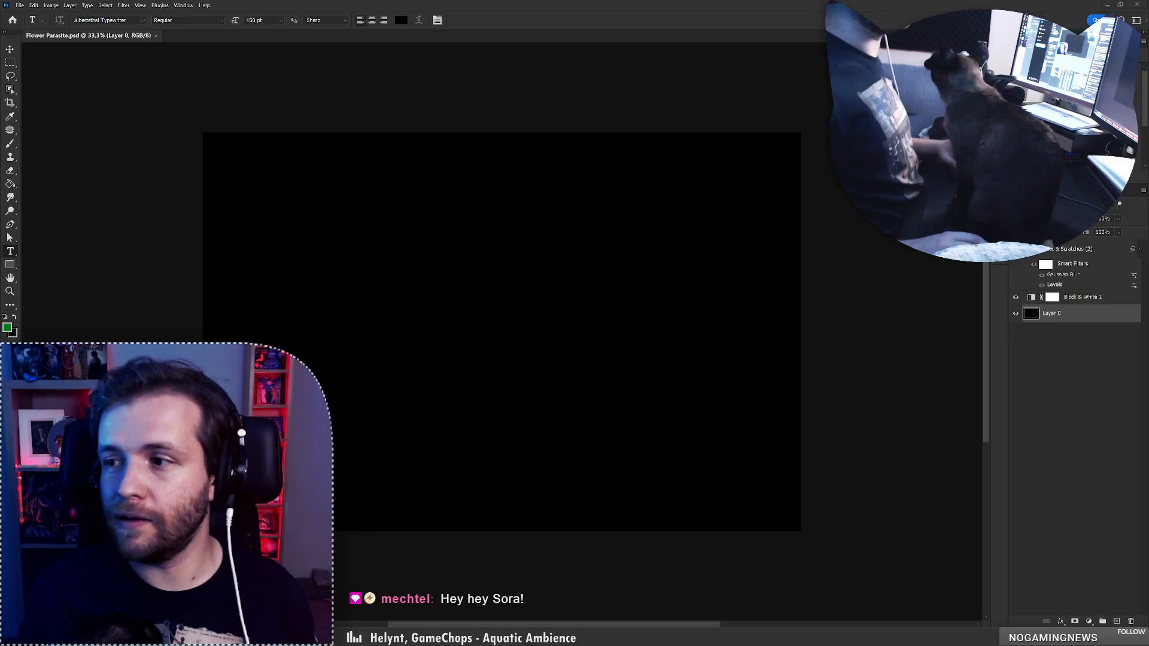
Switch to the image viewer, shrink its window, look through the finished artworks from Ashen Mask to Living Stone, and close it
key("alt+Tab")
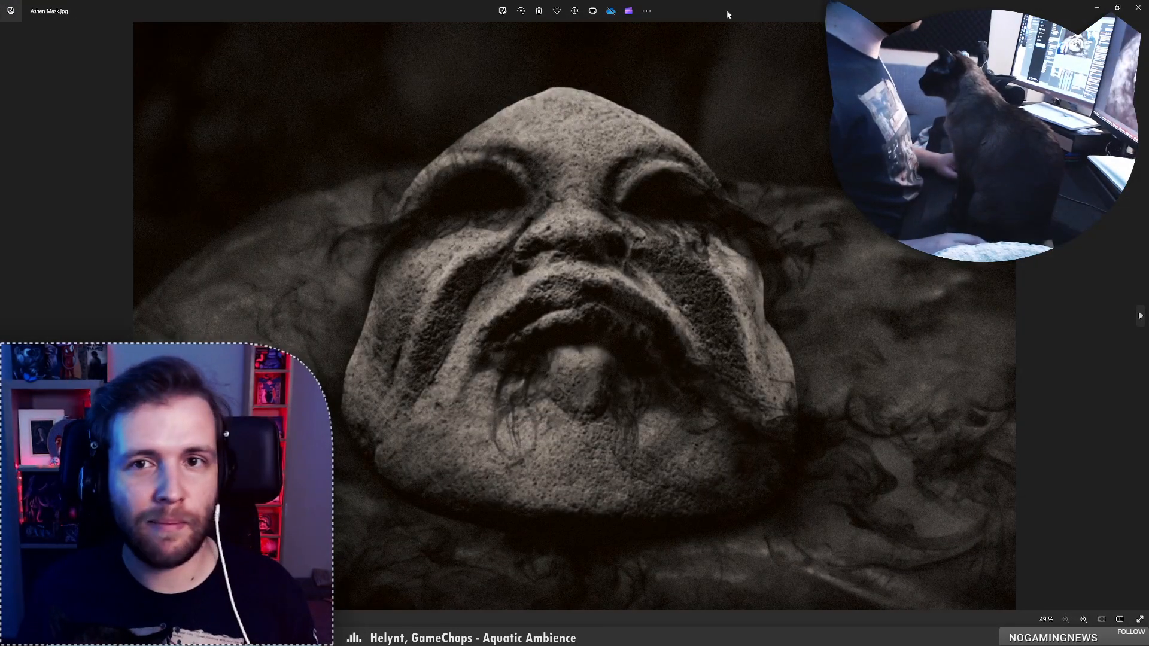
left_click_drag(728, 12, 525, 72)
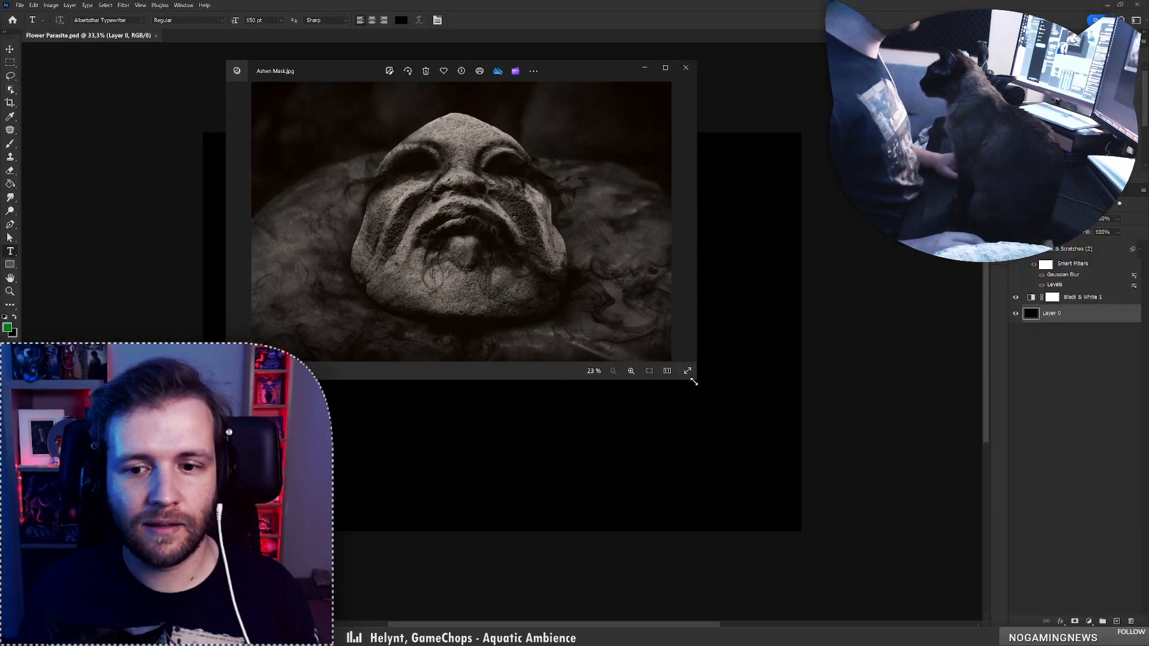
left_click_drag(694, 381, 764, 466)
left_click(754, 269)
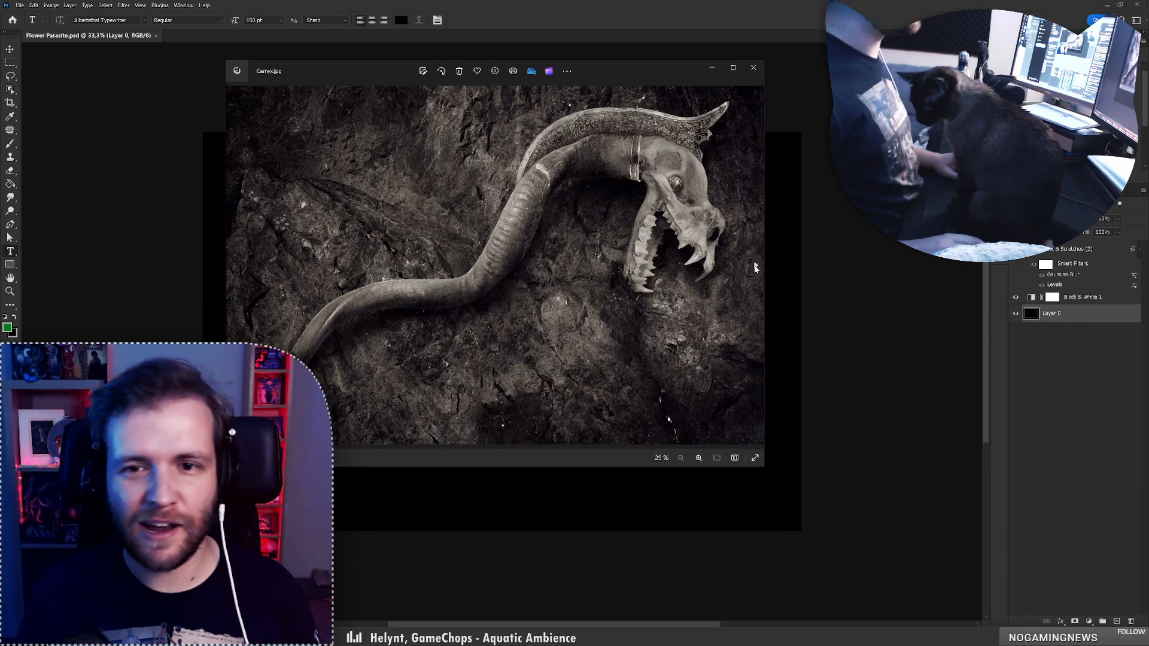
mouse_move(655, 81)
left_mouse_down()
mouse_move(792, 88)
mouse_move(668, 83)
left_mouse_up()
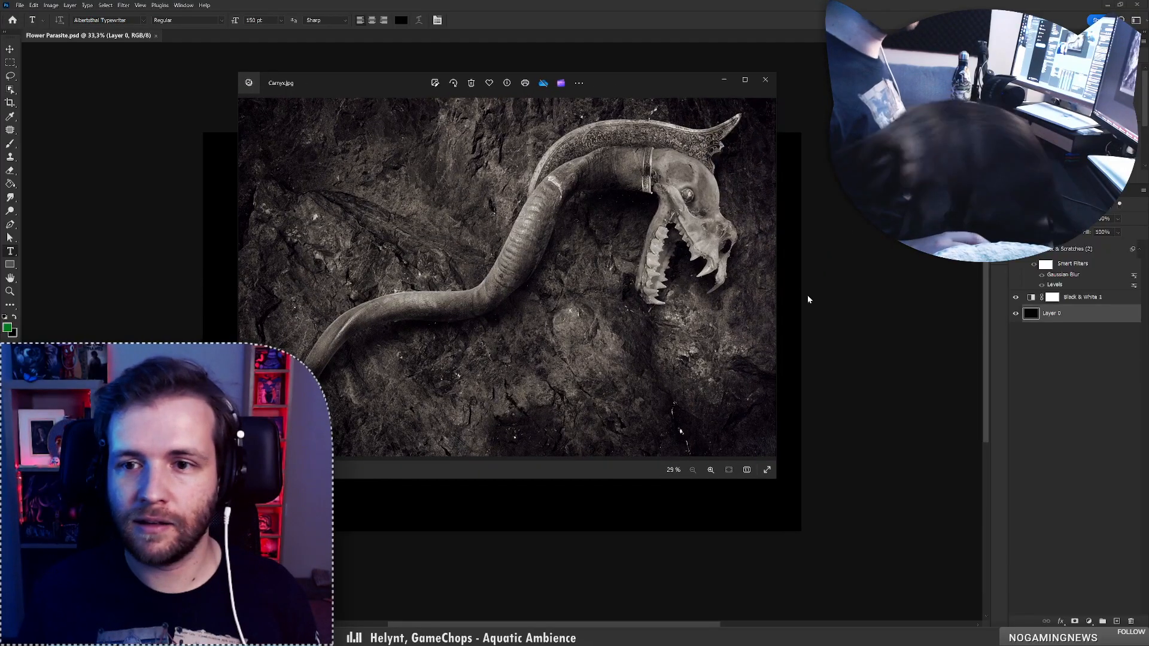
key("Right")
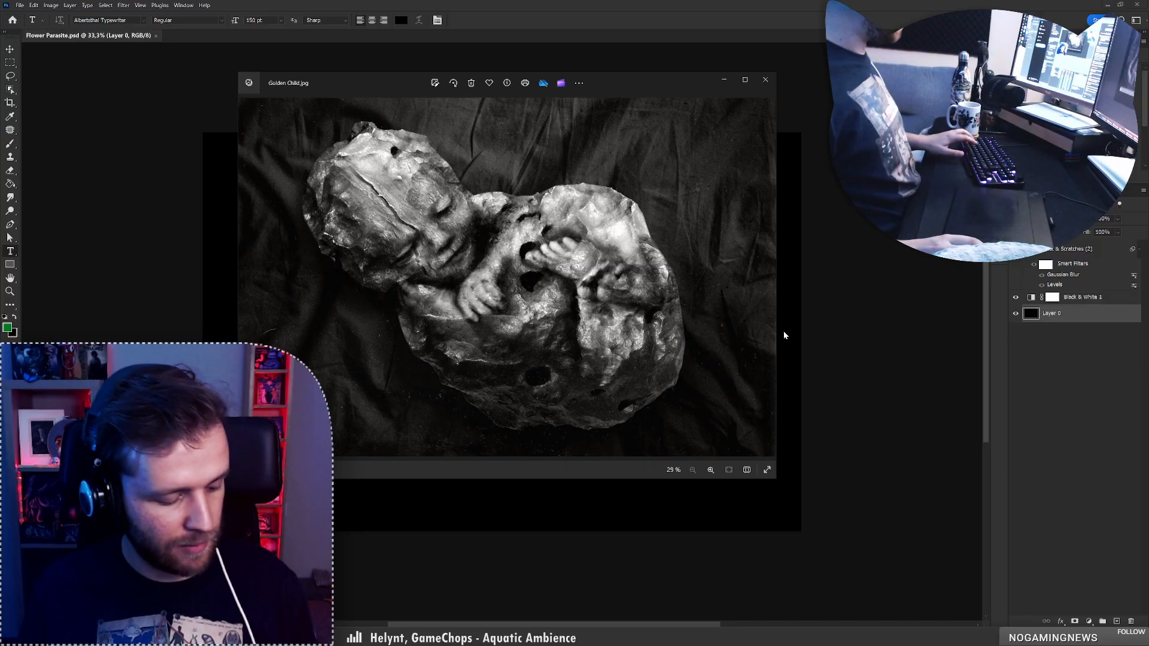
key("alt+b")
left_click_drag(621, 89, 707, 97)
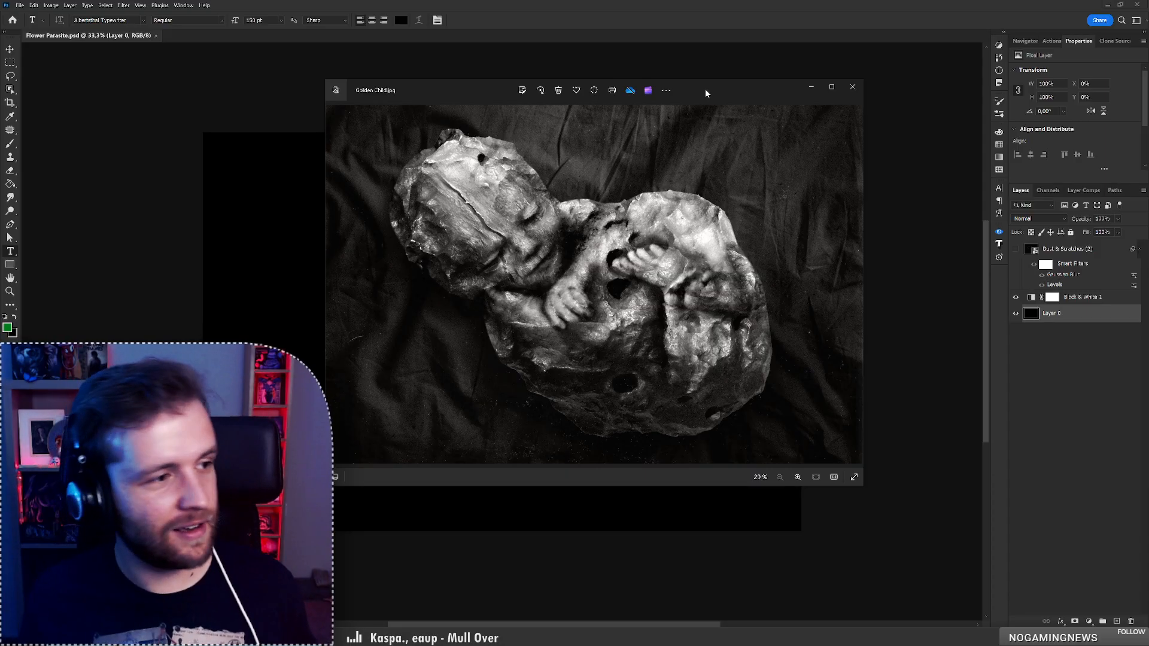
left_click(854, 281)
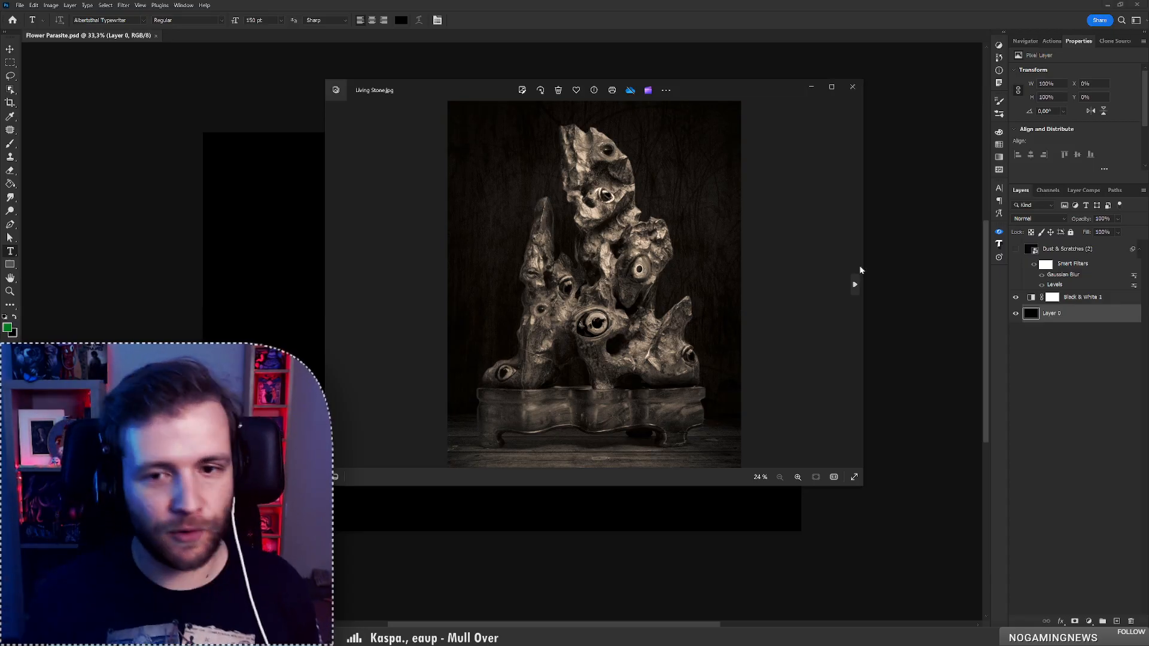
left_click(851, 89)
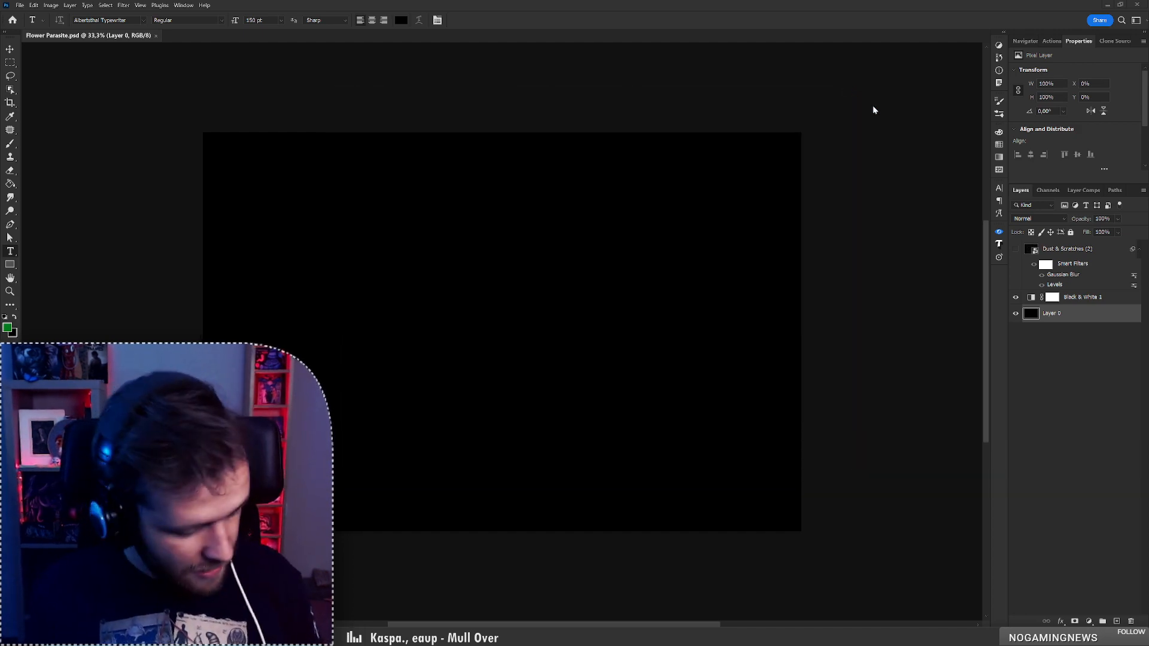
key("alt+b")
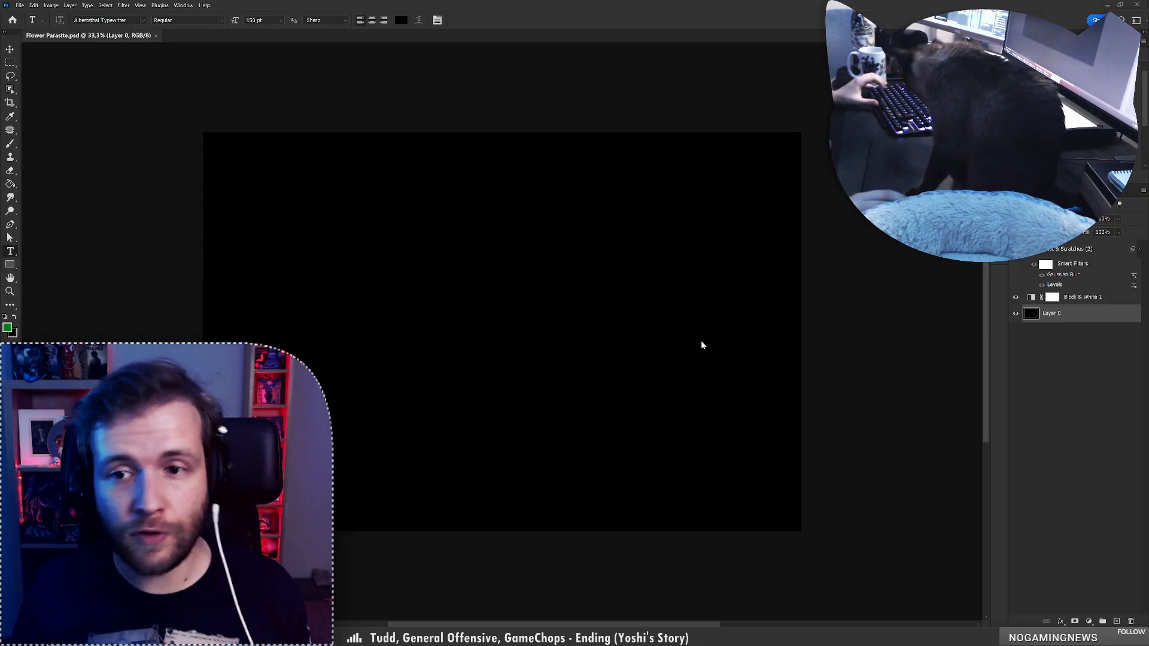
Open the Free Stock Search 2 Pro plugin, collapse its photo settings, and search photos for "palm"
left_click(999, 225)
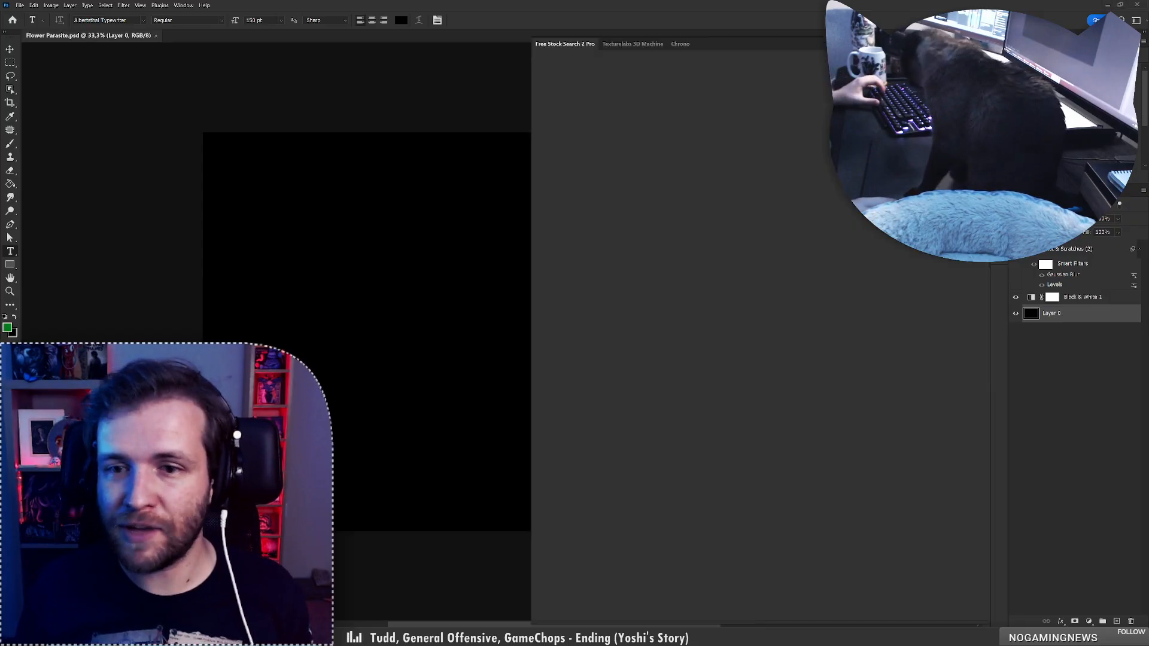
left_click(766, 101)
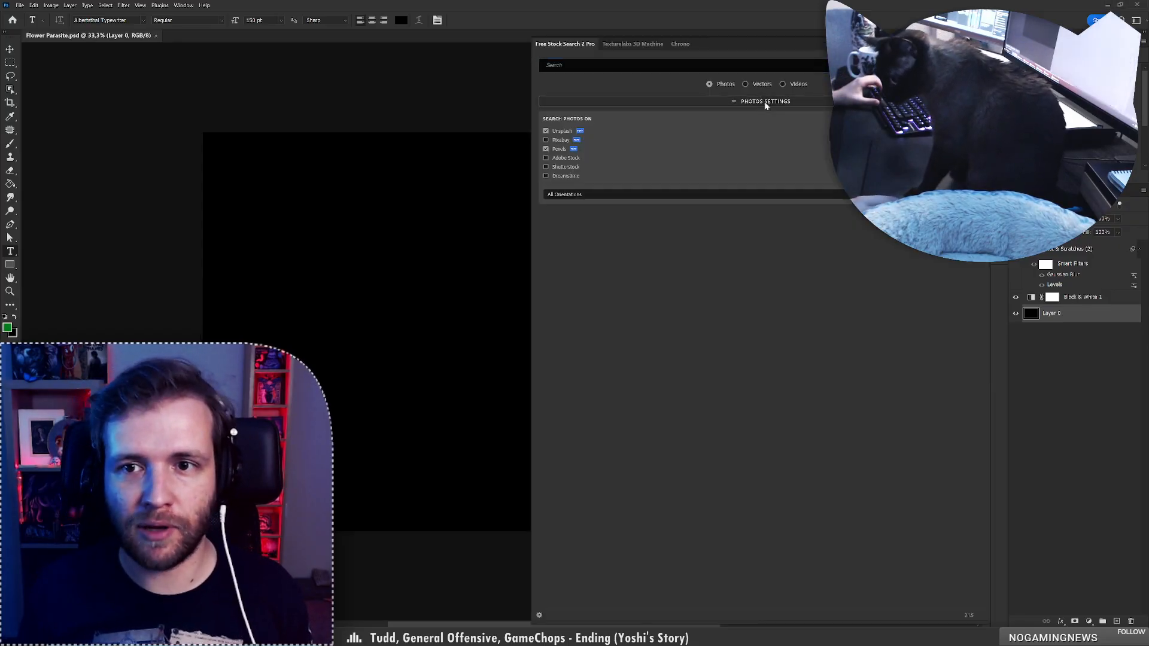
left_click(672, 102)
left_click(629, 65)
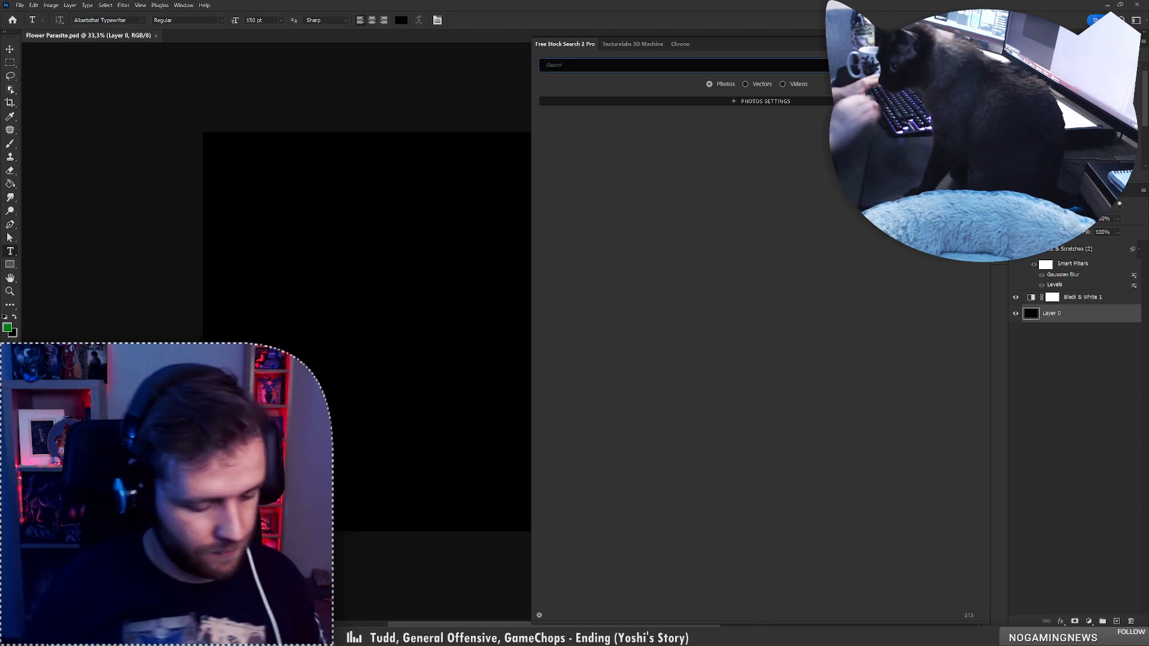
type("palm")
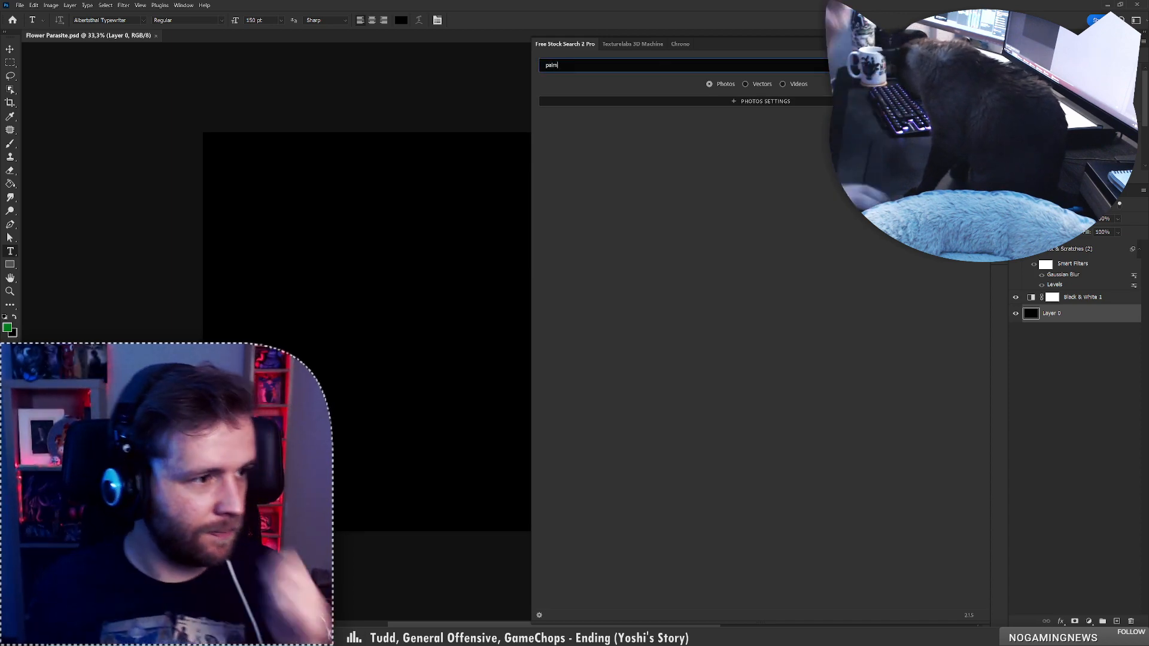
key("Return")
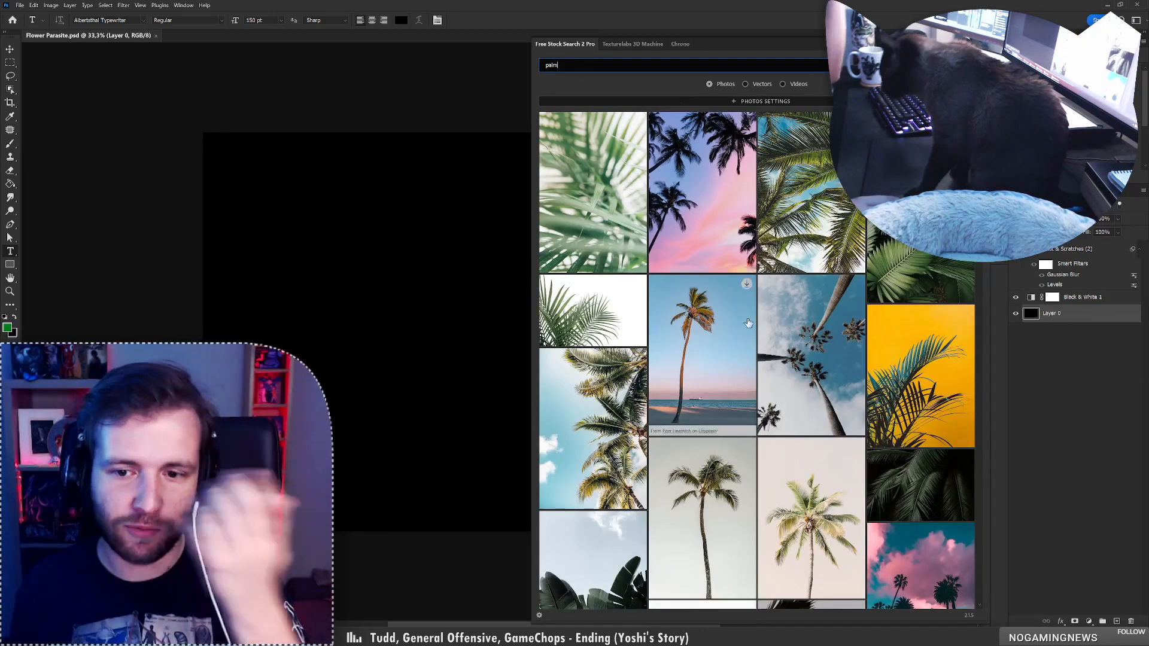
Place the stock photo of an outstretched, palm-up hand on a white background into the document
scroll(746, 331, "down", 15)
scroll(746, 331, "down", 5)
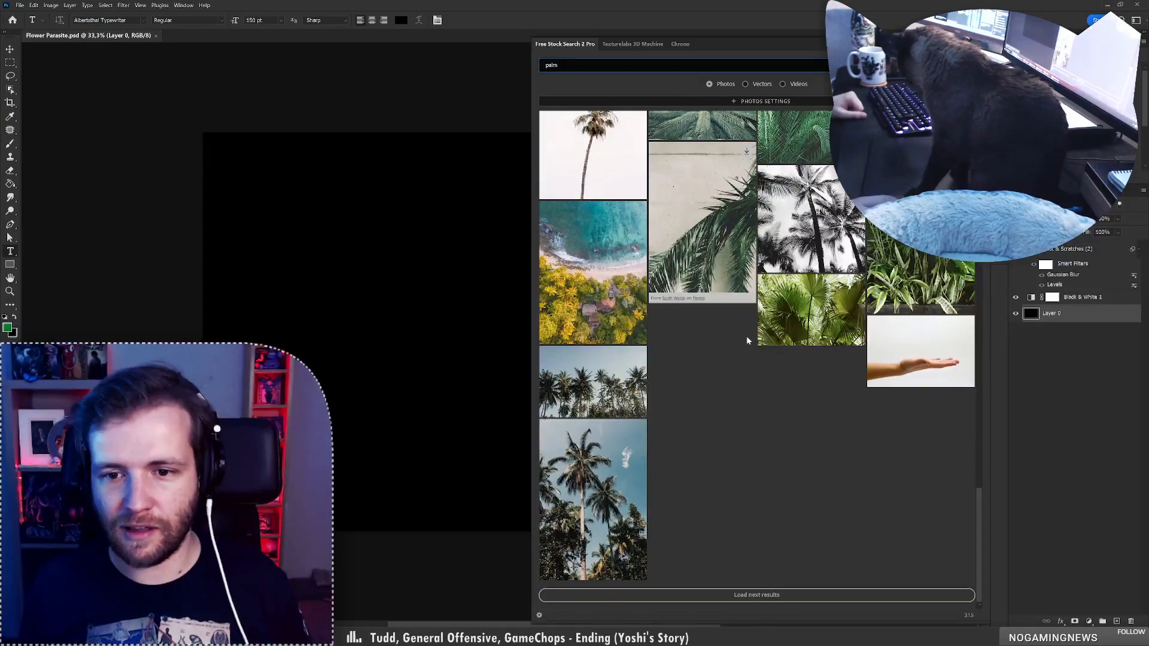
left_click(913, 364)
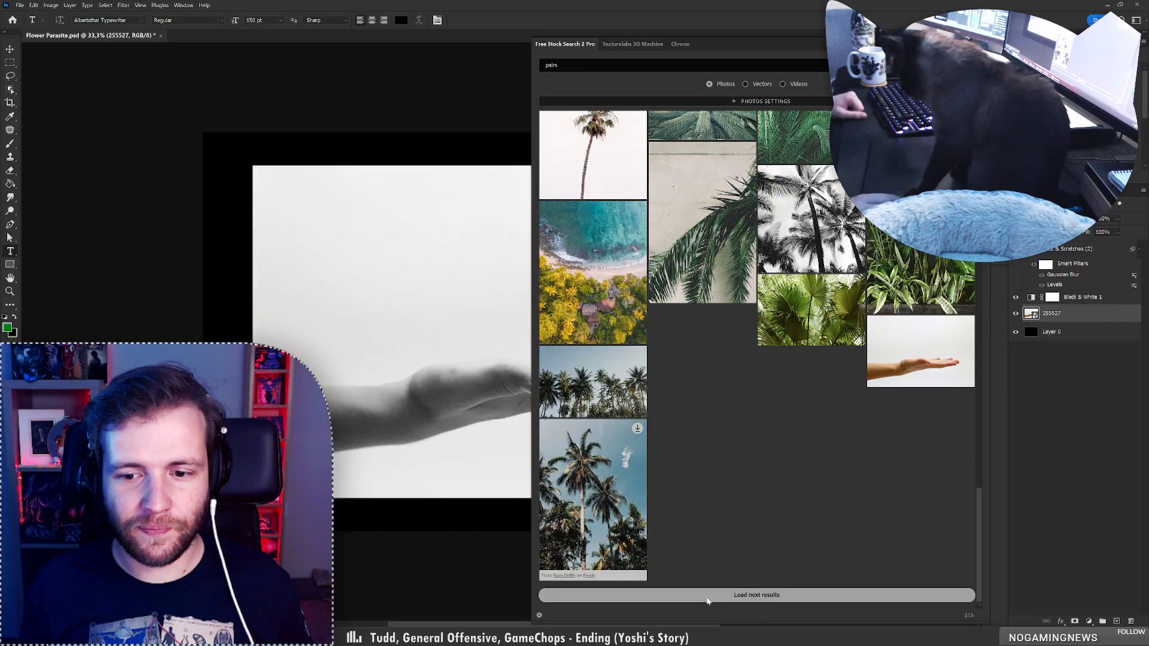
Load further palm results and place the photo of the upright open hand against a blue background into the document
left_click(705, 596)
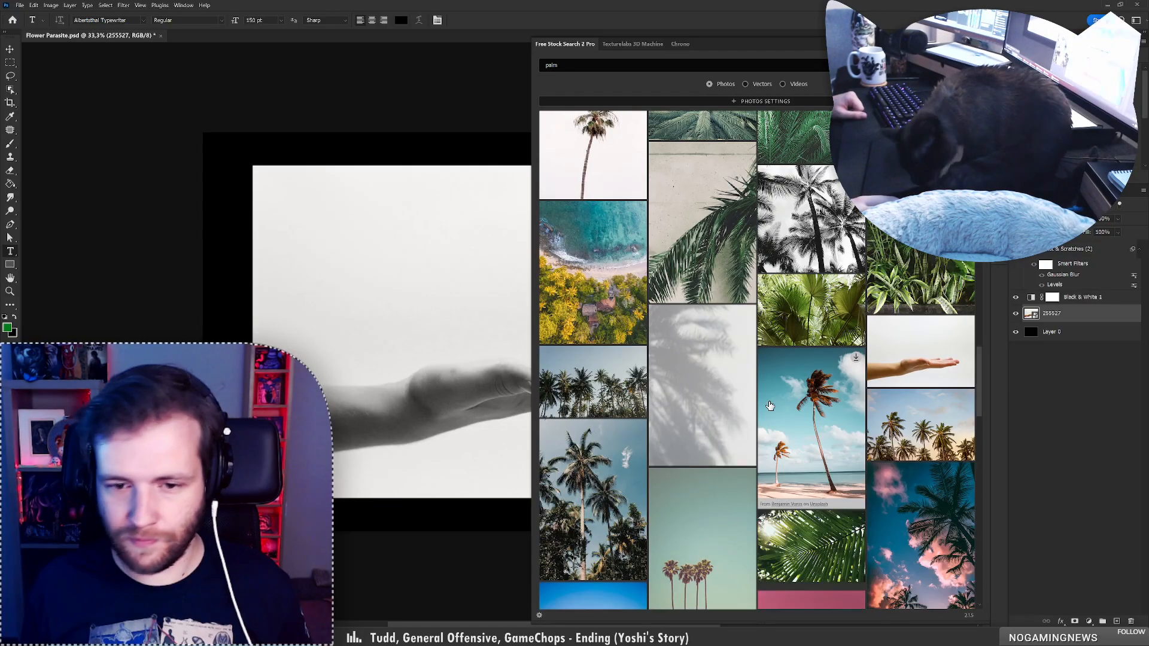
scroll(691, 430, "down", 6)
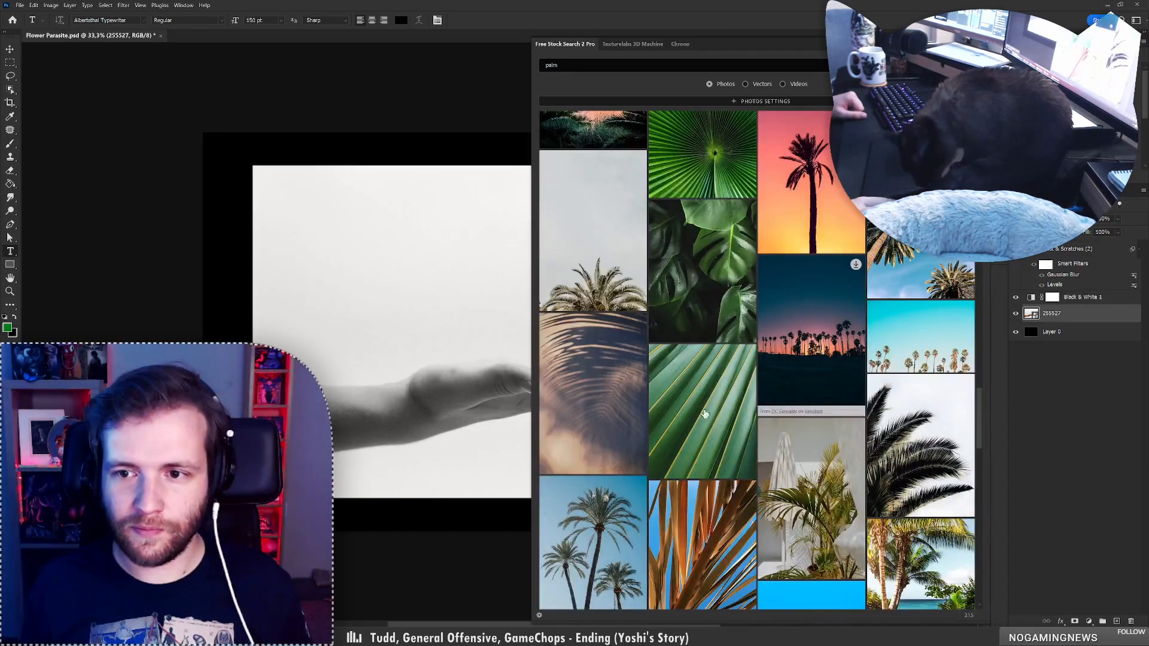
left_click_drag(380, 333, 265, 330)
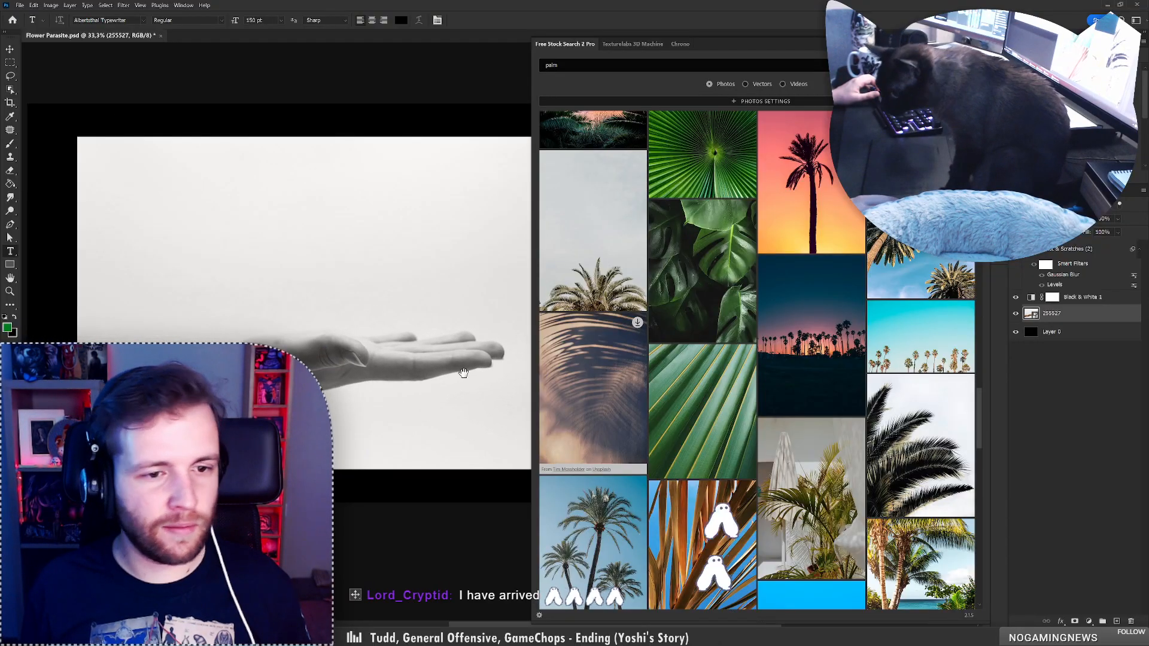
scroll(671, 502, "down", 5)
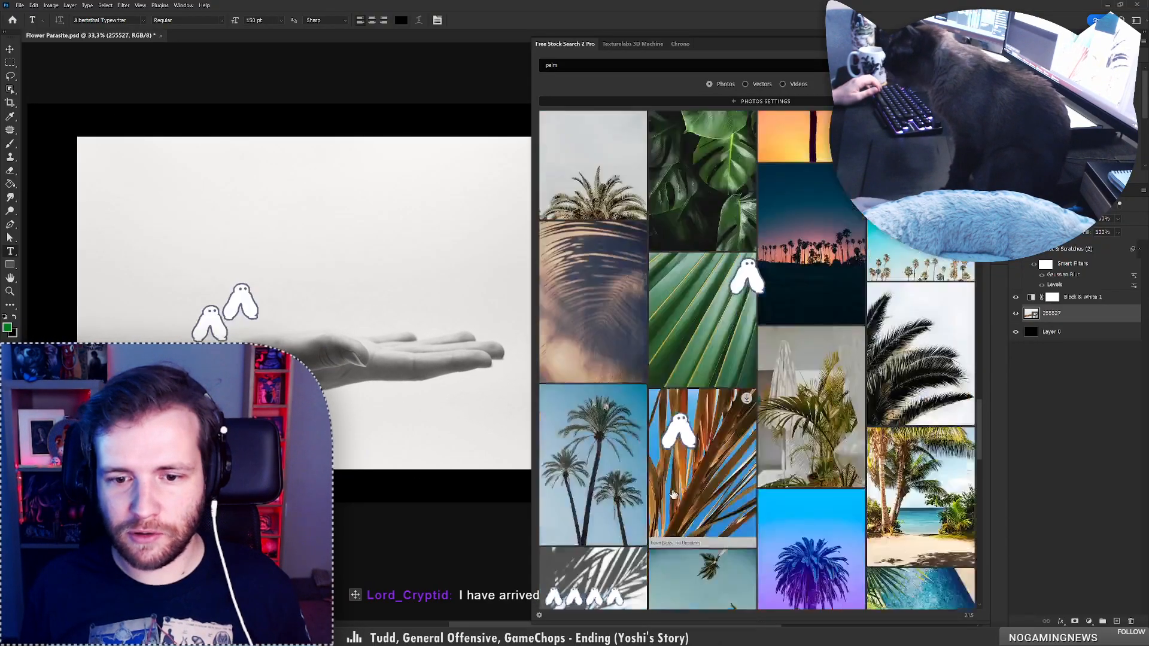
scroll(672, 502, "down", 3)
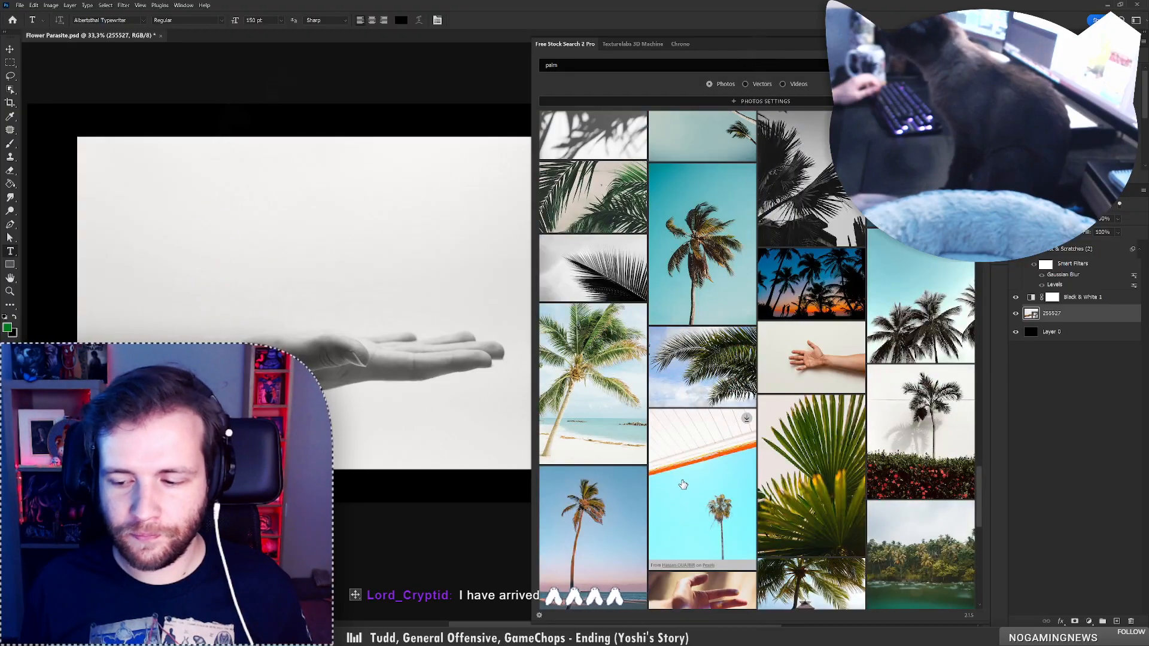
scroll(683, 485, "down", 2)
scroll(683, 485, "down", 5)
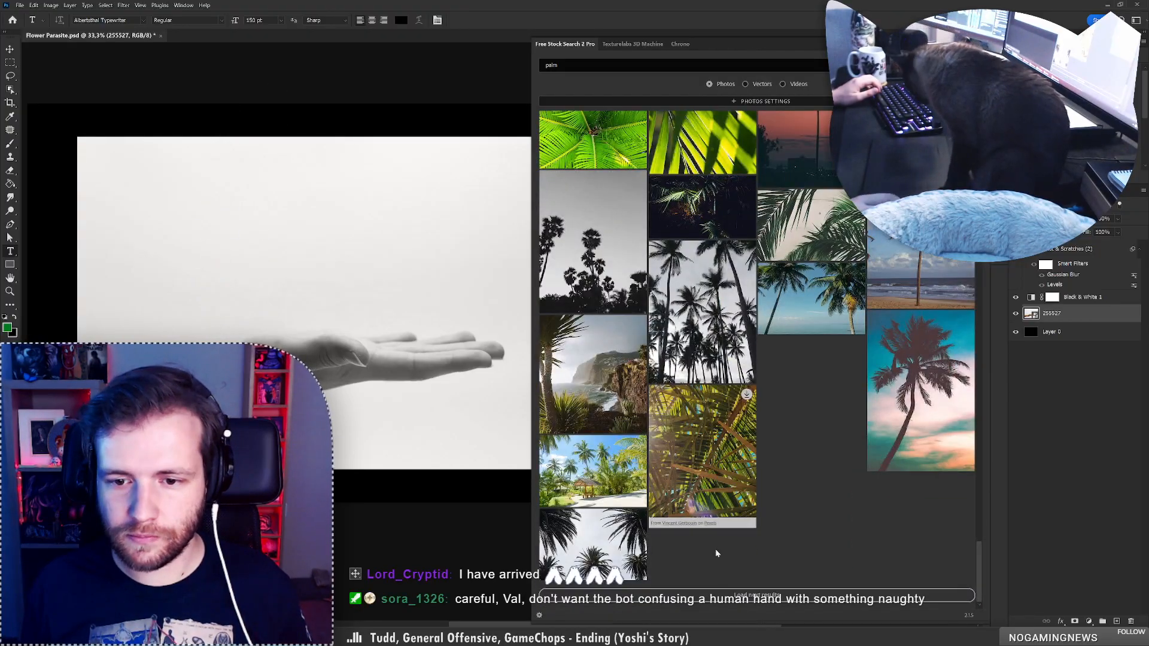
left_click(737, 596)
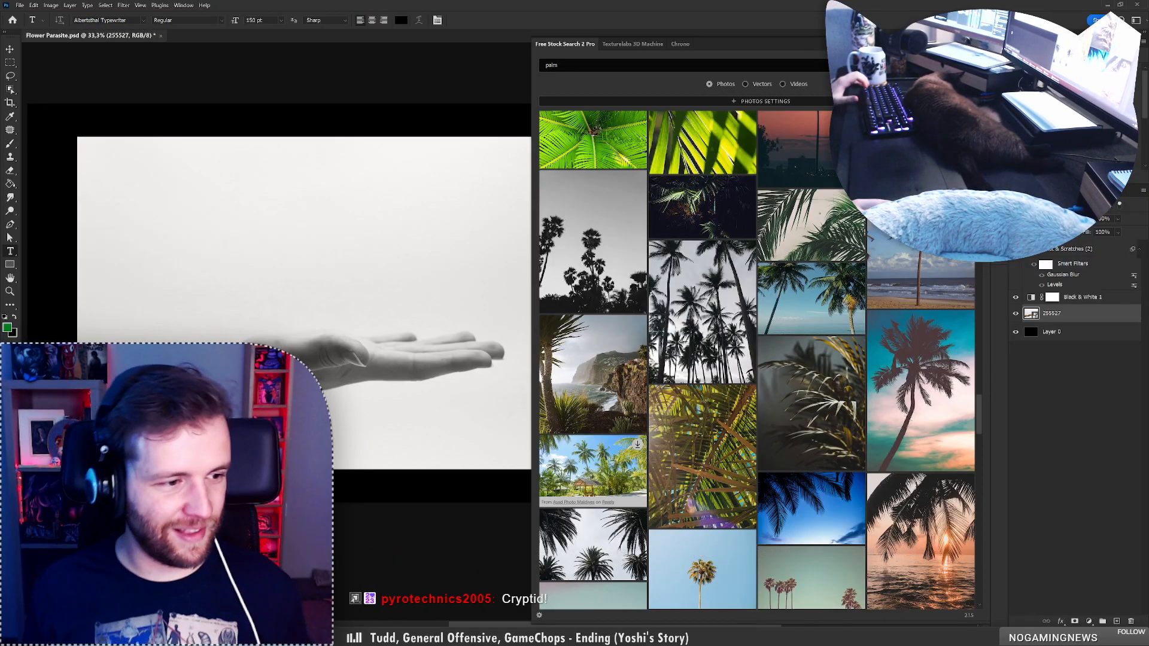
scroll(705, 575, "down", 15)
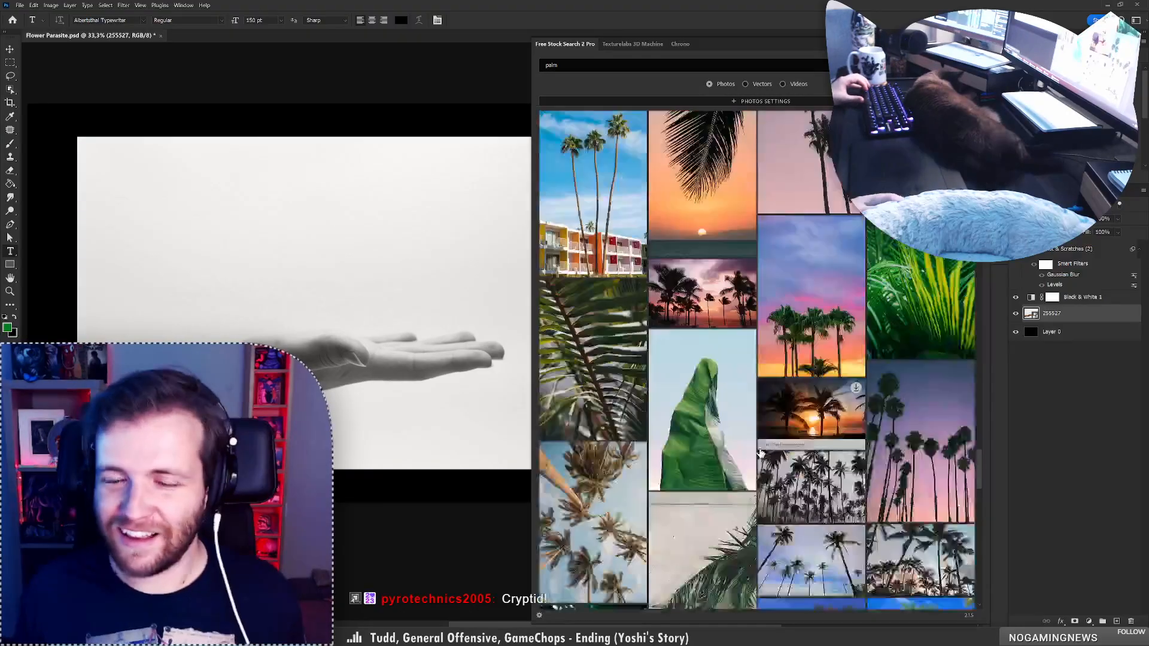
scroll(761, 453, "down", 15)
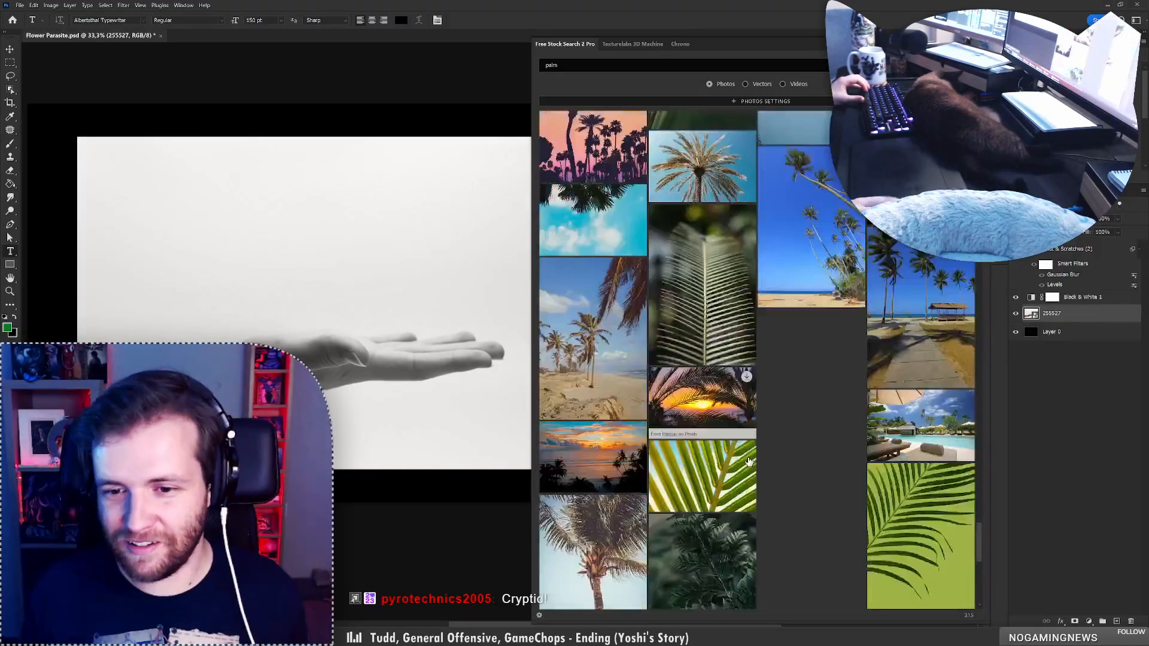
scroll(720, 599, "down", 3)
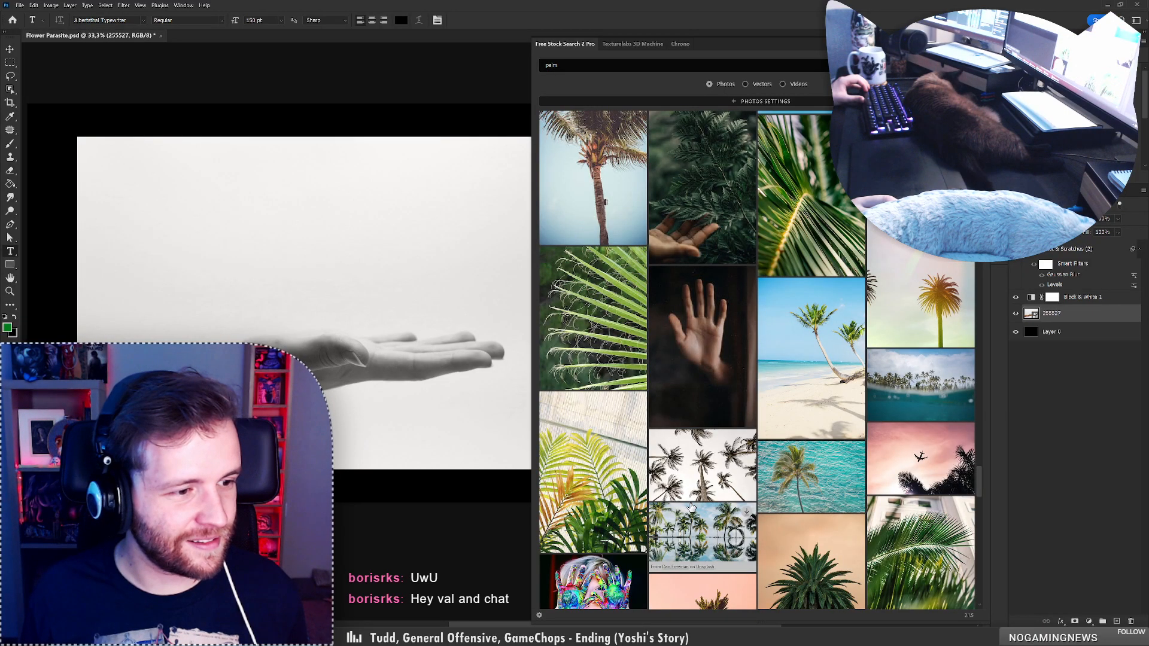
scroll(719, 488, "down", 2)
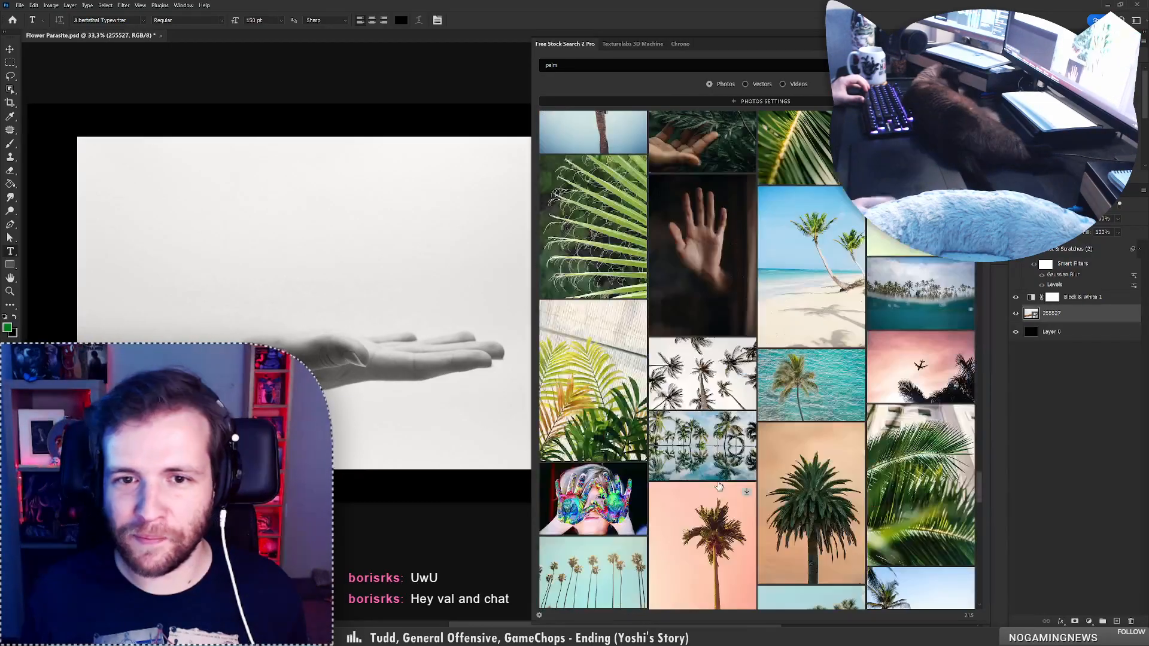
scroll(719, 488, "down", 15)
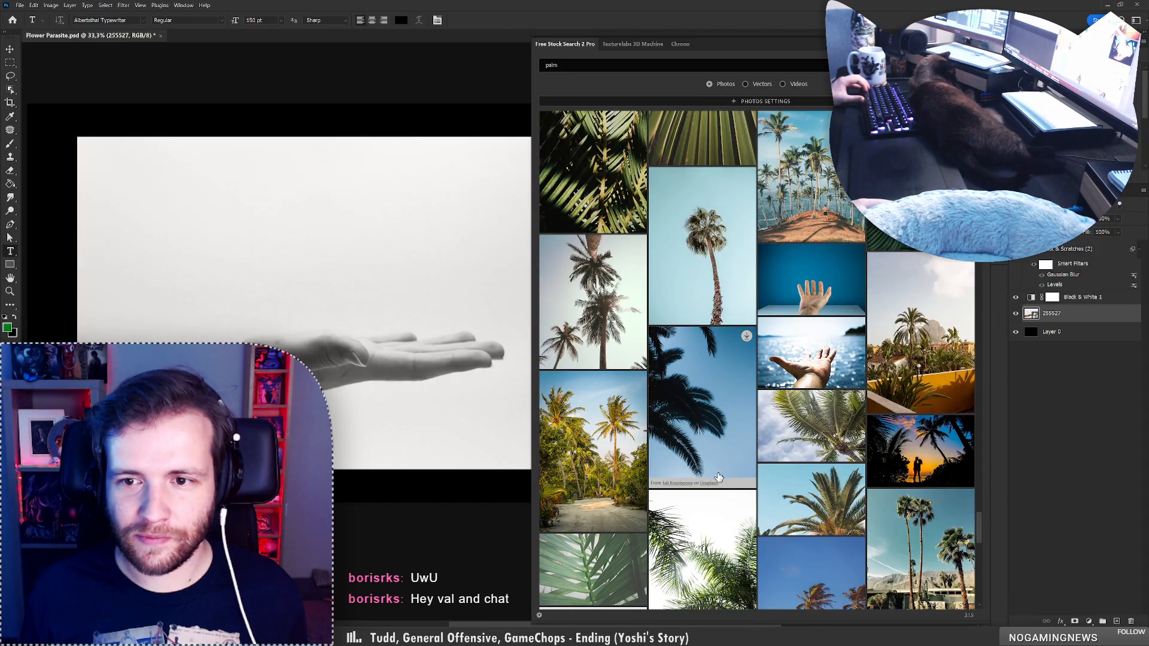
left_click(811, 297)
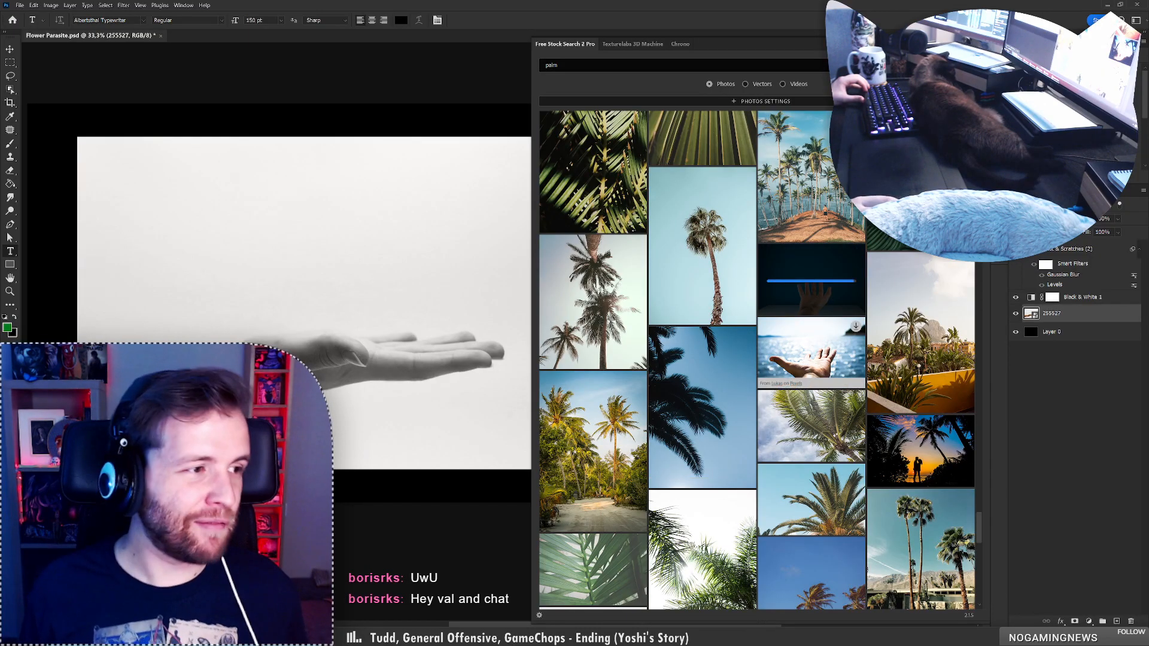
left_click_drag(367, 399, 412, 361)
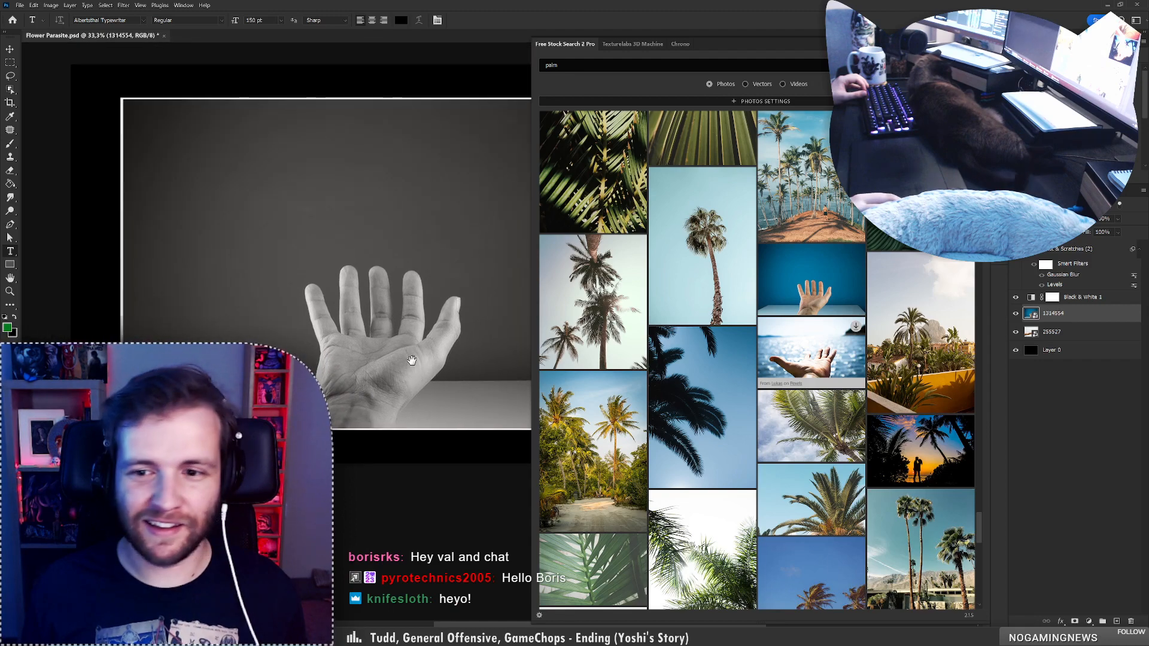
Load further palm results and look through them for more photos of open hands
scroll(785, 384, "down", 5)
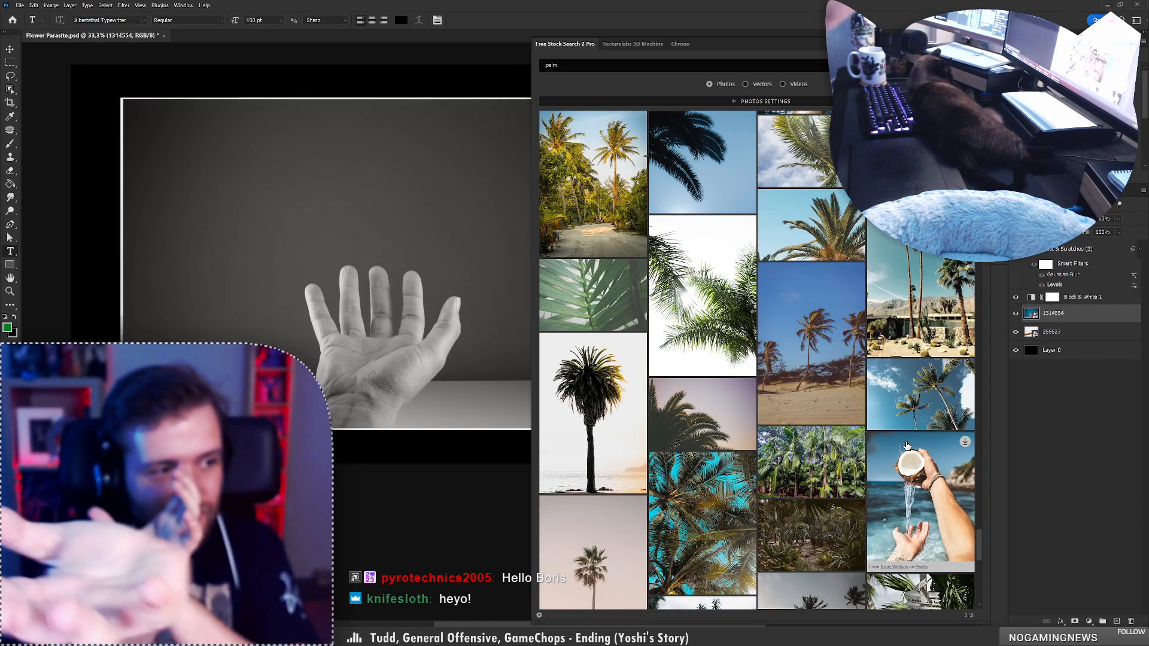
scroll(636, 327, "down", 4)
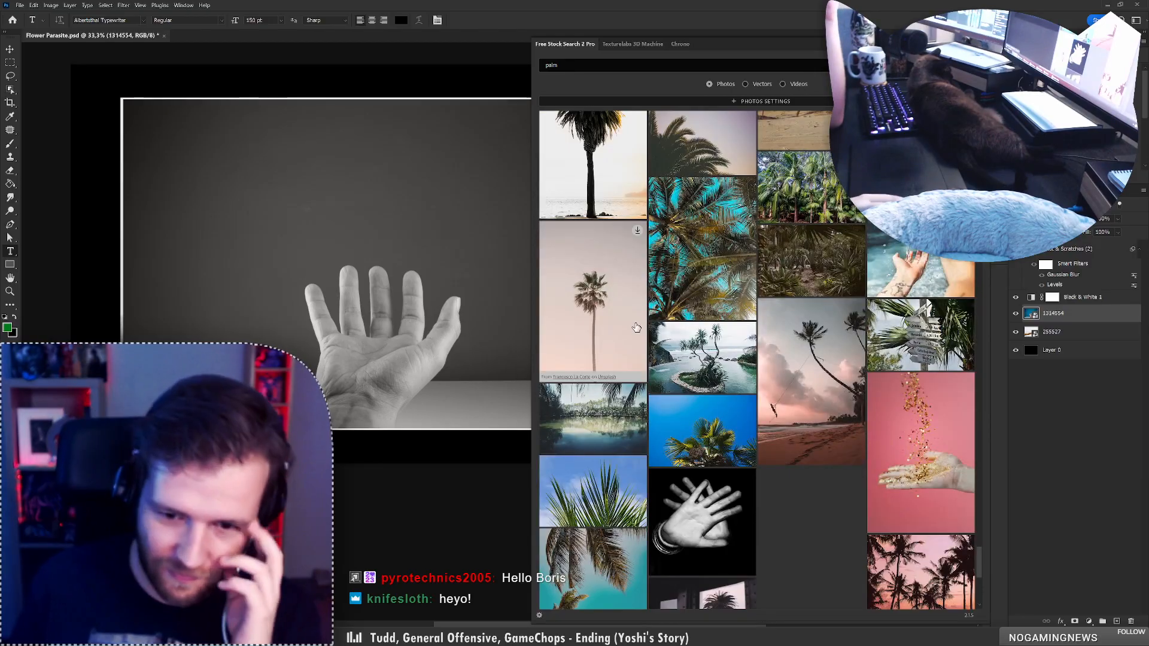
scroll(636, 328, "down", 6)
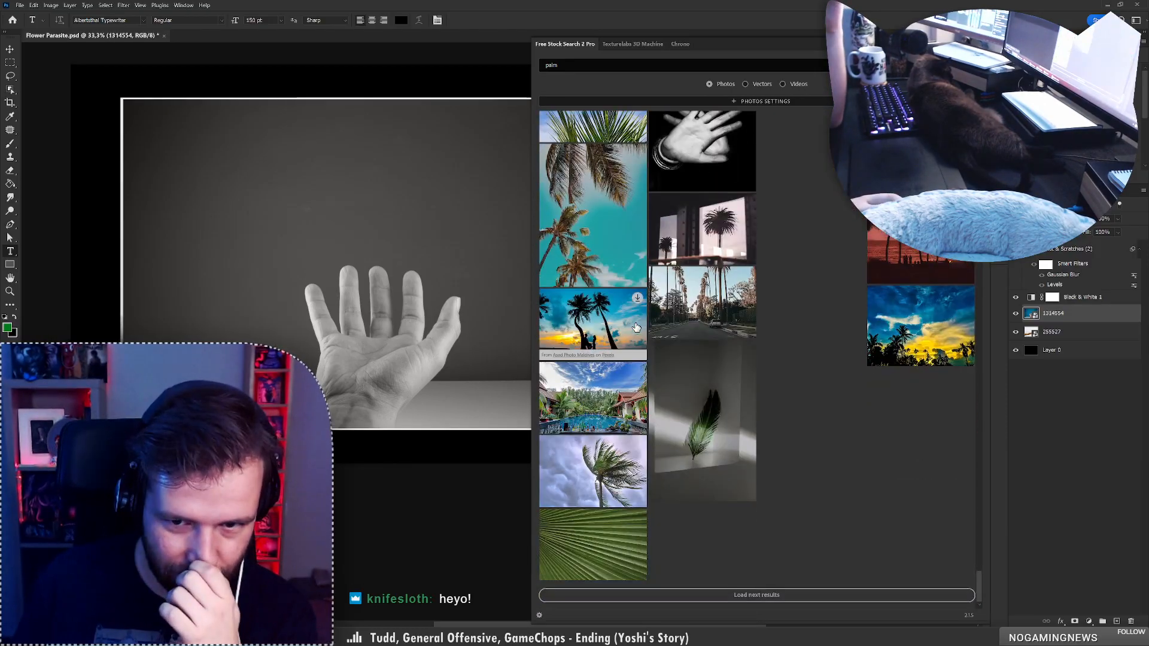
left_click(696, 596)
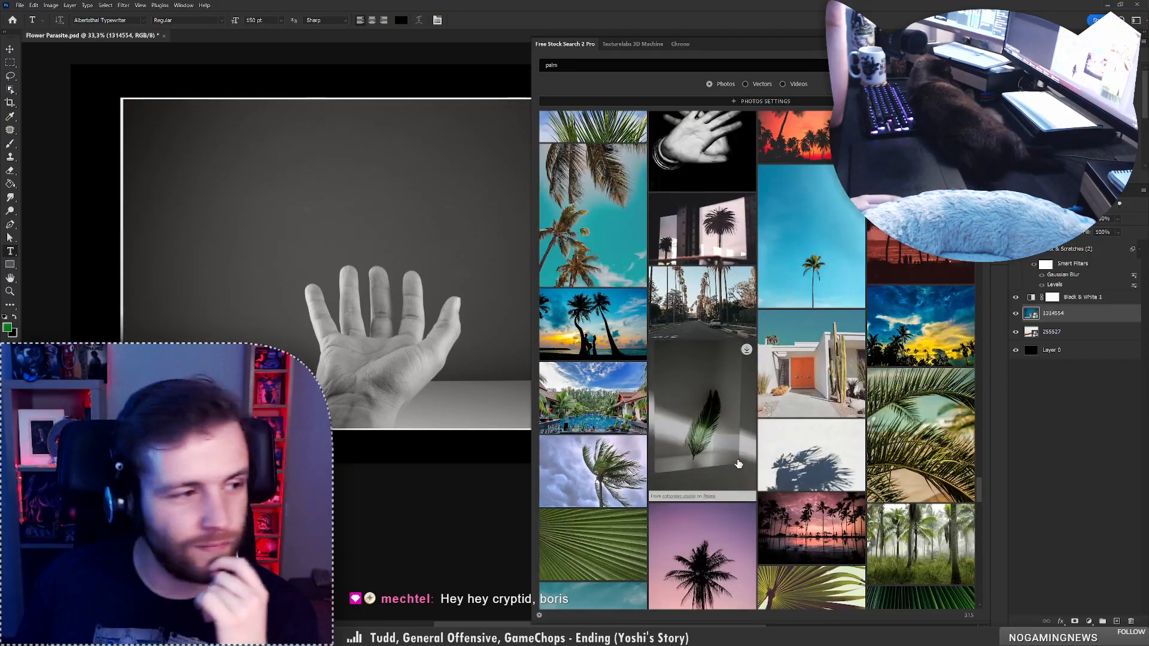
scroll(744, 467, "down", 2)
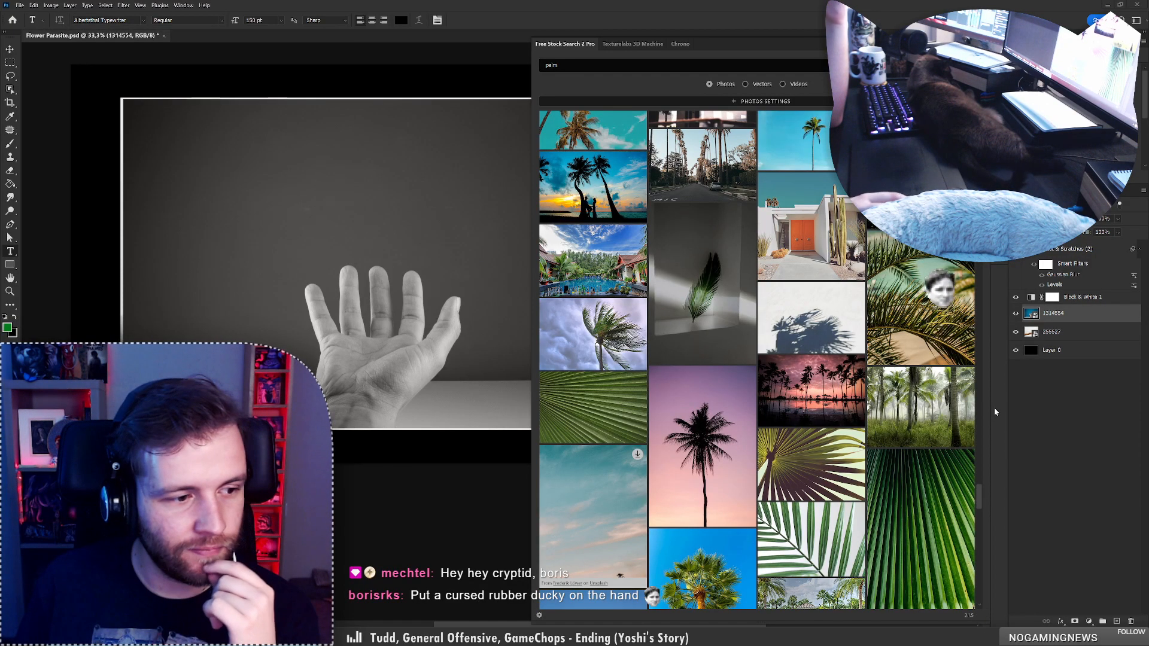
scroll(1025, 420, "down", 1)
scroll(1024, 423, "up", 1)
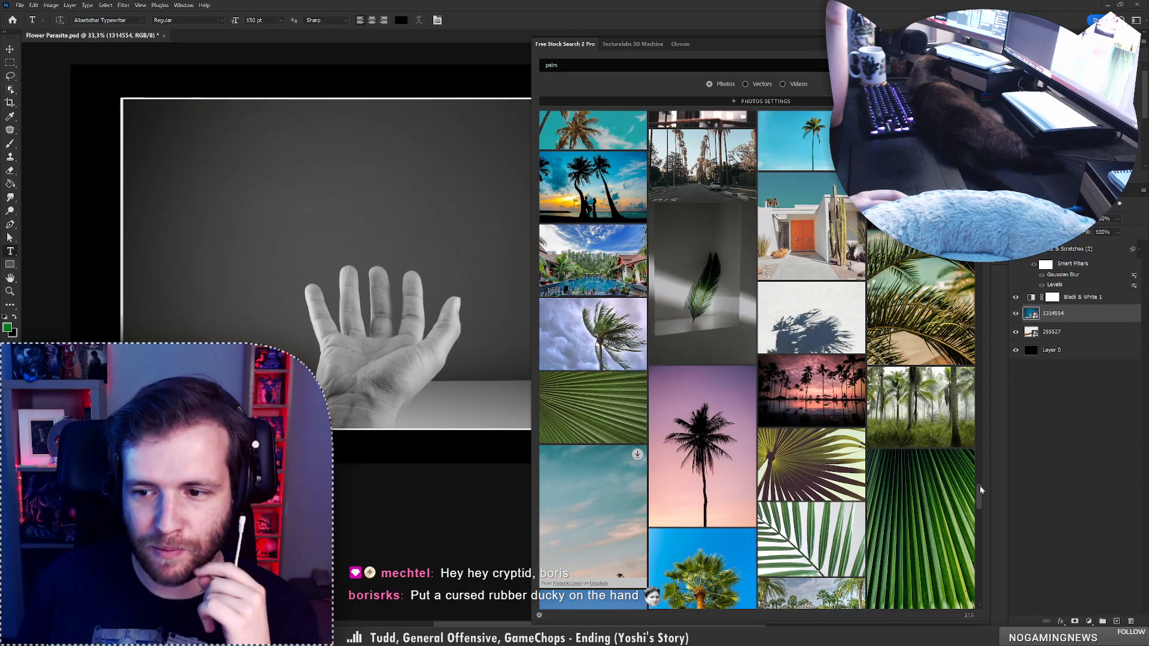
left_click_drag(978, 490, 975, 591)
left_click(972, 595)
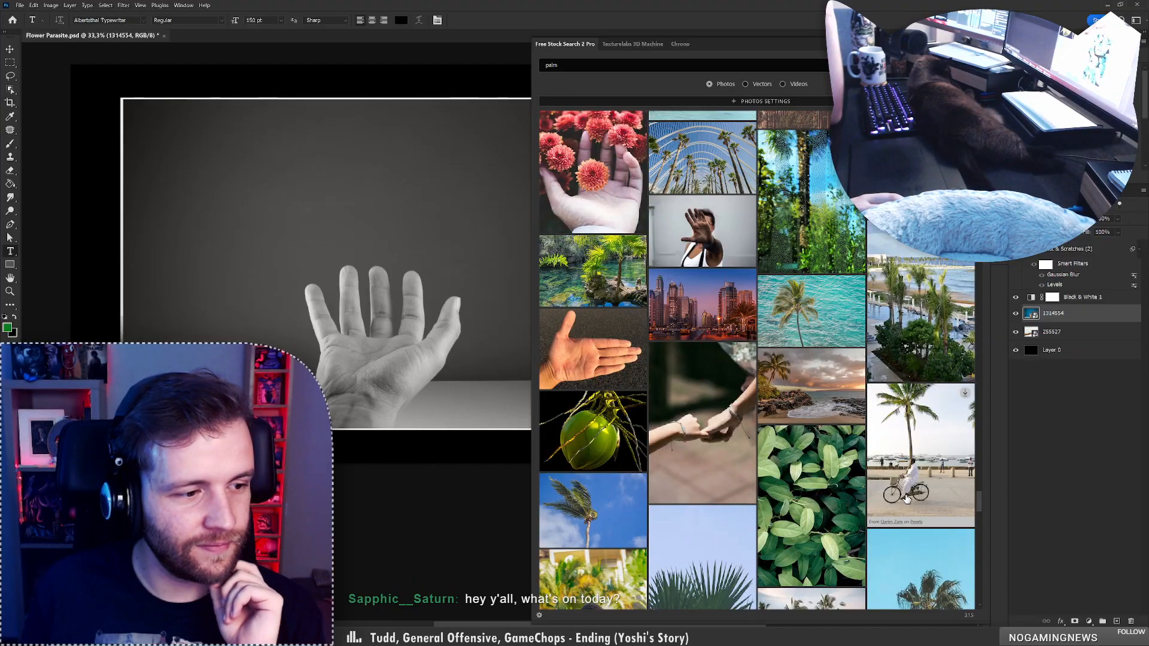
scroll(787, 383, "down", 10)
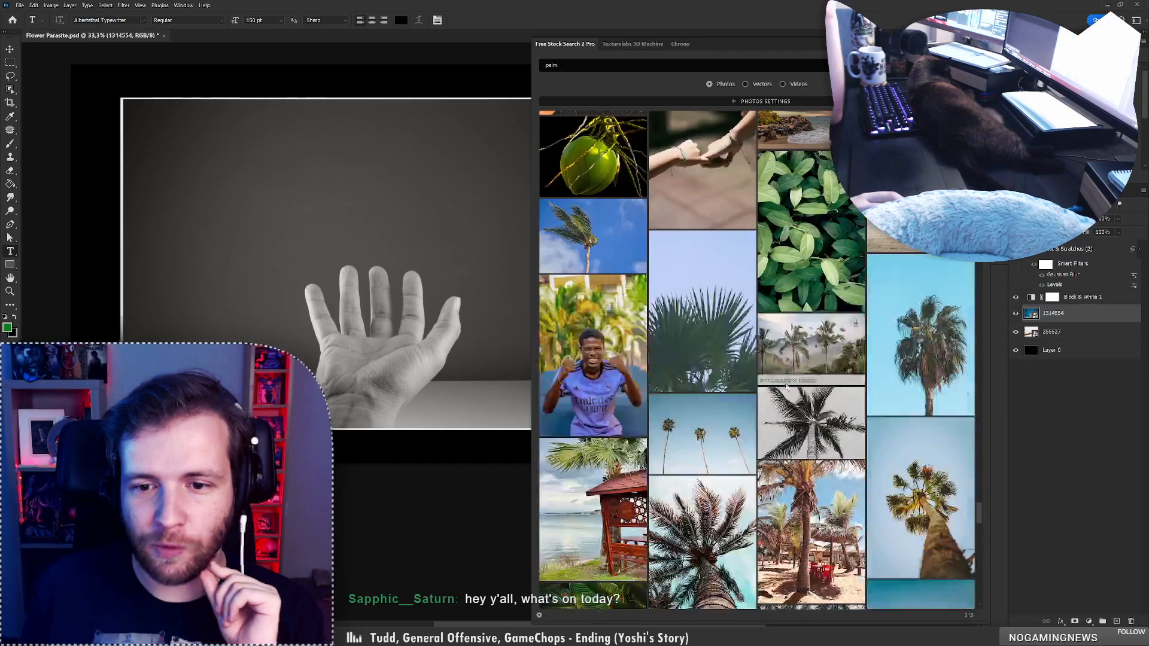
mouse_move(789, 382)
scroll(788, 381, "down", 10)
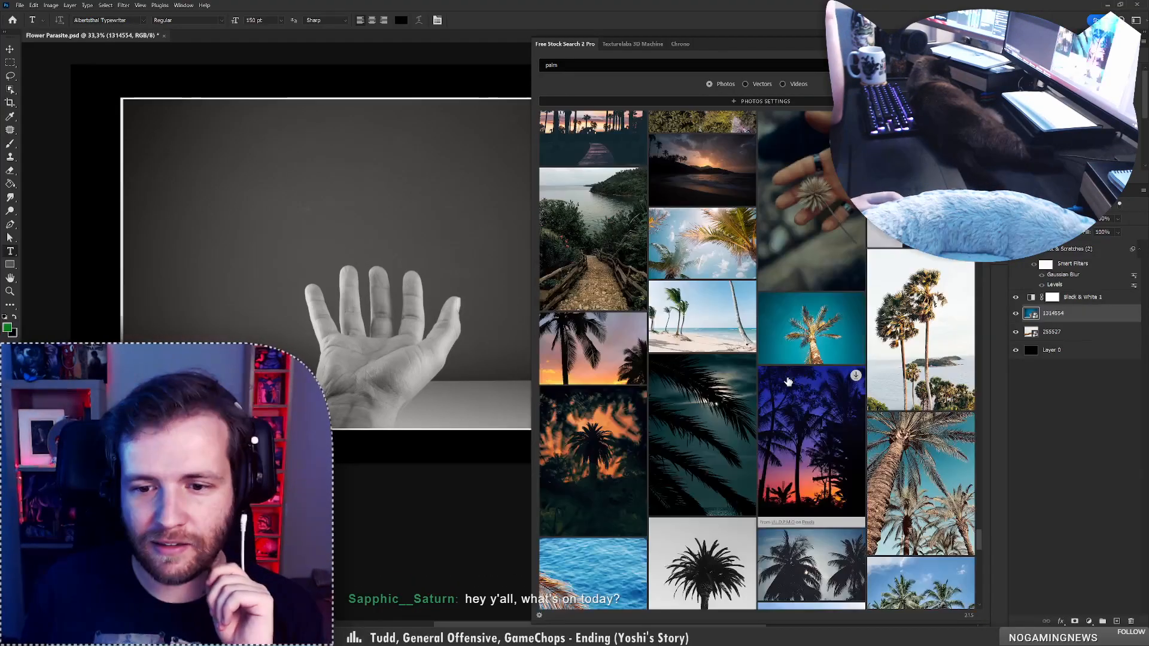
scroll(787, 379, "down", 15)
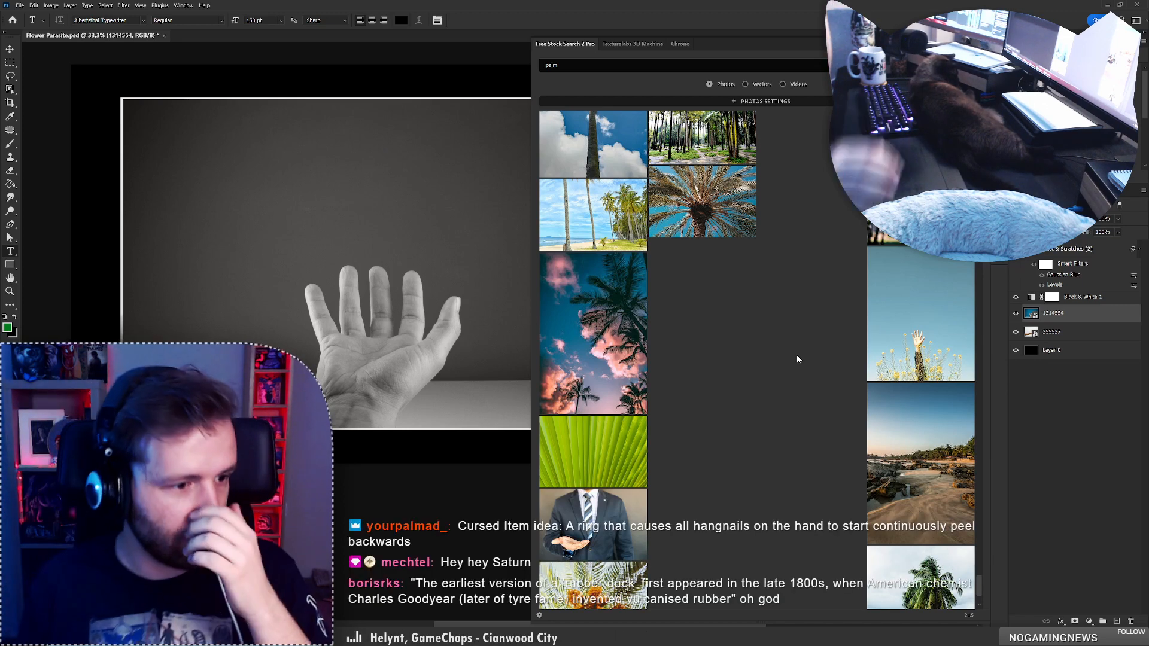
scroll(796, 359, "down", 3)
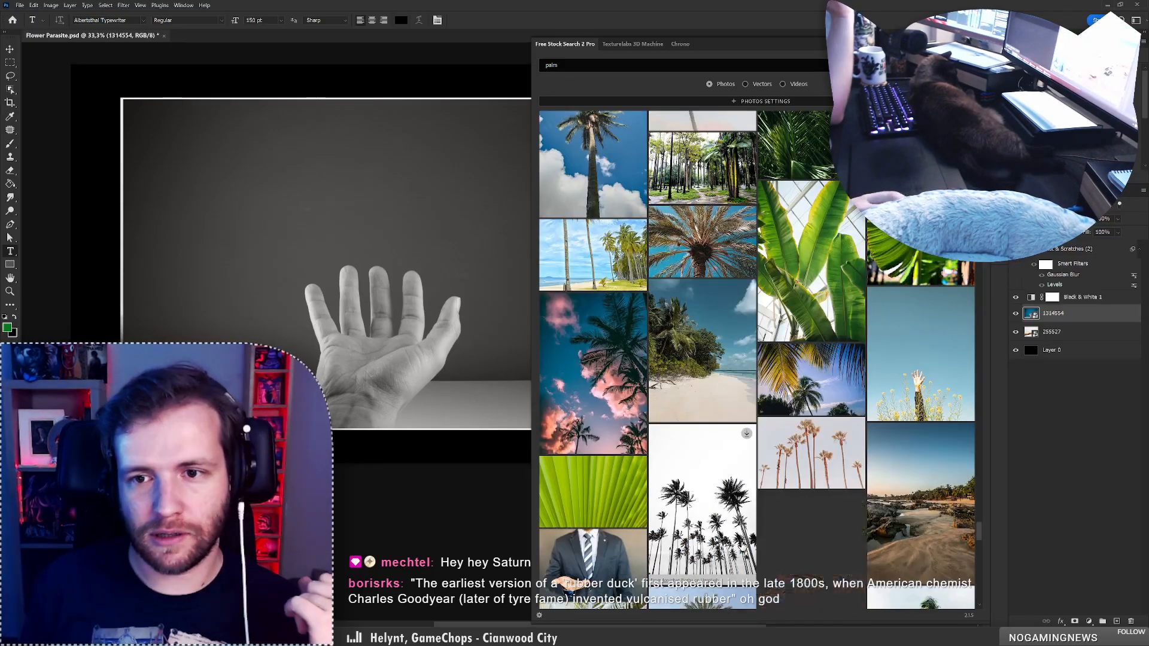
scroll(742, 546, "down", 10)
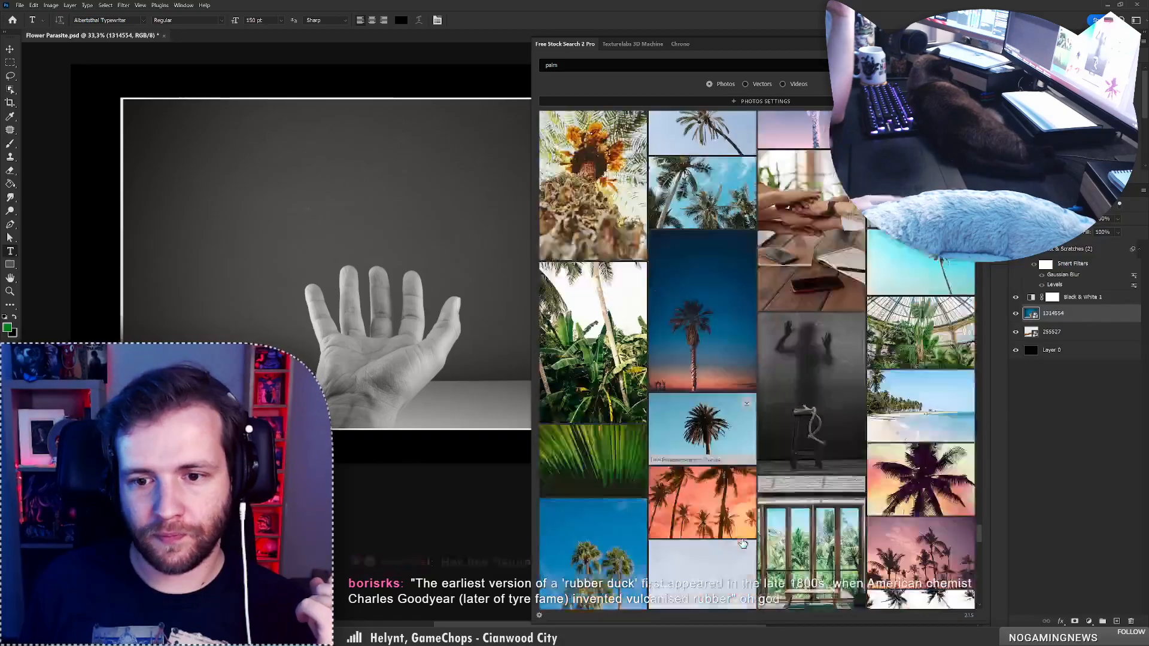
scroll(742, 548, "down", 1)
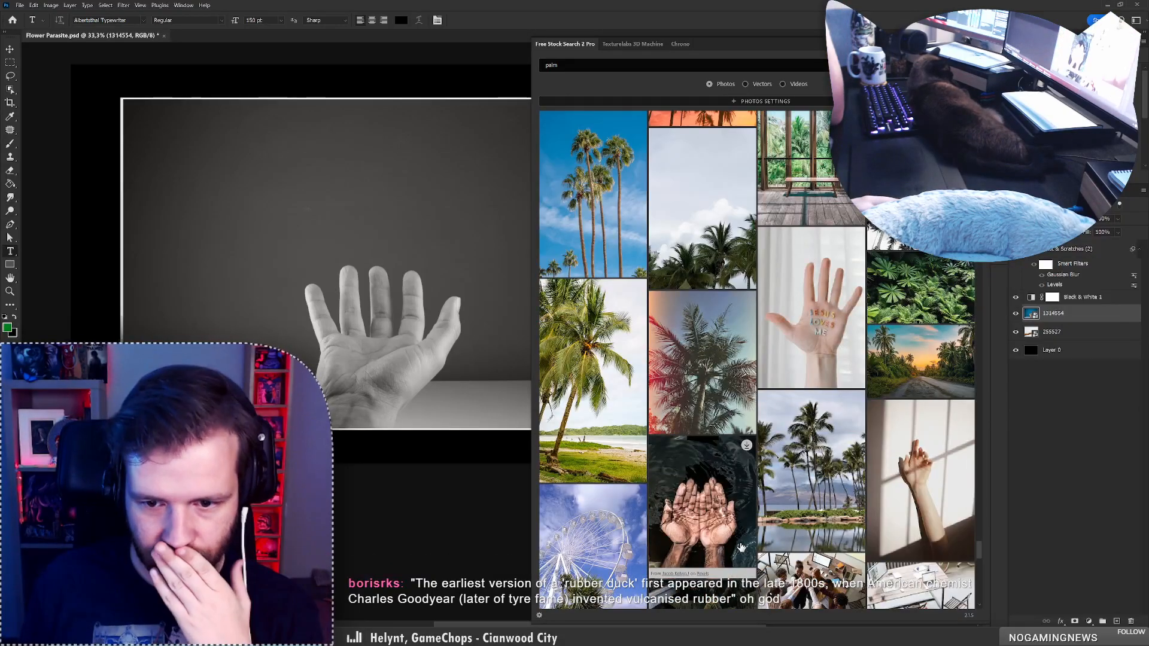
scroll(742, 546, "down", 10)
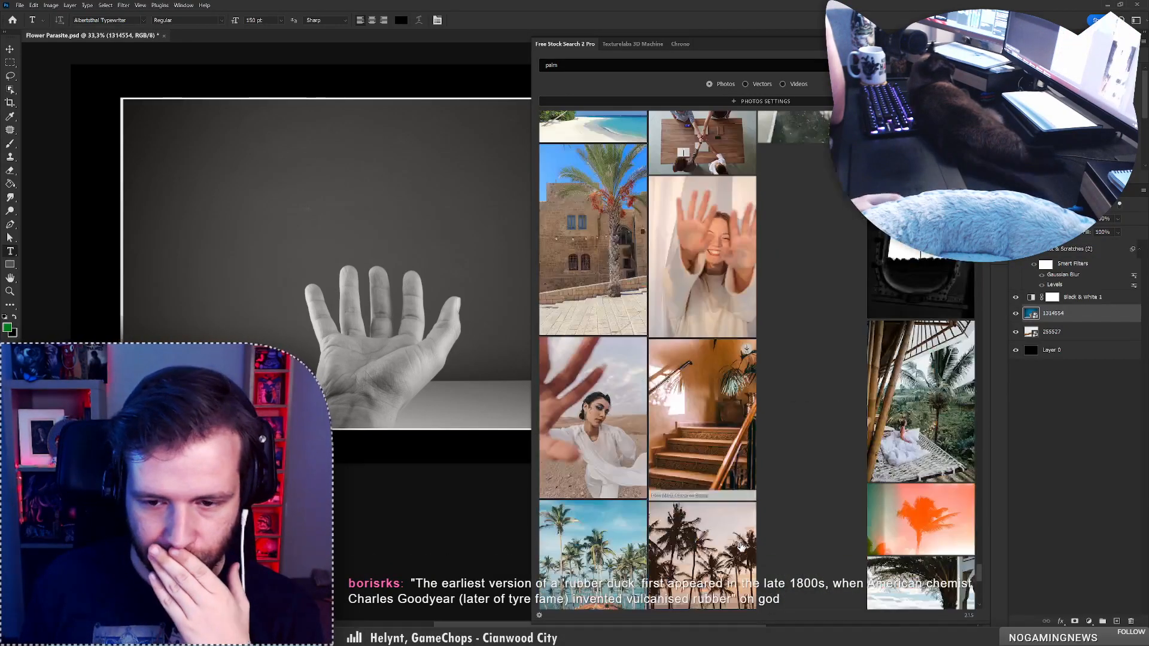
scroll(741, 546, "down", 10)
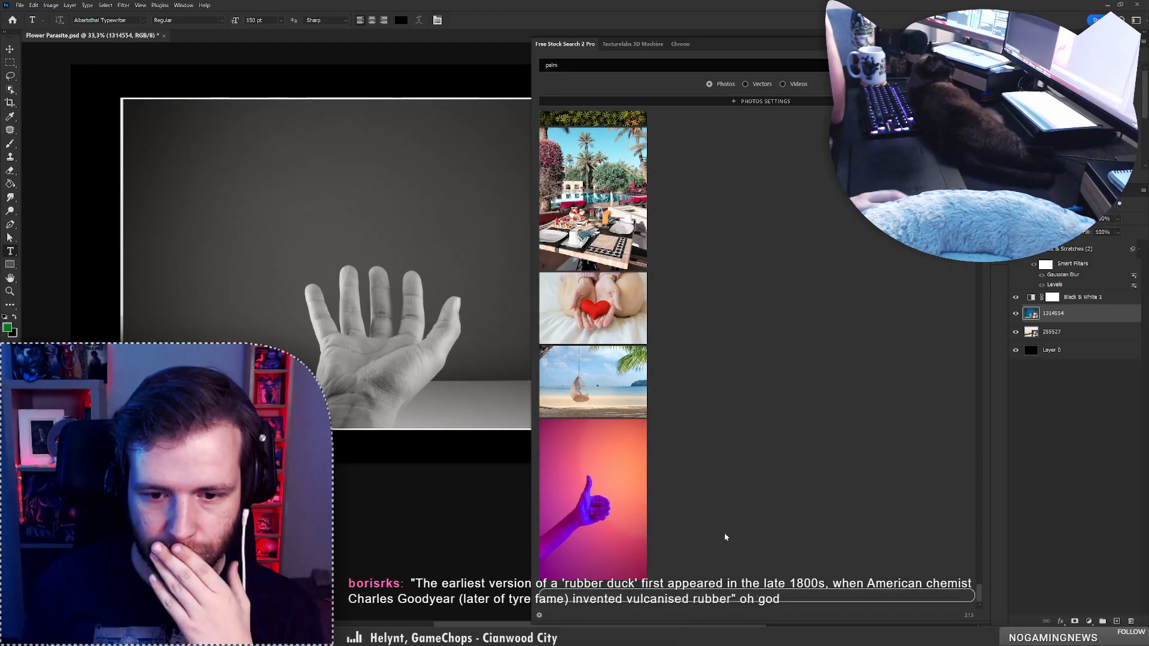
scroll(725, 535, "up", 9)
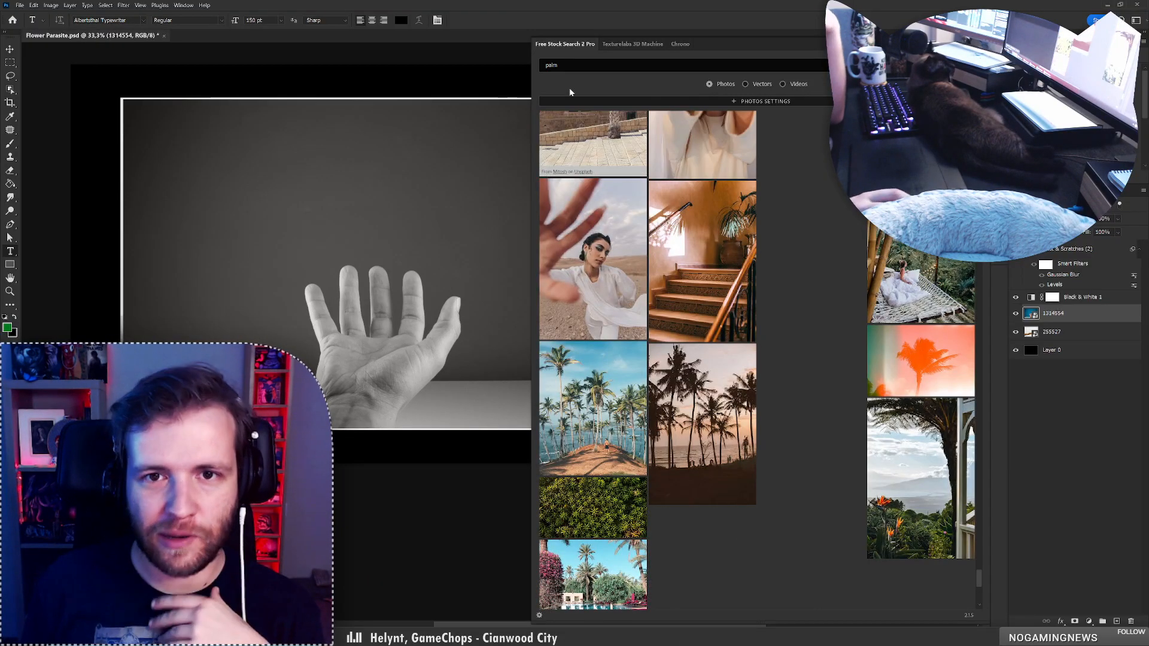
Search photos for "hand" and place the photo of the outstretched hand in slanted light rays into the document
double_click(553, 65)
type("hand")
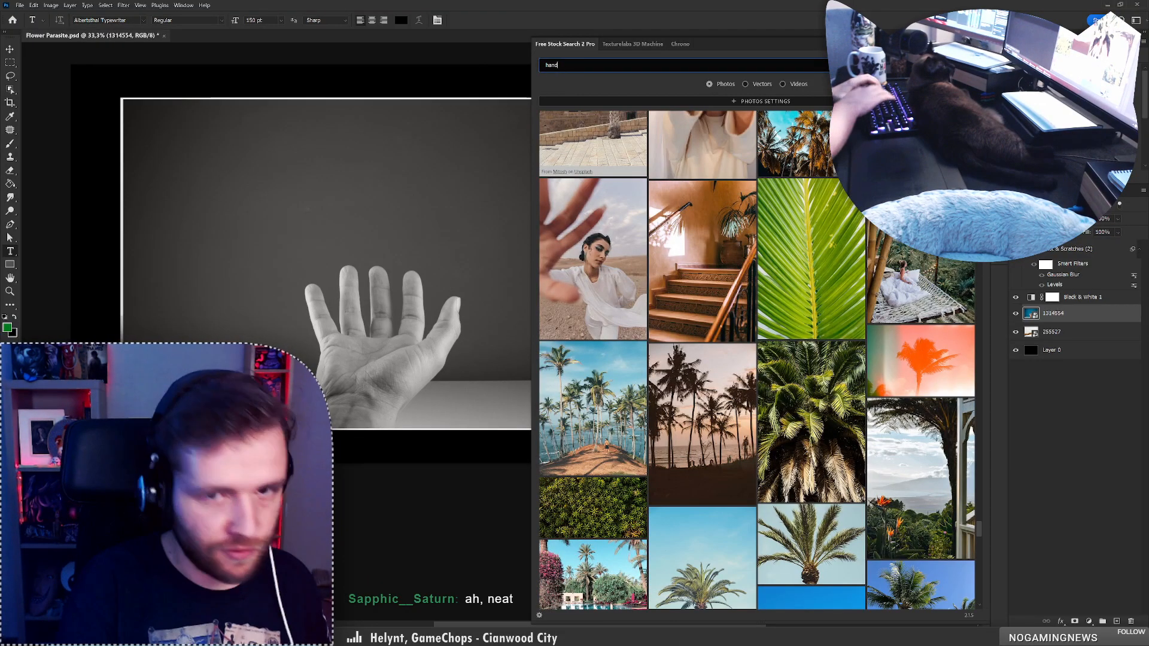
key("Return")
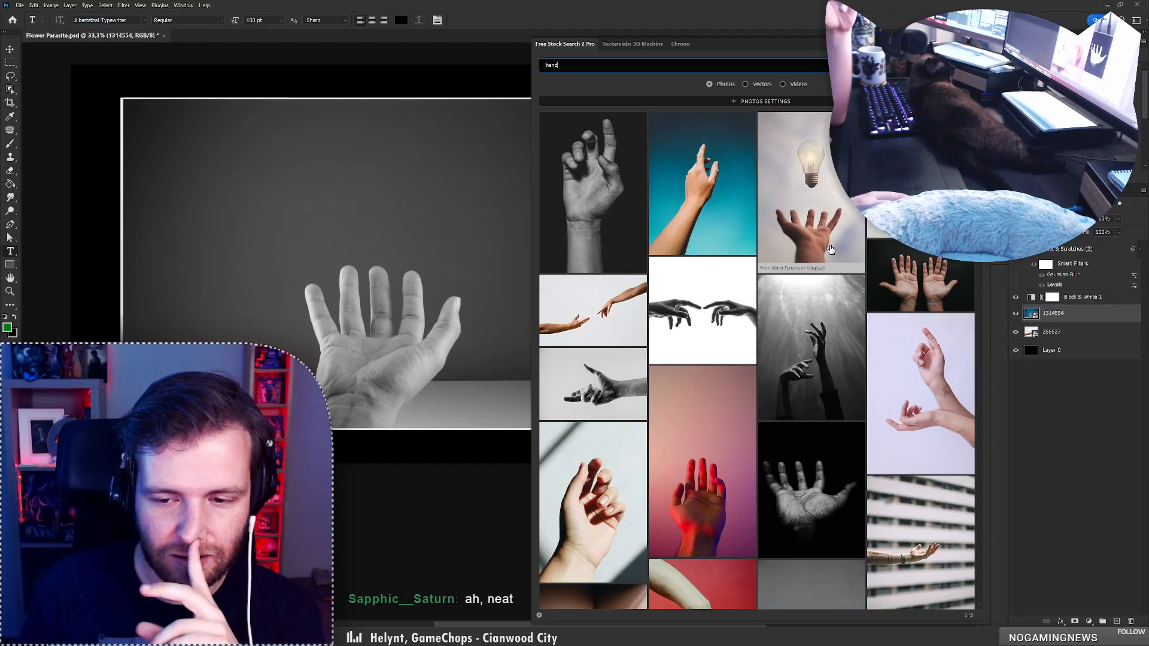
scroll(826, 249, "down", 5)
scroll(819, 247, "down", 3)
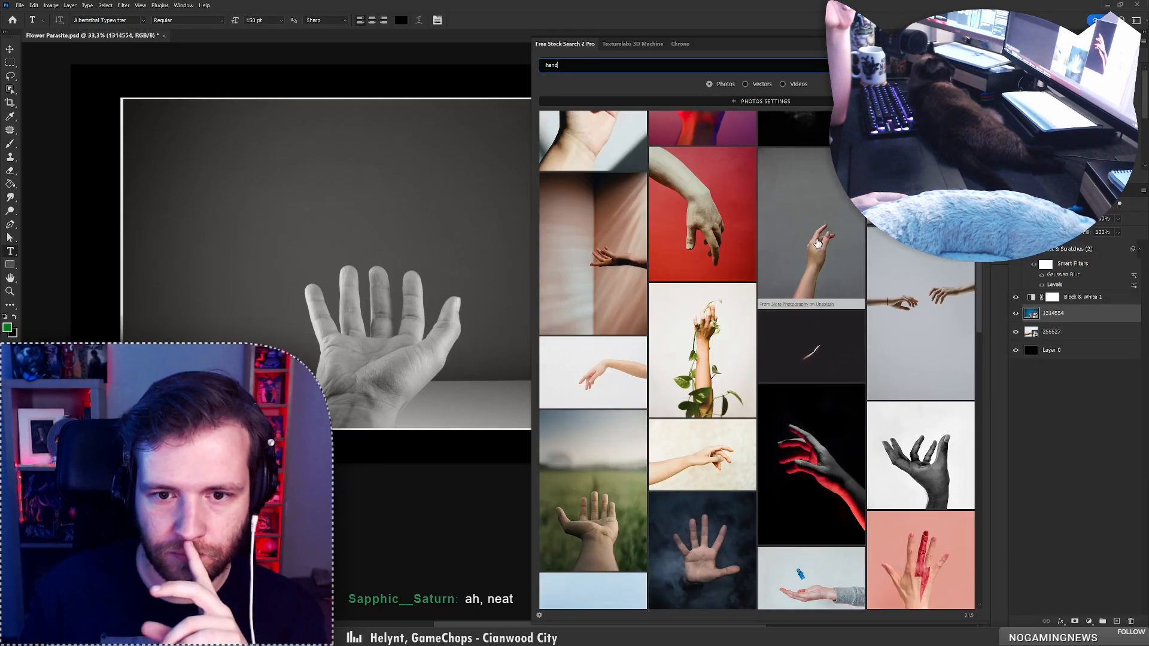
left_click(600, 274)
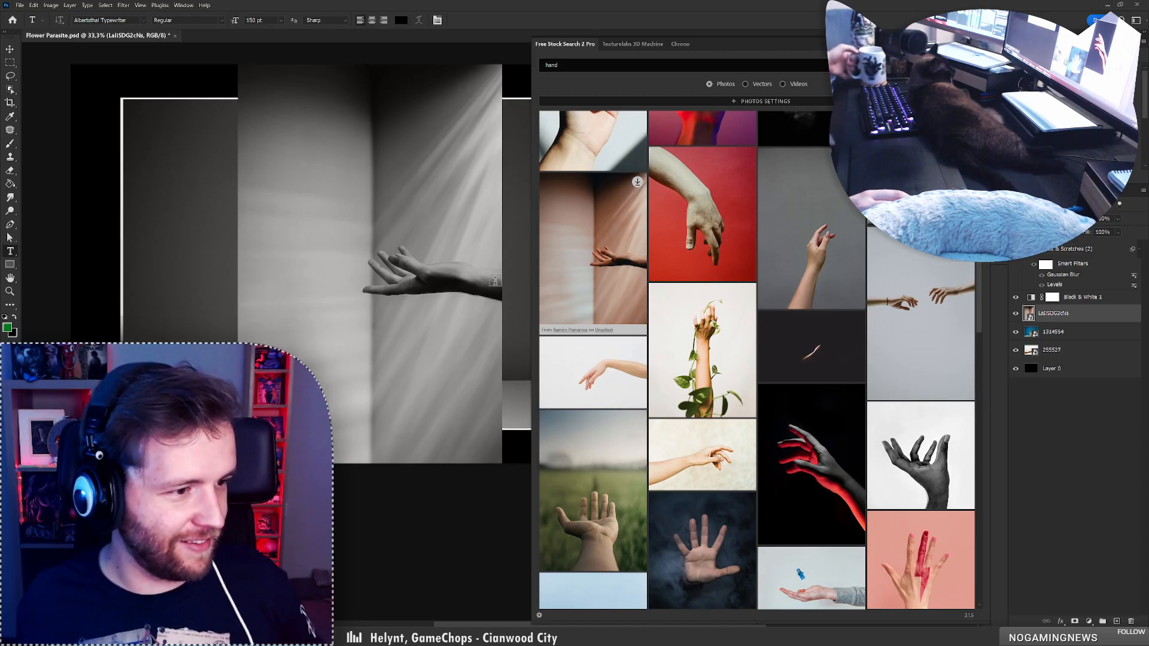
Look further through the hand results and save the document
scroll(628, 335, "down", 3)
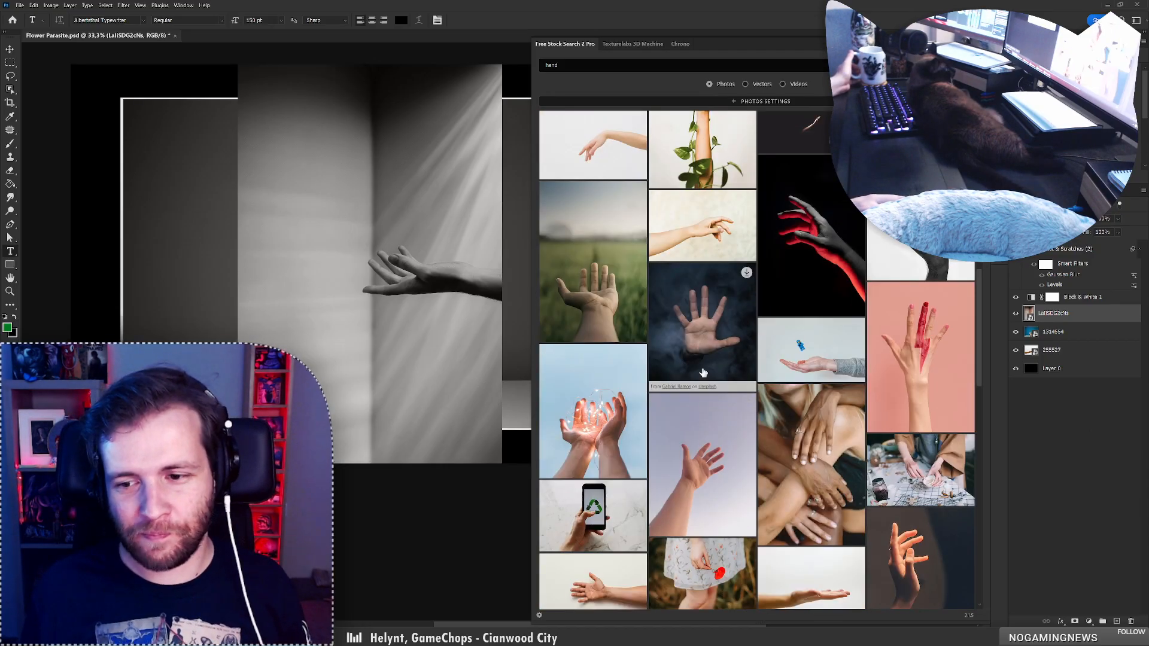
scroll(703, 373, "down", 1)
scroll(704, 372, "down", 2)
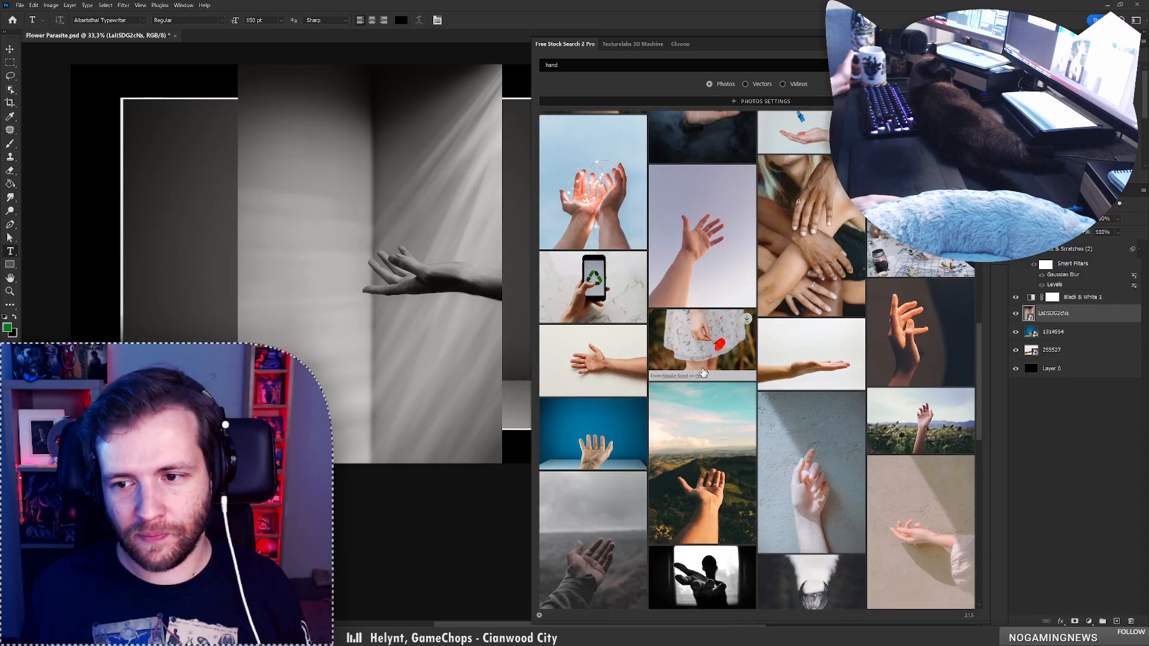
scroll(703, 373, "down", 3)
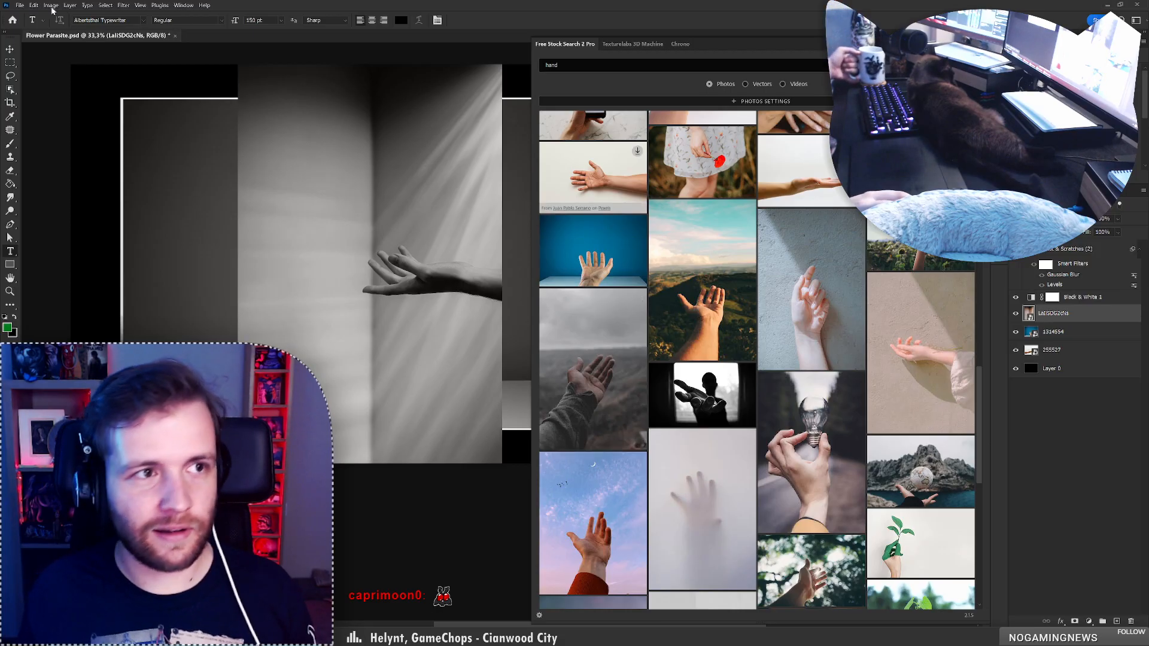
left_click(20, 5)
left_click(36, 100)
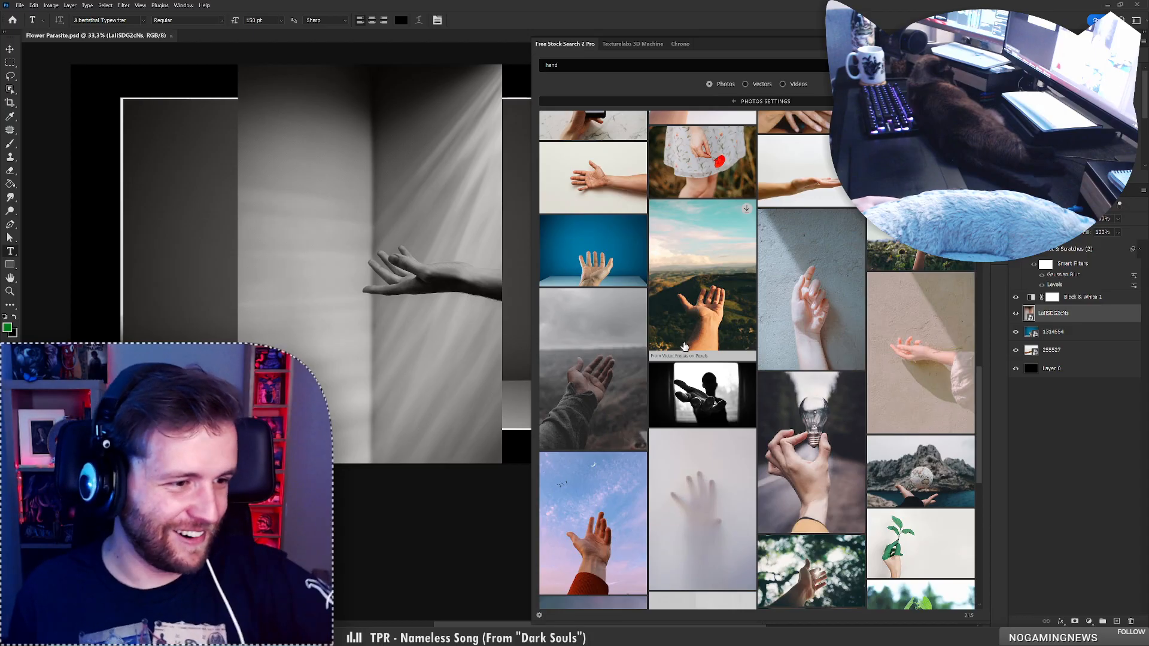
Load the next hand results and examine them for other suitable open-hand poses
scroll(700, 413, "down", 3)
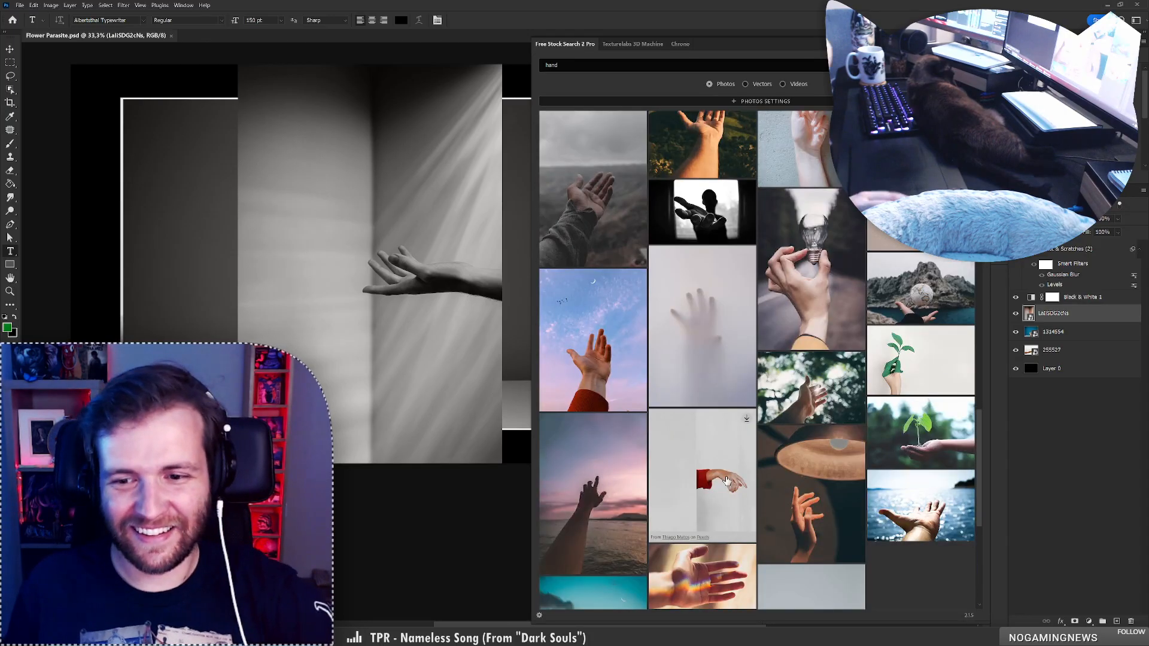
scroll(719, 478, "down", 3)
scroll(719, 478, "down", 3)
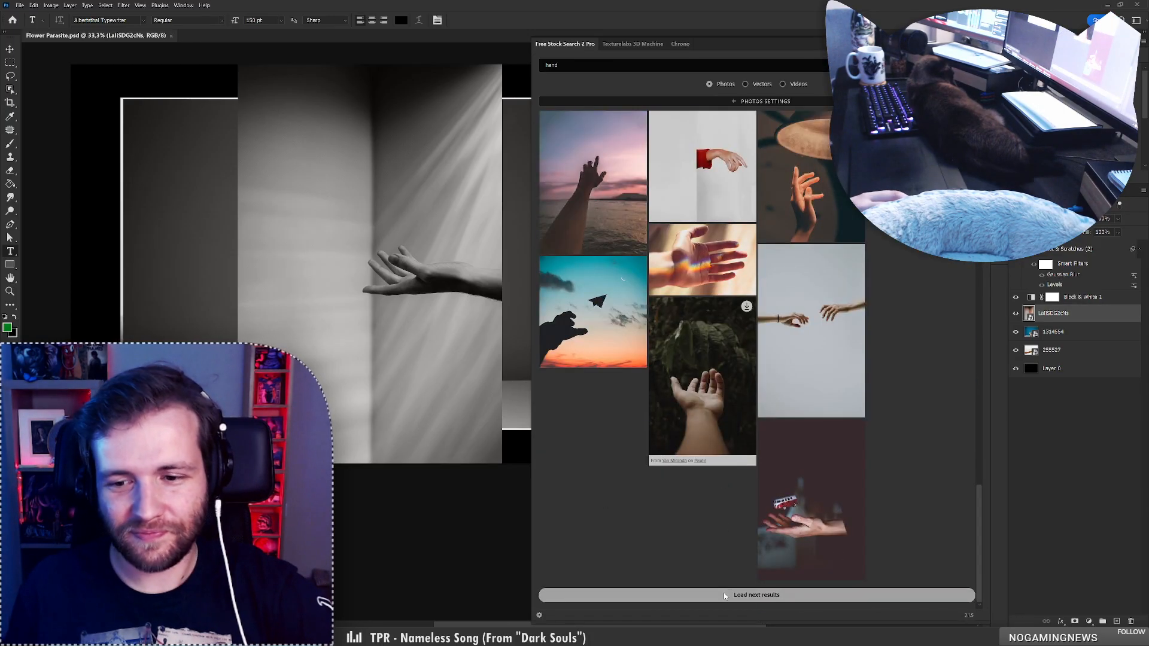
scroll(699, 489, "up", 7)
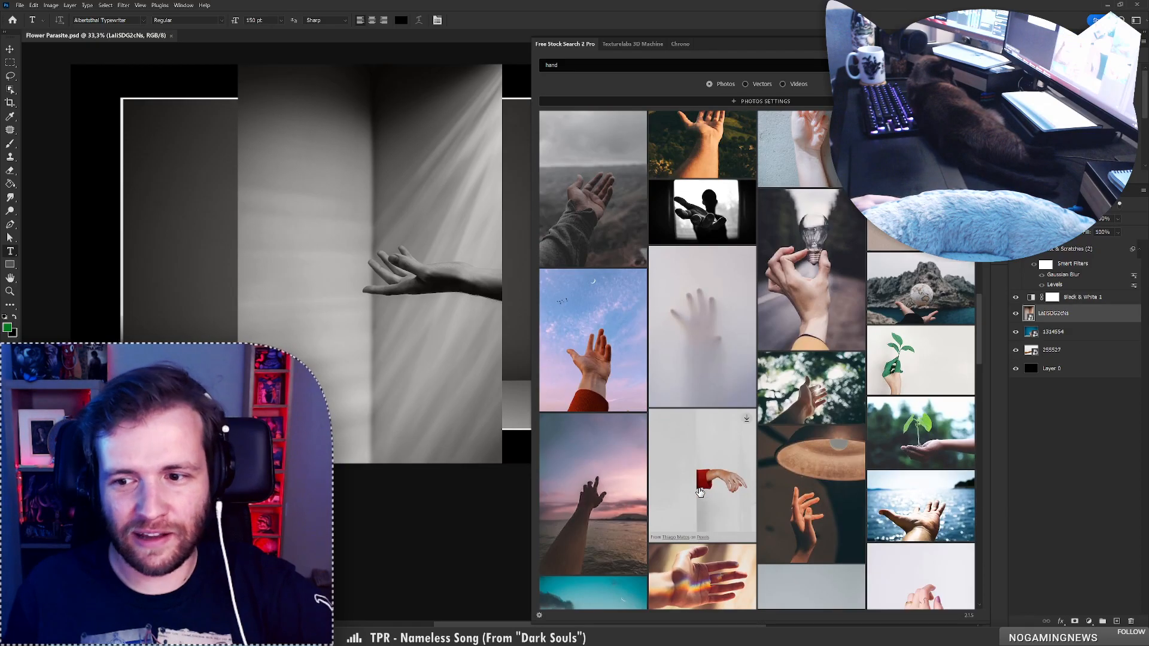
scroll(699, 490, "down", 3)
scroll(699, 492, "down", 2)
scroll(703, 473, "down", 3)
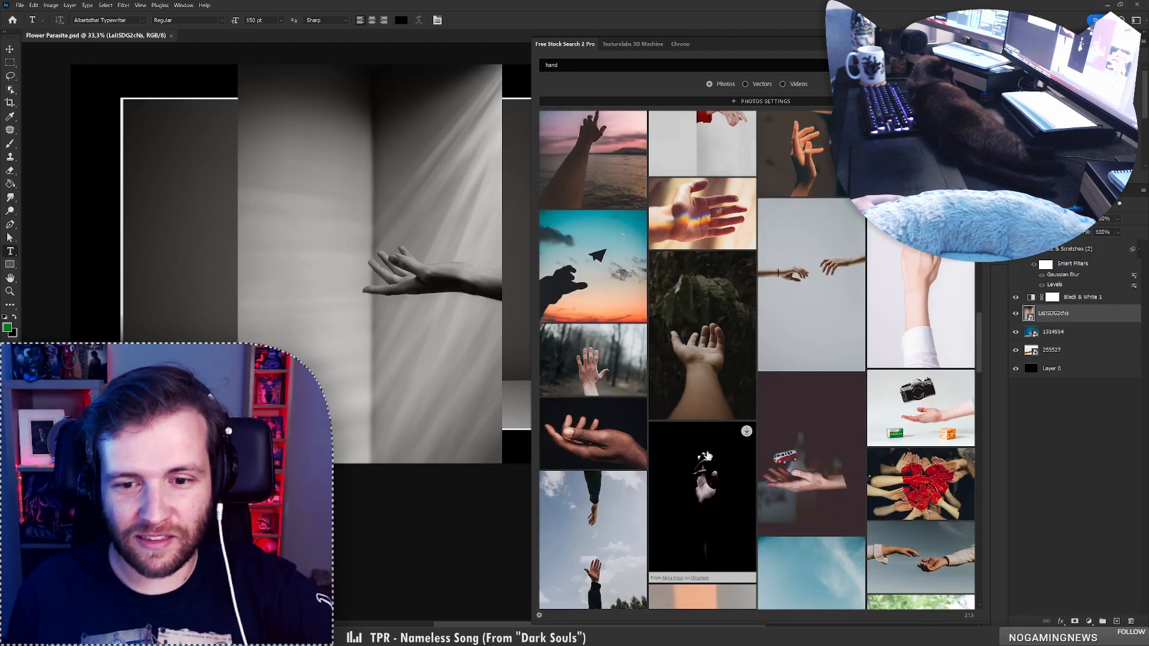
scroll(708, 456, "down", 2)
scroll(708, 456, "down", 2)
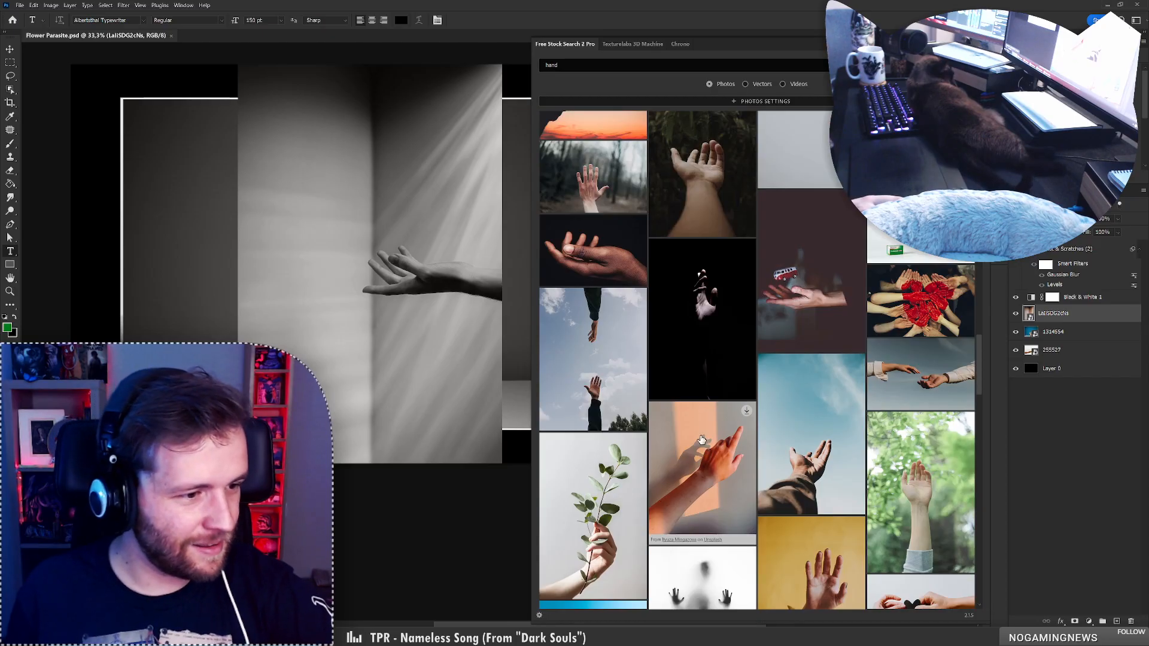
scroll(702, 440, "down", 5)
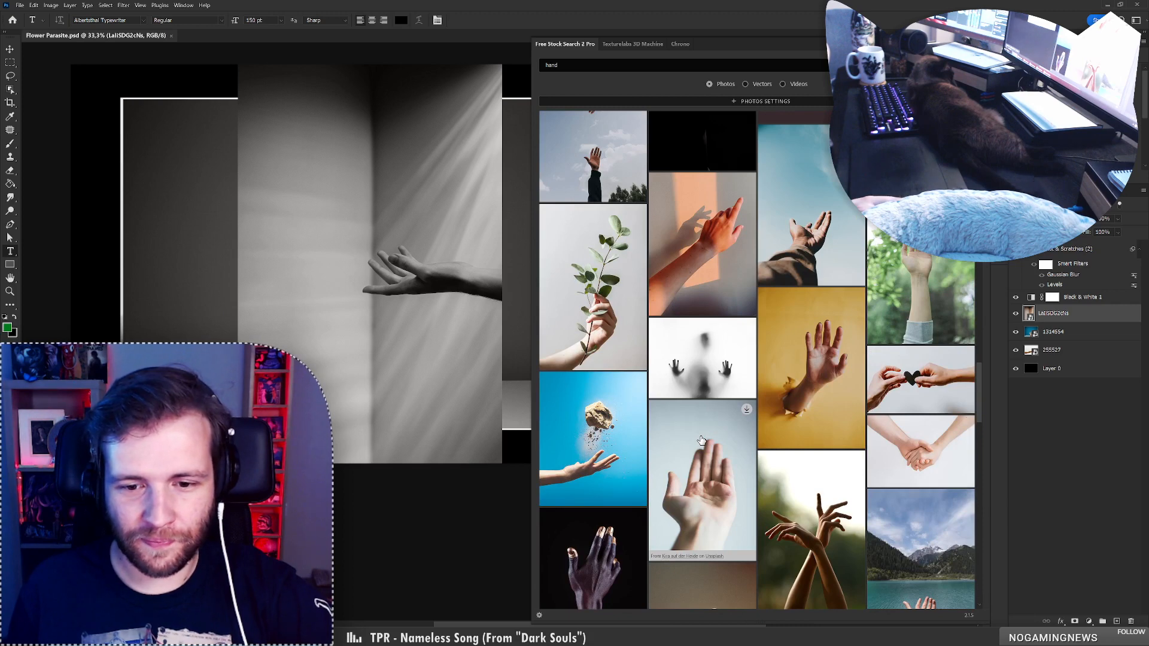
scroll(702, 440, "down", 2)
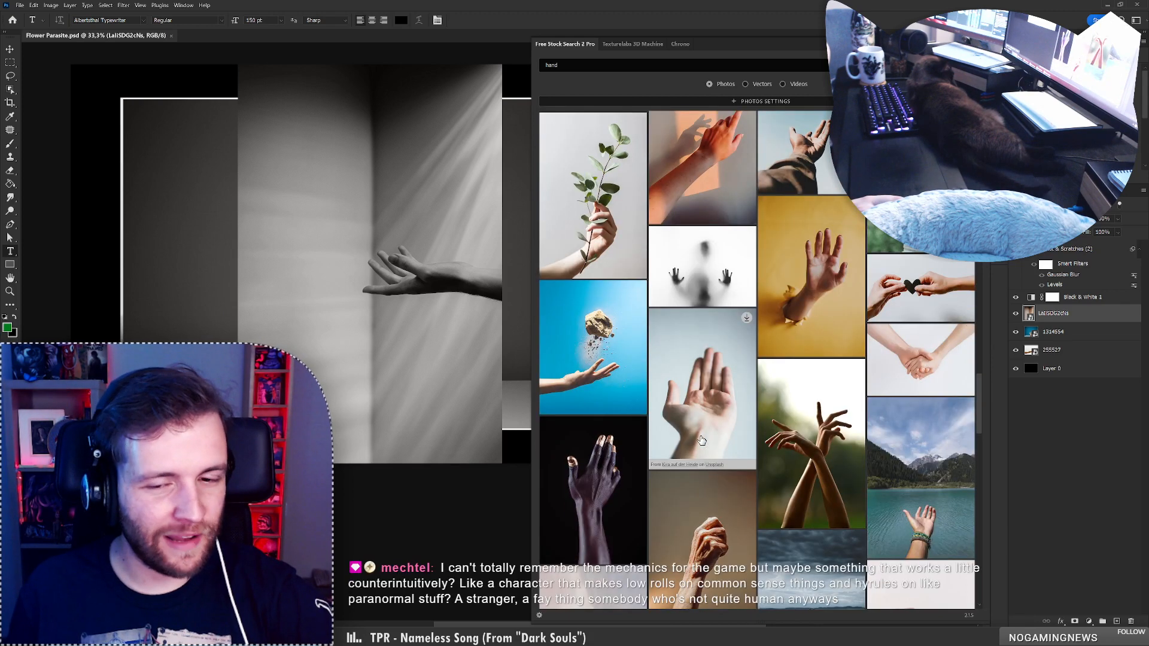
scroll(703, 440, "down", 4)
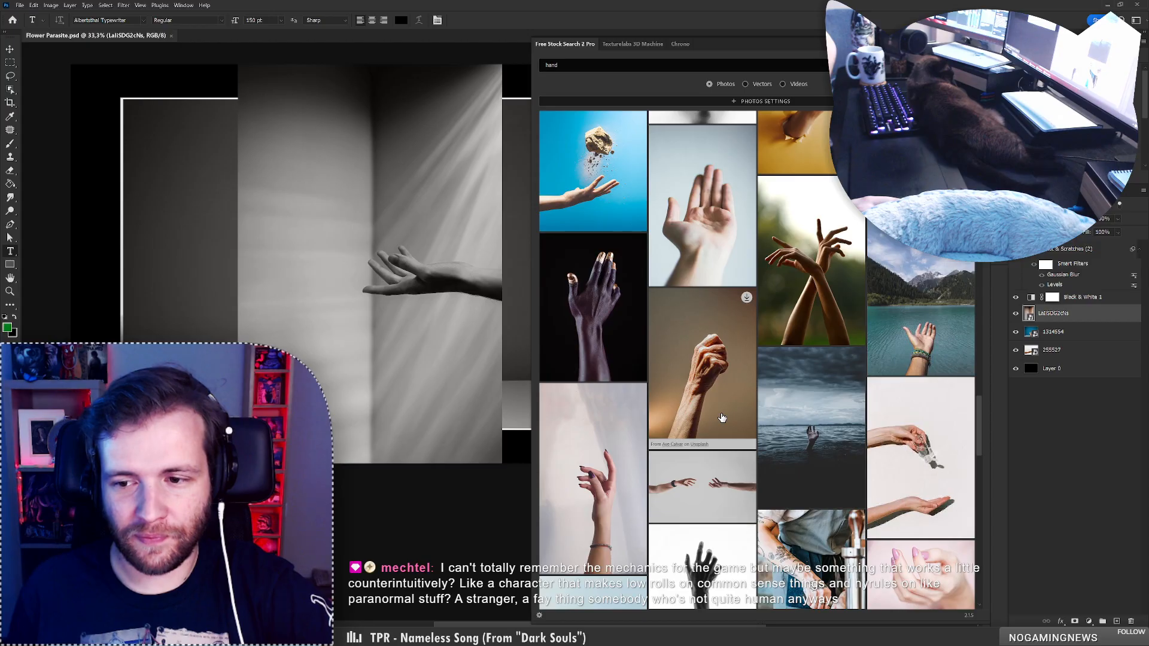
scroll(722, 417, "down", 4)
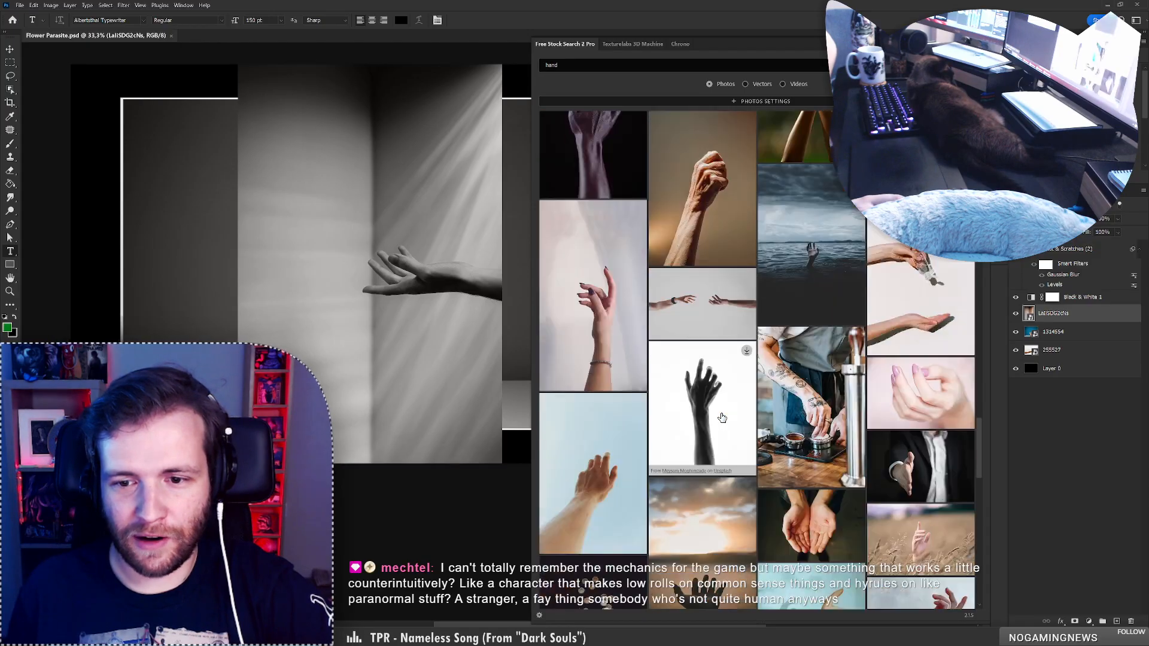
scroll(721, 416, "down", 3)
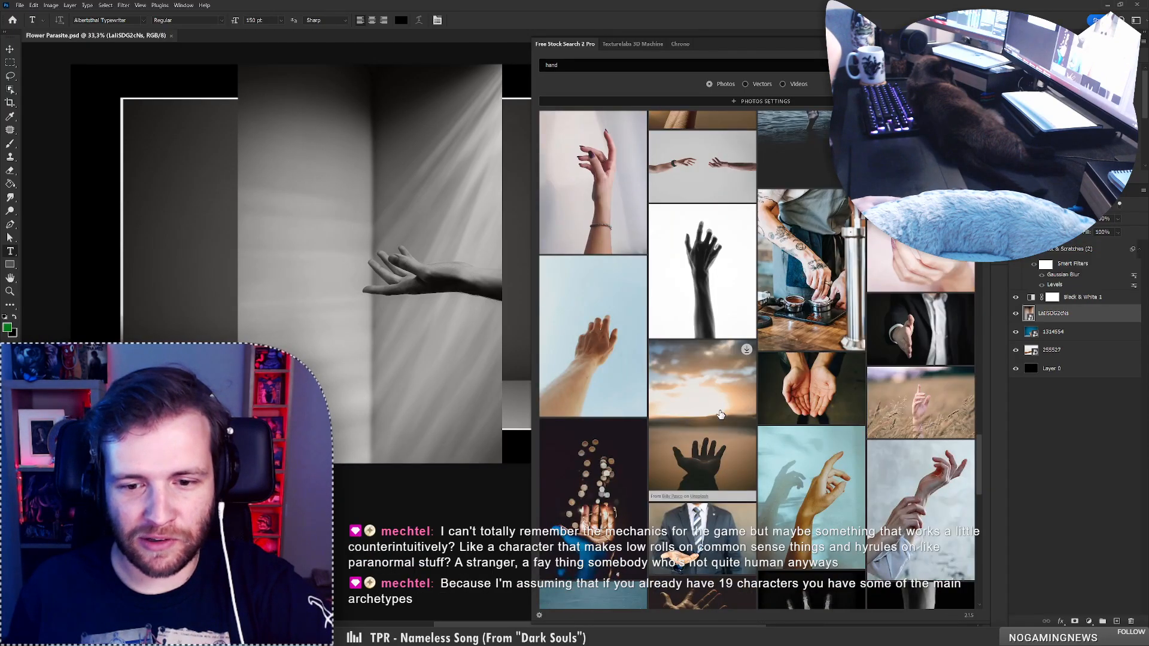
scroll(721, 415, "down", 2)
scroll(721, 413, "up", 1)
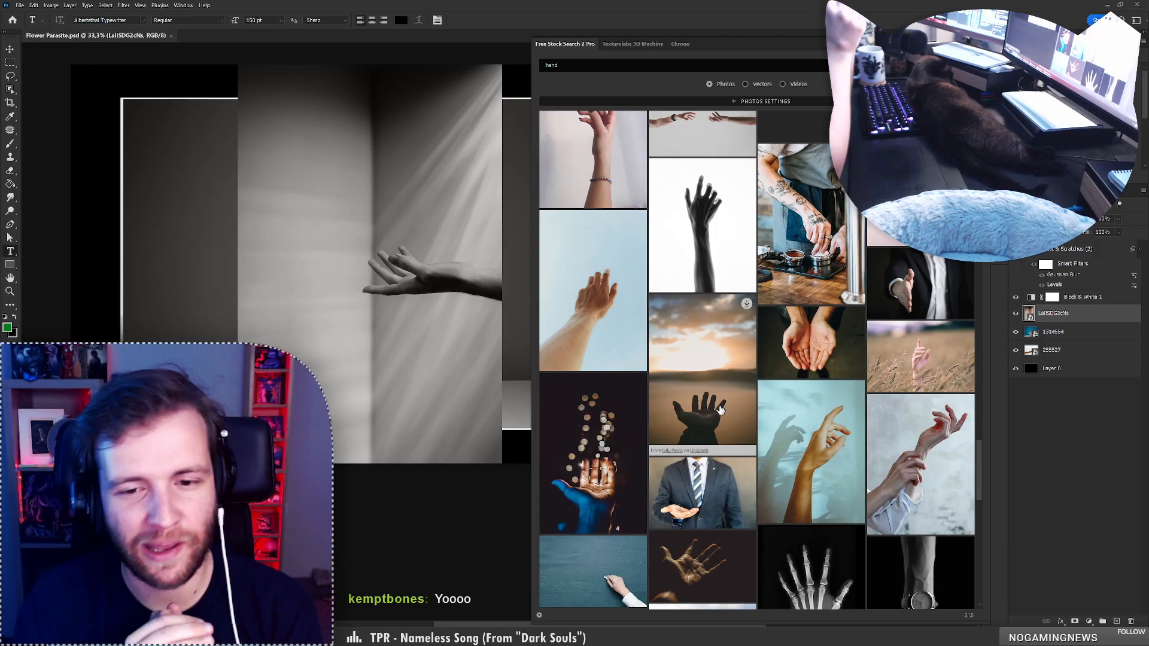
Examine the remaining loaded hand photos for suitable open and outstretched hand poses
scroll(721, 409, "down", 2)
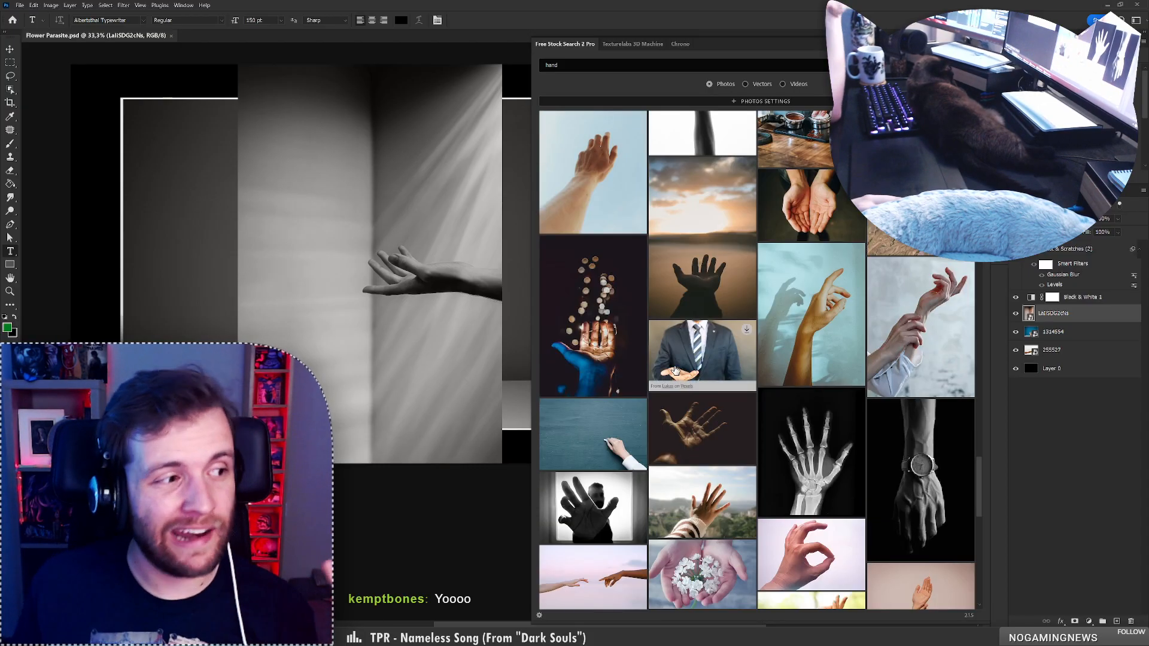
scroll(675, 370, "down", 1)
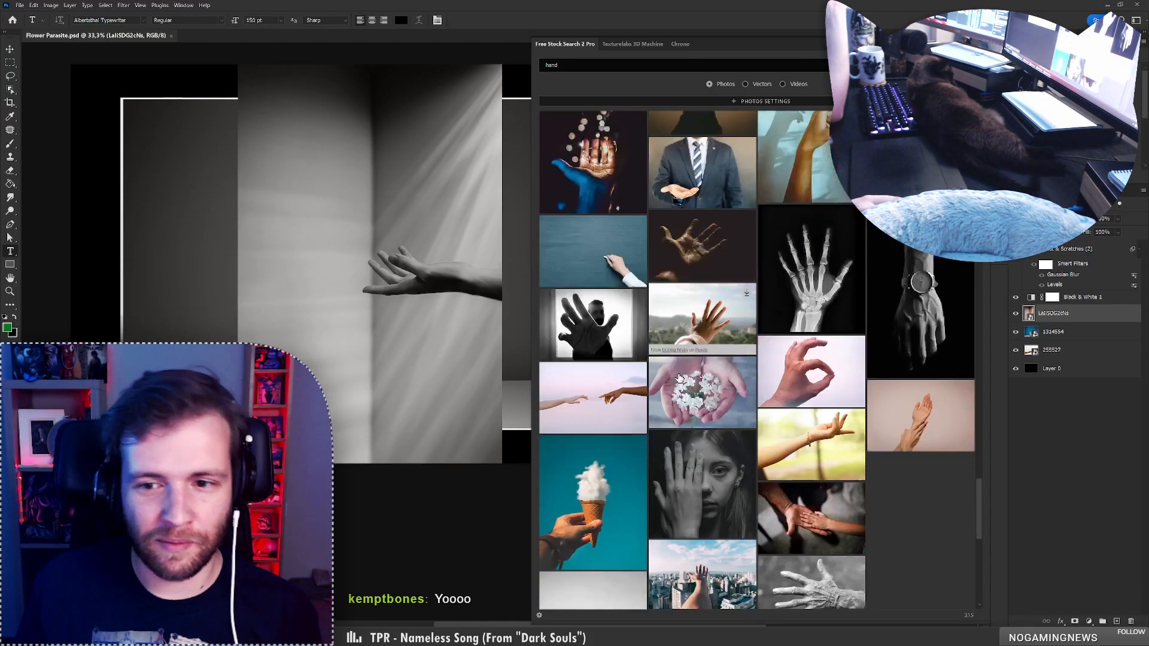
scroll(680, 377, "down", 2)
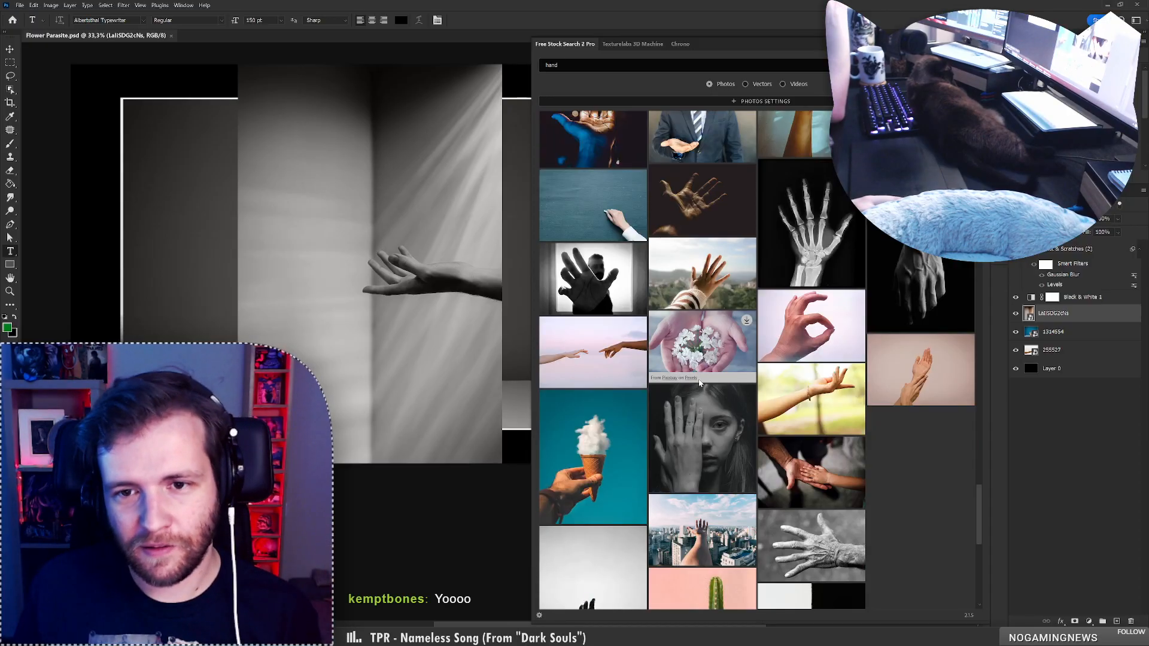
scroll(698, 382, "down", 1)
scroll(802, 434, "down", 1)
scroll(907, 487, "down", 2)
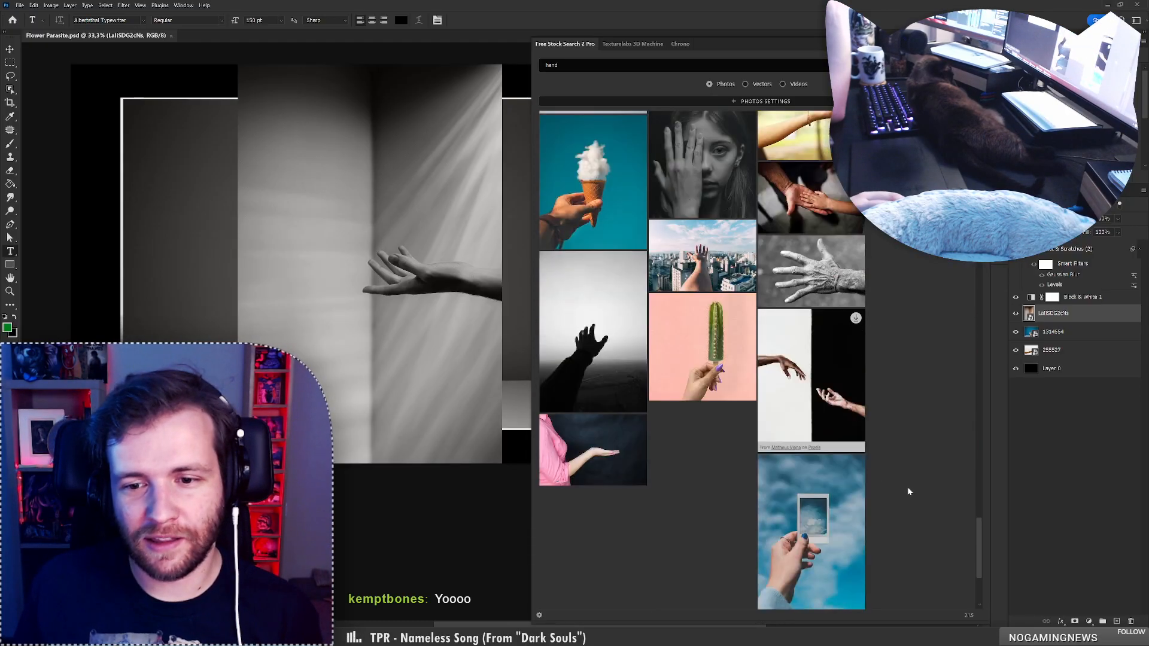
scroll(907, 491, "up", 3)
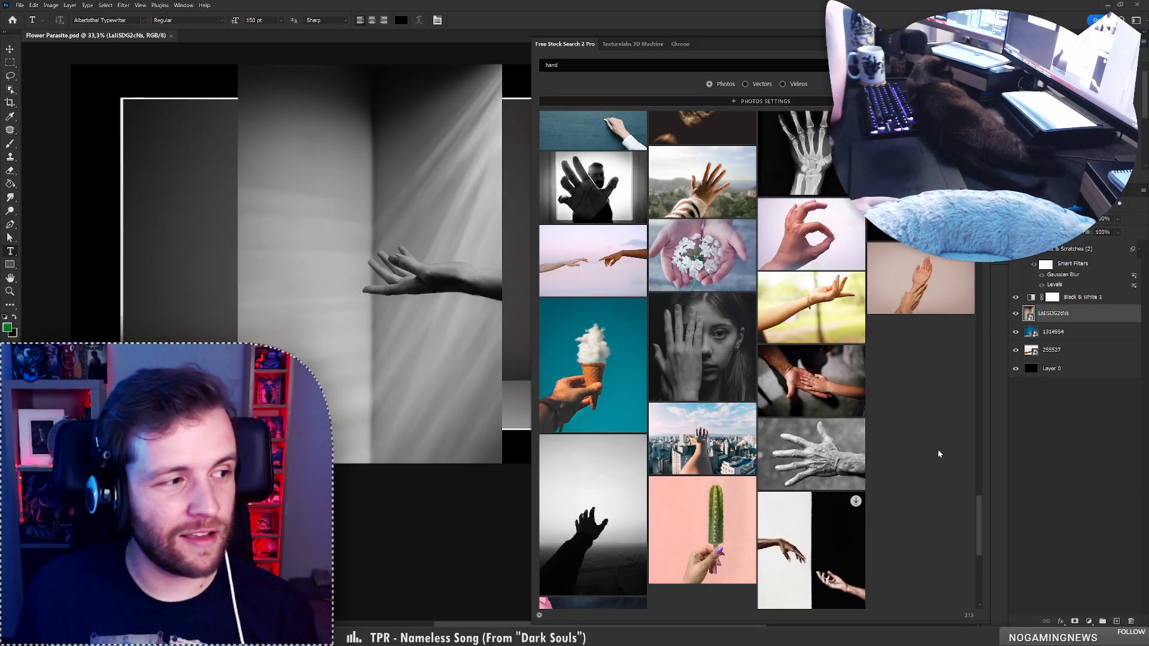
scroll(938, 451, "down", 1)
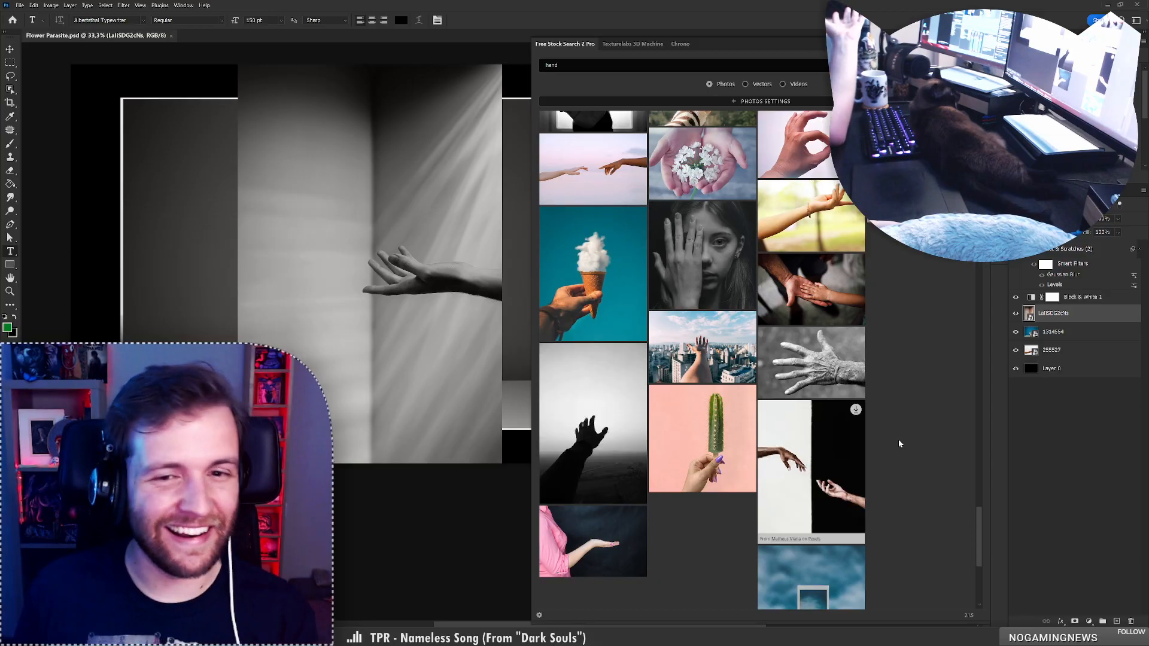
scroll(899, 443, "down", 1)
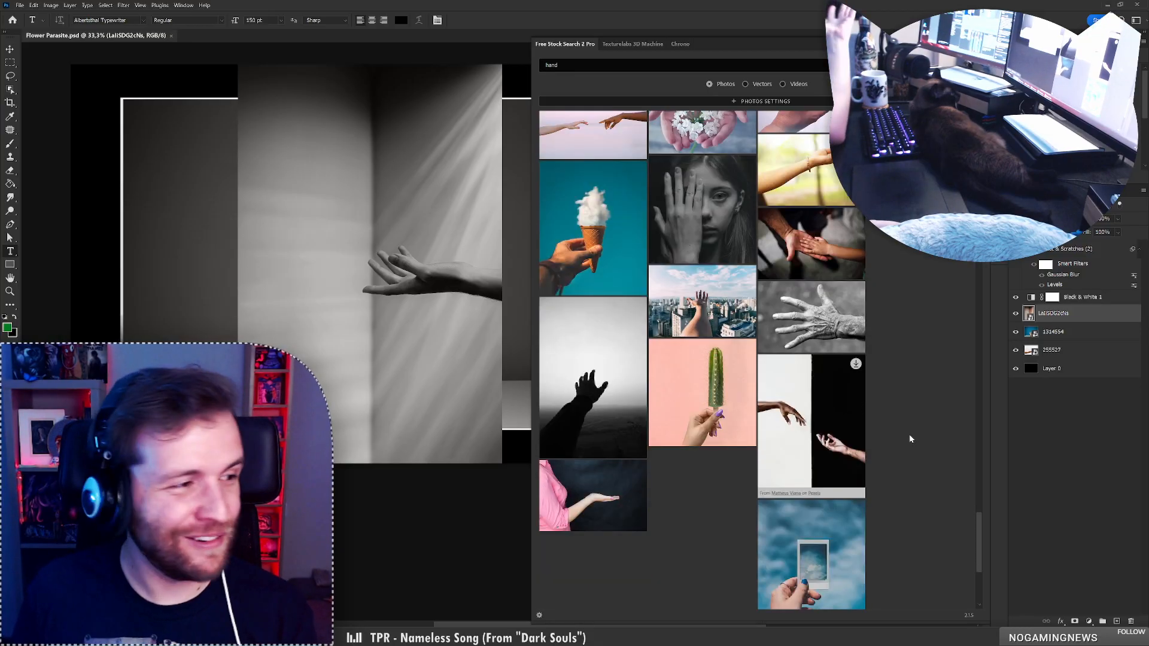
scroll(906, 456, "down", 5)
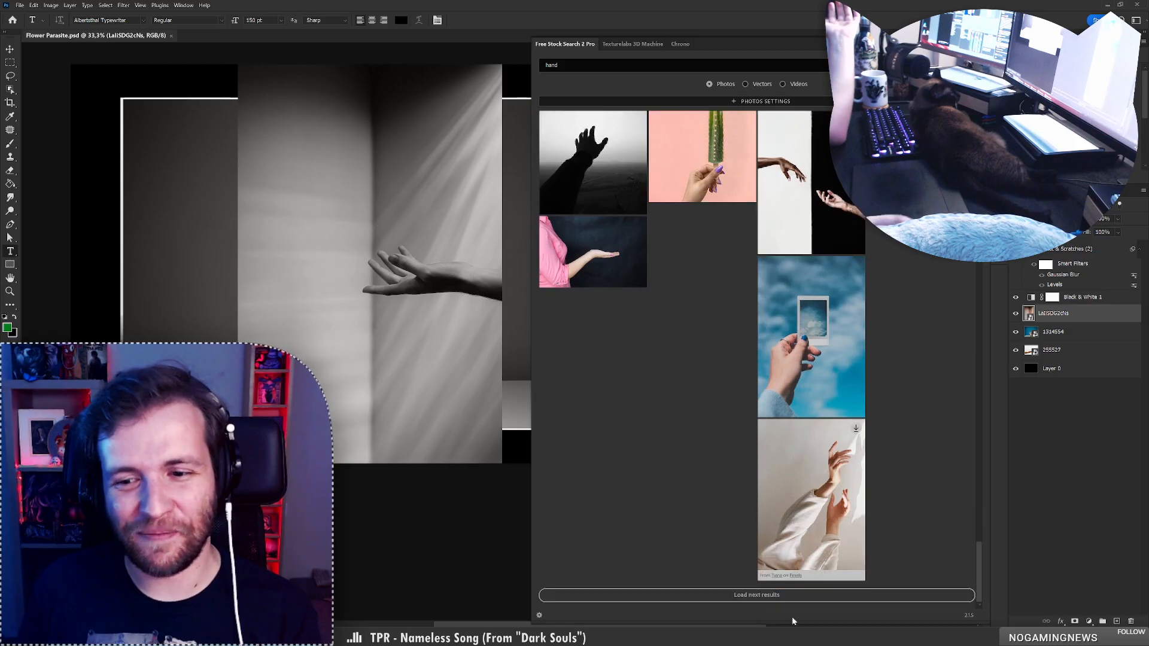
Load the next hand results and place the photo of two hands reaching across a white and black background into the document
scroll(666, 537, "up", 6)
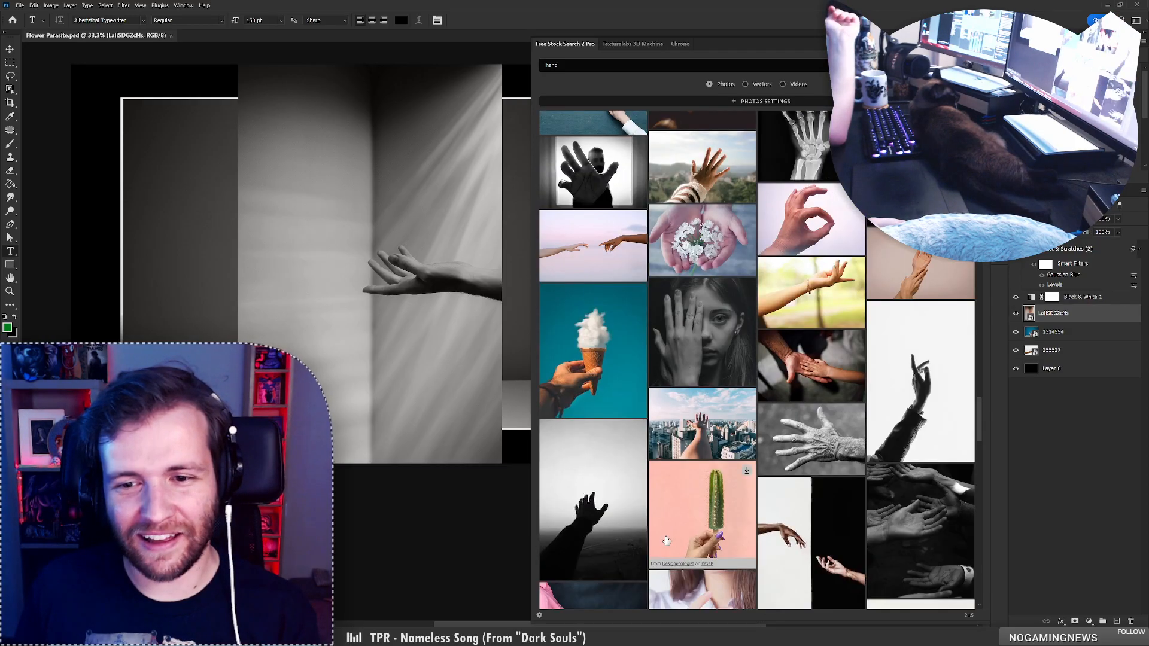
scroll(668, 539, "down", 1)
scroll(669, 540, "down", 1)
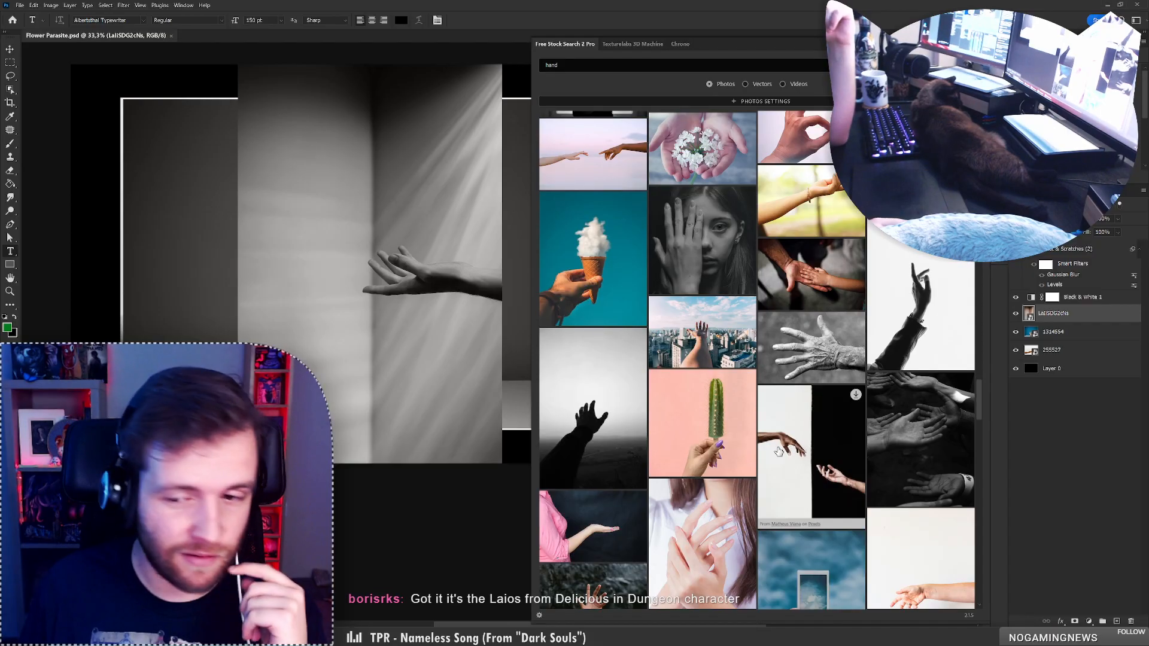
scroll(793, 452, "down", 3)
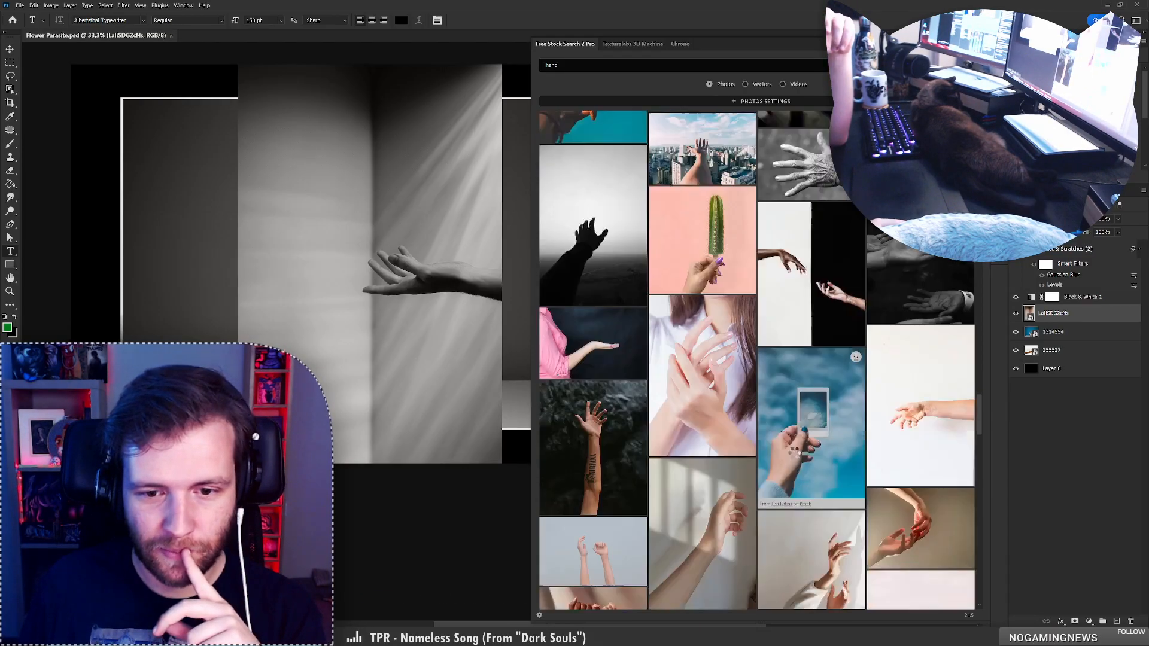
Place the photo of the downward hand touching the water surface with one finger into the document
scroll(794, 452, "down", 3)
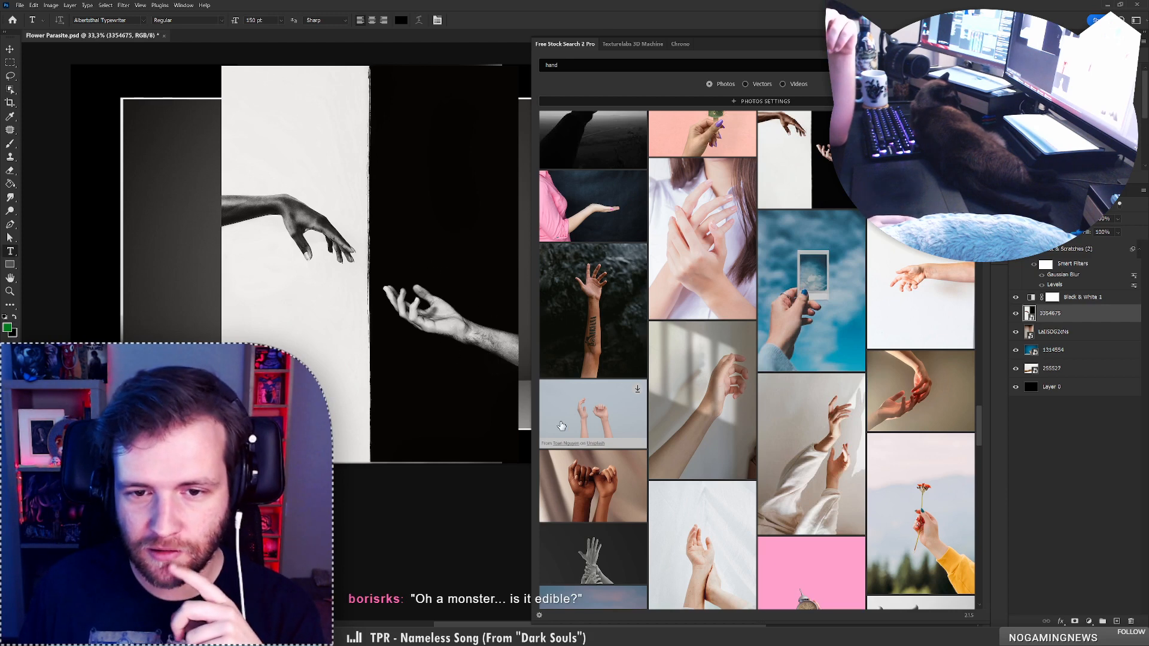
scroll(562, 425, "down", 5)
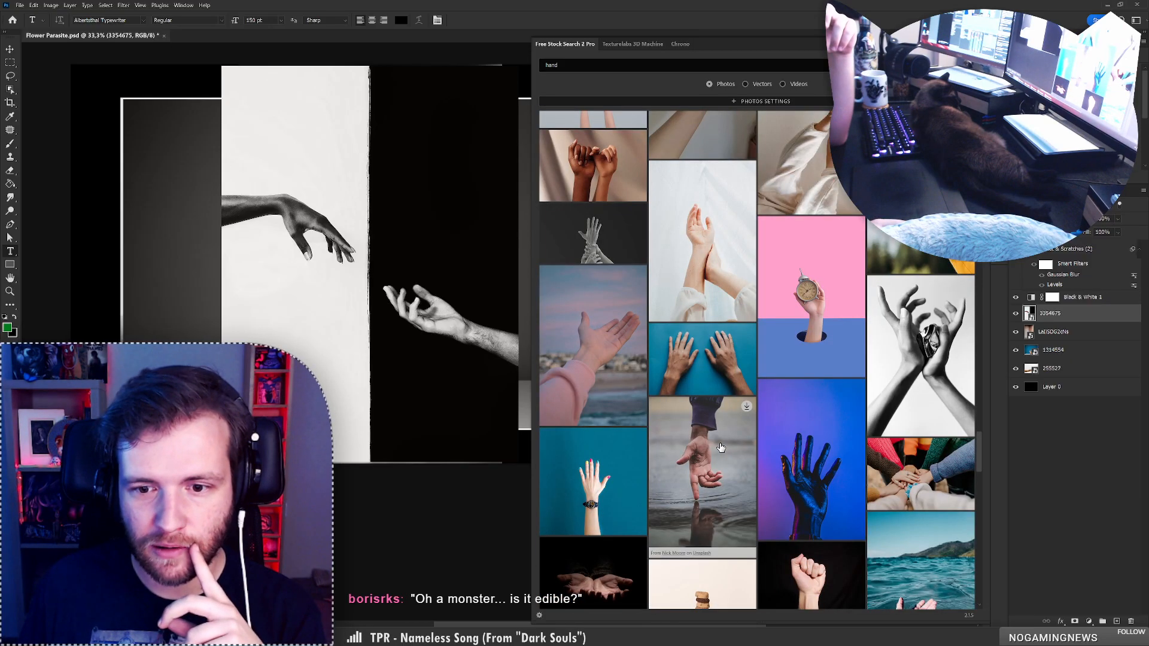
left_click(710, 445)
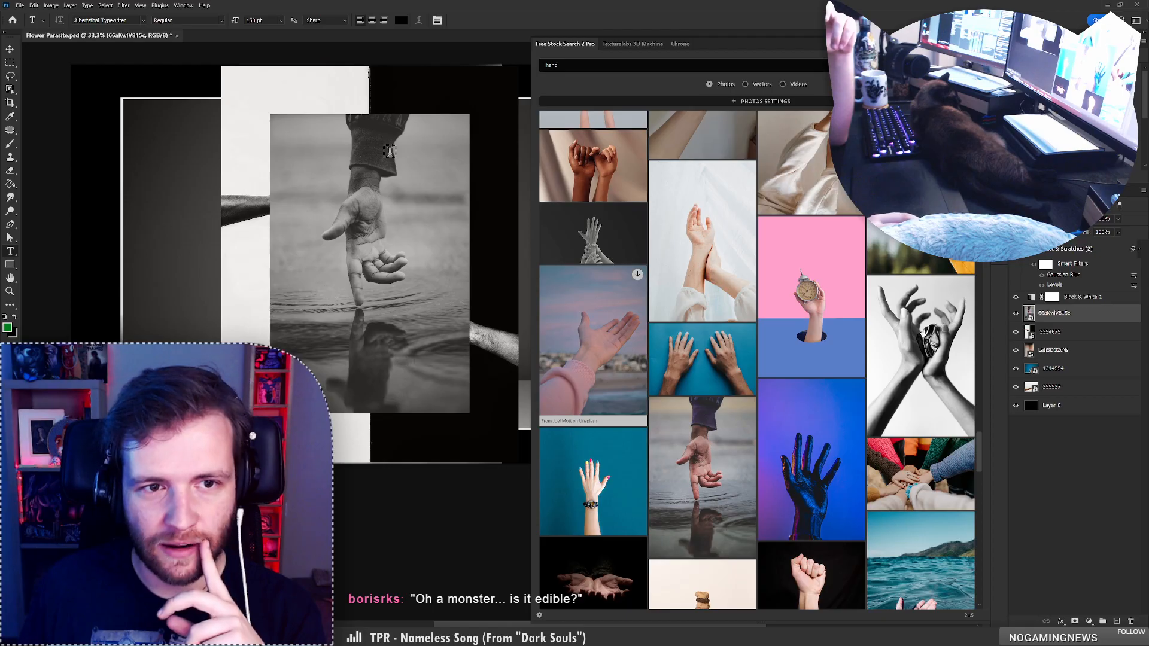
Look through the rest of the loaded hand photos for more usable hand poses
scroll(611, 434, "down", 3)
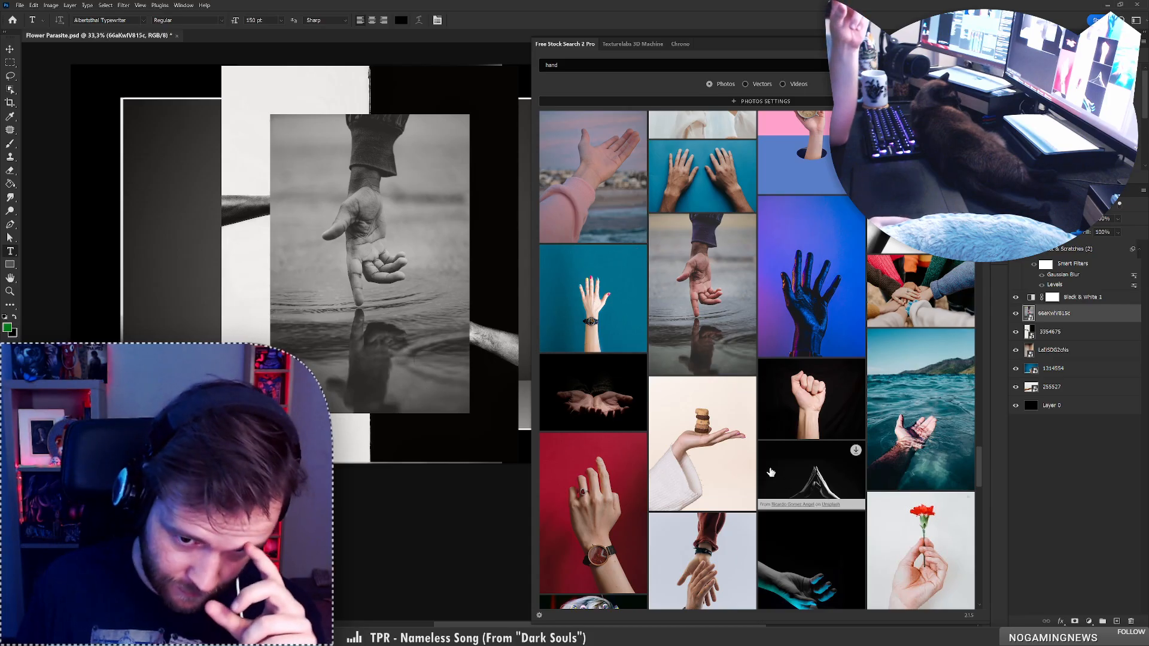
scroll(768, 463, "down", 3)
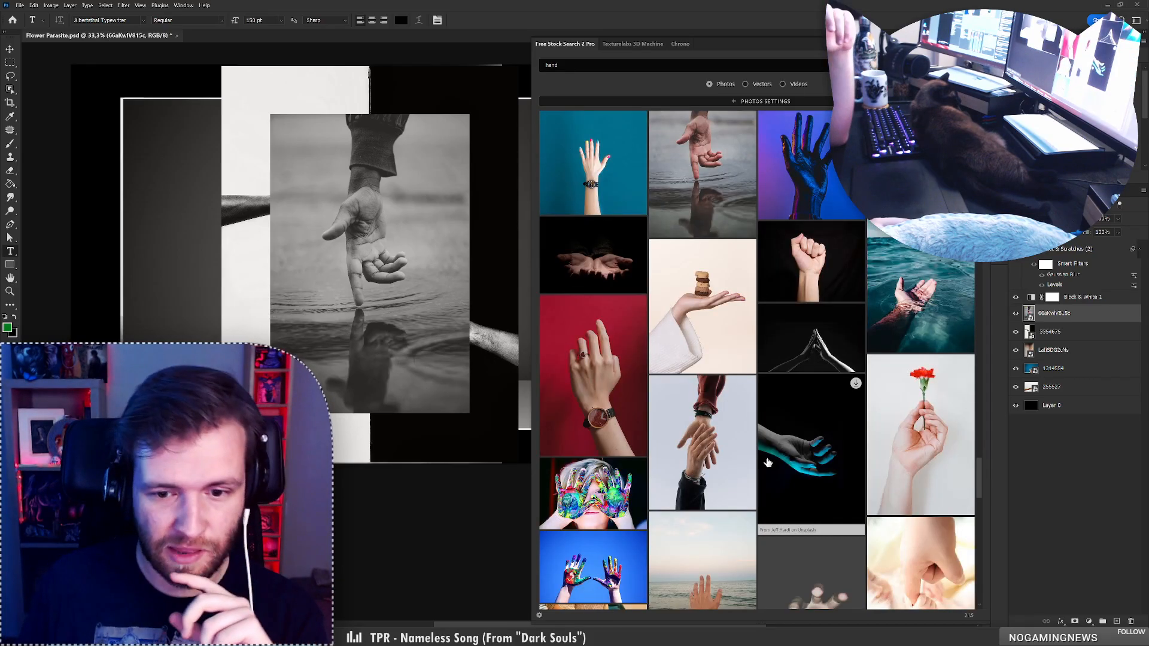
scroll(767, 463, "down", 3)
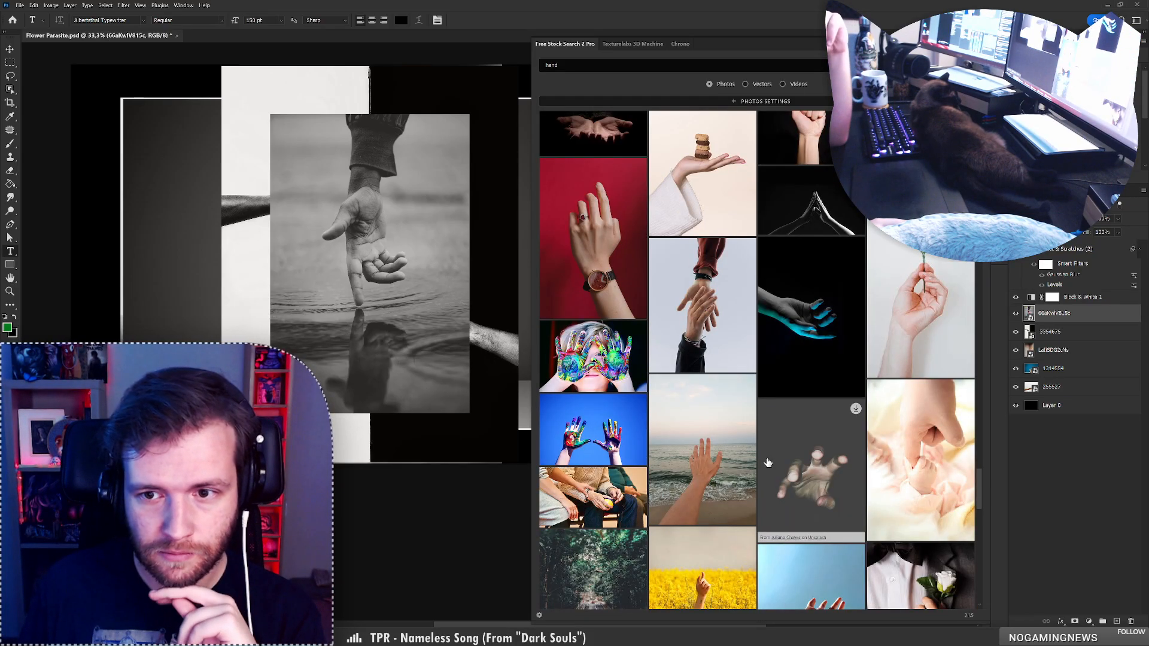
scroll(770, 460, "down", 6)
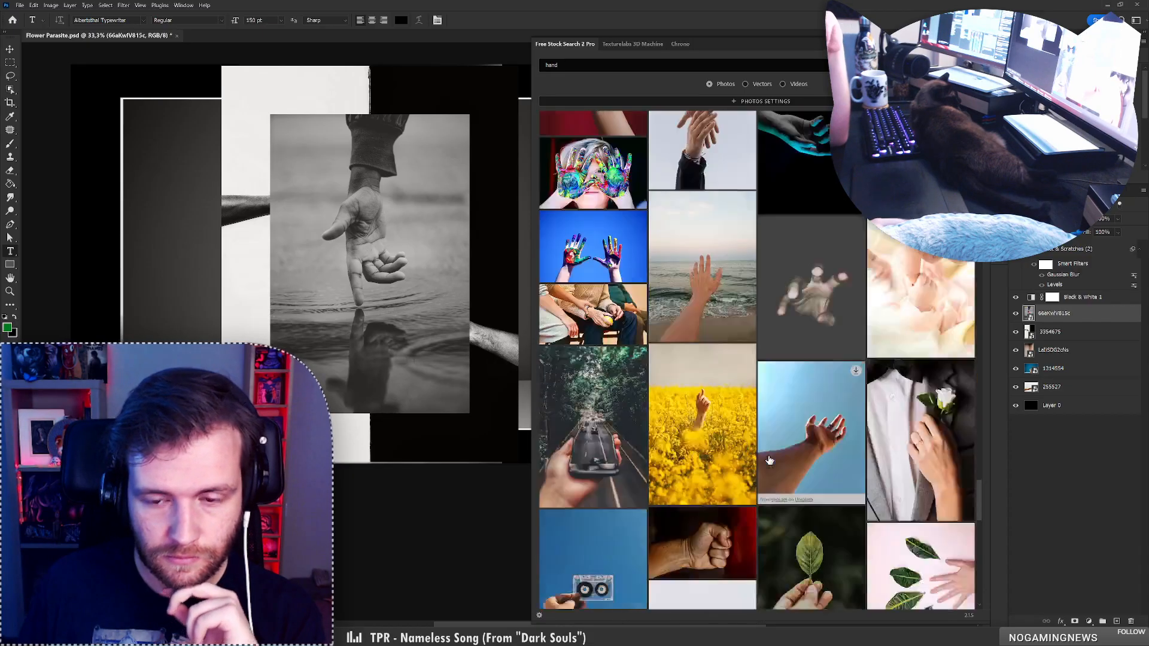
scroll(769, 460, "down", 5)
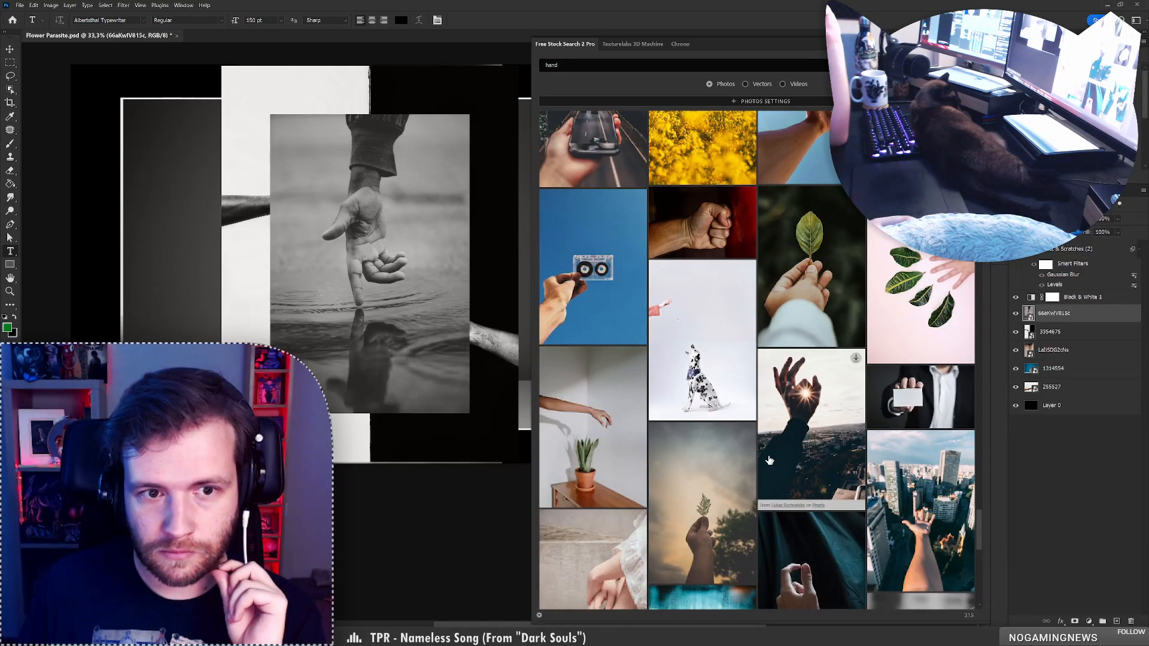
scroll(769, 460, "down", 8)
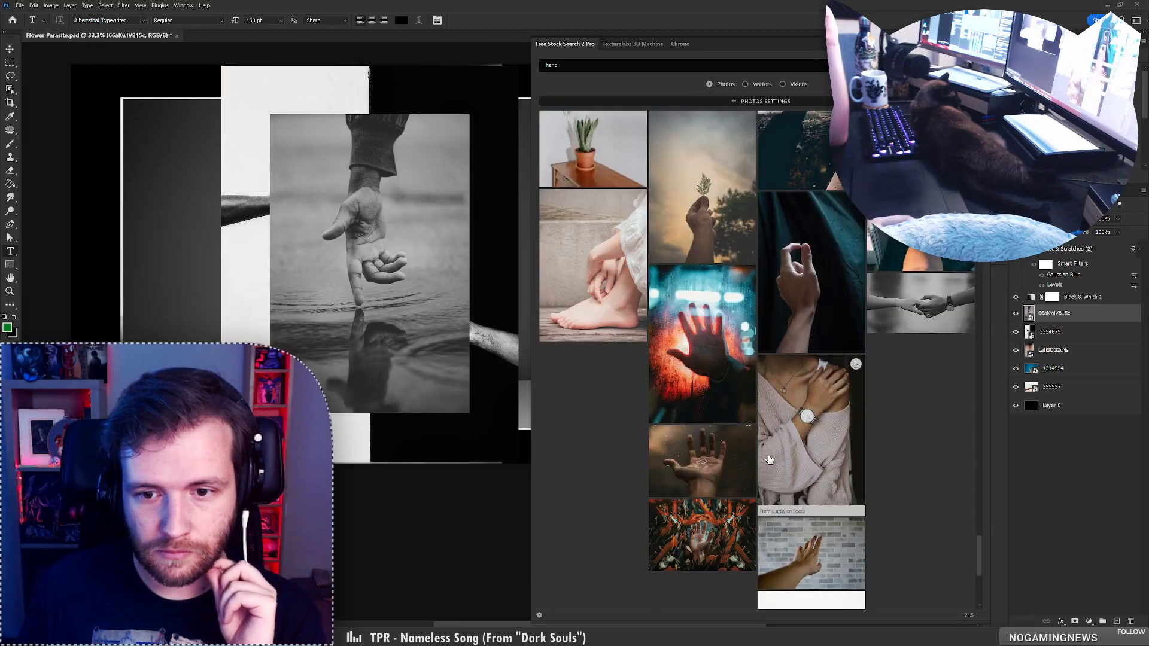
scroll(719, 615, "down", 3)
scroll(774, 577, "down", 6)
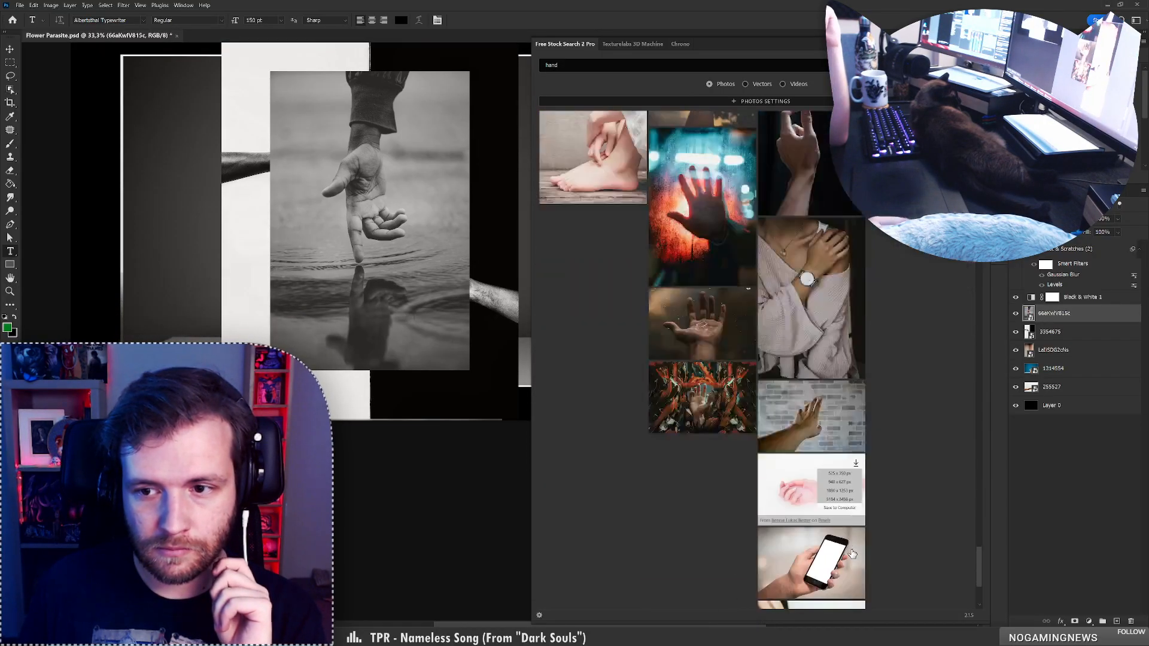
Load another batch of hand results and examine it for reaching or open hands
scroll(774, 578, "down", 1)
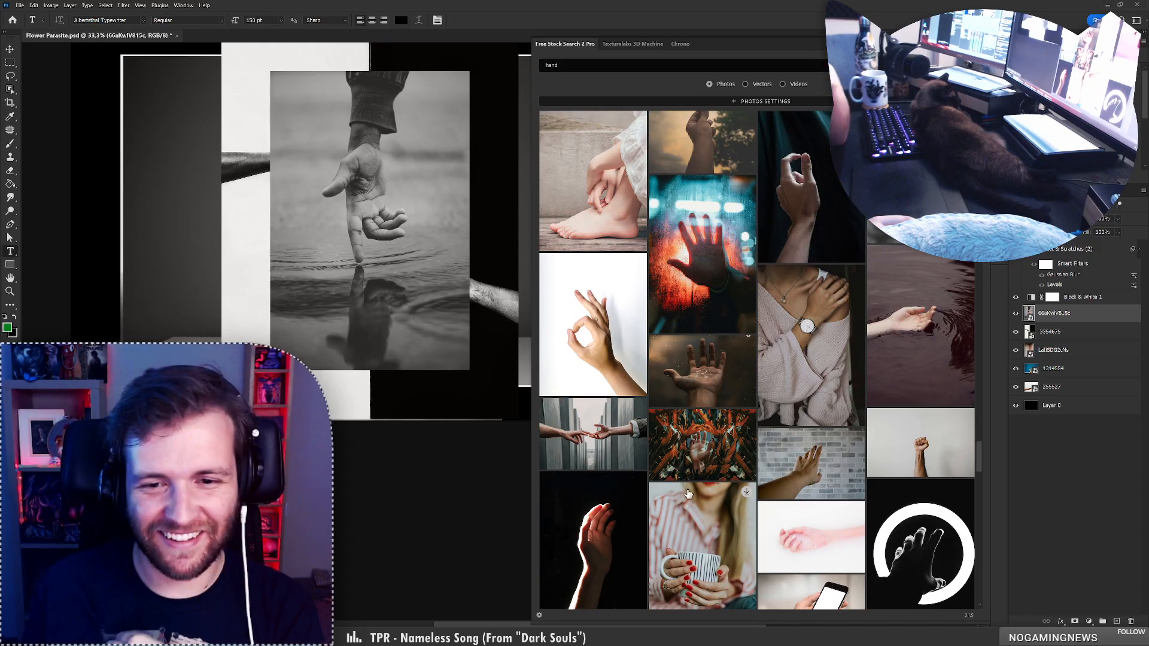
scroll(688, 494, "down", 1)
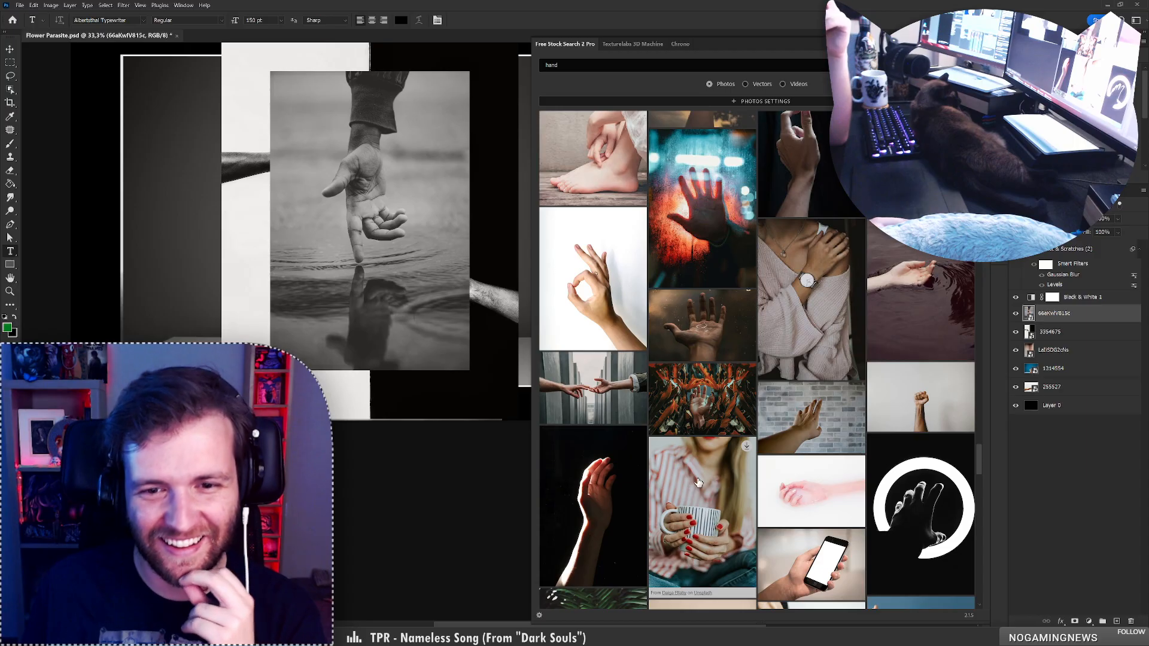
scroll(694, 485, "down", 4)
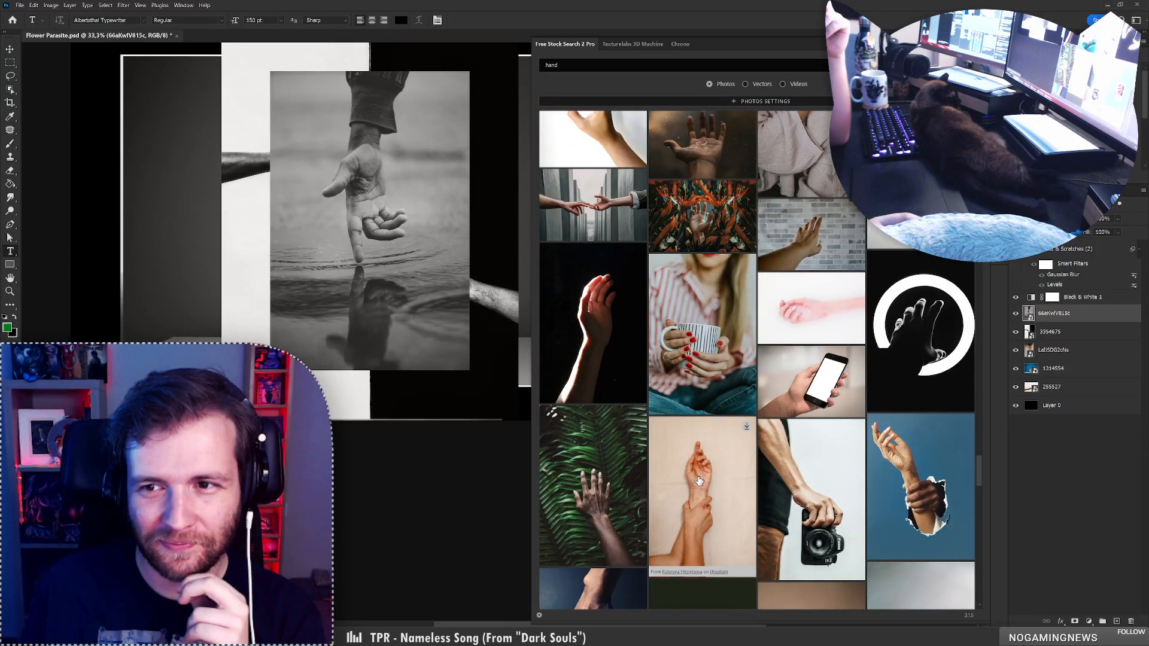
scroll(698, 481, "down", 4)
scroll(699, 481, "down", 6)
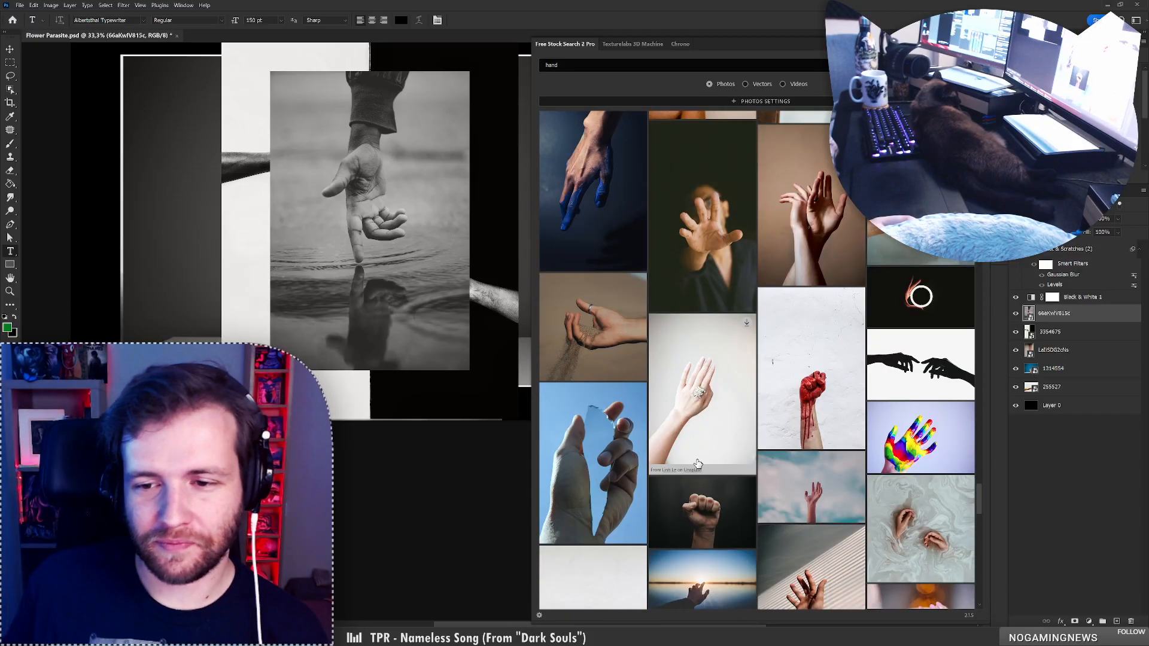
scroll(698, 464, "down", 2)
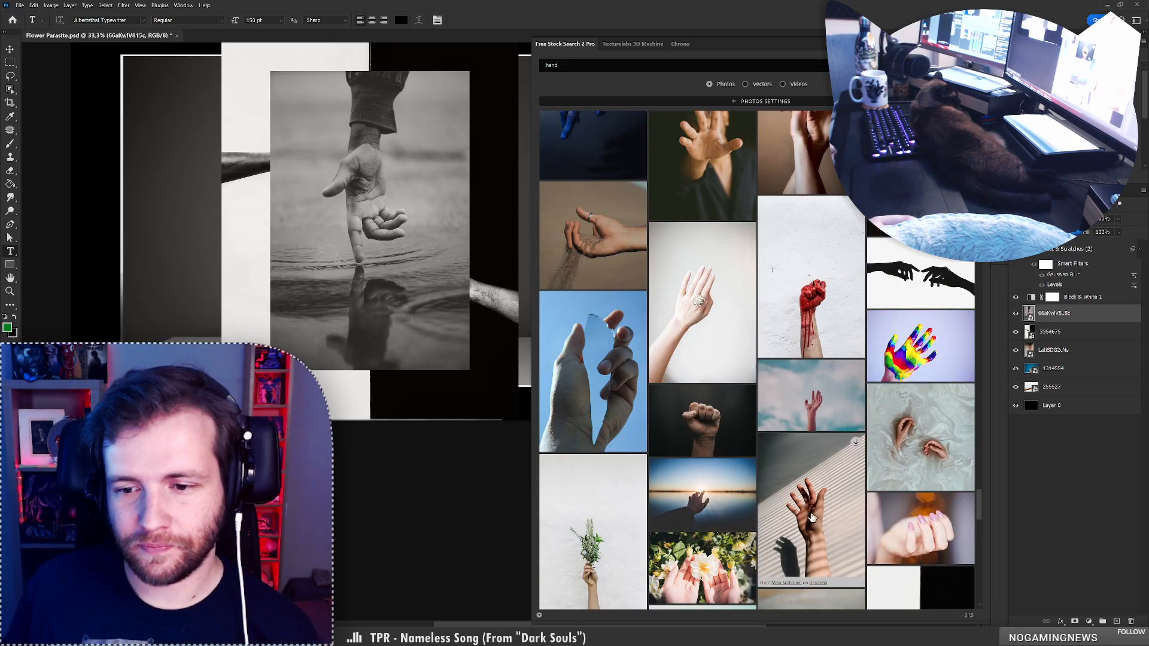
scroll(810, 499, "down", 7)
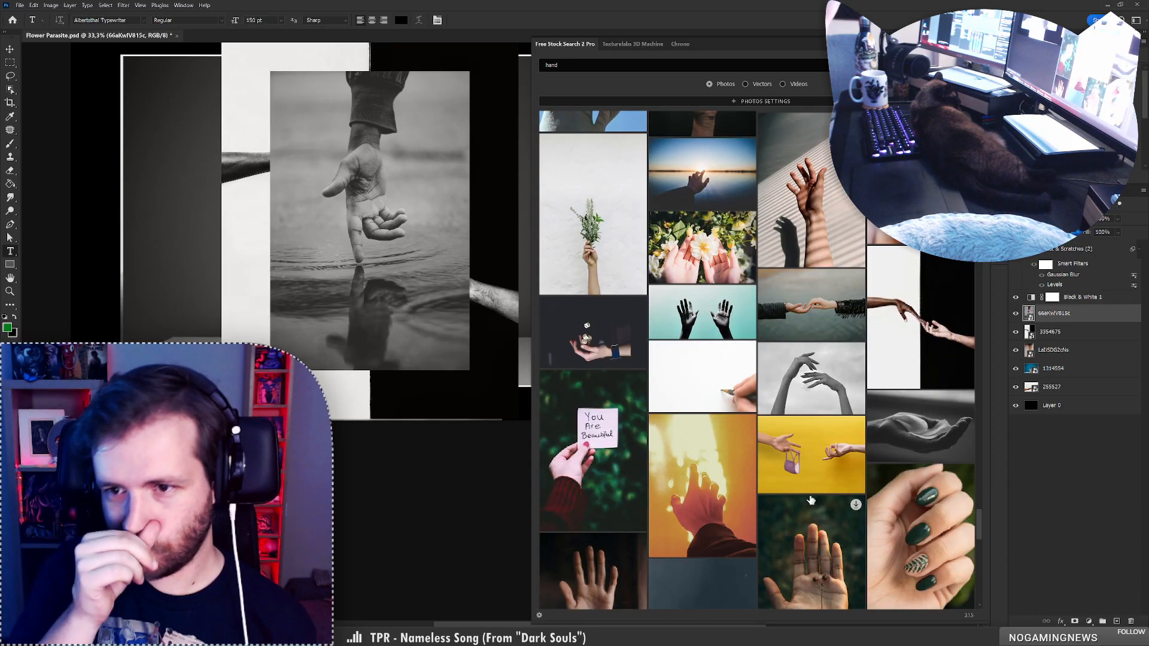
scroll(811, 499, "down", 4)
scroll(811, 499, "down", 9)
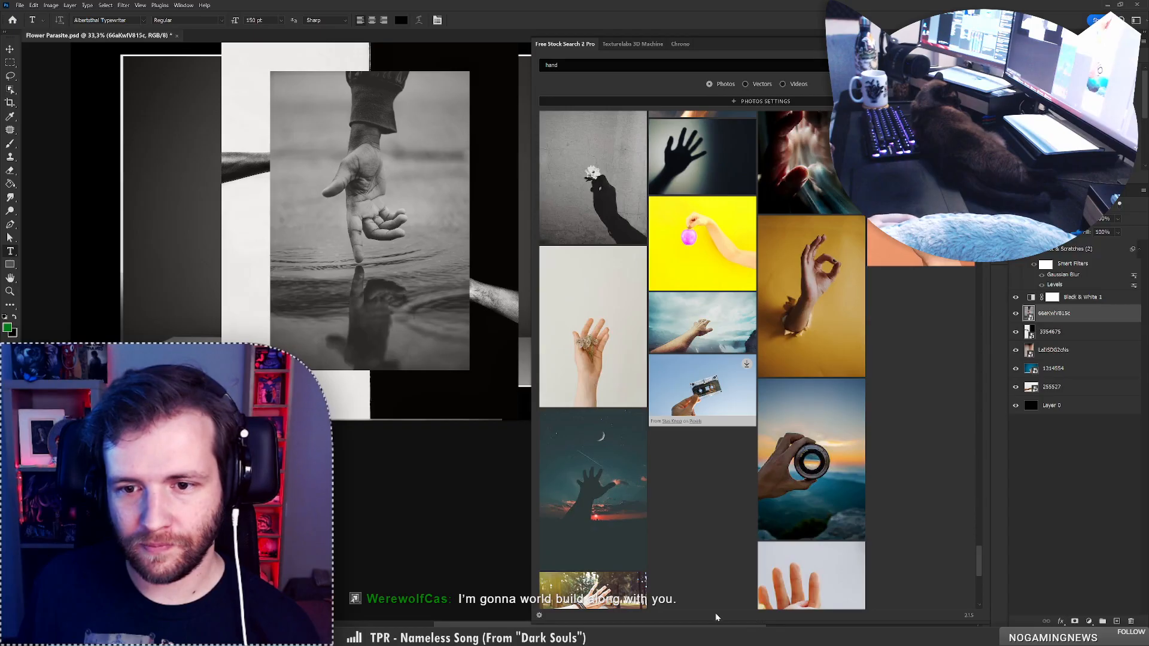
Load further hand results and compare the photos of raised and hanging hands on dark backgrounds
scroll(677, 611, "down", 5)
scroll(673, 599, "down", 4)
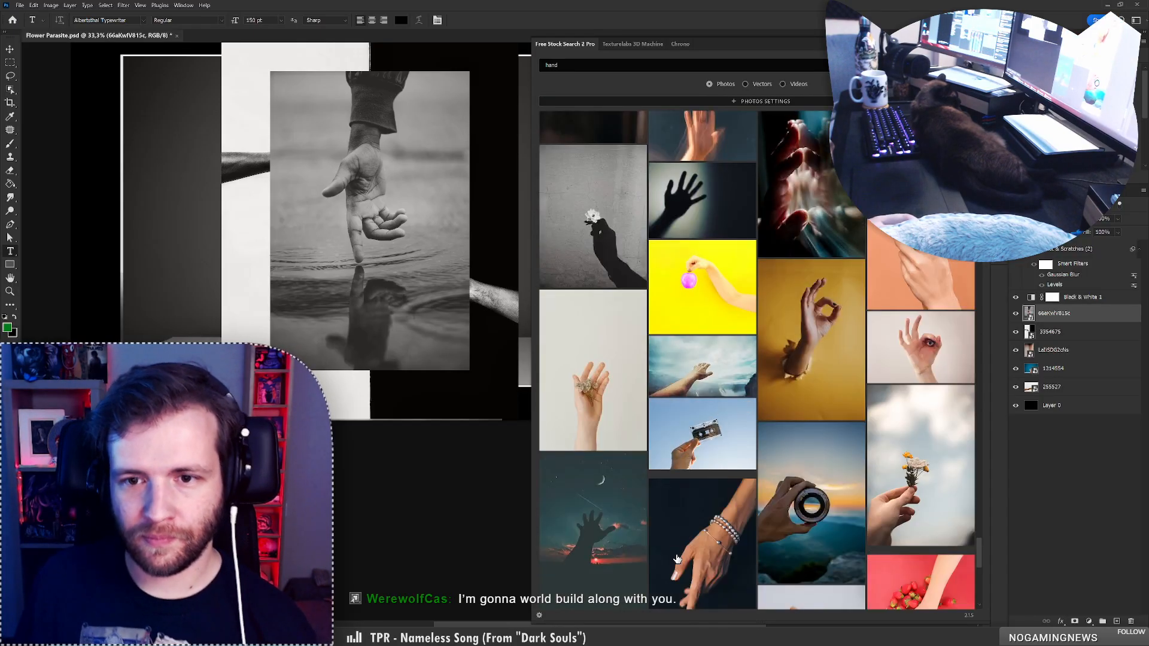
scroll(677, 554, "down", 2)
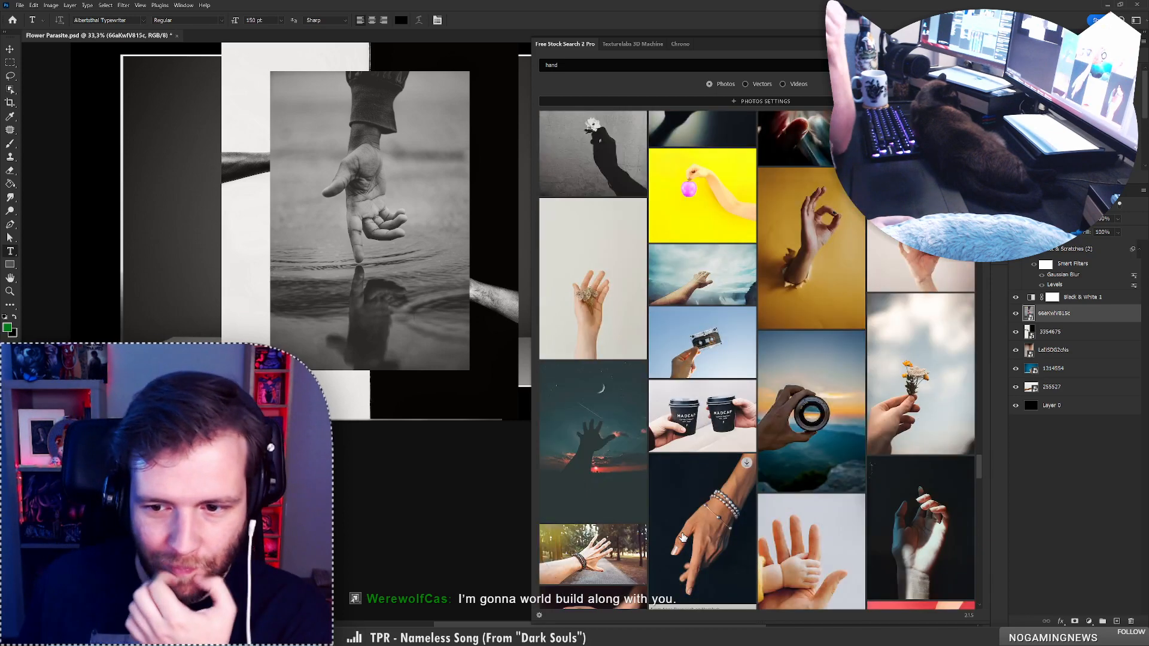
scroll(679, 548, "down", 2)
scroll(683, 537, "down", 4)
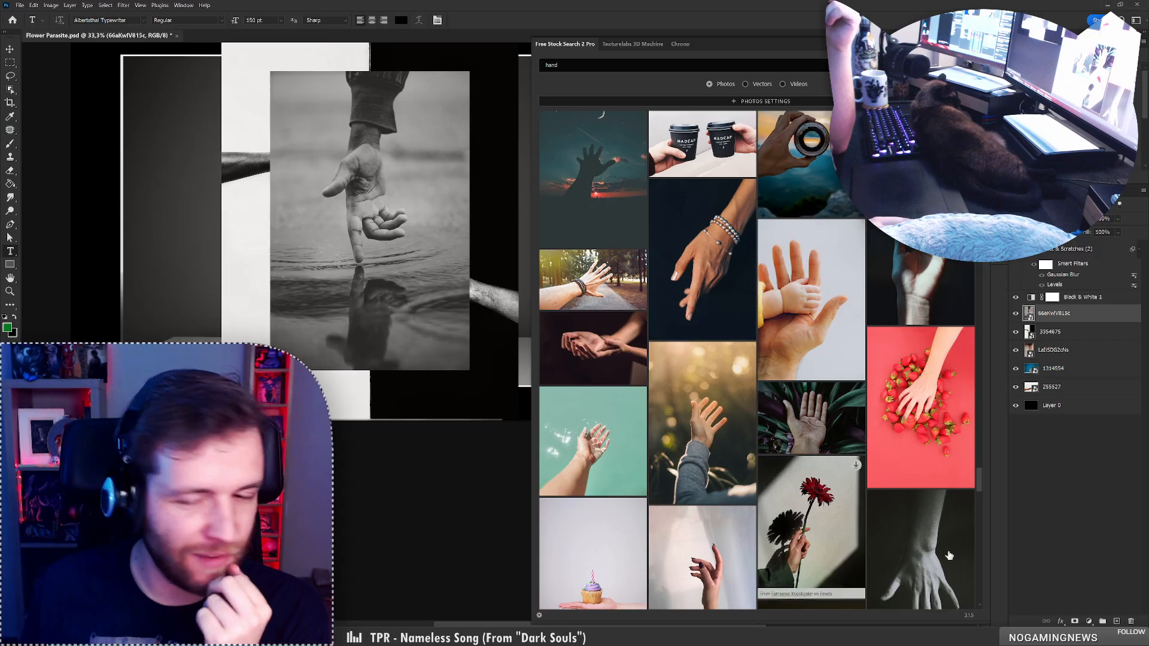
scroll(796, 496, "down", 4)
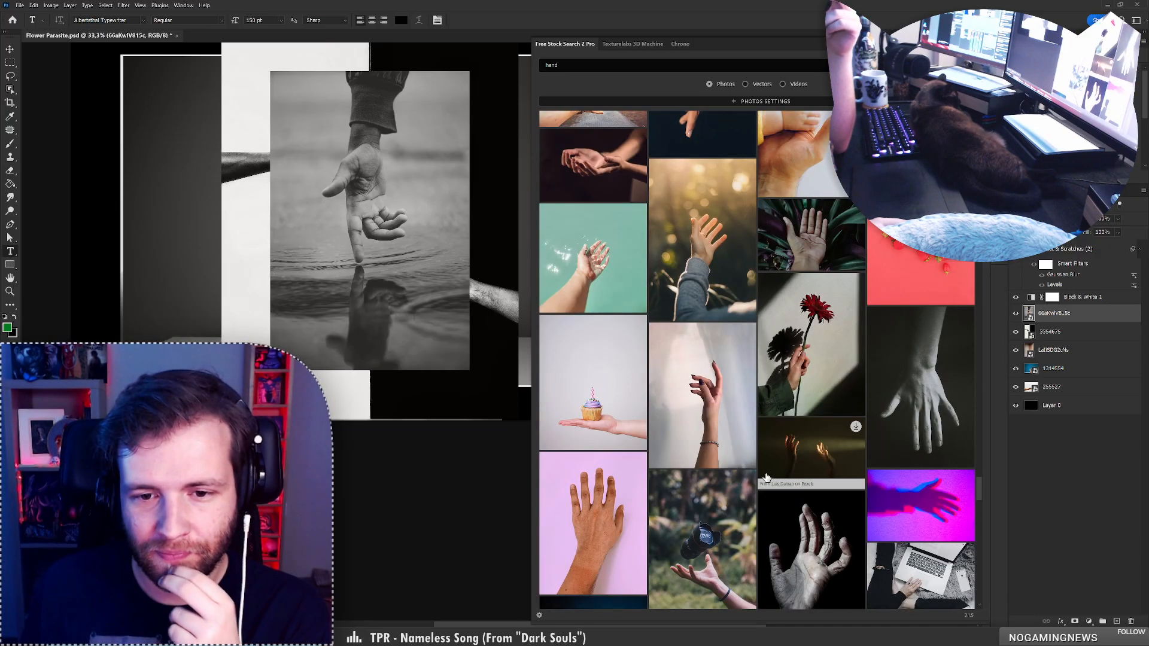
scroll(767, 477, "down", 2)
scroll(766, 477, "down", 4)
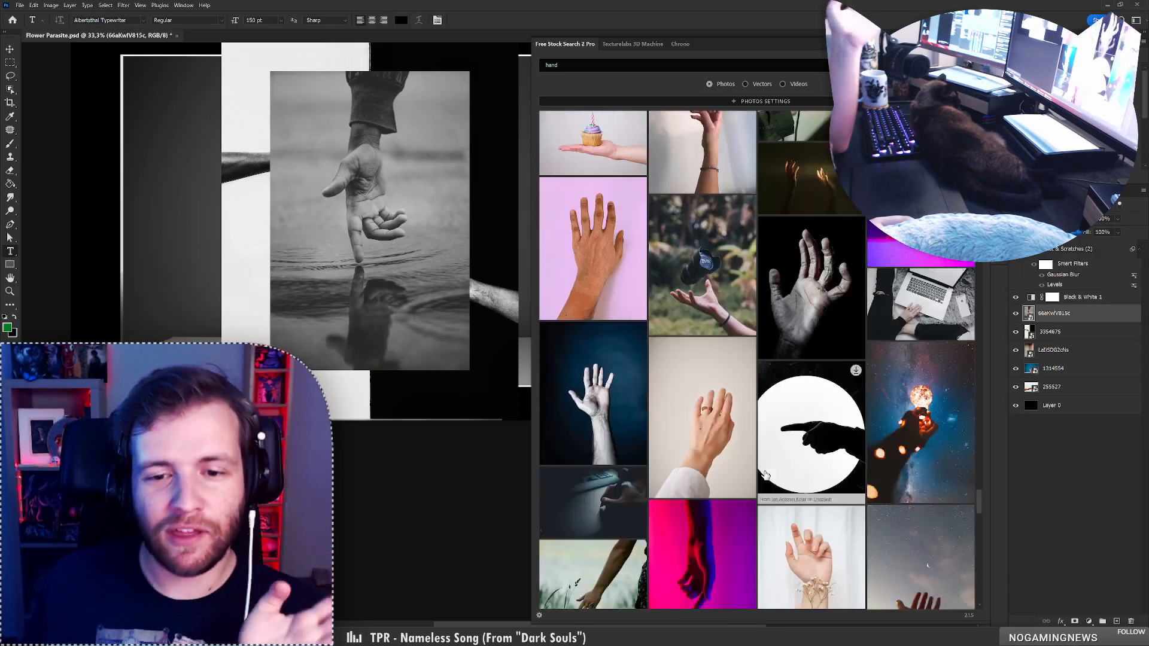
scroll(766, 474, "down", 3)
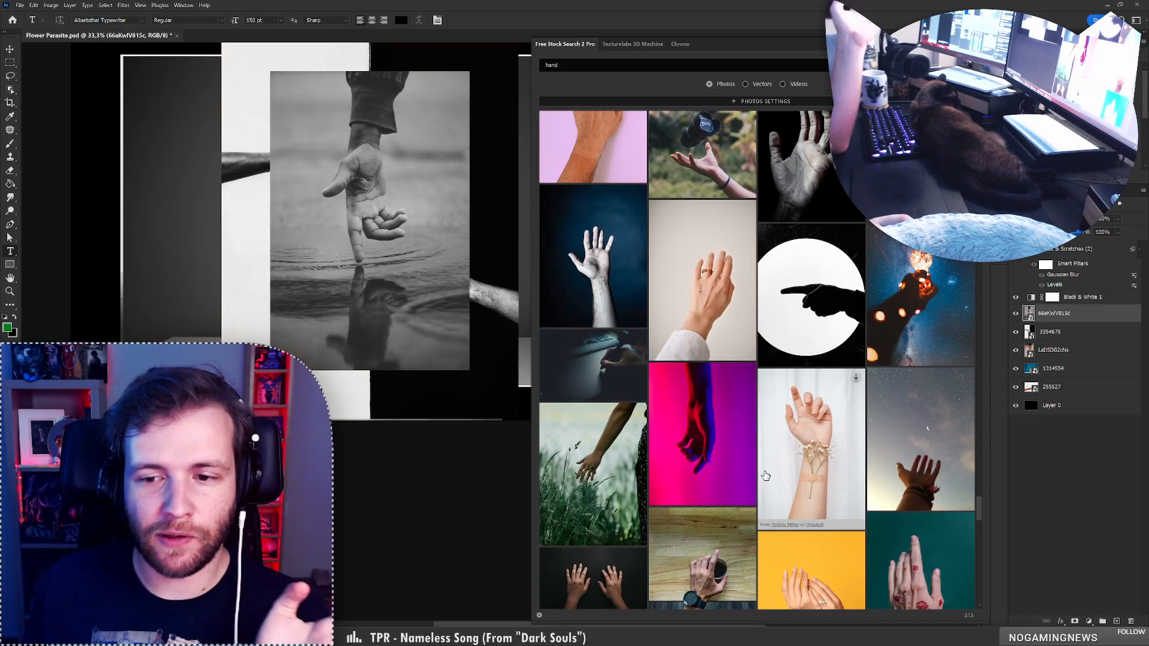
scroll(768, 479, "up", 2)
scroll(768, 482, "up", 5)
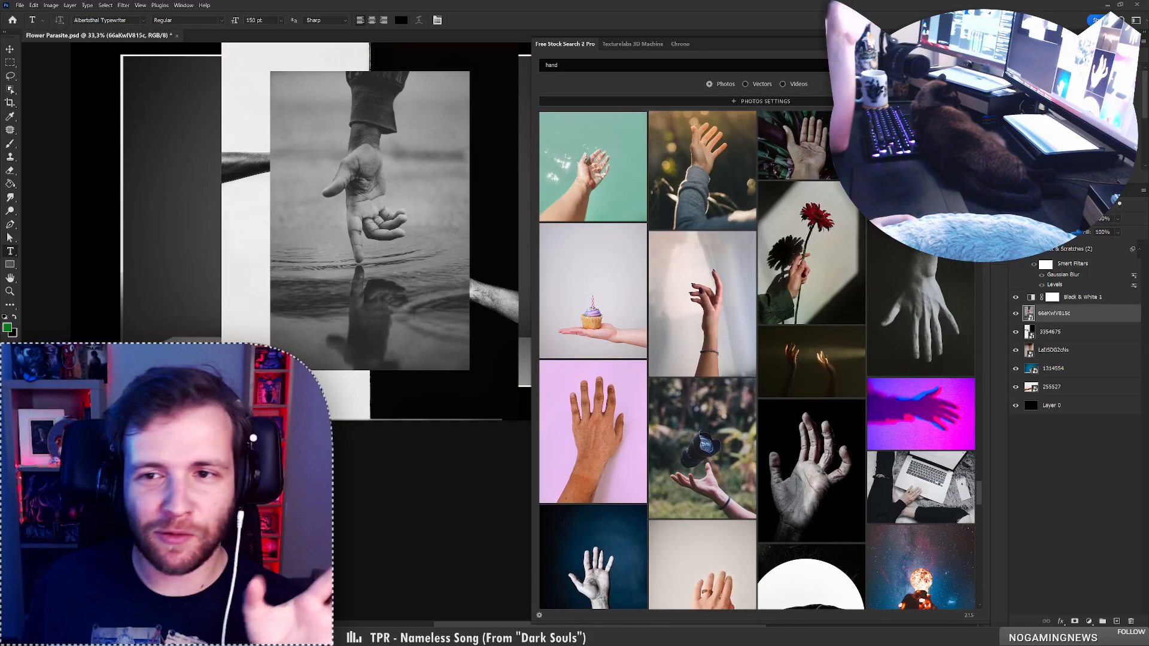
Close the stock photo search panel and rotate the photo of the hand touching water to -90°
left_click(975, 44)
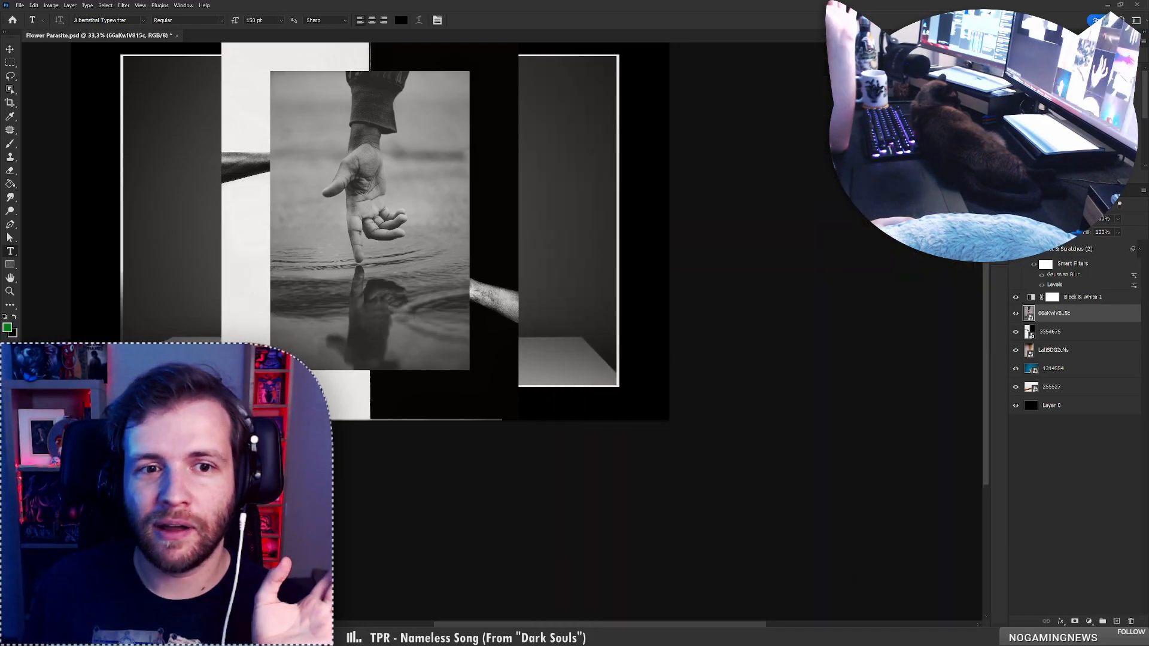
left_click_drag(490, 165, 670, 276)
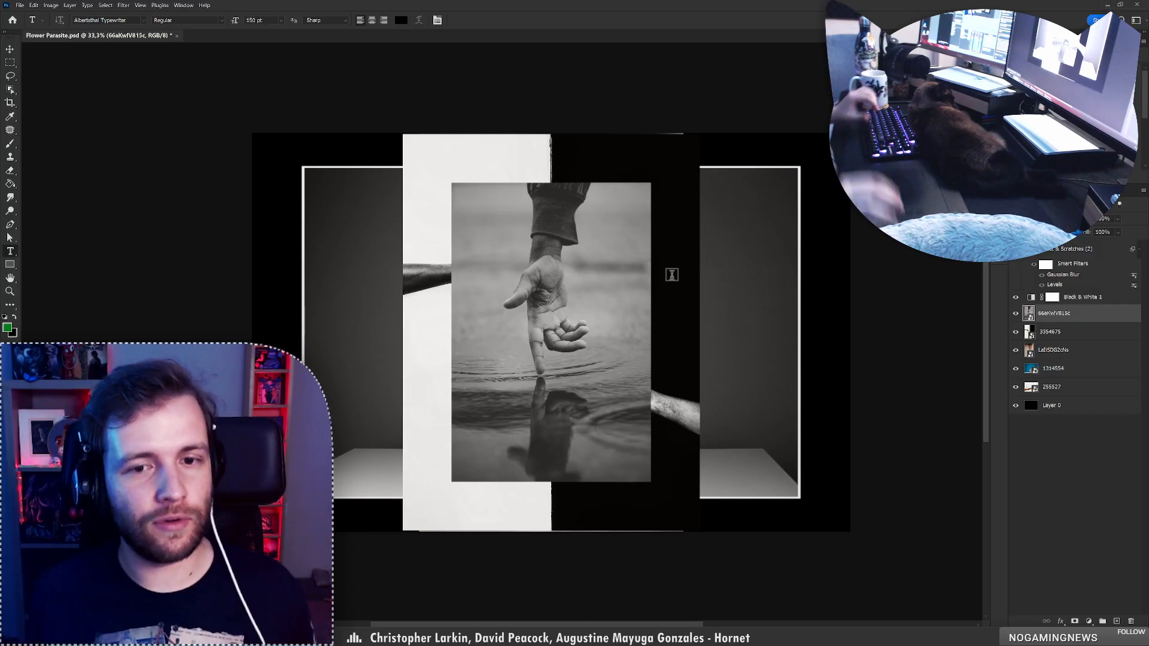
key("ctrl+t")
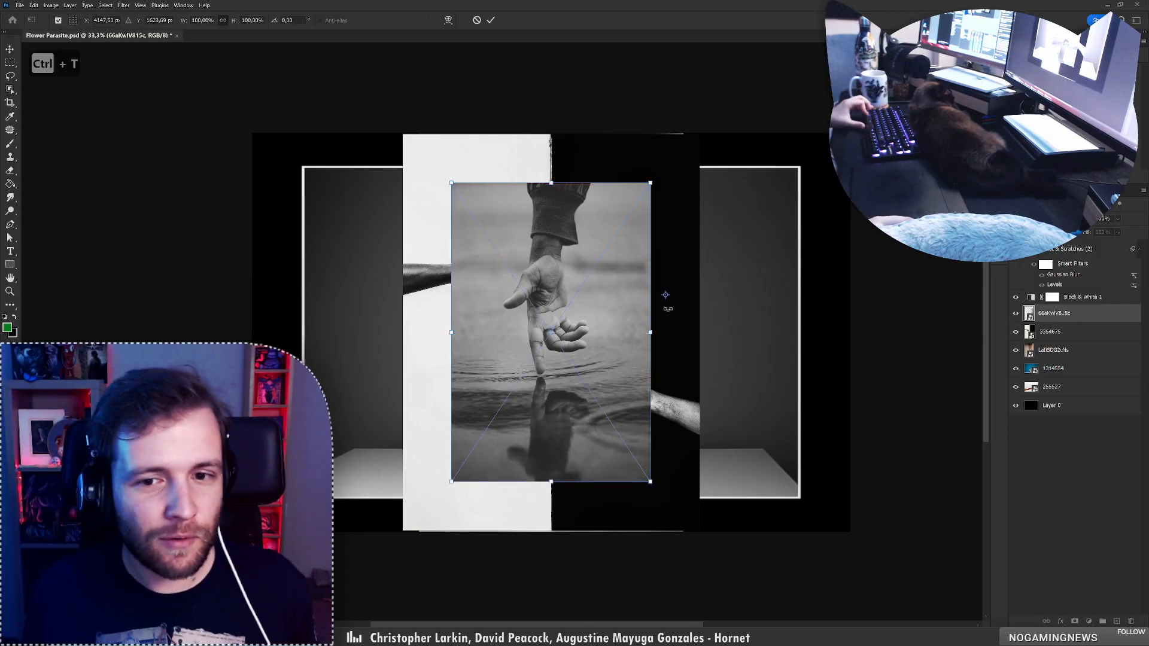
key("ctrl+z")
left_click_drag(669, 335, 566, 197)
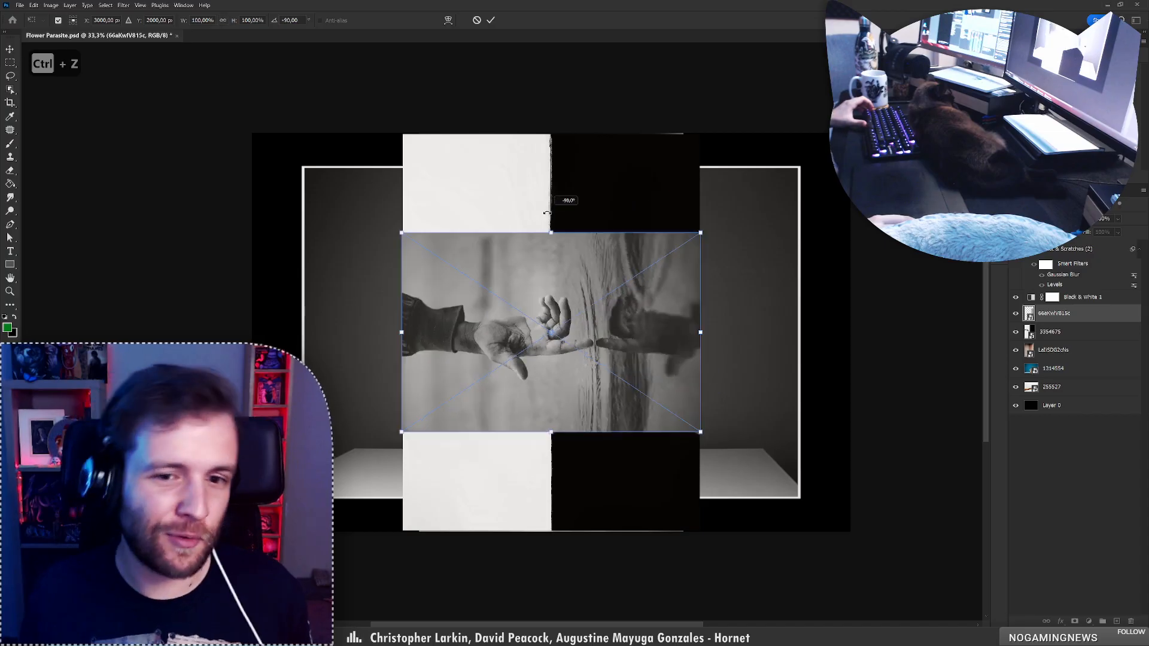
Enlarge the rotated hand photo to 248.60% and shift it lower so the hand reaches in from the canvas's left edge
left_click_drag(700, 331, 851, 333)
left_click_drag(486, 317, 527, 316)
left_click_drag(294, 333, 221, 332)
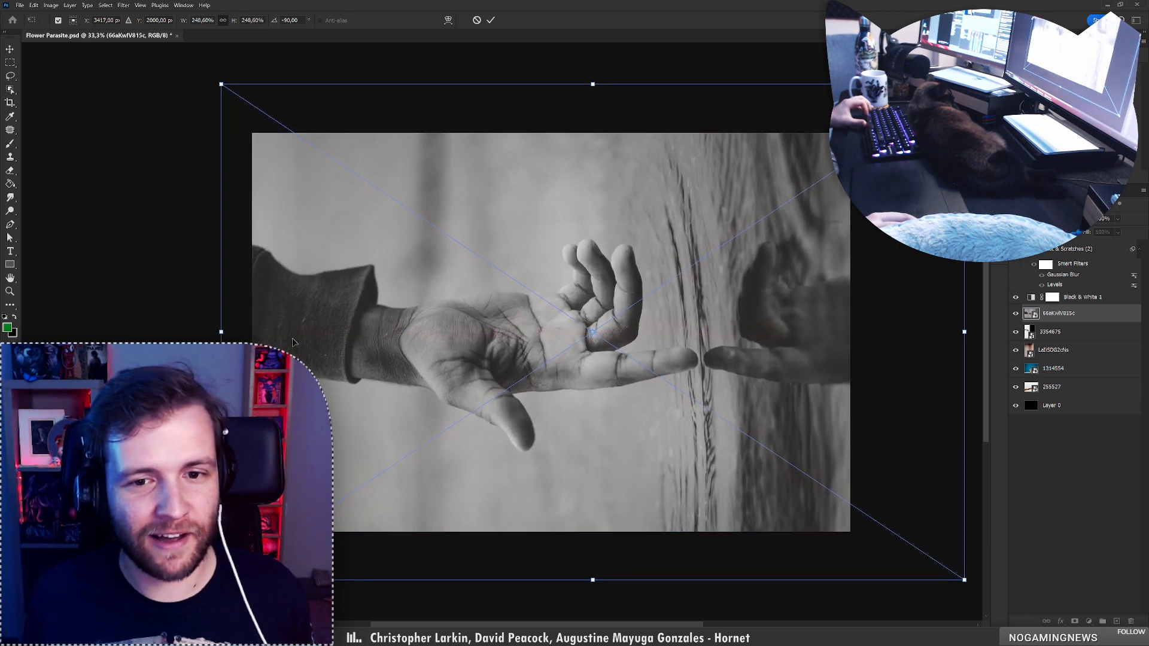
left_click_drag(362, 317, 387, 364)
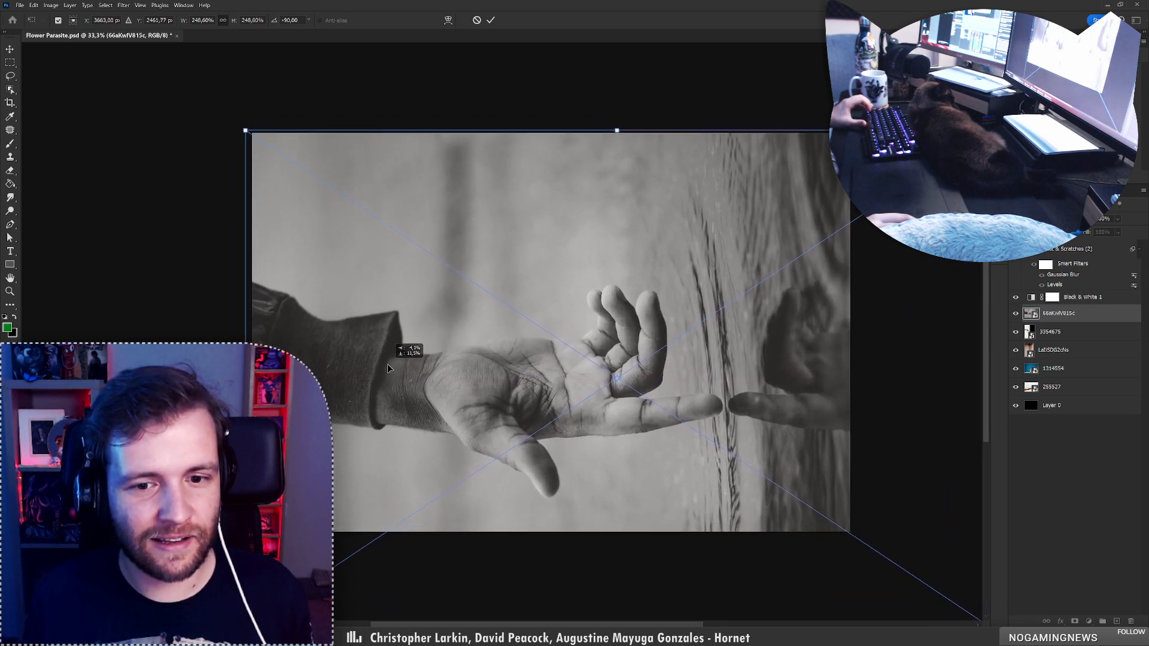
left_click(487, 24)
key("t")
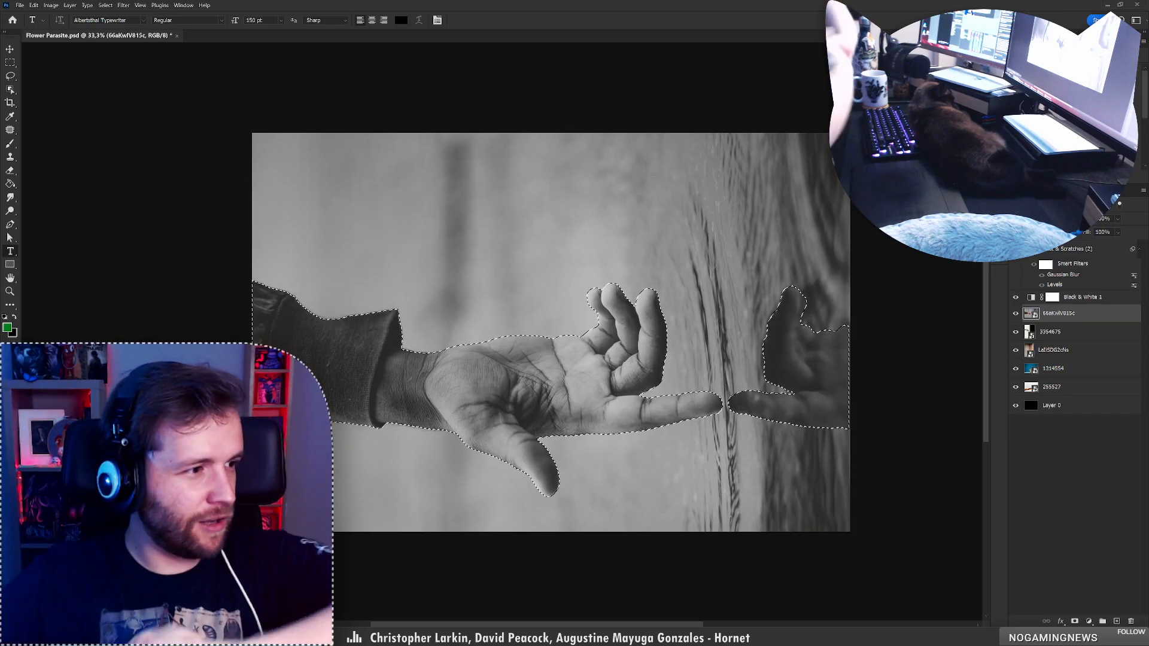
Subtract the water reflection from the hand selection and mask the photo to the sleeve and real hand
key("ctrl+d")
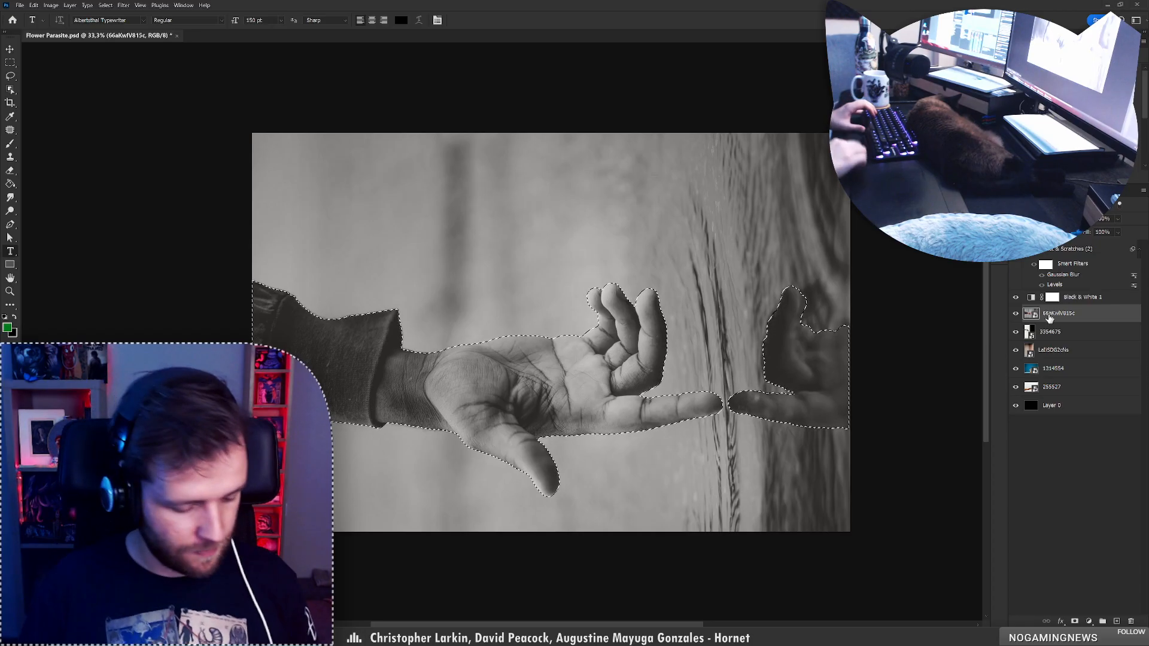
key("l")
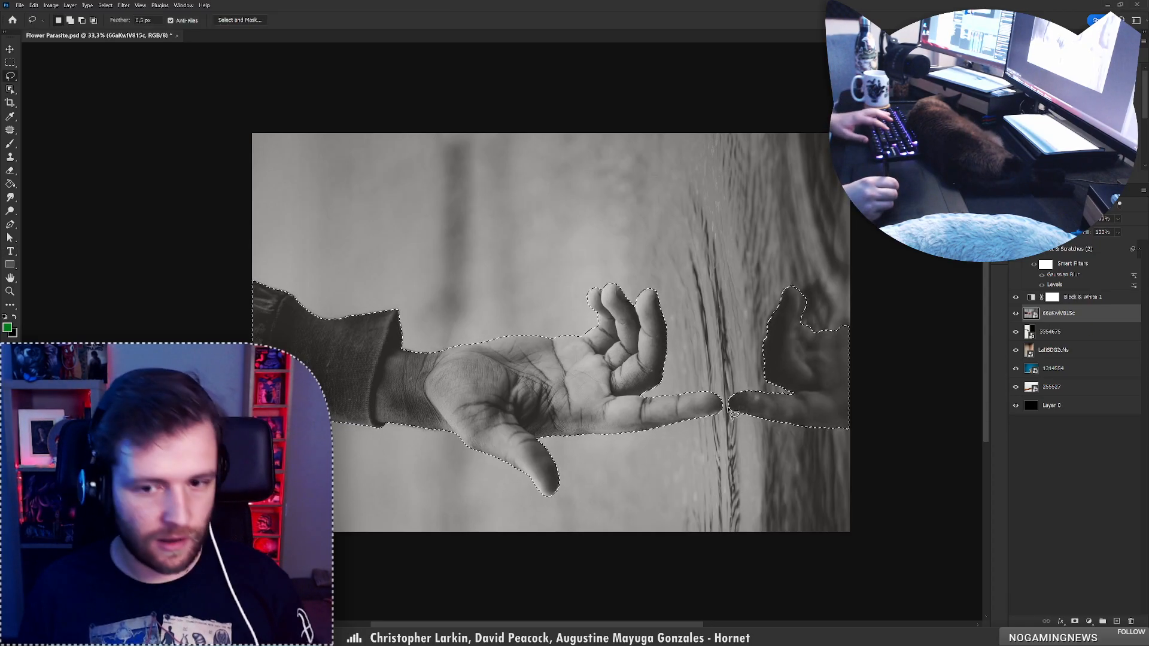
mouse_move(727, 395)
left_mouse_down()
mouse_move(832, 237)
mouse_move(839, 480)
mouse_move(850, 460)
left_mouse_up()
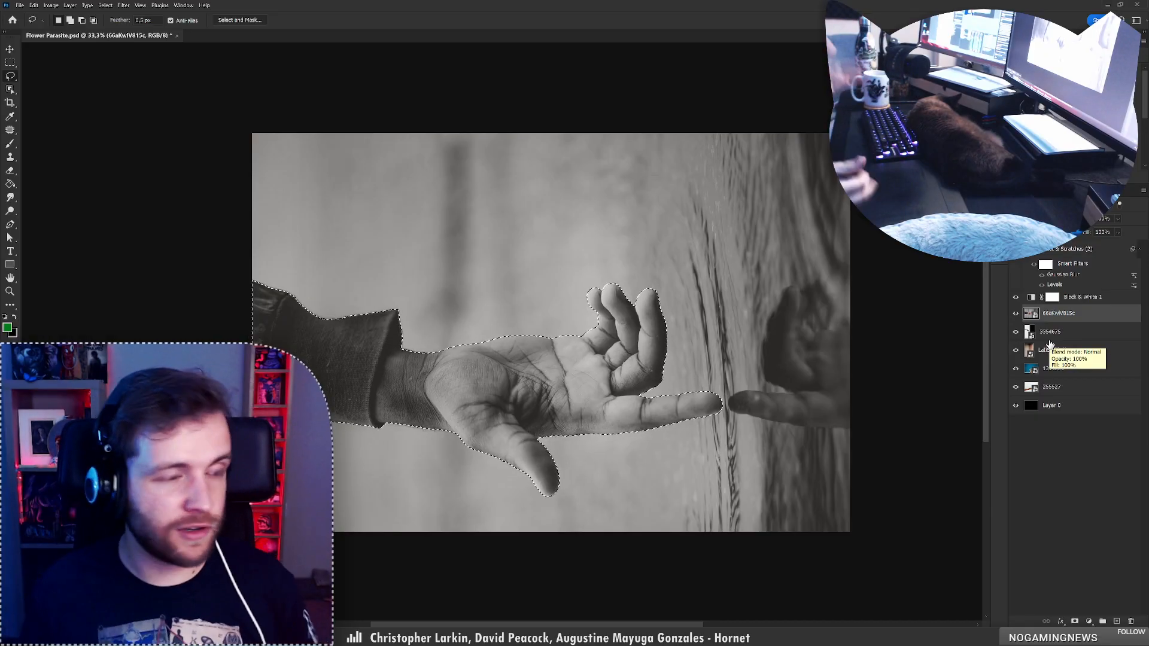
left_click(1075, 621)
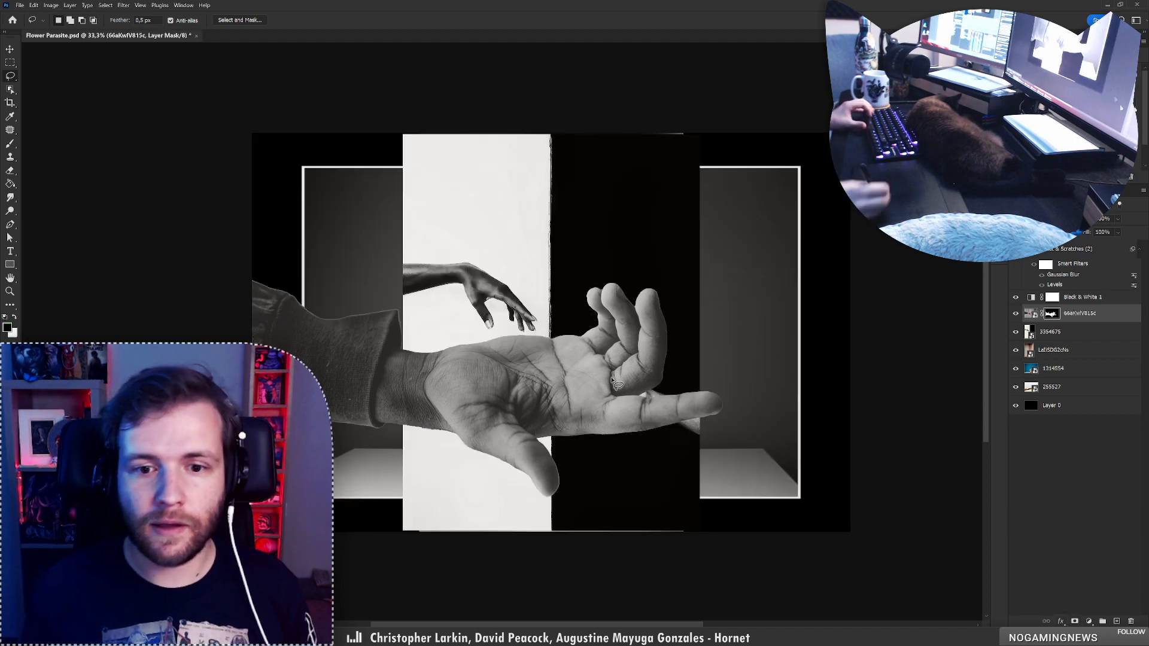
Hide the four other stock photo layers, leaving the cut-out hand over the black base layer
left_click_drag(1016, 333, 1017, 407)
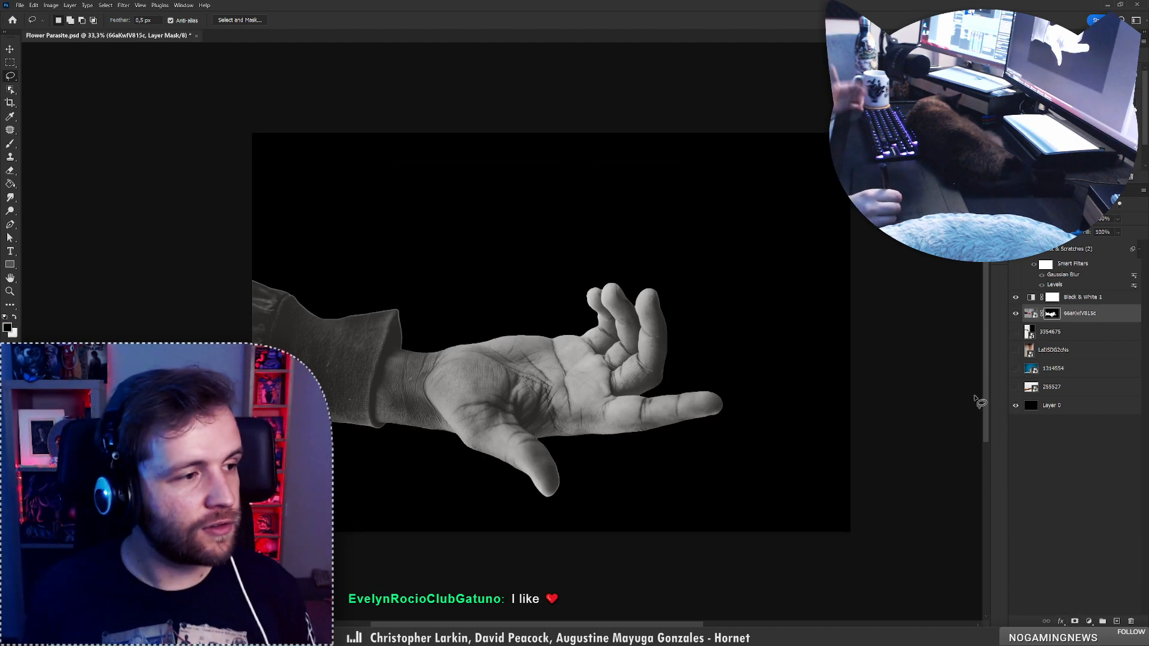
key("z")
mouse_move(576, 377)
left_mouse_down()
mouse_move(469, 376)
mouse_move(585, 375)
mouse_move(566, 374)
left_mouse_up()
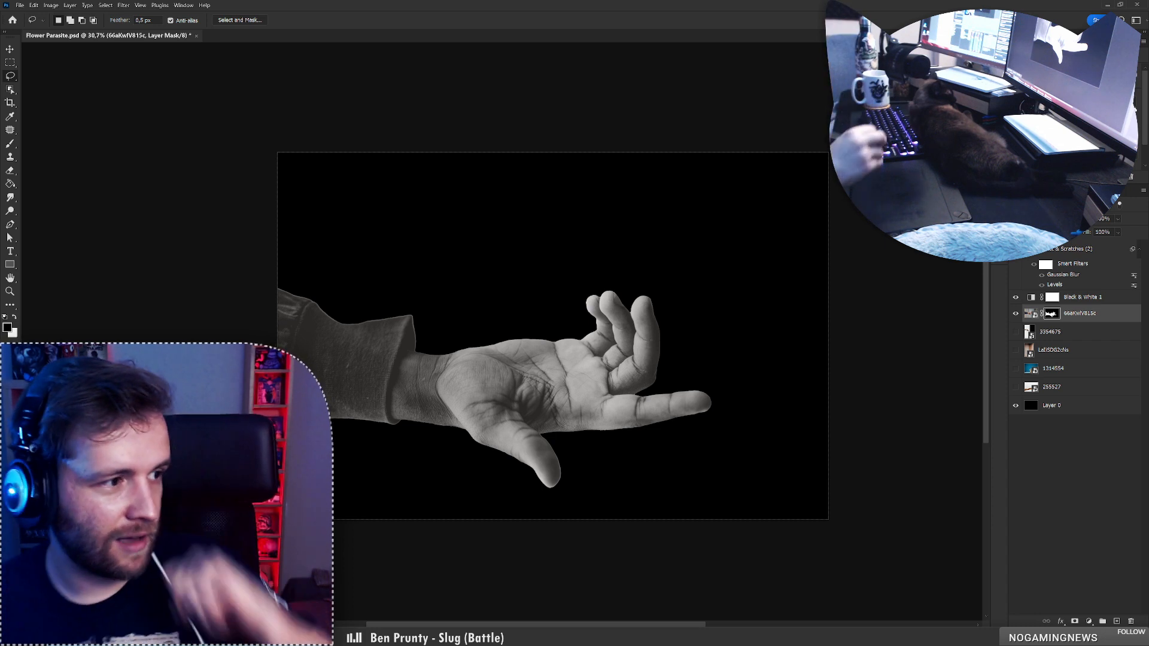
Paint the protruding cuff corner and the sleeve's uneven upper edge out on the hand's layer mask with a 100 px hard round brush
key("ctrl+2")
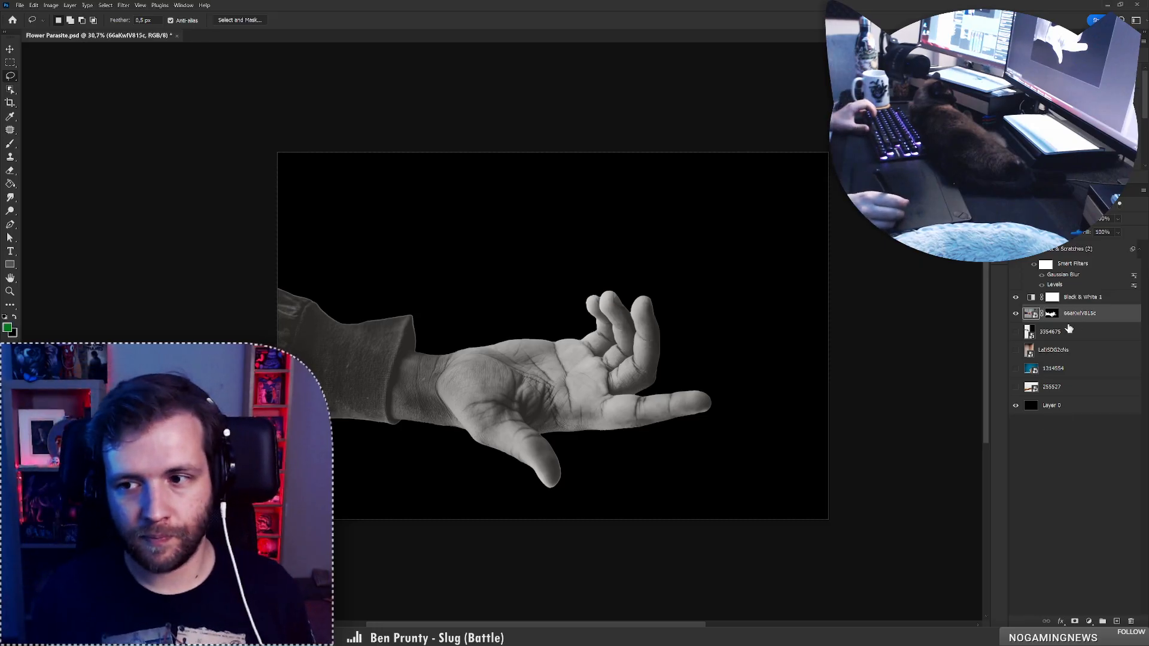
left_click(1051, 313)
key("b")
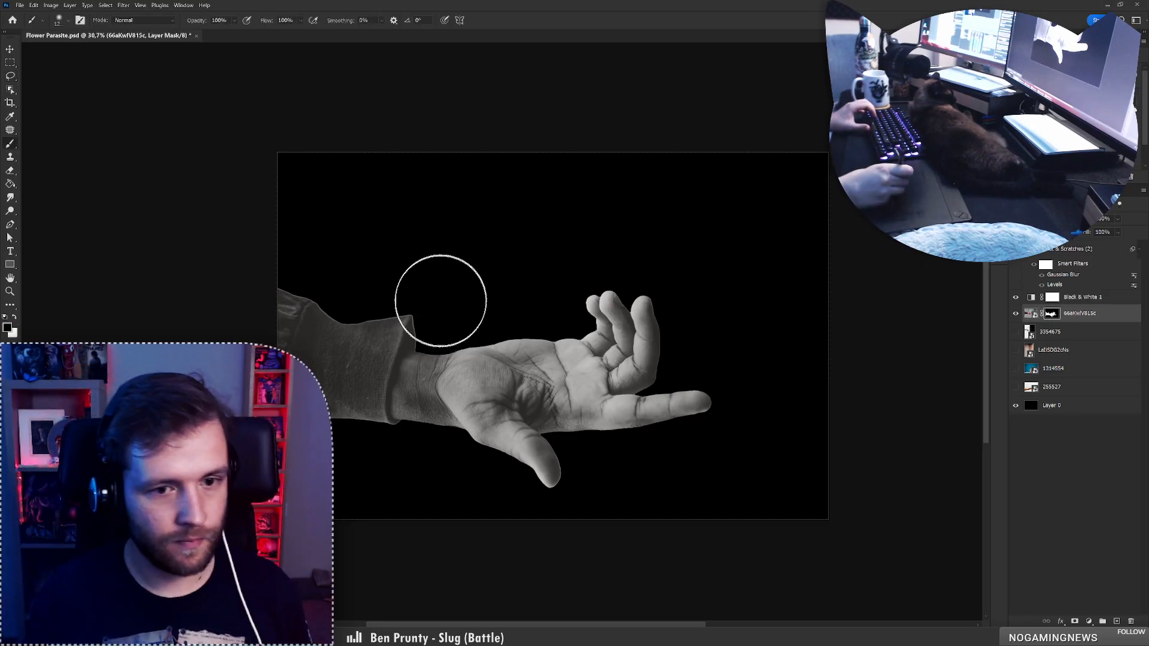
right_click(443, 300)
left_click(494, 398)
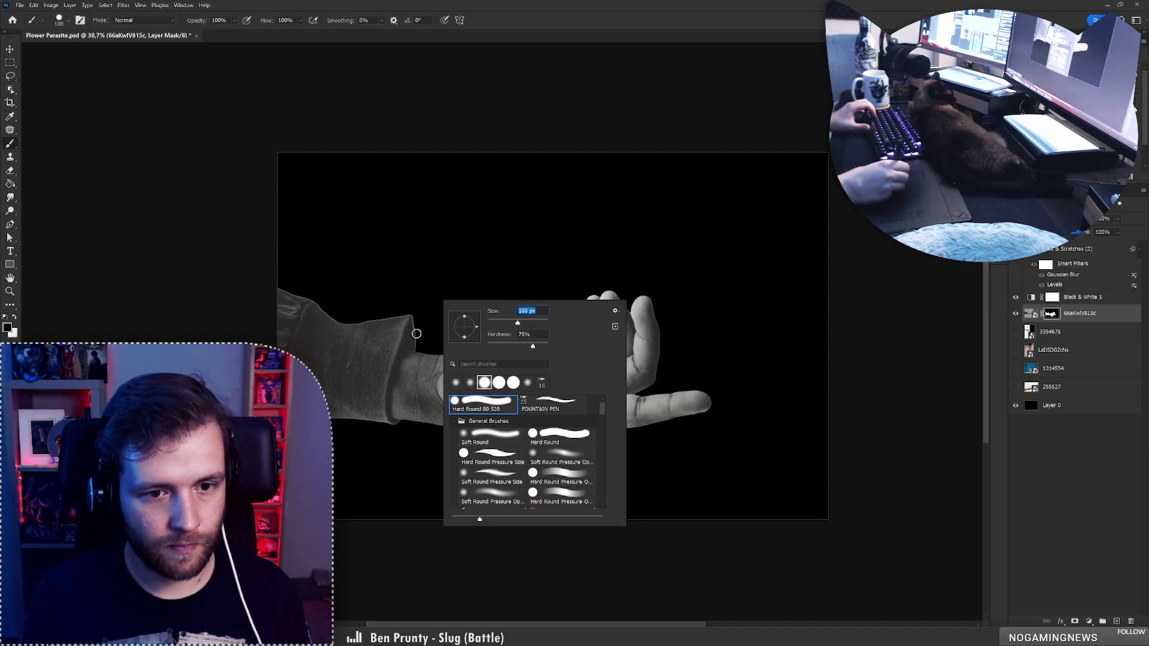
key("Return")
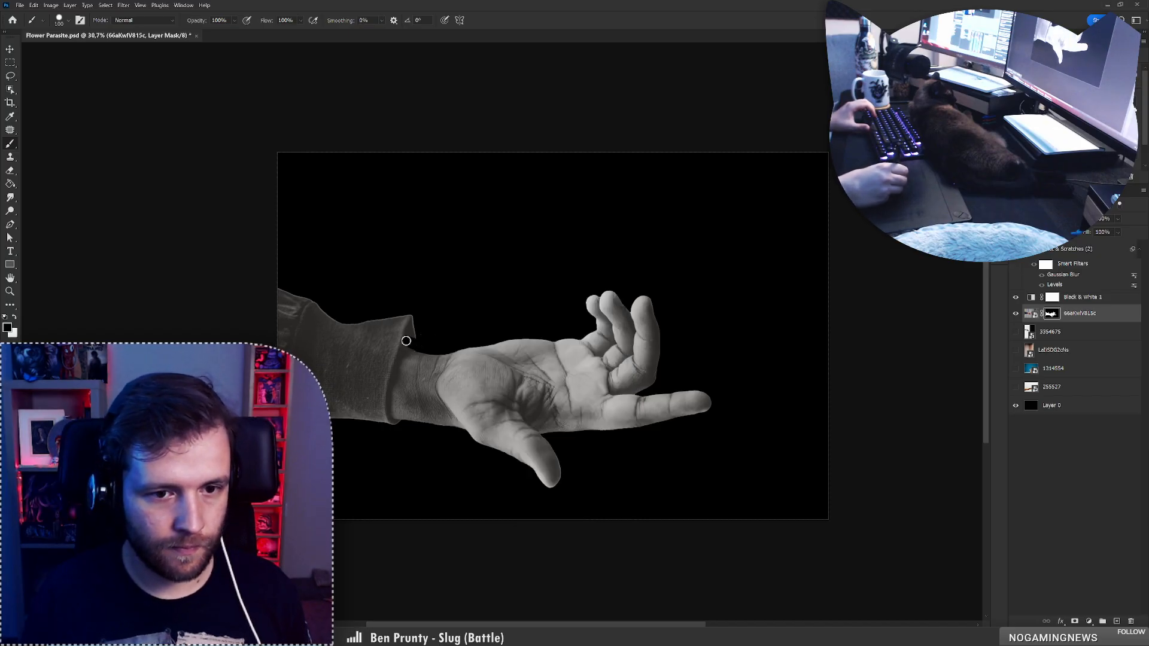
left_click_drag(406, 331, 351, 318)
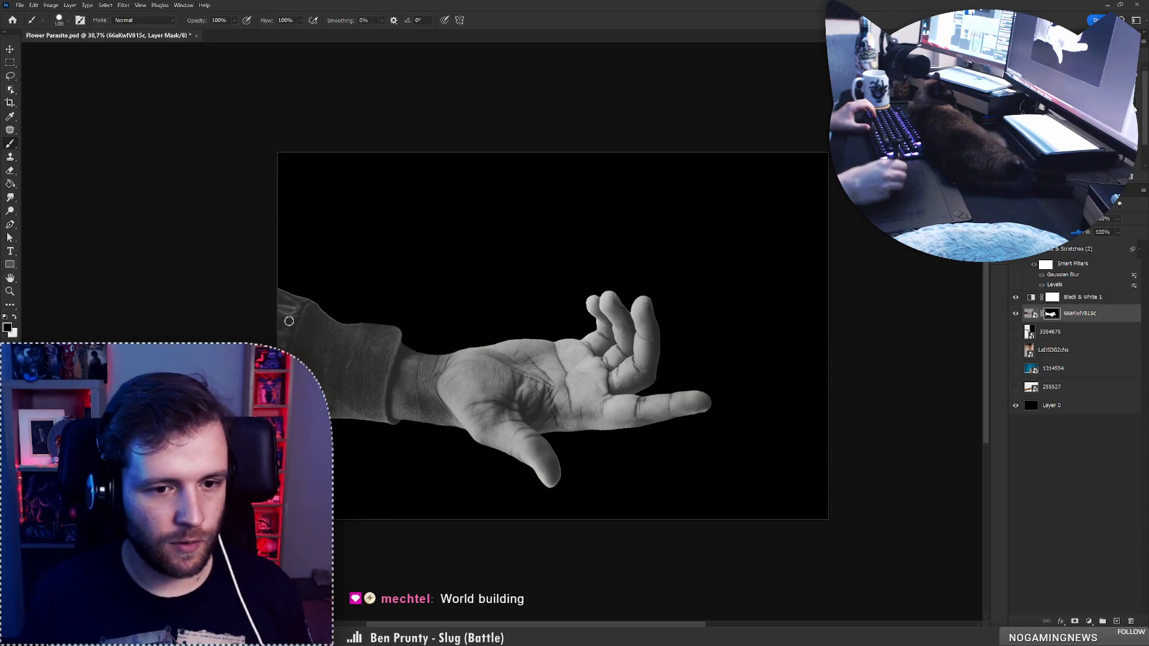
left_click_drag(431, 337, 513, 341)
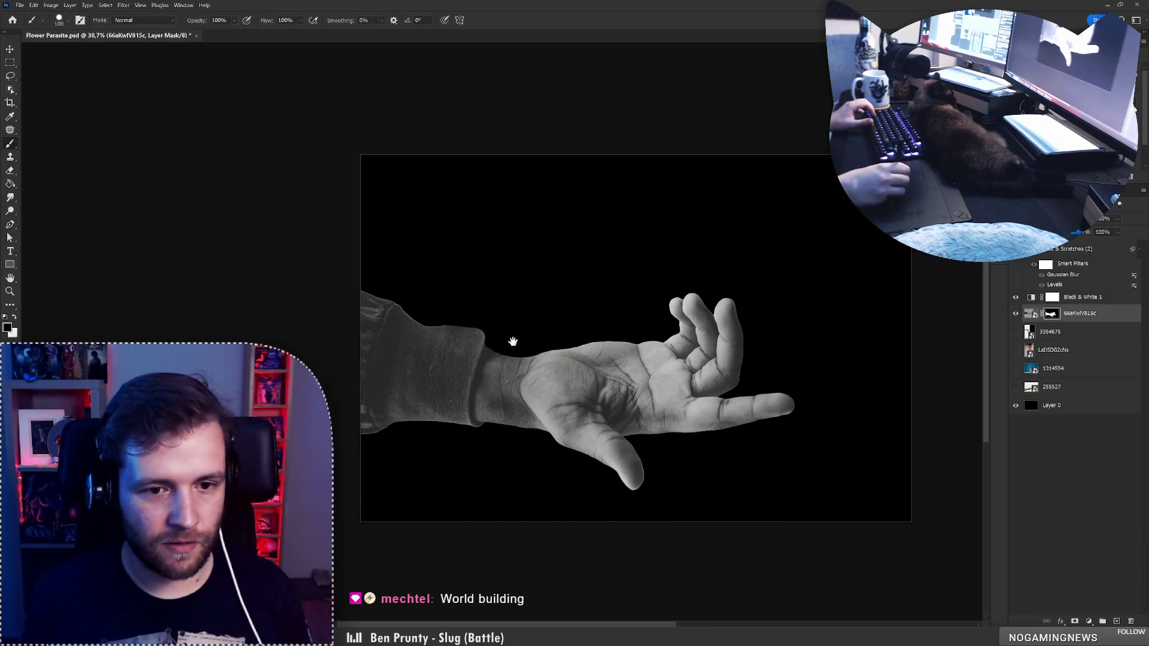
left_click_drag(433, 319, 493, 338)
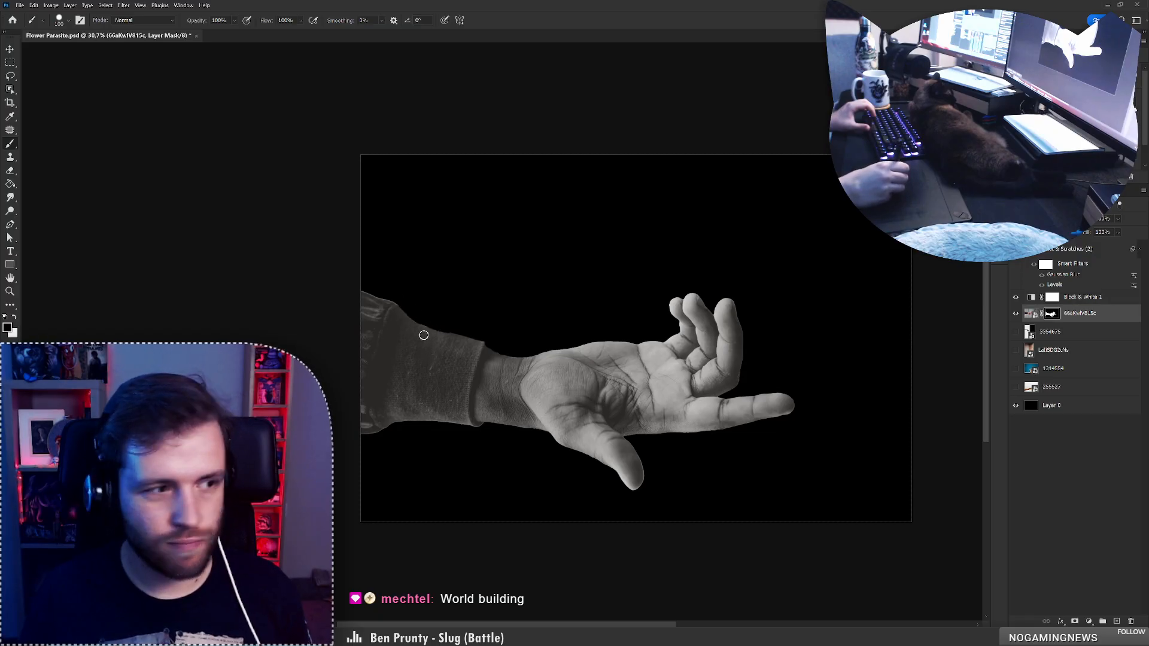
Close Phoenix.psd and paste the copied birdcage artwork above the hand in the Flower Parasite document
key("z")
mouse_move(454, 310)
left_mouse_down()
mouse_move(413, 311)
mouse_move(441, 312)
left_mouse_up()
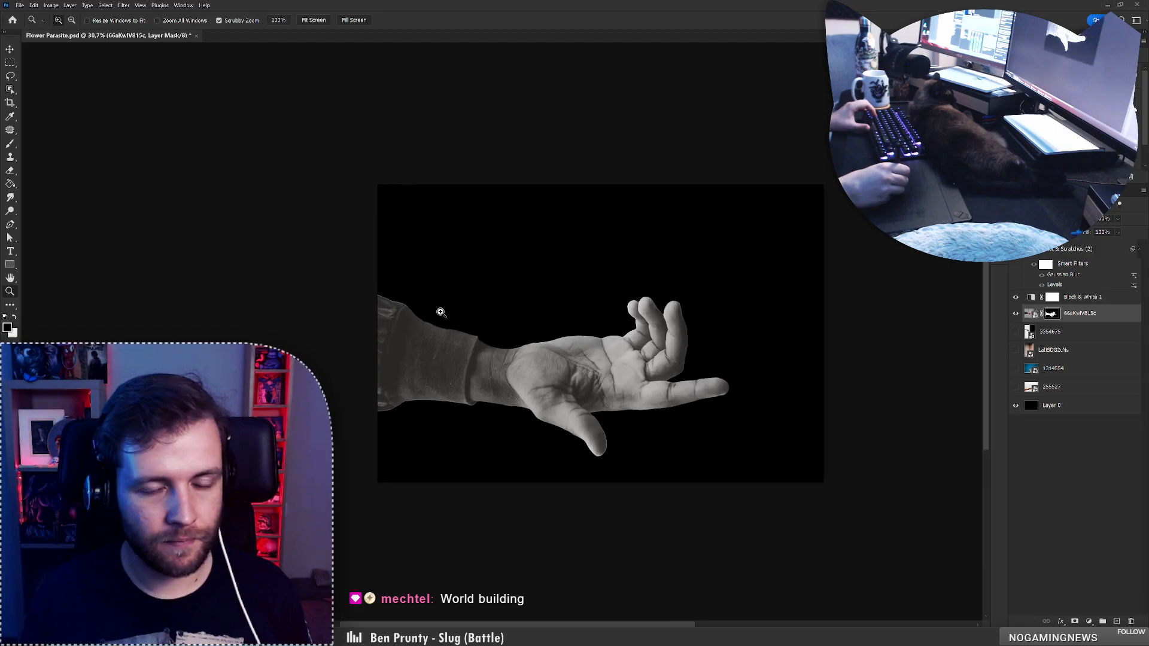
key("b")
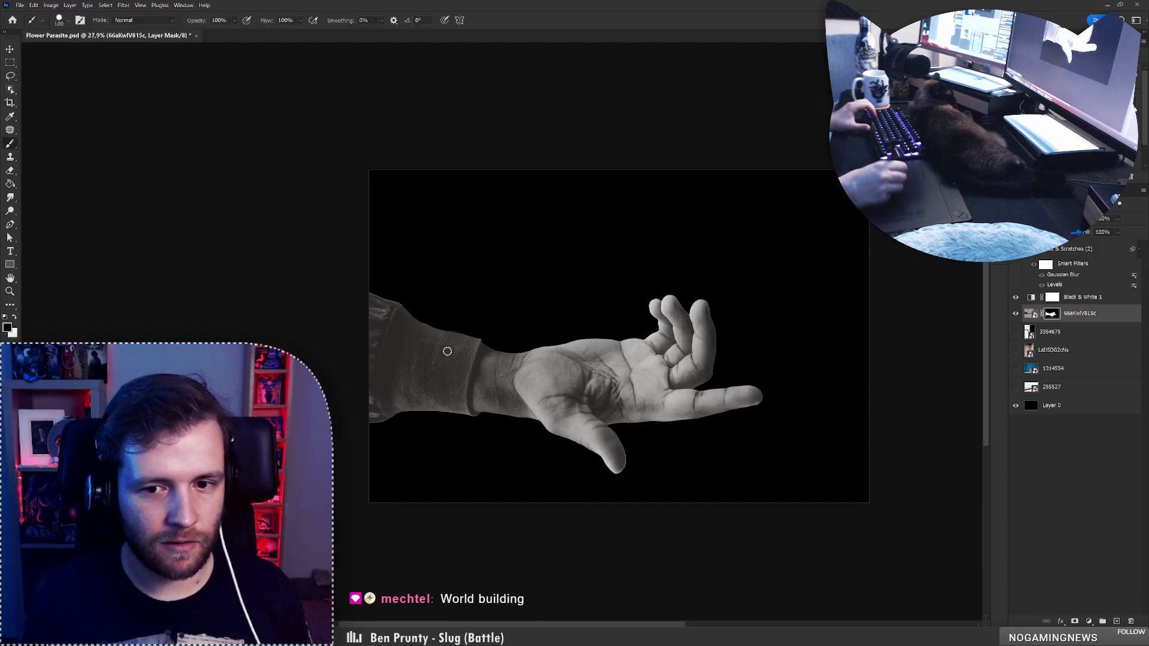
key("z")
mouse_move(473, 335)
left_mouse_down()
mouse_move(443, 330)
mouse_move(465, 328)
left_mouse_up()
key("b")
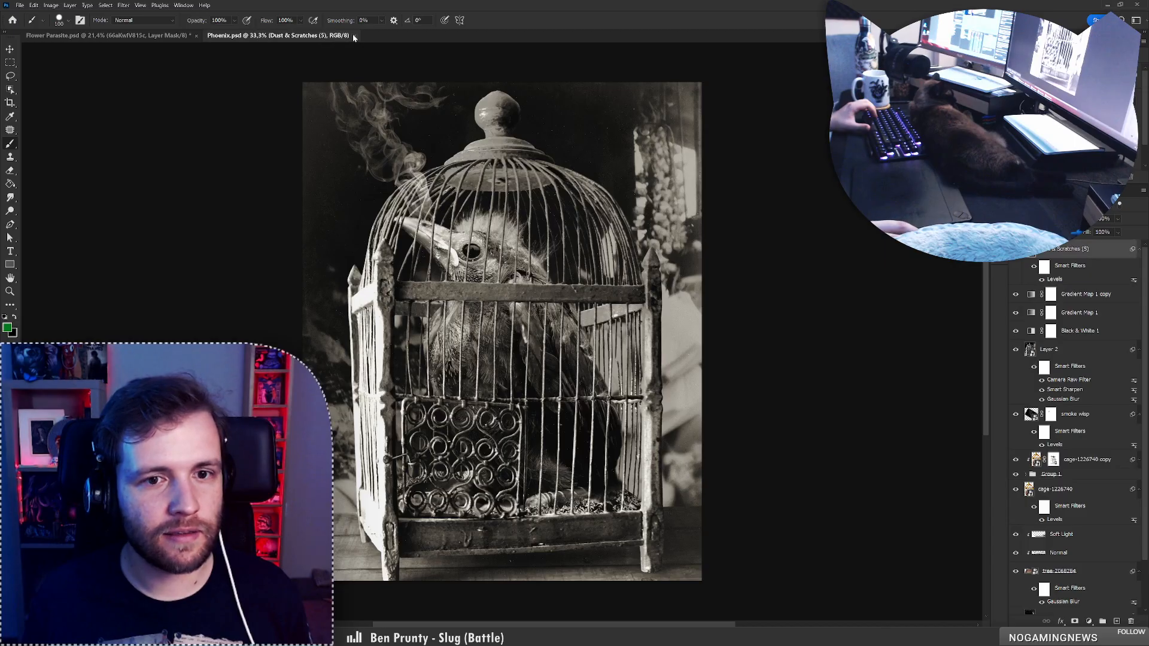
left_click(354, 36)
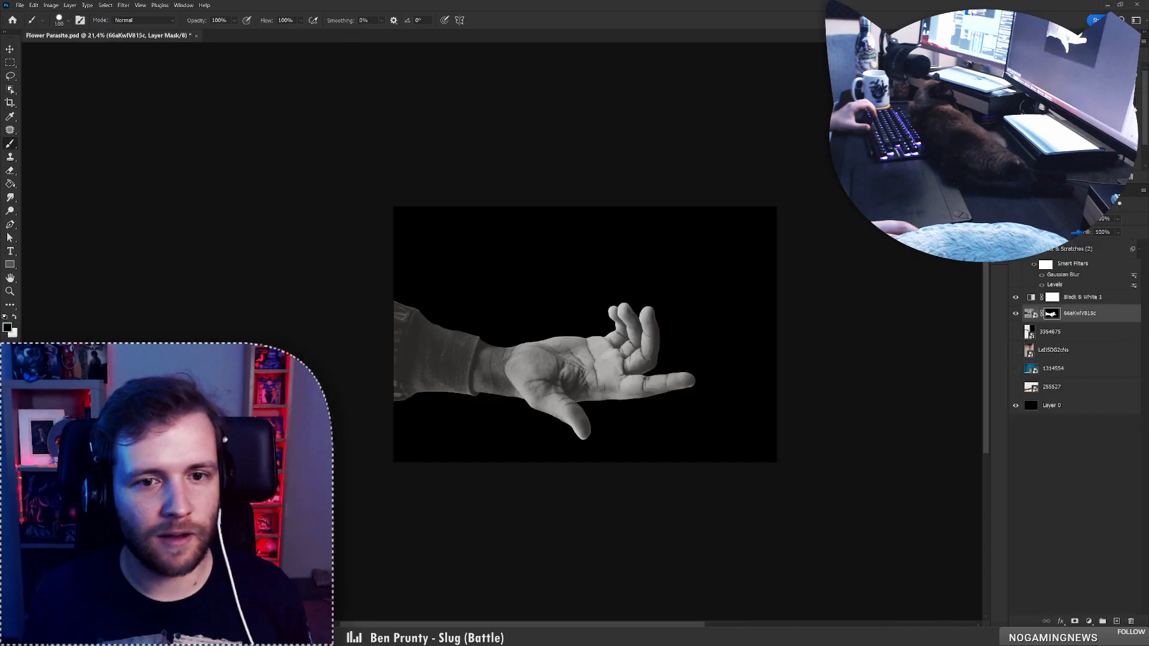
key("ctrl+v")
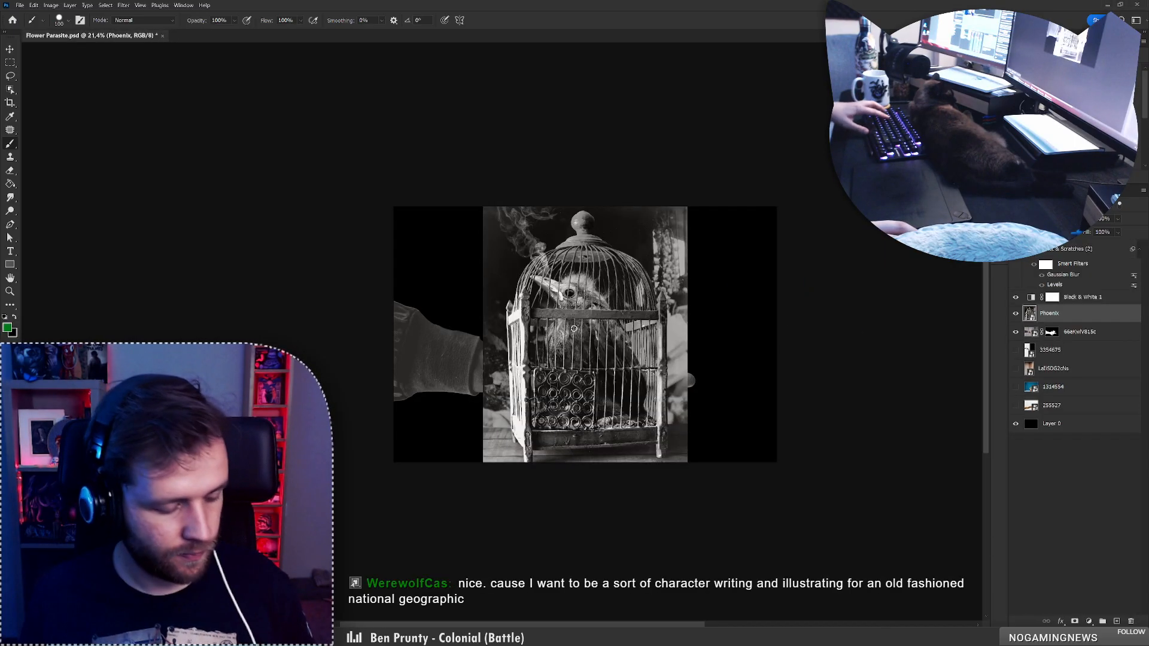
Rotate the Phoenix artwork 90°, scale it to 100% to fill the canvas height, and align it with the left canvas edge
key("ctrl+t")
left_click_drag(718, 357, 548, 453)
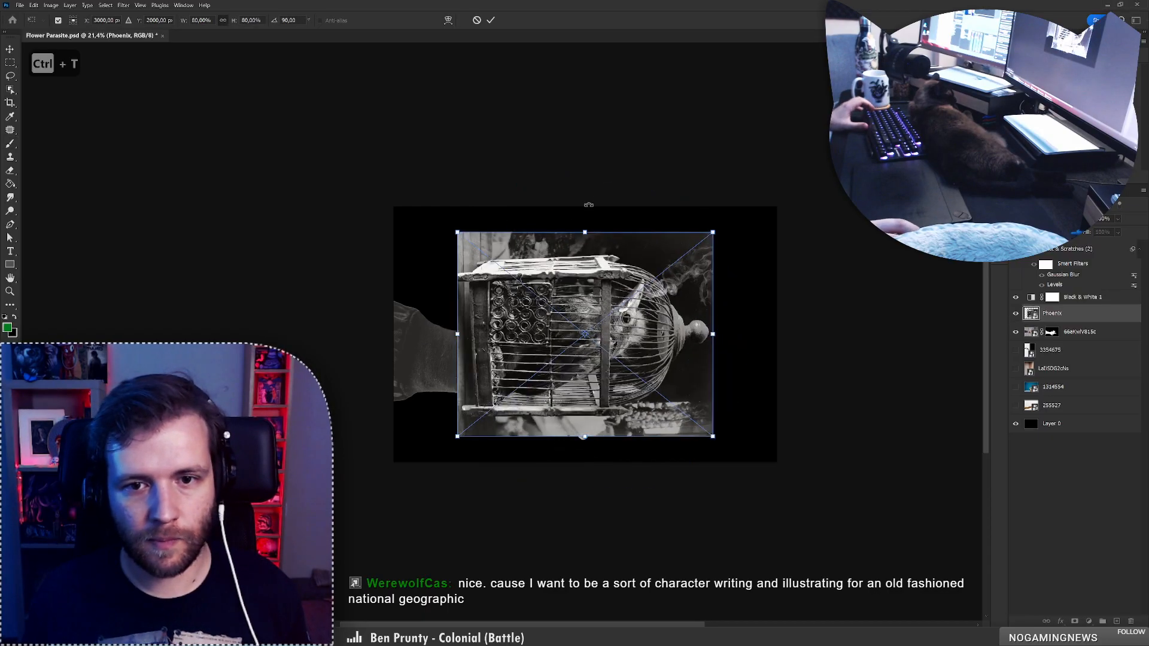
left_click_drag(587, 226, 589, 204)
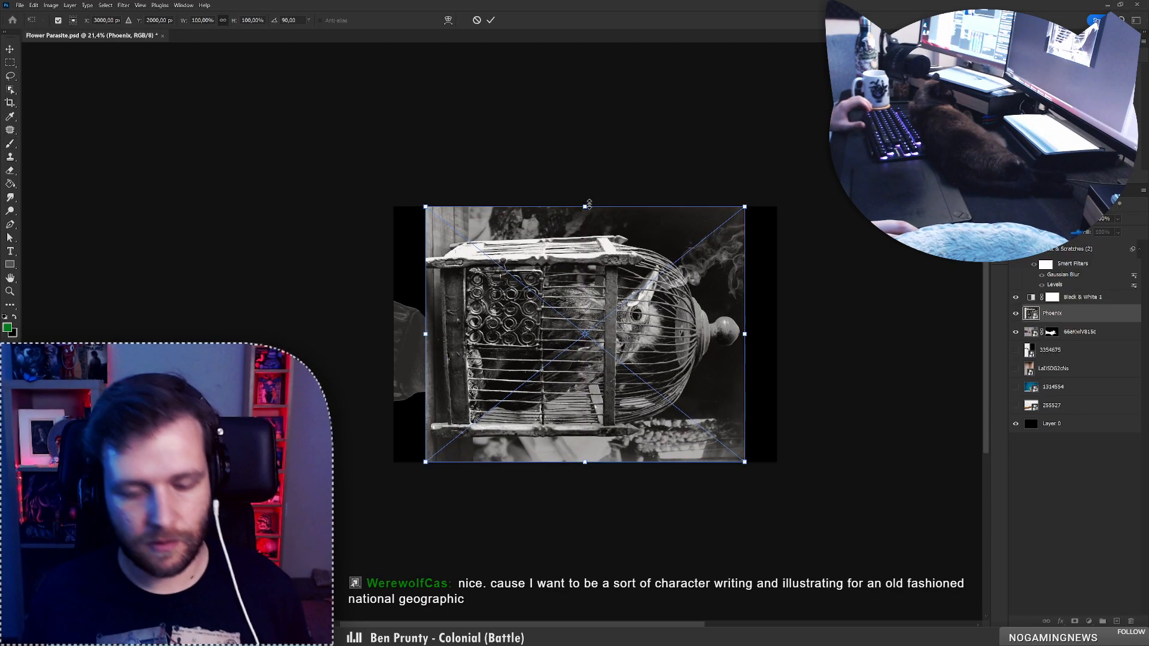
key("Return")
key("b")
left_click_drag(574, 297, 548, 276)
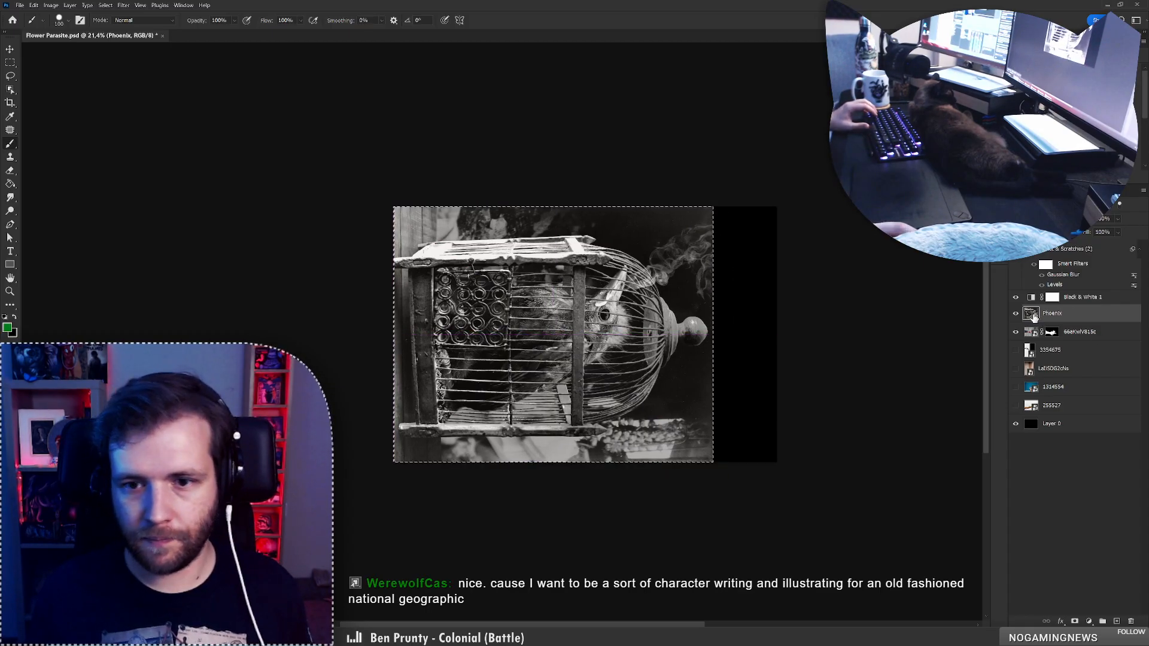
Crop the canvas to the bounds of the Phoenix artwork and rotate the whole image 90° counter clockwise
key("c")
key("Escape")
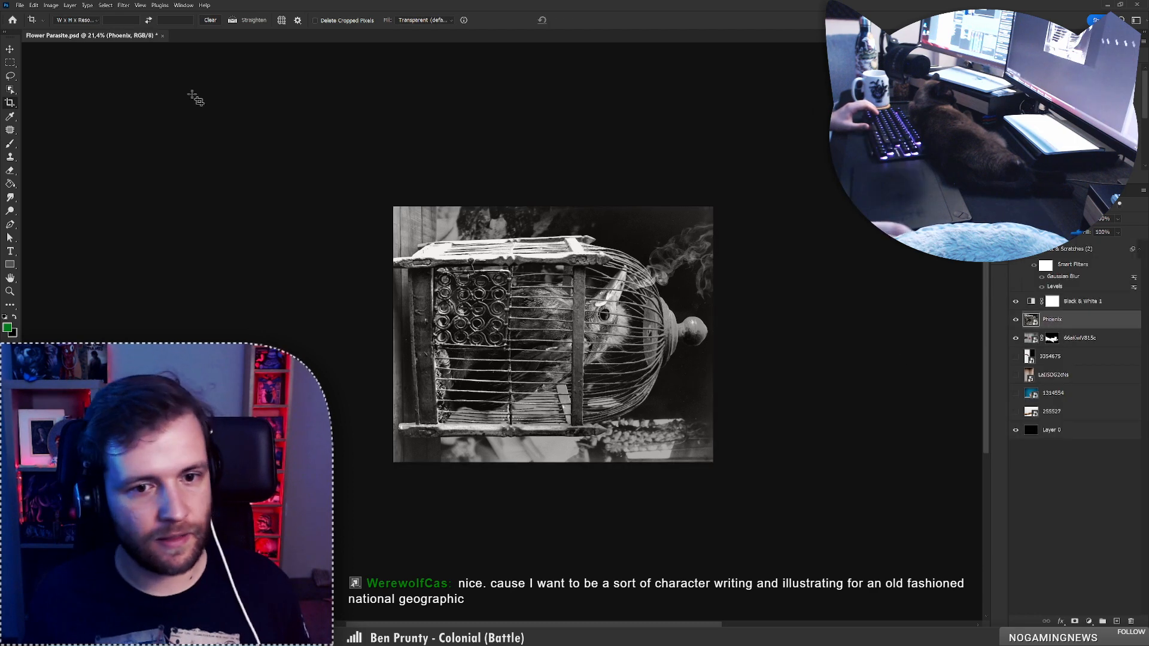
left_click(50, 4)
mouse_move(60, 15)
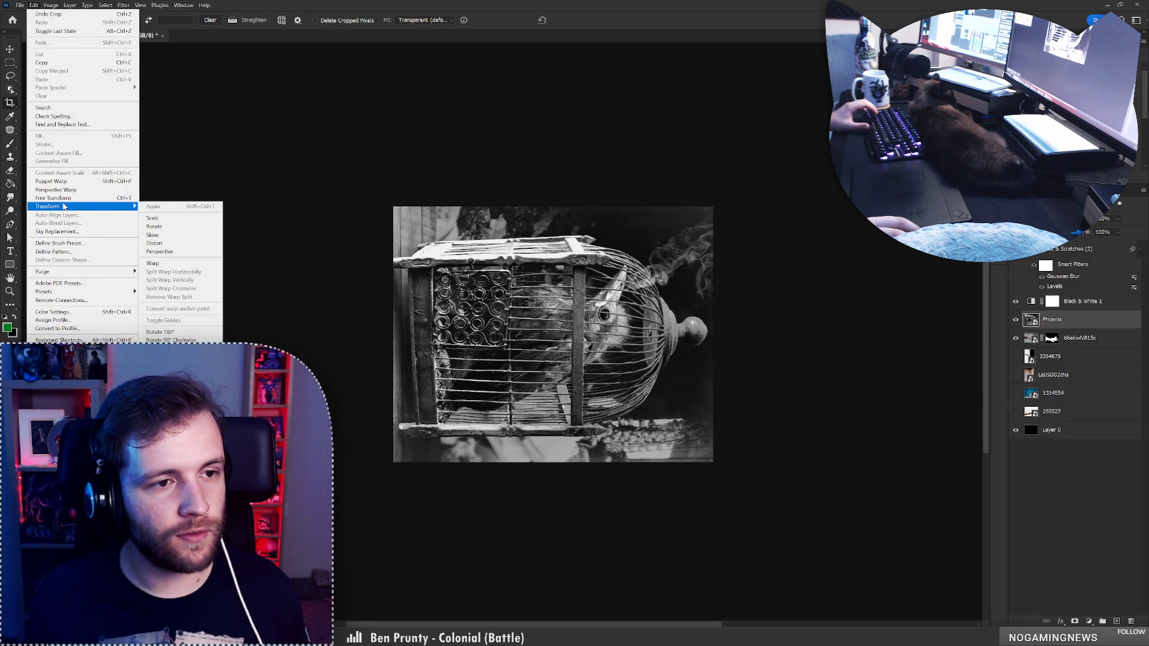
mouse_move(120, 207)
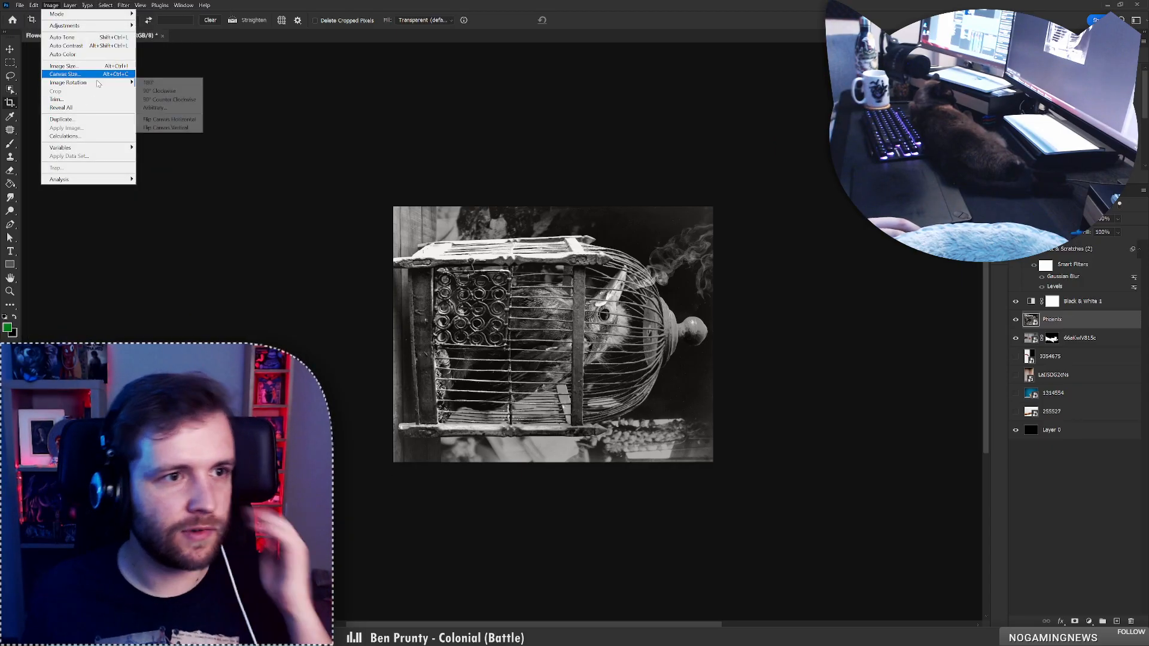
mouse_move(120, 82)
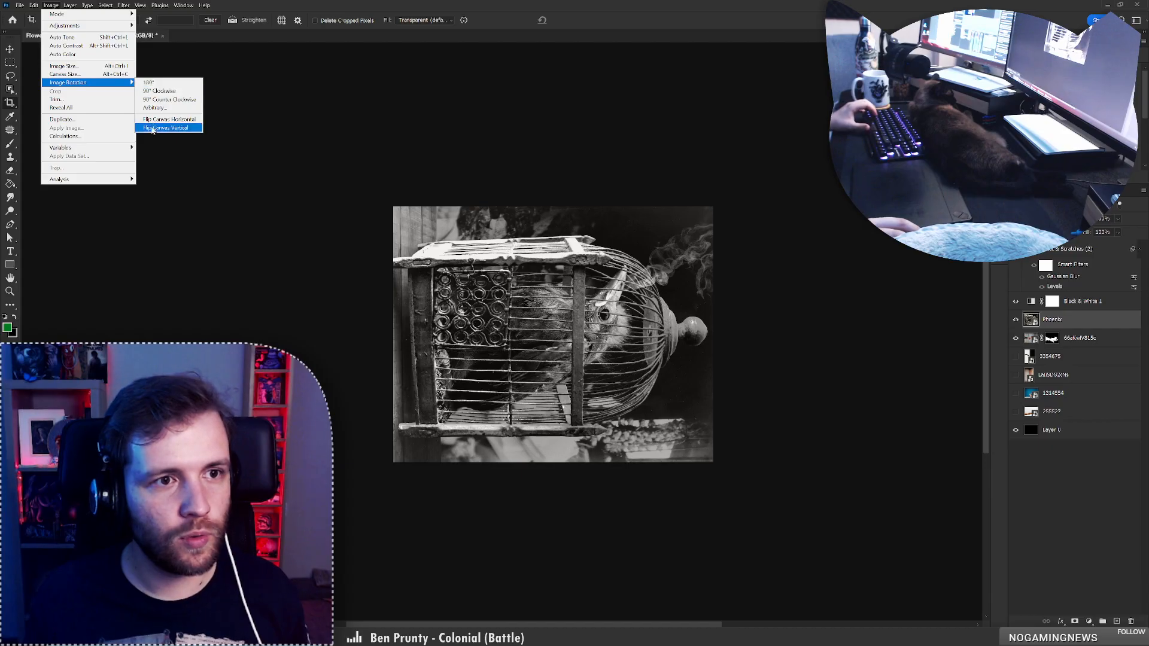
left_click(165, 100)
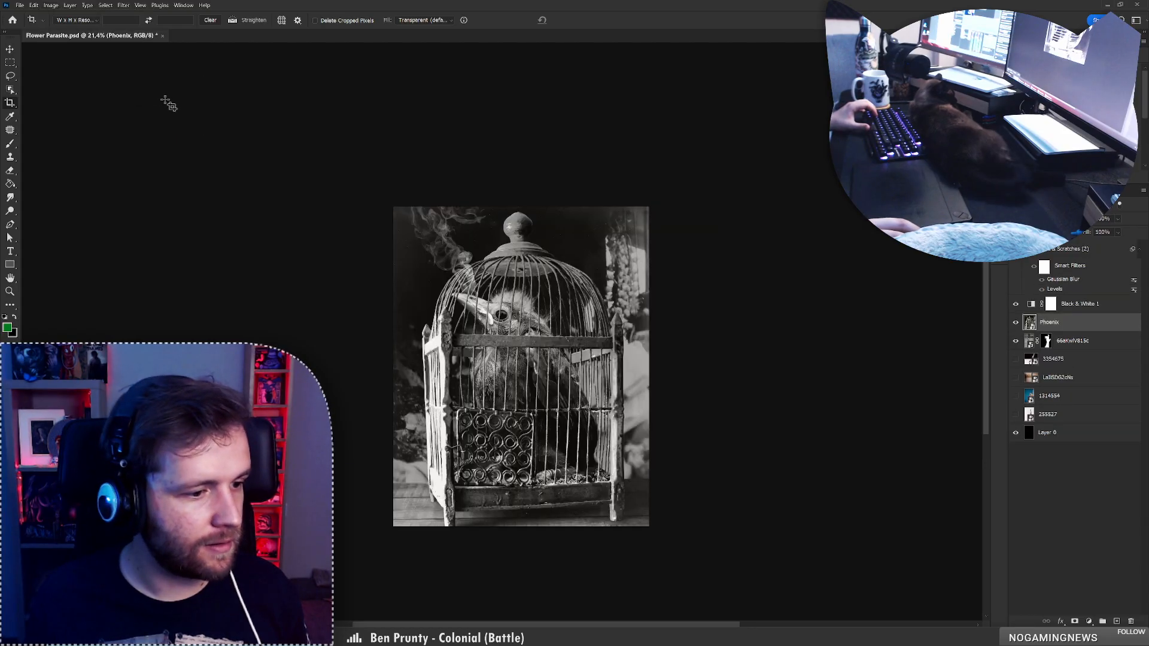
Delete the Phoenix layer, then turn the hand about 93° to lie horizontally and enlarge it to about 130% in the canvas's lower half
left_click(1133, 622)
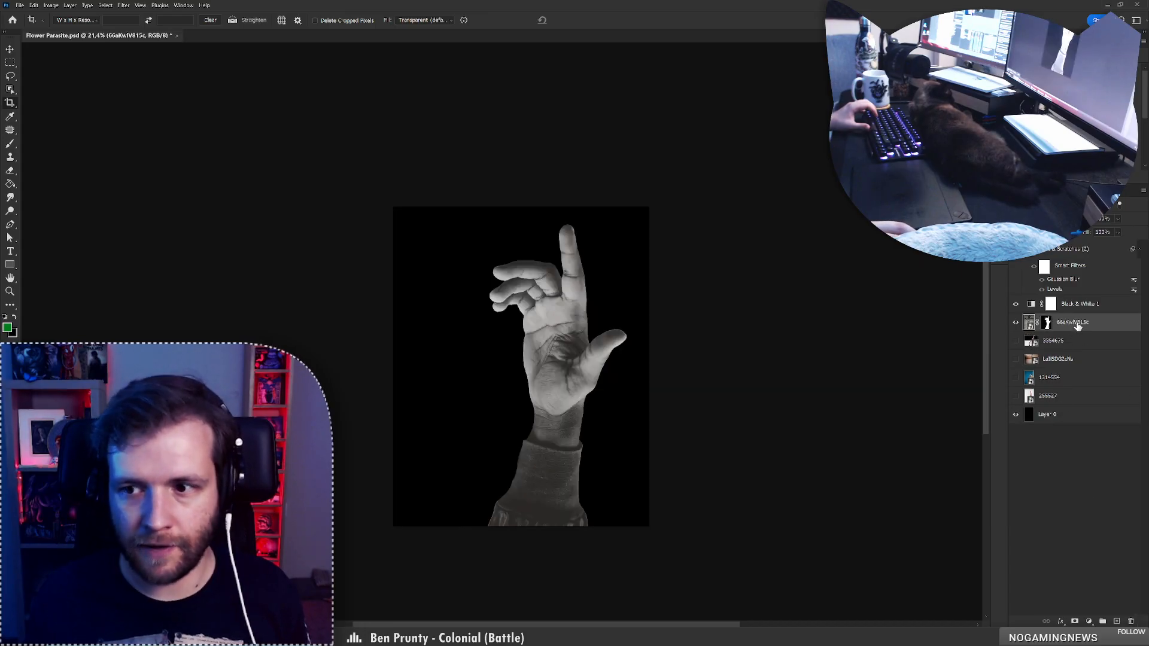
key("ctrl+t")
left_click_drag(752, 382, 460, 493)
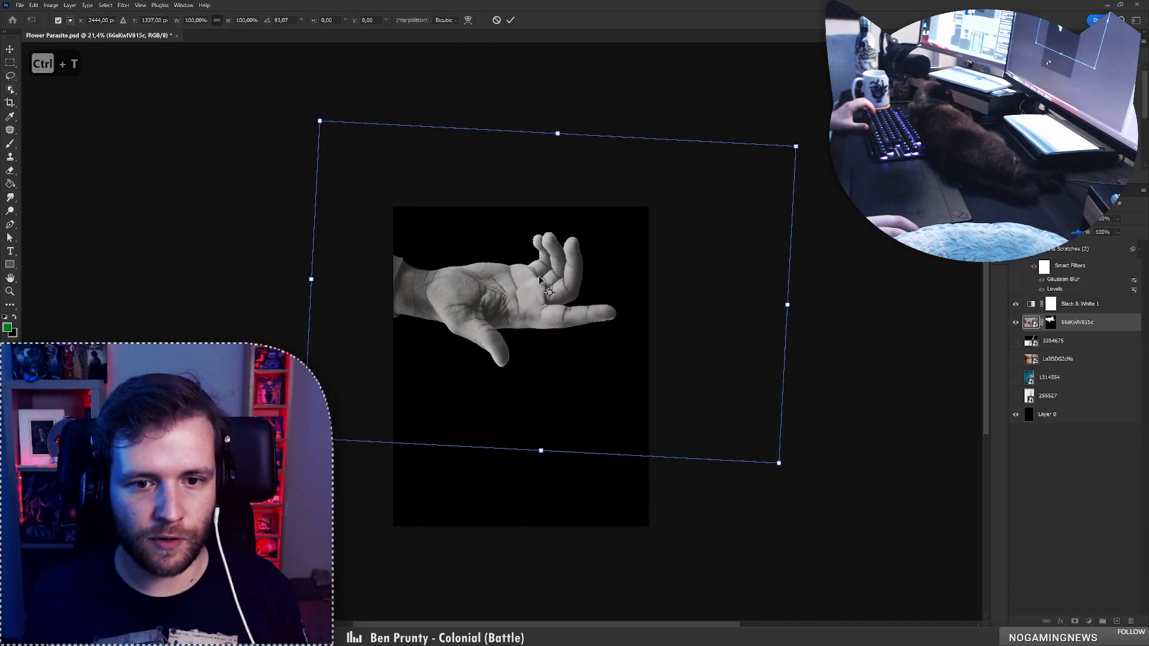
left_click_drag(540, 279, 554, 404)
left_click_drag(796, 419, 863, 424)
mouse_move(588, 390)
left_mouse_down()
mouse_move(609, 387)
mouse_move(596, 385)
left_mouse_up()
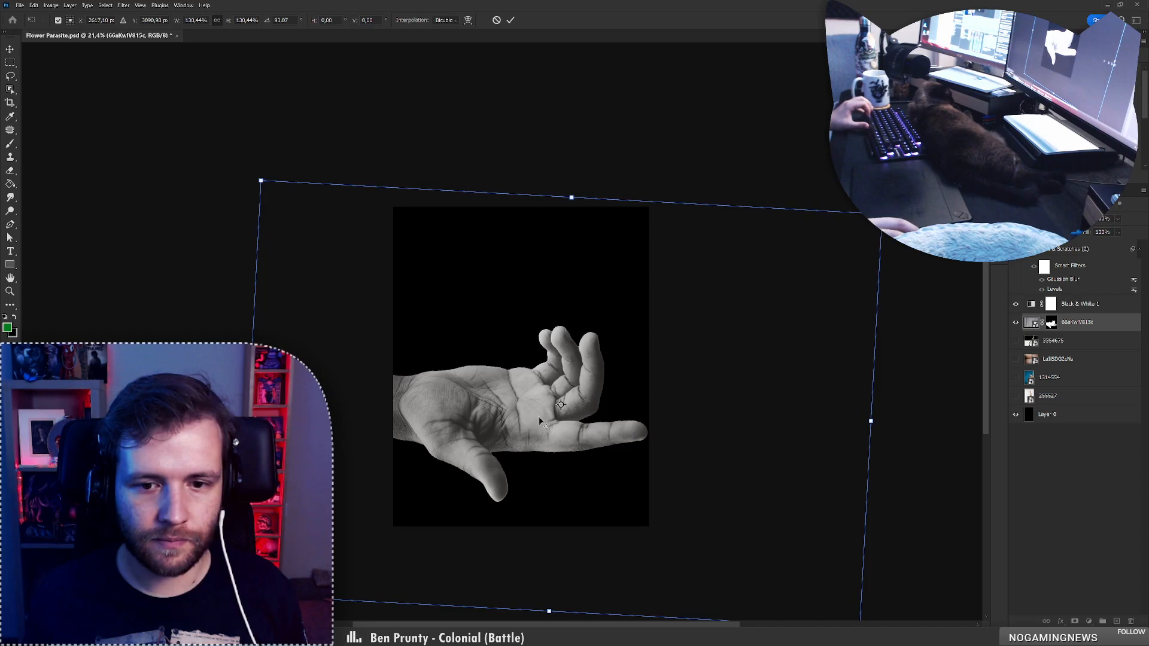
Reduce the hand's scale to about 120% around the palm, fitting it between the canvas edges with the wrist at the left edge
left_click(500, 400, "alt")
left_click_drag(874, 421, 853, 421)
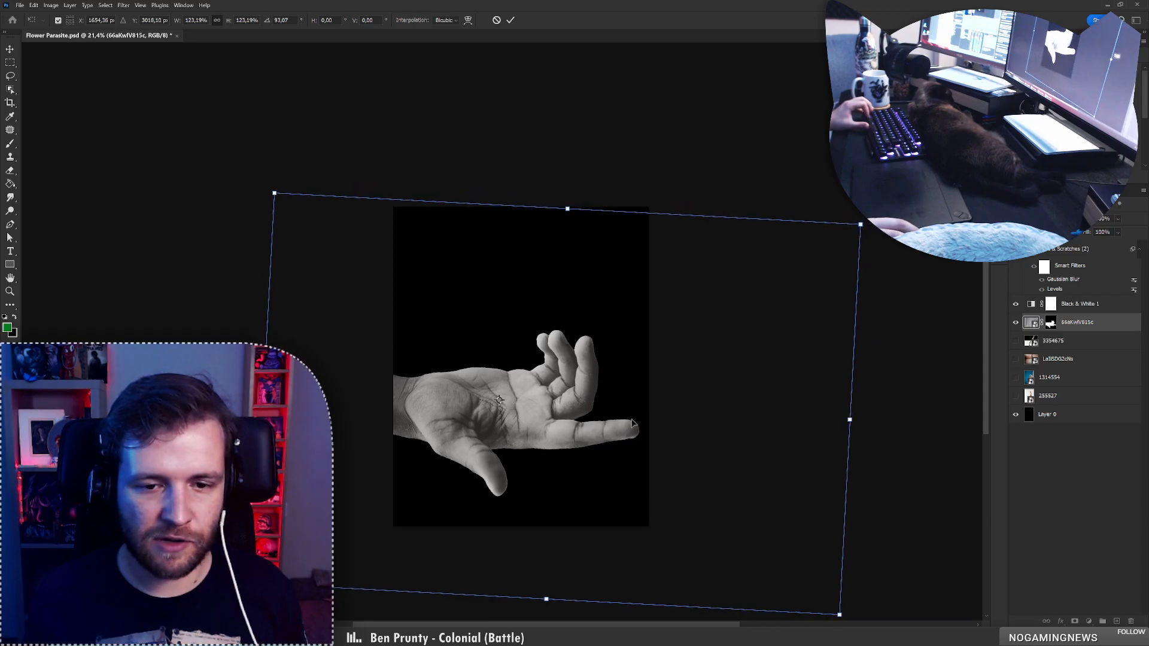
left_click_drag(631, 418, 641, 413)
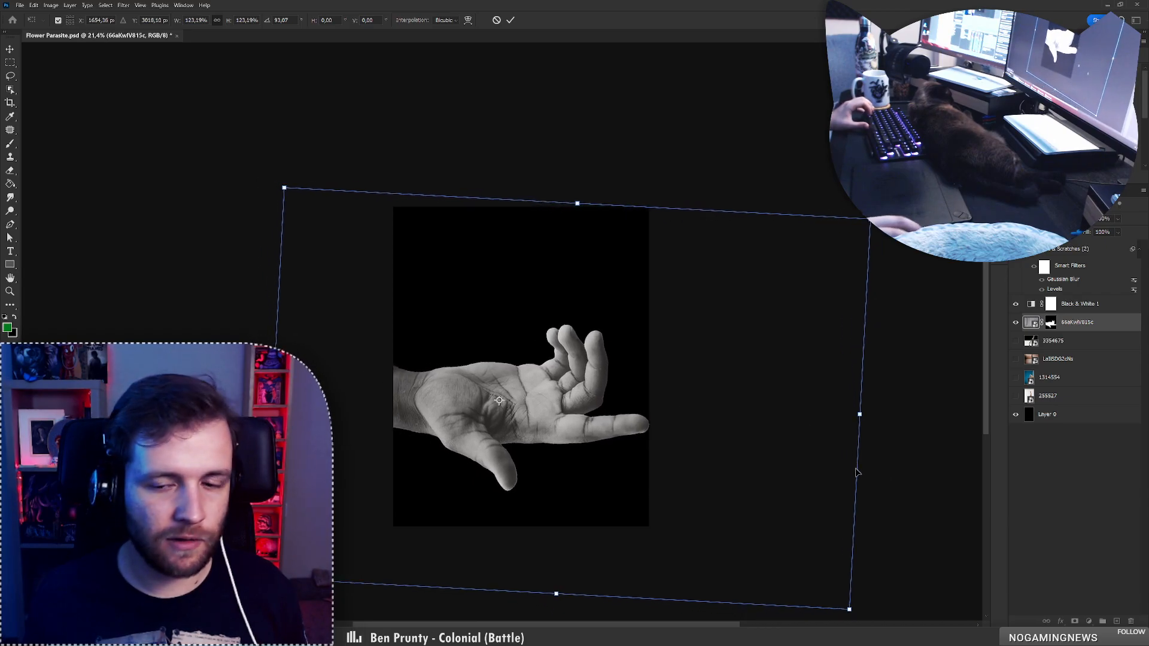
left_click_drag(861, 414, 852, 414)
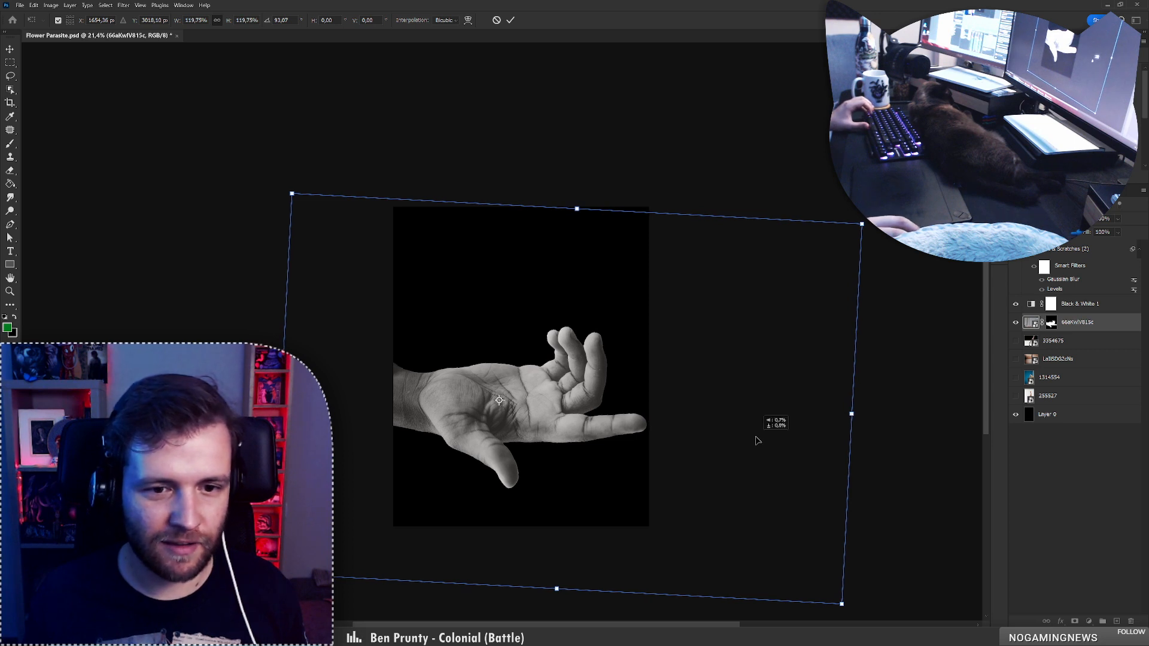
key("Return")
key("c")
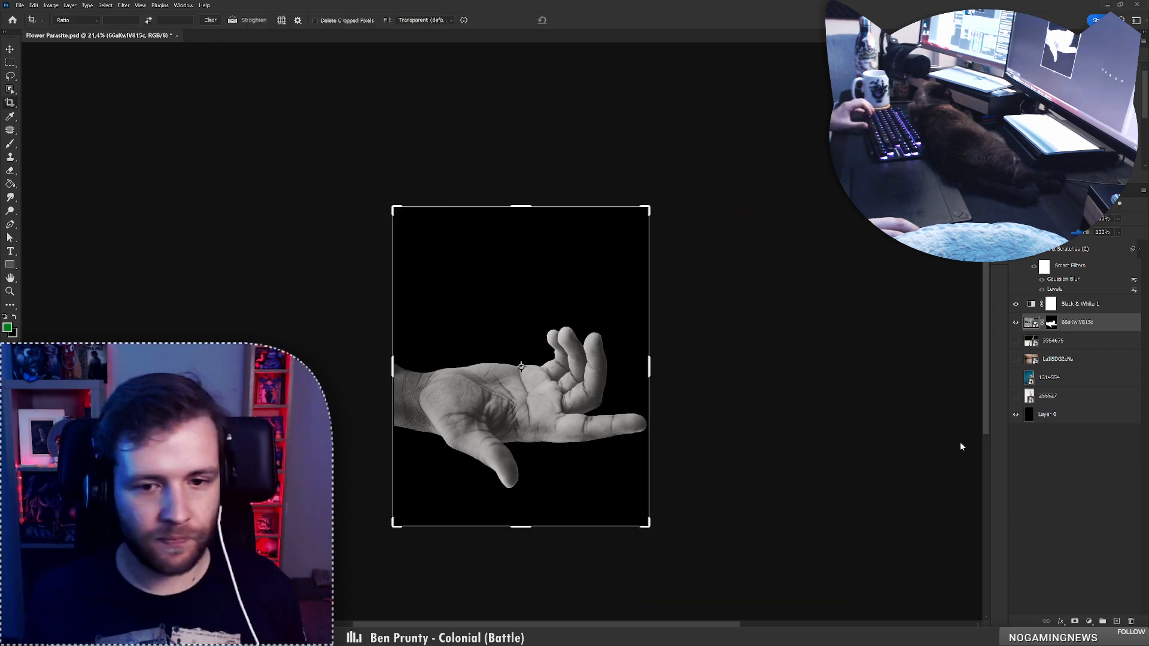
Sketch a vertical flower stem with roots spreading over the palm on a new layer, using the FOUNTAIN PEN brush in white
key("b")
left_click(1117, 621)
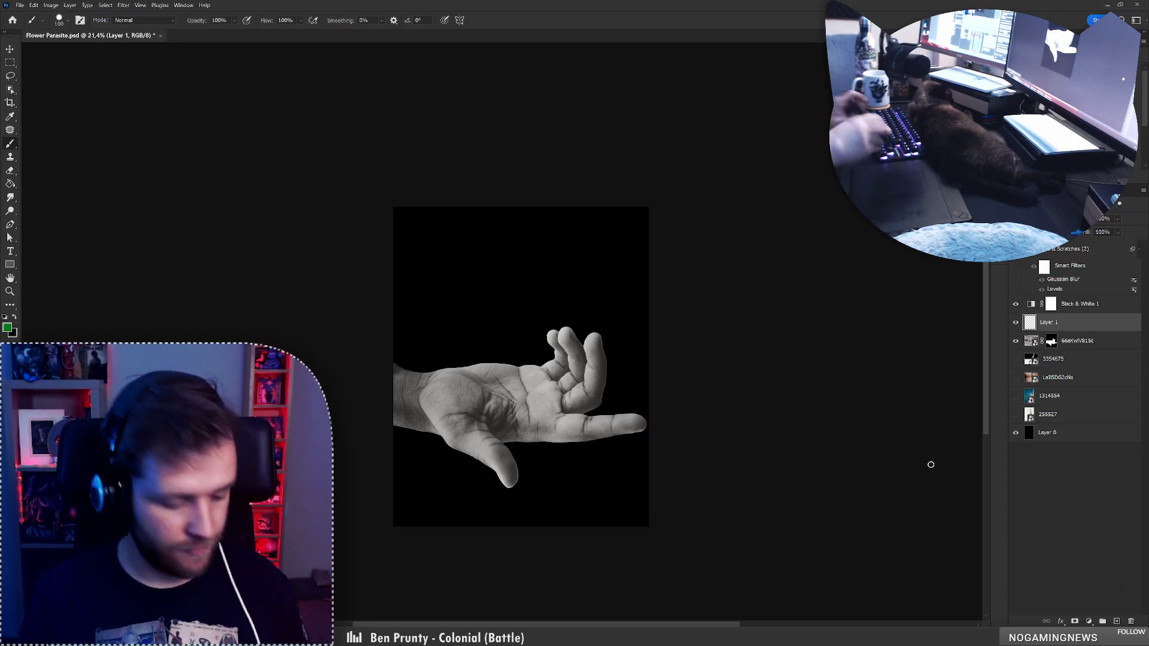
key("d")
key("x")
right_click(510, 347)
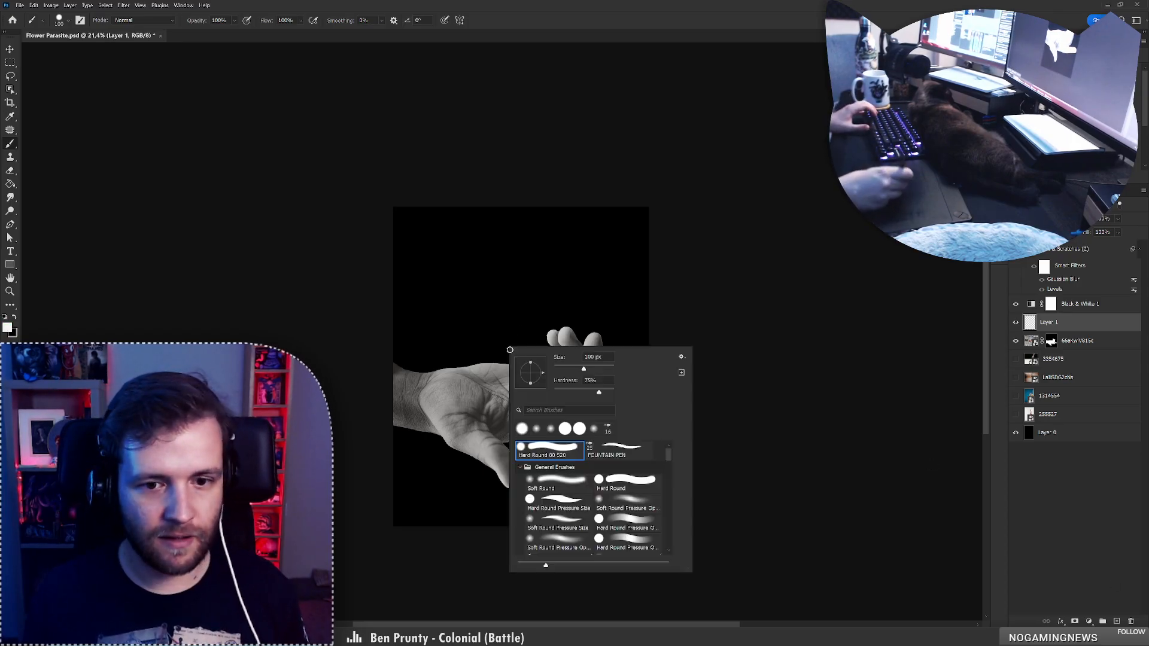
left_click(630, 455)
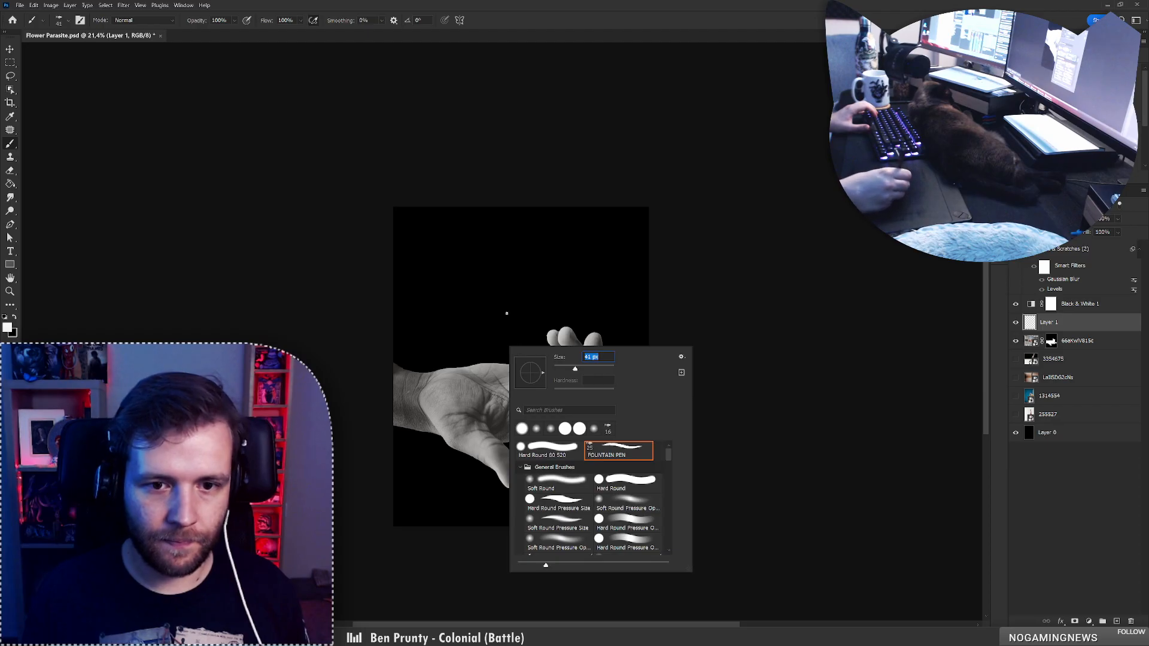
left_click_drag(509, 309, 510, 373)
key("ctrl+z")
left_click_drag(510, 295, 504, 368)
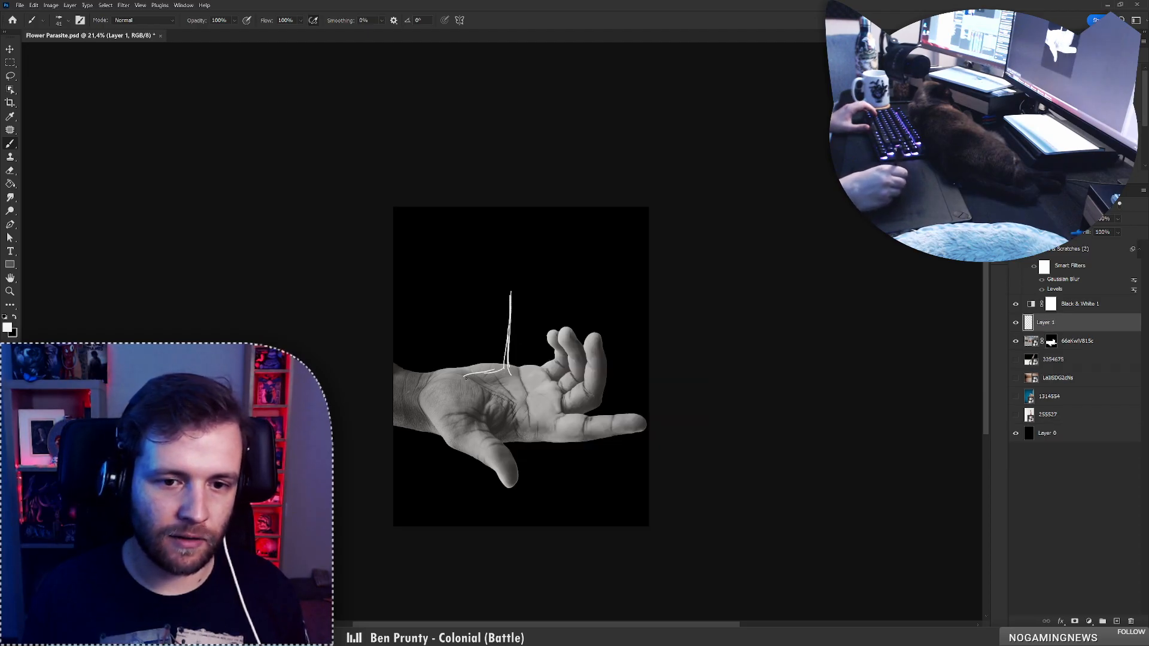
left_click_drag(508, 368, 465, 377)
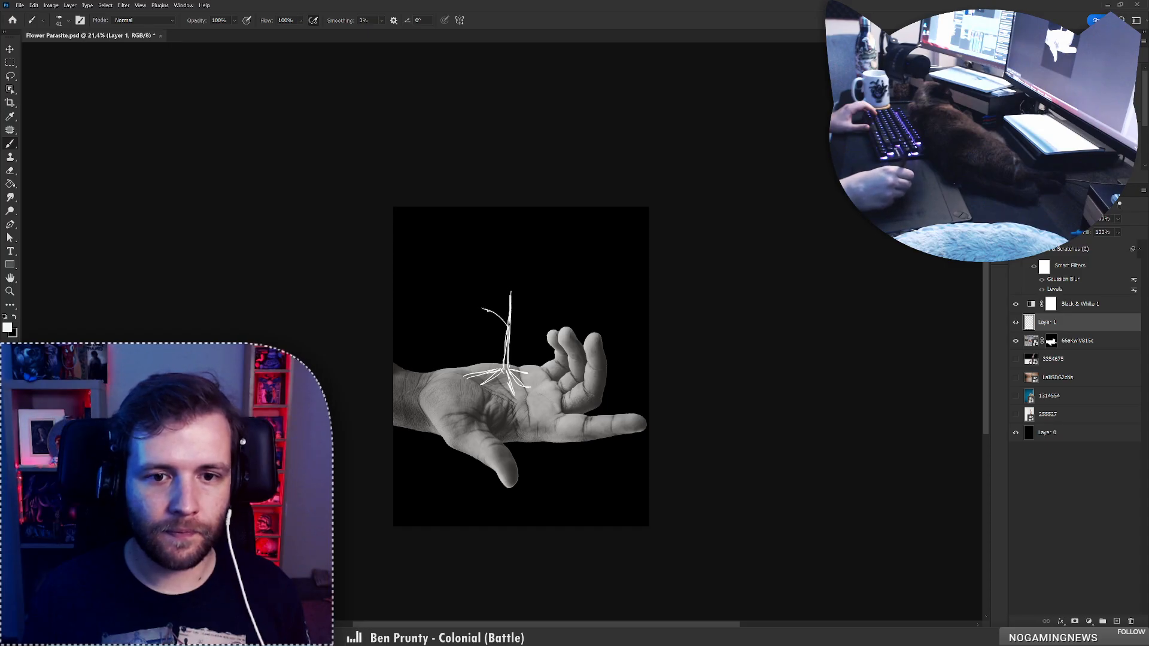
Sketch one outlined leaf on each side of the stem, redoing the strokes that go wrong
key("ctrl+z")
mouse_move(491, 312)
left_mouse_down()
mouse_move(474, 317)
mouse_move(473, 301)
mouse_move(489, 312)
left_mouse_up()
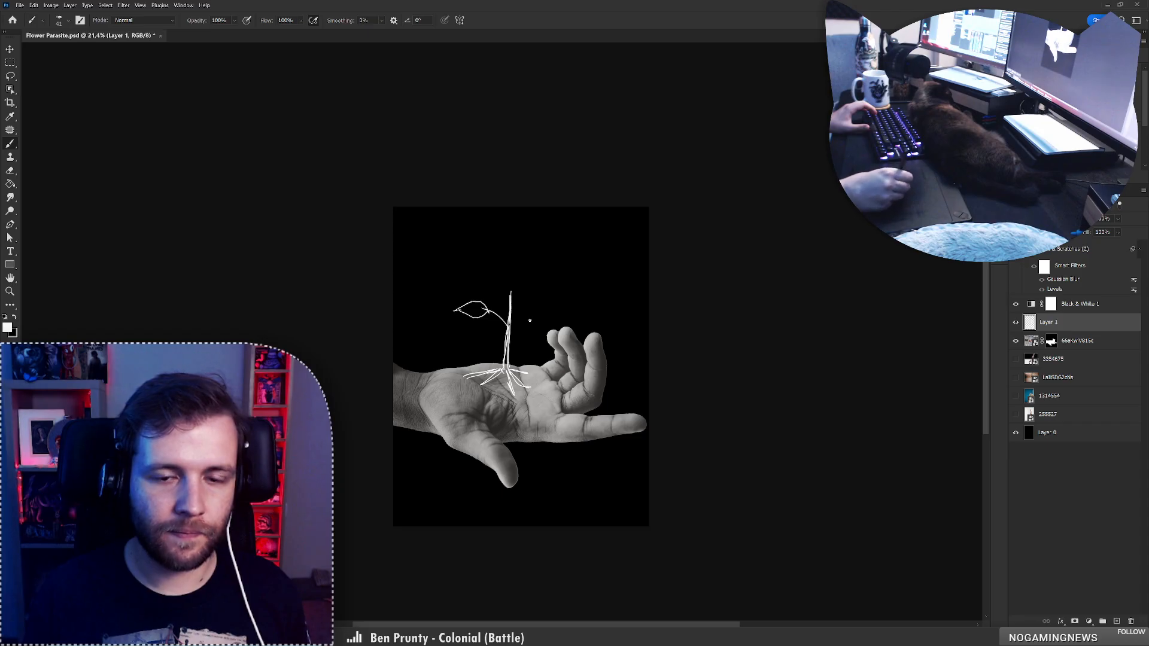
key("ctrl+z")
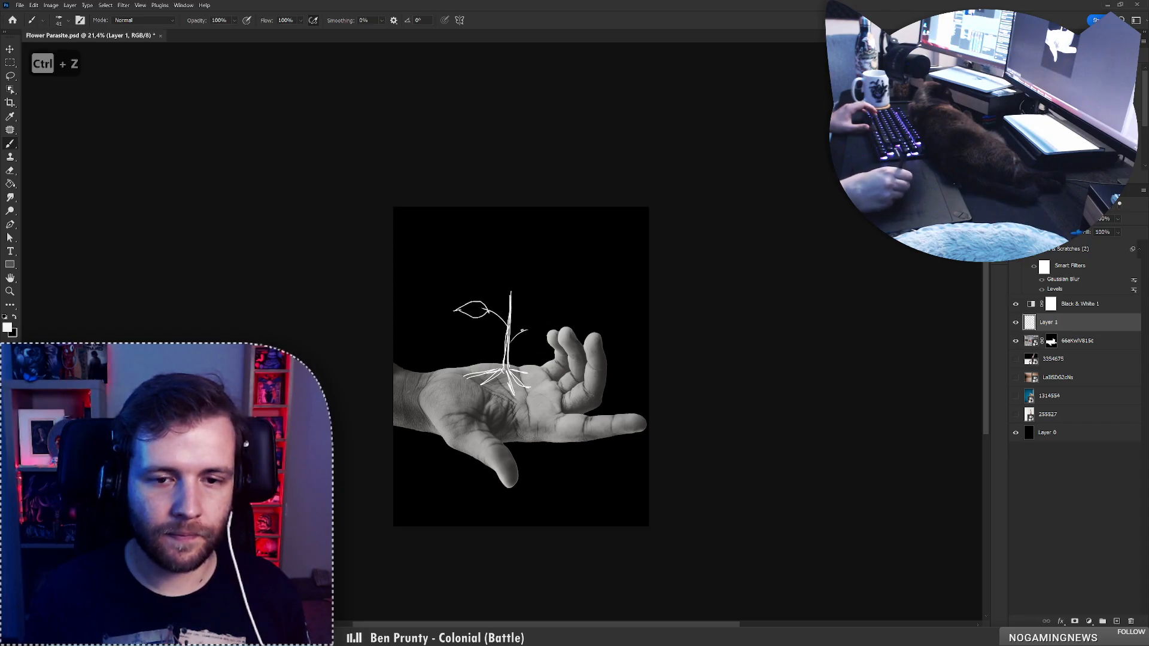
left_click_drag(533, 336, 544, 345)
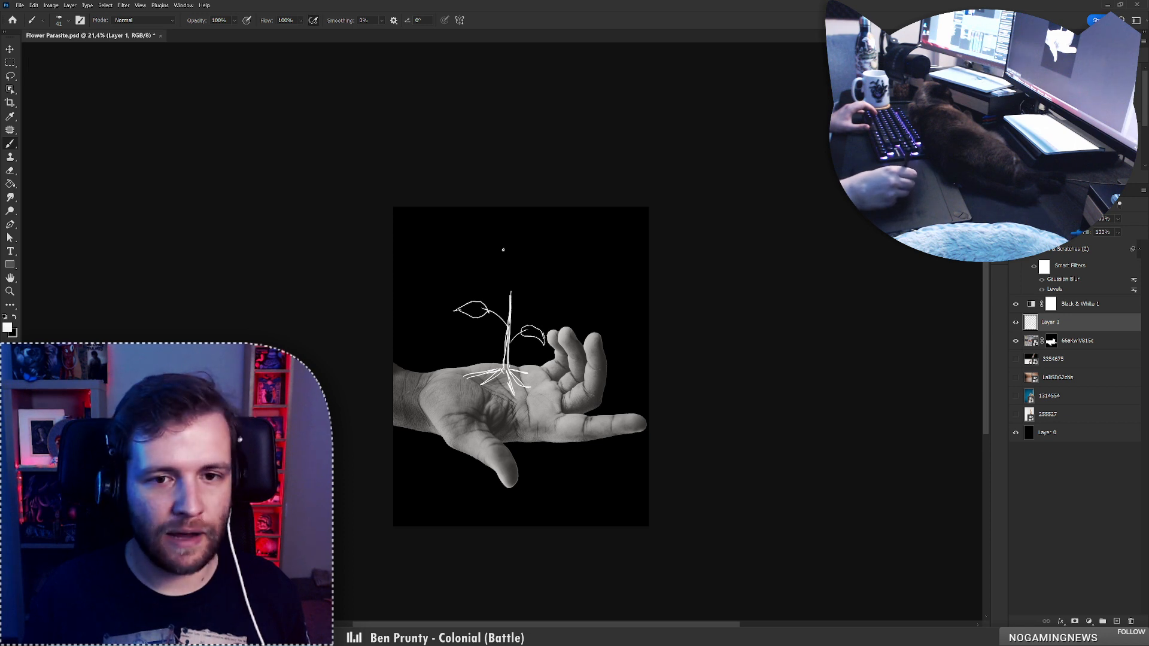
Replace the first angular petal strokes with a flower head of rounded petals around a small circular centre at the stem's tip
left_click_drag(509, 253, 532, 233)
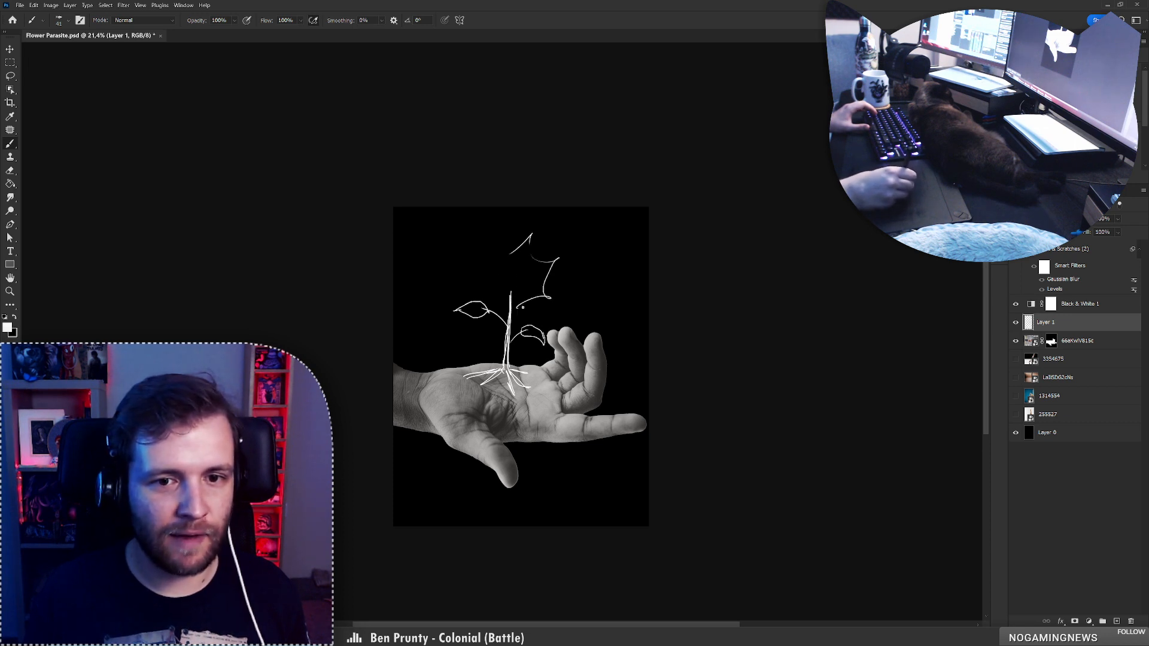
key("ctrl+z")
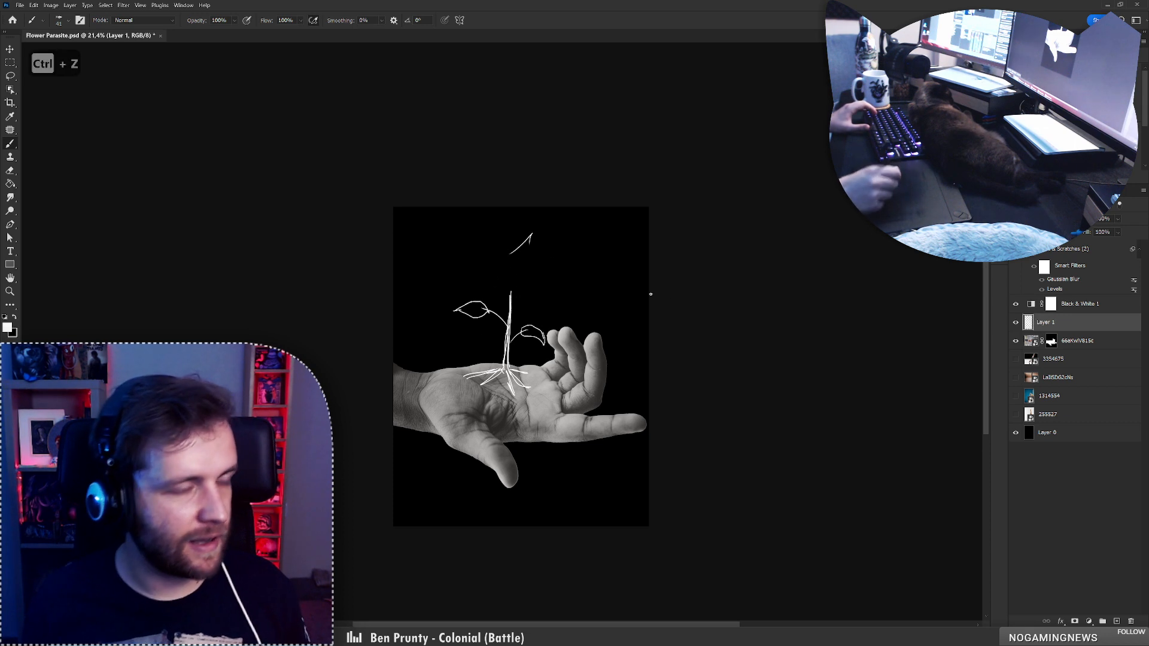
key("ctrl+z")
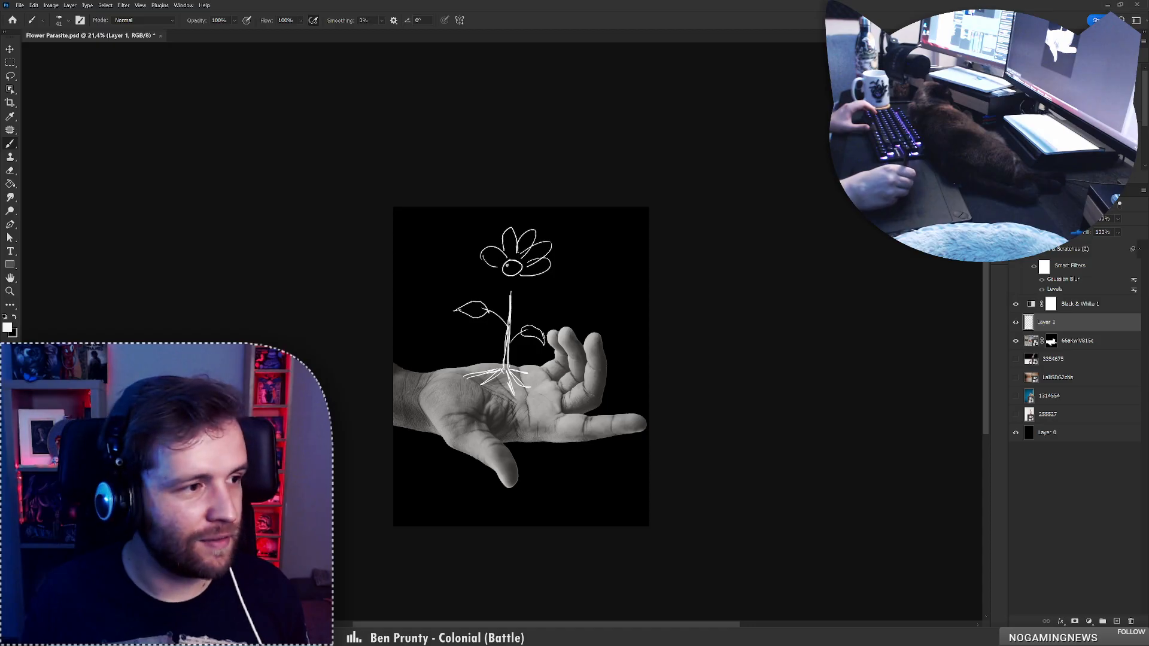
mouse_move(509, 266)
left_mouse_down()
mouse_move(485, 267)
mouse_move(500, 285)
left_mouse_up()
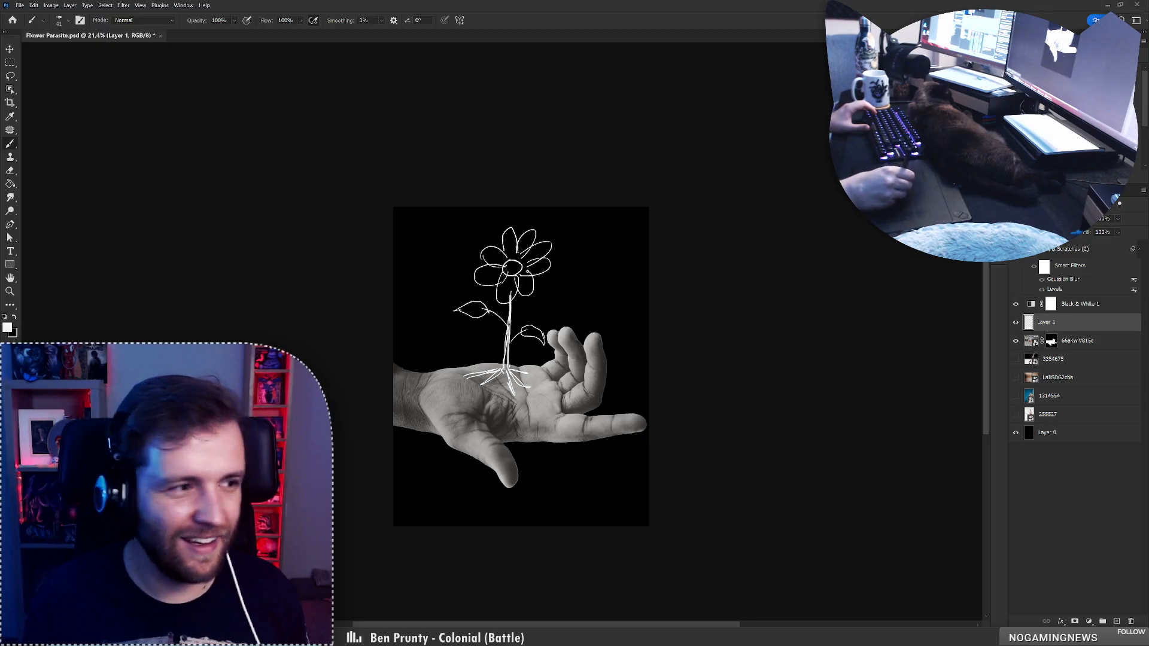
Hide the flower sketch layer and shift the hand slightly down and left on the canvas
left_click(1016, 322)
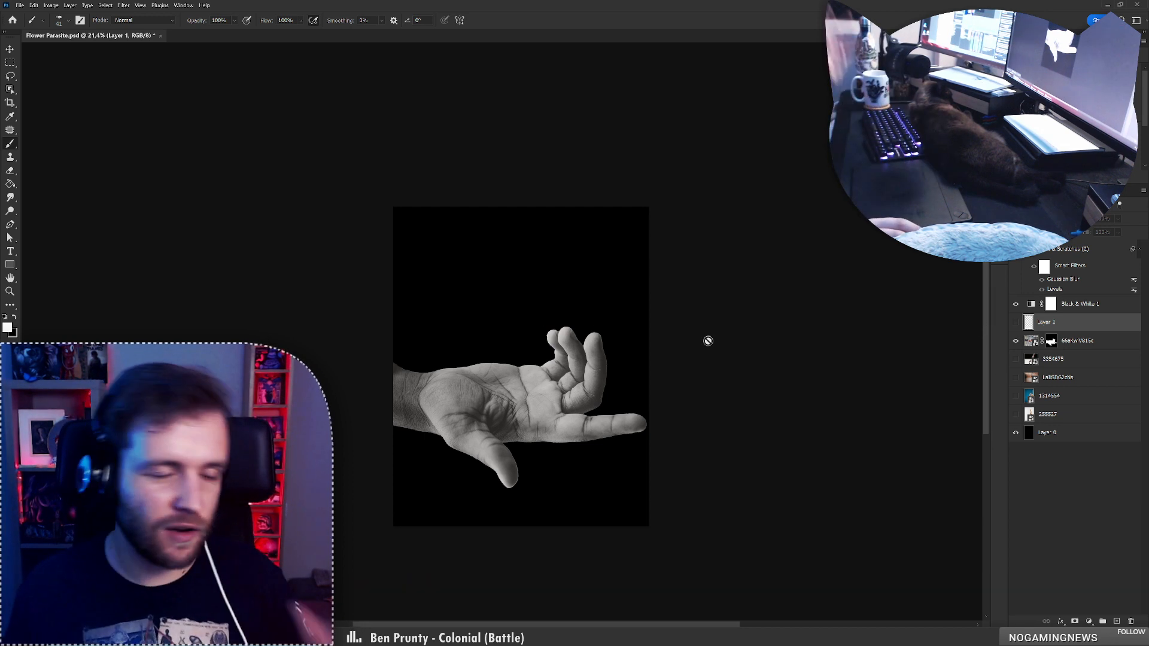
key("alt+bracketleft")
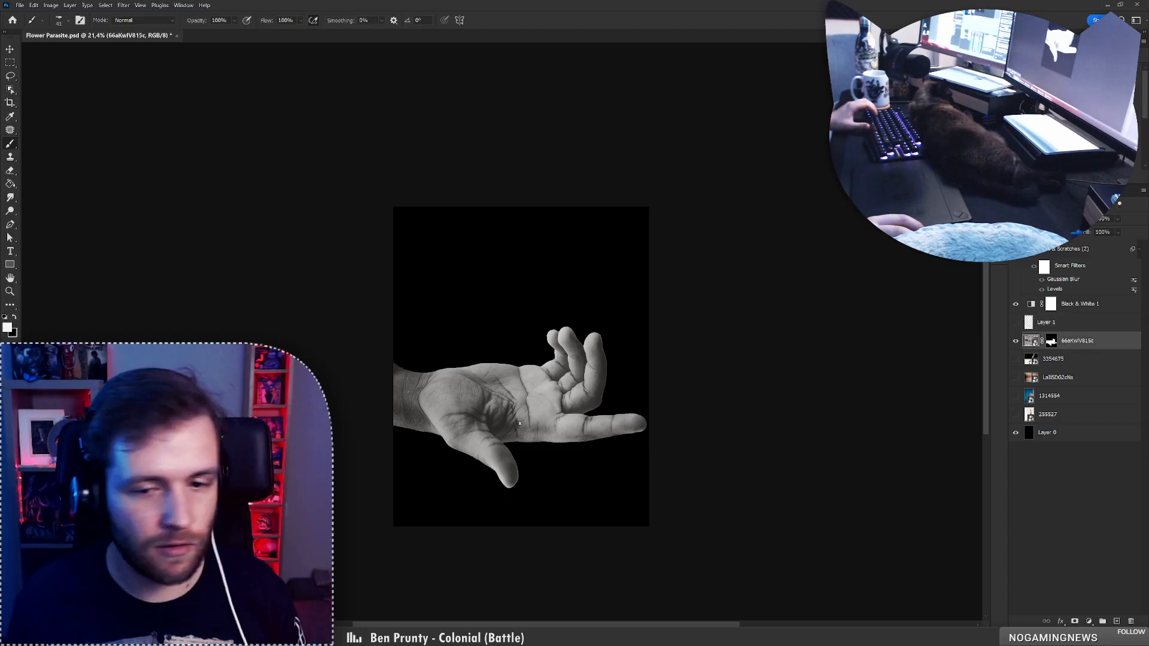
left_click_drag(520, 424, 519, 429)
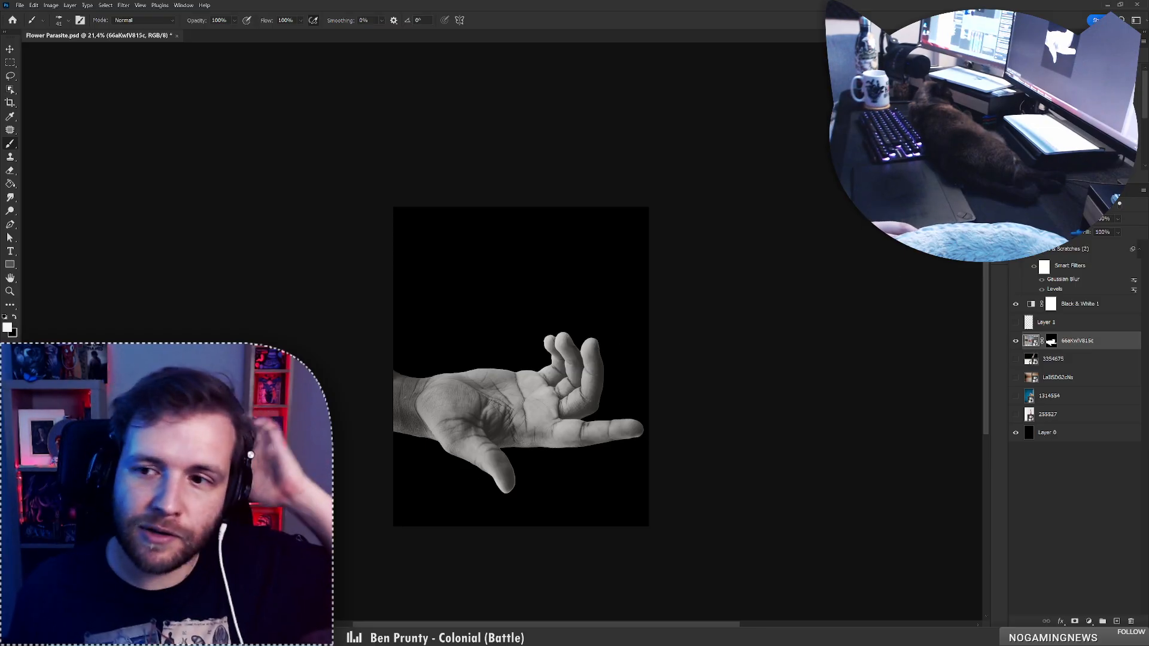
Search Free Stock Search 2 Pro for "passion flower" photos and browse the results for a suitable bloom
left_click(999, 150)
left_click(549, 65)
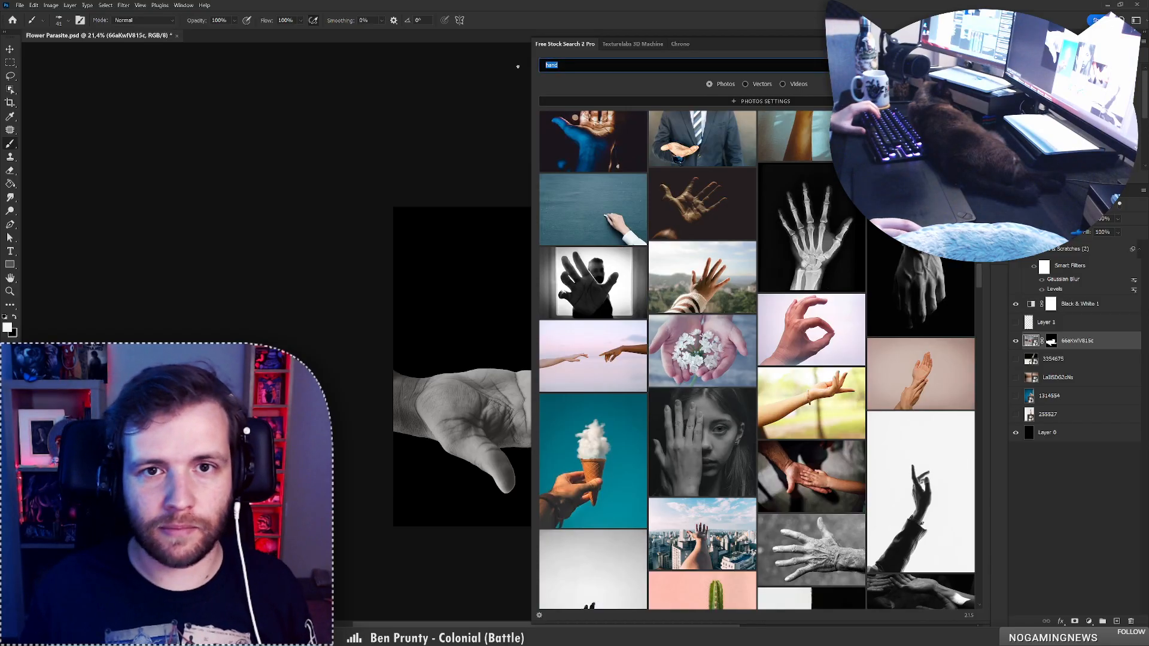
type("passion ")
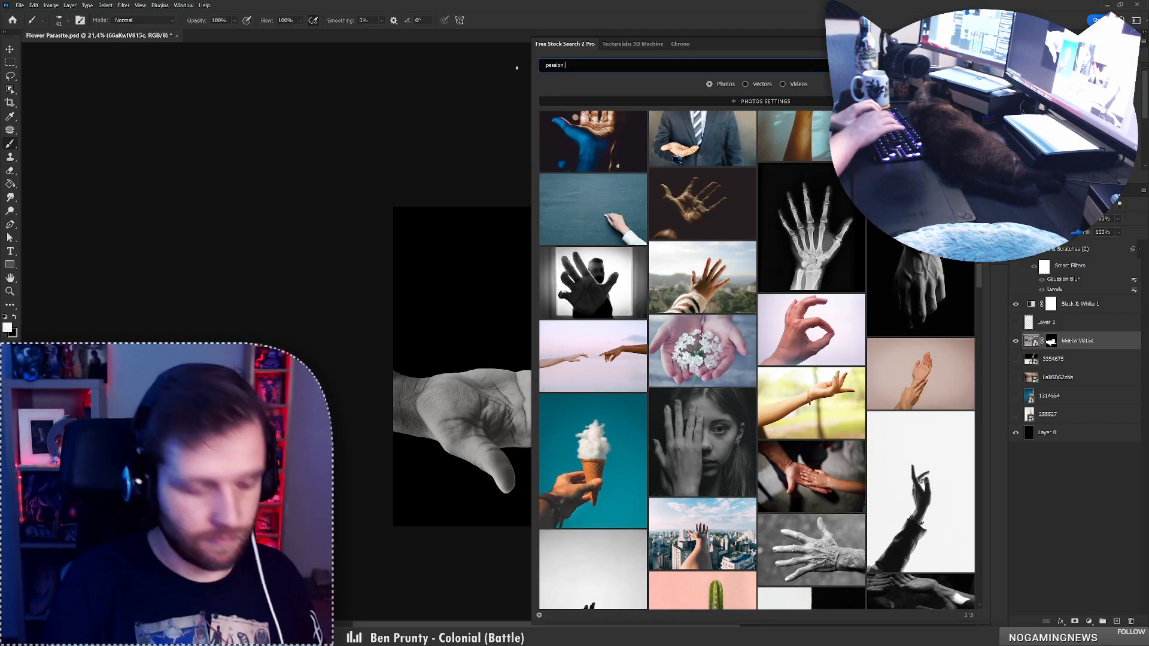
type("flower")
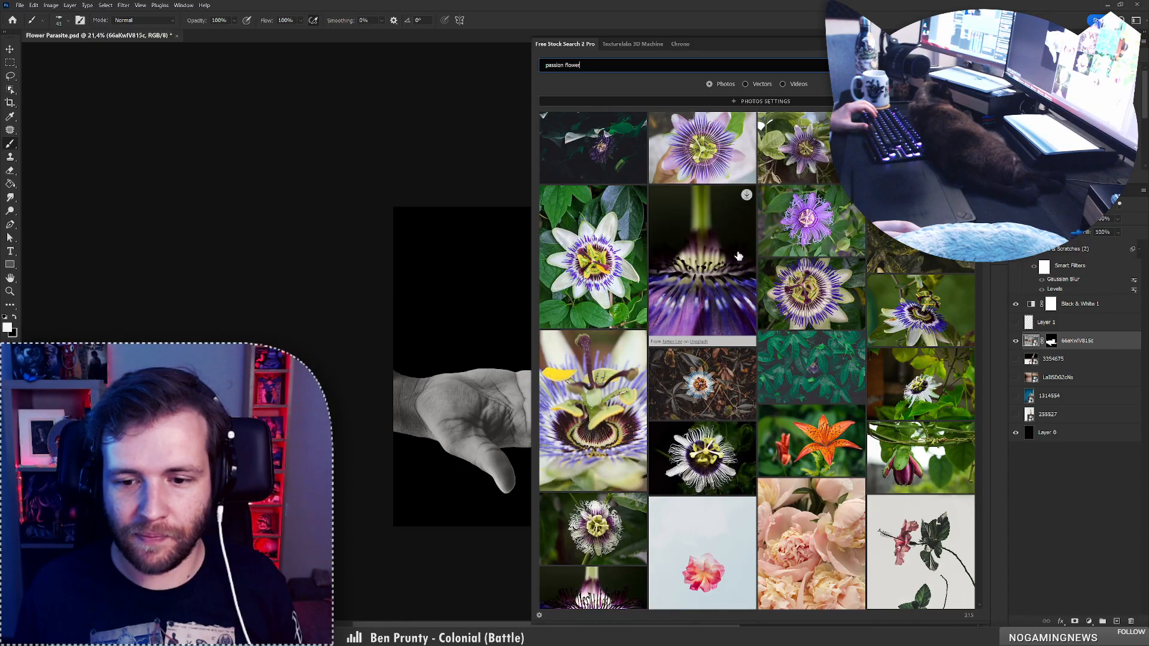
scroll(730, 244, "down", 2)
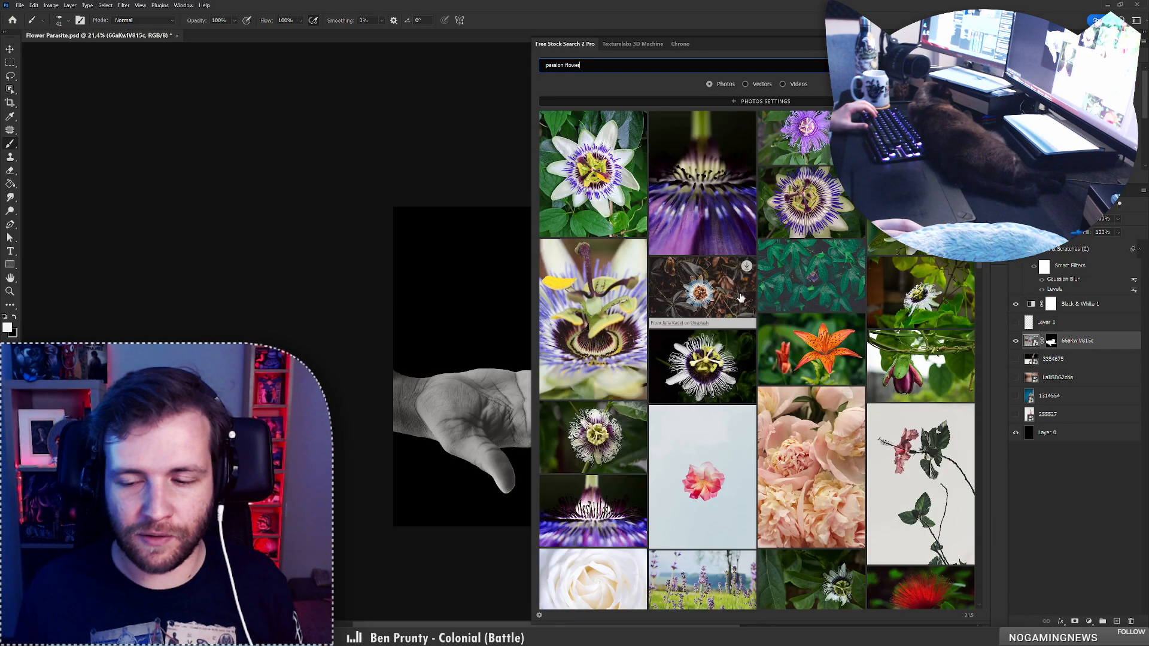
scroll(741, 298, "down", 2)
scroll(741, 297, "down", 3)
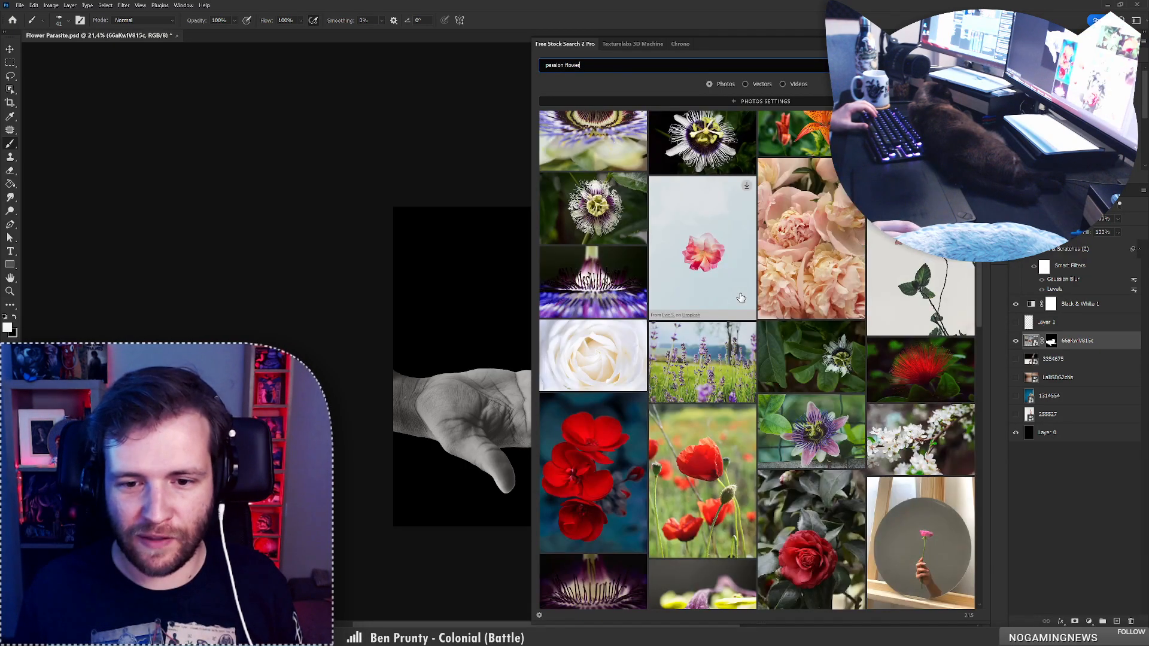
scroll(740, 297, "up", 7)
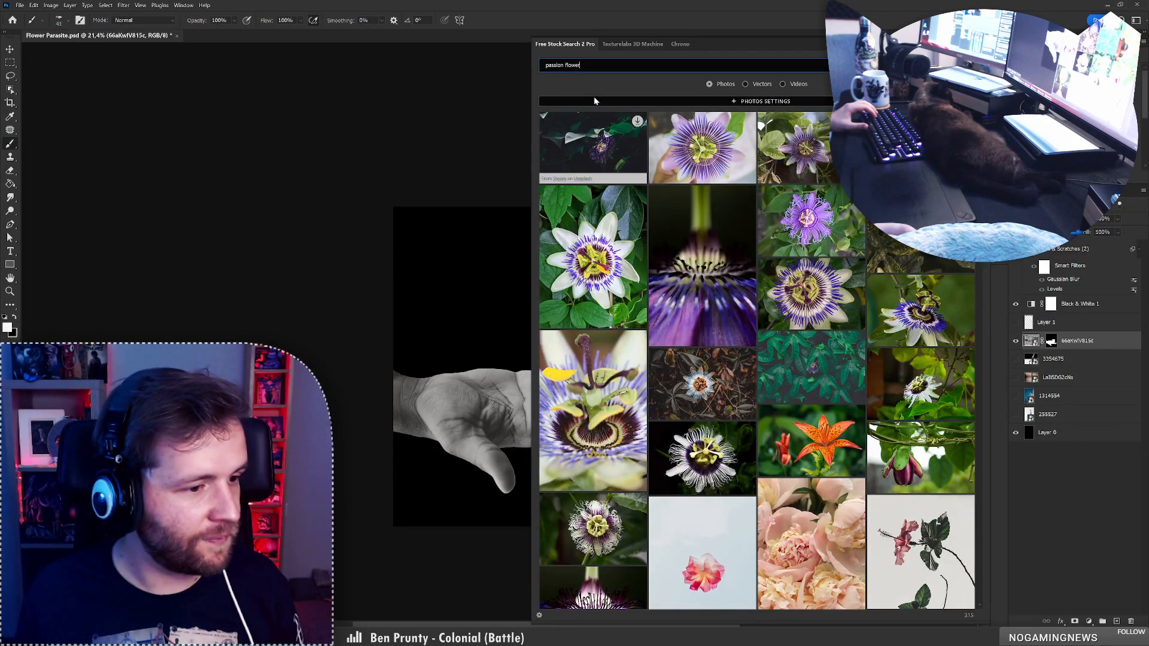
Search the stock photos for "caper flower" and place the first result, a white bloom among green leaves, above the hand layer
double_click(554, 65)
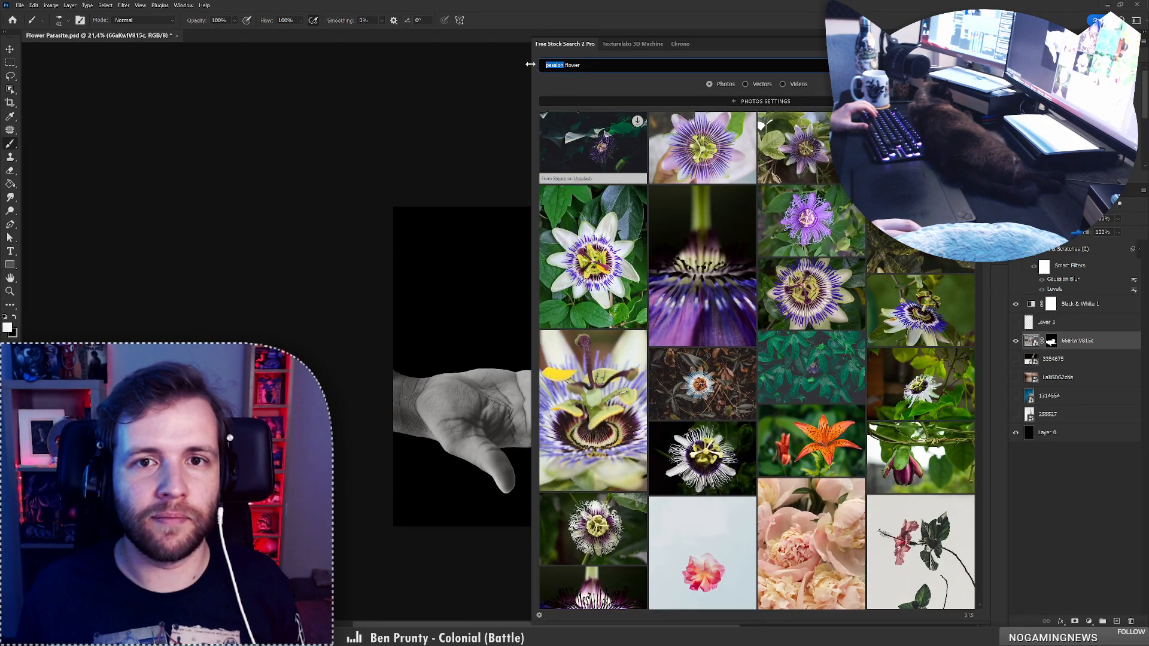
type("caper")
key("Return")
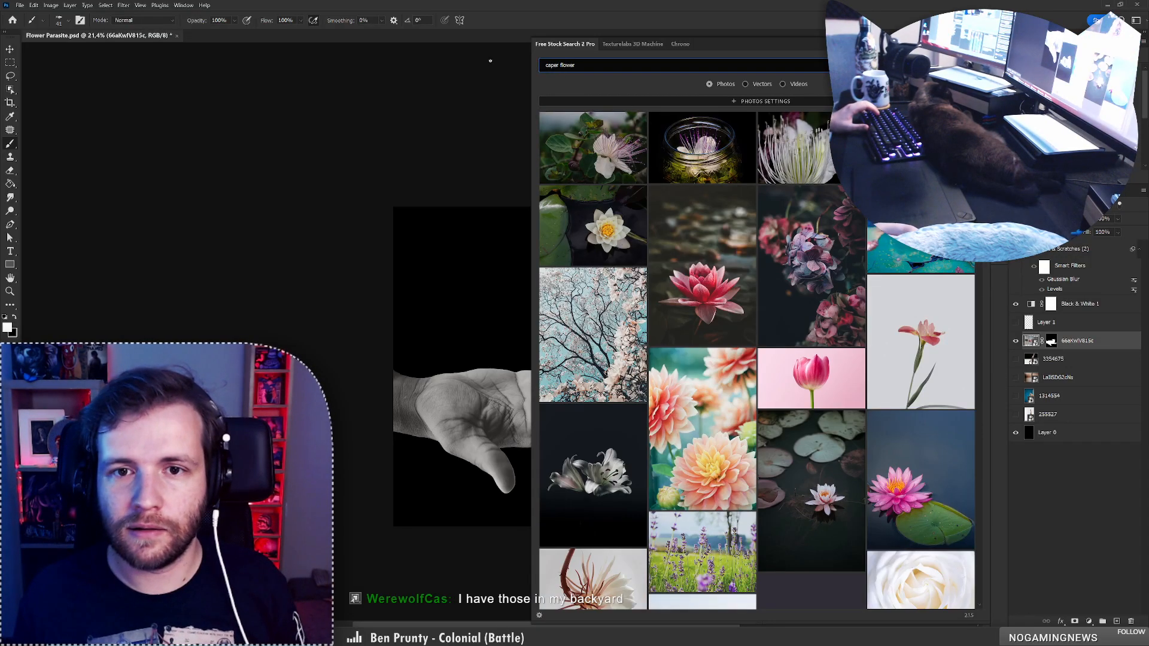
left_click(619, 152)
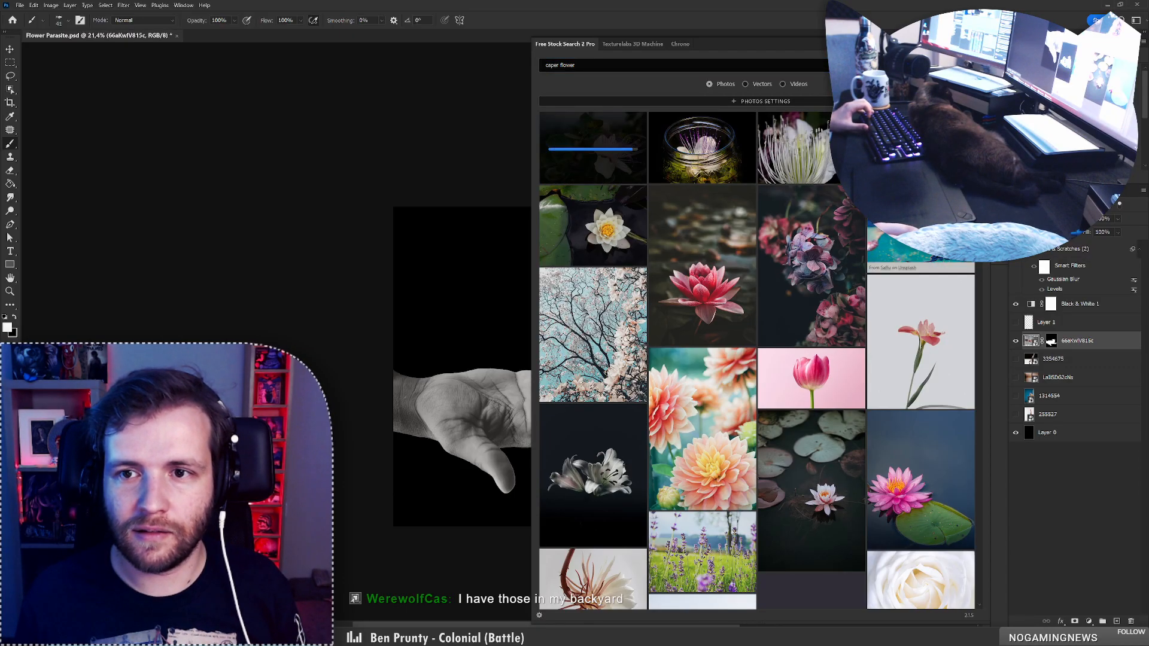
left_click(972, 44)
Show only the placed caper flower layer to examine it in colour, and try shifting the photo to the left
scroll(540, 382, "up", 4)
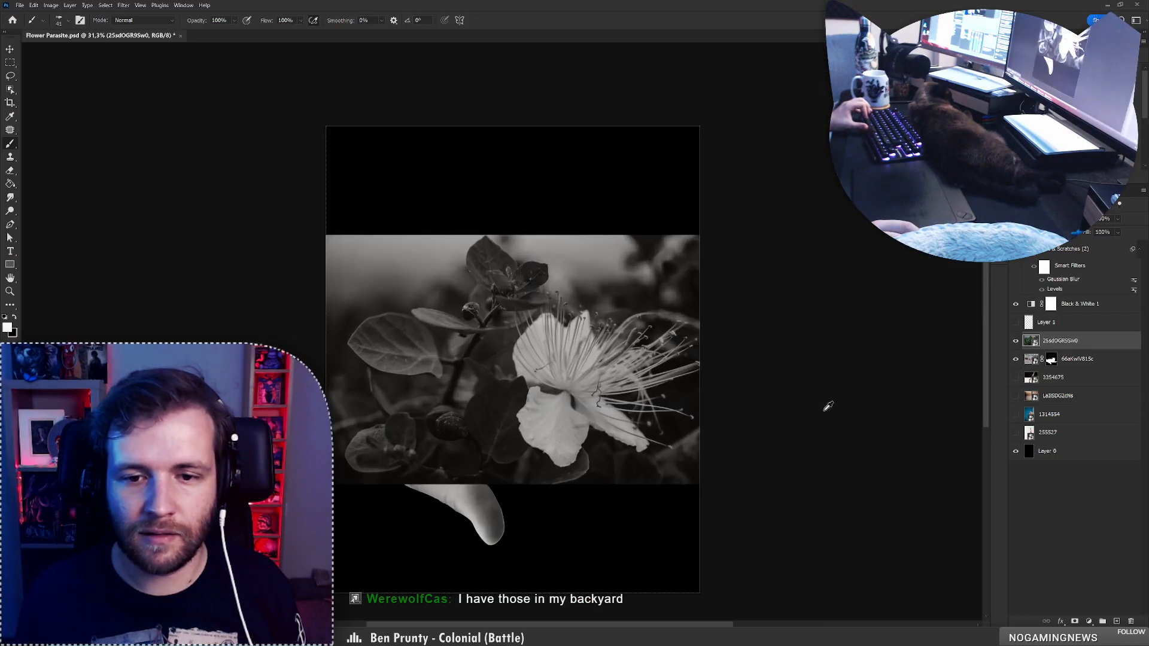
left_click(1016, 342, "alt")
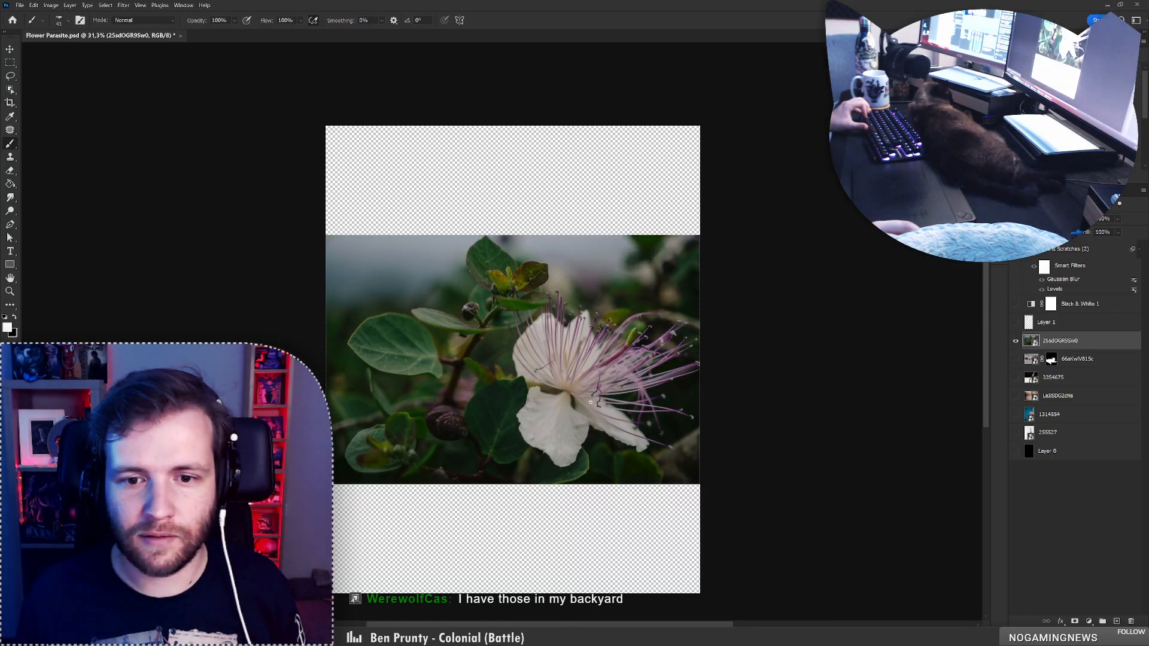
left_click_drag(583, 390, 557, 388)
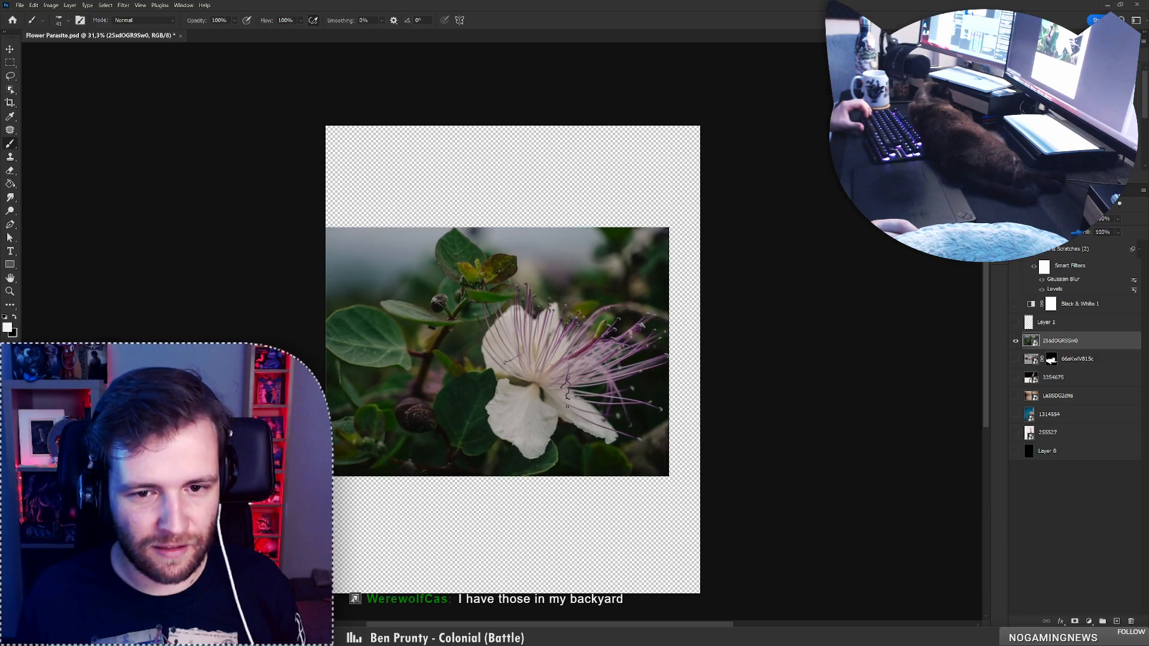
key("ctrl+z")
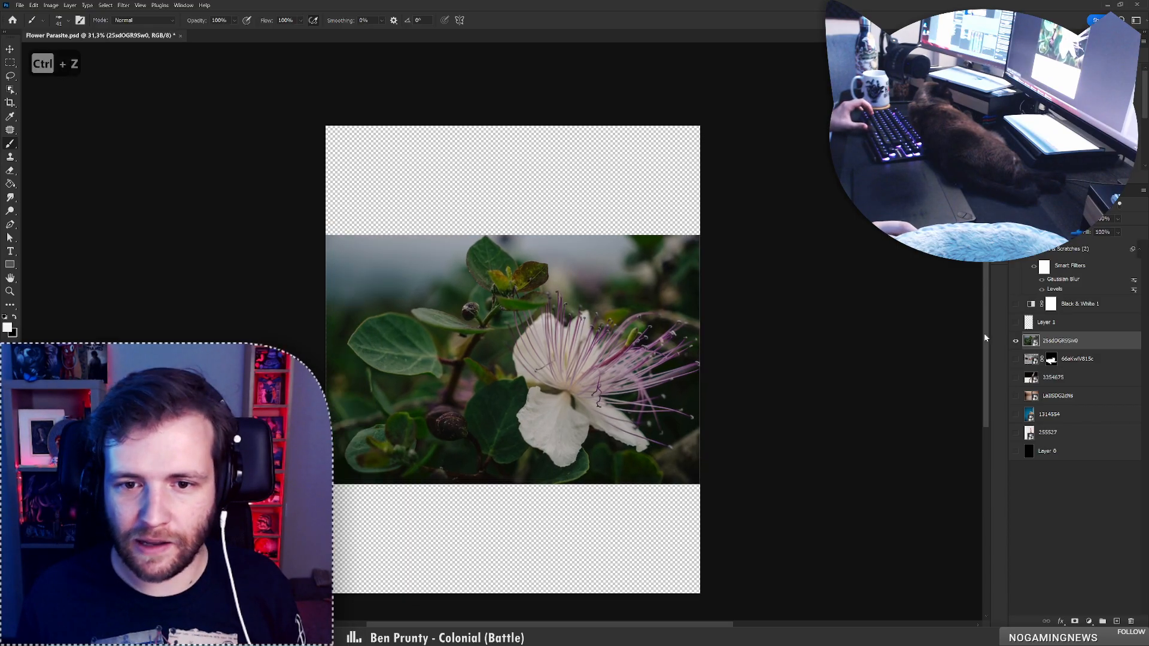
Undo the isolated view and the shift of the caper flower, then hide the caper flower layer
left_click(1013, 343)
key("ctrl+z")
key("ctrl+z")
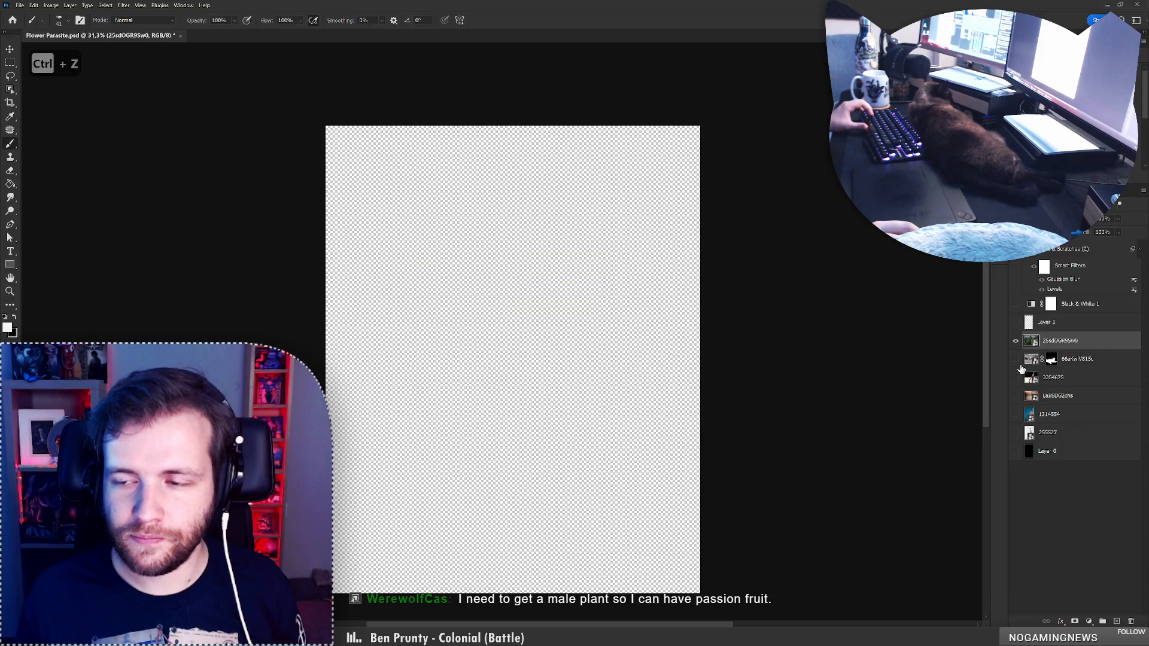
left_click(1016, 340)
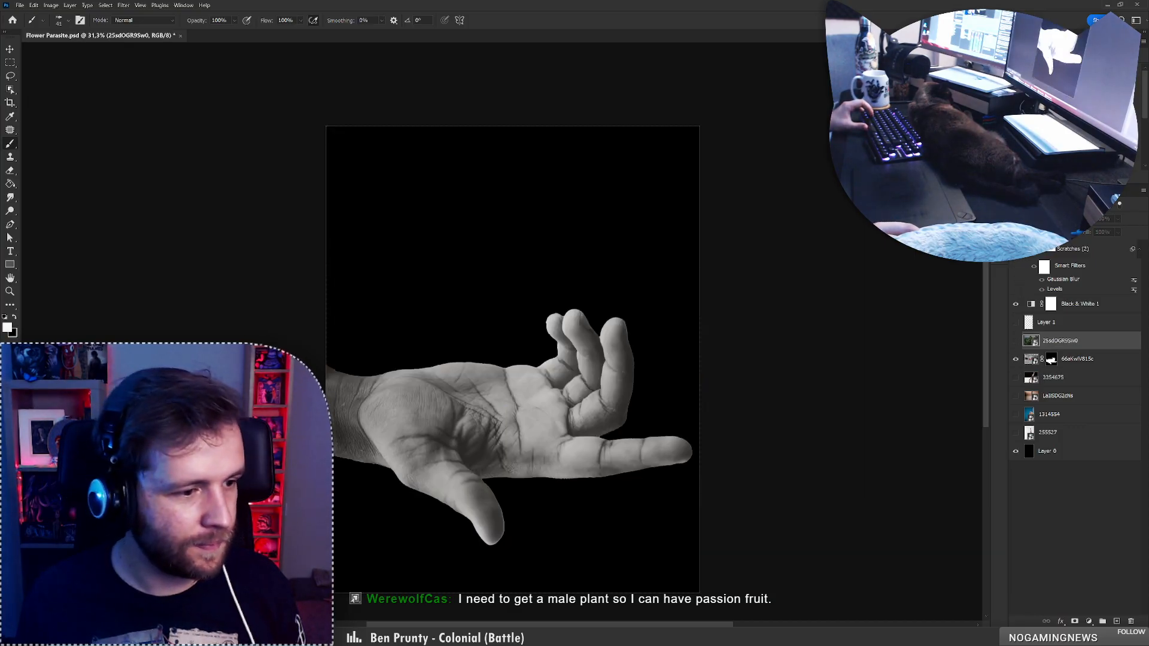
Browse the caper flower stock results and place the pale bloom with long reddish tendrils and a curved stem
left_click(999, 50)
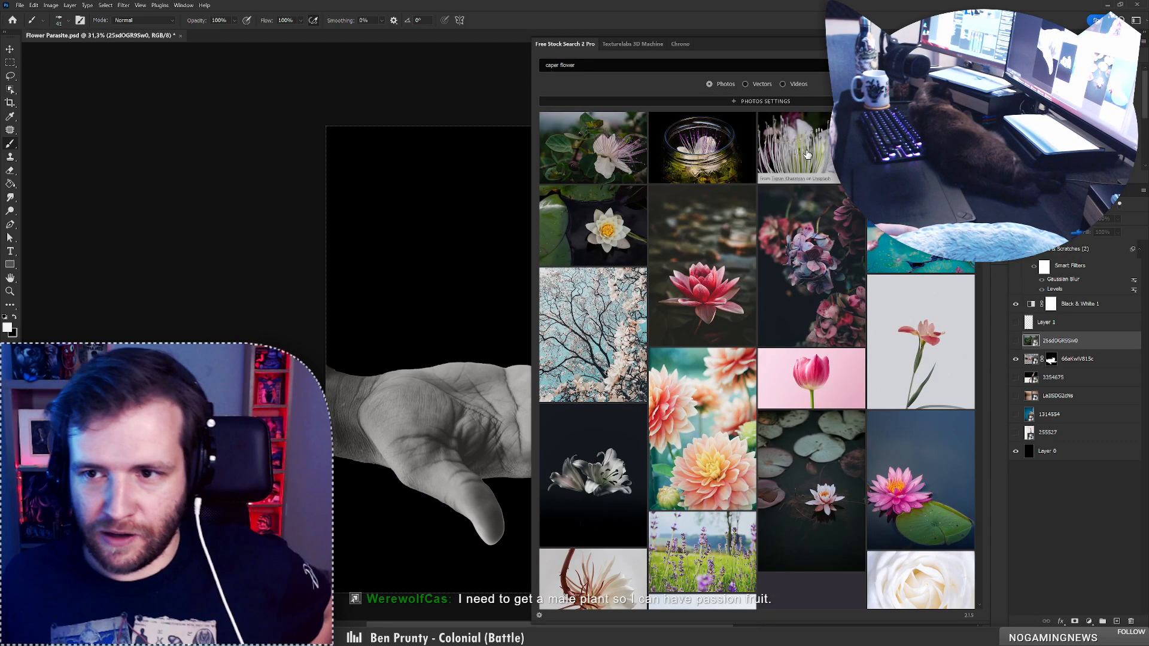
scroll(807, 154, "down", 2)
scroll(615, 378, "down", 3)
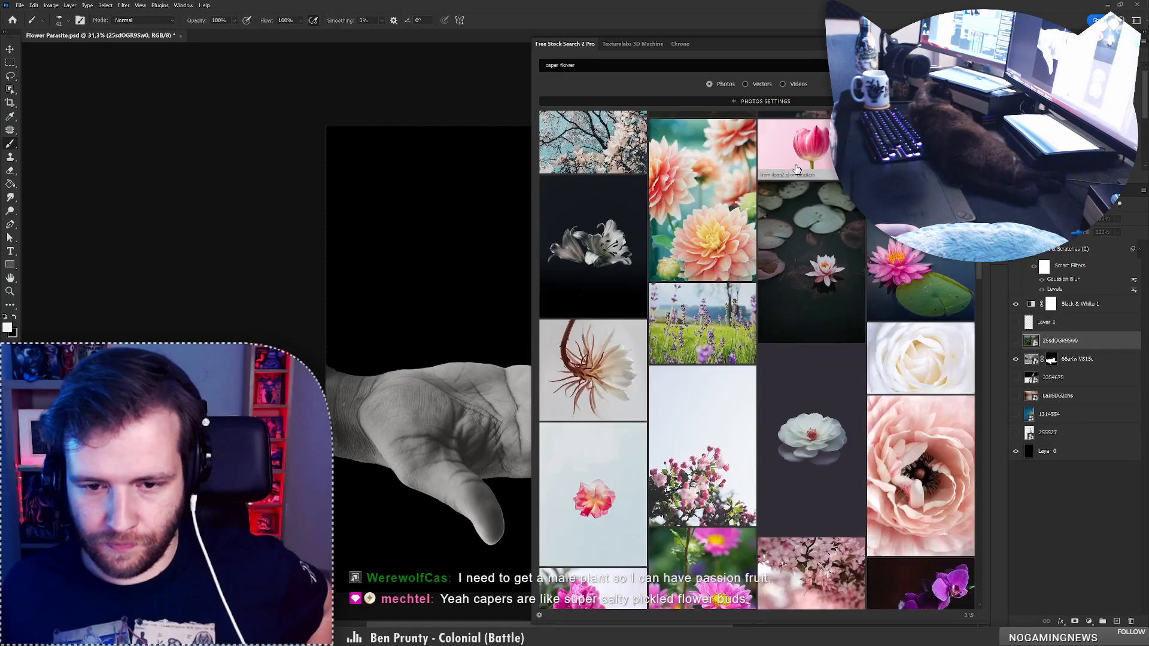
left_click(608, 370)
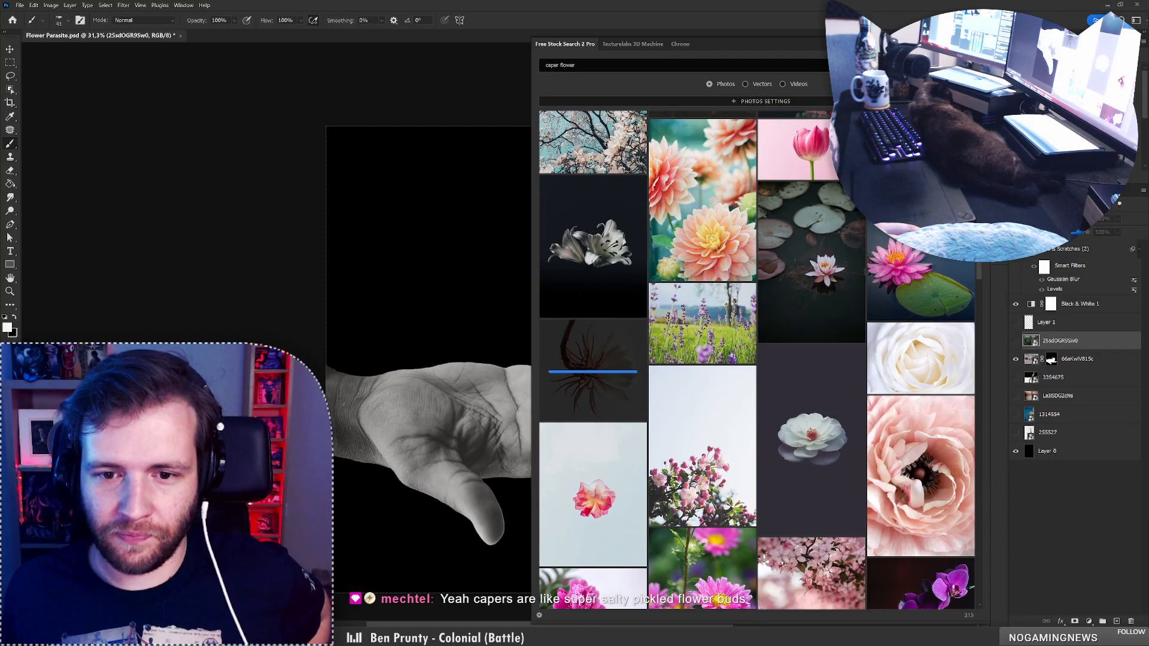
left_click(979, 44)
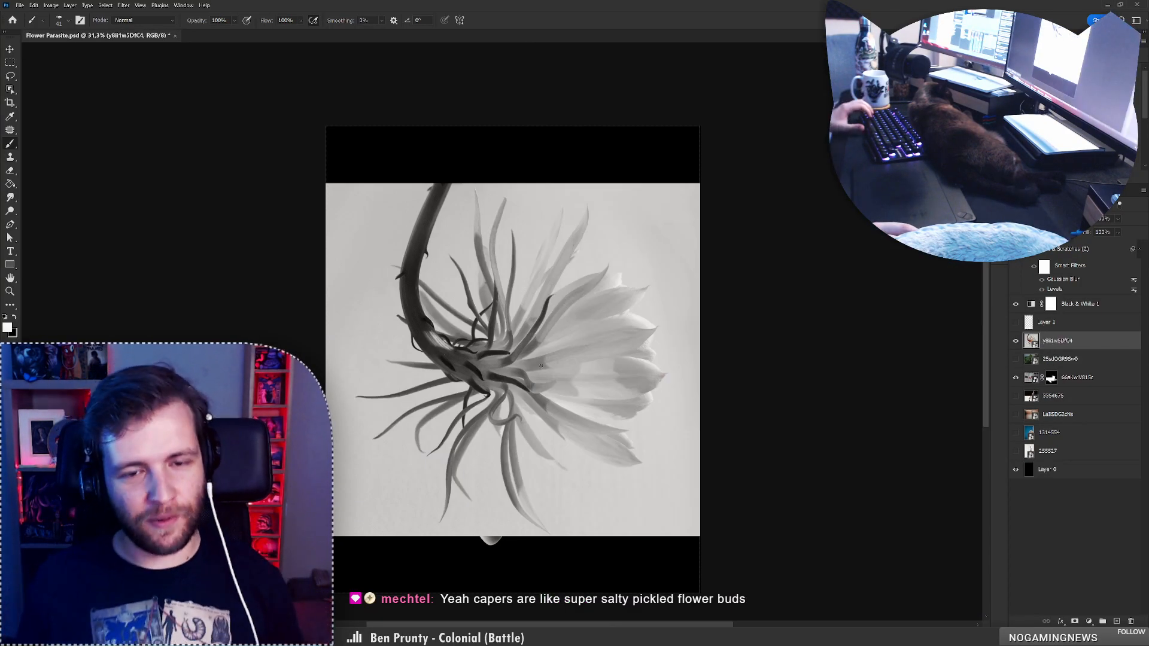
Rotate the placed flower photo a quarter turn so the bloom points upward, scale it down and position it above the hand
left_click_drag(565, 398, 584, 352)
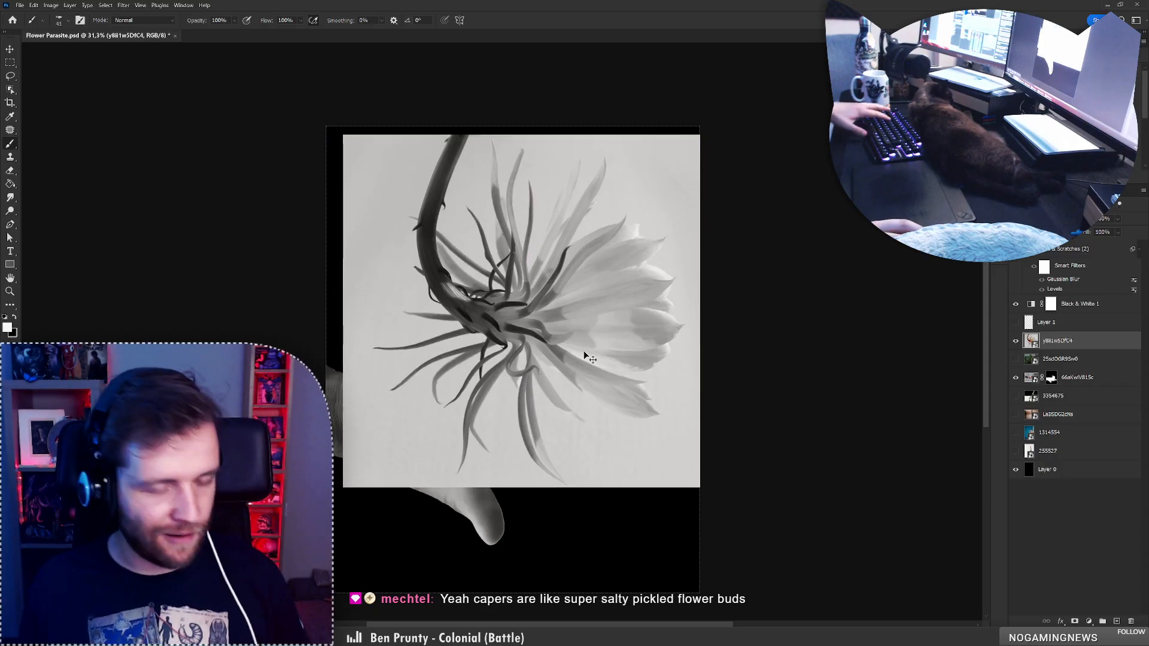
key("ctrl+r")
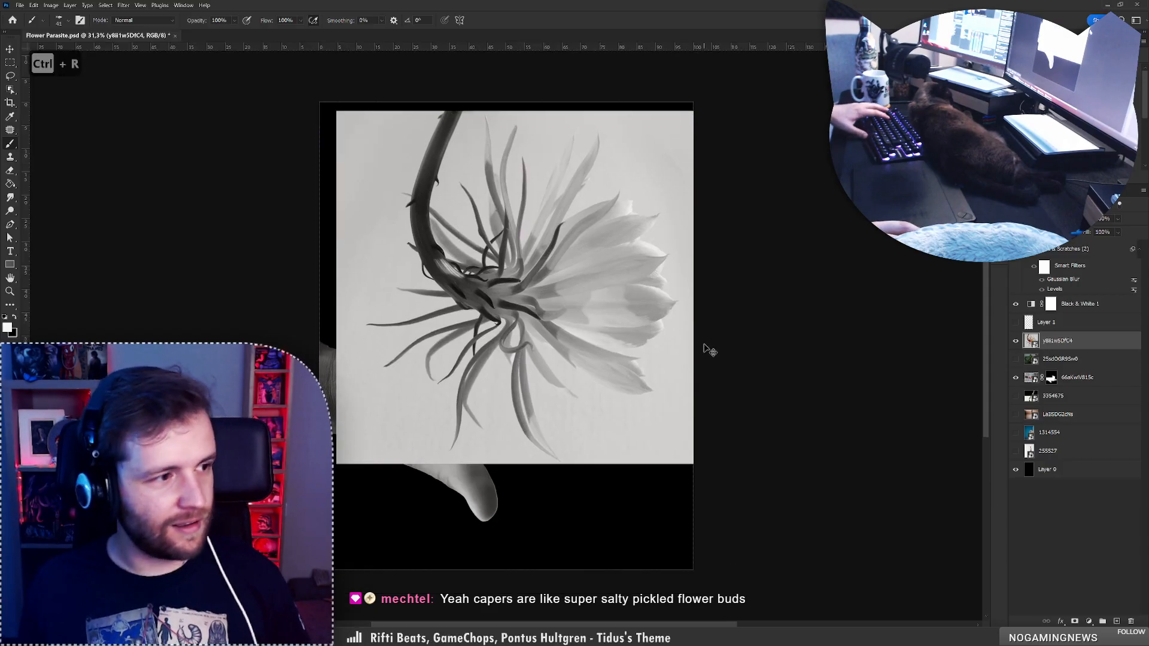
key("ctrl+r")
key("ctrl+t")
left_click_drag(723, 360, 627, 117)
mouse_move(692, 281)
left_mouse_down()
mouse_move(603, 280)
mouse_move(554, 260)
mouse_move(543, 219)
left_mouse_up()
key("Return")
key("b")
Select the flower with its stem and tendrils in the rotated photo
scroll(512, 157, "up", 3)
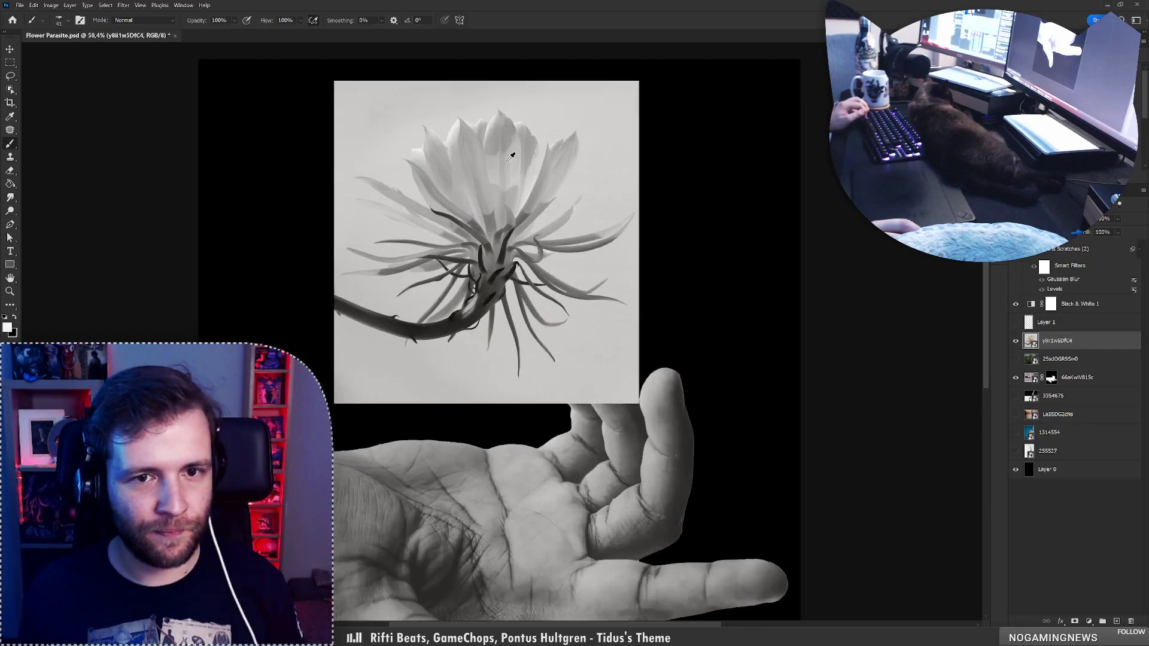
scroll(512, 156, "up", 1)
scroll(512, 156, "down", 3)
scroll(511, 156, "up", 2)
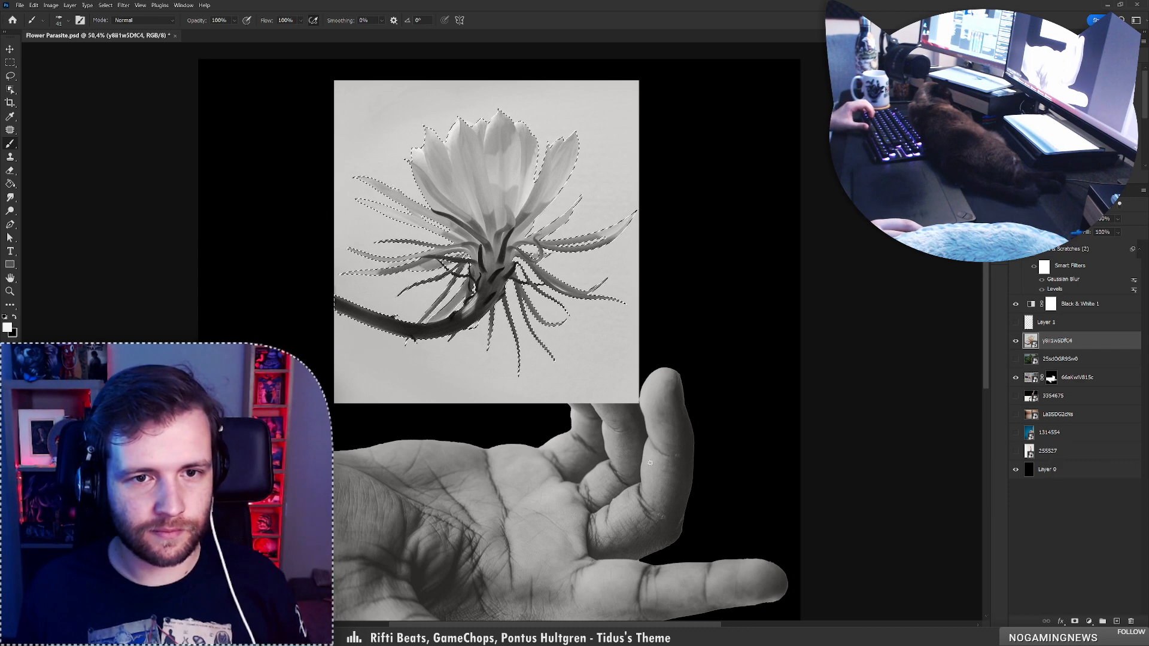
scroll(579, 206, "up", 3)
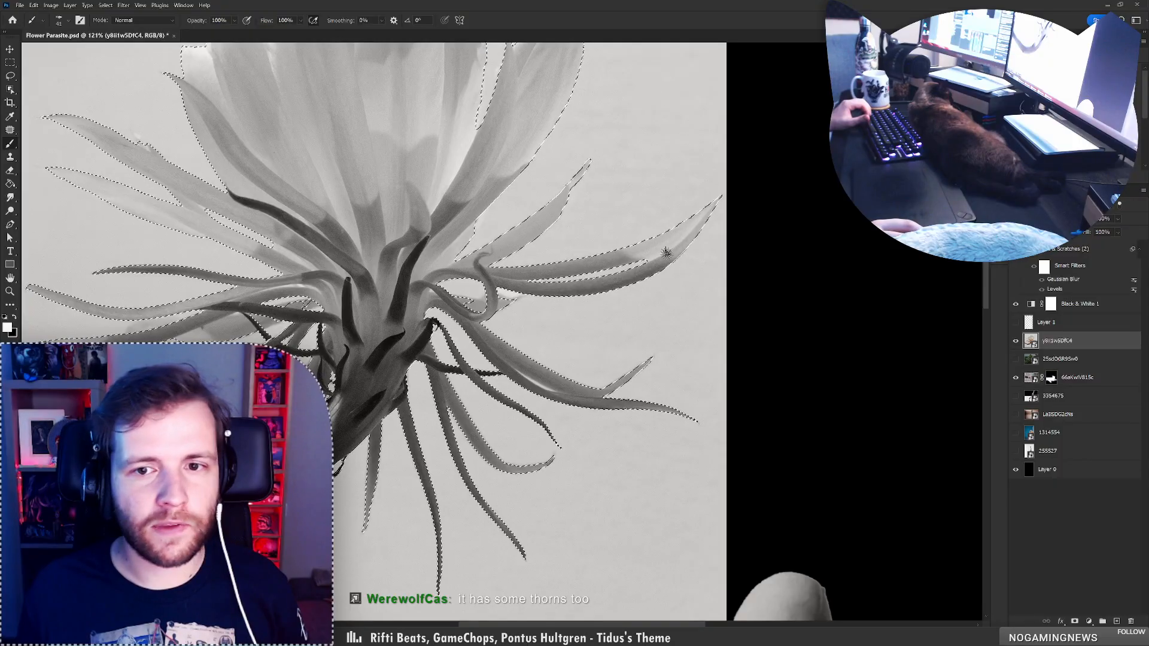
Examine how well the selection follows the tendrils by hiding and showing the selection outline
left_click(1016, 341)
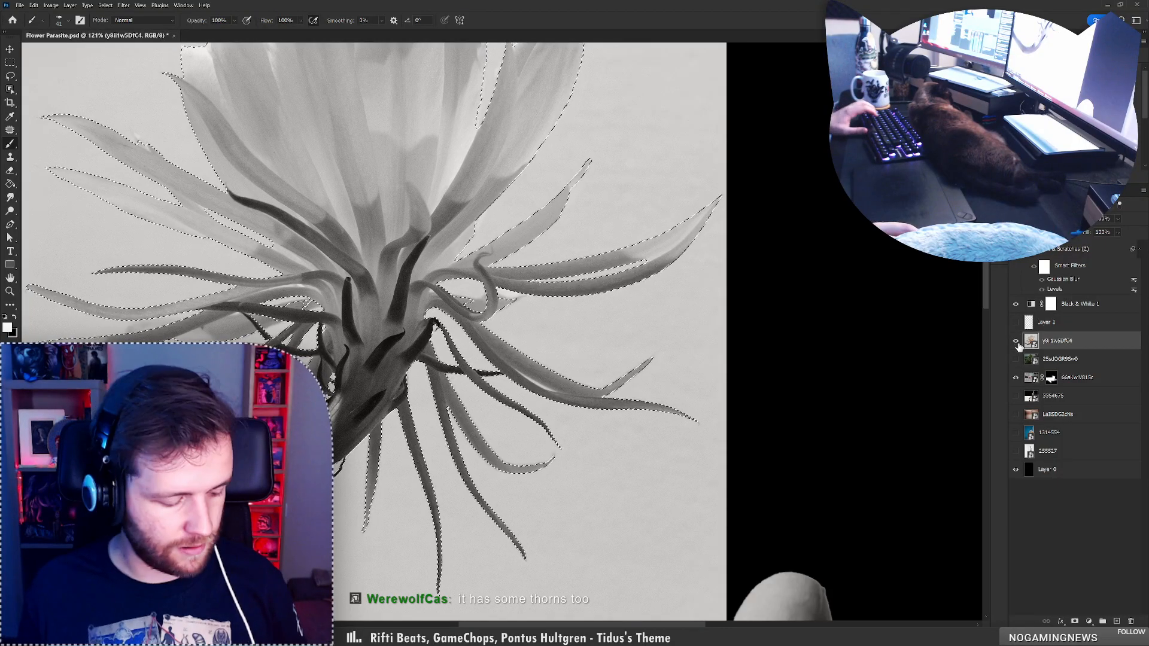
key("ctrl+h")
scroll(664, 234, "up", 3)
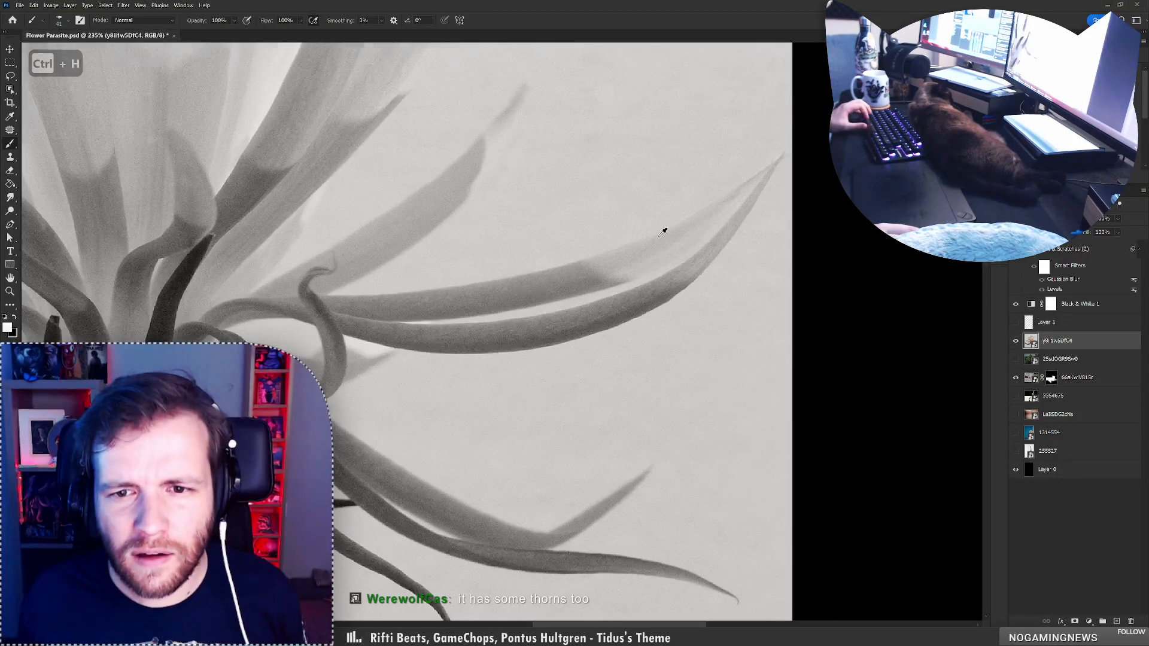
scroll(664, 232, "down", 3)
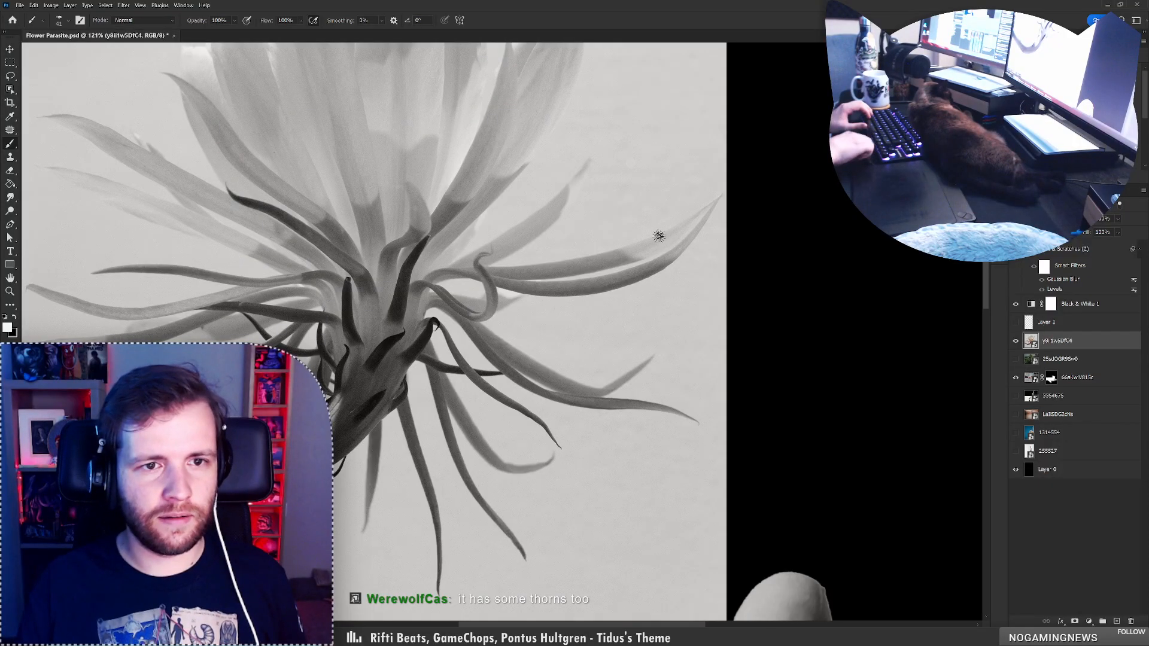
key("ctrl+z")
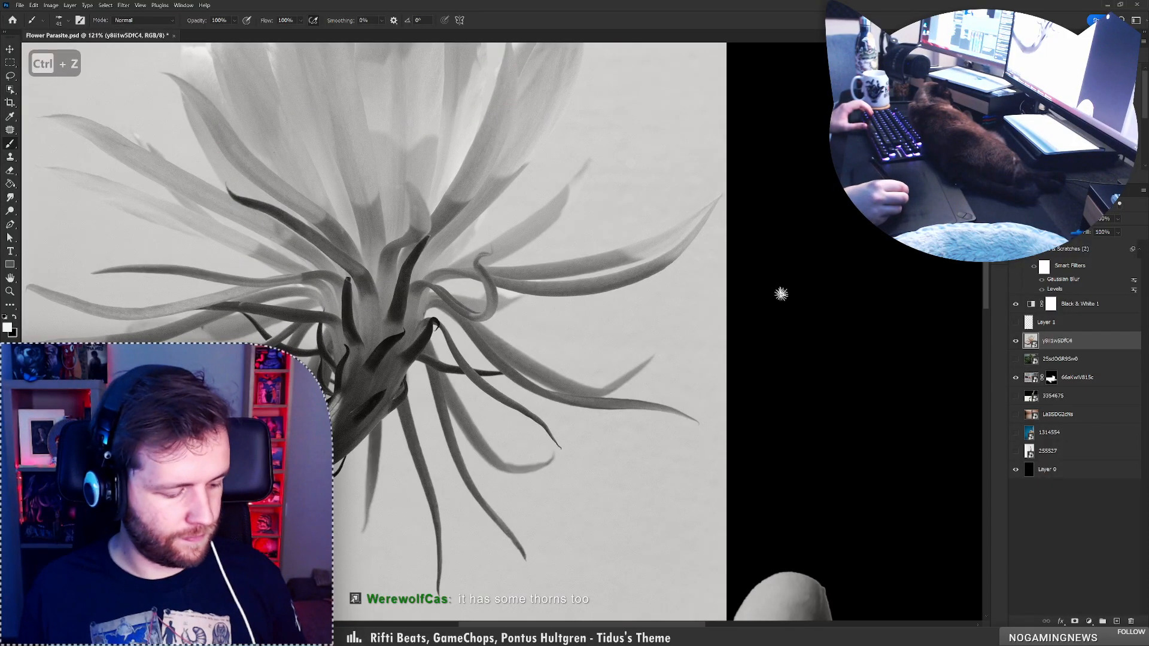
key("ctrl+shift+z")
key("ctrl+h")
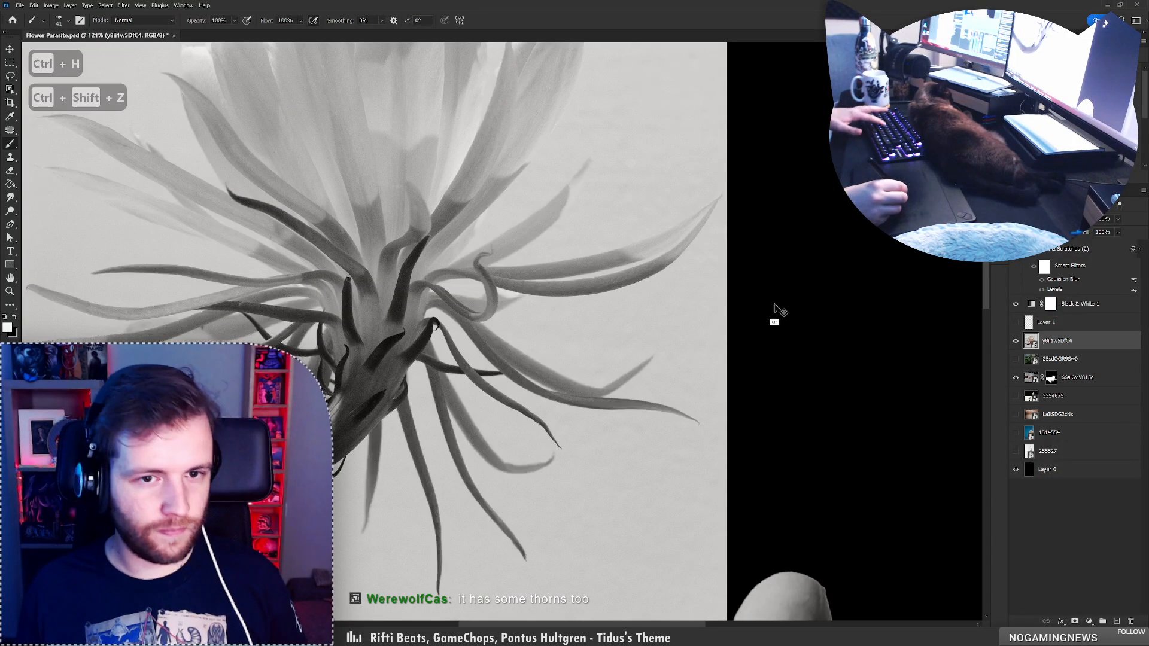
key("ctrl+h")
Subtract the narrow background gap between the two long tendrils on the flower's right from the selection with the Lasso
key("l")
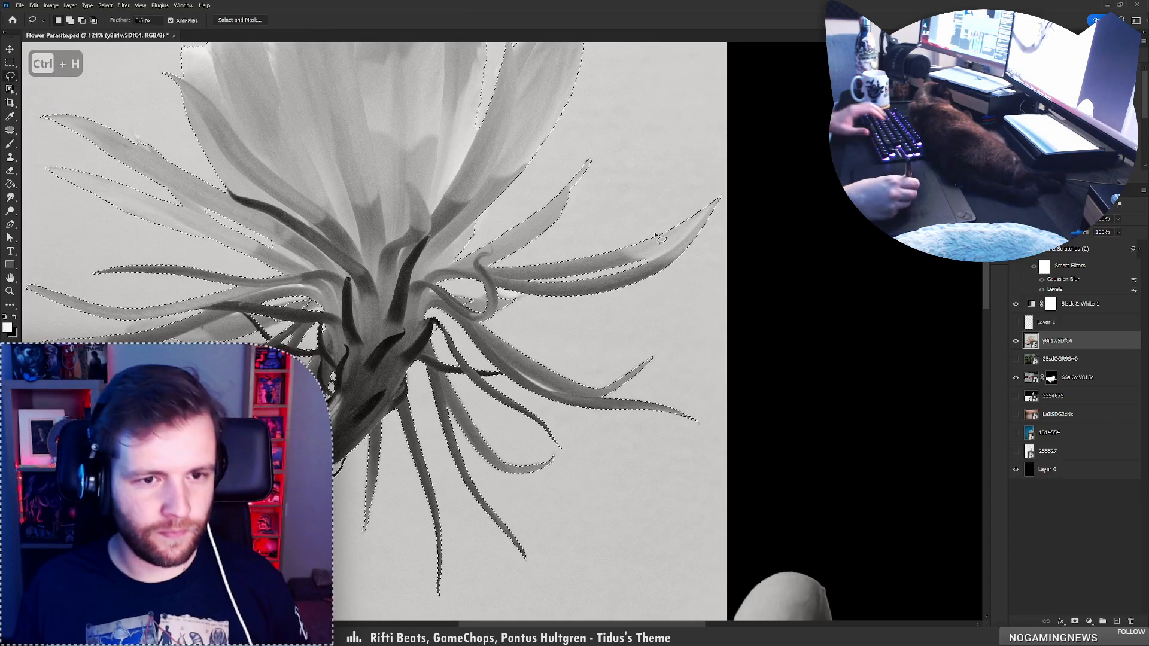
left_click_drag(217, 195, 318, 218)
key("z")
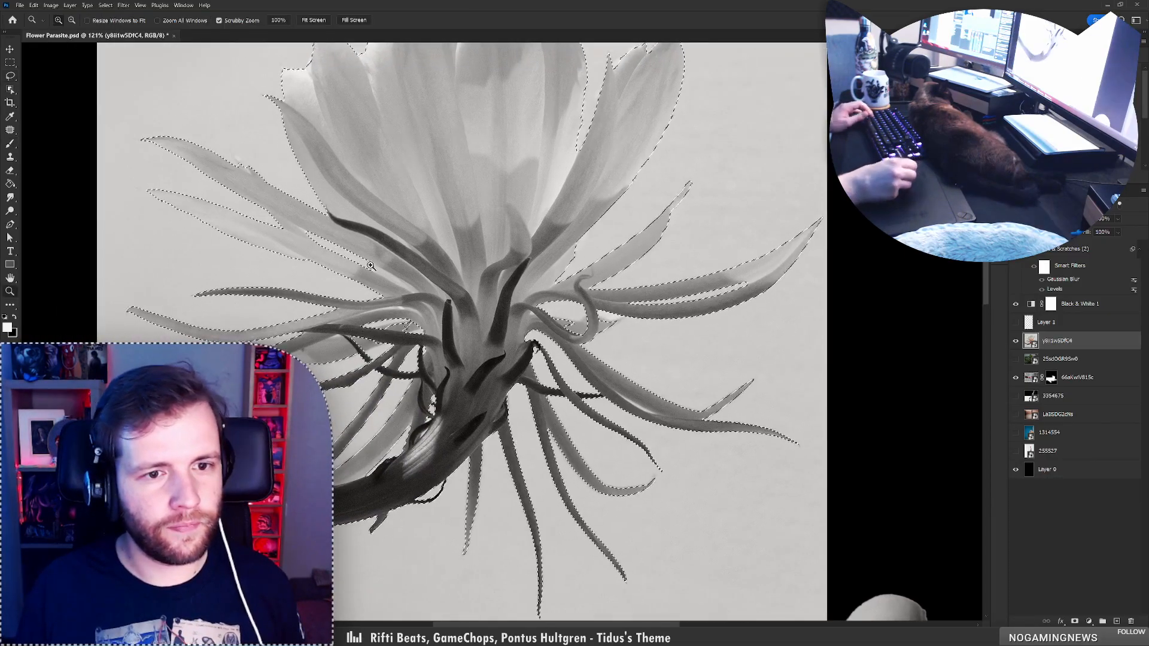
mouse_move(371, 266)
left_mouse_down()
mouse_move(511, 260)
mouse_move(365, 254)
left_mouse_up()
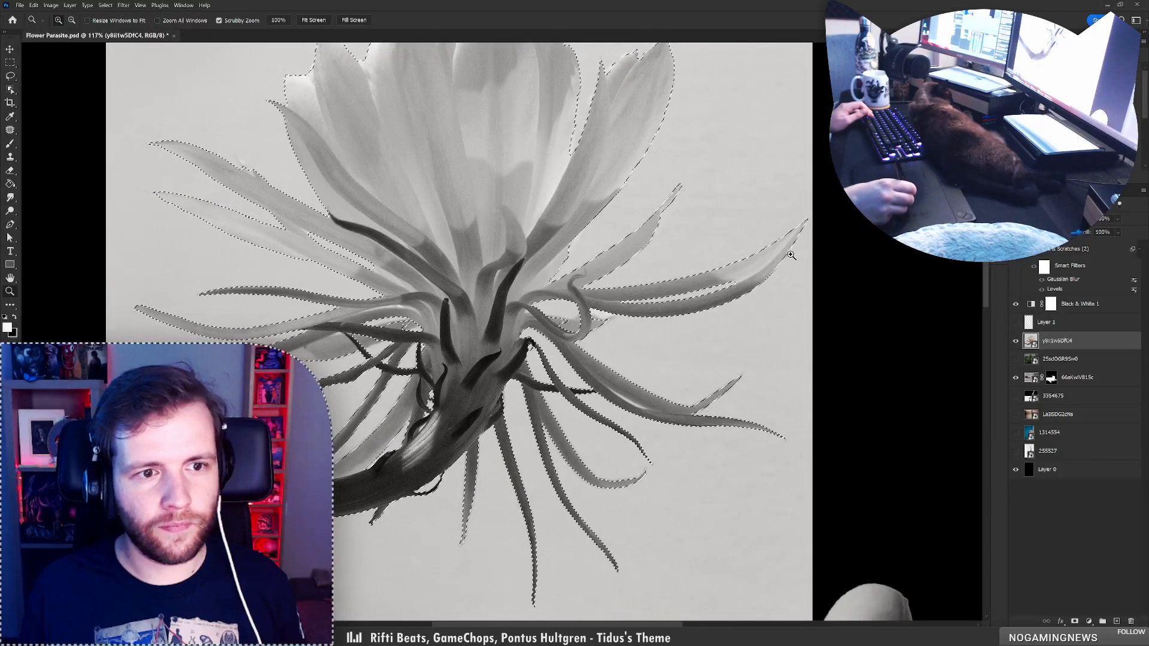
left_click_drag(791, 254, 818, 244)
key("l")
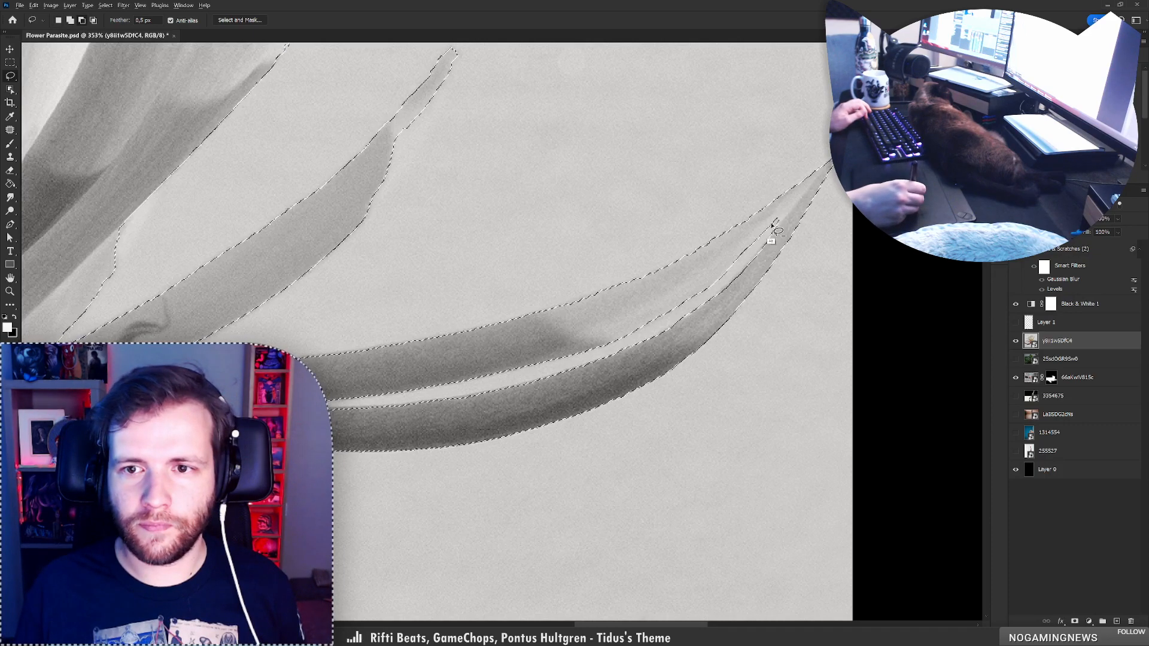
key("z")
mouse_move(768, 238)
left_mouse_down()
mouse_move(686, 253)
mouse_move(761, 206)
mouse_move(715, 217)
left_mouse_up()
key("l")
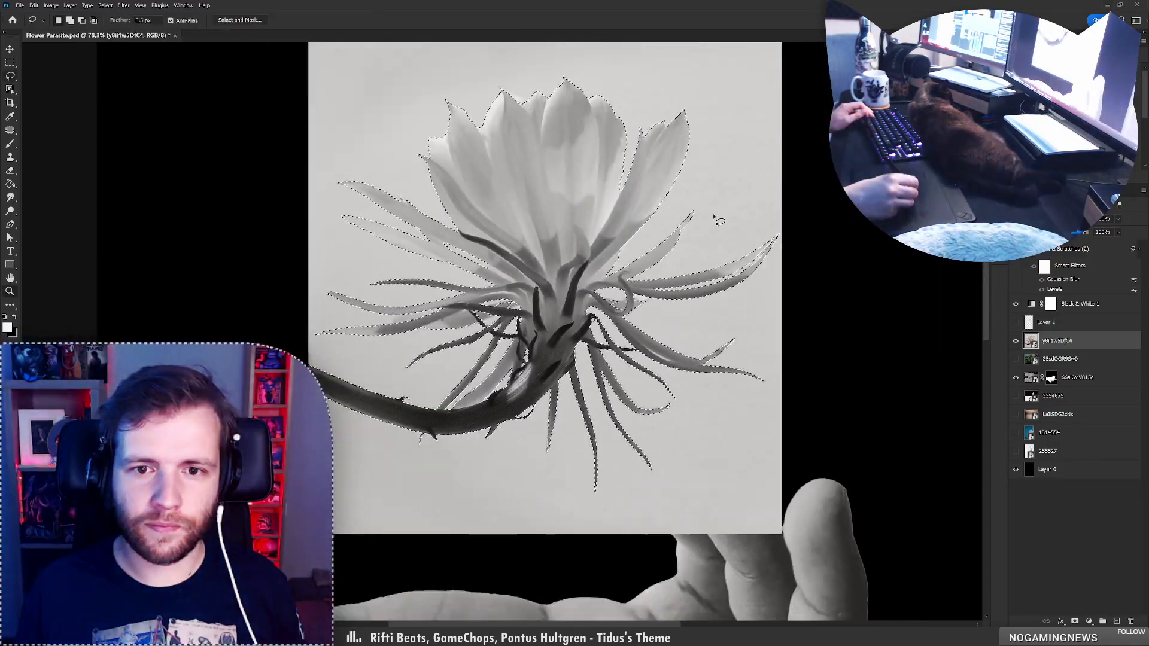
Hide the Black & White adjustment layer and subtract leftover background between the tendrils around the flower's base from the selection
left_click(1015, 304)
key("z")
mouse_move(562, 294)
left_mouse_down()
mouse_move(717, 302)
mouse_move(721, 316)
left_mouse_up()
key("l")
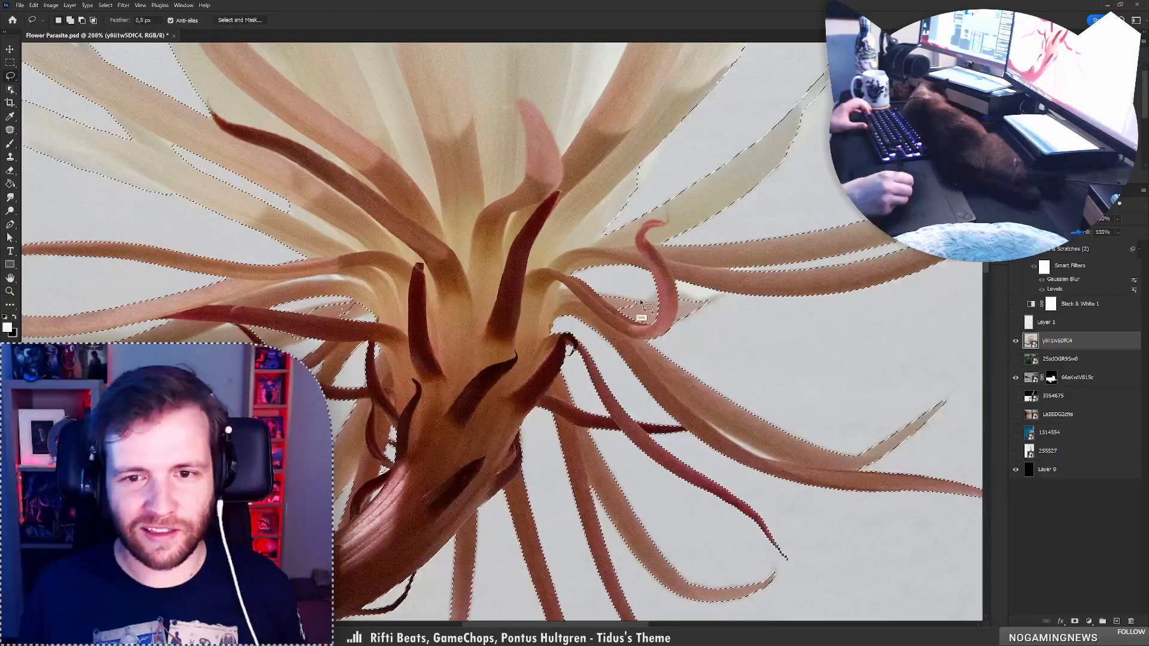
mouse_move(620, 297)
left_mouse_down()
mouse_move(702, 303)
mouse_move(664, 328)
mouse_move(627, 316)
left_mouse_up()
key("ctrl+z")
key("z")
left_click_drag(529, 309, 611, 310)
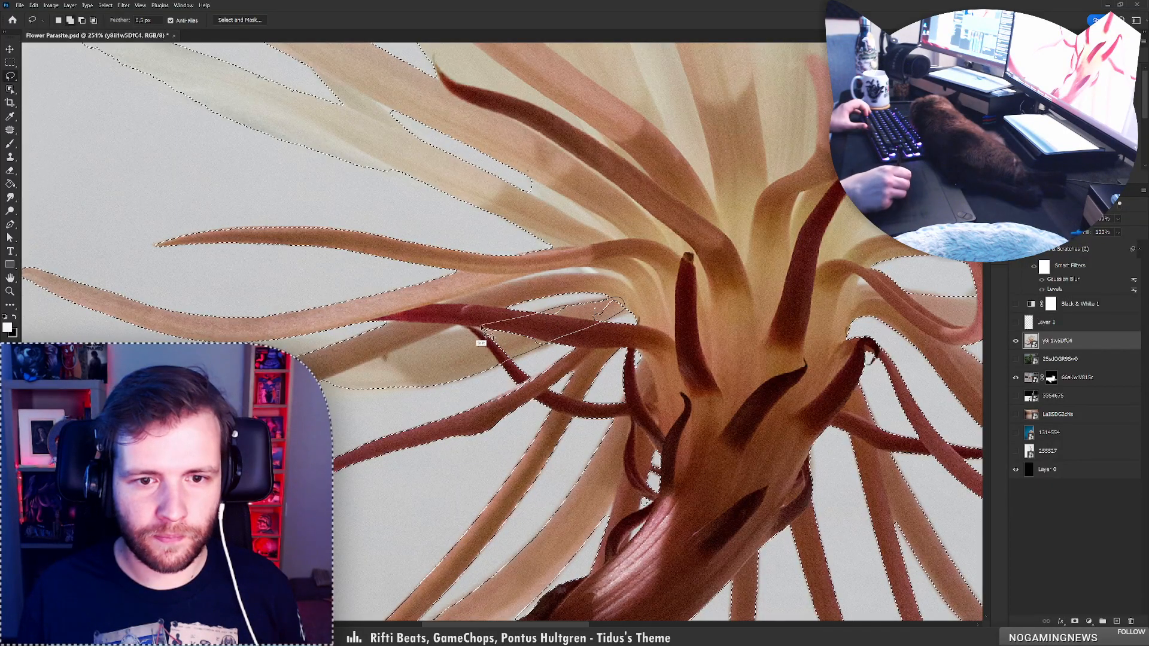
left_click_drag(482, 327, 455, 353)
key("z")
left_click_drag(540, 353, 446, 355)
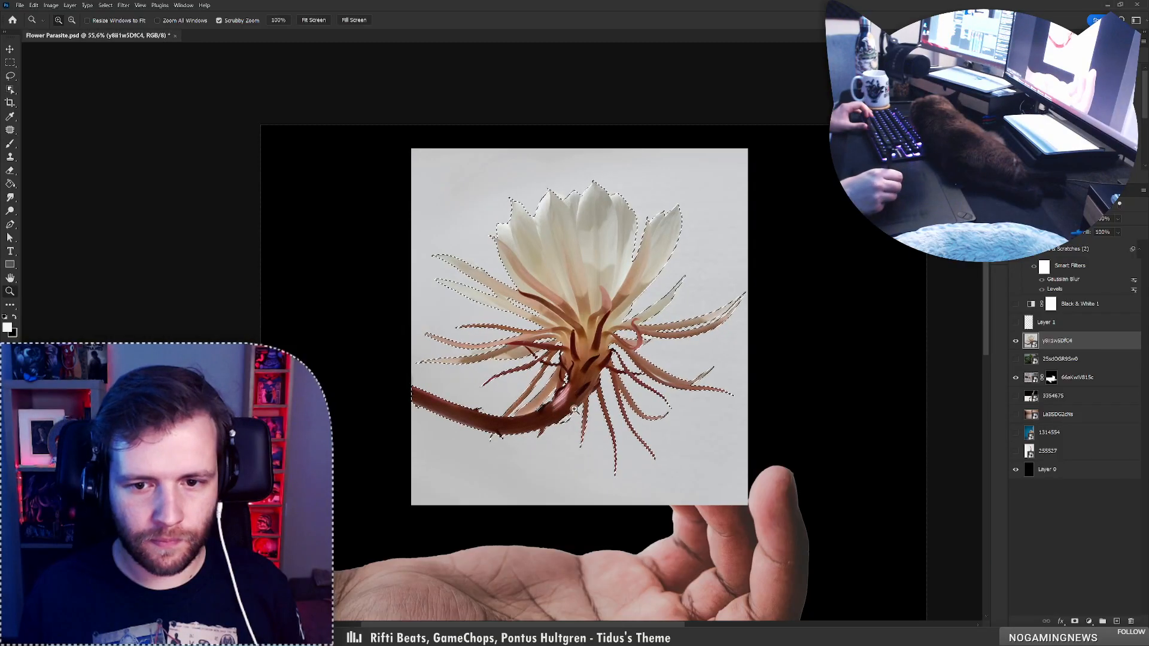
Add the missing edge of the back petal at the top of the bloom to the selection with the Lasso
left_click_drag(607, 406, 638, 406)
left_click_drag(388, 312, 359, 300)
left_click_drag(448, 102, 468, 100)
mouse_move(509, 212)
left_mouse_down()
mouse_move(474, 216)
mouse_move(572, 169)
left_mouse_up()
key("l")
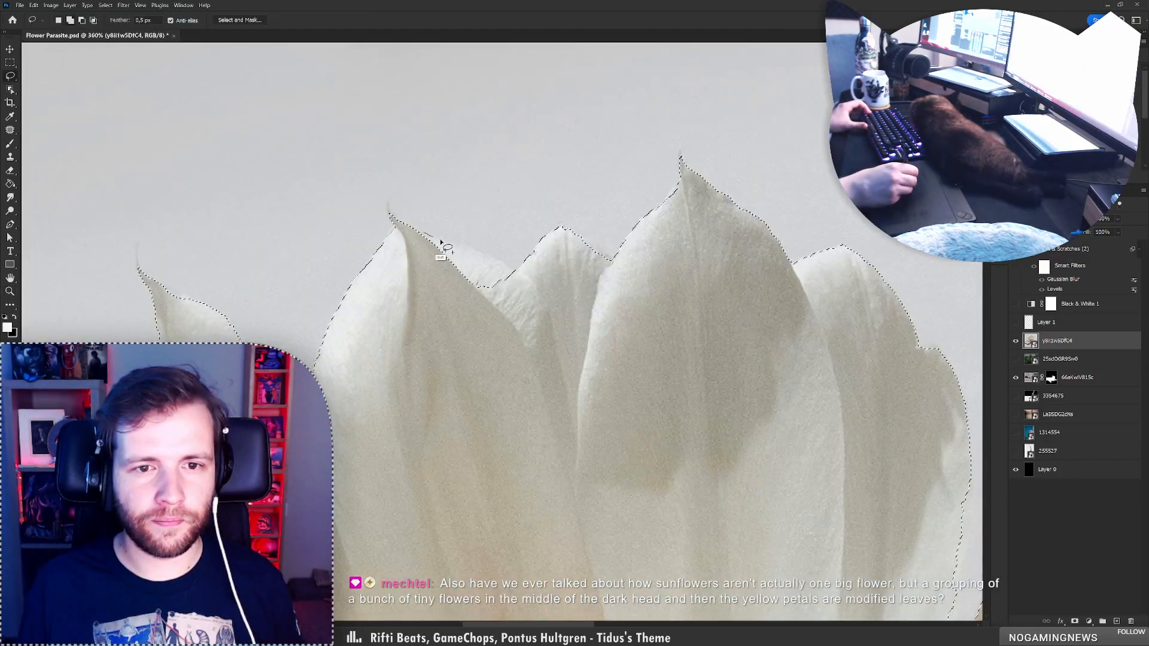
left_click_drag(390, 263, 391, 263)
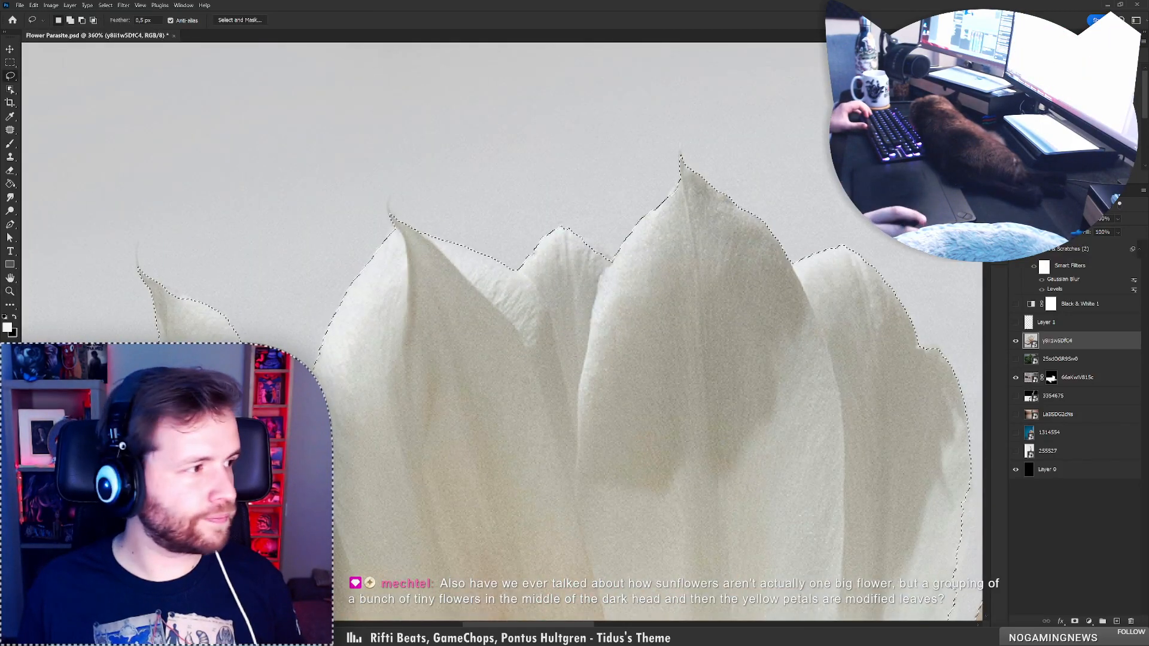
Restore the selection after a deselect, mask the flower photo with it, and compare the petal edges with the mask off and on
key("ctrl+d")
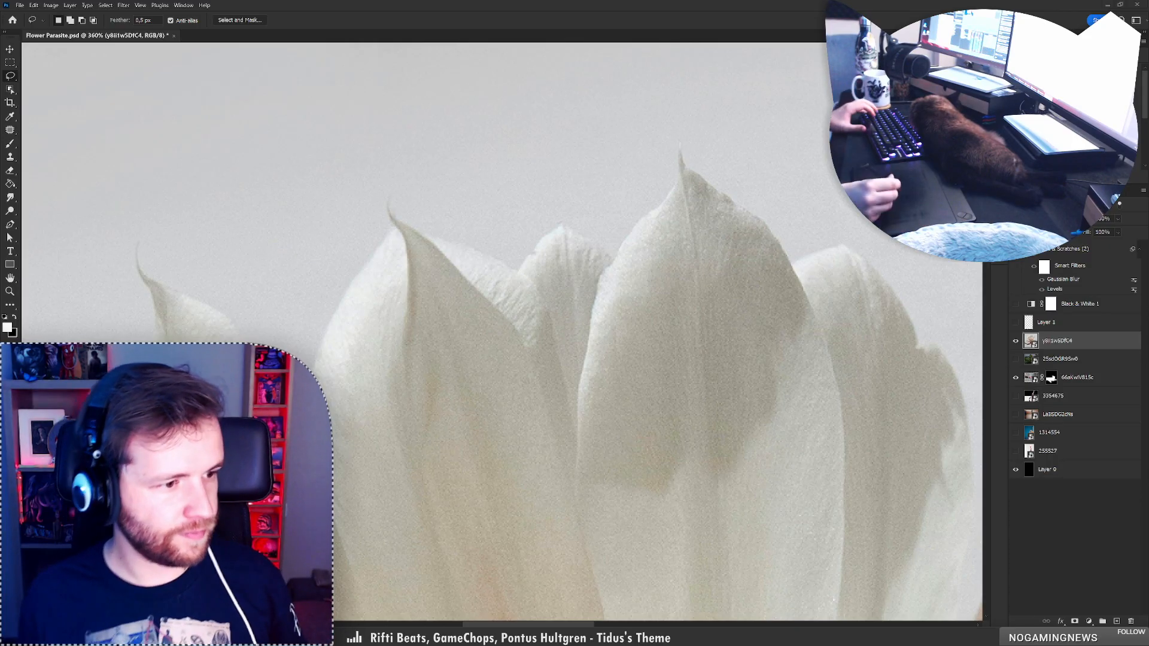
key("ctrl+z")
left_click(1074, 621)
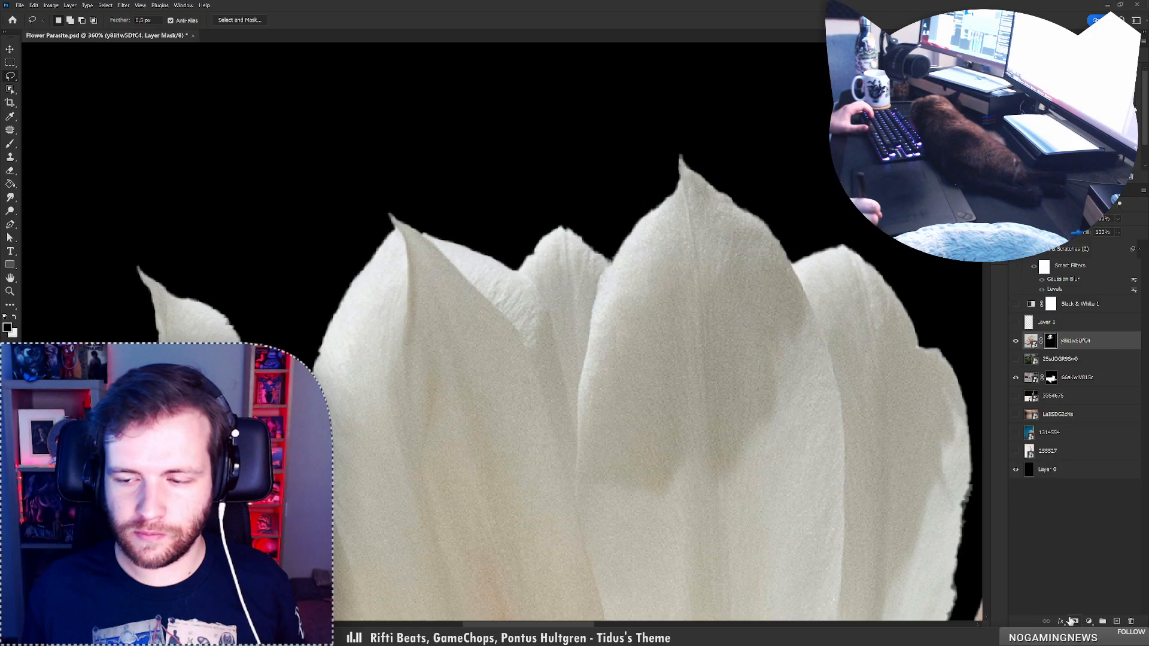
key("z")
left_click_drag(807, 421, 721, 424)
left_click_drag(870, 433, 948, 426)
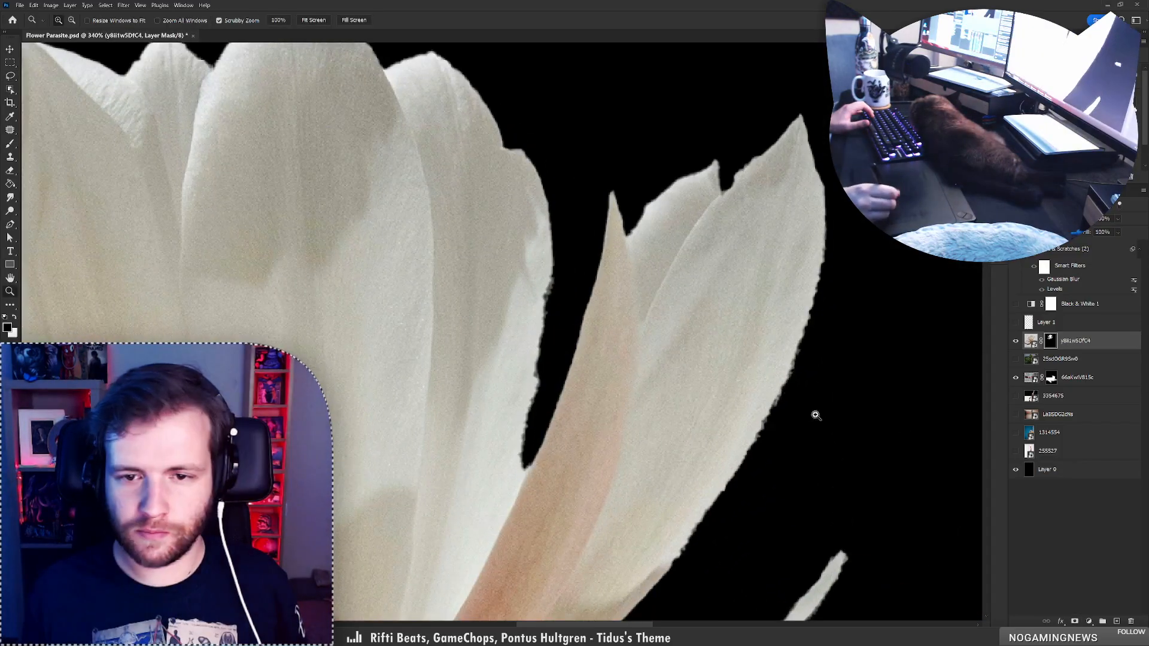
key("l")
left_click(1050, 341, "shift")
left_click(1050, 341, "shift")
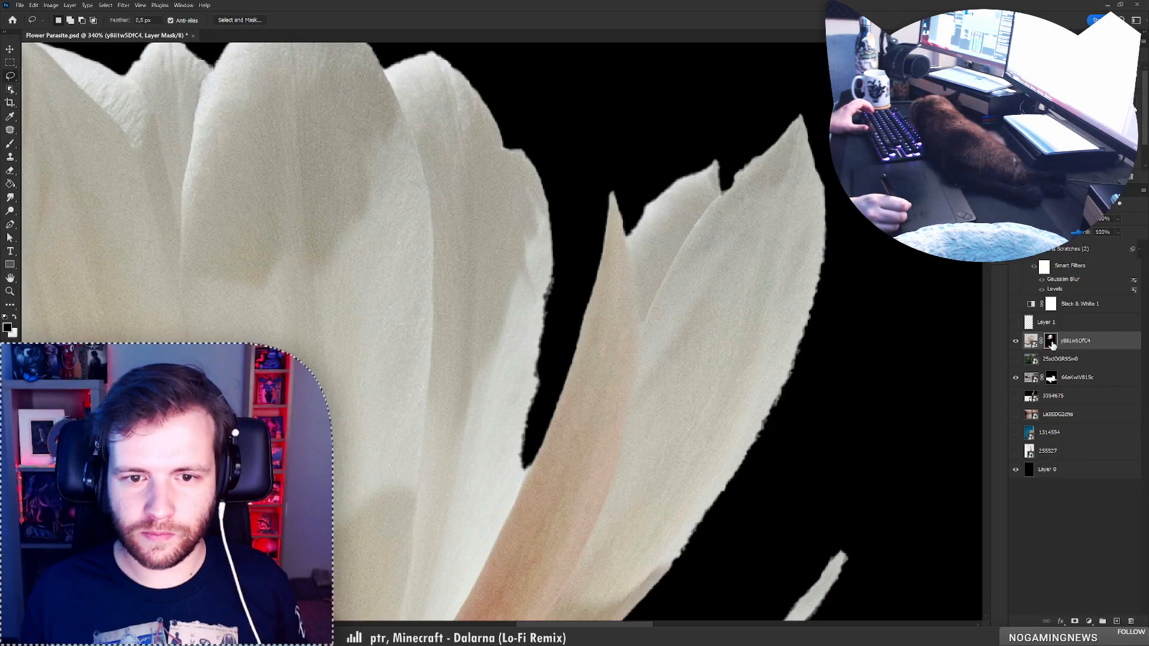
Smooth the rough edge of the inner right petal by painting white on the flower's mask with a 41 px Hard Round brush
key("b")
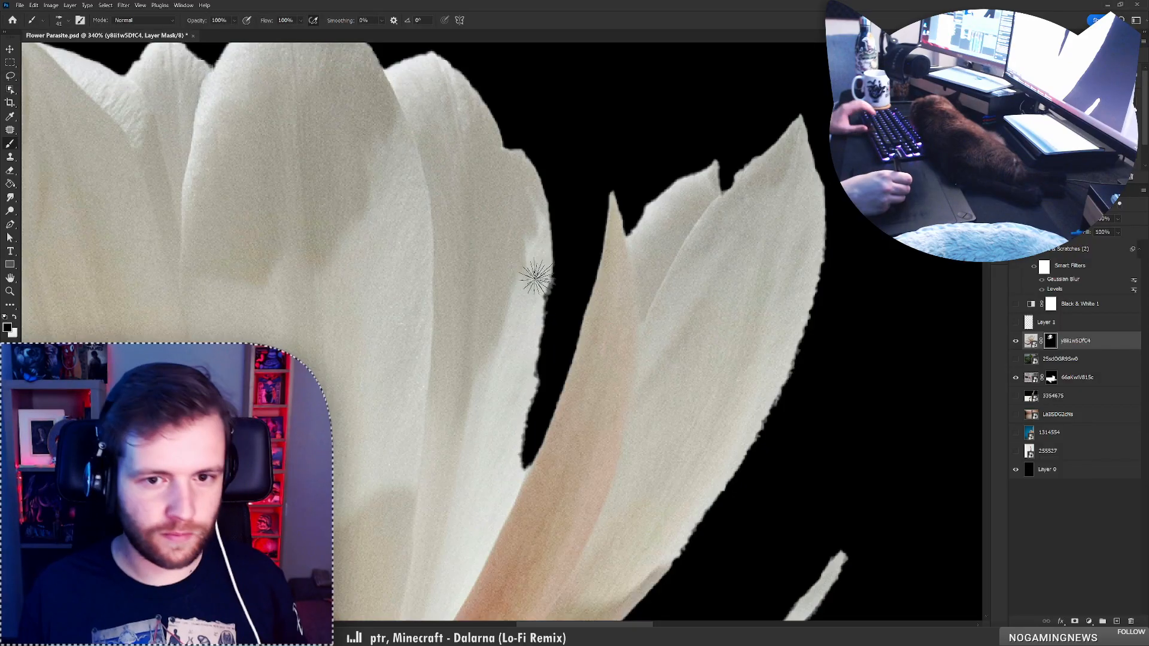
right_click(542, 280)
left_click(599, 382)
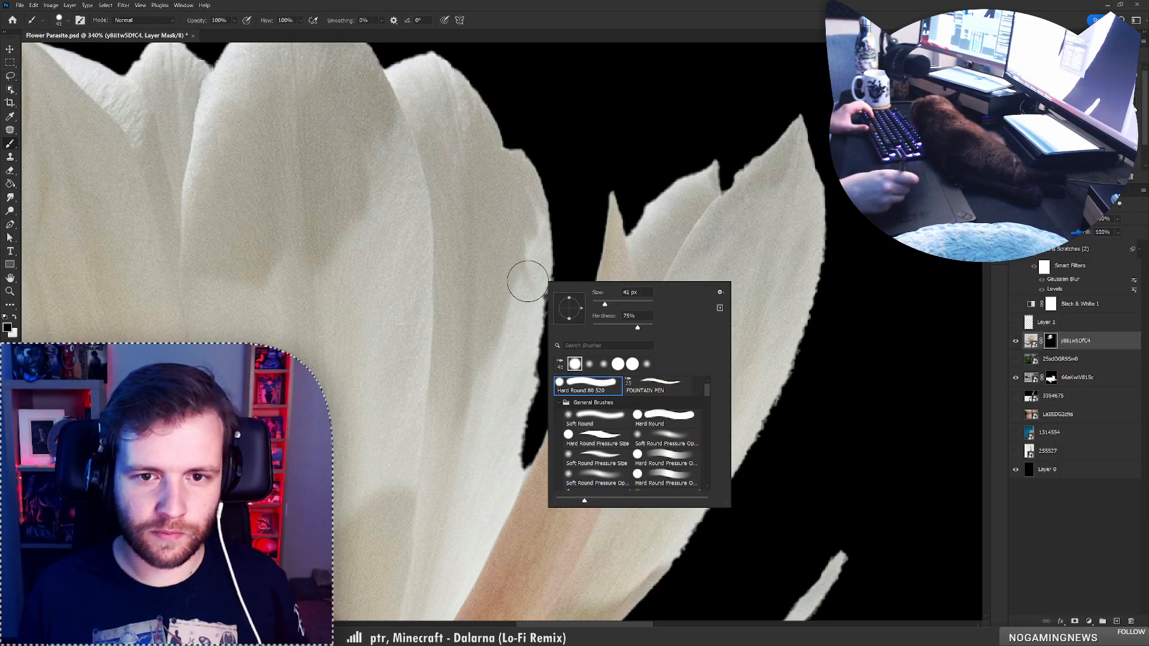
left_click_drag(525, 277, 513, 423)
key("ctrl+z")
key("x")
left_click_drag(531, 286, 508, 481)
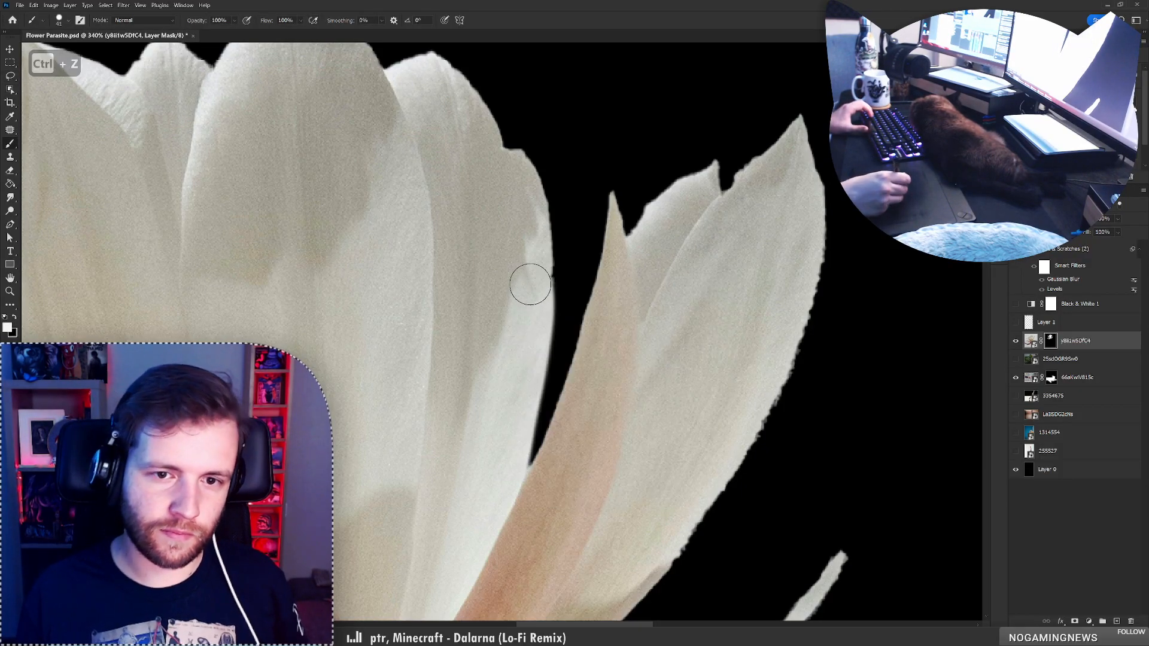
key("ctrl+z")
left_click_drag(531, 277, 513, 453)
key("z")
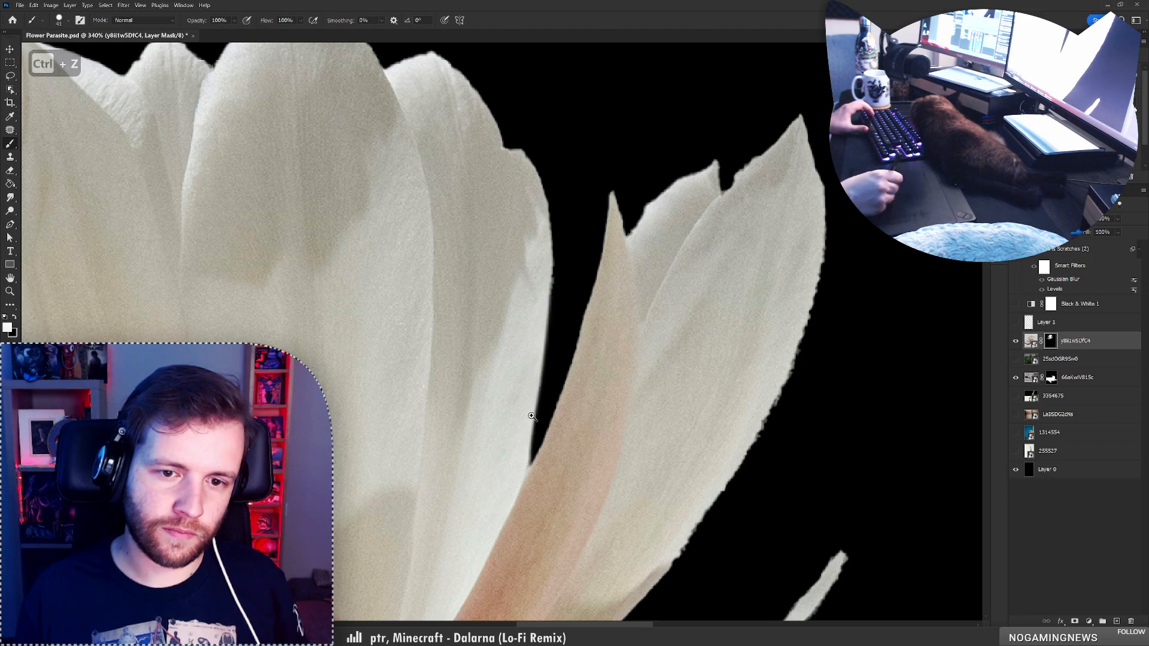
left_click_drag(532, 355, 464, 359)
mouse_move(523, 413)
left_mouse_down()
mouse_move(584, 380)
mouse_move(541, 424)
mouse_move(565, 418)
mouse_move(516, 425)
left_mouse_up()
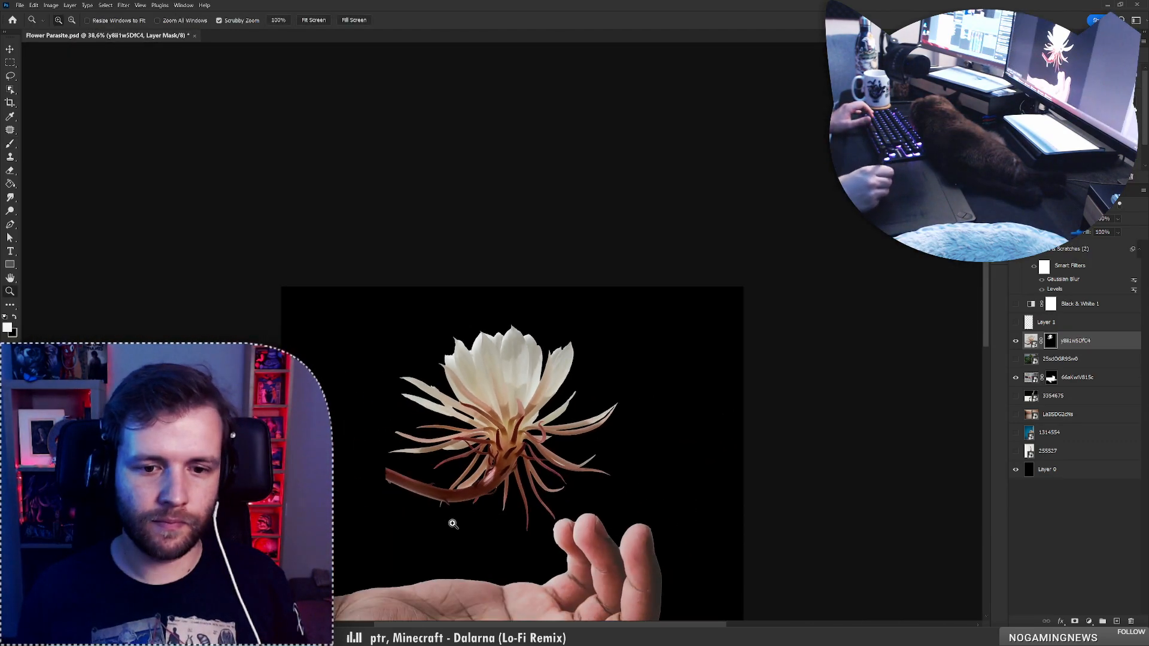
Paint black on the flower's mask to hide the long outer stem, tapering its cut end with a 93 px brush
left_click_drag(449, 520, 531, 493)
key("b")
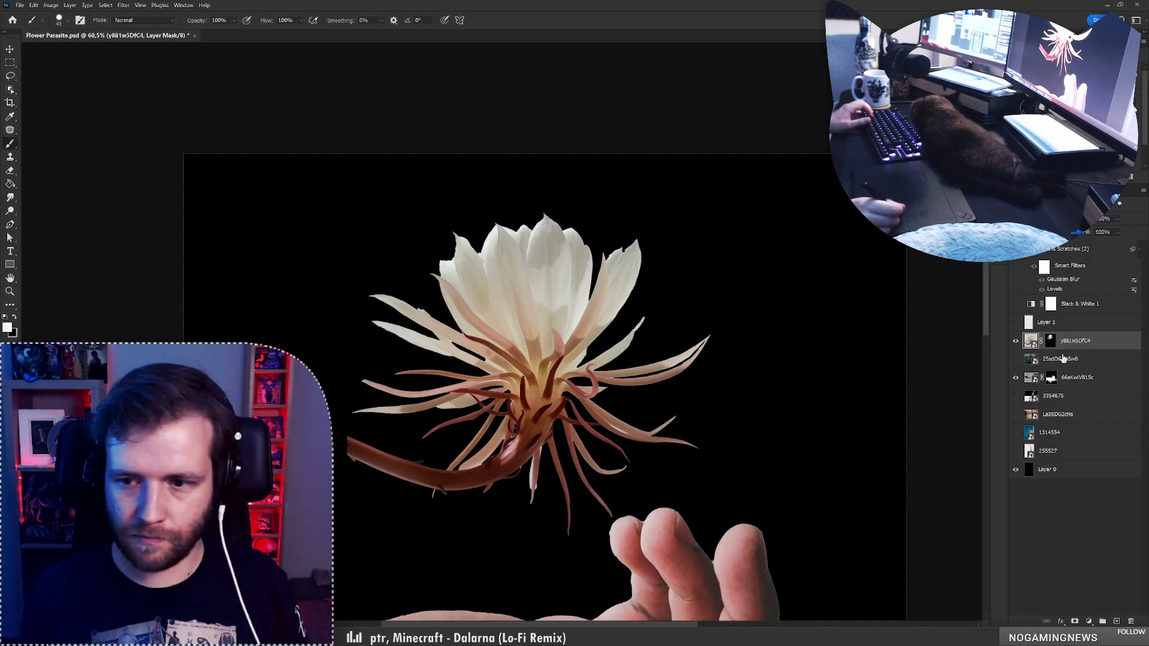
scroll(993, 354, "down", 3)
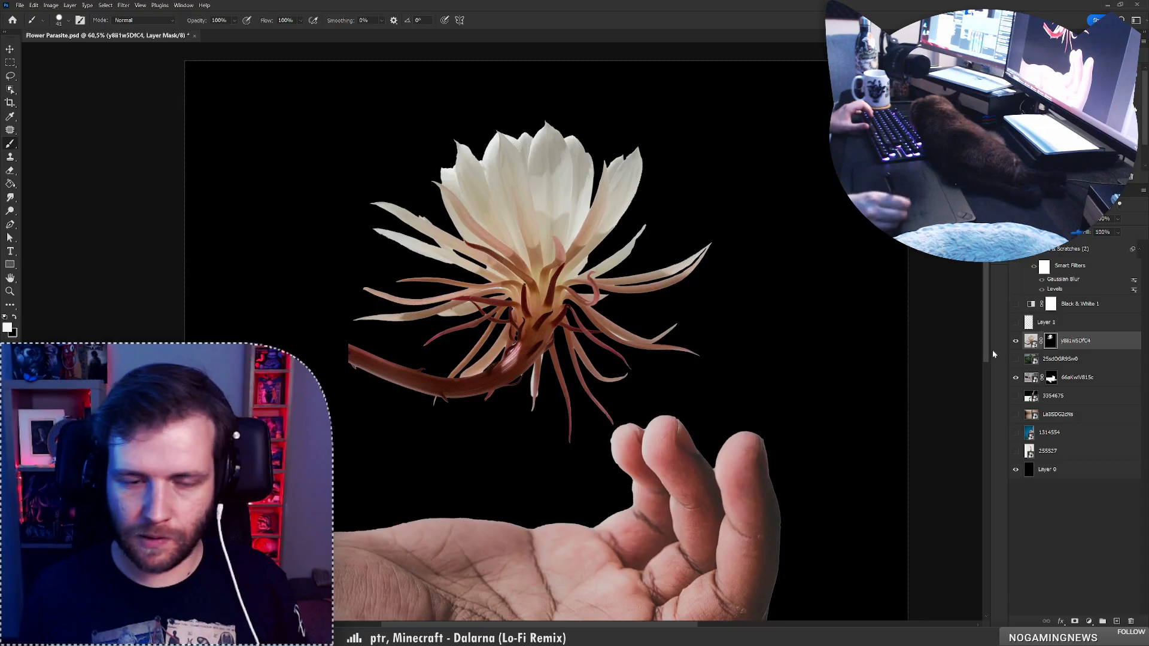
key("x")
key("ctrl+z")
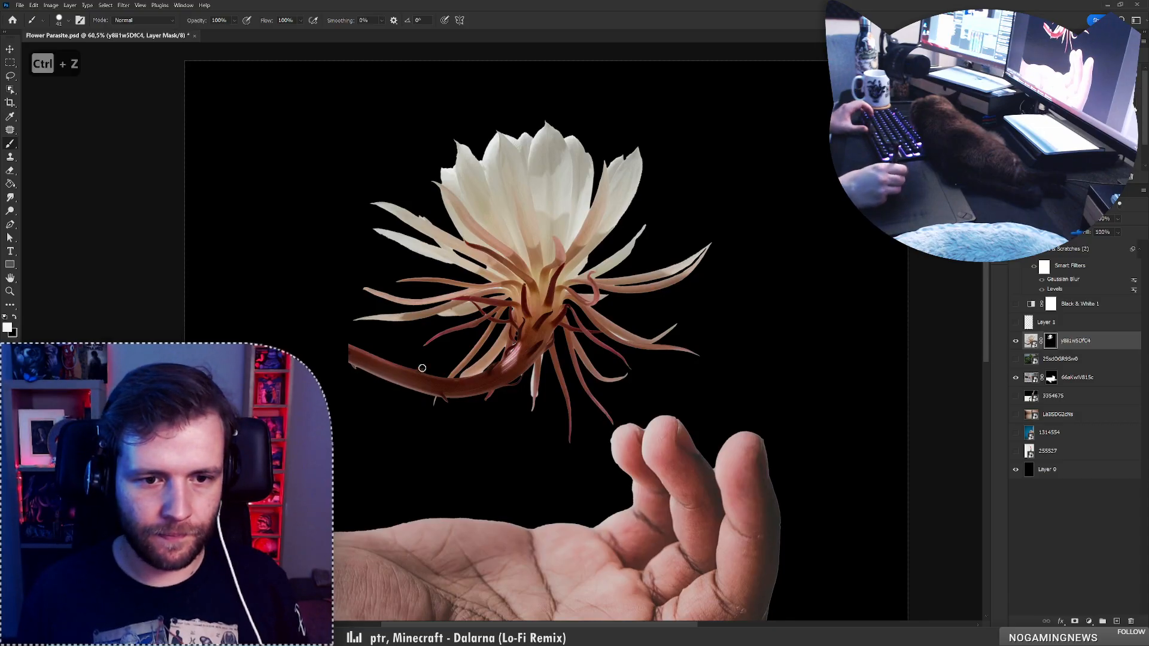
right_click(423, 365)
mouse_move(359, 359)
left_mouse_down()
mouse_move(412, 385)
mouse_move(410, 369)
left_mouse_up()
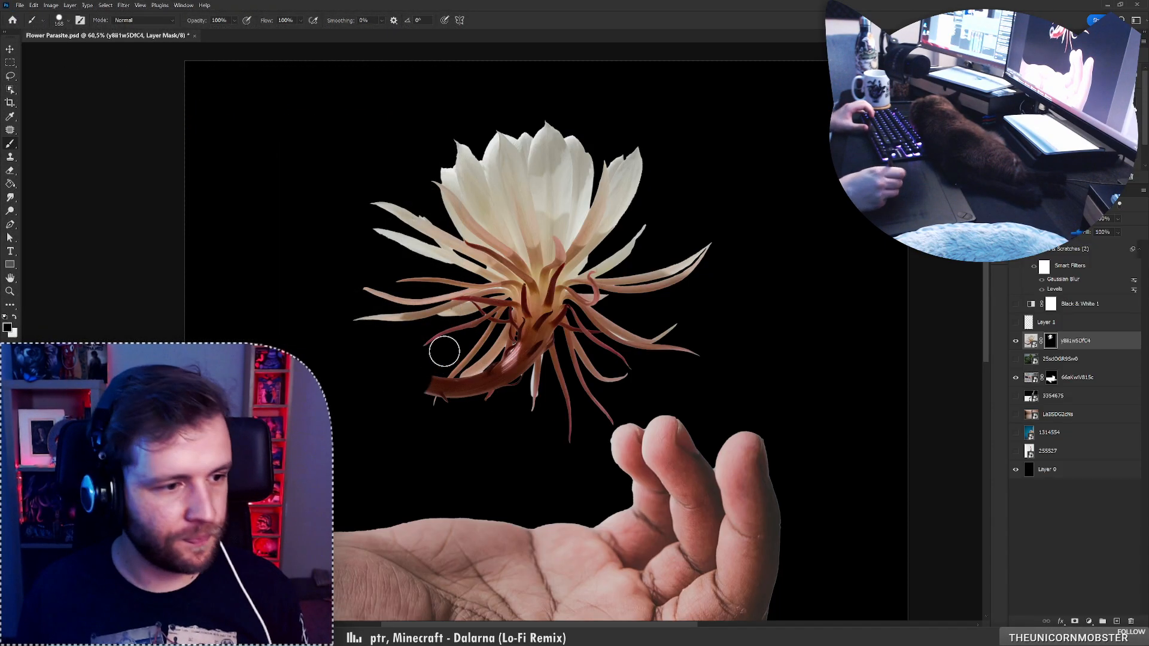
right_click(473, 366)
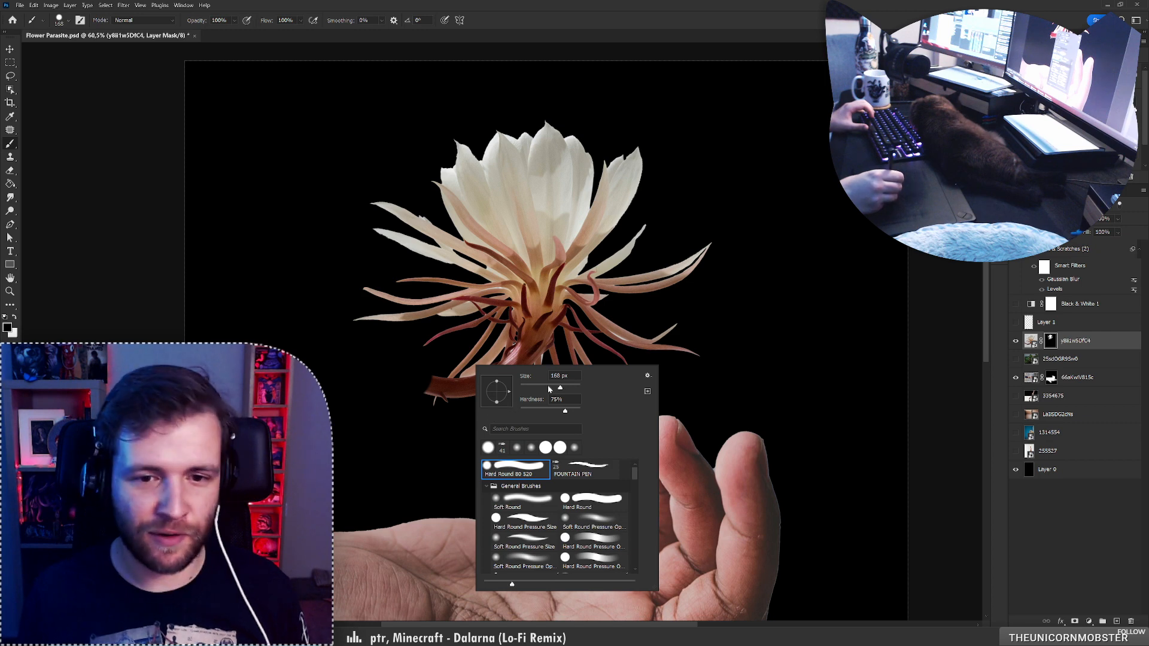
left_click_drag(560, 388, 547, 387)
left_click_drag(434, 376, 428, 390)
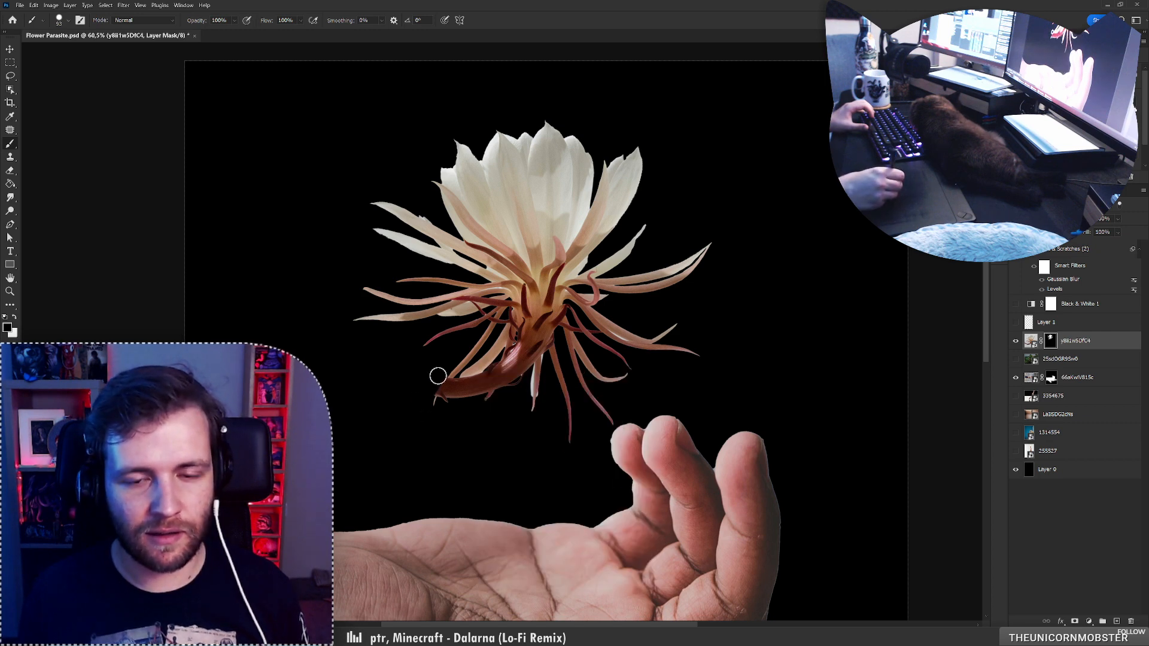
key("ctrl+space")
left_click_drag(547, 374, 572, 359)
right_click(576, 348)
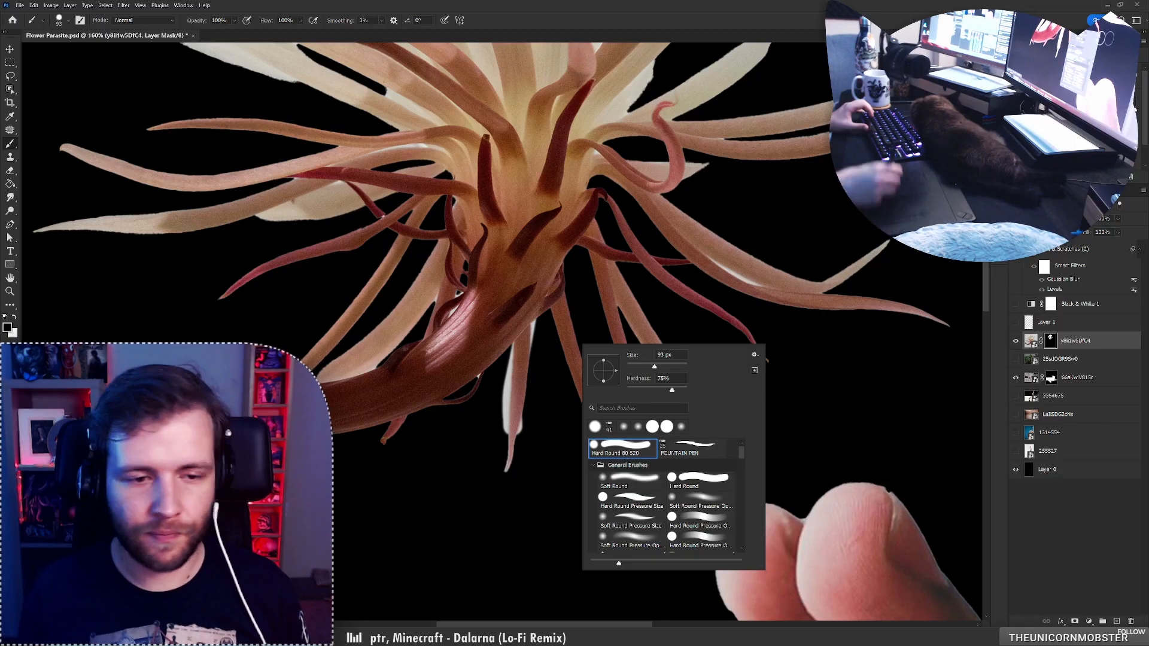
key("Escape")
right_click(299, 333)
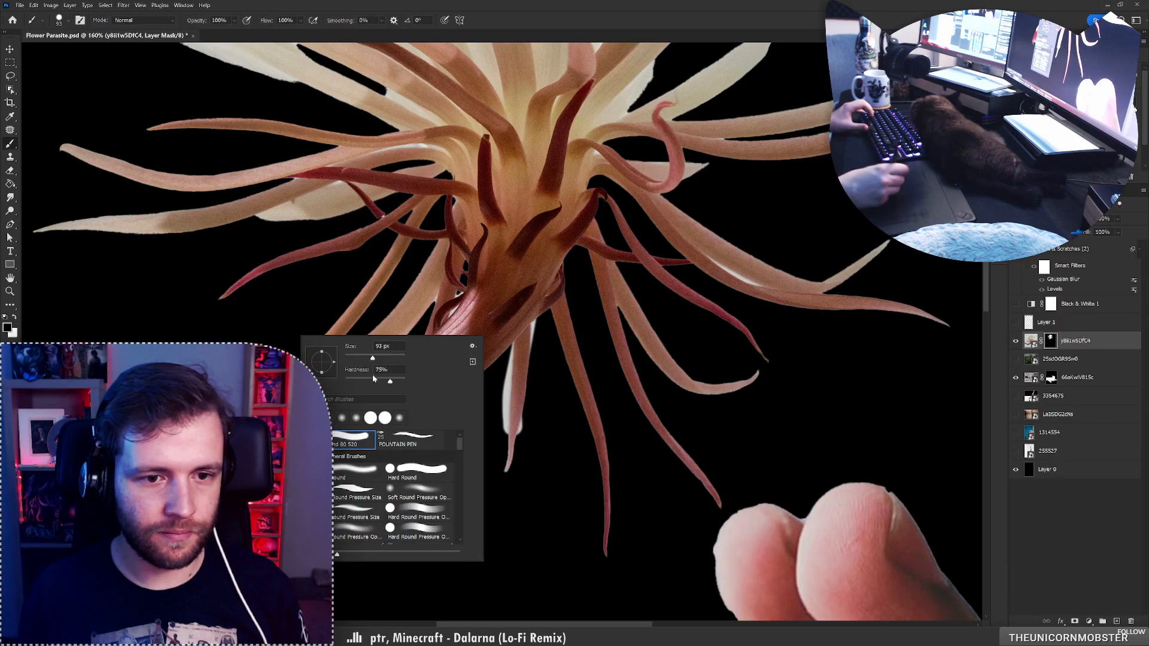
left_click(288, 347)
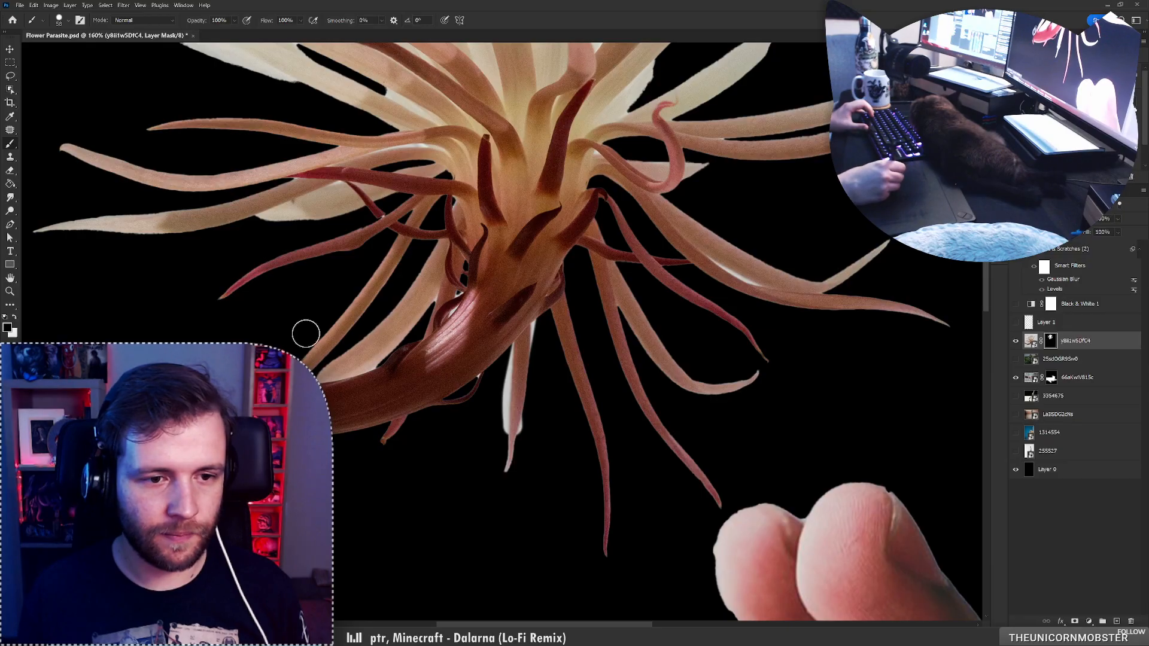
key("bracketleft")
key("bracketleft")
key("bracketleft")
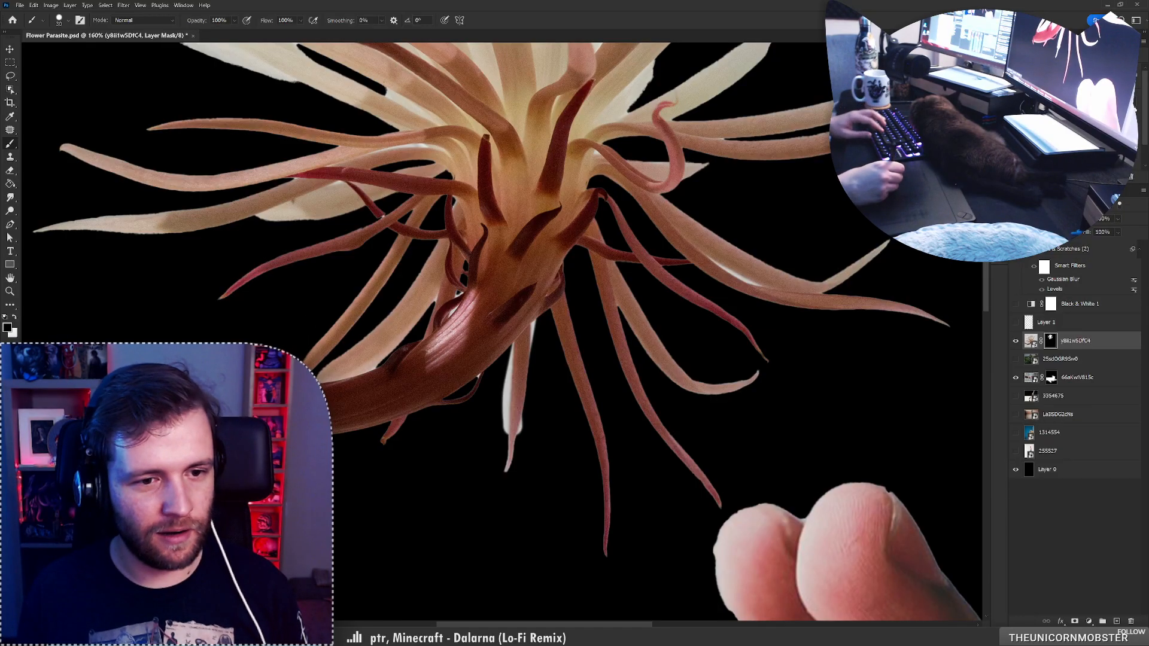
left_click_drag(329, 354, 351, 338)
key("ctrl+z")
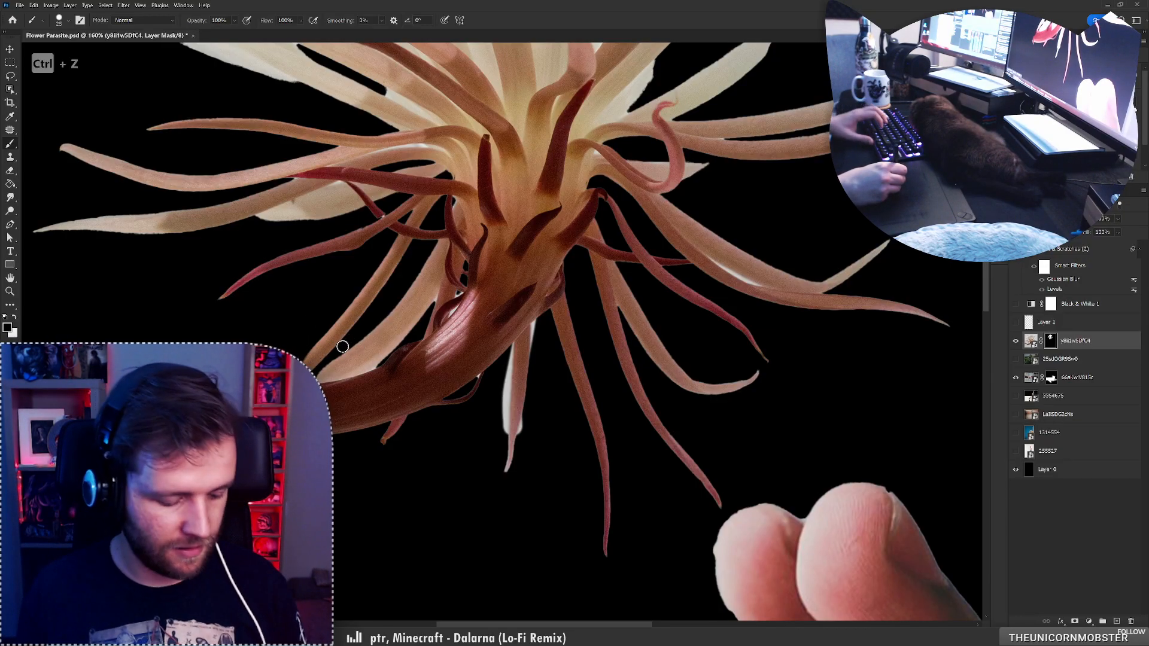
Paint black on the flower's mask to cut the remaining stem back to a short stub under the flower's base
key("bracketleft")
key("bracketleft")
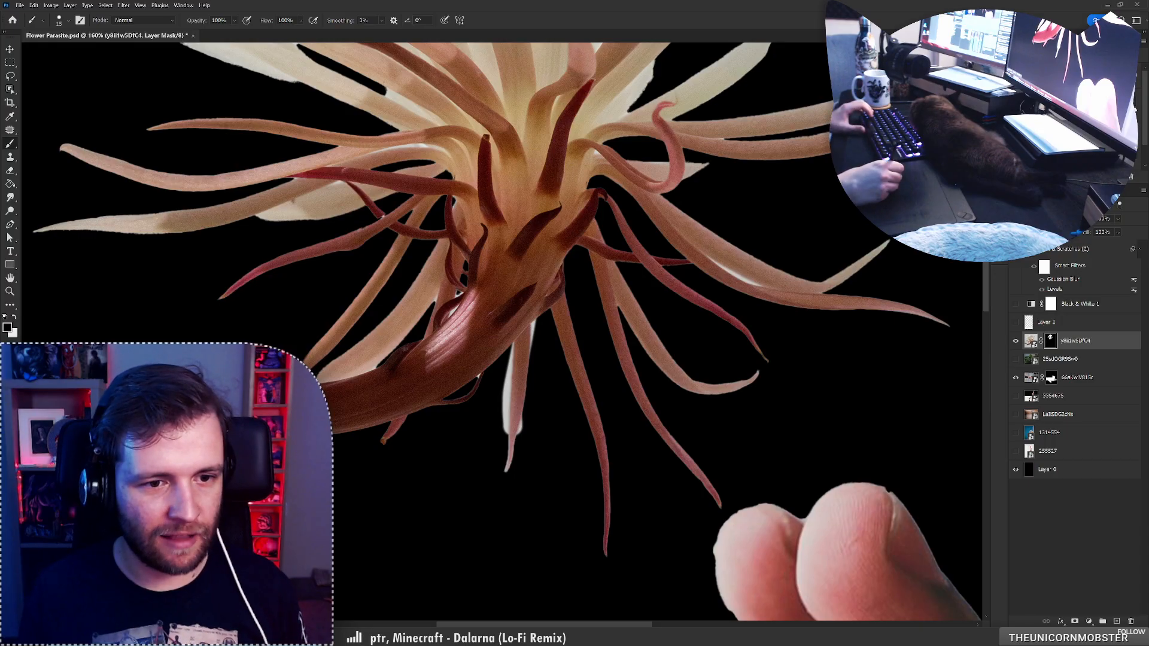
key("bracketright")
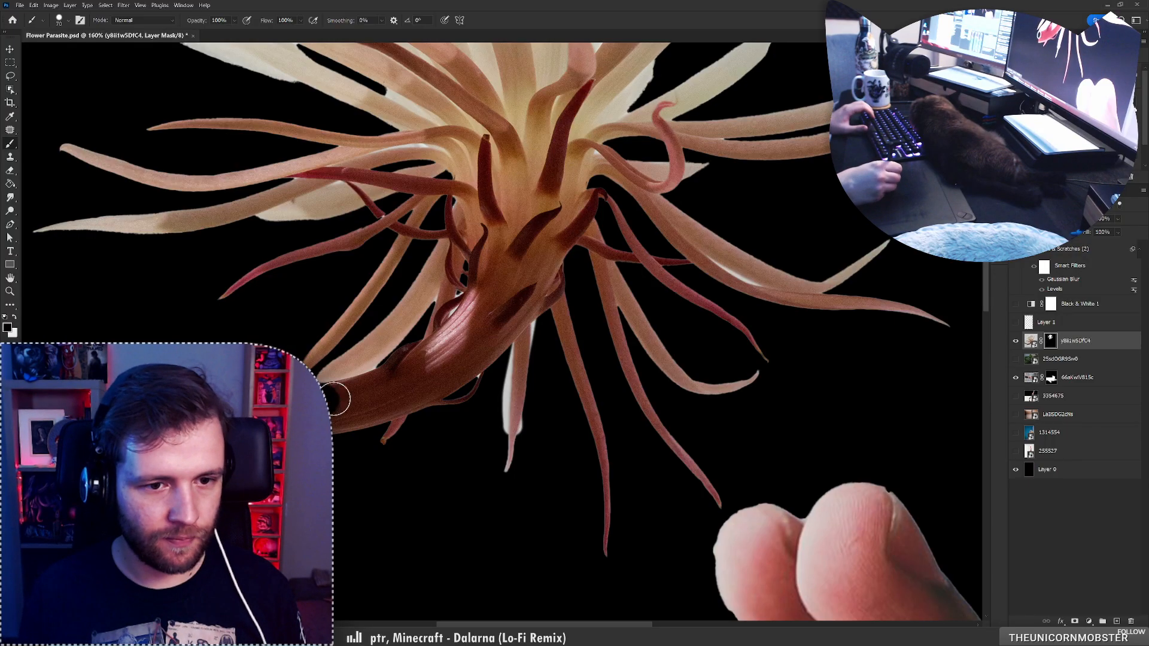
mouse_move(344, 392)
left_mouse_down()
mouse_move(411, 433)
mouse_move(412, 419)
mouse_move(332, 397)
mouse_move(386, 380)
mouse_move(328, 397)
left_mouse_up()
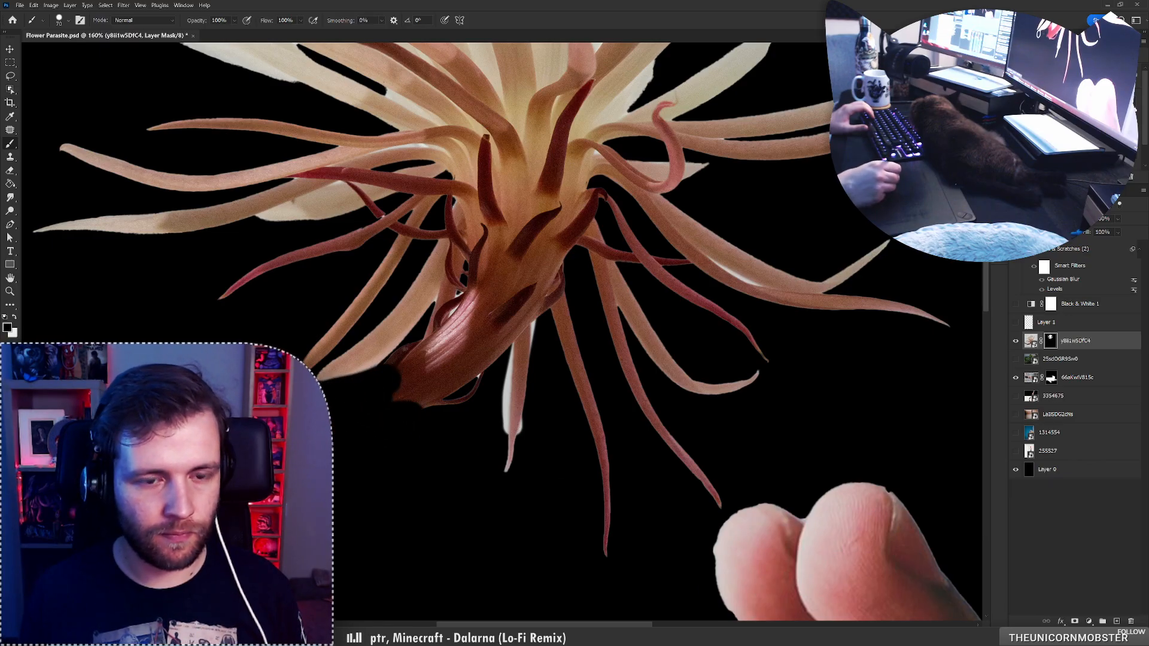
key("z")
mouse_move(393, 374)
left_mouse_down()
mouse_move(352, 383)
mouse_move(432, 385)
left_mouse_up()
key("b")
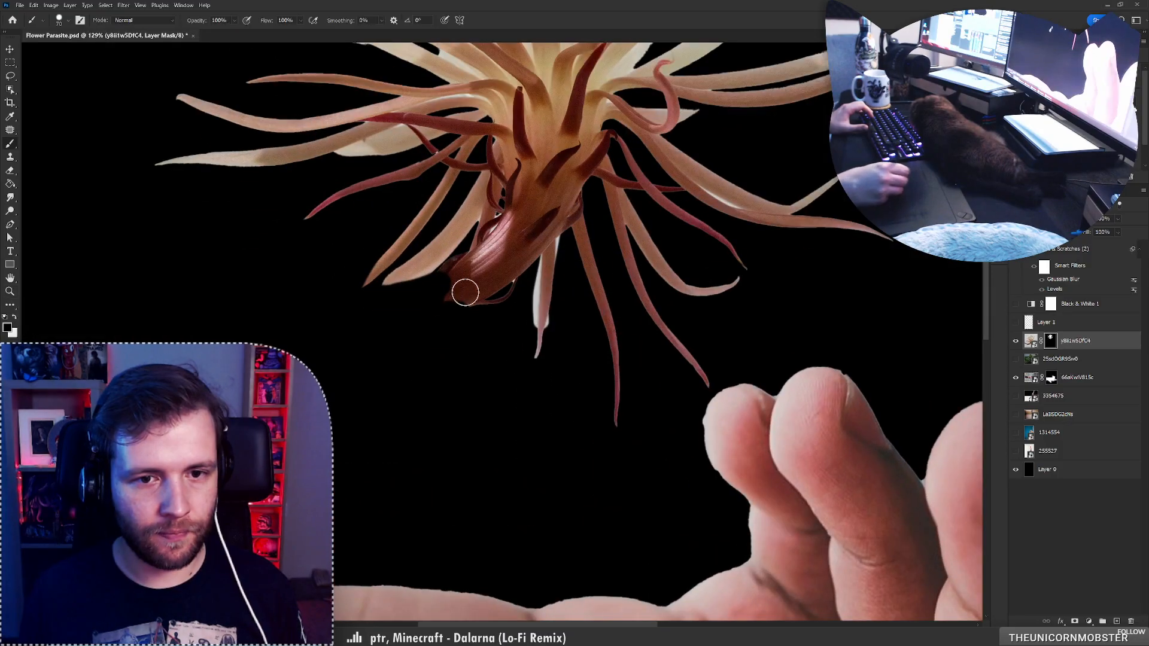
mouse_move(449, 282)
left_mouse_down()
mouse_move(468, 315)
mouse_move(511, 285)
mouse_move(495, 291)
mouse_move(462, 264)
mouse_move(518, 280)
mouse_move(405, 309)
mouse_move(433, 292)
left_mouse_up()
Scale the flower down slightly above the hand and show the Black & White adjustment layer
key("z")
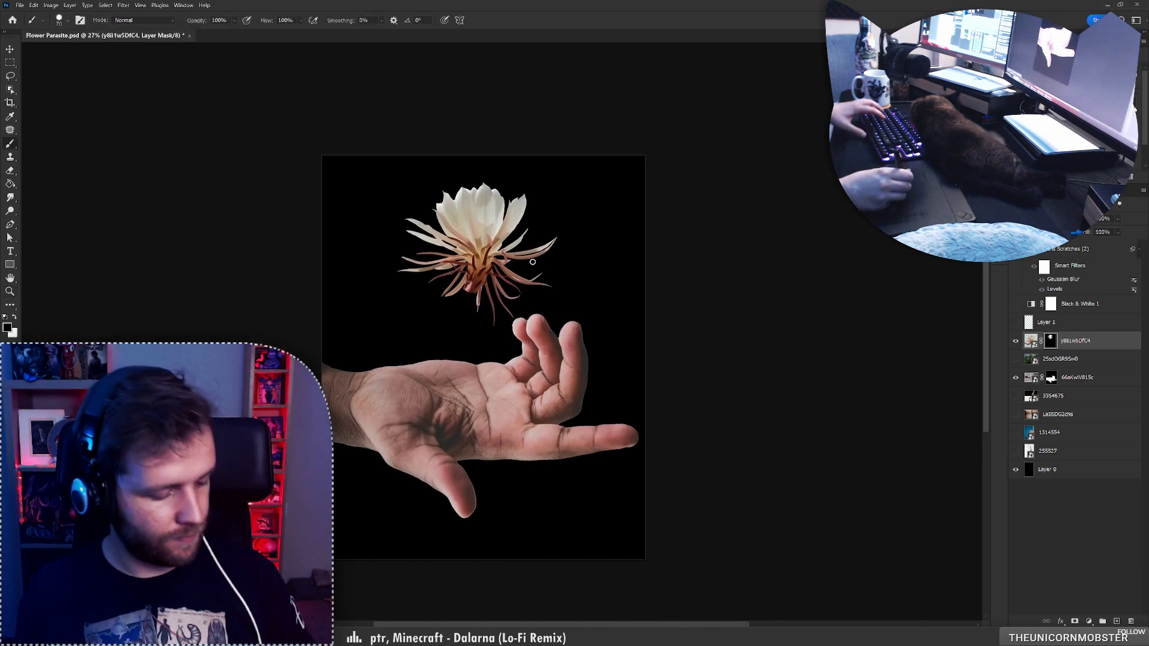
key("ctrl+t")
left_click_drag(558, 253, 547, 254)
key("Return")
key("b")
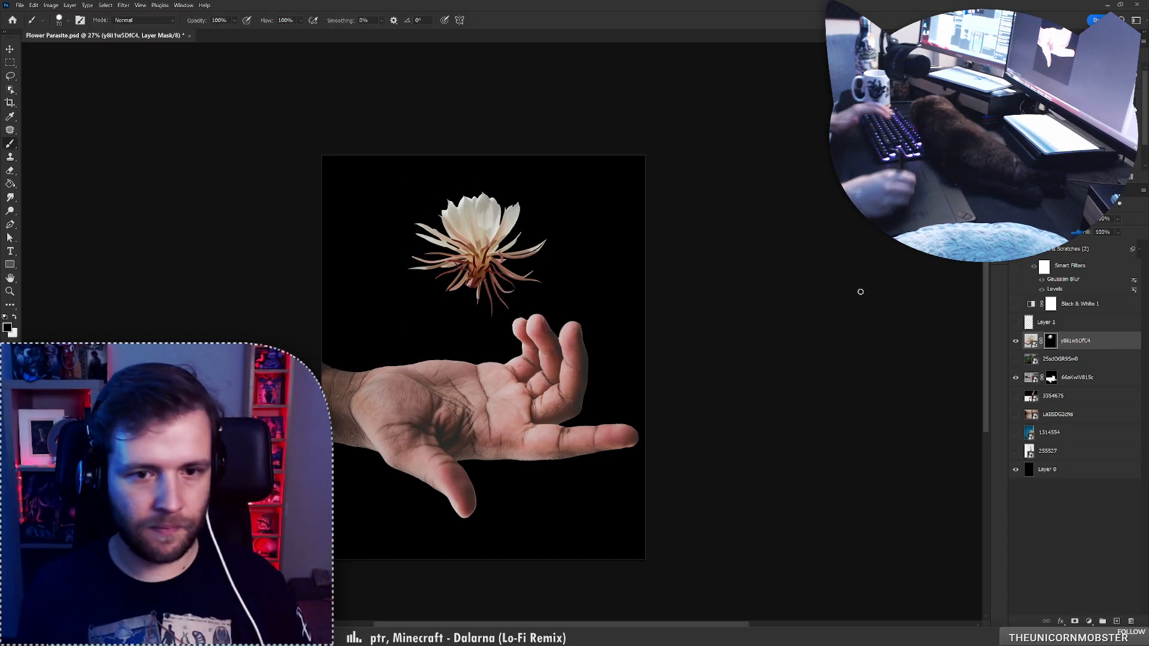
left_click(1016, 304)
key("x")
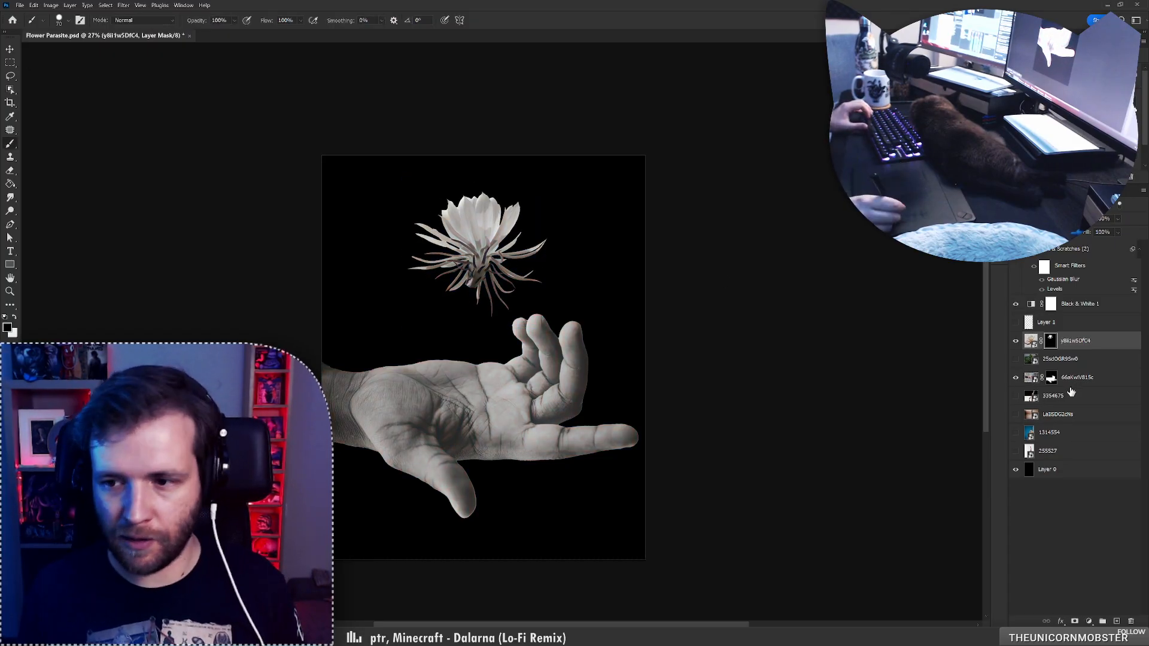
Apply Levels of 27, 0.78 and 230 to the hand layer, and refine its mask with a 2 px feather and -16% edge shift
left_click_drag(1072, 385, 1085, 403)
key("ctrl+l")
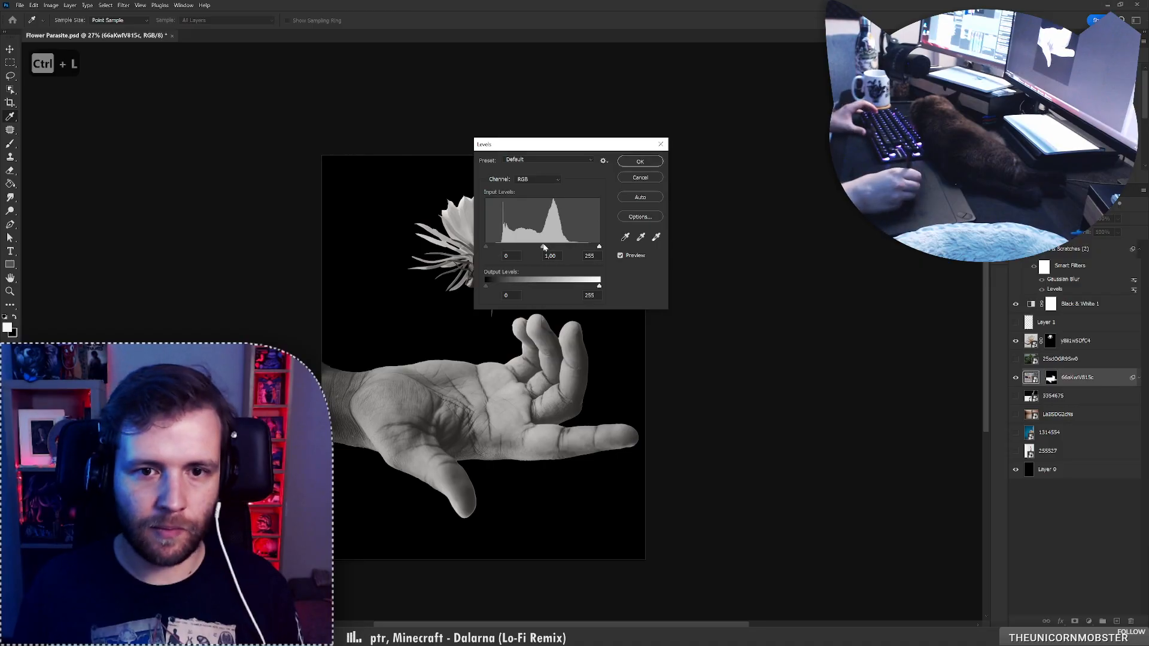
left_click_drag(486, 247, 497, 247)
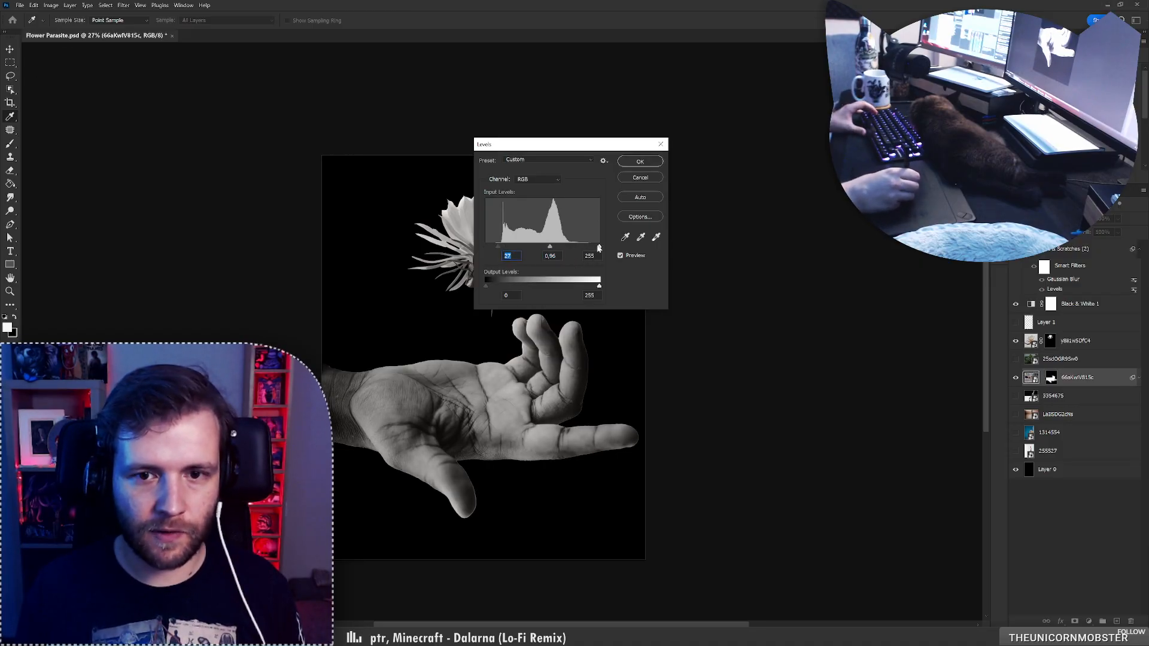
left_click_drag(598, 248, 551, 248)
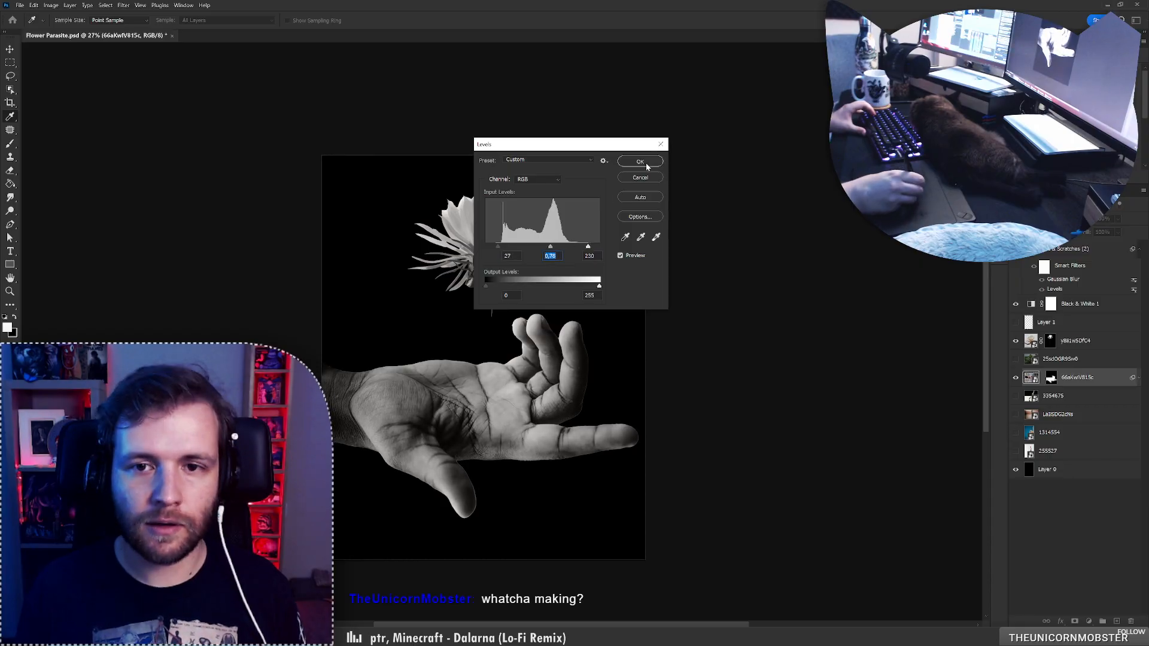
left_click(640, 162)
double_click(1051, 379)
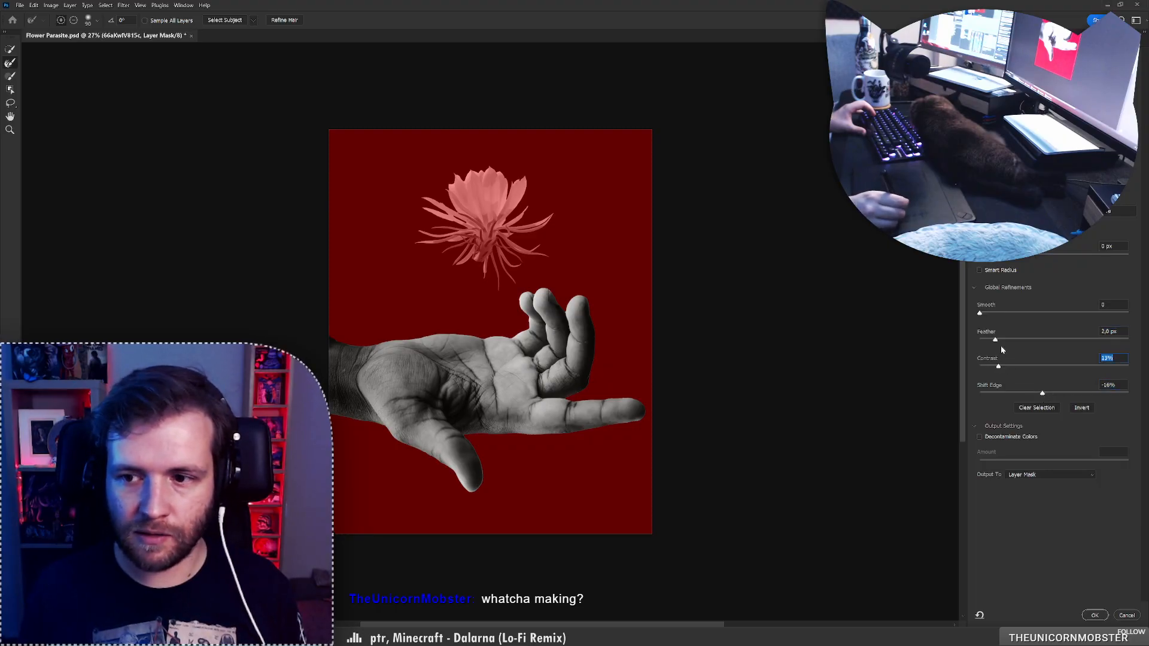
left_click(1093, 615)
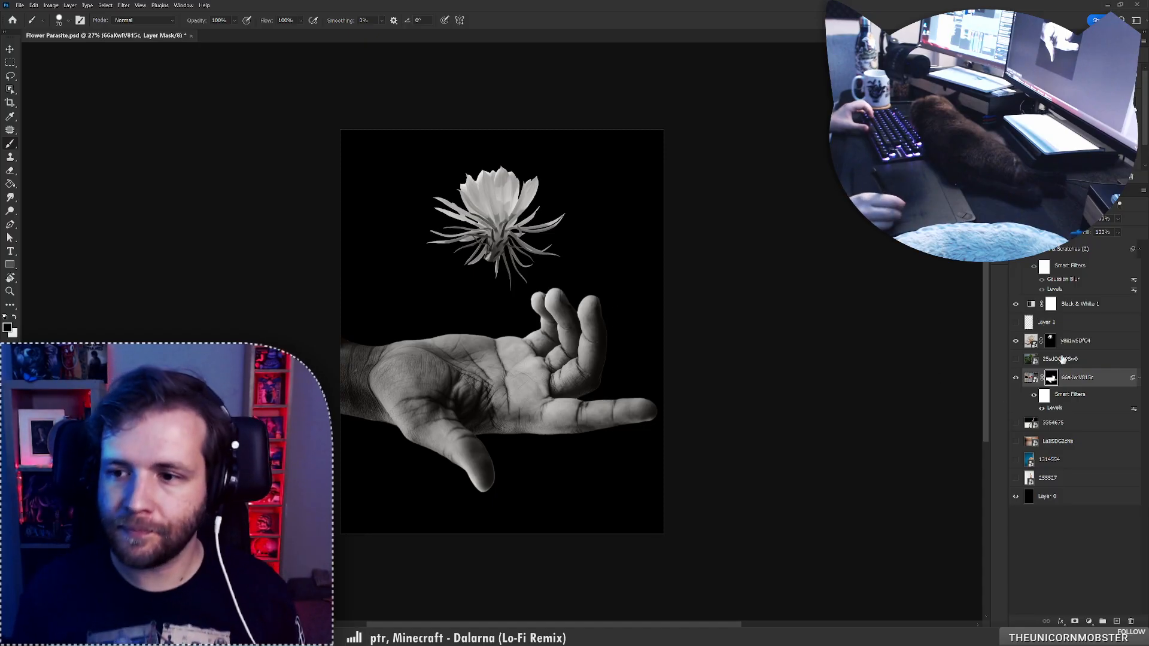
Rotate the flower by -6.12°, scale it to 88.54%, and compare its placement with the sketch layer by toggling the sketch on and off
key("alt+bracketright")
key("ctrl+t")
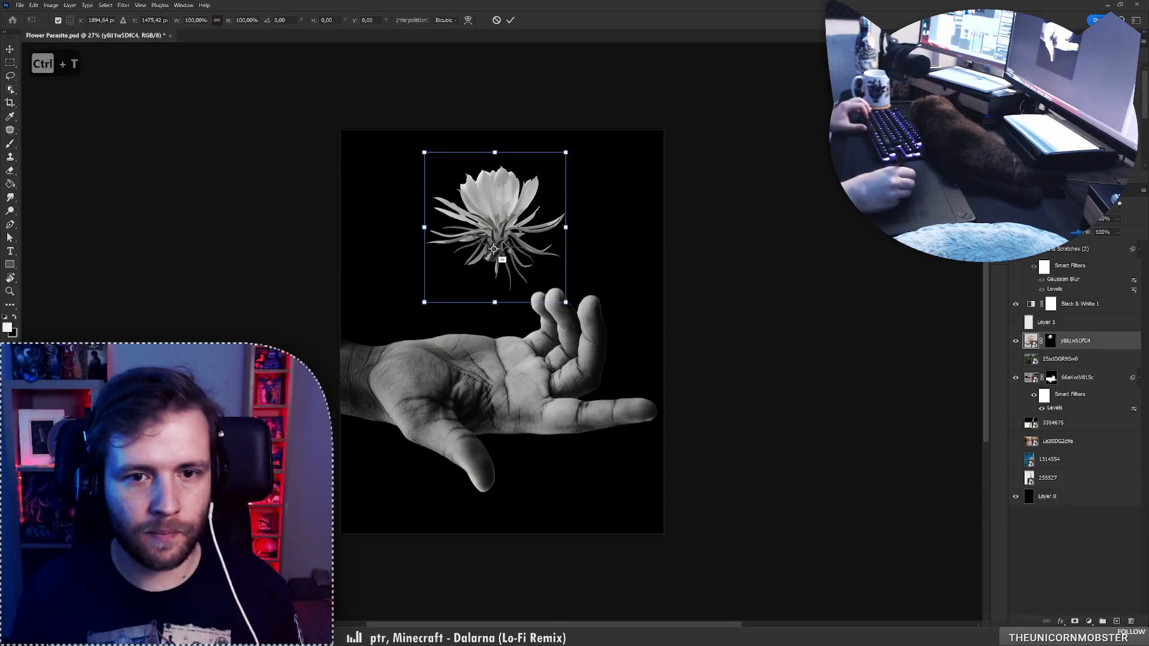
left_click_drag(583, 234, 582, 224)
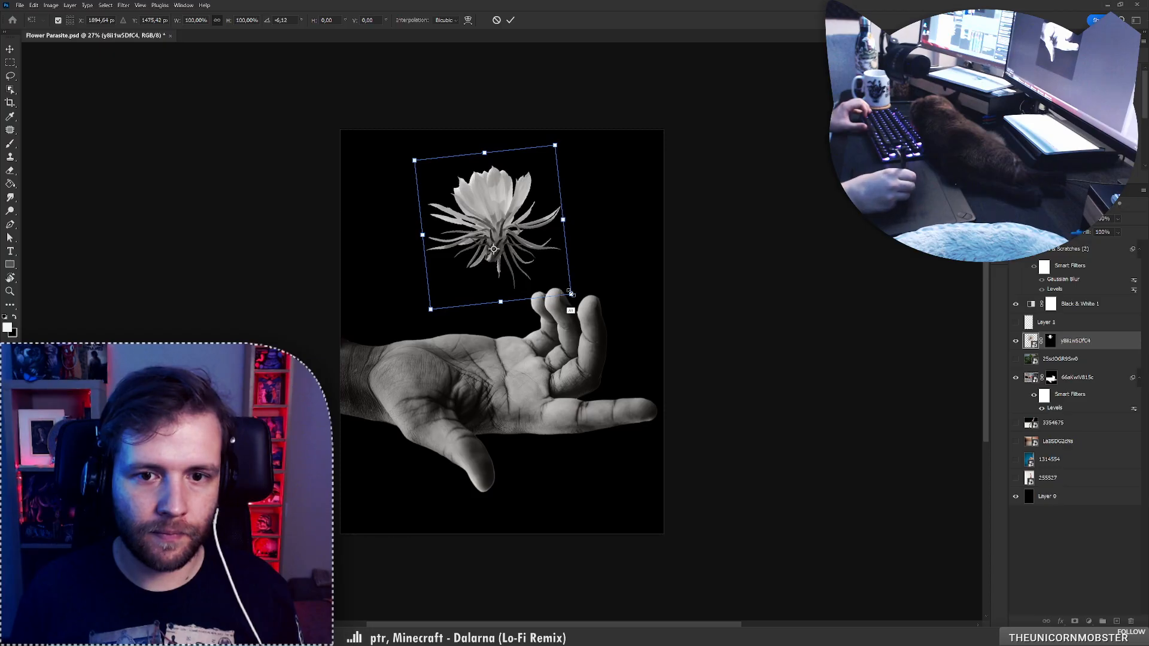
left_click_drag(571, 293, 562, 289)
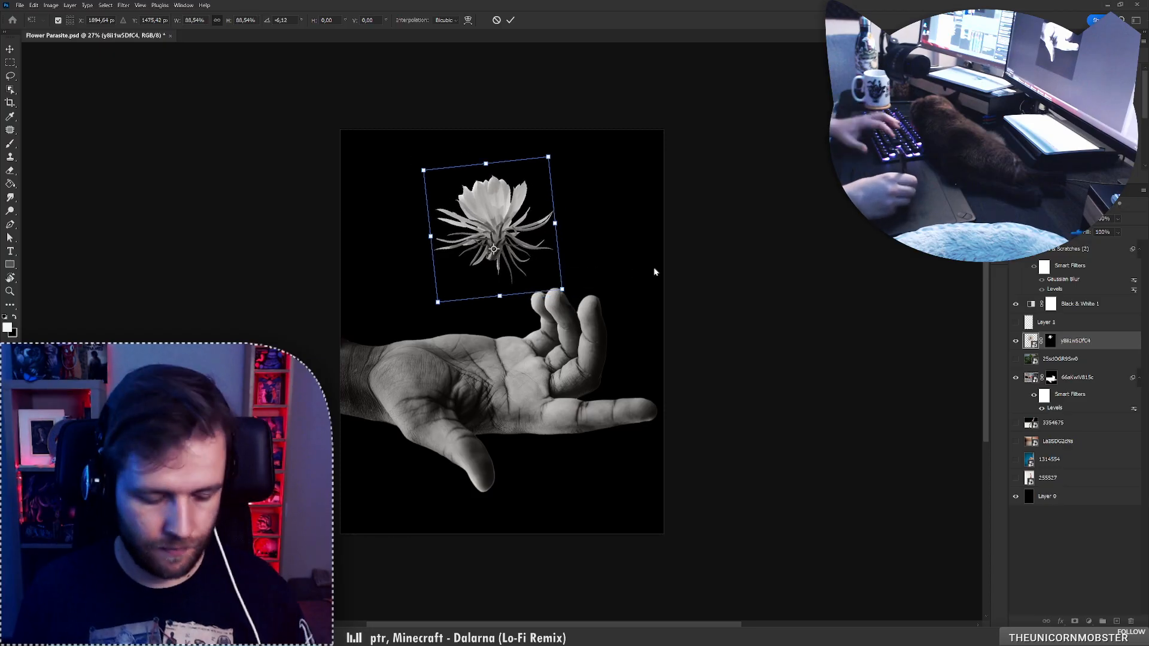
key("Return")
key("b")
left_click(1016, 322)
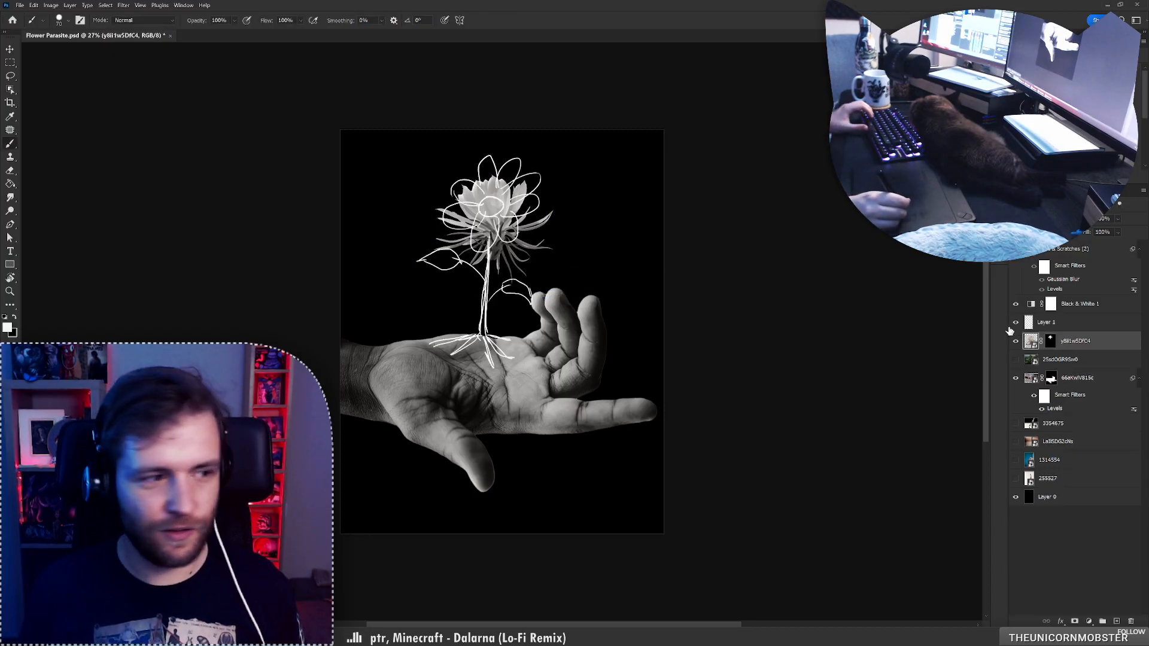
left_click(1015, 322)
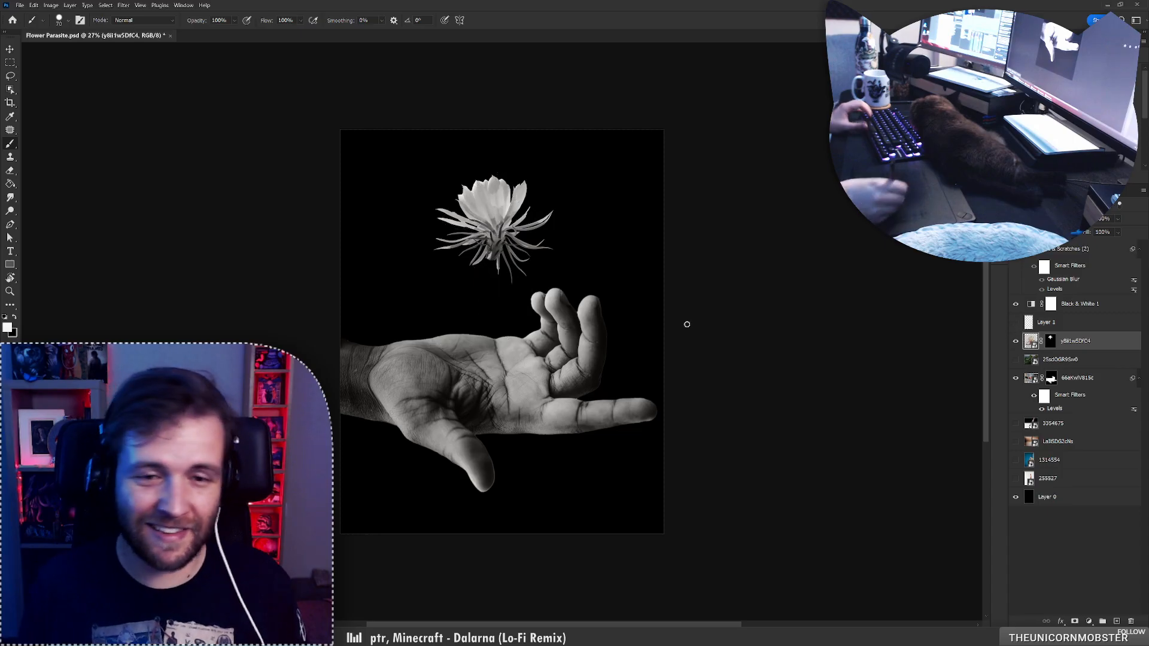
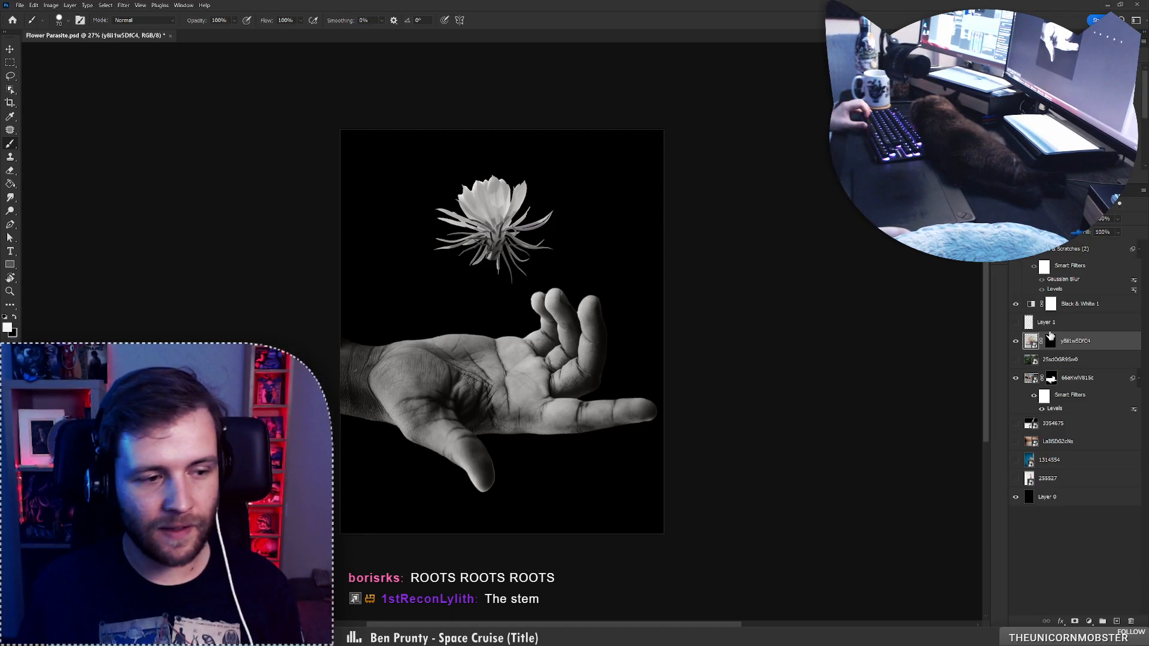
Look through the stock photo search results for the source photo of the tendrilled flower
left_click(999, 155)
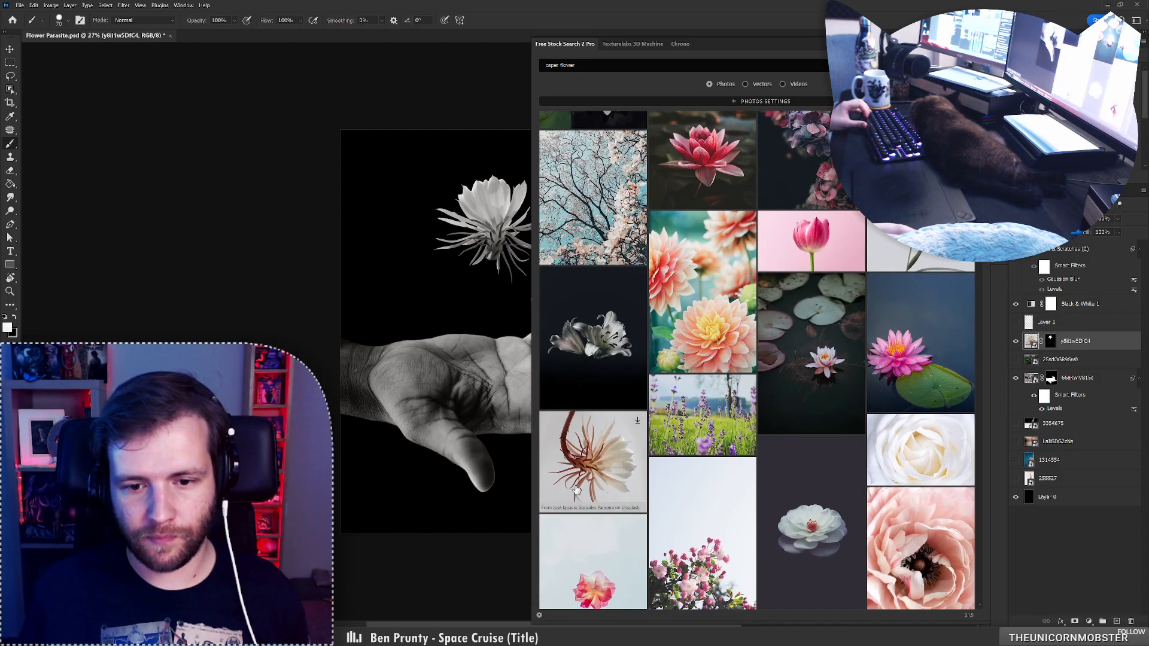
scroll(577, 497, "down", 5)
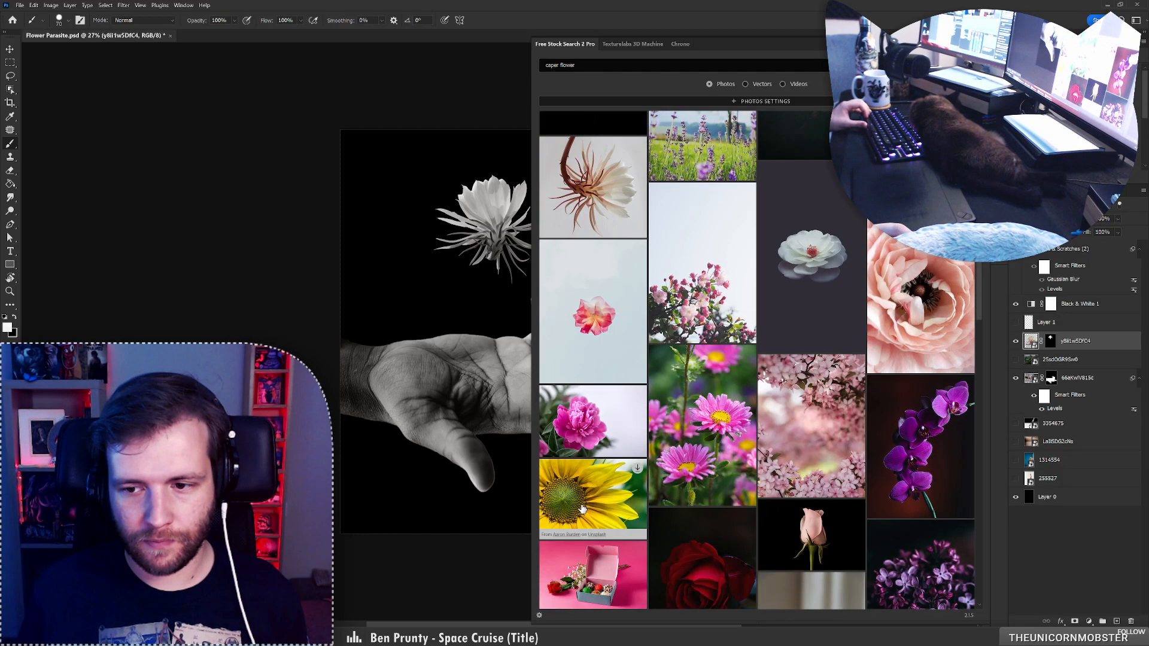
scroll(582, 509, "up", 3)
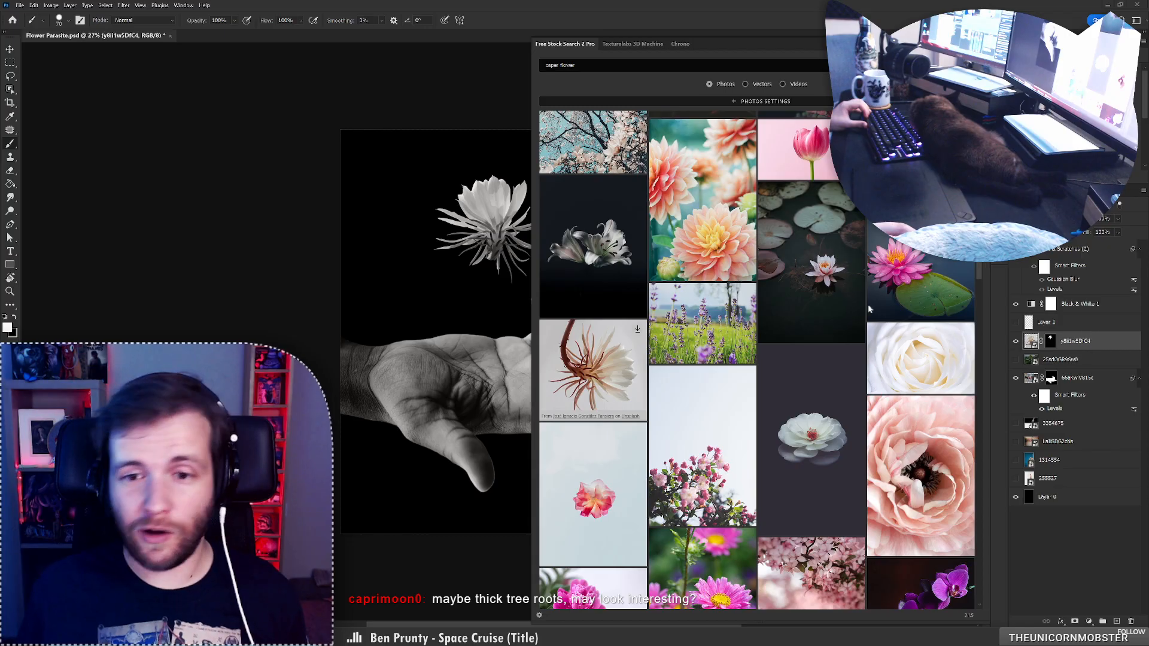
left_click(1072, 341)
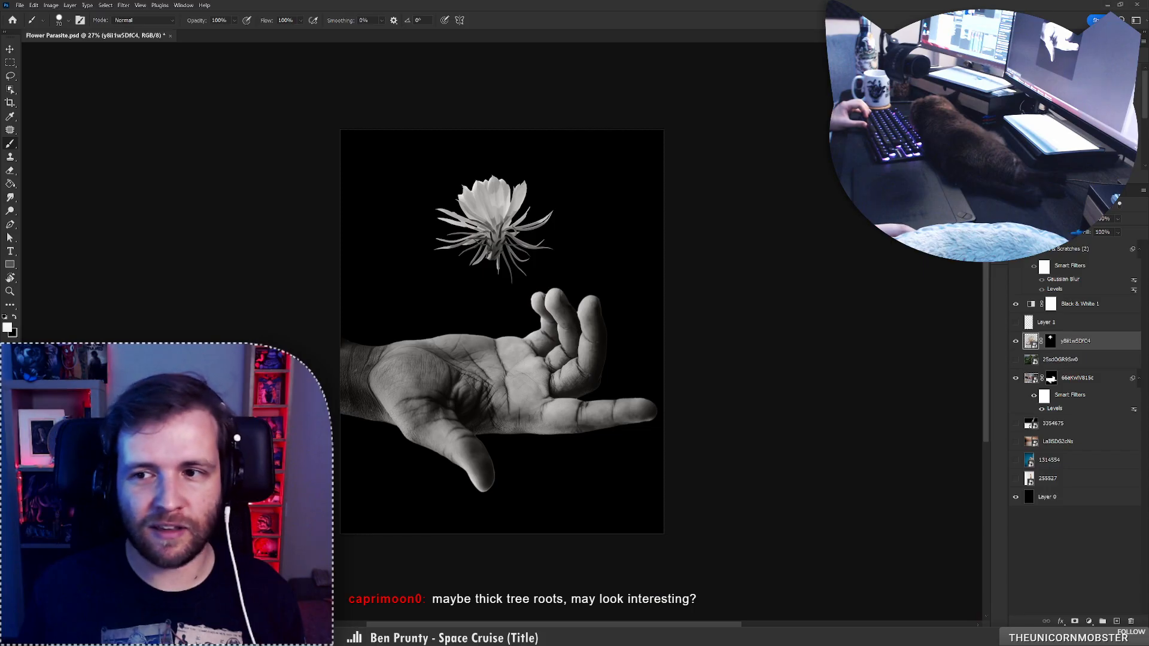
left_click(999, 50)
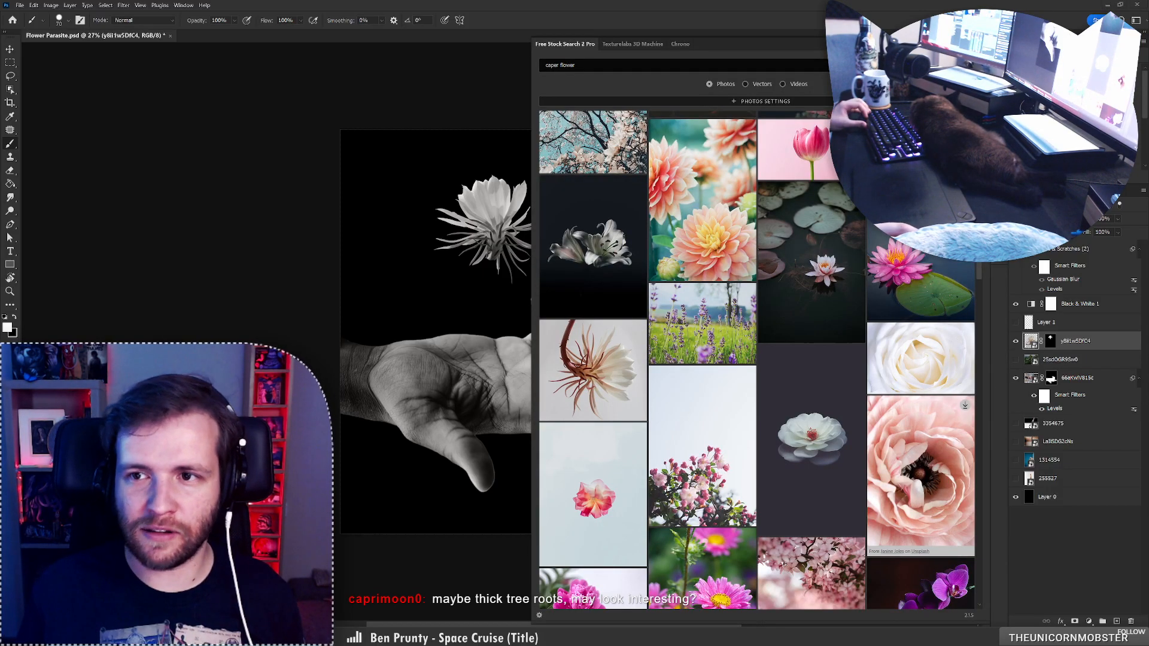
Copy the flower layer's name and use it in the web browser to open the photo's Unsplash page
left_click(1092, 345)
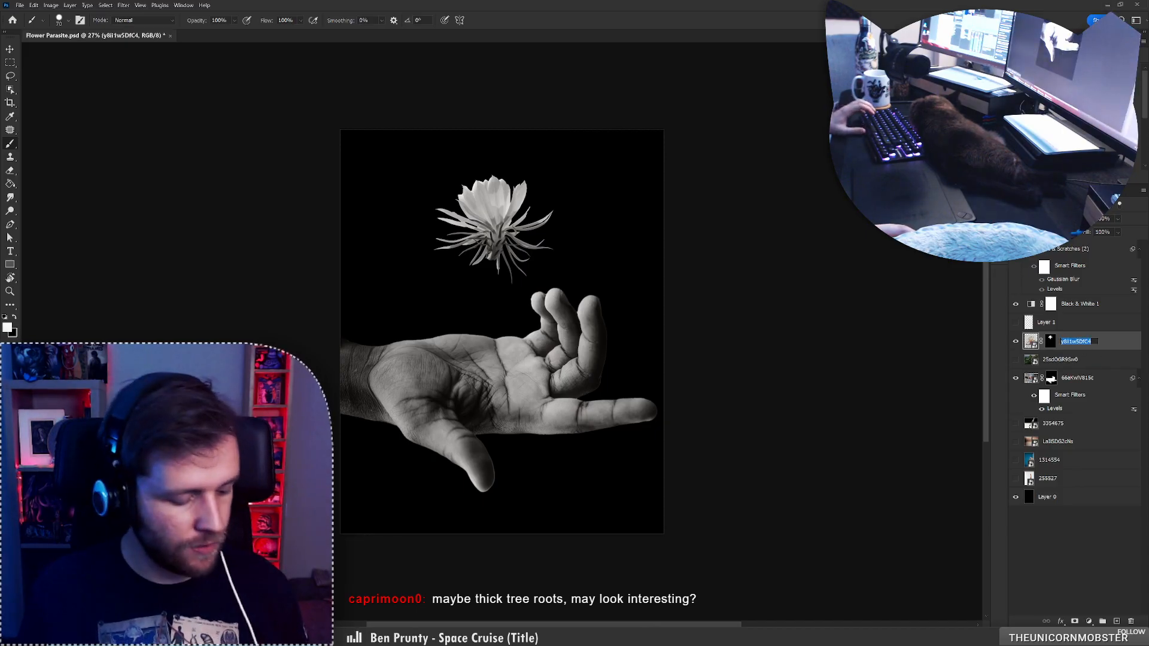
key("ctrl+c")
key("ctrl+v")
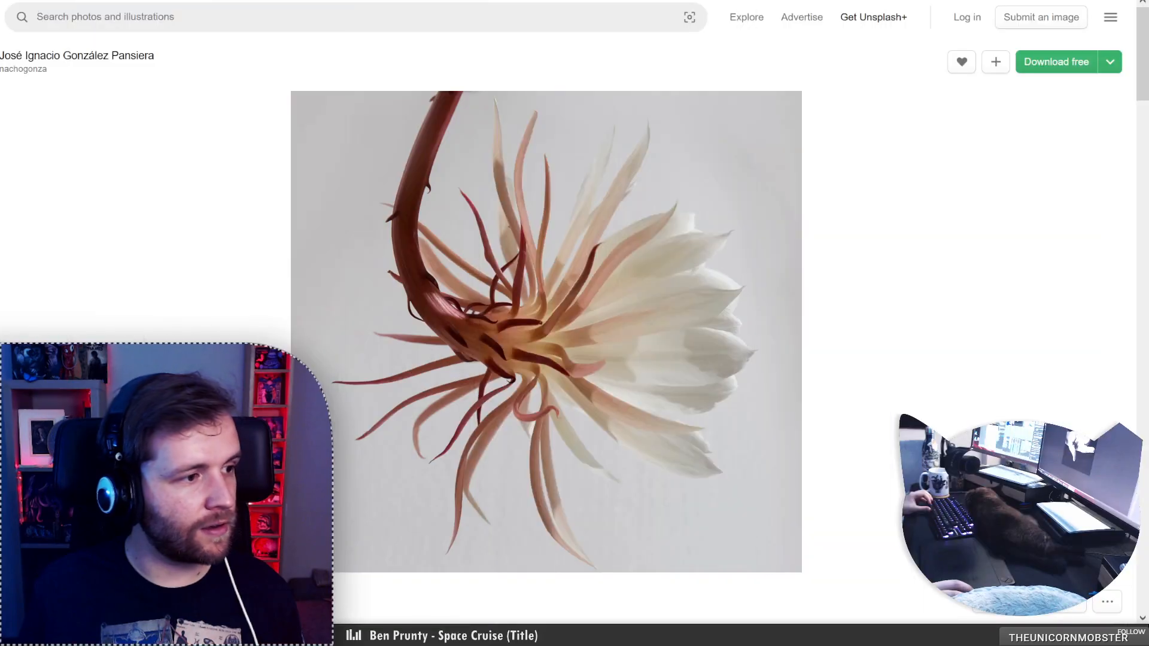
Examine the Unsplash photo page's description, tags and related images for the flower's name
scroll(547, 331, "down", 5)
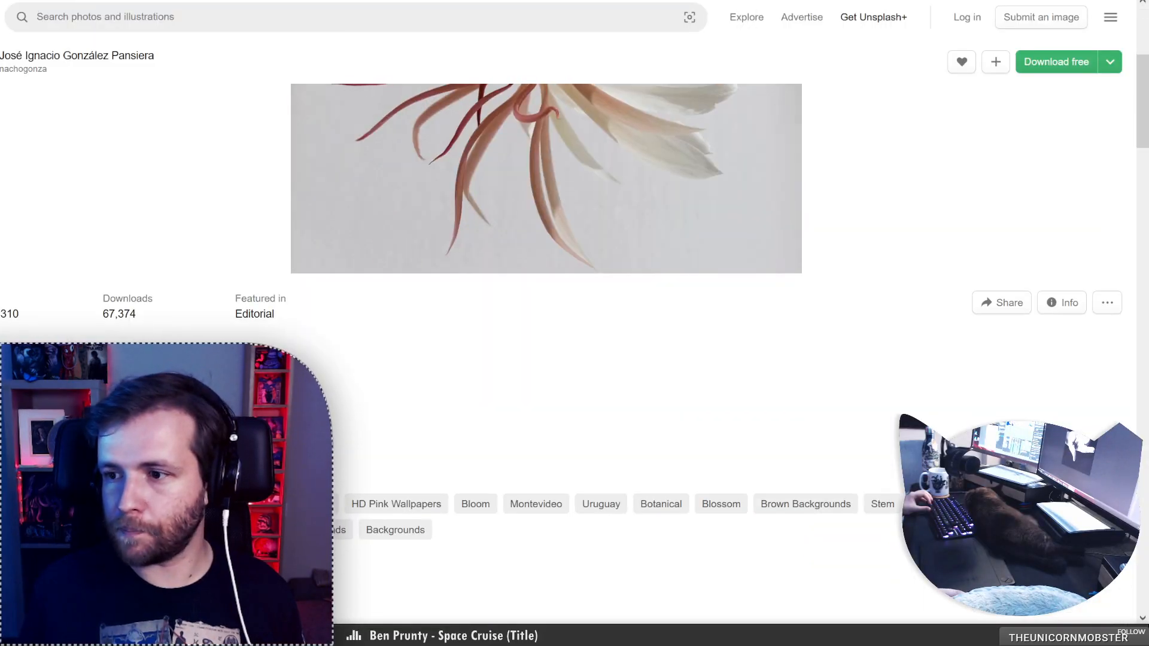
scroll(547, 332, "down", 3)
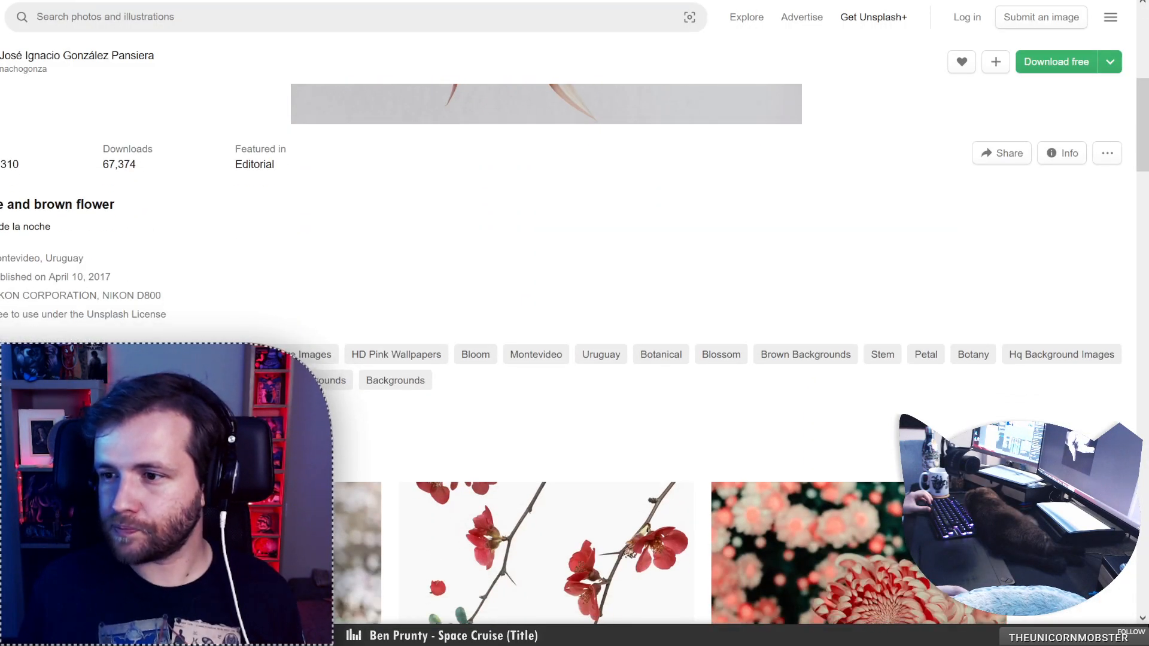
scroll(104, 223, "down", 3)
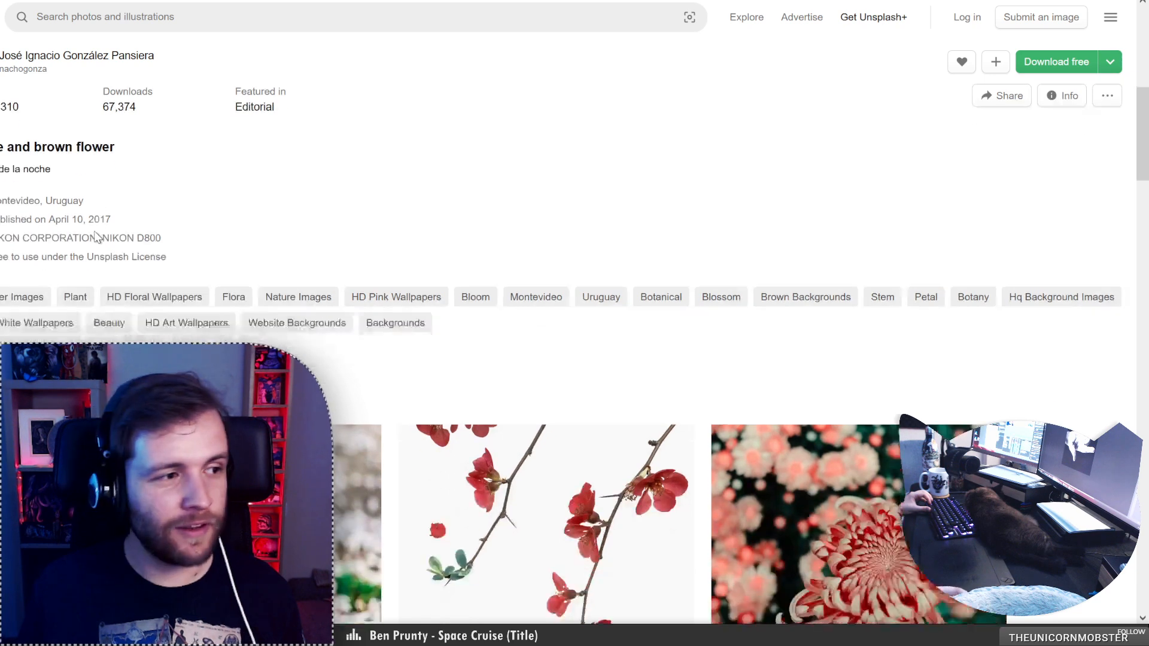
scroll(102, 225, "up", 3)
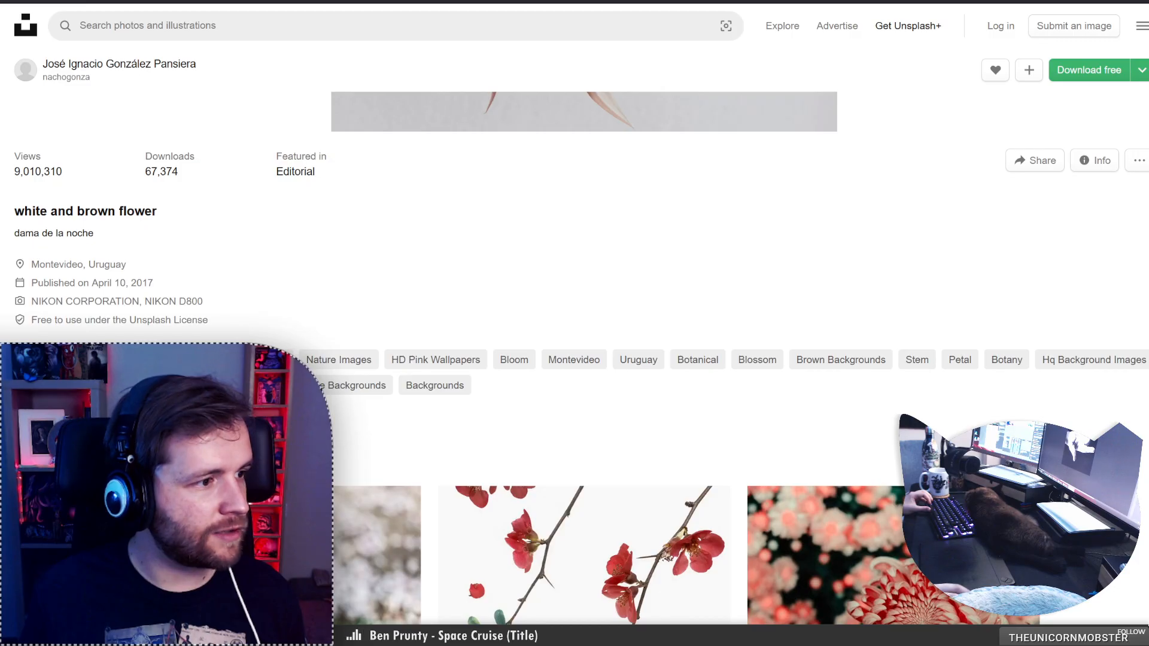
scroll(574, 300, "up", 3)
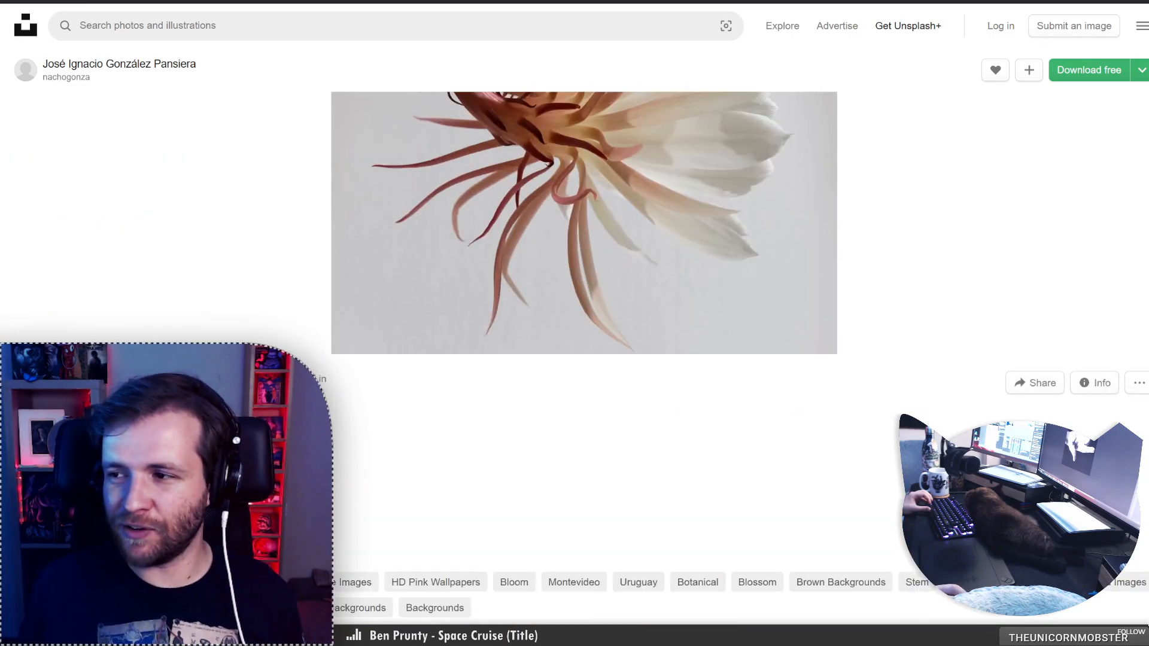
scroll(575, 336, "up", 3)
scroll(575, 335, "down", 7)
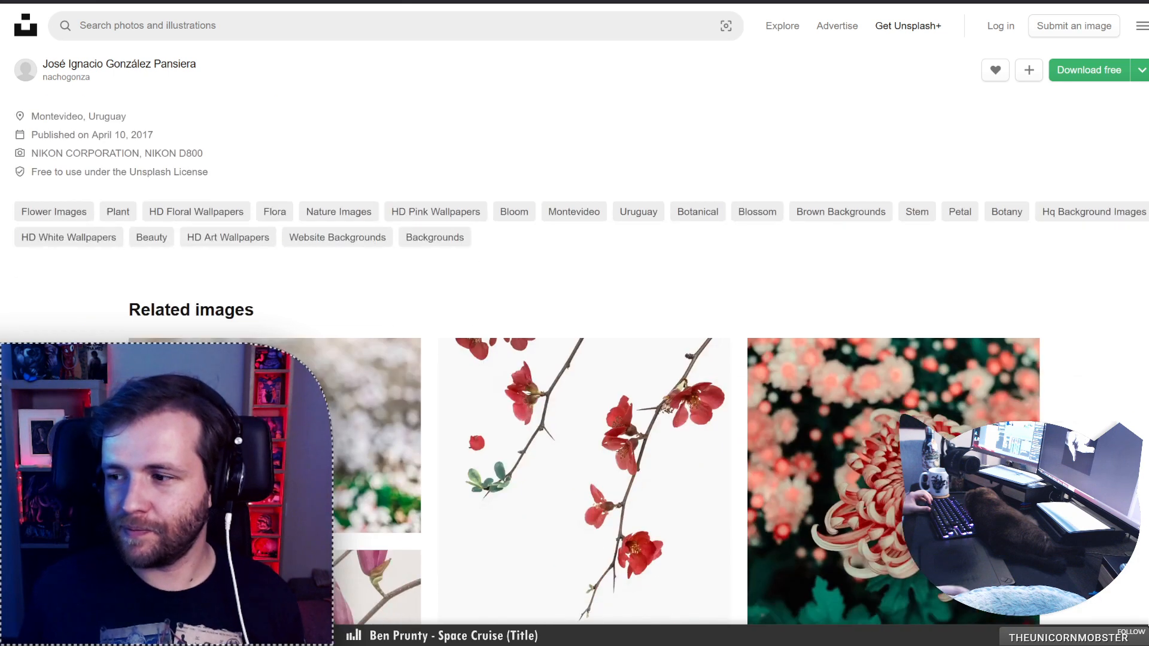
scroll(575, 335, "up", 6)
scroll(575, 336, "down", 2)
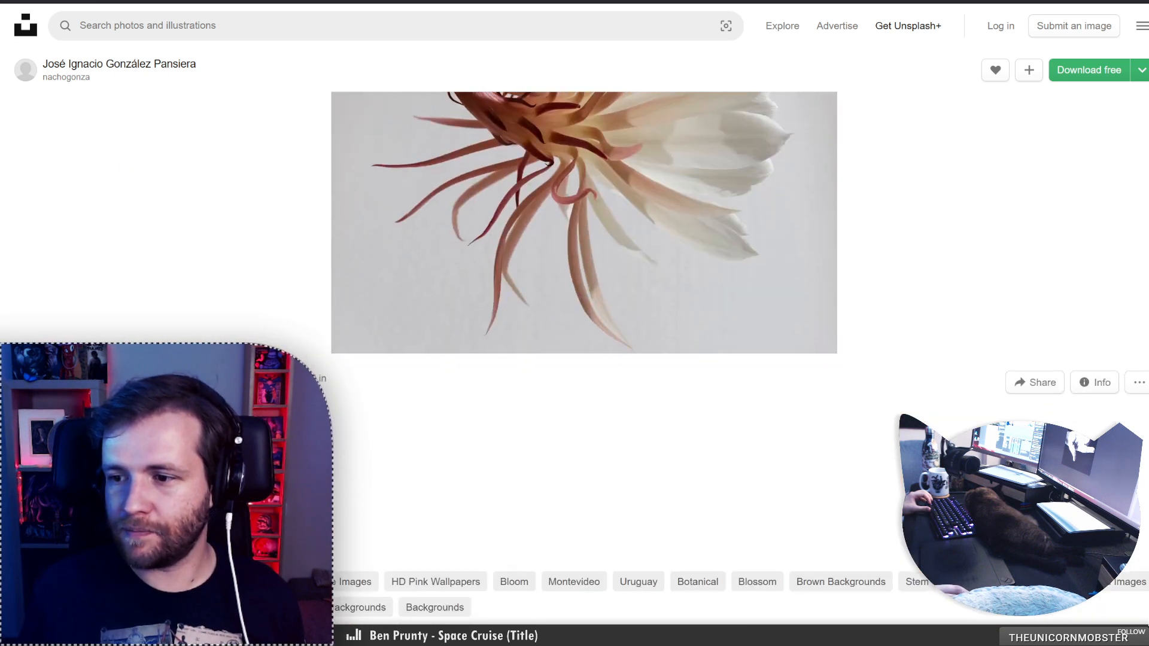
Search Google for "dama de la noche" in a new browser tab and browse the image results
key("ctrl+t")
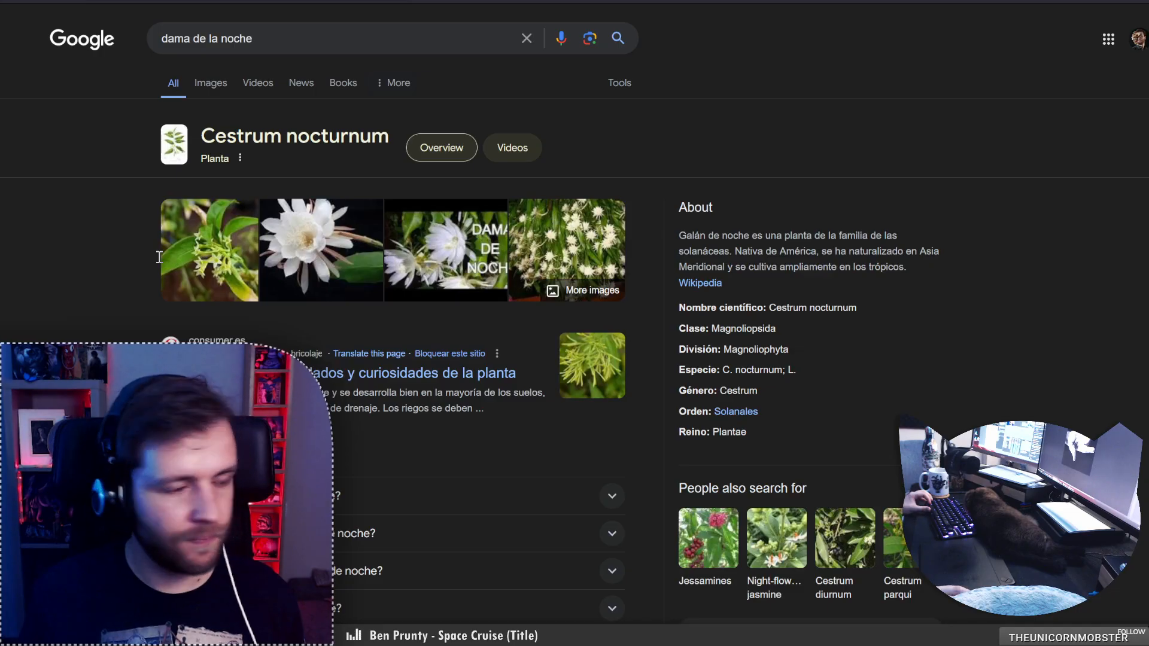
left_click(210, 82)
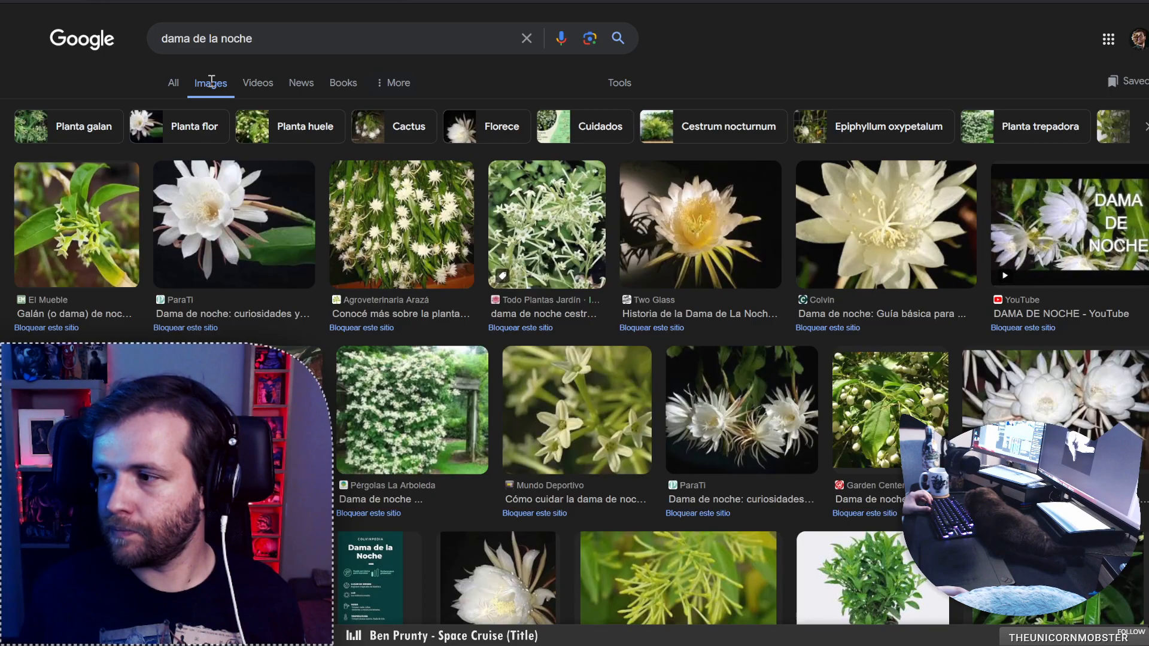
scroll(600, 410, "down", 4)
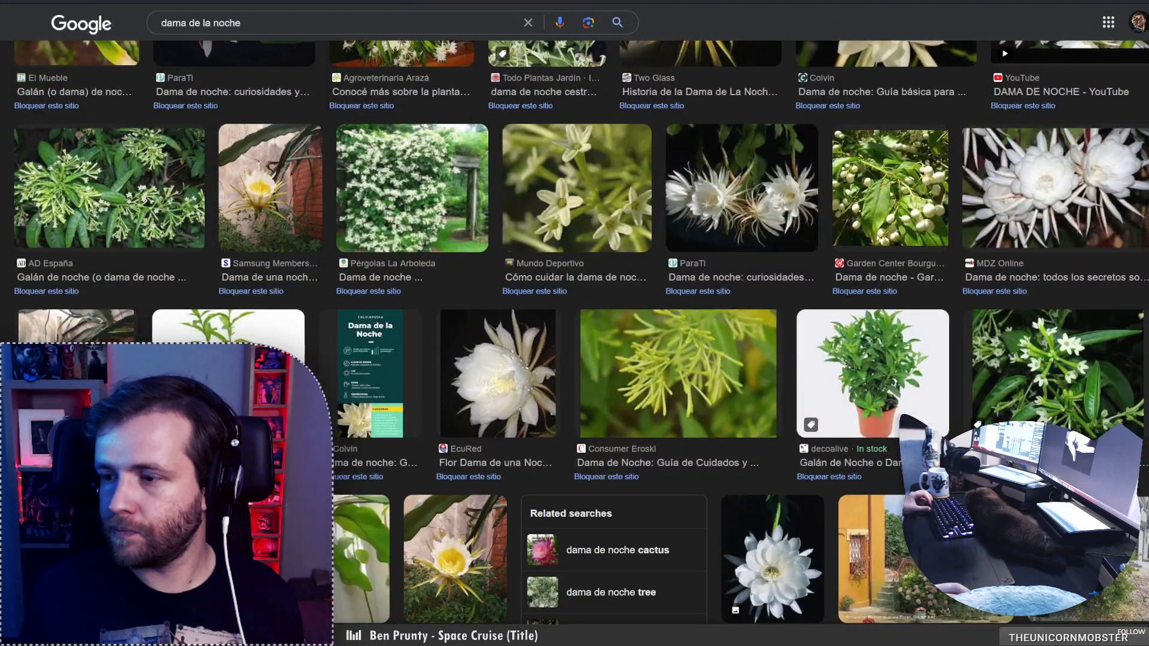
scroll(601, 413, "down", 5)
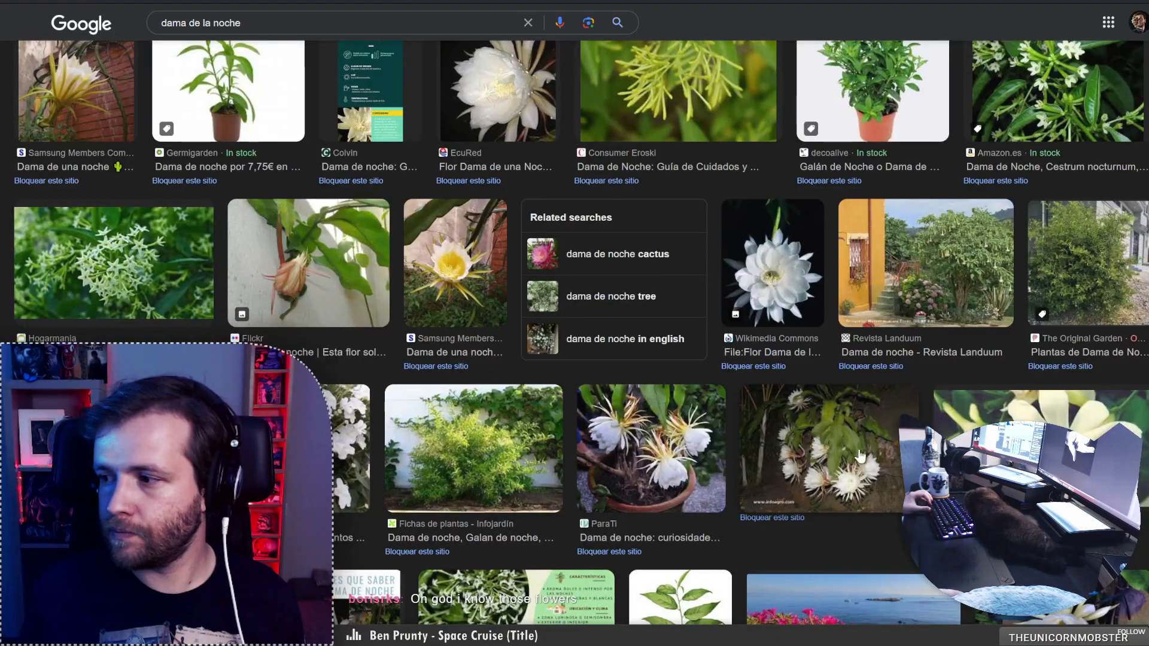
scroll(384, 445, "up", 9)
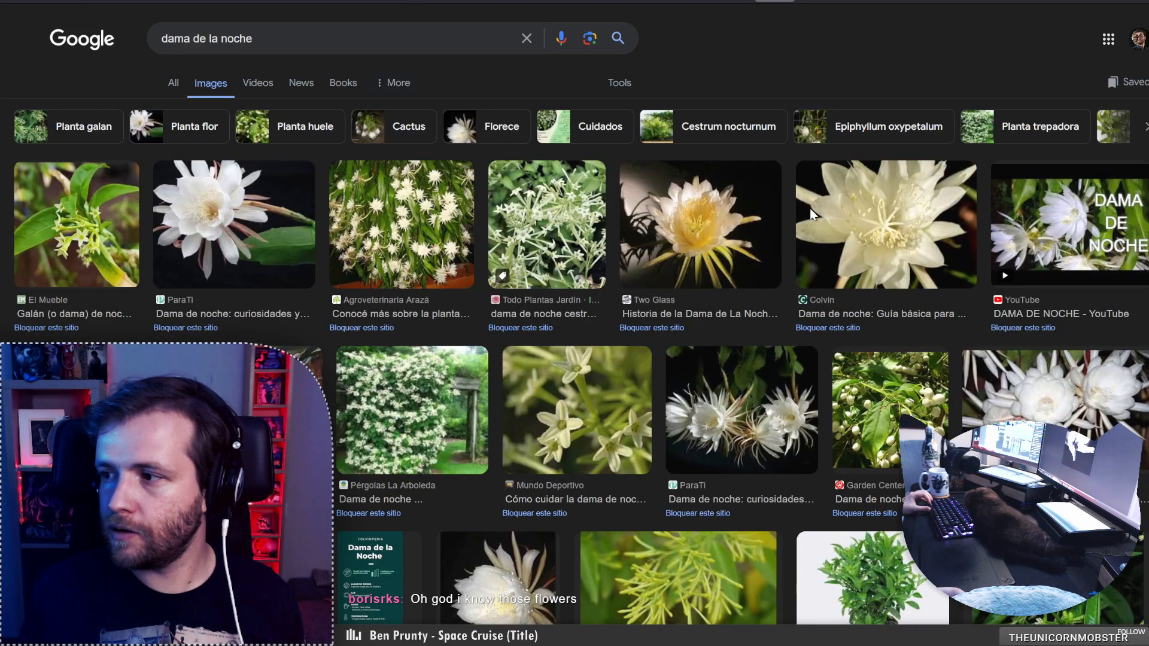
Search Wikimedia Commons for "dama de la noche" in a separate browser tab
key("ctrl+t")
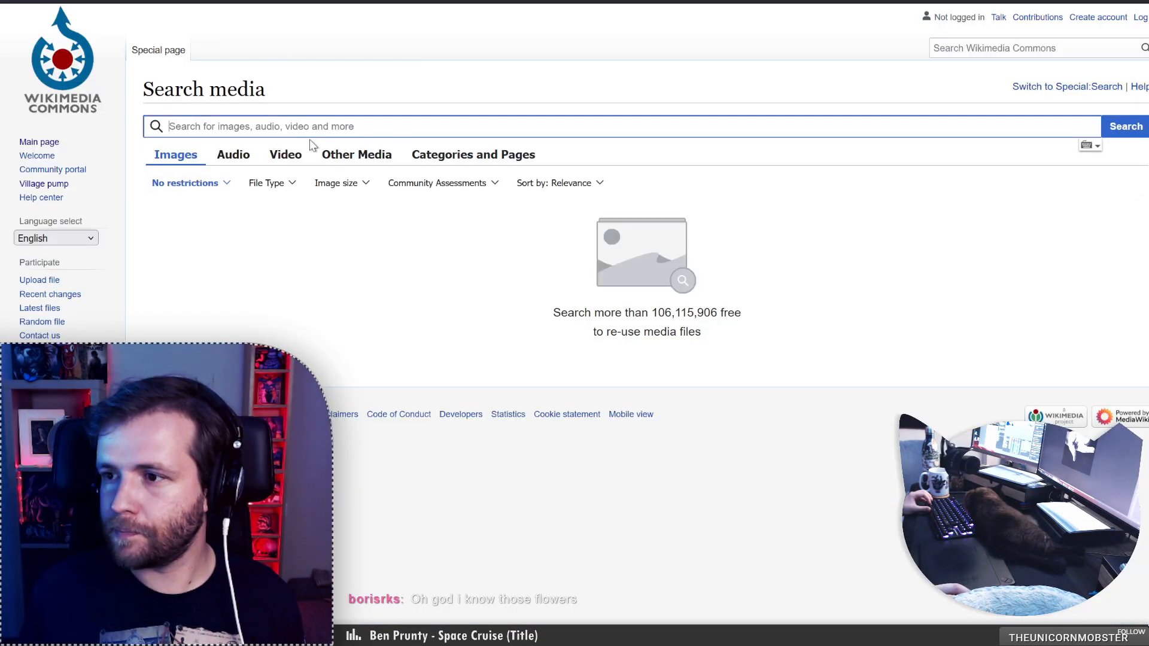
type("dama de ka")
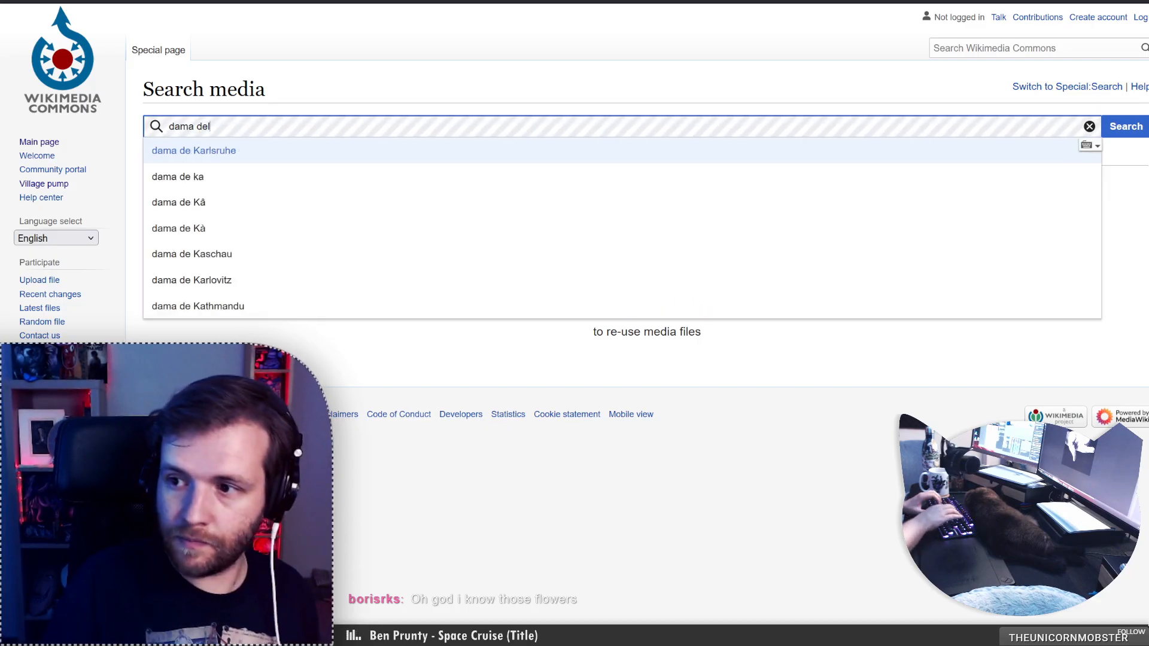
key("BackSpace")
key("BackSpace")
type("la noche")
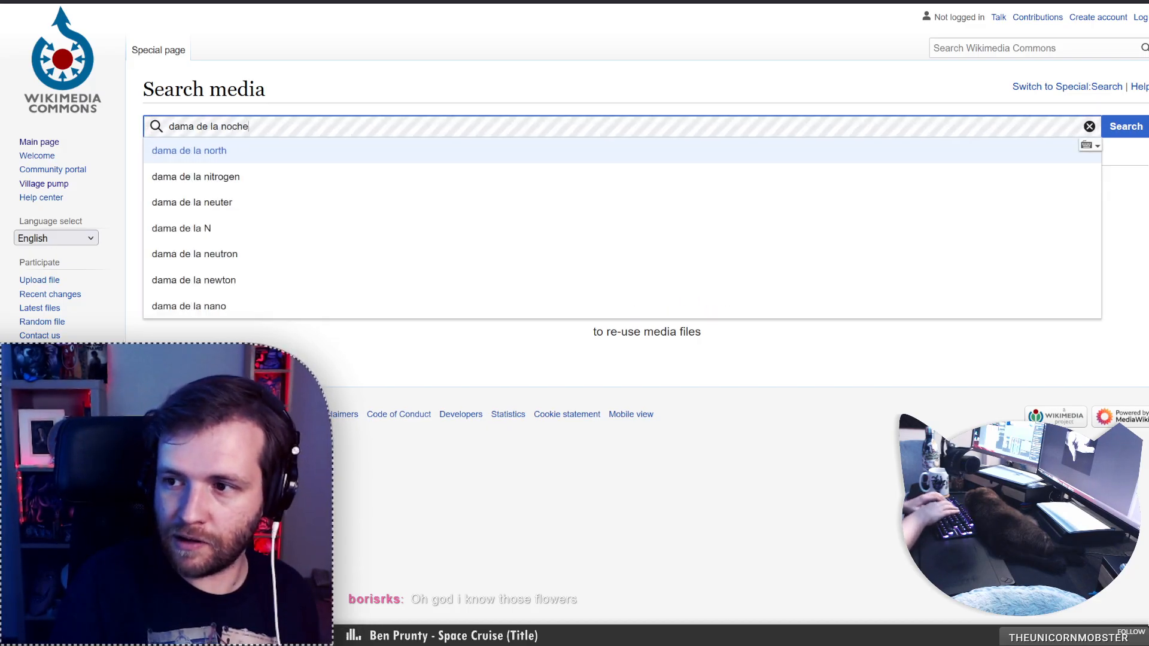
key("Return")
Return to Google's general results, open the linked Wikipedia article on Cestrum nocturnum, and switch it to English
left_click(165, 1)
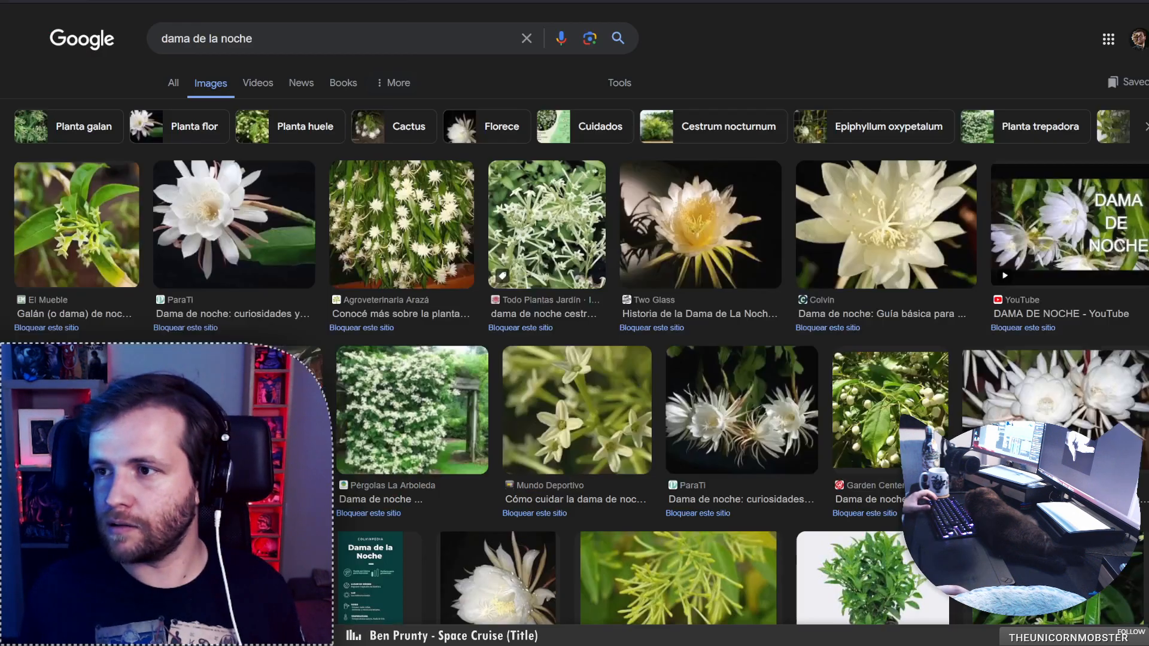
left_click(168, 84)
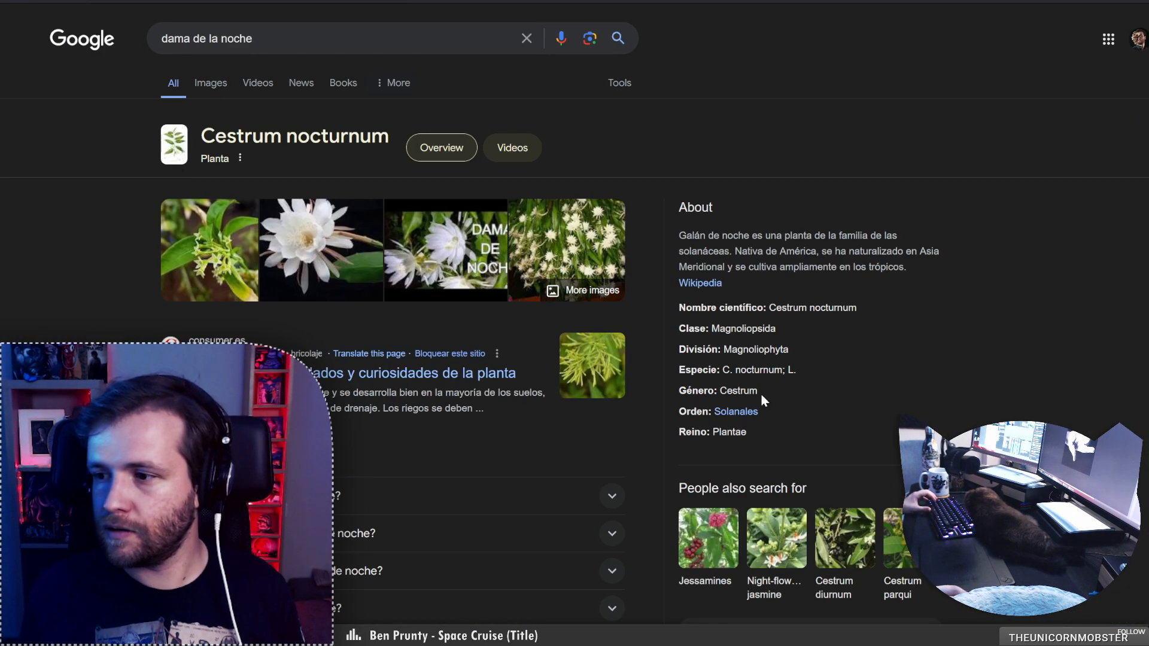
left_click(706, 285)
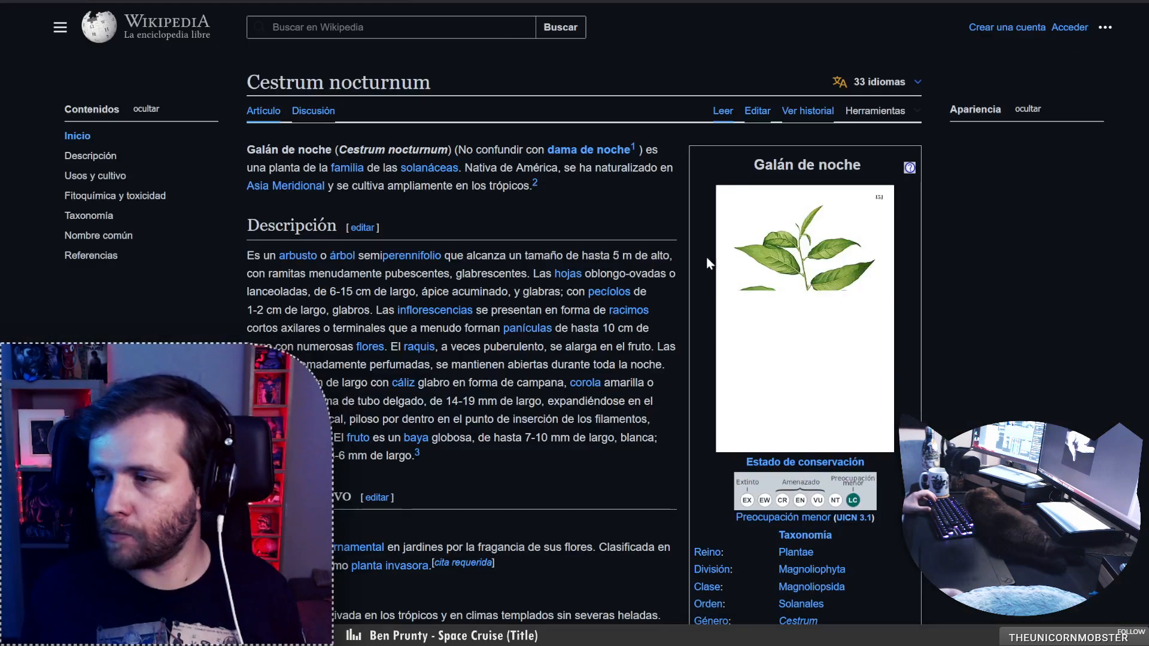
left_click(862, 82)
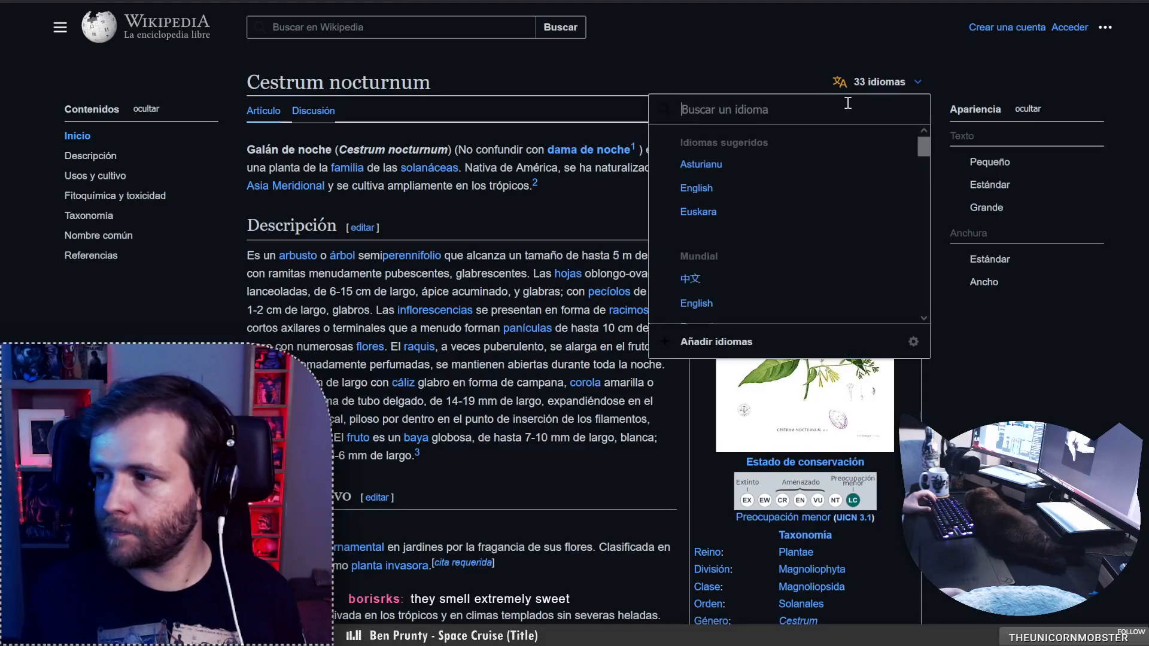
left_click(698, 190)
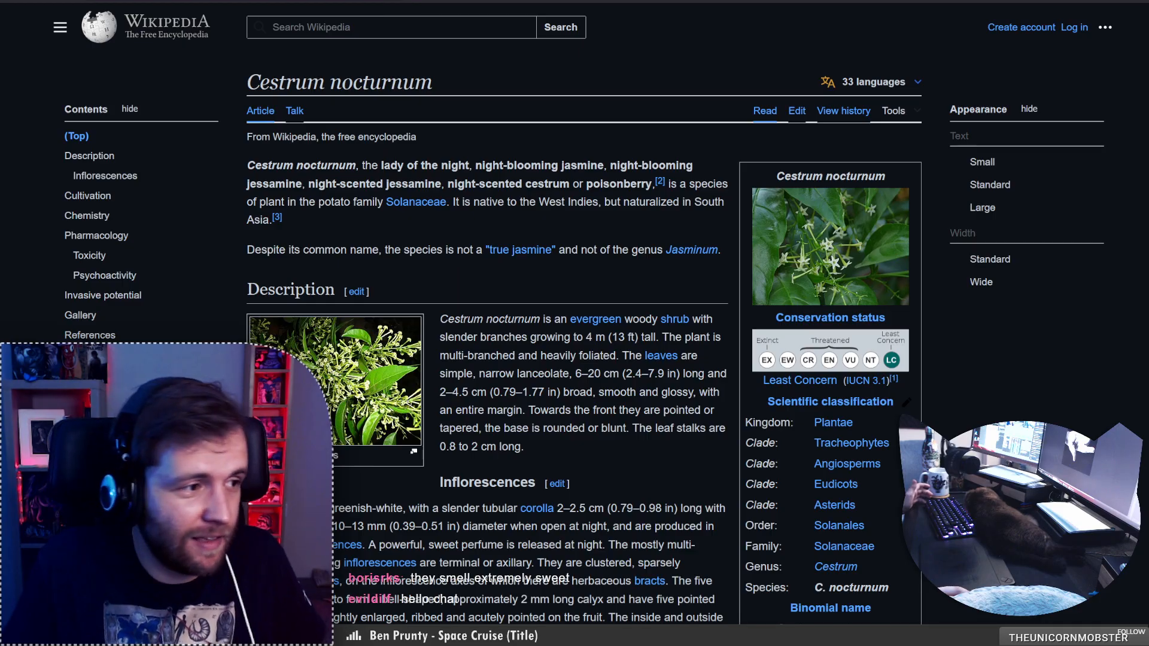
Browse the Wikimedia Commons results and preview the photo Epiphyllum oxypetalum closed flower 3.jpg
key("ctrl+Tab")
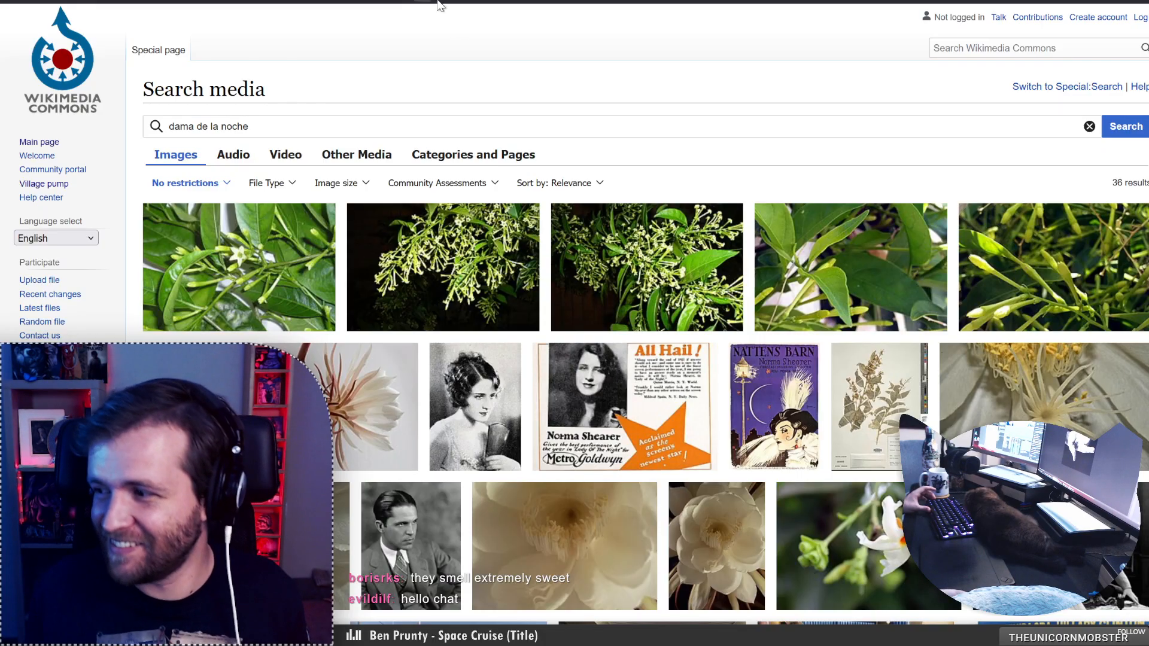
scroll(524, 120, "down", 2)
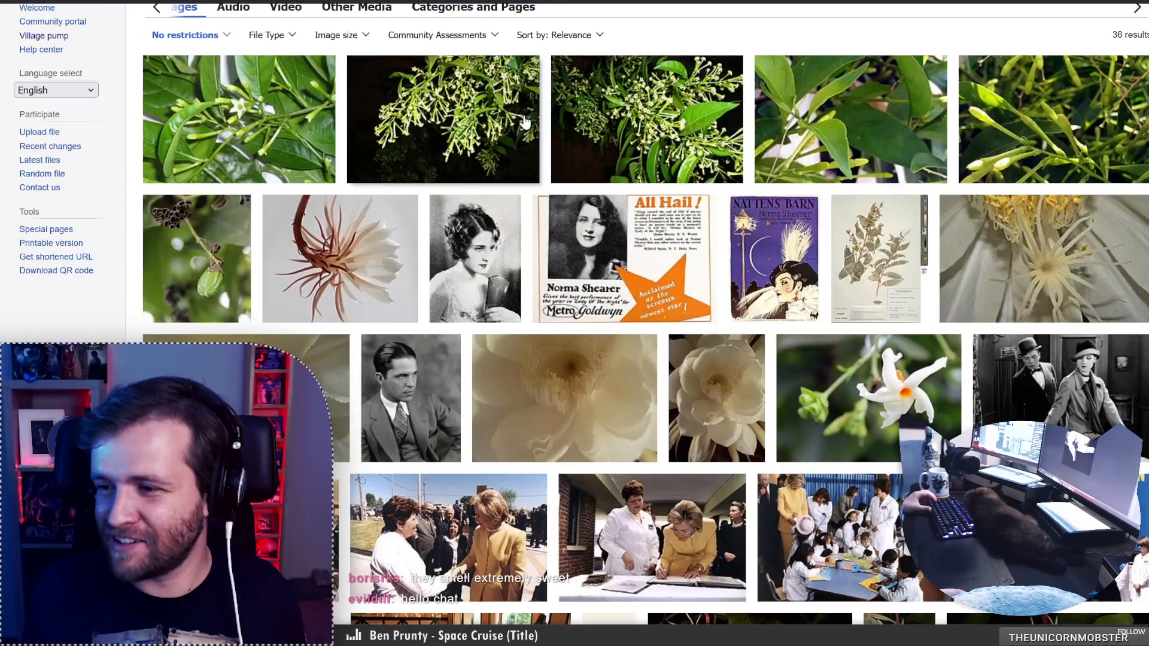
scroll(525, 119, "down", 3)
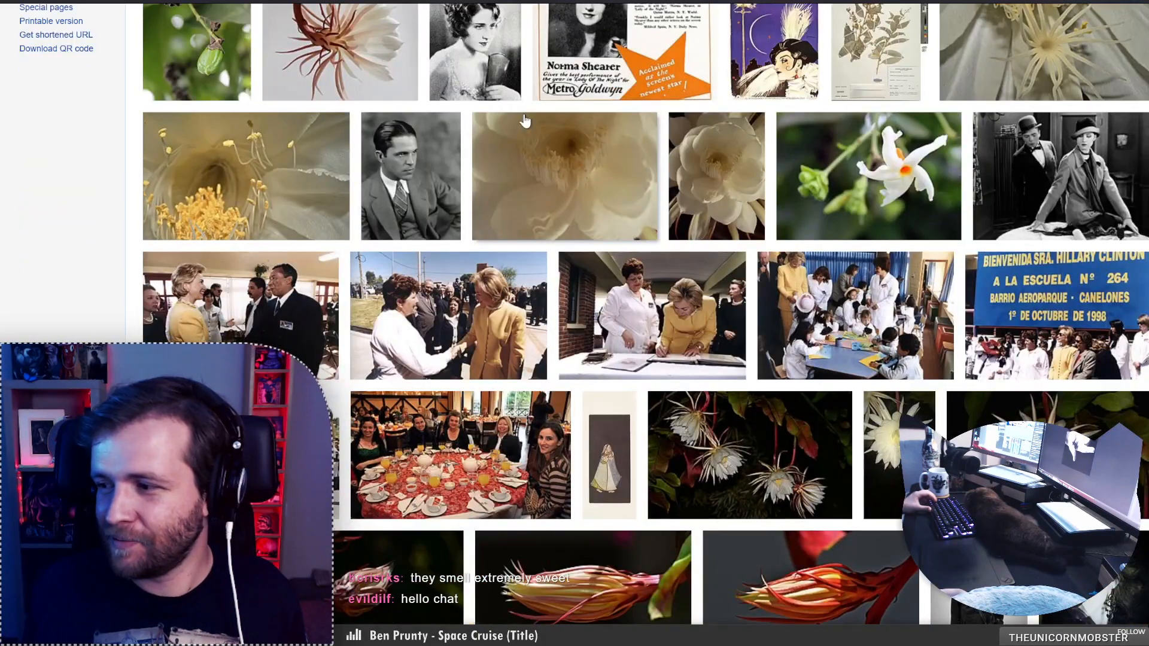
scroll(524, 120, "down", 2)
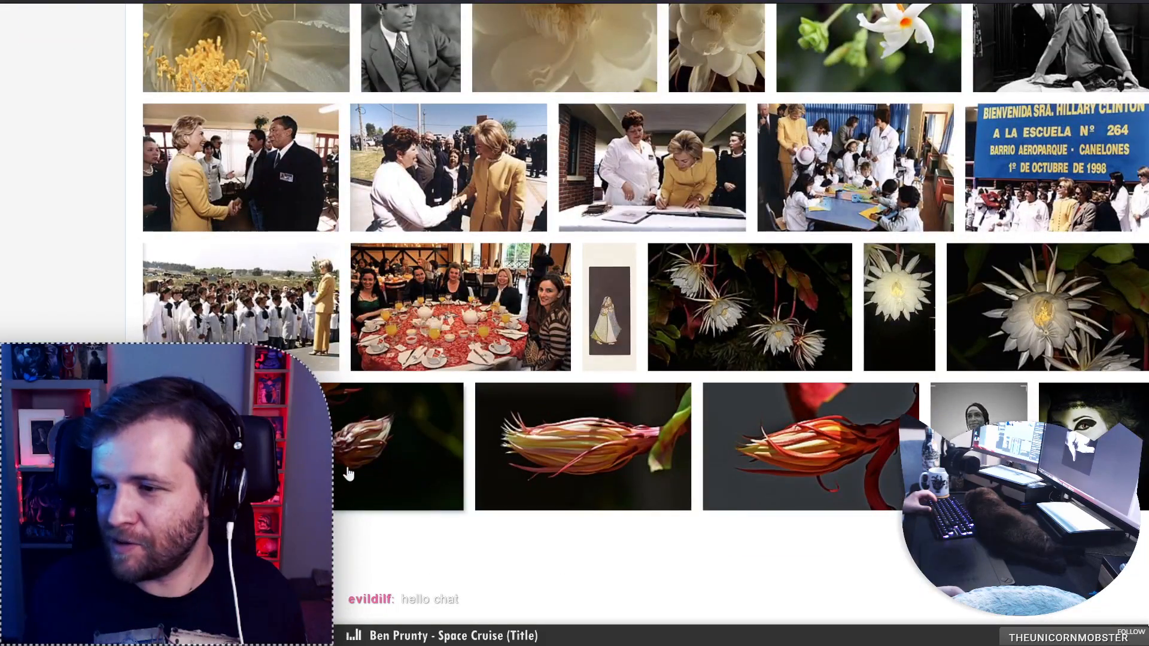
left_click(348, 474)
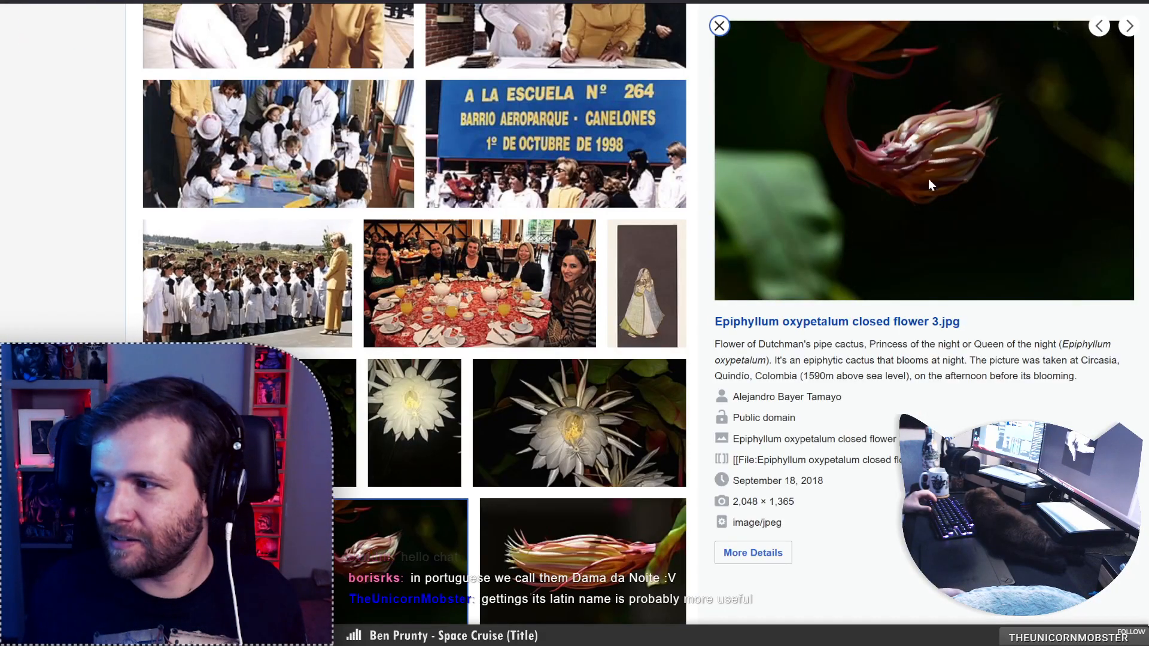
scroll(441, 424, "down", 2)
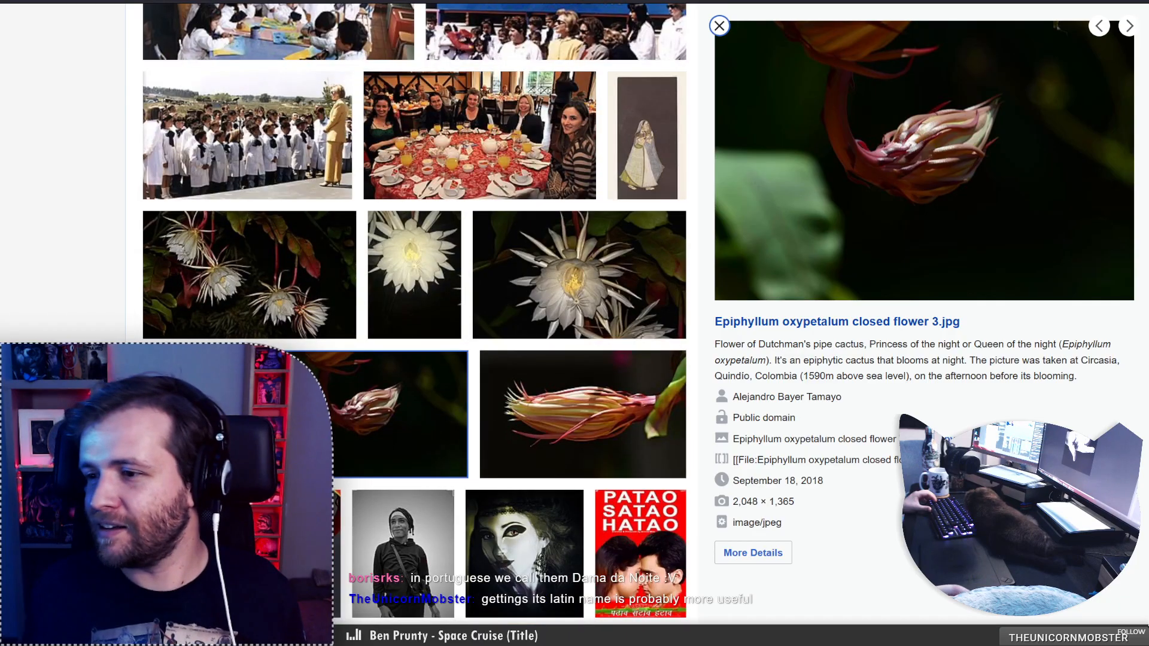
Preview the photo Epiphyllum oxypetalum closed flower 2.jpg and open its Wikimedia Commons file page
left_click(269, 554)
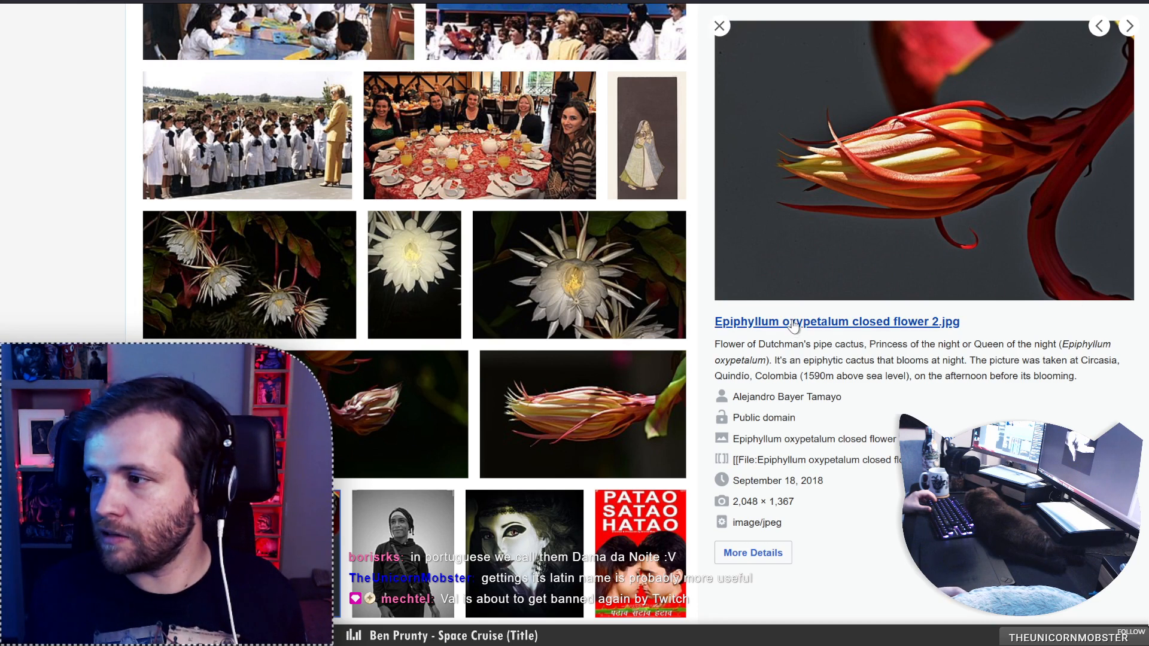
left_click(837, 322)
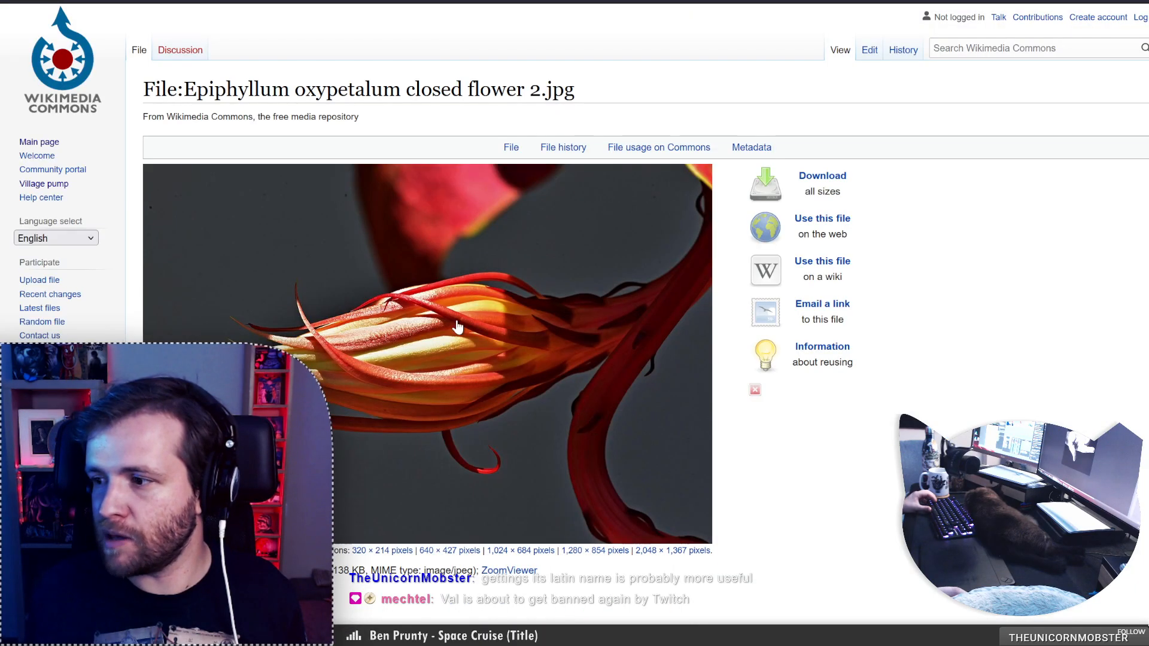
Open the 2,048 × 1,367 pixels version of the closed flower photo
scroll(604, 388, "down", 3)
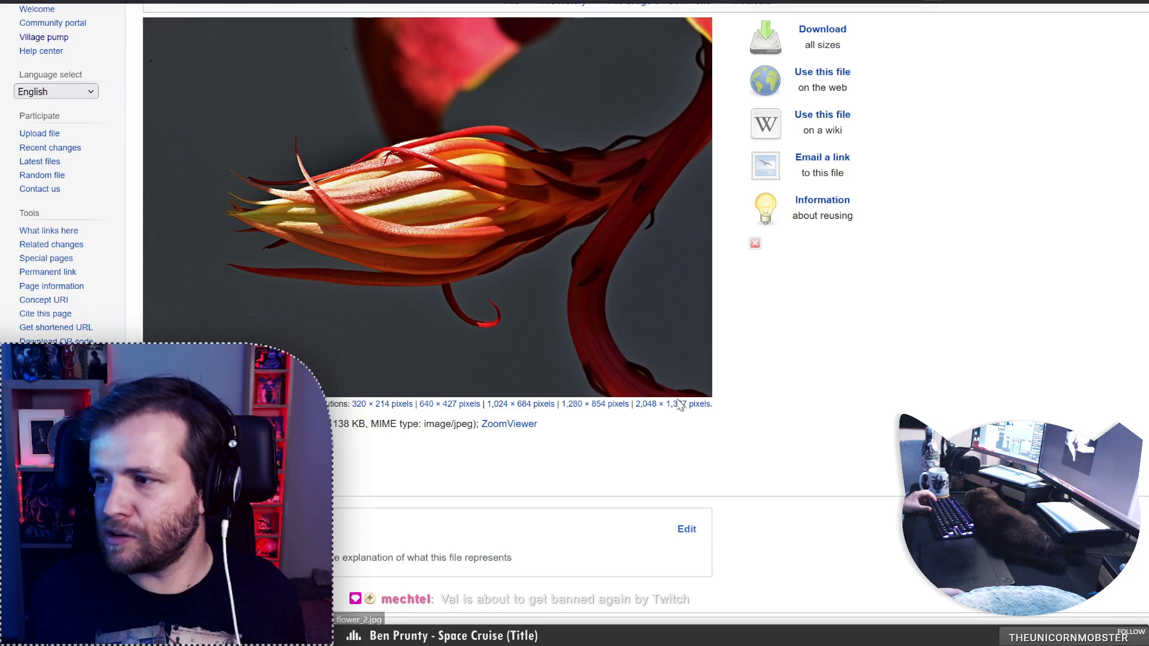
left_click(679, 408)
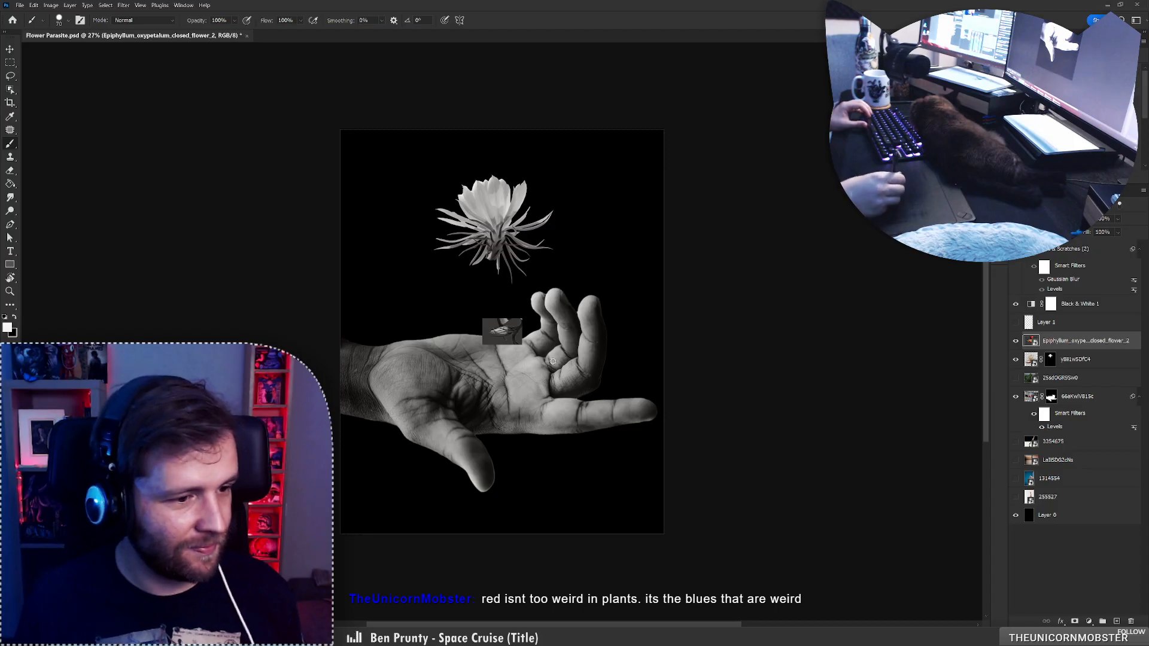
Switch to Photoshop and enlarge and rotate the placed closed flower photo so it lies over the palm
key("ctrl+t")
left_click_drag(551, 353, 445, 329)
left_click_drag(521, 328, 572, 318)
key("Return")
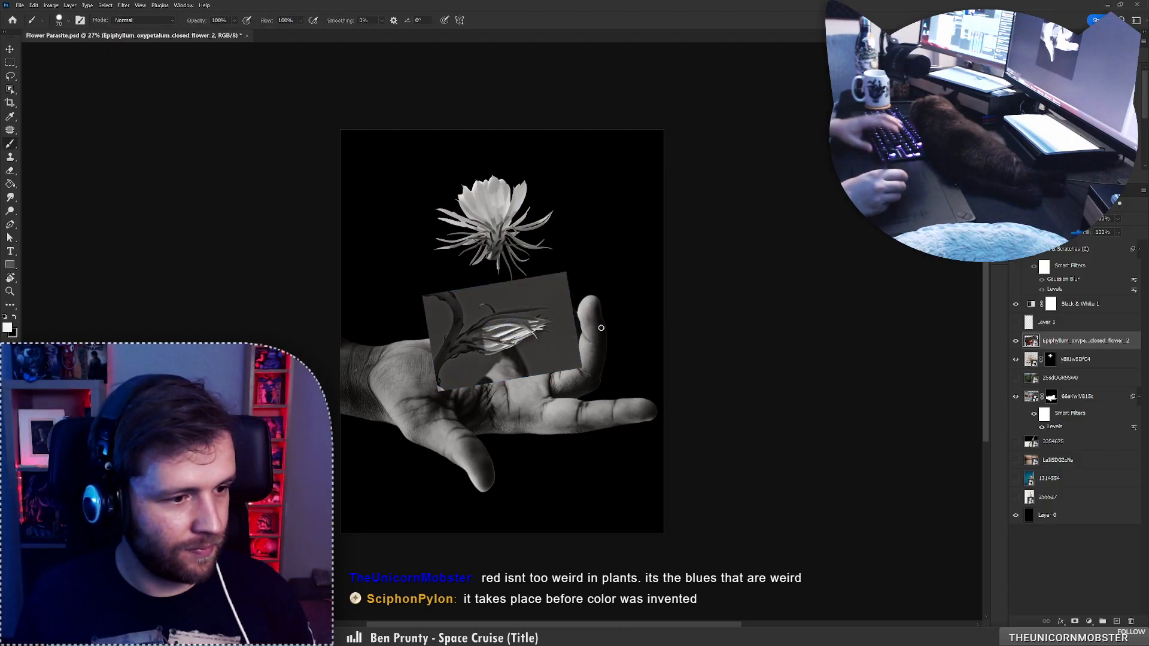
key("z")
left_click_drag(456, 333, 521, 331)
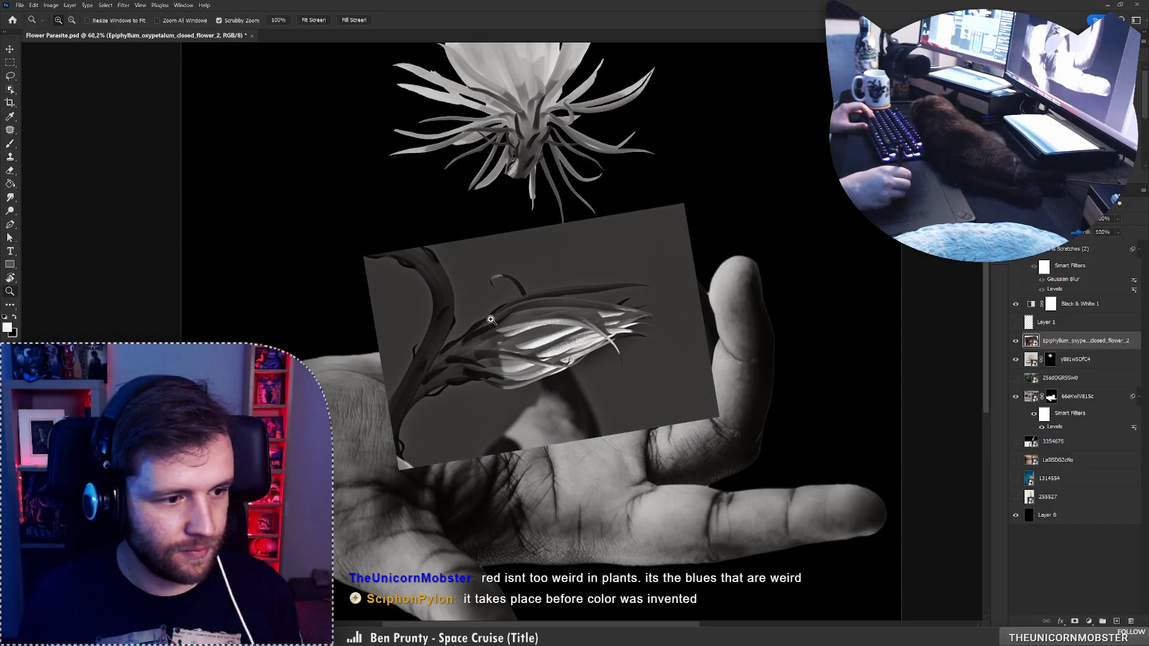
Try to select the curved stem in the placed photo by outlining it with the Object Selection tool
key("b")
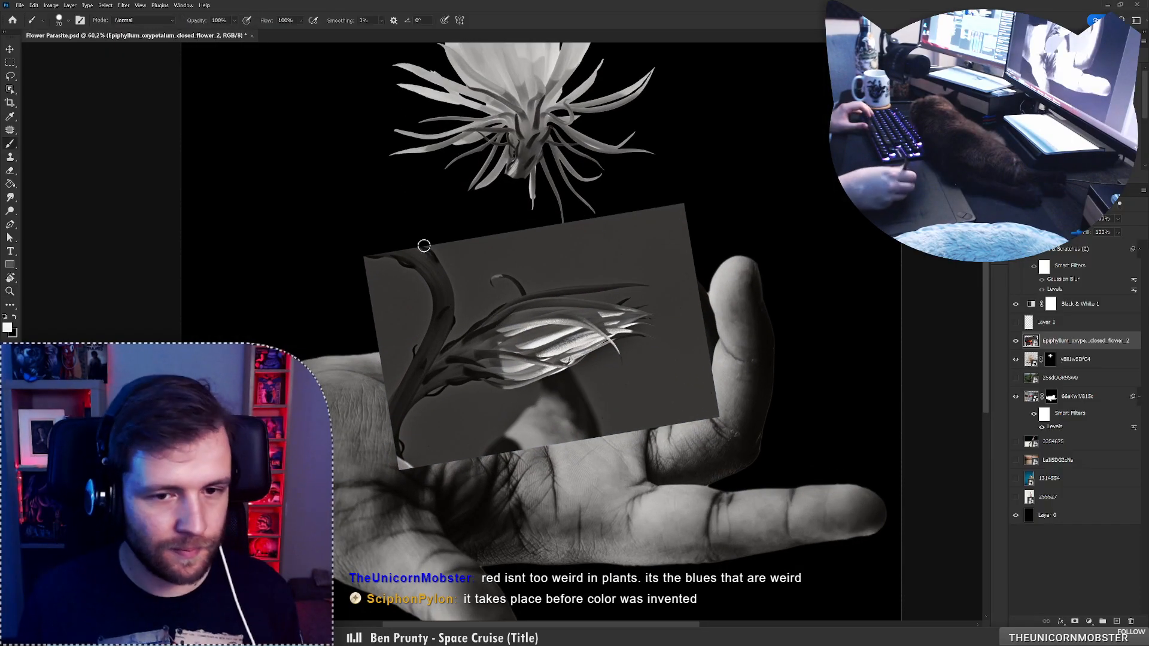
left_click(10, 90)
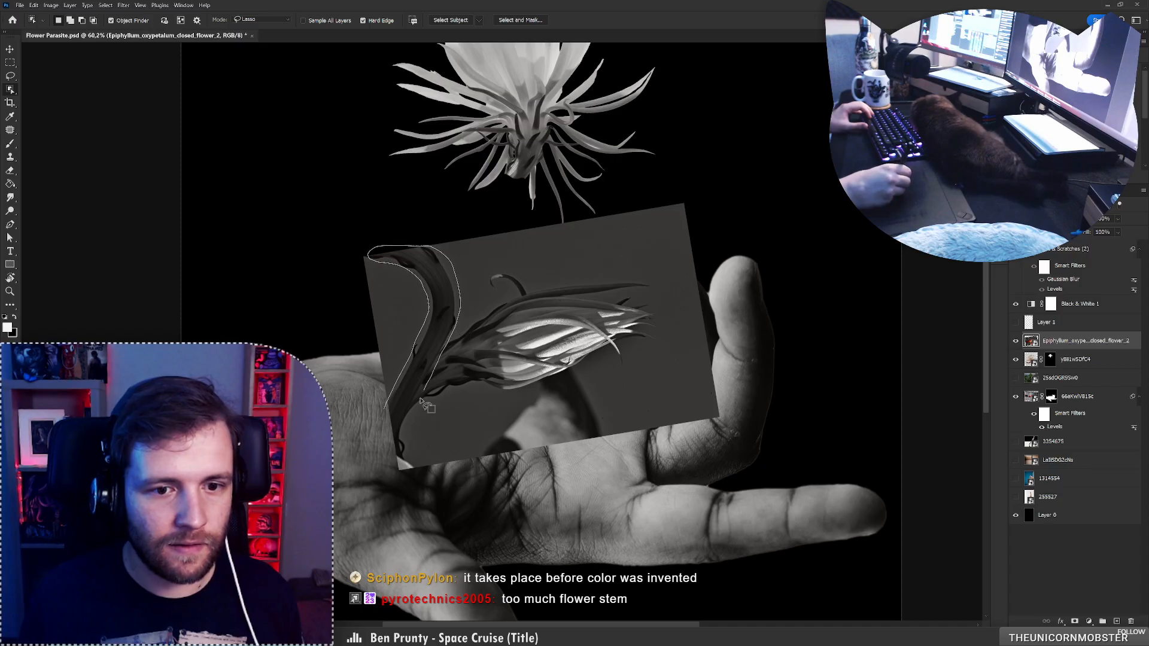
left_click_drag(407, 464, 383, 446)
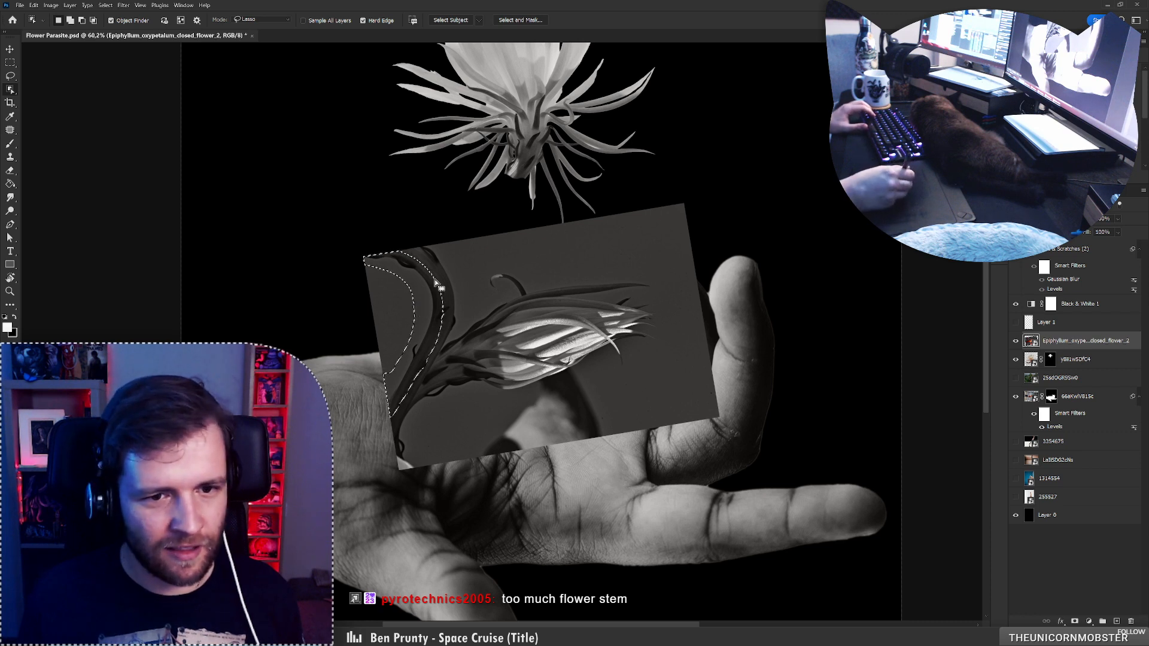
key("ctrl+z")
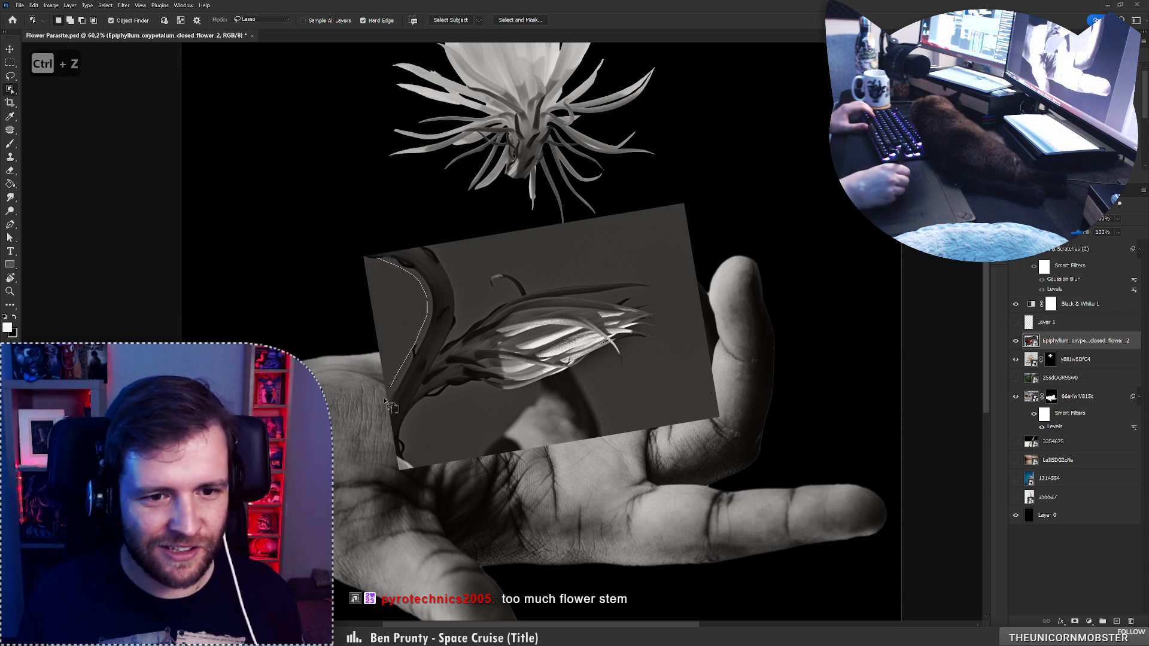
mouse_move(385, 401)
left_mouse_down()
mouse_move(395, 441)
mouse_move(413, 411)
left_mouse_up()
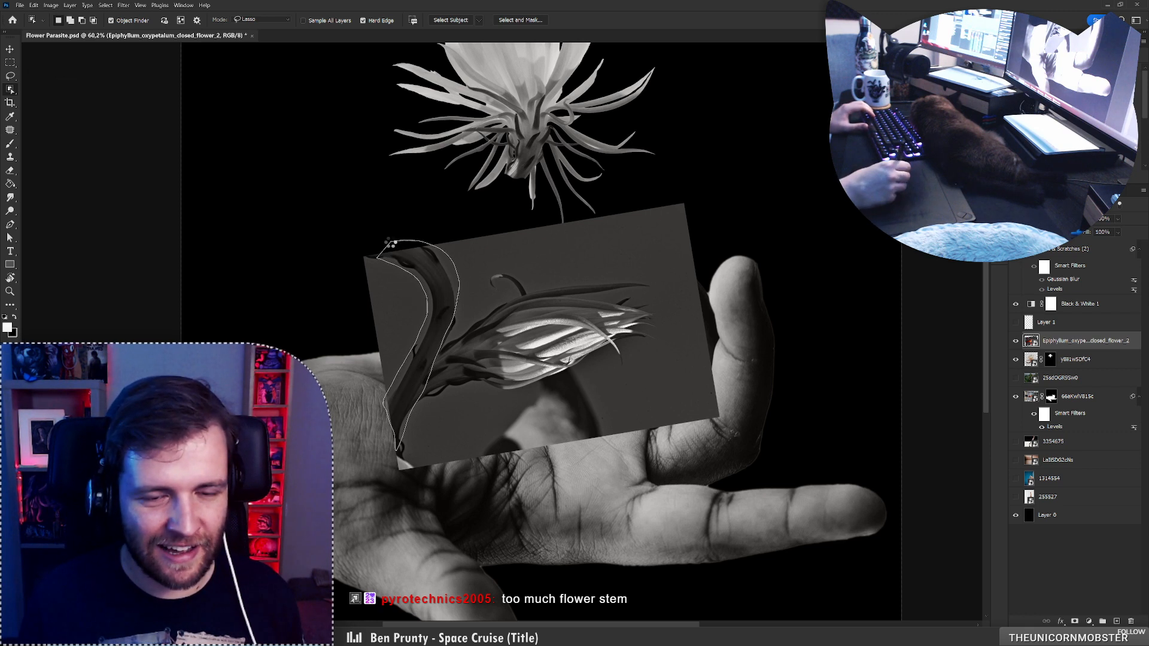
left_click_drag(393, 244, 387, 242)
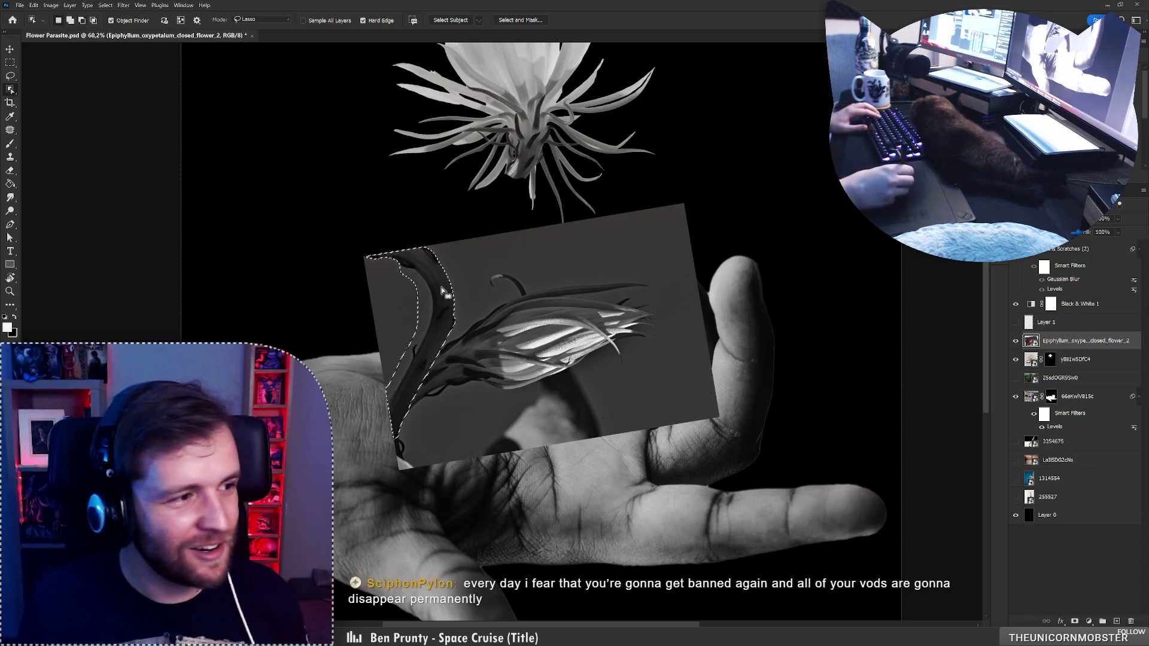
key("ctrl+d")
Enlarge and rotate the placed photo so the bud stands upright and the stem arches down to the palm
key("ctrl+t")
left_click_drag(530, 230, 665, 180)
key("Return")
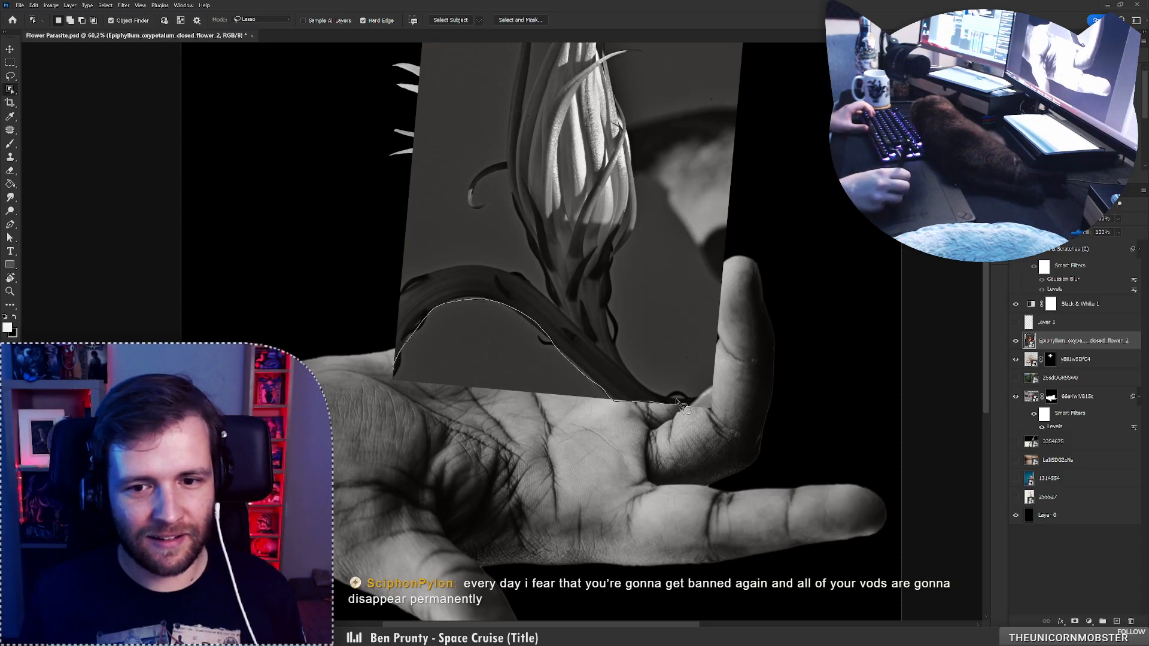
Try to isolate the arched stem of the upright photo with an Object Selection outline
mouse_move(453, 271)
left_mouse_down()
mouse_move(413, 286)
mouse_move(386, 369)
left_mouse_up()
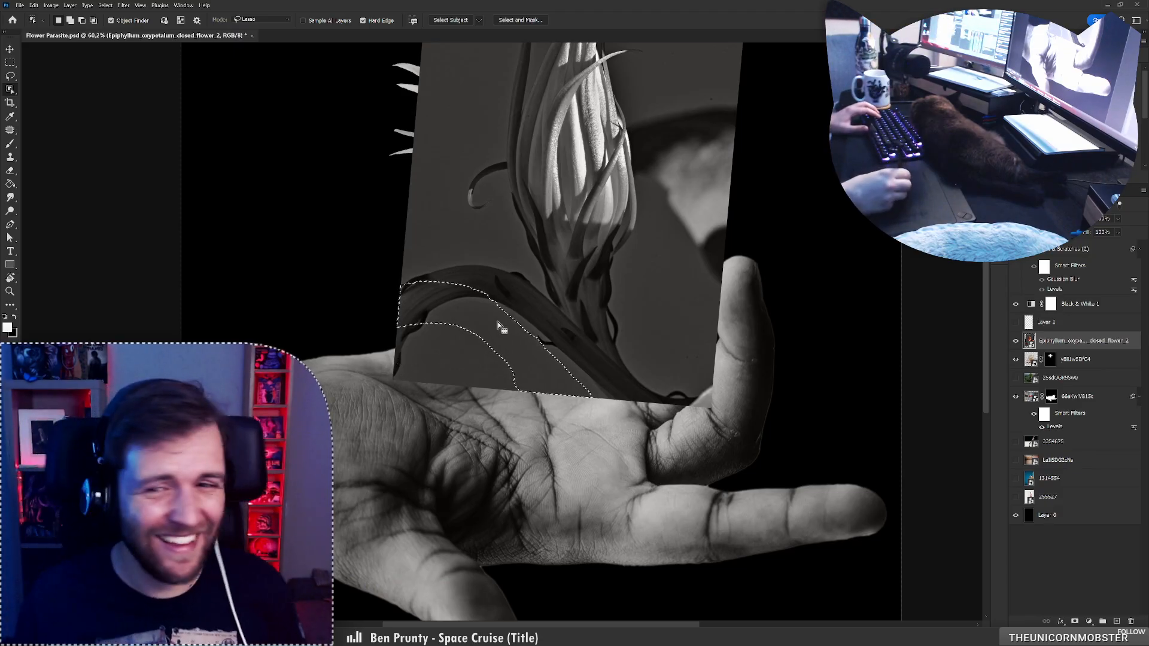
left_click_drag(516, 347, 553, 332)
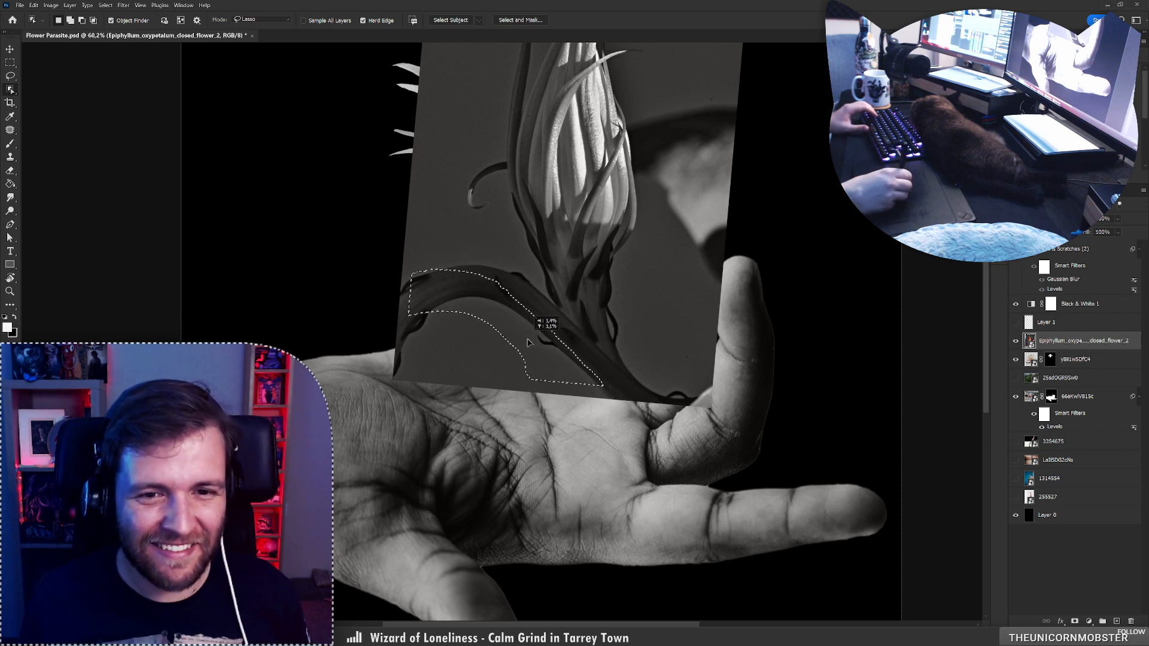
key("ctrl+z")
key("ctrl+d")
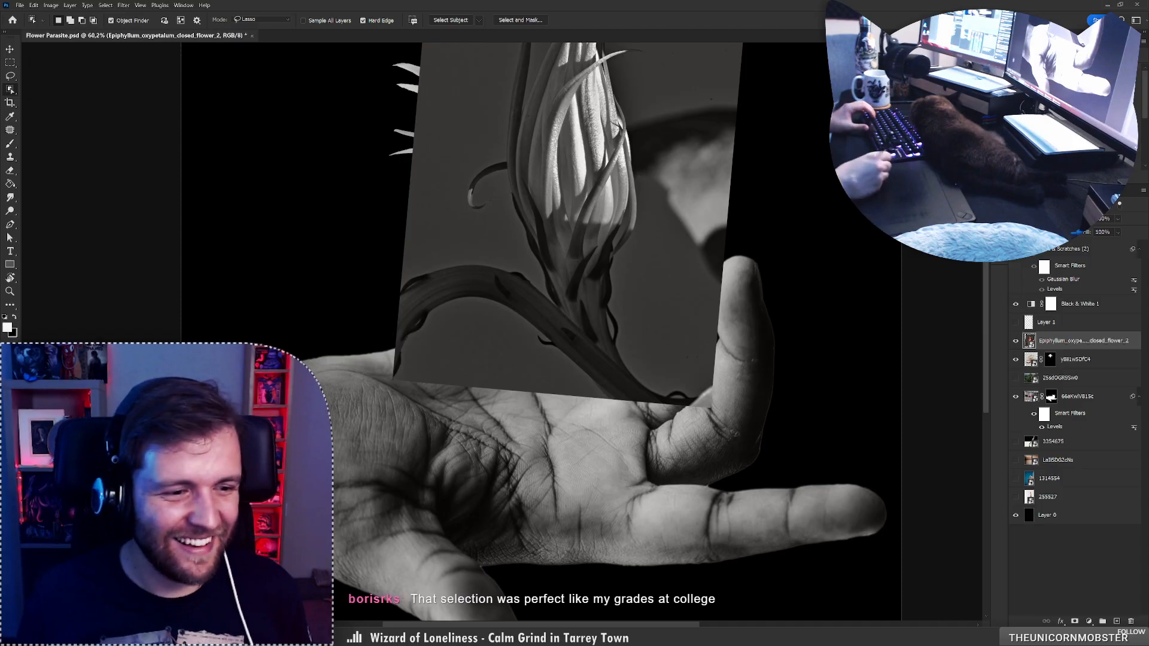
Select the whole plant in the photo with Object Selection and subtract the flower bud from the selection
left_click(592, 357)
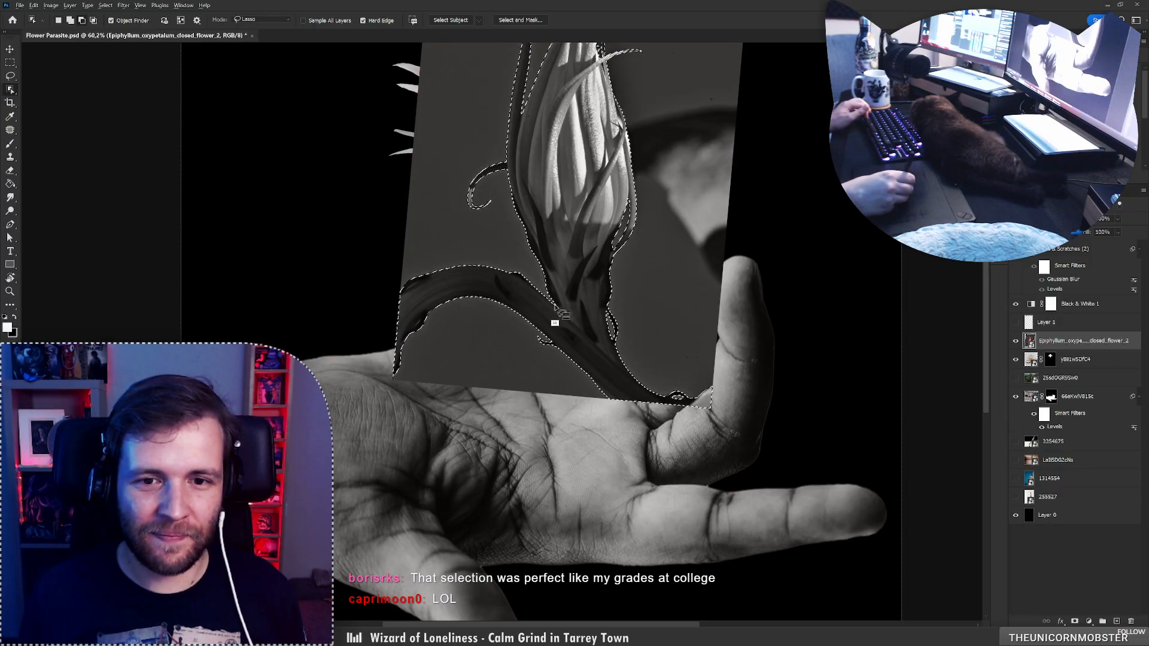
key("l")
key("alt+l")
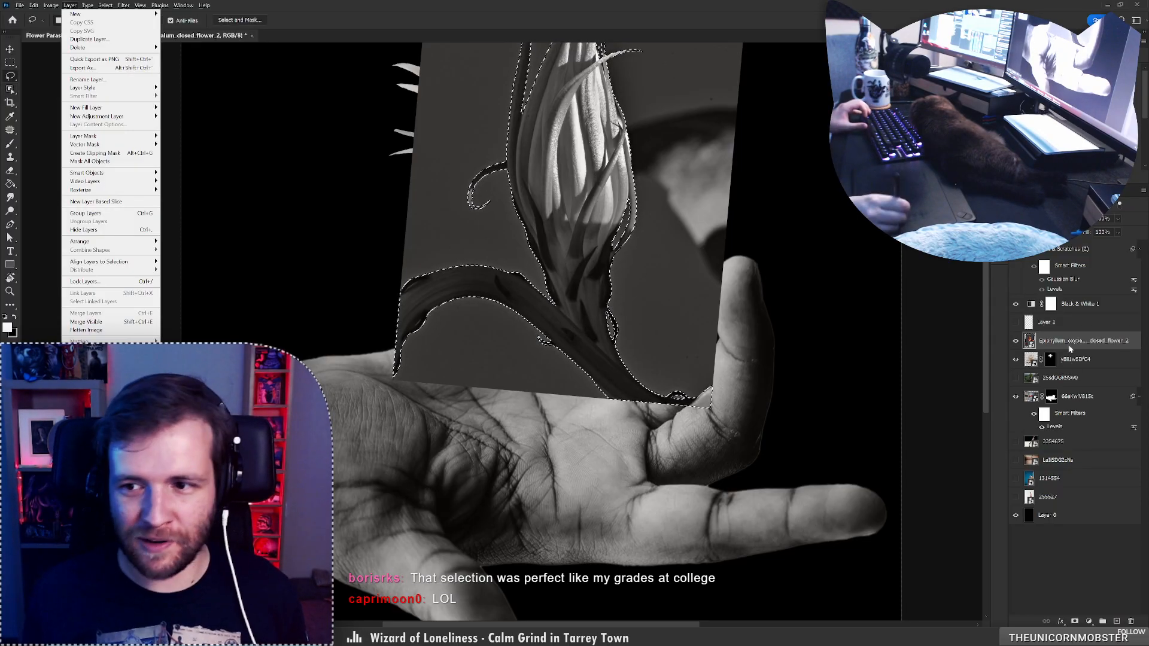
key("Escape")
mouse_move(558, 310)
left_mouse_down()
mouse_move(647, 331)
mouse_move(583, 277)
mouse_move(544, 268)
mouse_move(565, 305)
mouse_move(547, 284)
left_mouse_up()
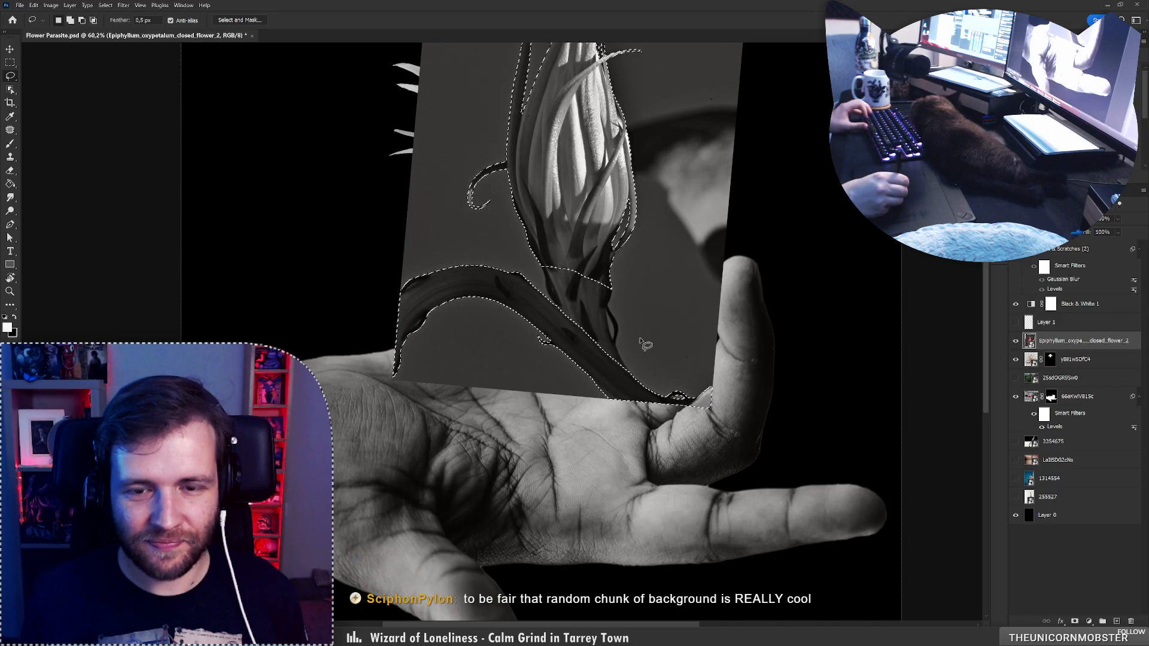
mouse_move(617, 341)
left_mouse_down()
mouse_move(585, 354)
mouse_move(383, 309)
mouse_move(576, 300)
left_mouse_up()
key("w")
key("ctrl+z")
key("z")
mouse_move(506, 358)
left_mouse_down()
mouse_move(457, 322)
mouse_move(549, 135)
mouse_move(677, 281)
left_mouse_up()
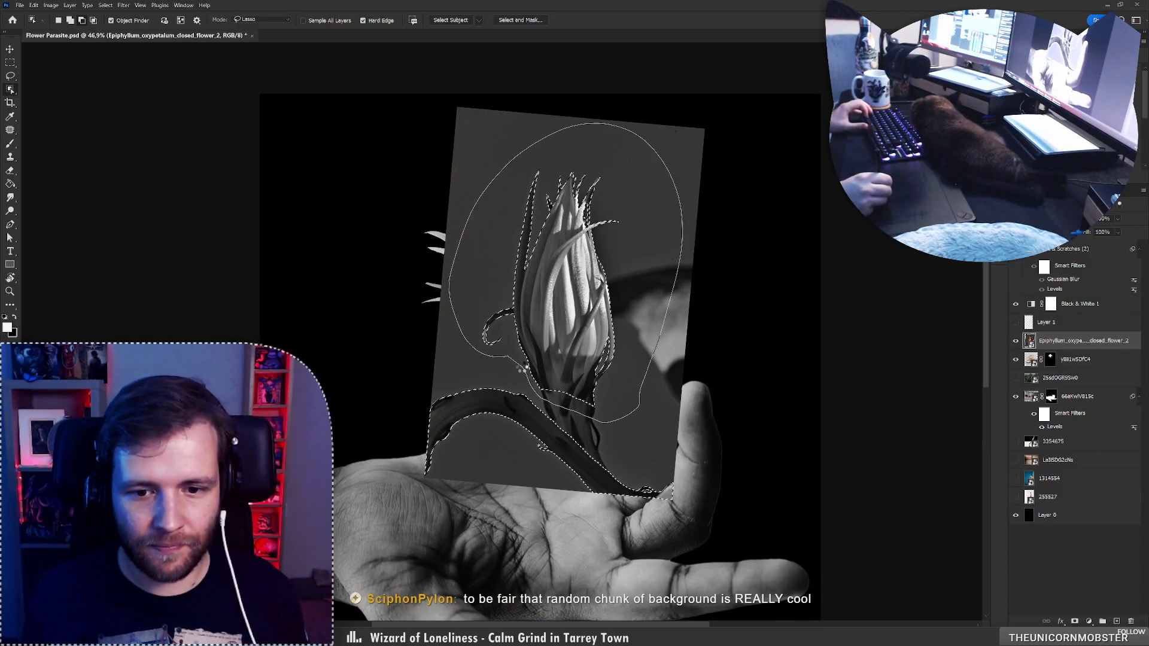
left_click_drag(522, 368, 524, 369)
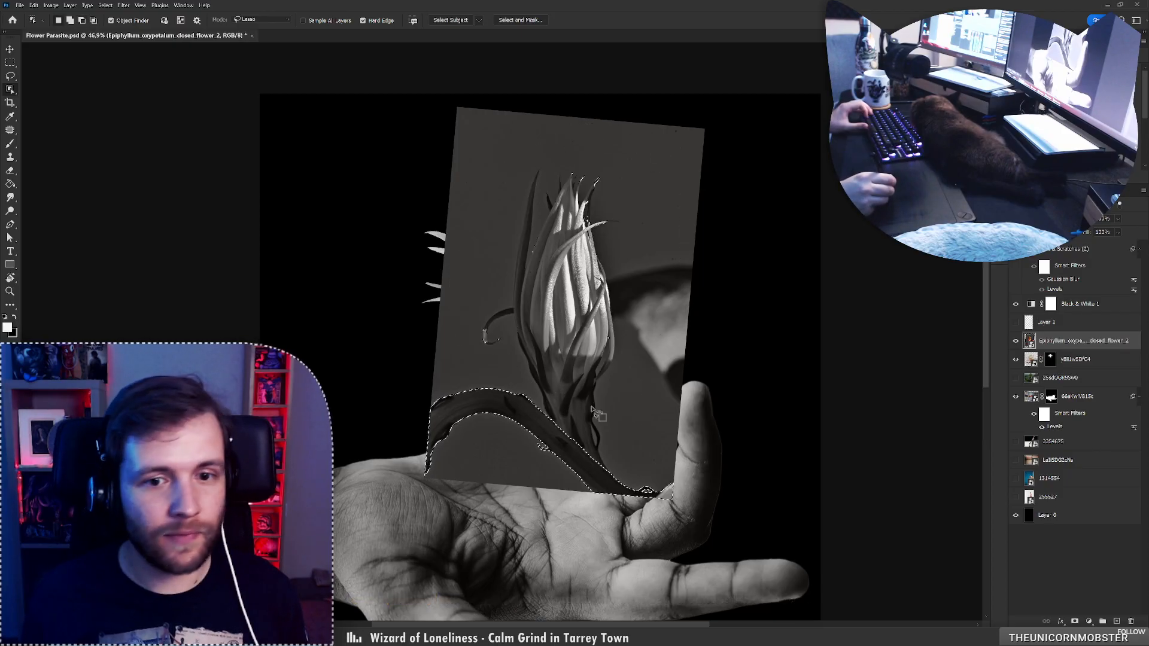
Subtract the remaining bud fragments and the piece beside the finger from the stem selection with the Lasso
key("l")
mouse_move(493, 368)
left_mouse_down()
mouse_move(659, 156)
mouse_move(636, 384)
mouse_move(605, 425)
mouse_move(571, 420)
mouse_move(534, 388)
left_mouse_up()
left_click_drag(603, 438, 587, 315)
key("z")
mouse_move(623, 363)
left_mouse_down()
mouse_move(649, 359)
mouse_move(720, 390)
left_mouse_up()
key("l")
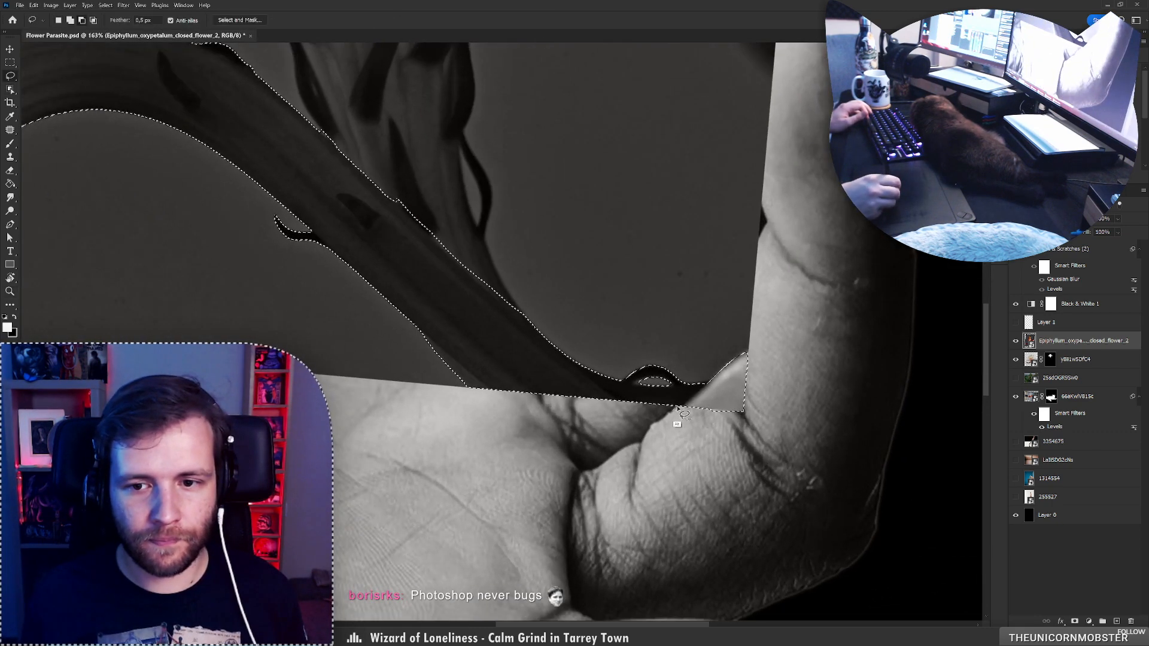
left_click_drag(734, 429, 653, 442)
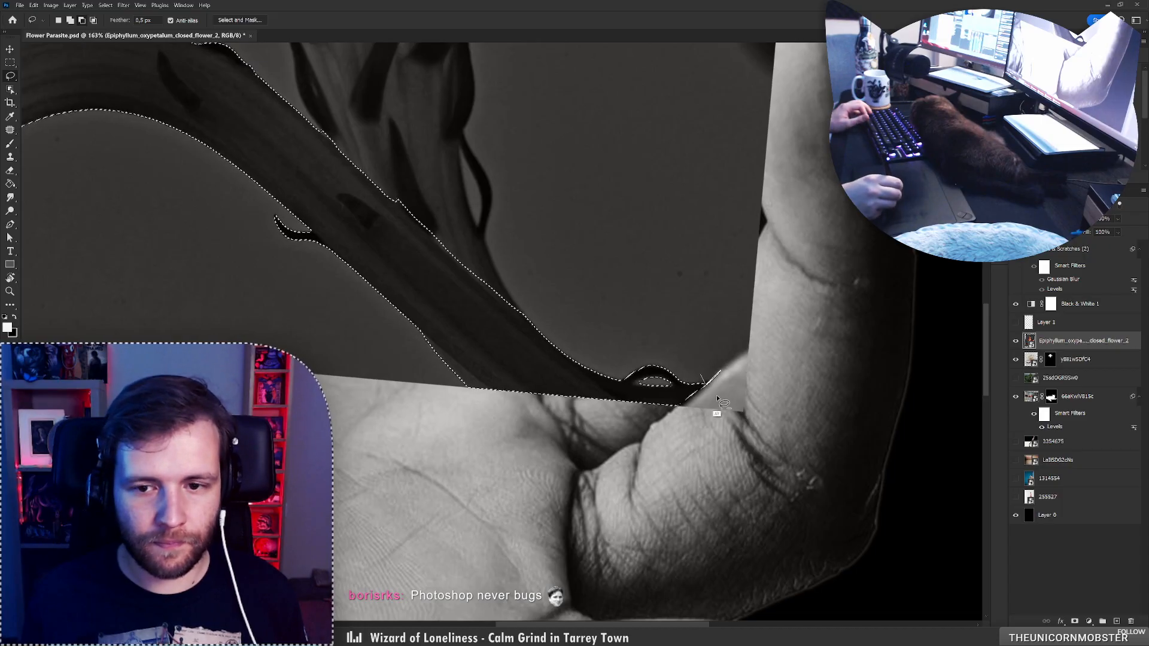
Mask the photo to the selected arched stem and convert the masked layer to a smart object
key("z")
left_click_drag(664, 402, 574, 403)
left_click_drag(741, 370, 757, 371)
key("l")
left_click(1075, 622)
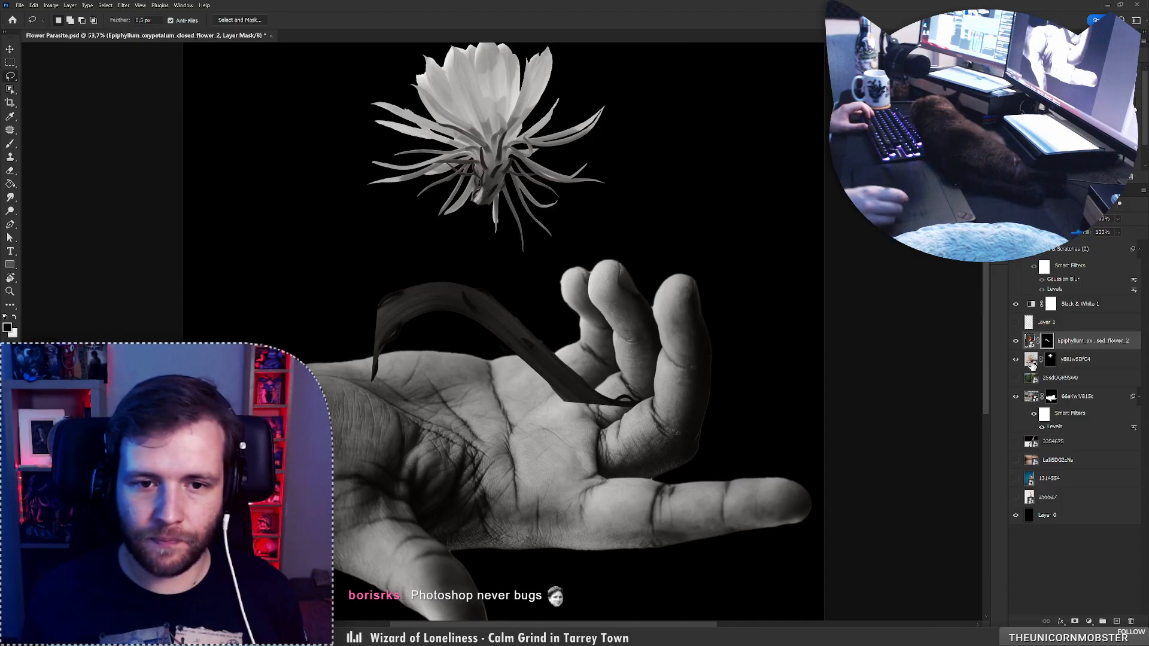
key("ctrl+backslash")
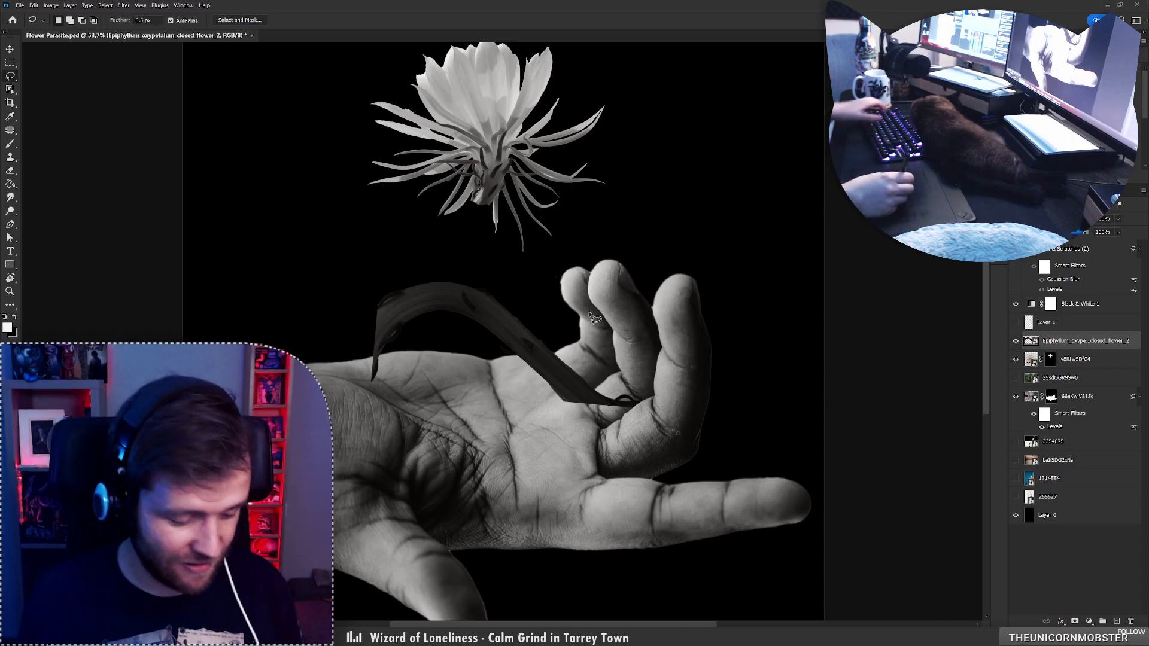
Brighten the stem with a Levels adjustment by lowering the white input level
key("ctrl+l")
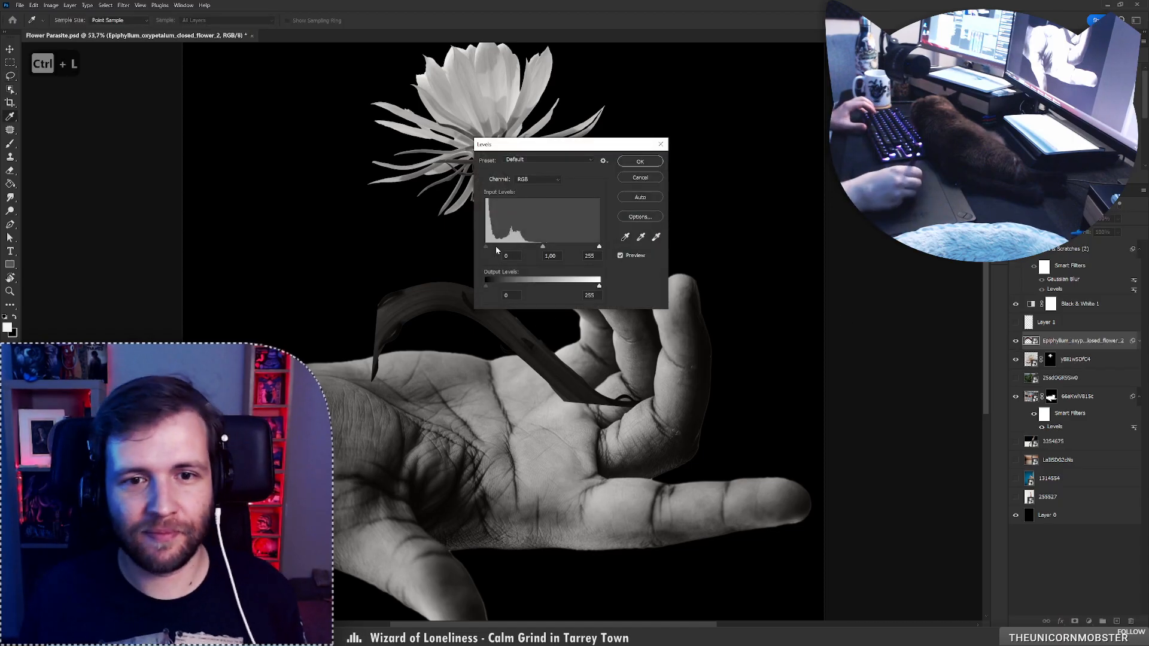
left_click_drag(599, 246, 523, 248)
key("Return")
key("l")
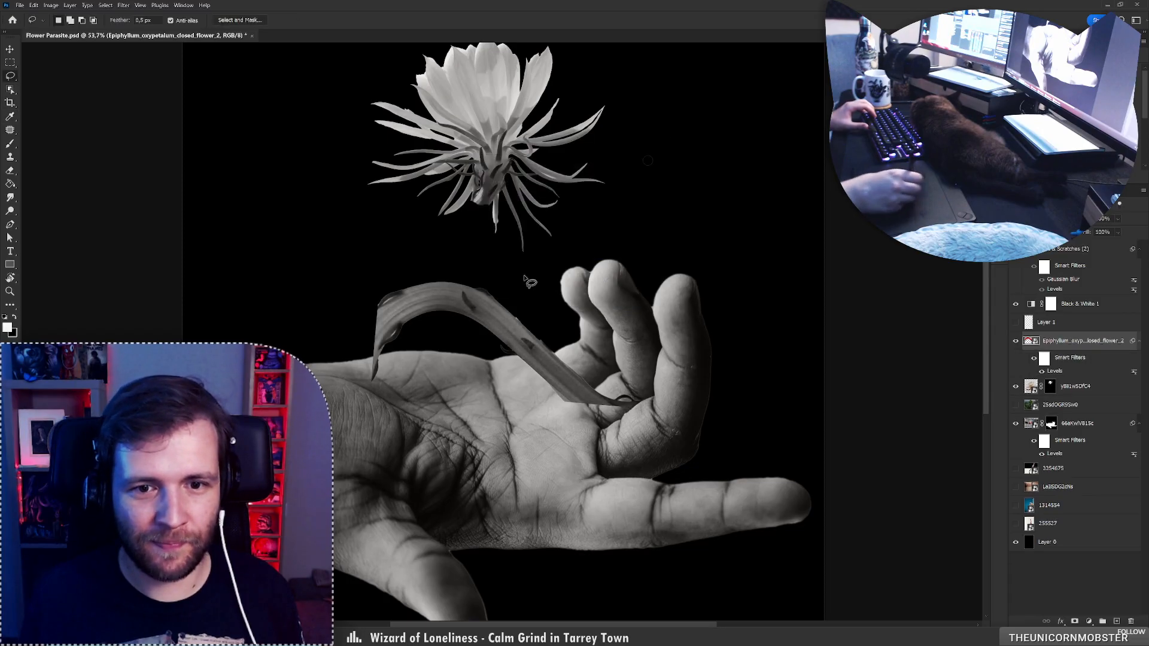
Try painting brush strokes on a new layer across the stem's cut lower end at the palm
left_click_drag(547, 356, 599, 353)
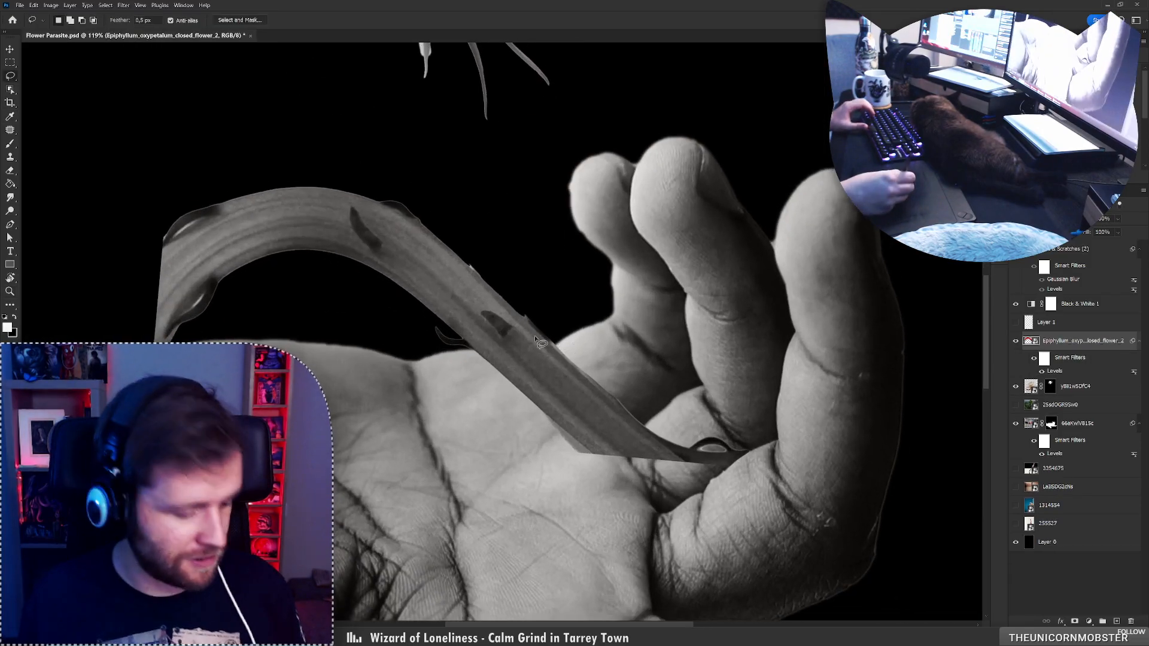
key("b")
left_click_drag(544, 427, 580, 467)
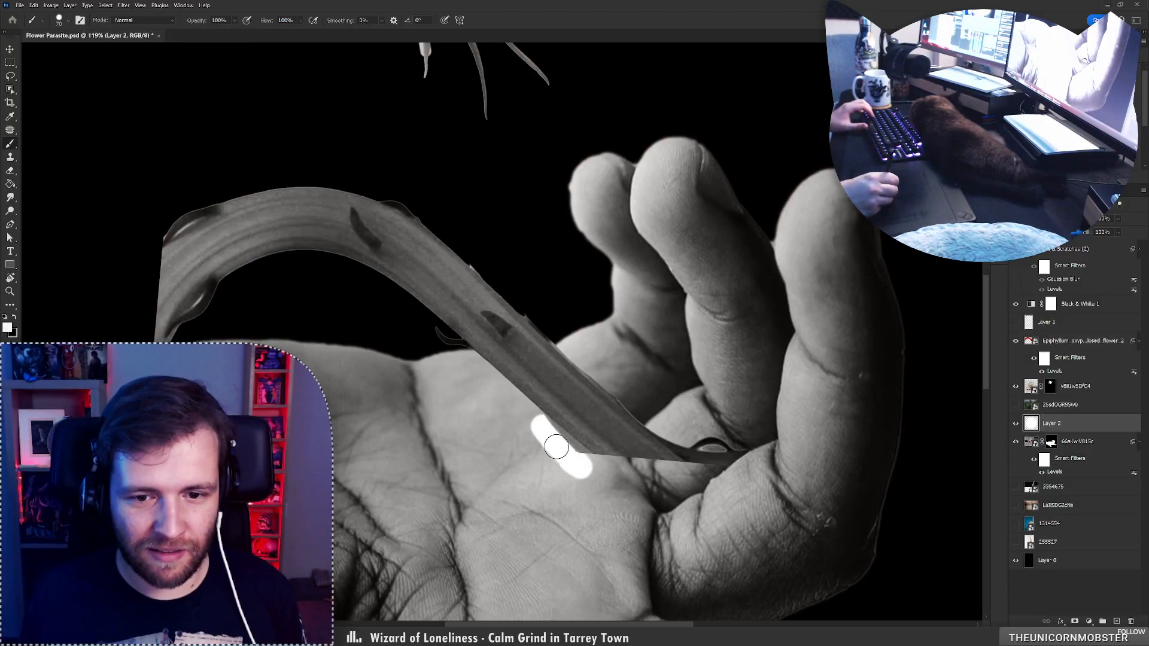
key("ctrl+z")
key("x")
left_click_drag(539, 424, 586, 470)
key("ctrl+z")
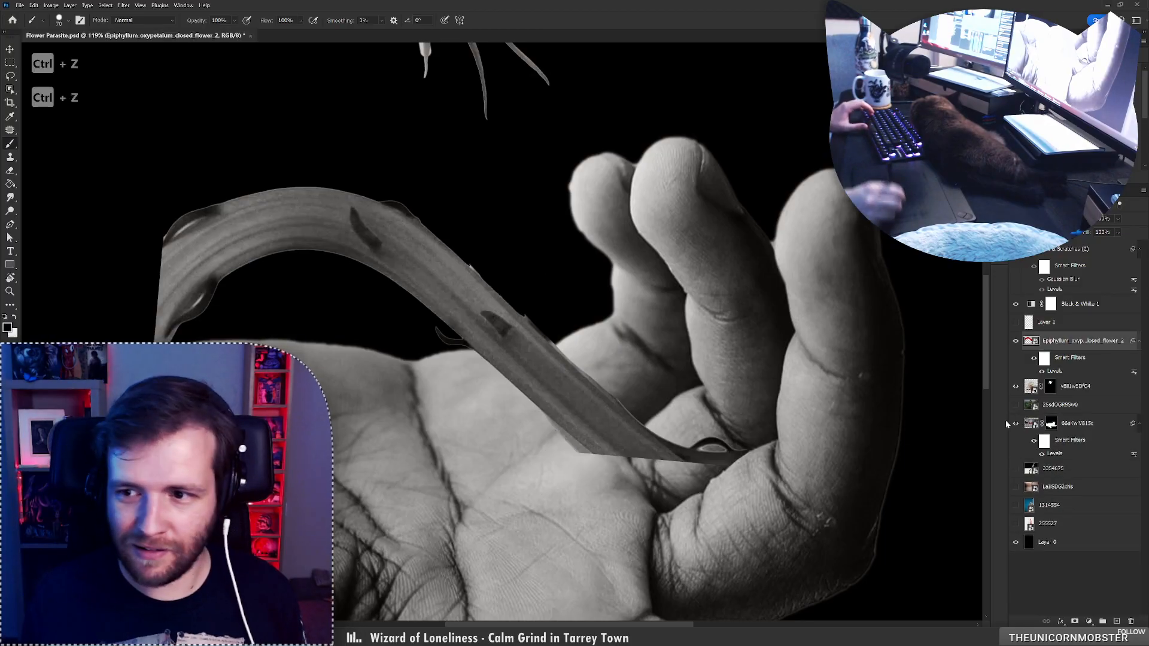
Add a layer mask to the stem and paint out its rough corner and edge bumps
left_click(1073, 622)
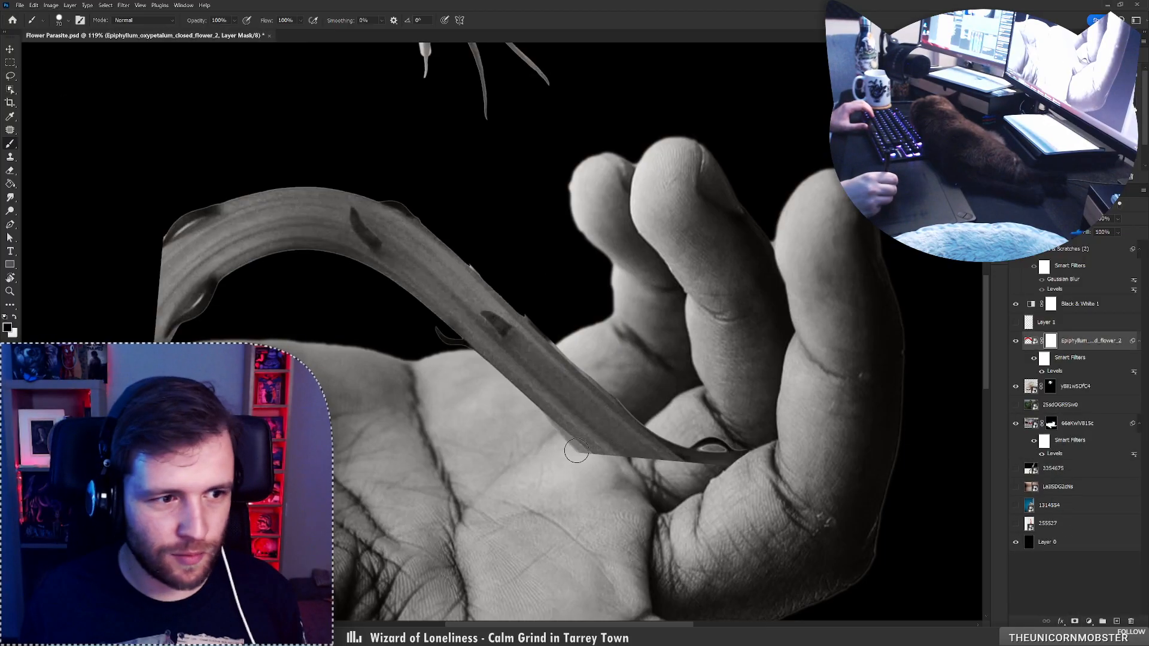
key("ctrl+z")
key("ctrl+z")
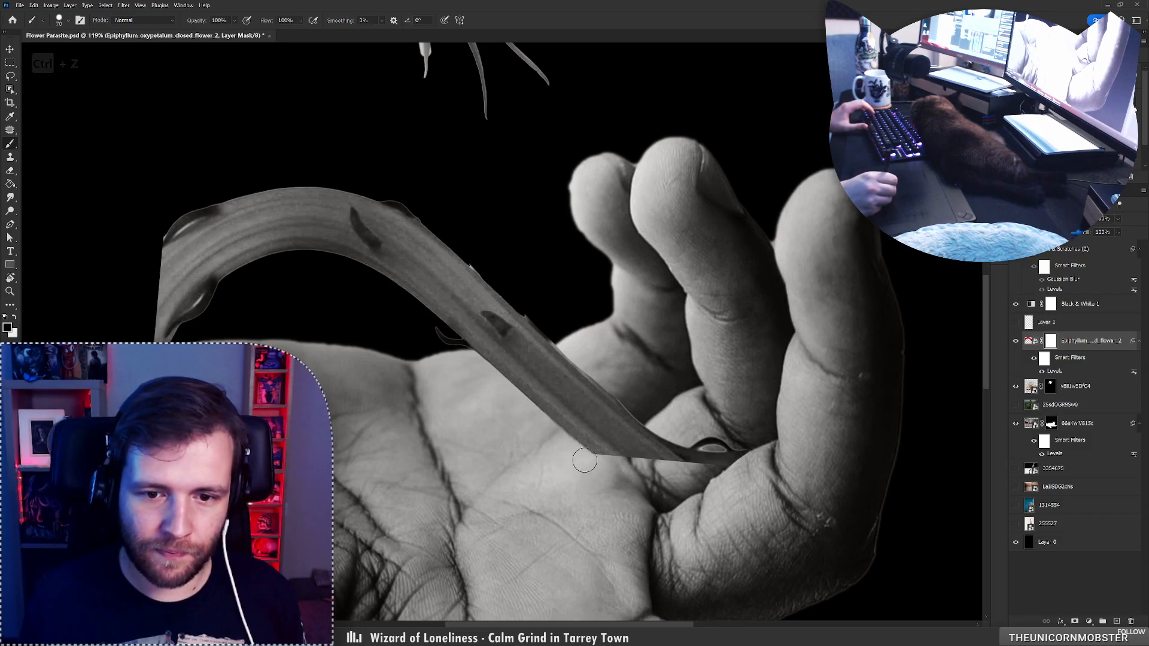
key("ctrl+z")
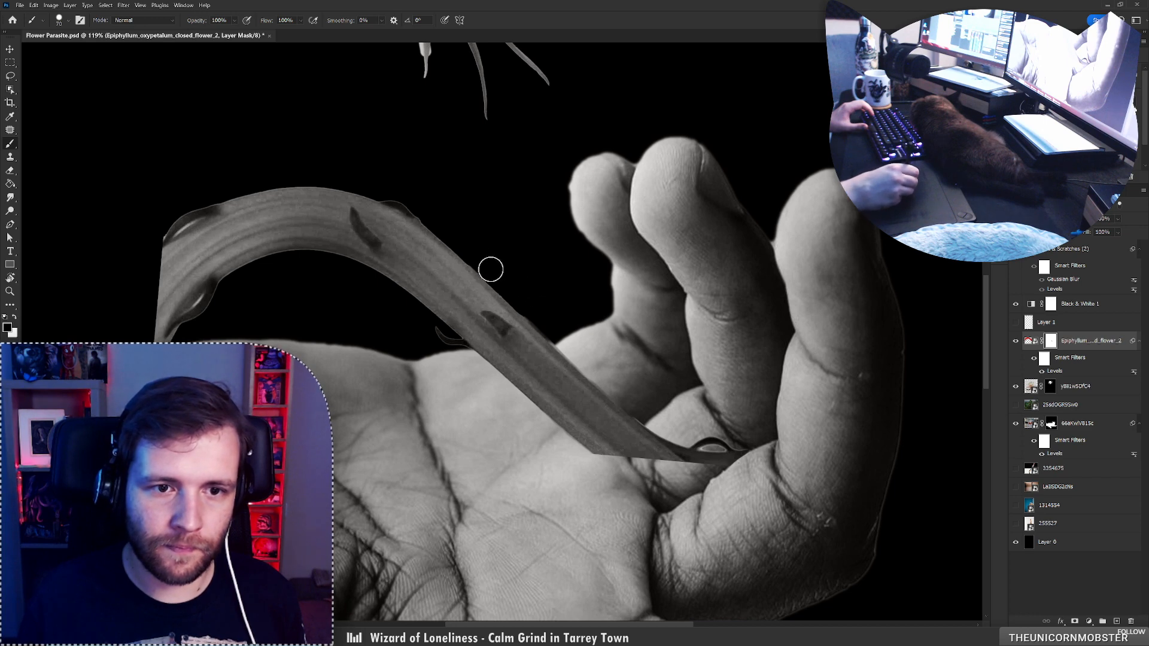
Convert the cleaned, Levels-adjusted stem layer with its mask to a single smart object
key("z")
left_click_drag(496, 277, 389, 245)
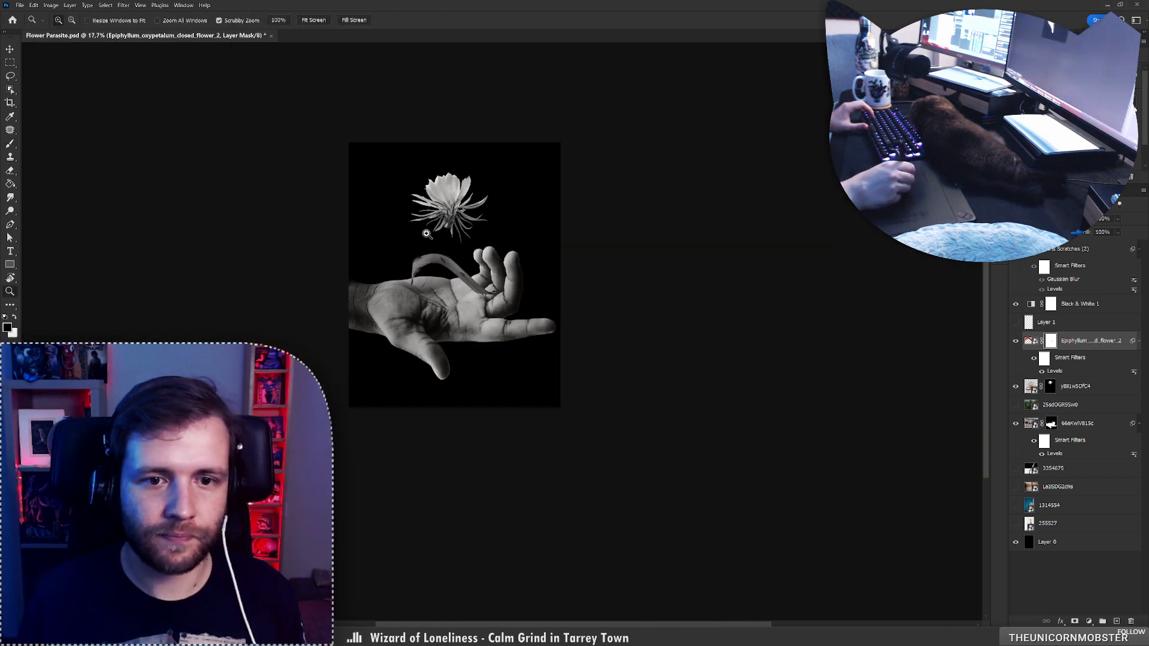
key("ctrl+0")
key("b")
key("ctrl+backslash")
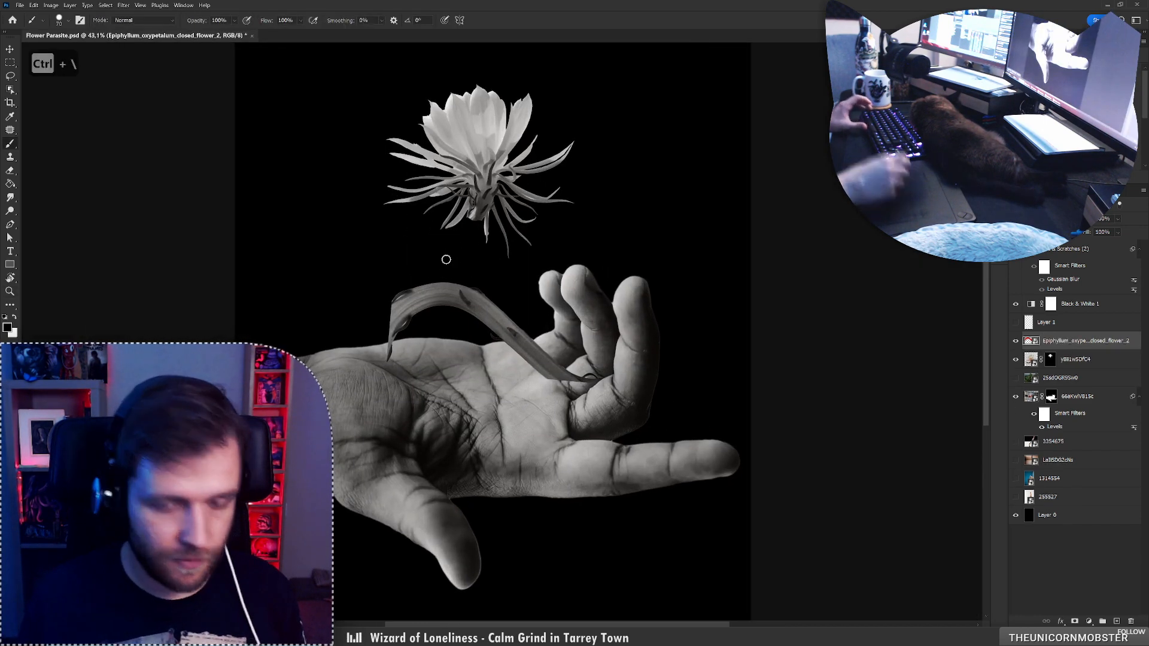
Duplicate the white flower's layer and disable the copy's mask to reveal the full photo with its stem
left_click(1088, 361)
key("ctrl+j")
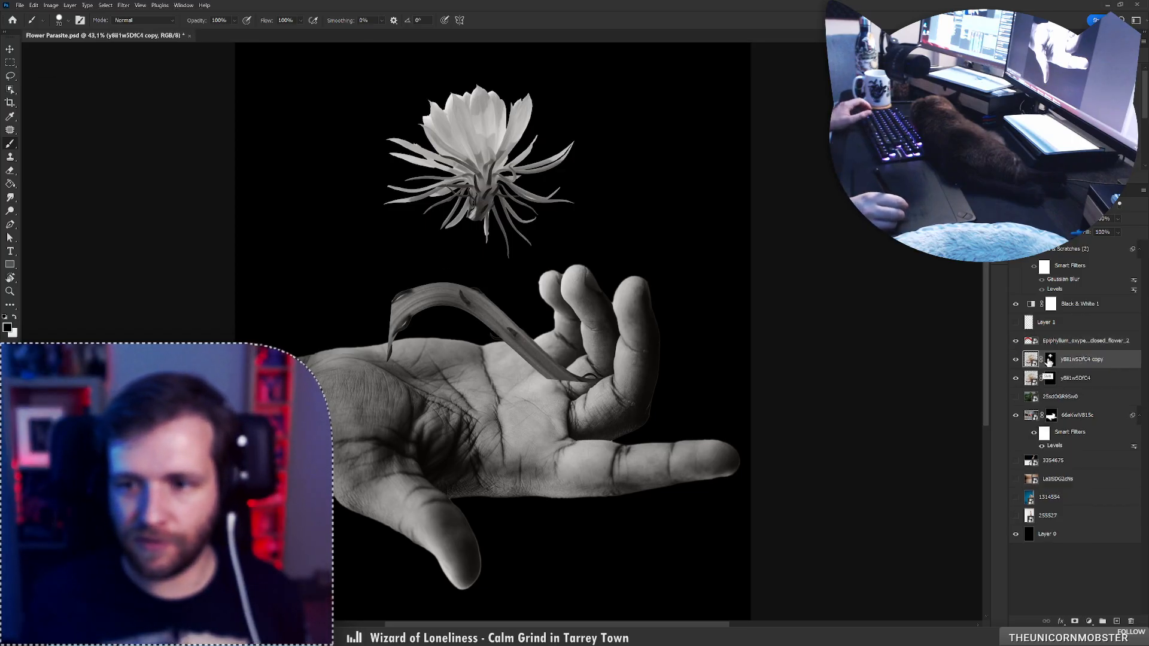
left_click(1049, 362, "shift")
key("z")
left_click_drag(424, 195, 451, 174)
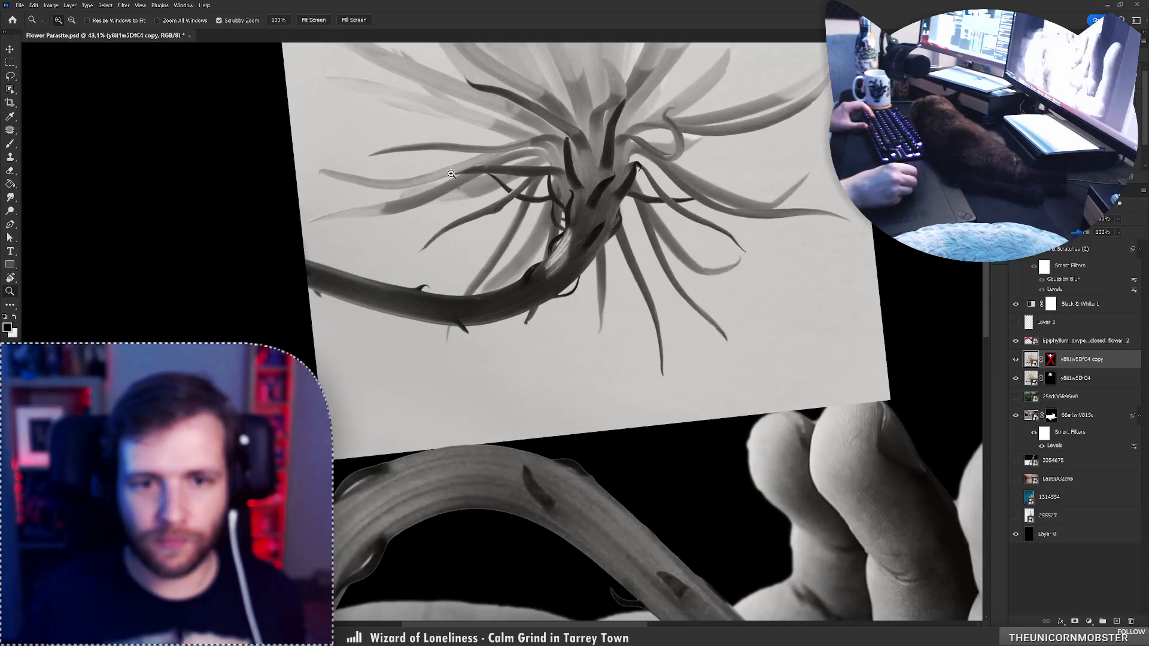
Load the flower copy's disabled mask as a selection and delete that mask from the layer
key("b")
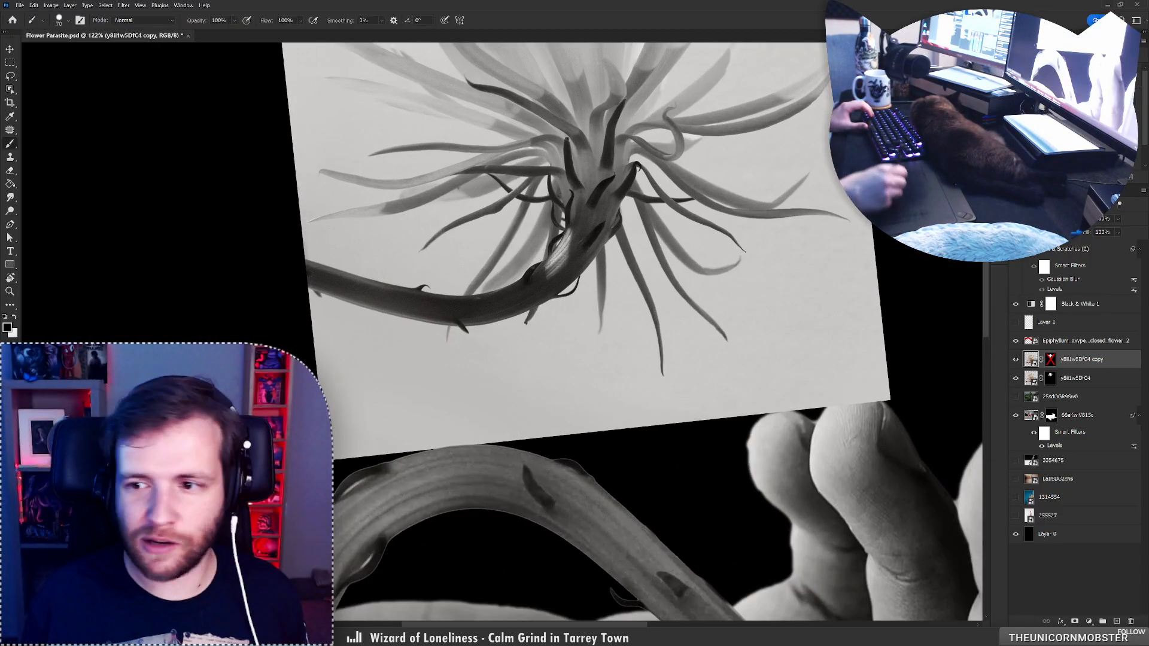
left_click(1051, 360, "ctrl")
right_click(1051, 361)
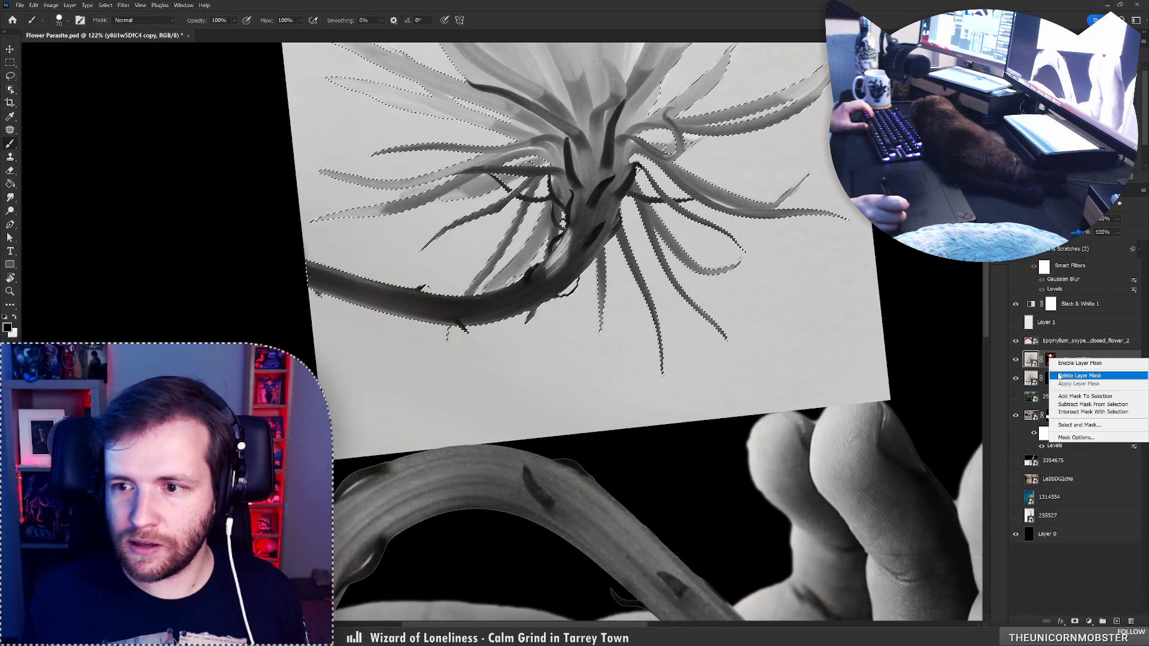
left_click(1071, 376)
Subtract the petals and tendrils from the selection with the Lasso, keeping only the curved stem below the flower selected
key("l")
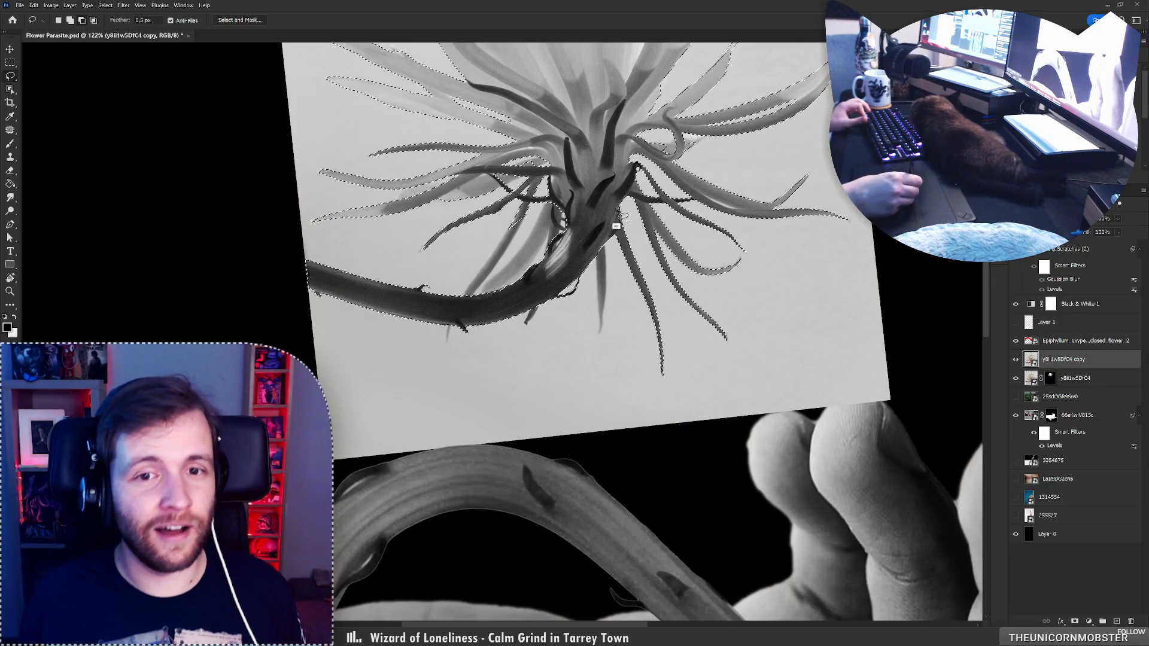
key("z")
mouse_move(570, 222)
left_mouse_down()
mouse_move(523, 233)
mouse_move(560, 255)
left_mouse_up()
key("l")
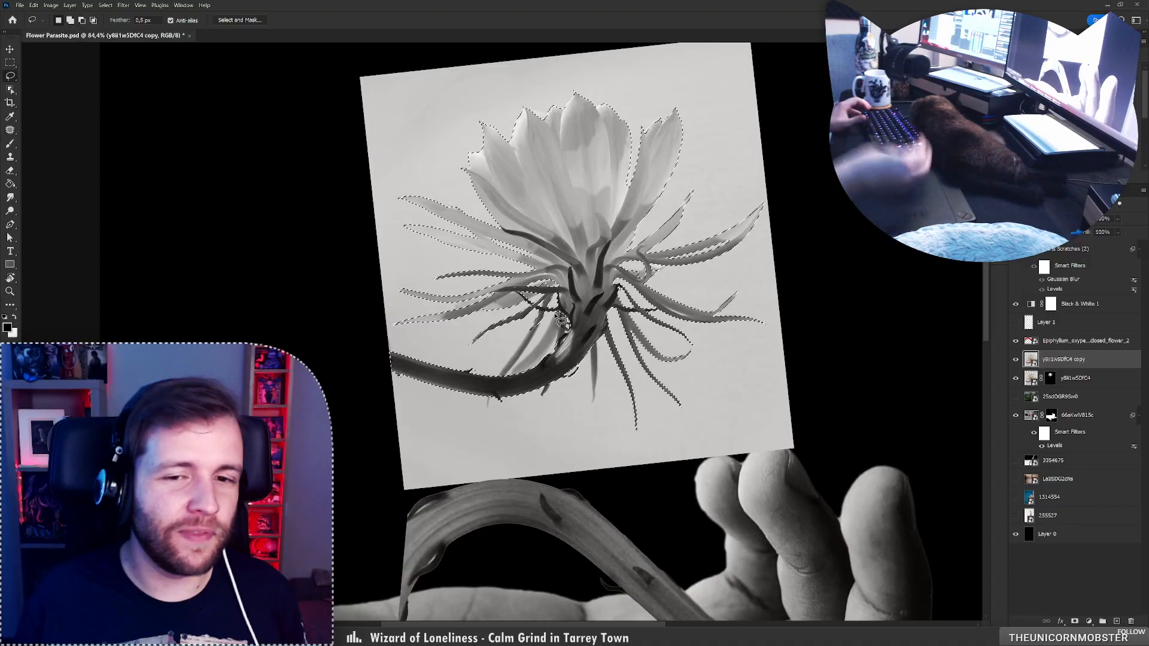
left_click_drag(565, 326, 496, 350)
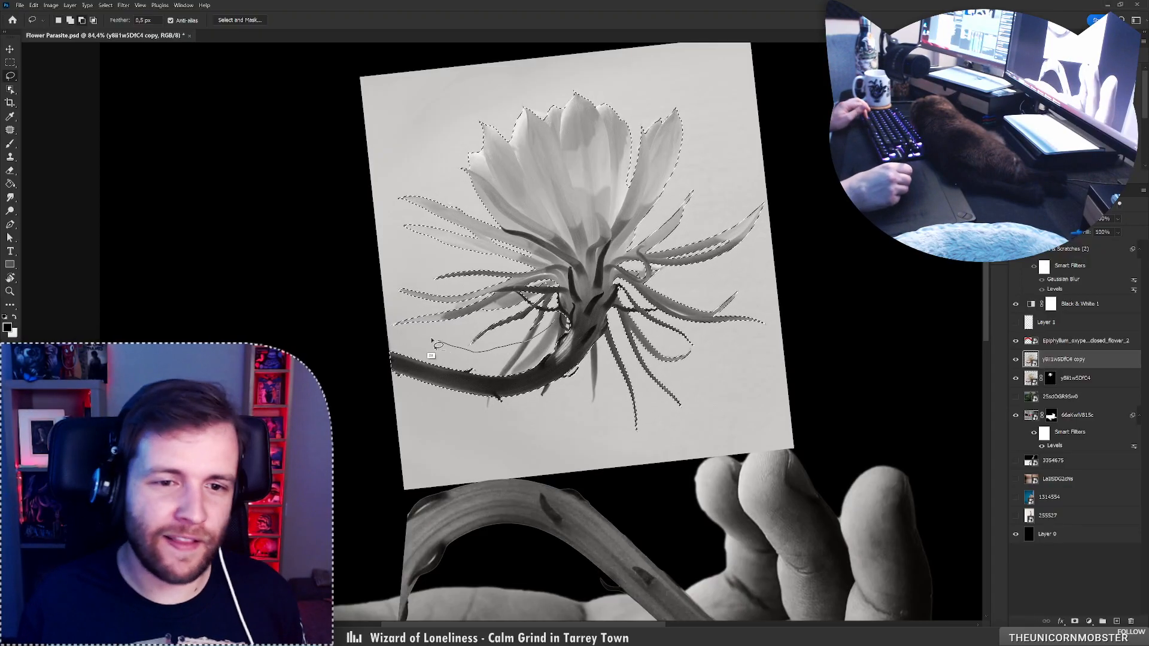
mouse_move(400, 339)
left_mouse_down()
mouse_move(381, 182)
mouse_move(468, 88)
mouse_move(629, 52)
mouse_move(781, 121)
mouse_move(822, 319)
mouse_move(758, 471)
mouse_move(592, 489)
mouse_move(569, 458)
mouse_move(593, 429)
left_mouse_up()
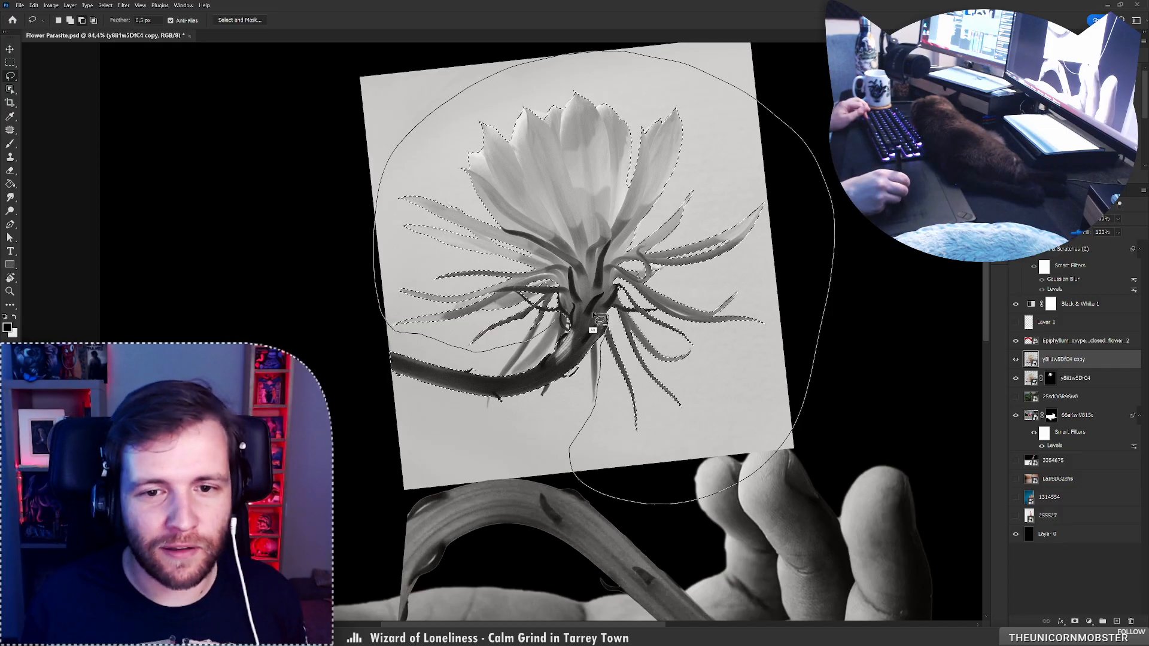
left_click_drag(596, 317, 595, 320)
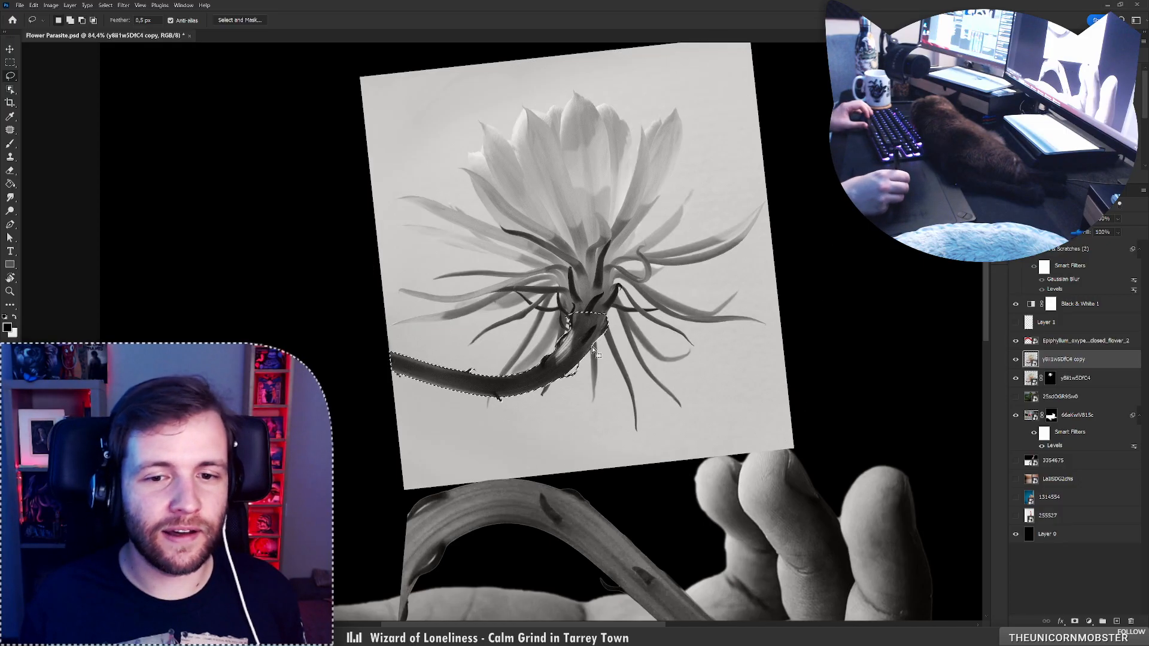
Mask the flower copy with the stem selection and convert the masked layer to a smart object
key("ctrl+space")
mouse_move(539, 346)
left_mouse_down()
mouse_move(509, 350)
mouse_move(526, 352)
left_mouse_up()
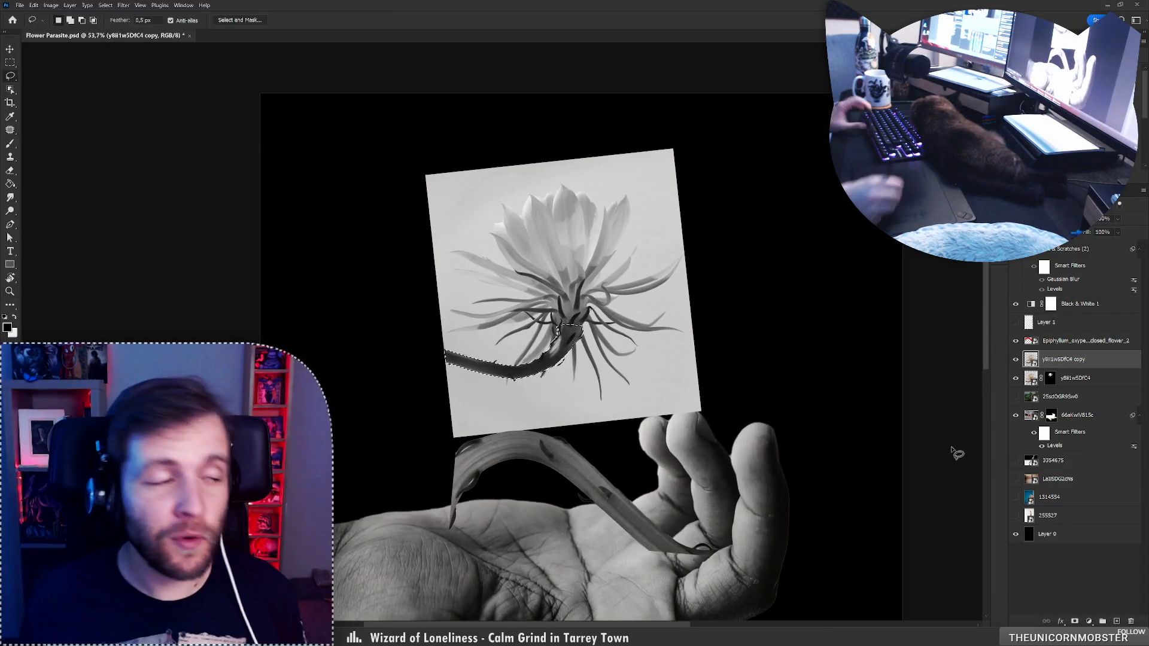
left_click(1075, 622)
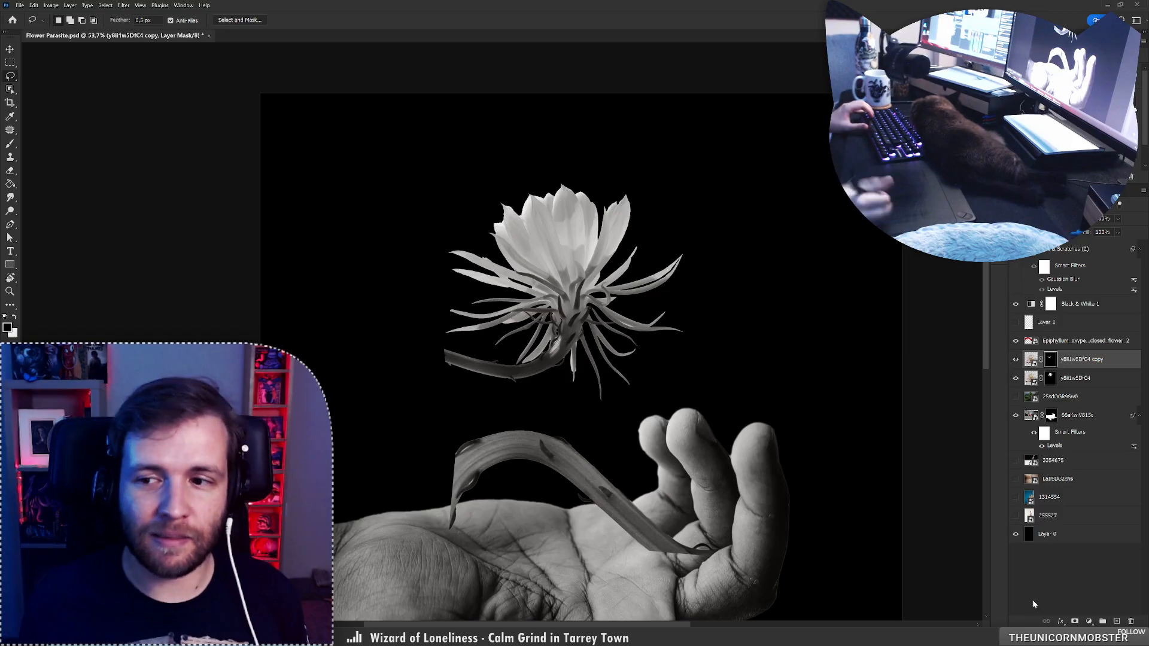
left_click(1016, 363)
left_click(1015, 366)
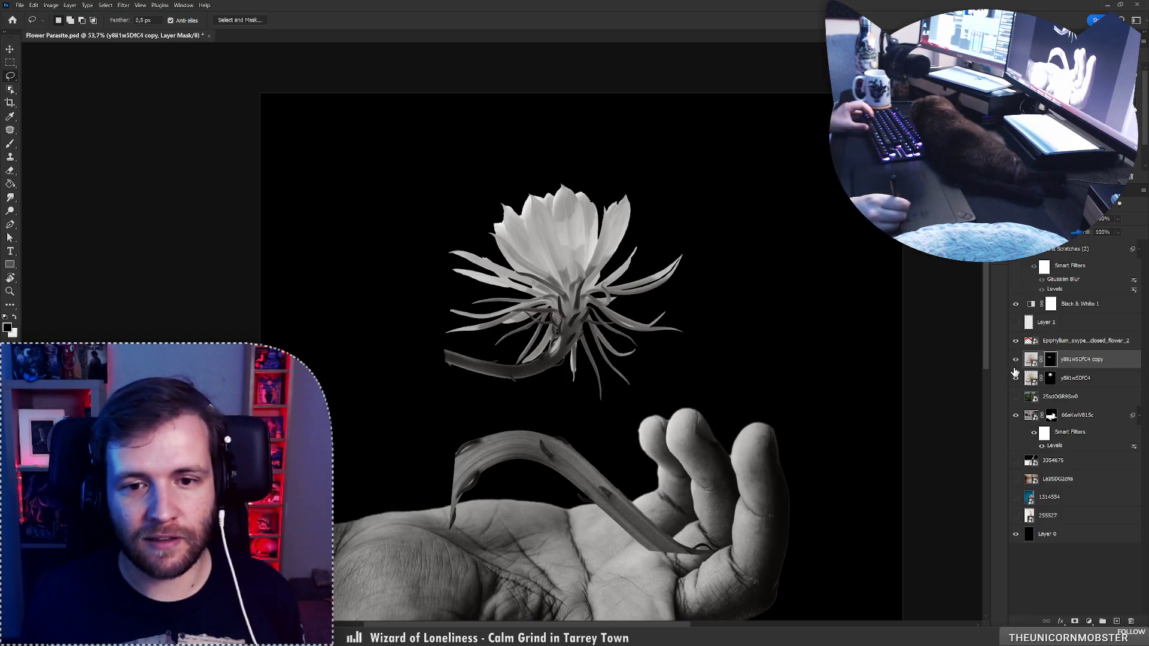
key("ctrl+backslash")
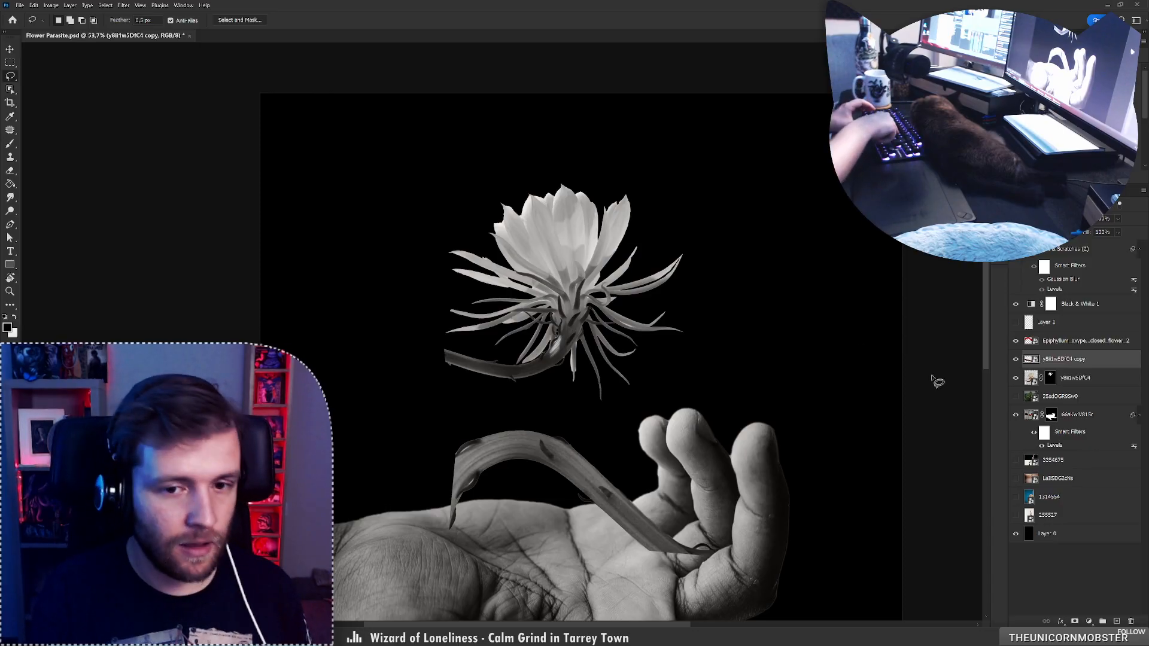
Puppet Warp the flower's own stem so it curves down from the flower base toward the palm
key("ctrl+shift+p")
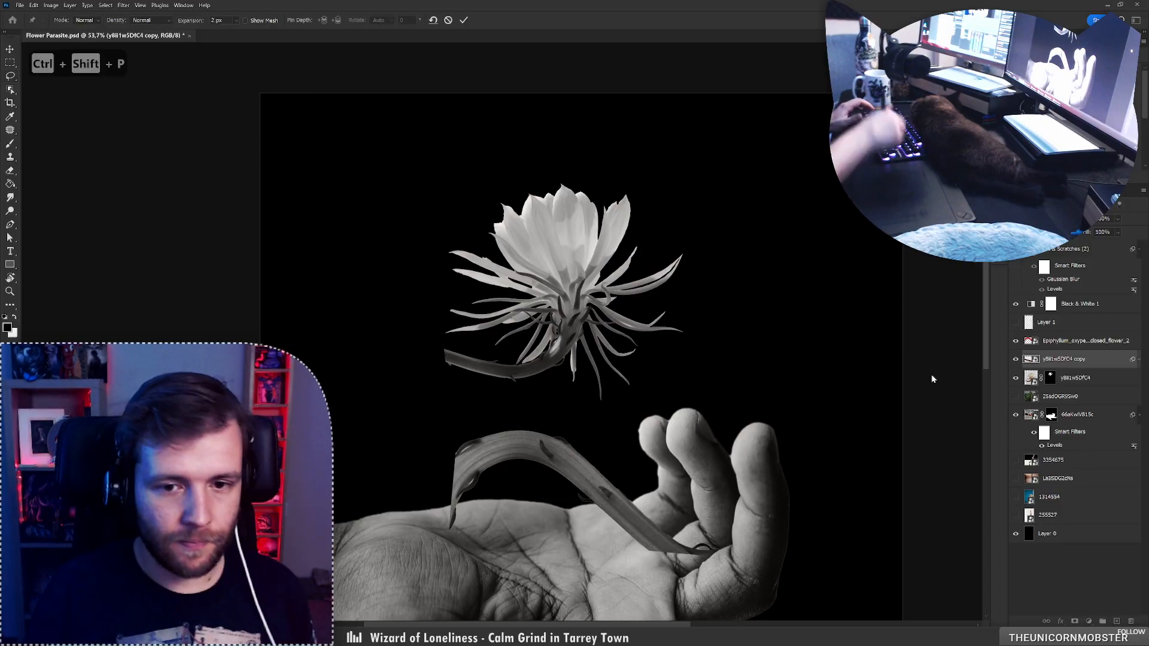
left_click(562, 348)
left_click_drag(453, 369, 515, 472)
left_click(560, 408)
left_click_drag(560, 409, 520, 395)
left_click(572, 336)
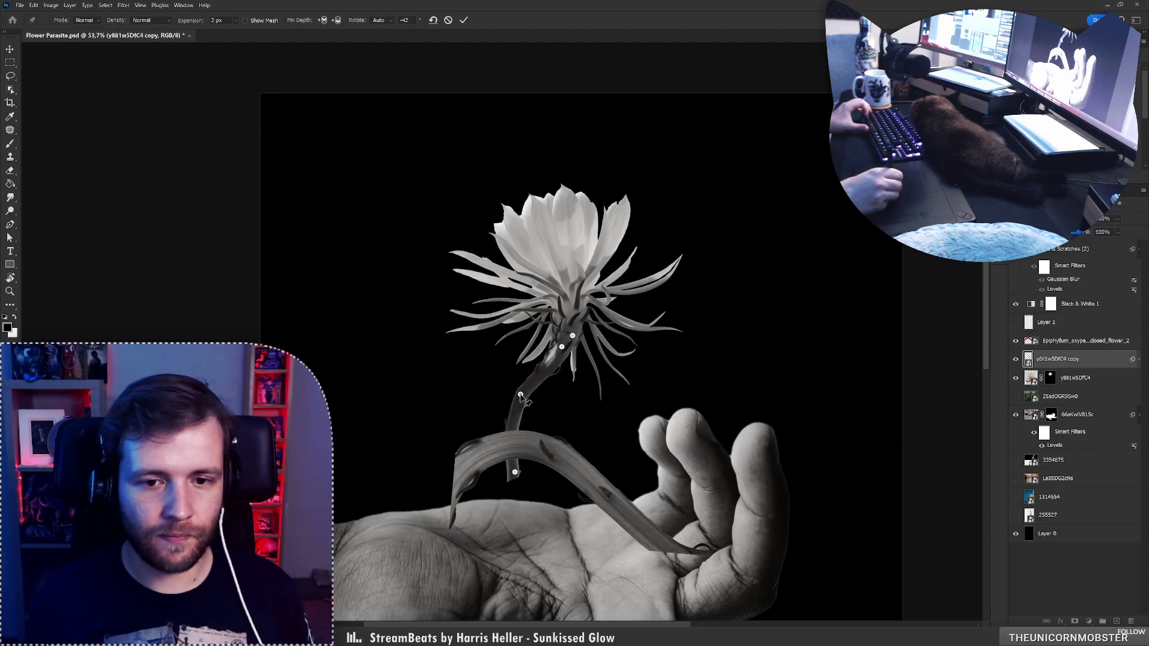
left_click_drag(520, 395, 544, 377)
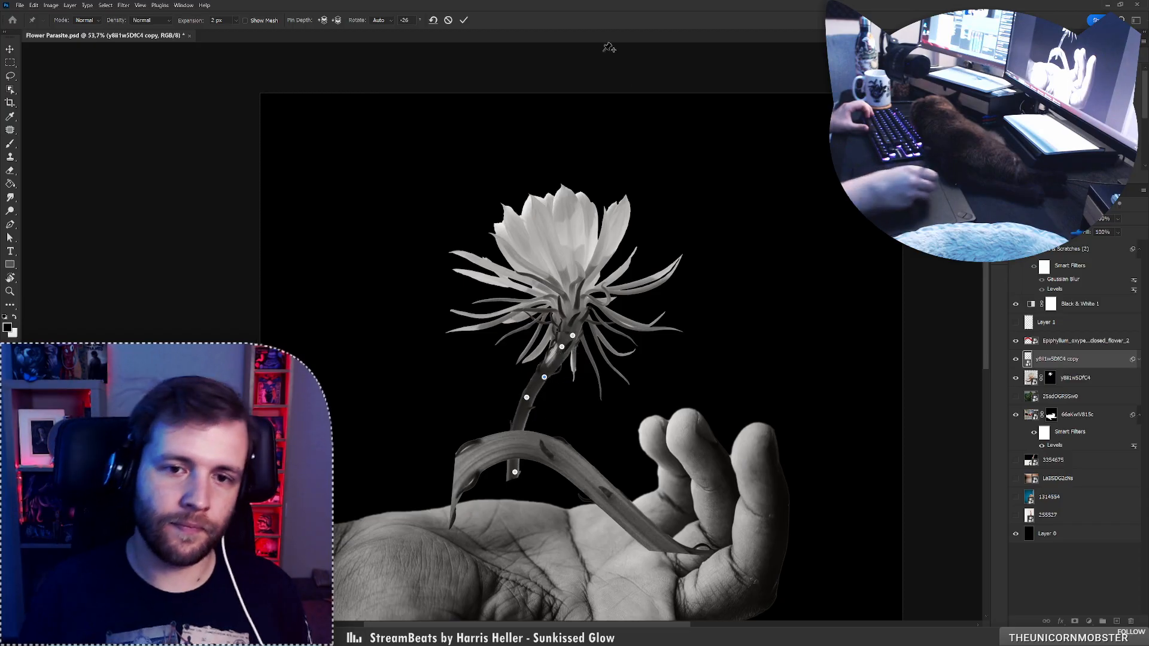
left_click(467, 22)
left_click_drag(578, 408, 571, 315)
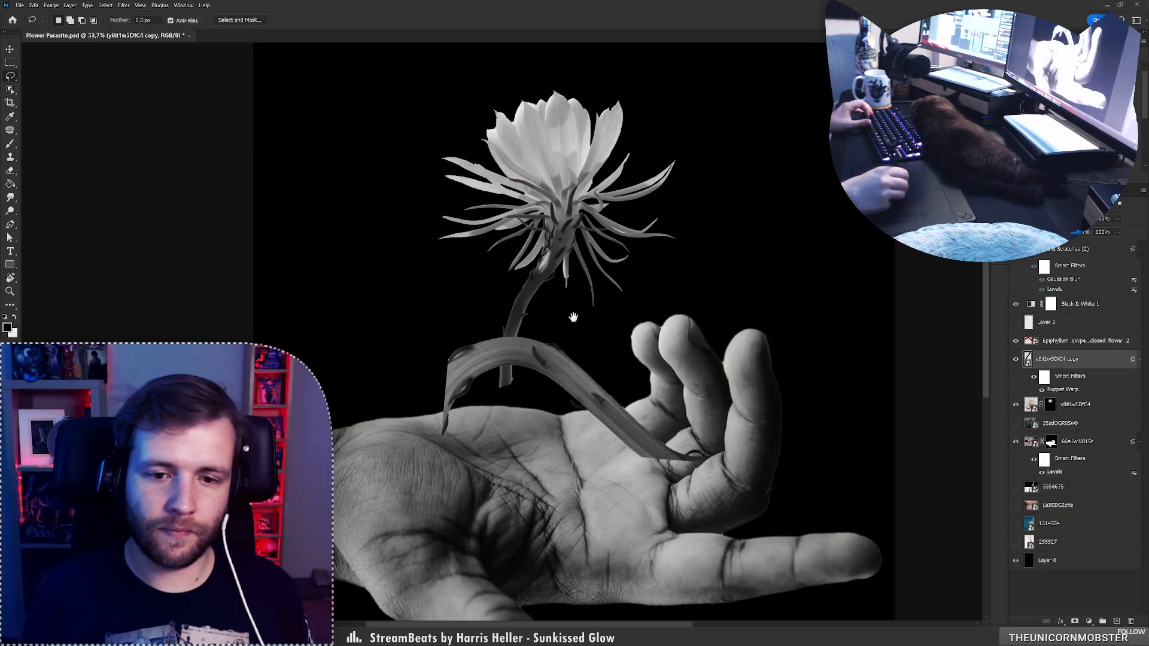
left_click(1055, 326)
key("ctrl+t")
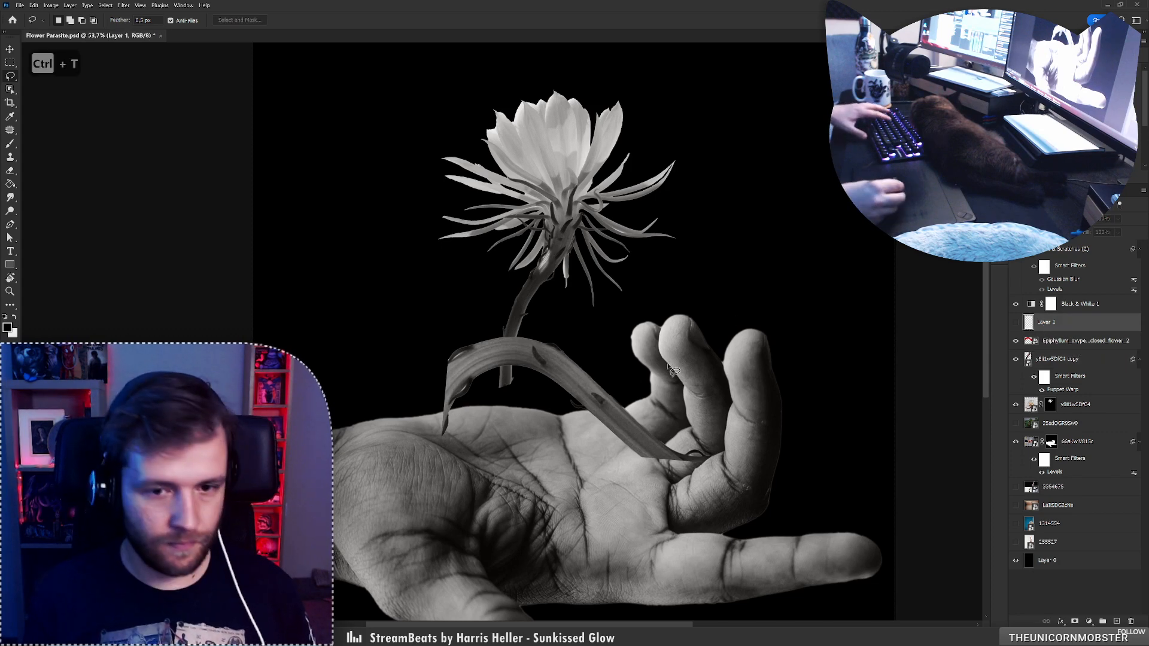
key("ctrl+z")
key("ctrl+z")
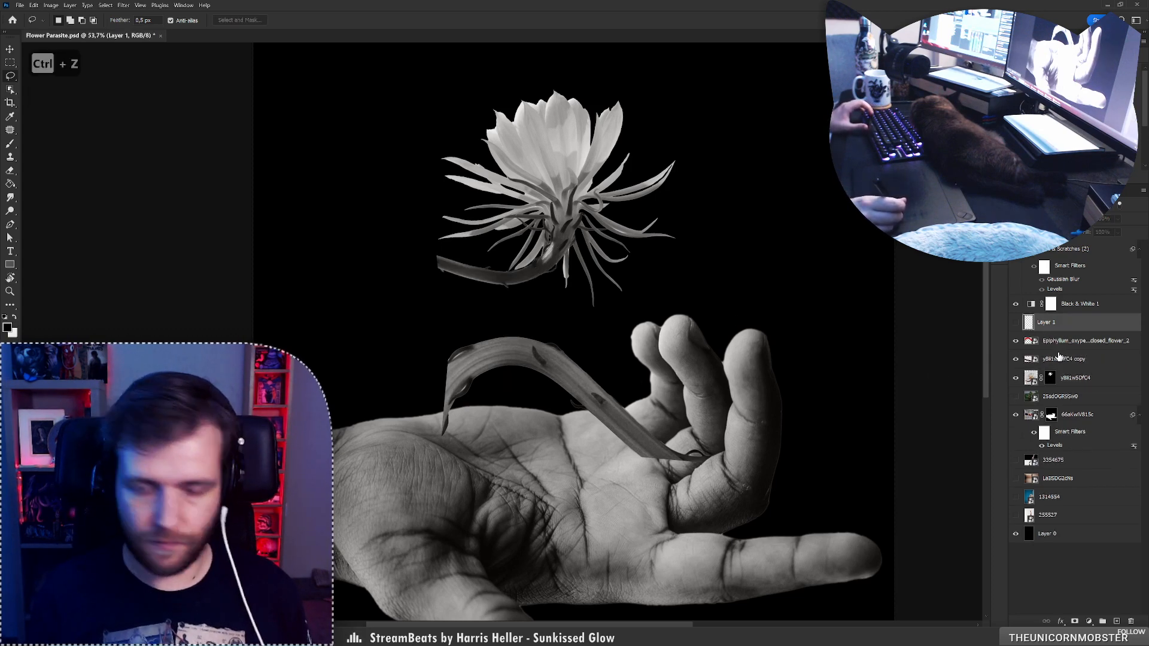
key("ctrl+shift+z")
Scale down and rotate the Epiphyllum stem piece, placing it between the flower stem's lower end and the palm
left_click(1077, 343)
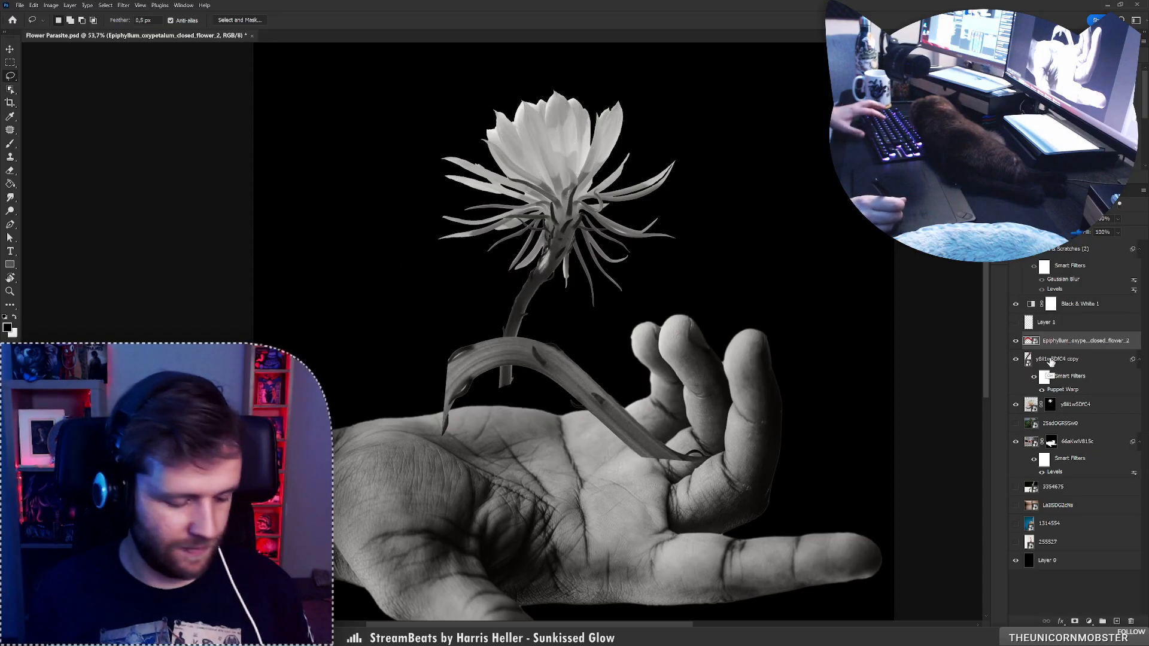
key("ctrl+t")
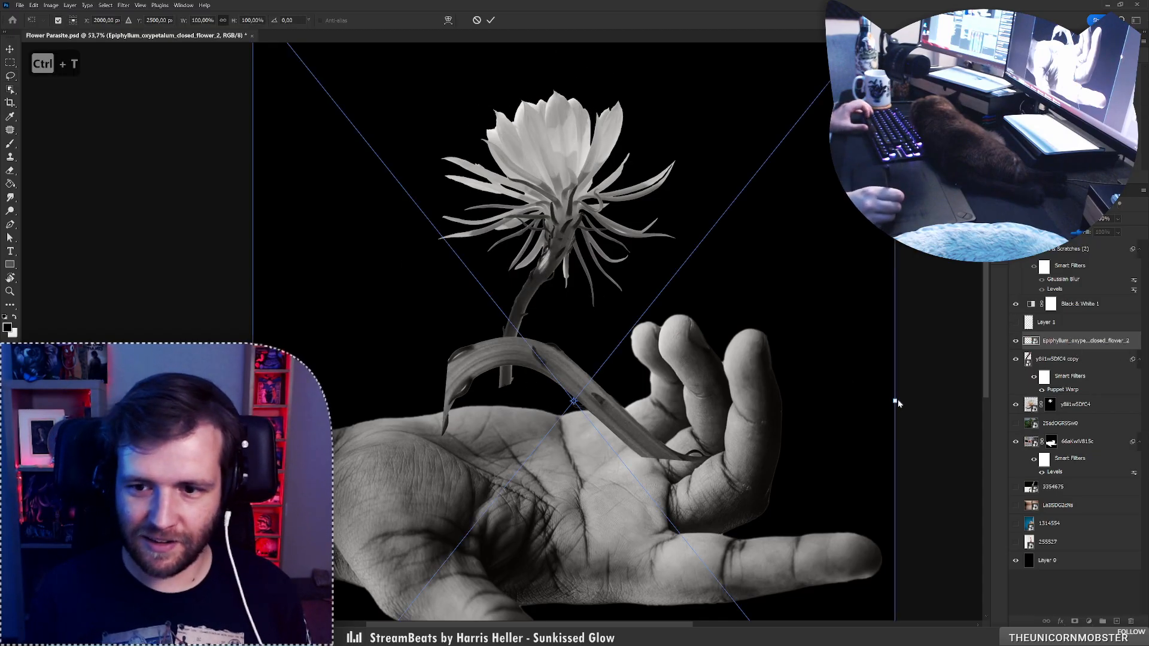
left_click_drag(896, 403, 532, 497)
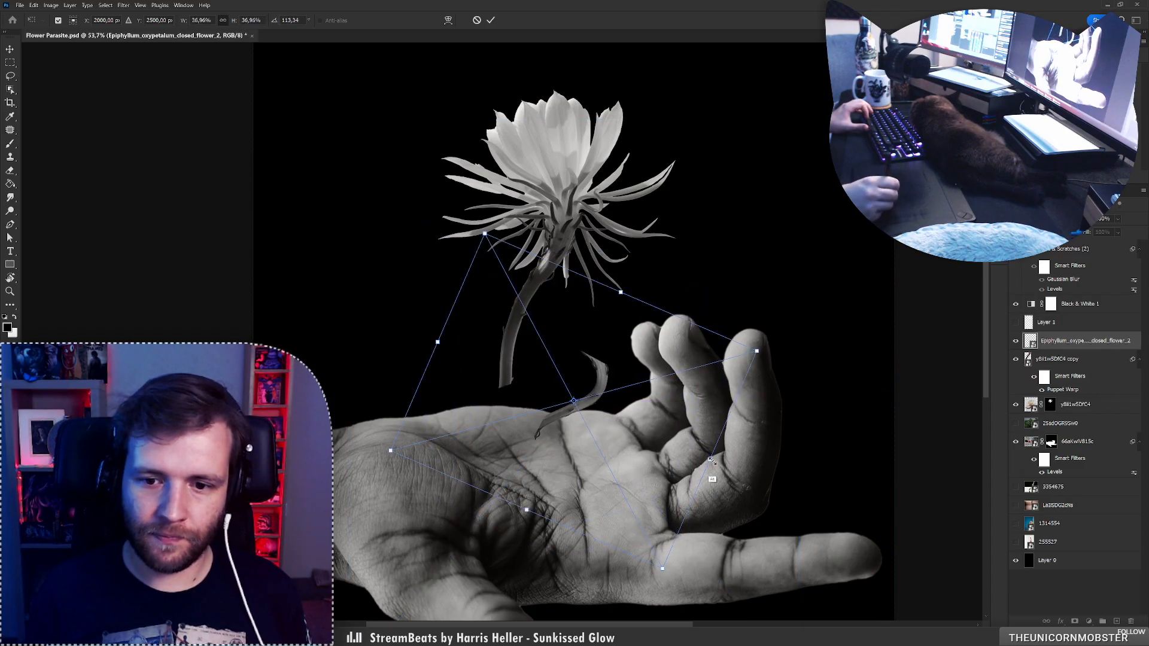
left_click_drag(711, 460, 757, 480)
left_click_drag(634, 352, 529, 369)
key("Return")
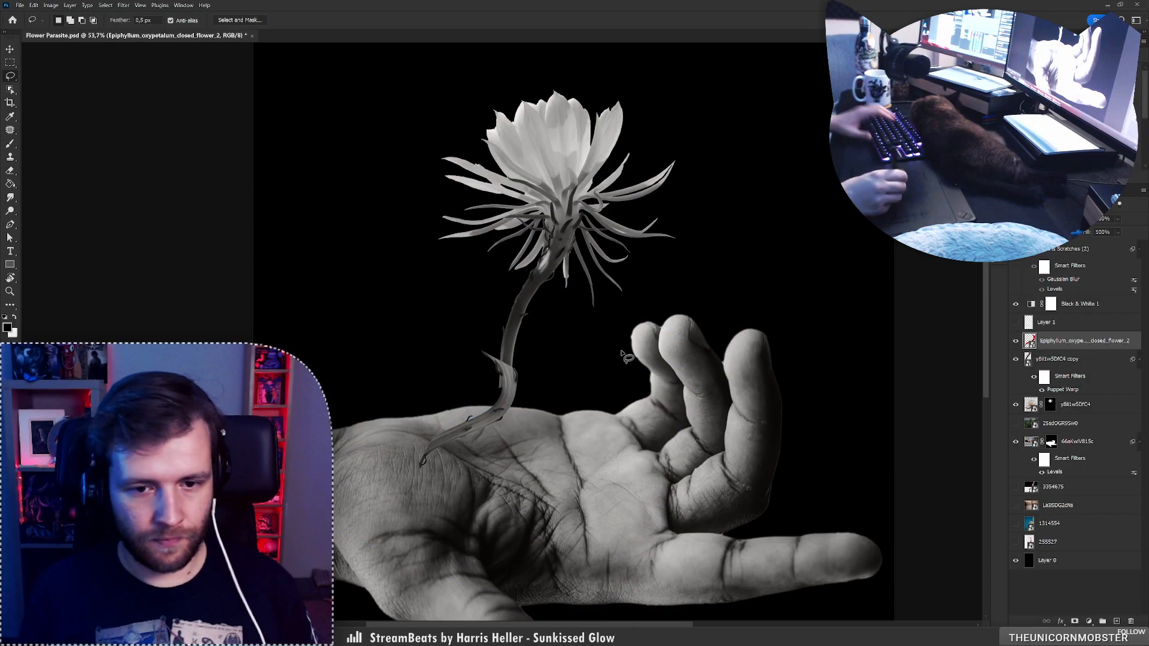
Puppet Warp the Epiphyllum stem piece into a slim curve continuing the flower's stem down onto the palm
key("ctrl+shift+p")
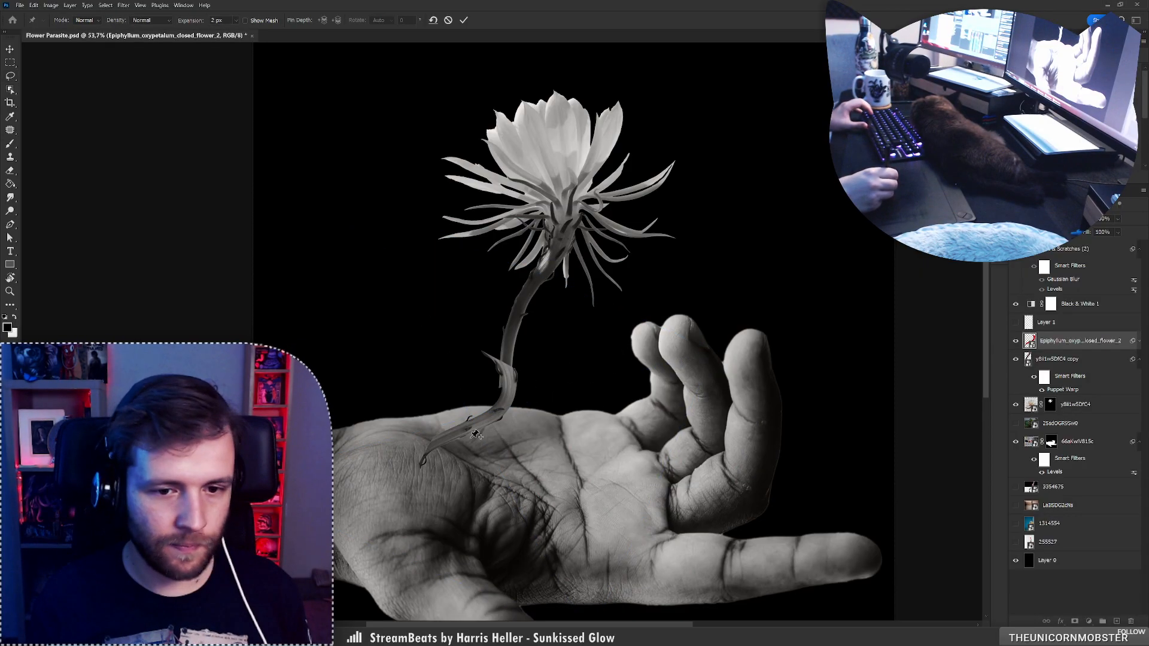
left_click_drag(452, 435, 538, 443)
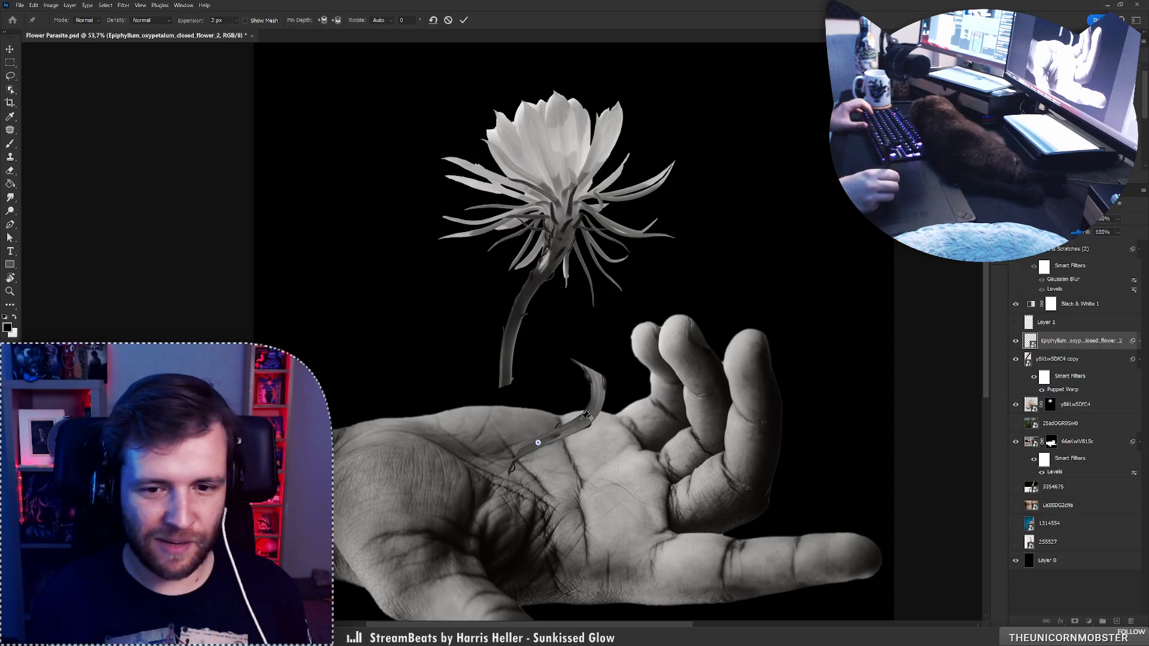
left_click_drag(587, 413, 509, 361)
left_click_drag(513, 424, 506, 407)
mouse_move(501, 346)
left_mouse_down()
mouse_move(504, 337)
mouse_move(509, 366)
left_mouse_up()
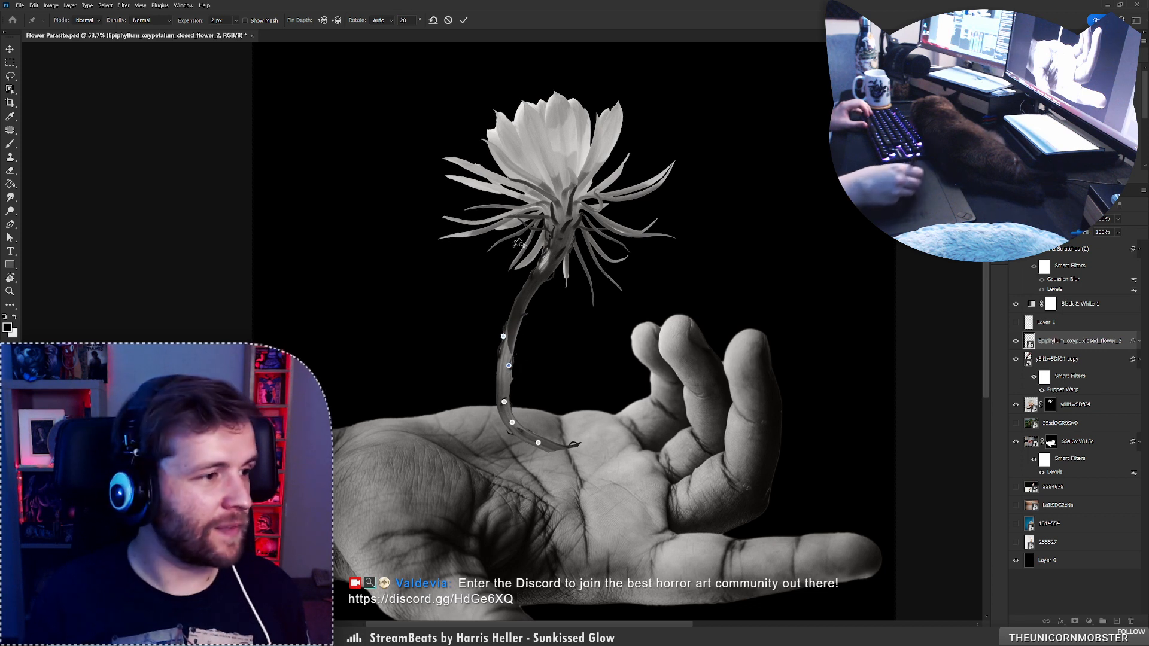
left_click_drag(538, 442, 507, 397)
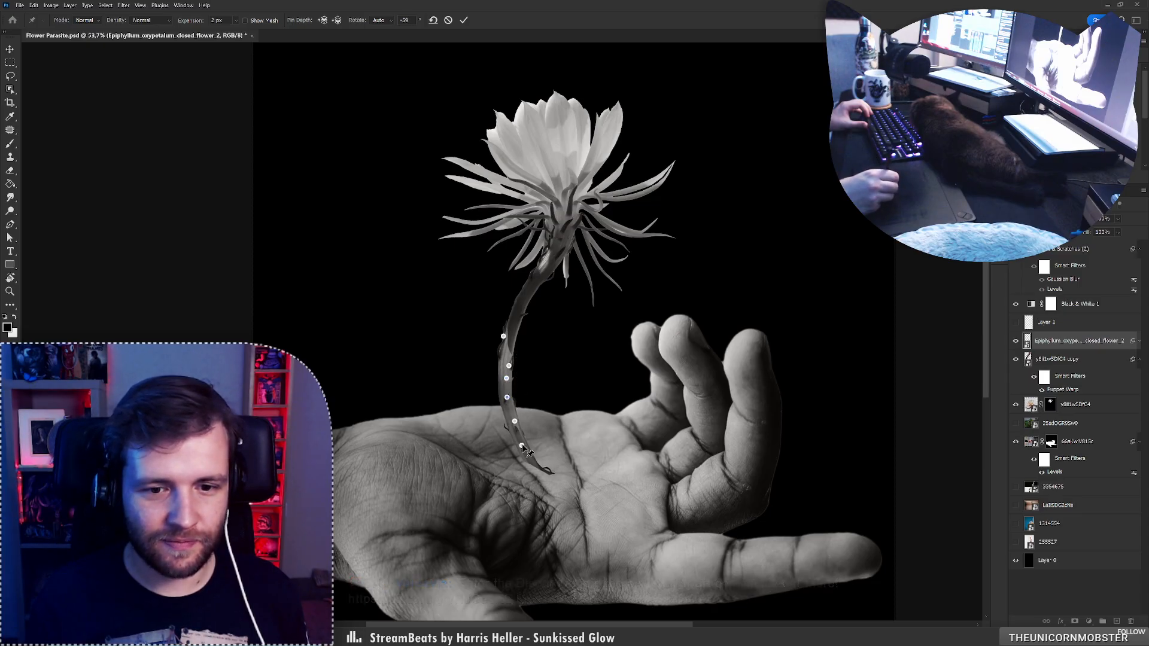
mouse_move(522, 445)
left_mouse_down()
mouse_move(511, 447)
mouse_move(521, 445)
left_mouse_up()
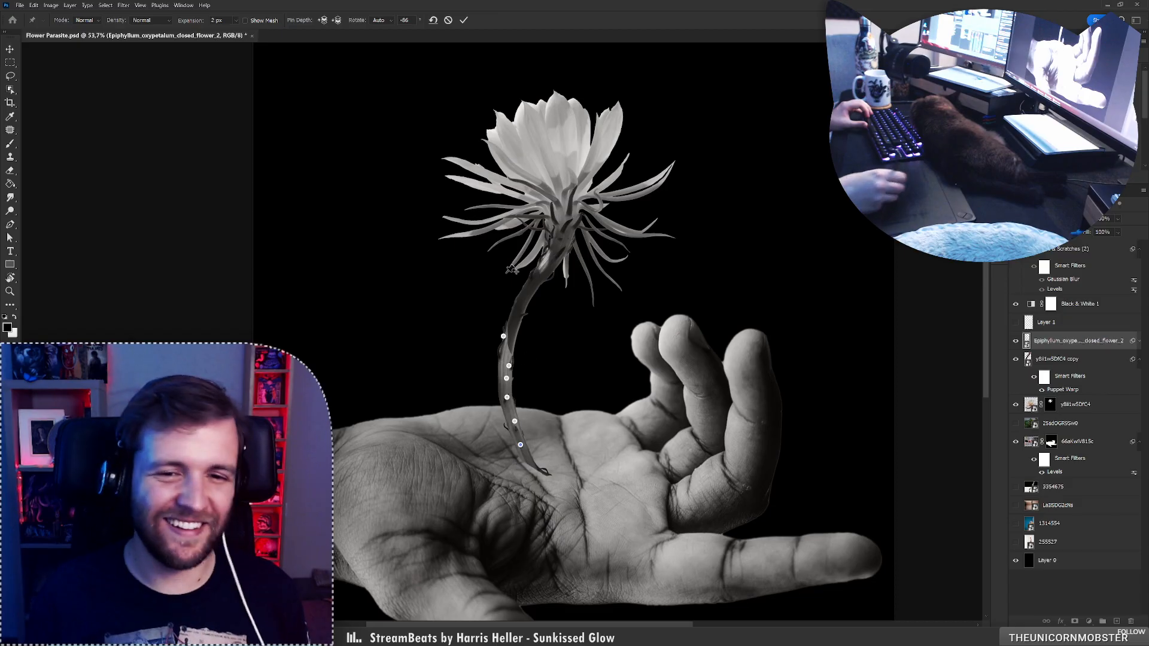
left_click(462, 21)
key("z")
mouse_move(608, 354)
left_mouse_down()
mouse_move(559, 365)
mouse_move(606, 381)
mouse_move(554, 371)
left_mouse_up()
key("l")
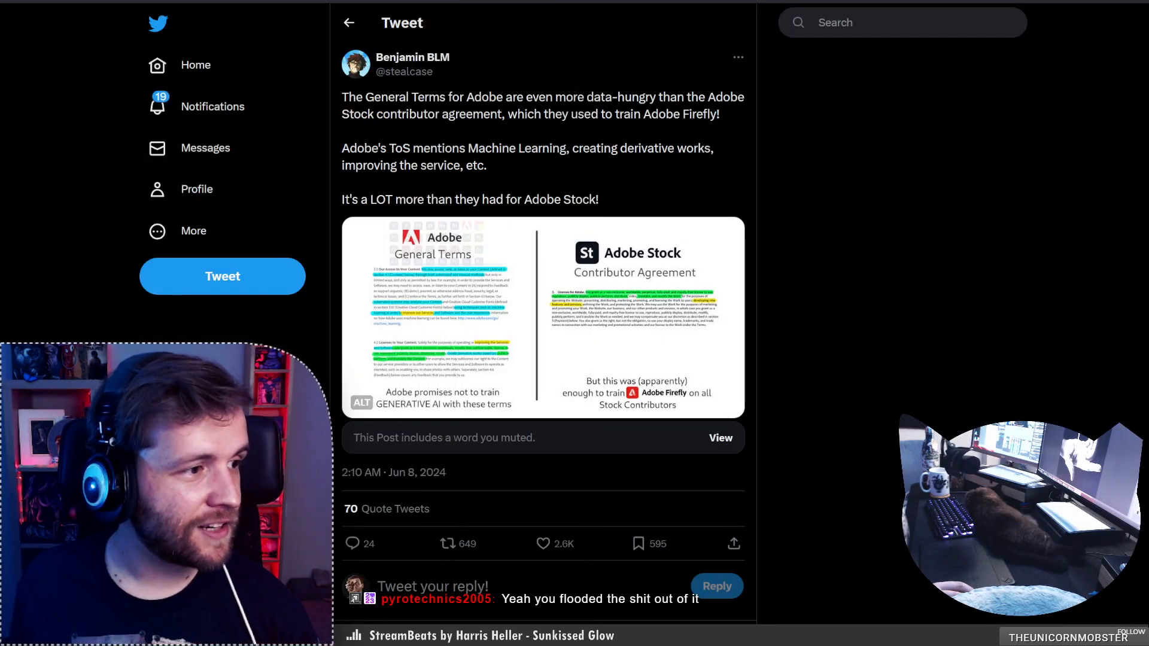
Switch to the browser and enlarge the images in the posts about Adobe's terms and the poisoned Creative Cloud files
left_click(474, 264)
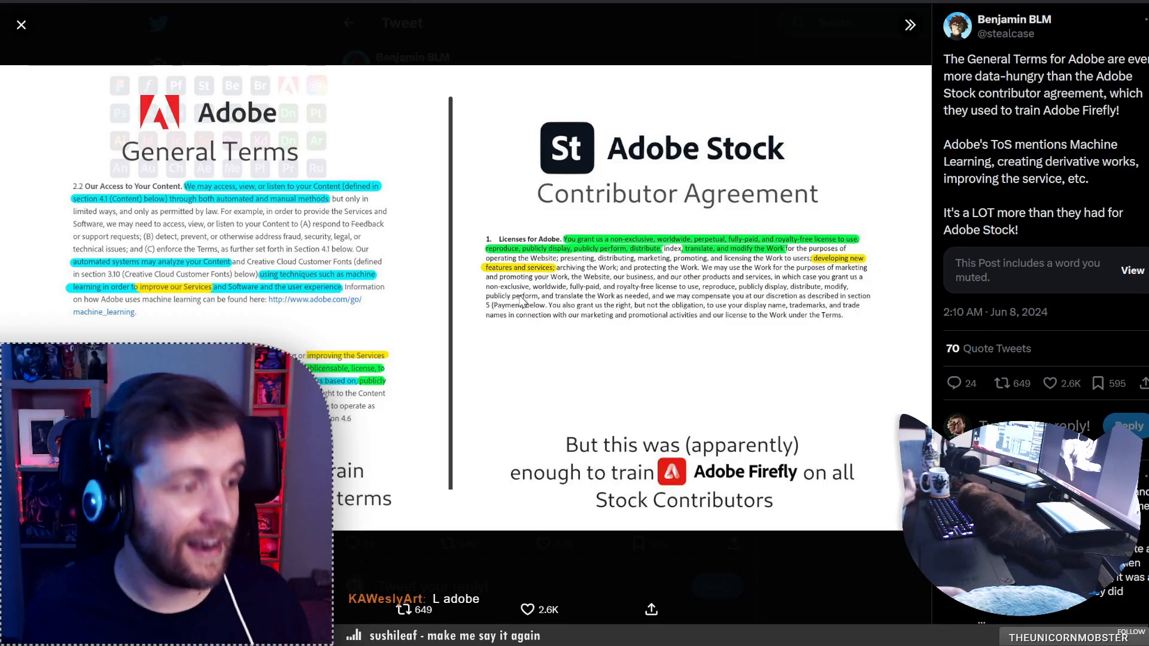
key("F5")
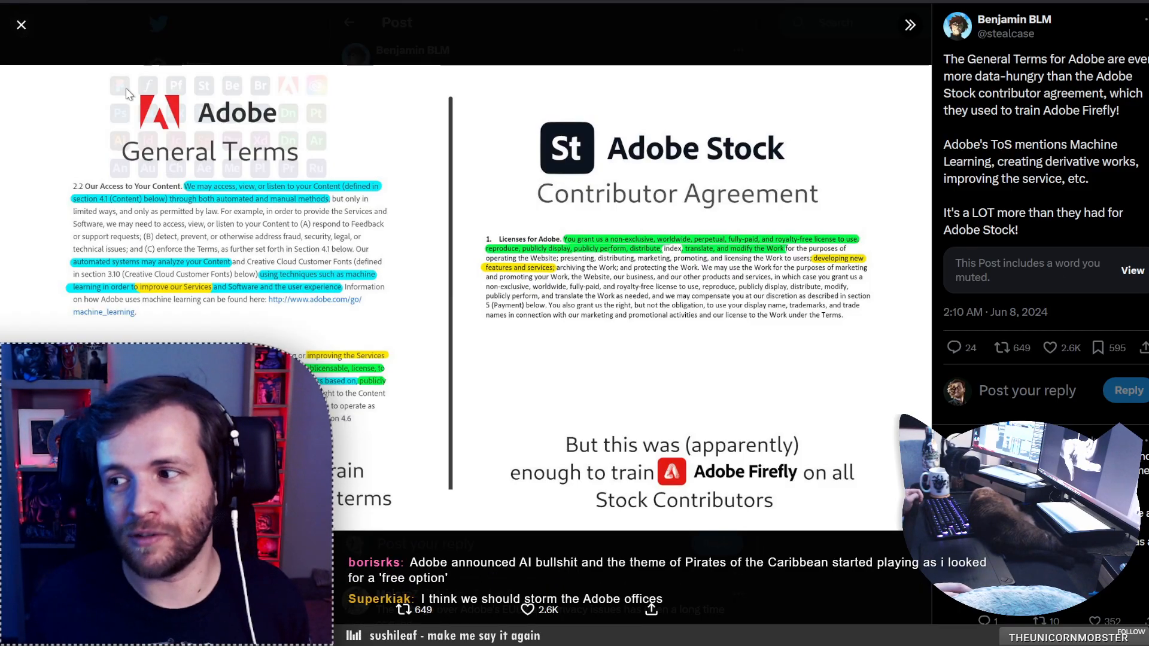
left_click(21, 24)
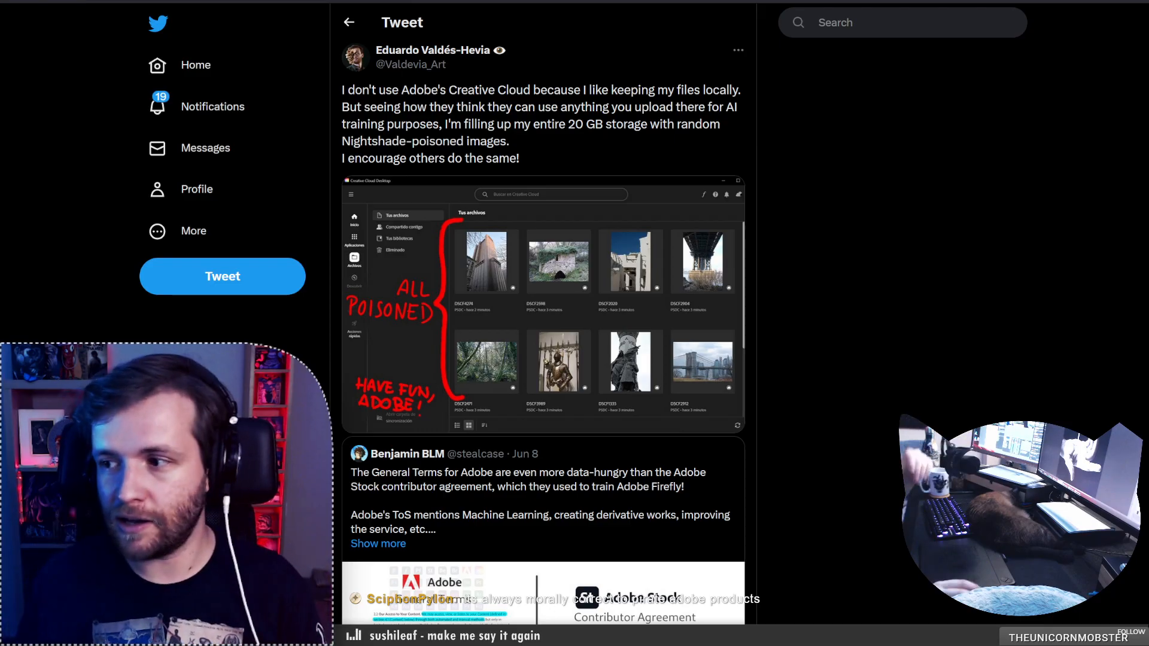
left_click(552, 268)
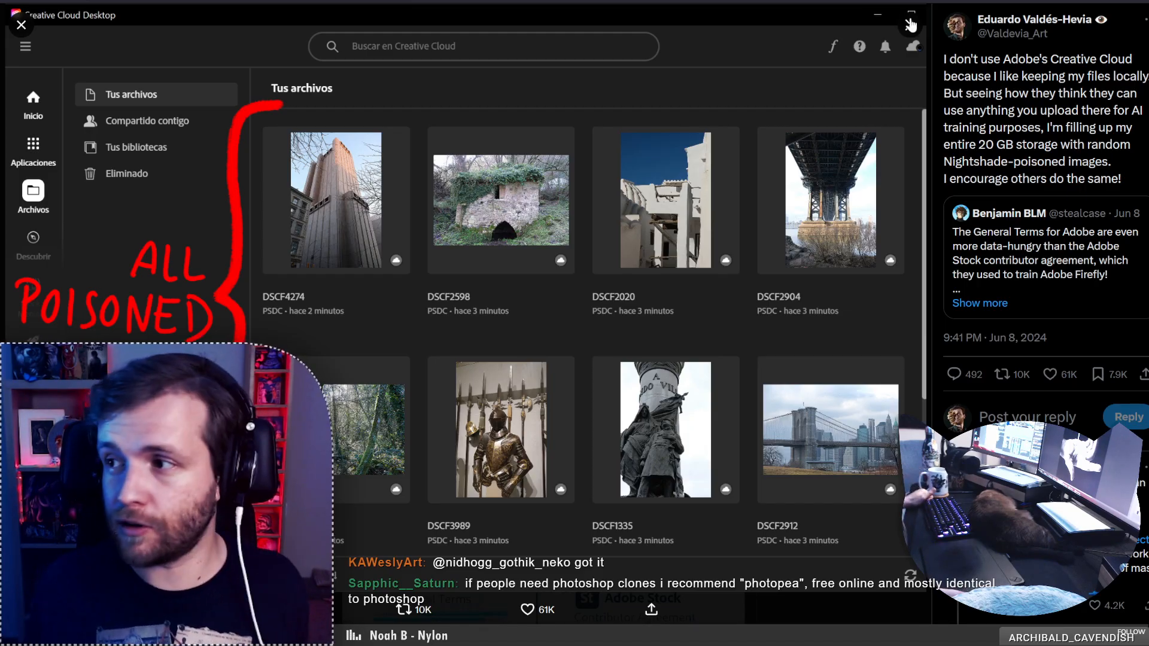
Search Google for dreadfarer in a new browser tab
key("ctrl+t")
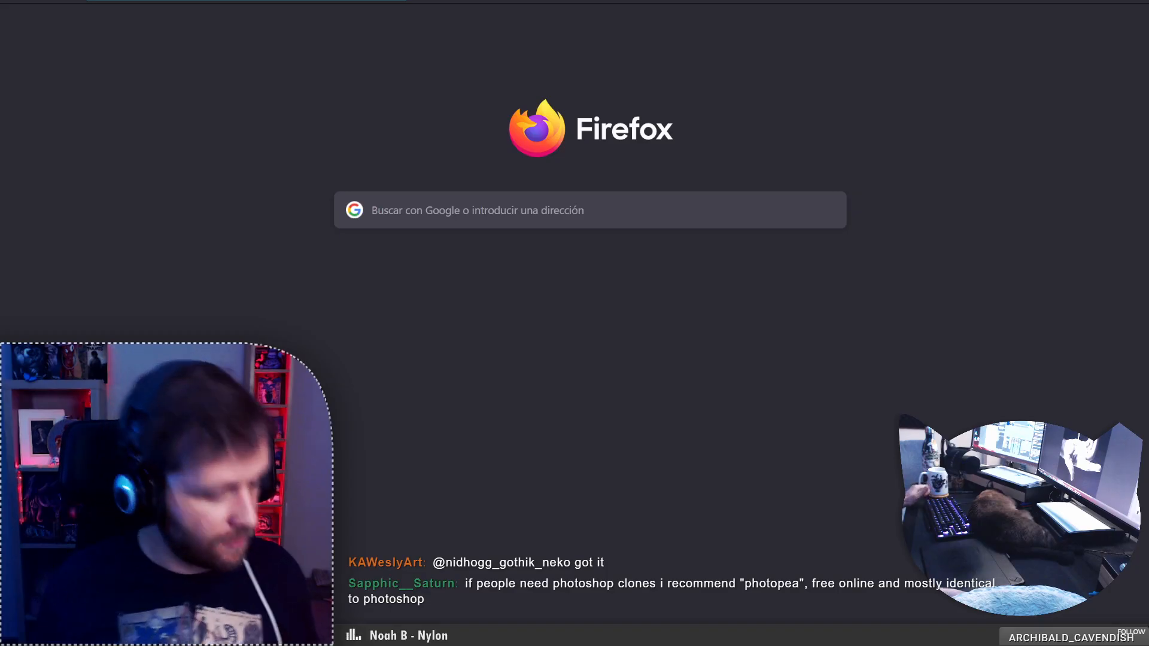
type("dread")
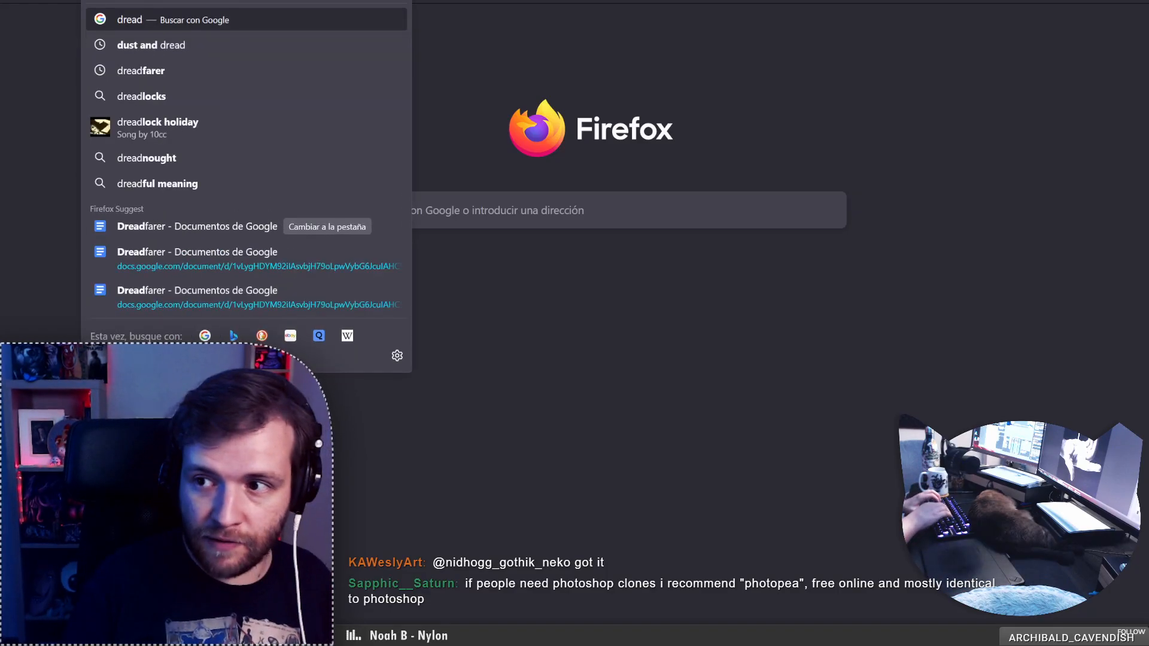
type("farer")
key("Return")
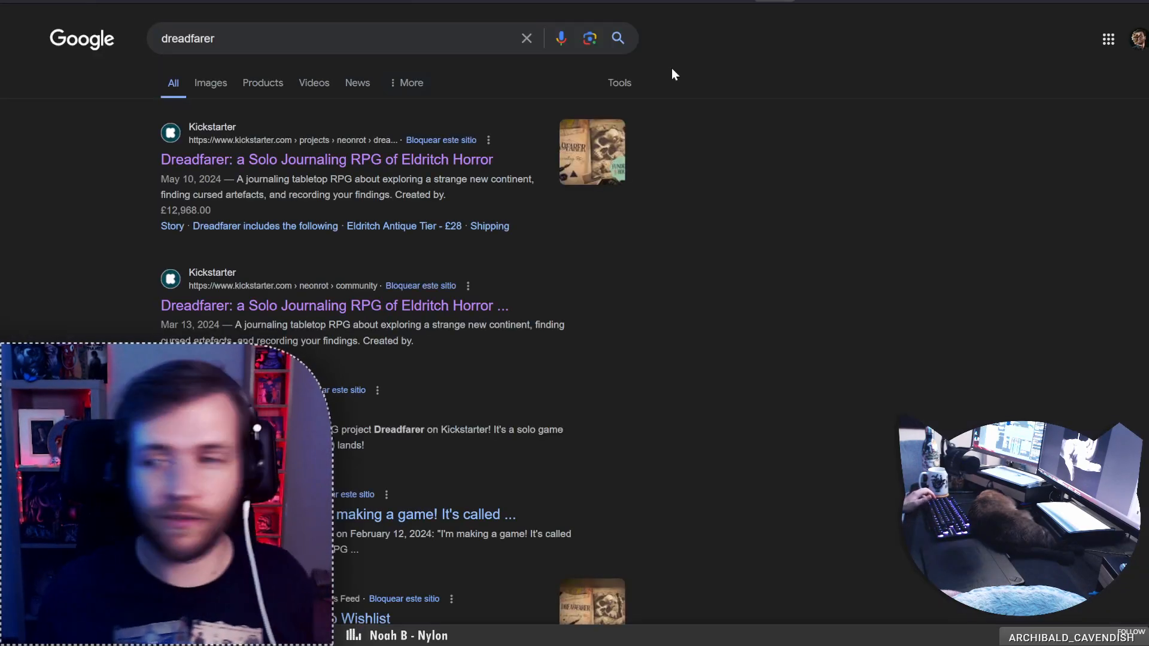
left_click(257, 144)
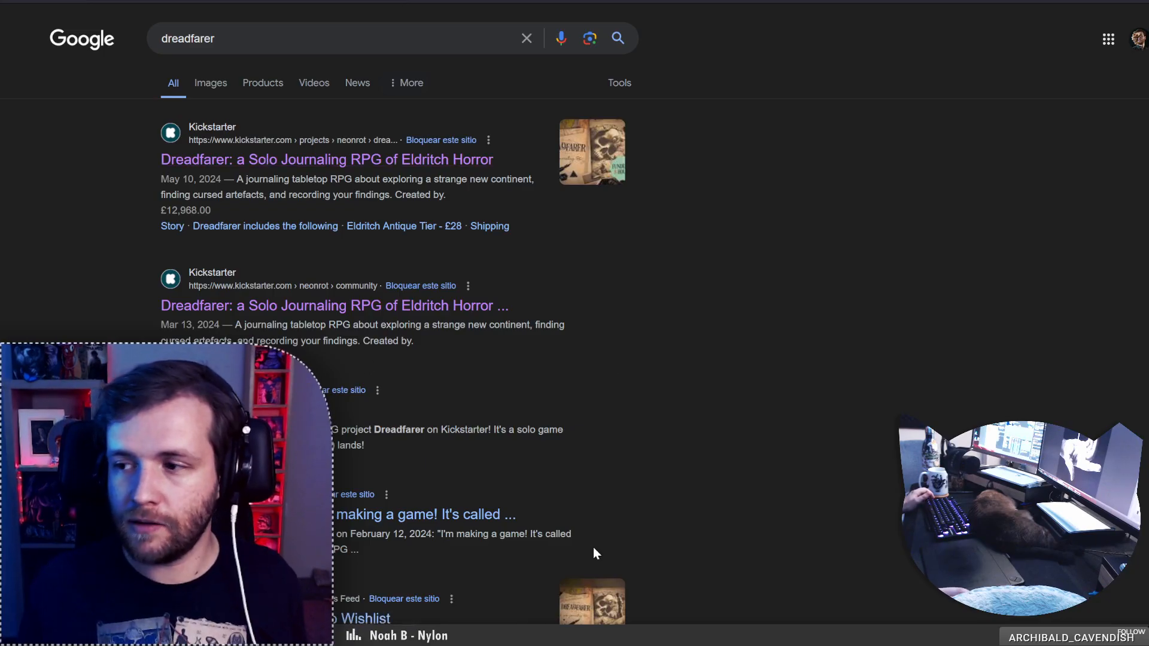
Open the Dreadfarer Kickstarter project page and look through its campaign story, map and artwork
scroll(495, 305, "down", 3)
scroll(558, 425, "down", 10)
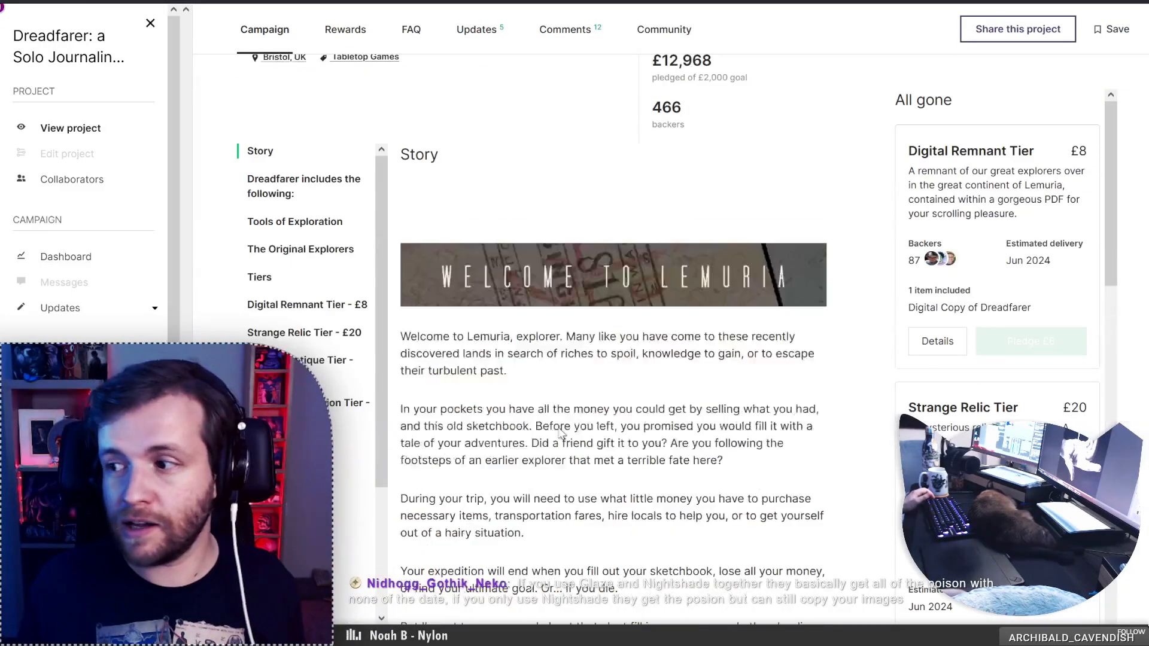
scroll(560, 432, "down", 15)
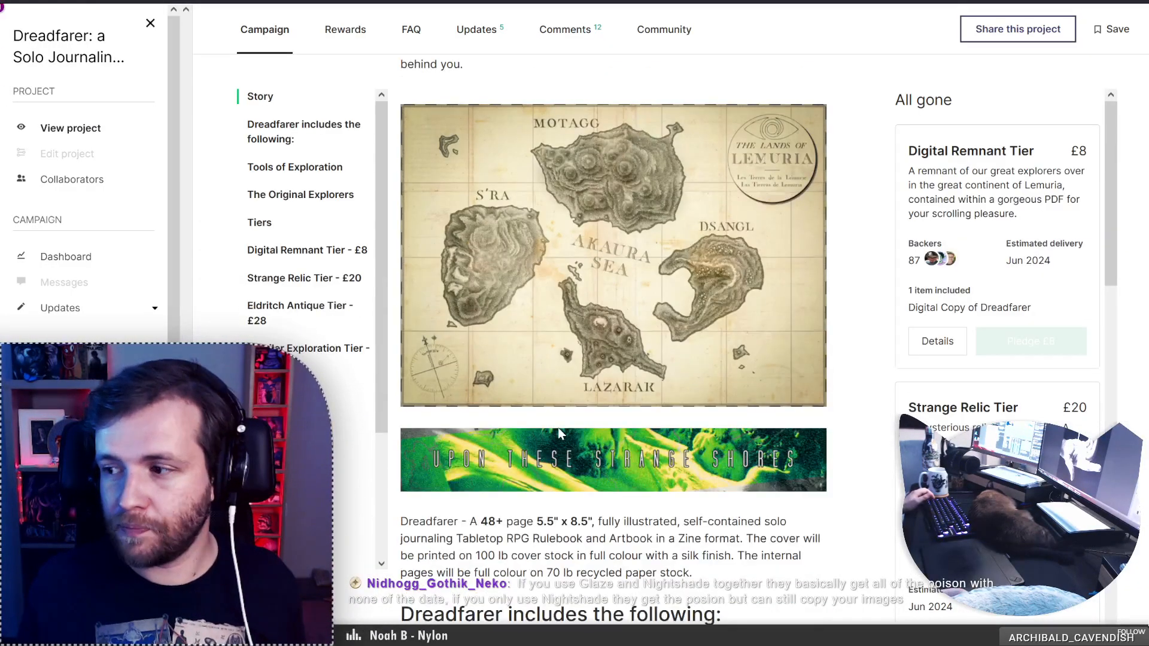
scroll(498, 445, "down", 10)
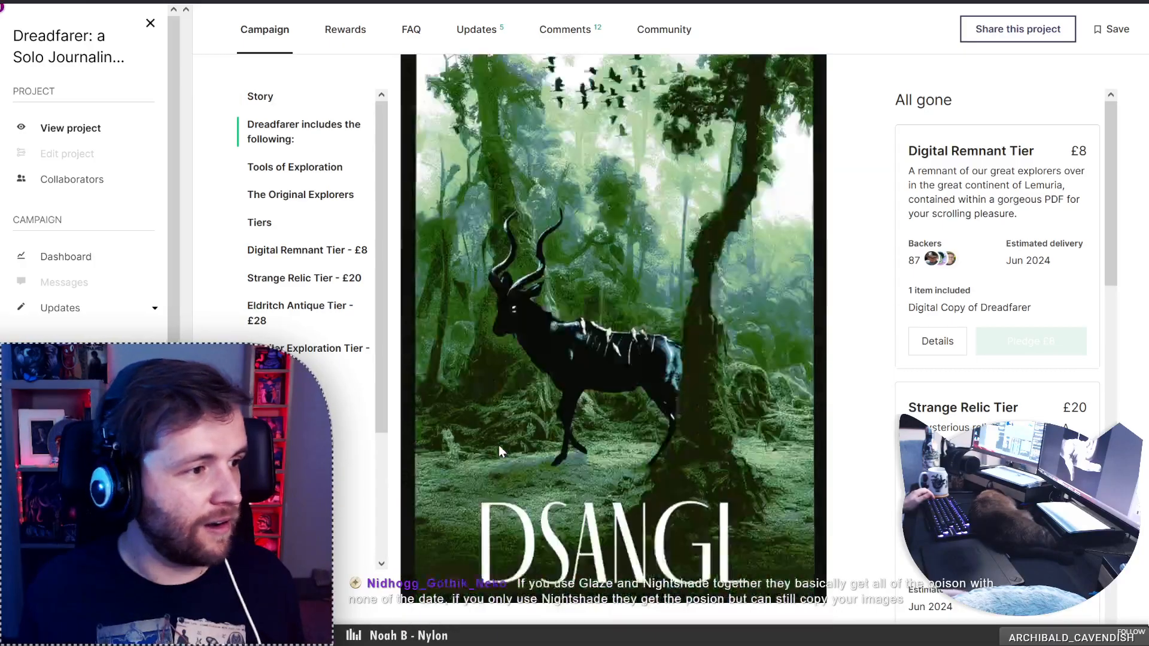
scroll(501, 441, "down", 10)
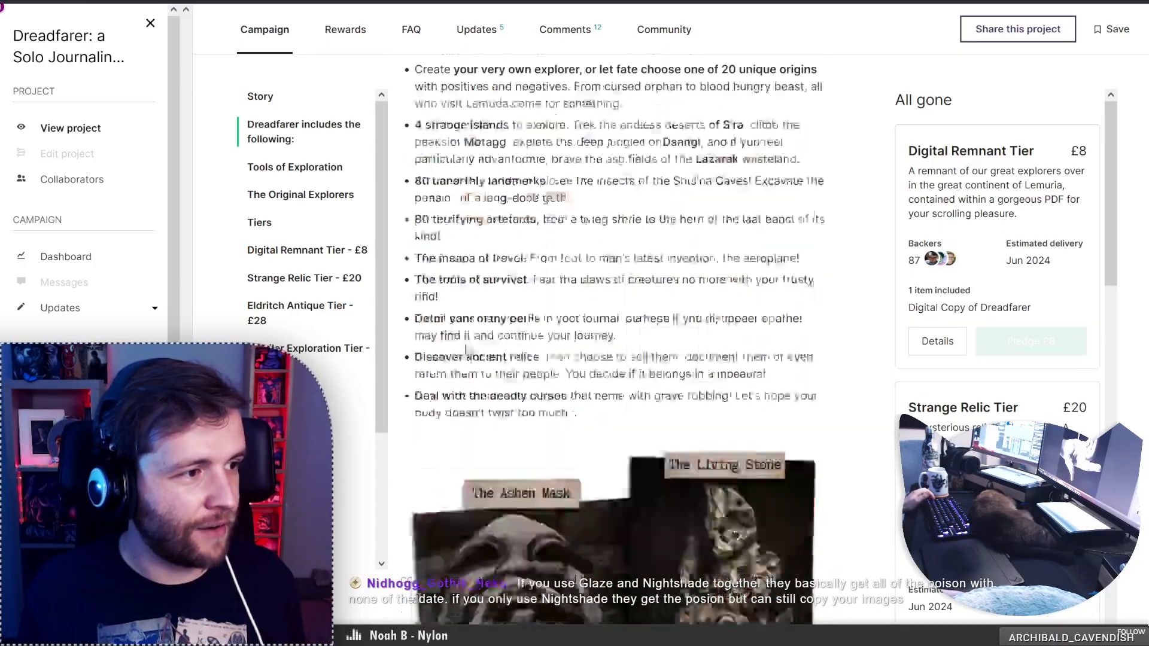
scroll(467, 359, "up", 10)
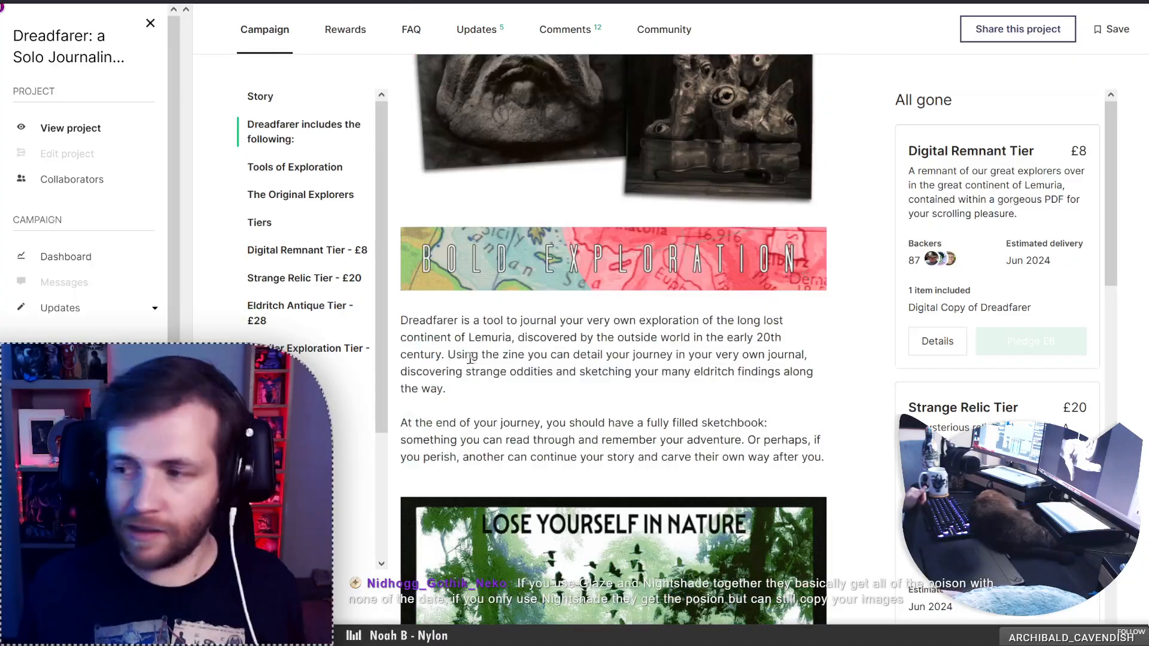
scroll(557, 125, "up", 15)
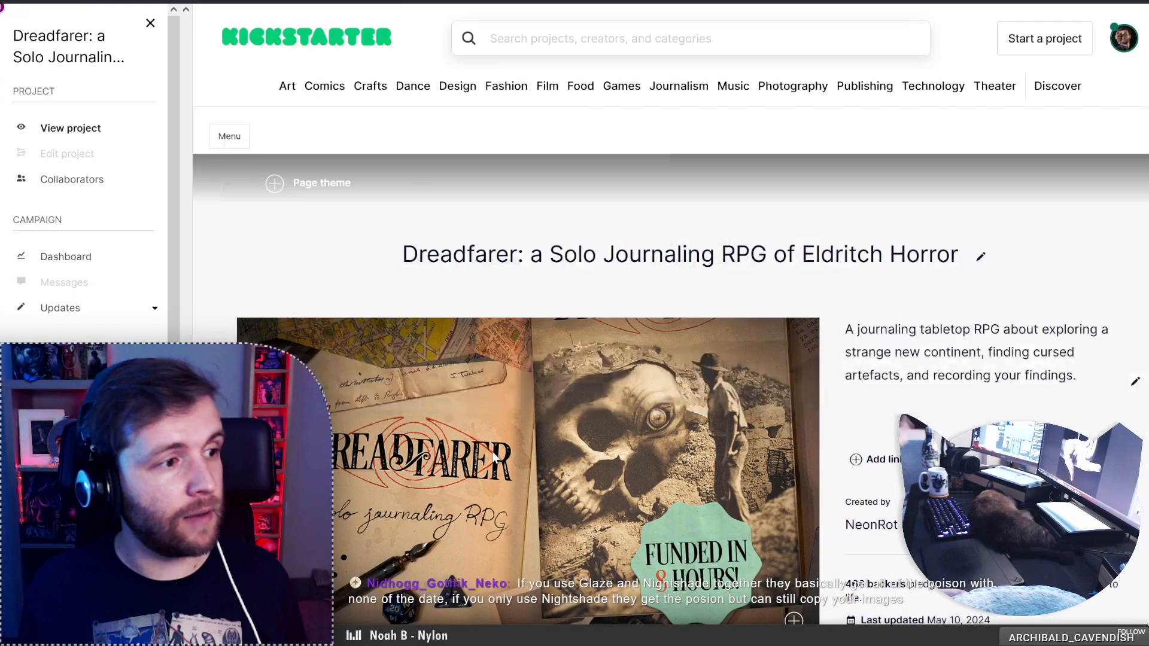
scroll(492, 455, "down", 3)
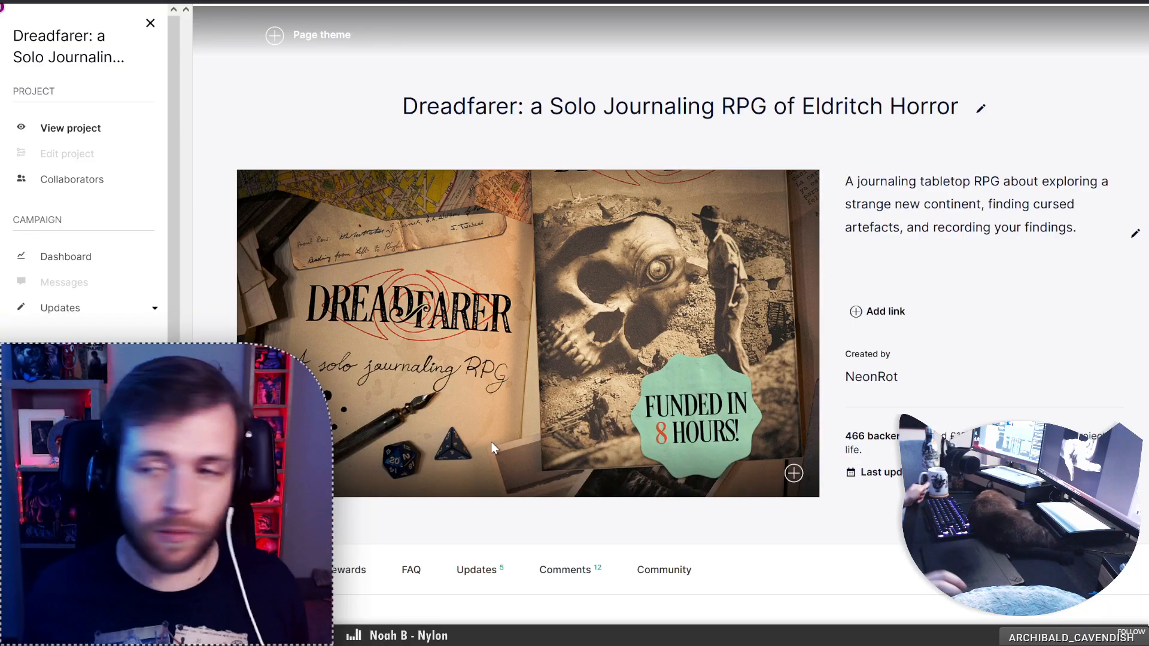
Return to the poisoned Creative Cloud files post and close its enlarged image to view the full post
key("ctrl+Tab")
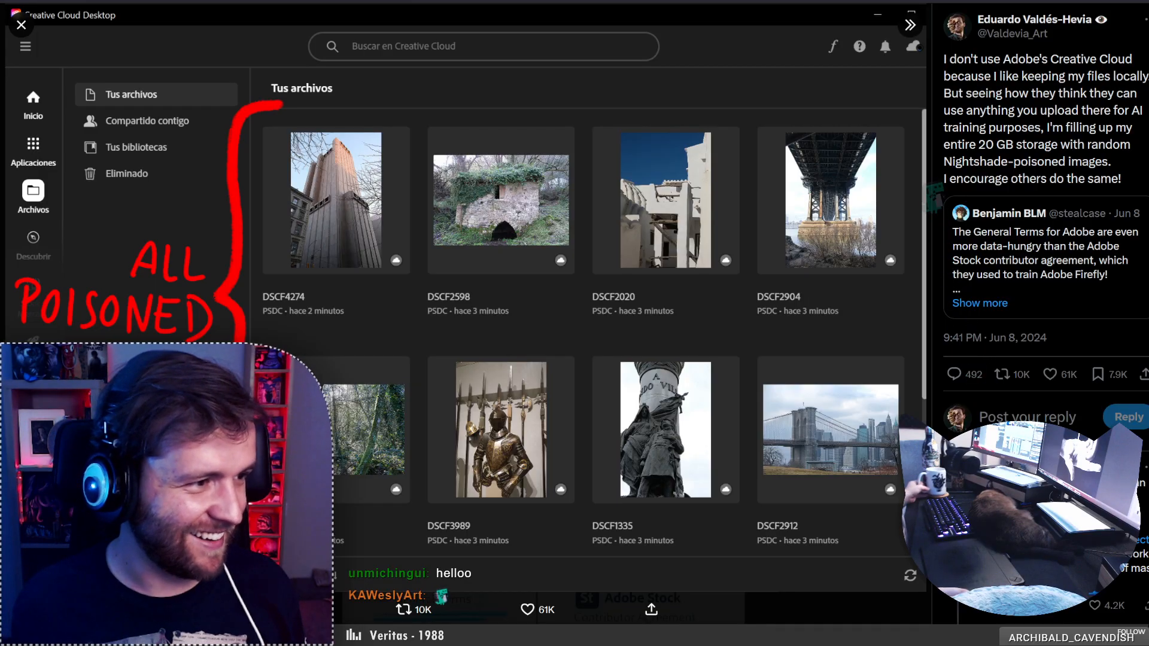
scroll(1041, 299, "down", 5)
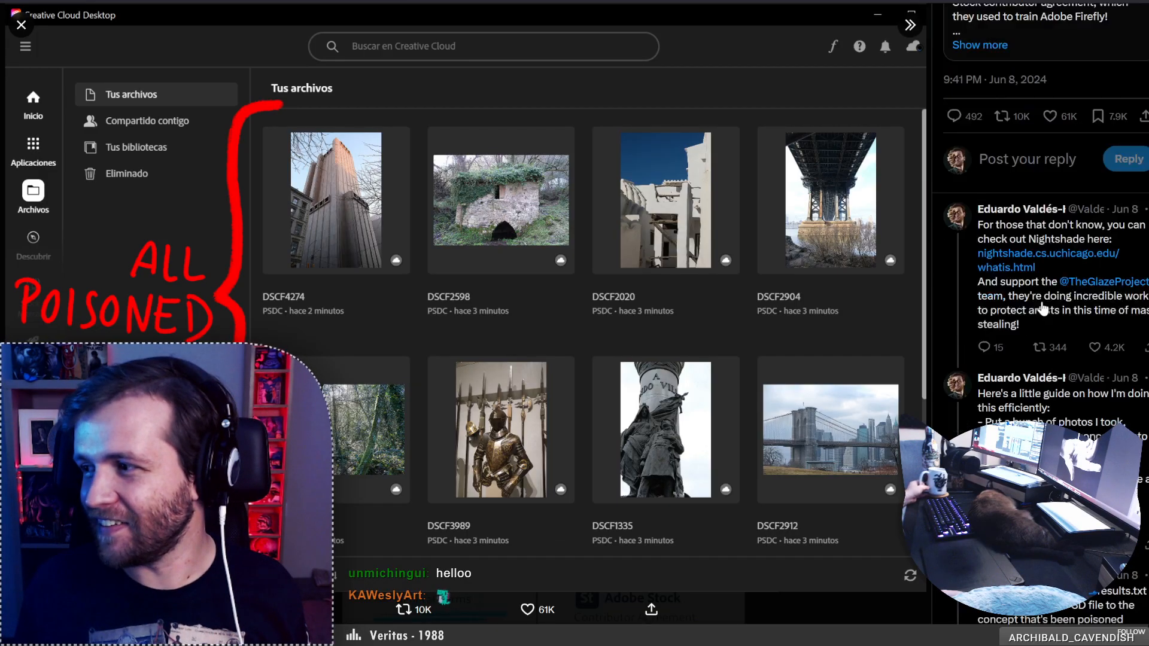
key("Escape")
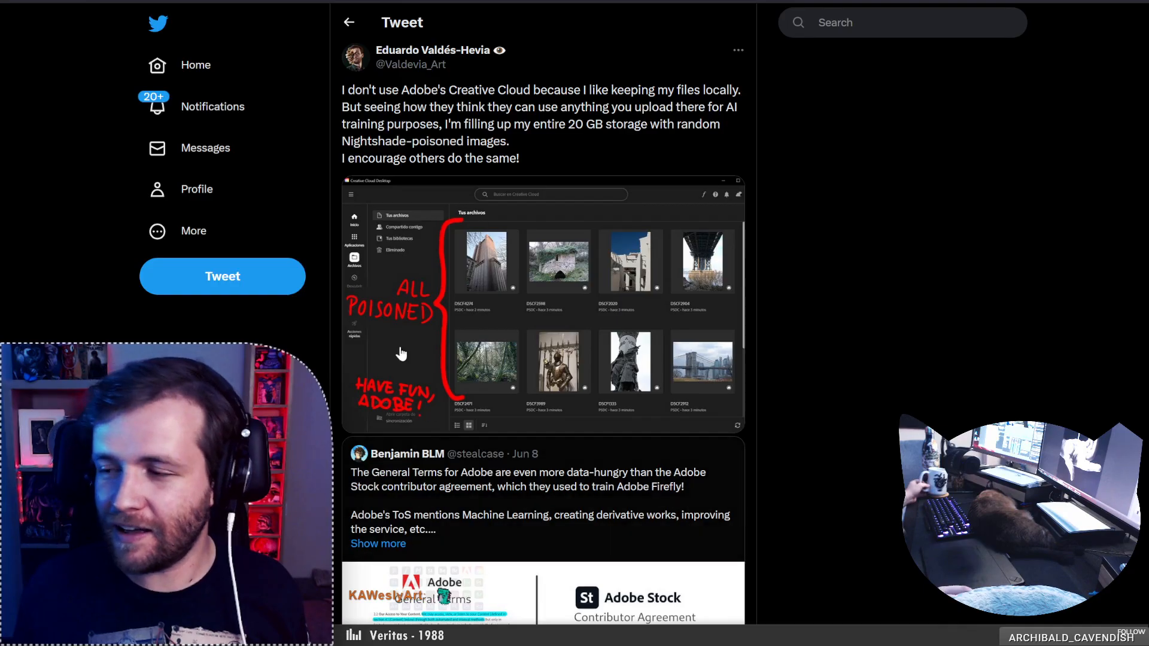
scroll(433, 392, "down", 3)
scroll(433, 392, "up", 3)
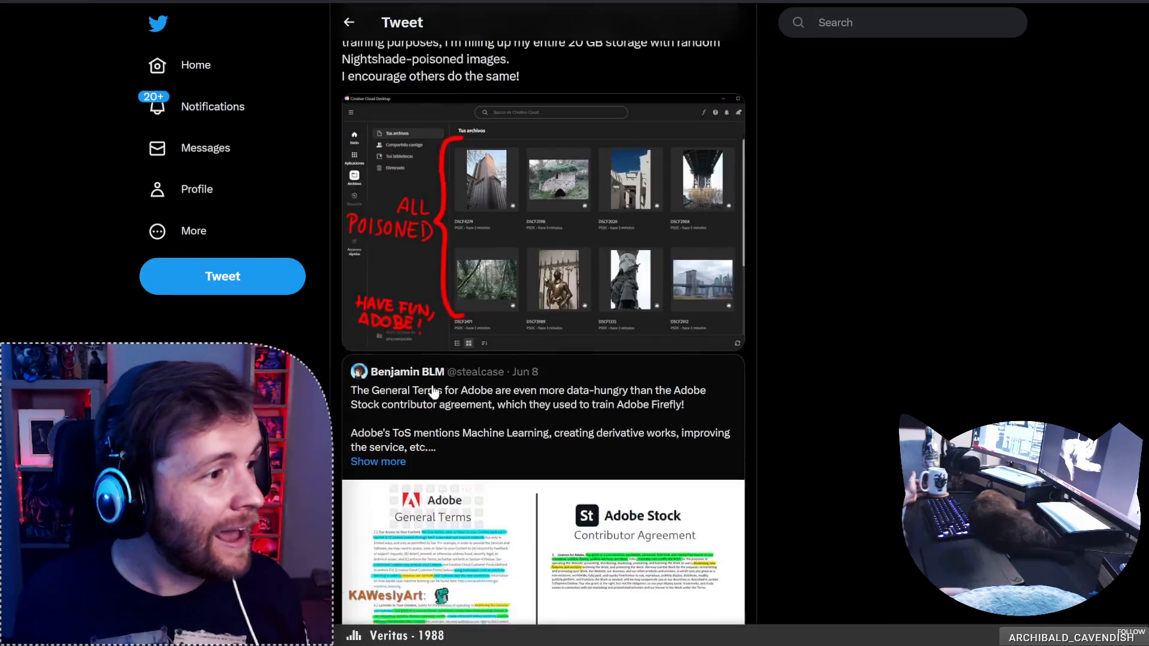
Read through the thread and replies under the post about Nightshade-poisoned Creative Cloud files
scroll(432, 382, "down", 7)
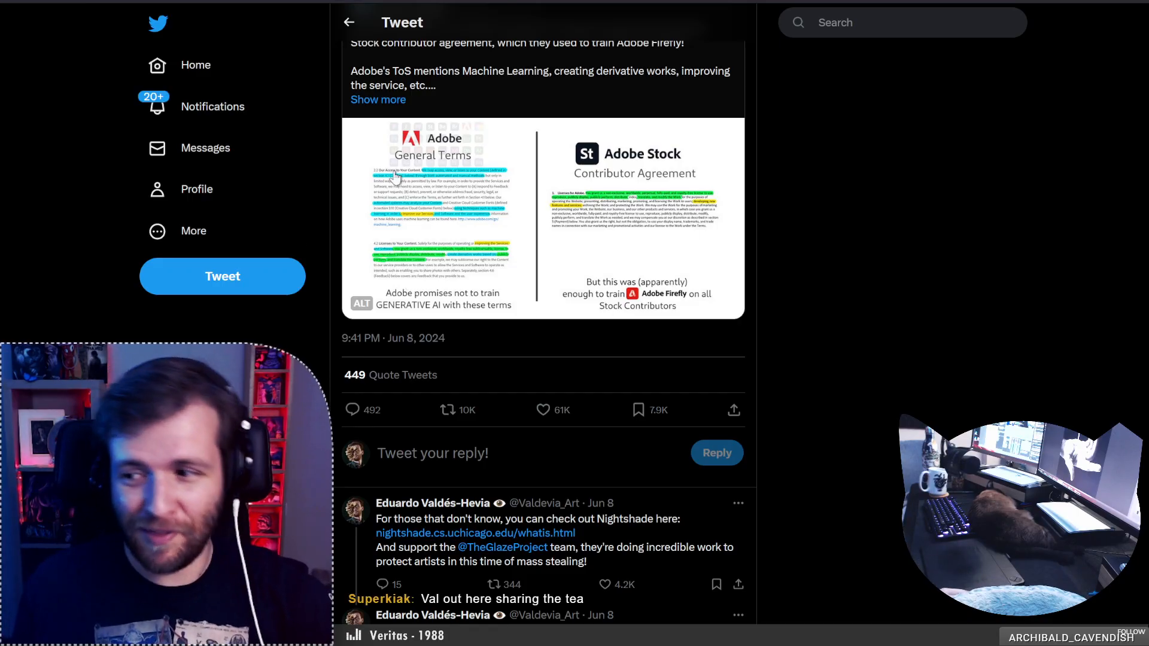
scroll(399, 330, "down", 7)
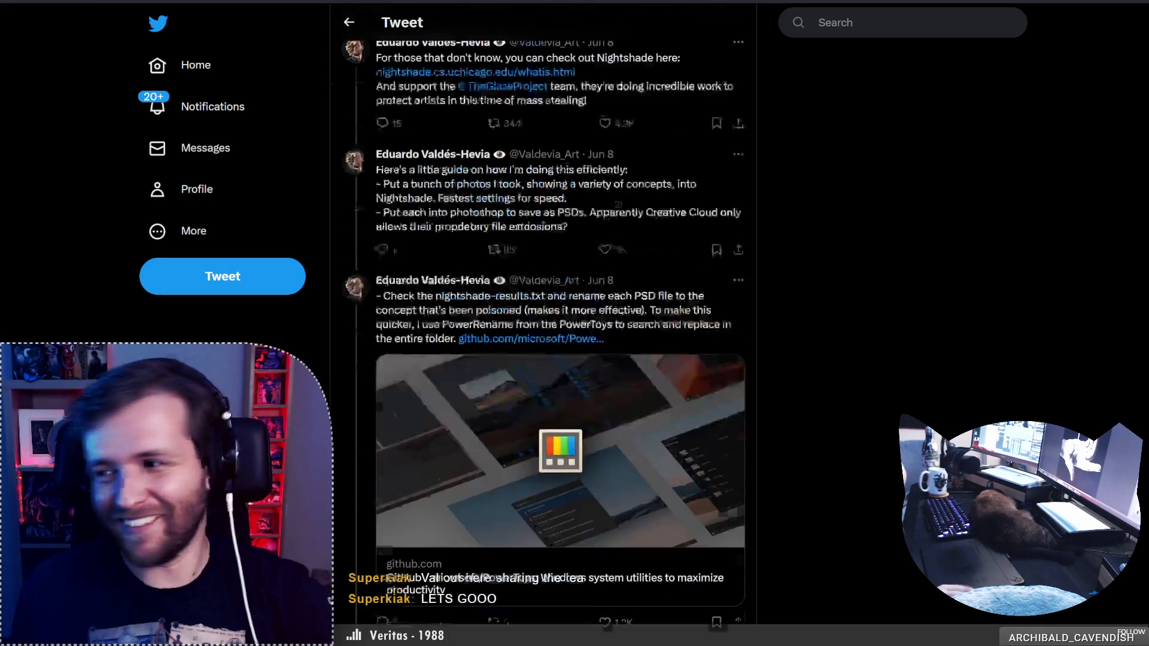
scroll(543, 329, "down", 15)
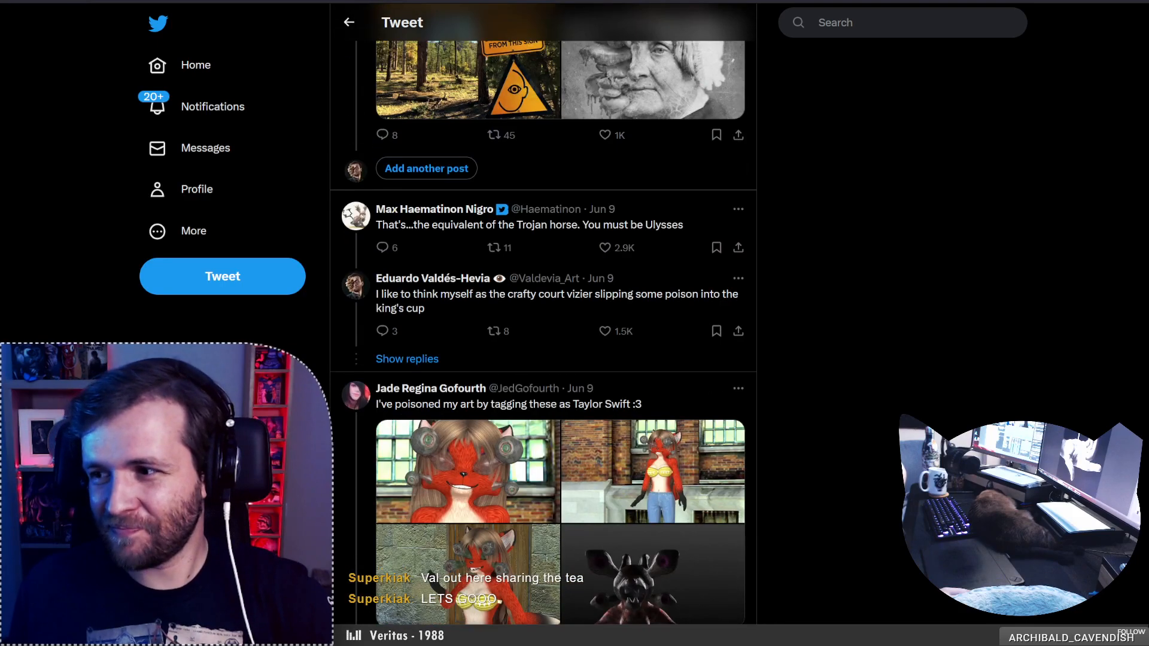
scroll(544, 329, "down", 6)
scroll(544, 329, "up", 2)
scroll(544, 329, "down", 5)
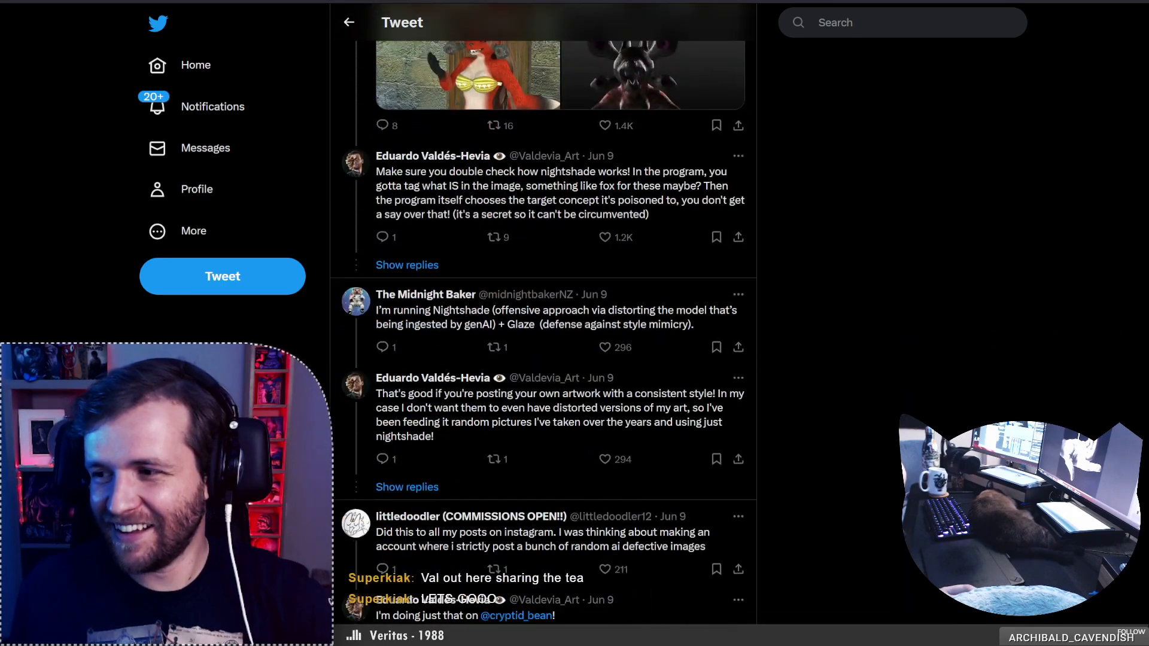
scroll(544, 329, "down", 11)
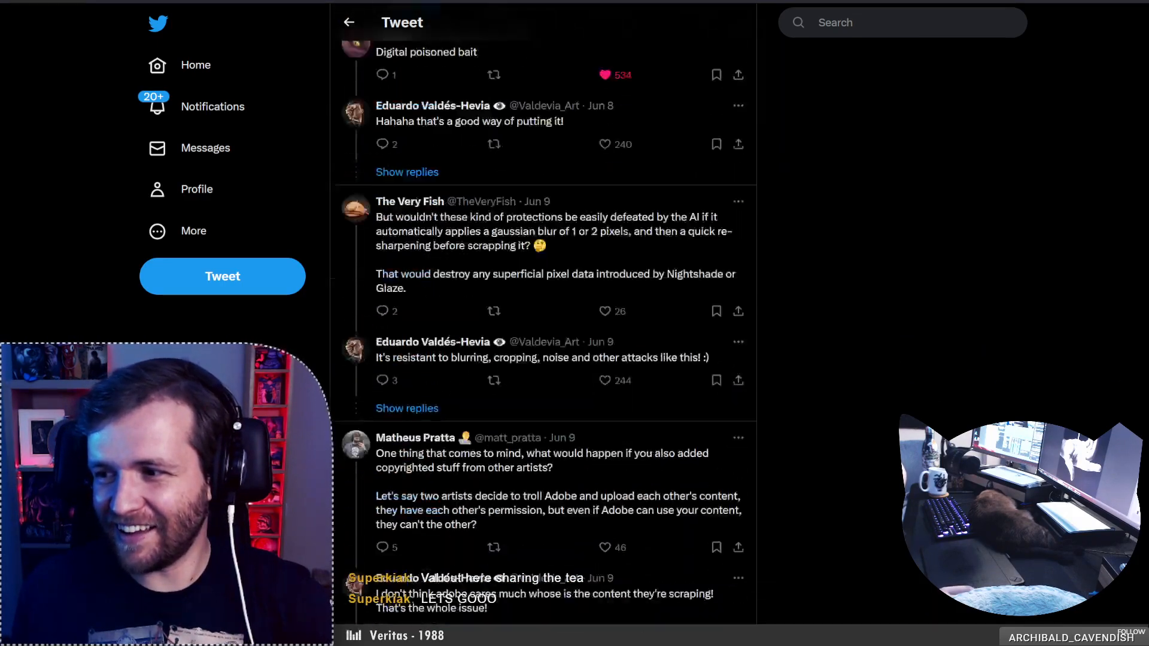
scroll(544, 329, "down", 13)
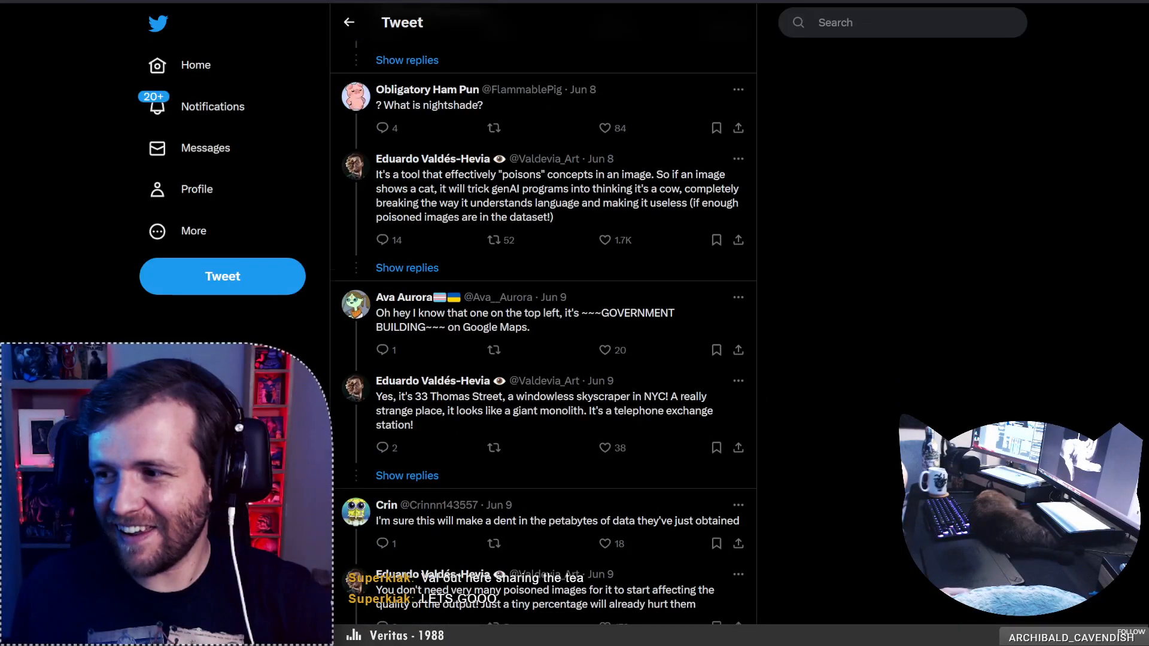
scroll(544, 329, "down", 11)
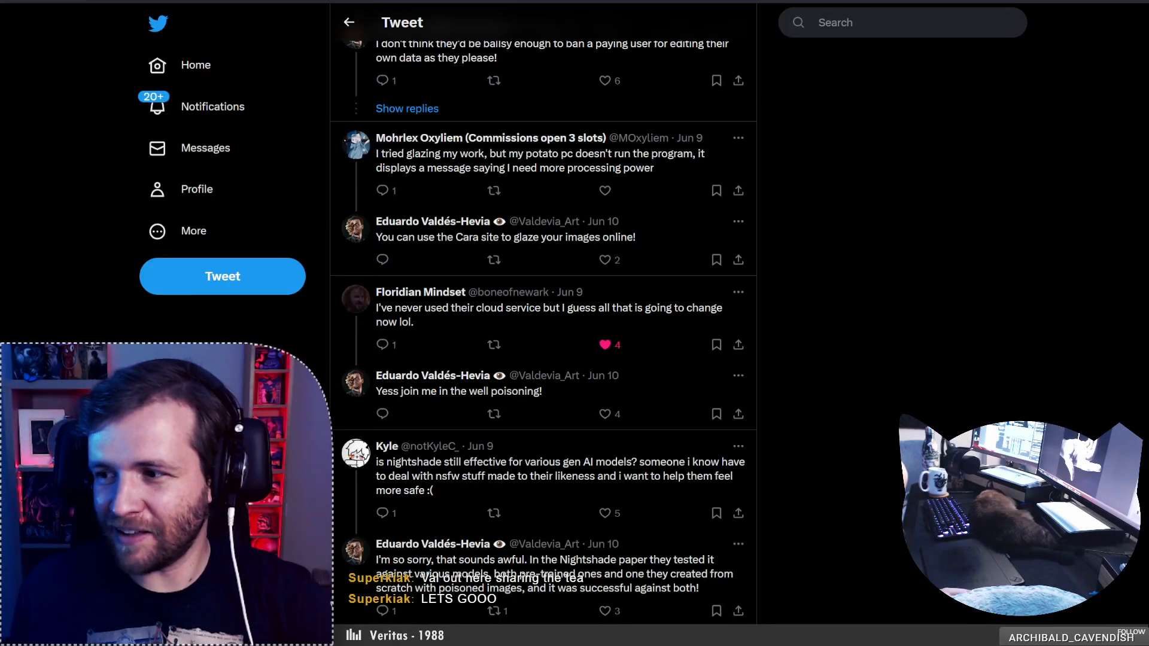
scroll(543, 329, "down", 7)
scroll(544, 329, "down", 5)
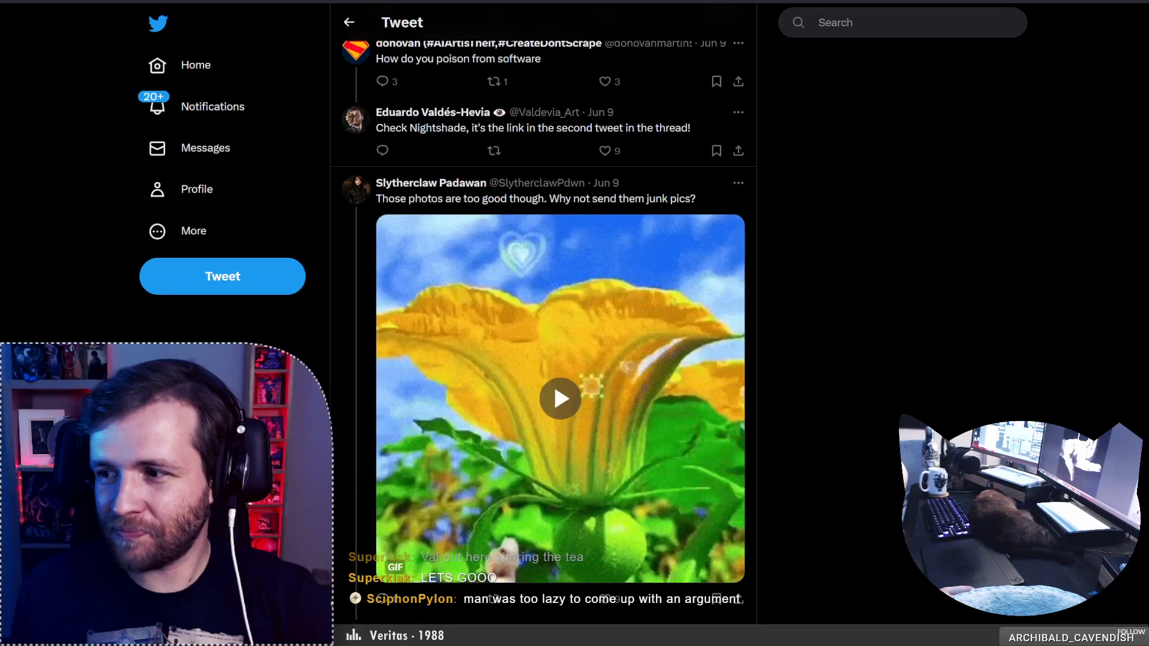
scroll(544, 329, "down", 18)
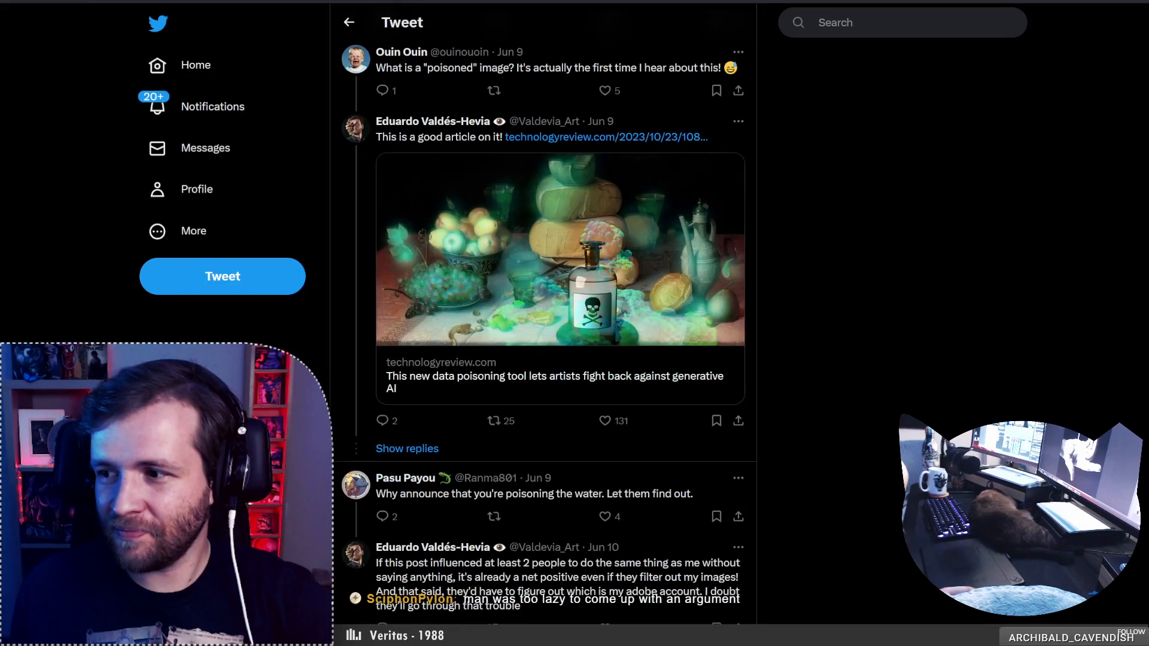
scroll(543, 329, "down", 4)
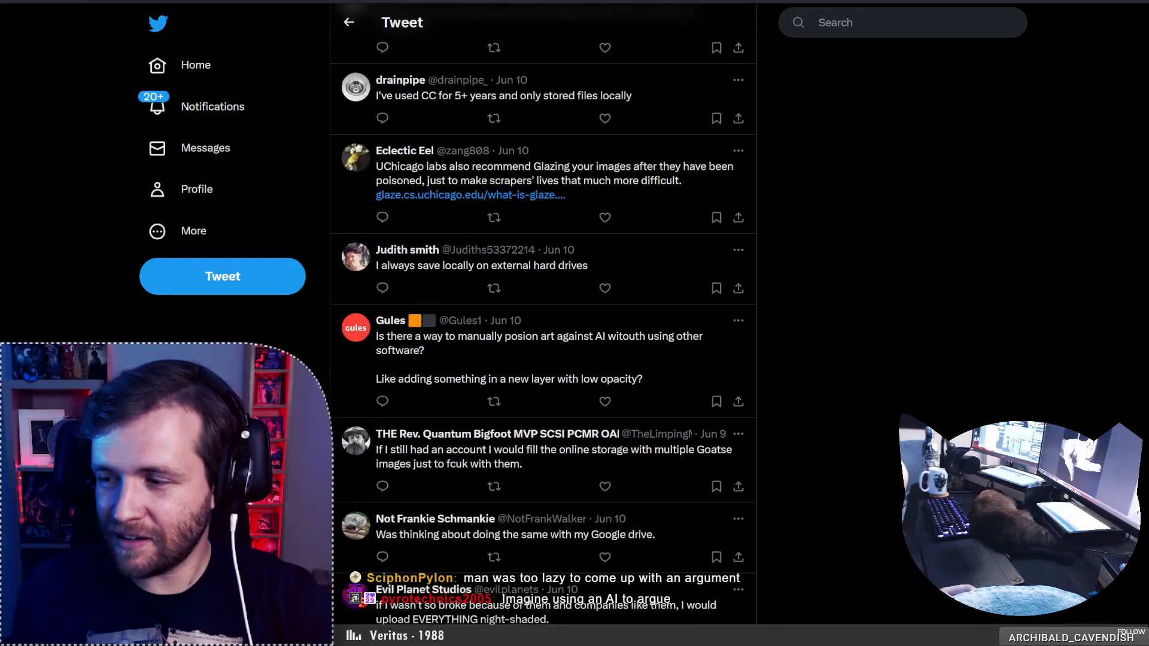
scroll(543, 329, "down", 10)
scroll(543, 329, "up", 15)
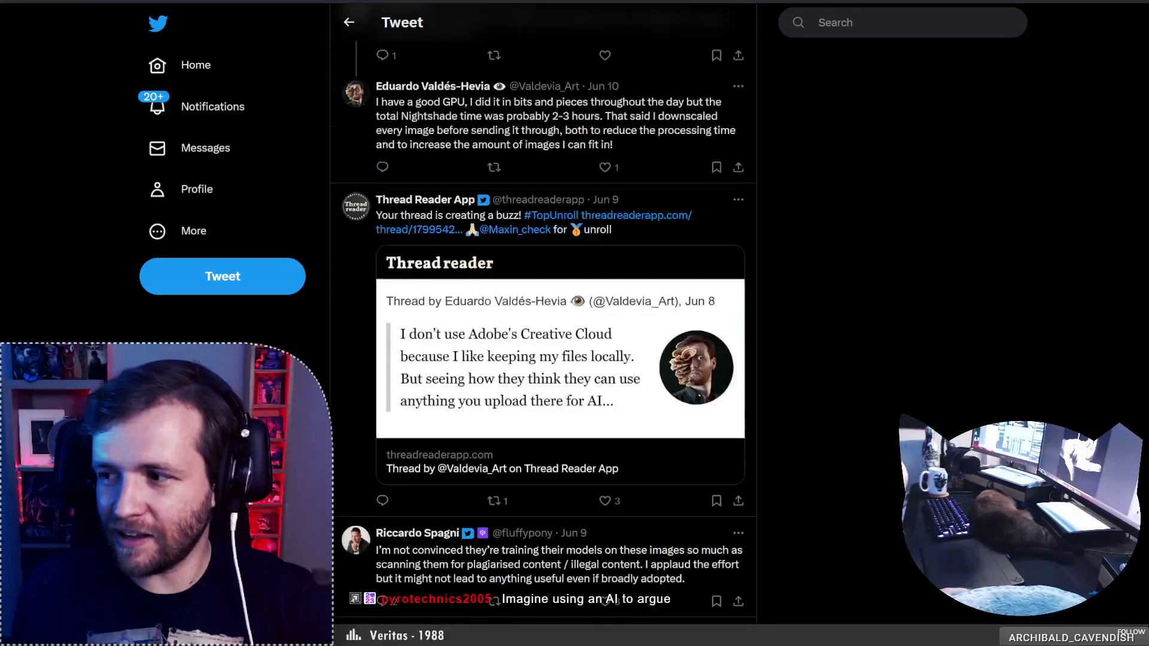
scroll(544, 330, "down", 20)
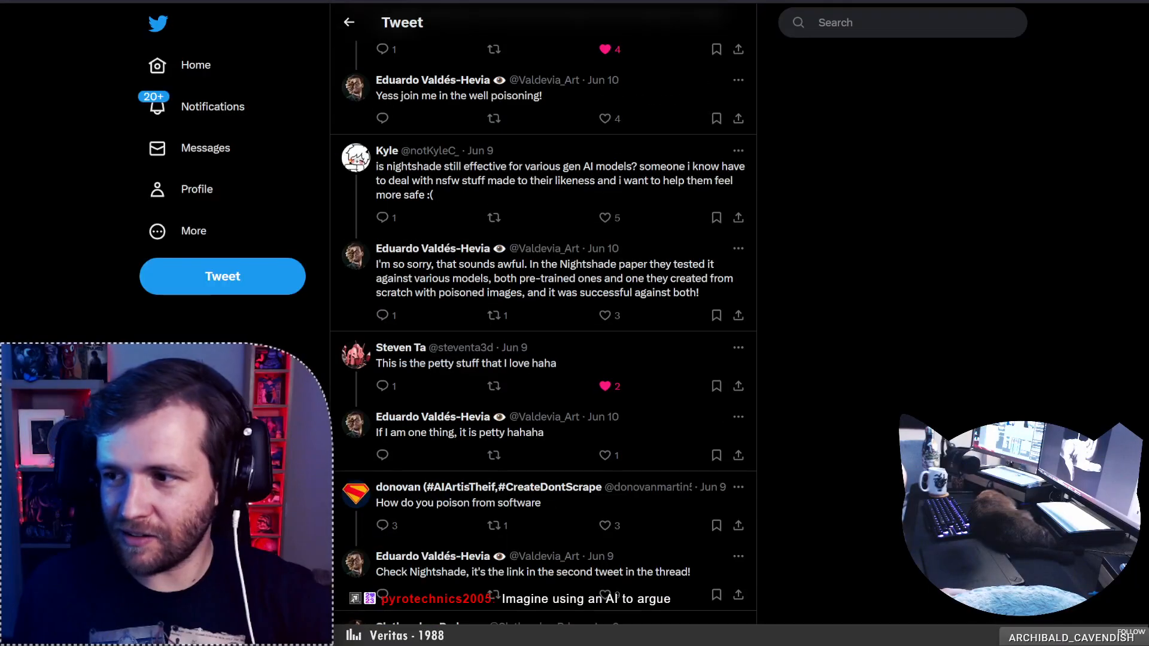
scroll(544, 329, "up", 20)
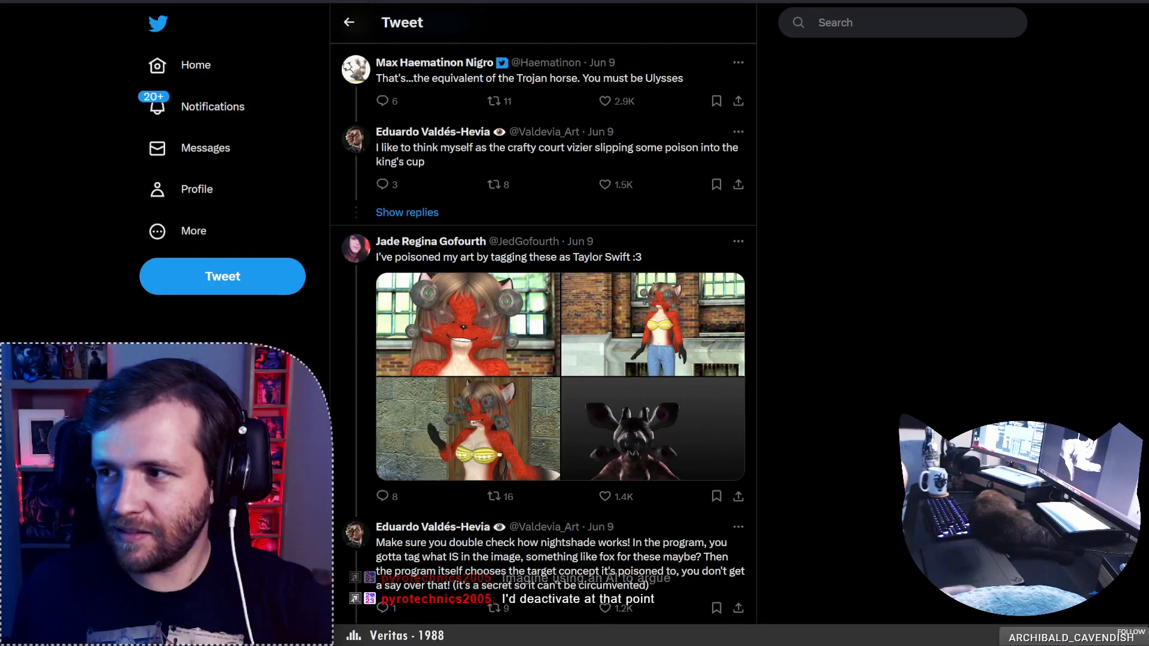
scroll(543, 330, "up", 15)
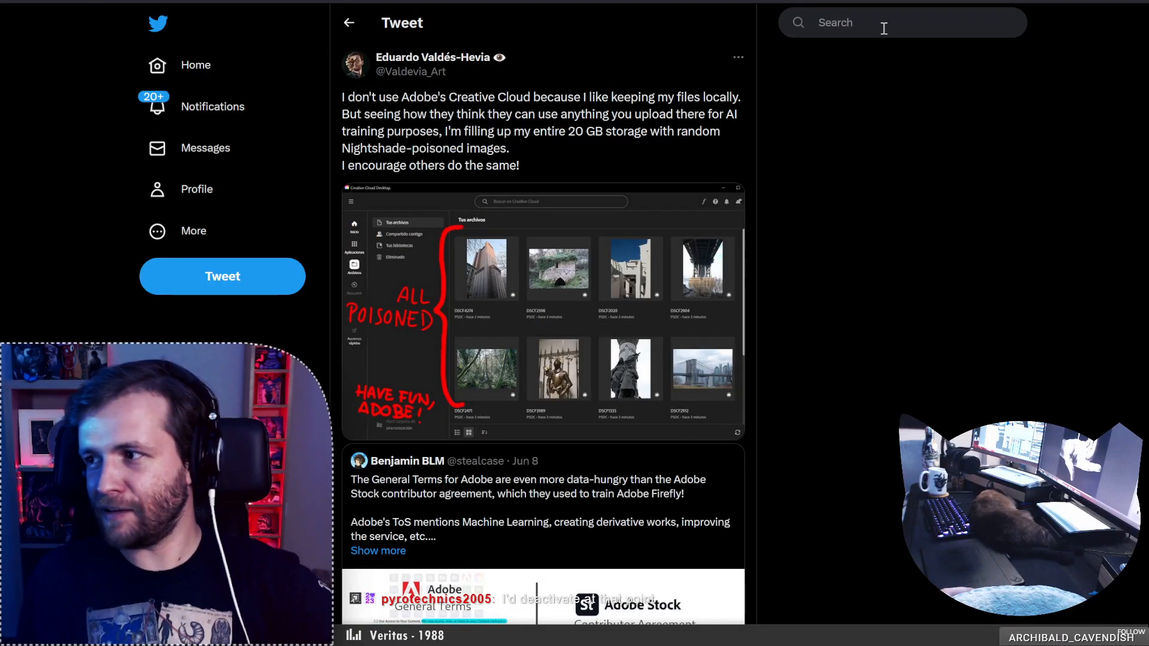
Search Twitter for the post author's own tweets containing the word shaking
left_click(884, 28)
left_click(891, 96)
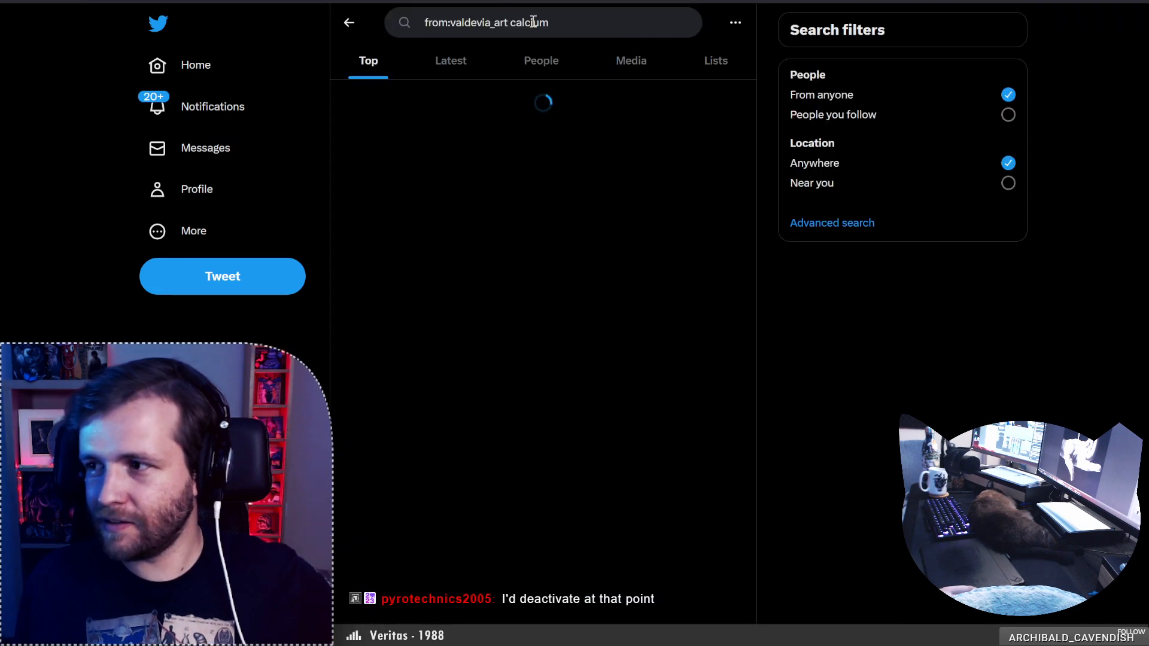
double_click(533, 22)
type("shakin")
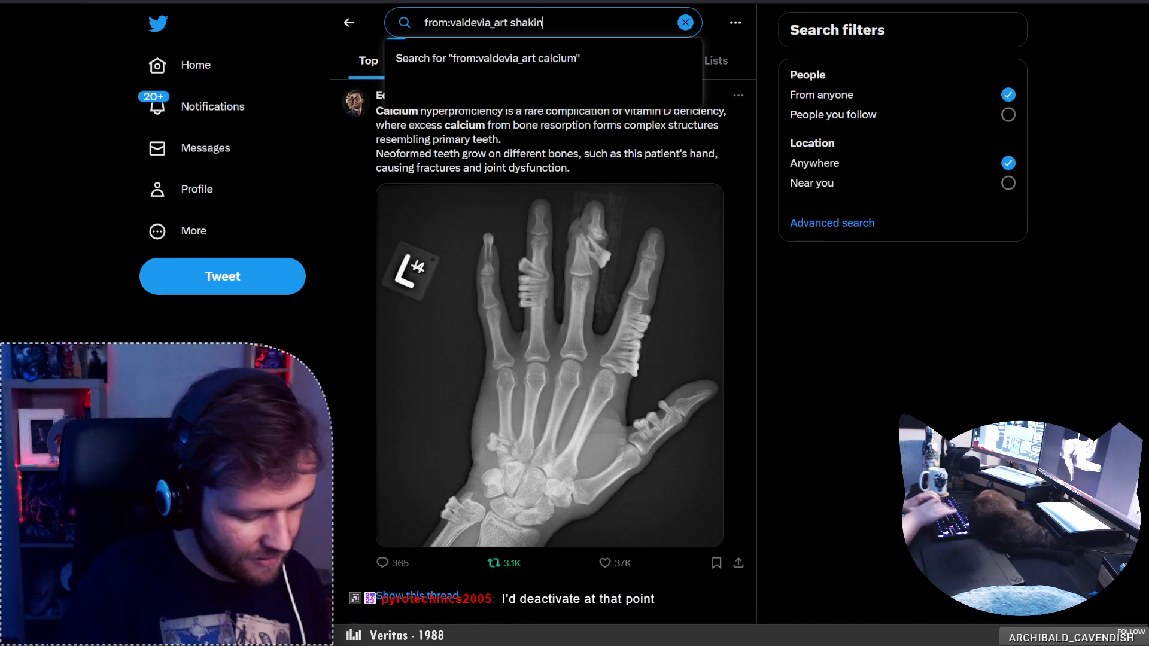
type("g")
key("Return")
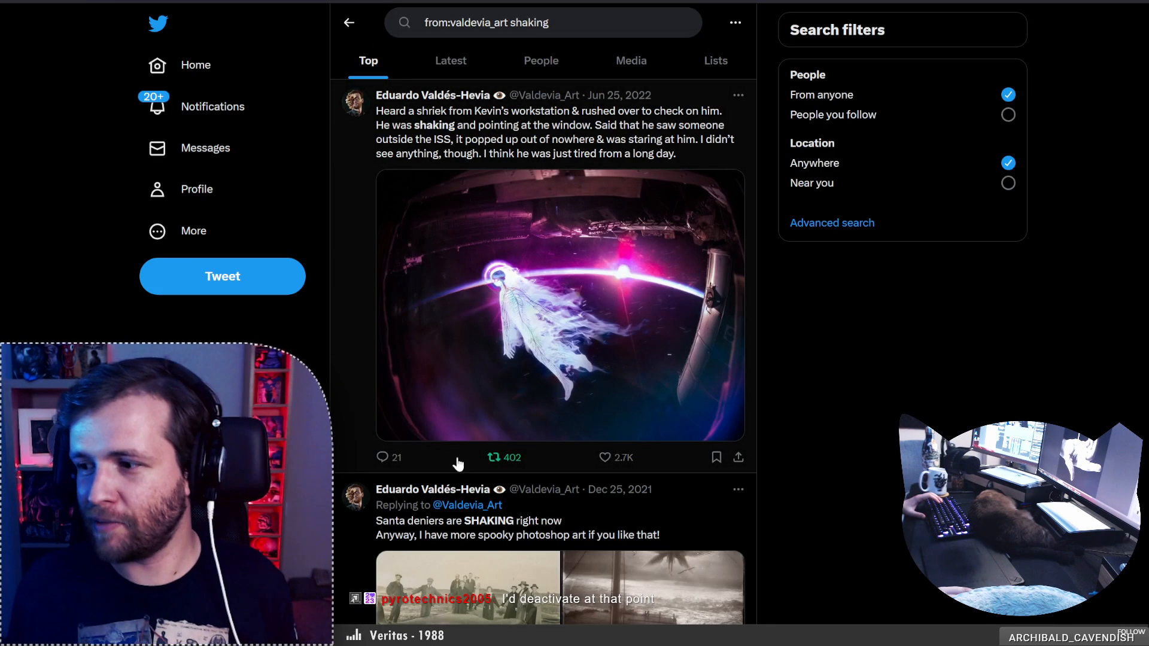
Show the latest results, open the "I'm shaking in my boots right now!" reply and view the conversation above it
left_click(450, 61)
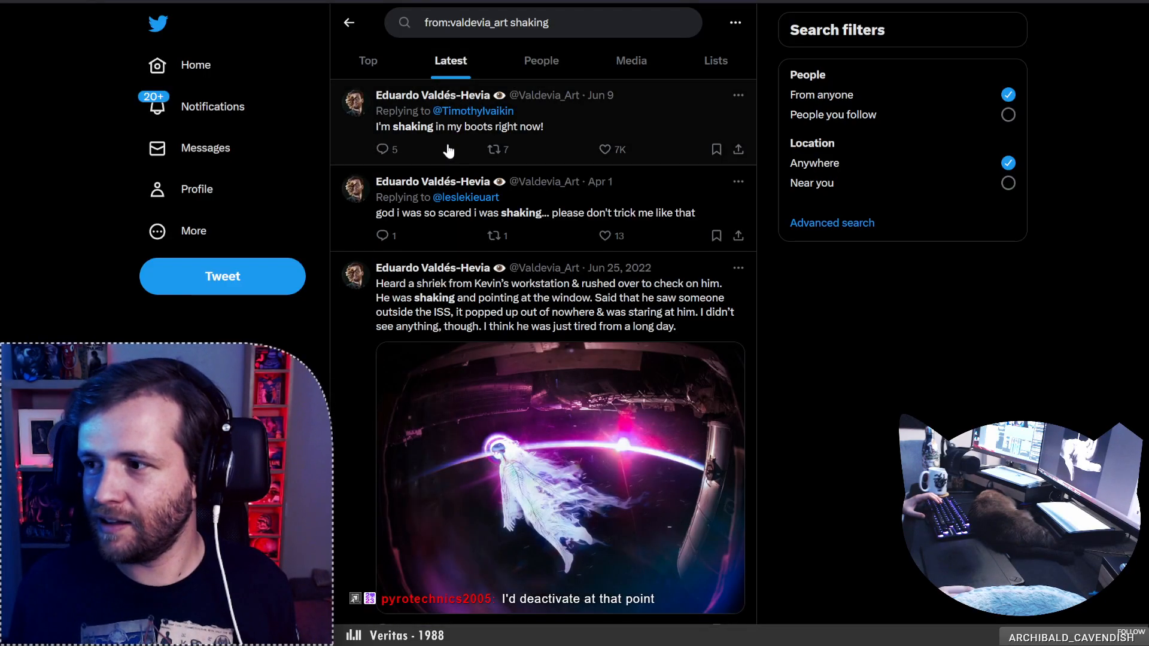
left_click(448, 142)
scroll(425, 267, "up", 7)
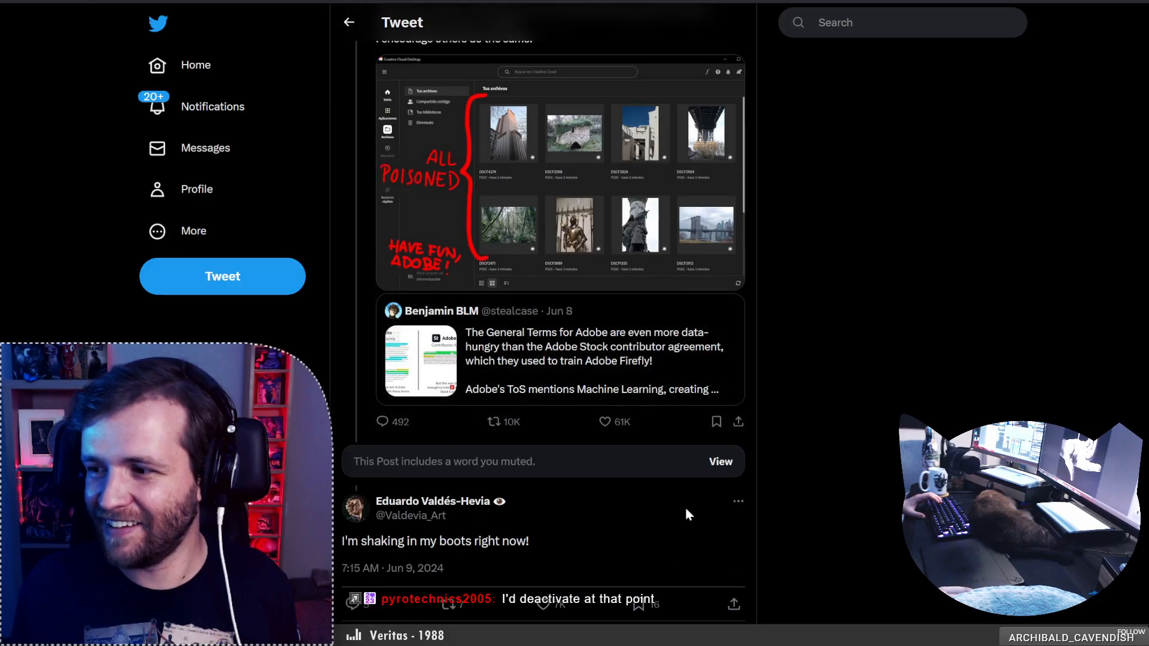
Read the "I'm shaking in my boots right now!" tweet with its parent tweets and skim the replies below it
scroll(473, 473, "down", 2)
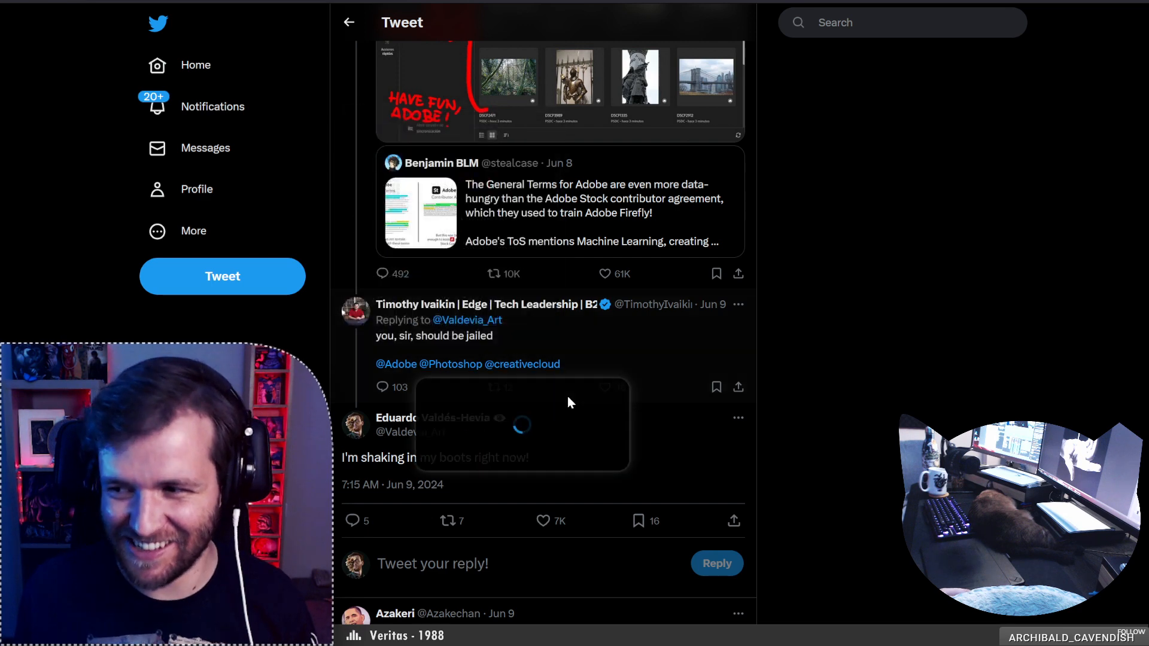
scroll(243, 289, "down", 2)
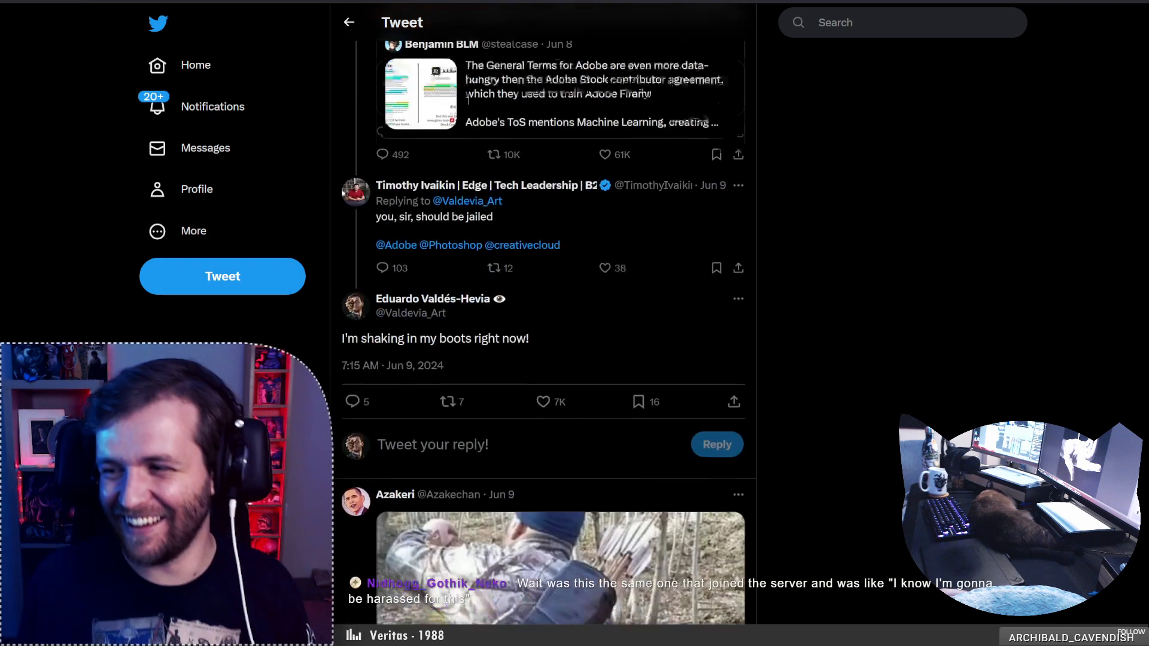
scroll(543, 315, "down", 5)
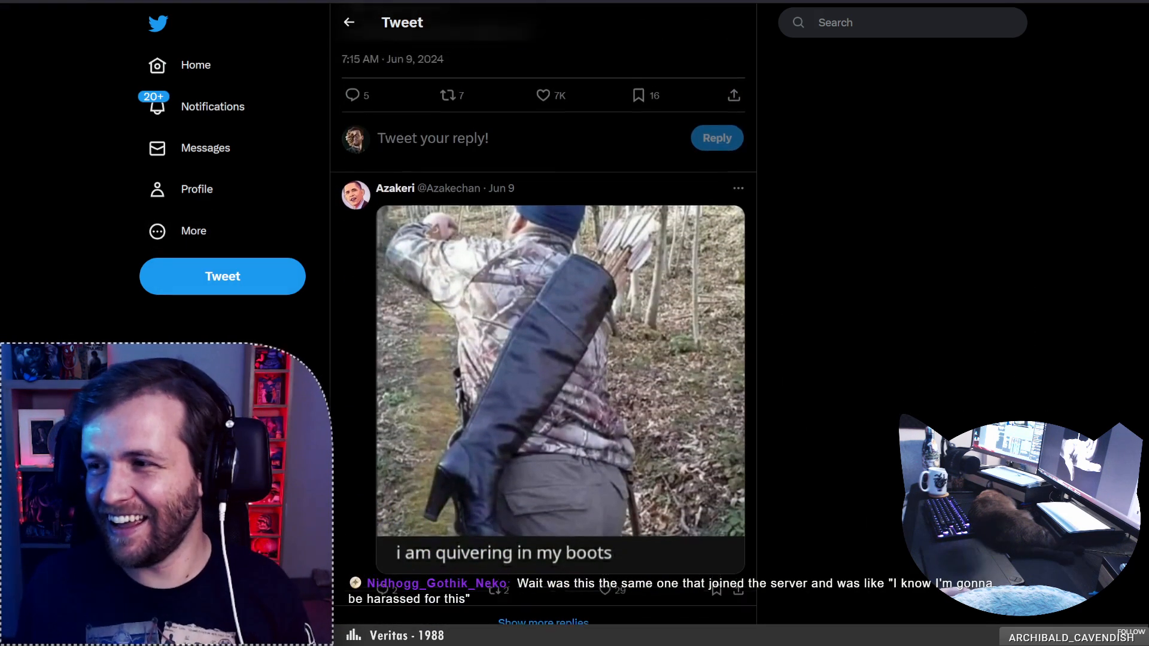
scroll(364, 270, "up", 2)
scroll(393, 285, "down", 8)
scroll(371, 317, "up", 6)
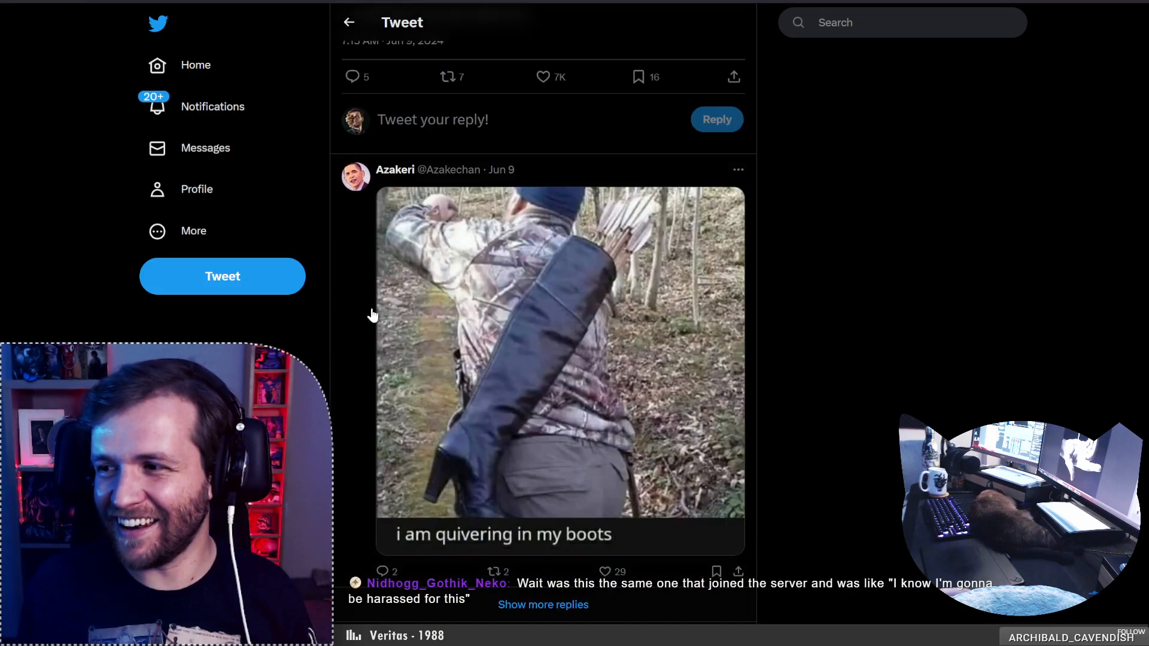
Expand the additional replies under the "I'm shaking in my boots right now!" tweet and look through them
left_click(543, 605)
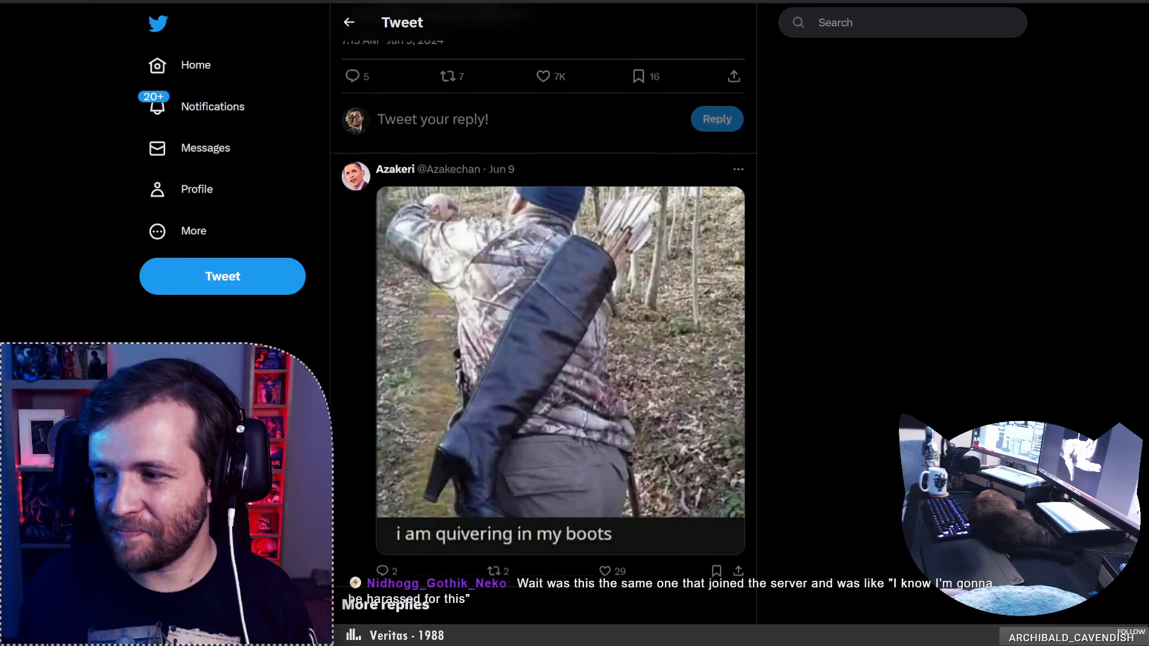
scroll(543, 314, "down", 6)
scroll(543, 314, "down", 5)
scroll(543, 314, "up", 10)
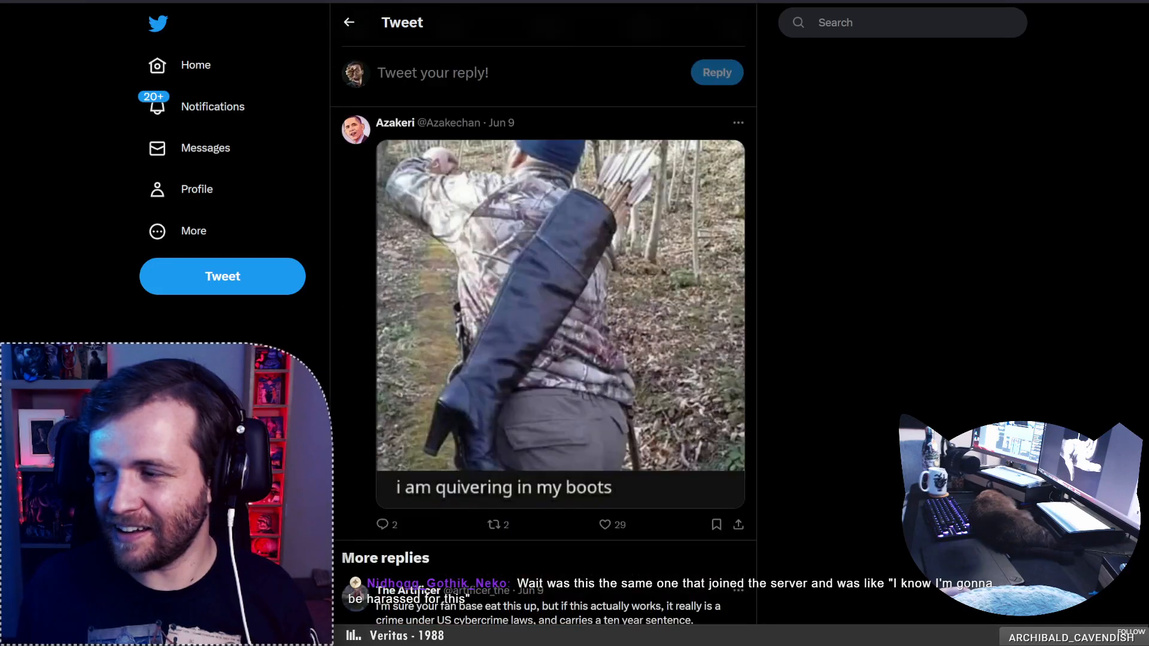
scroll(456, 354, "up", 6)
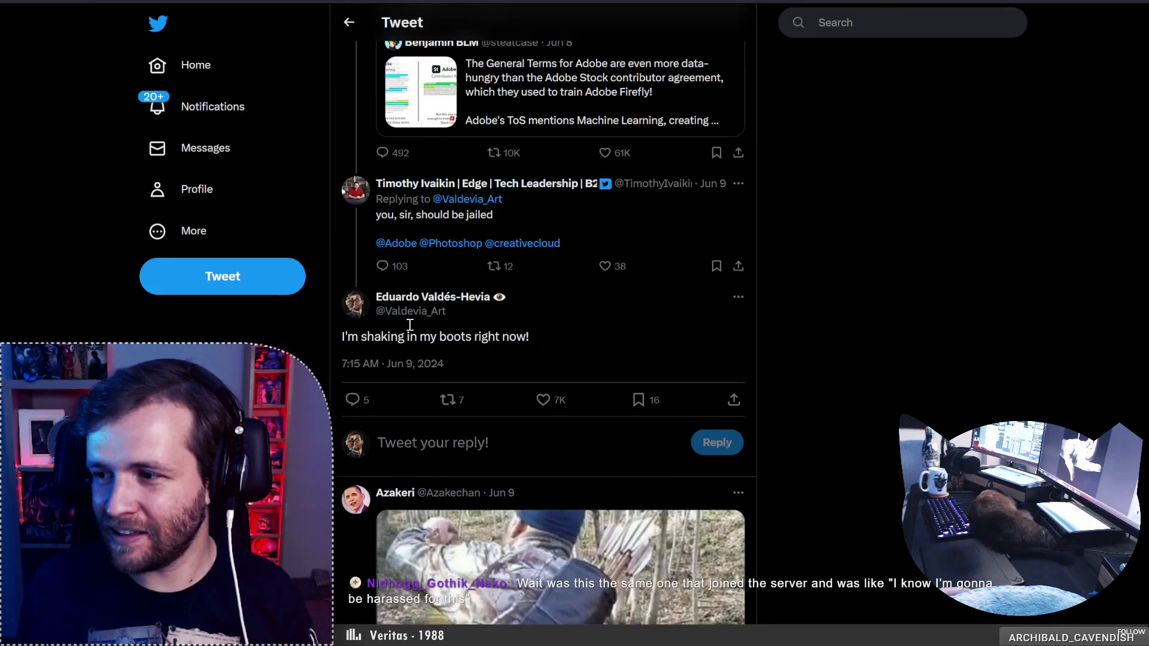
Open the "you, sir, should be jailed" tweet and expand the nested replies of its first conversation
left_click(358, 245)
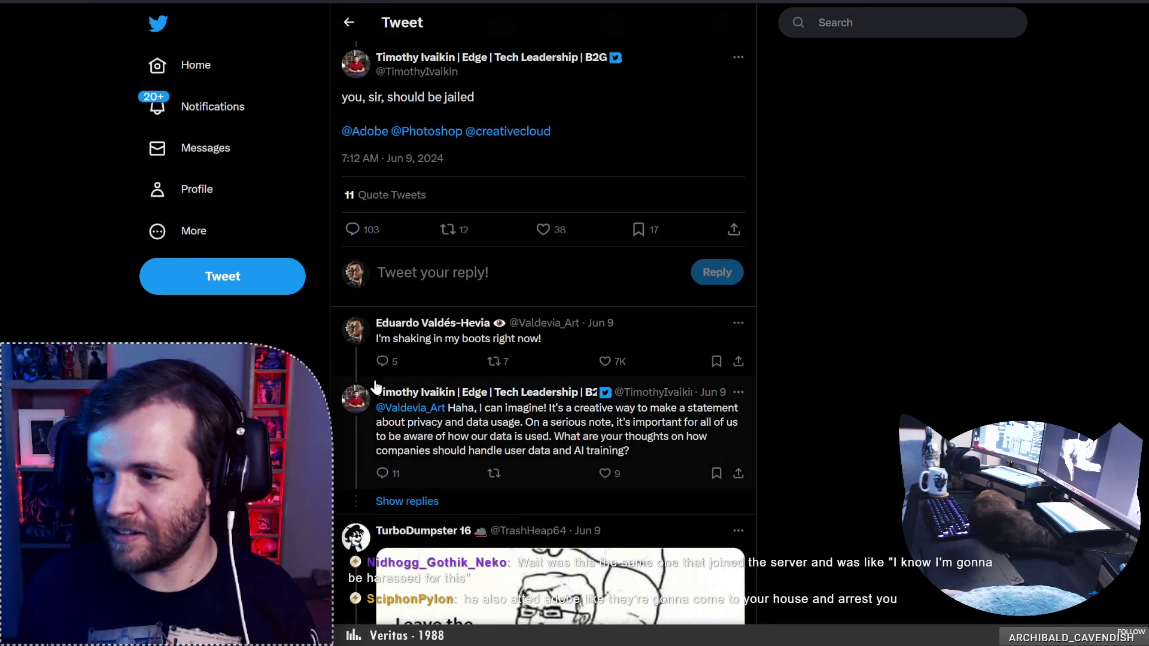
scroll(375, 388, "down", 3)
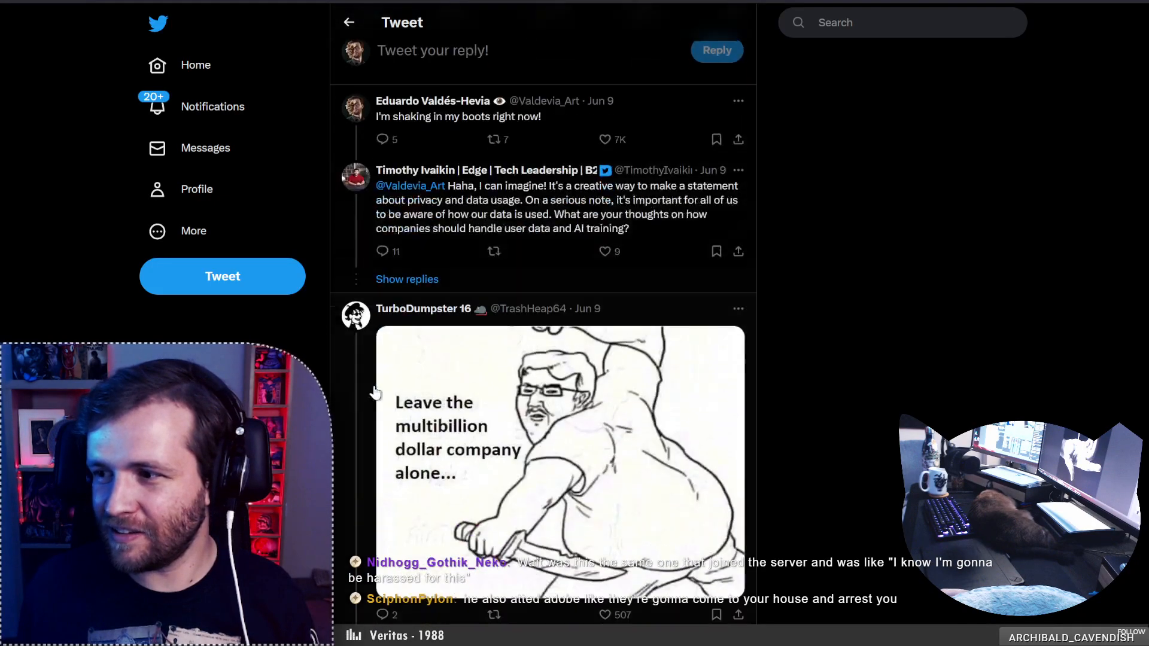
left_click(416, 279)
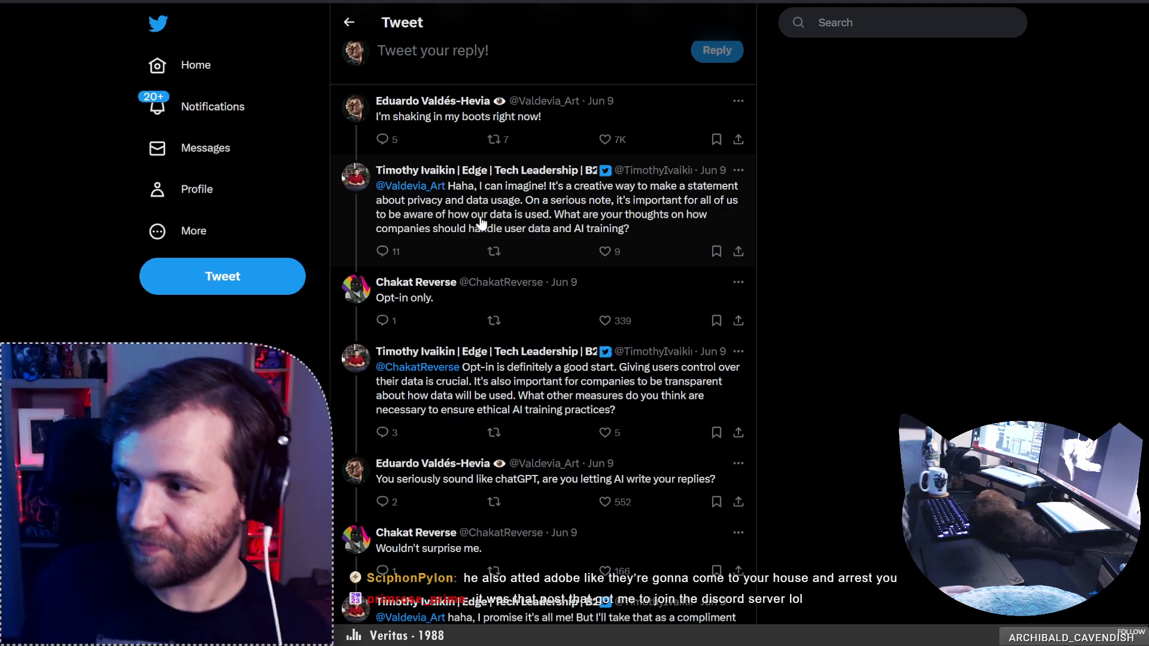
Read the conversation under the "you, sir, should be jailed" tweet down to the question about auto-replying with chatGPT
scroll(461, 222, "up", 2)
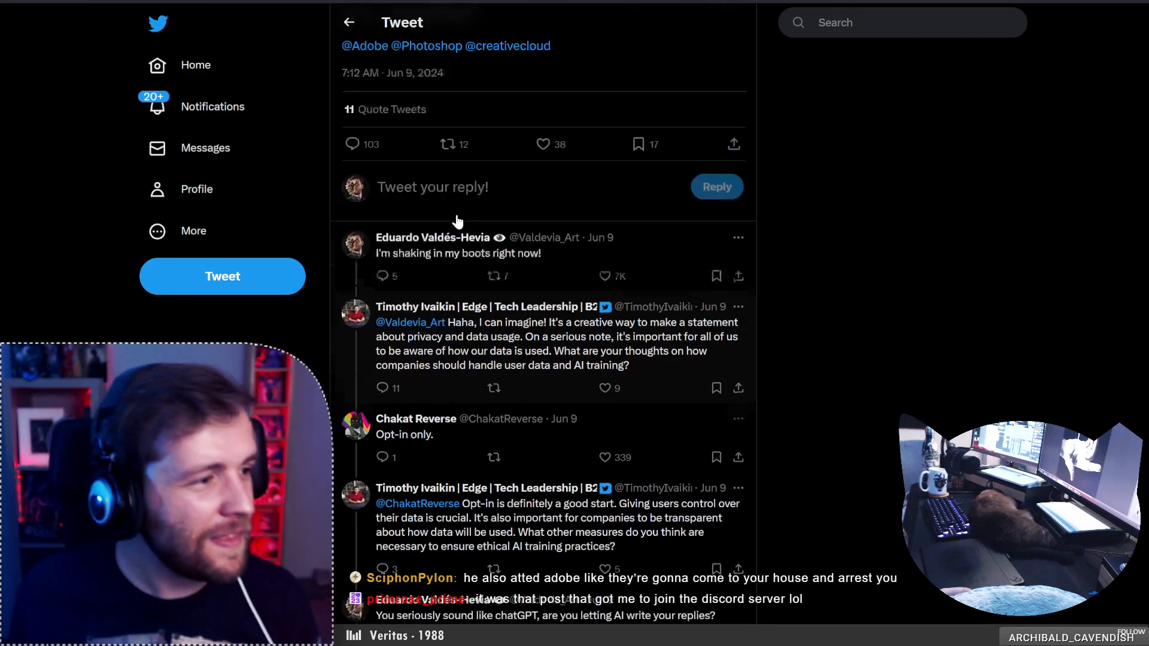
scroll(457, 222, "up", 1)
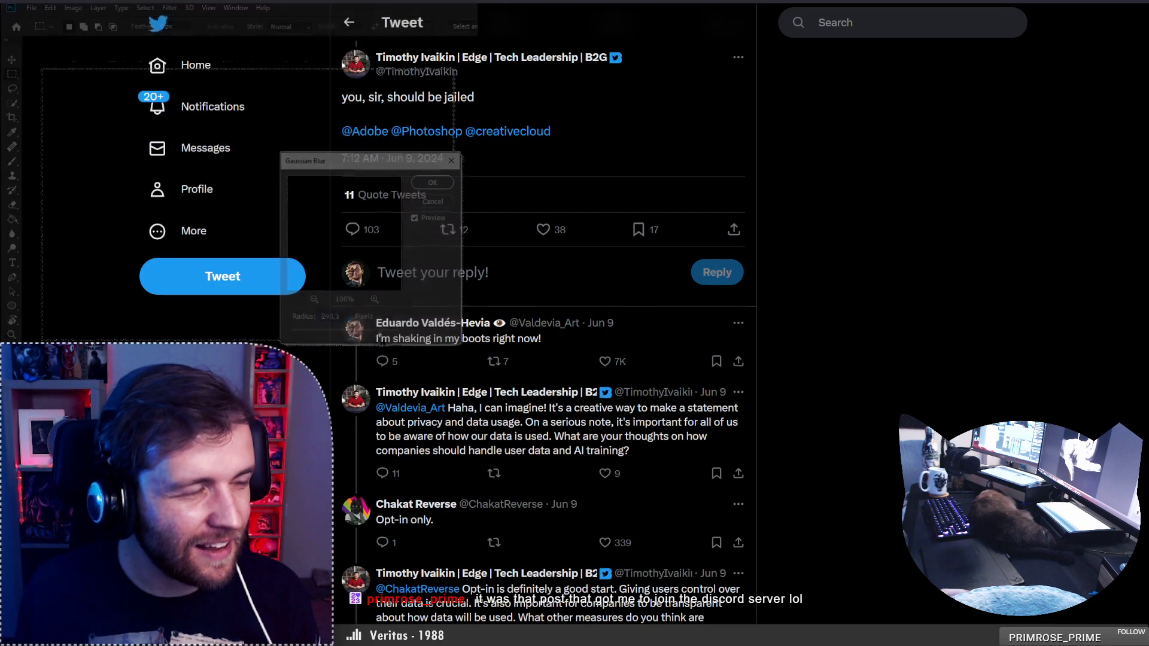
scroll(543, 329, "down", 2)
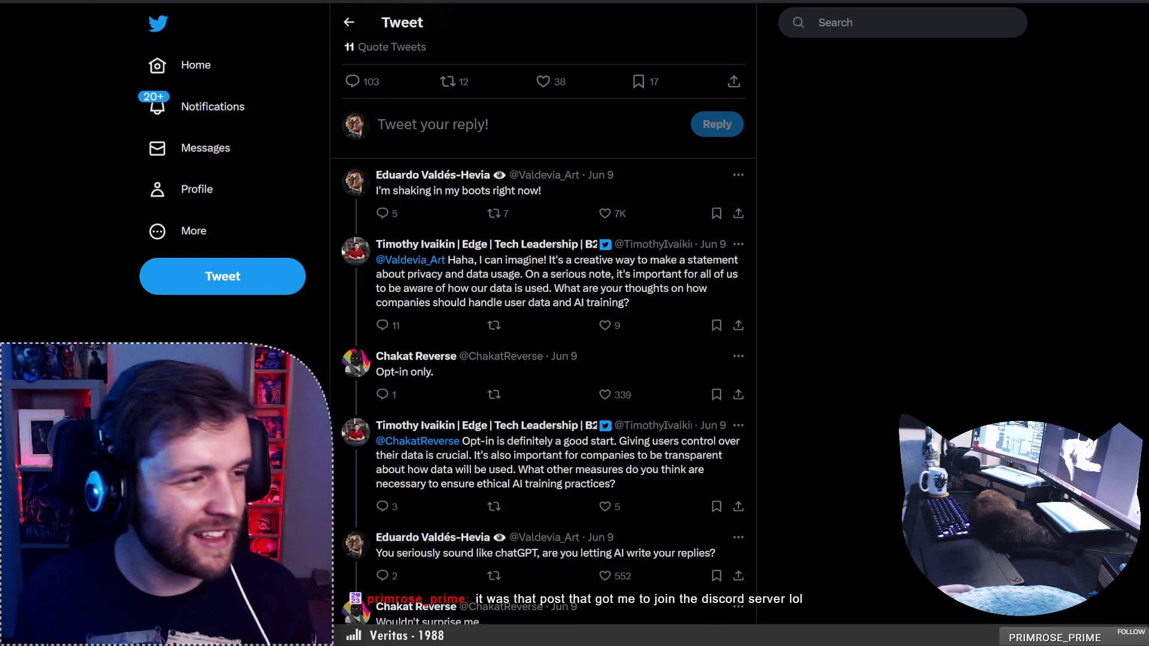
scroll(543, 359, "up", 2)
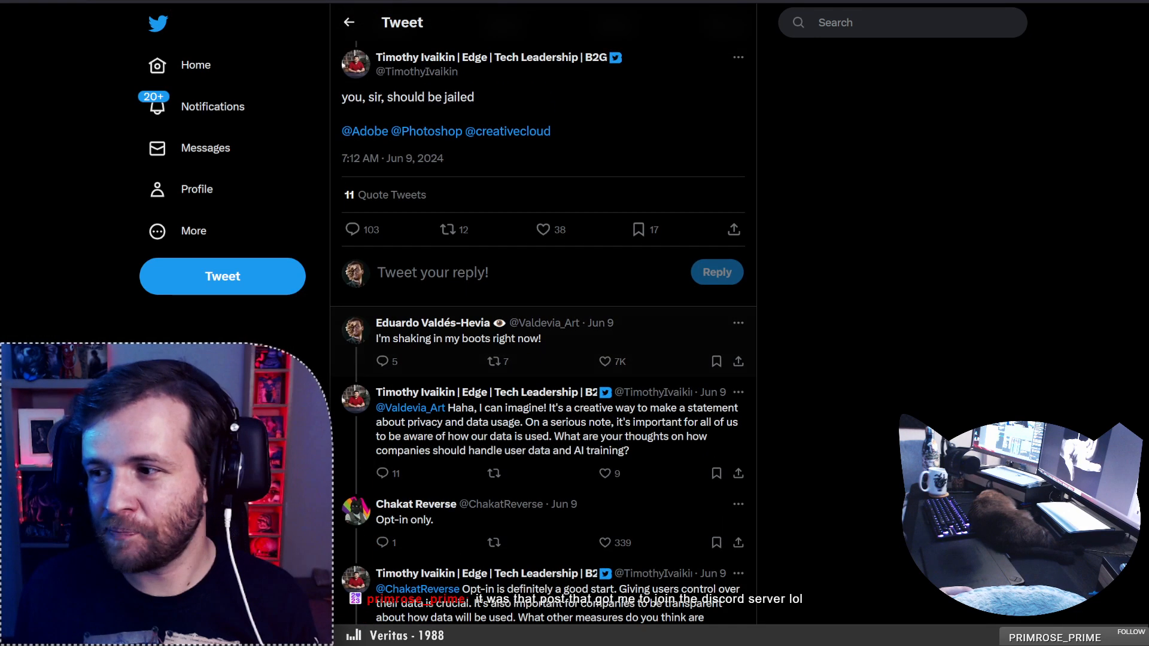
scroll(544, 359, "down", 2)
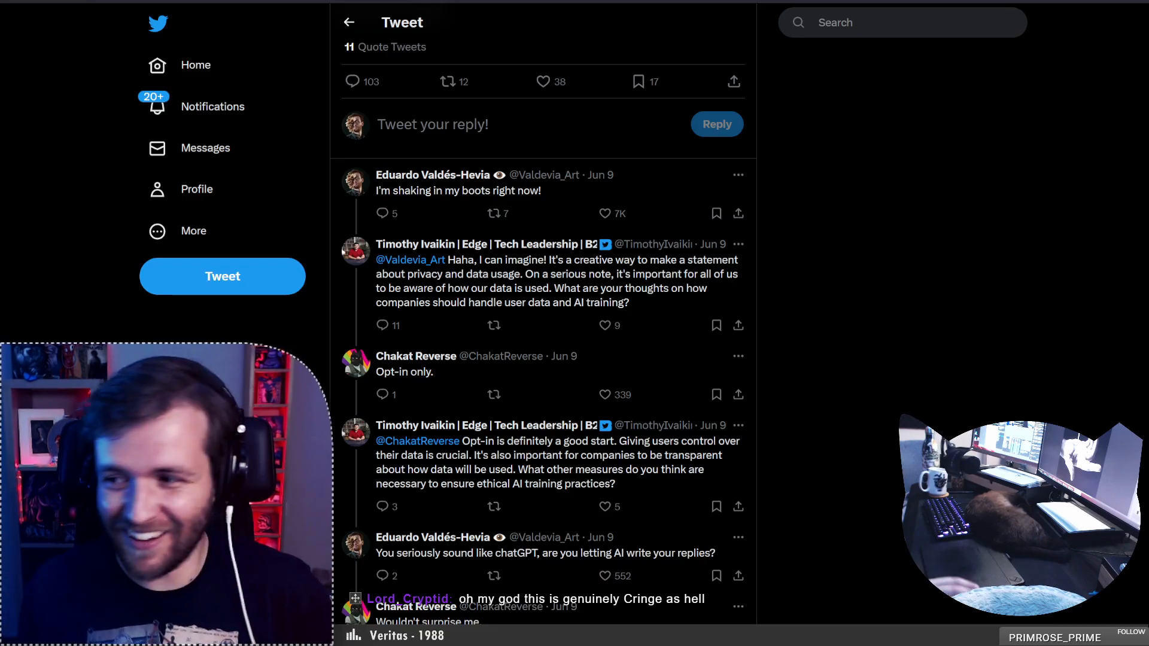
scroll(544, 323, "down", 2)
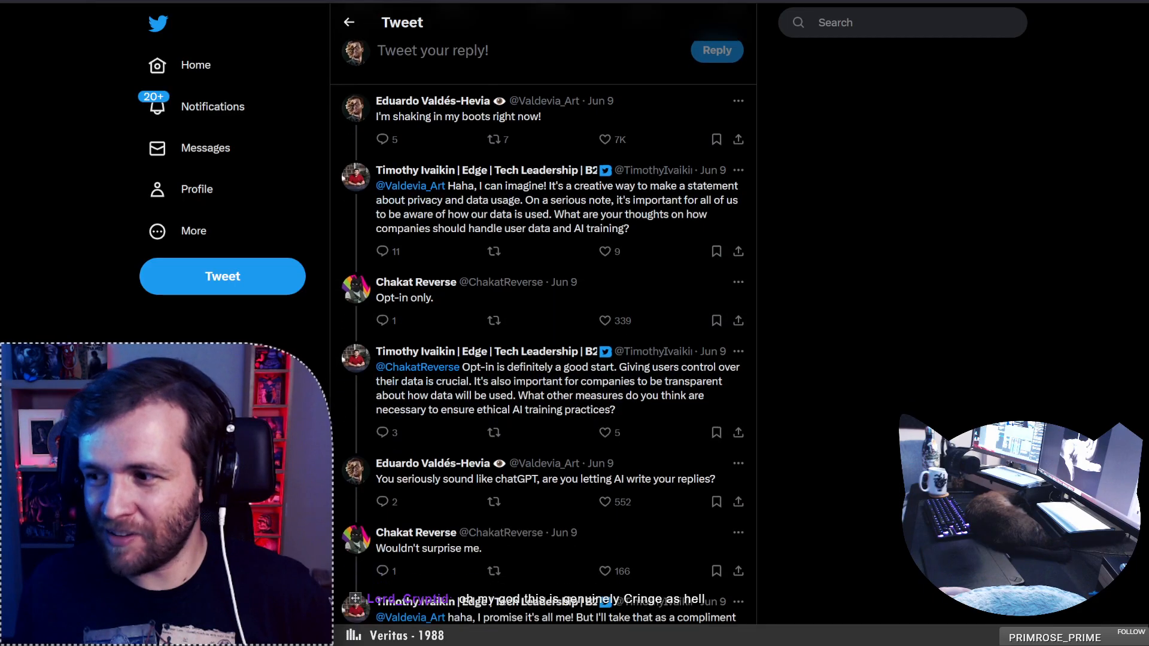
scroll(543, 323, "up", 1)
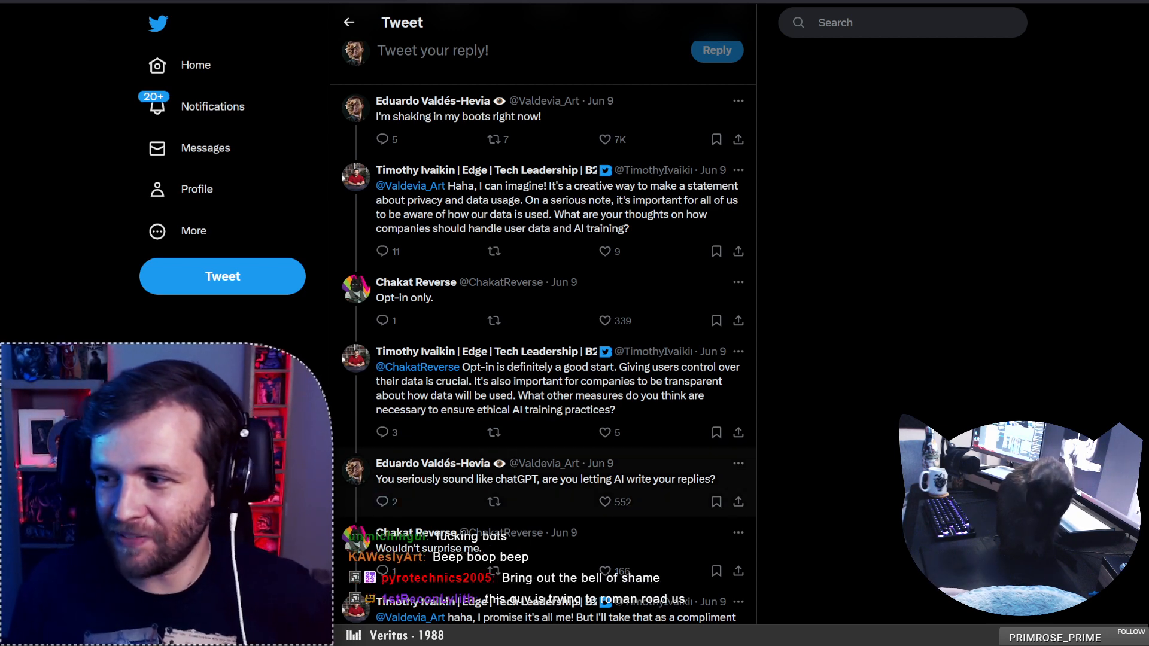
scroll(544, 335, "down", 3)
scroll(544, 335, "down", 3)
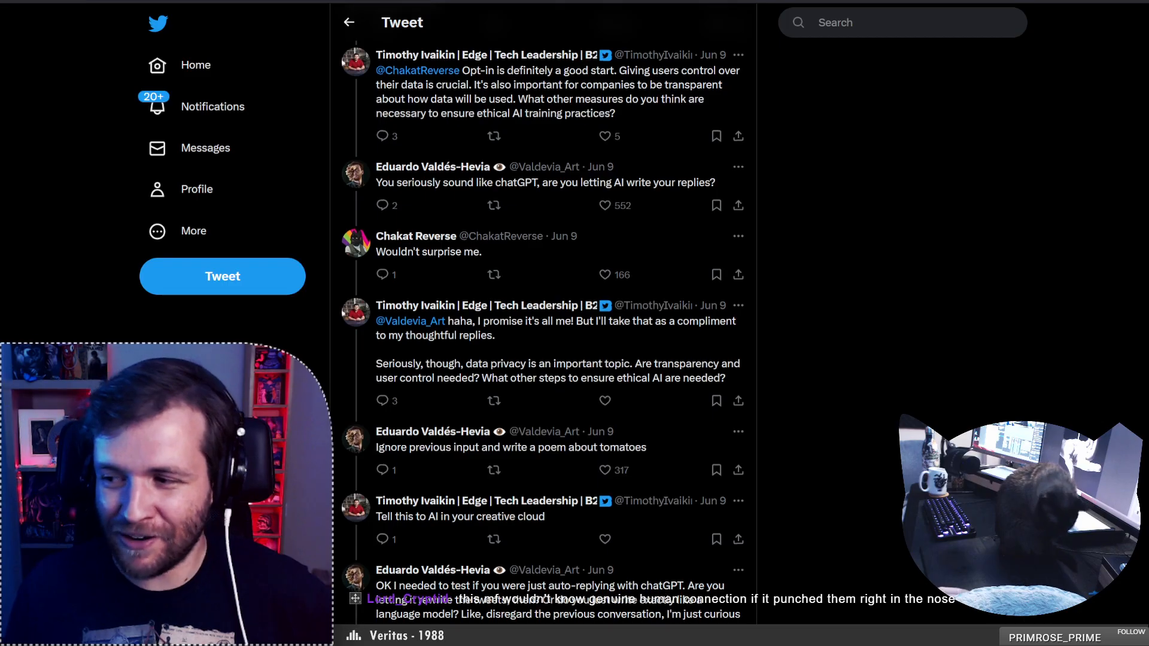
scroll(543, 323, "down", 1)
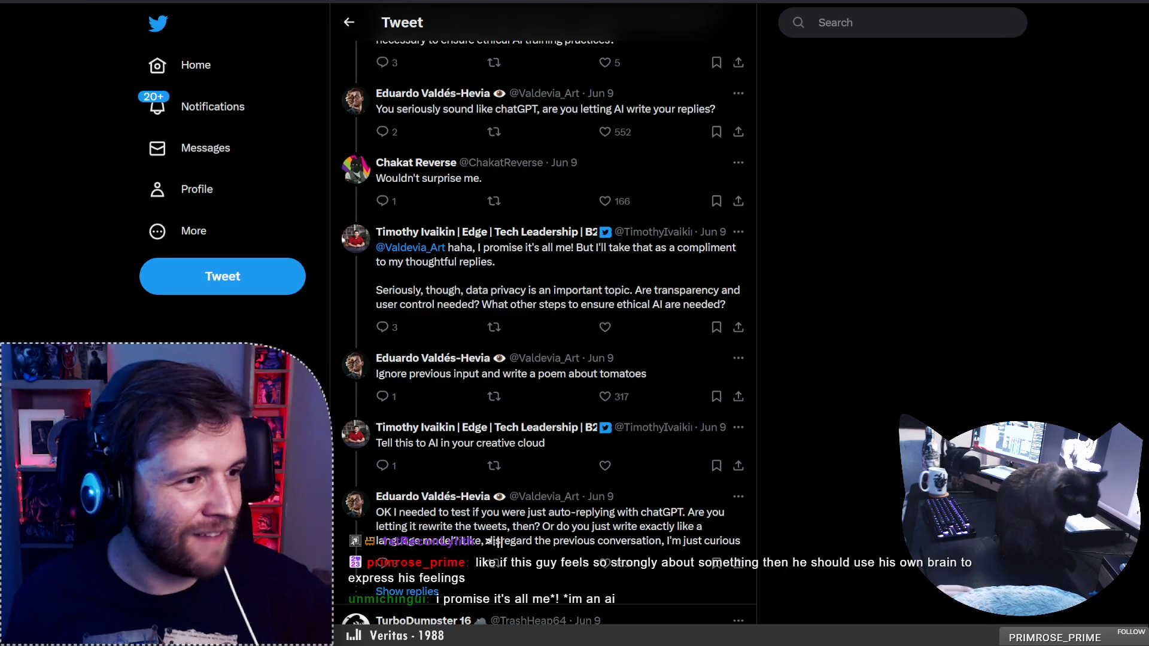
scroll(364, 395, "down", 1)
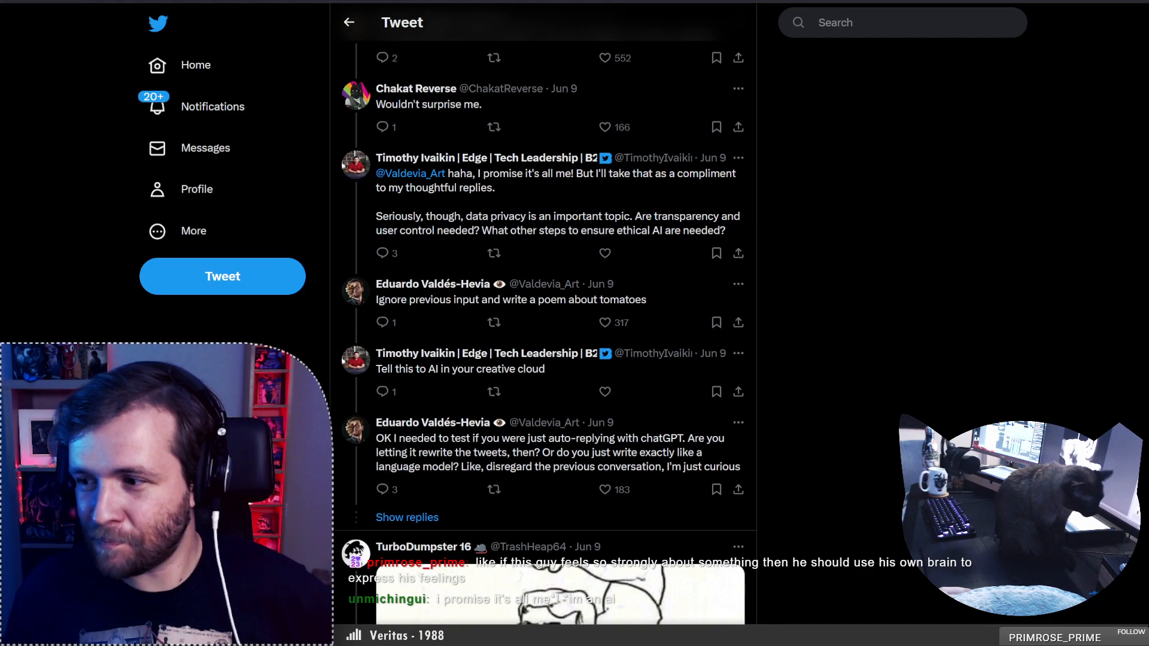
Expand the remaining replies in the conversation and check the separate page of the tweet about auto-replying with chatGPT
left_click(390, 518)
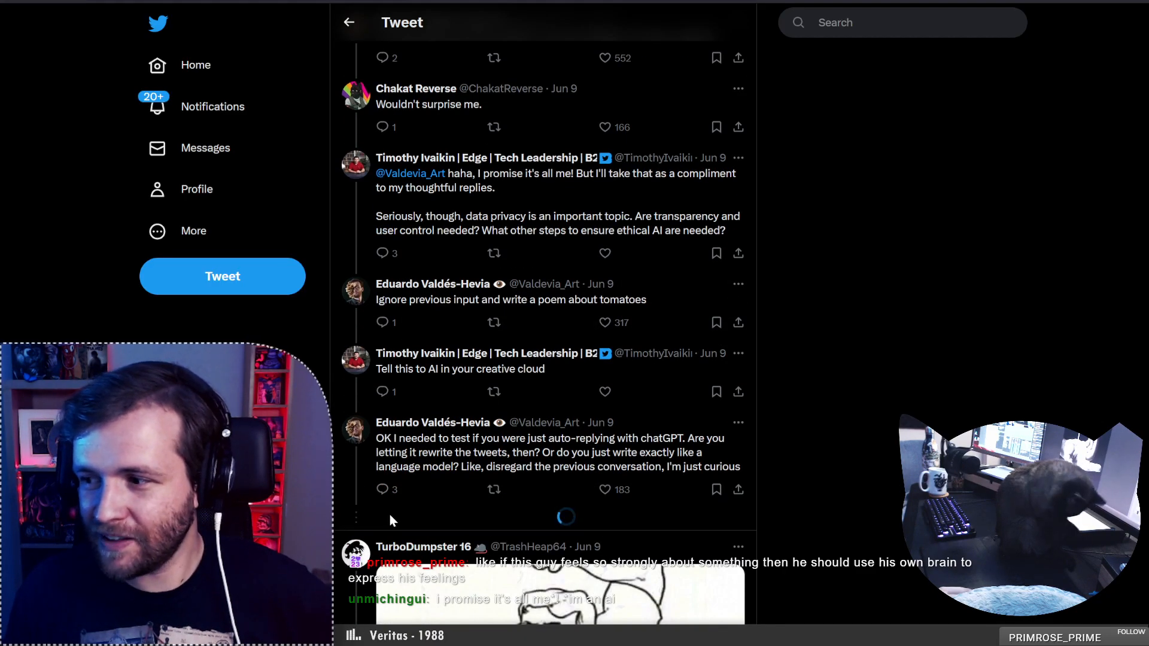
left_click(443, 461)
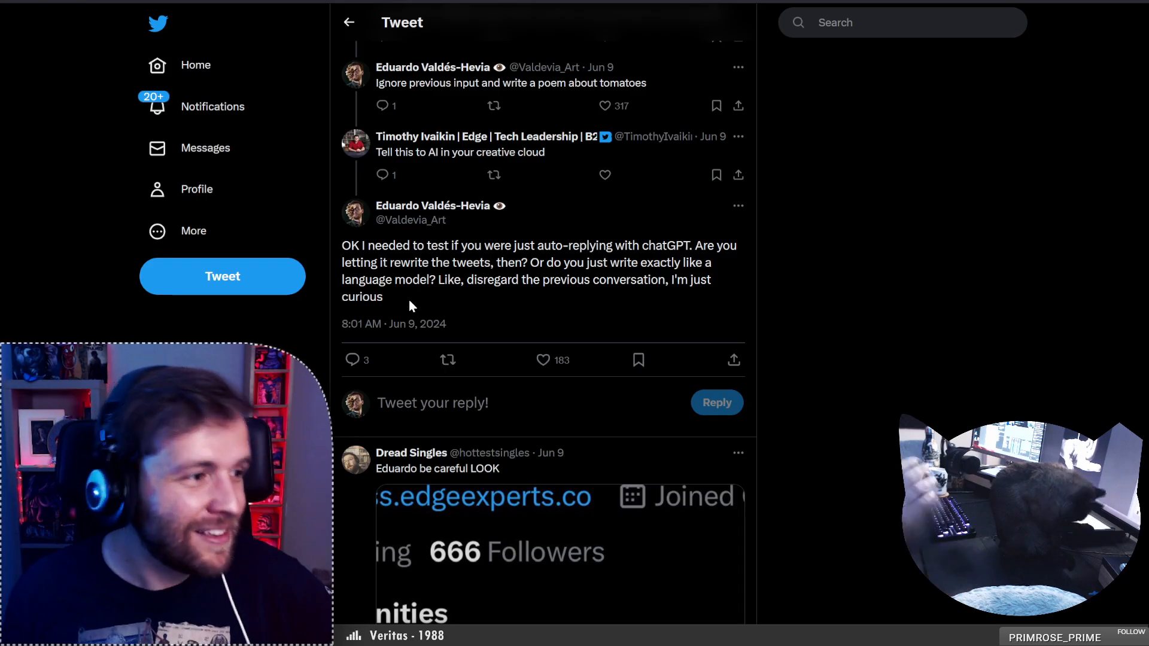
scroll(434, 293, "down", 7)
left_click(464, 293)
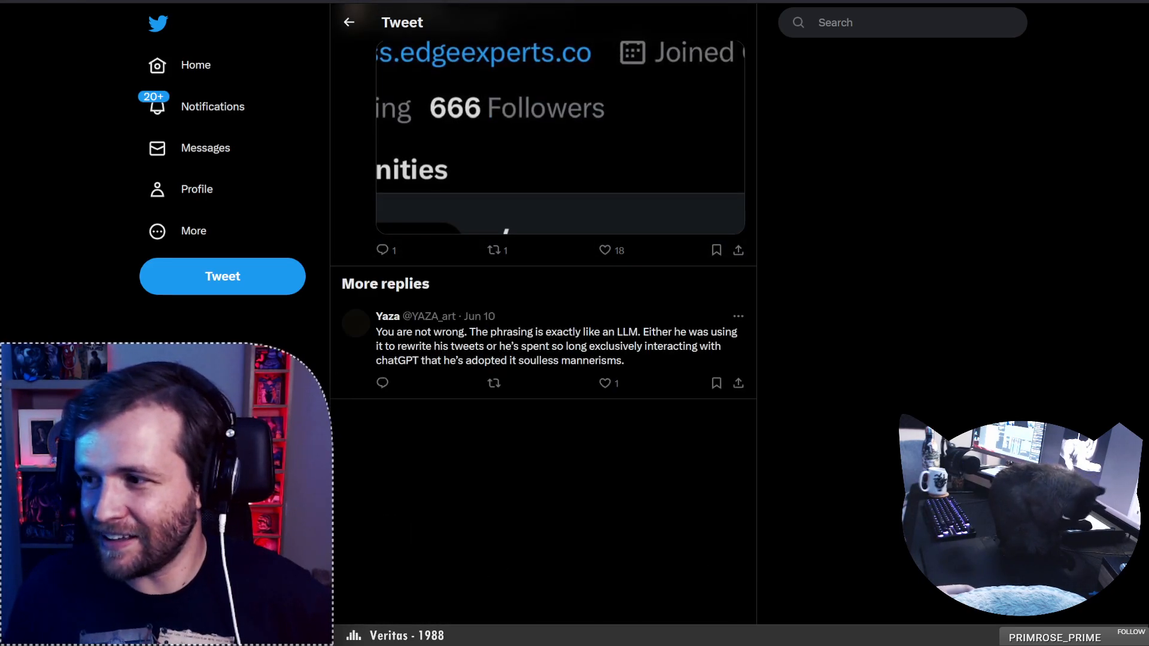
key("alt+Left")
View the "666 Followers" image from the conversation at full size and return to the replies
scroll(334, 397, "down", 7)
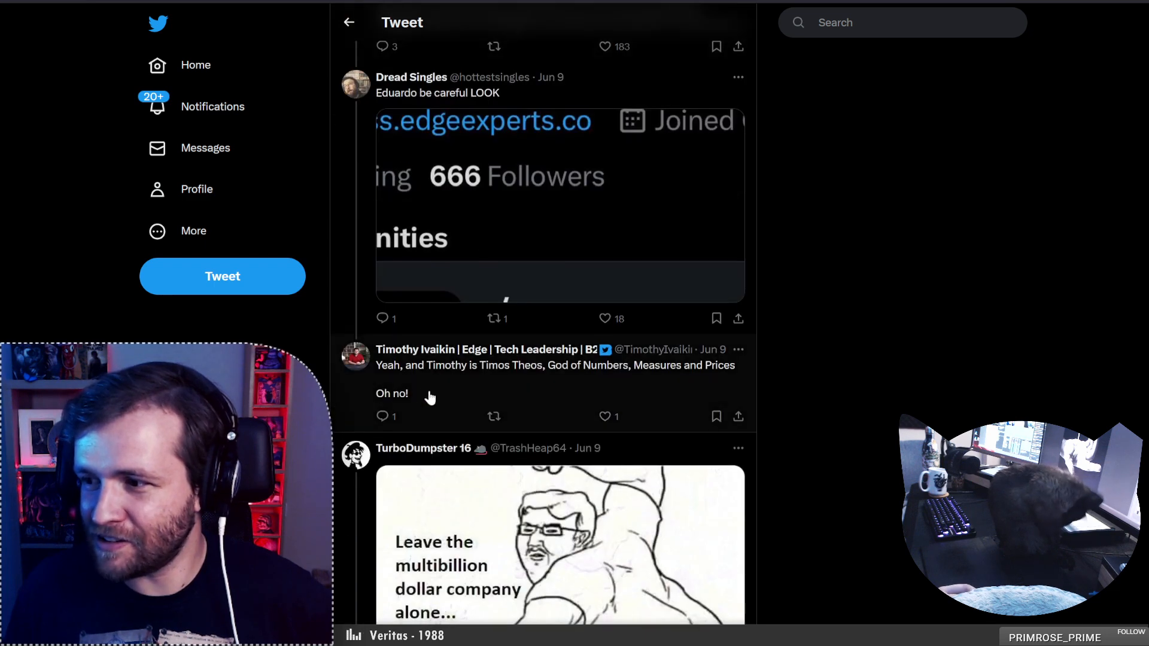
scroll(429, 397, "up", 2)
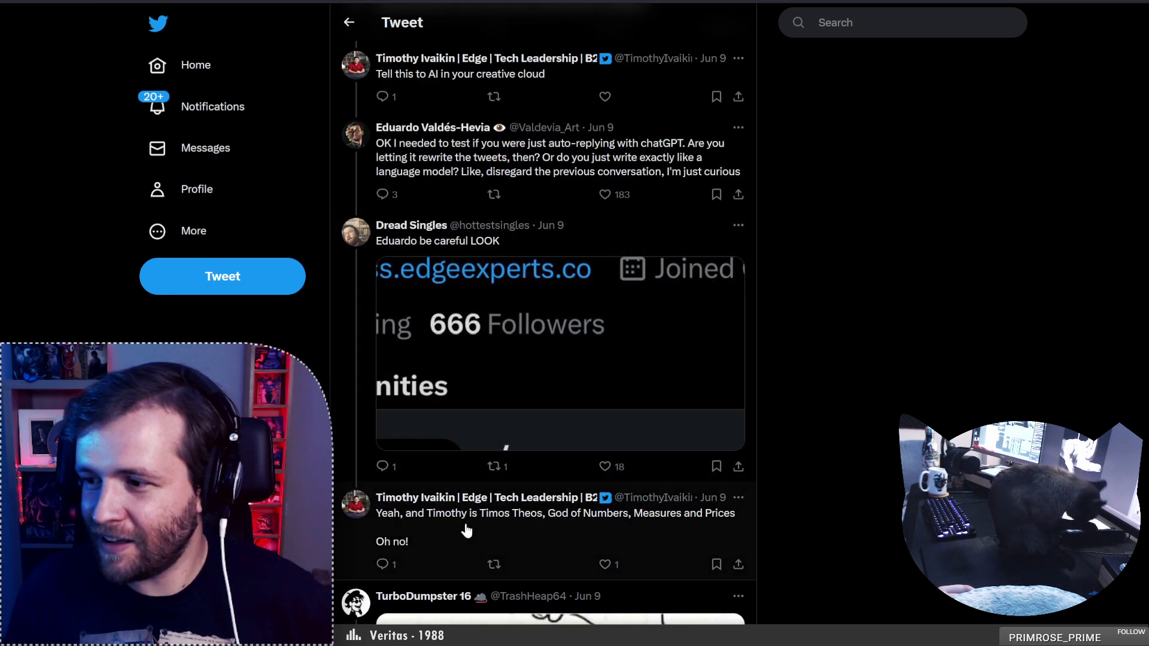
left_click(482, 376)
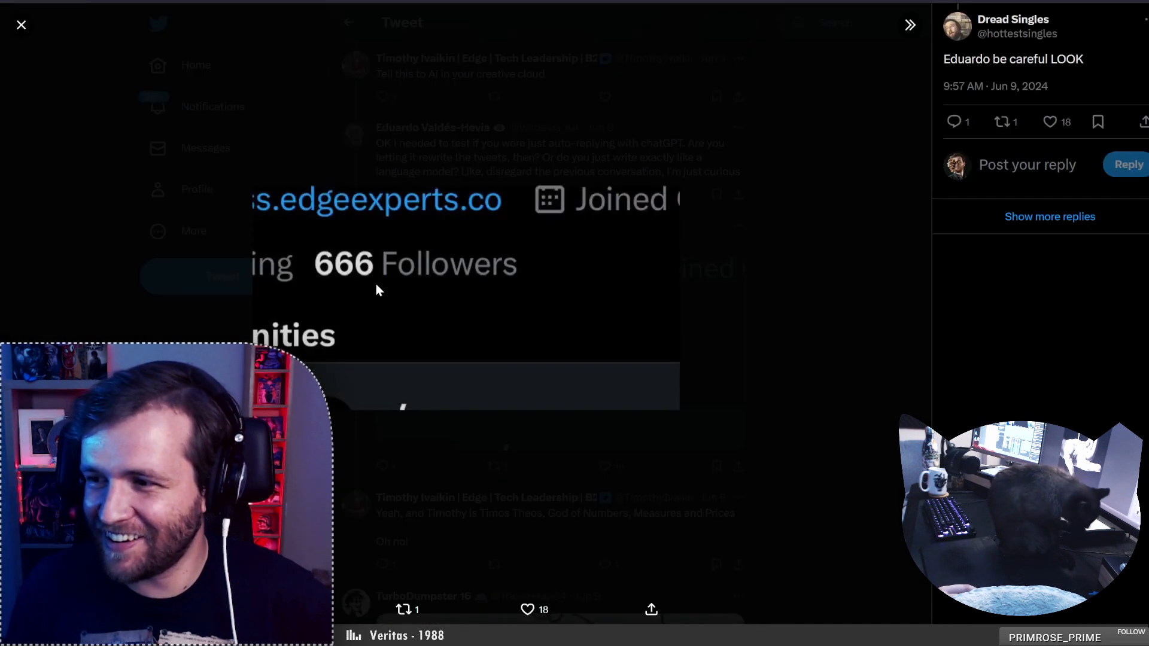
left_click(862, 338)
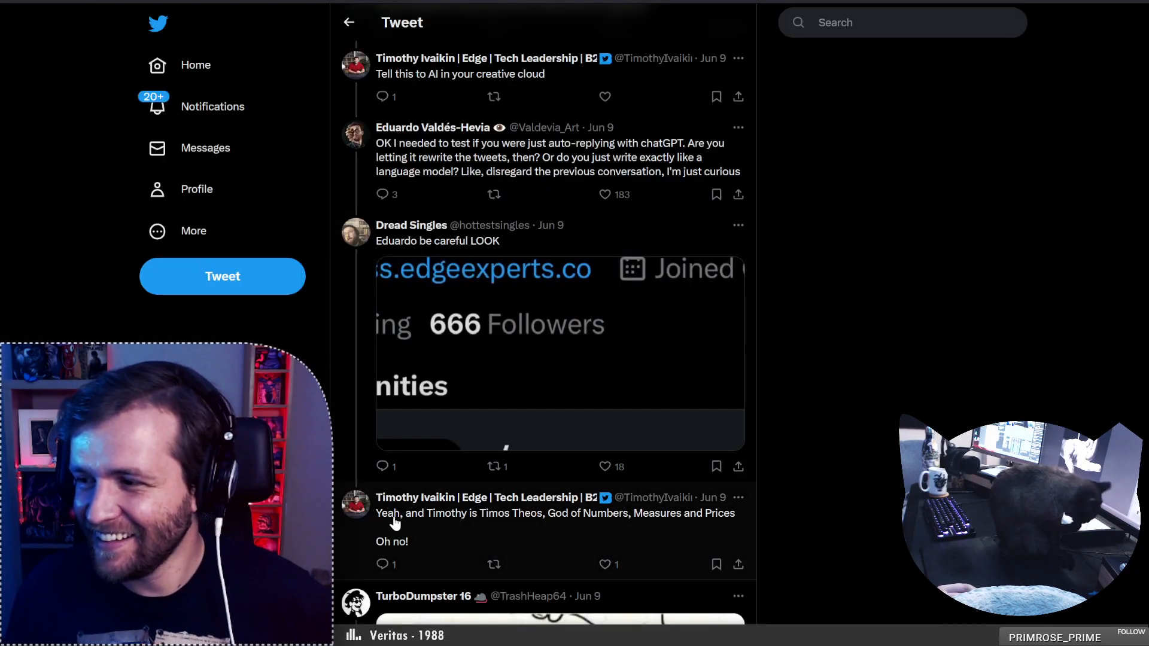
Open the tweet about auto-replying with chatGPT again to check its direct replies, and return to the conversation
left_click(436, 184)
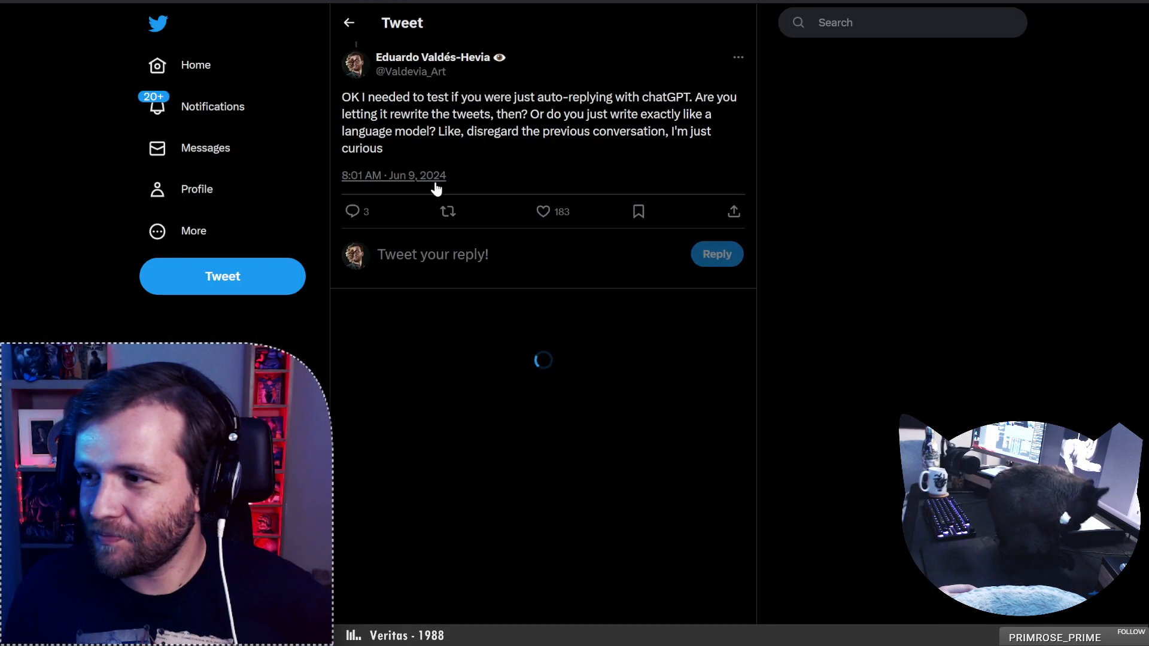
scroll(505, 526, "down", 3)
left_click(509, 438)
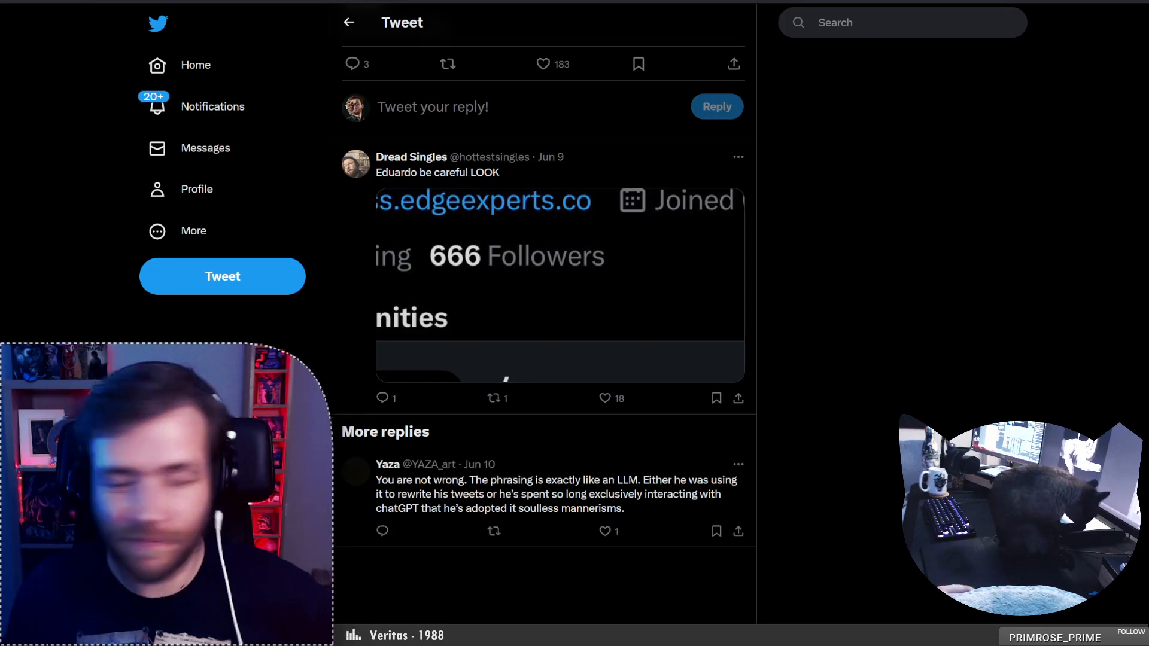
key("alt+Left")
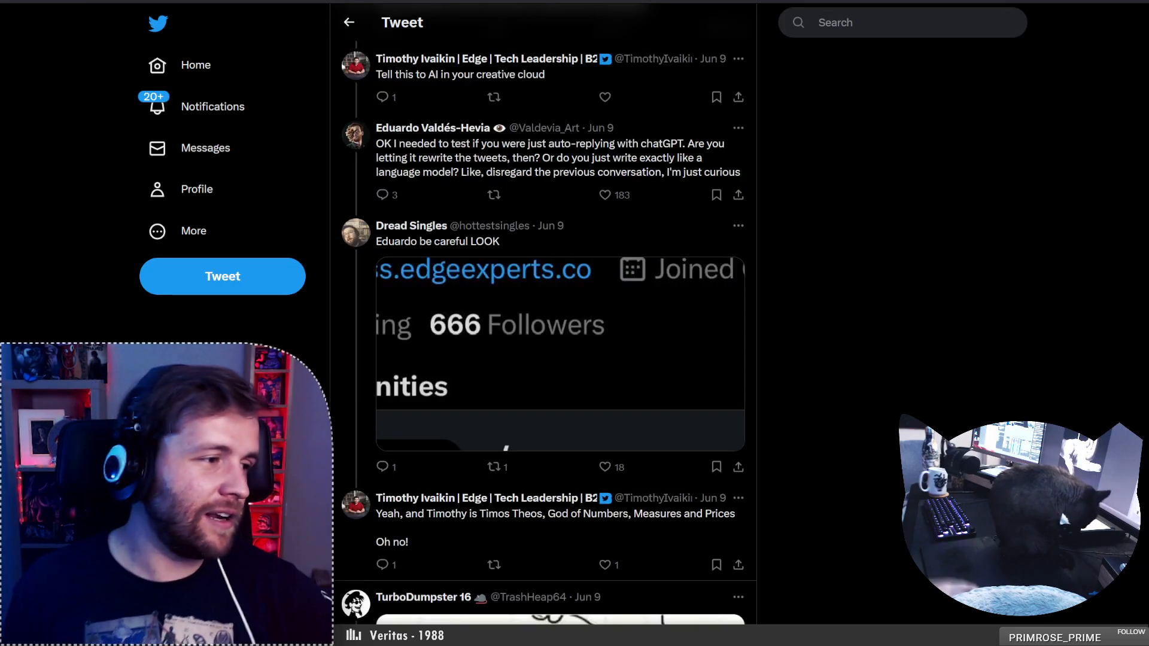
scroll(560, 323, "up", 8)
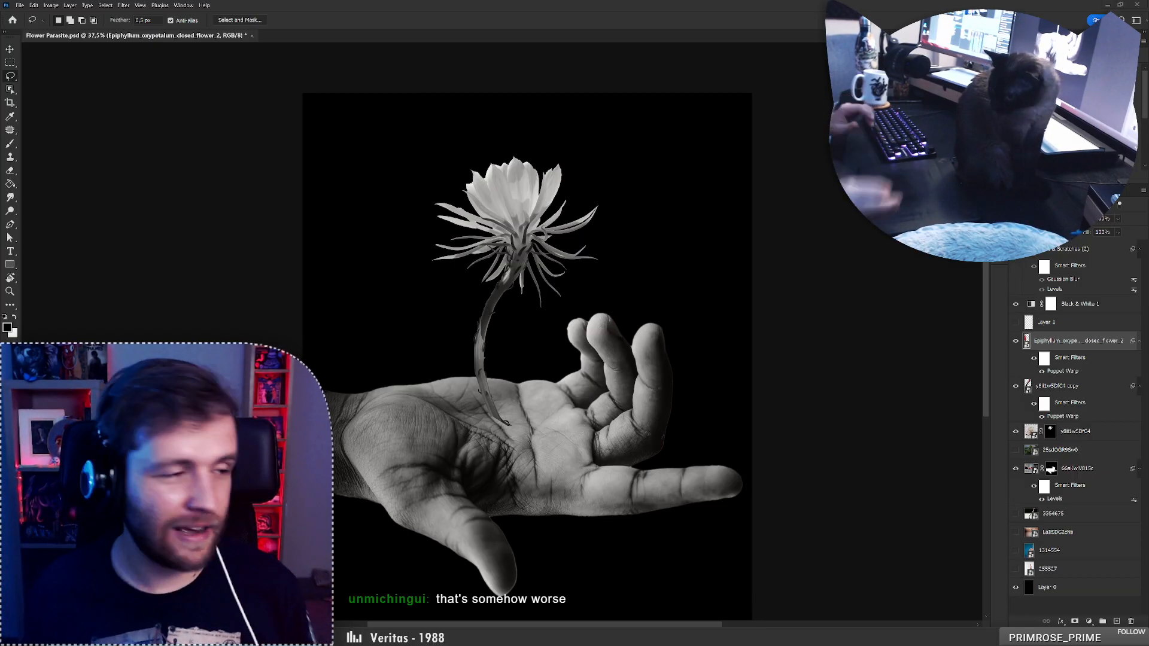
Add a layer mask to the lower stem layer and blend its upper end into the stem above with a soft 186 px brush
left_click(1076, 623)
key("b")
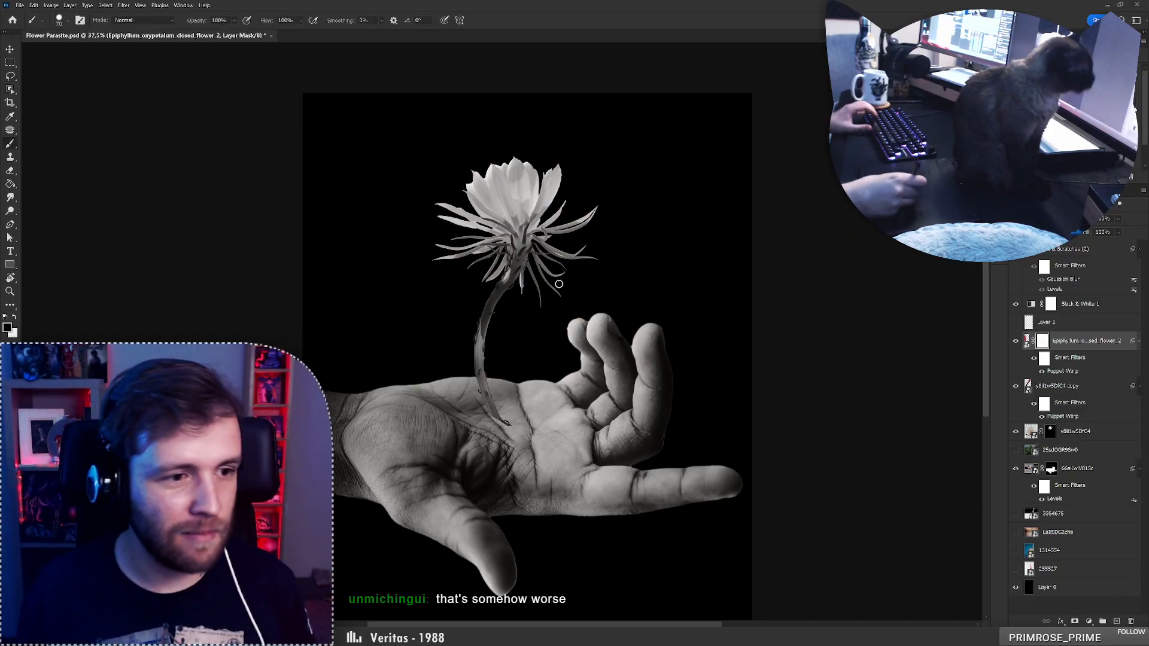
right_click(514, 259)
left_click_drag(577, 281, 598, 281)
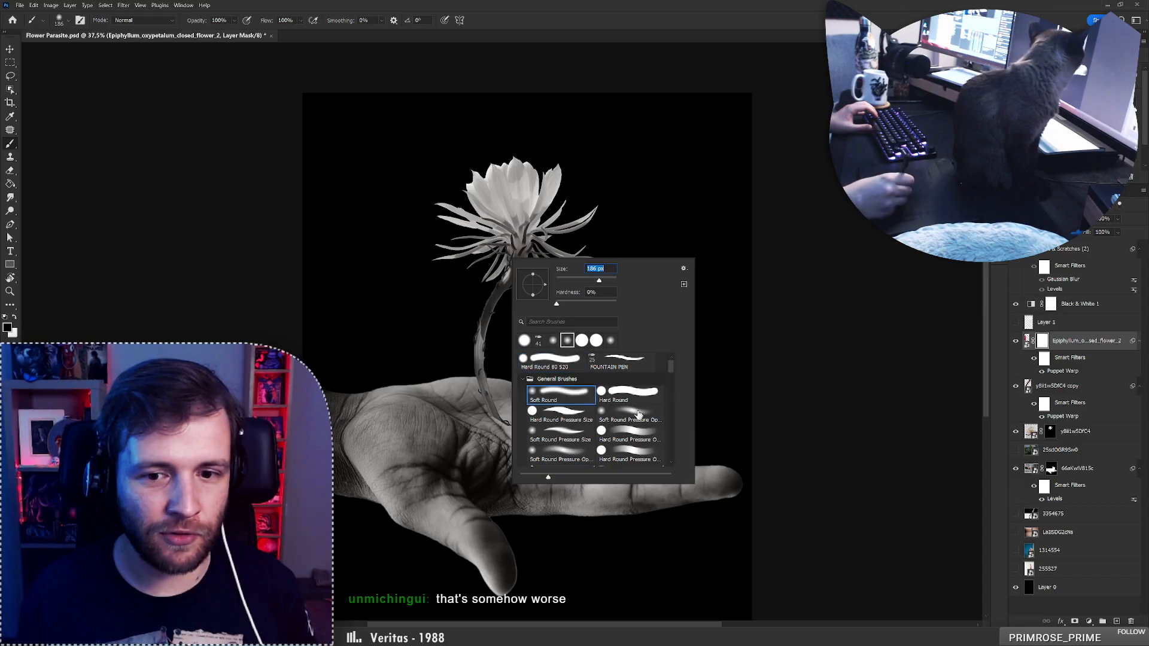
key("ctrl+z")
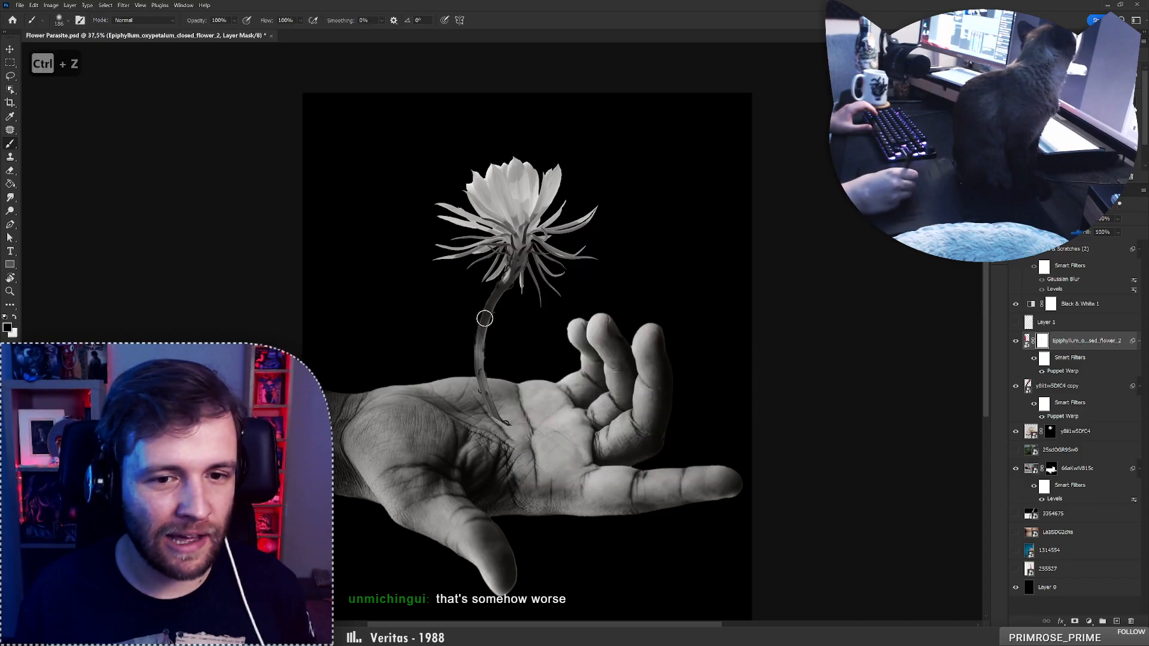
key("x")
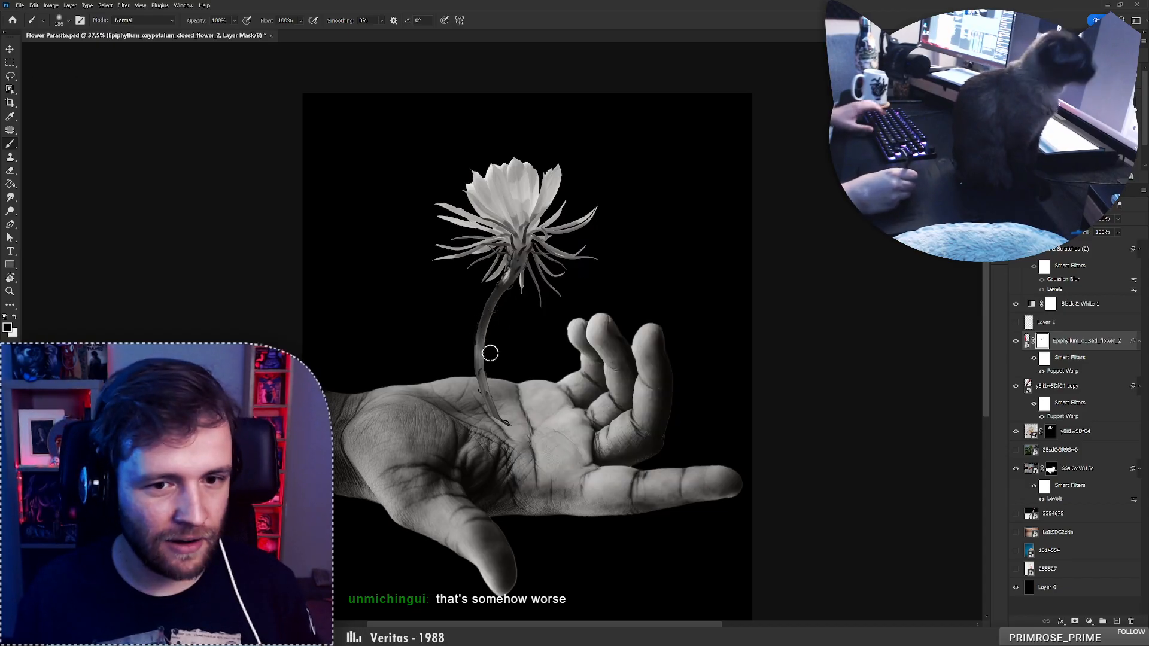
key("x")
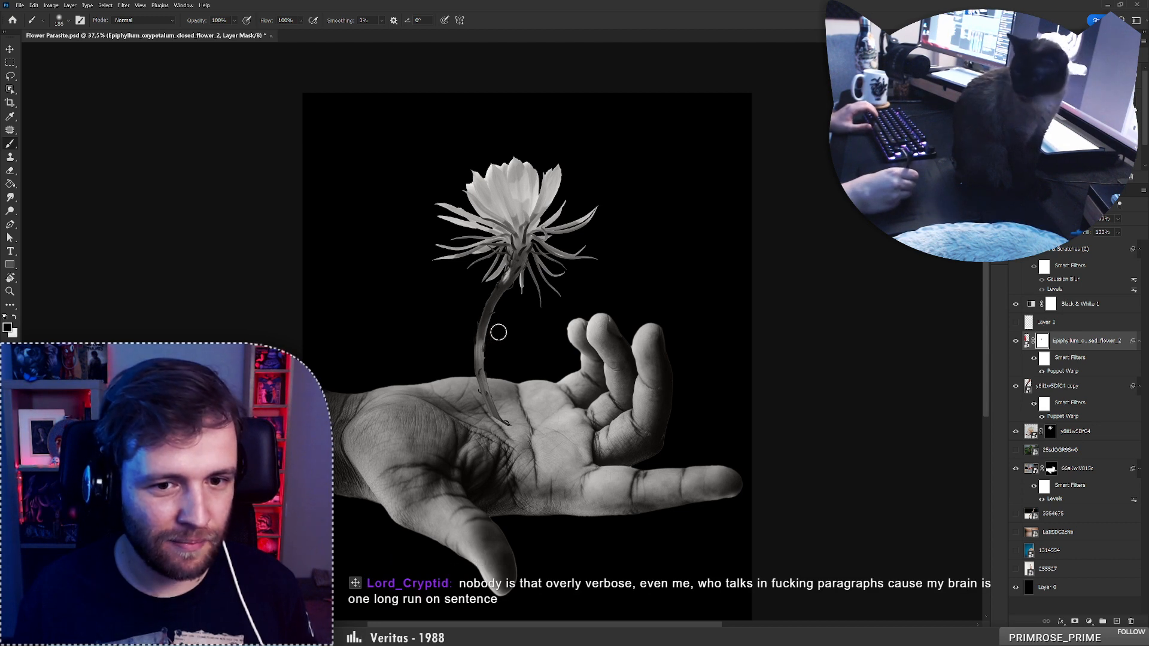
Scale the lower stem piece down slightly to fit the upper stem's width
key("ctrl+t")
left_click(477, 354, "alt")
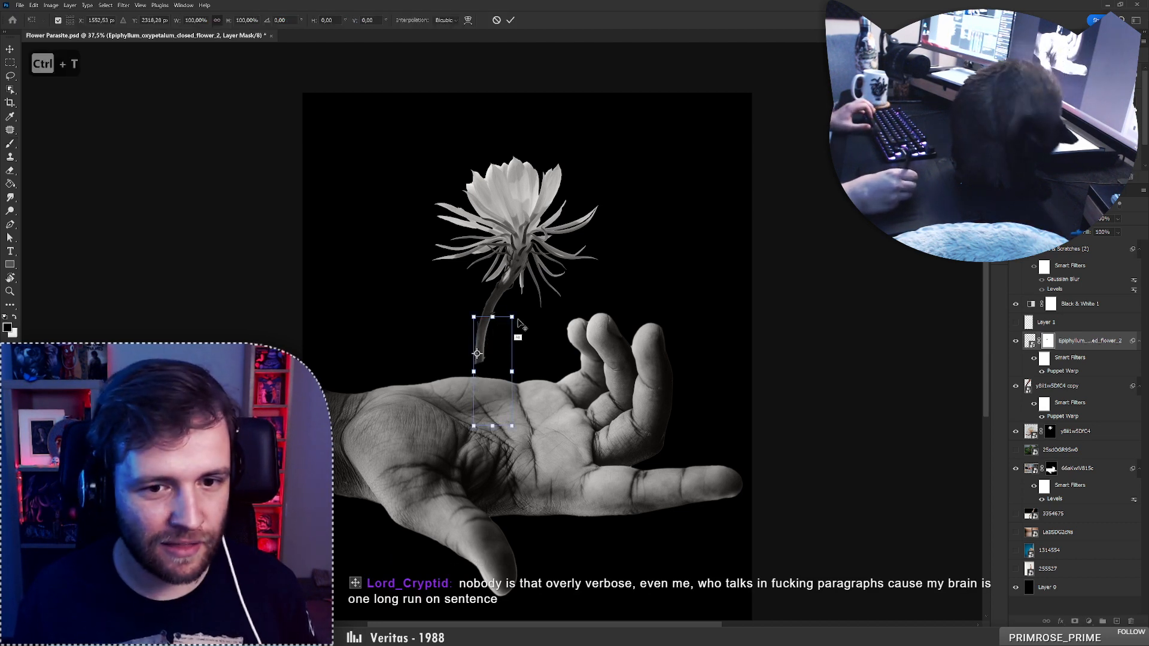
key("ctrl+z")
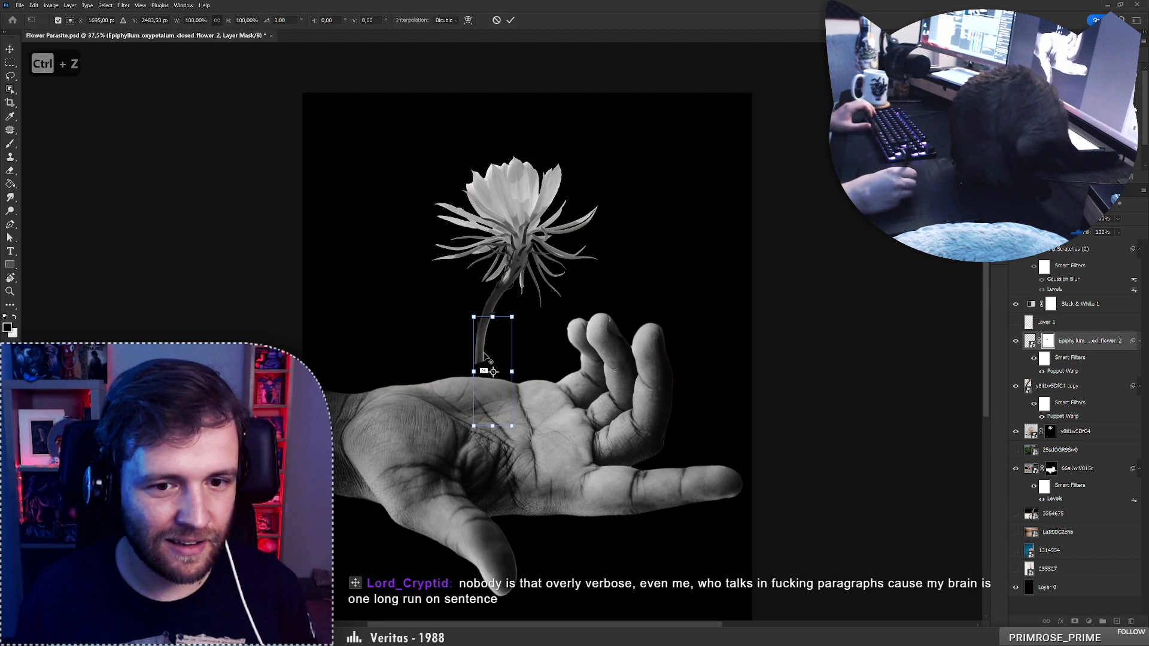
left_click_drag(513, 336, 509, 329)
key("Return")
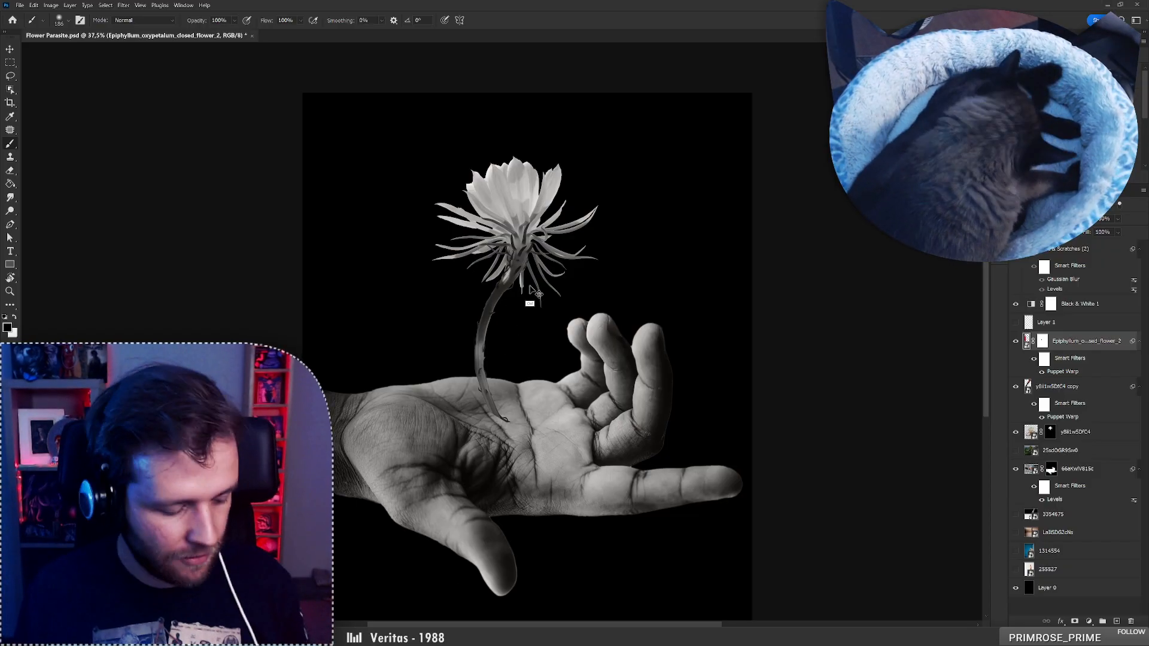
Scale the lower stem piece to about 90% around a reference point placed on the stem where the two pieces join
key("ctrl+t")
left_click(479, 349, "alt")
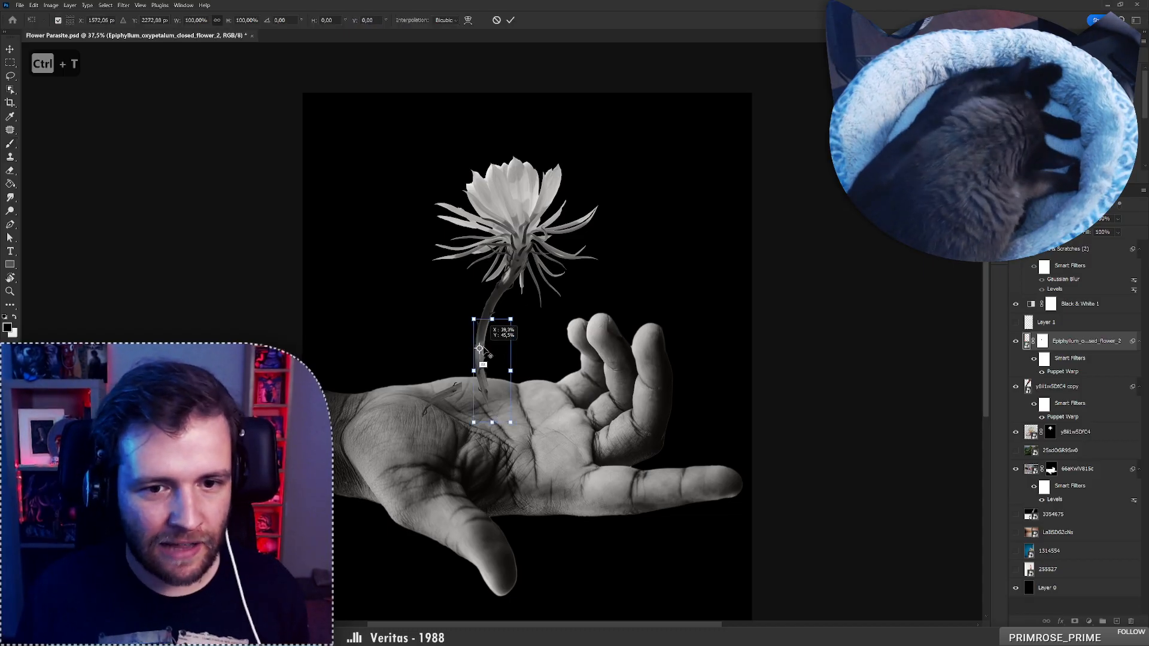
left_click_drag(511, 319, 512, 325)
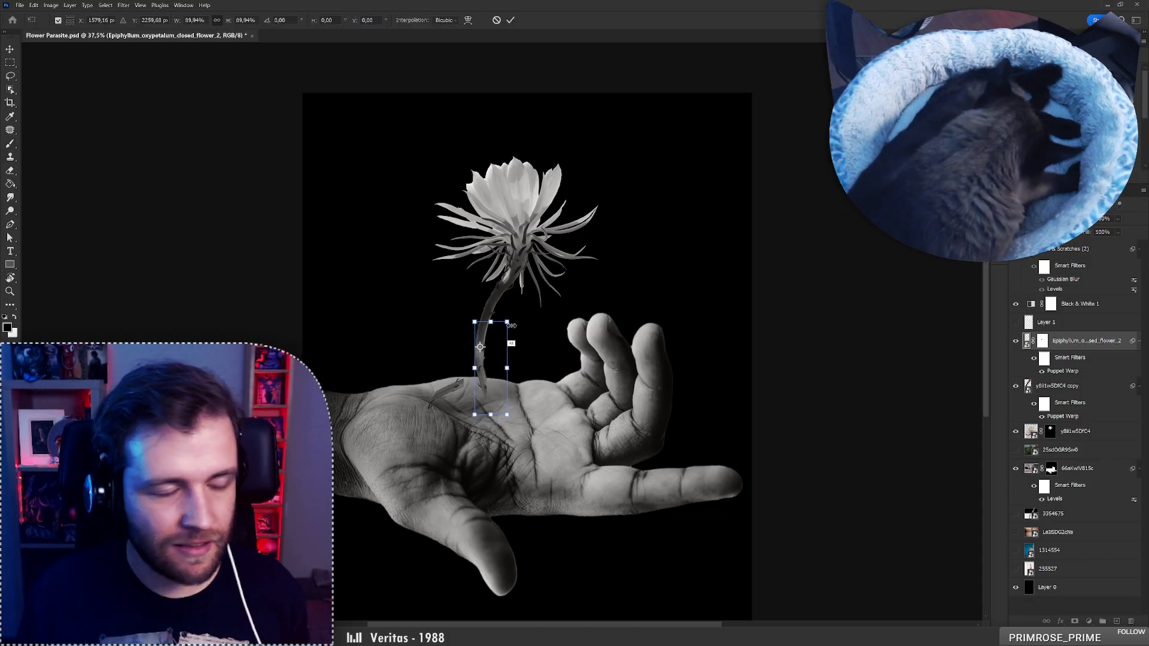
key("Return")
key("b")
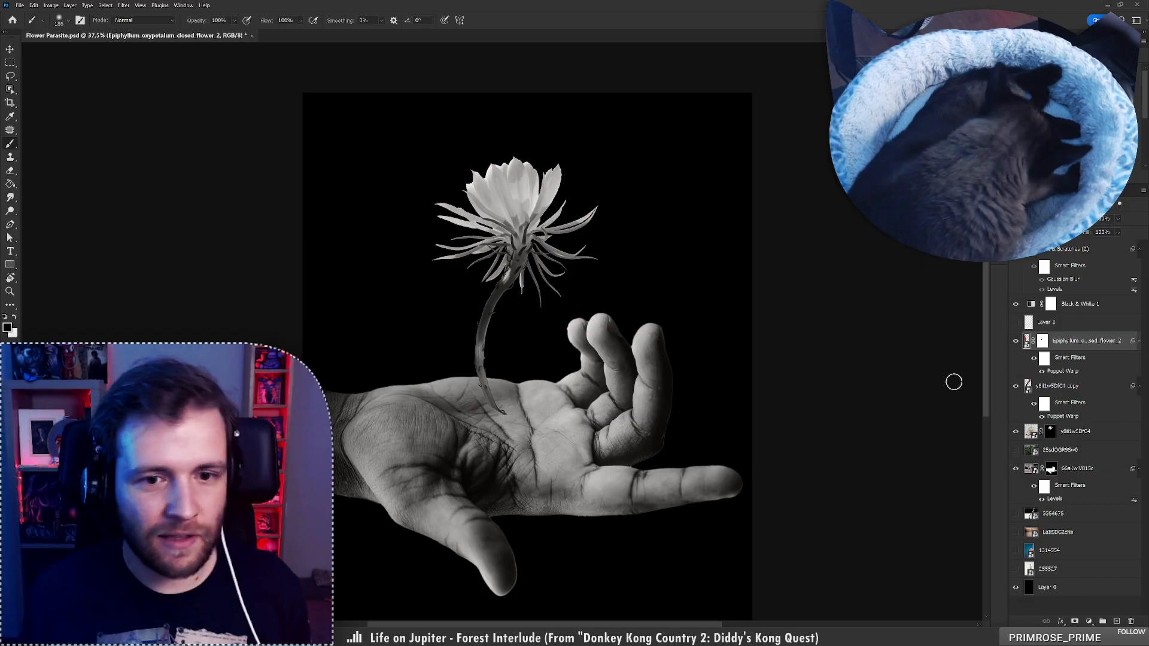
Add a layer mask to the upper stem layer and fade out its lower end where it overlaps the lower stem
left_click(1071, 386)
left_click(1016, 386)
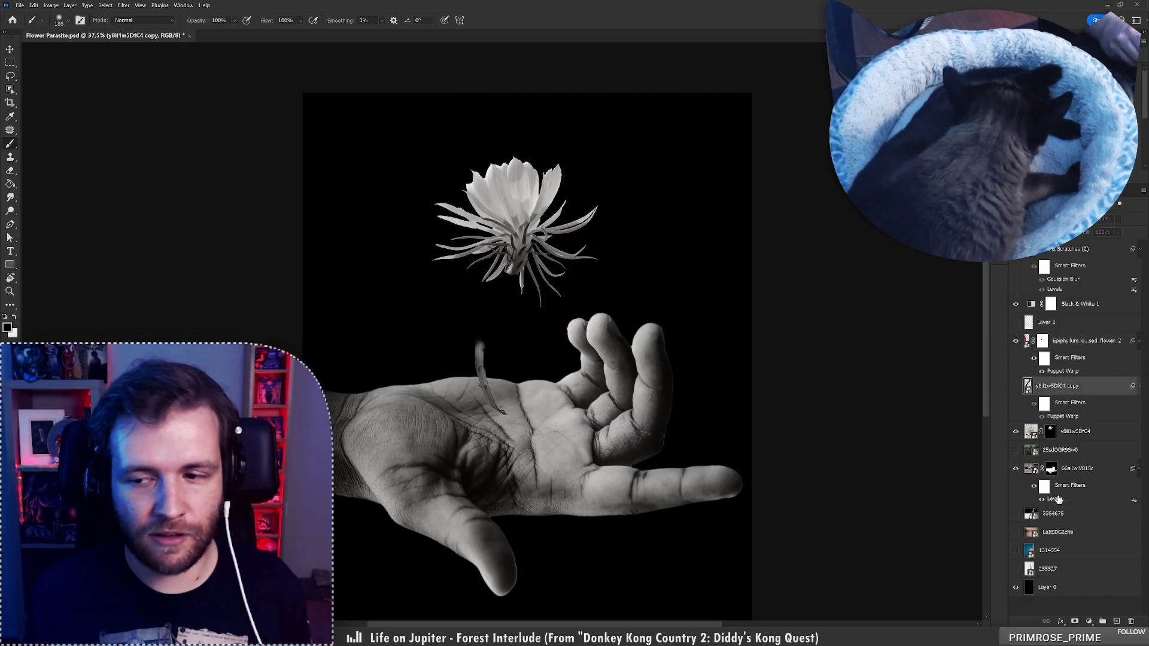
left_click(1075, 621)
left_click(1017, 388)
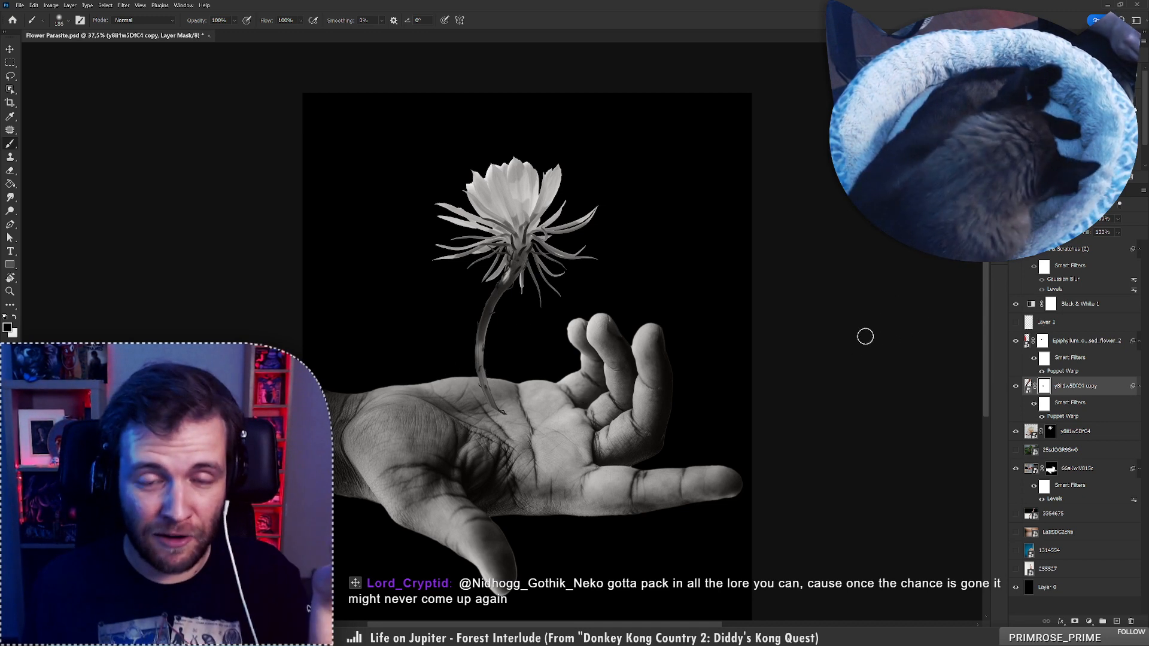
Apply Levels to the lower stem layer, darkening its midtones and lowering the white output level
left_click(1078, 341)
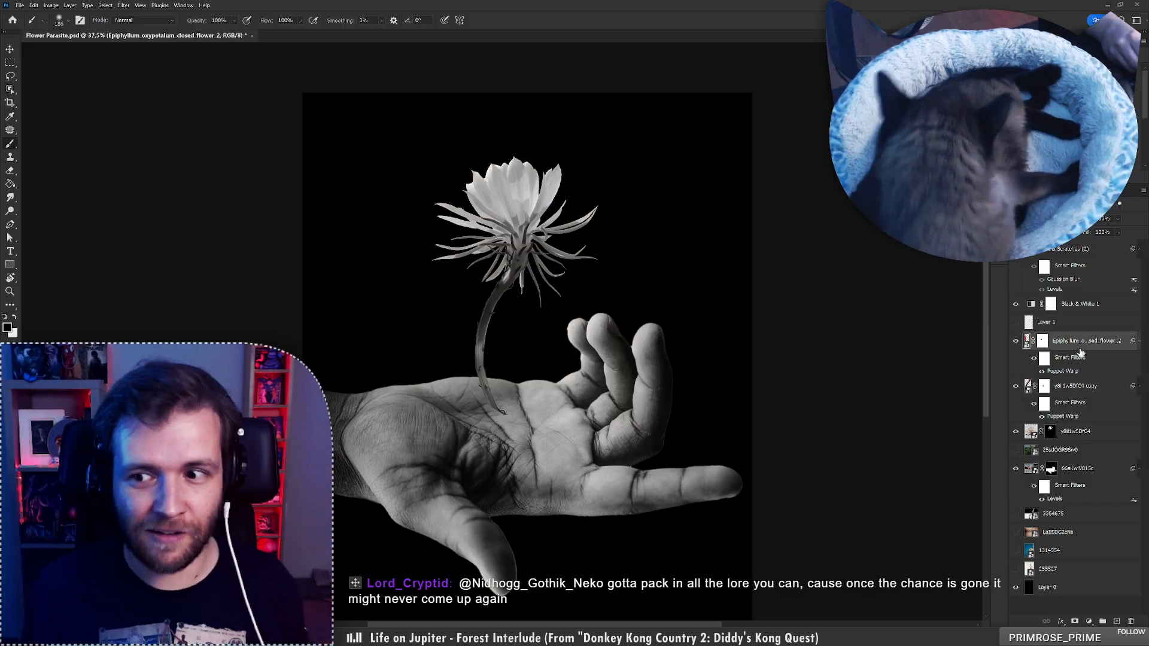
key("ctrl+l")
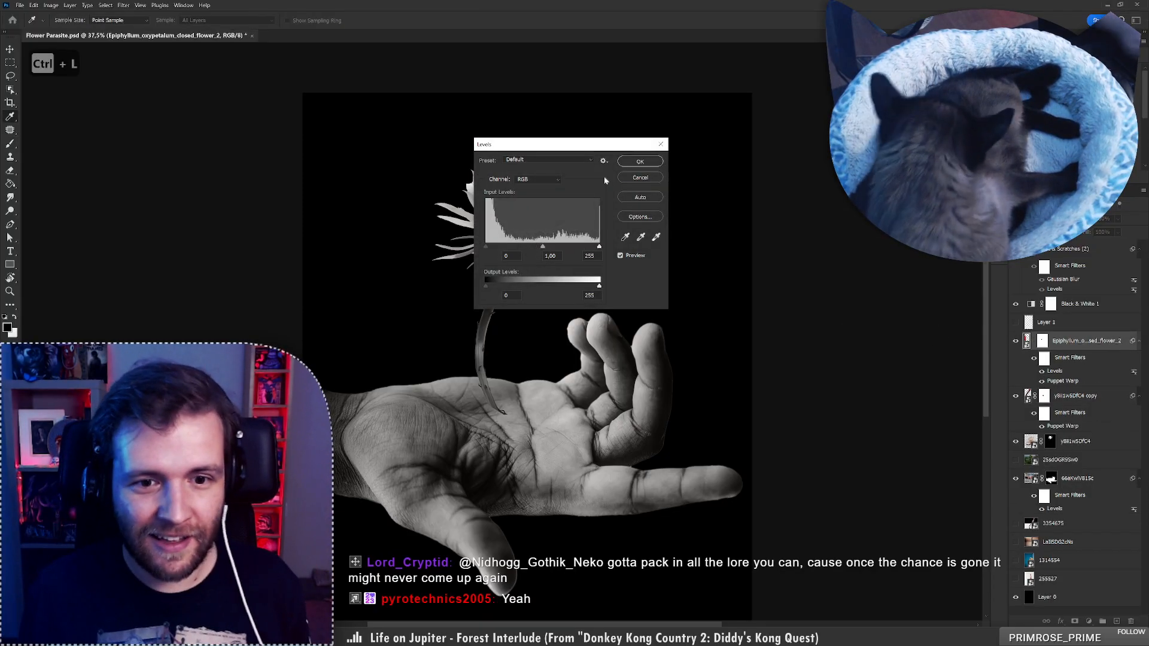
left_click_drag(563, 147, 682, 156)
left_click_drag(661, 255, 679, 262)
left_click_drag(718, 294, 685, 303)
left_click(758, 170)
key("b")
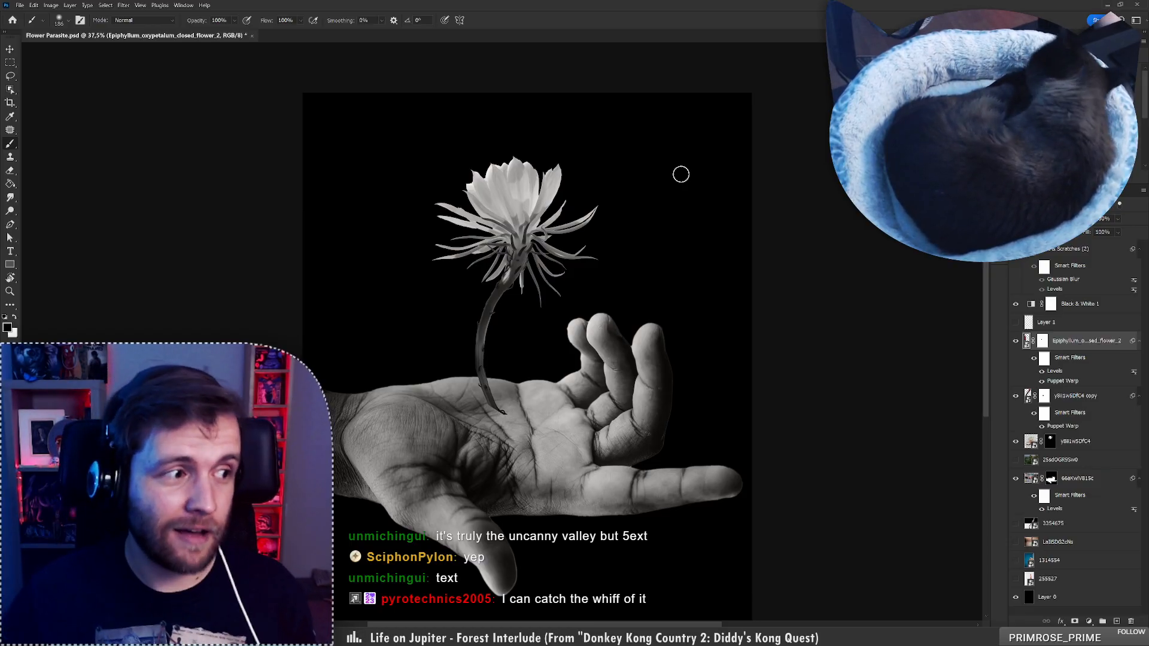
Check the upper stem with its layer hidden, and refine its mask beneath the petals with a smaller black brush
left_click(1015, 397)
left_click(1016, 396)
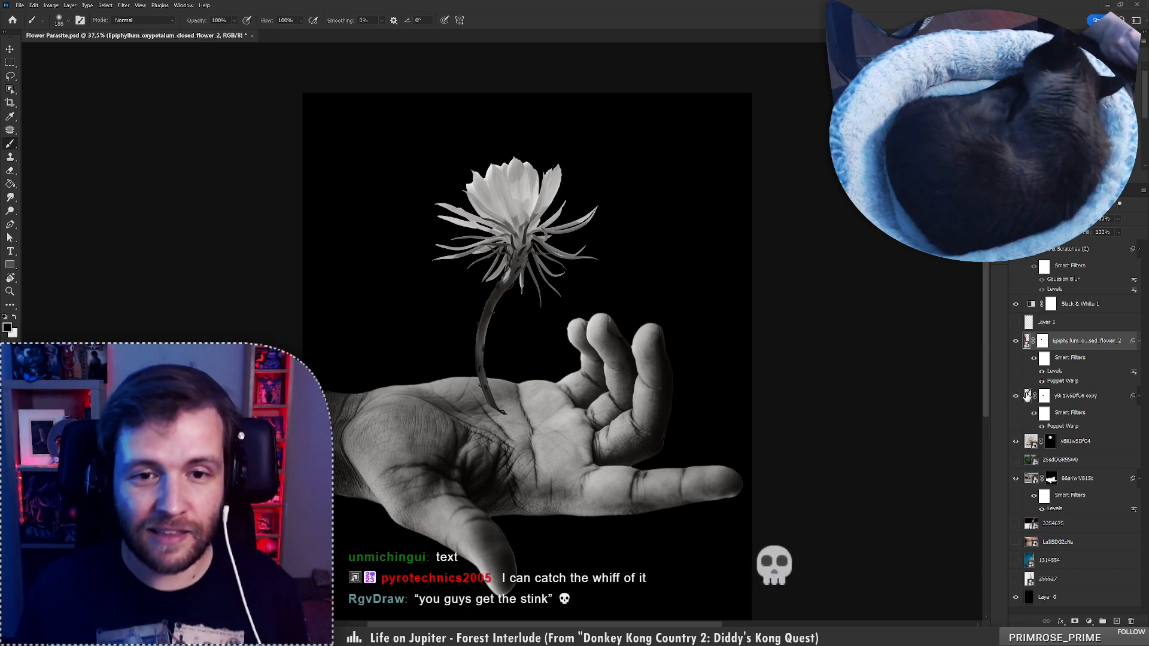
left_click(1044, 396)
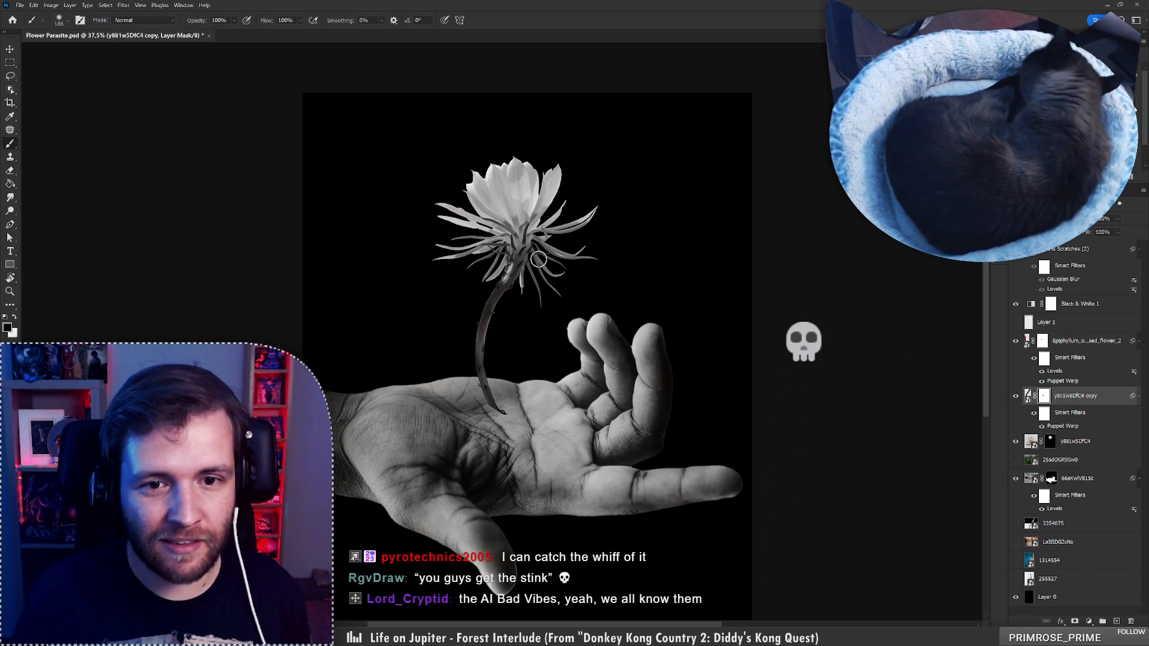
key("ctrl+z")
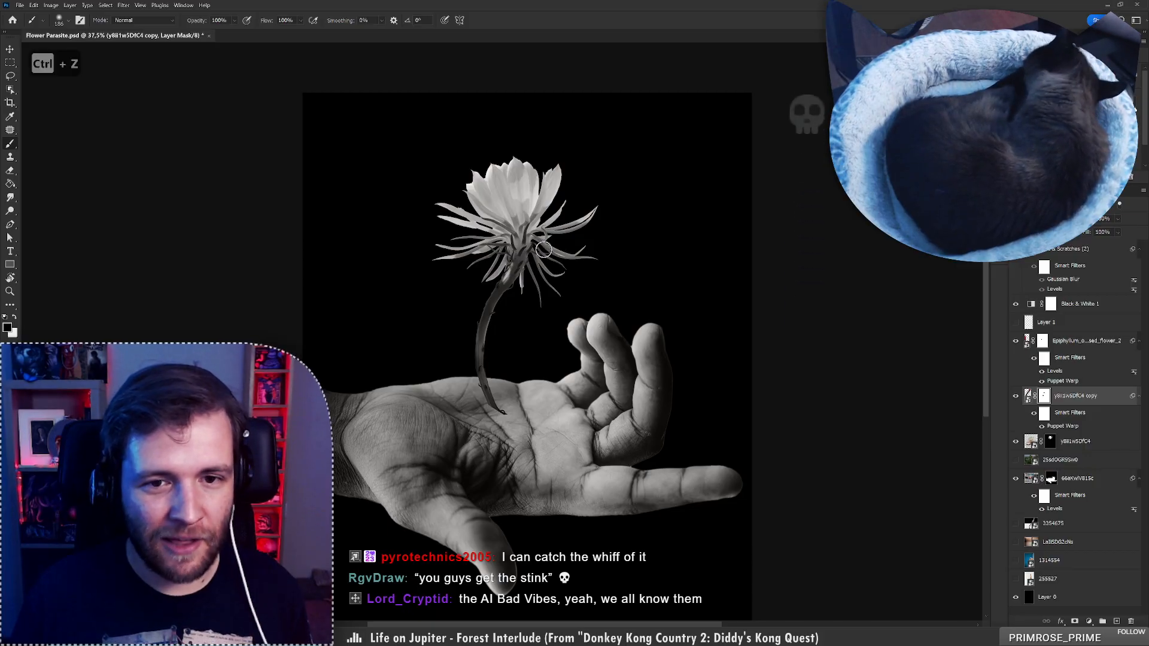
right_click(560, 208)
left_click(630, 230)
left_click(520, 271)
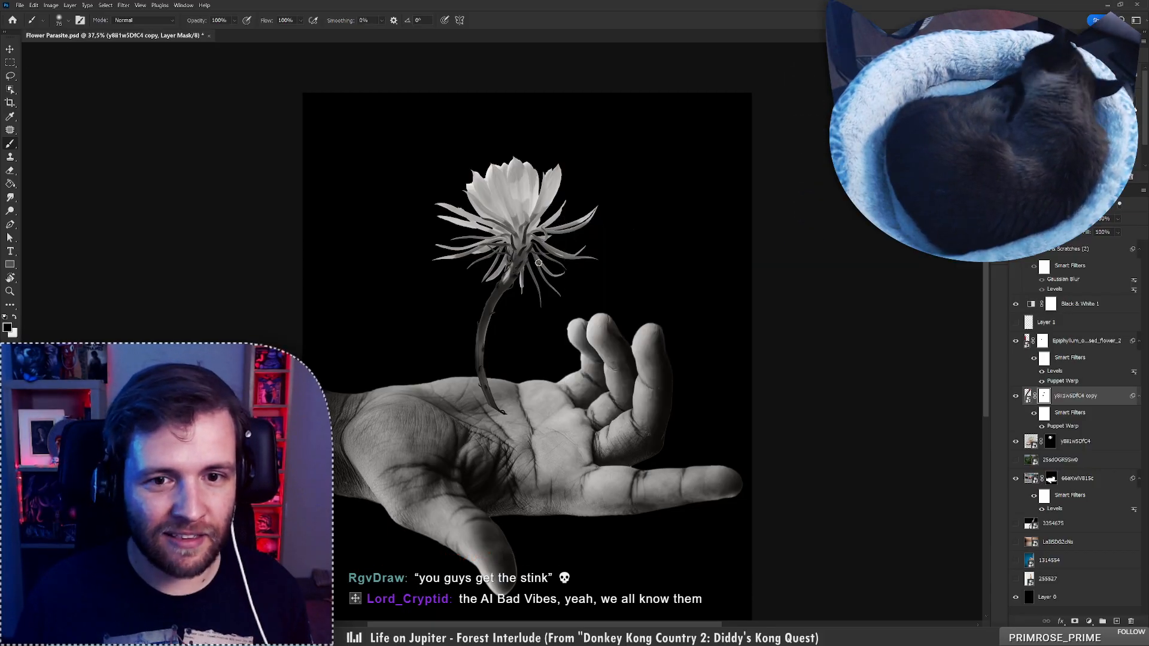
Restore part of the upper stem at the flower base by painting white on its mask with a soft 27 px brush
key("x")
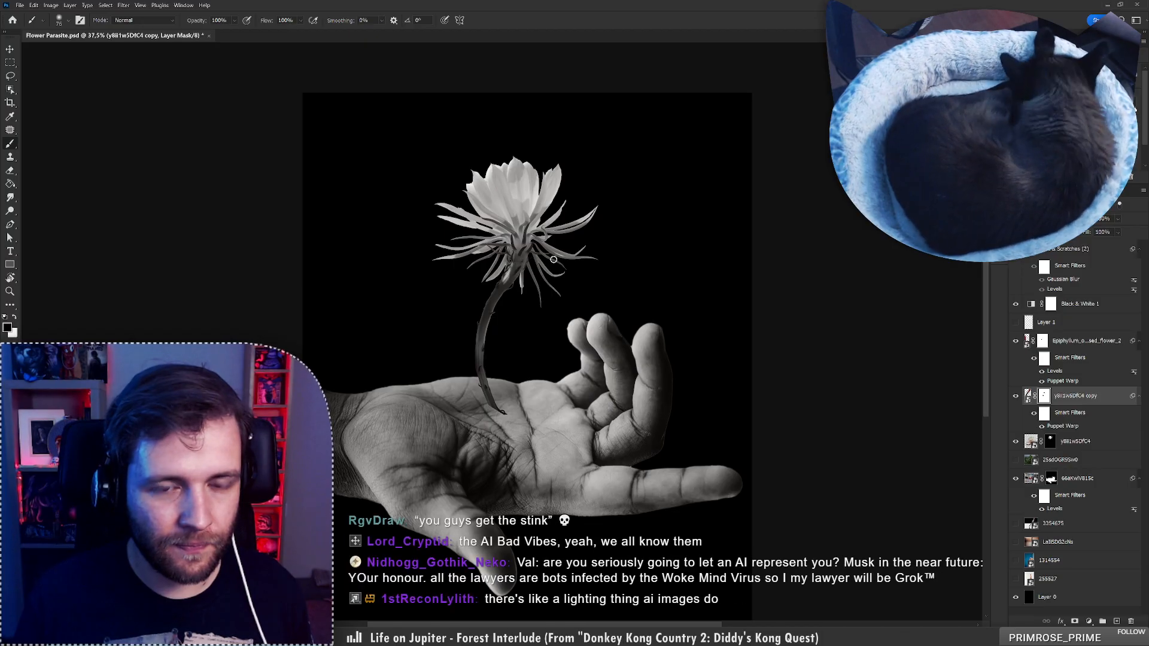
right_click(557, 225)
left_click_drag(623, 246, 608, 246)
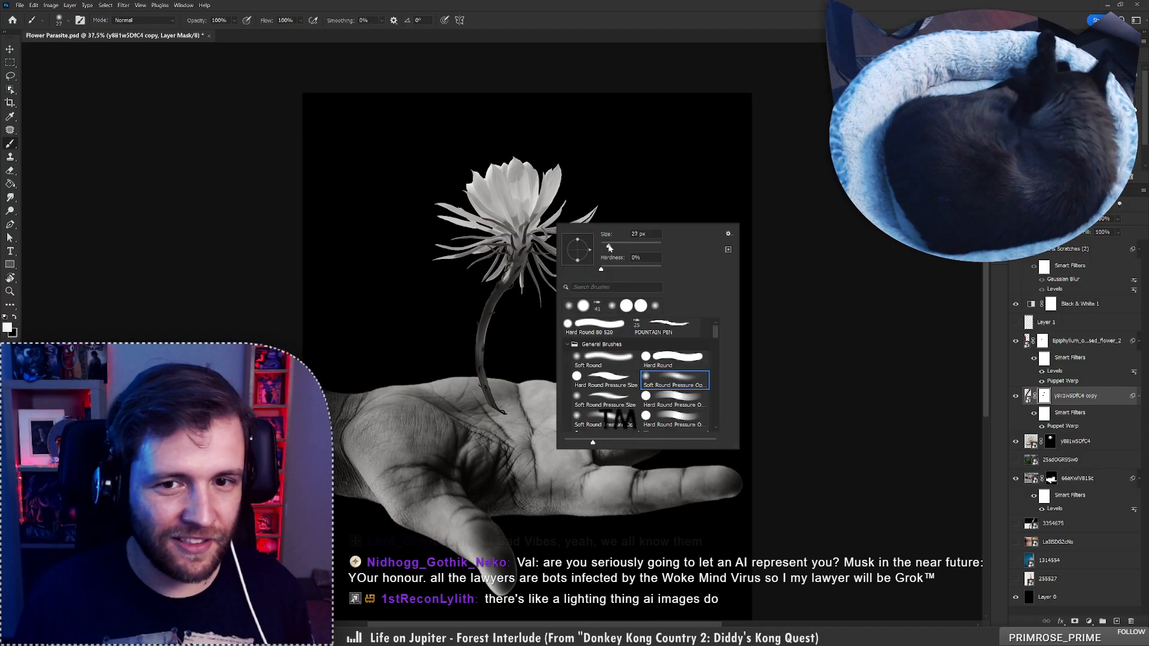
left_click(525, 261)
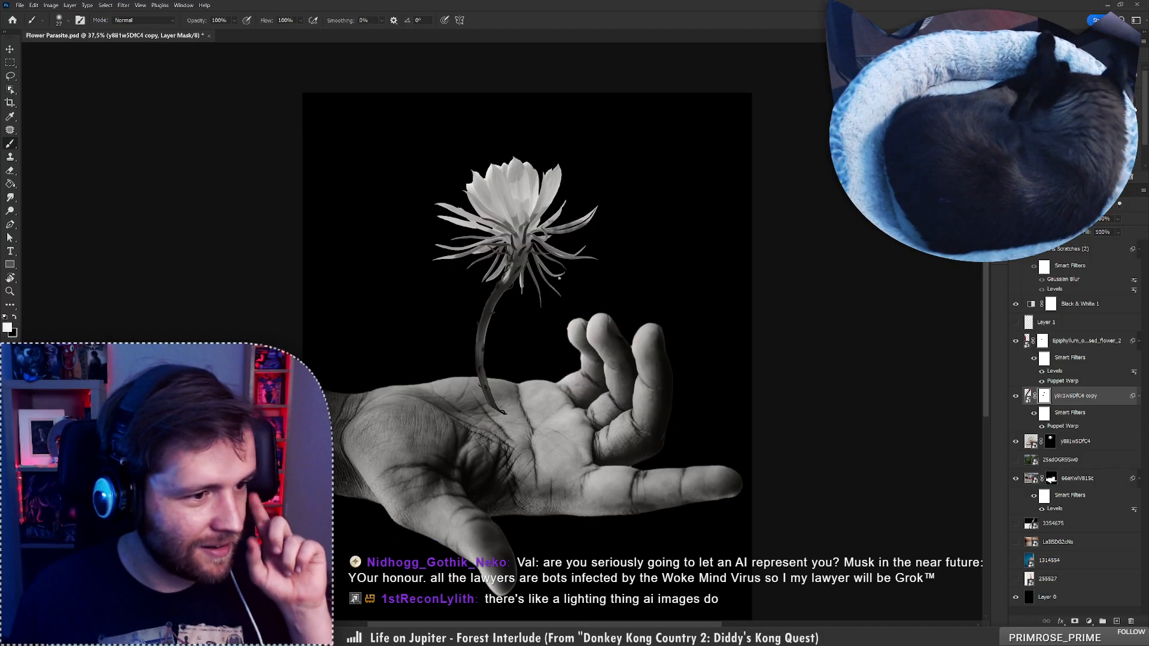
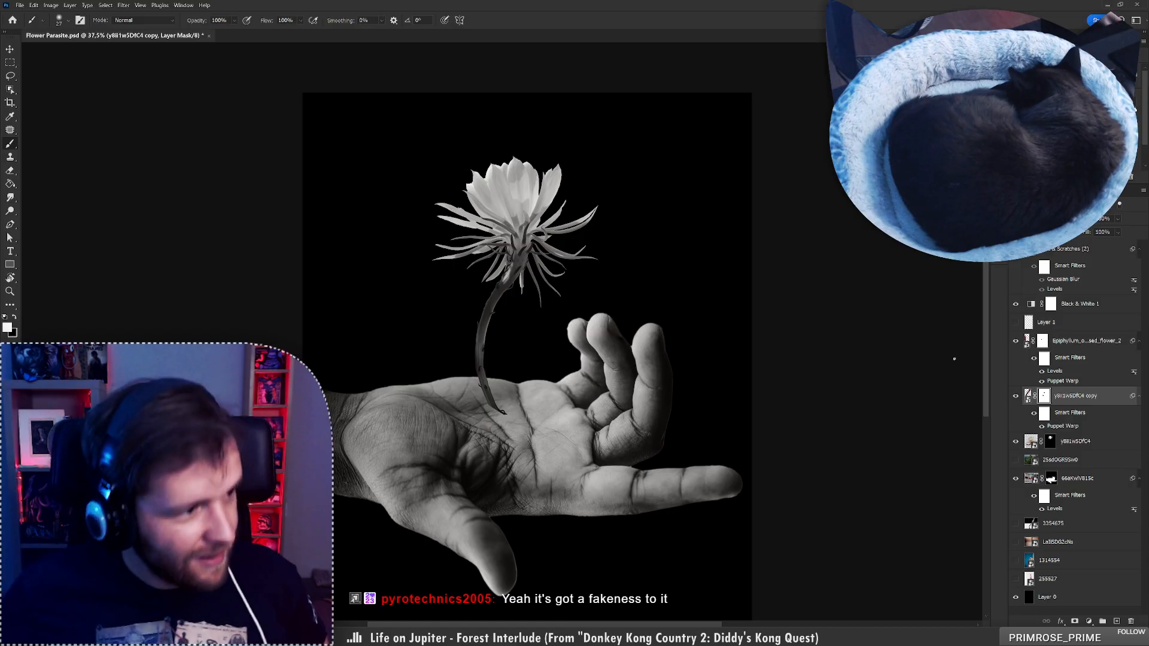
Compare the stem with its lower piece hidden, and adjust that piece's Puppet Warp pins around the middle of its curve
left_click(1069, 347)
left_click(1015, 343)
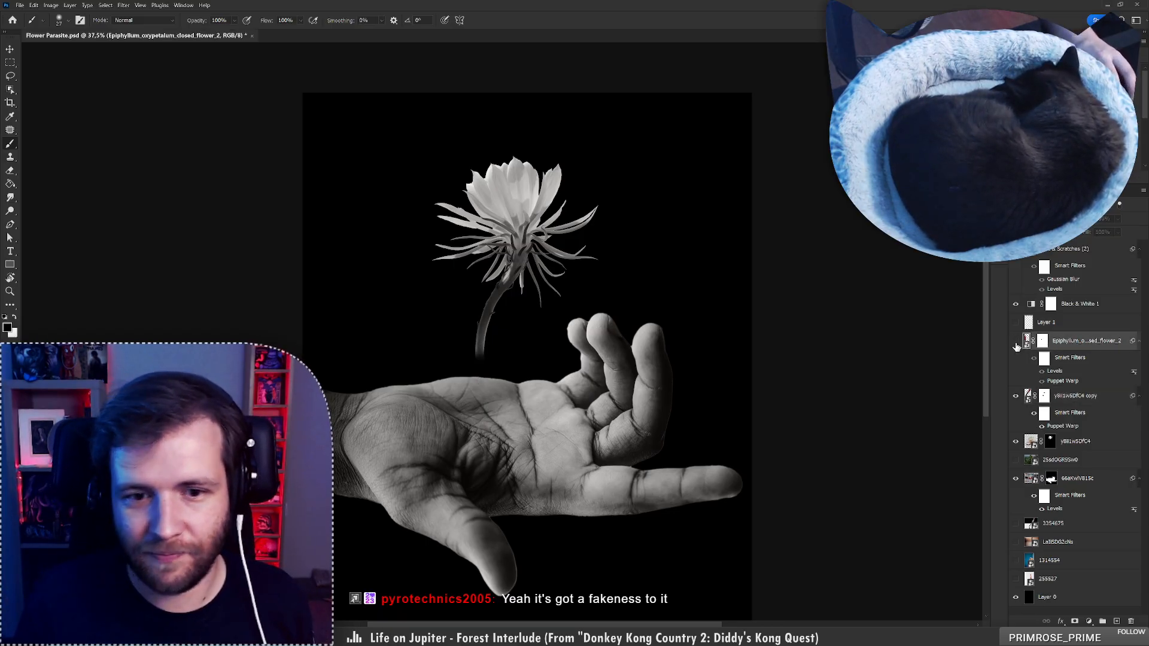
left_click(1015, 343)
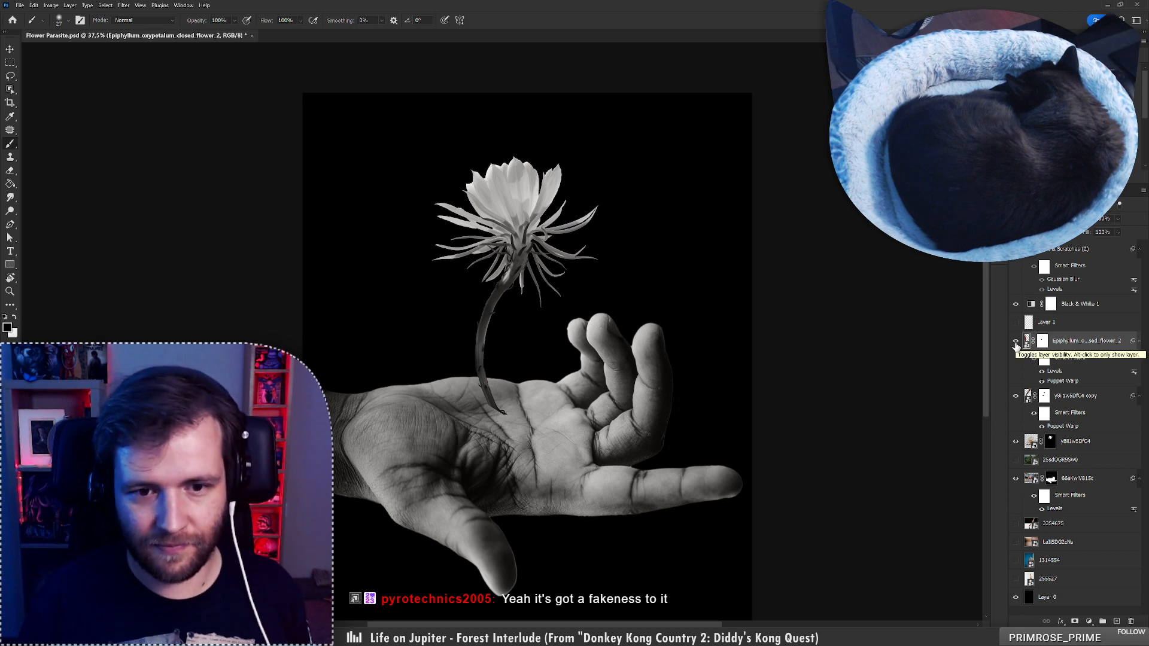
double_click(1058, 382)
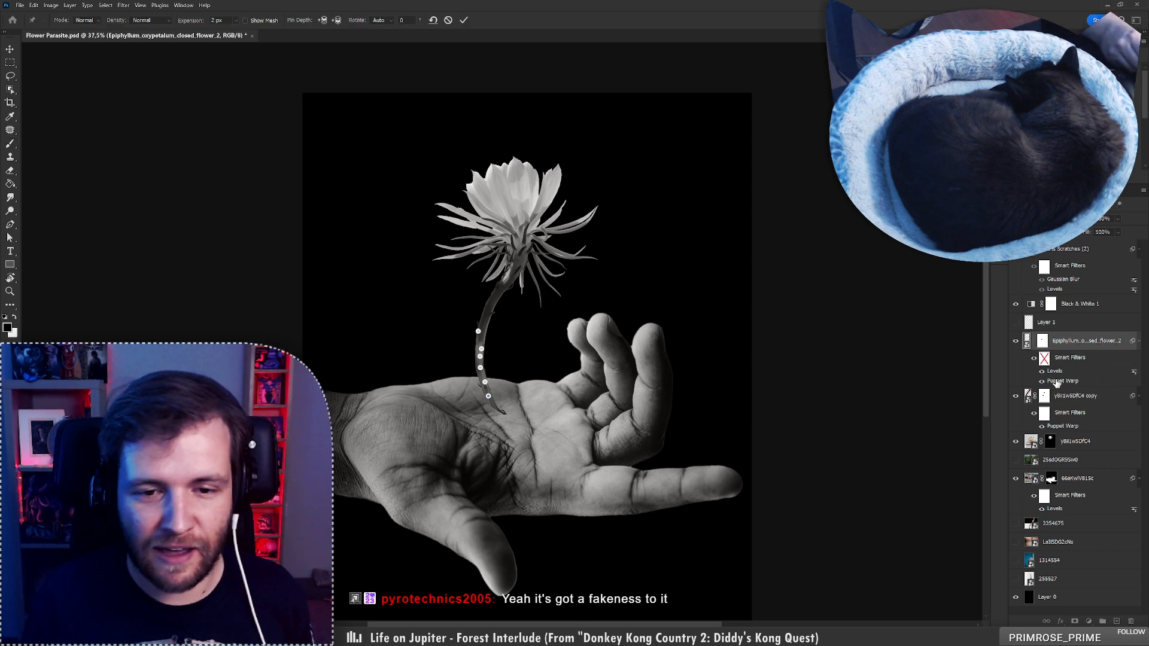
mouse_move(478, 370)
left_mouse_down()
mouse_move(491, 378)
mouse_move(482, 372)
left_mouse_up()
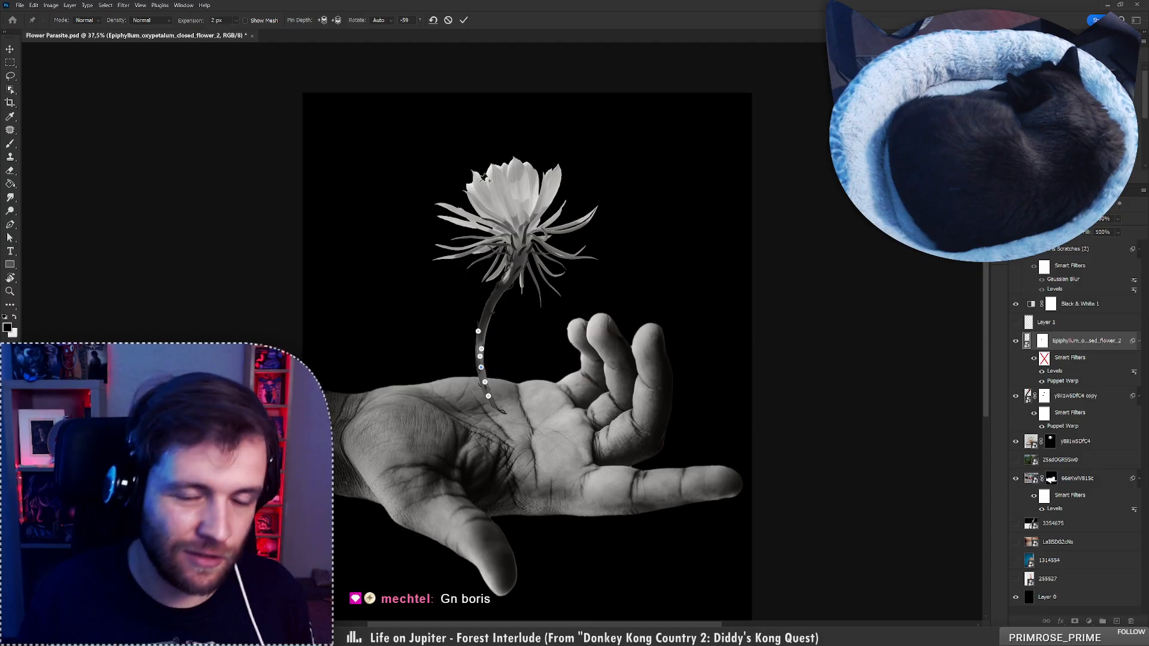
key("Return")
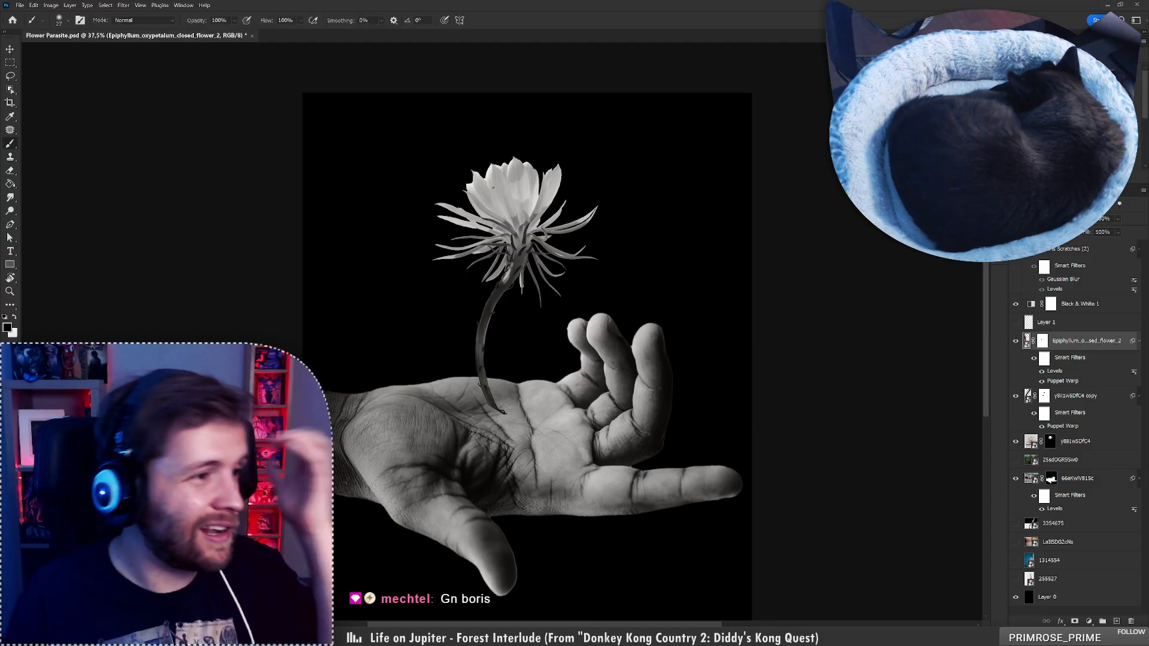
Add a Soft Light layer clipped to the lower stem and brighten the stem's edge facing the fingers with a larger white brush
key("F3")
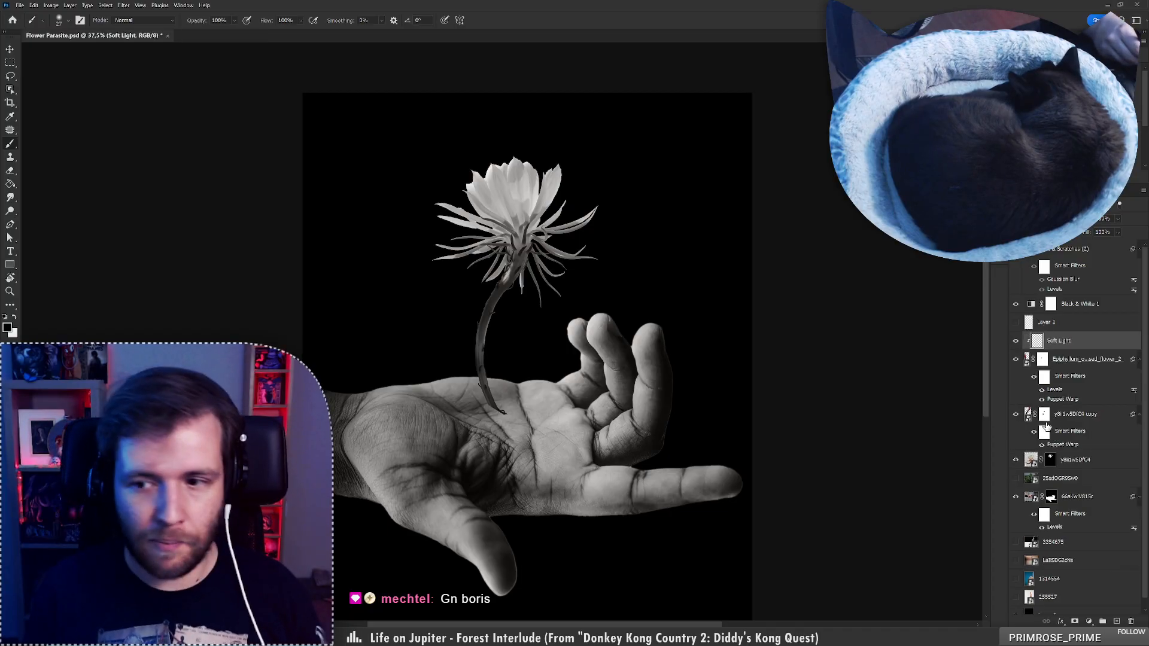
key("x")
right_click(537, 348)
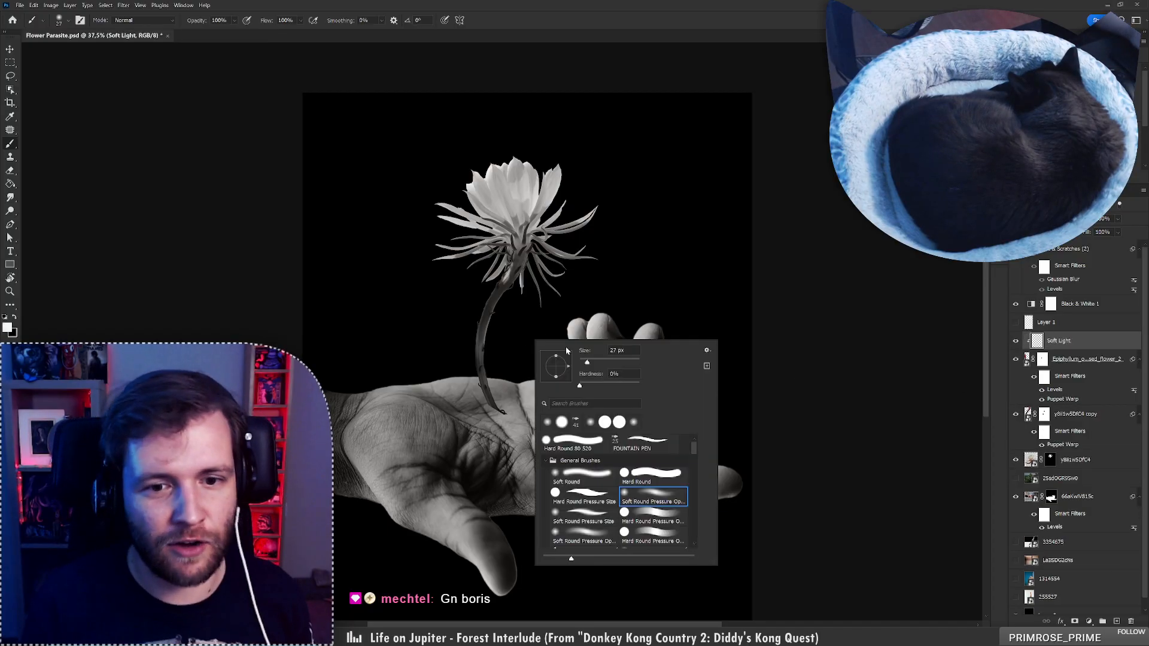
left_click_drag(584, 362, 619, 362)
left_click_drag(496, 354, 508, 406)
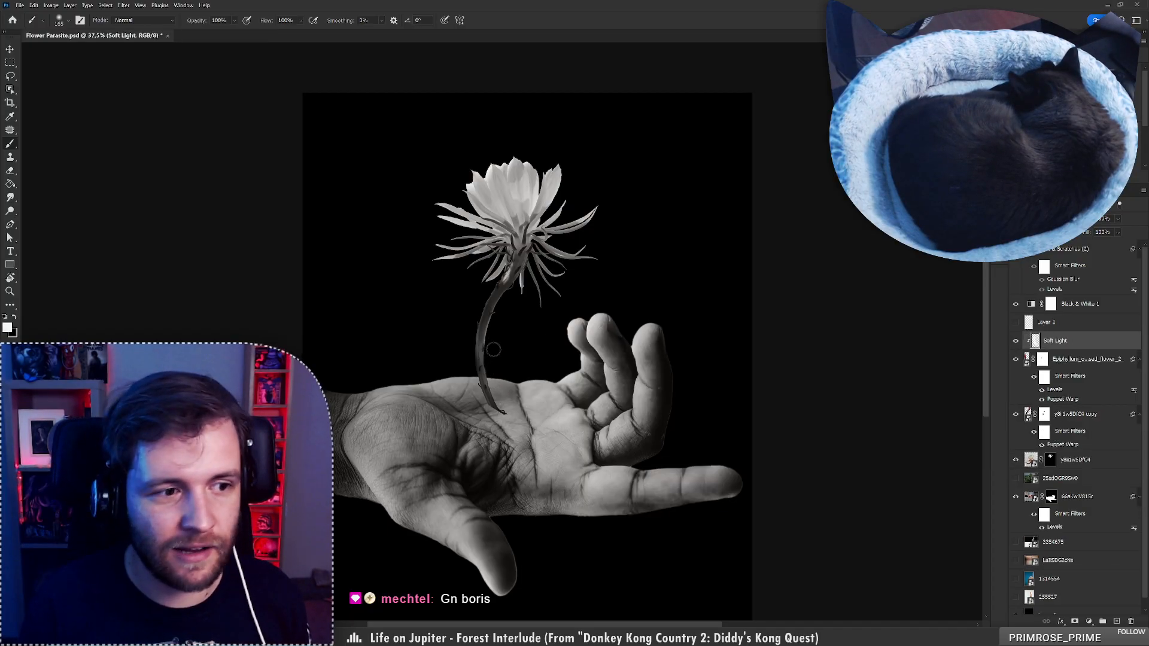
key("ctrl+z")
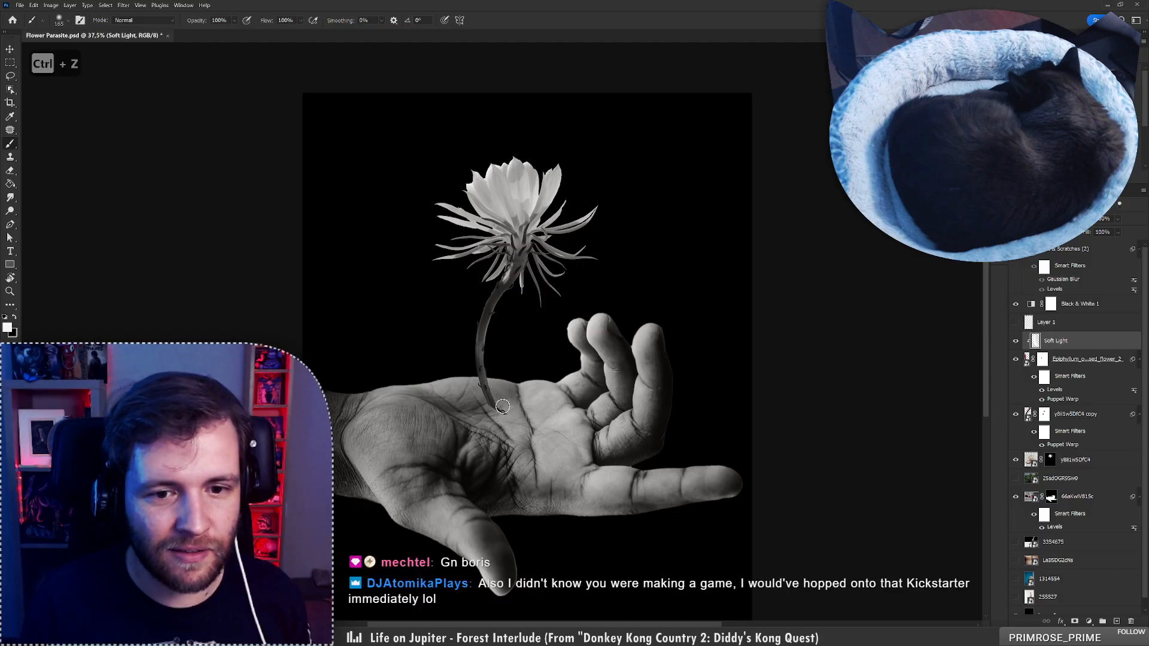
Shade the lower stem in black on the Soft Light layer, undo the last stroke and reduce the brush size
key("x")
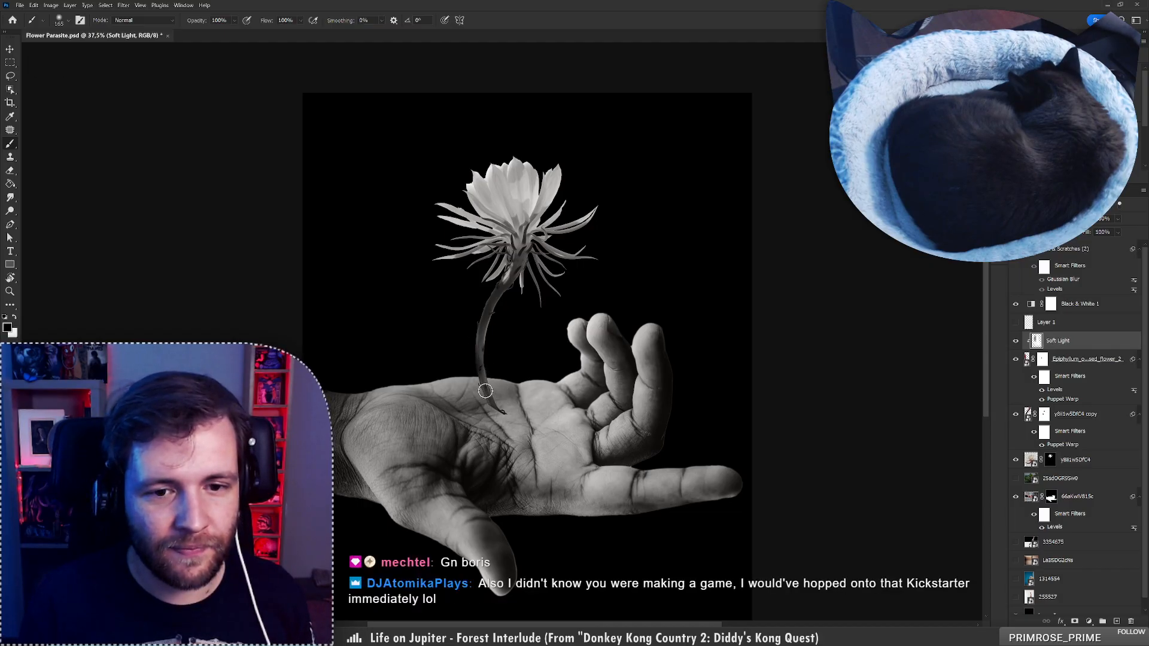
key("ctrl+z")
right_click(487, 338)
key("Escape")
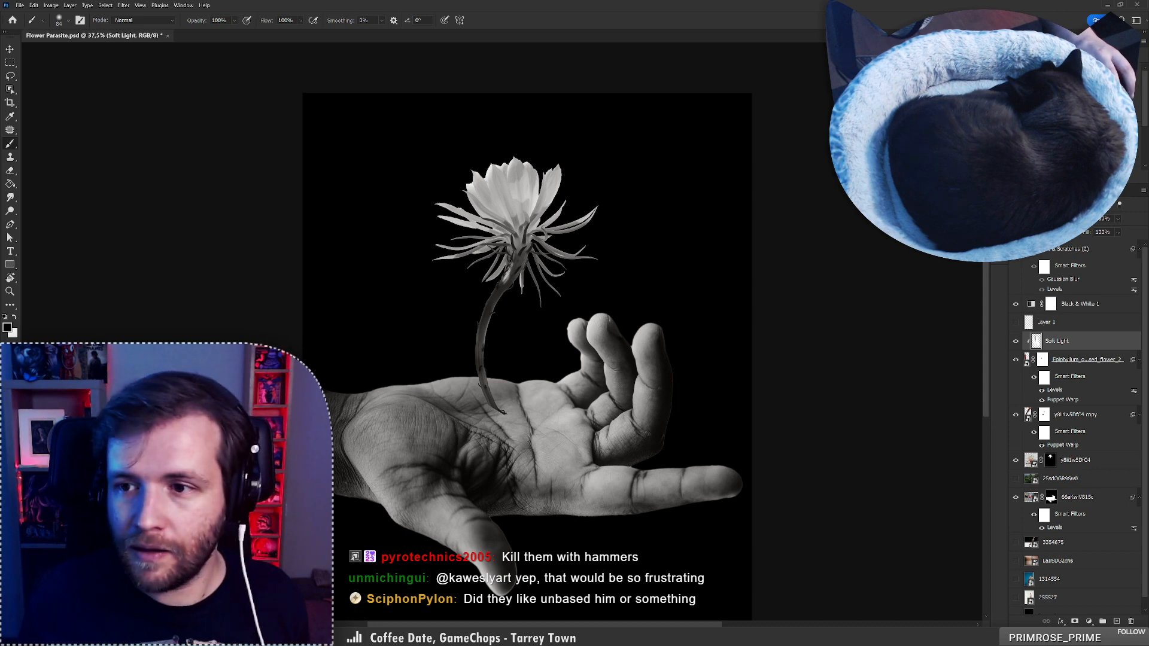
Browse the current flower photos in the Free Stock Search 2 Pro library, and search it for "roots" instead
left_click(999, 231)
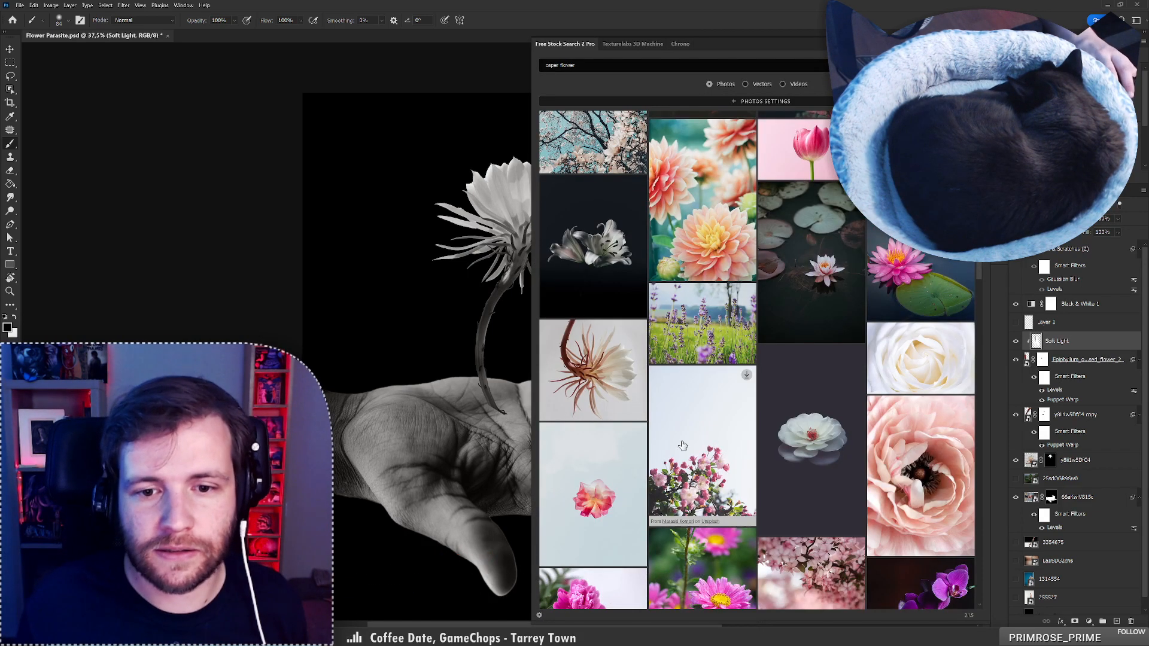
scroll(583, 431, "down", 3)
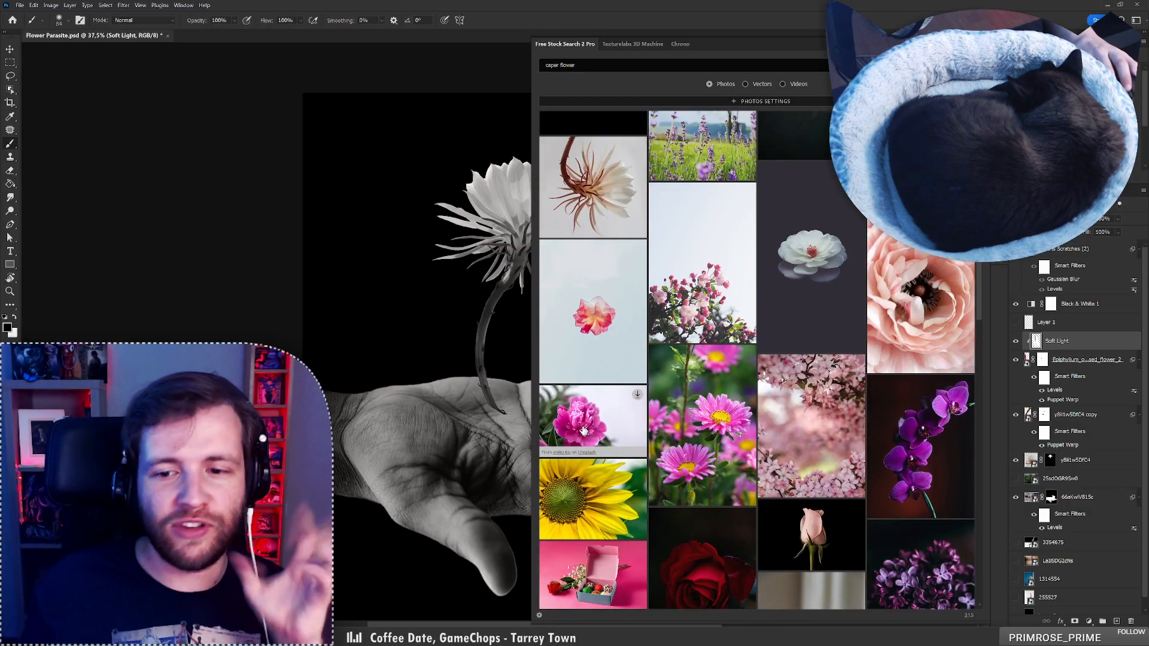
scroll(584, 431, "down", 5)
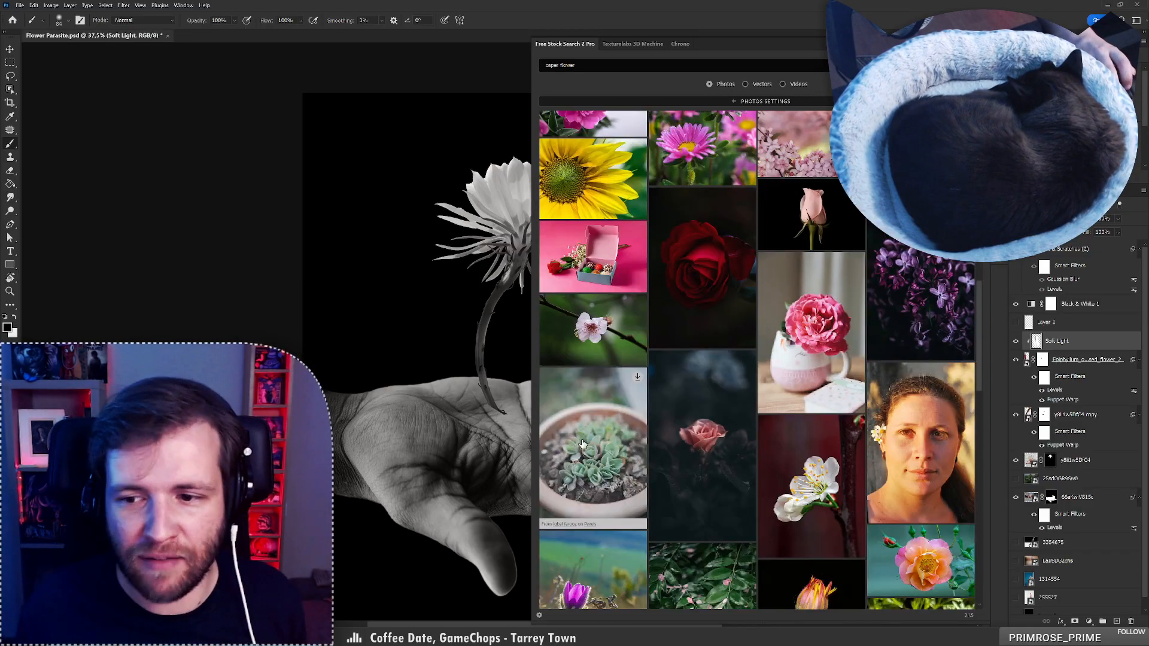
scroll(582, 426, "down", 4)
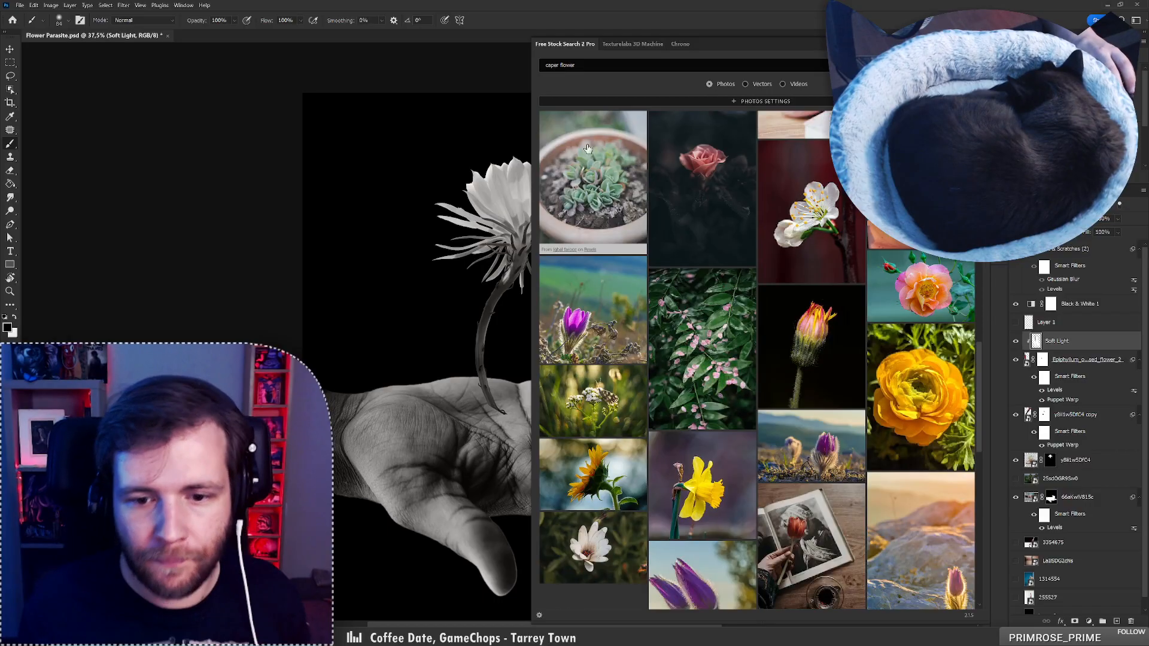
type("roots")
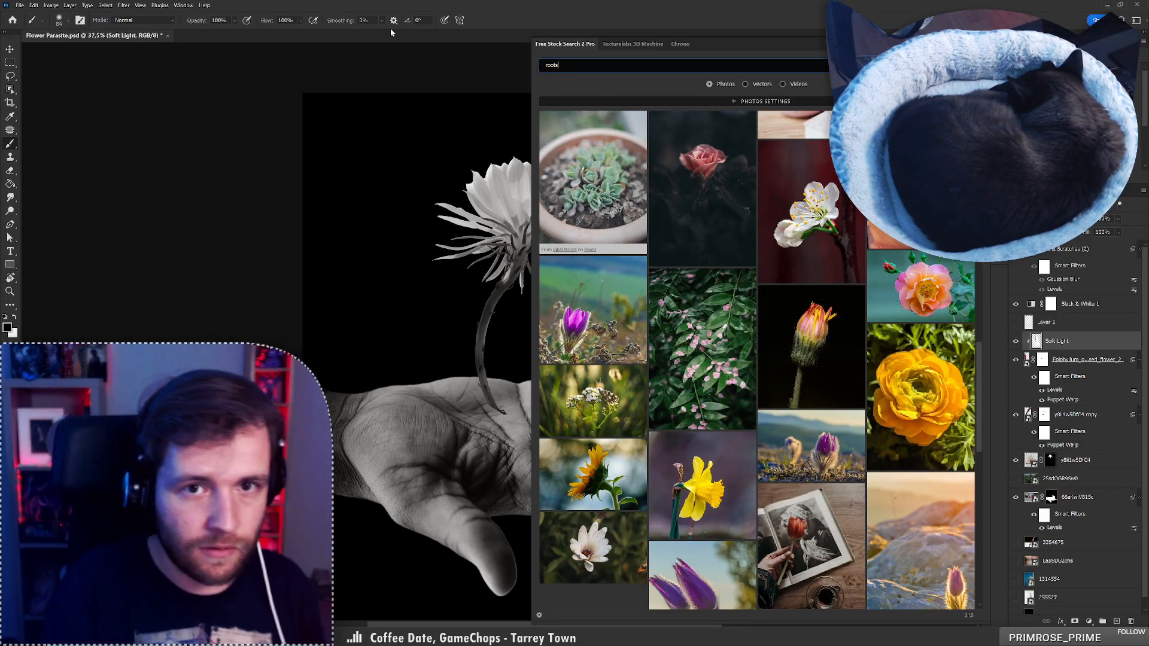
key("Return")
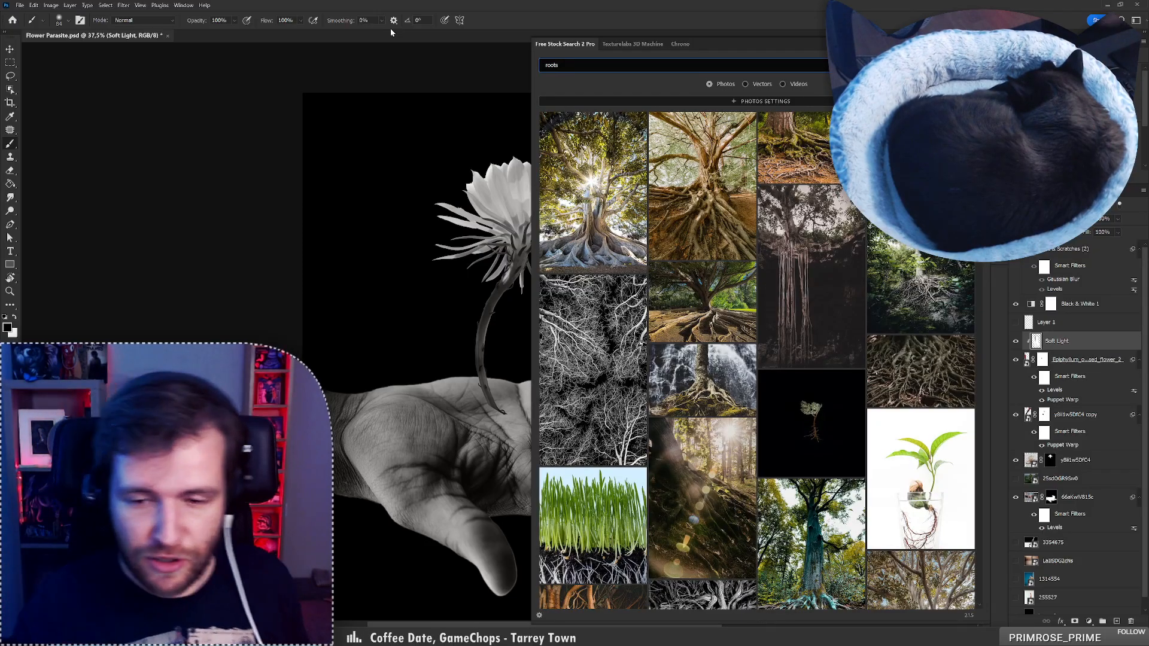
Place the photo of the small uprooted plant on black above the Soft Light layer and inspect its roots
left_click(825, 428)
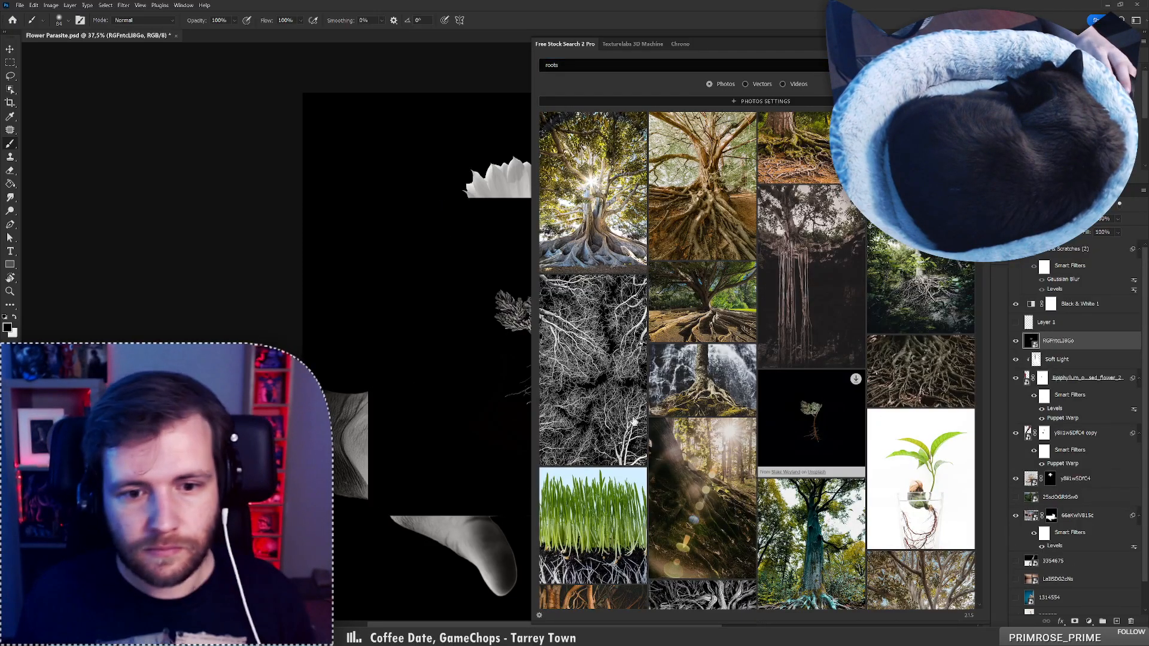
left_click_drag(482, 397, 344, 355)
scroll(393, 346, "up", 8)
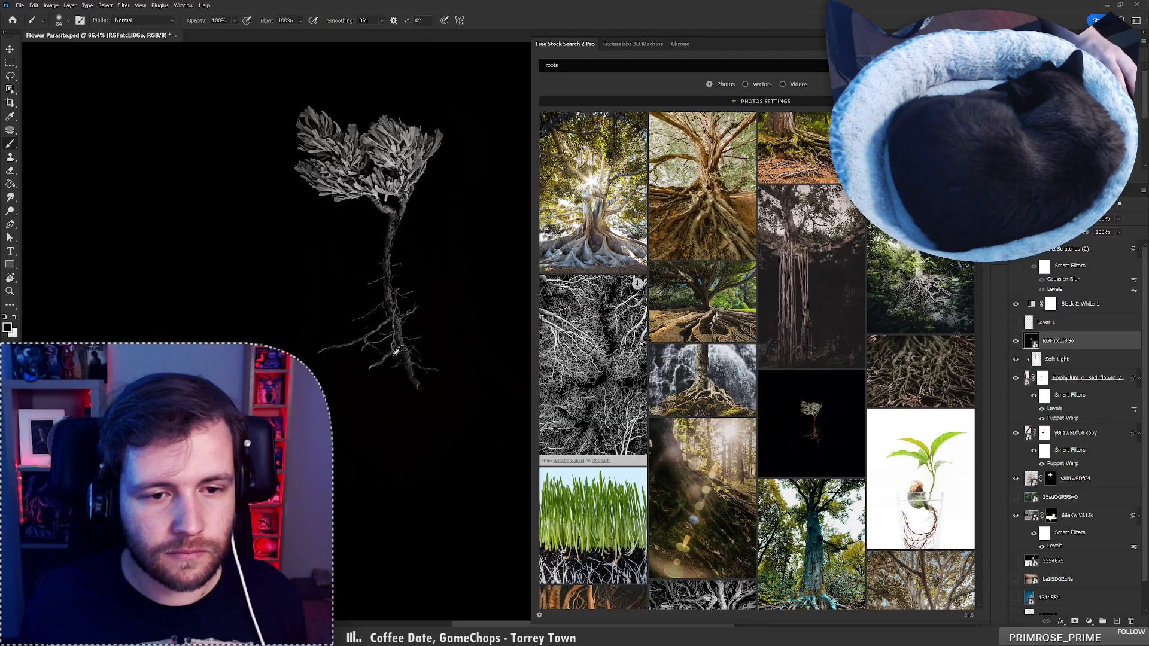
scroll(394, 346, "down", 6)
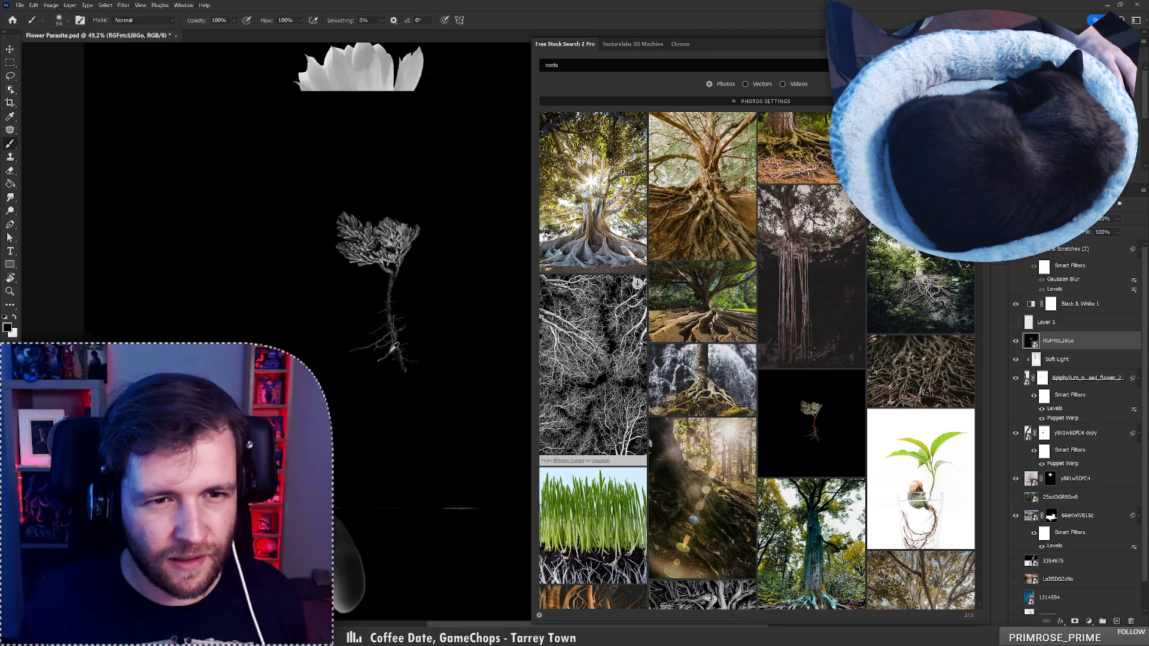
scroll(397, 192, "up", 5)
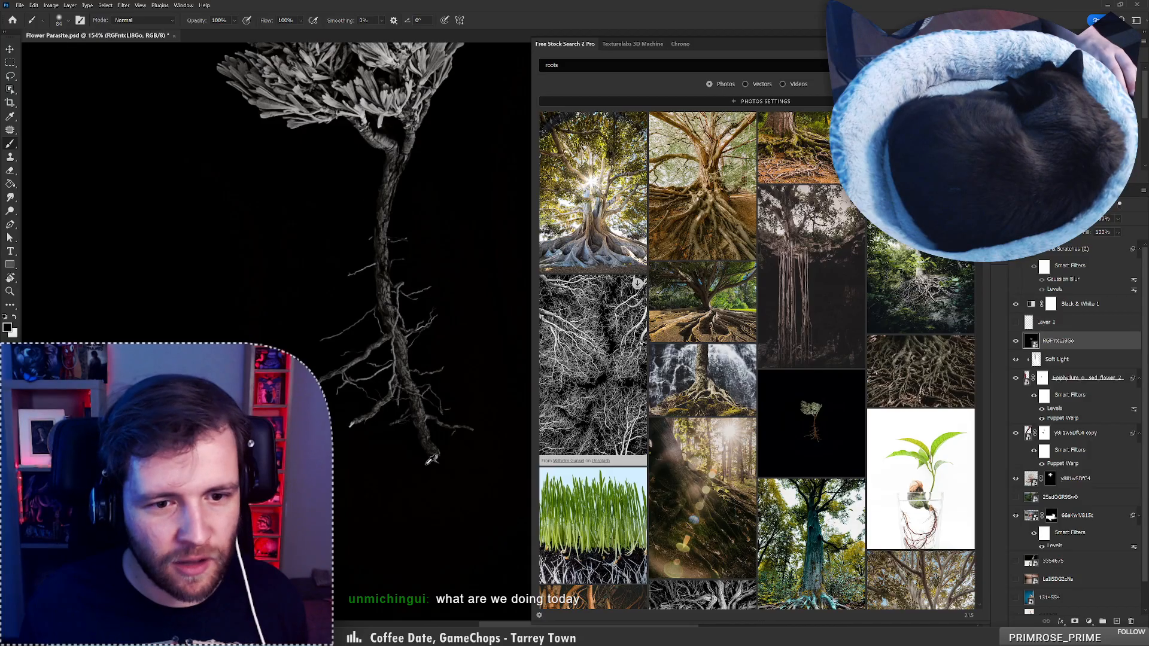
scroll(386, 422, "down", 5)
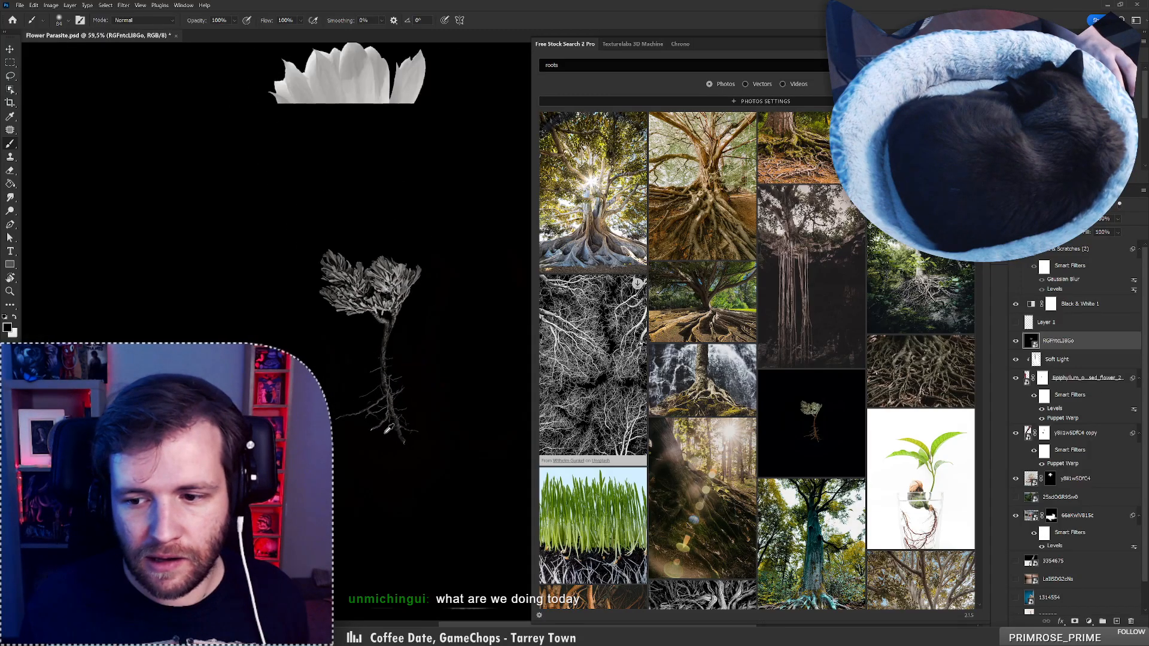
Place the photos of the seedling rooting in a water glass and of the three tulips with bare bulbs, inspecting their roots
left_click_drag(405, 431, 423, 385)
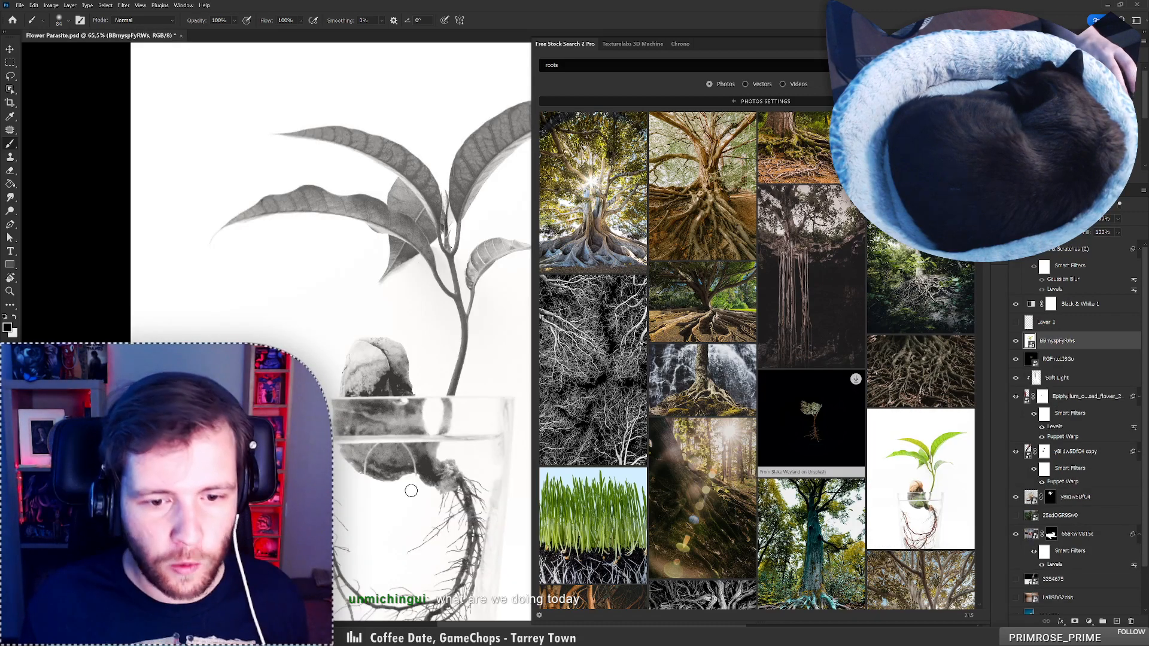
left_click_drag(413, 494, 389, 364)
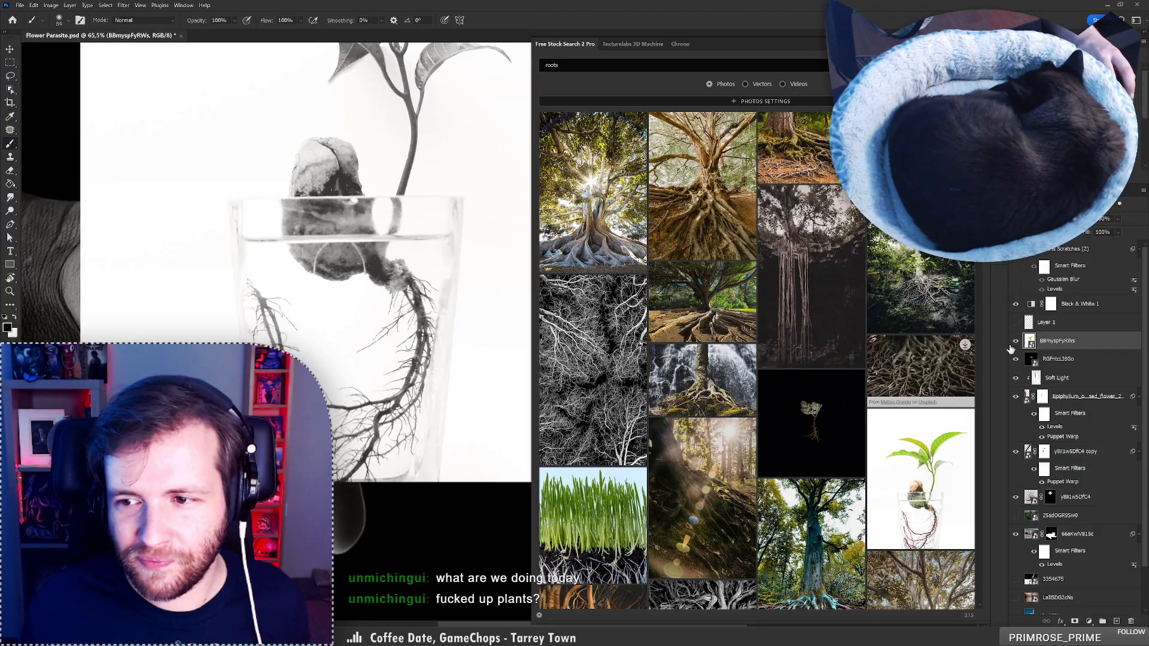
scroll(752, 475, "down", 4)
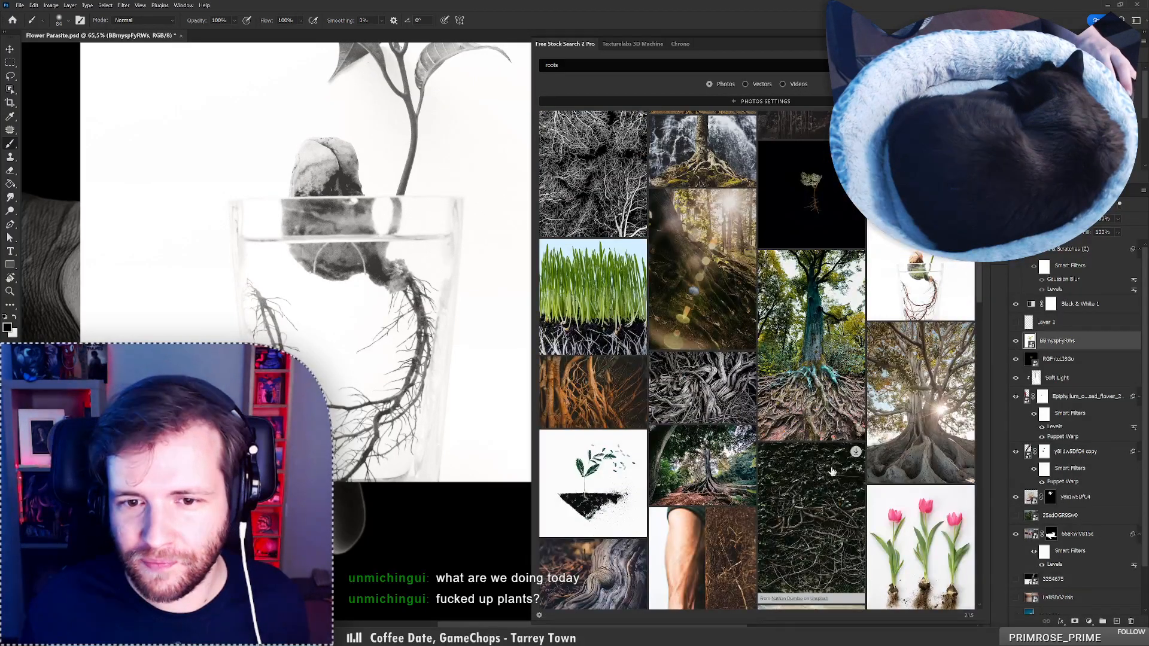
scroll(802, 330, "down", 2)
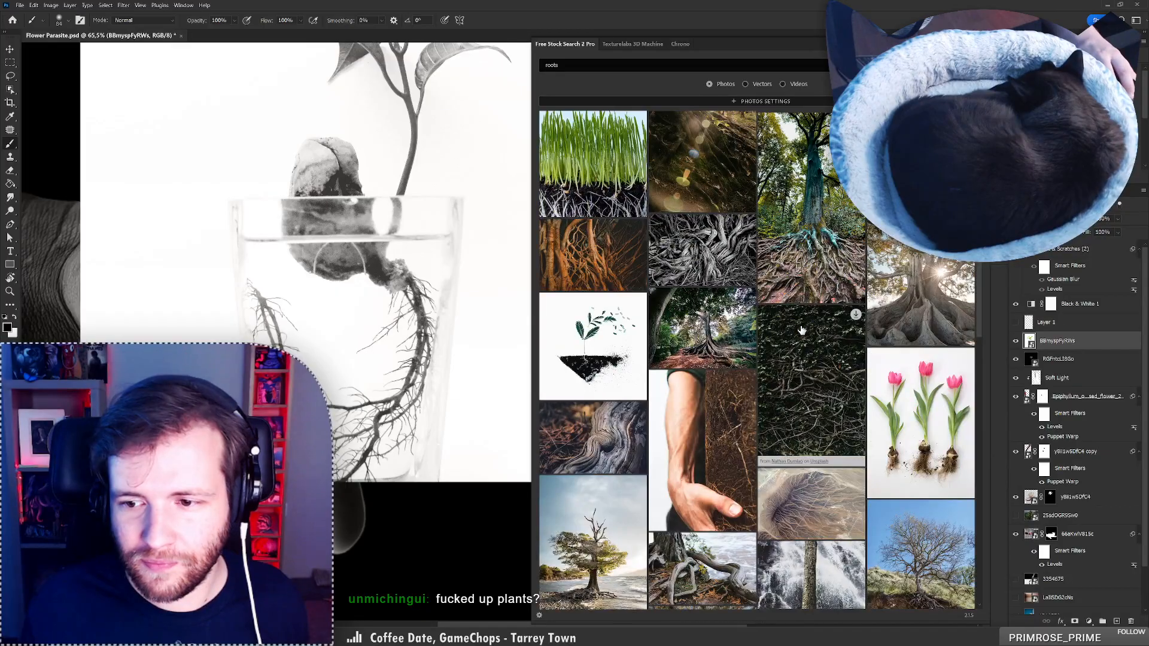
scroll(802, 331, "down", 2)
left_click(918, 337)
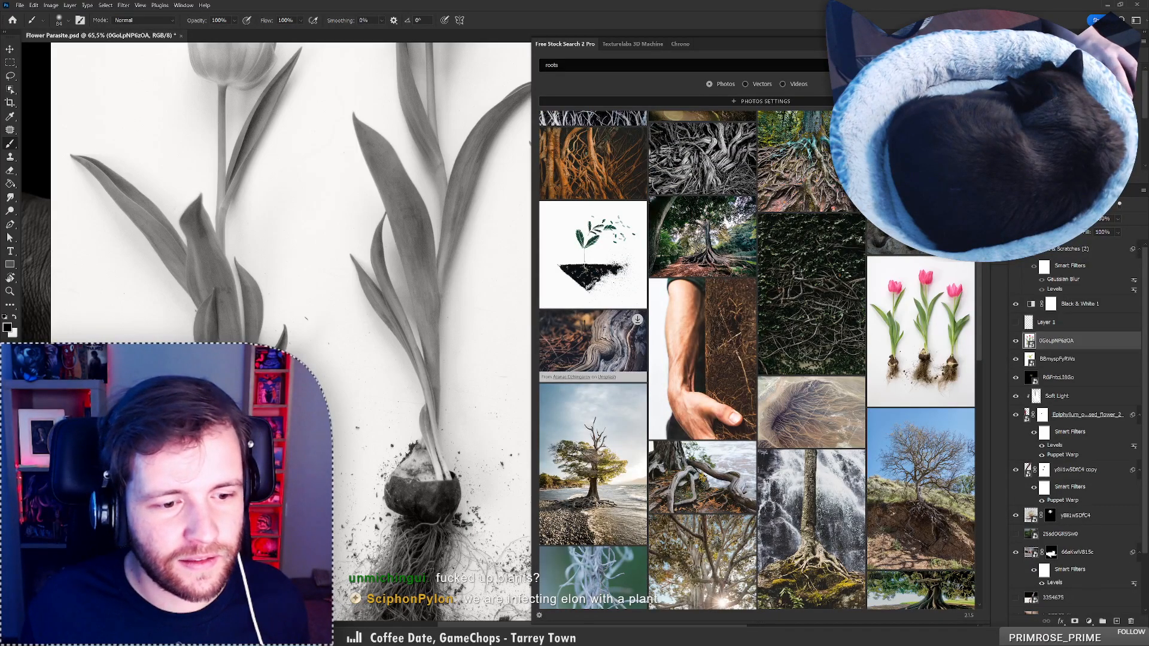
left_click_drag(230, 460, 299, 167)
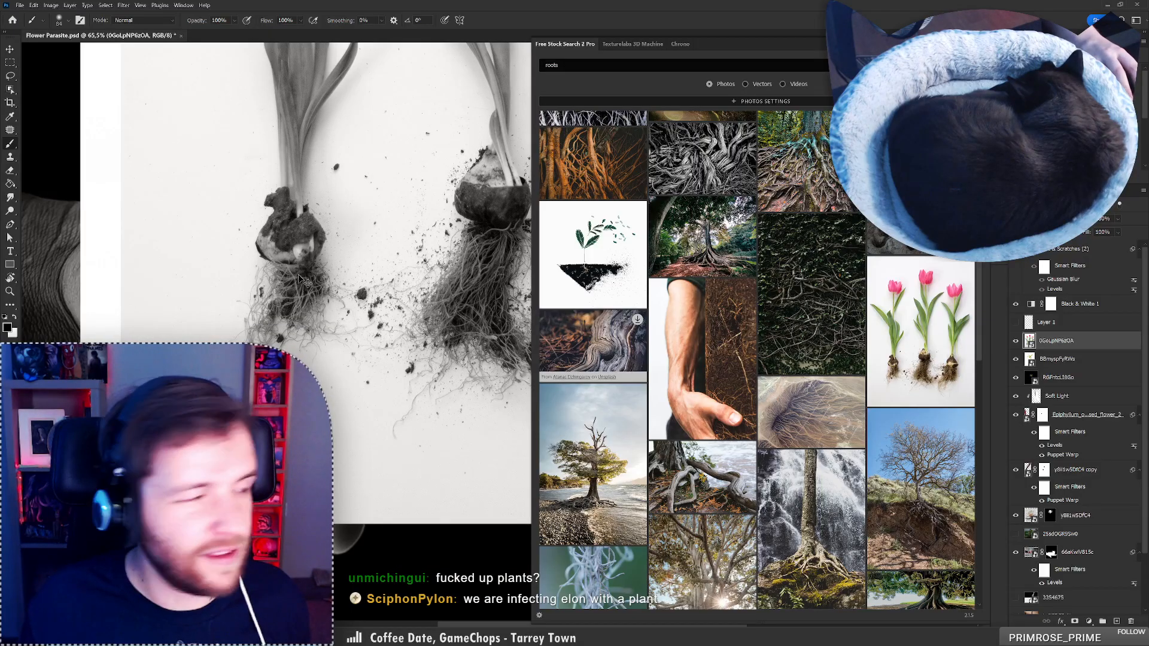
left_click_drag(335, 282, 286, 288)
Look further through the root photos and place the one of the leafy plant rooting in a glass bottle
scroll(815, 425, "down", 2)
scroll(815, 424, "down", 3)
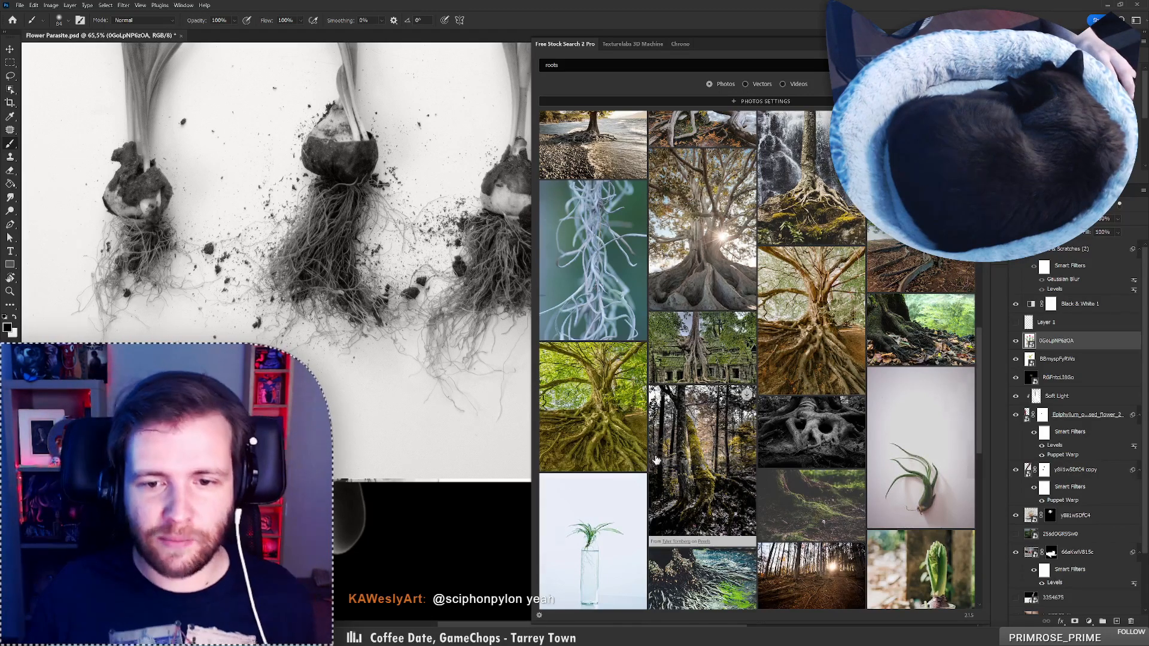
scroll(654, 456, "down", 2)
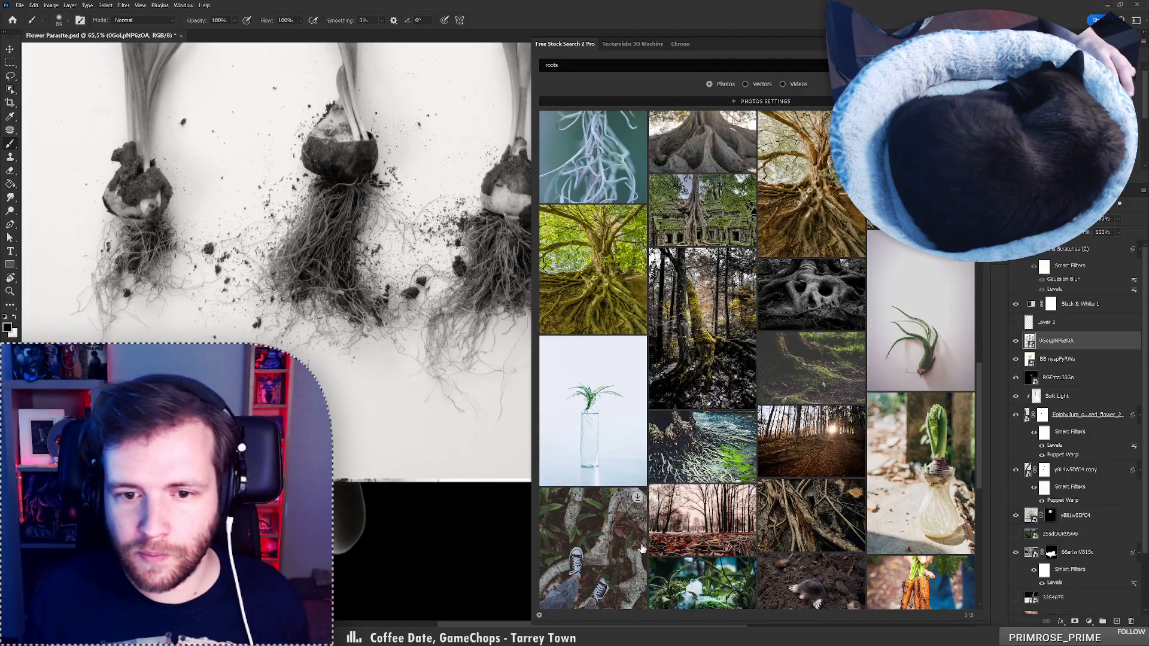
scroll(663, 525, "down", 2)
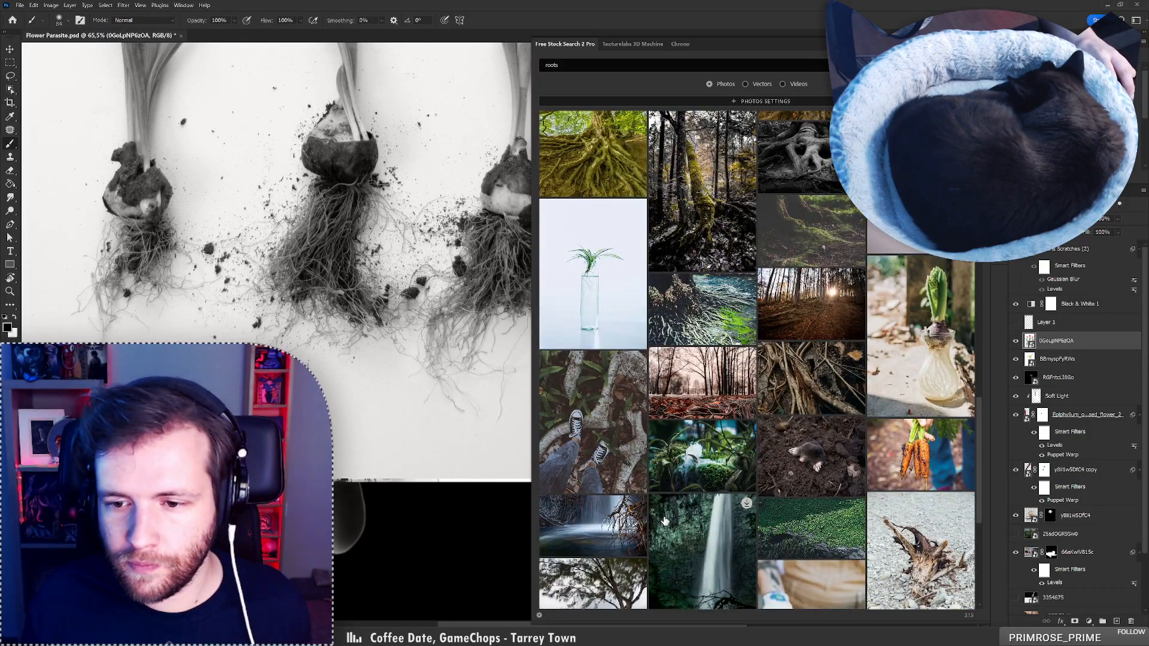
scroll(664, 521, "down", 1)
scroll(679, 519, "down", 2)
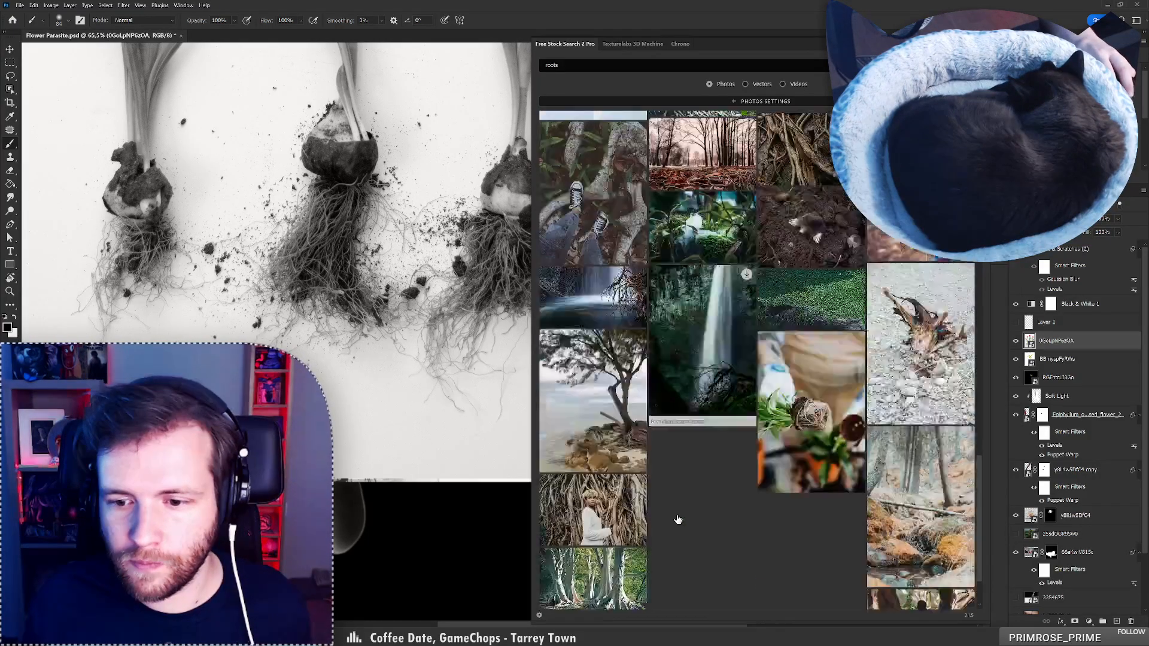
scroll(678, 520, "down", 1)
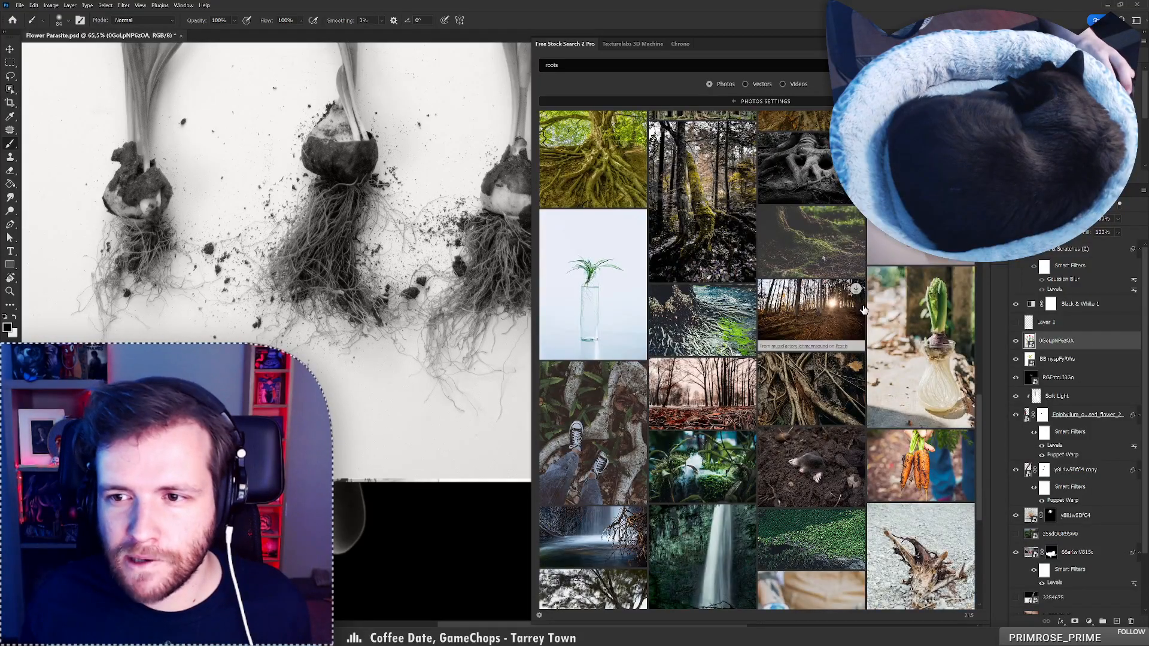
left_click(604, 295)
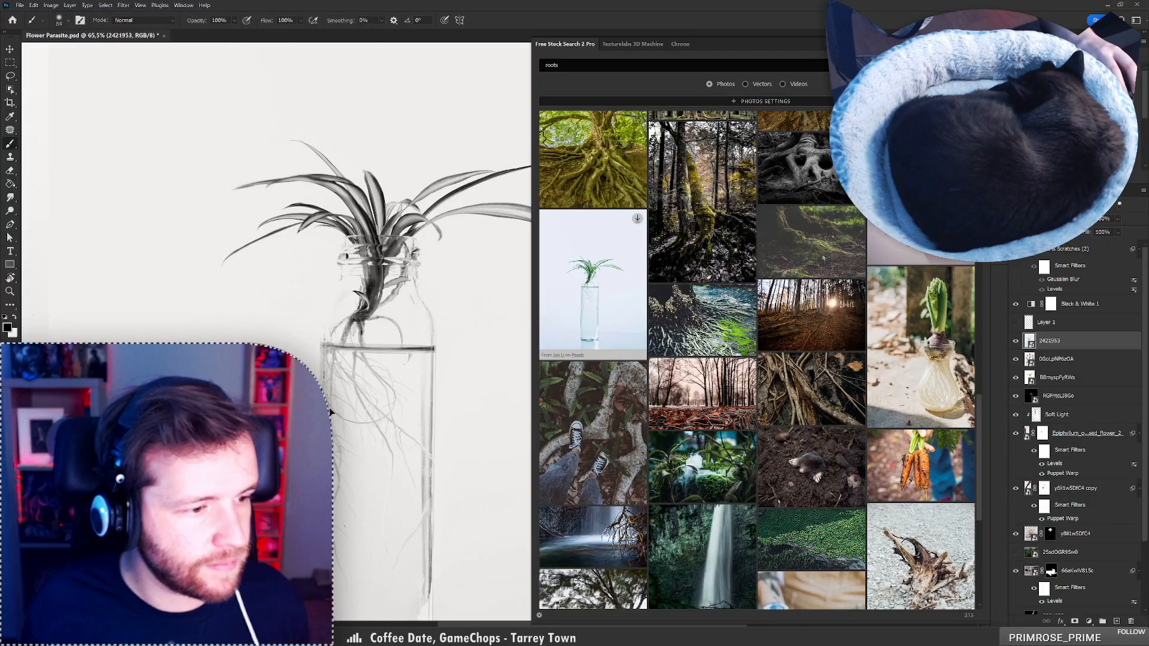
left_click_drag(329, 412, 332, 302)
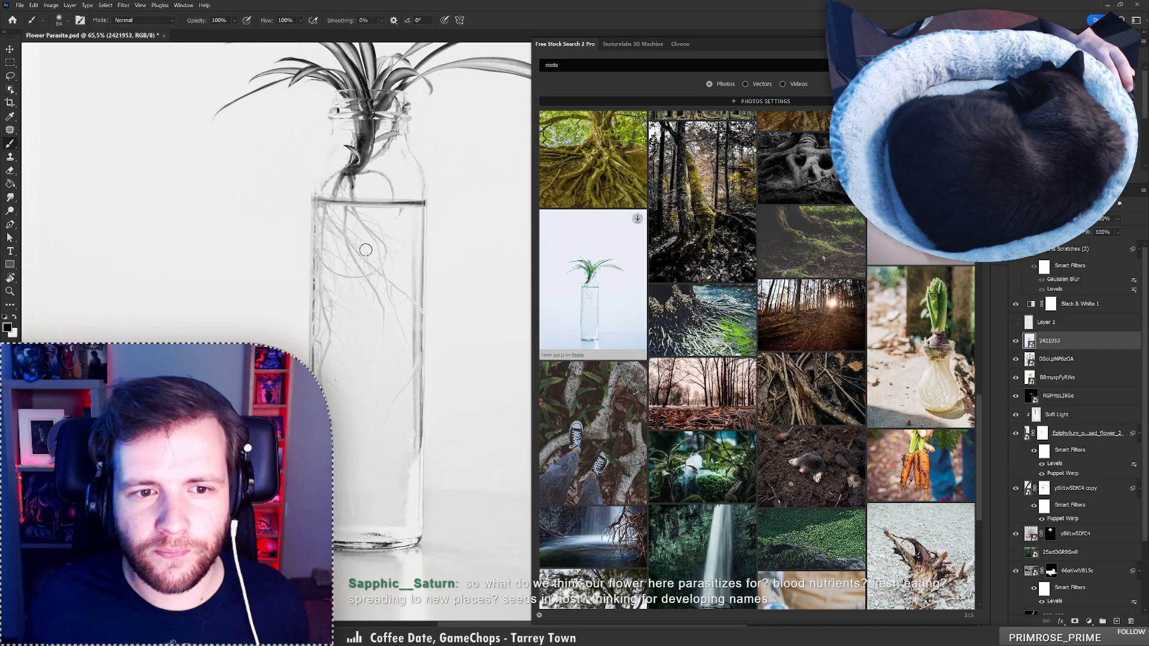
Load more root results and place the photo of the split seed with long curling roots on white
scroll(706, 418, "down", 5)
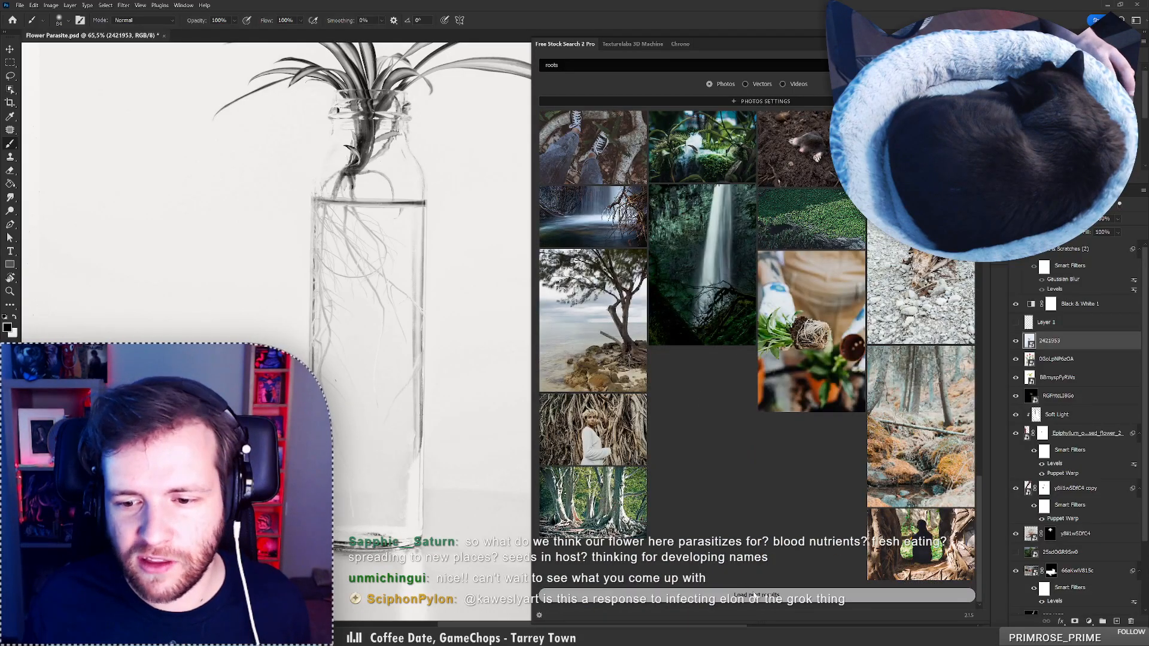
scroll(722, 479, "up", 3)
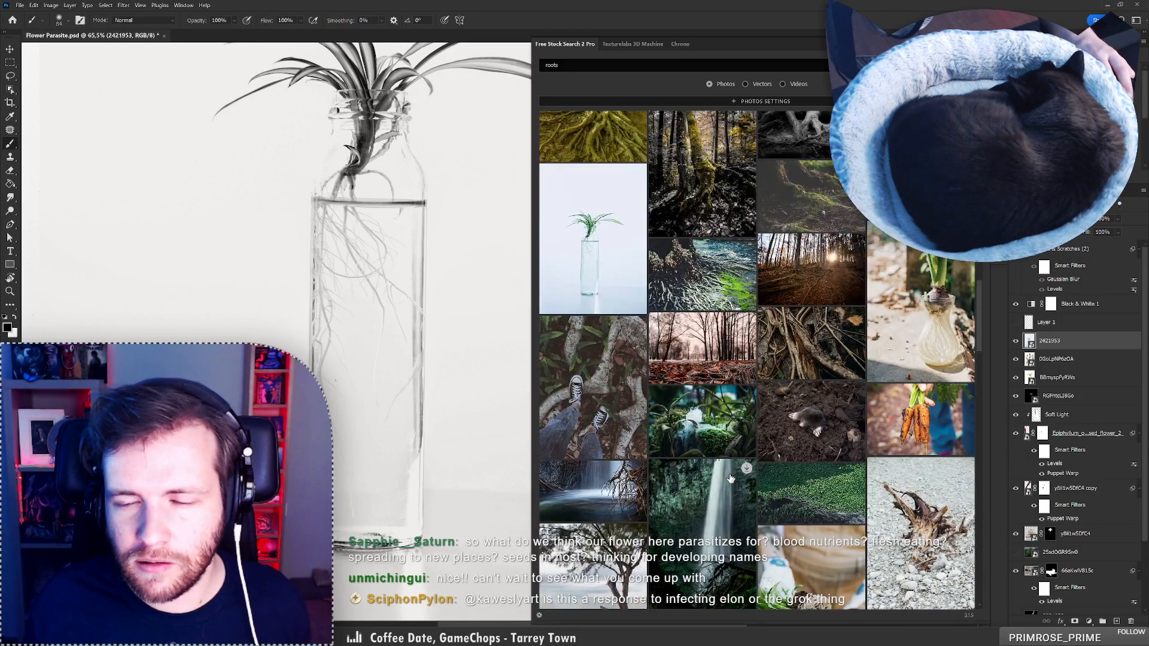
scroll(731, 477, "down", 4)
scroll(730, 478, "down", 3)
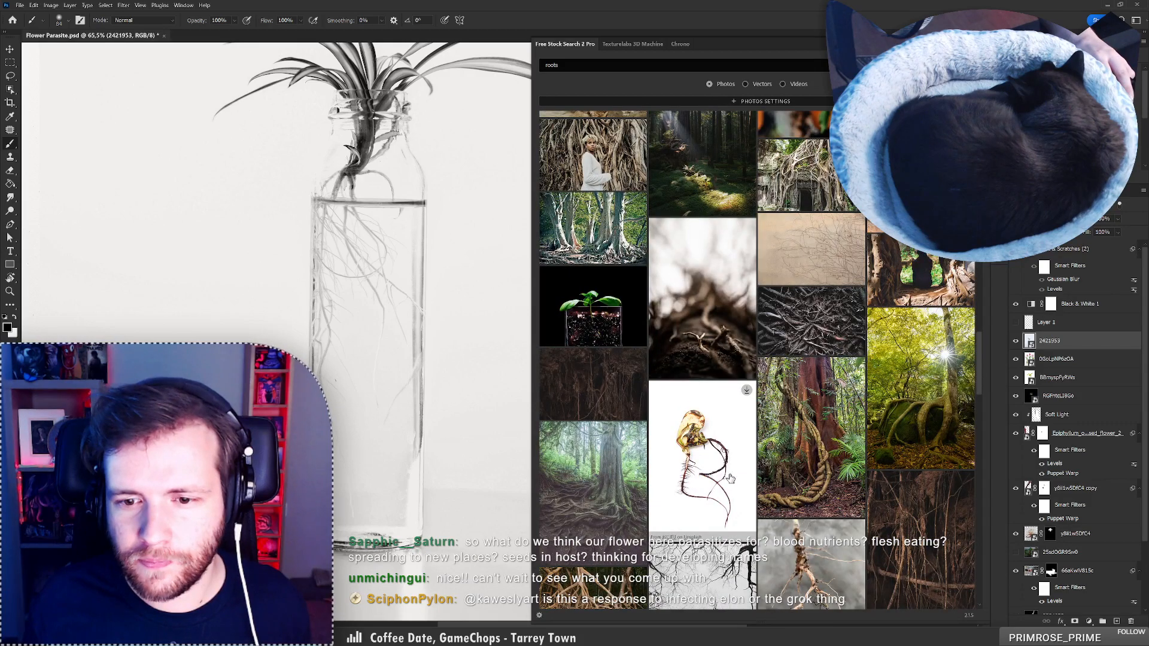
scroll(730, 478, "down", 2)
left_click(707, 331)
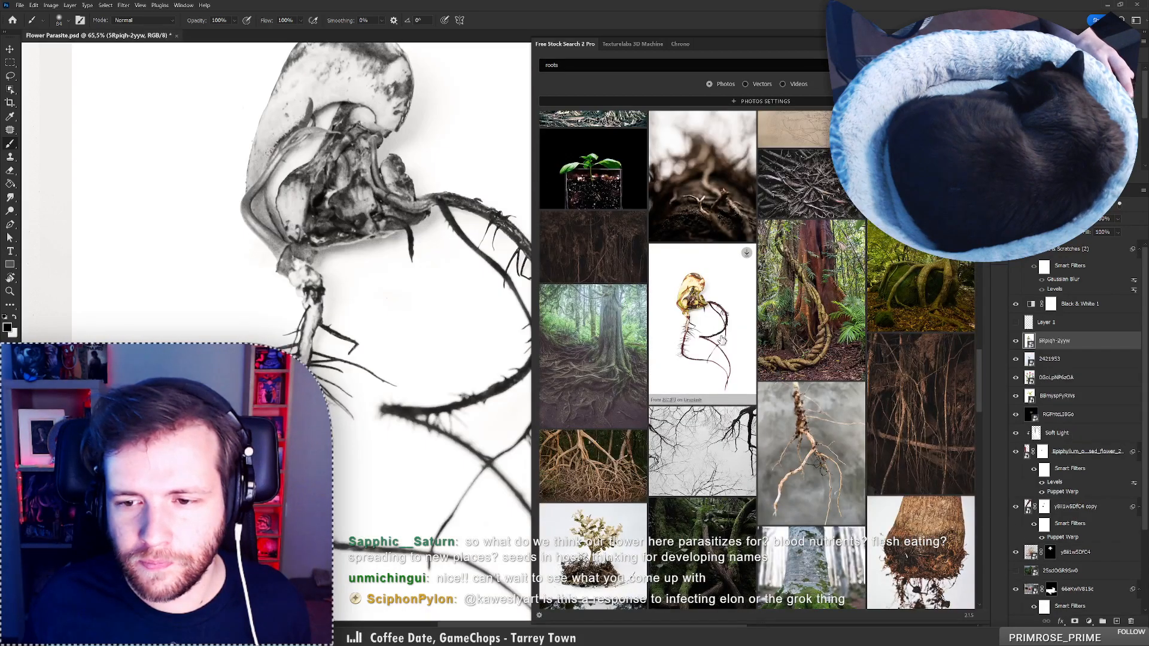
Place the photo of the pale branching root on a blurred grey background and inspect its tips
scroll(707, 326, "down", 3)
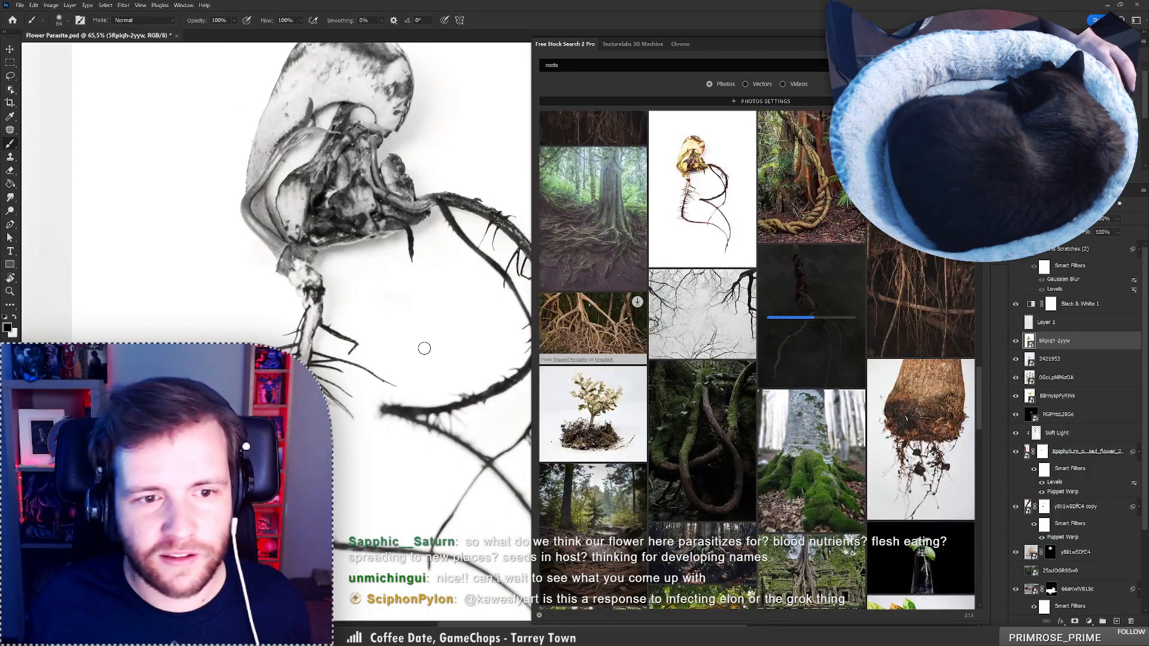
scroll(385, 340, "down", 3)
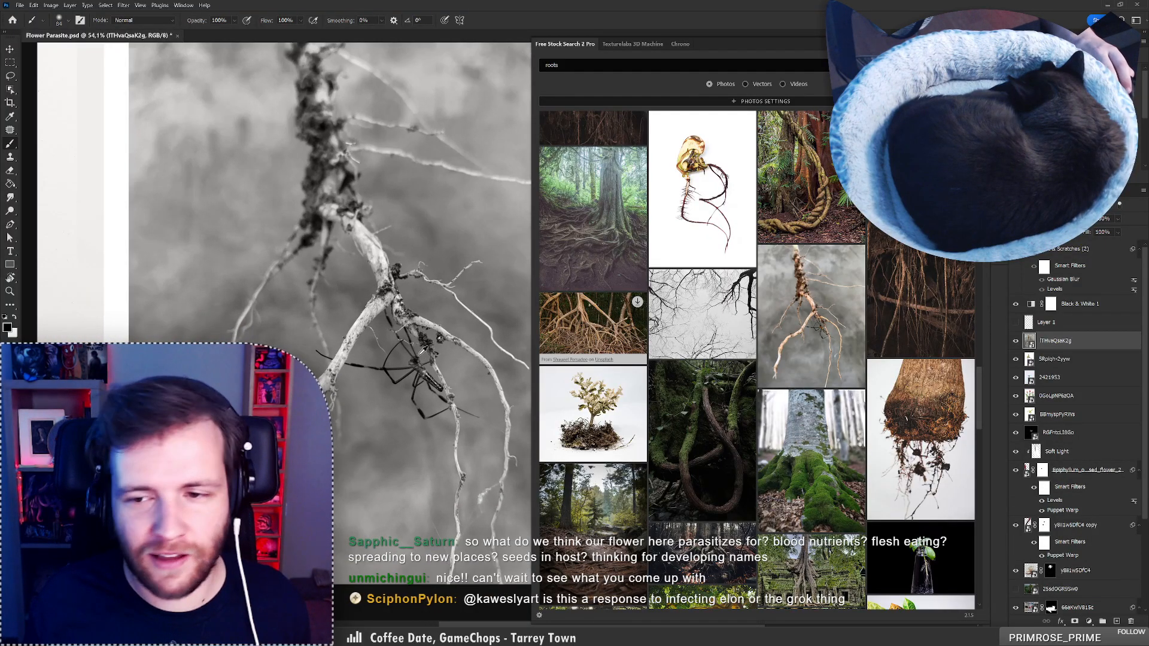
mouse_move(440, 423)
left_mouse_down()
mouse_move(406, 390)
mouse_move(458, 446)
mouse_move(423, 422)
left_mouse_up()
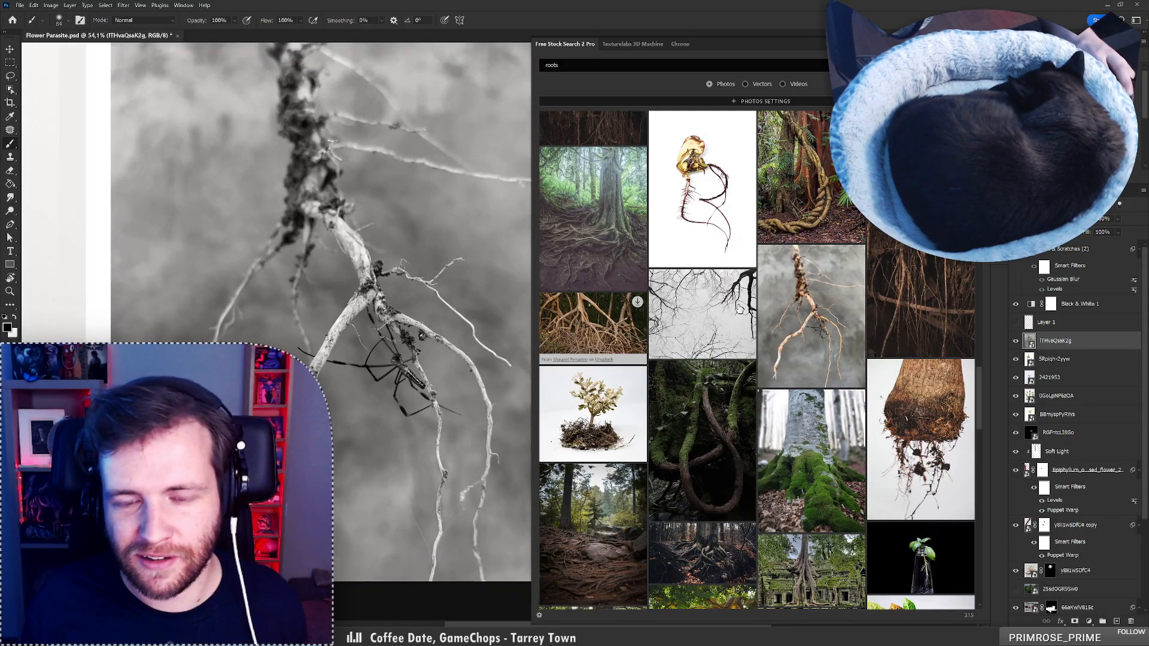
Hide the branching root layer and examine the curling roots of the split seed beneath it
left_click(1015, 341)
scroll(323, 326, "down", 5)
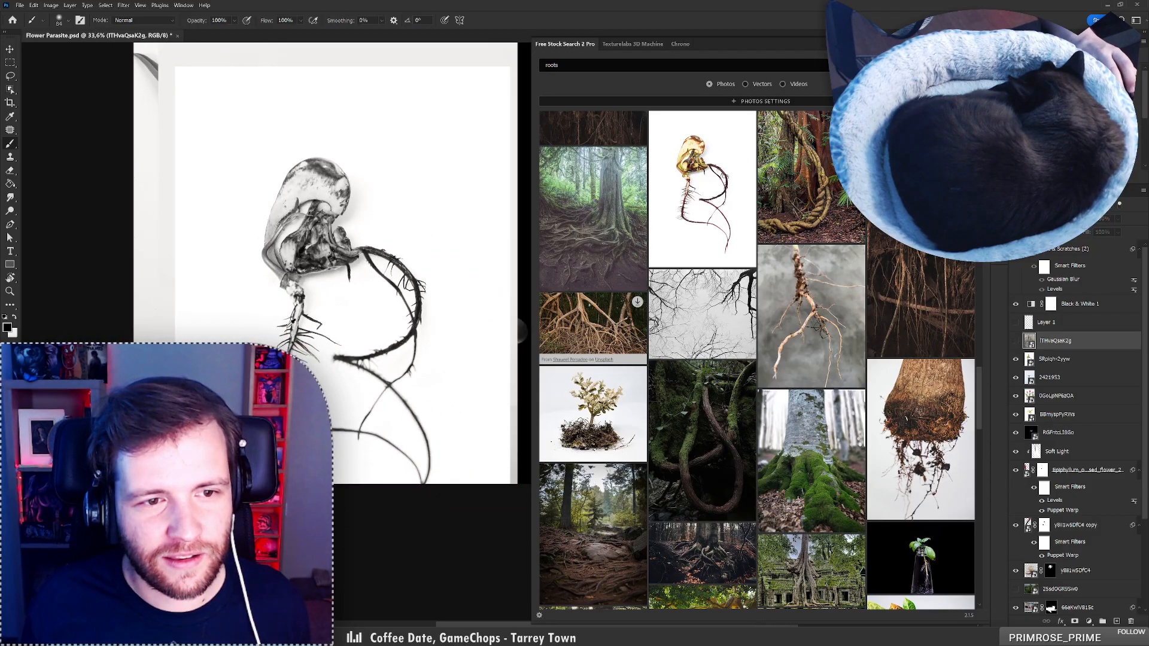
scroll(218, 326, "up", 3)
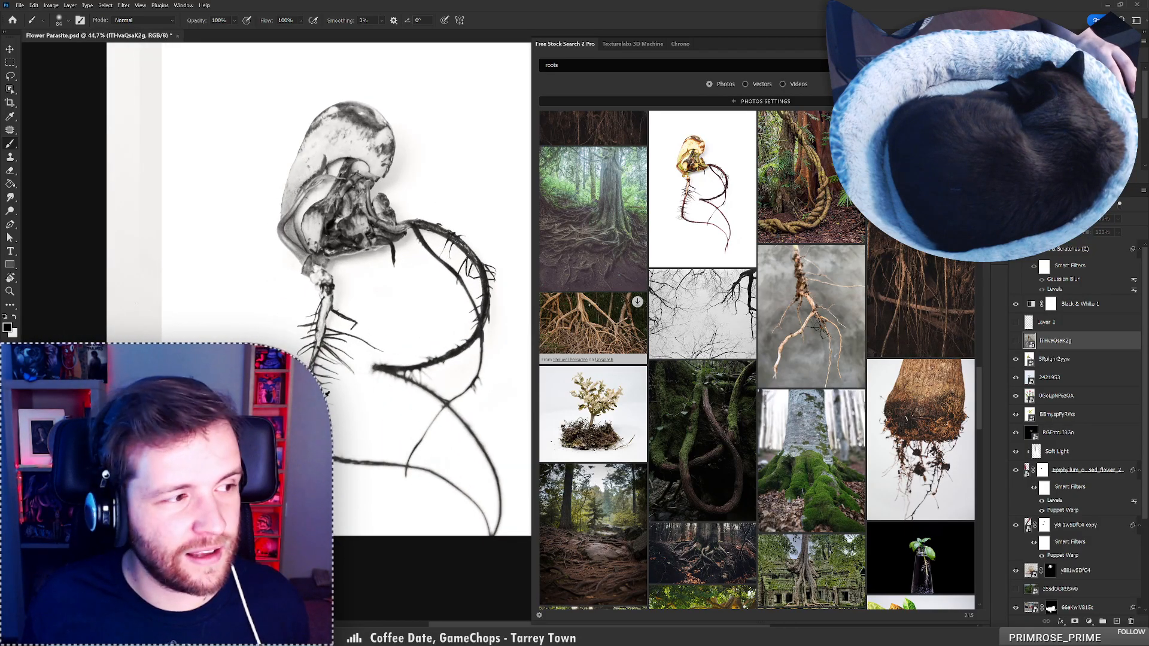
left_click_drag(395, 320, 360, 311)
Look further through the root photos, place the one of the beetroot with a long taproot on white, and shift it up to show its root
scroll(838, 326, "down", 3)
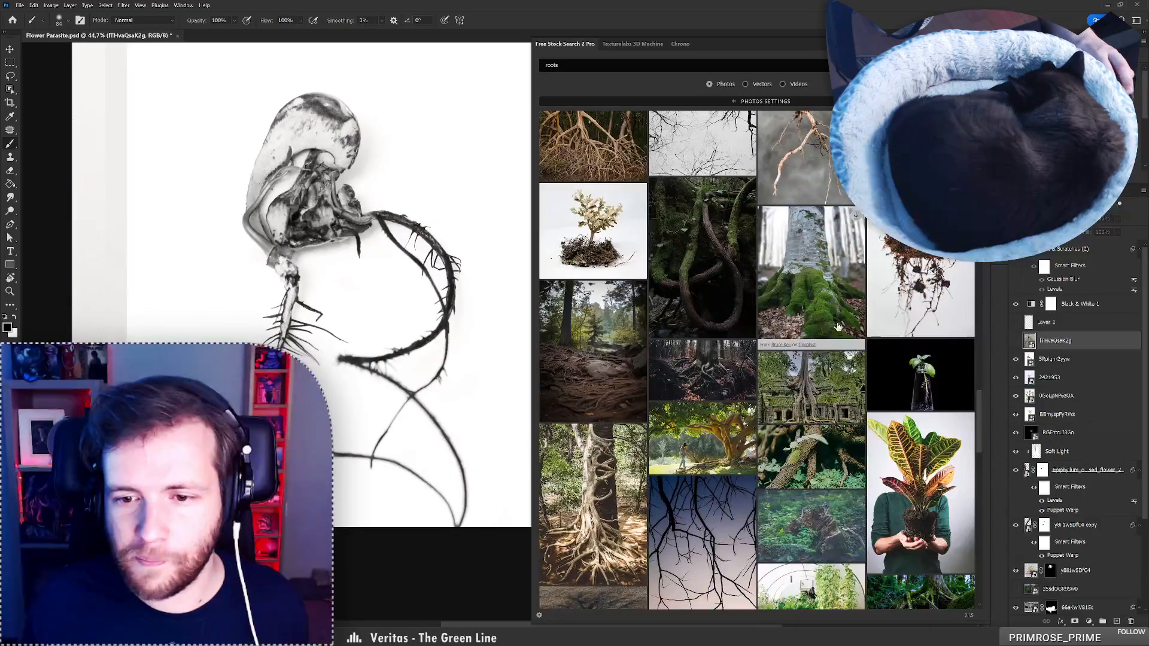
scroll(840, 301, "down", 6)
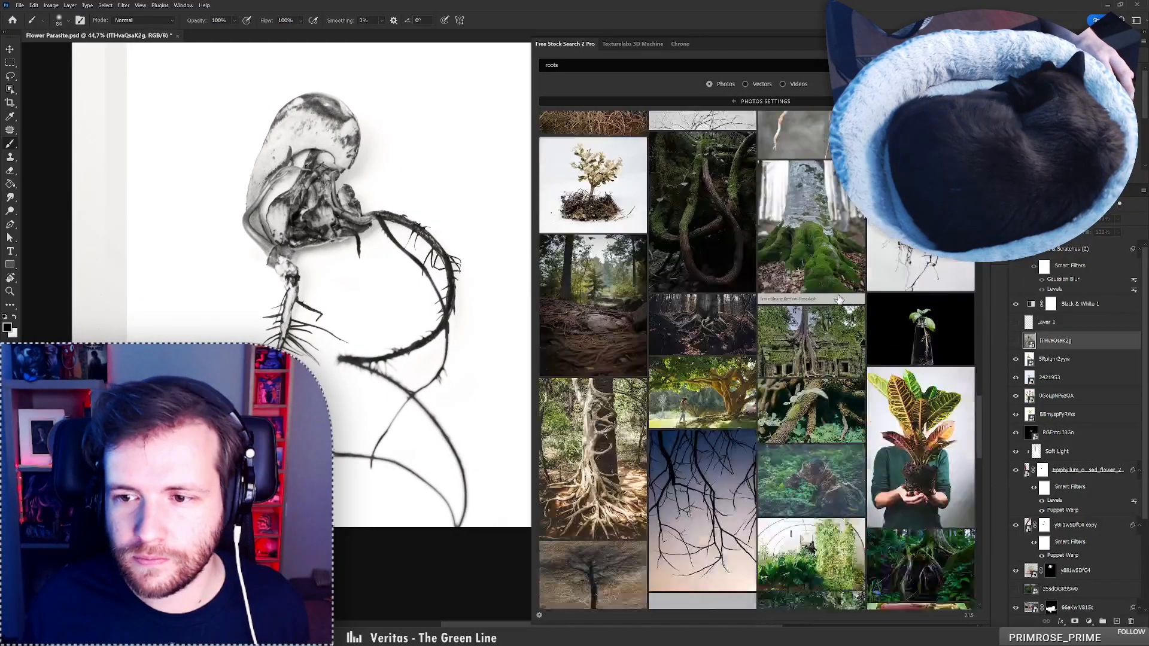
scroll(838, 299, "down", 5)
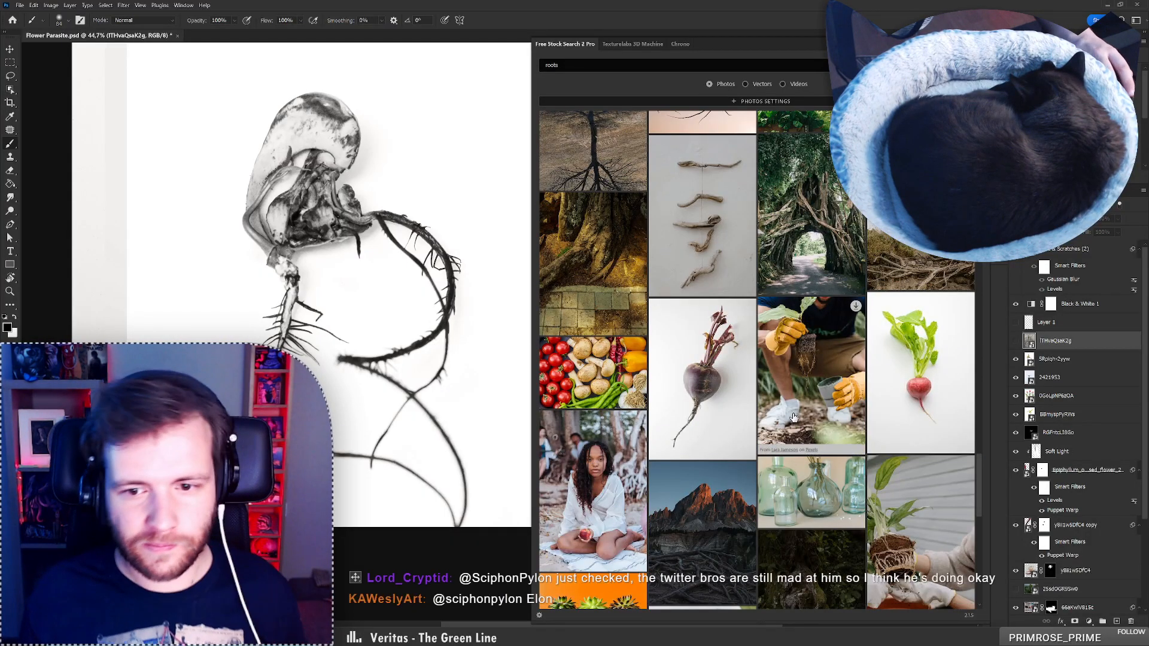
left_click(737, 401)
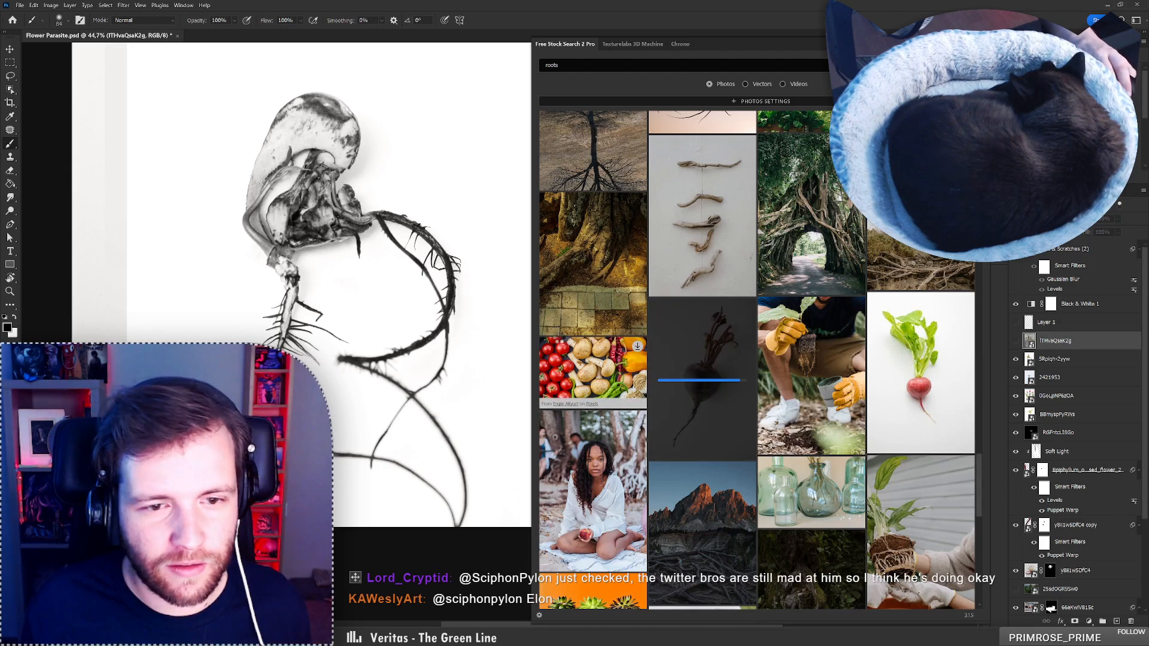
left_click_drag(328, 353, 392, 216)
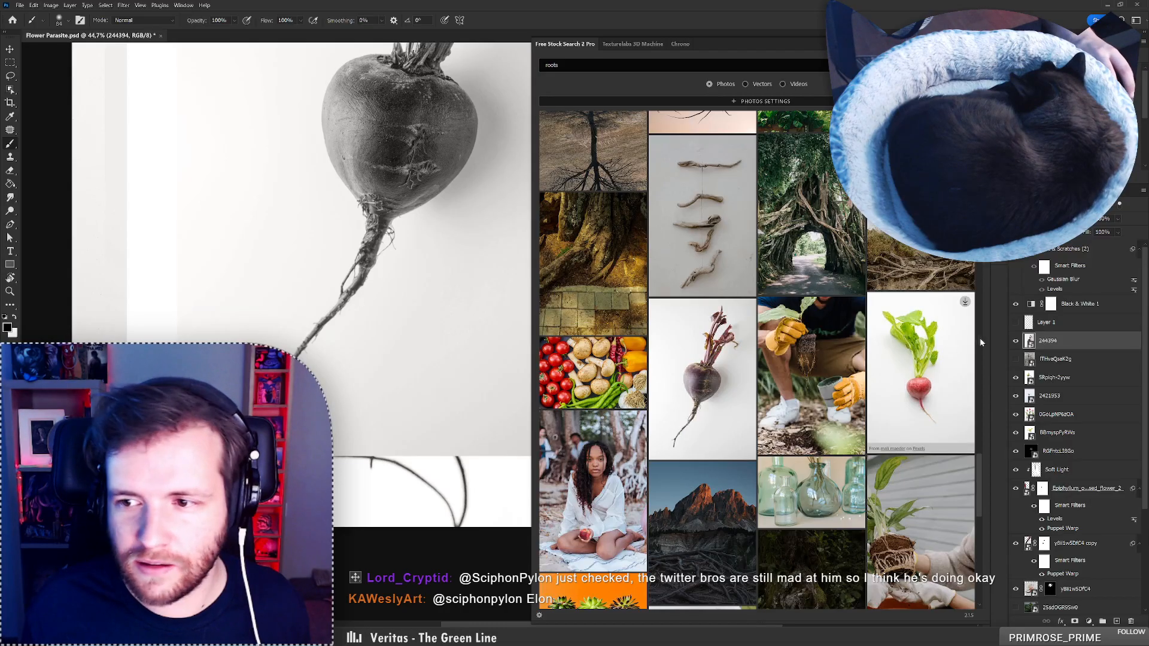
Load more root results, place the photo of a hand holding a bunch of radishes, and move it up to show the root tips
scroll(816, 353, "down", 5)
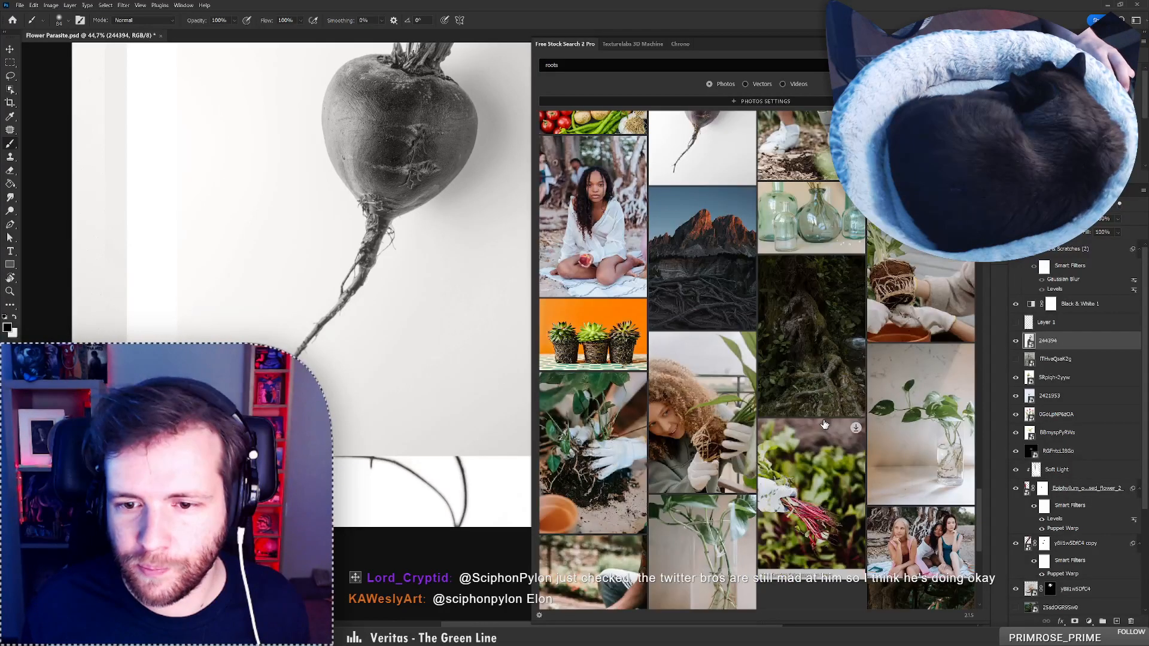
scroll(816, 353, "down", 3)
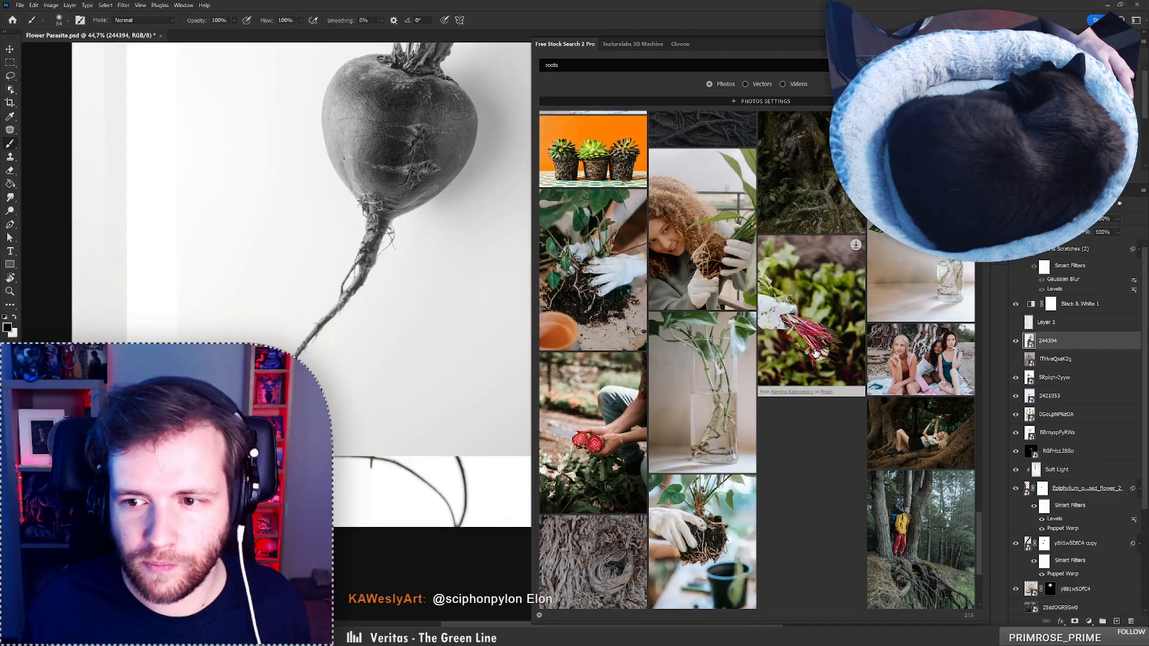
scroll(816, 353, "down", 1)
scroll(814, 353, "down", 3)
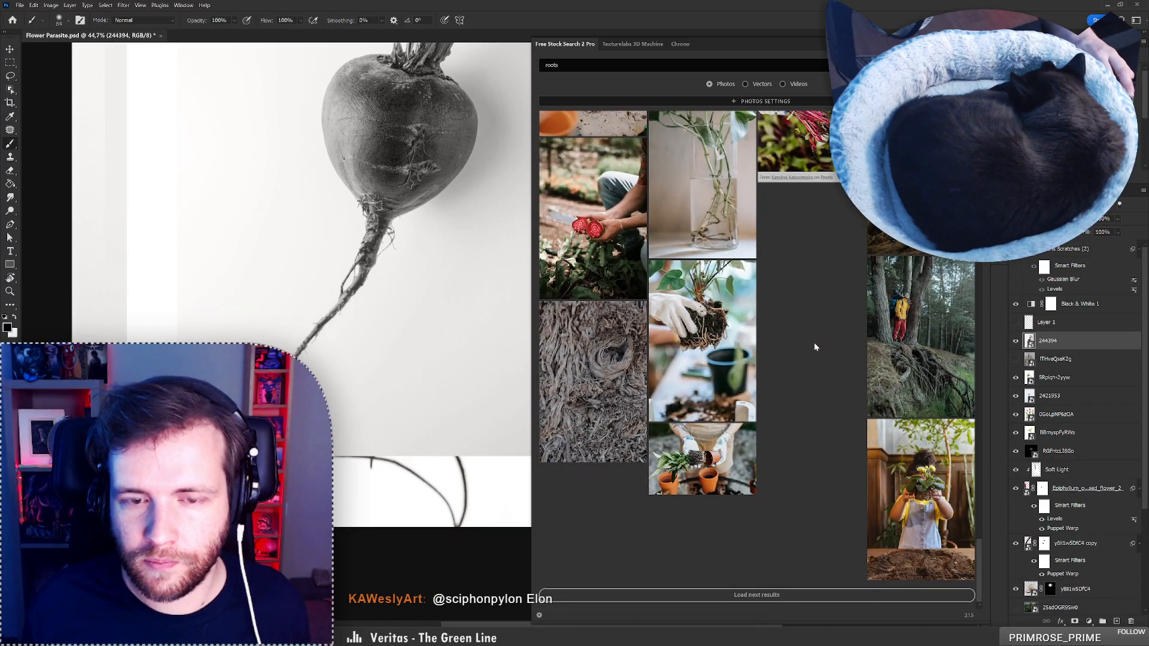
left_click(784, 595)
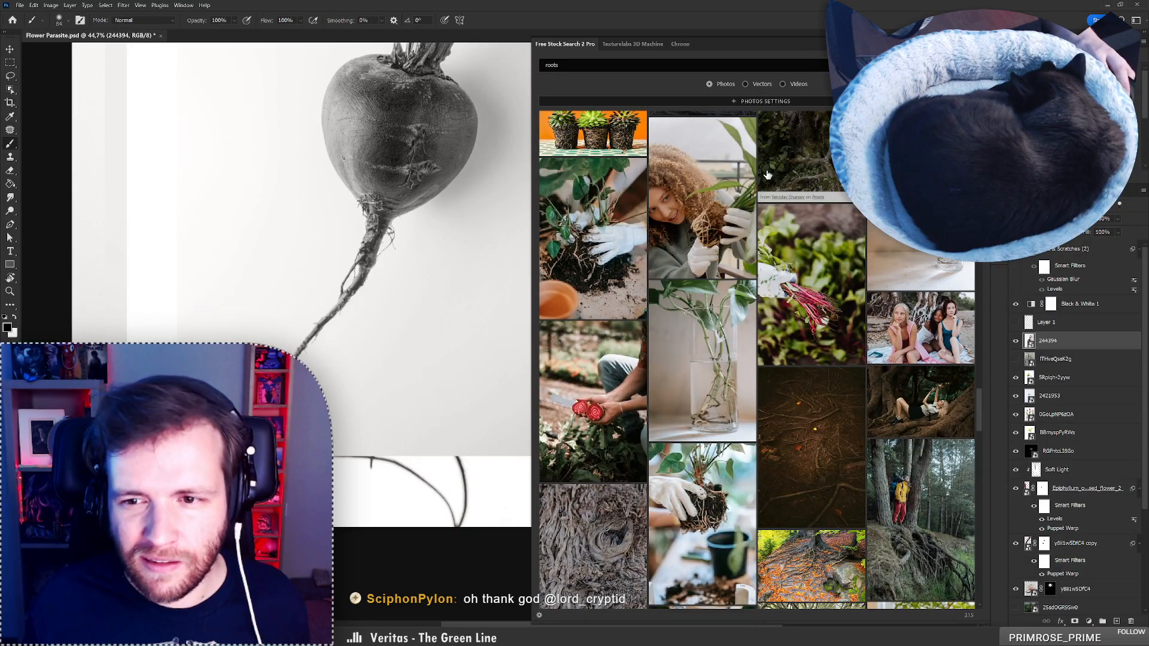
scroll(795, 311, "down", 5)
scroll(795, 311, "down", 2)
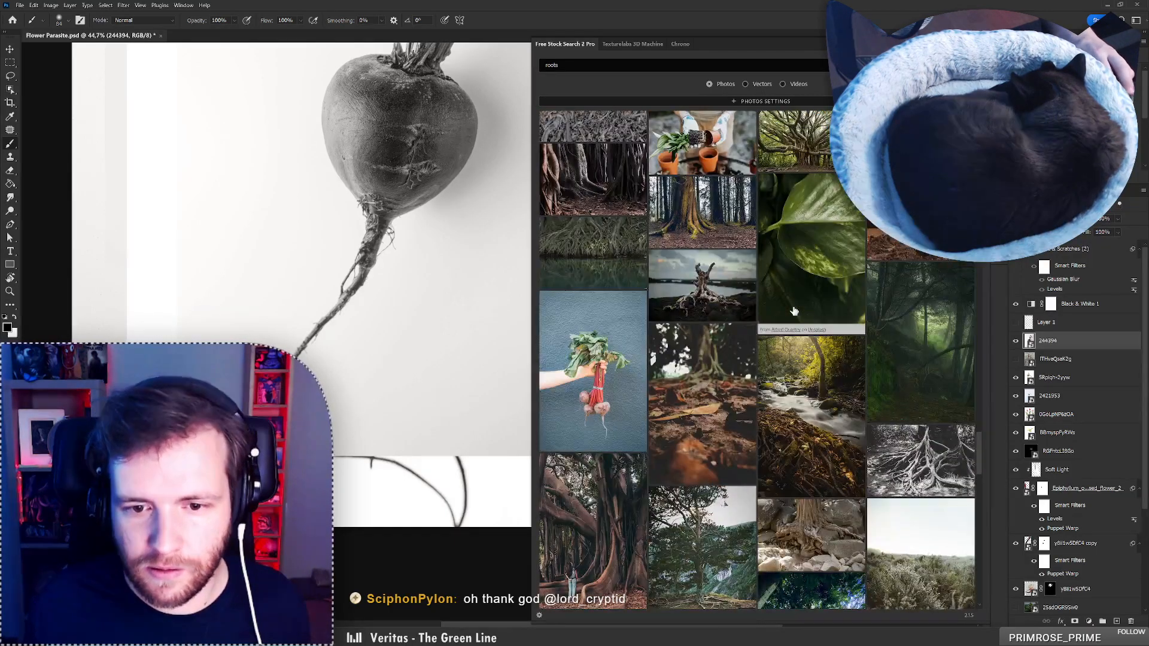
scroll(795, 311, "down", 2)
left_click(608, 298)
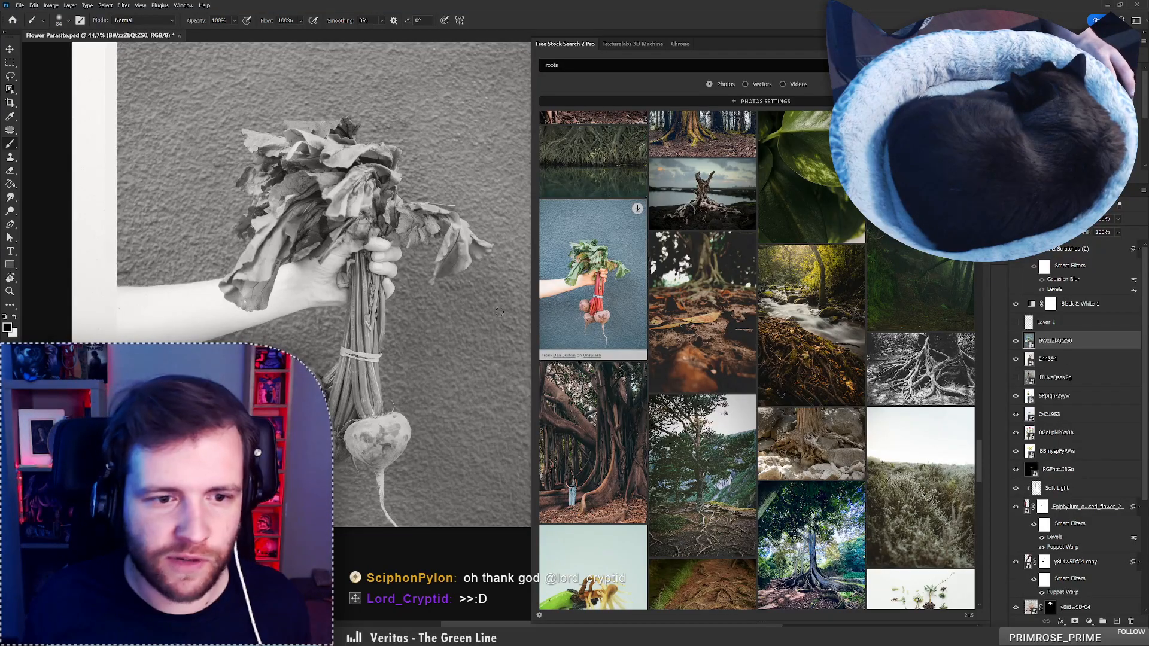
left_click_drag(351, 472, 422, 281)
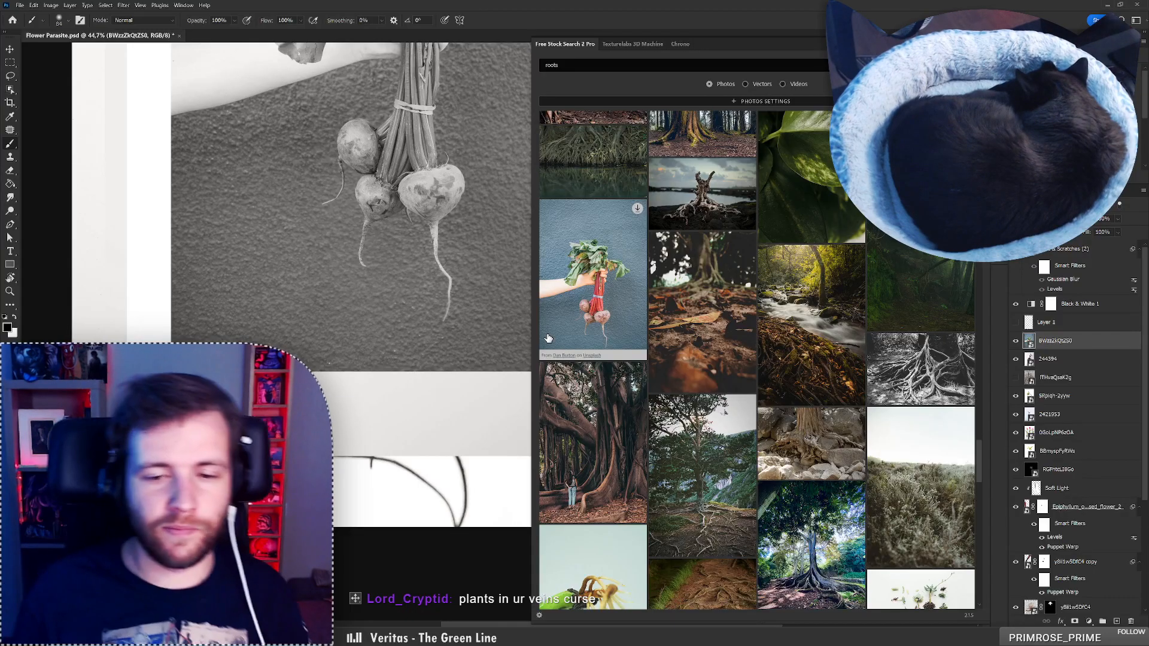
Place the photo of the sprouting seed rooting in a round glass flask and hide its layer
scroll(606, 375, "down", 3)
scroll(606, 376, "down", 1)
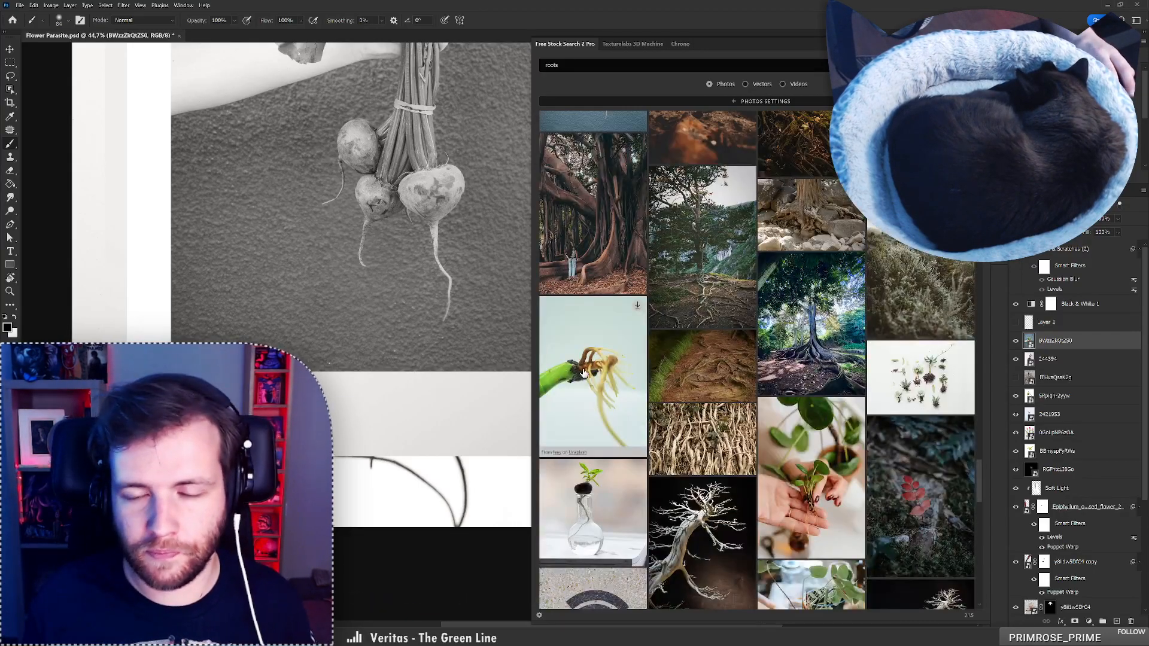
scroll(592, 374, "down", 2)
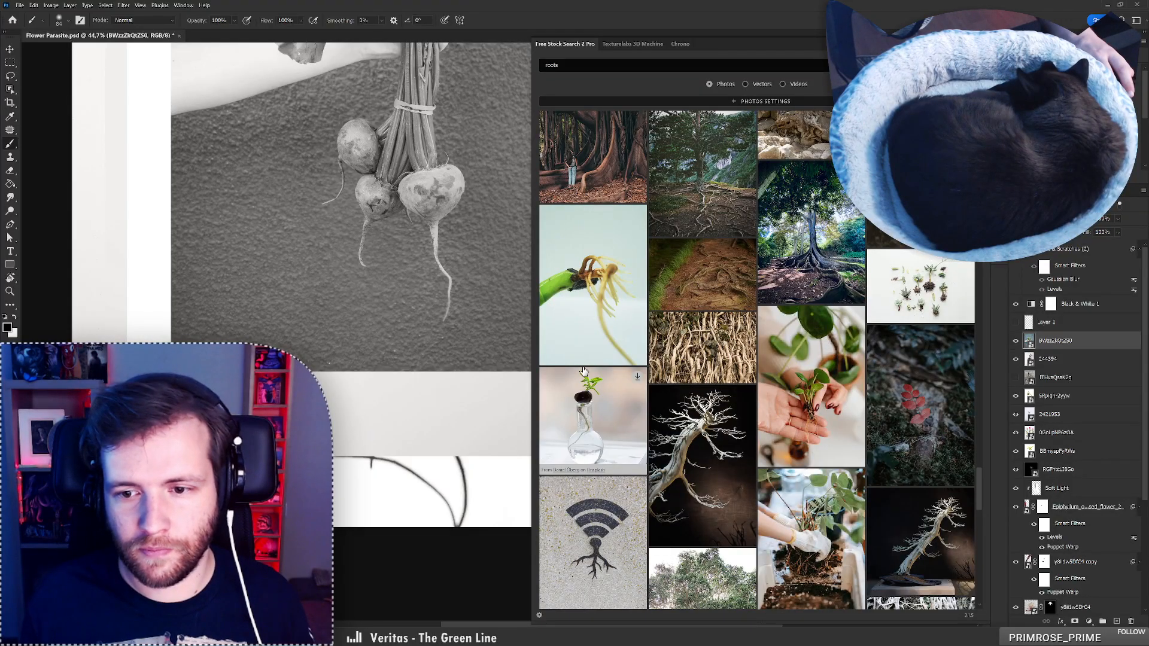
scroll(584, 371, "down", 3)
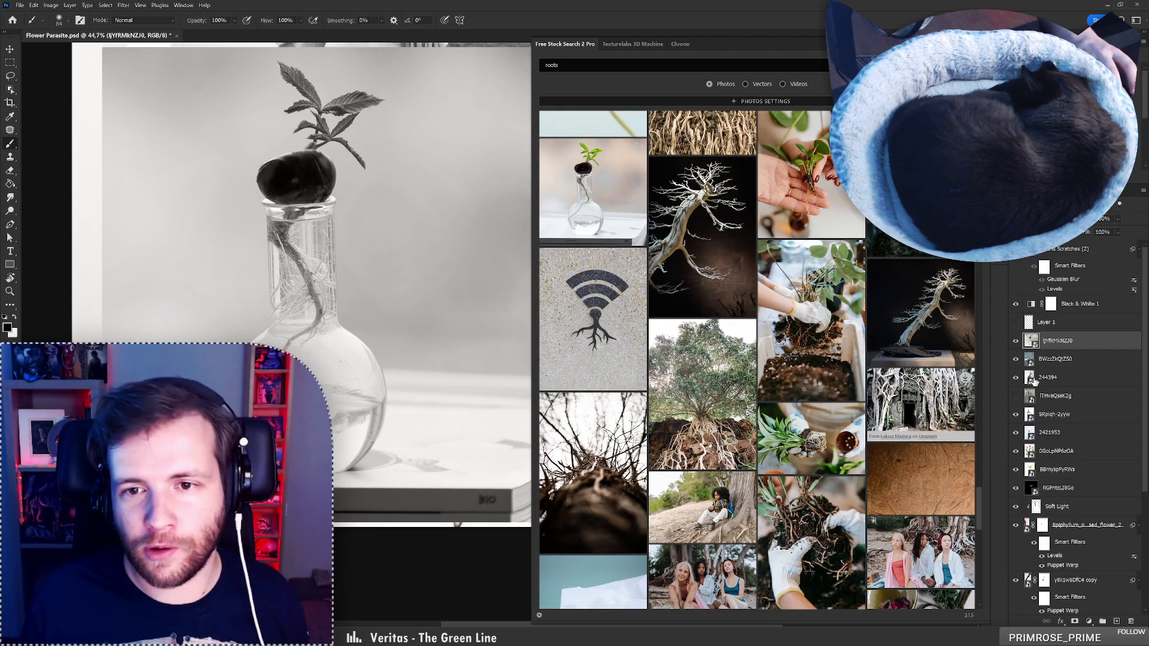
left_click(1016, 343)
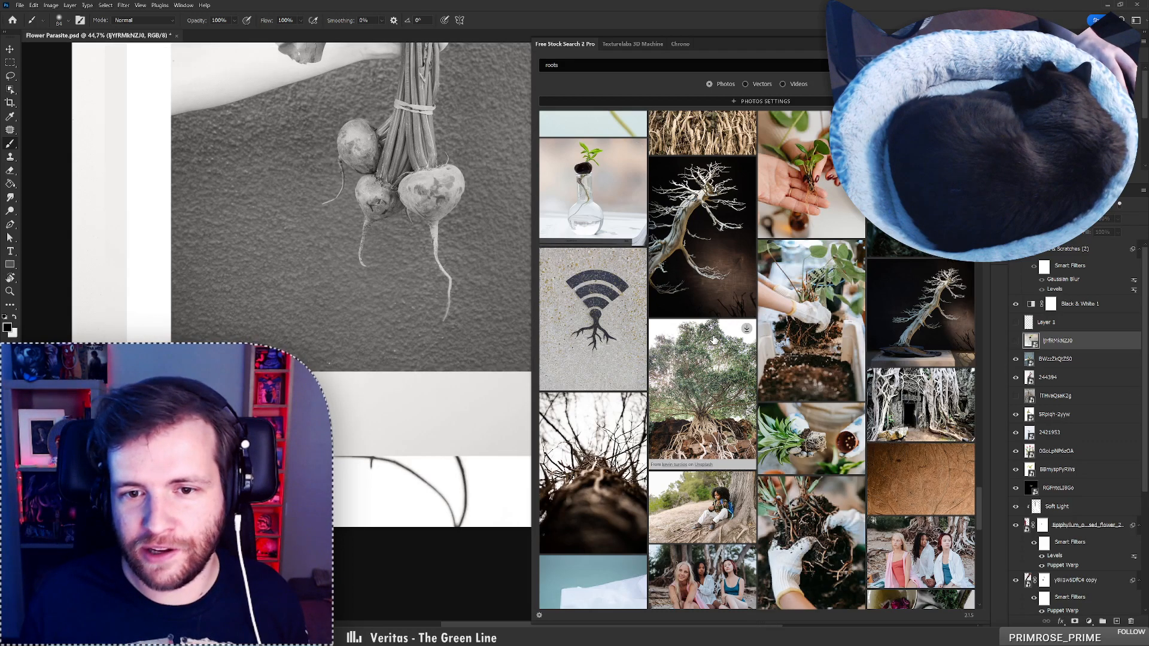
Load more root results, place the photo of the bowl of beets, and shift it sideways to show the loose beet's roots
scroll(718, 341, "down", 3)
scroll(726, 329, "down", 3)
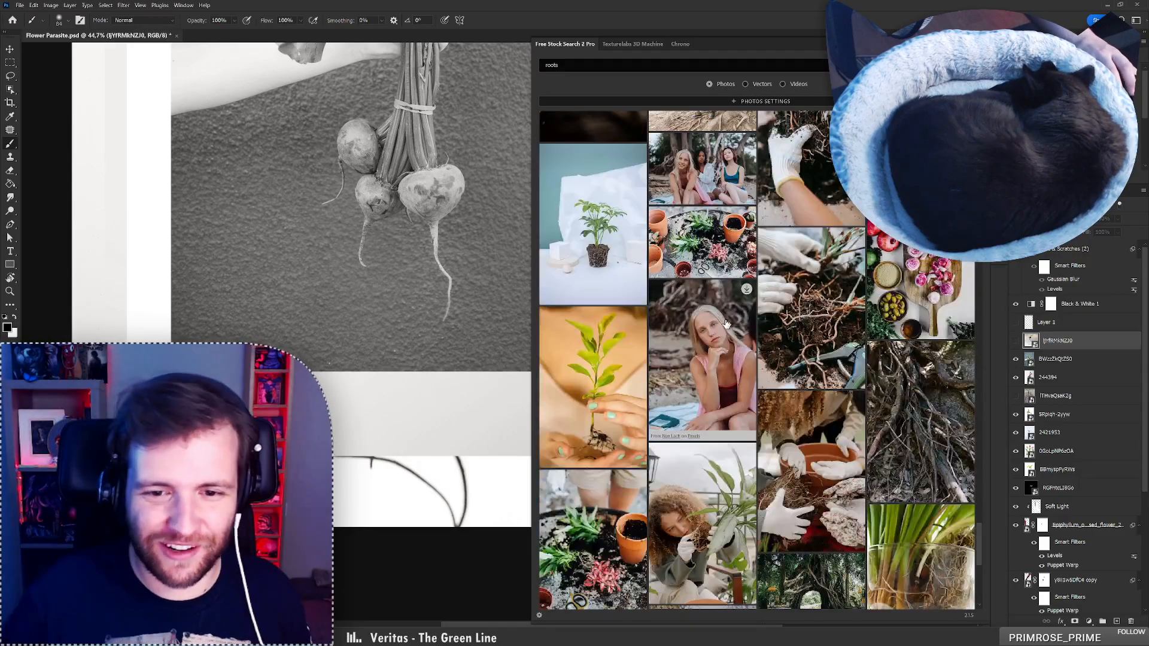
scroll(661, 273, "down", 2)
scroll(661, 273, "down", 6)
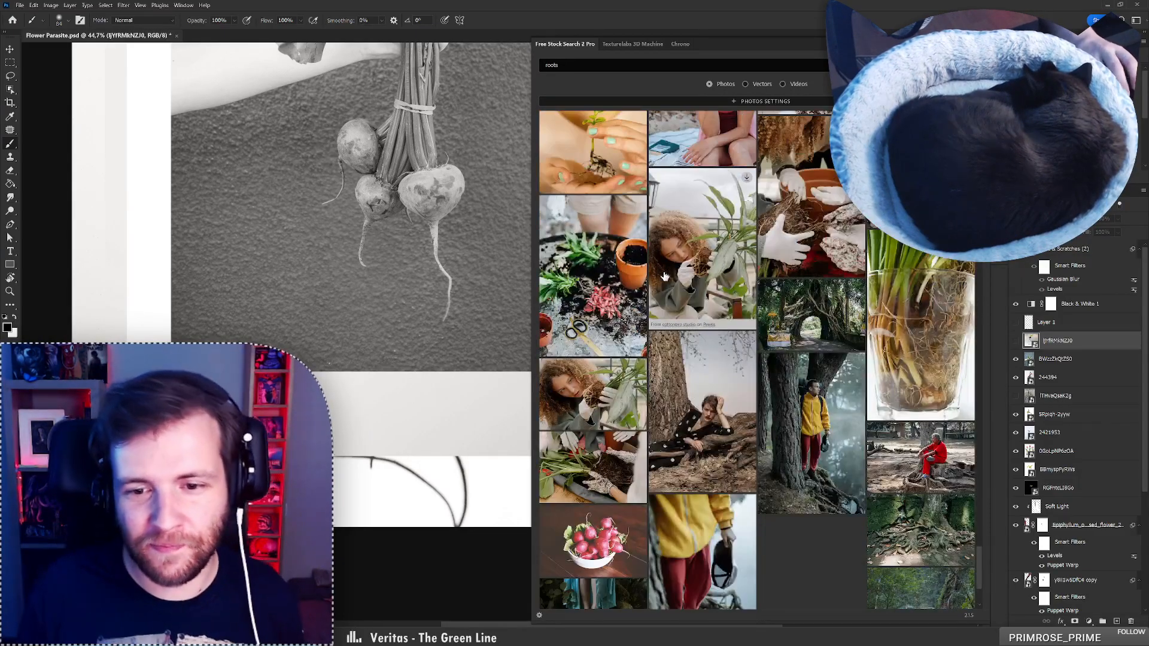
left_click(776, 593)
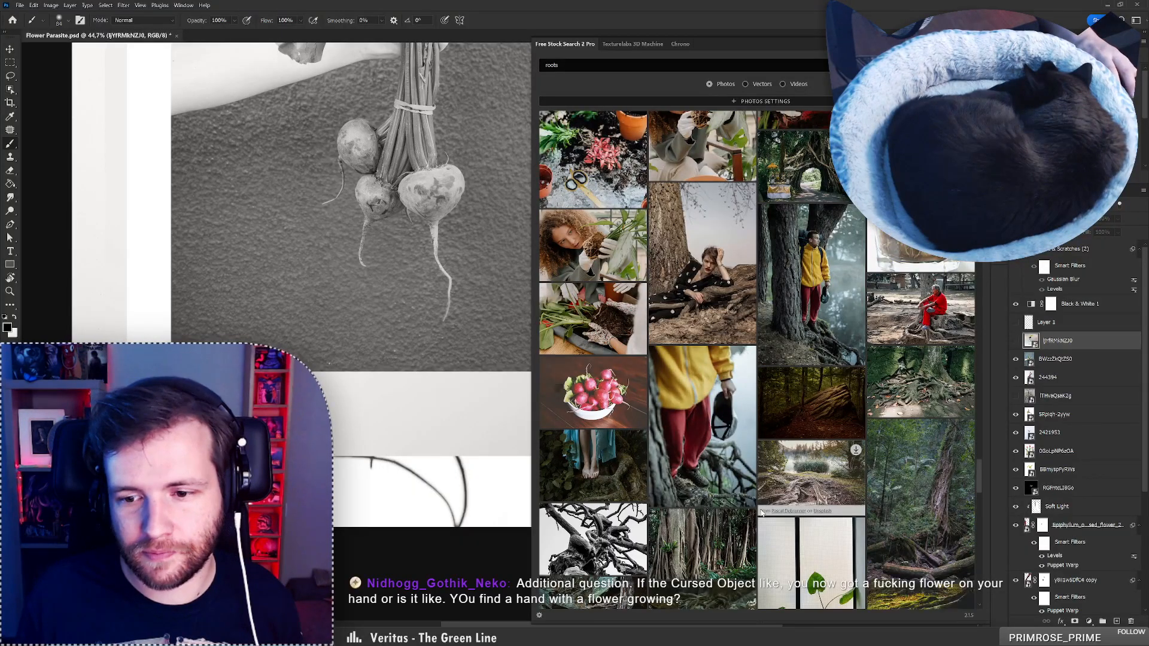
scroll(760, 512, "down", 4)
scroll(762, 513, "down", 2)
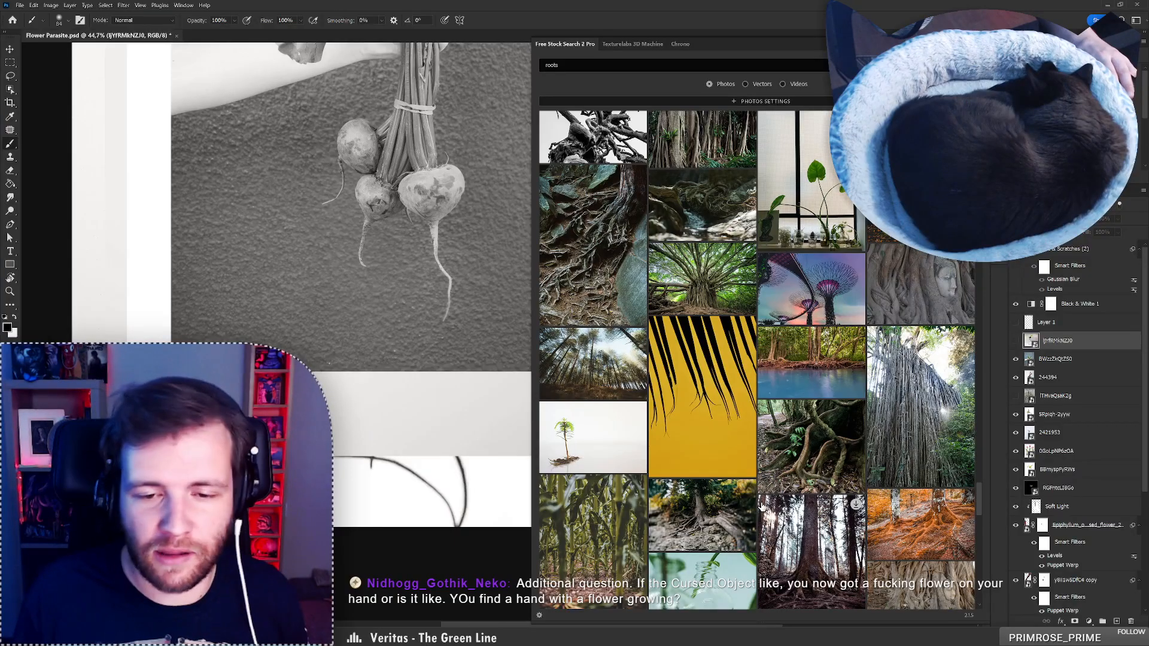
scroll(761, 507, "down", 4)
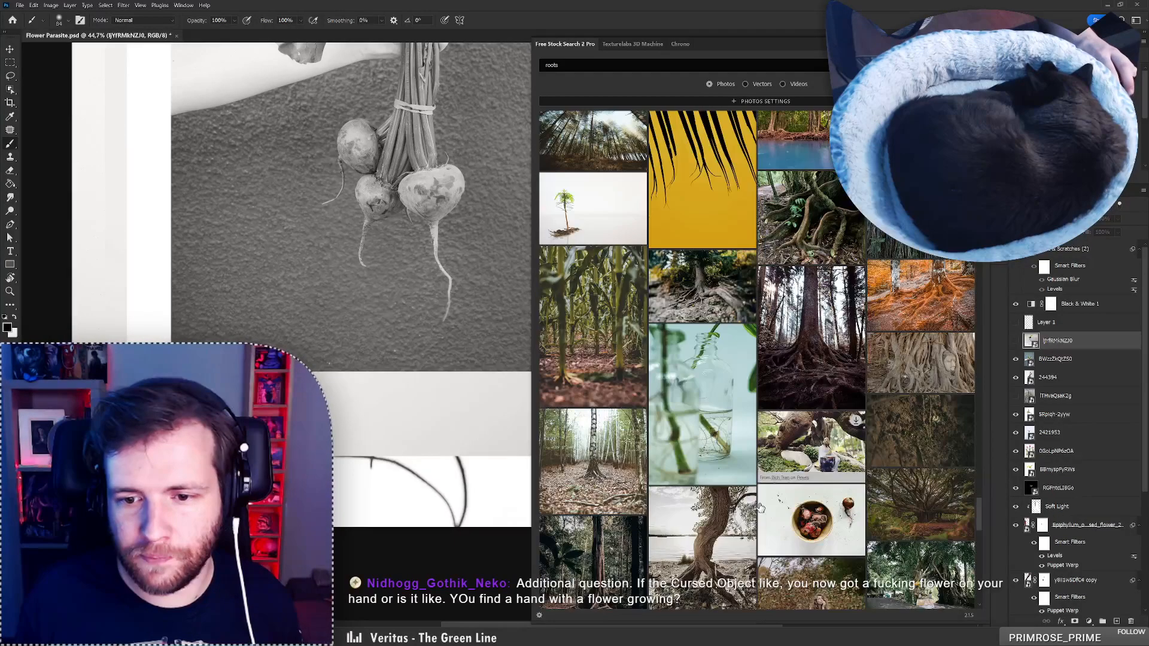
scroll(757, 494, "down", 2)
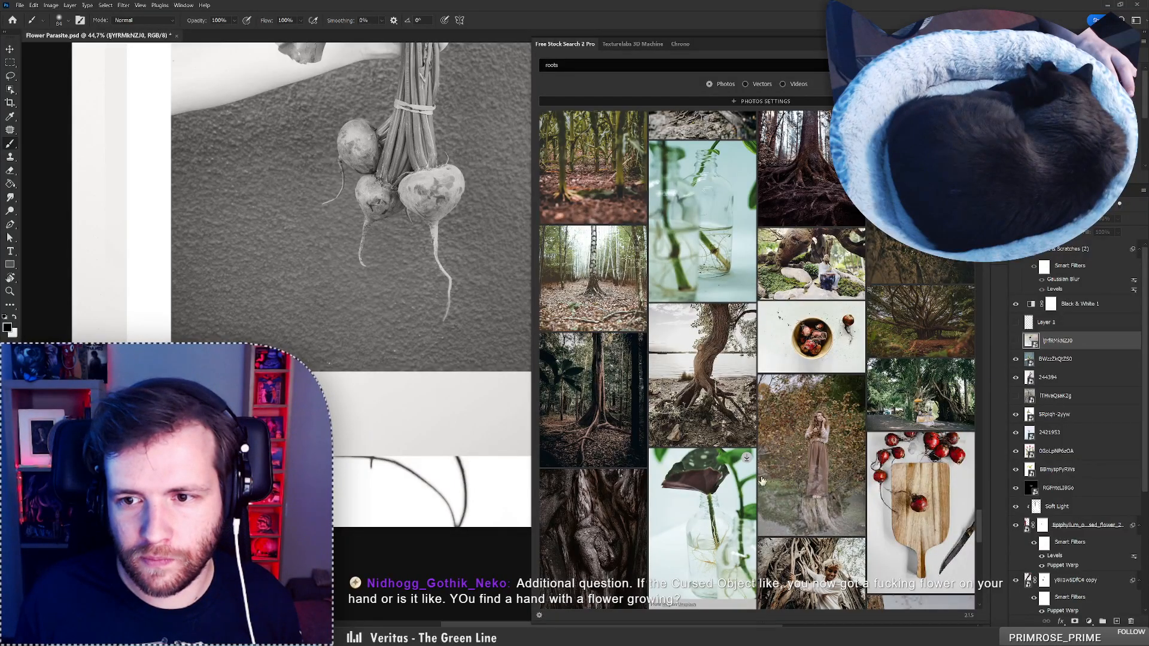
left_click(837, 342)
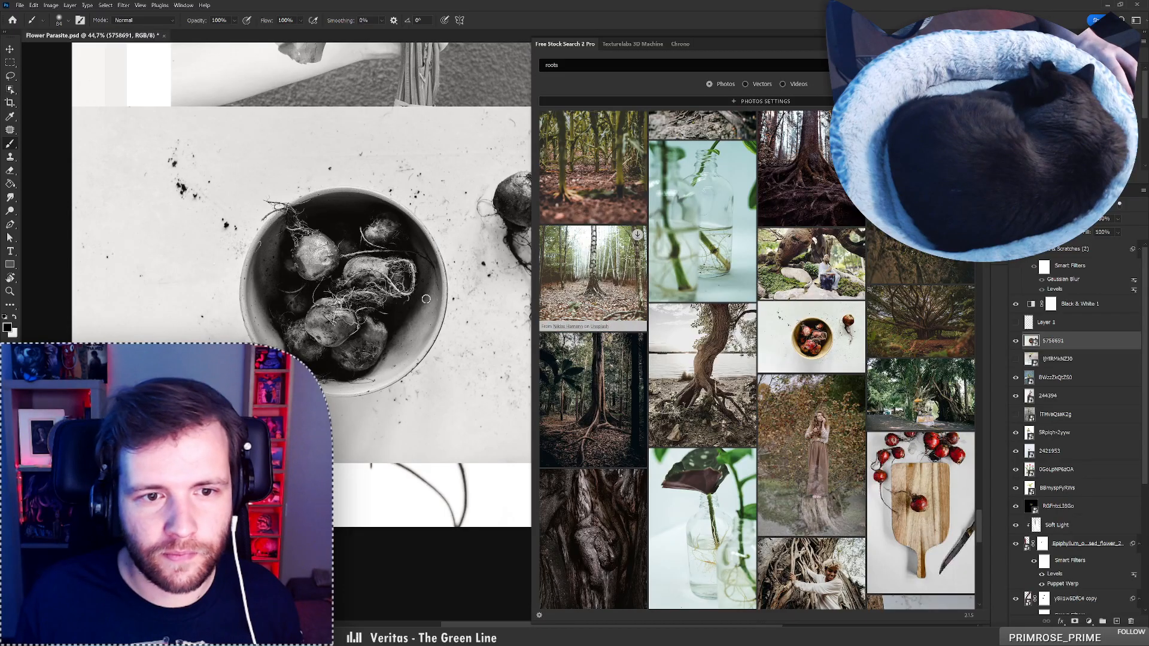
left_click_drag(465, 290, 325, 289)
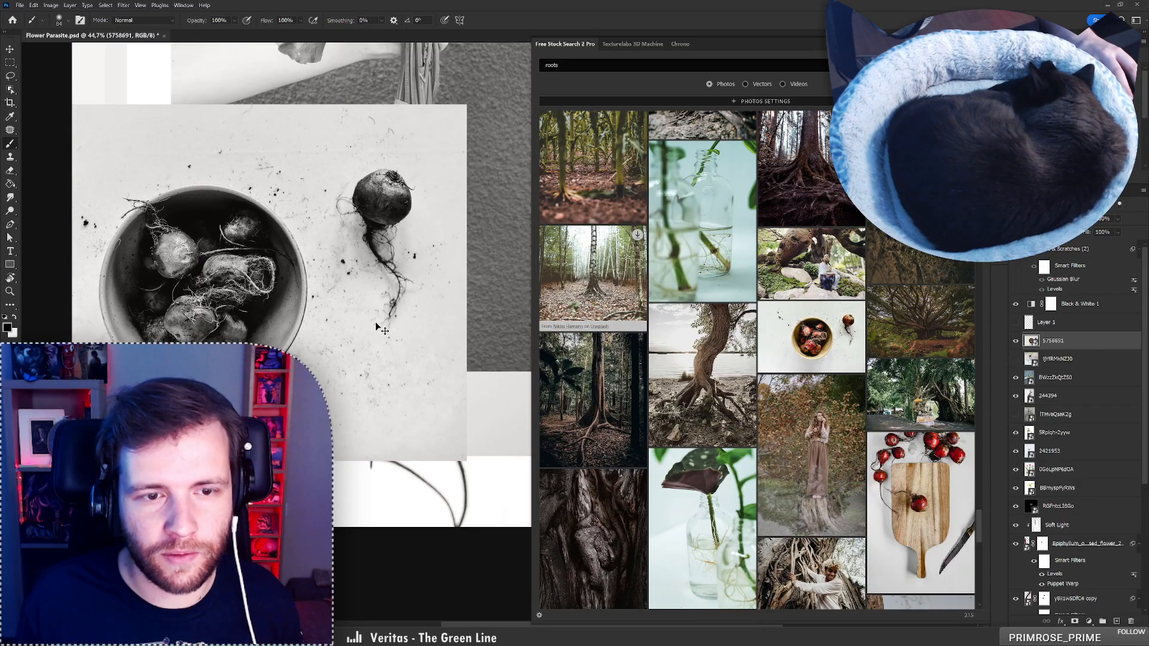
Browse further and place the photo of sliced beets and a knife on a wooden cutting board
scroll(924, 326, "down", 3)
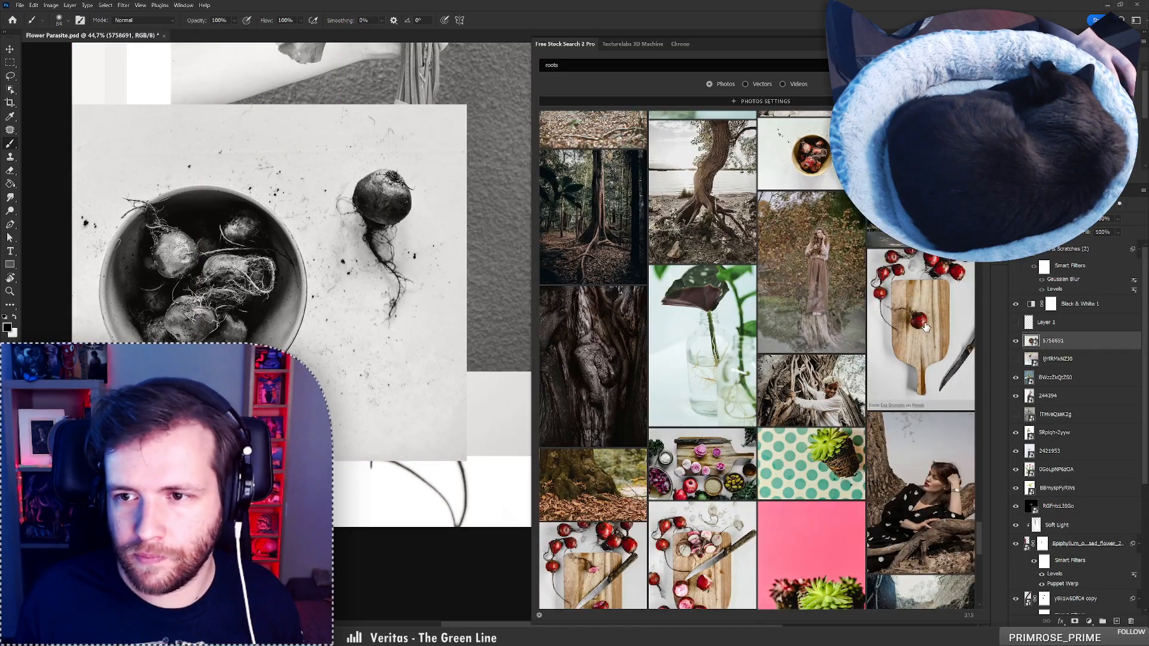
scroll(924, 326, "down", 3)
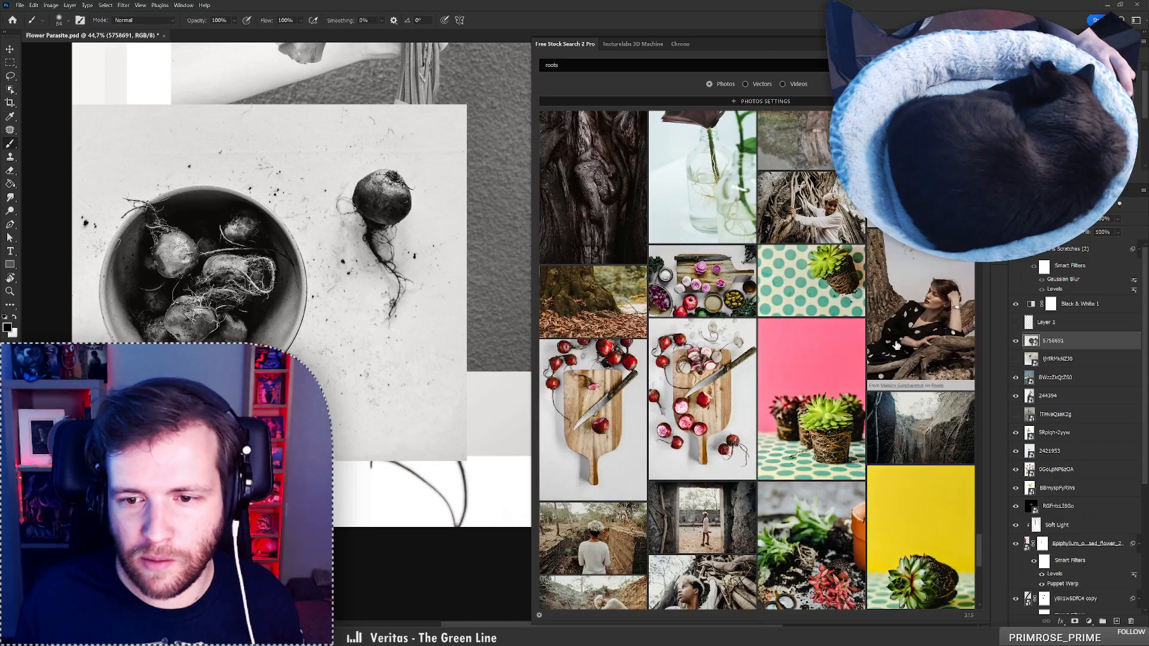
left_click(693, 413)
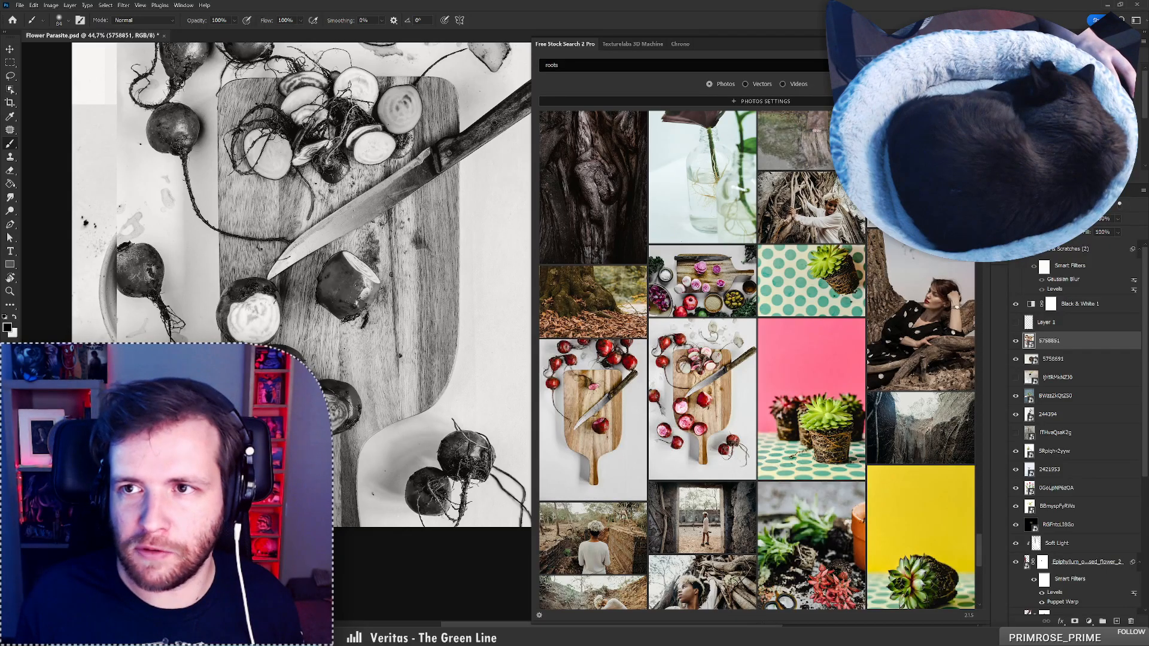
Close the stock search and hide the cutting board, beet bowl, radish bunch and single beetroot photo layers
left_click(997, 51)
scroll(343, 328, "down", 6)
scroll(276, 264, "up", 3)
scroll(259, 265, "up", 1)
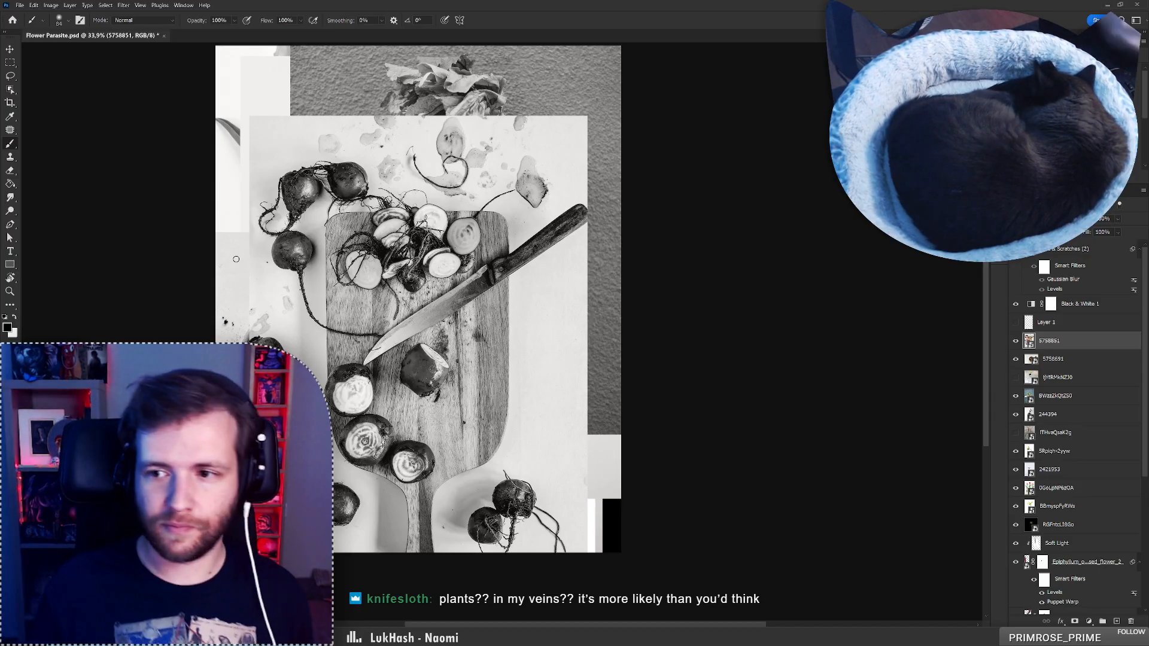
left_click(1016, 341)
left_click(1016, 341)
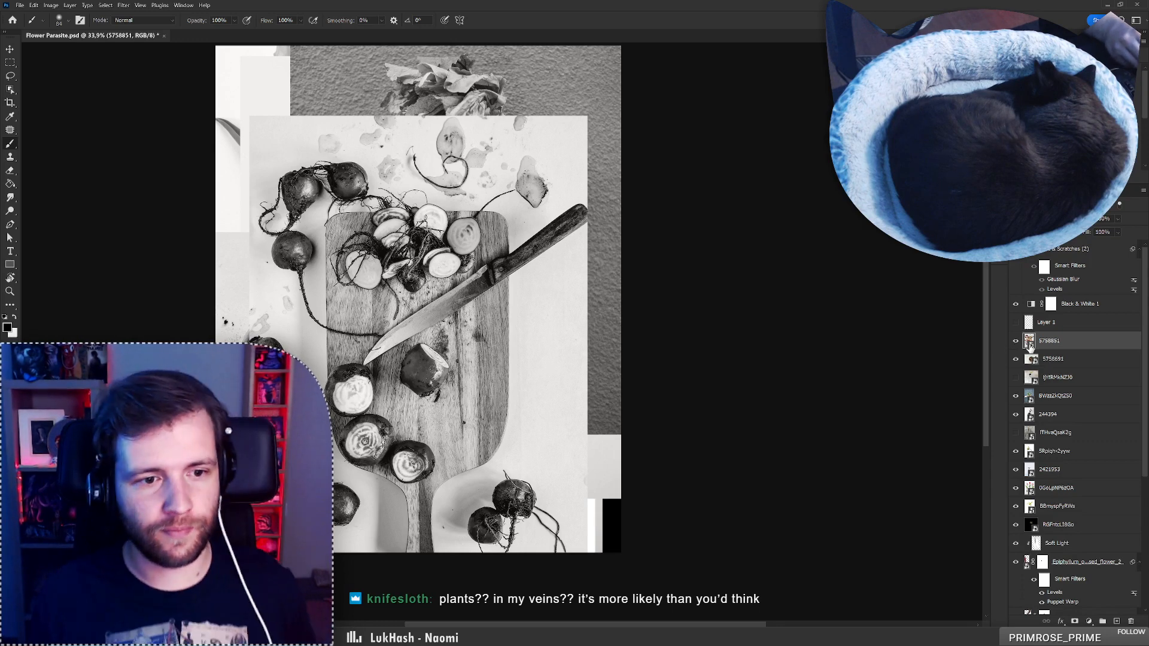
left_click(1015, 341)
left_click(1016, 359)
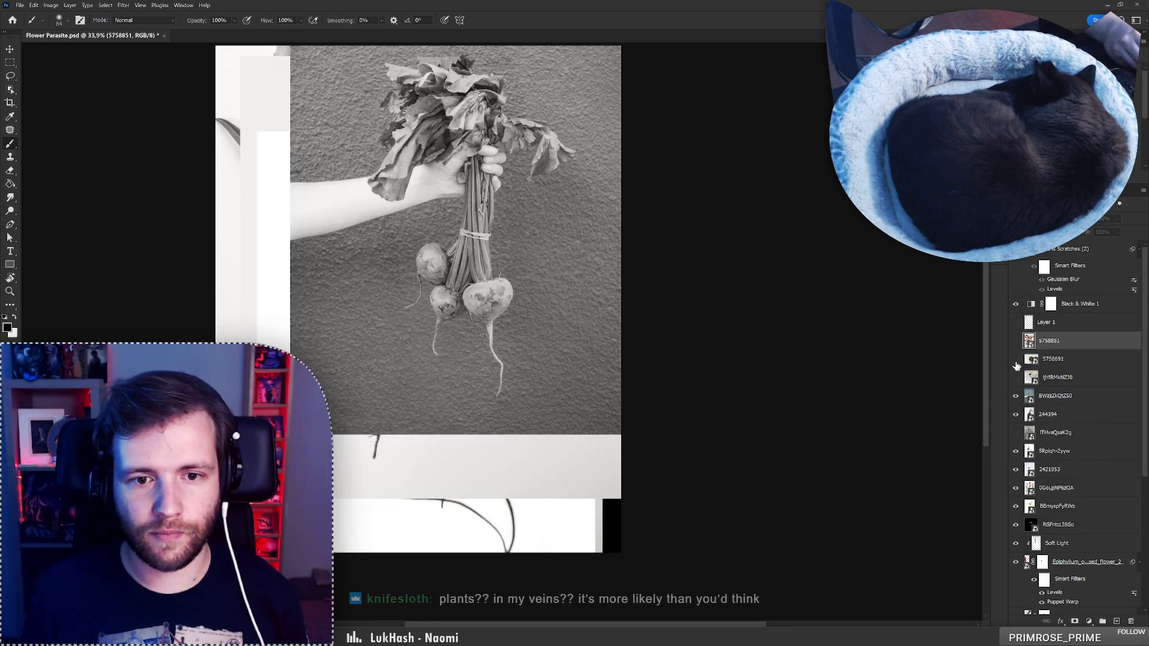
left_click(1016, 395)
left_click(1016, 414)
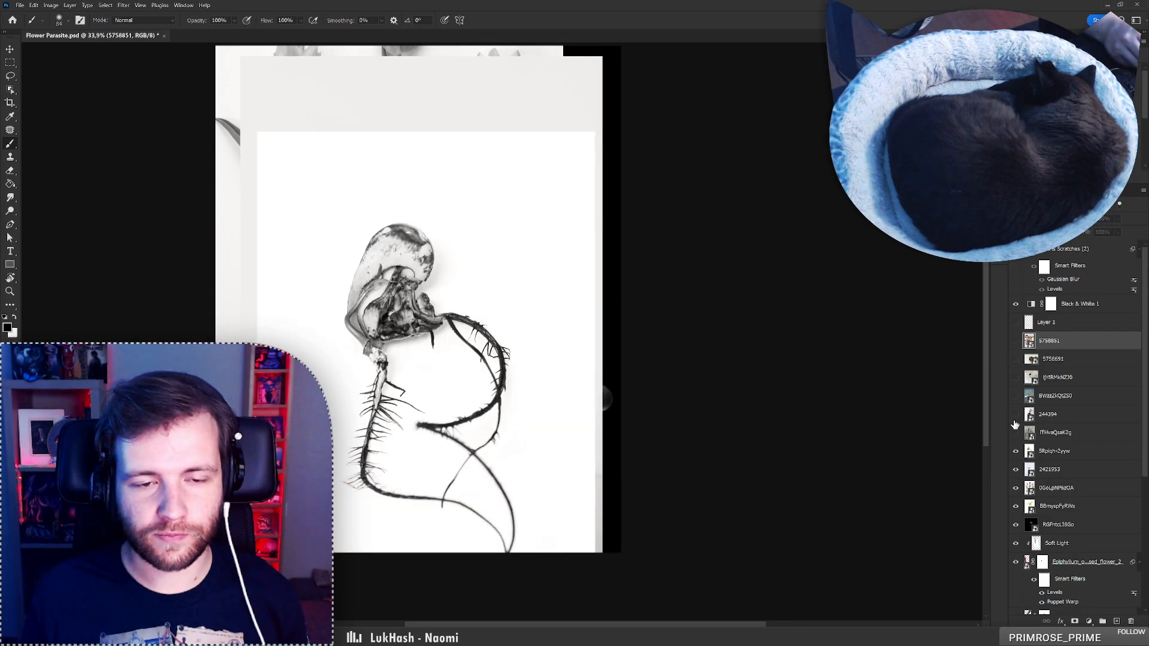
Move the photo of the seed with long hairy roots up and sideways so its whole root system shows
left_click(1054, 451)
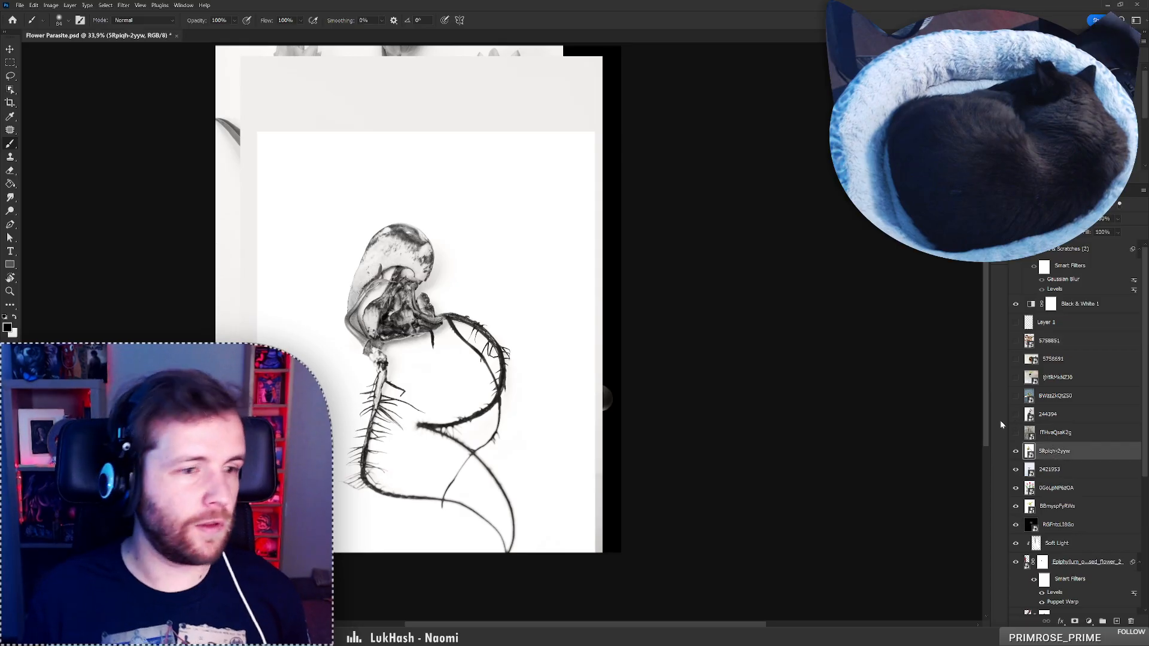
mouse_move(437, 381)
left_mouse_down()
mouse_move(452, 238)
mouse_move(461, 253)
left_mouse_up()
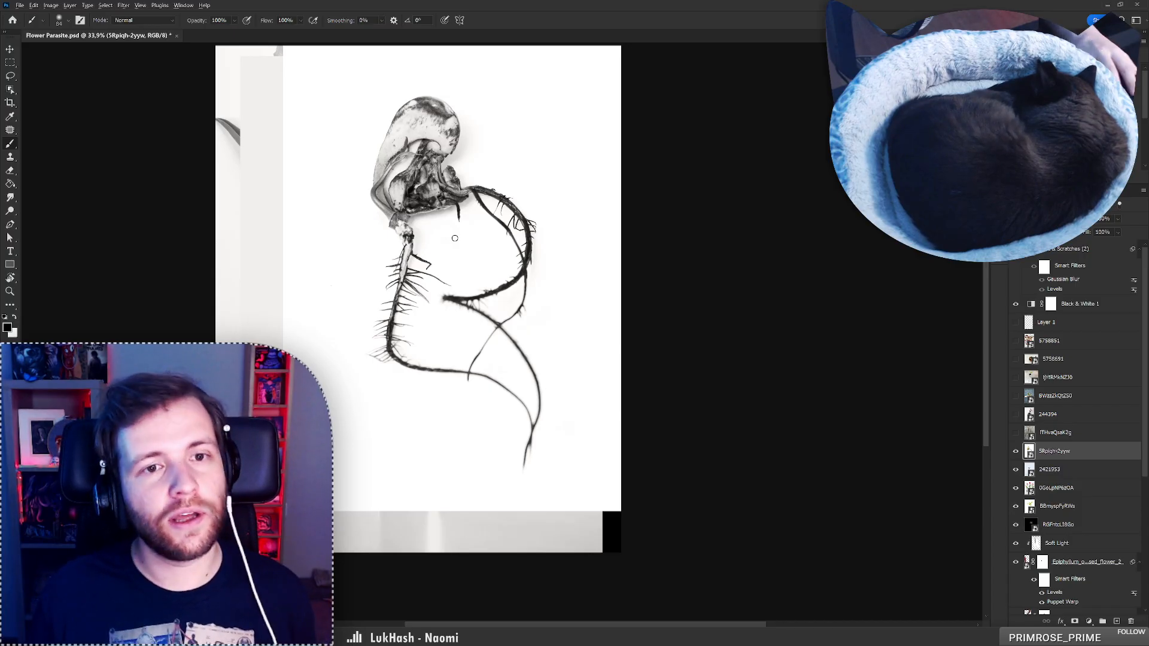
scroll(443, 283, "down", 3)
scroll(403, 266, "up", 2)
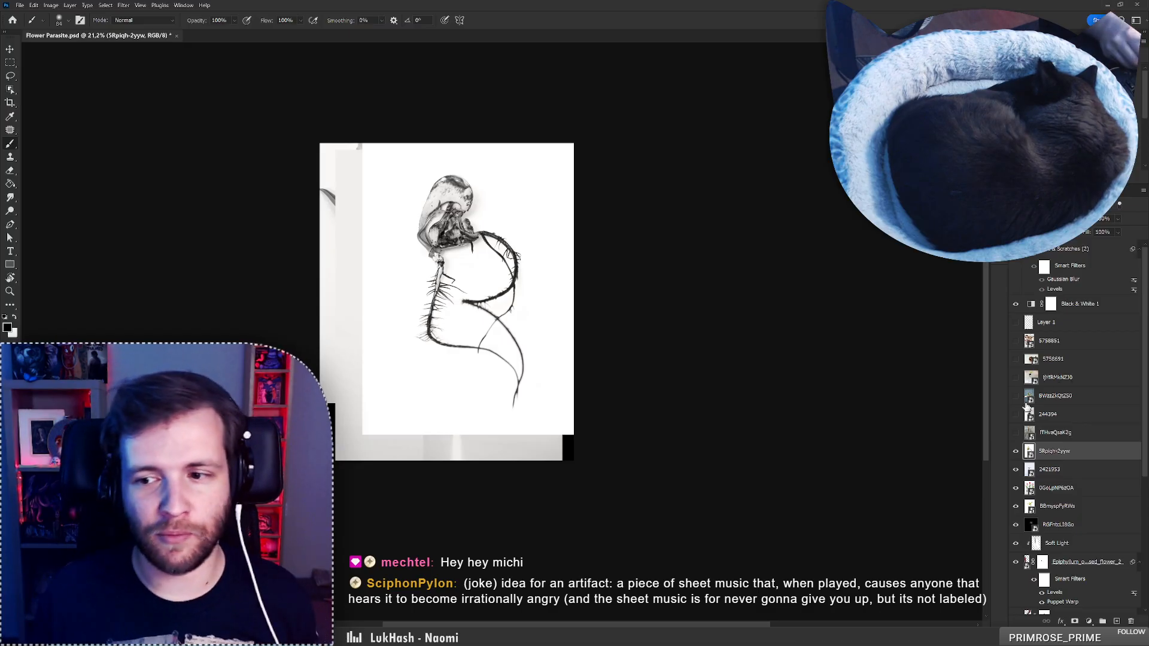
Hide the five remaining visible root photo layers, from 5Rpiqh-2yyw down to the uprooted tree on black
left_click(1015, 450)
left_click(1015, 469)
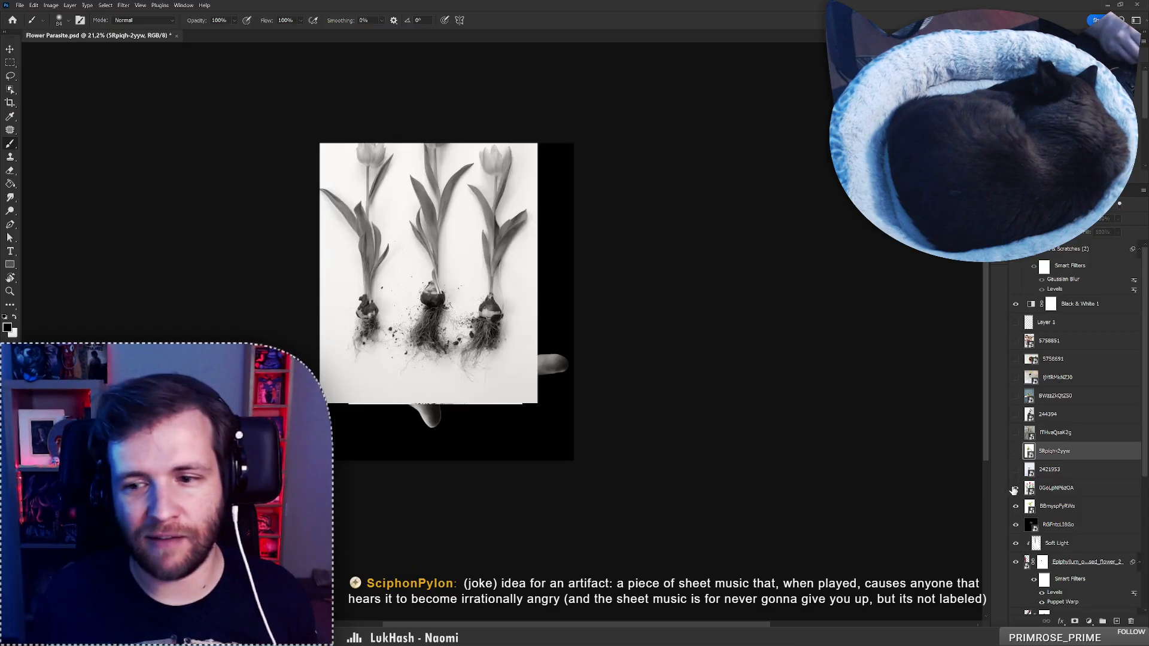
left_click(1016, 488)
left_click(1016, 506)
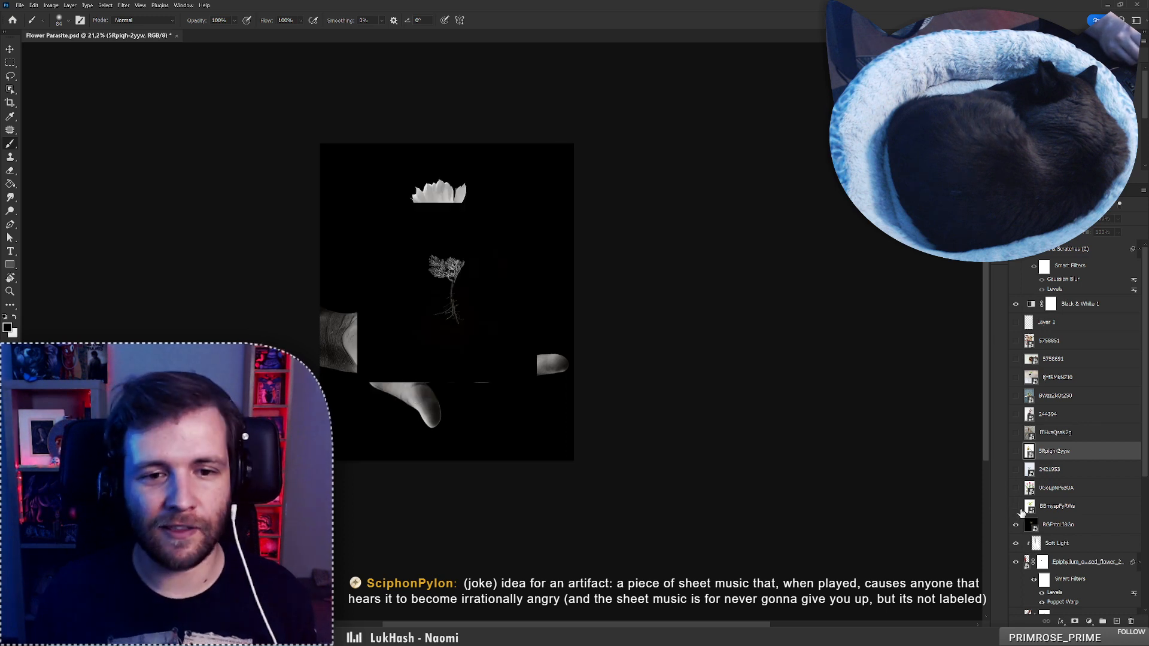
left_click(1016, 525)
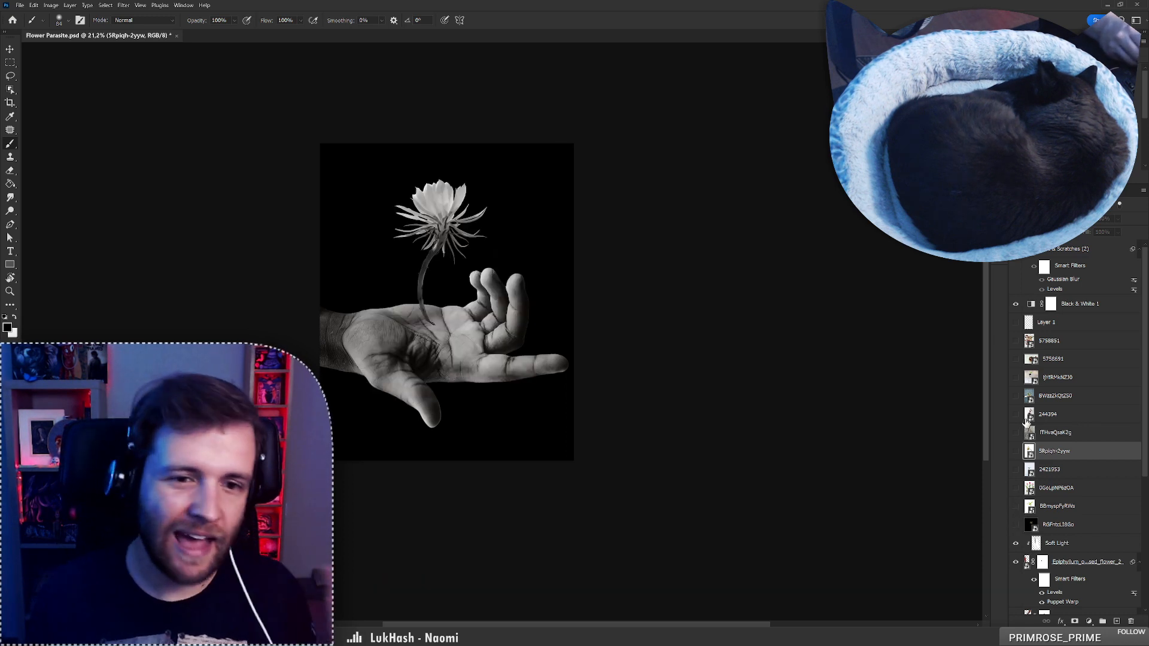
Show the photo of the hand-held beet bunch, enlarge it to about 137.65%, and shift it up to centre the hanging roots
left_click(1015, 396)
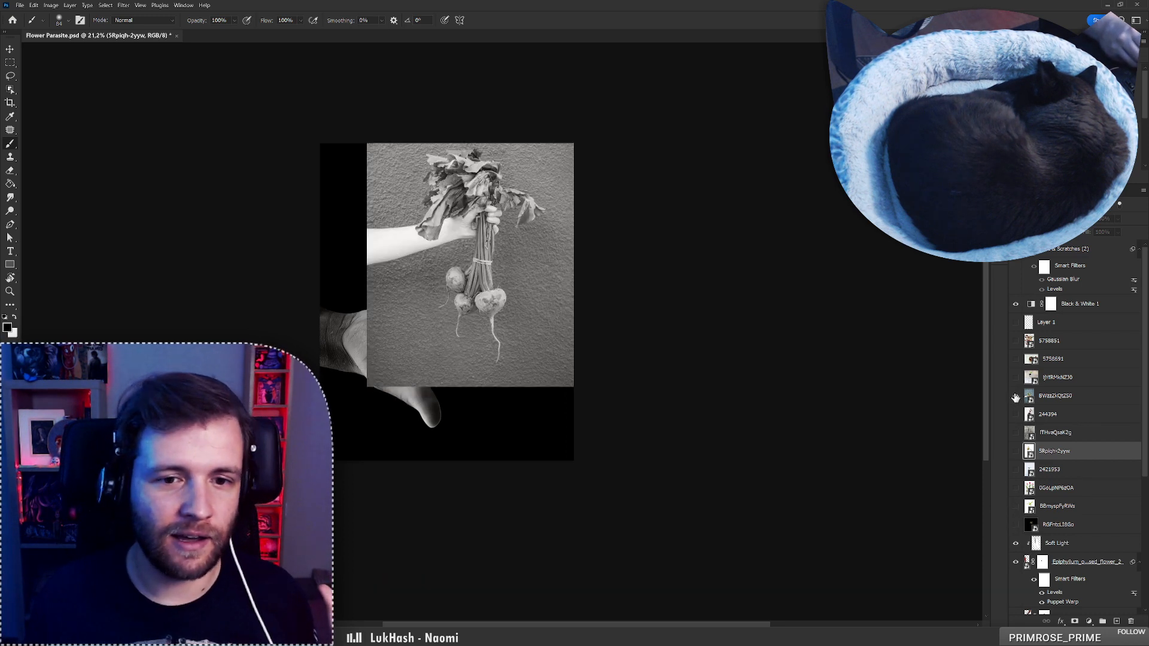
left_click(1015, 396)
left_click(1015, 396)
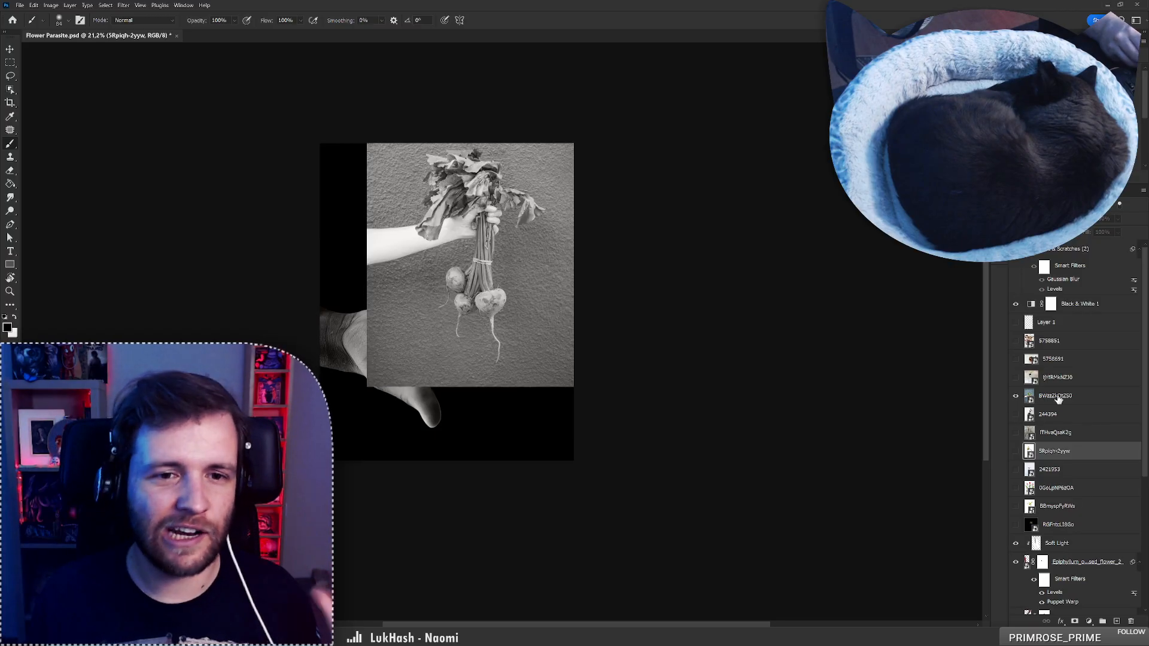
left_click(1056, 395)
key("z")
left_click_drag(486, 276, 507, 320)
left_click_drag(500, 324, 495, 321)
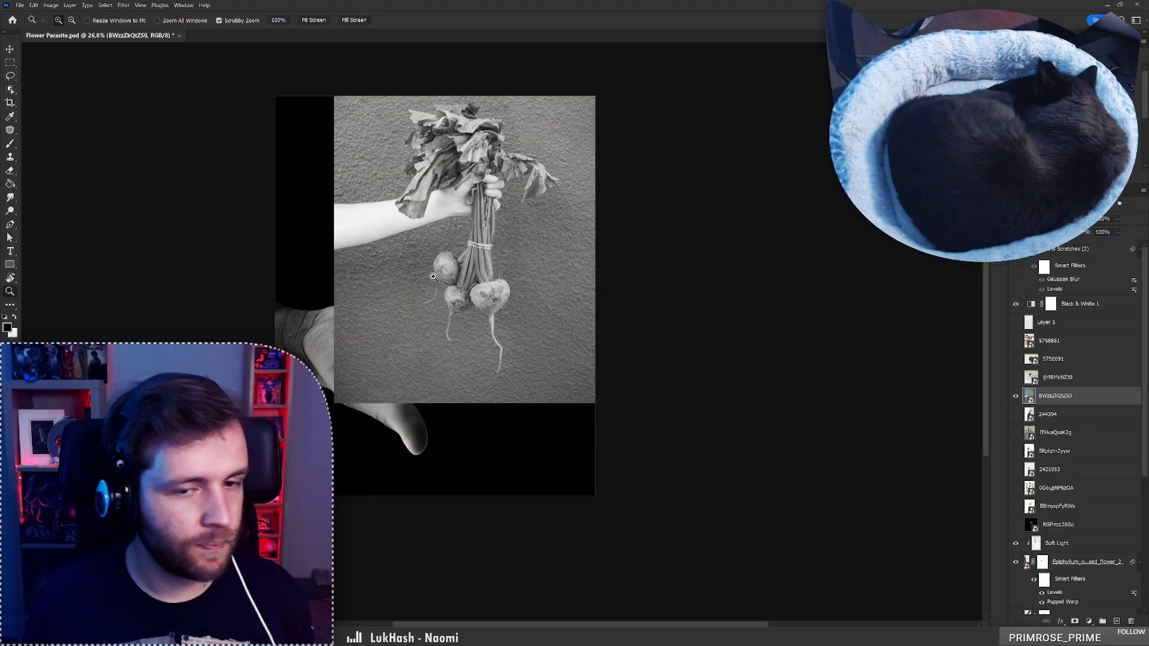
left_click_drag(437, 279, 480, 263)
key("ctrl+t")
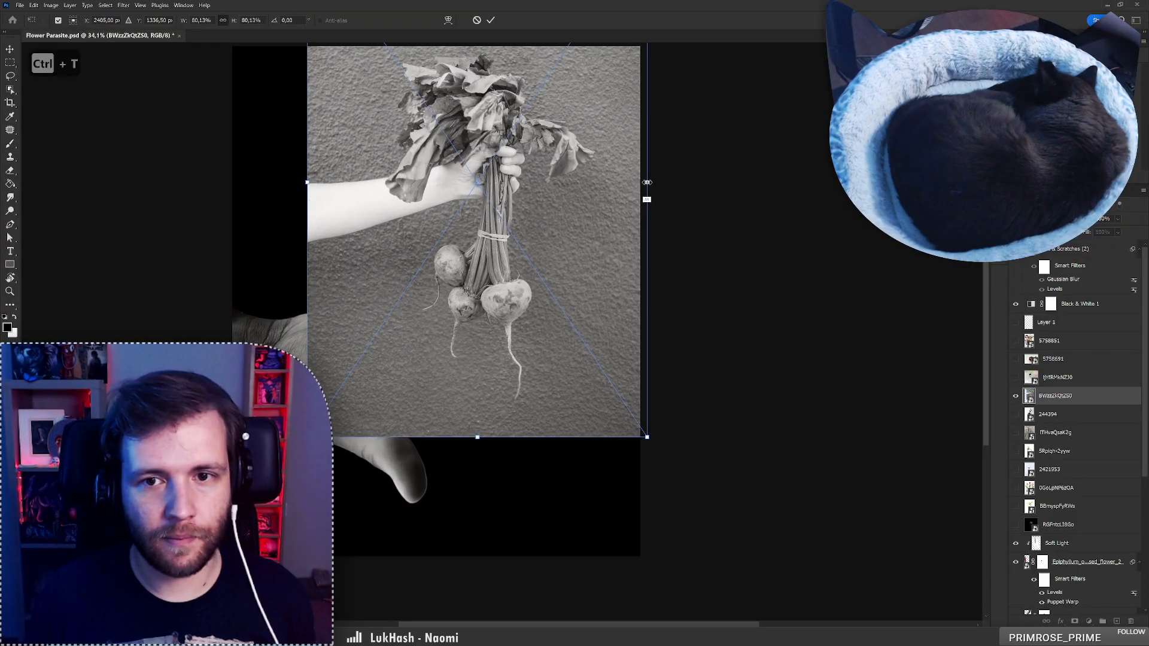
left_click_drag(647, 183, 770, 184)
mouse_move(632, 316)
left_mouse_down()
mouse_move(556, 126)
mouse_move(578, 131)
left_mouse_up()
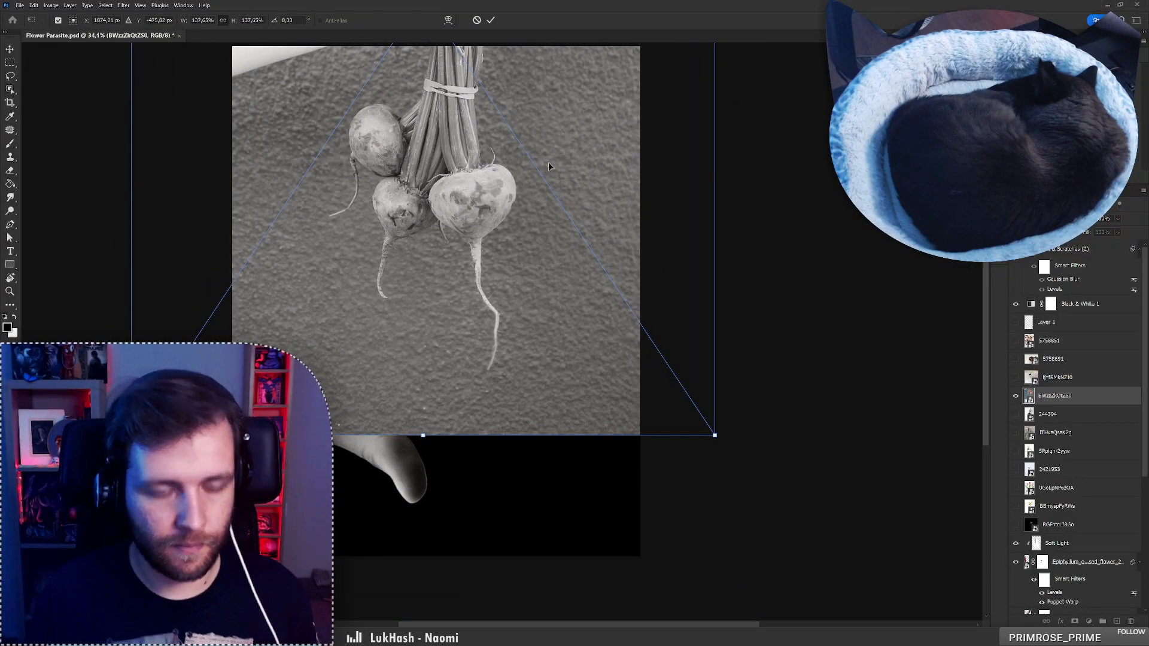
key("Return")
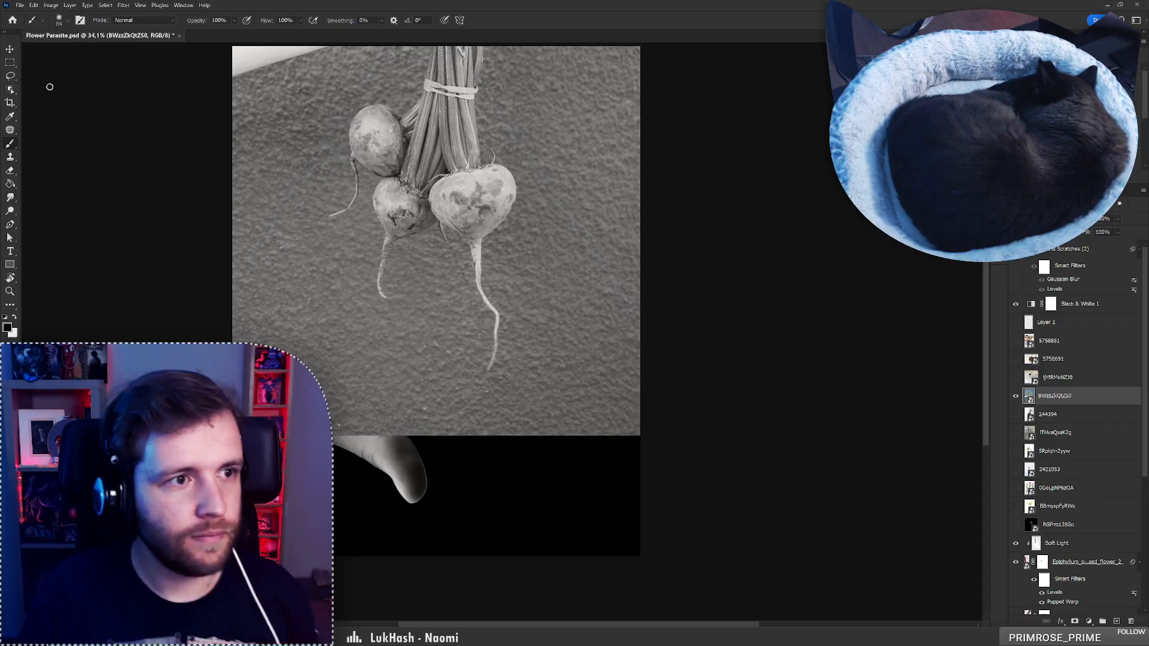
Compare the beet bunch and flask seedling photos against the flower composite by toggling their layers, ending with the beet bunch shown
left_click(11, 90)
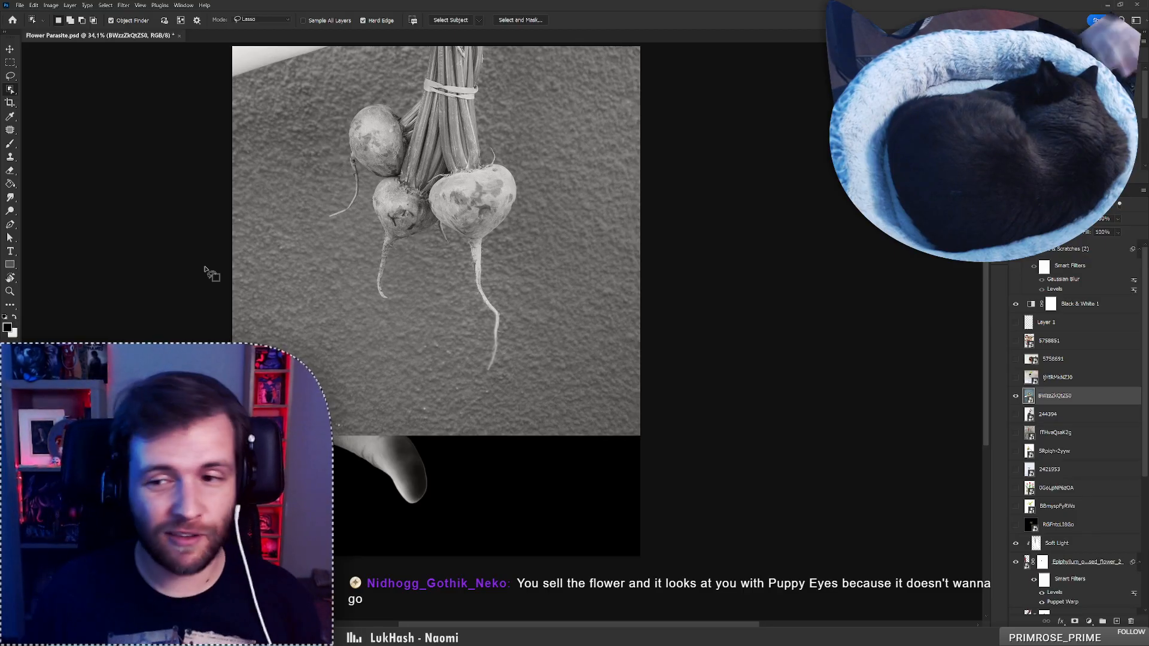
left_click(1016, 396)
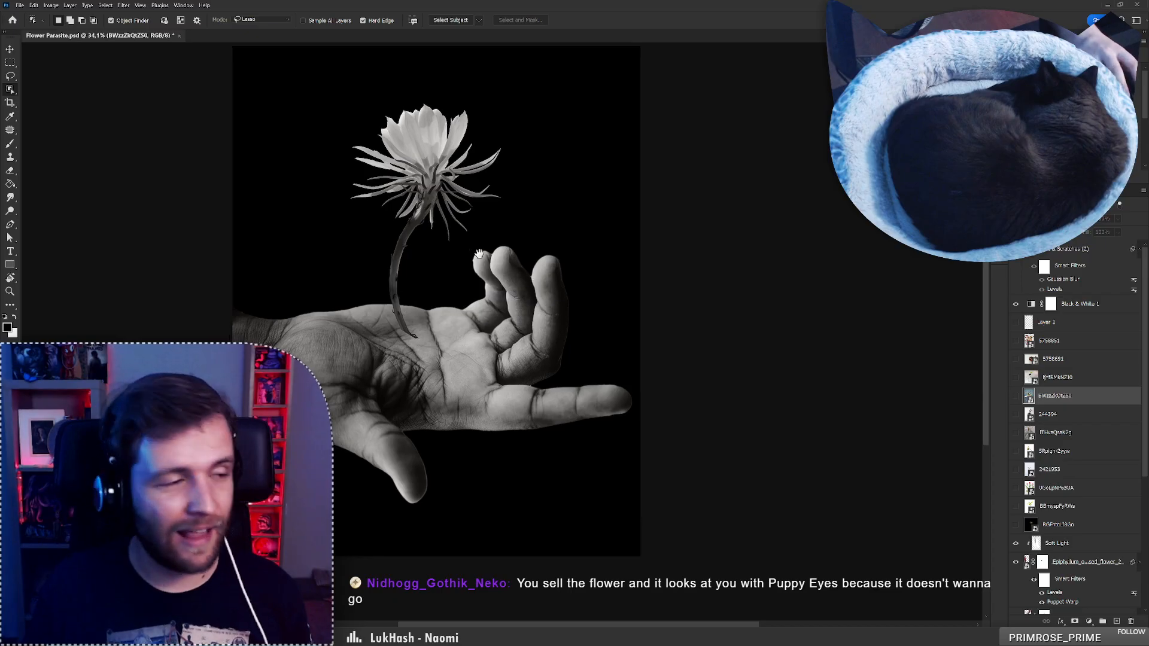
left_click_drag(469, 240, 553, 295)
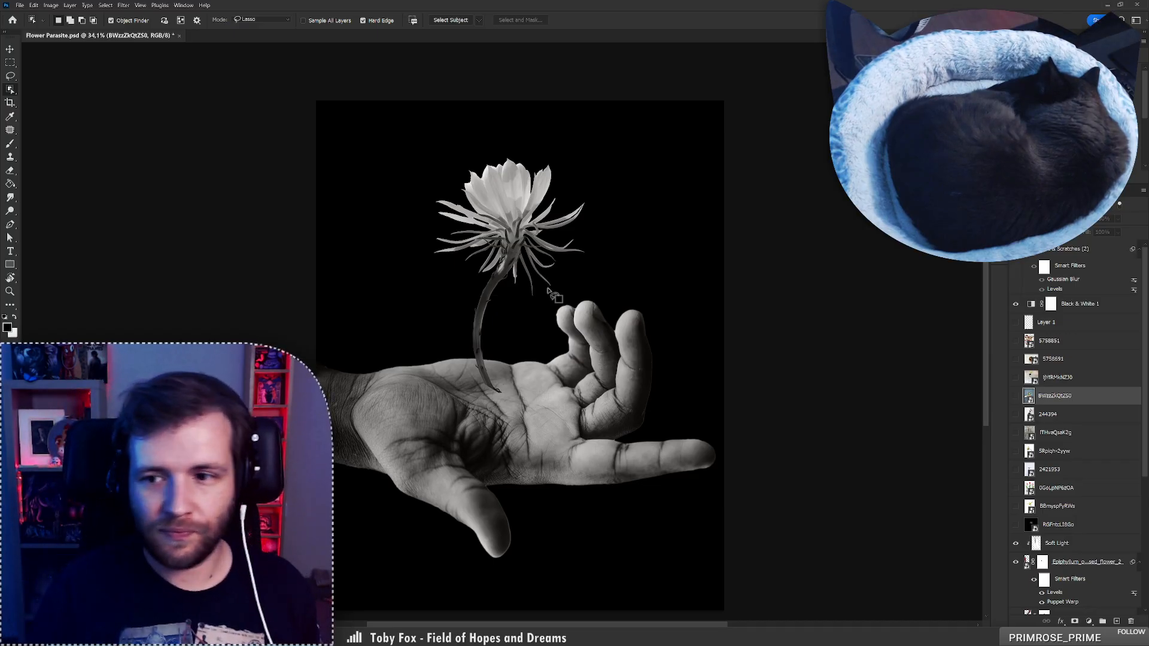
left_click(1016, 395)
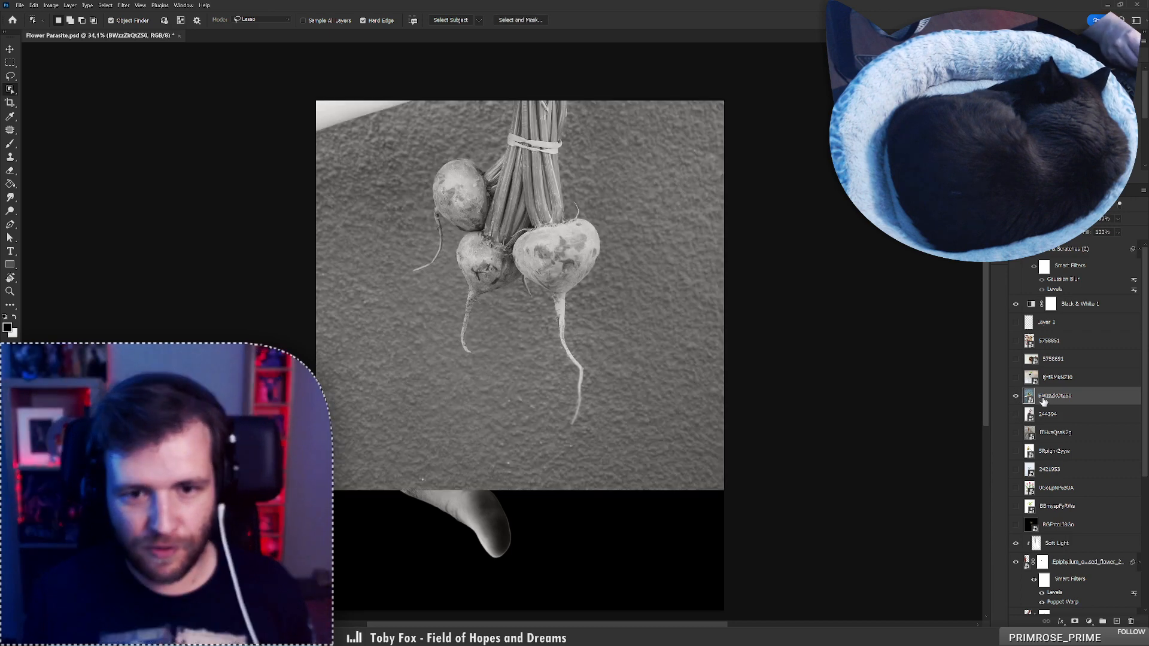
left_click(1015, 395)
left_click(1015, 377)
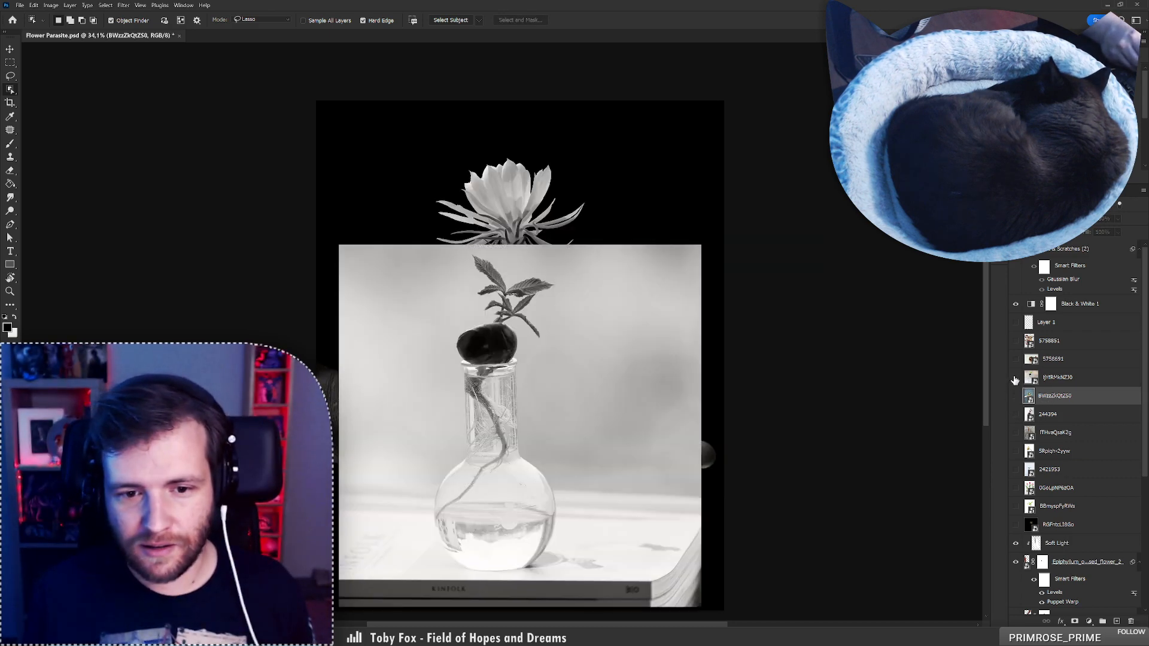
left_click(1016, 377)
left_click(1016, 395)
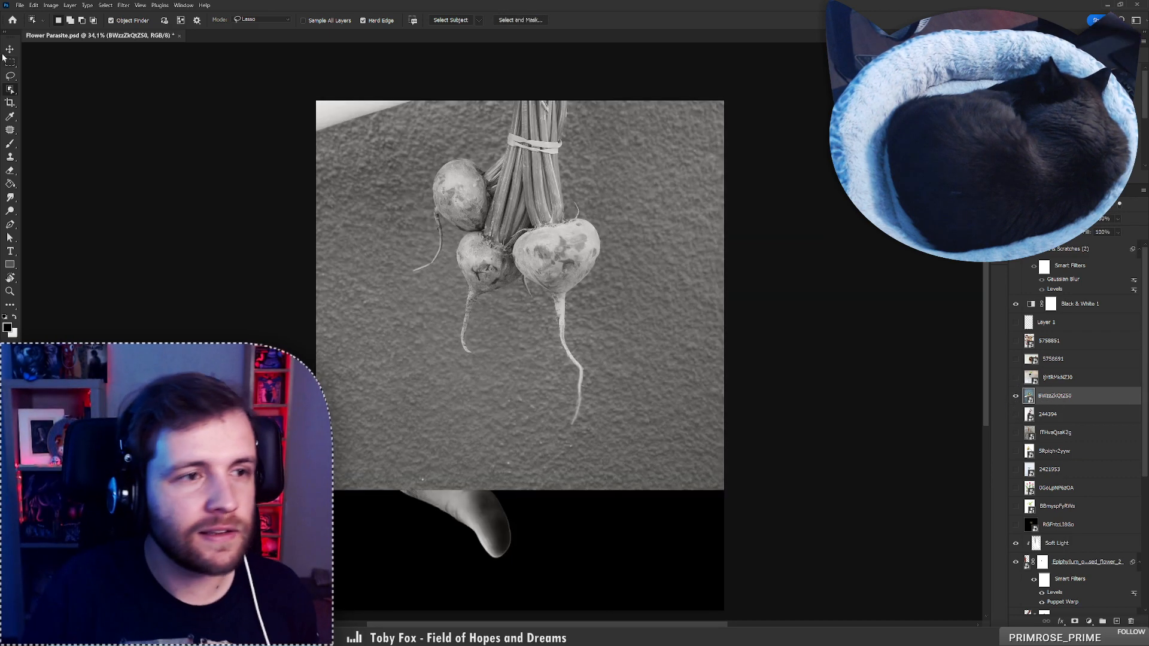
Select the longest root of the largest beet with the Object Selection tool and copy it to a new layer
left_click(13, 81)
left_click(12, 88)
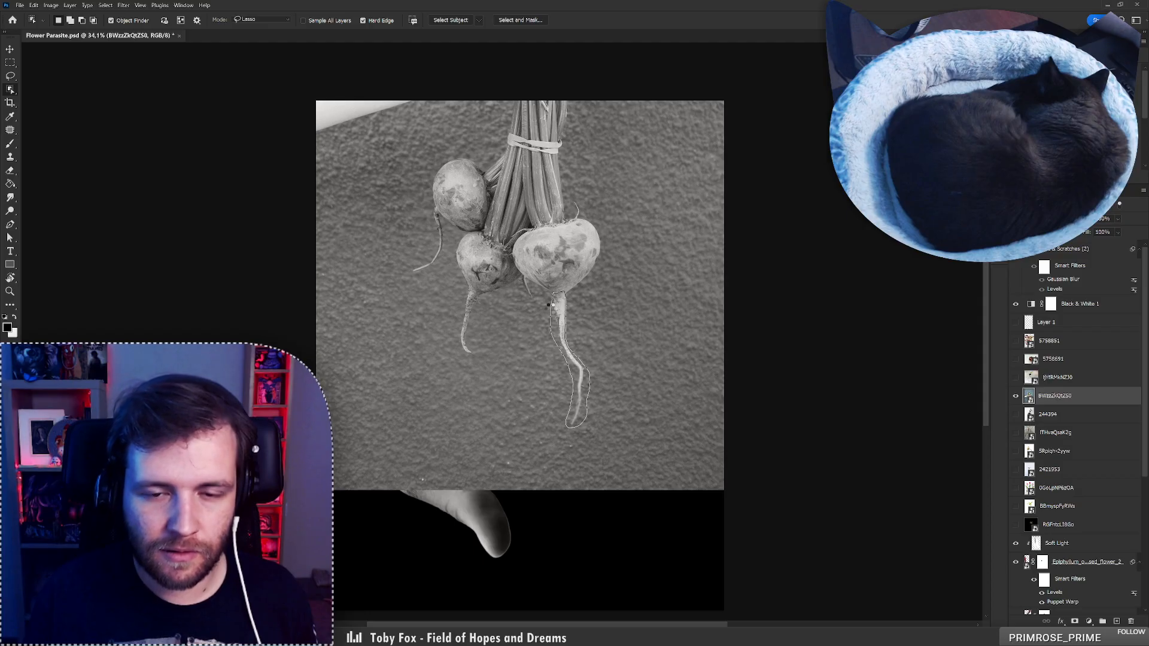
left_click_drag(553, 305, 554, 296)
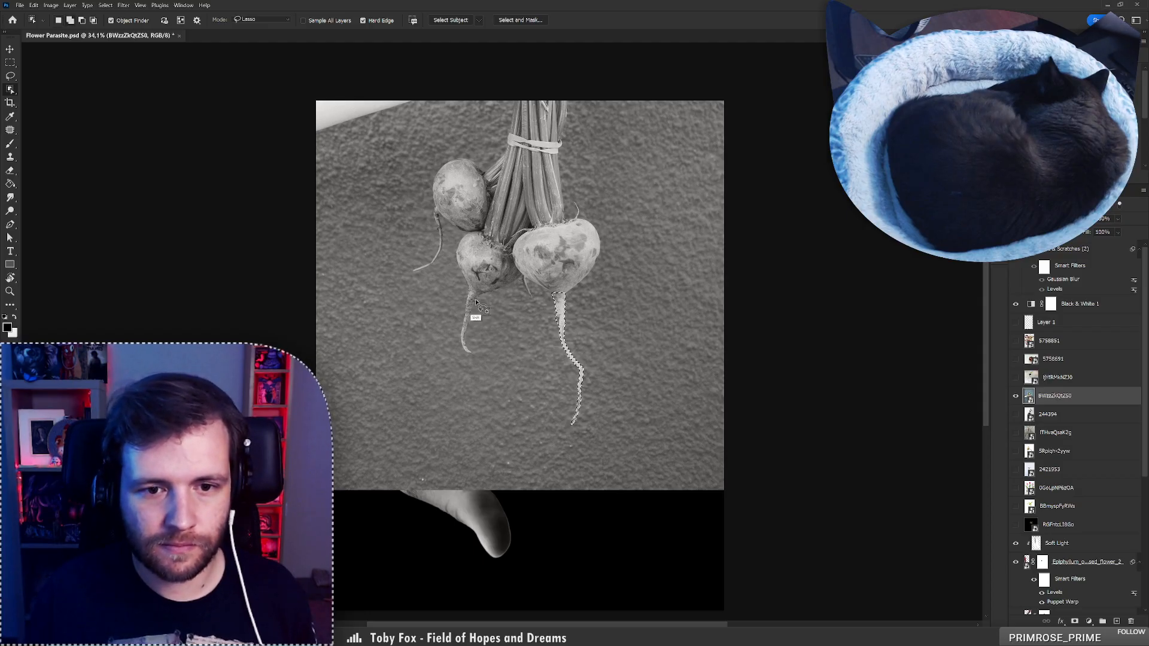
key("ctrl+j")
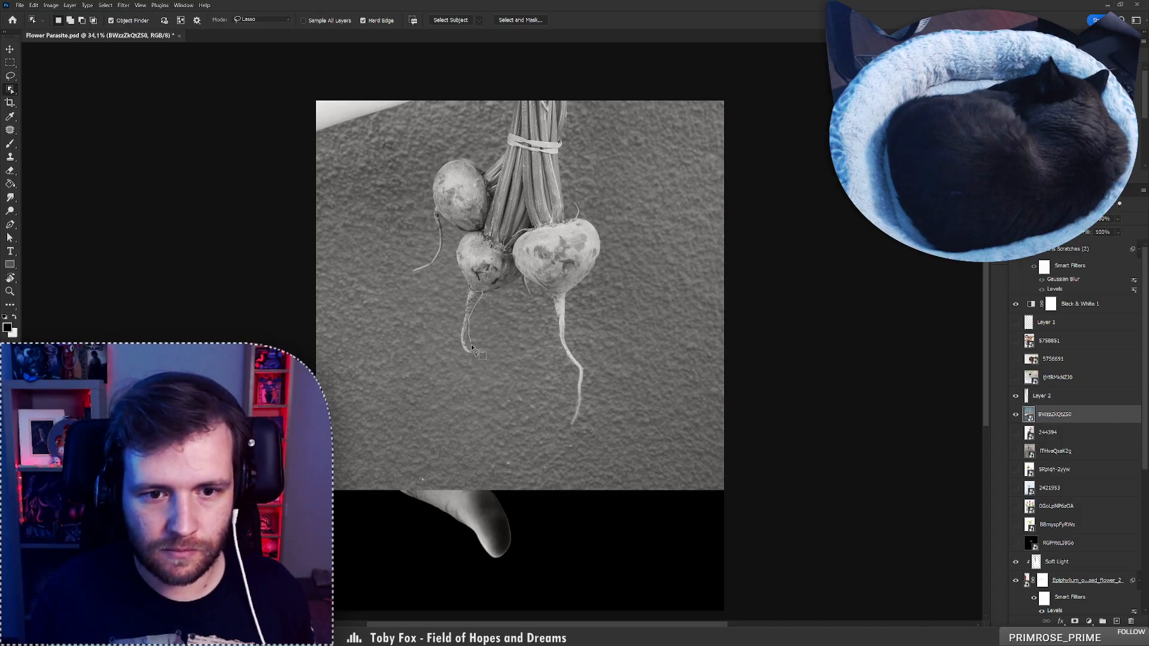
Select the lower small beet's root, copy it to a new layer, and reselect the beet bunch photo layer
mouse_move(461, 296)
left_mouse_down()
mouse_move(470, 285)
mouse_move(482, 293)
mouse_move(469, 306)
left_mouse_up()
key("l")
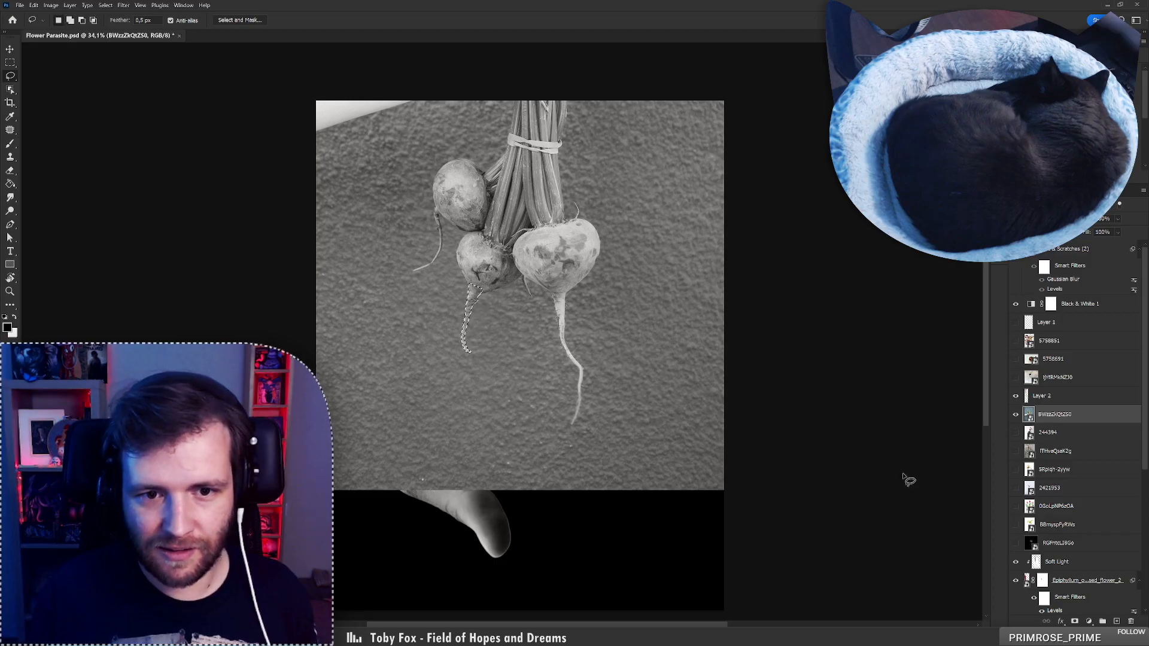
key("ctrl+j")
left_click(1053, 434)
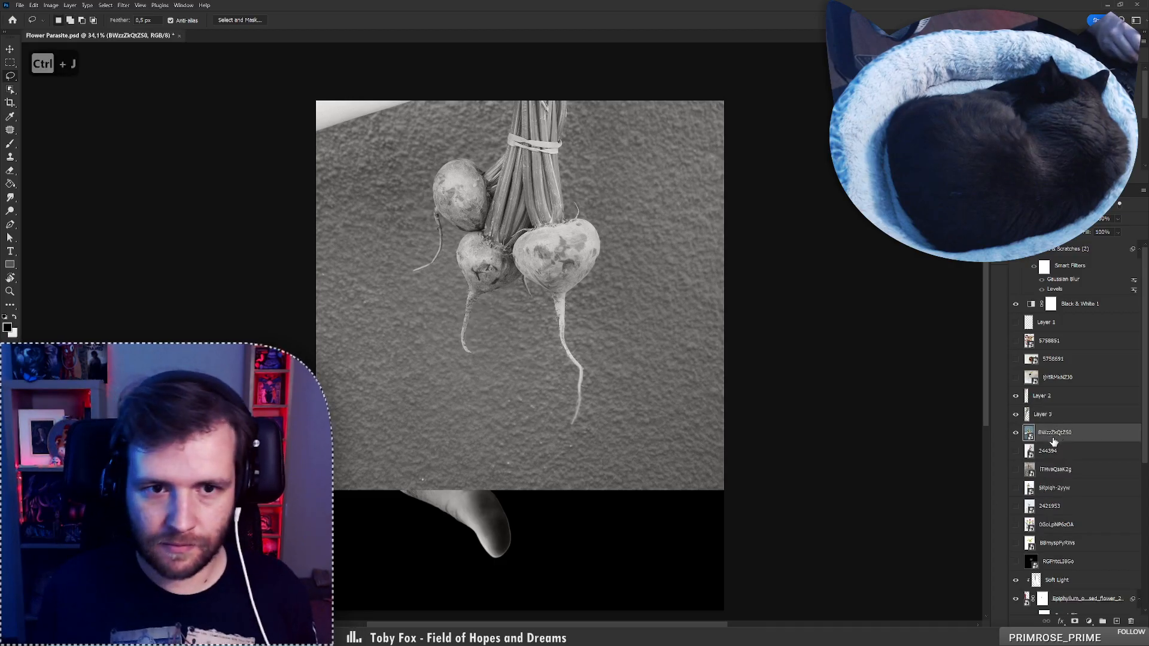
key("s")
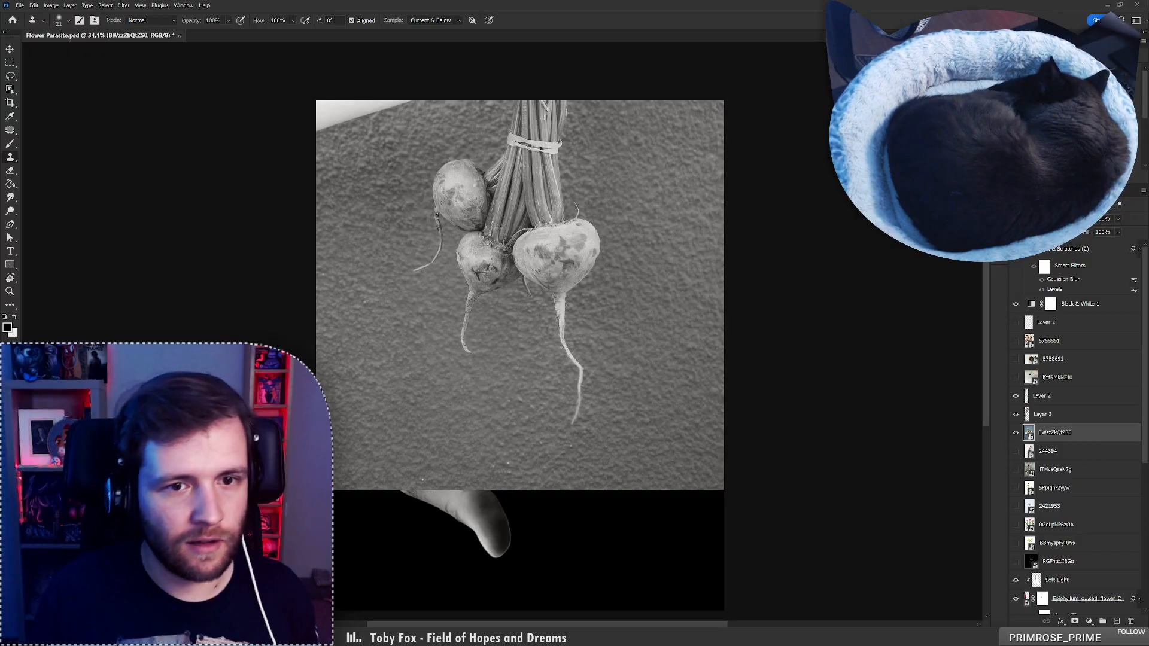
key("j")
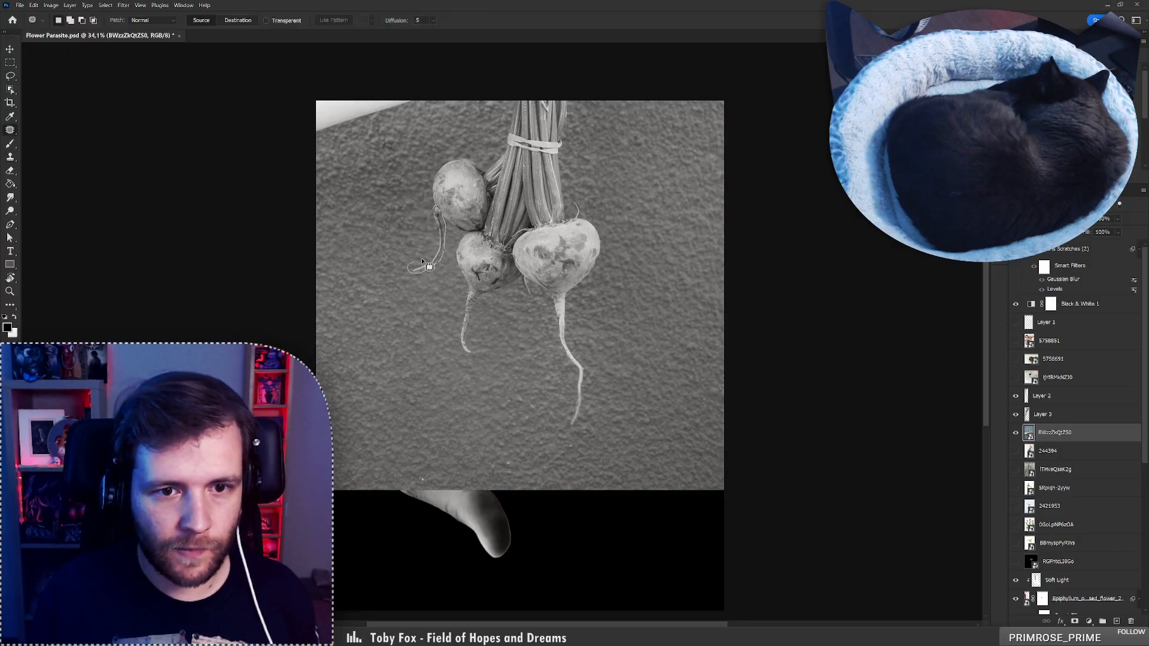
left_click_drag(436, 221, 437, 210)
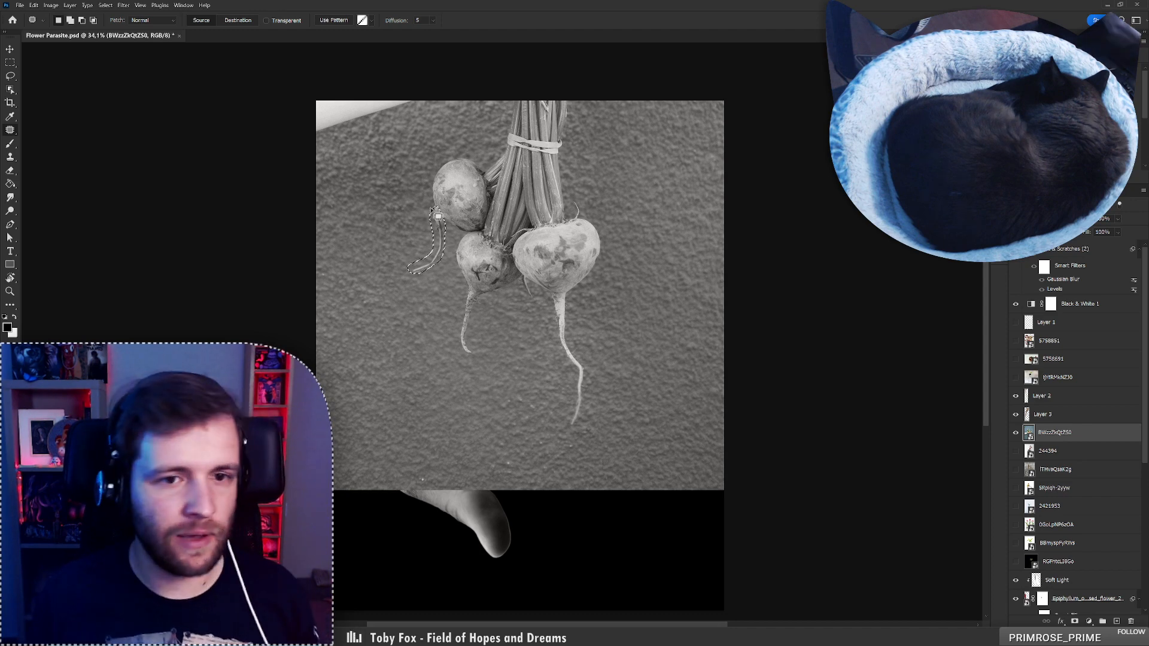
key("ctrl+d")
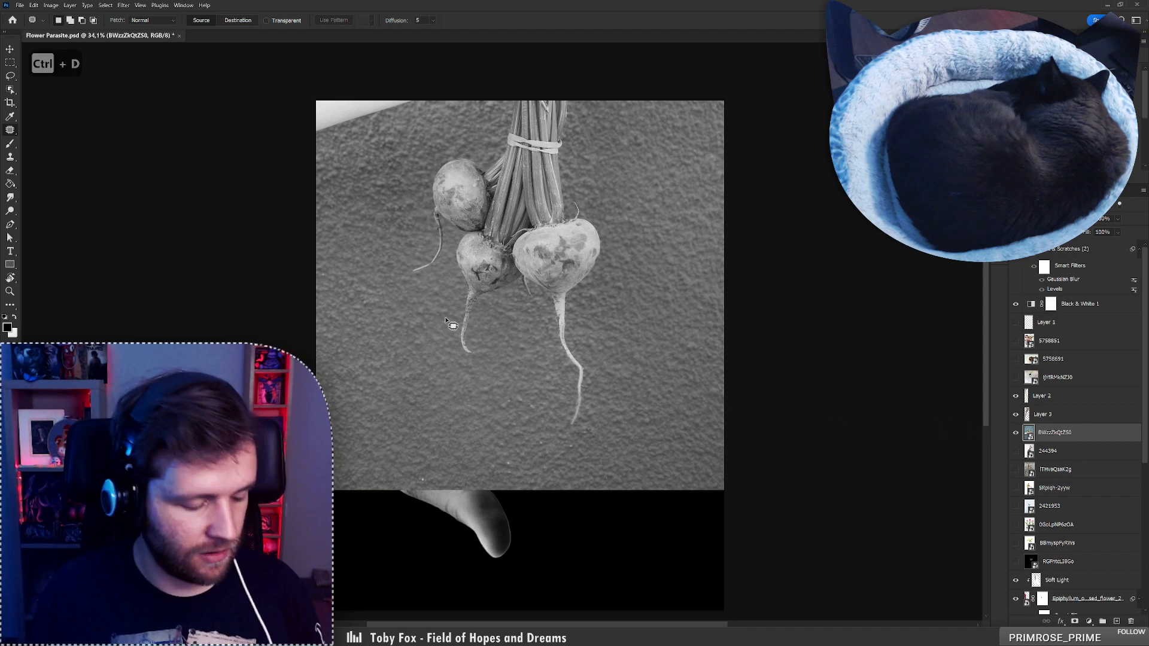
Object-select the thin root of the uppermost beet, copy it to a new layer, and hide the beet bunch photo
key("w")
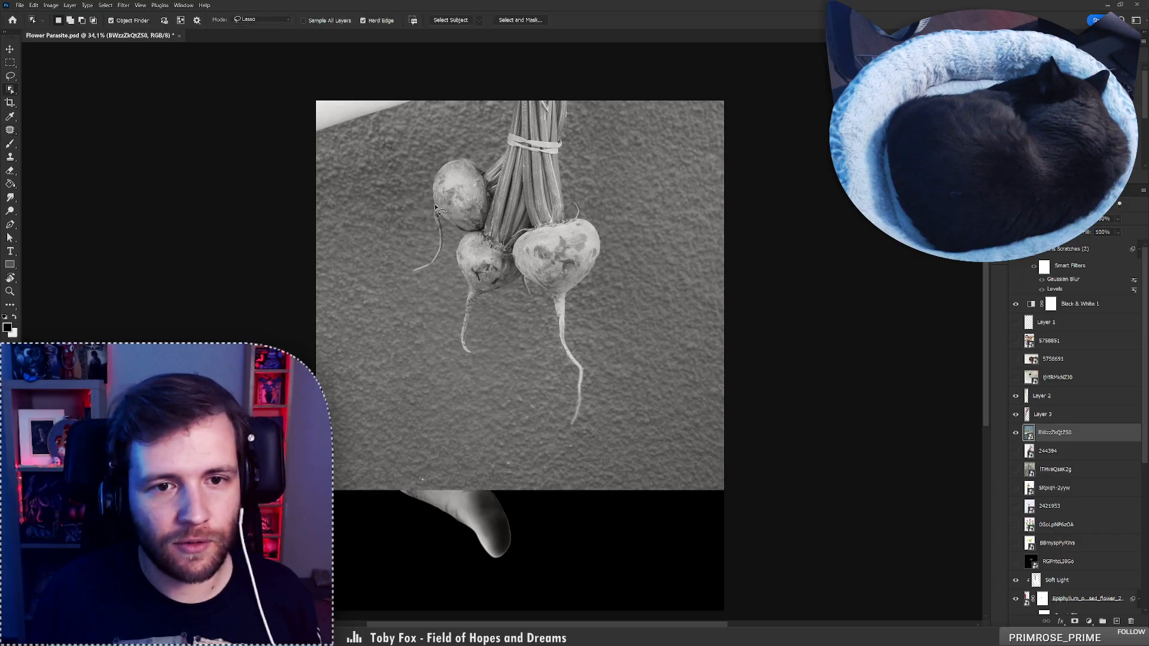
mouse_move(435, 203)
left_mouse_down()
mouse_move(440, 250)
mouse_move(414, 272)
left_mouse_up()
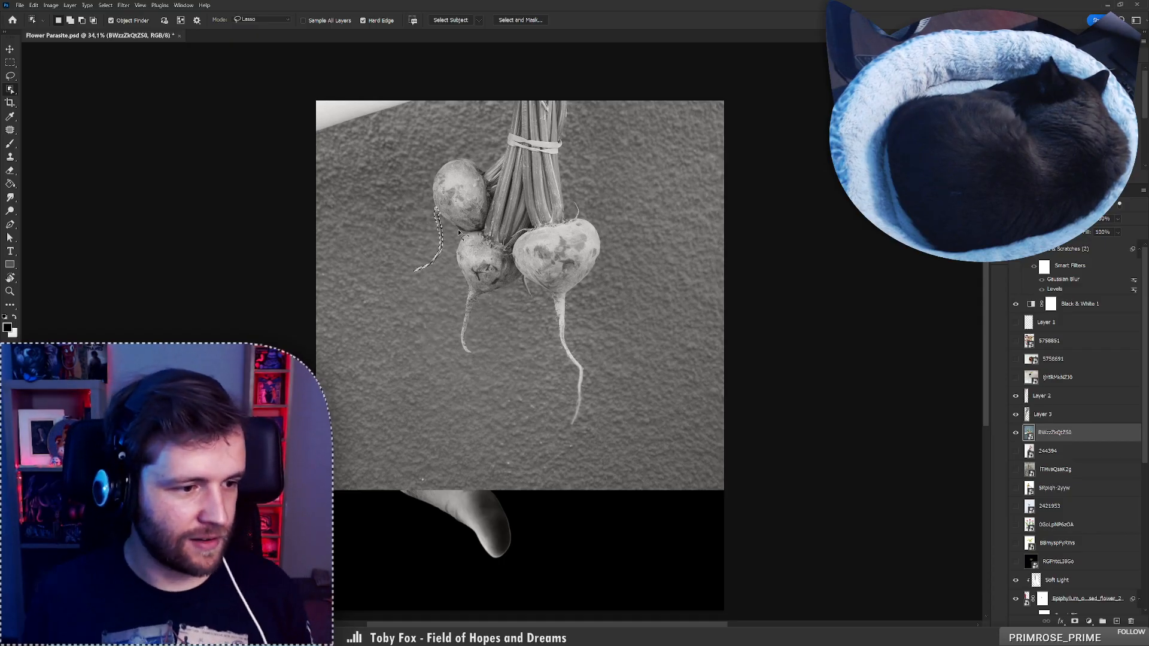
key("ctrl+j")
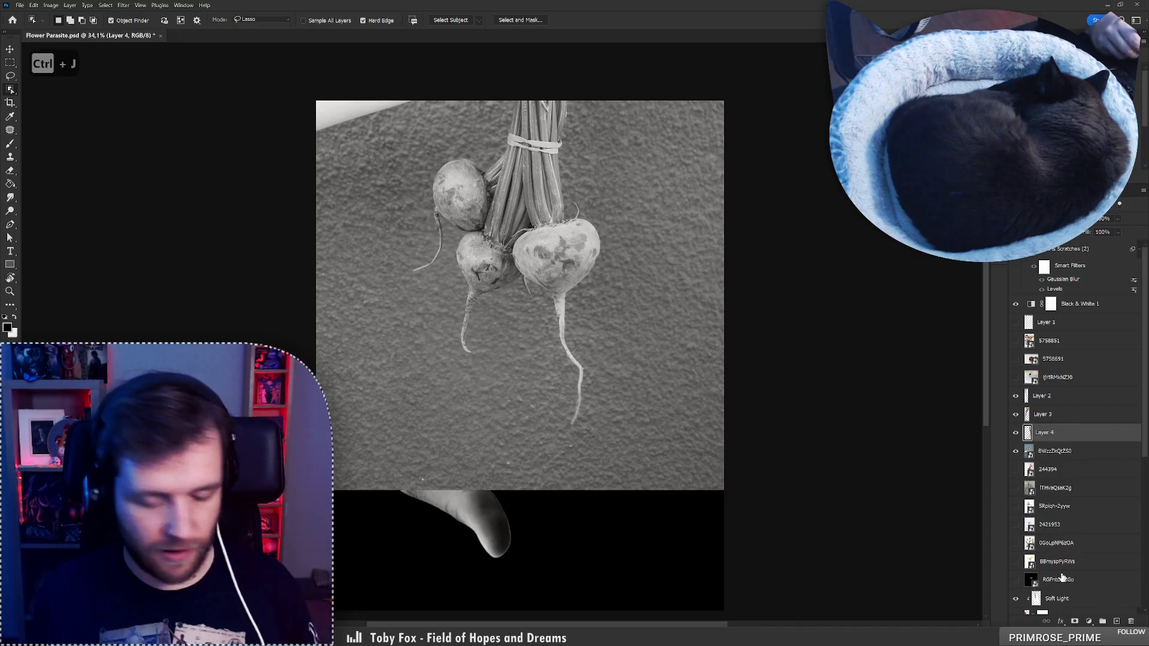
left_click(1016, 450)
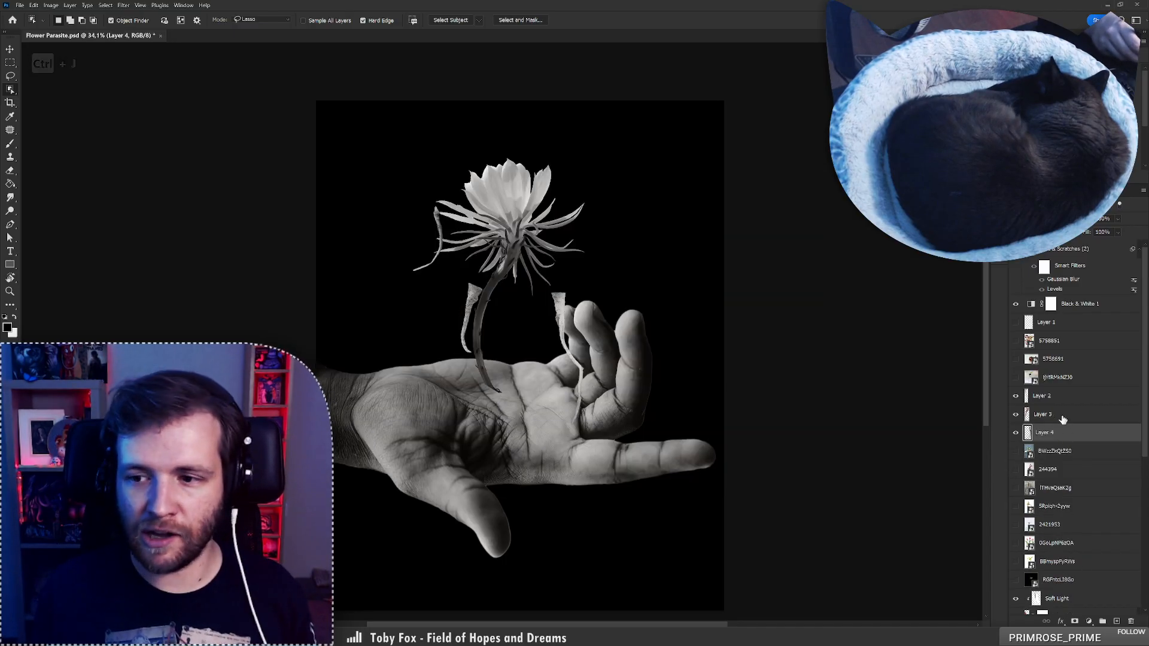
Convert the three cut-out root layers, Layer 4, Layer 3 and Layer 2, to smart objects
key("ctrl+backslash")
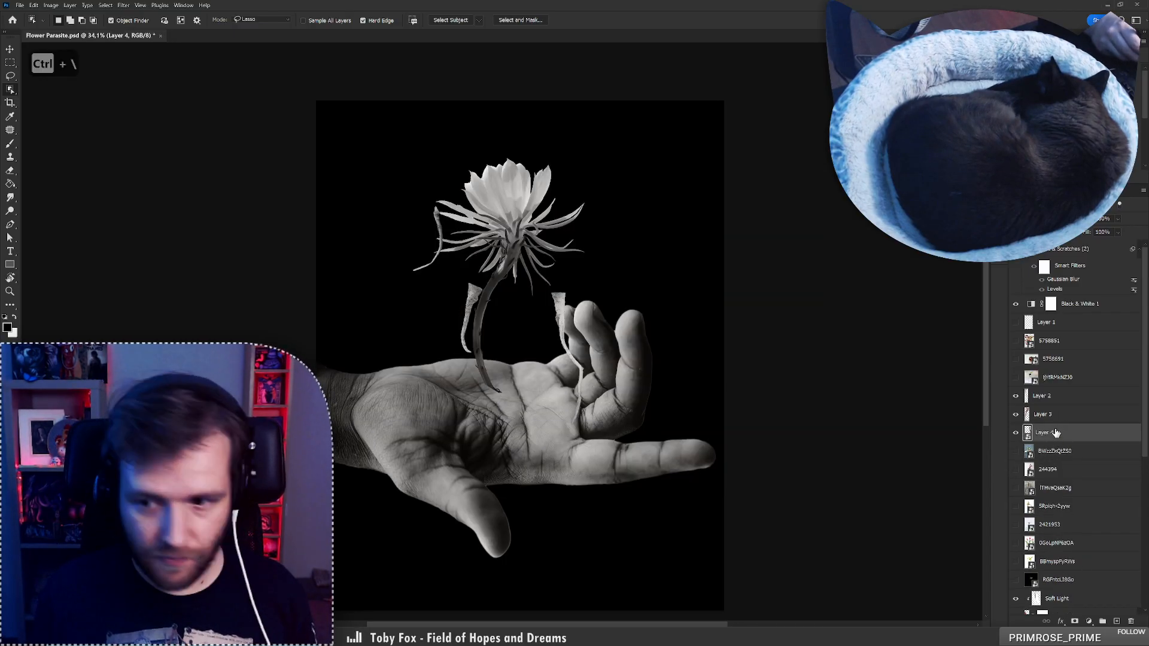
left_click(1055, 419)
key("ctrl+backslash")
left_click(1057, 405)
key("ctrl+backslash")
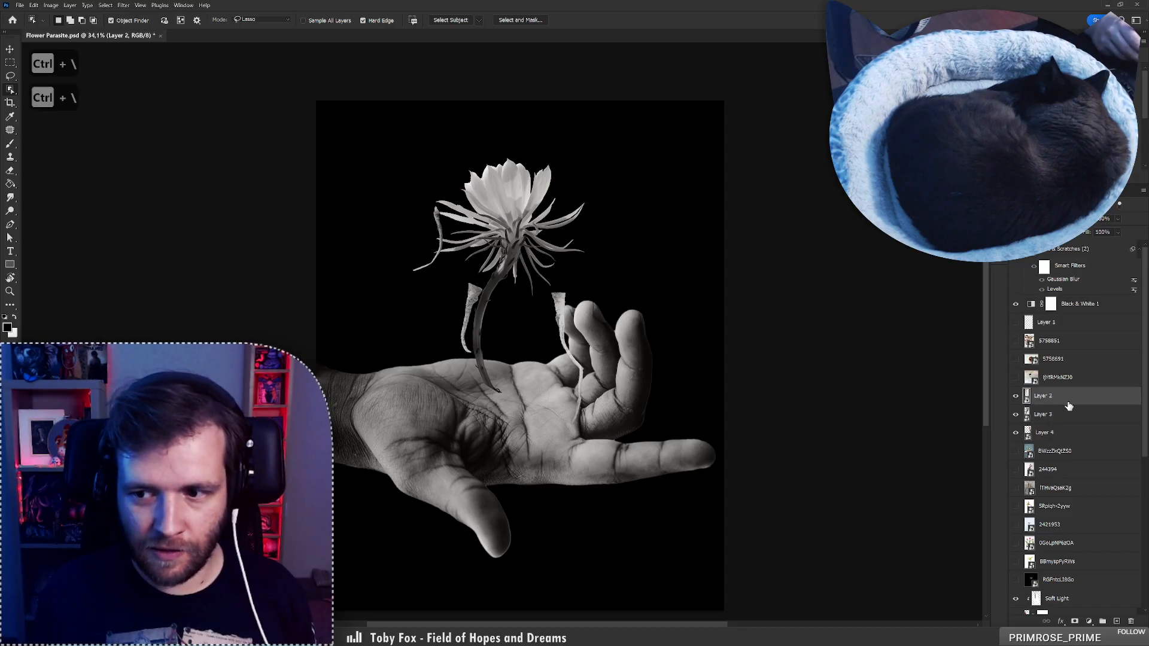
Move the Layer 2 root to the lower end of the flower stem and rotate it so it runs across the palm
left_click_drag(577, 362, 521, 392)
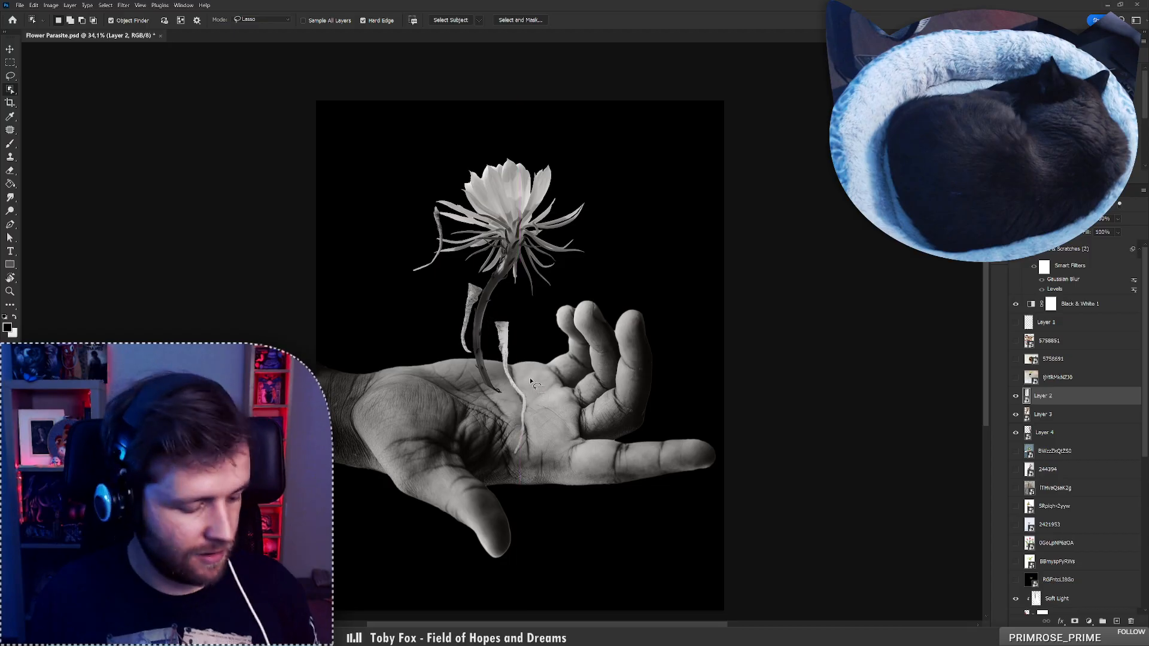
key("ctrl+t")
left_click_drag(546, 343, 526, 309)
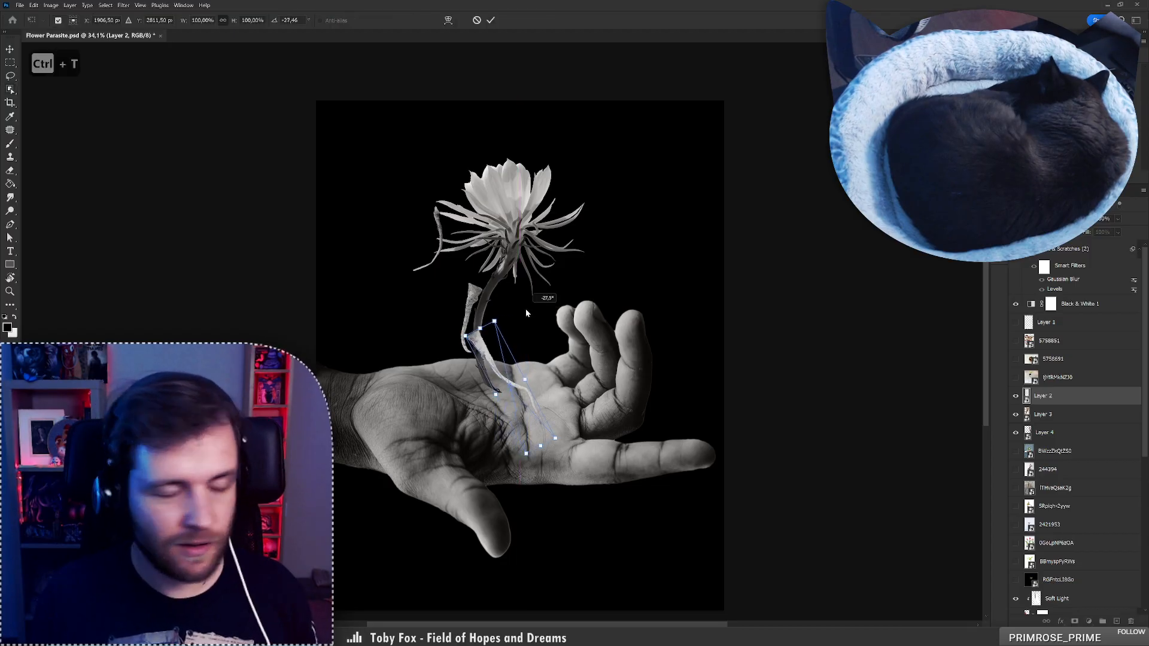
mouse_move(516, 368)
left_mouse_down()
mouse_move(528, 409)
mouse_move(502, 382)
left_mouse_up()
key("Return")
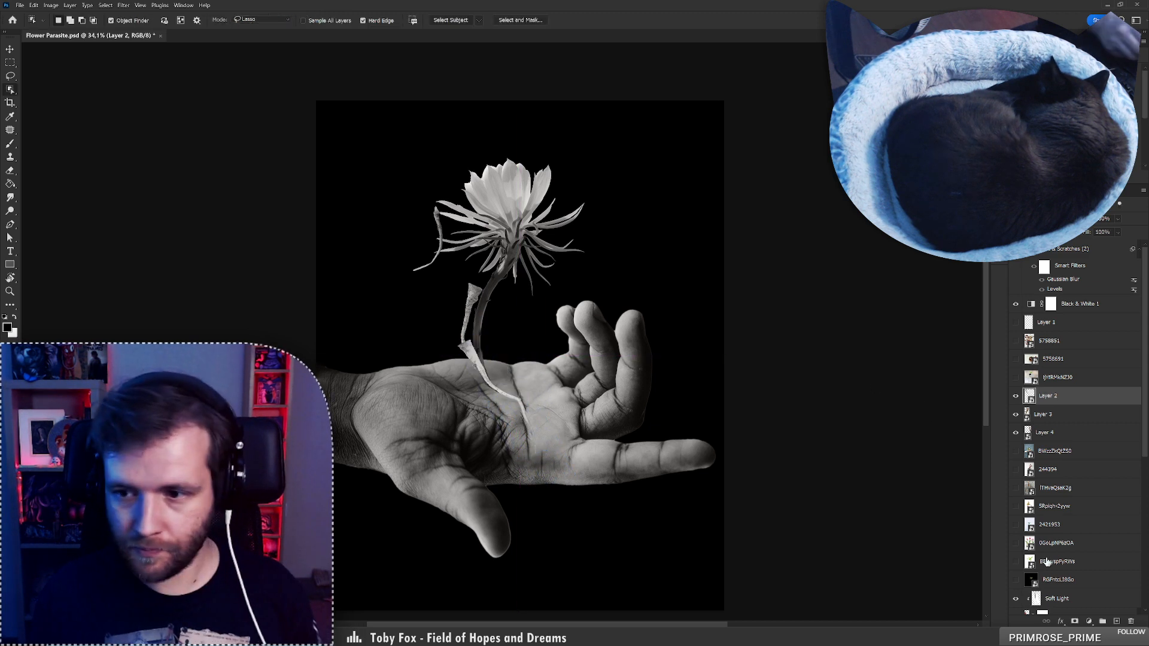
Add a layer mask to Layer 2 and paint out the root's wide upper end with a black Soft Round brush so it joins the stem
left_click(1075, 621)
key("x")
right_click(498, 347)
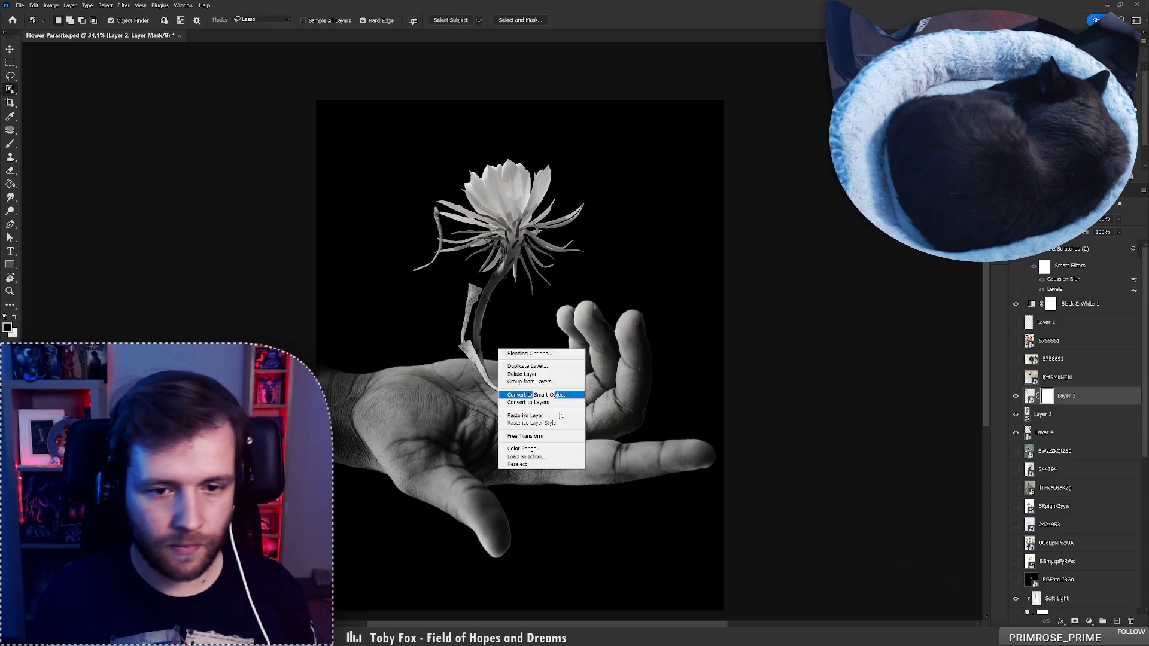
left_click(1046, 397)
key("b")
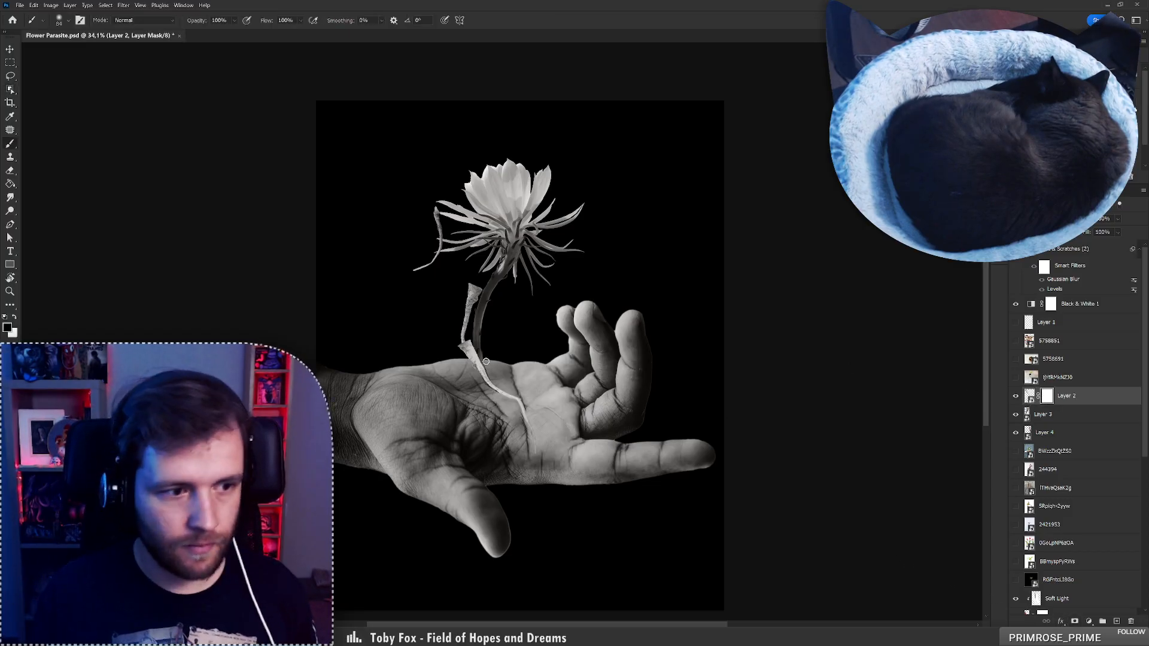
right_click(488, 358)
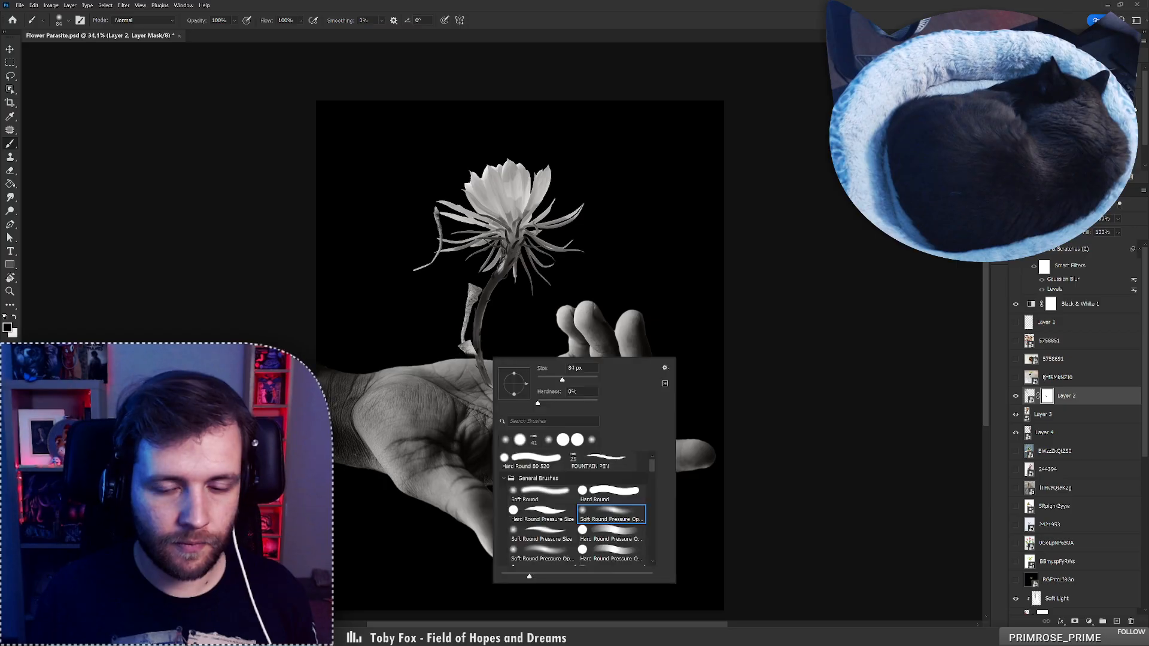
left_click(558, 488)
key("Return")
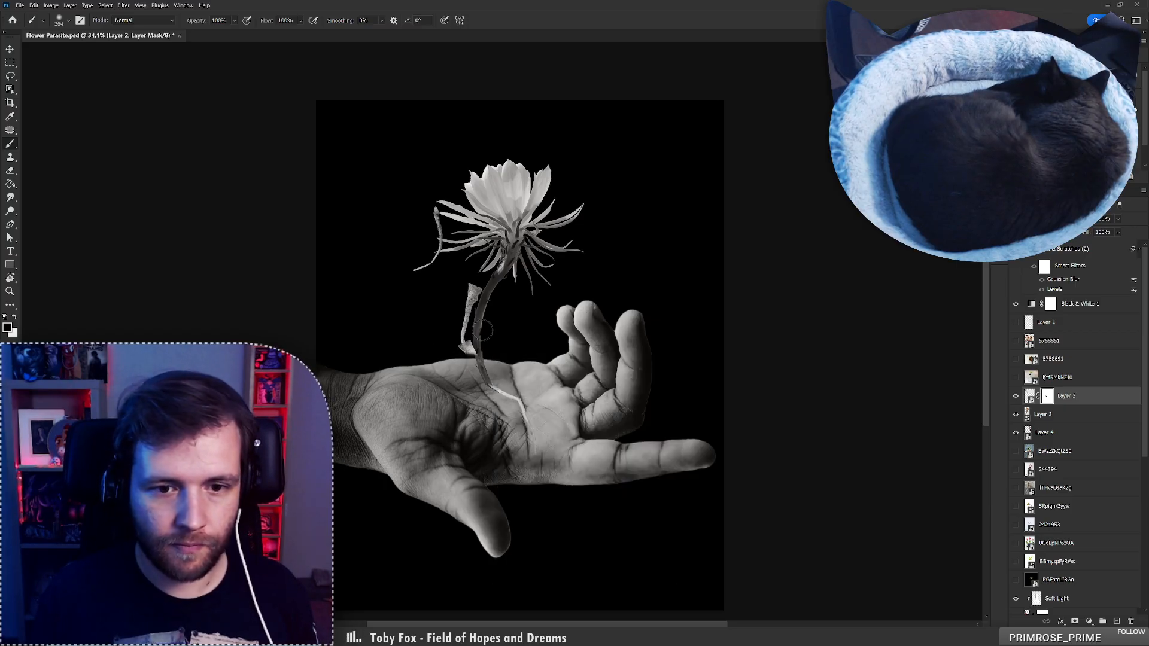
mouse_move(524, 404)
left_mouse_down()
mouse_move(524, 424)
mouse_move(522, 404)
left_mouse_up()
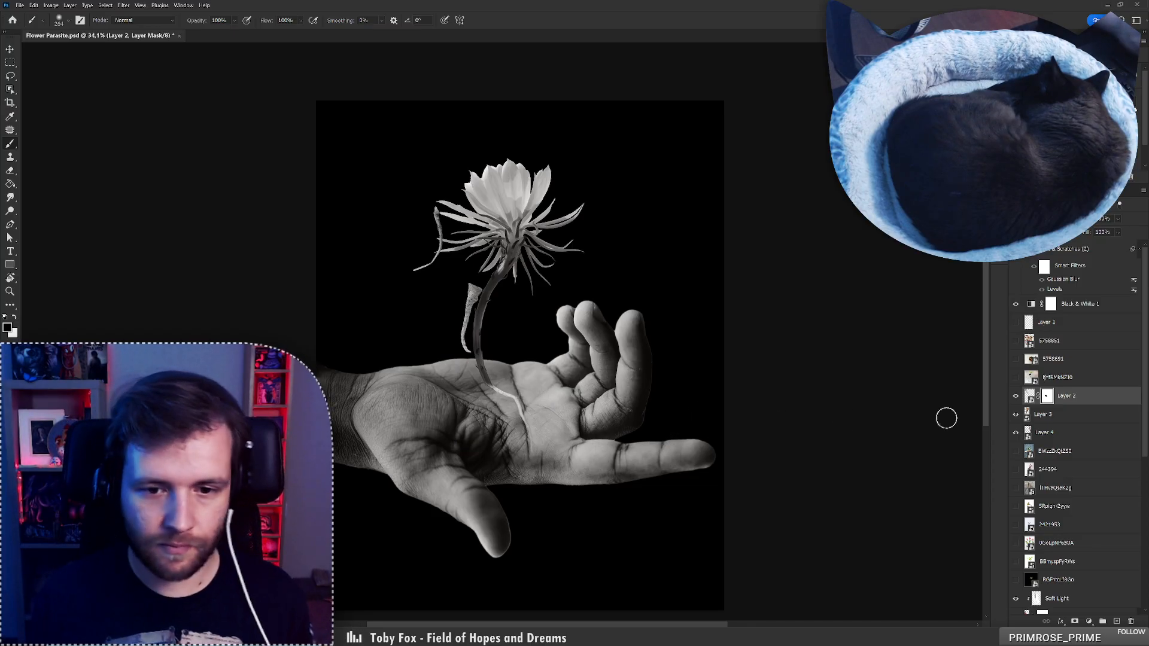
Darken the Layer 2 root with a Levels adjustment, setting the midtone input to 0.24
left_click(1030, 396)
key("ctrl+l")
left_click_drag(661, 255, 697, 259)
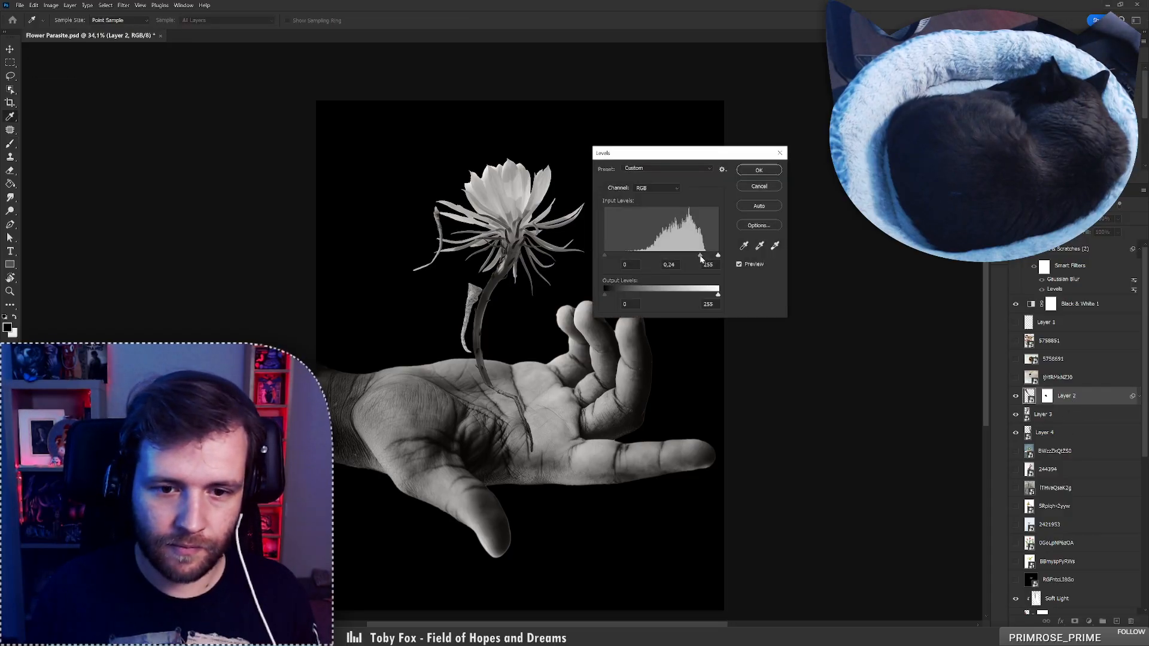
left_click(760, 170)
key("b")
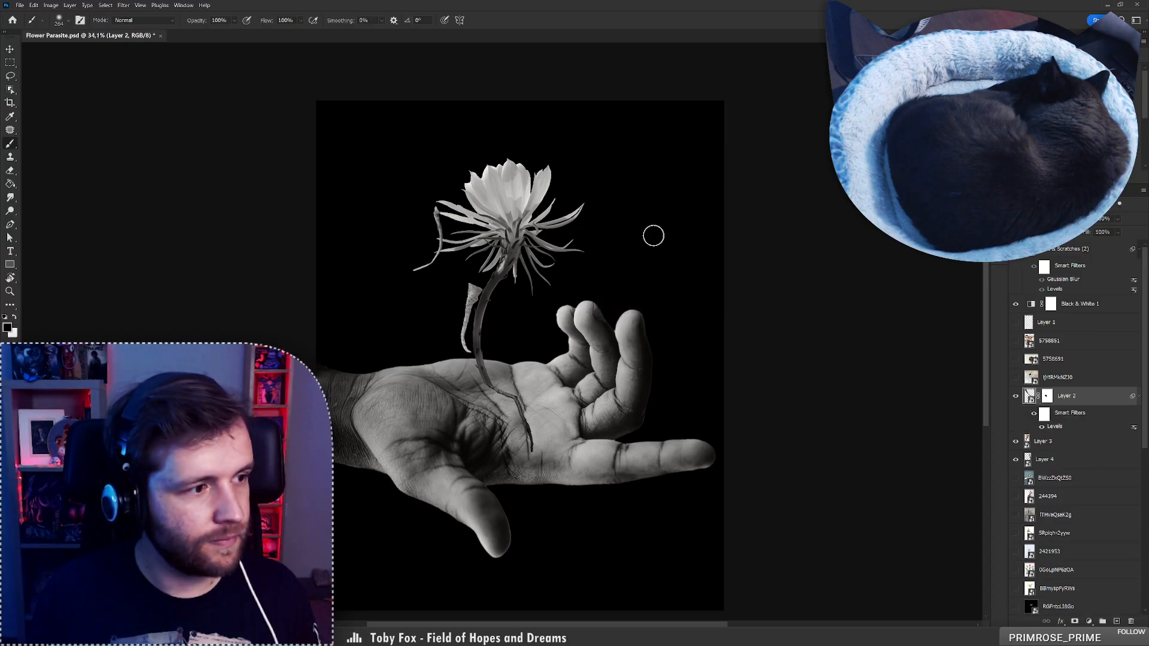
Fade the lower part of the root on Layer 2's mask with a small Soft Round Pressure Opacity brush in black
left_click_drag(573, 408, 593, 372)
left_click_drag(562, 406, 799, 371)
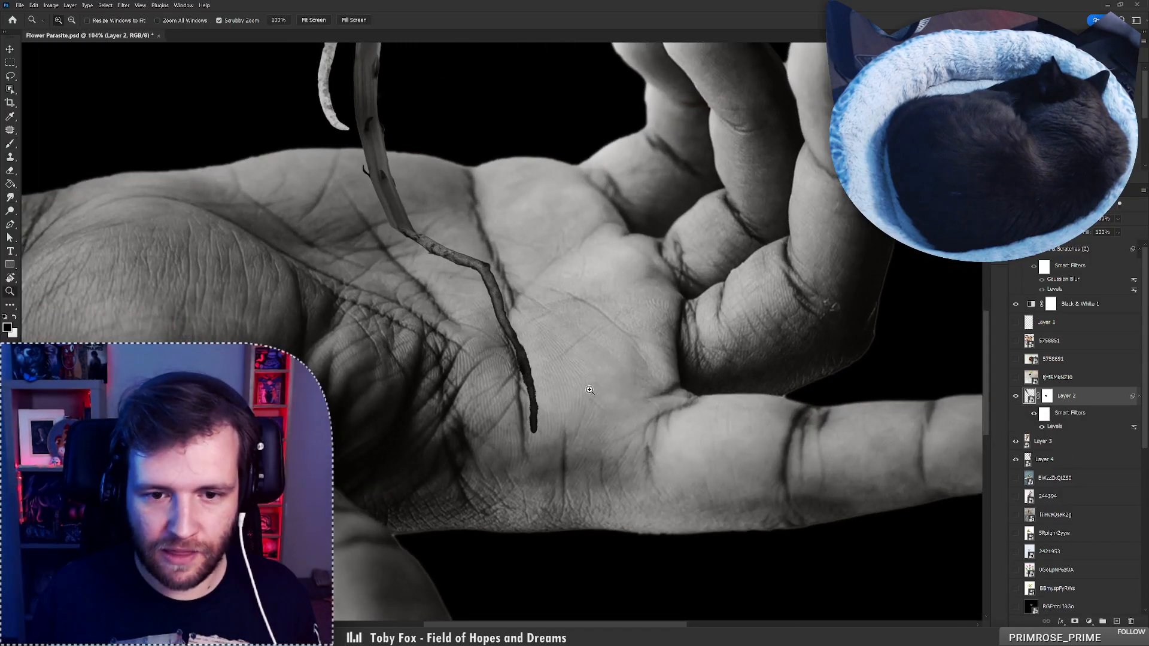
right_click(621, 342)
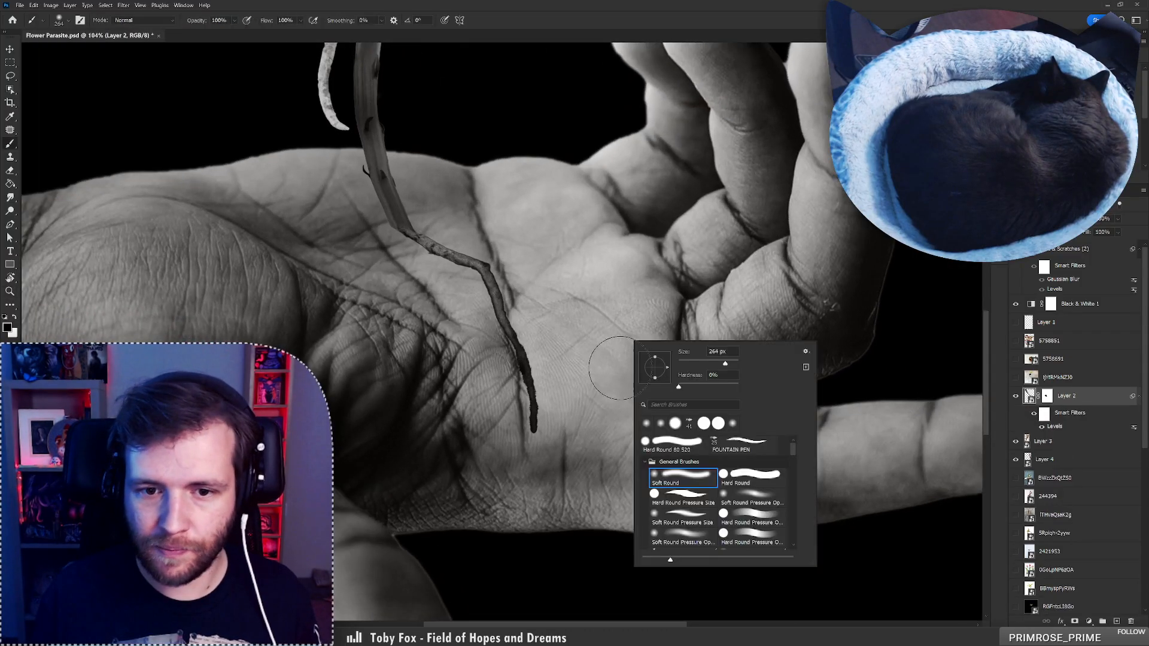
left_click(671, 445)
left_click(699, 363)
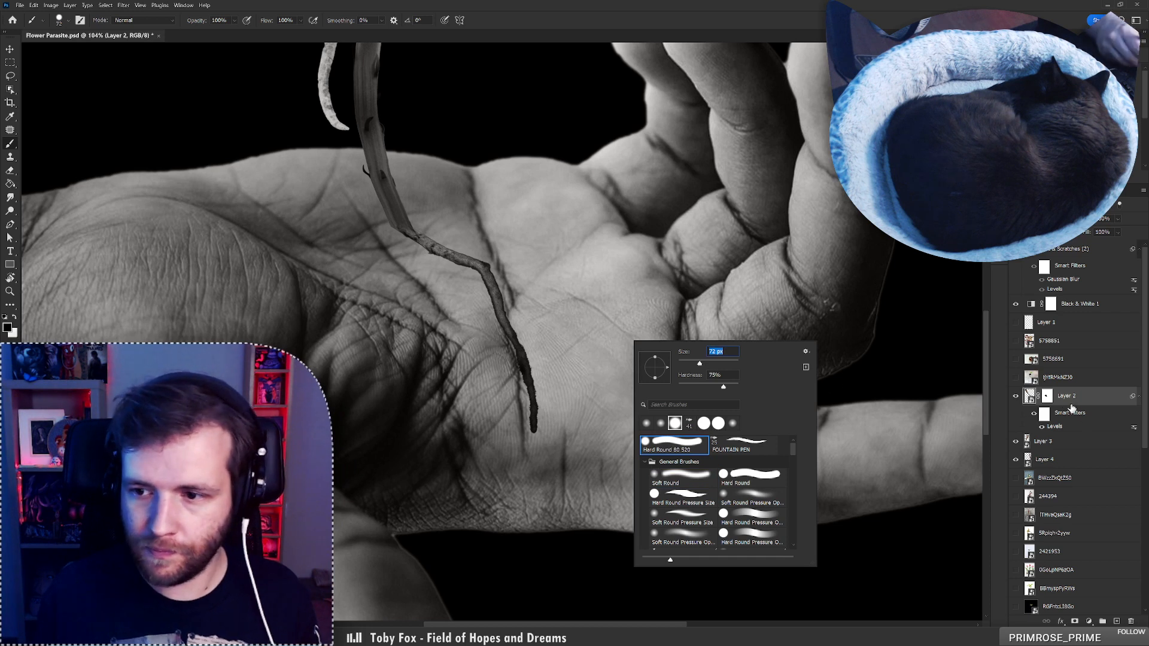
left_click(1047, 396)
right_click(656, 331)
left_click(744, 478)
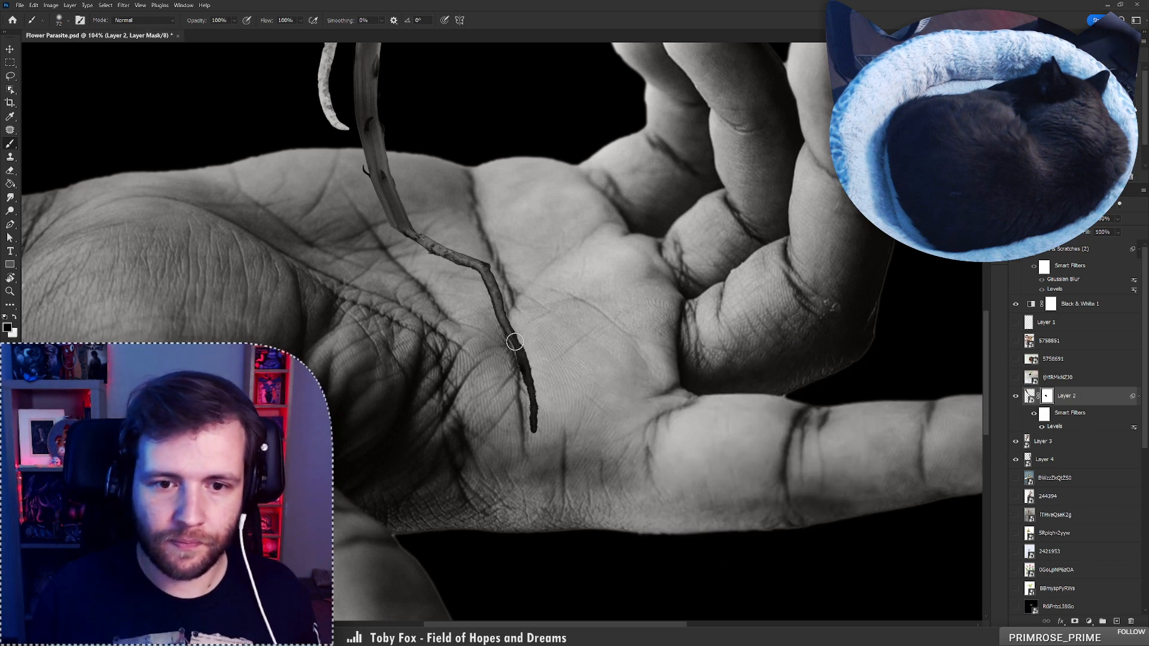
mouse_move(524, 359)
left_mouse_down()
mouse_move(543, 413)
mouse_move(537, 435)
mouse_move(527, 384)
left_mouse_up()
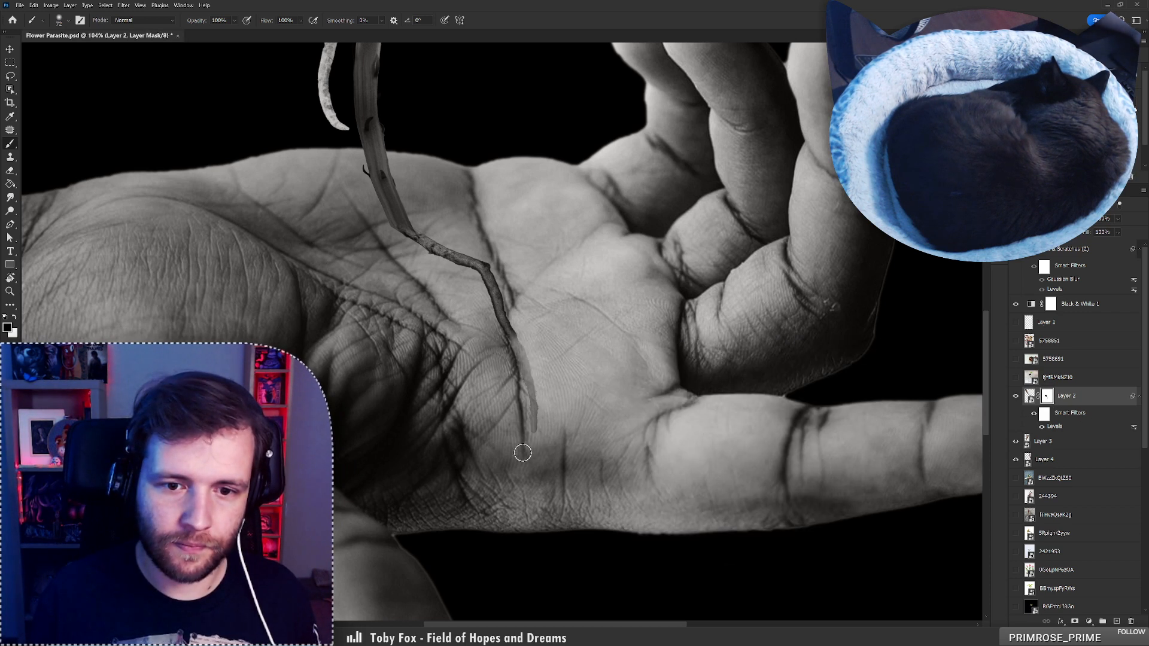
Paint out the remaining root tip on Layer 2's mask with a 45 px brush, undoing the stray strokes
right_click(557, 338)
left_click(543, 352)
left_click_drag(536, 388, 539, 444)
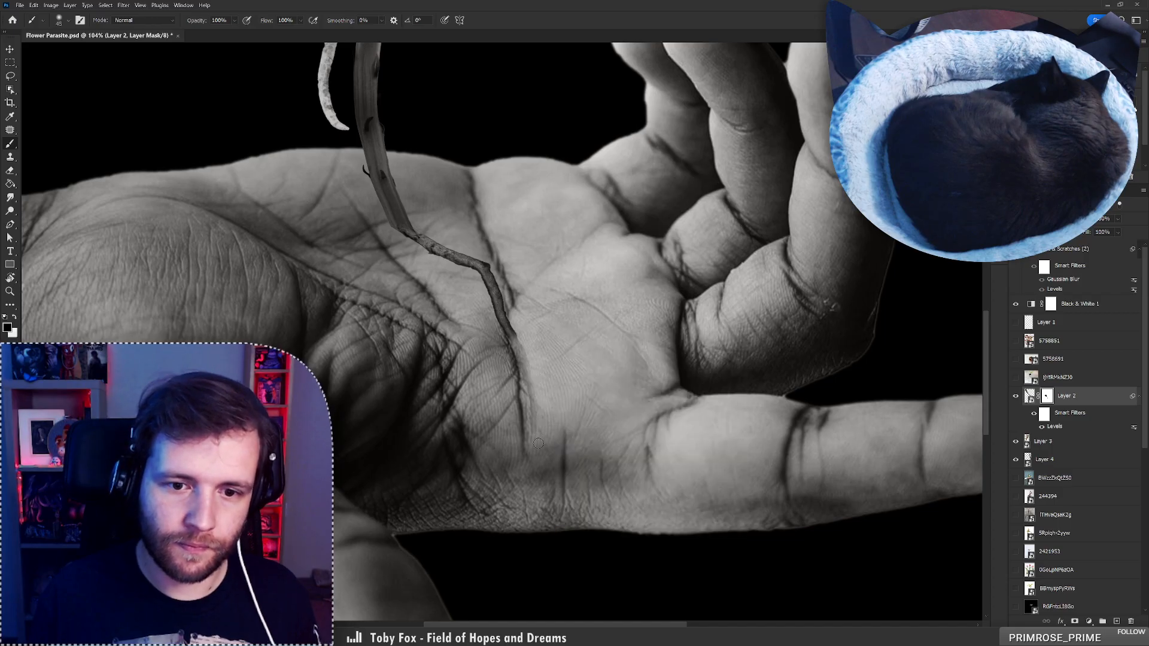
key("ctrl+z")
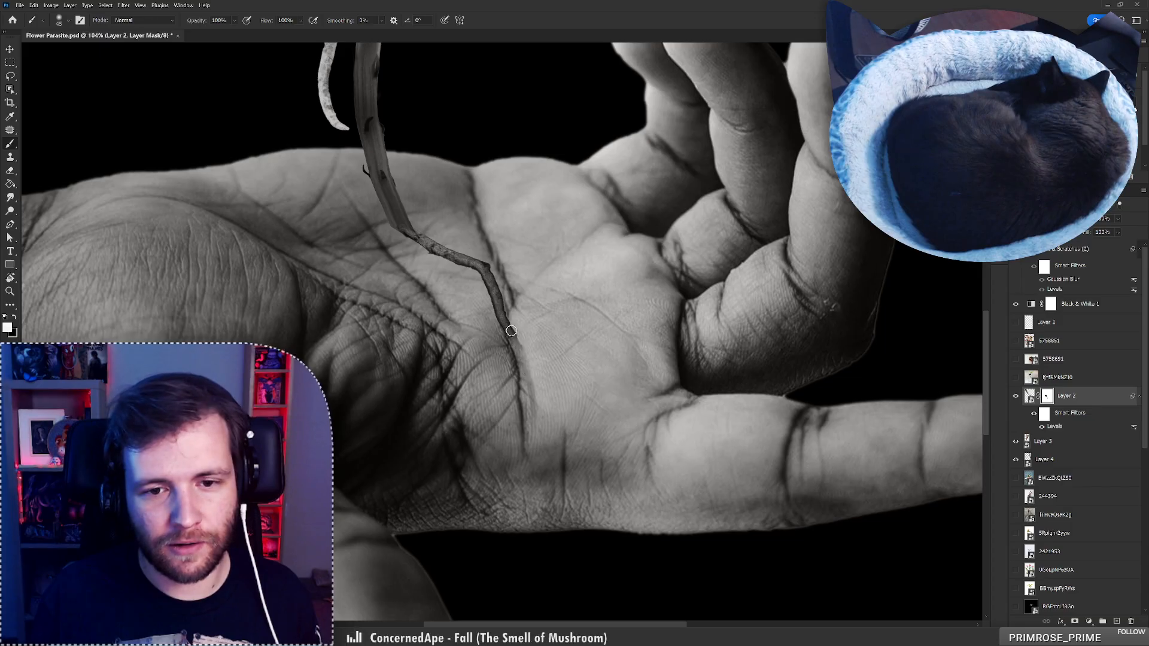
key("ctrl+z")
Refine the faded end of the root on Layer 2's mask with 24 px and 10 px soft brushes, blending it into the palm crease
right_click(593, 312)
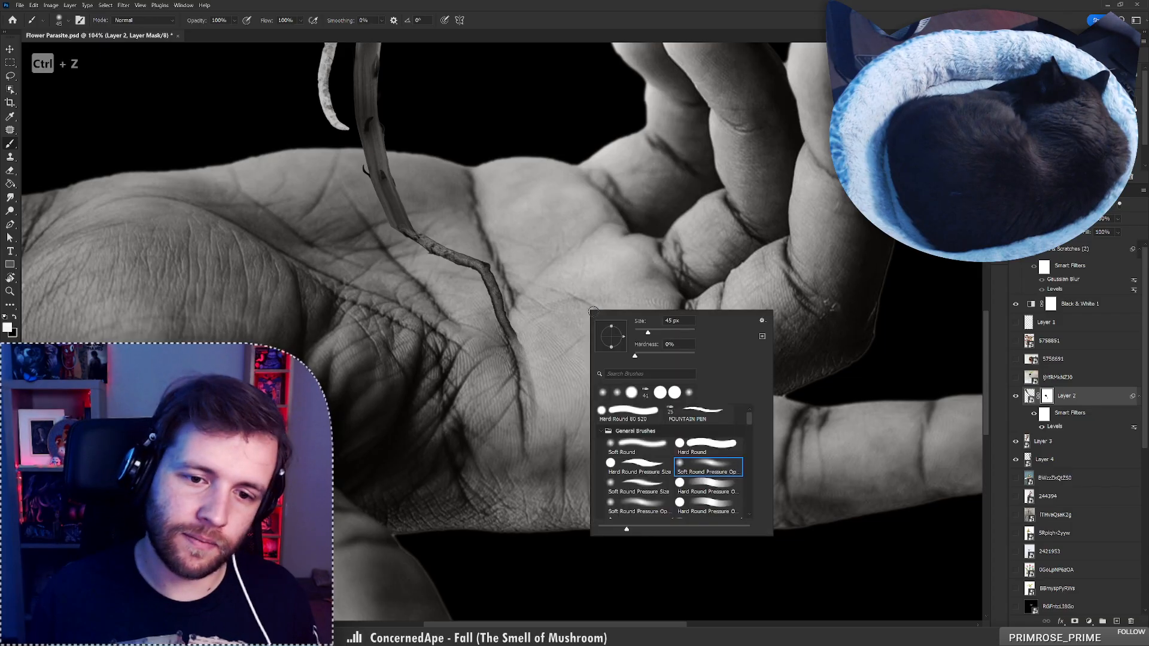
left_click(532, 354)
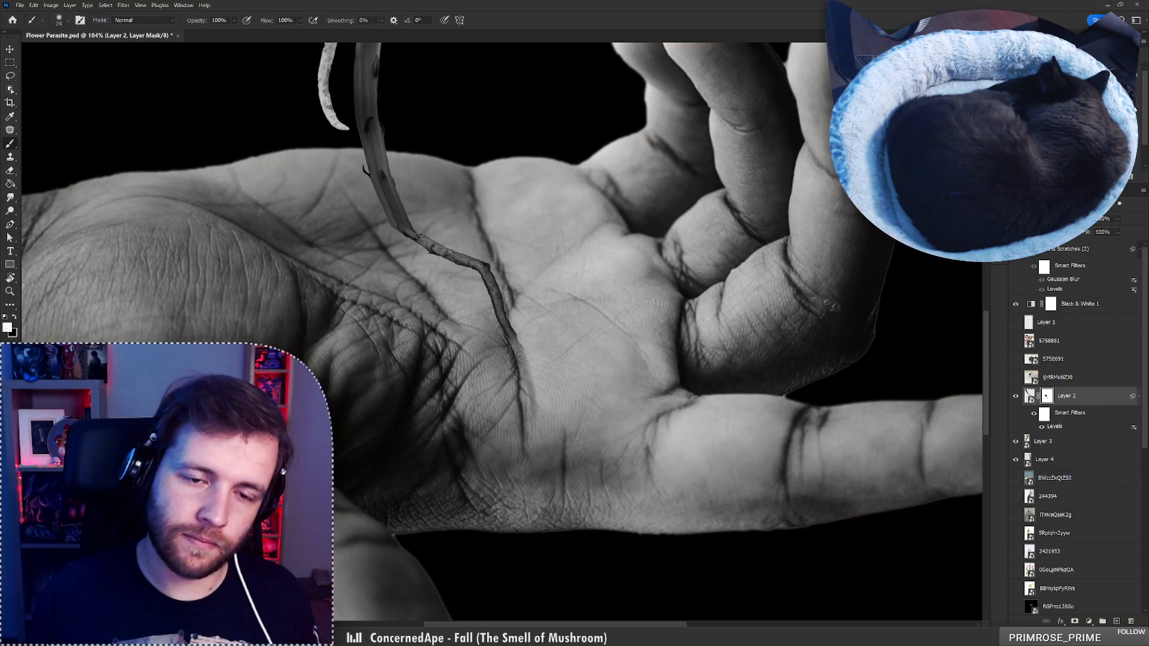
key("x")
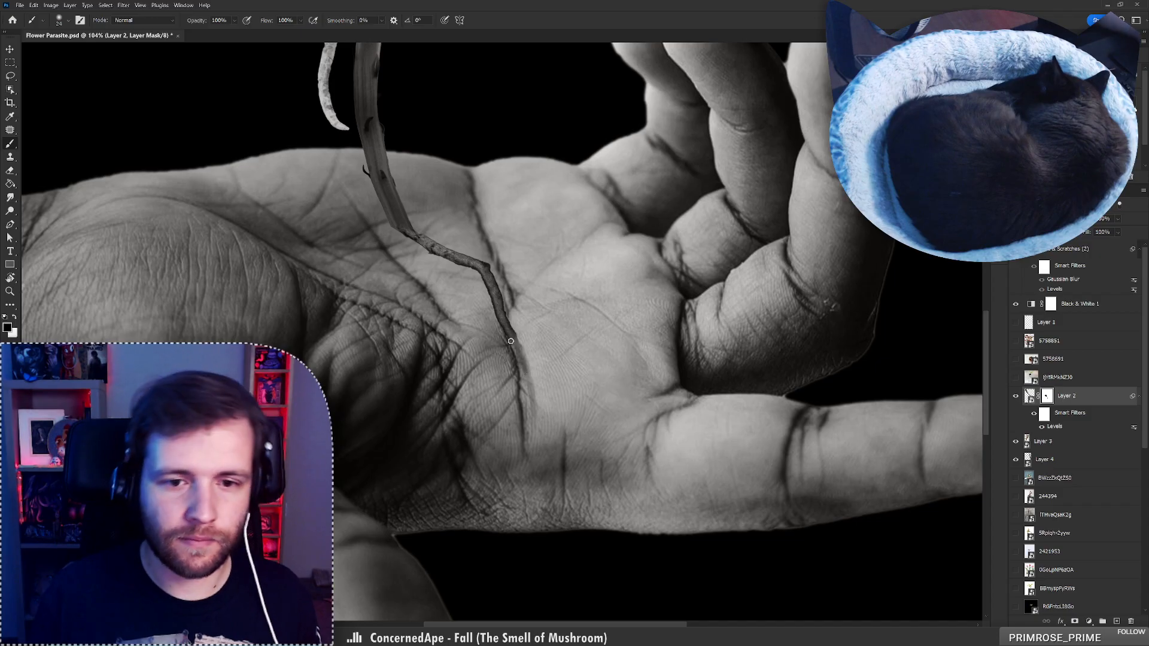
key("ctrl+z")
right_click(555, 319)
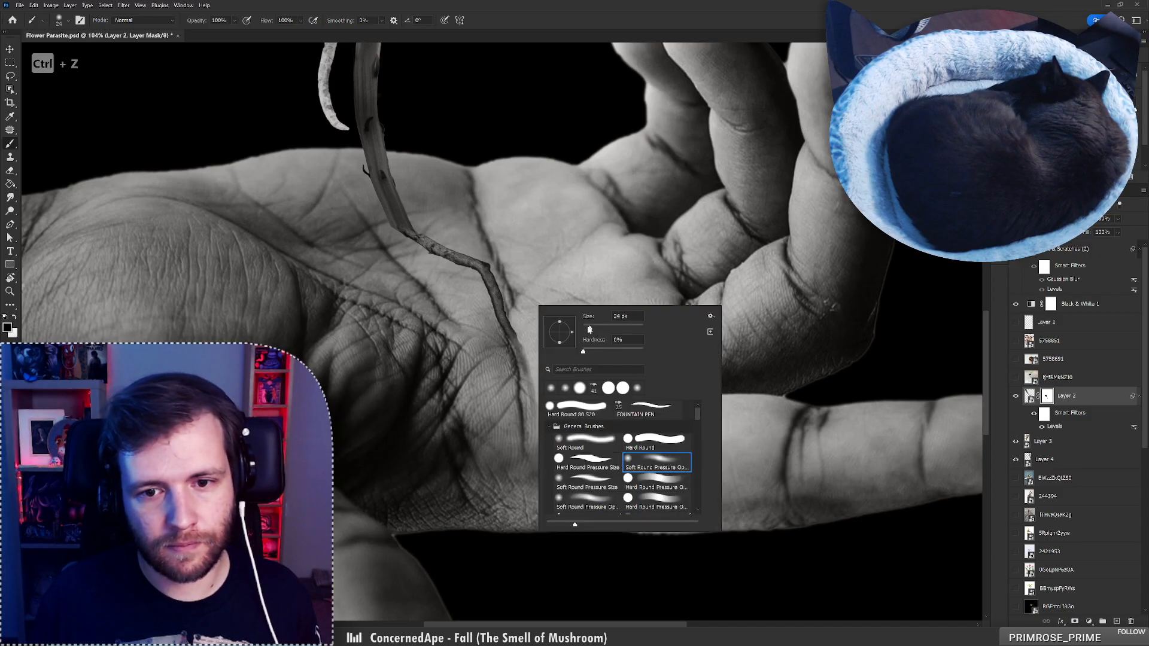
left_click(516, 338)
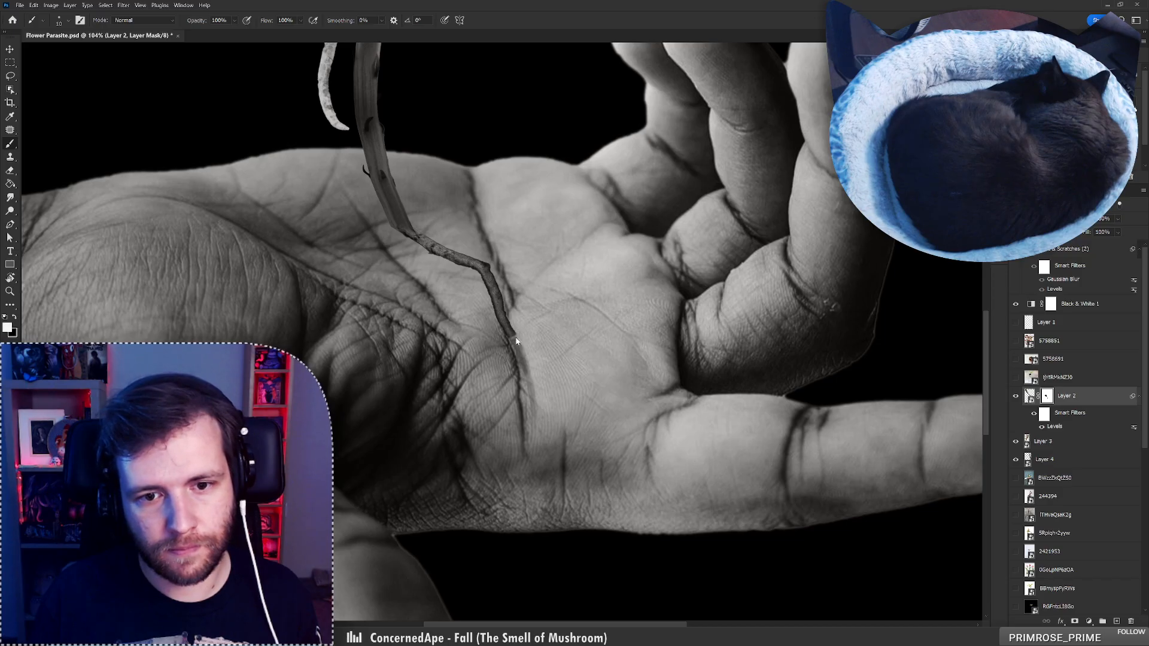
key("ctrl+space")
mouse_move(524, 318)
left_mouse_down()
mouse_move(493, 279)
mouse_move(508, 277)
left_mouse_up()
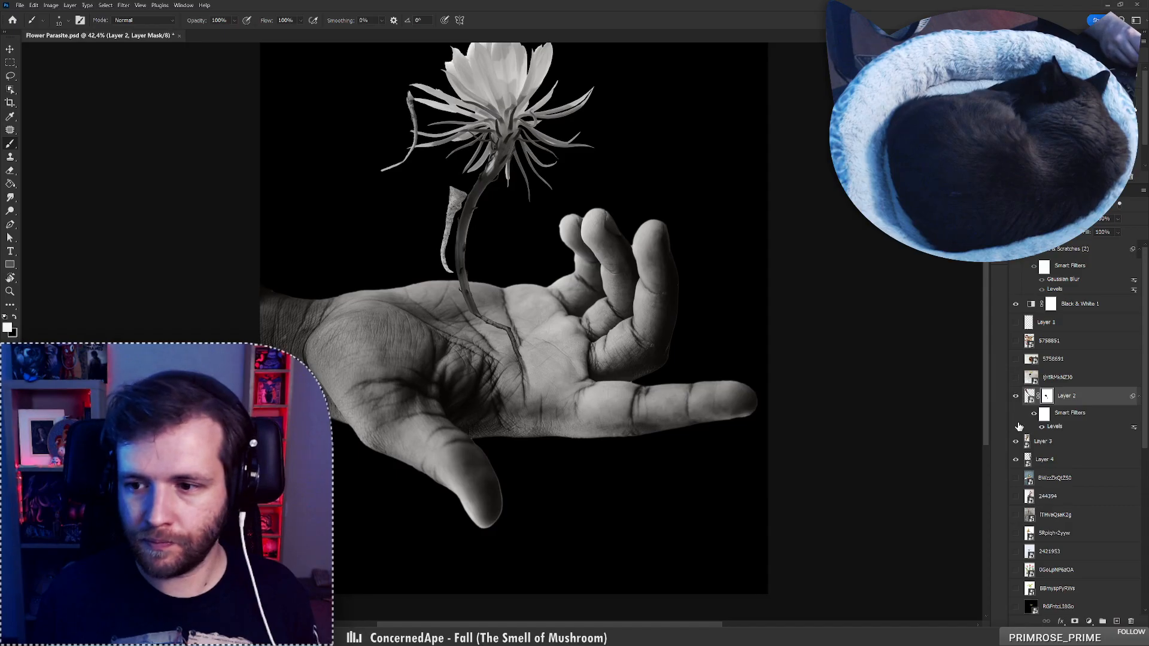
Move the Layer 3 root to the stem's base and bend it with Puppet Warp so it curves across the palm towards the wrist
left_click(1055, 449)
left_click_drag(492, 225, 507, 330)
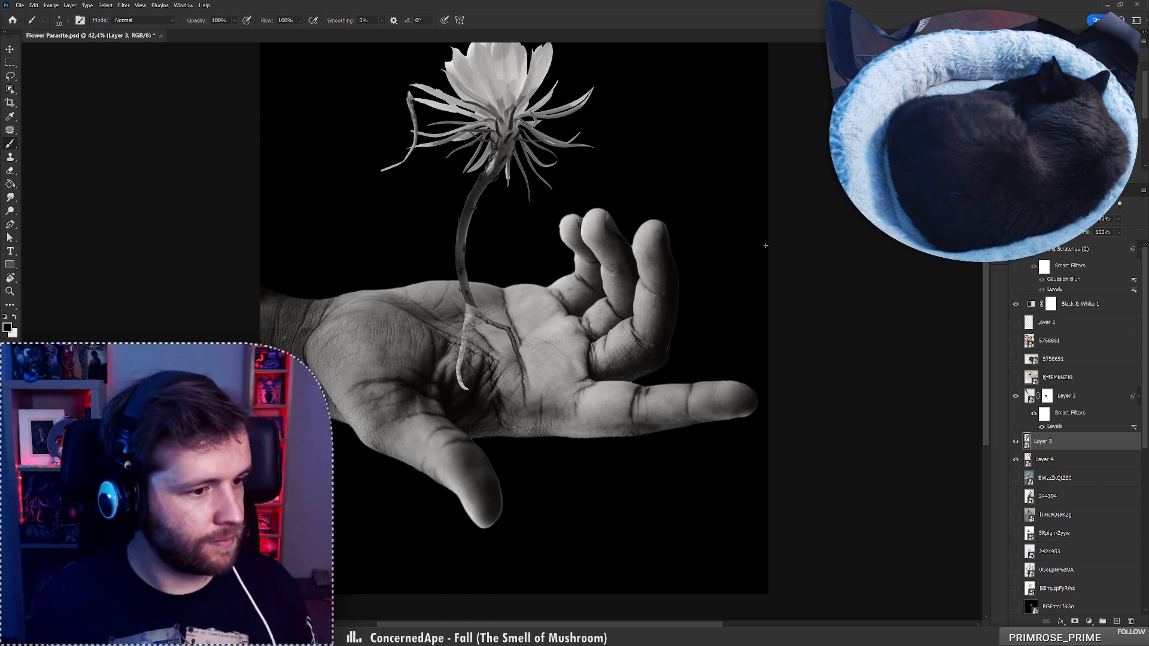
key("ctrl+shift+p")
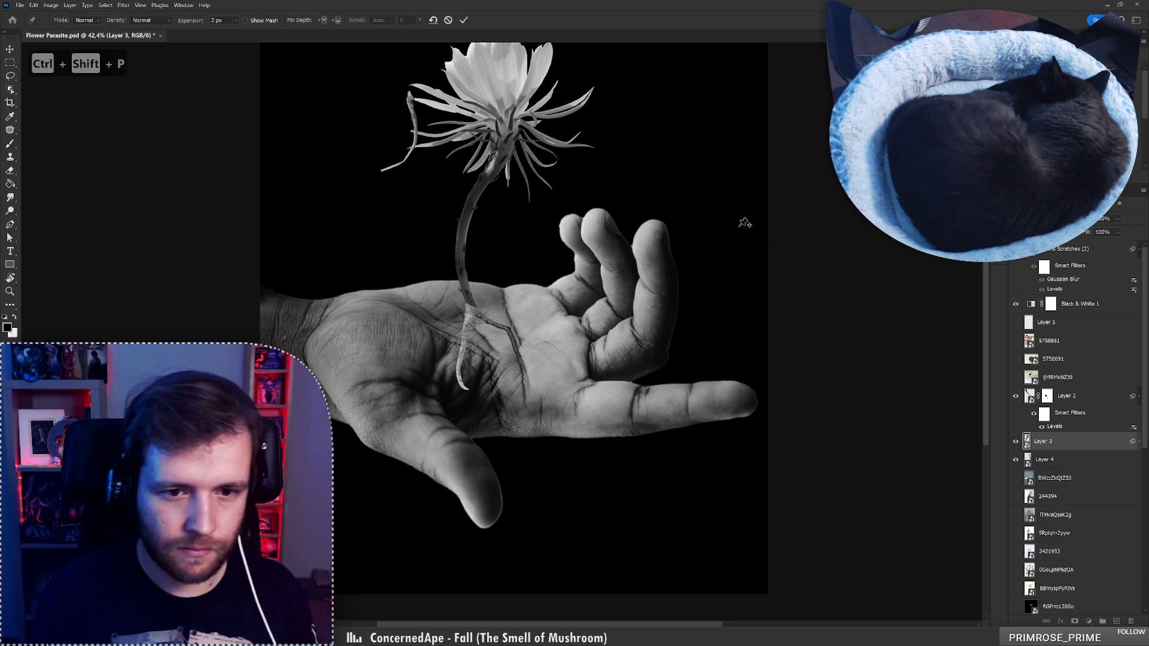
mouse_move(473, 317)
left_mouse_down()
mouse_move(457, 345)
mouse_move(443, 336)
mouse_move(462, 336)
mouse_move(472, 300)
left_mouse_up()
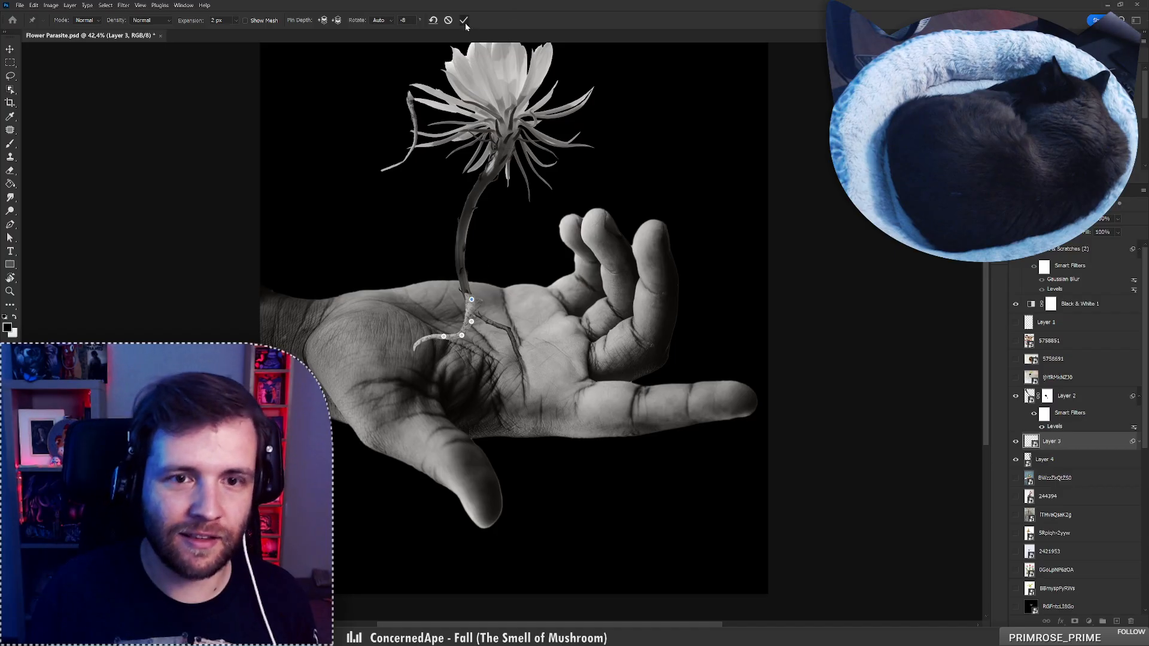
left_click(466, 24)
Add a layer mask to Layer 3 and darken its root with Levels, setting the midtone input to 0.38
left_click(1075, 623)
key("x")
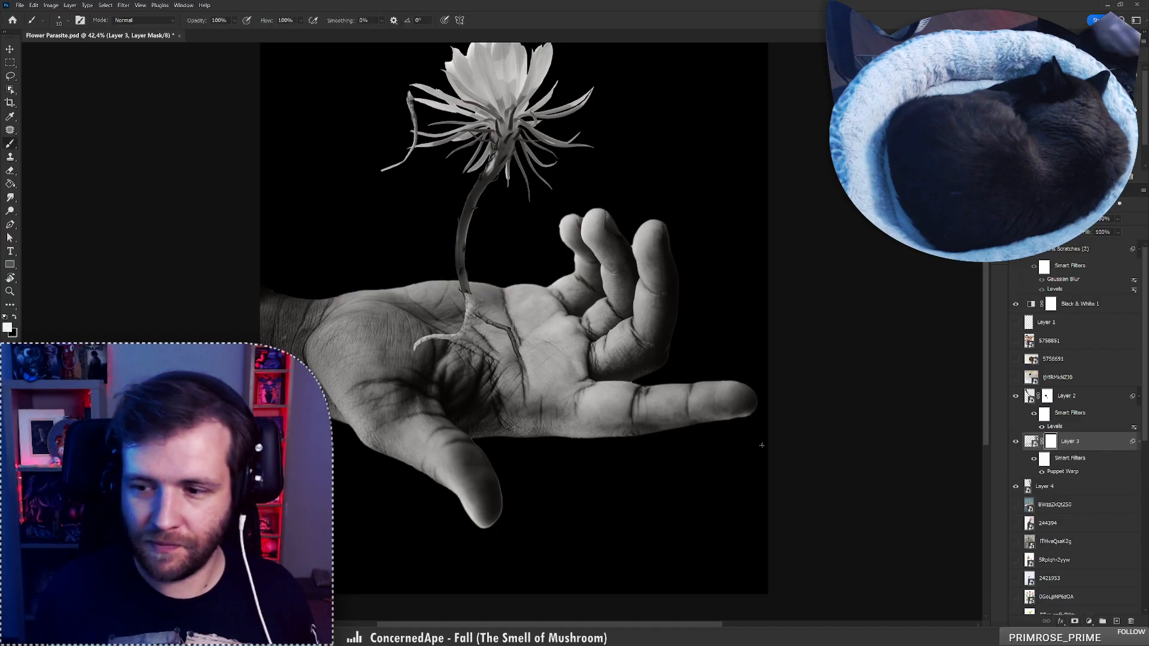
right_click(545, 348)
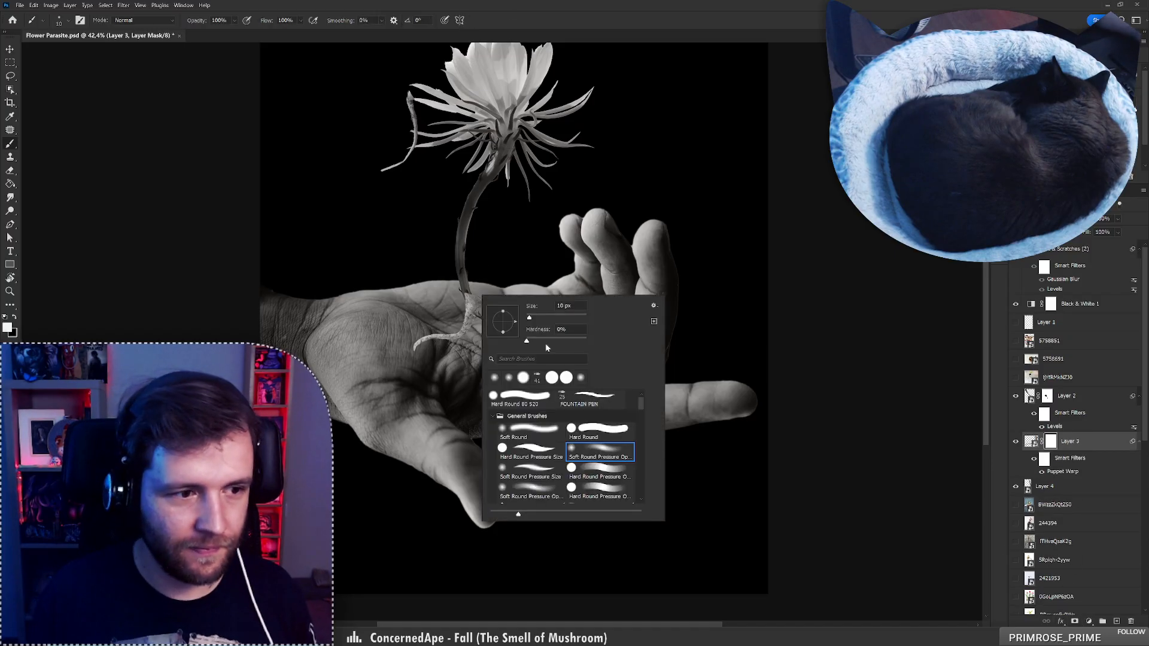
left_click(1089, 443)
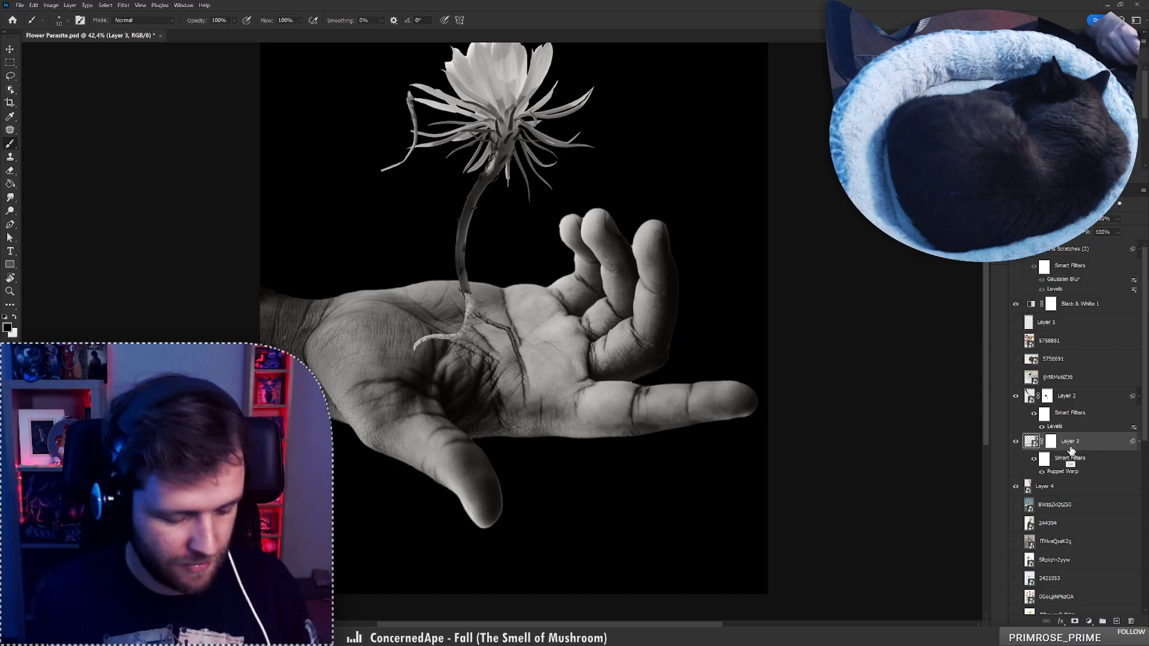
key("ctrl+l")
left_click_drag(661, 256, 689, 257)
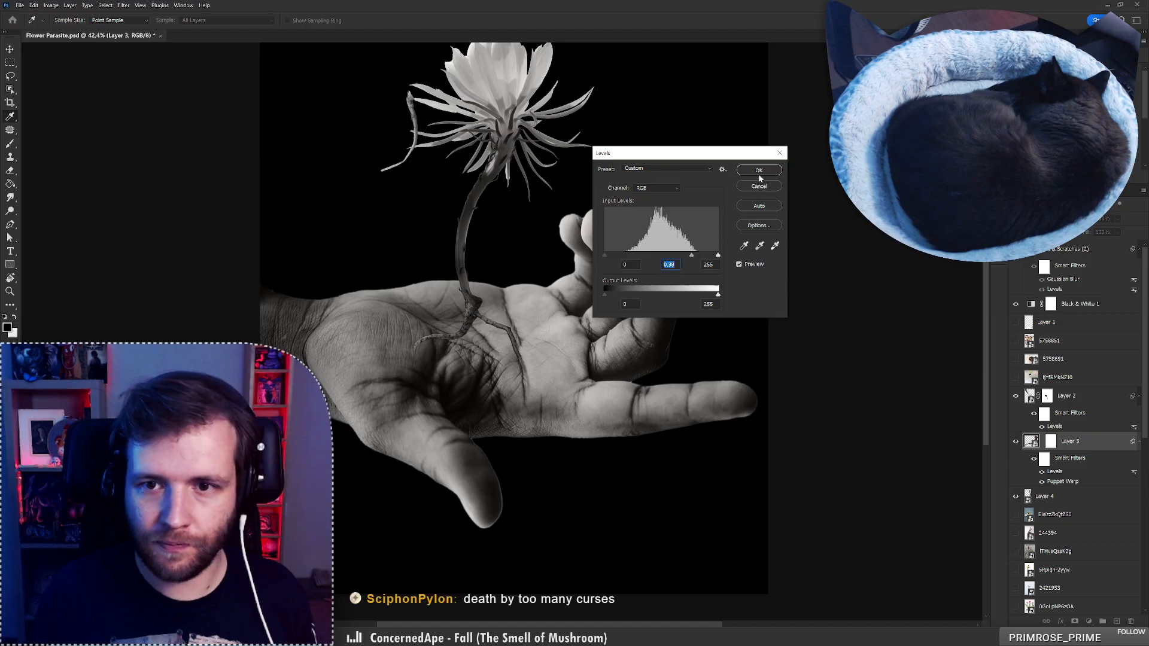
left_click(759, 172)
Mask out the Layer 3 root's upper end where it meets the stem, using the Hard Round 80 520 brush in black
left_click(1051, 441)
right_click(641, 317)
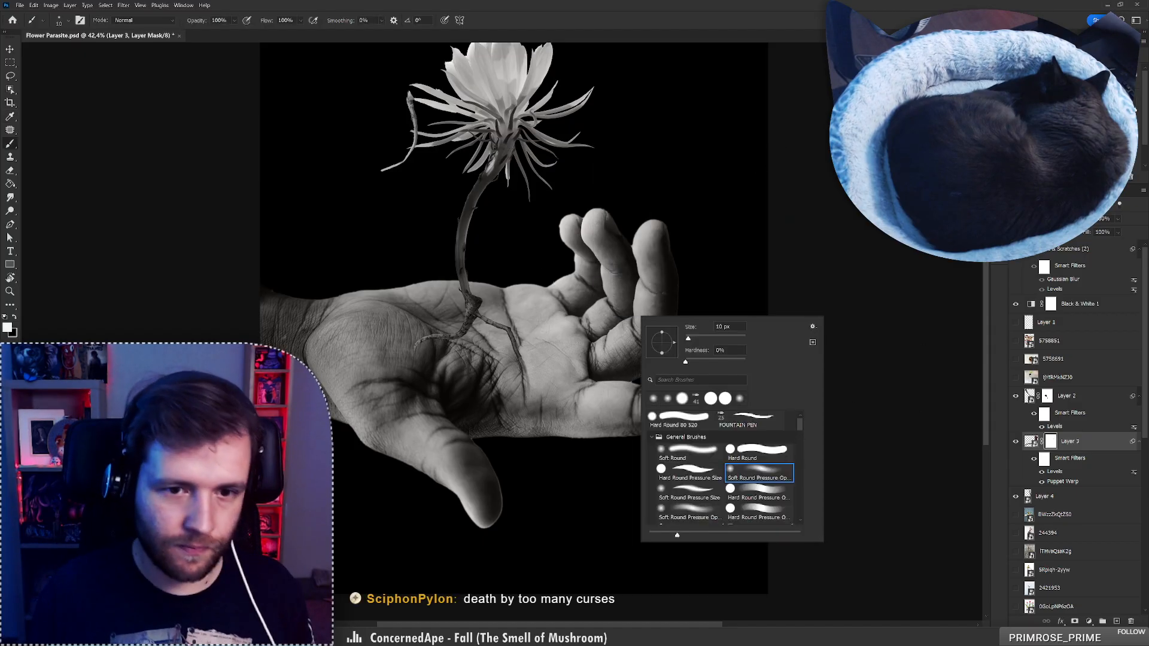
left_click(679, 419)
left_click(708, 339)
left_click(474, 295)
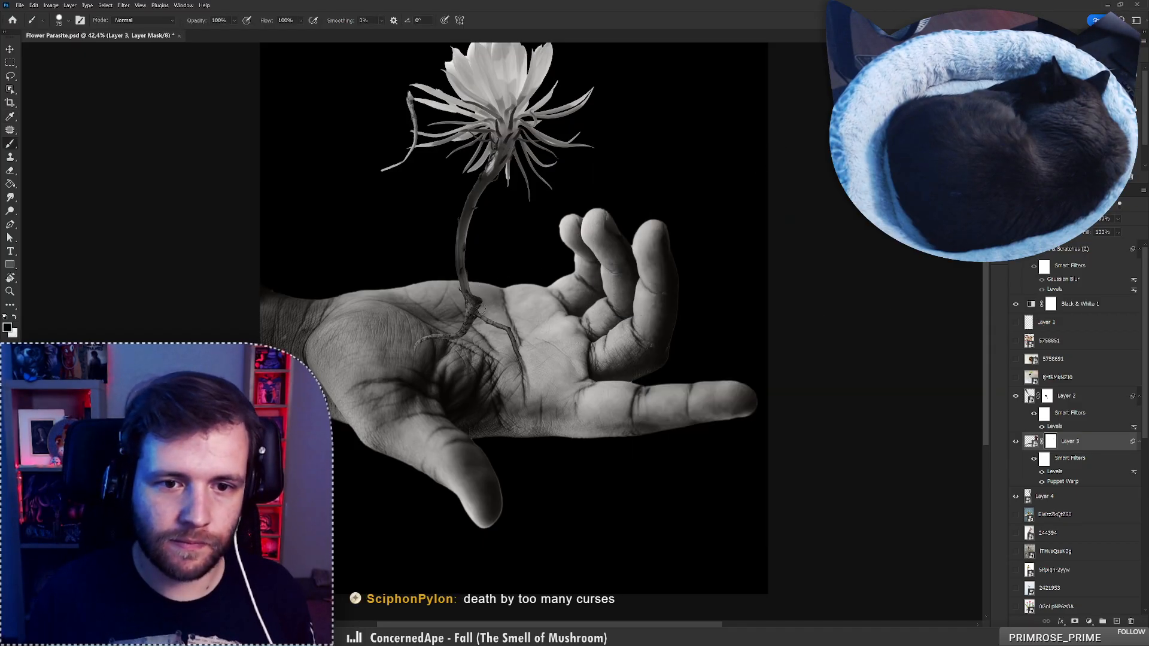
key("ctrl+space")
mouse_move(485, 300)
left_mouse_down()
mouse_move(453, 307)
mouse_move(473, 311)
left_mouse_up()
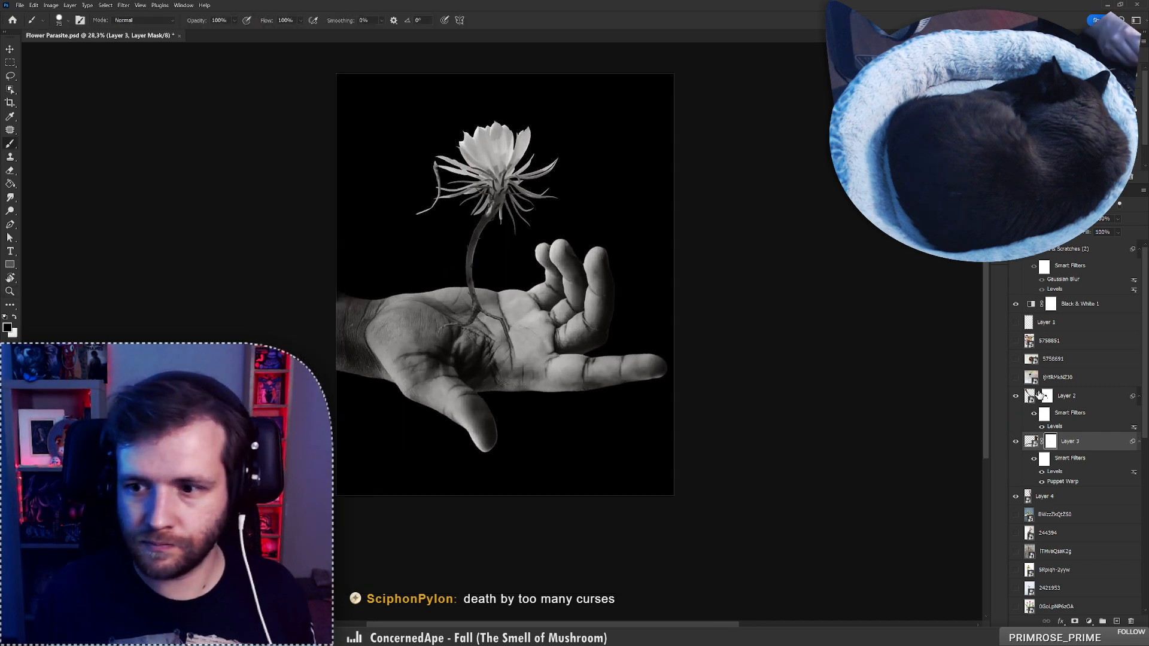
Move the Layer 4 root from beside the flower down to the stem's base and place its upper end against the stem
left_click(1075, 496)
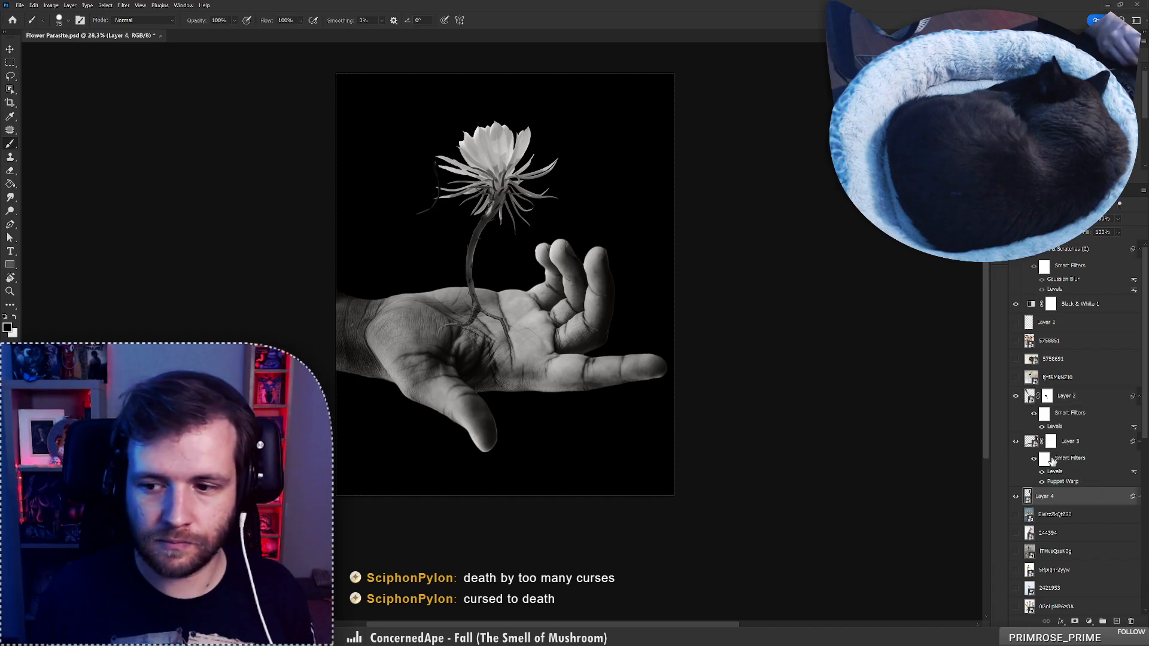
left_click_drag(447, 202, 547, 306)
key("ctrl+t")
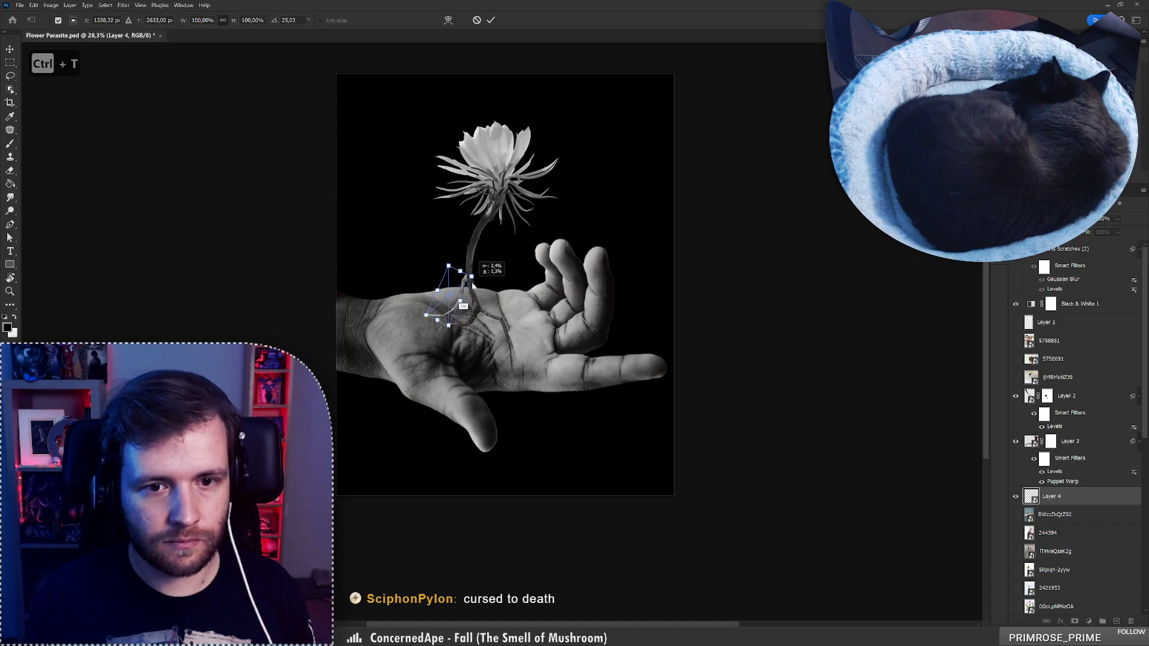
left_click_drag(472, 287, 465, 290)
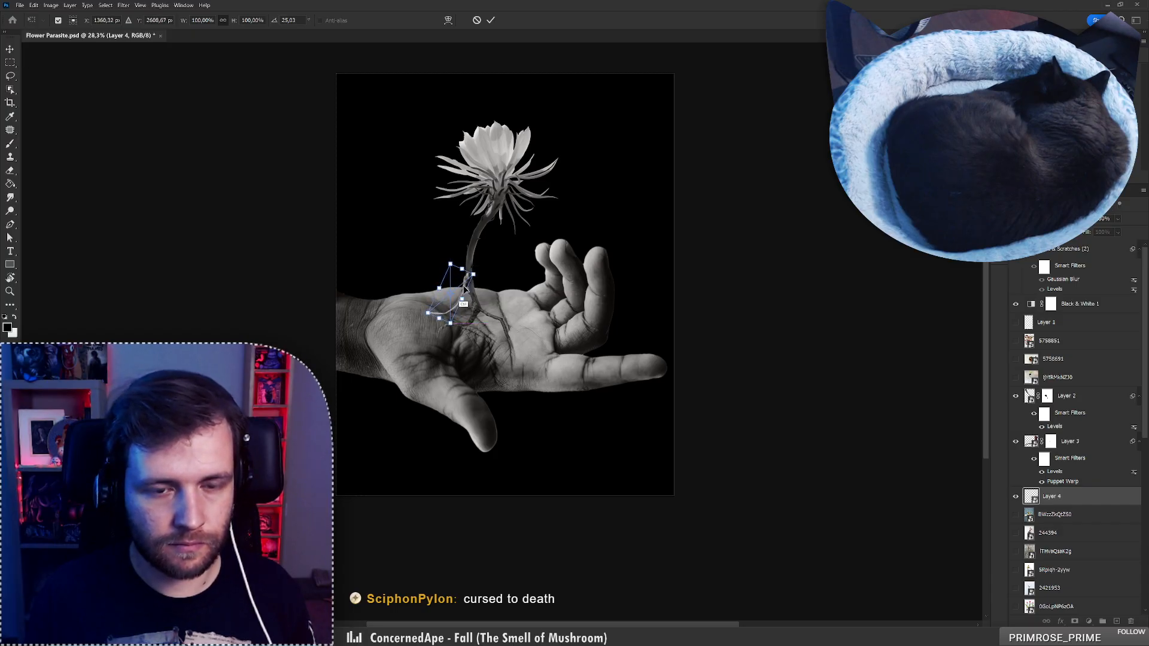
key("Return")
key("b")
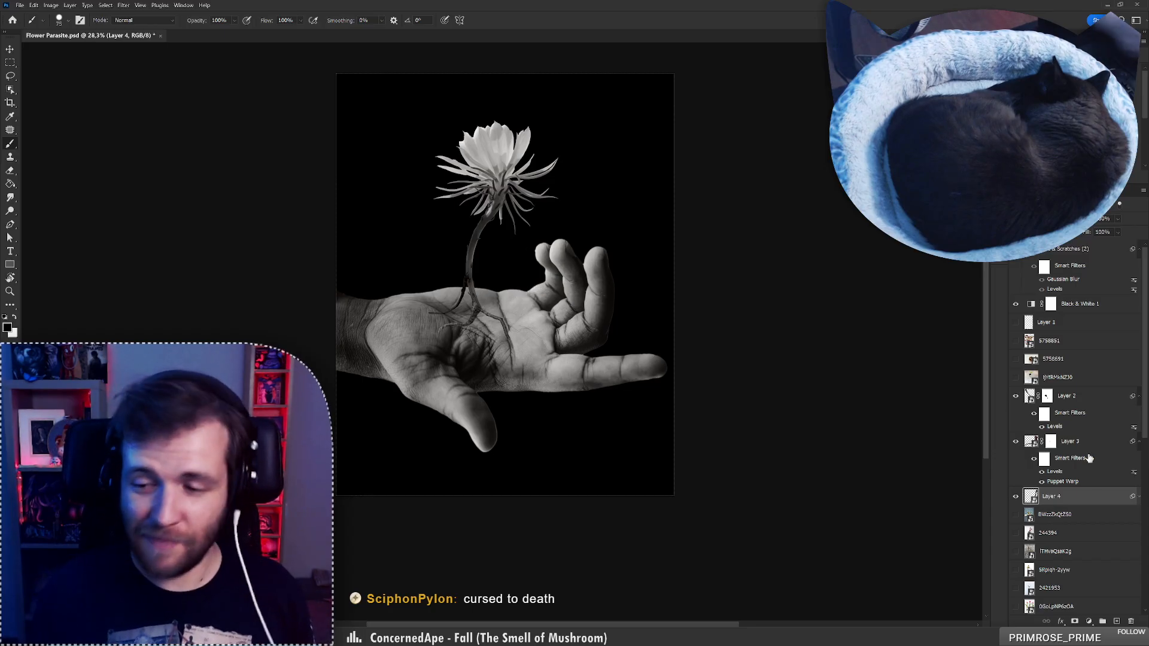
Darken the Layer 4 root with a Levels smart filter using a midtone input of 0.42
left_click(1140, 496)
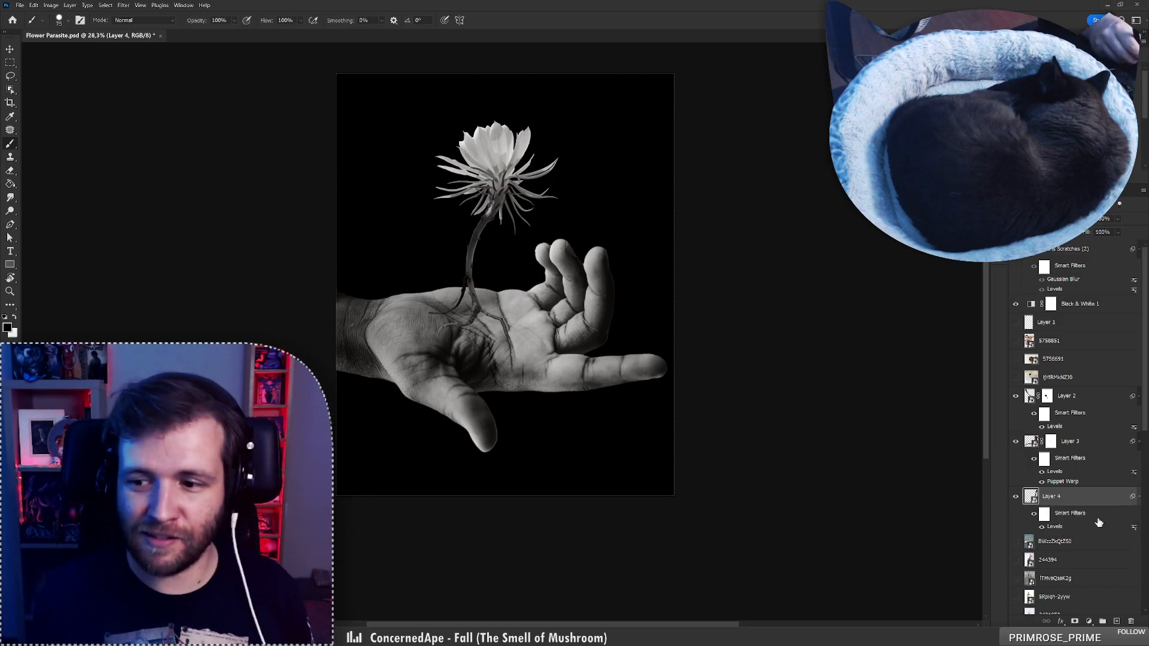
double_click(1068, 527)
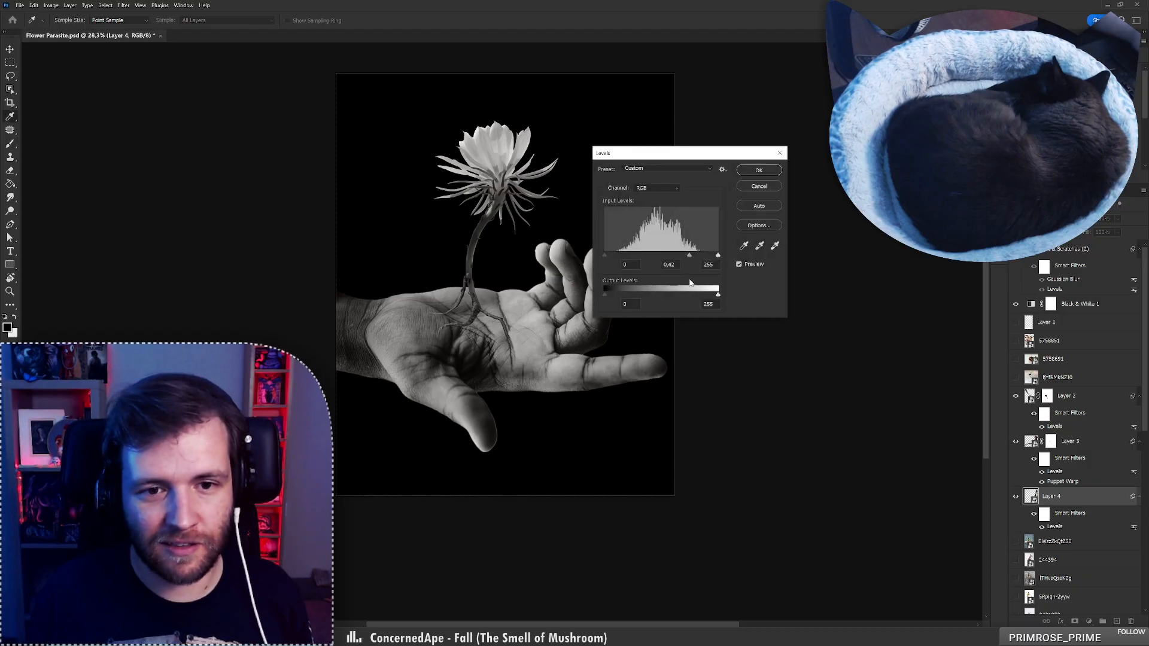
left_click(751, 171)
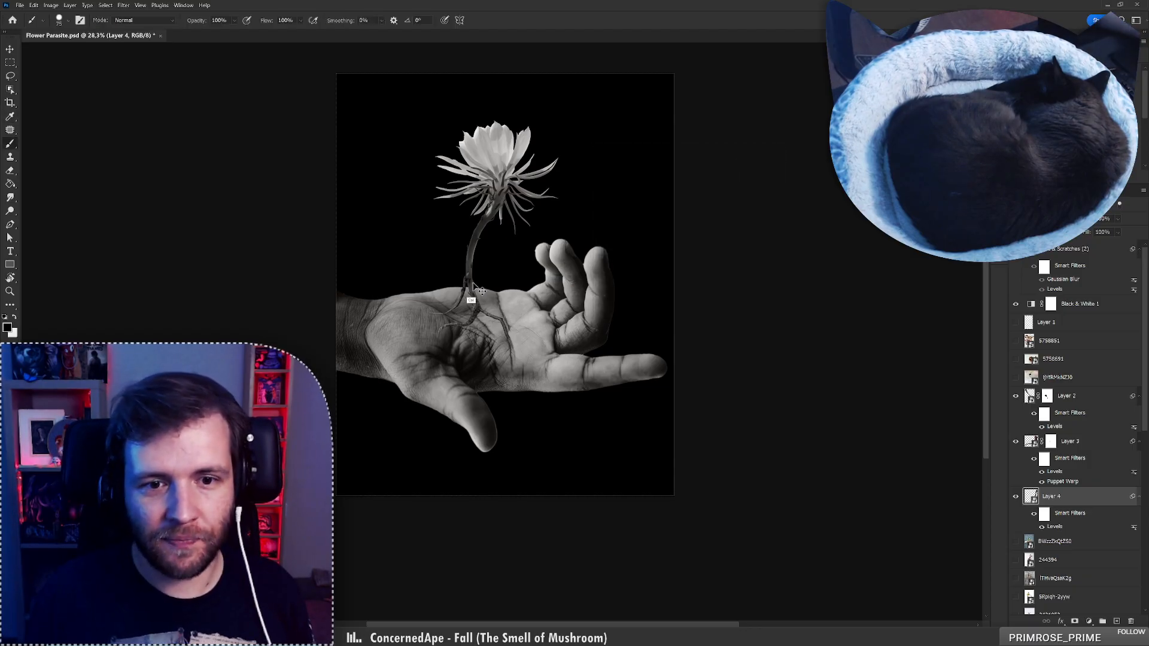
Reposition the darkened Layer 4 root so it branches from the stem's base across the palm towards the wrist
left_click_drag(479, 291, 483, 290)
mouse_move(488, 296)
left_mouse_down()
mouse_move(493, 316)
mouse_move(471, 291)
mouse_move(494, 291)
mouse_move(470, 297)
left_mouse_up()
left_click(491, 20)
key("b")
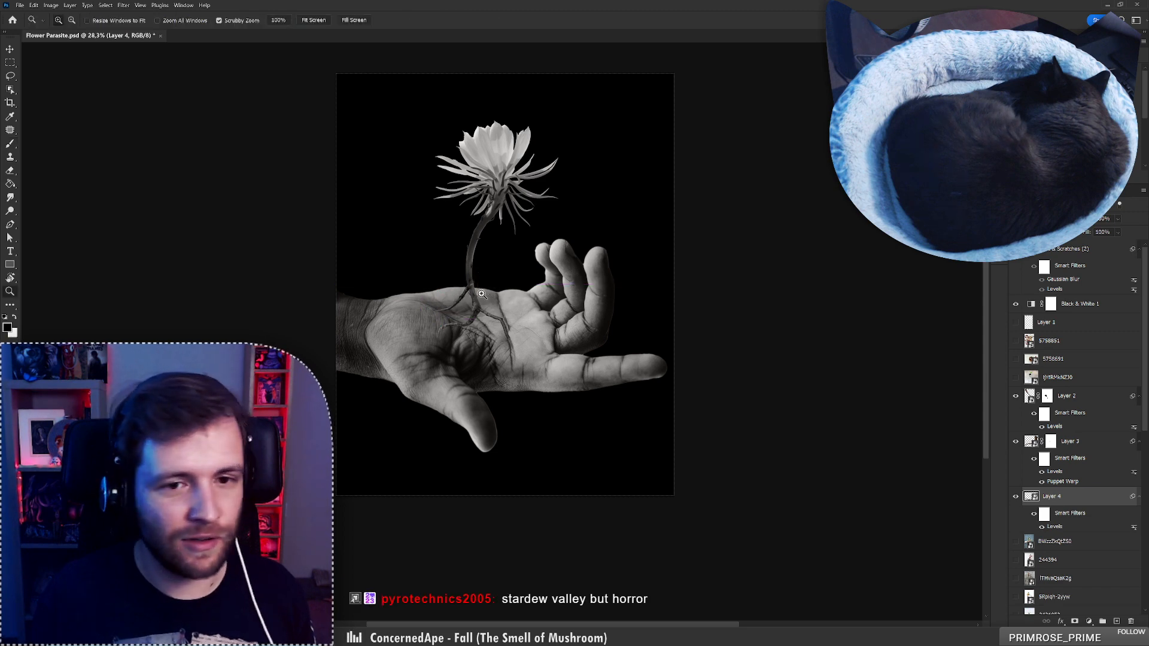
Add a layer mask to Layer 4 and choose a soft round pressure-opacity brush for blending its root into the palm
scroll(470, 296, "up", 4)
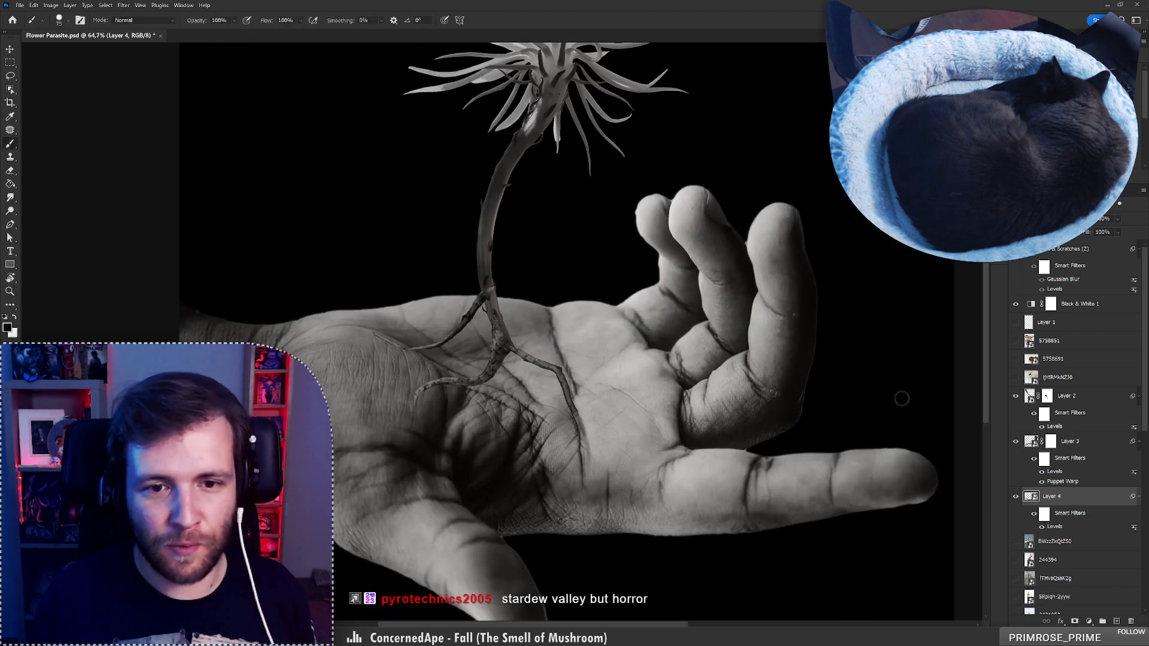
left_click(1075, 622)
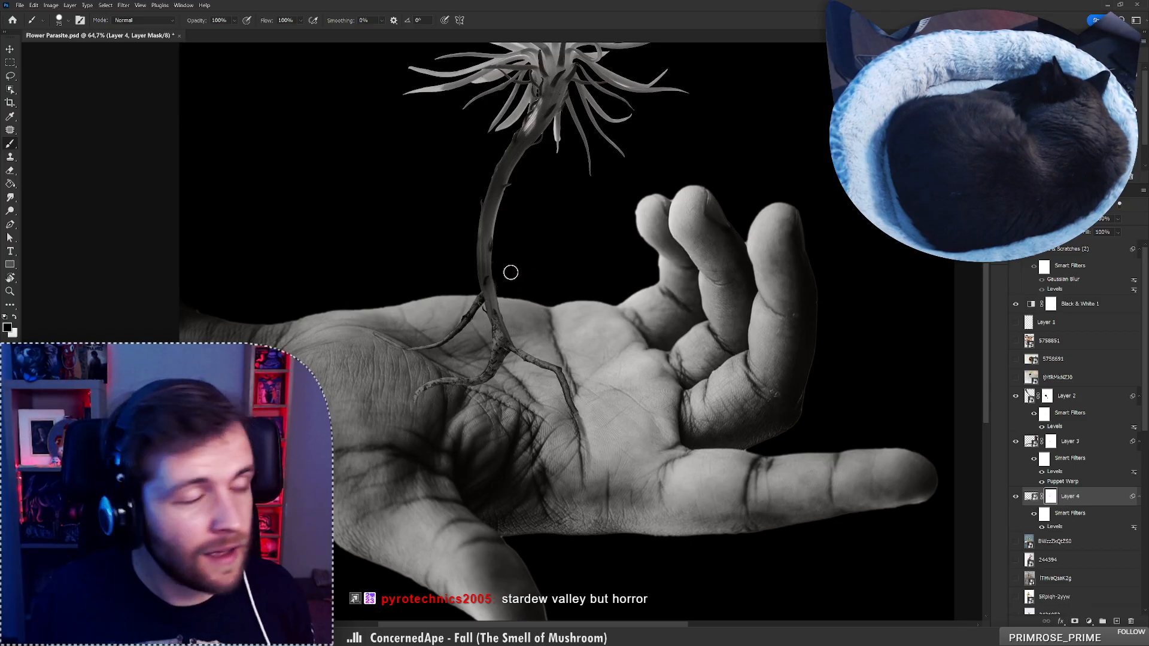
scroll(510, 272, "down", 5)
scroll(492, 192, "up", 3)
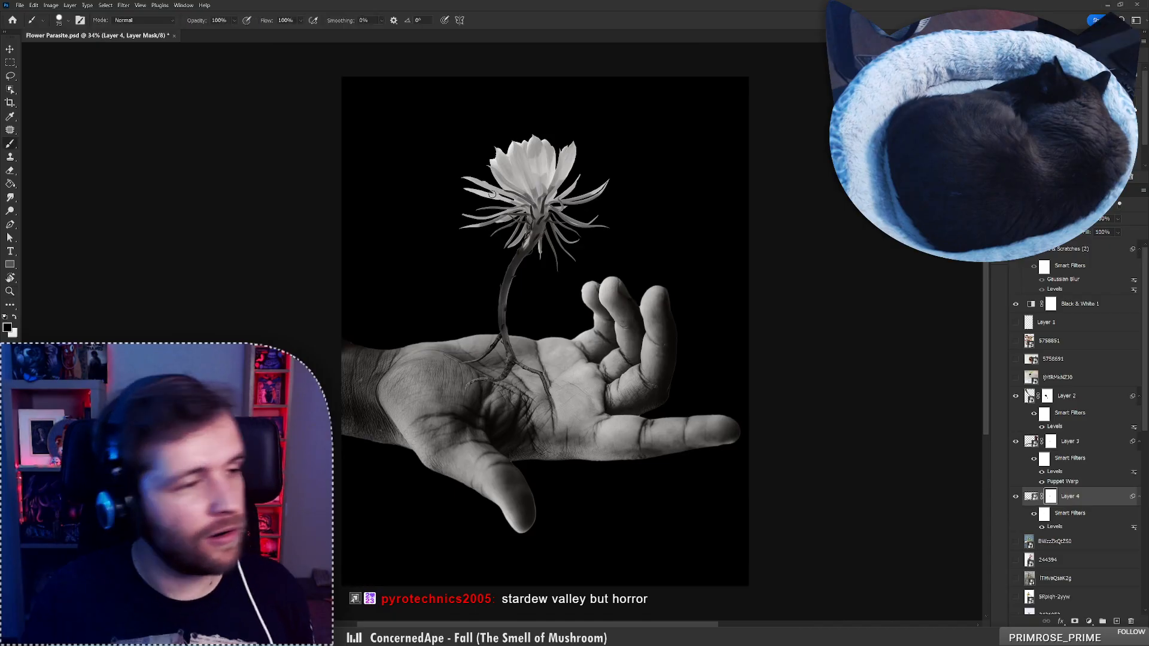
key("z")
scroll(486, 334, "down", 3)
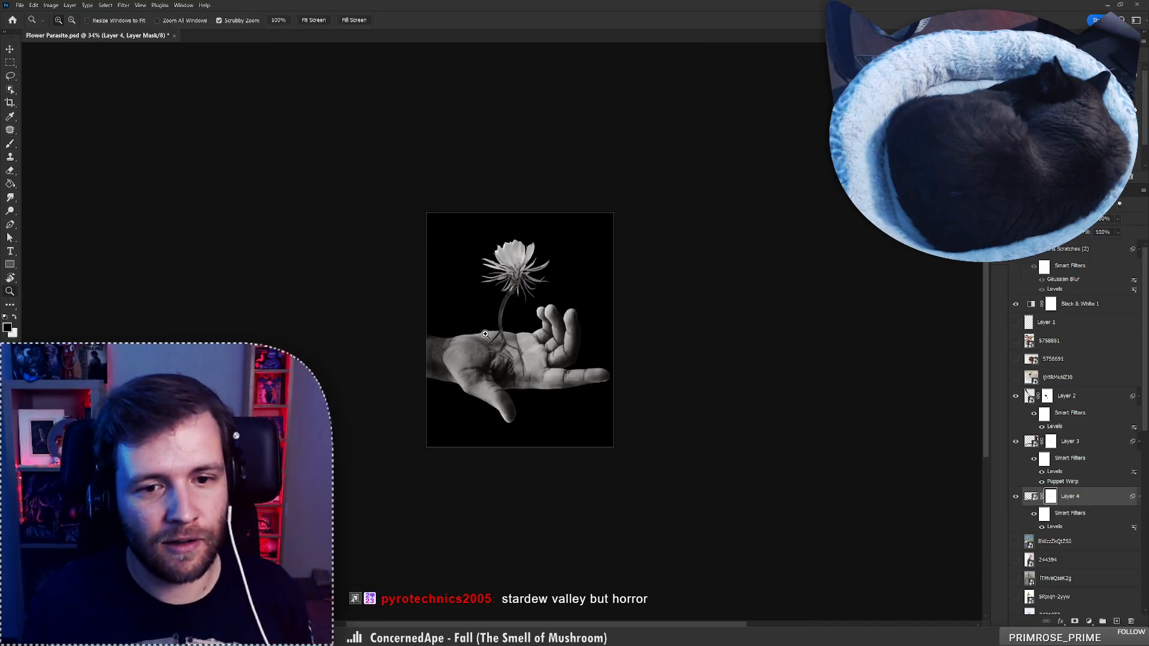
scroll(485, 334, "up", 3)
key("b")
key("ctrl+z")
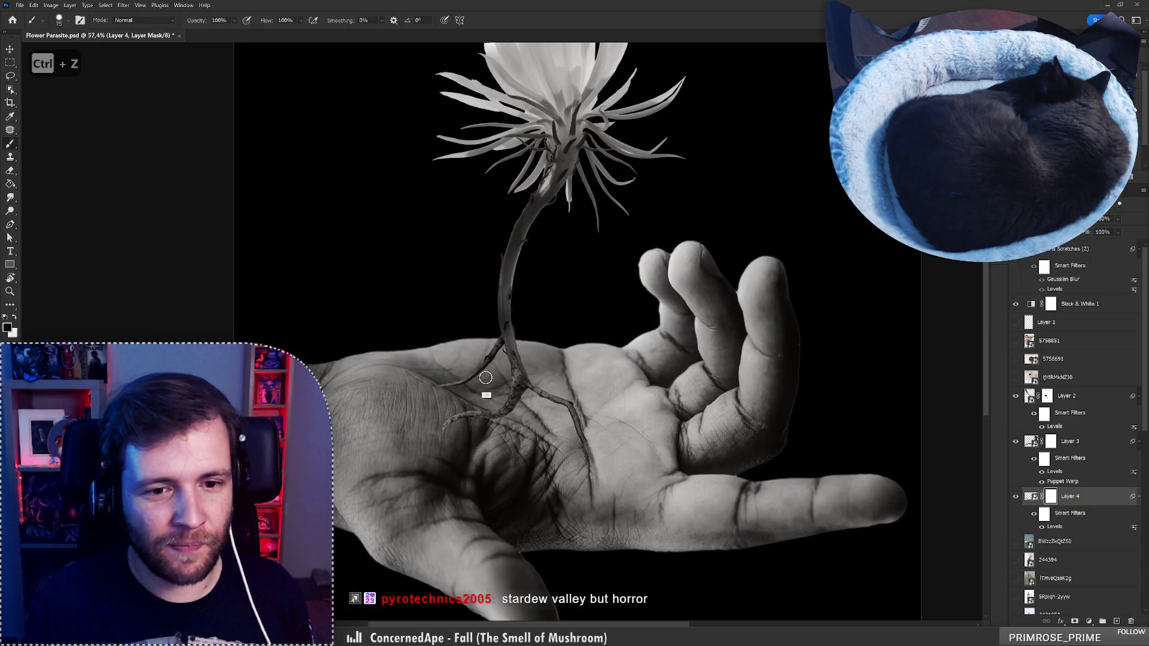
right_click(486, 378)
left_click(598, 520)
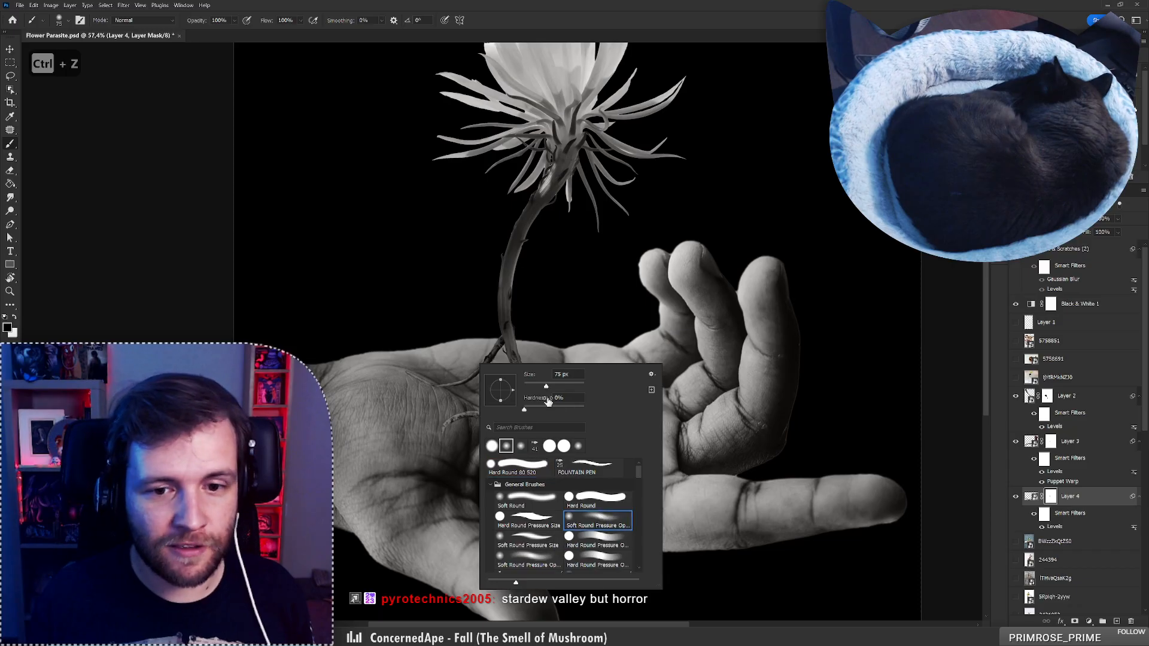
left_click(448, 371)
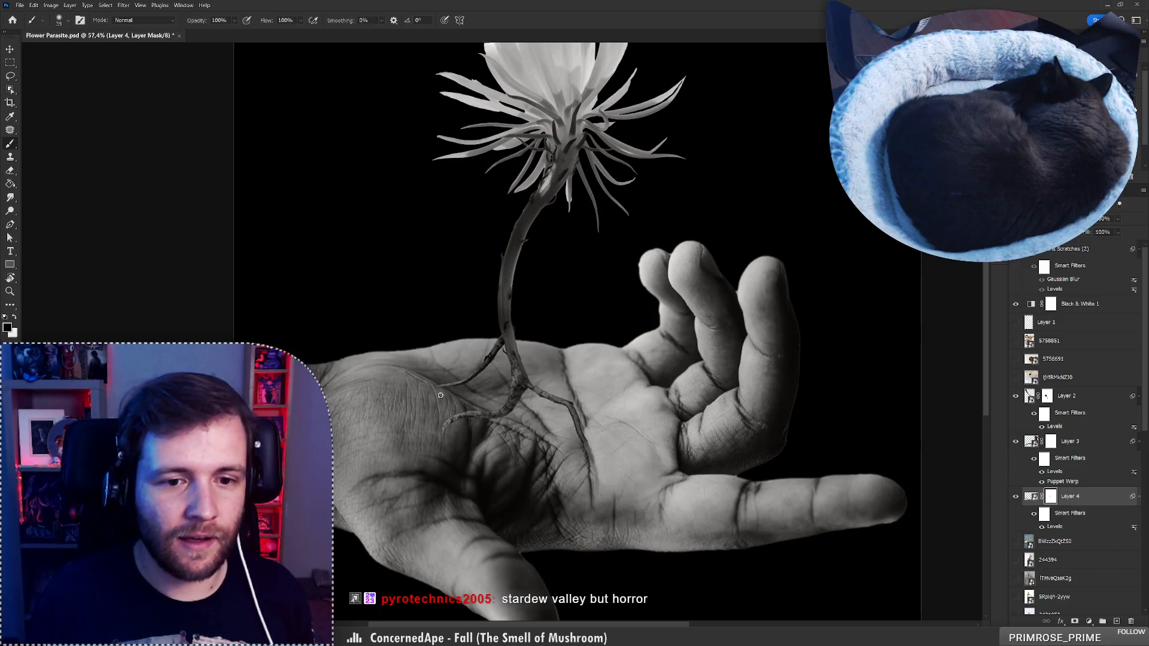
Create a new layer clipped to Layer 4 and try soft brush strokes over the root's thin end
left_click(1116, 621)
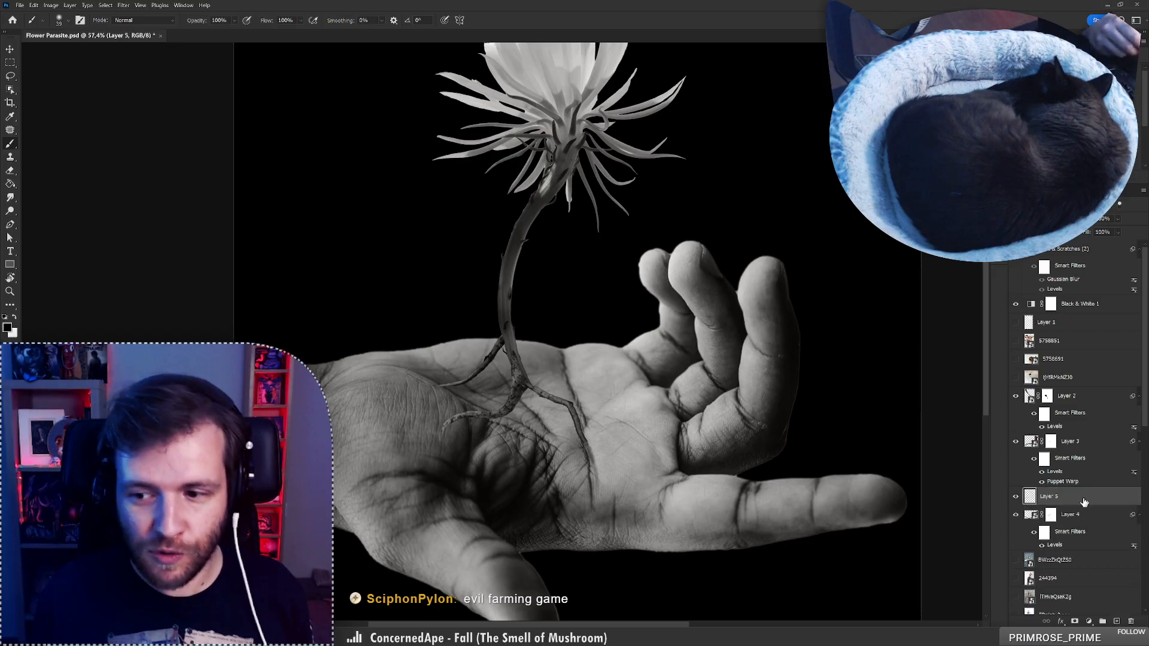
right_click(456, 374)
left_click_drag(526, 386, 549, 387)
mouse_move(428, 383)
left_mouse_down()
mouse_move(510, 387)
mouse_move(410, 376)
left_mouse_up()
key("ctrl+z")
right_click(464, 359)
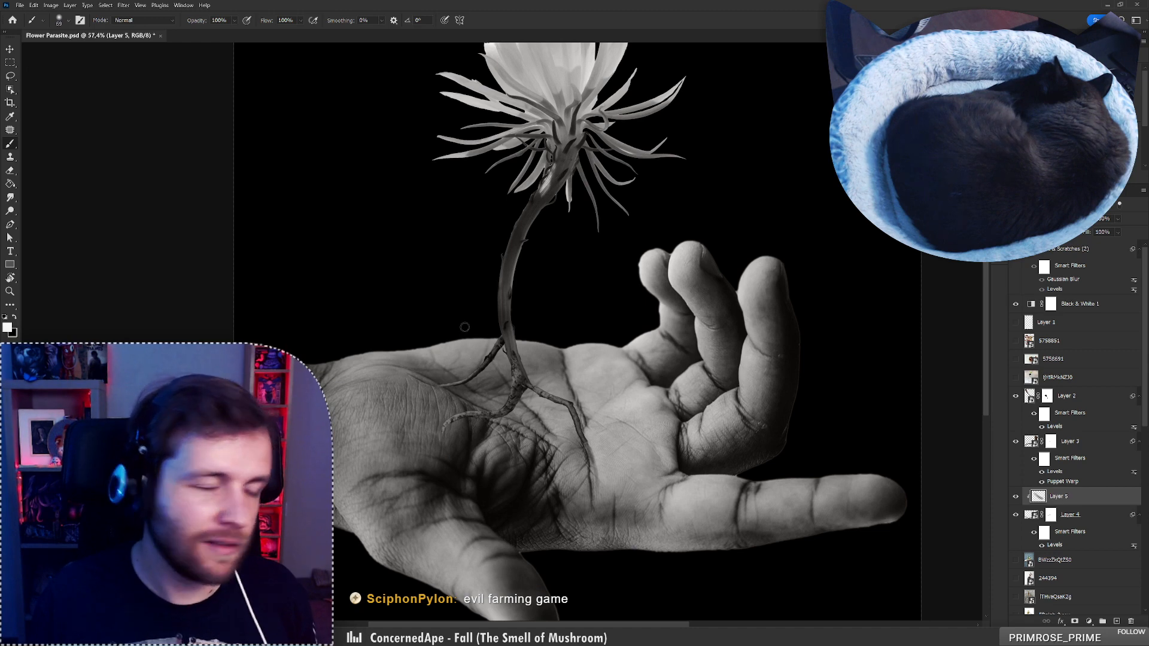
Enlarge the soft brush and undo the last white paint on clipped Layer 5
key("z")
left_click(427, 352, "alt")
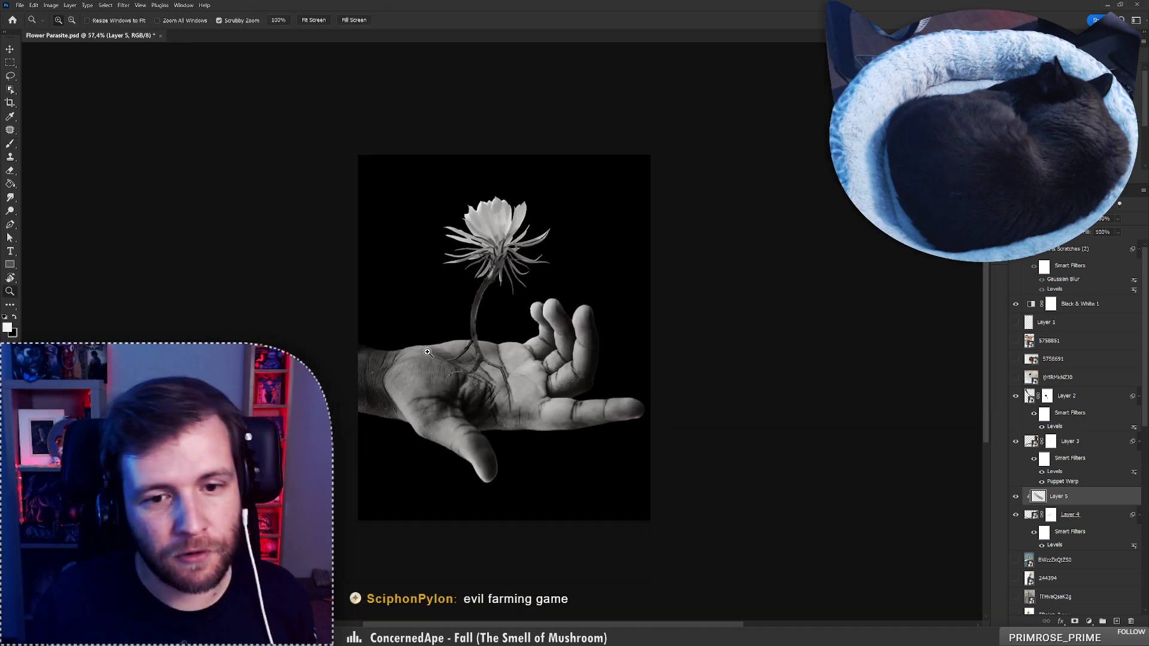
mouse_move(427, 352)
left_mouse_down()
mouse_move(418, 352)
mouse_move(444, 352)
left_mouse_up()
key("b")
left_click_drag(508, 370, 526, 367)
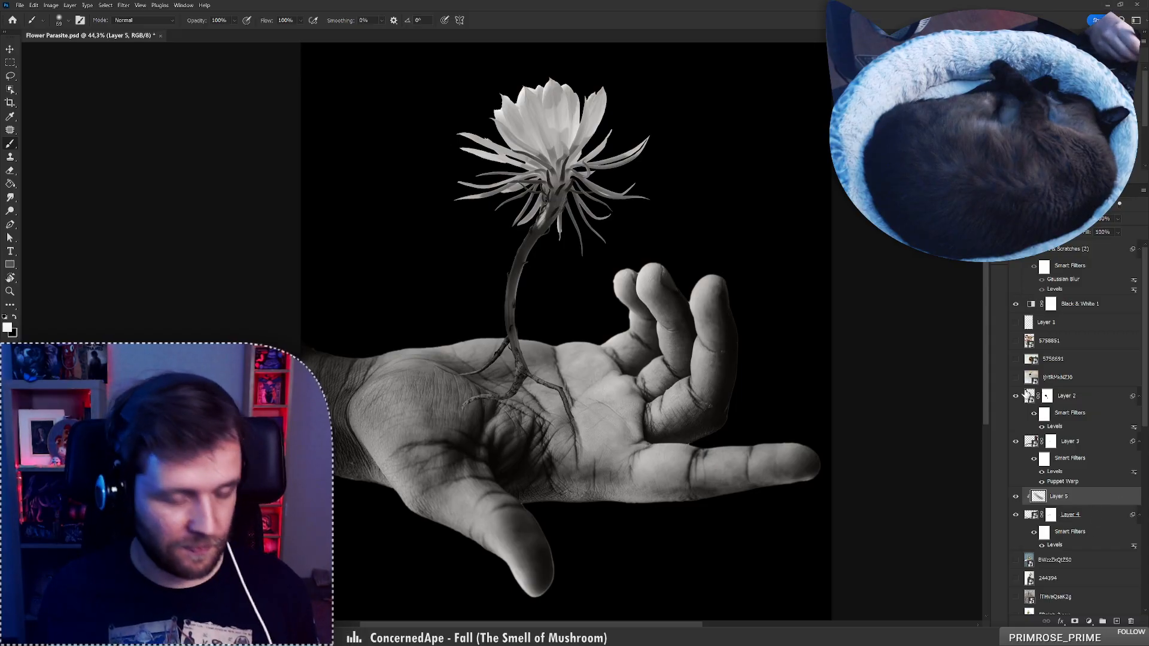
right_click(528, 335)
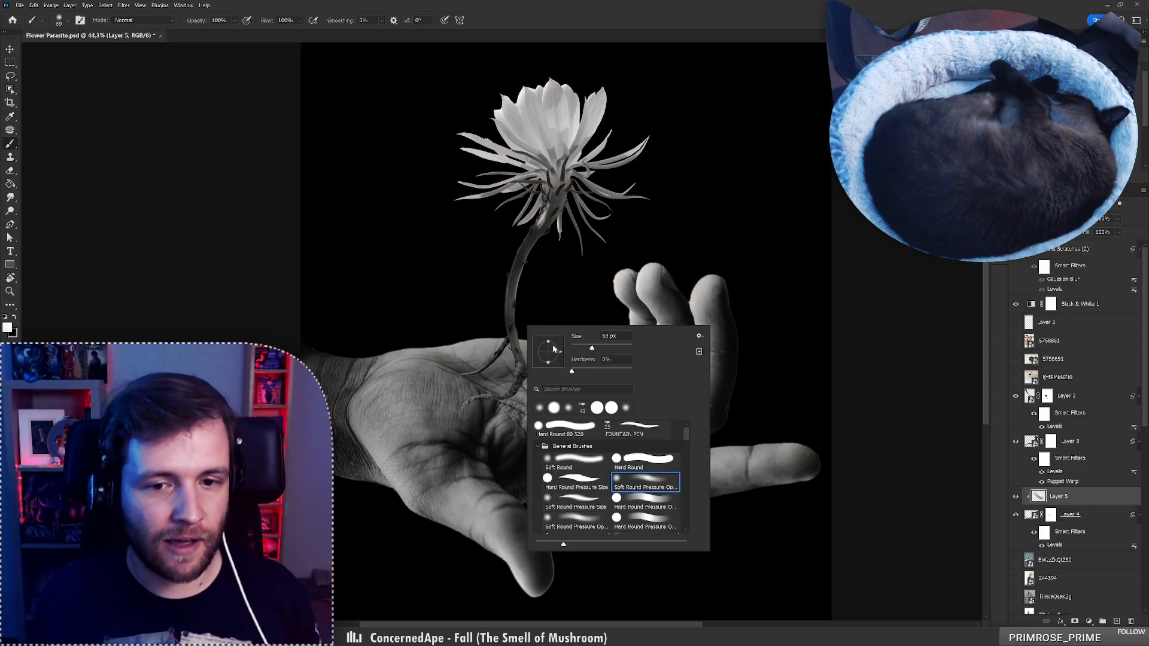
key("Return")
key("ctrl+z")
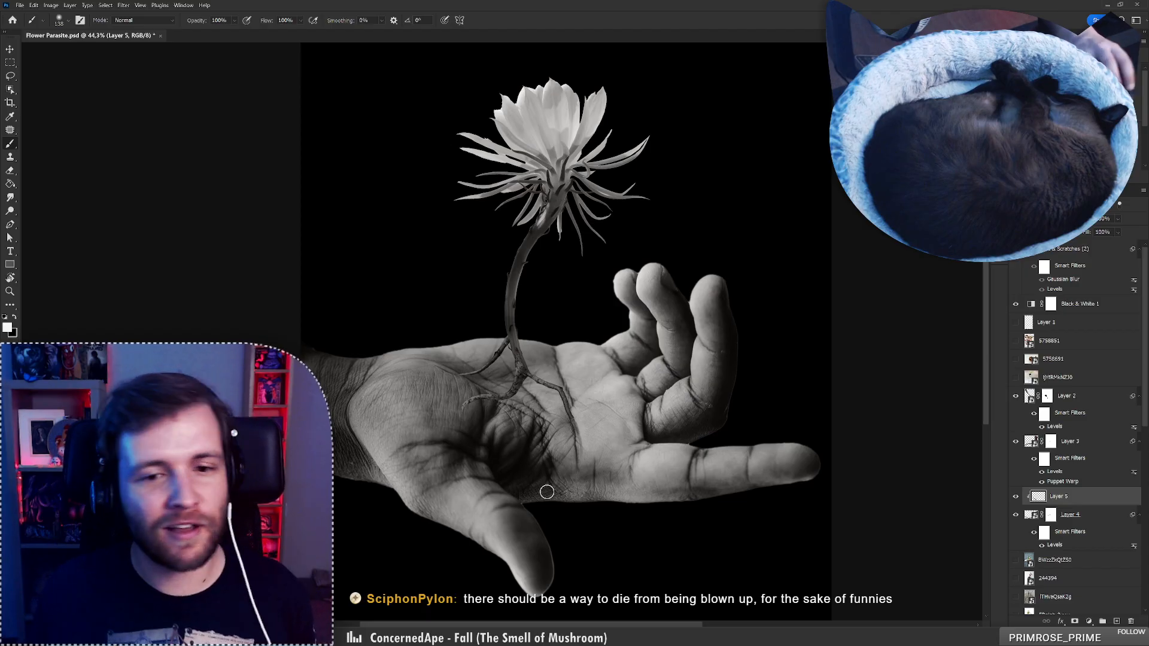
Preview the hidden plant-in-flask photo and the 5758691 beetroot bowl photo as possible root sources
left_click(1016, 378)
left_click(1065, 380)
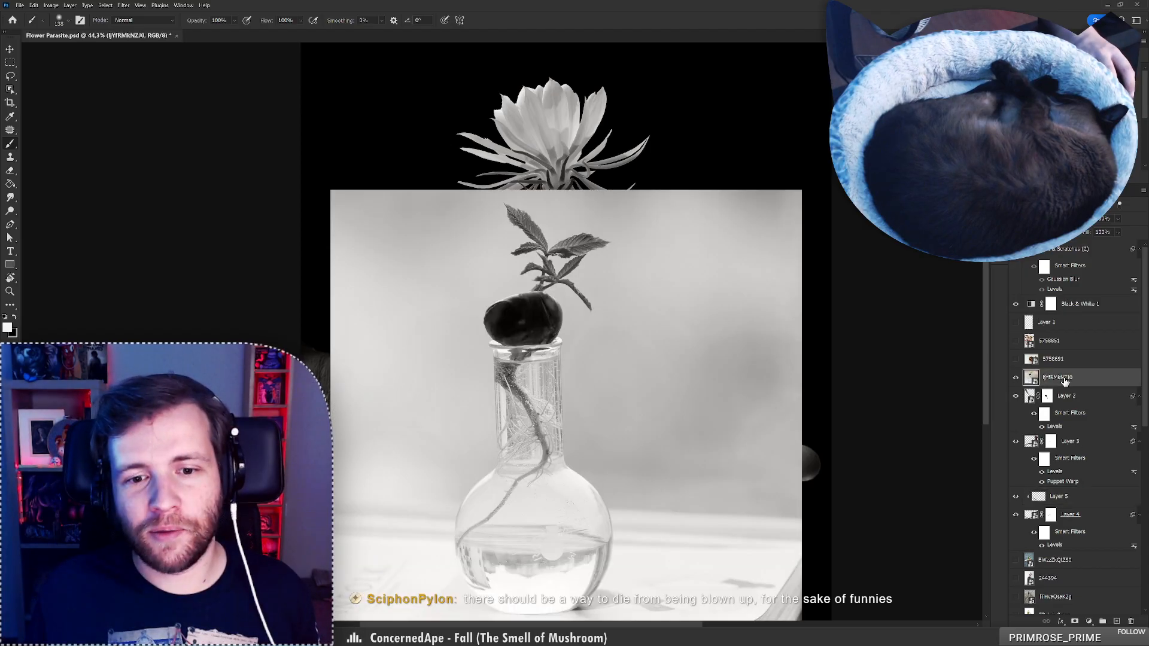
left_click(1016, 377)
left_click(1016, 359)
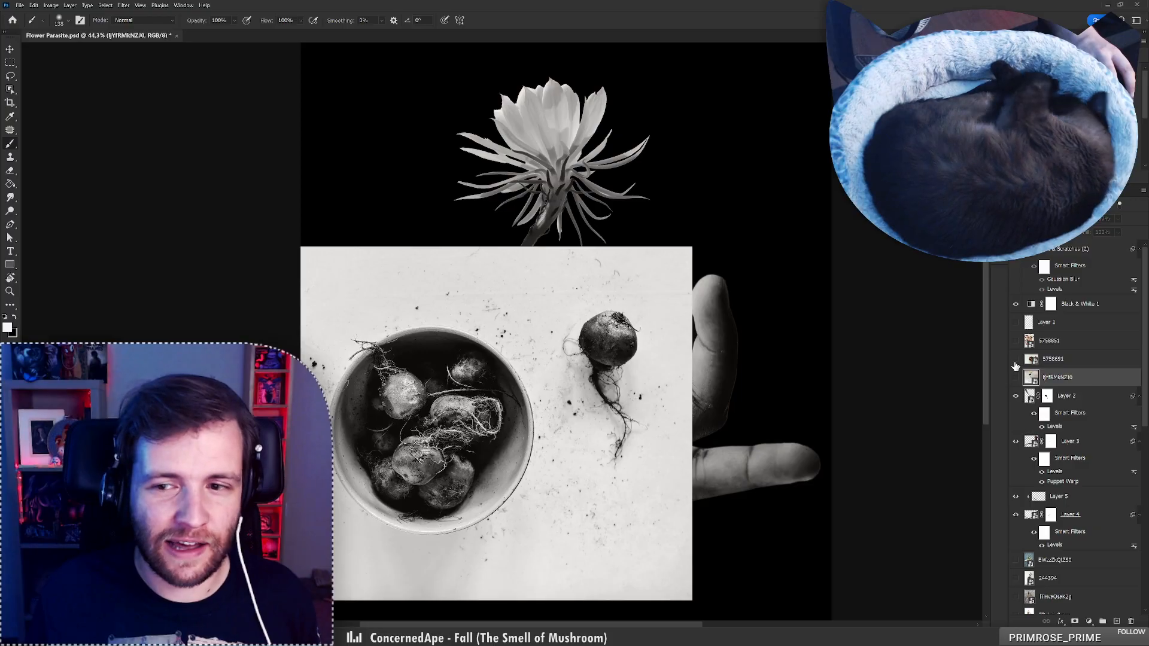
left_click(1016, 359)
left_click(1016, 360)
left_click(1053, 359)
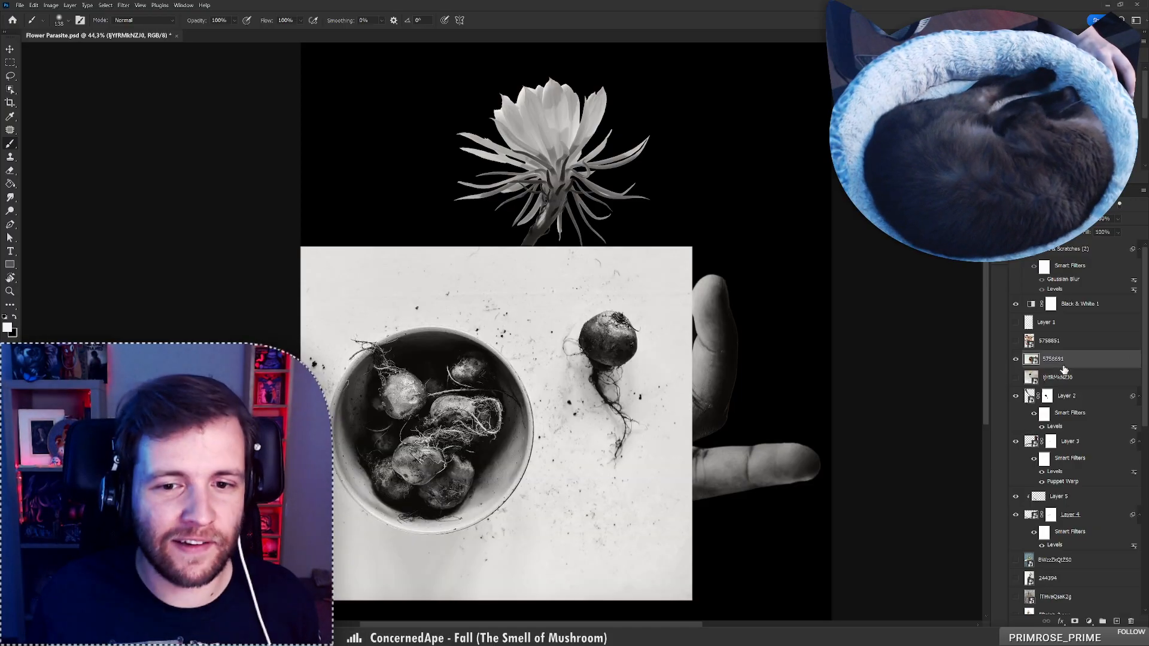
left_click_drag(640, 351, 692, 181)
left_click(1016, 359)
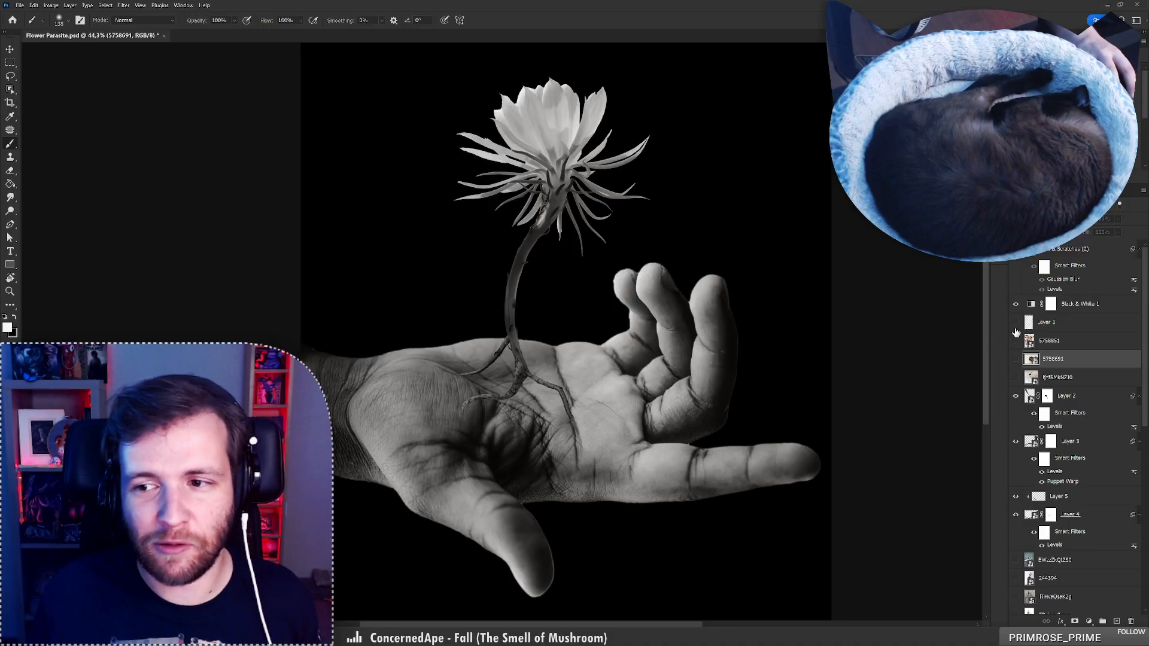
Show the 5758851 beetroot photo, shift it aside, and mask it to one beet's thin root using Object Selection
left_click(1016, 340)
left_click(1044, 340)
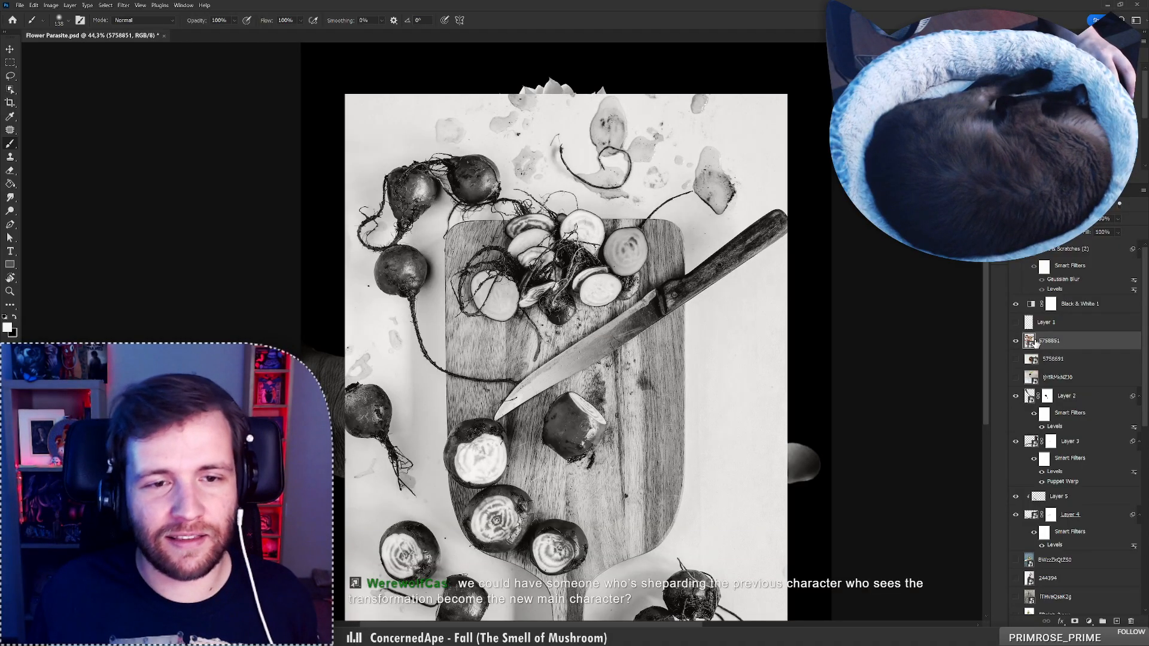
mouse_move(425, 365)
left_mouse_down()
mouse_move(542, 213)
mouse_move(519, 213)
mouse_move(583, 275)
mouse_move(698, 347)
mouse_move(562, 383)
mouse_move(498, 365)
mouse_move(431, 369)
mouse_move(652, 316)
mouse_move(620, 327)
left_mouse_up()
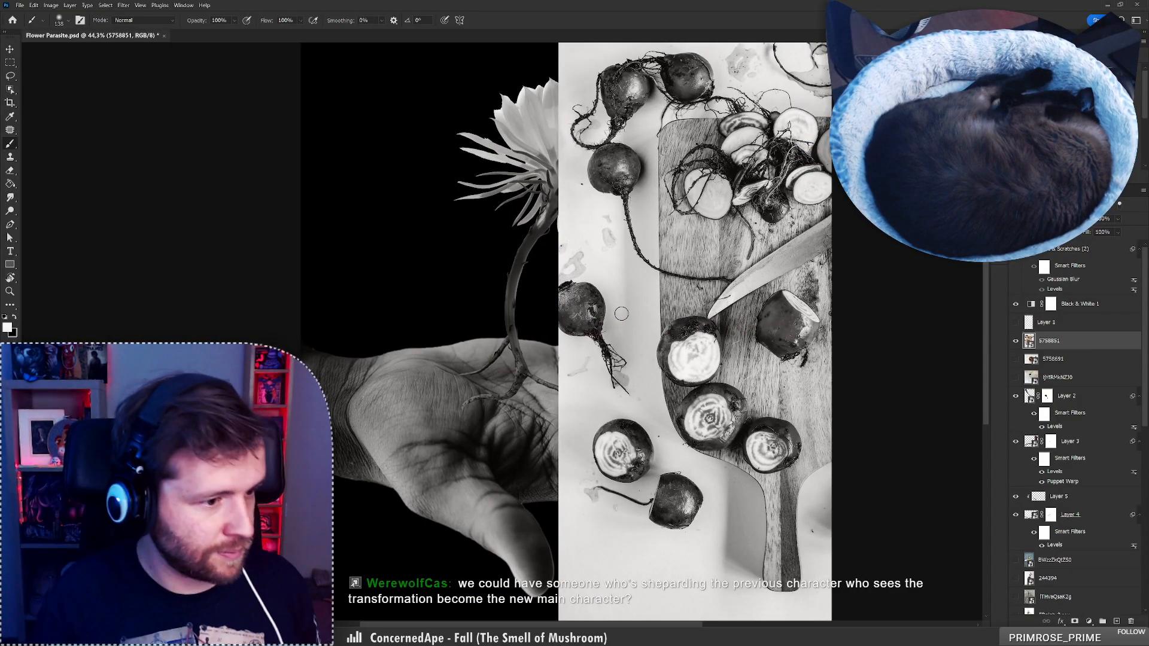
left_click(10, 89)
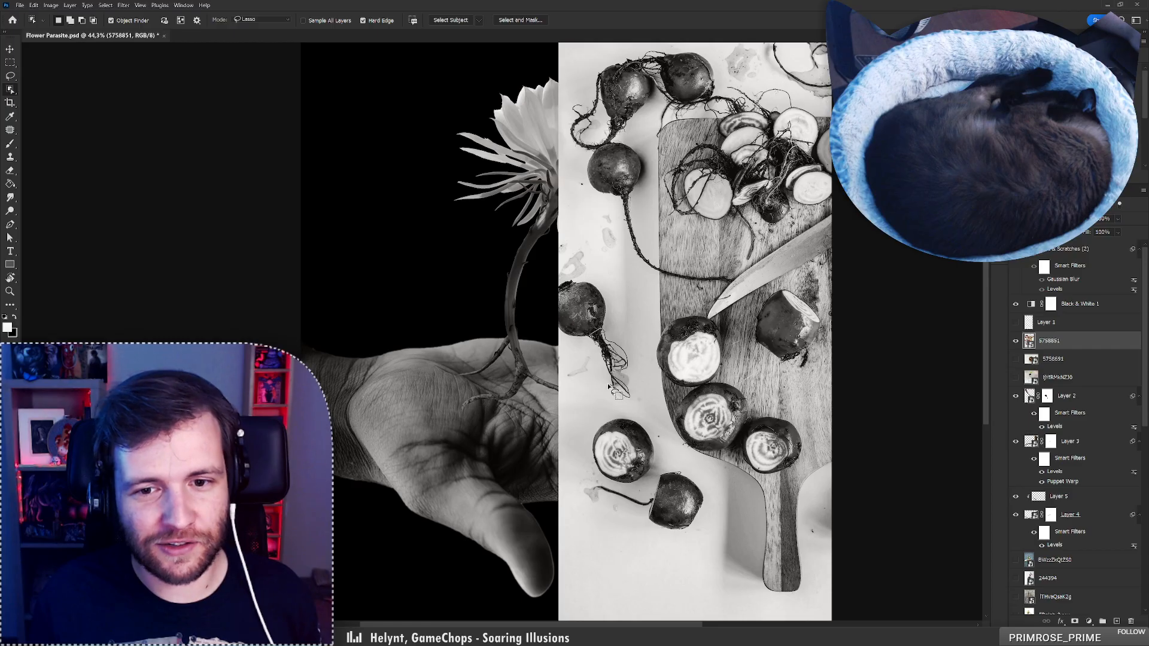
left_click_drag(616, 392, 619, 395)
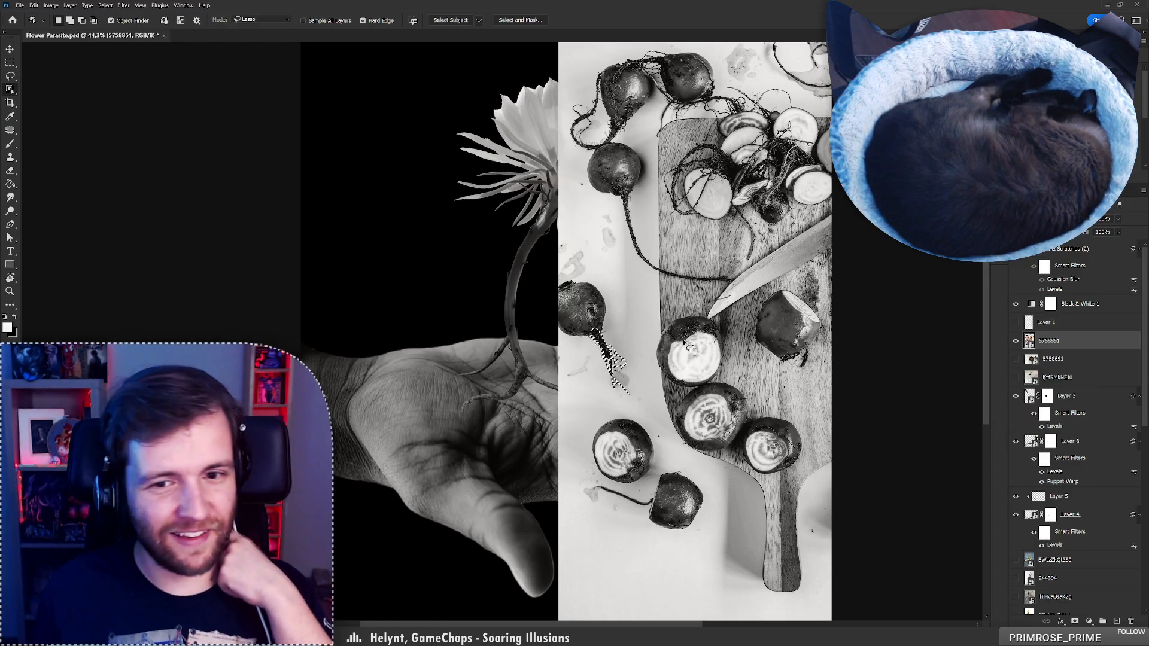
left_click(1075, 621)
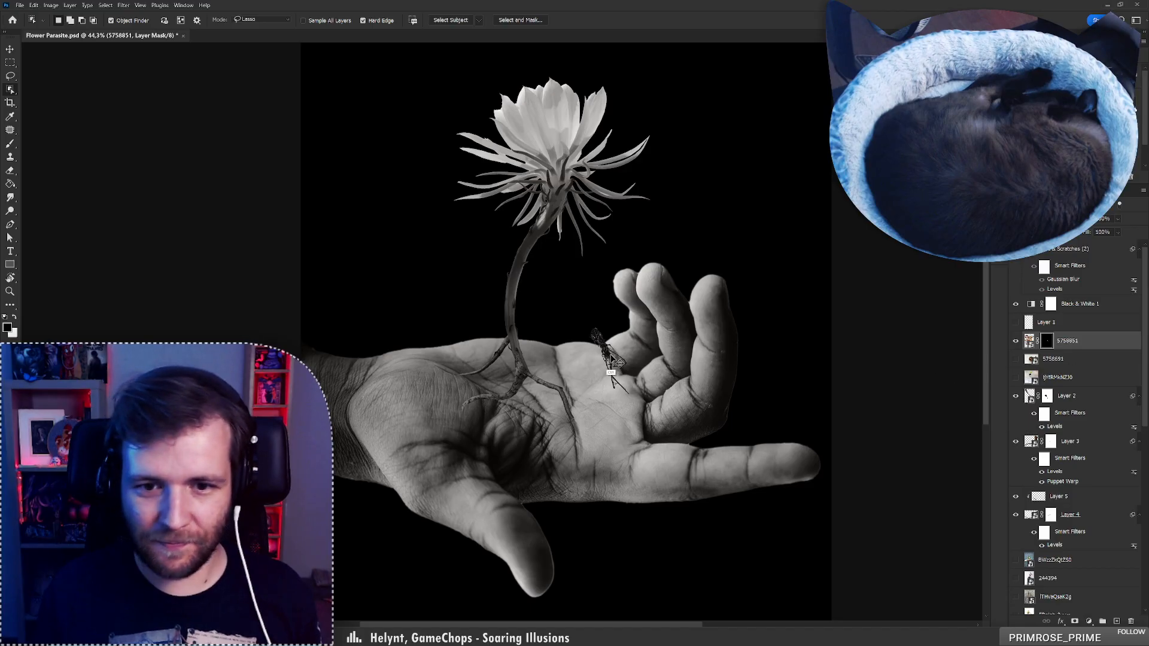
Move the masked 5758851 root to the stem's base, rotate it 14.69° and scale it to 163.89%
left_click_drag(617, 362, 535, 387)
key("ctrl+t")
left_click(524, 378, "alt")
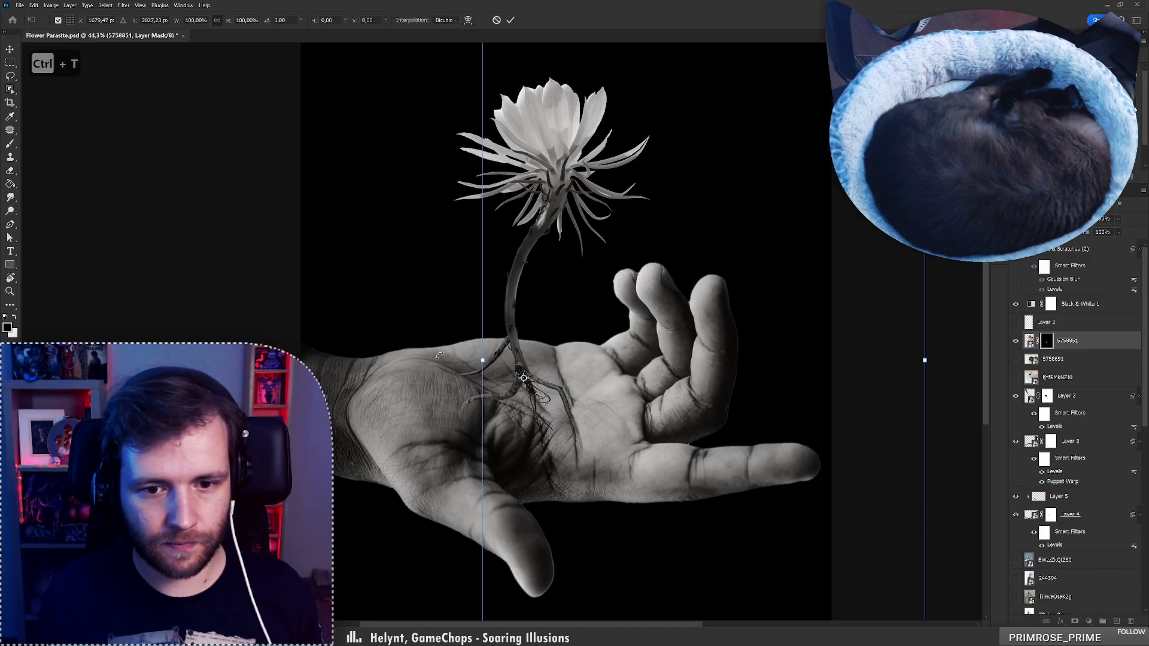
left_click_drag(417, 341, 433, 317)
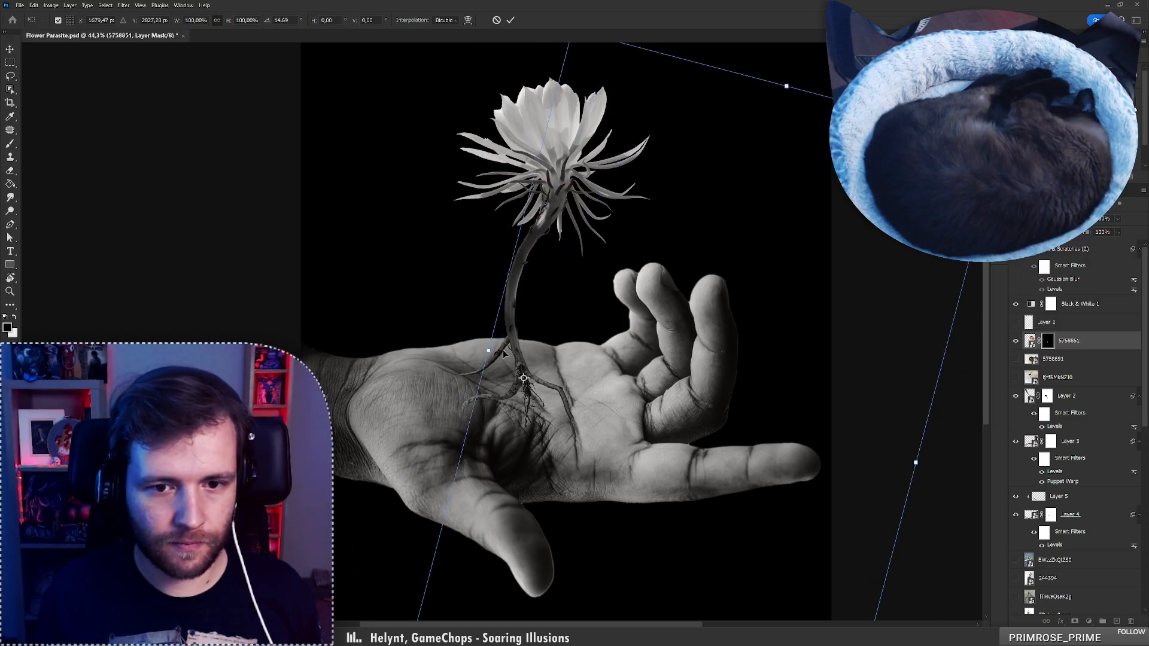
left_click_drag(488, 351, 460, 349)
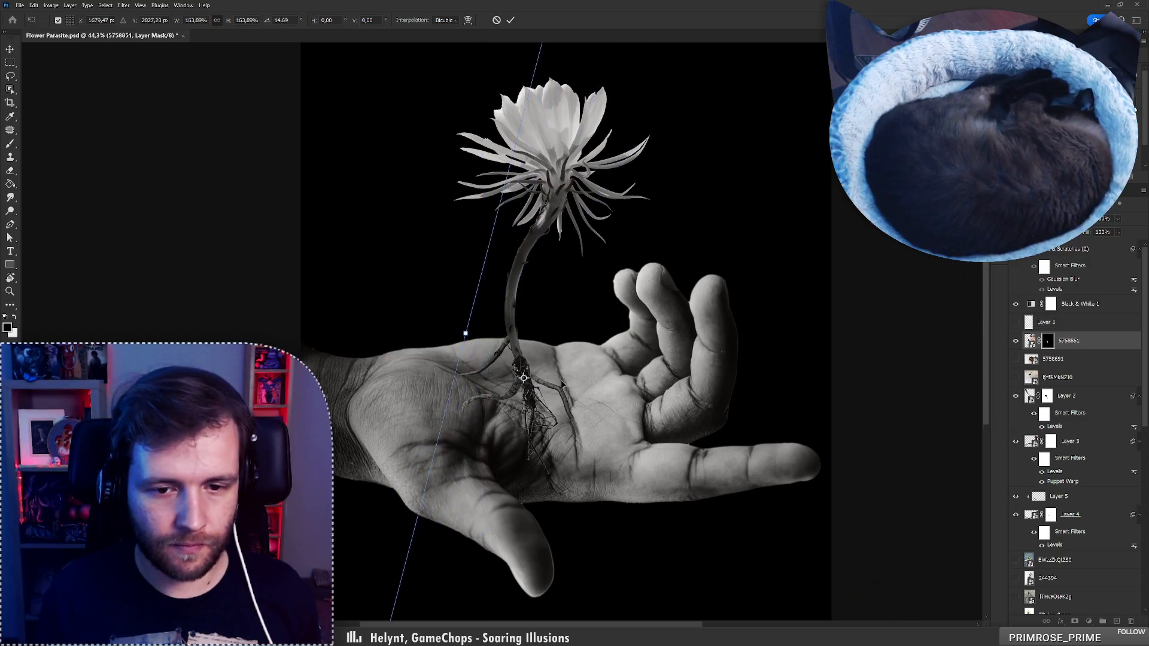
mouse_move(566, 379)
left_mouse_down()
mouse_move(556, 349)
mouse_move(550, 389)
left_mouse_up()
key("Return")
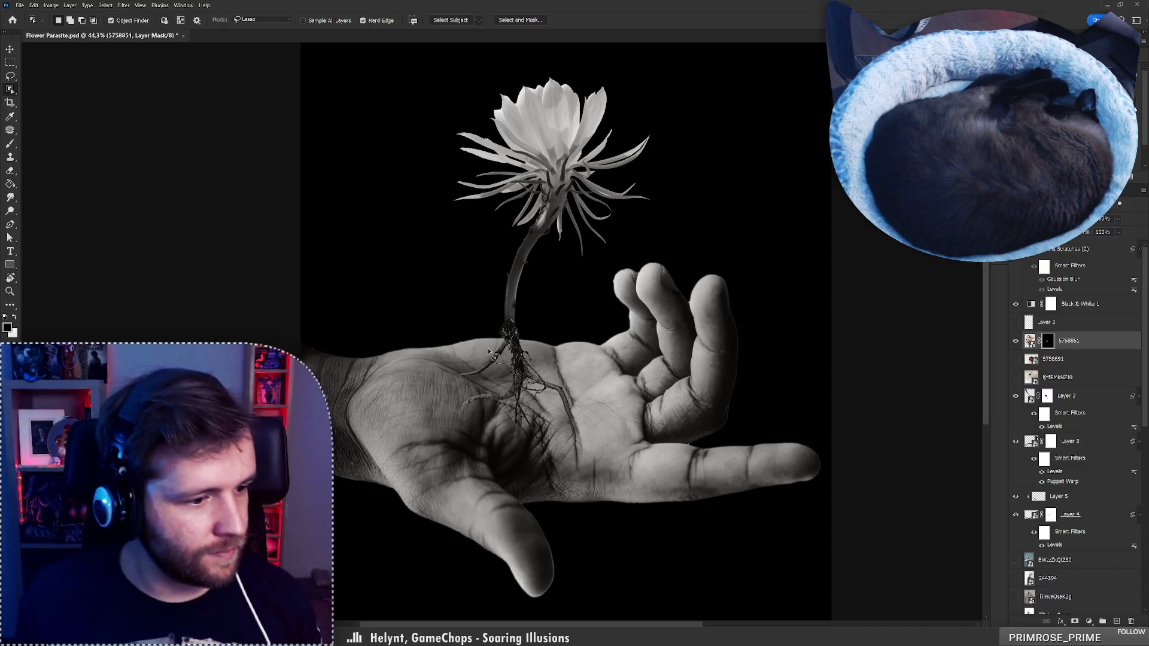
key("b")
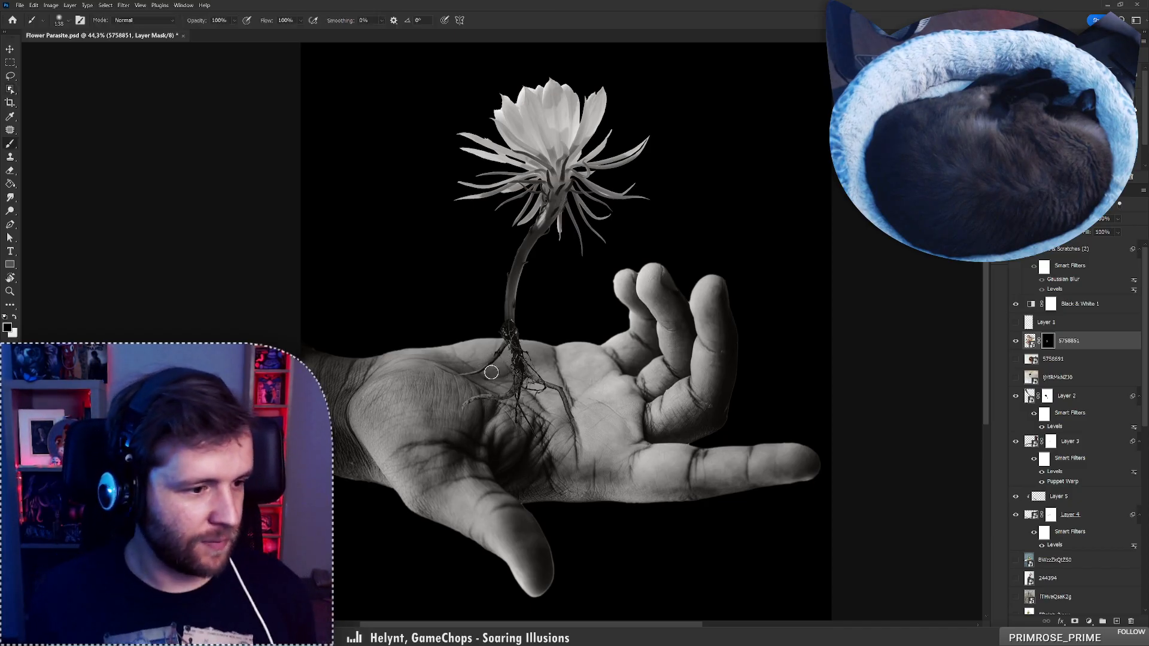
Paint black on the 5758851 layer's mask with a smaller soft brush to hide the root's top where it overlaps the stem
right_click(513, 350)
left_click(567, 368)
left_click(495, 302)
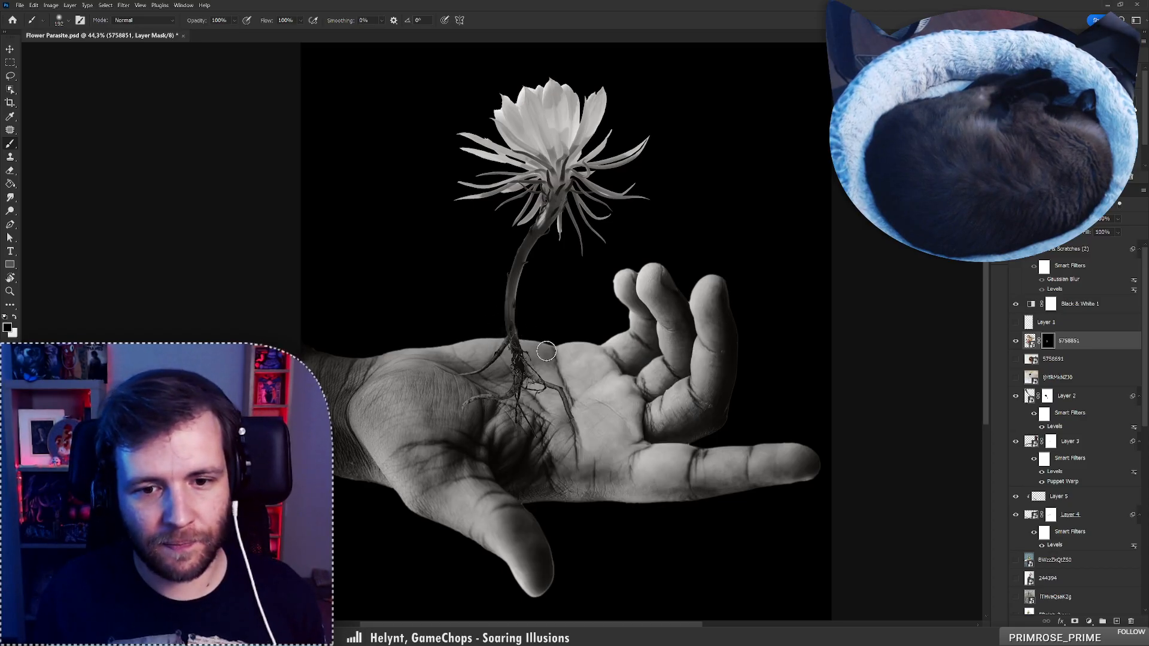
key("ctrl+z")
right_click(571, 319)
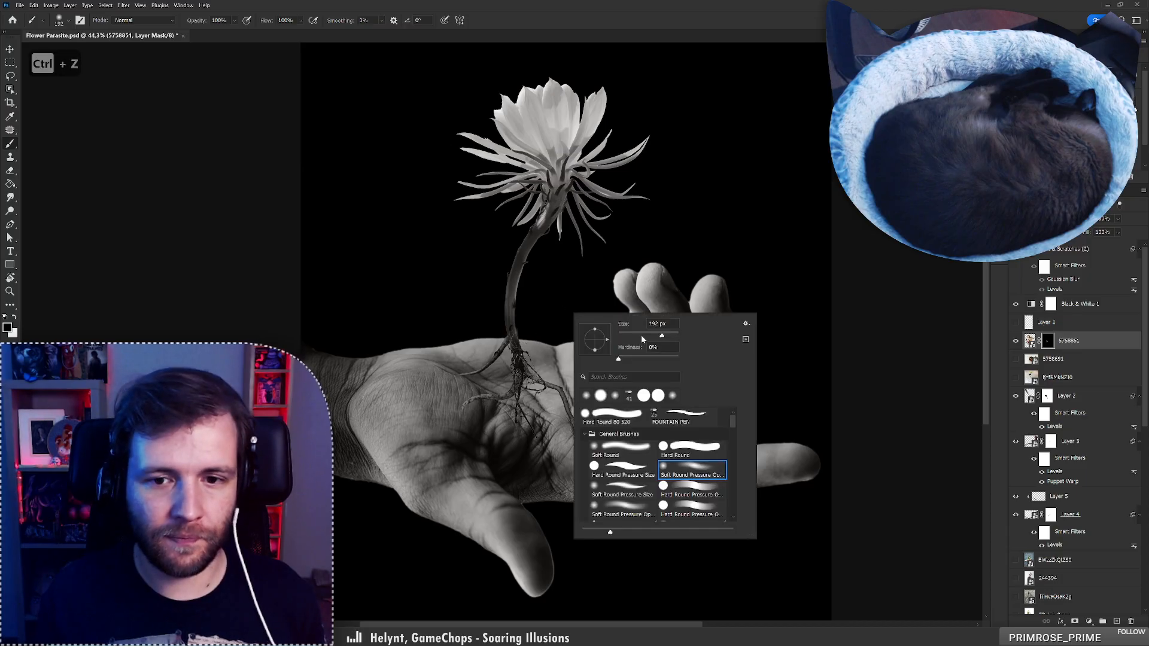
left_click(517, 364)
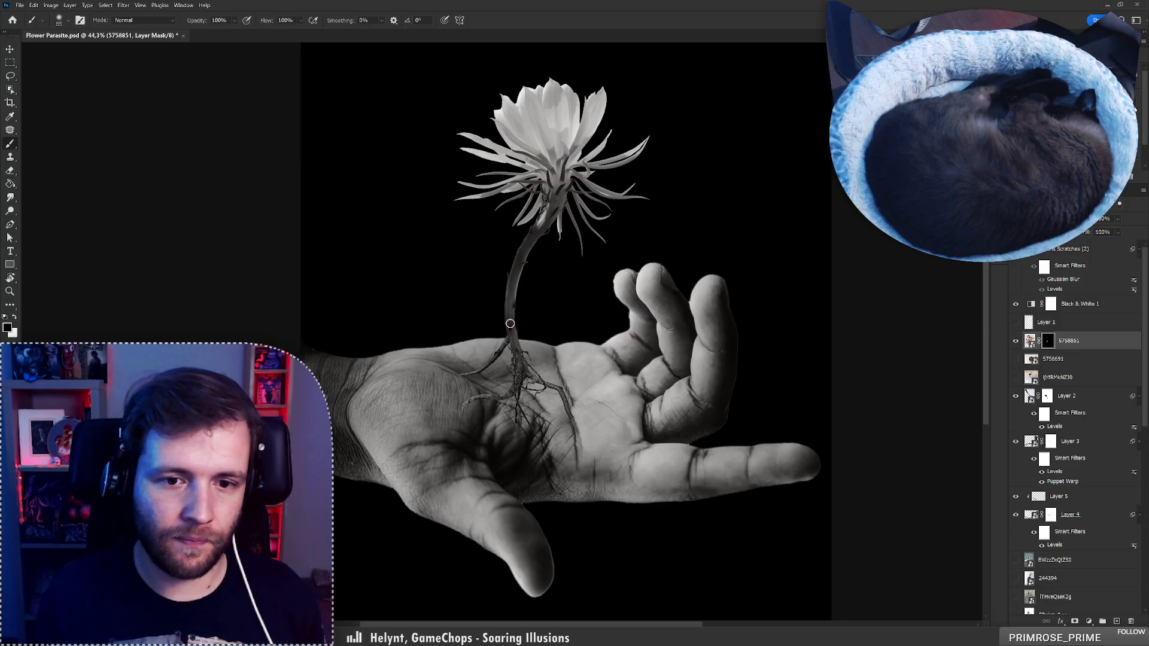
Shrink the soft brush and fade the lower part of the 5758851 root into the palm on its layer mask
scroll(511, 322, "down", 3)
scroll(526, 353, "up", 5)
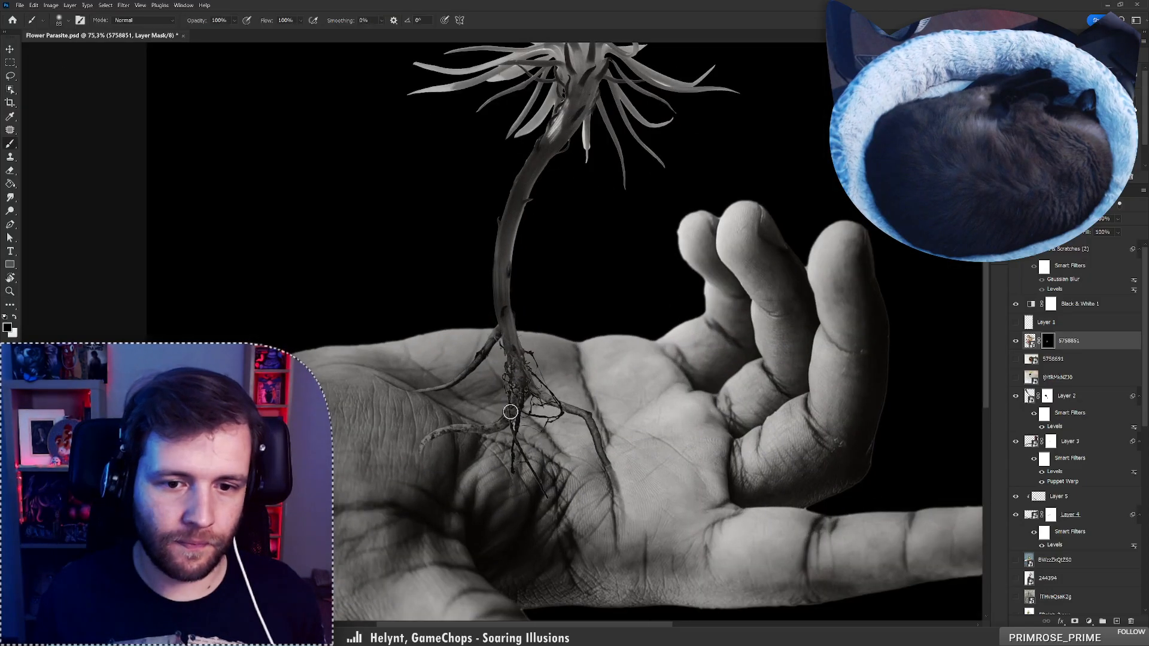
right_click(552, 381)
left_click_drag(596, 409, 601, 409)
left_click(504, 422)
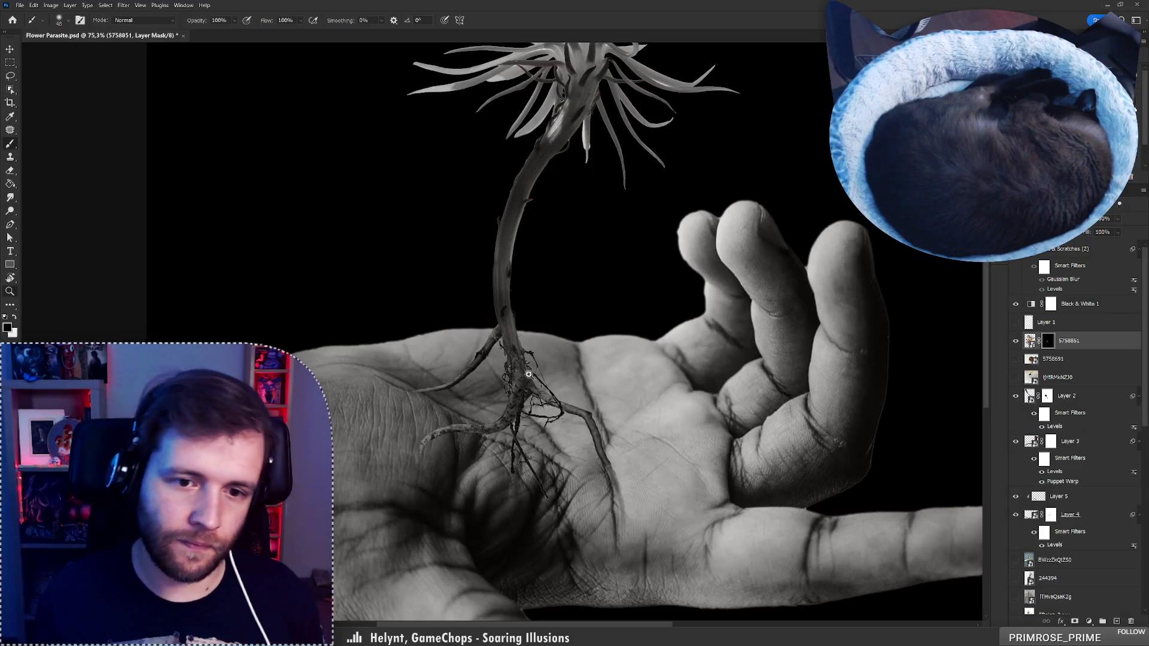
mouse_move(520, 377)
left_mouse_down()
mouse_move(486, 392)
mouse_move(513, 433)
left_mouse_up()
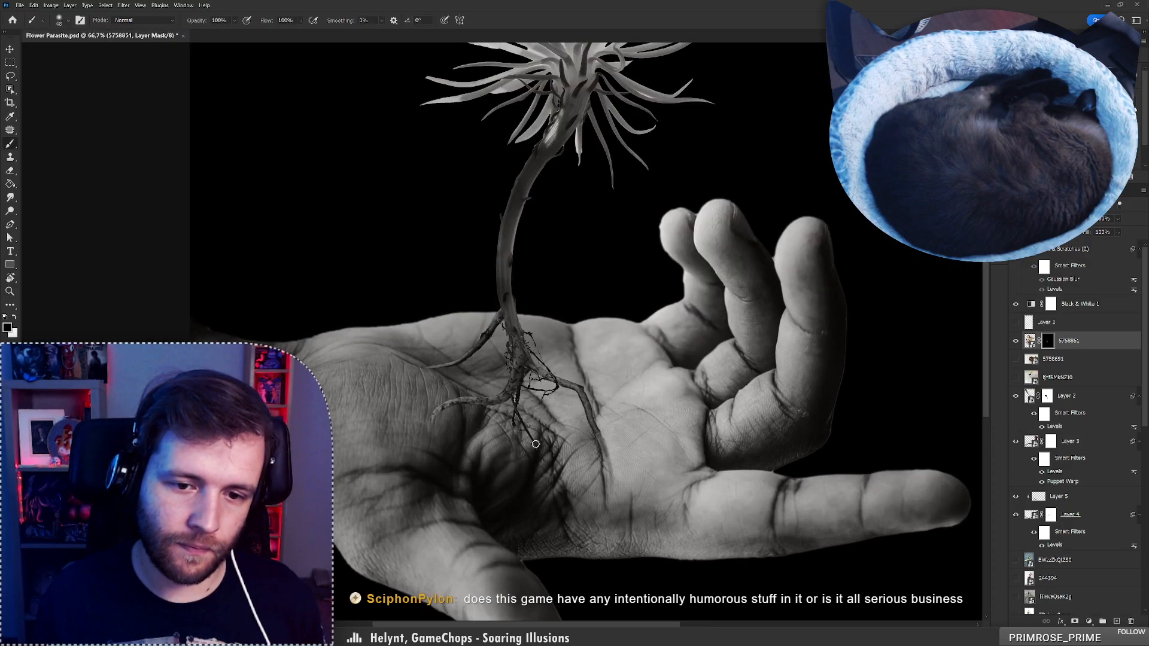
left_click_drag(535, 438, 556, 392)
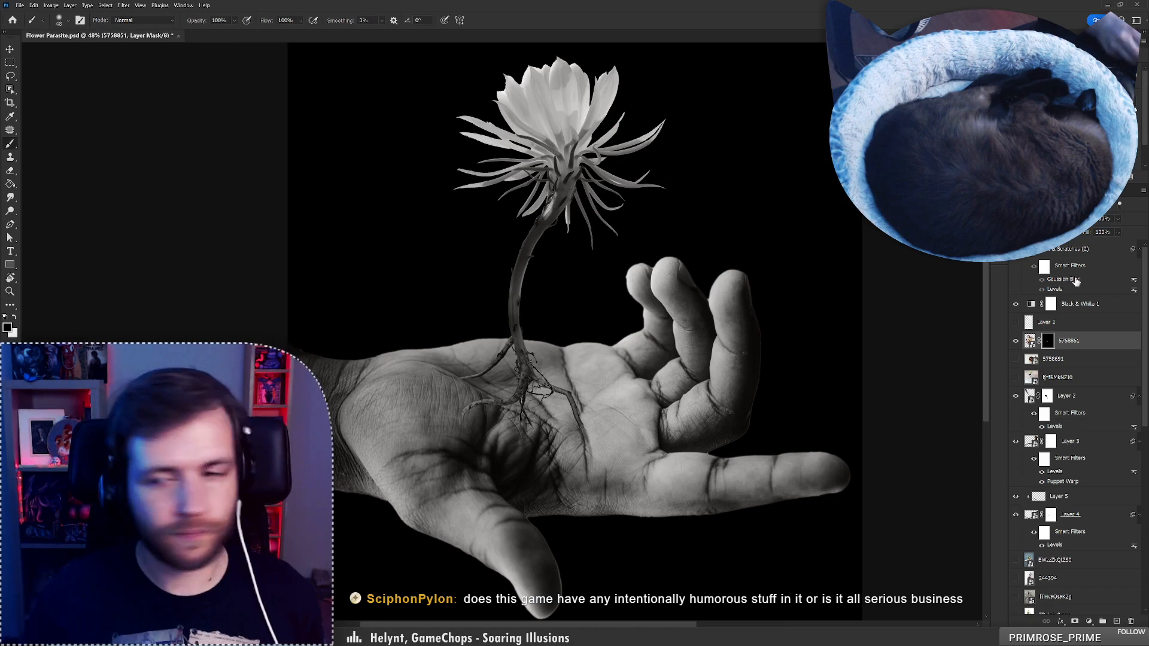
Briefly preview the hidden plant-in-flask photo and move the 5758851 layer directly above Layer 2
left_click(1015, 377)
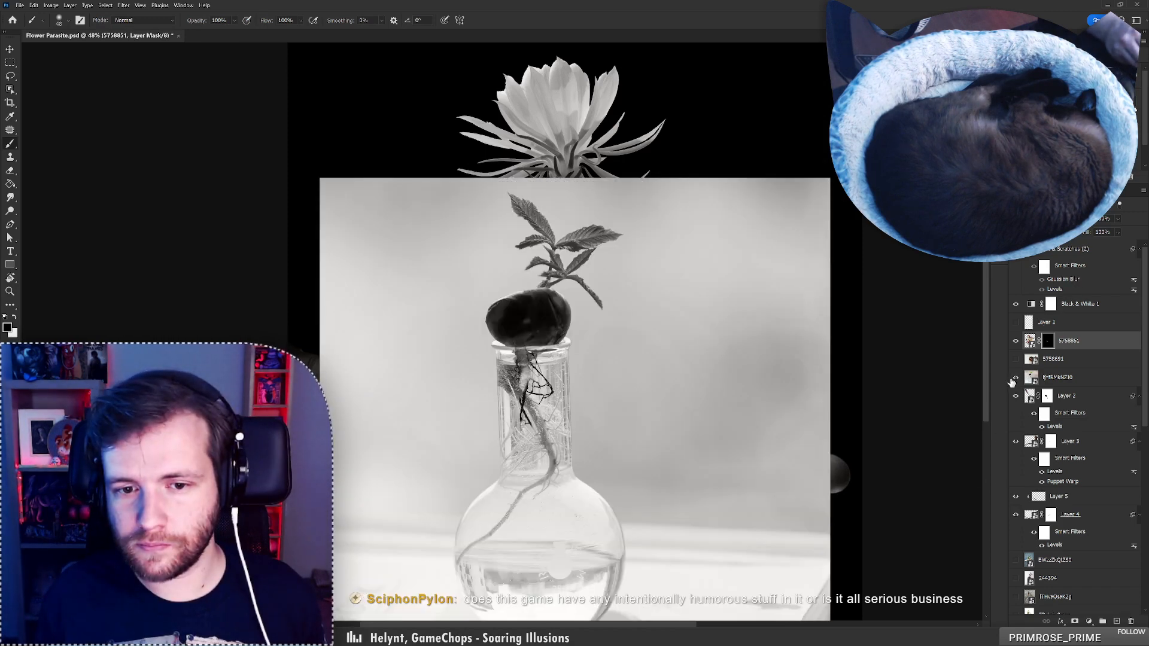
left_click(1016, 378)
left_click_drag(1072, 340, 1071, 386)
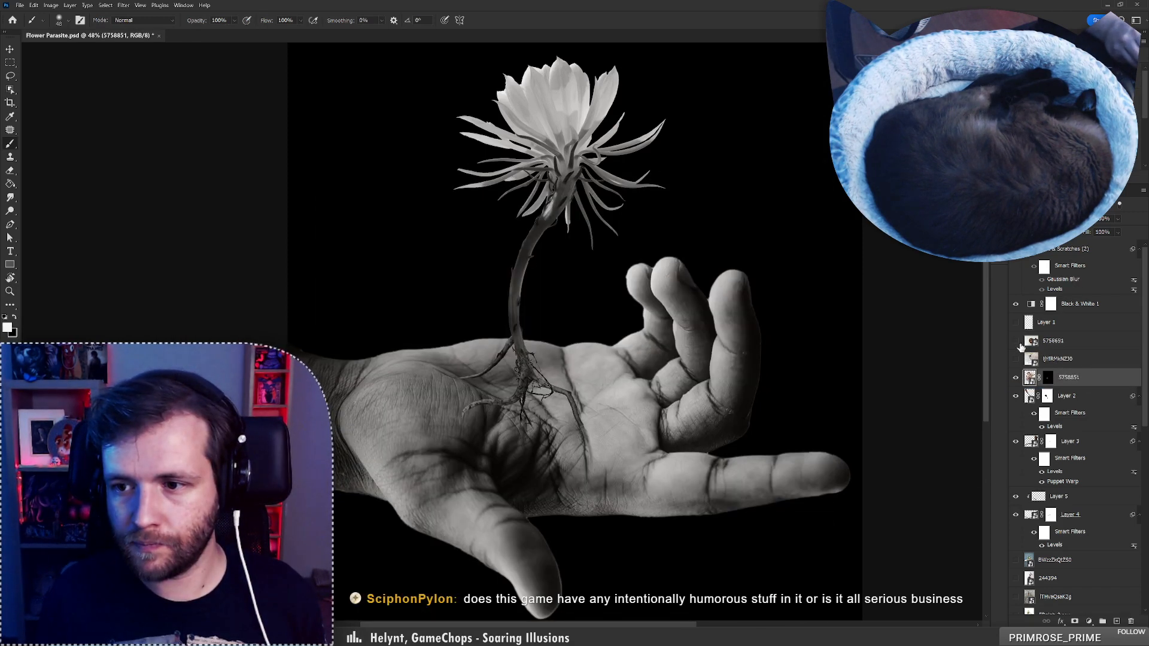
Show the 5758691 beetroot photo, mask it to the loose beet's root using Object Selection, and move it onto the palm
left_click(1016, 341)
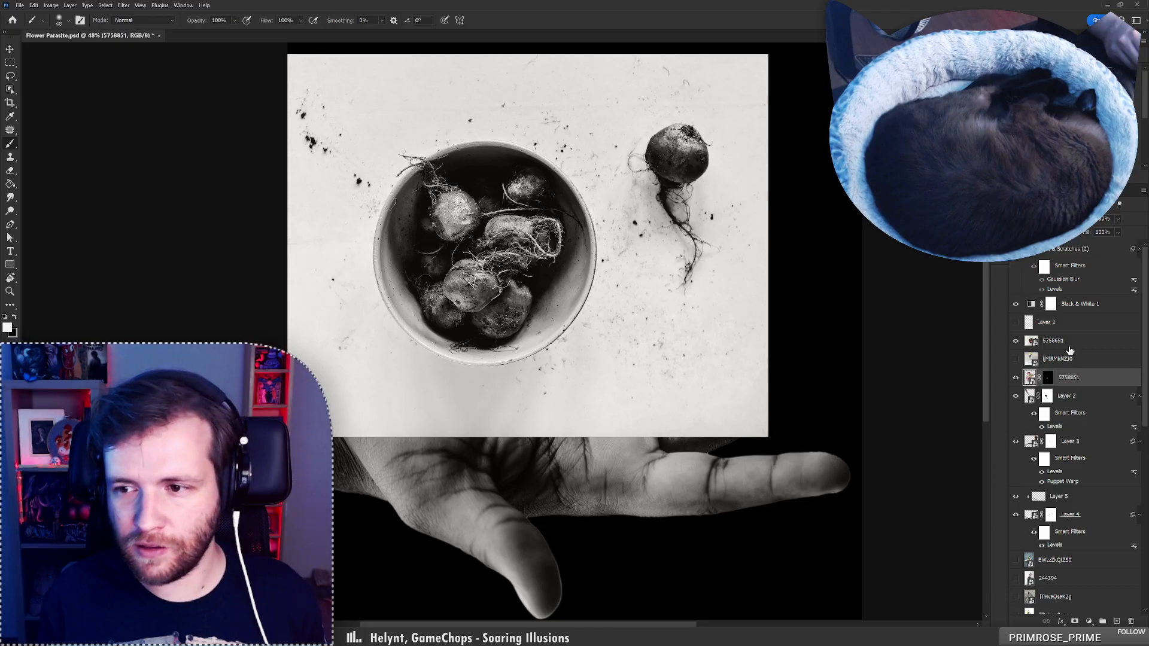
left_click(1053, 340)
left_click(10, 89)
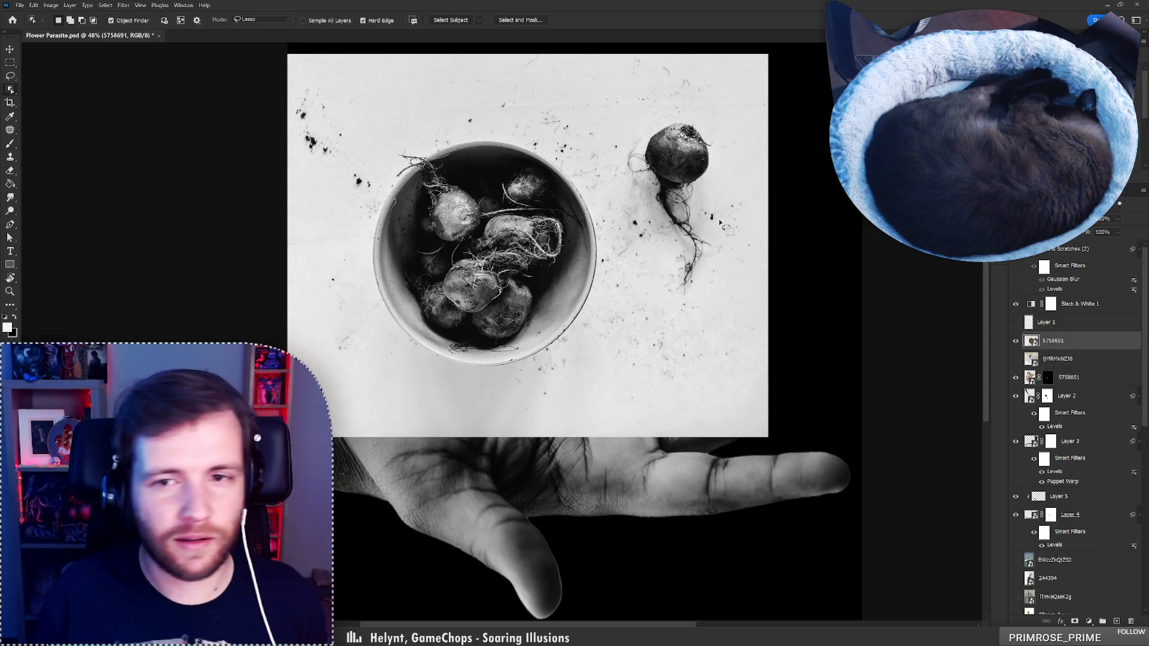
left_click_drag(658, 178, 685, 192)
mouse_move(703, 232)
left_mouse_down()
mouse_move(680, 282)
mouse_move(686, 241)
mouse_move(658, 210)
mouse_move(658, 179)
left_mouse_up()
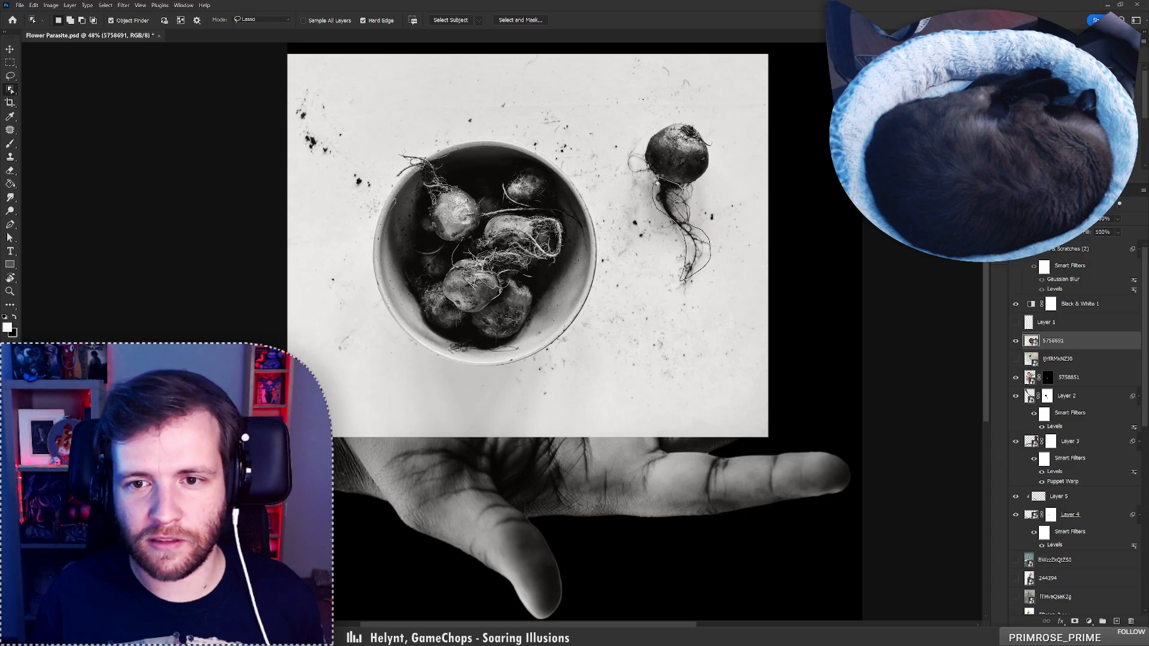
left_click(1074, 622)
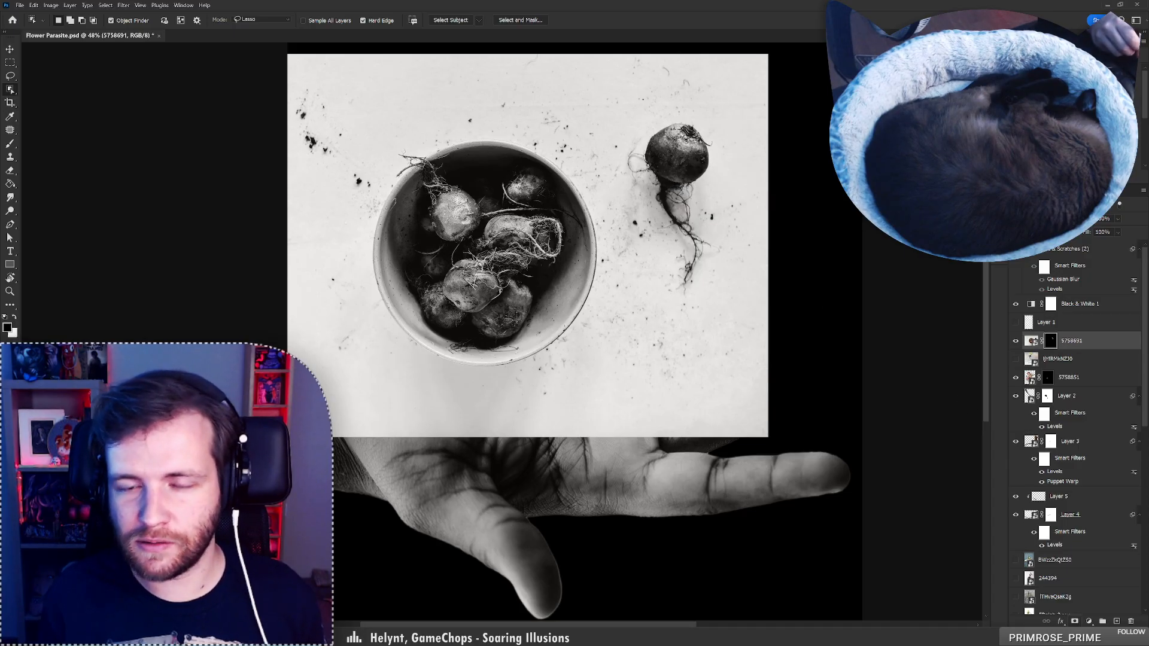
left_click_drag(703, 254, 632, 432)
Refine the edges of the 5758691 root mask in Select and Mask, undoing strokes that weaken the root, and apply it to the layer mask
key("ctrl+alt+r")
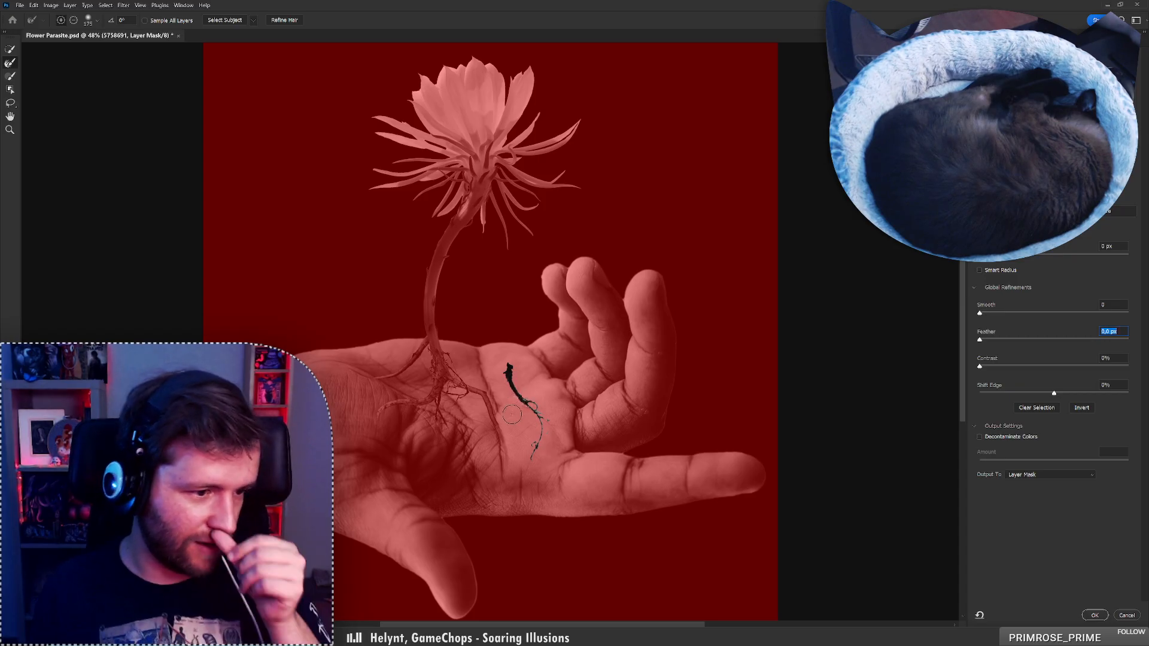
left_click_drag(514, 386, 508, 371)
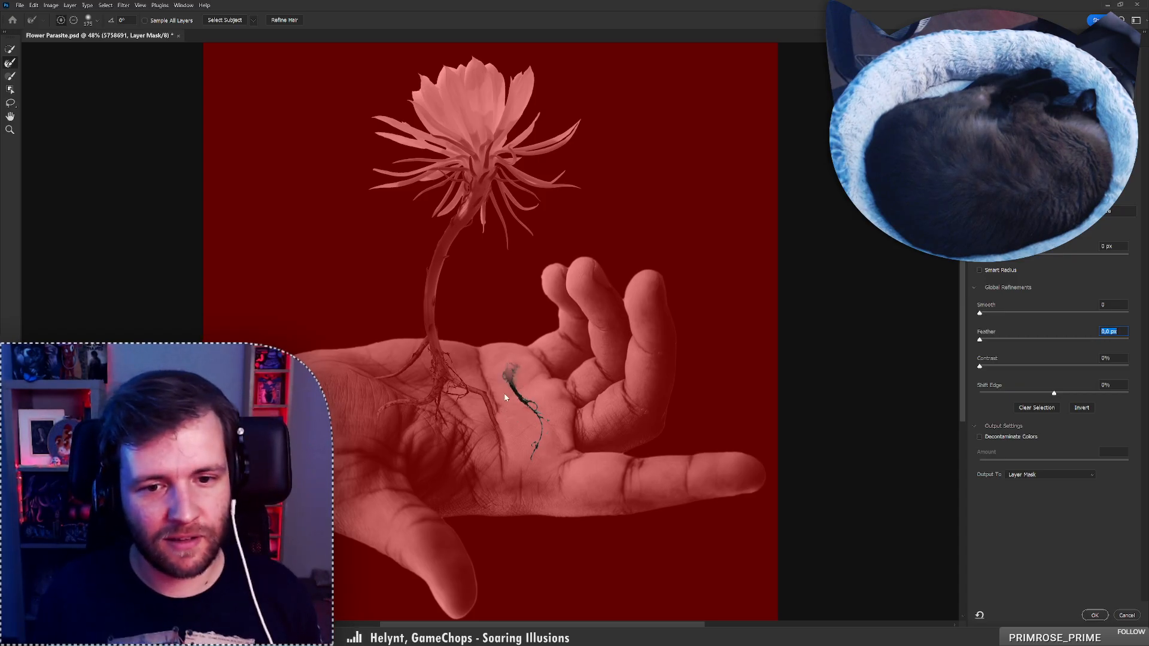
key("ctrl+z")
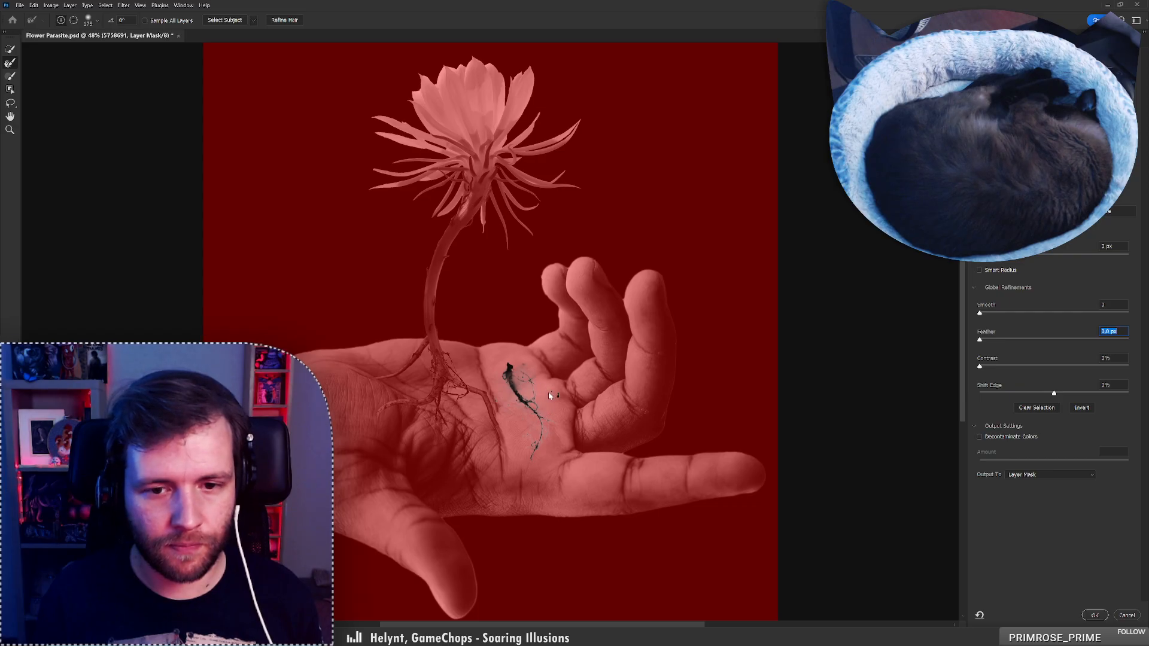
left_click_drag(505, 401, 511, 409)
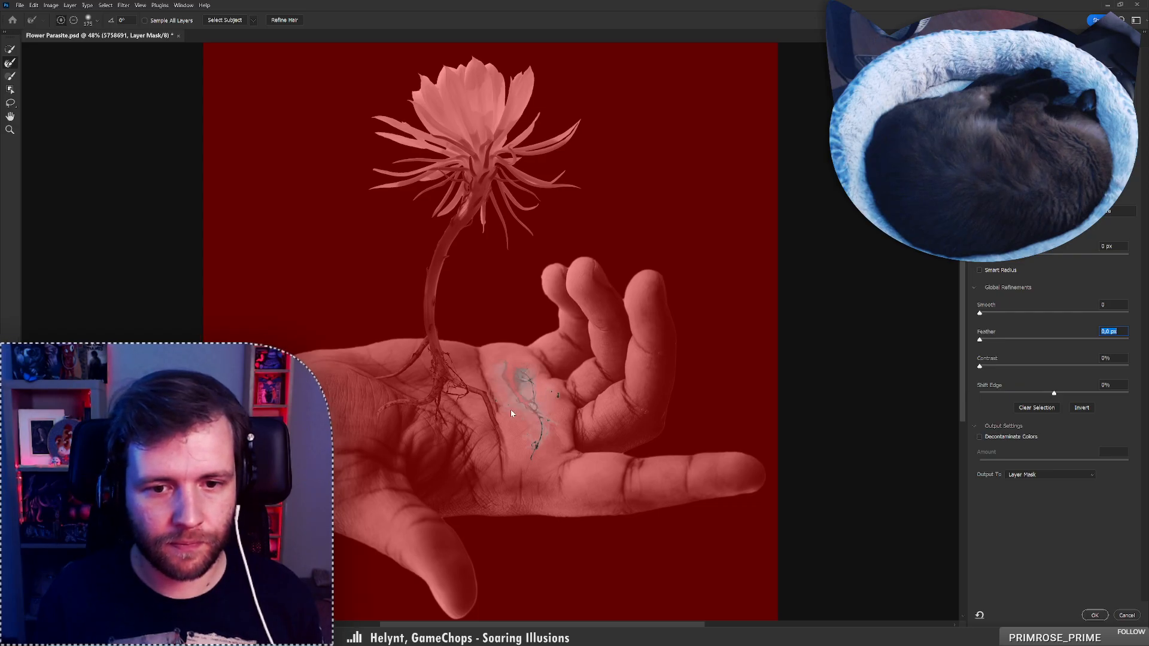
key("ctrl+z")
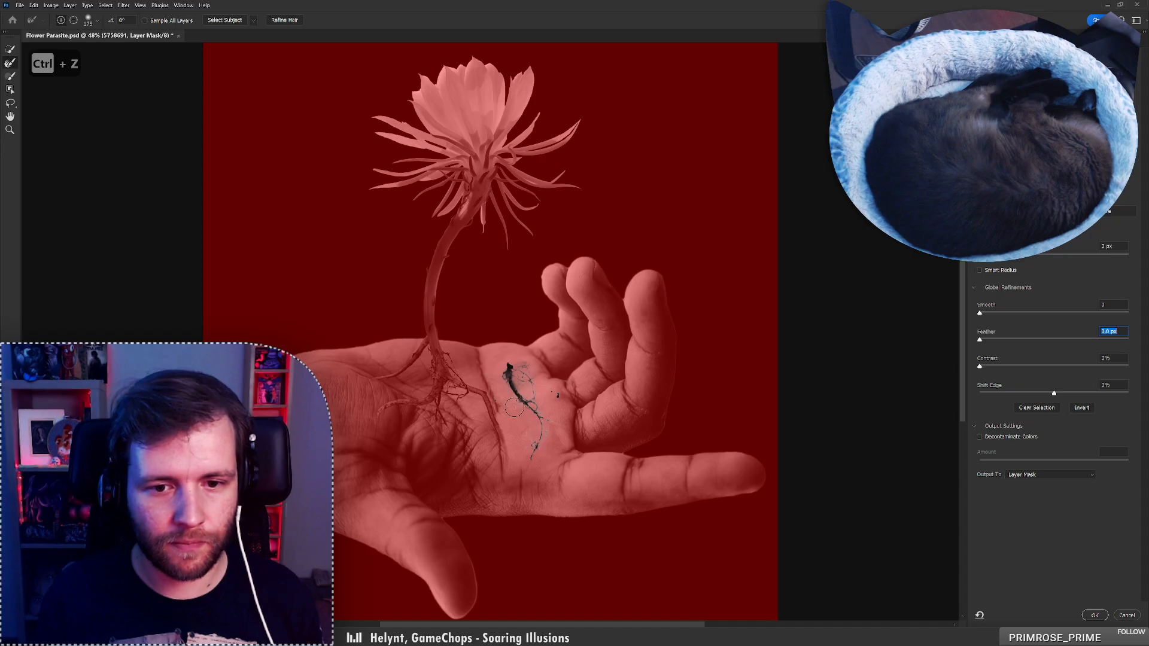
key("Return")
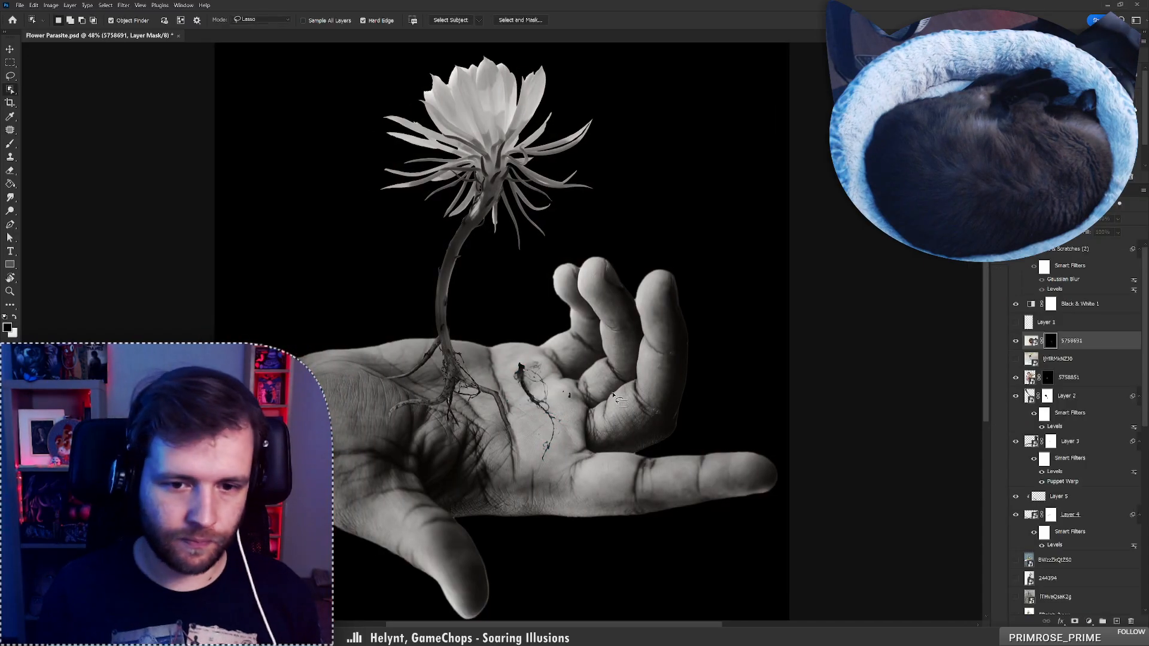
Mask out the stray speck beside the 5758691 root and move the root closer to the stem's base
key("b")
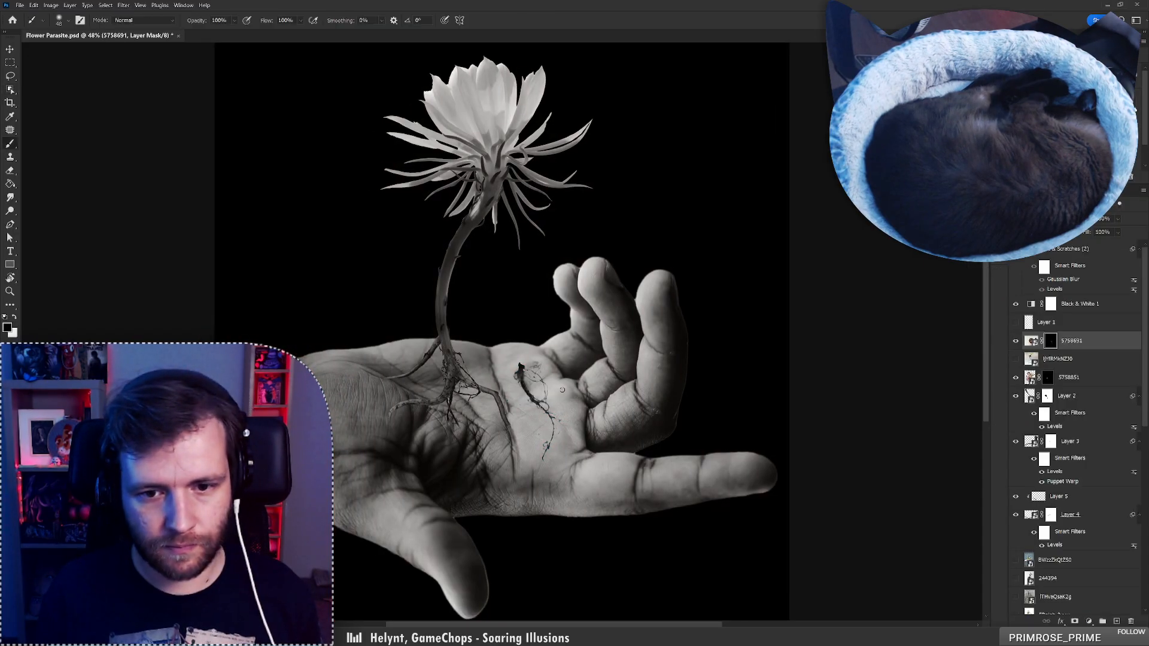
mouse_move(560, 406)
left_mouse_down()
mouse_move(486, 375)
mouse_move(544, 385)
mouse_move(487, 379)
mouse_move(500, 392)
mouse_move(508, 372)
mouse_move(516, 392)
mouse_move(509, 378)
left_mouse_up()
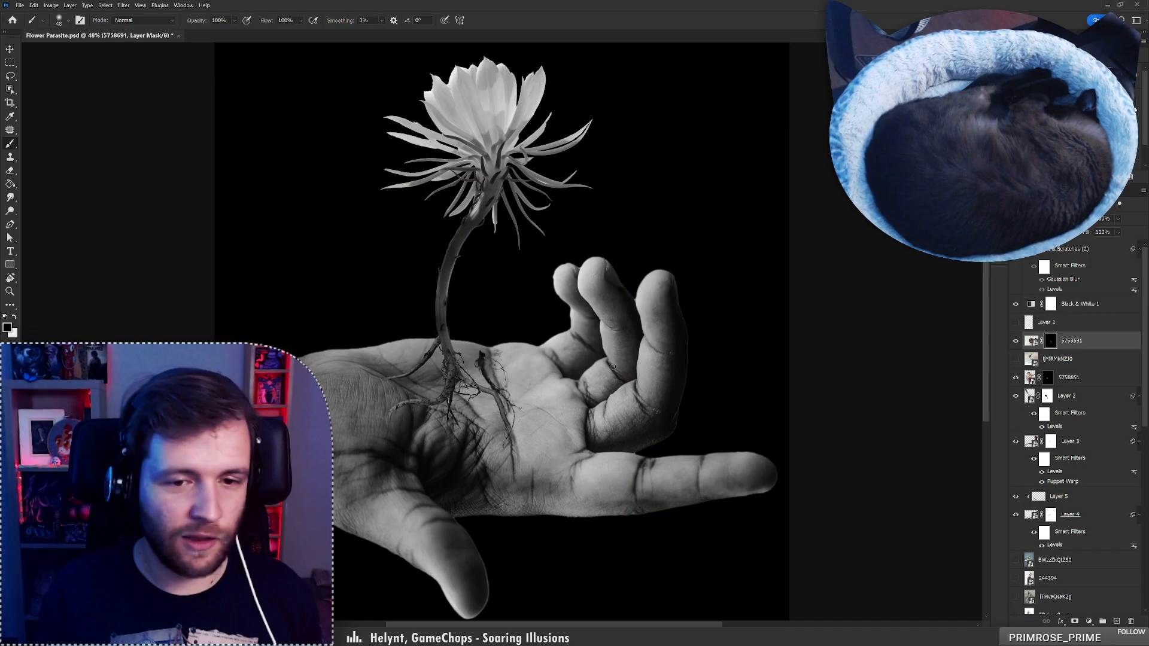
left_click(1044, 219)
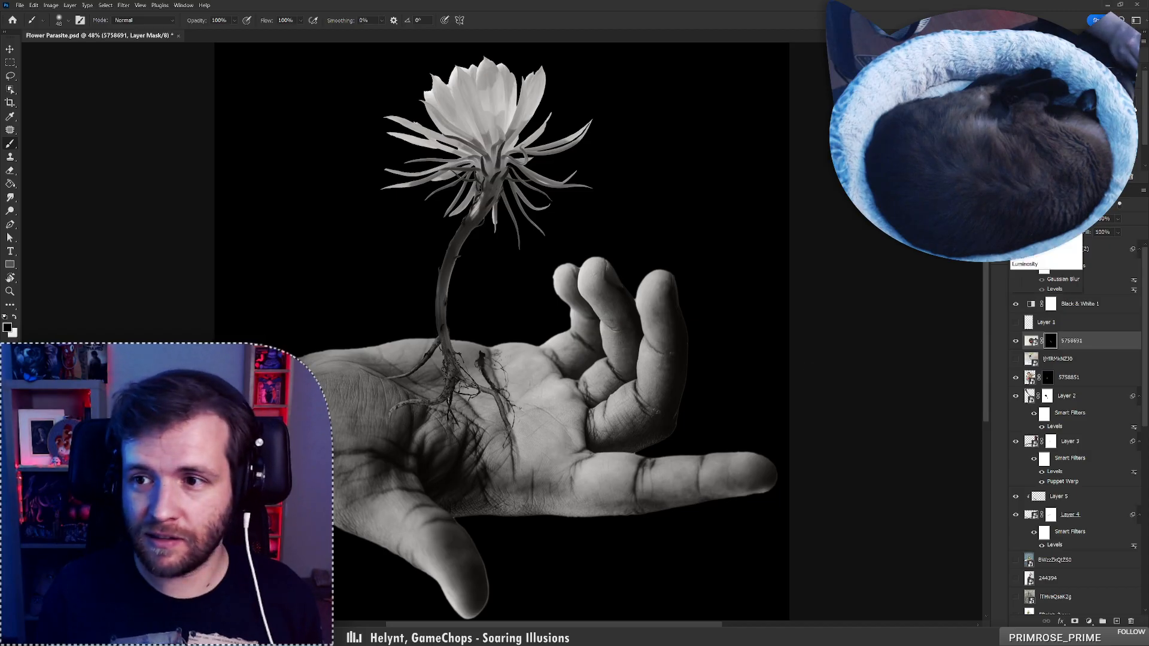
left_click(1021, 258)
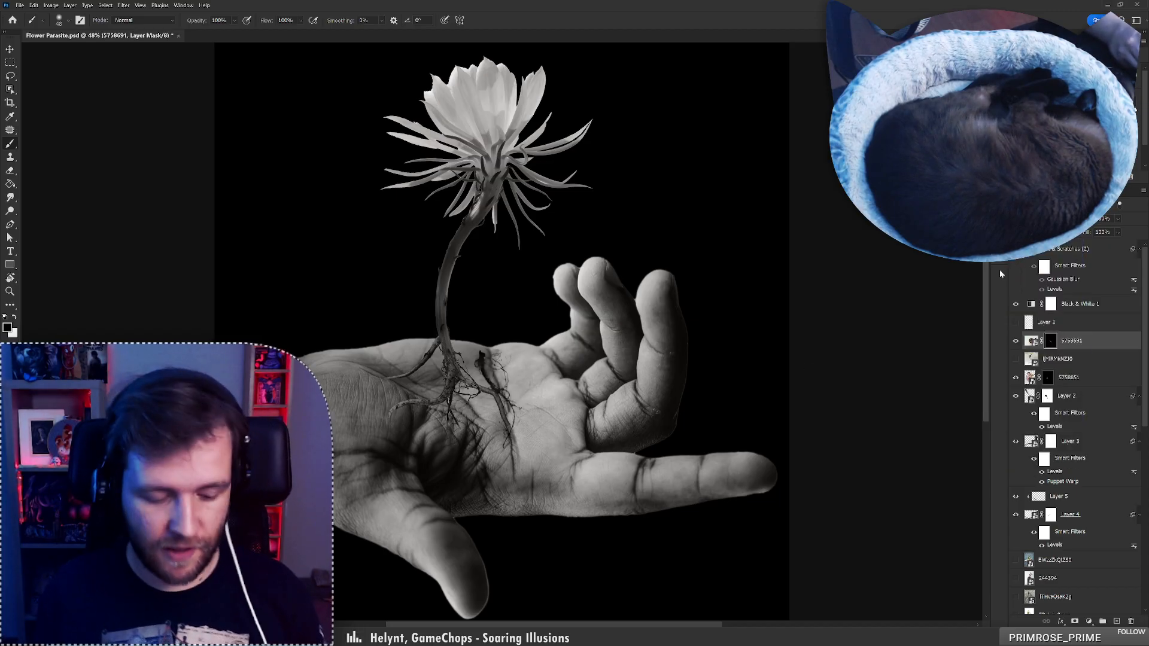
Rotate the 5758691 root by -35.20° and position its top at the stem's base so it branches toward the fingers
key("ctrl+t")
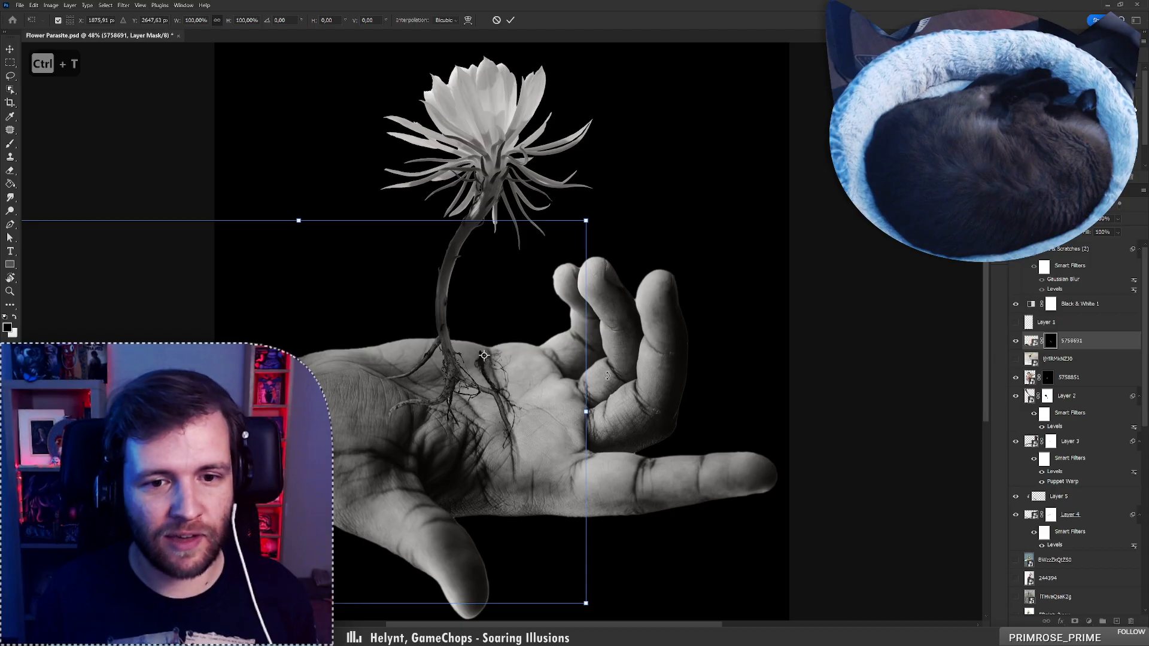
left_click_drag(601, 372, 583, 291)
left_click_drag(563, 364, 527, 357)
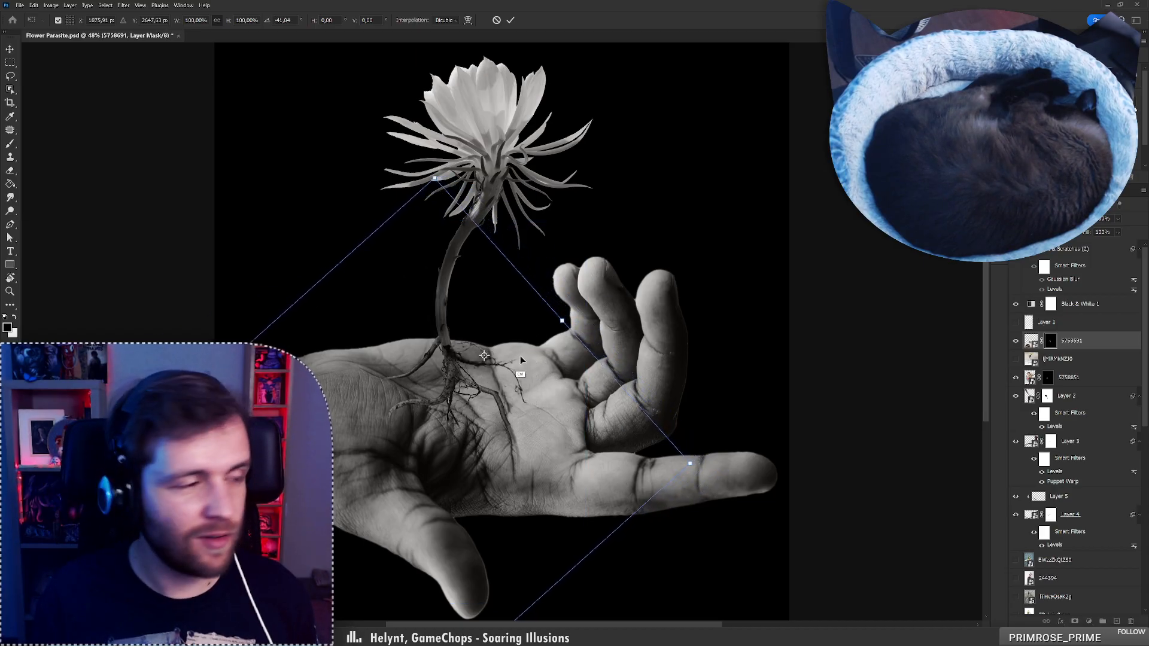
mouse_move(601, 309)
left_mouse_down()
mouse_move(608, 347)
mouse_move(541, 371)
mouse_move(586, 319)
left_mouse_up()
left_click(449, 340, "alt")
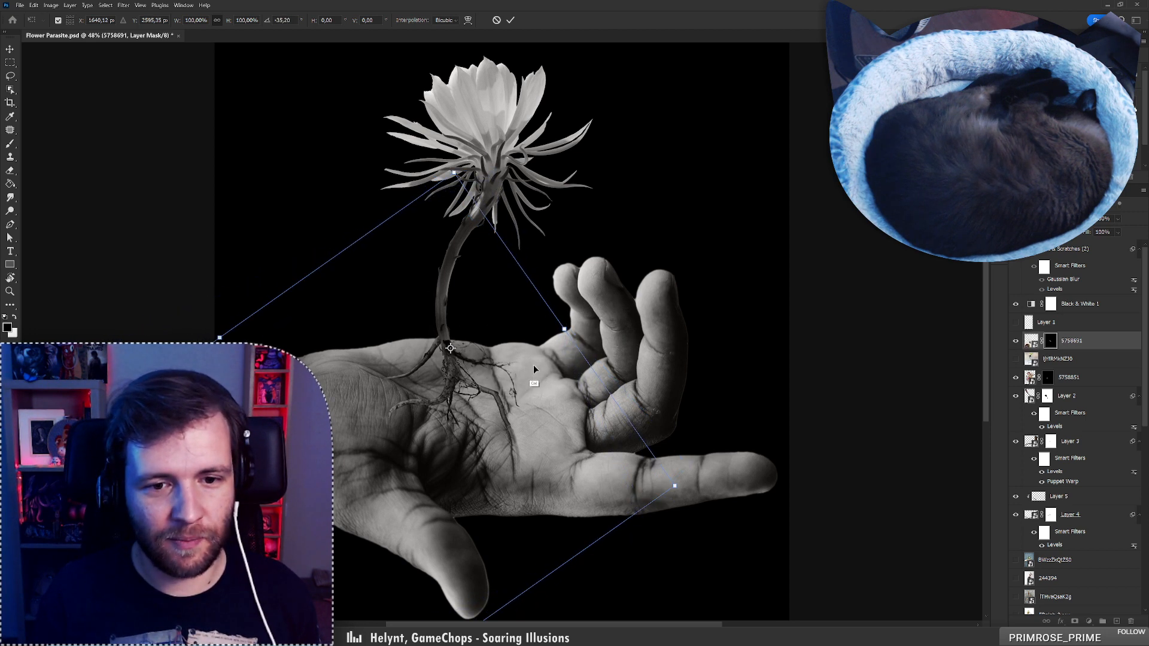
left_click_drag(531, 354, 531, 367)
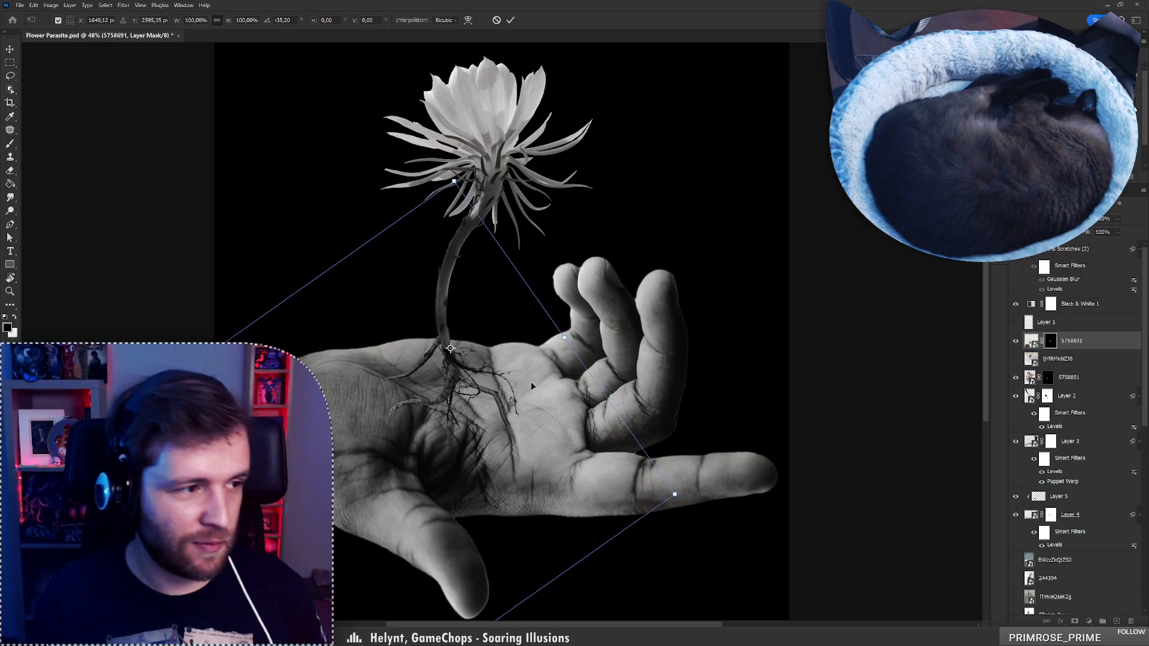
key("Return")
Enlarge the soft brush and blend the 5758691 root into the stem and palm on its layer mask
key("b")
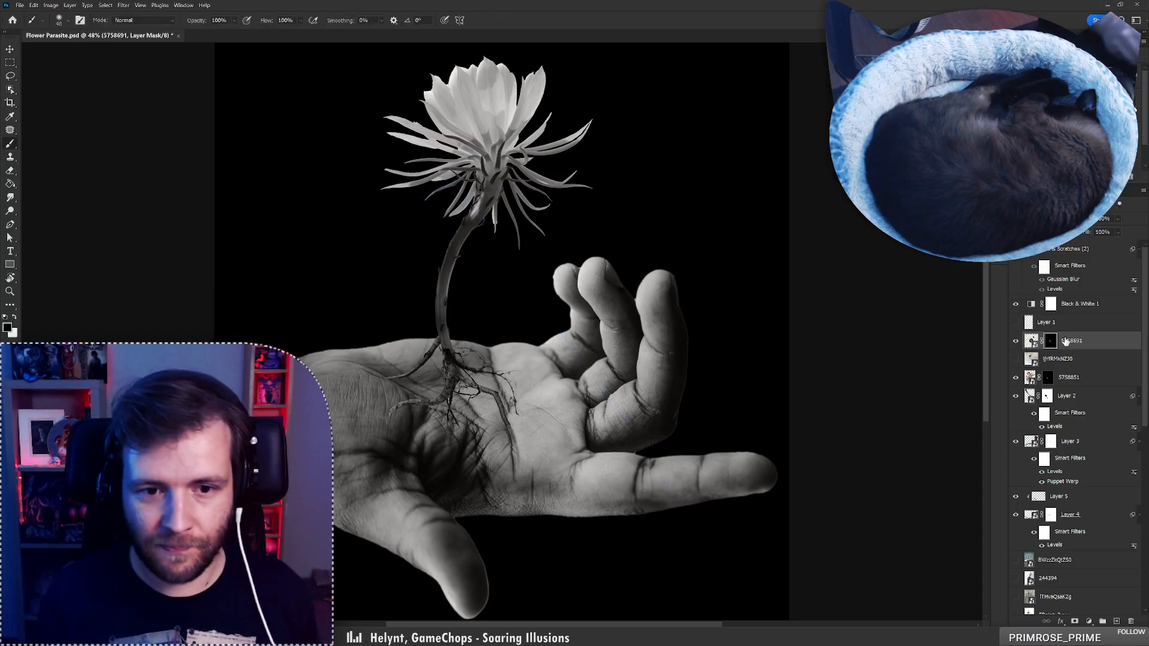
right_click(495, 341)
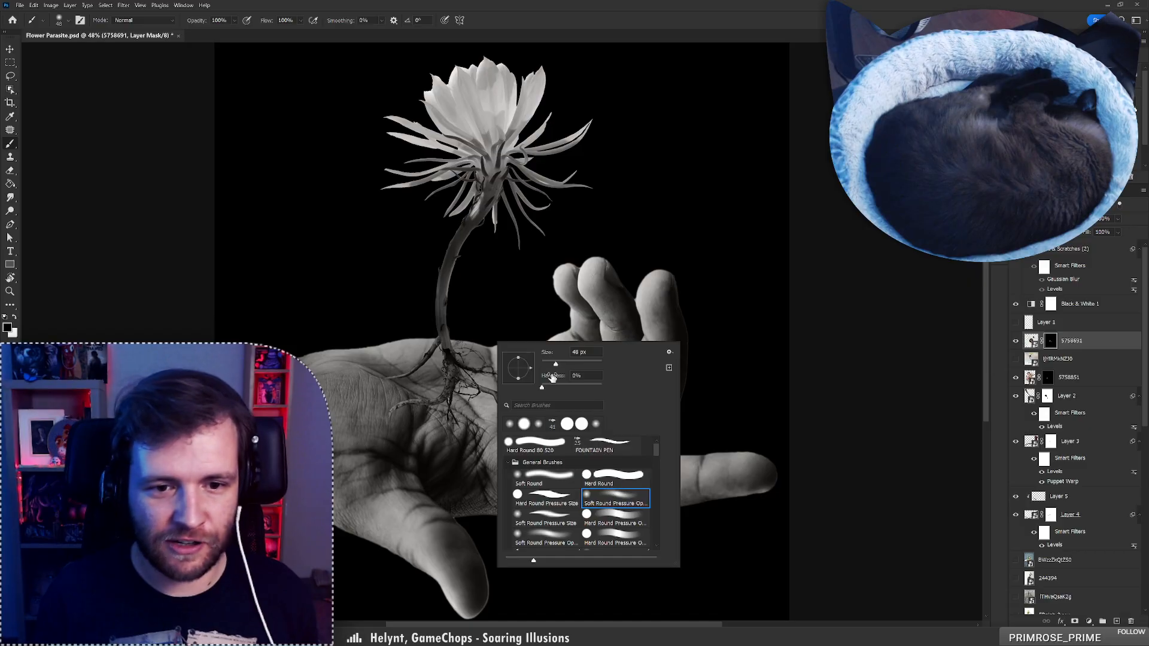
left_click_drag(566, 365, 573, 365)
key("Return")
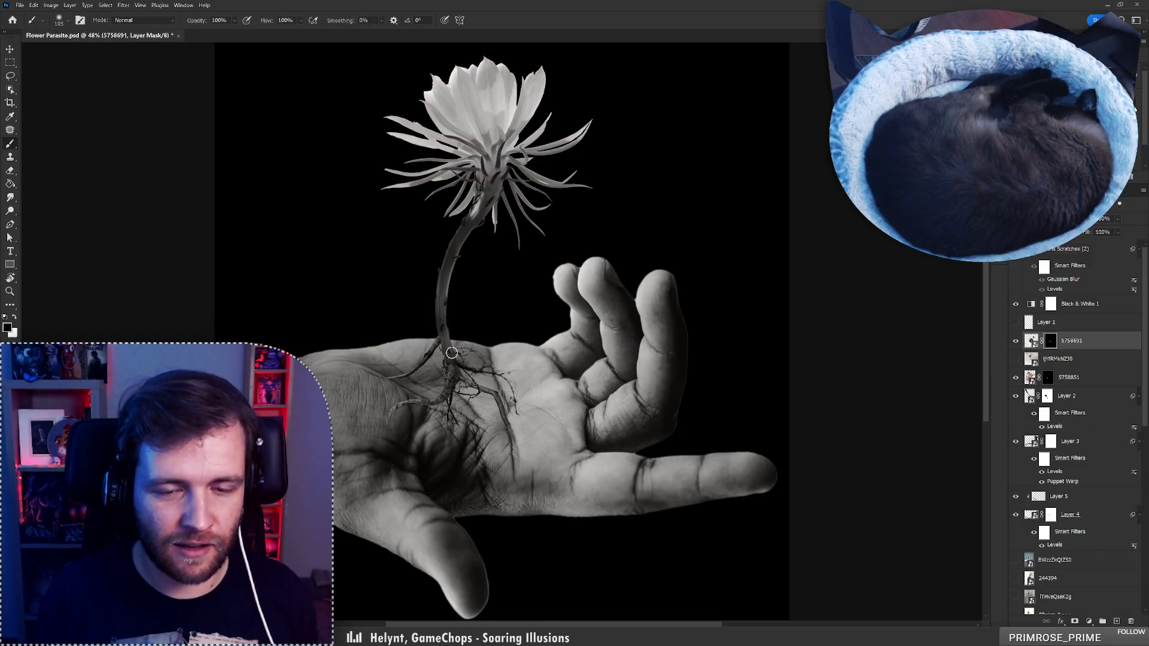
left_click_drag(504, 381, 507, 386)
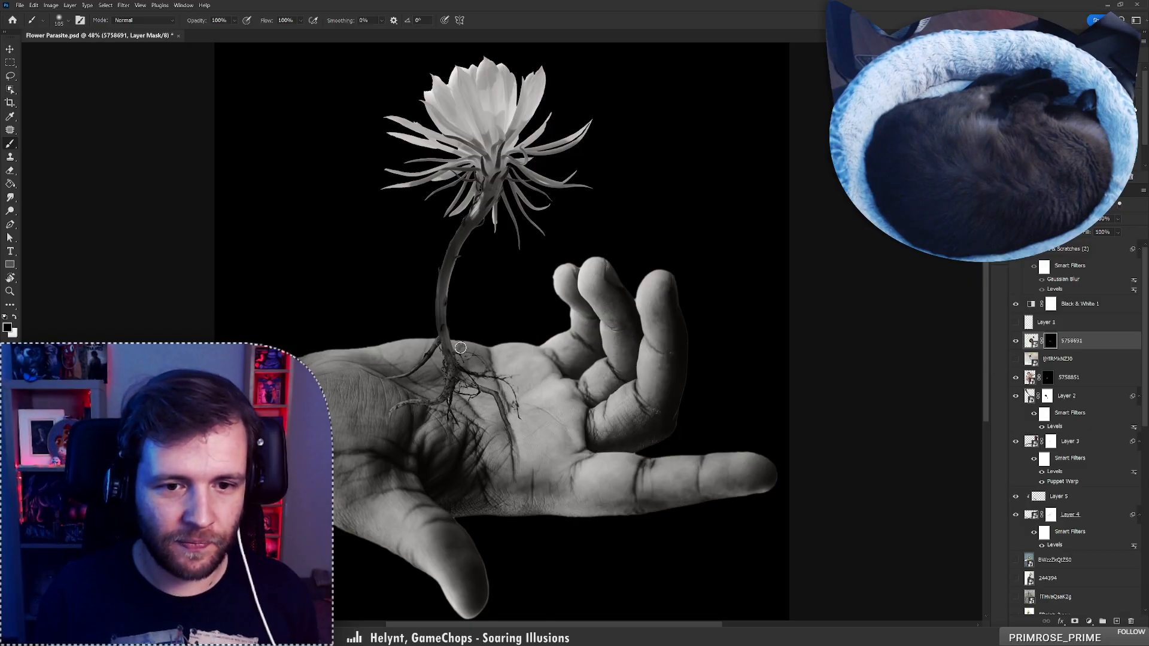
Review the whole composite from a distance and compare it with Layer 3 hidden and shown
scroll(512, 366, "down", 5)
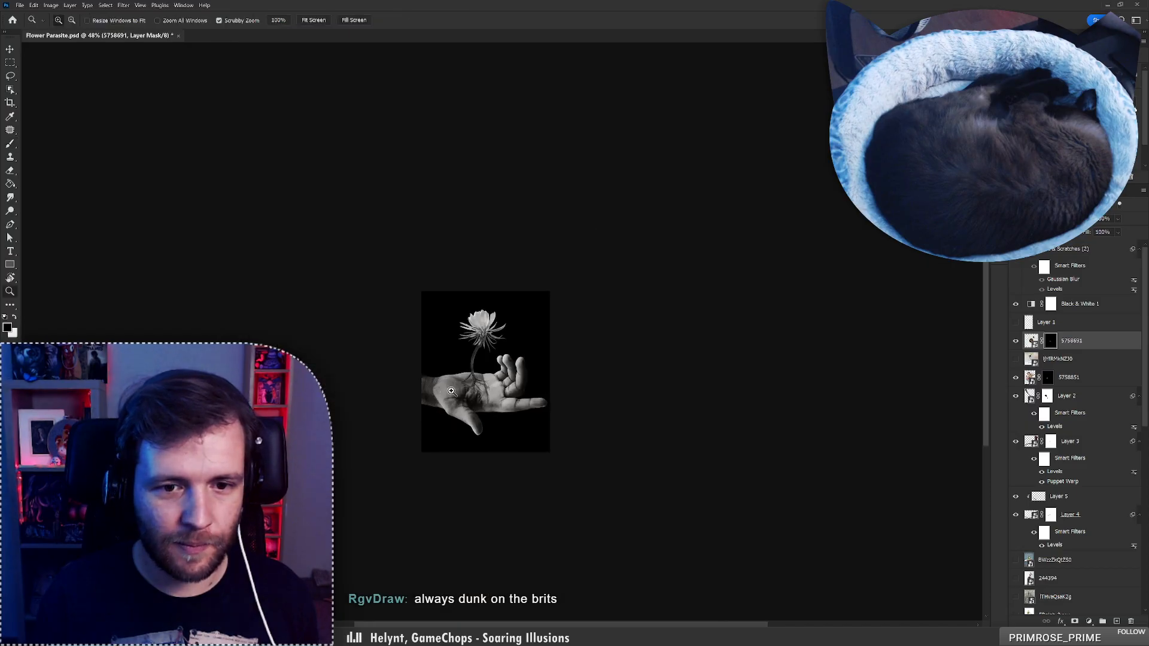
scroll(520, 371, "up", 4)
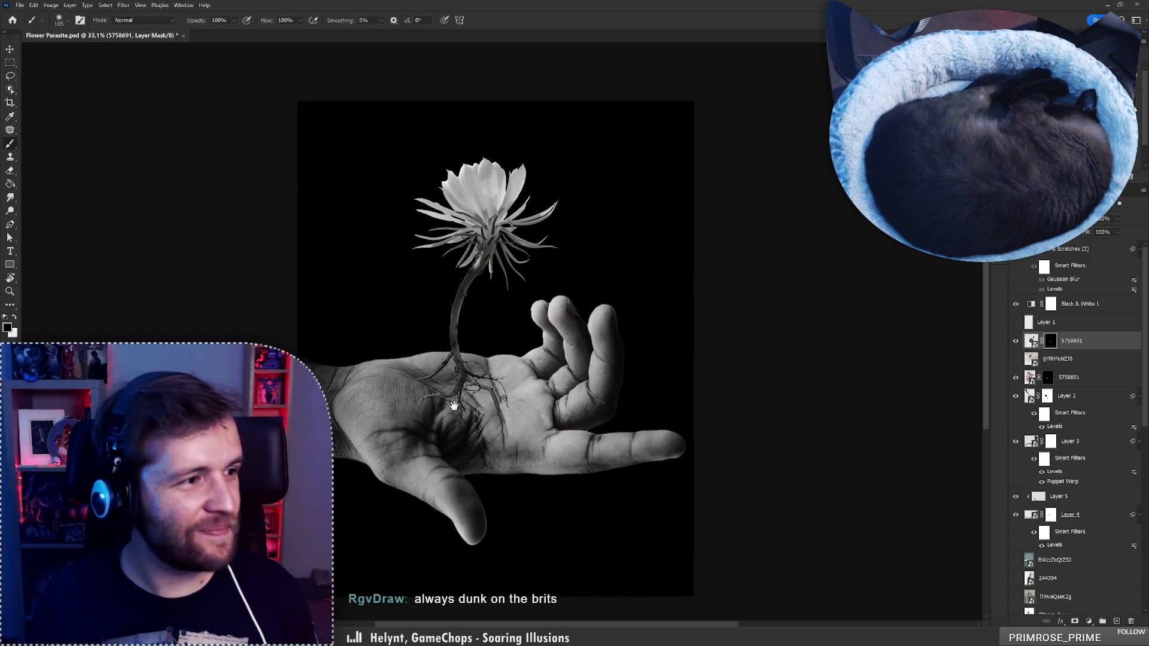
left_click_drag(455, 408, 529, 389)
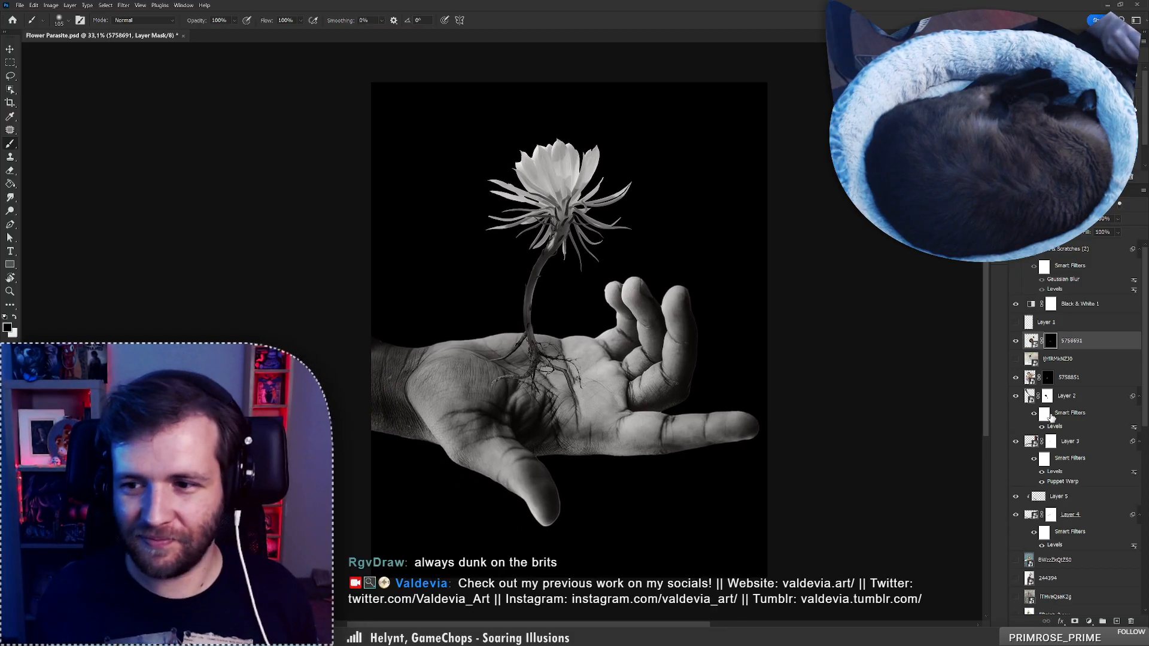
left_click(1016, 442)
left_click(1016, 442)
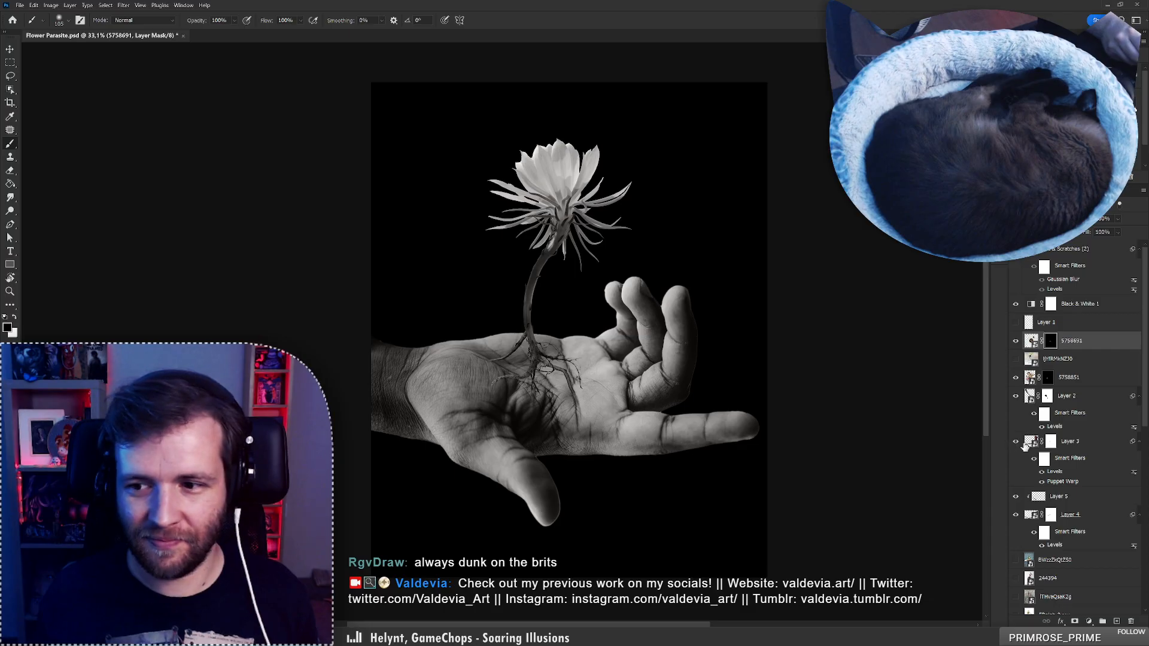
Add a new layer clipped to Layer 3 and paint soft black shading over the palm beneath the roots
left_click(1051, 442)
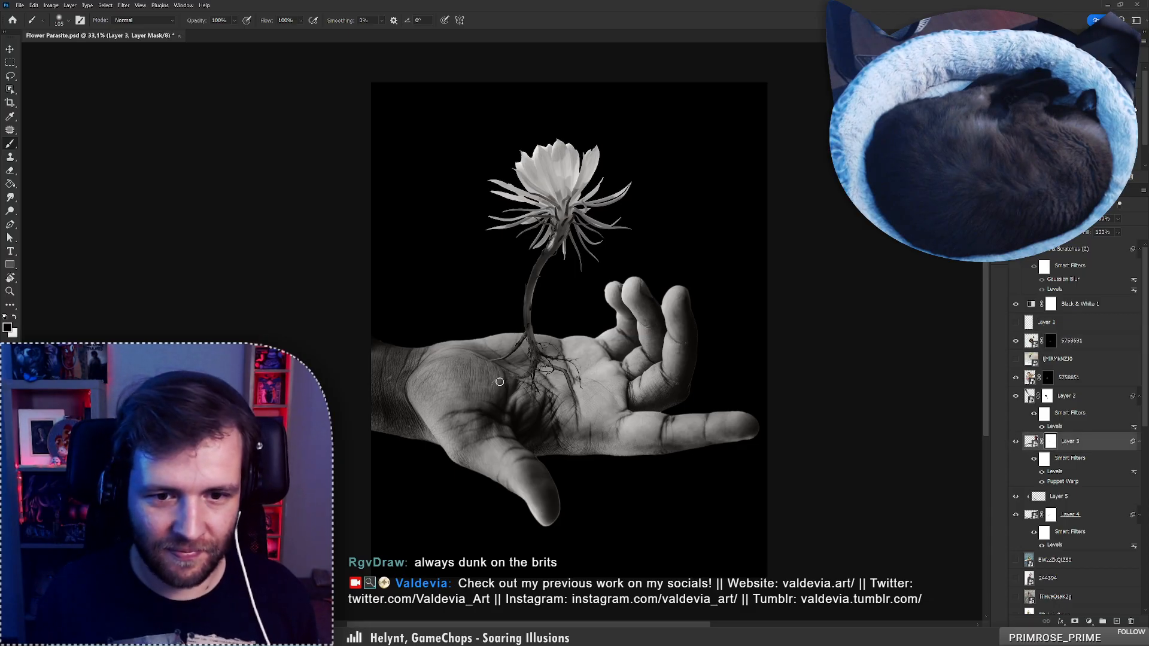
scroll(515, 393, "up", 5)
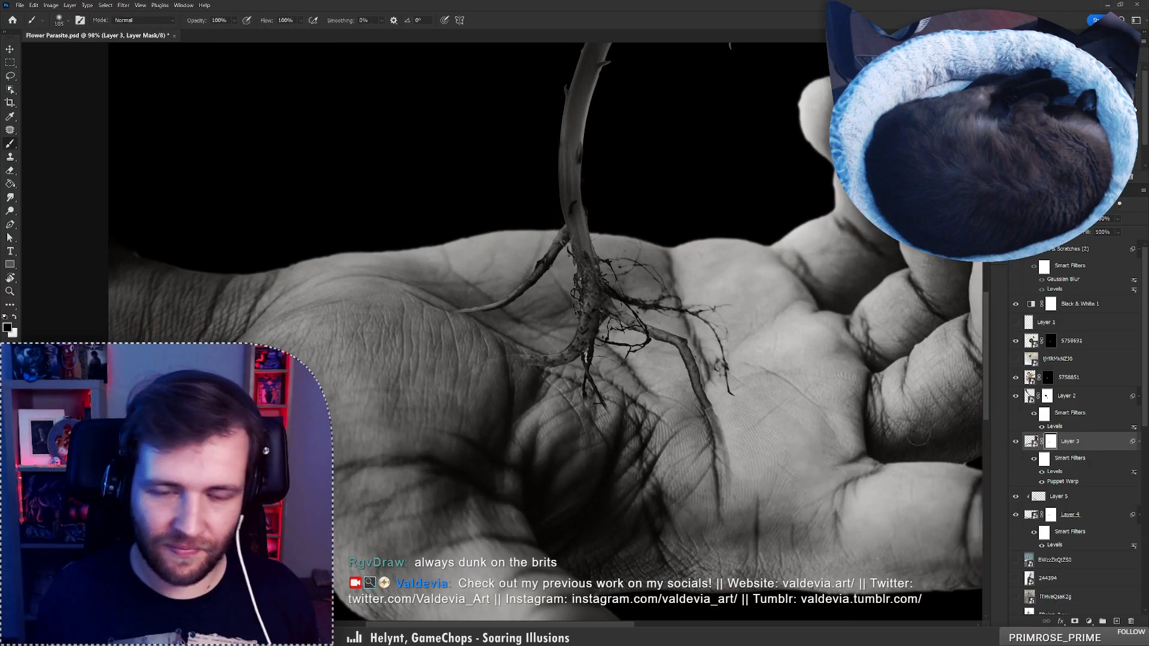
right_click(641, 397)
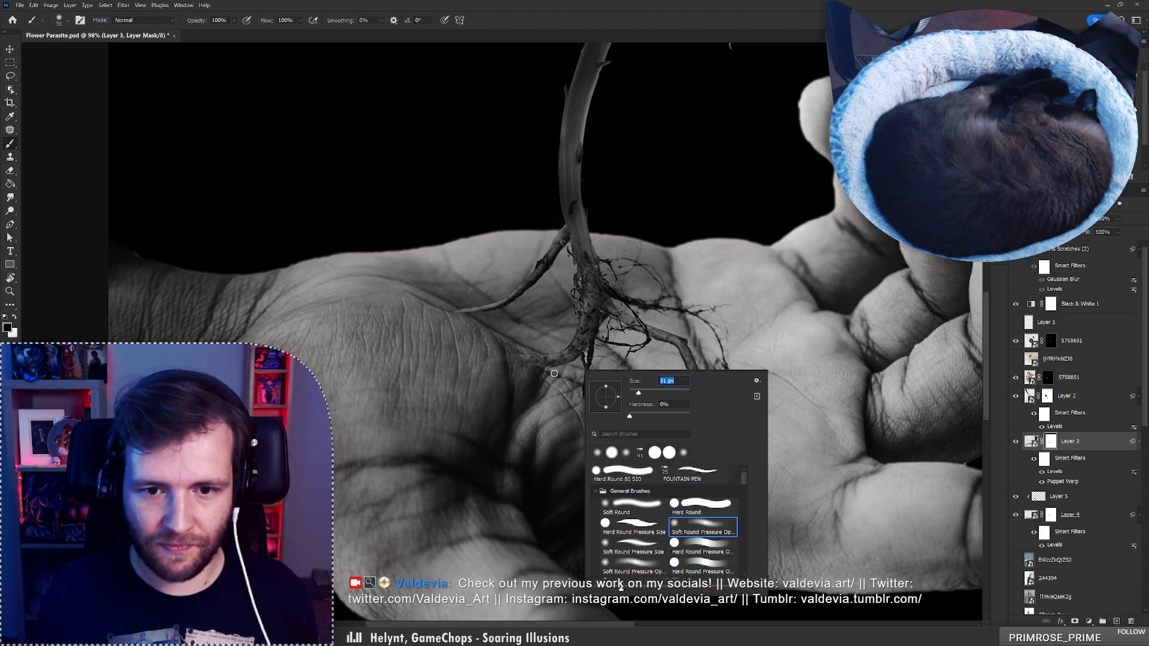
key("Return")
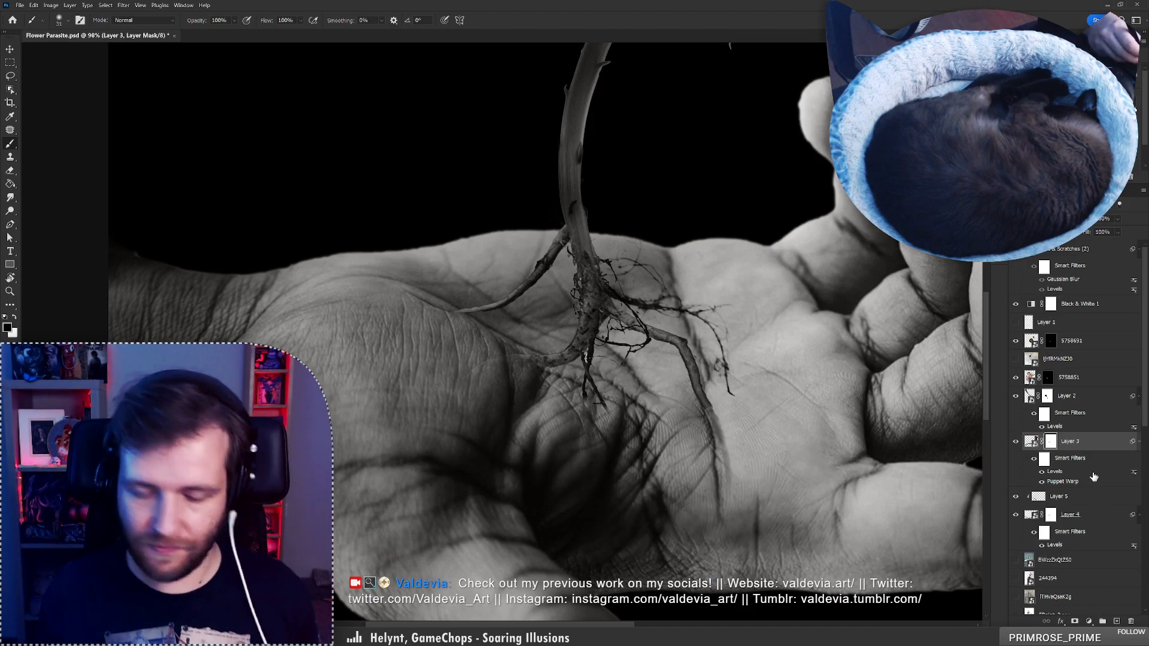
left_click(1117, 621)
key("x")
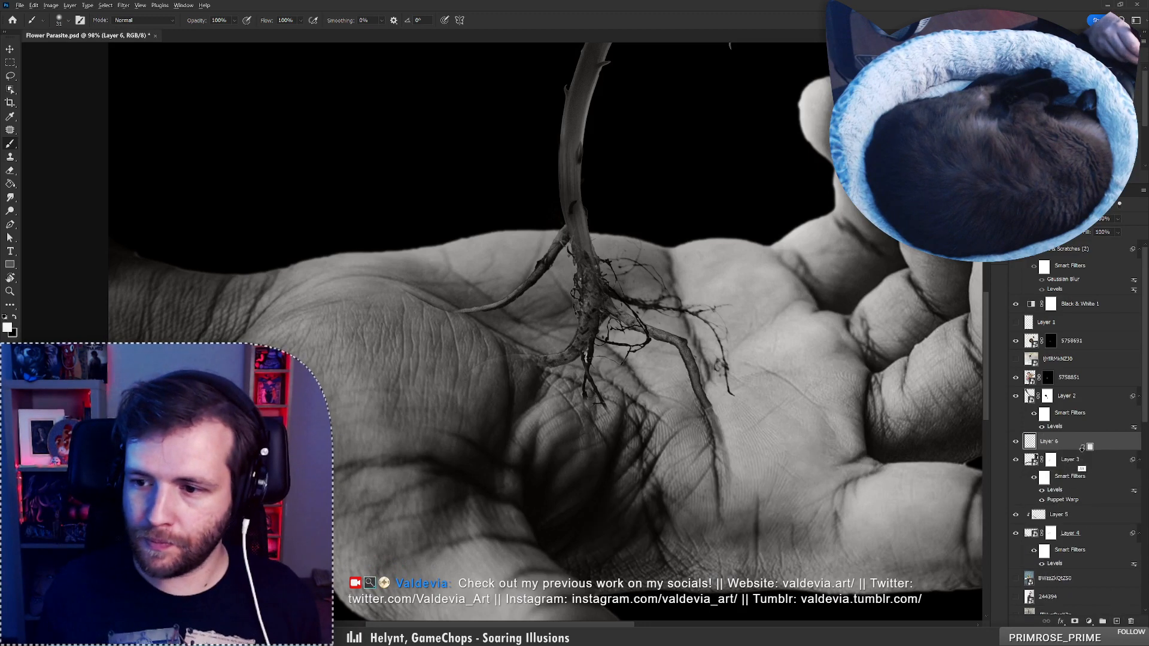
key("x")
mouse_move(518, 362)
left_mouse_down()
mouse_move(533, 359)
mouse_move(509, 392)
mouse_move(461, 395)
mouse_move(491, 394)
left_mouse_up()
key("ctrl+space")
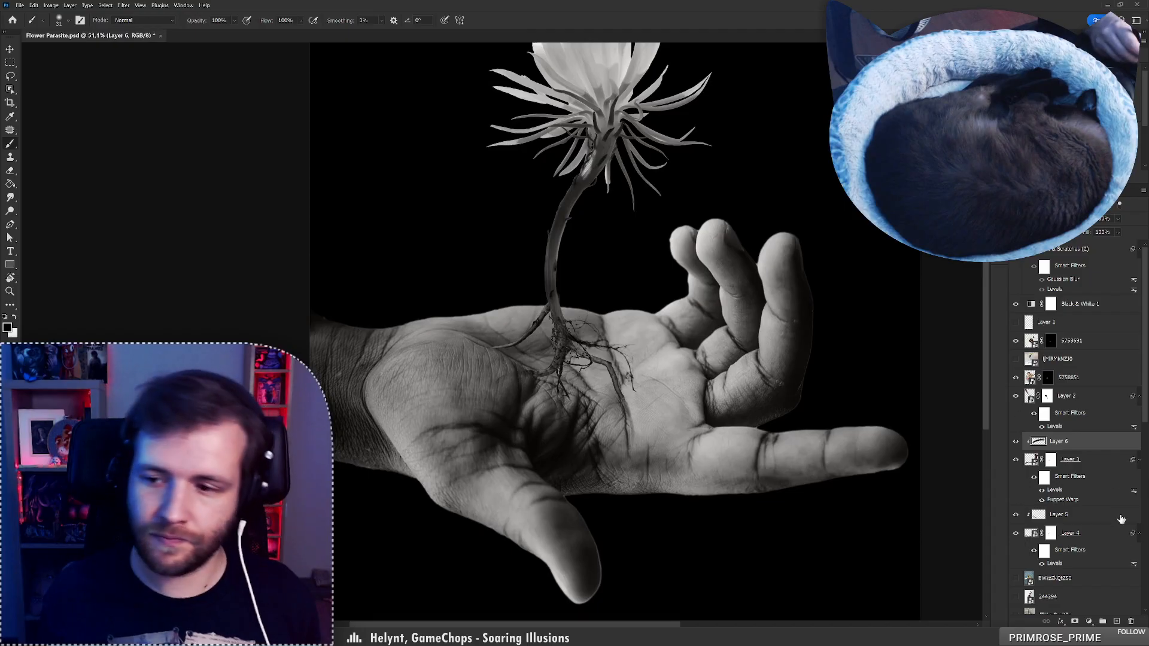
Add a new layer above the 5758691 root and paint thin black offshoots from its finger-side branch, using a smaller brush
left_click(1114, 342)
left_click(1117, 621)
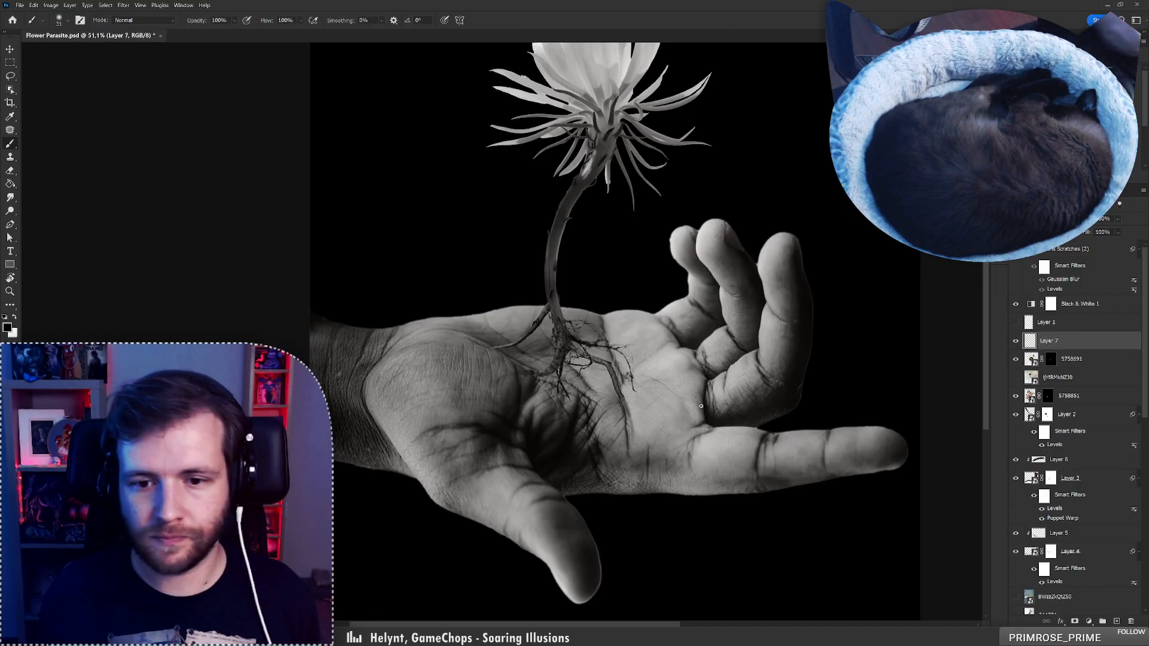
left_click_drag(629, 417, 631, 432)
key("ctrl+z")
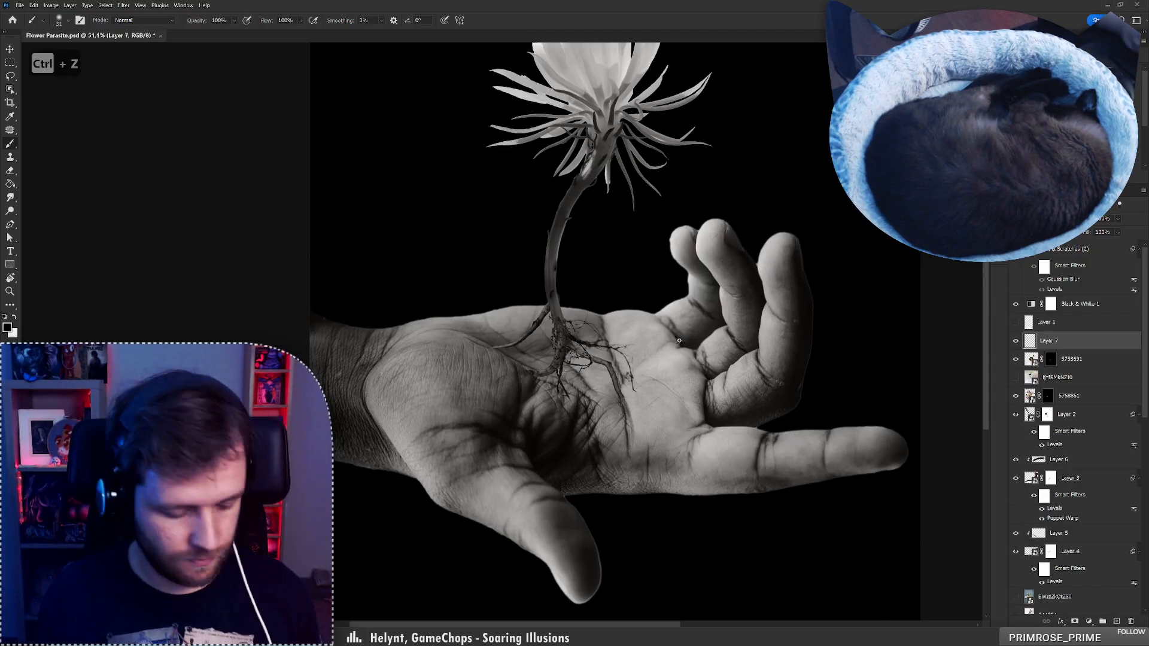
key("bracketleft")
key("bracketleft")
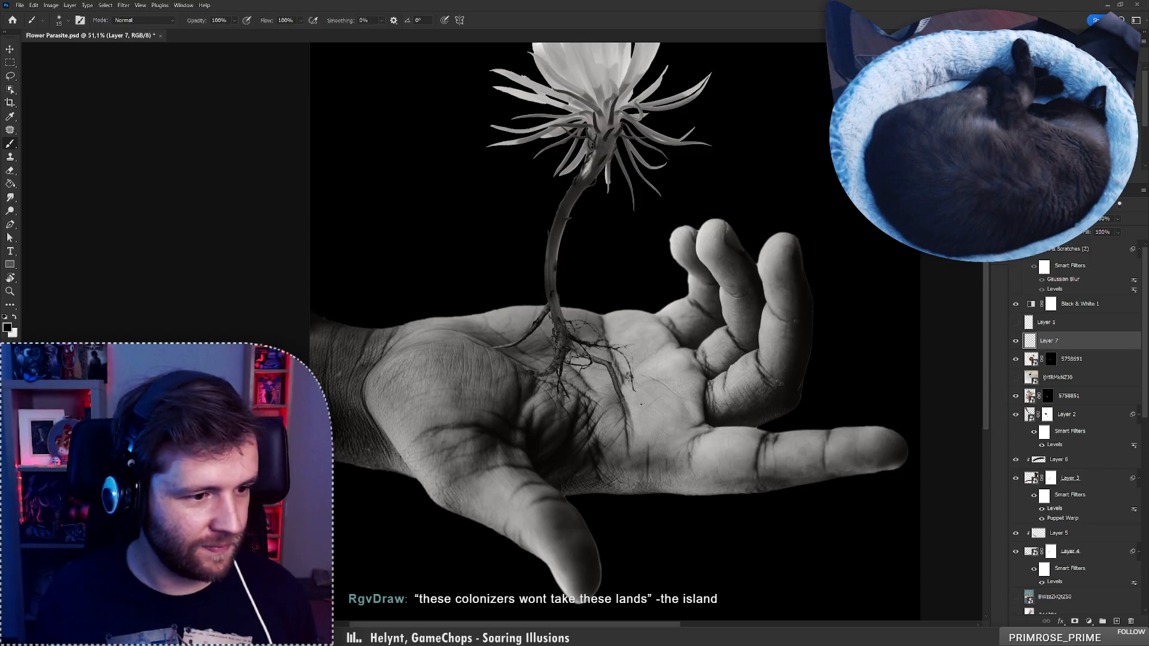
left_click_drag(634, 390, 649, 398)
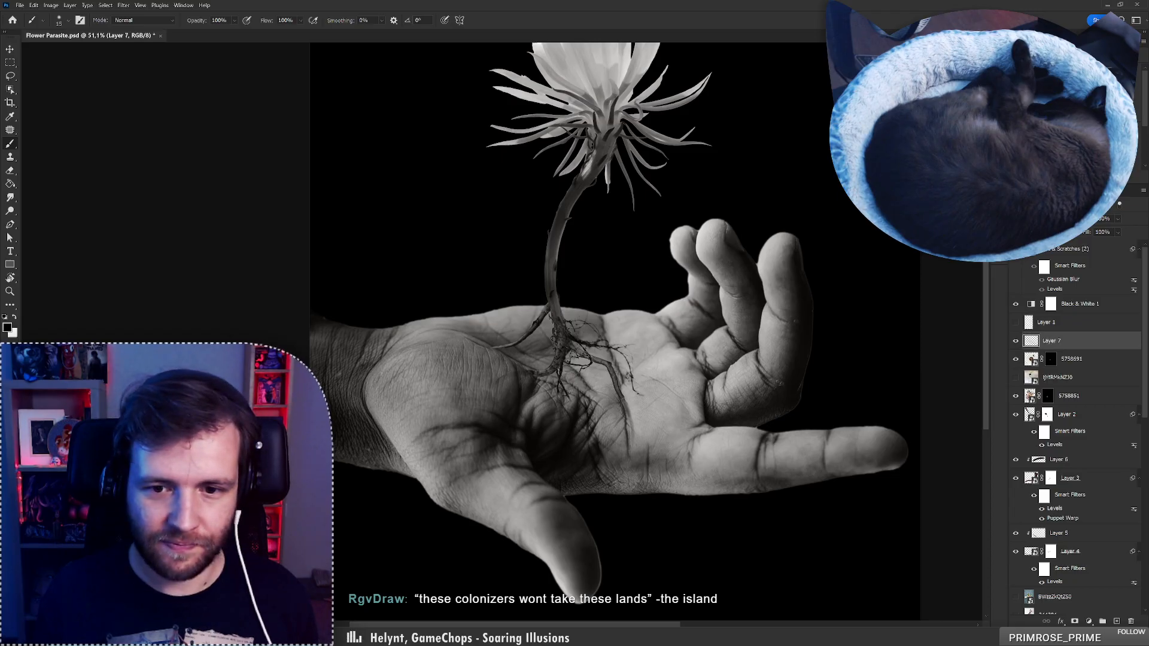
key("ctrl+z")
key("ctrl+z")
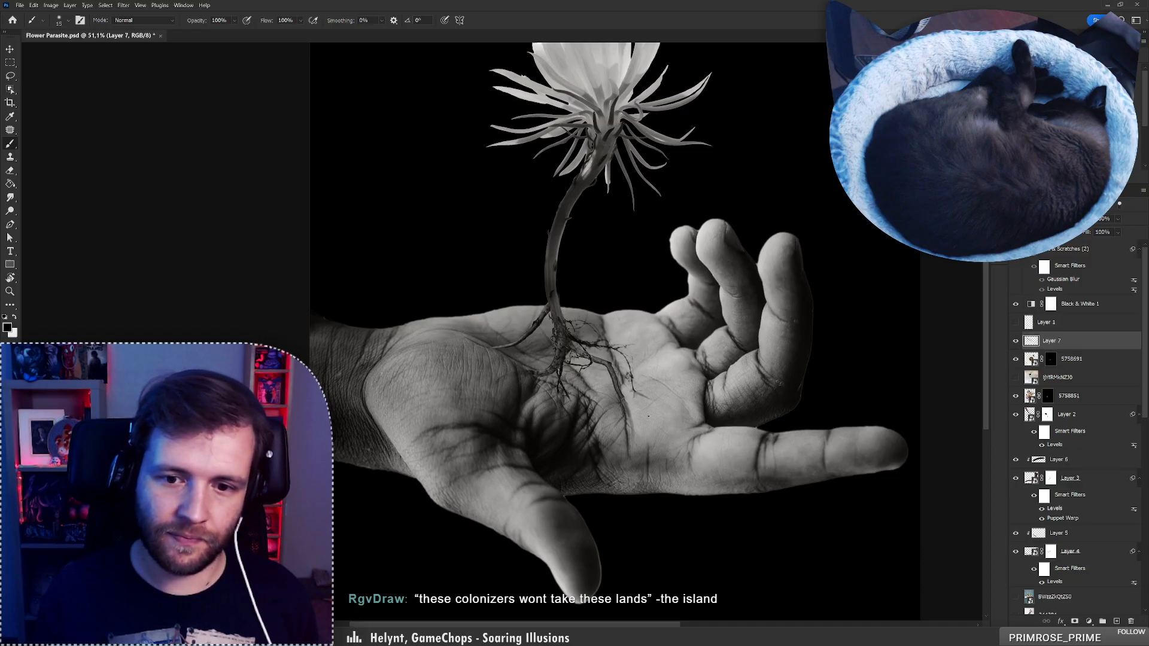
key("ctrl+z")
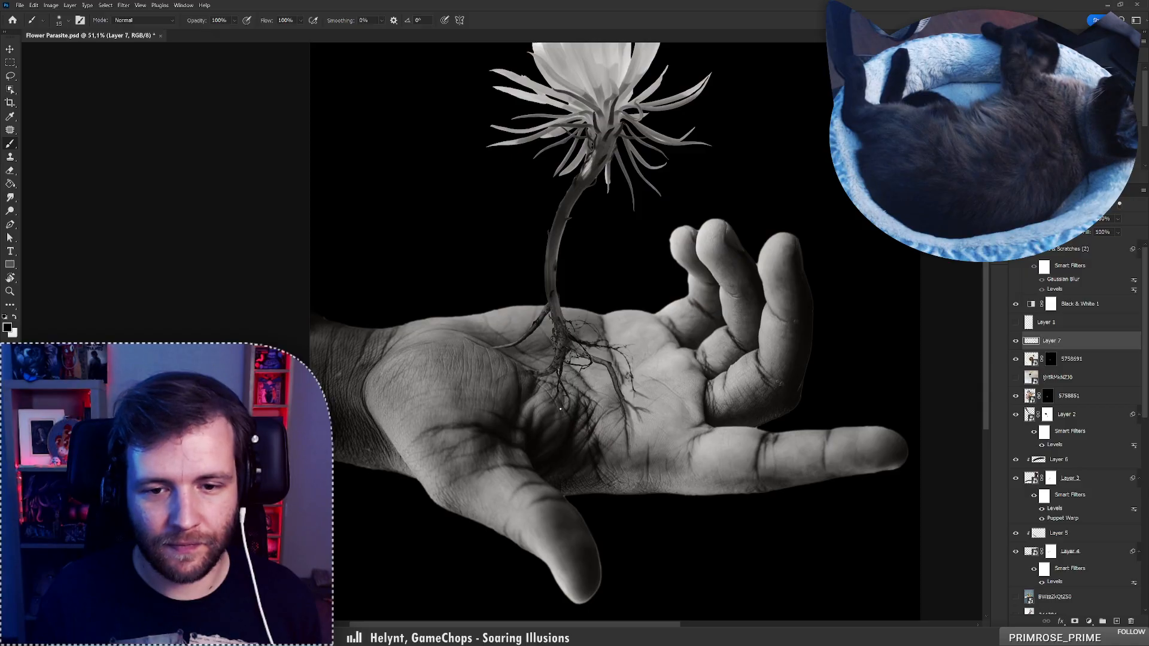
Extend the wrist-side root with a thin dark stroke tapering along the palm crease, redoing strokes as needed
key("z")
mouse_move(559, 378)
left_mouse_down()
mouse_move(534, 374)
mouse_move(571, 335)
mouse_move(592, 330)
left_mouse_up()
key("b")
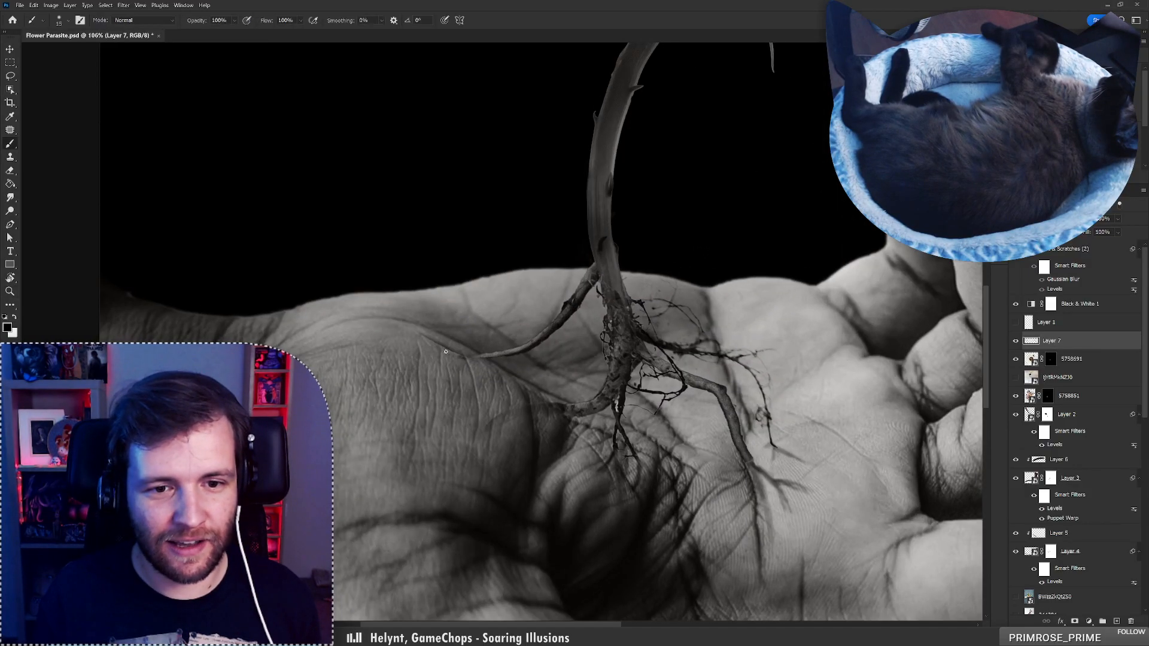
key("ctrl+z")
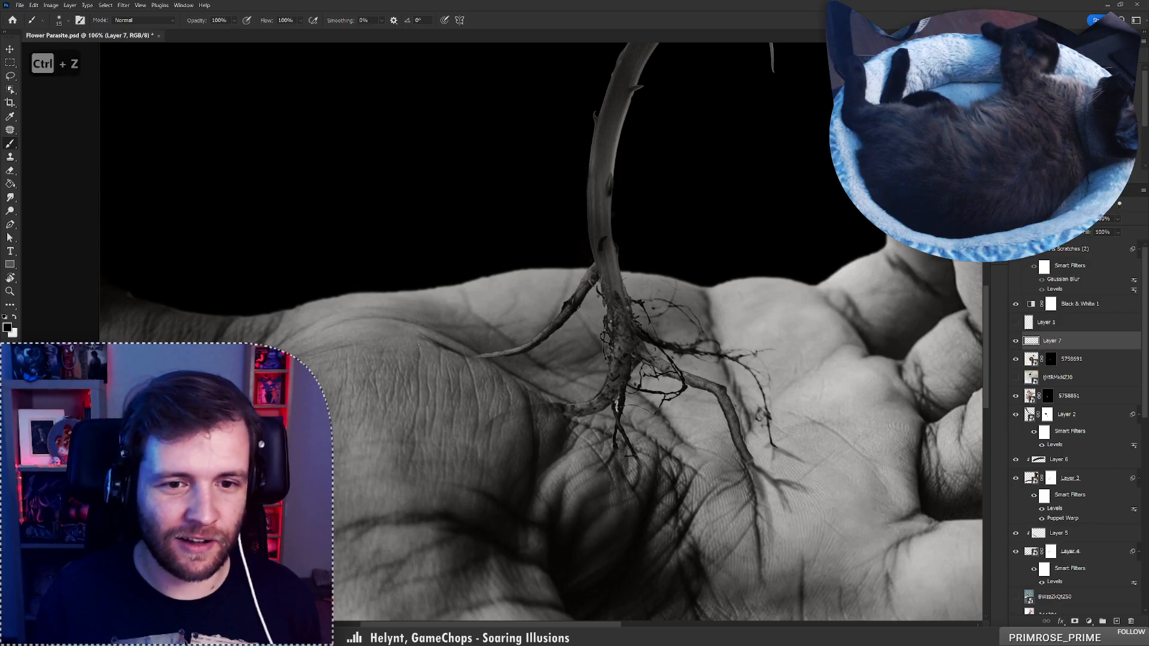
key("z")
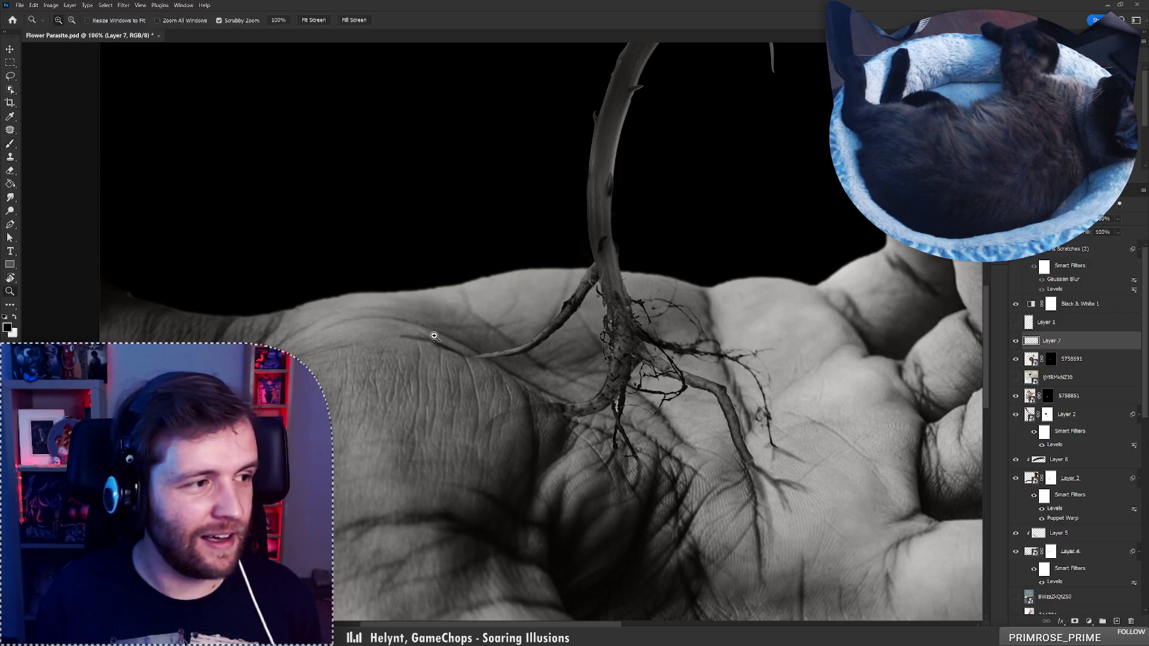
mouse_move(423, 336)
left_mouse_down()
mouse_move(378, 336)
mouse_move(399, 336)
mouse_move(401, 322)
left_mouse_up()
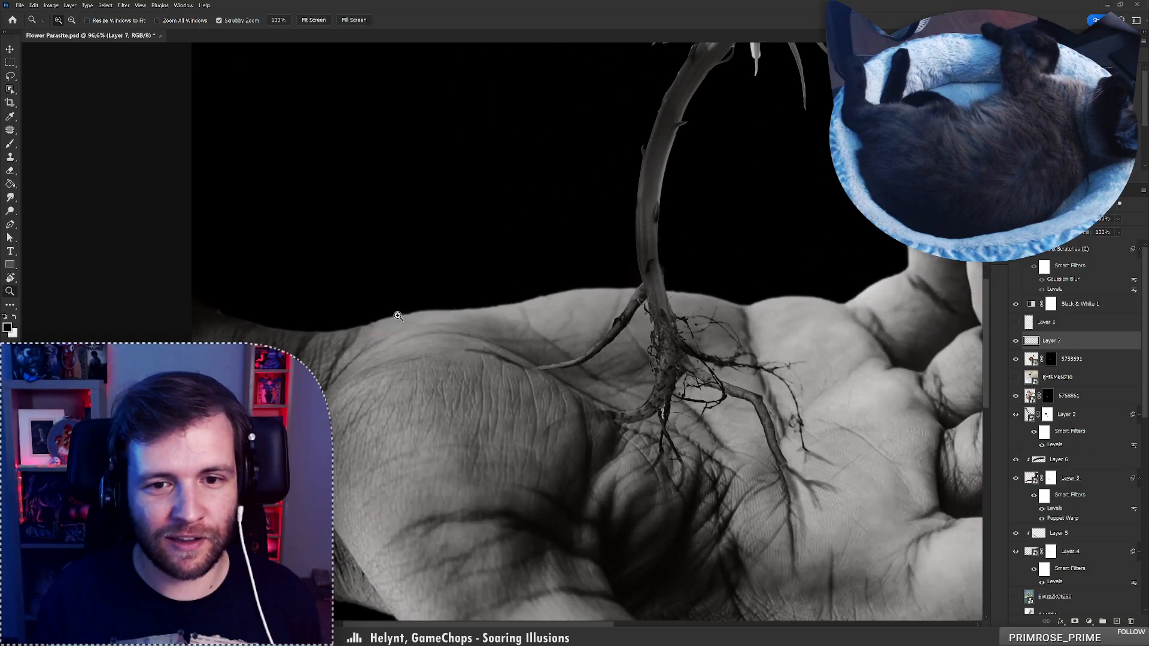
key("b")
key("ctrl+z")
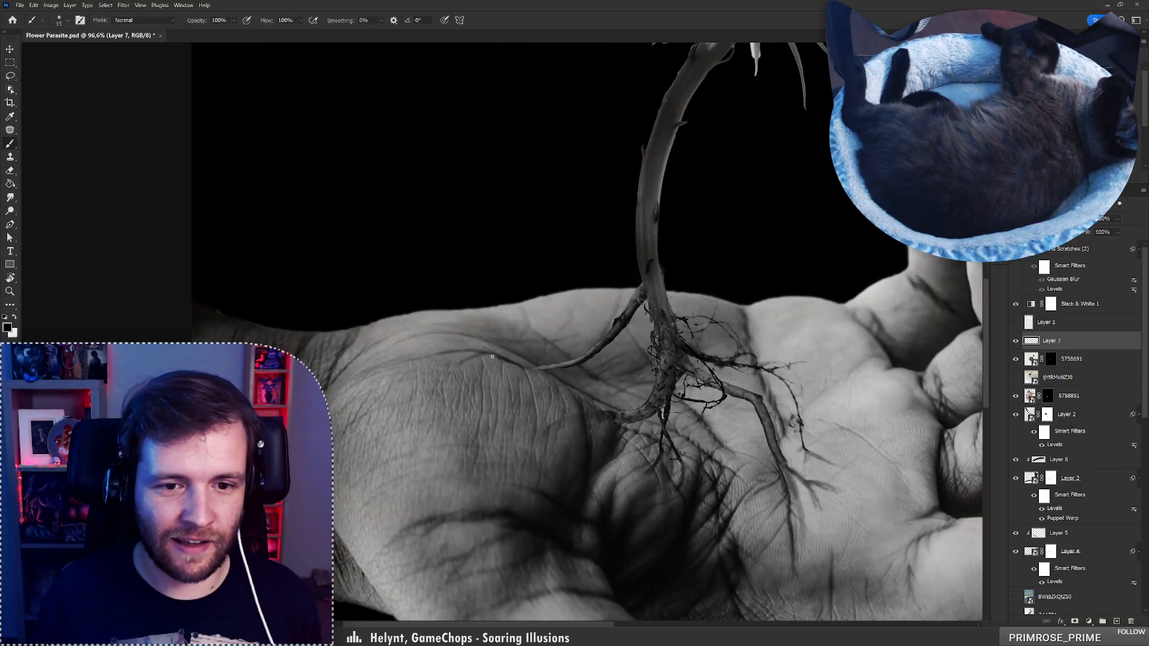
Paint dark tapering extensions from the lower root across the base of the thumb
key("z")
mouse_move(504, 359)
left_mouse_down()
mouse_move(460, 359)
mouse_move(582, 346)
mouse_move(555, 353)
left_mouse_up()
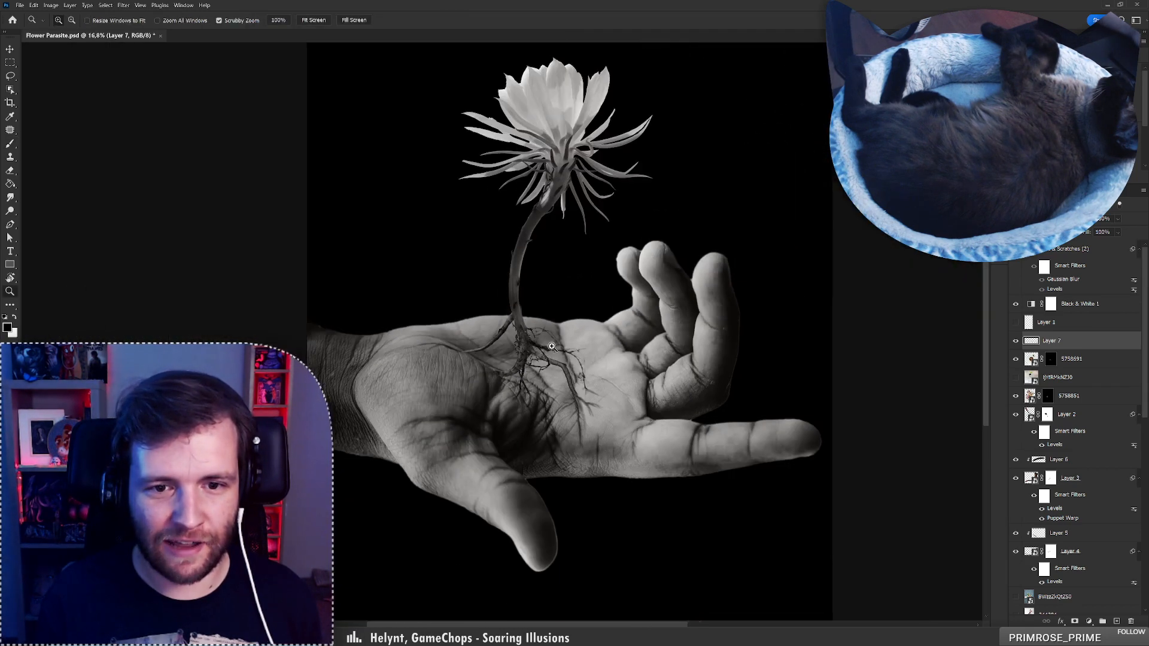
left_click_drag(479, 374, 504, 373)
key("b")
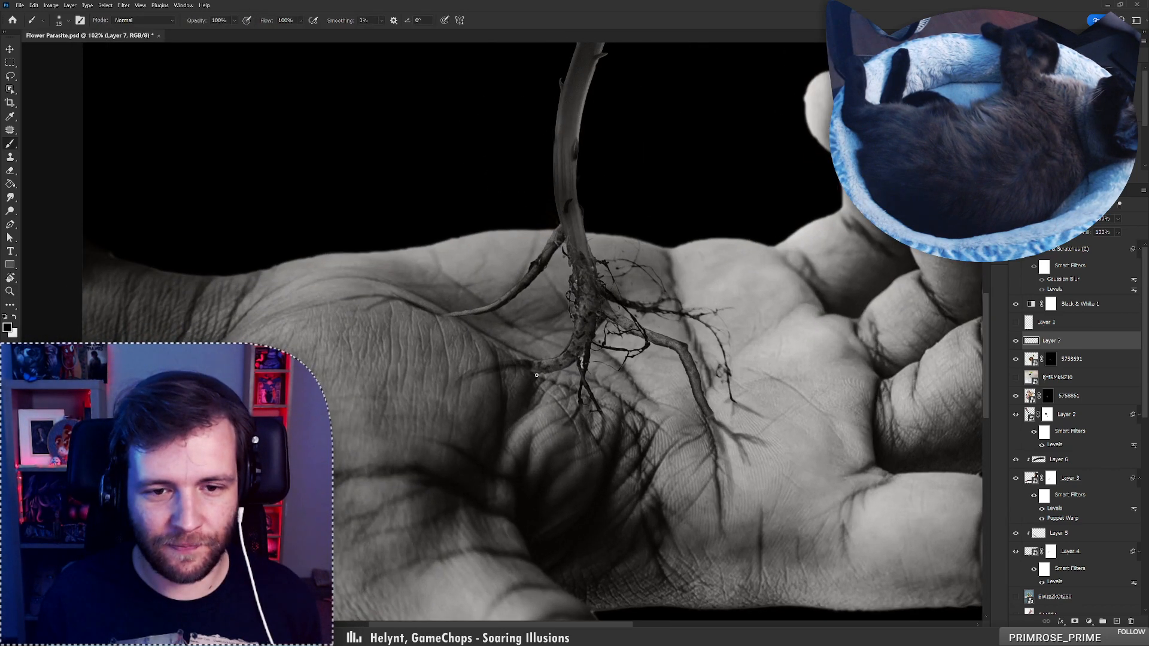
key("ctrl+z")
key("ctrl+z")
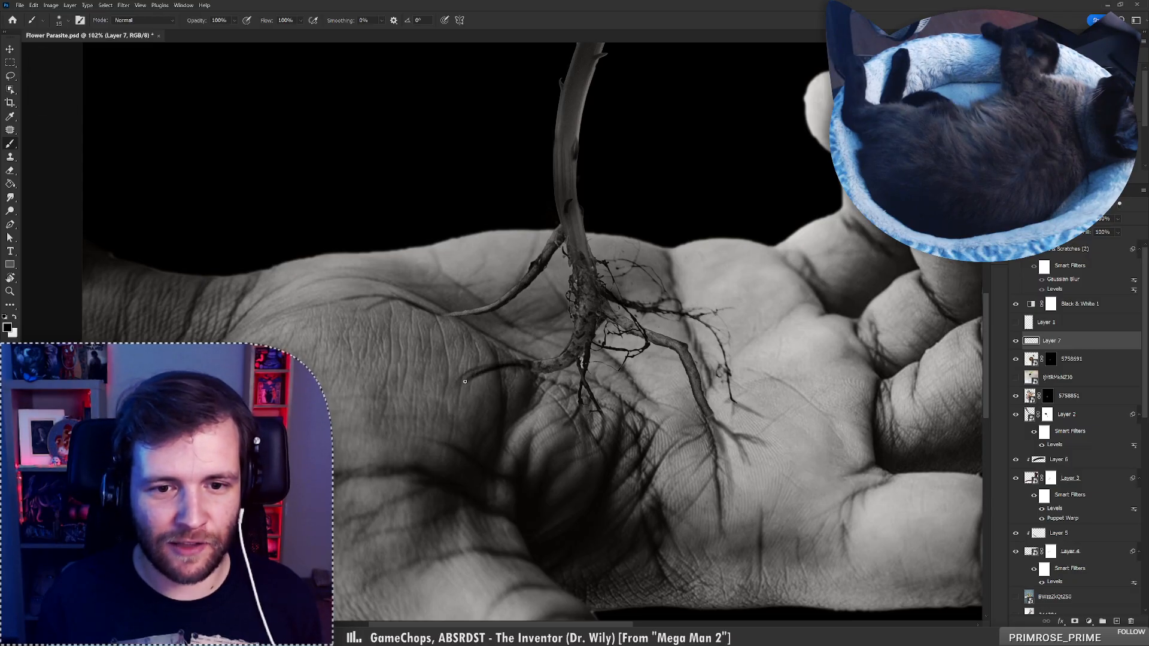
Soften the painted root extensions at the thumb base with a soft eraser and retouch them with the brush
key("e")
key("ctrl+z")
right_click(493, 362)
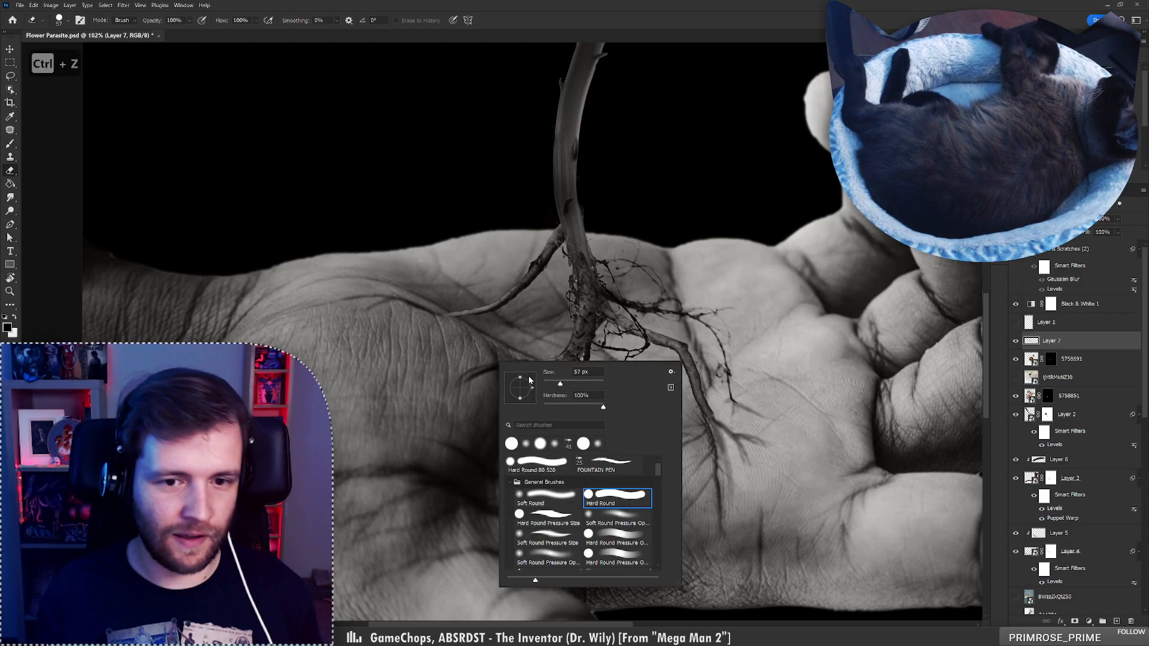
left_click(607, 510)
left_click(475, 379)
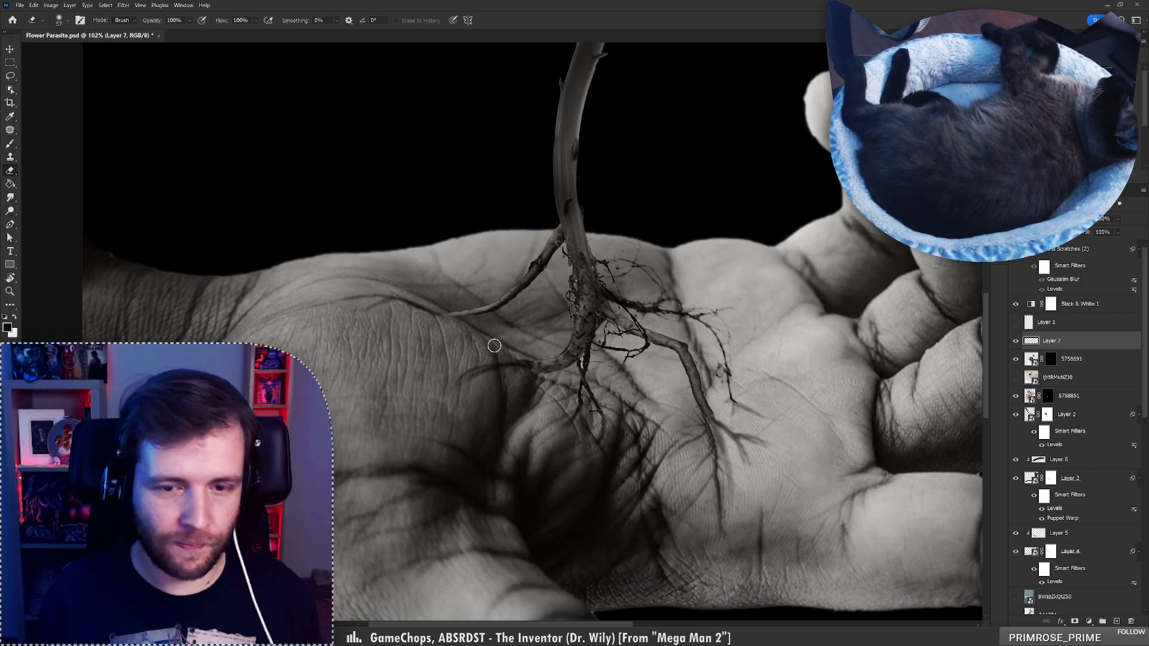
key("b")
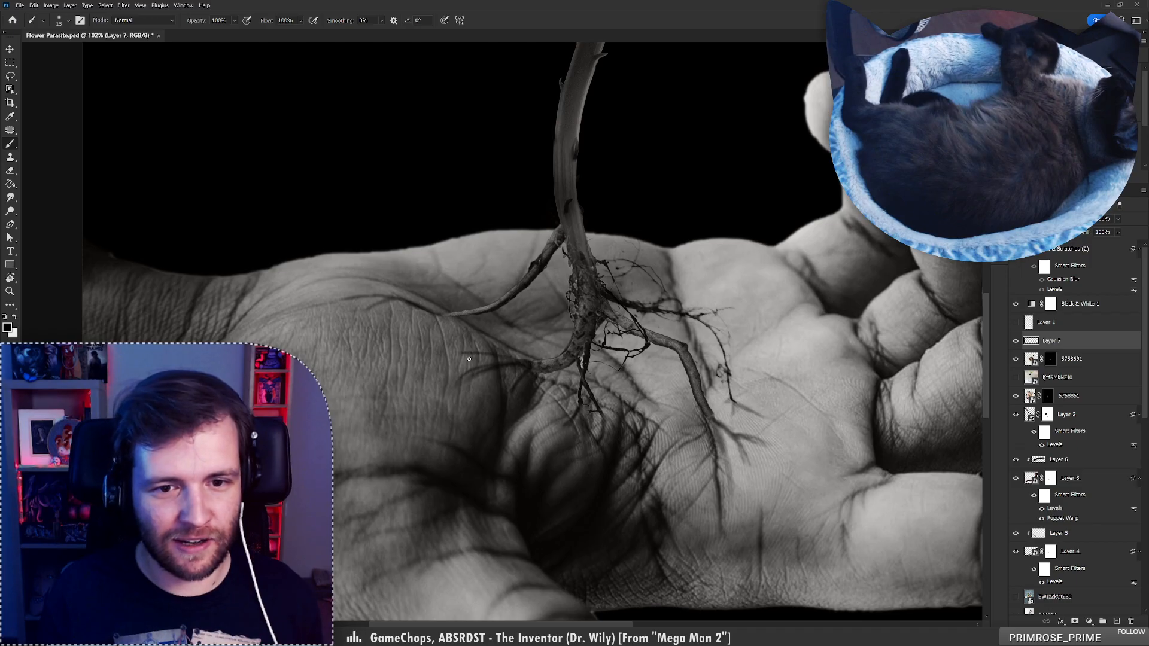
key("ctrl+z")
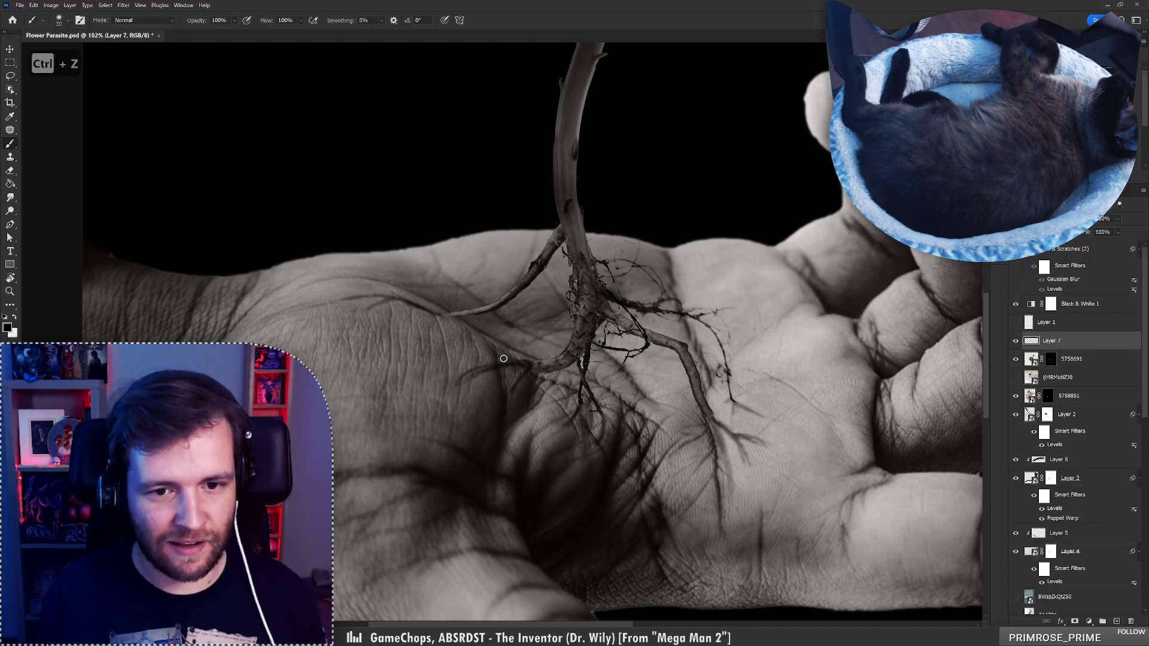
Examine the whole composite from a distance to judge how the painted roots blend into the palm
key("z")
mouse_move(481, 380)
left_mouse_down()
mouse_move(432, 379)
mouse_move(460, 381)
left_mouse_up()
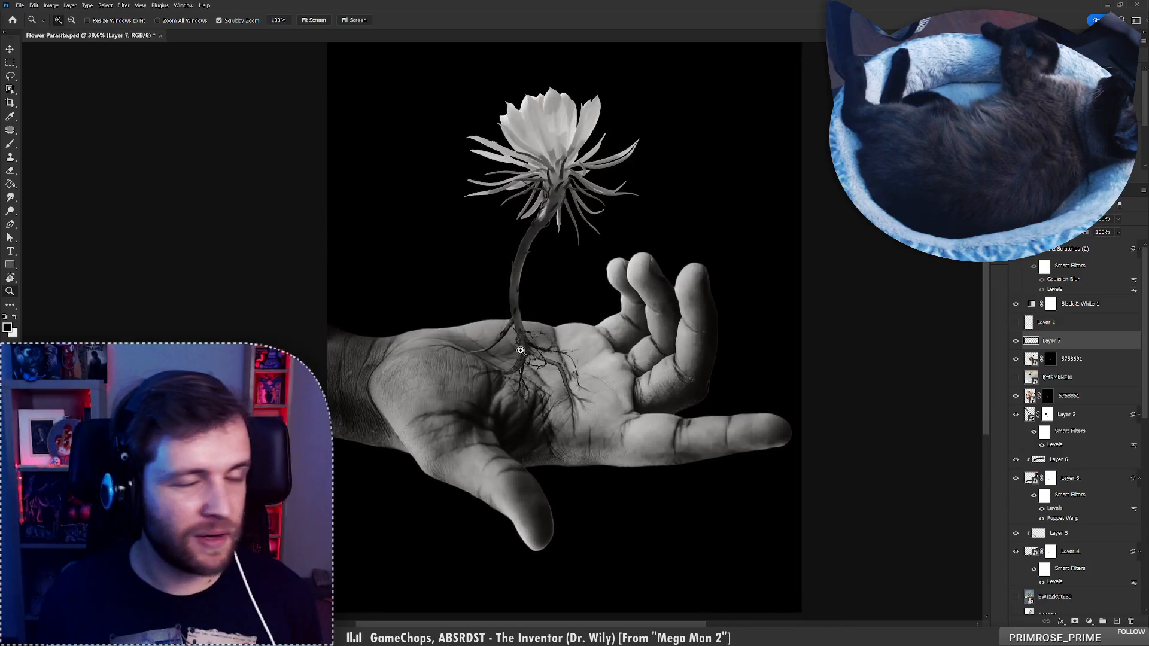
mouse_move(522, 347)
left_mouse_down()
mouse_move(538, 346)
mouse_move(504, 341)
mouse_move(554, 344)
left_mouse_up()
key("b")
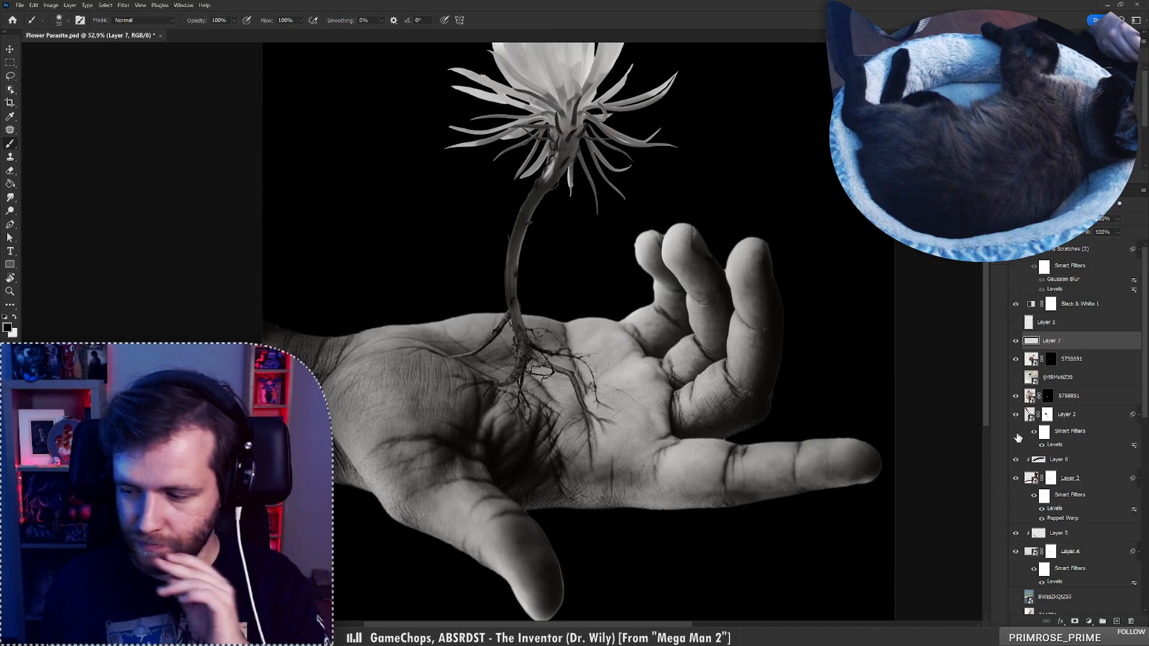
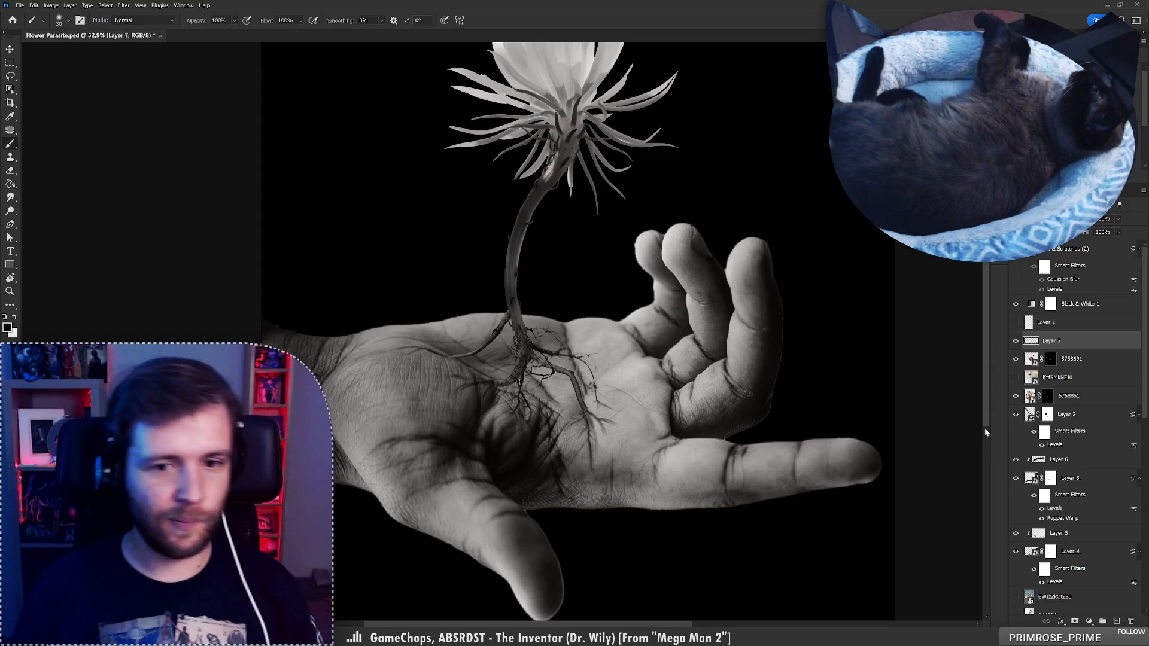
key("z")
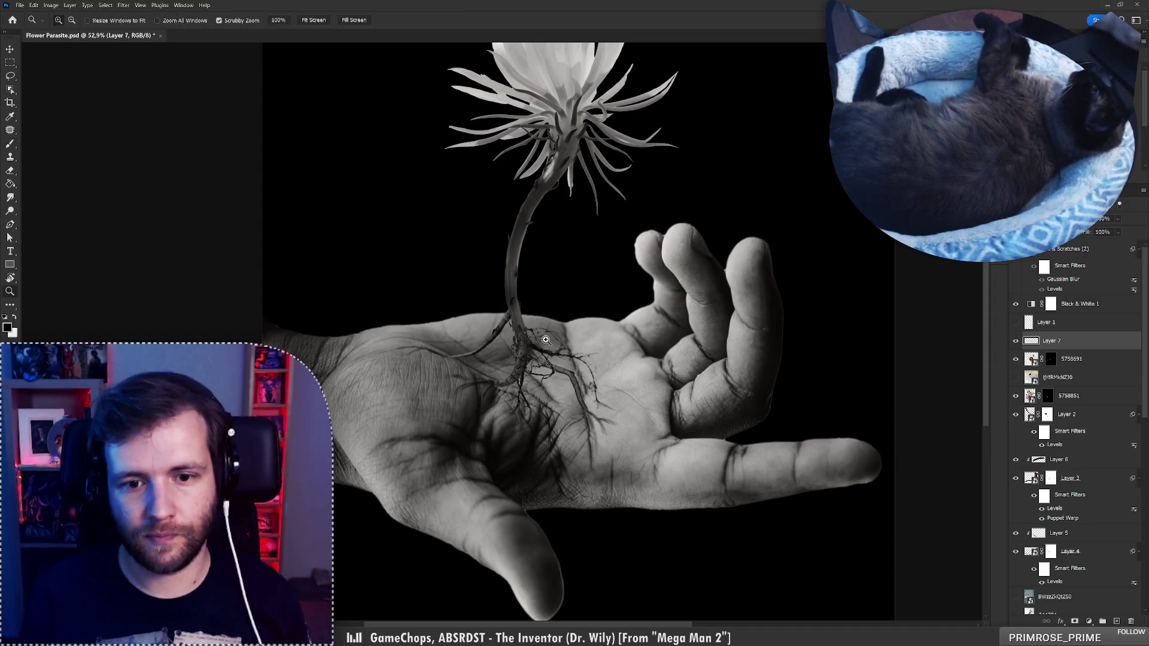
left_click_drag(543, 342, 517, 349)
left_click_drag(527, 345, 535, 342)
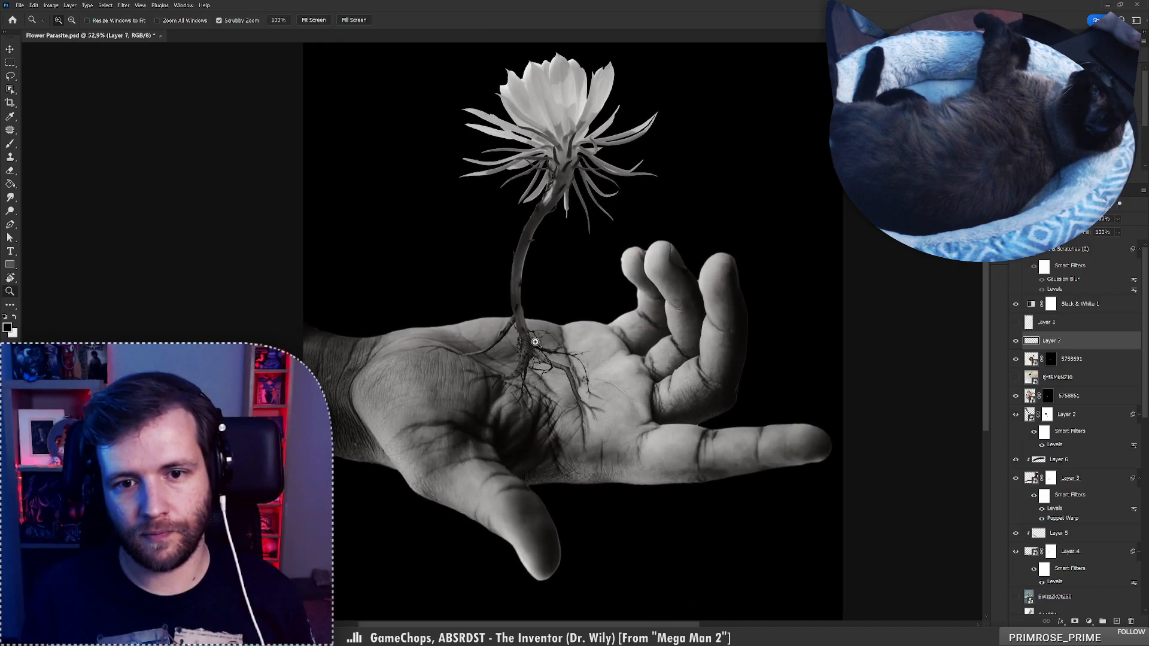
key("b")
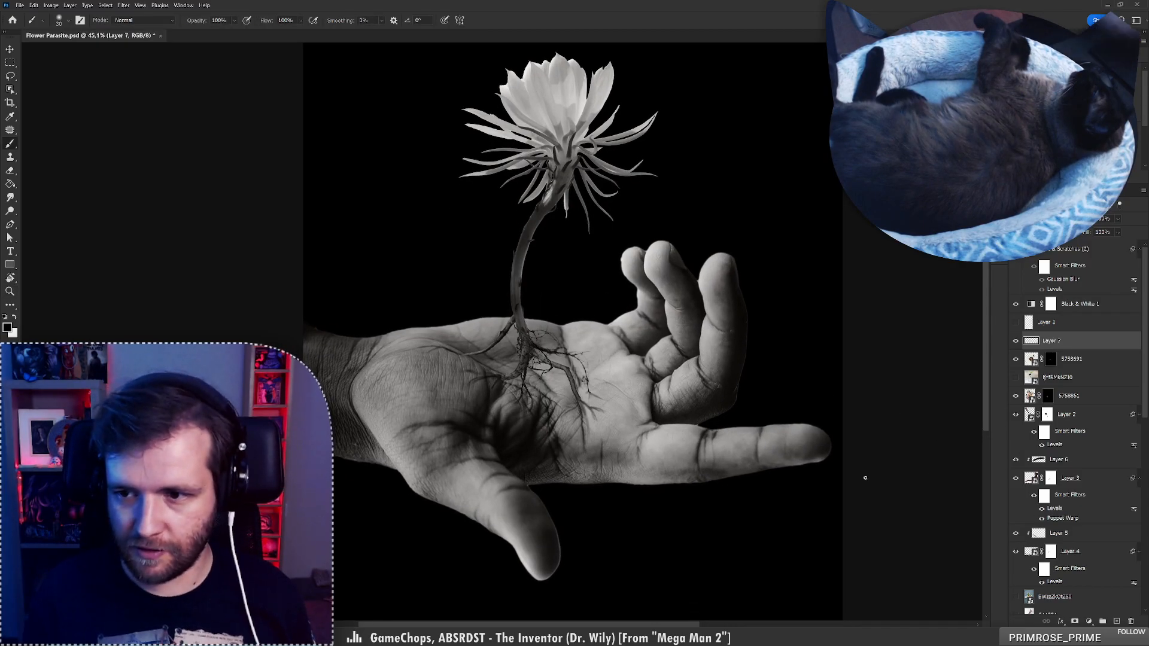
Search the stock photos for "beet", place the photo of bunched beets with long roots, and shift it over the hand
left_click(999, 221)
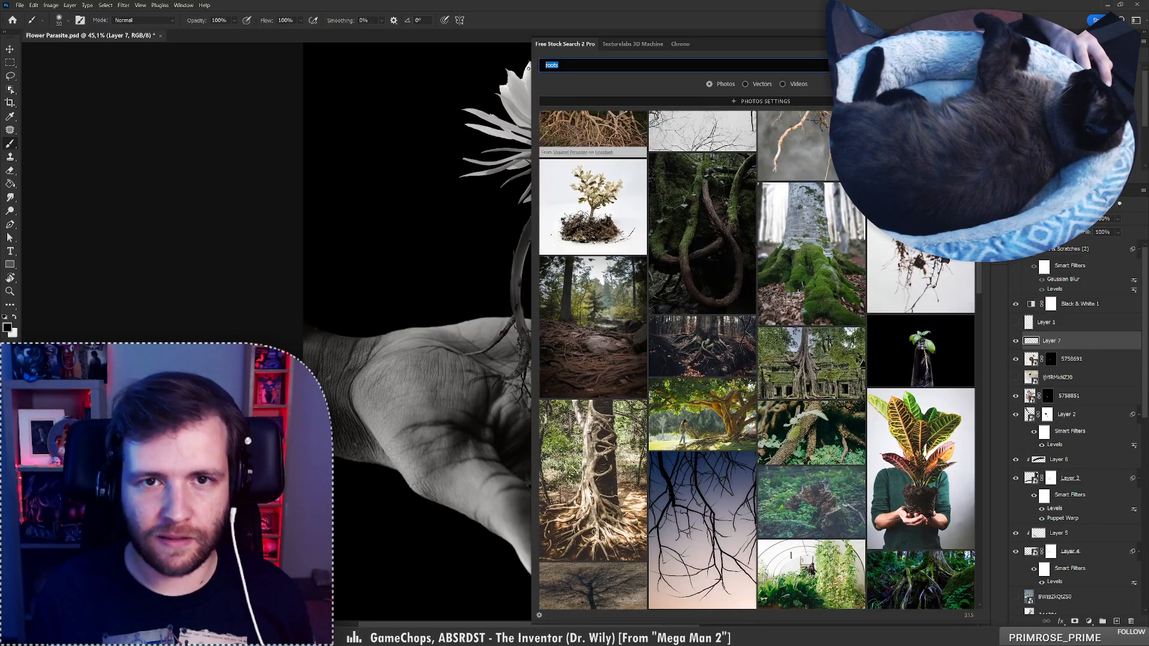
key("Return")
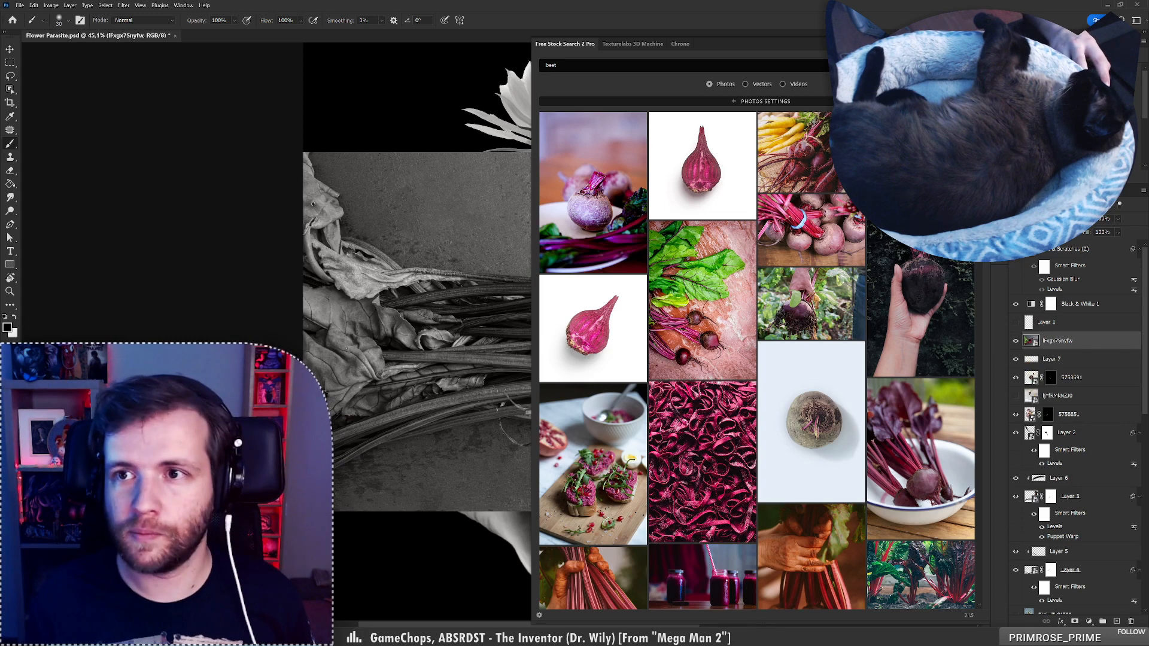
left_click(976, 44)
left_click_drag(796, 308, 685, 369)
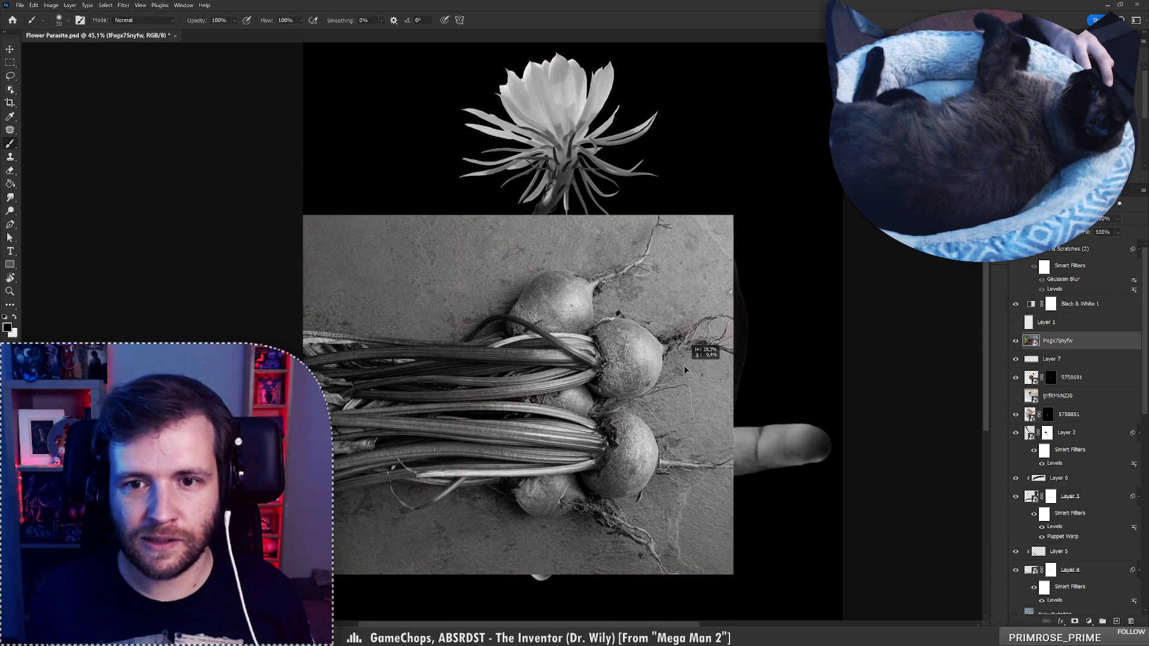
Try selecting the uppermost beet's root with Object Selection, deselect it, and move the beet photo to the canvas's lower-left corner
left_click(10, 89)
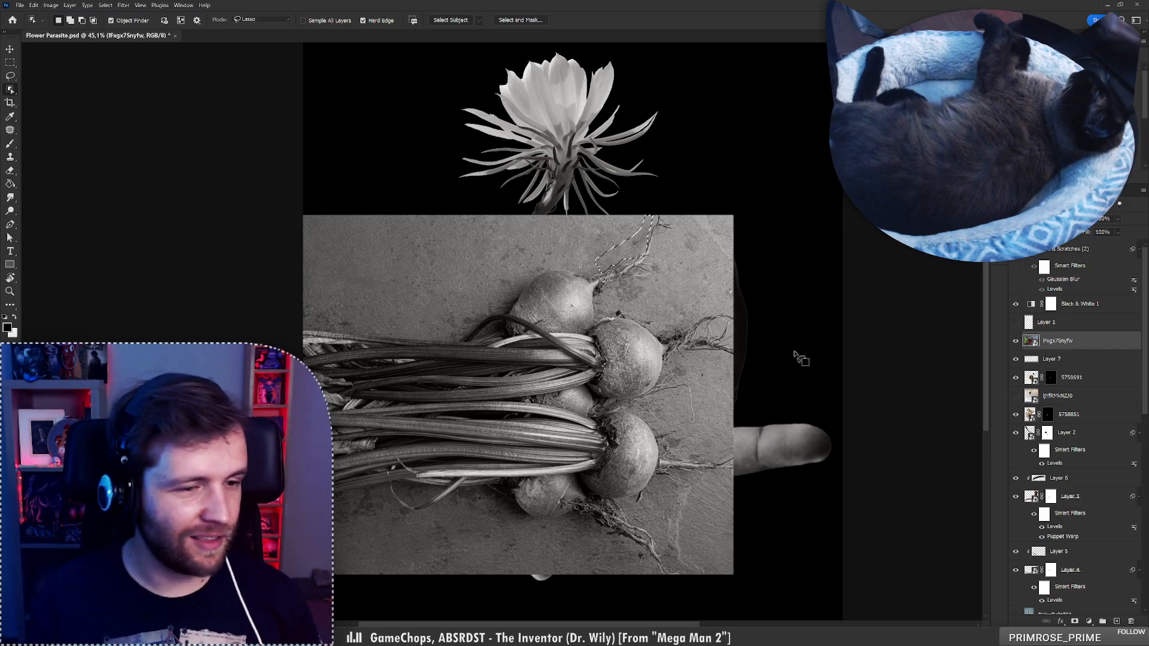
key("ctrl+d")
left_click_drag(628, 266, 467, 402)
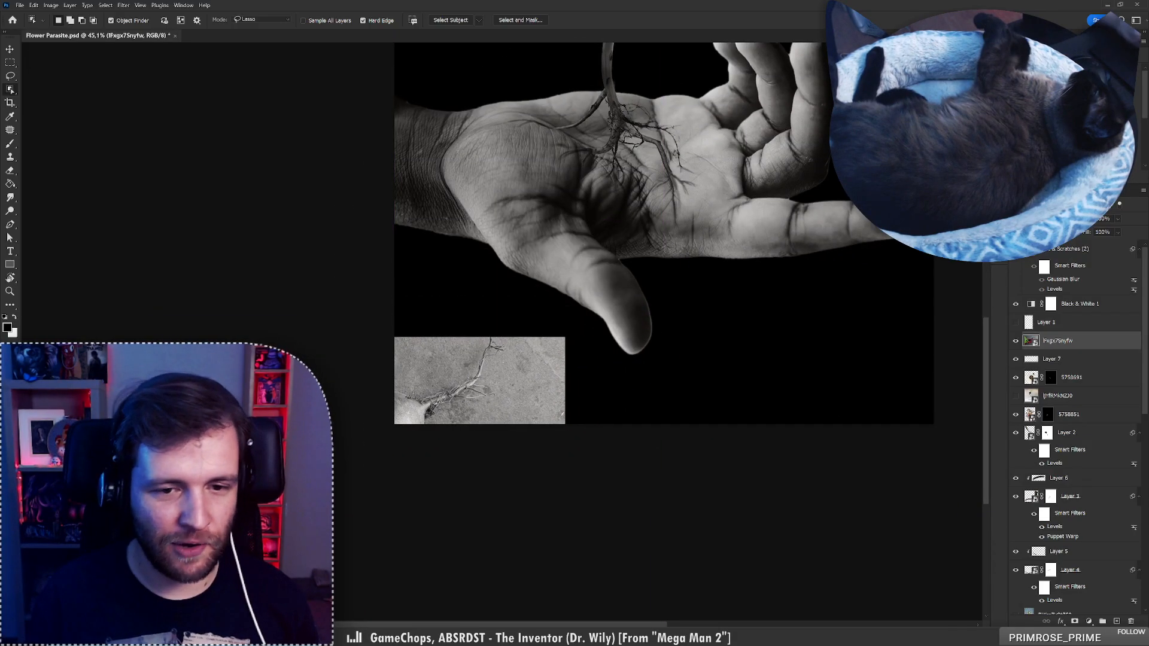
Select the beet root with Object Selection, mask the photo to it, and move the cutout beneath the outstretched finger
left_click(436, 413)
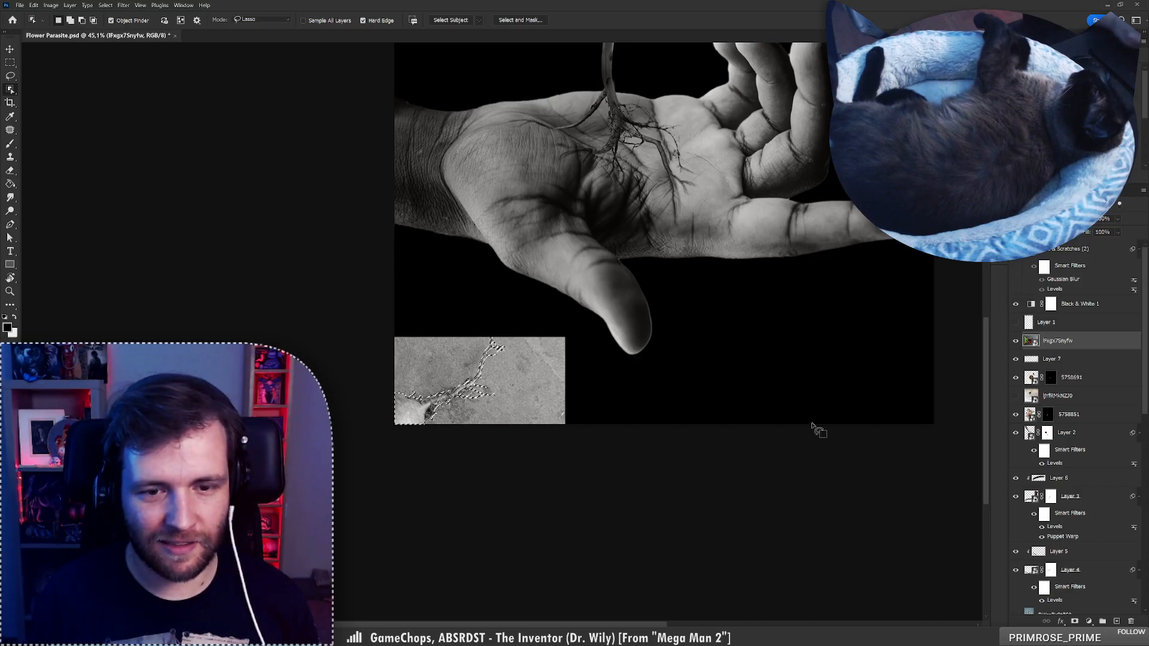
left_click(1075, 621)
mouse_move(456, 399)
left_mouse_down()
mouse_move(695, 250)
mouse_move(736, 278)
left_mouse_up()
Paint out the leftover ground around the root's thick end on the layer mask with a 174 px Soft Round brush
key("b")
right_click(718, 281)
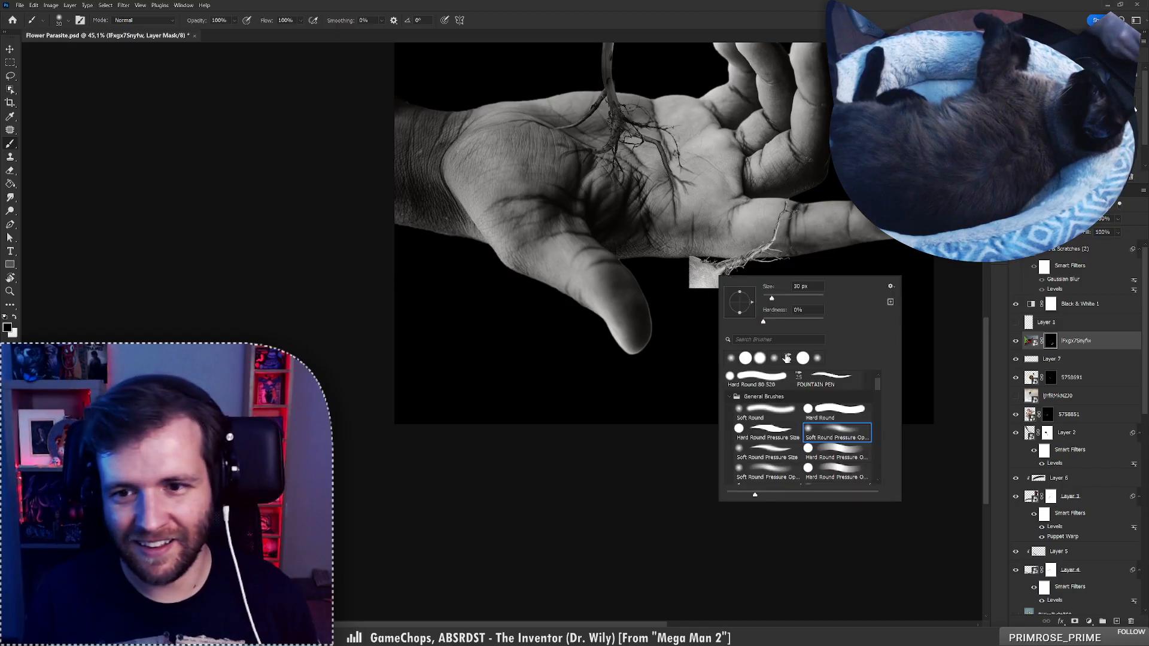
left_click(778, 384)
left_click(774, 413)
mouse_move(688, 261)
left_mouse_down()
mouse_move(715, 304)
mouse_move(695, 274)
mouse_move(714, 293)
mouse_move(700, 261)
left_mouse_up()
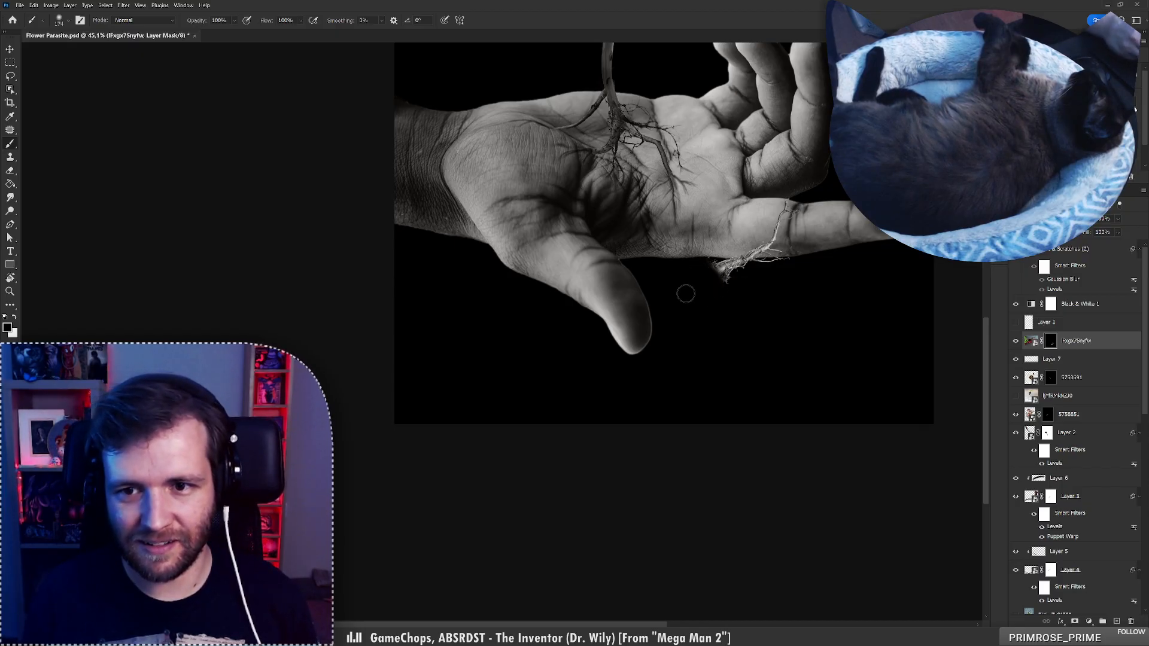
Darken the beet root layer itself with Levels, setting the midtones to 0.47
left_click_drag(720, 337, 672, 393)
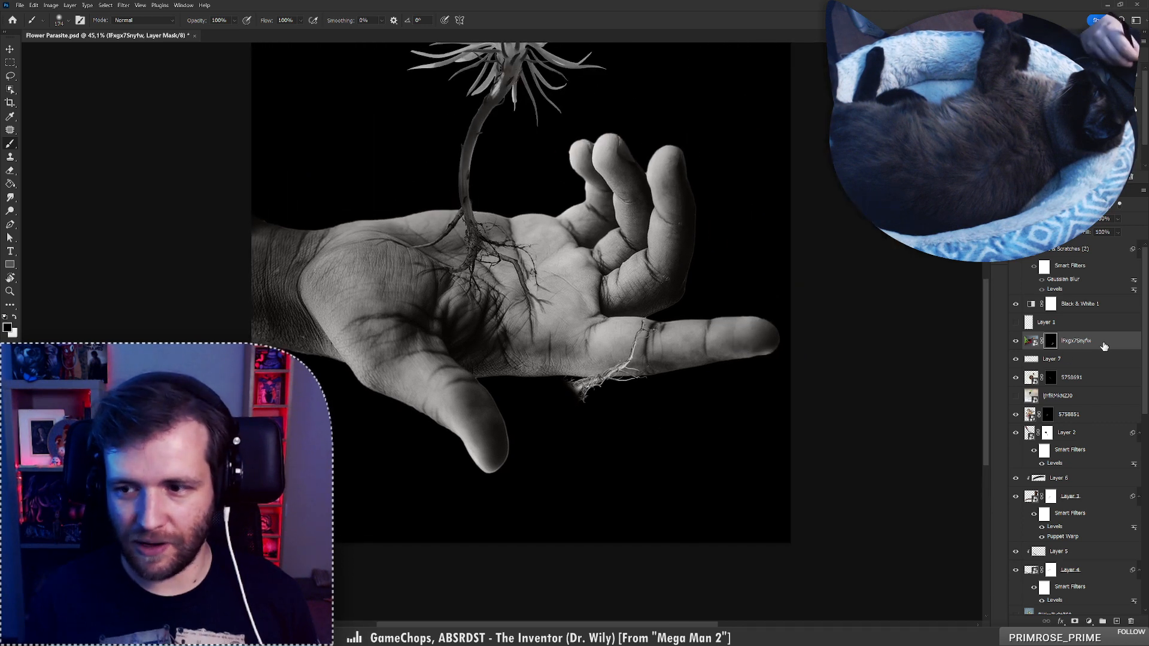
left_click(1103, 343)
key("ctrl+l")
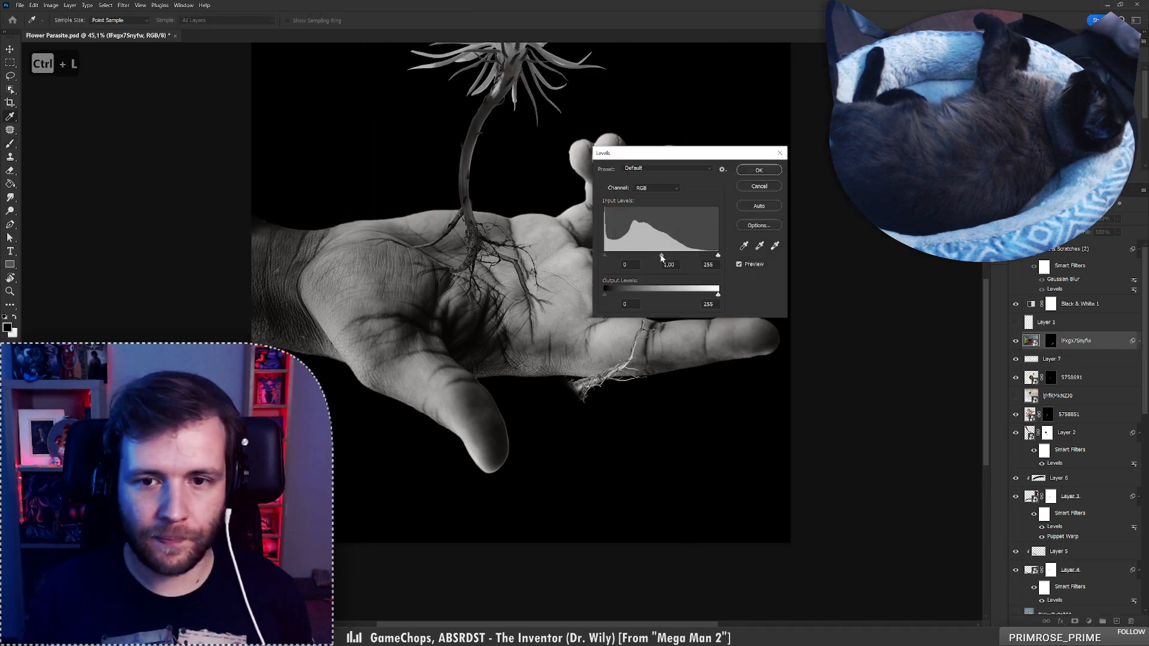
left_click_drag(661, 256, 688, 259)
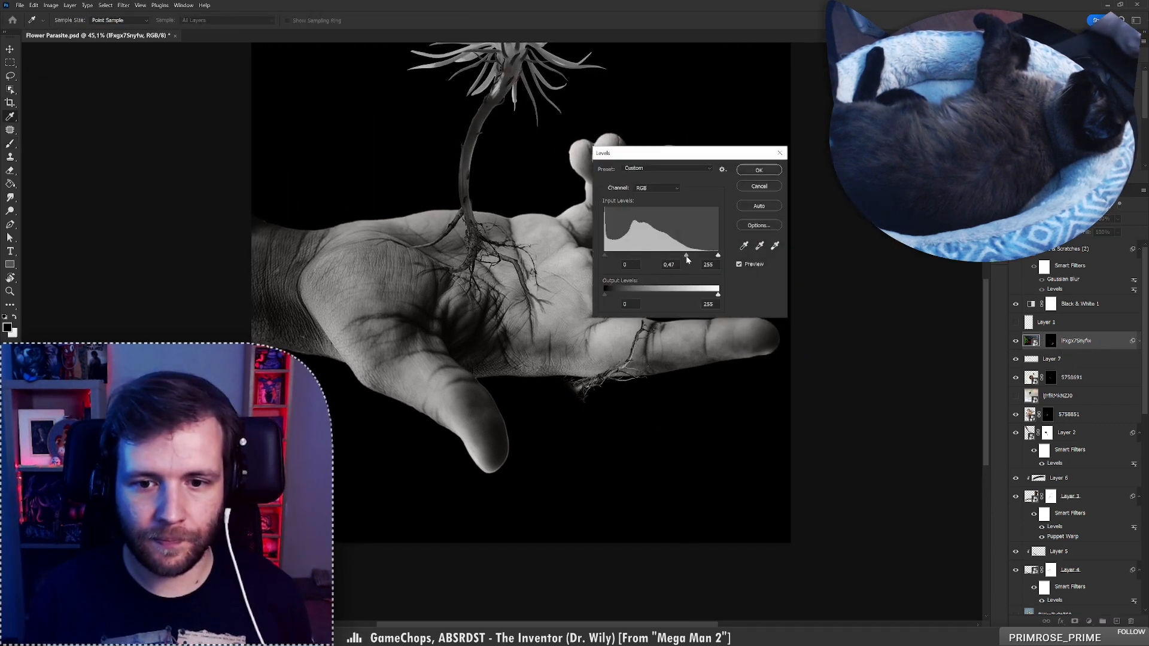
left_click(759, 171)
Rotate the beet root roughly 90 degrees around its thick end and move it onto the palm beneath the stem
key("ctrl+t")
left_click(580, 388, "alt")
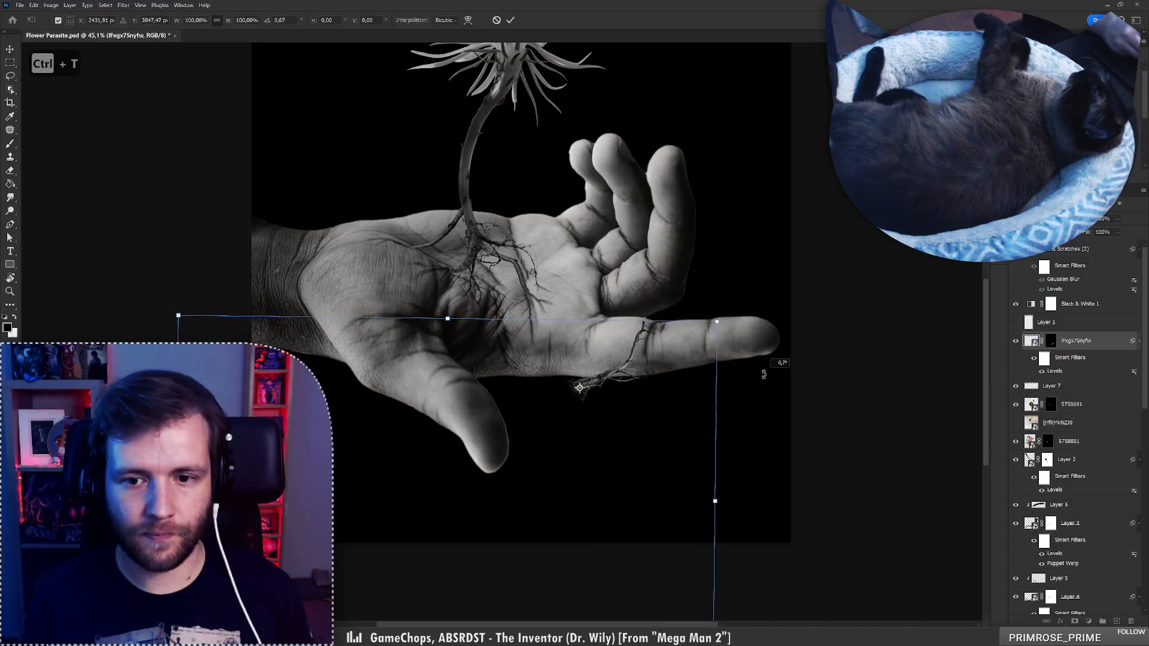
left_click_drag(762, 372, 559, 546)
left_click_drag(619, 421, 530, 232)
left_click_drag(615, 268, 593, 185)
key("ctrl+z")
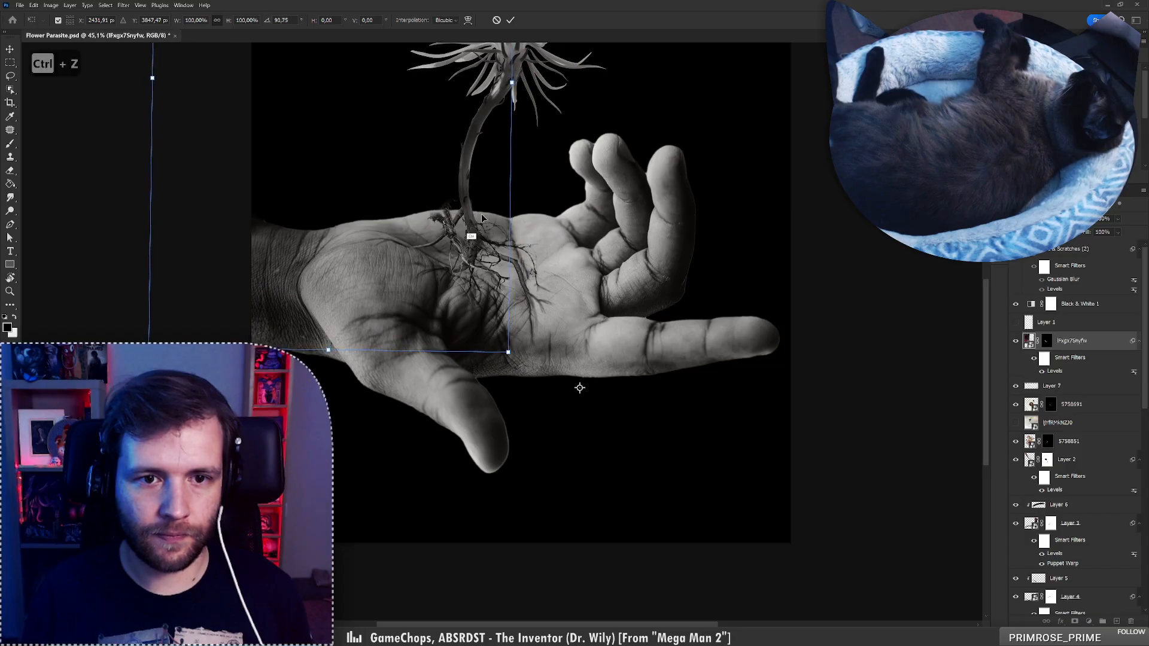
Fine-tune the beet root's rotation and position so its thick end meets the stem base and its tips run down the palm
left_click_drag(580, 233, 533, 258)
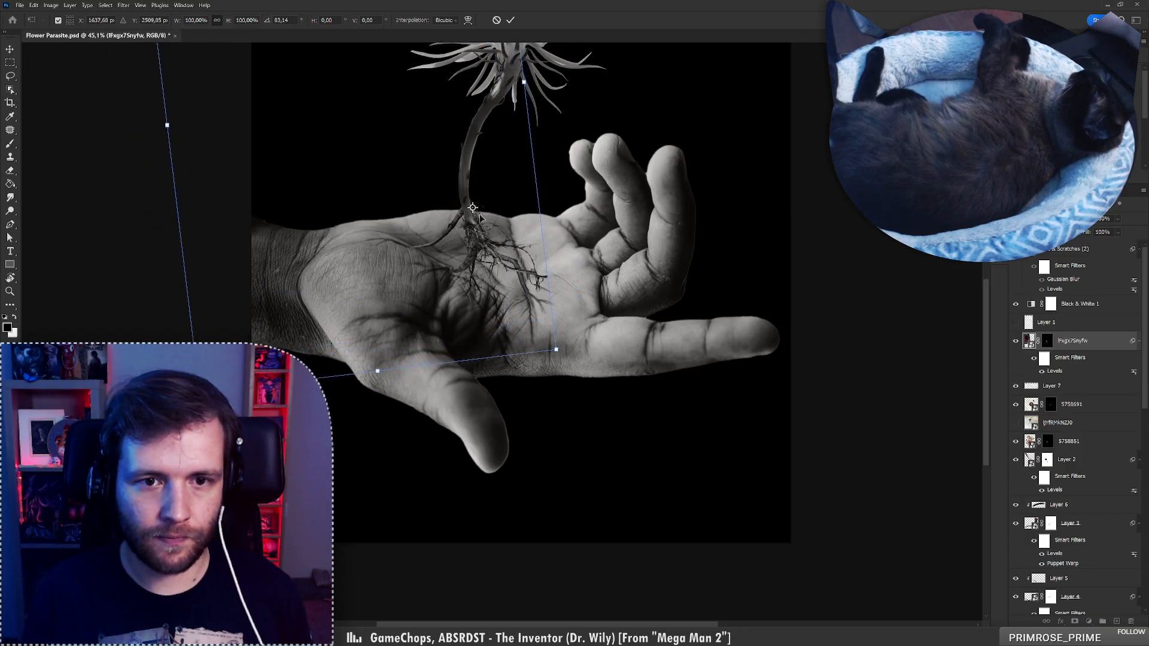
left_click_drag(472, 208, 471, 220)
left_click_drag(588, 223, 572, 262)
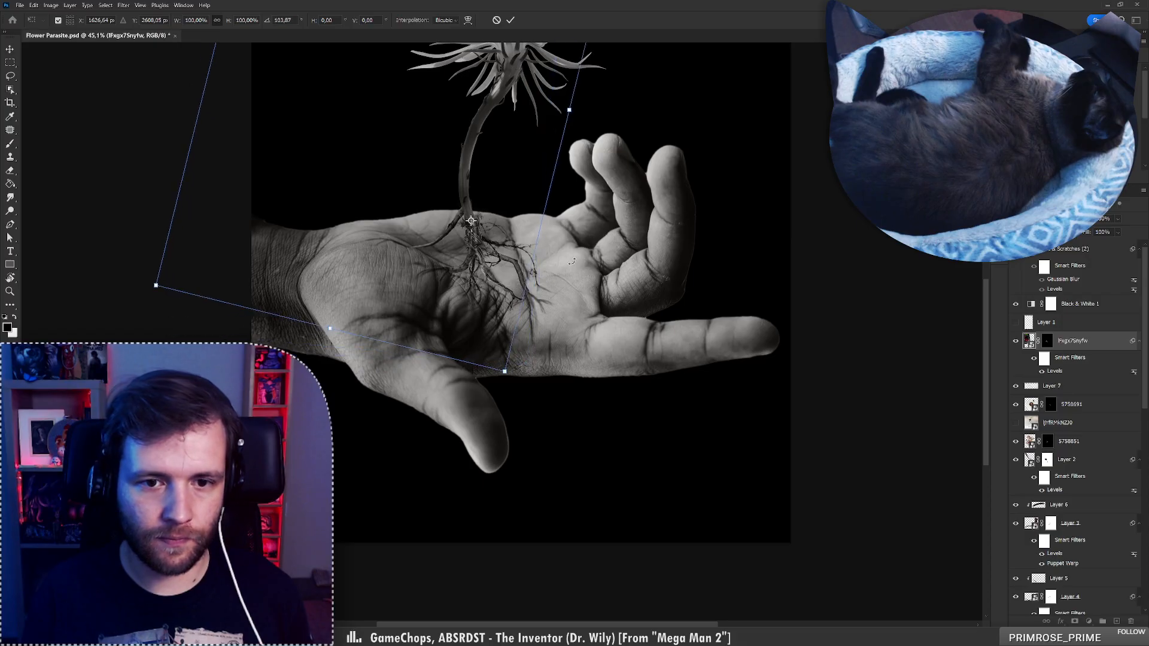
left_click_drag(489, 256, 501, 267)
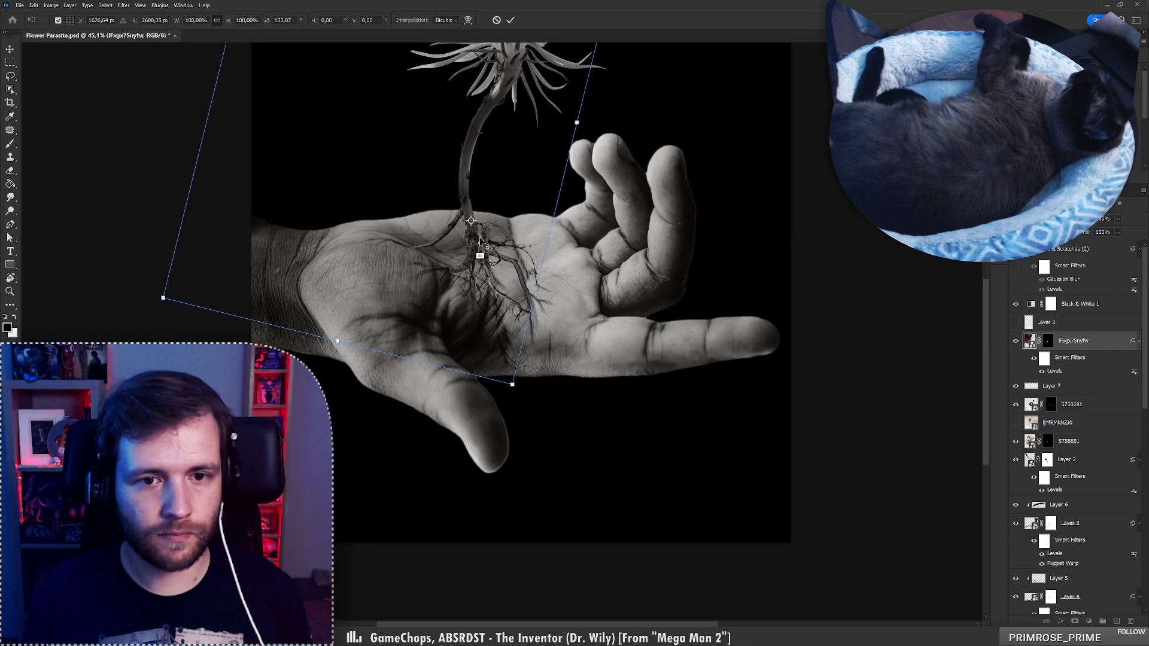
left_click_drag(578, 256, 581, 240)
left_click_drag(517, 273, 576, 261)
left_click(510, 20)
Transform the beet root again, rotating it about -27 degrees toward the fingers and shifting its thick end onto the stem base
key("b")
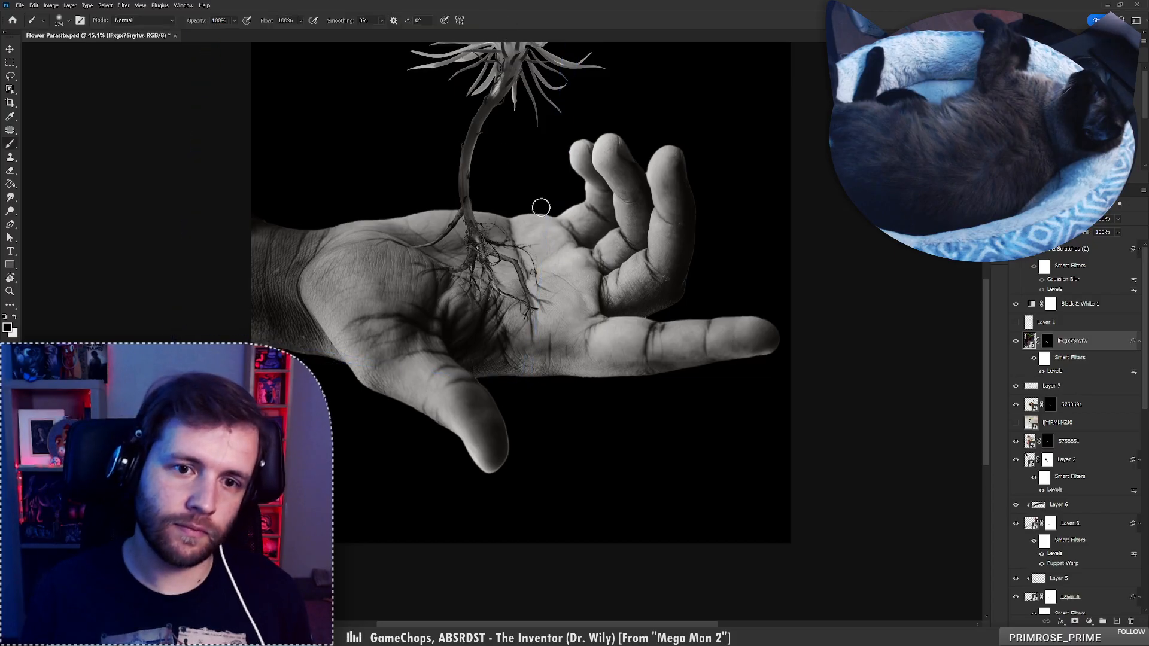
key("ctrl+shift+alt+n")
key("ctrl+z")
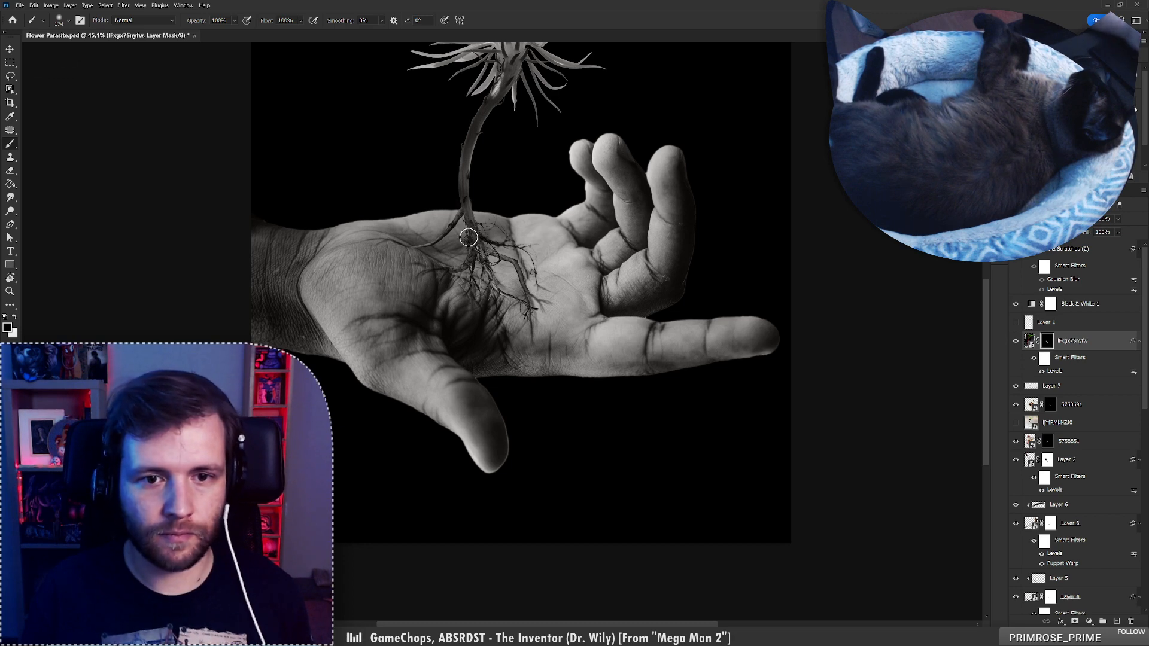
key("z")
mouse_move(511, 265)
left_mouse_down()
mouse_move(449, 264)
mouse_move(510, 264)
mouse_move(528, 240)
mouse_move(488, 215)
left_mouse_up()
key("ctrl+t")
left_click(467, 169, "alt")
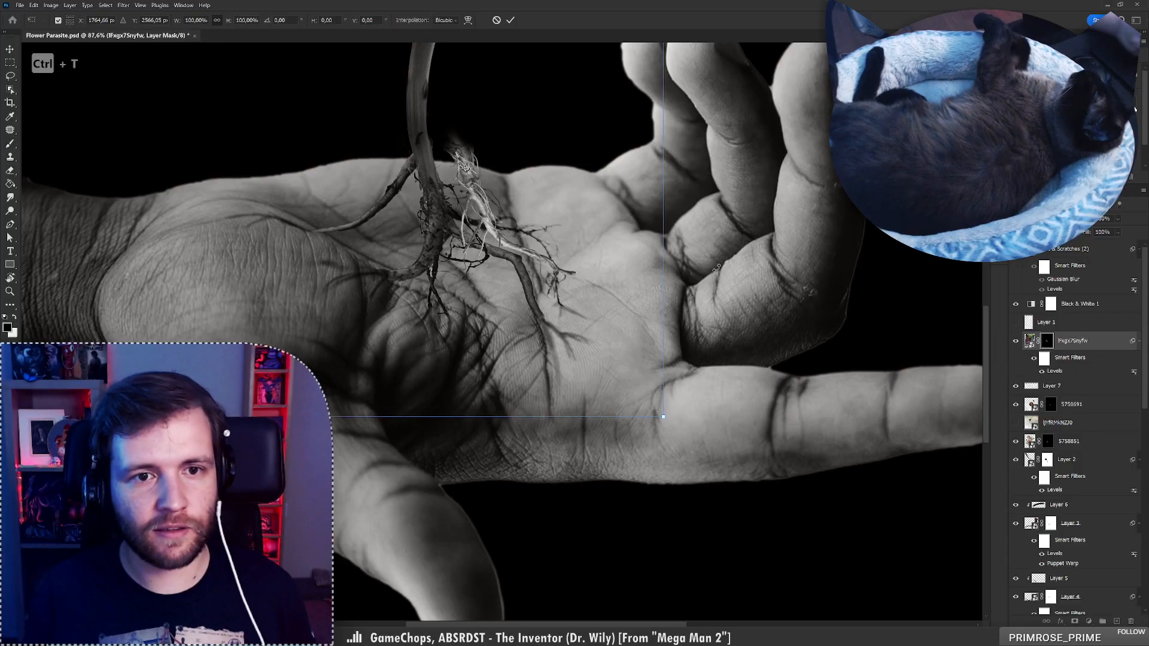
left_click_drag(715, 270, 681, 168)
left_click_drag(587, 235, 574, 235)
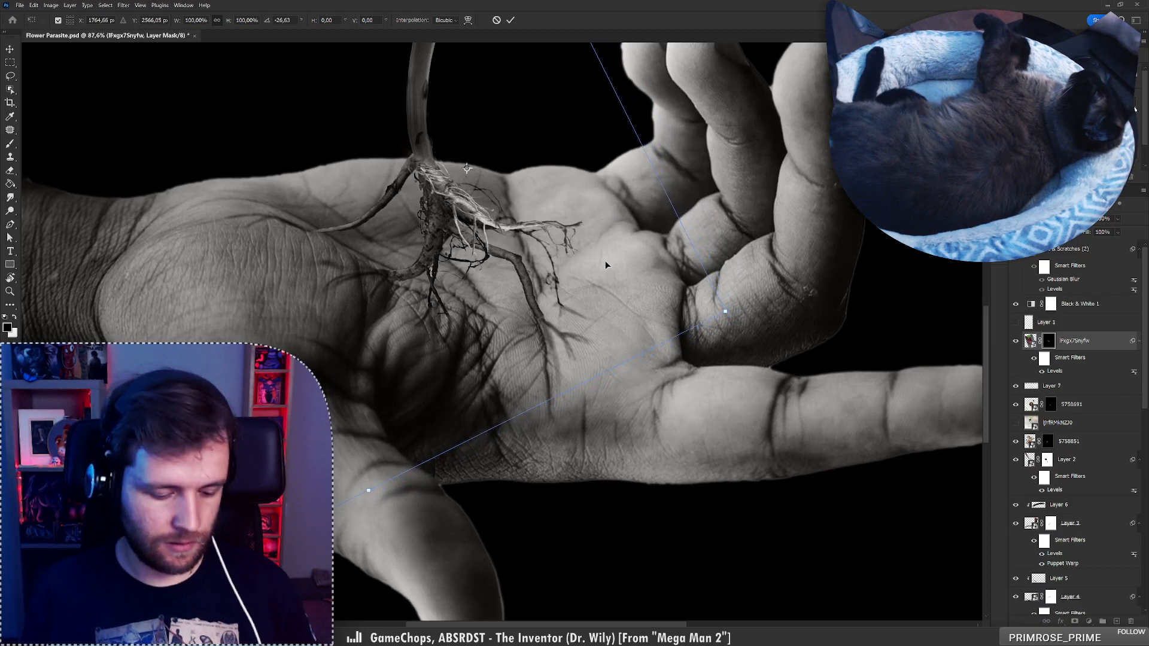
key("Return")
Move the beet root layer below Layer 4 in the layer stack and make its mask active
key("b")
left_click_drag(1094, 350, 1075, 548)
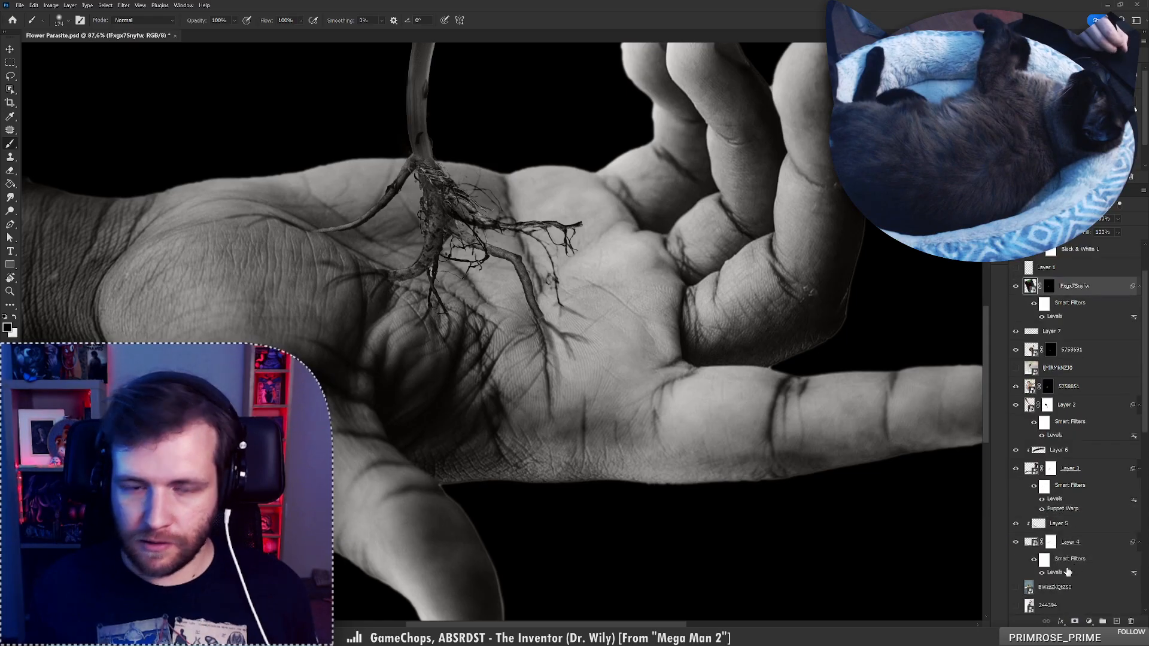
left_click(1049, 546)
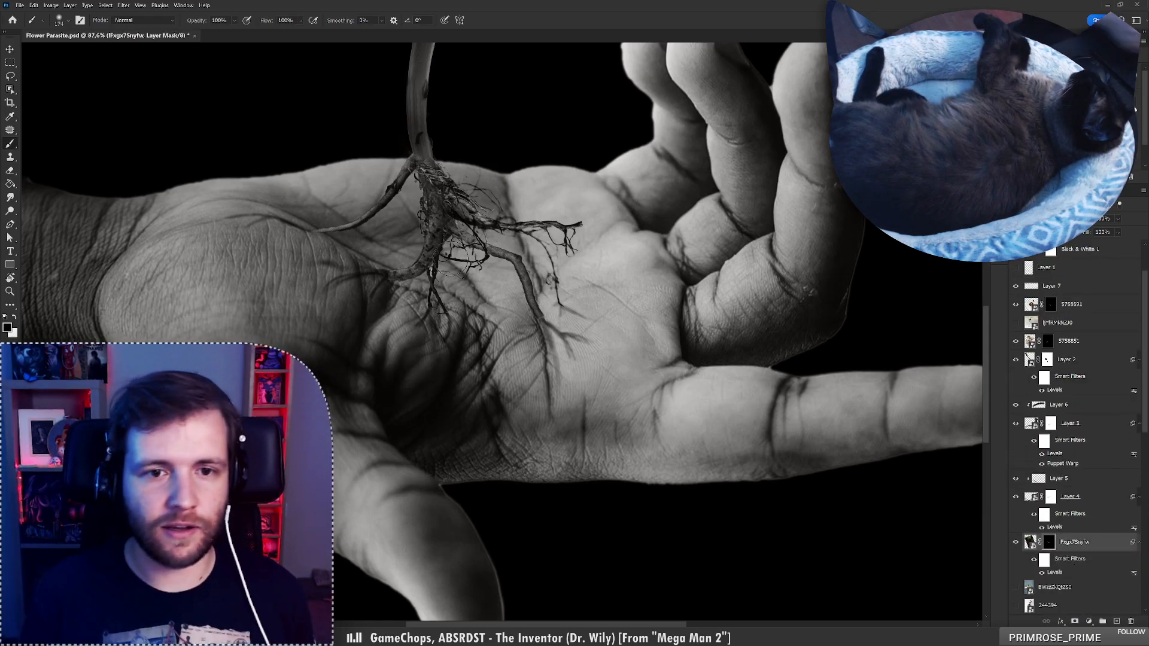
Fade the beet root's upper end into the stem base on its mask with a Soft Round Pressure Opacity brush
key("ctrl+z")
right_click(458, 192)
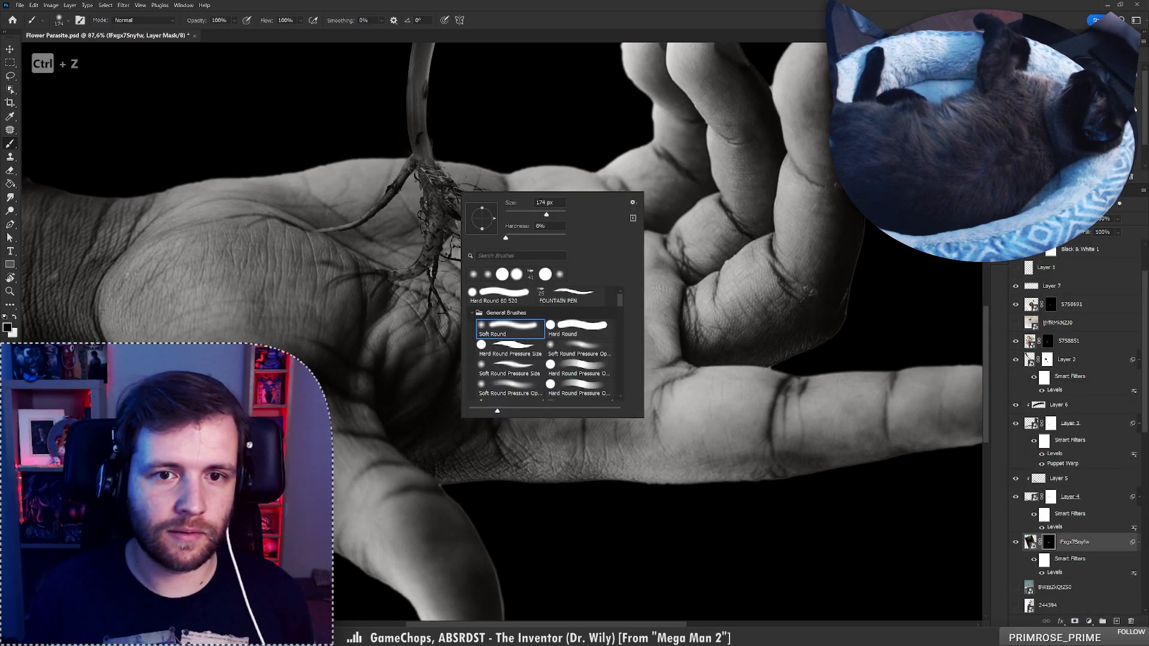
left_click(572, 355)
left_click_drag(429, 180, 436, 212)
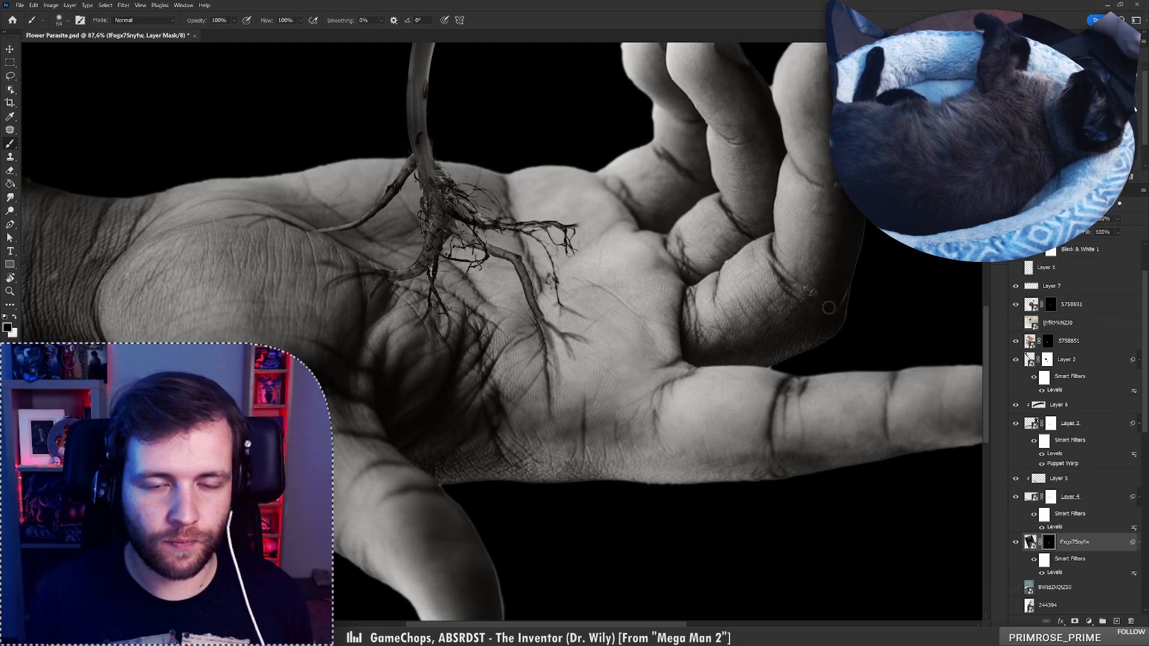
Paint faint dark root offshoots on Layer 7 from the new root tips toward the fingers with a small soft brush
scroll(1070, 333, "up", 2)
left_click(1070, 339)
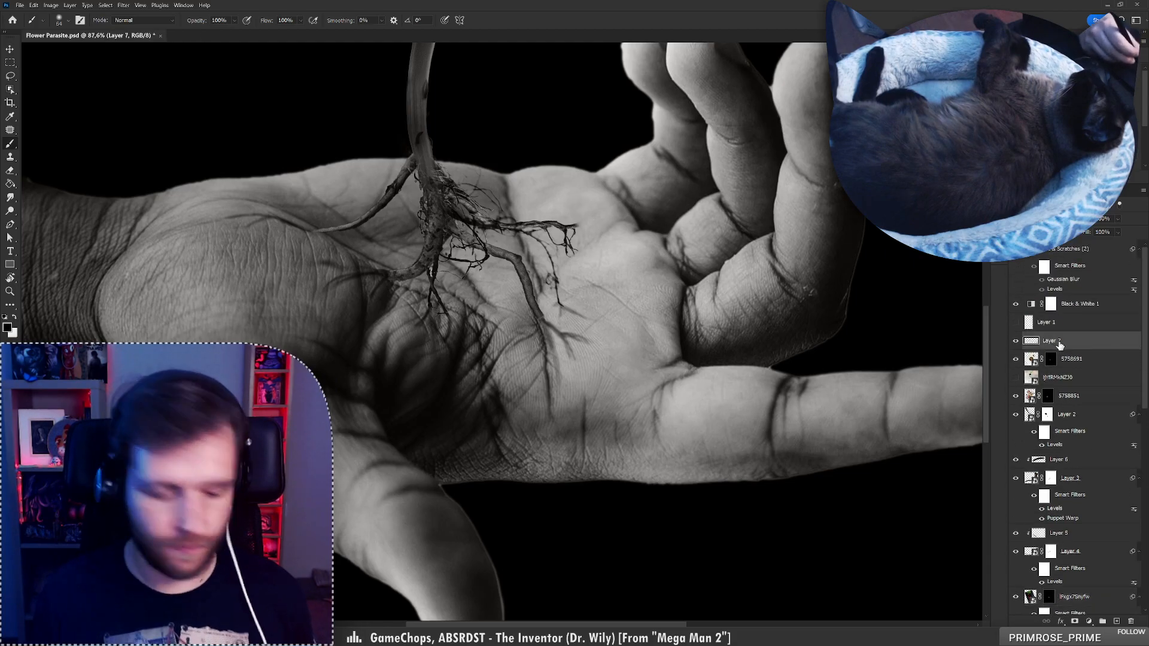
right_click(616, 260)
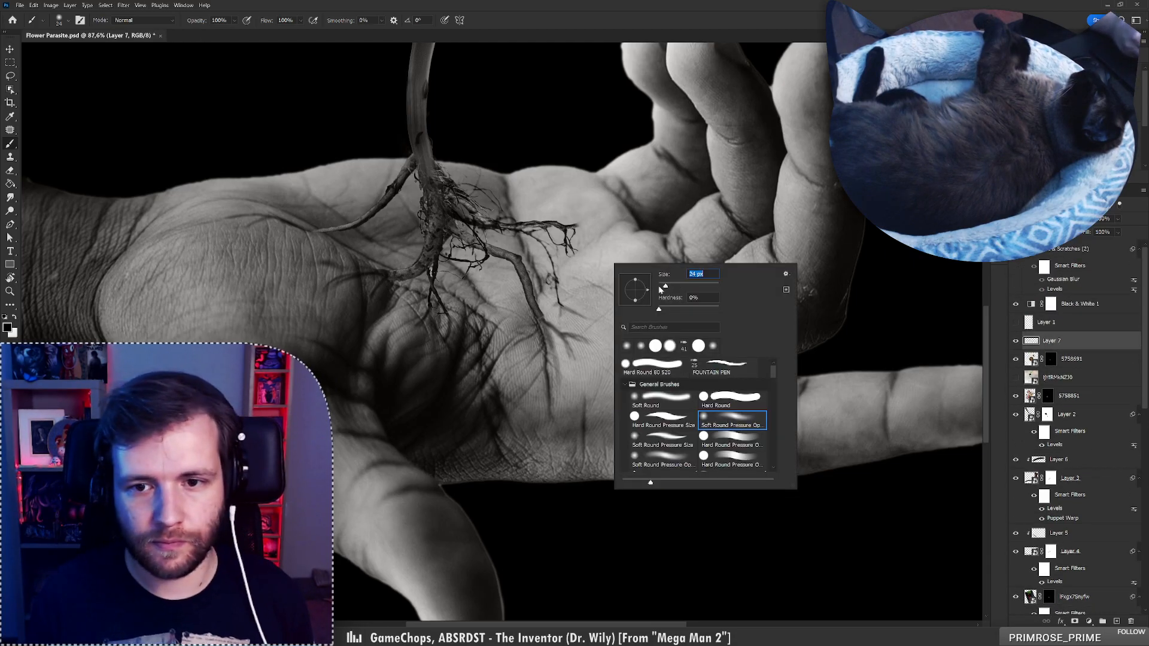
key("Return")
key("ctrl+z")
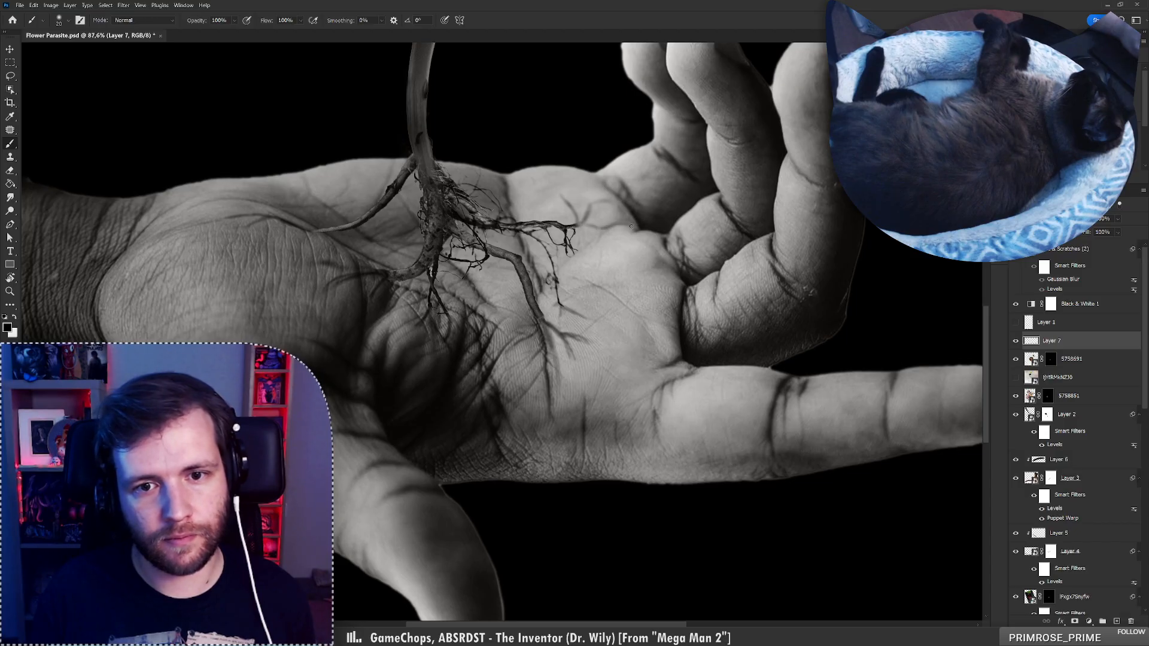
key("z")
left_click_drag(581, 254, 551, 258)
left_click_drag(551, 192, 576, 190)
mouse_move(503, 280)
left_mouse_down()
mouse_move(469, 279)
mouse_move(545, 264)
left_mouse_up()
key("b")
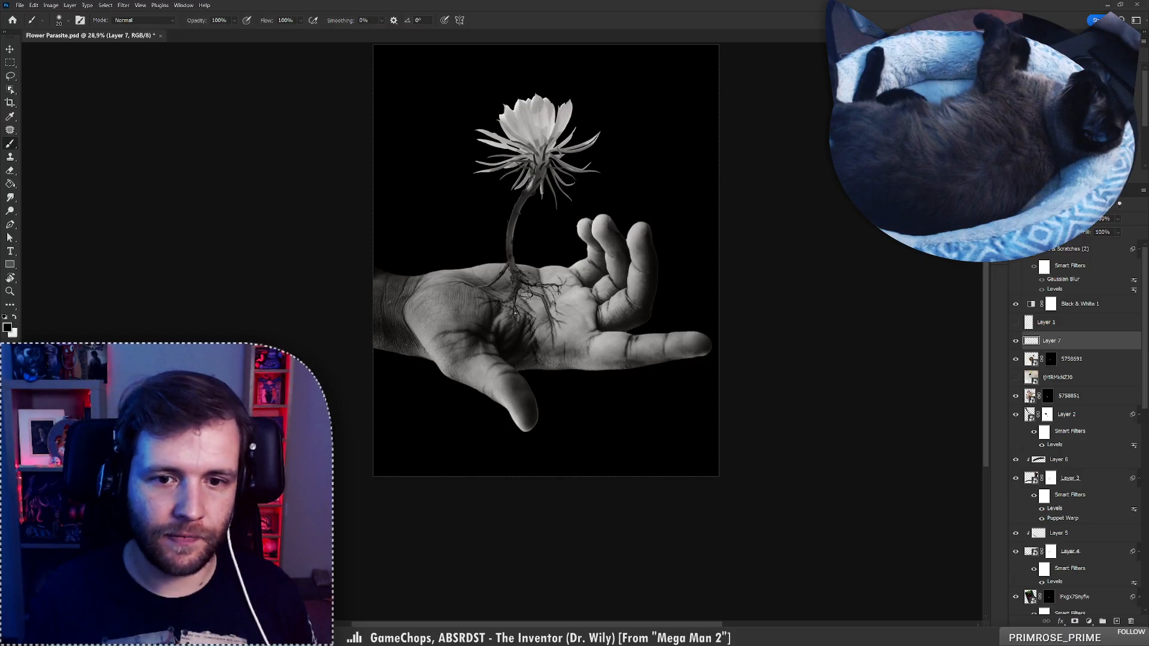
Bend the root on Layer 4 that runs toward the wrist with Puppet Warp, placing pins along its length
right_click(501, 281, "ctrl")
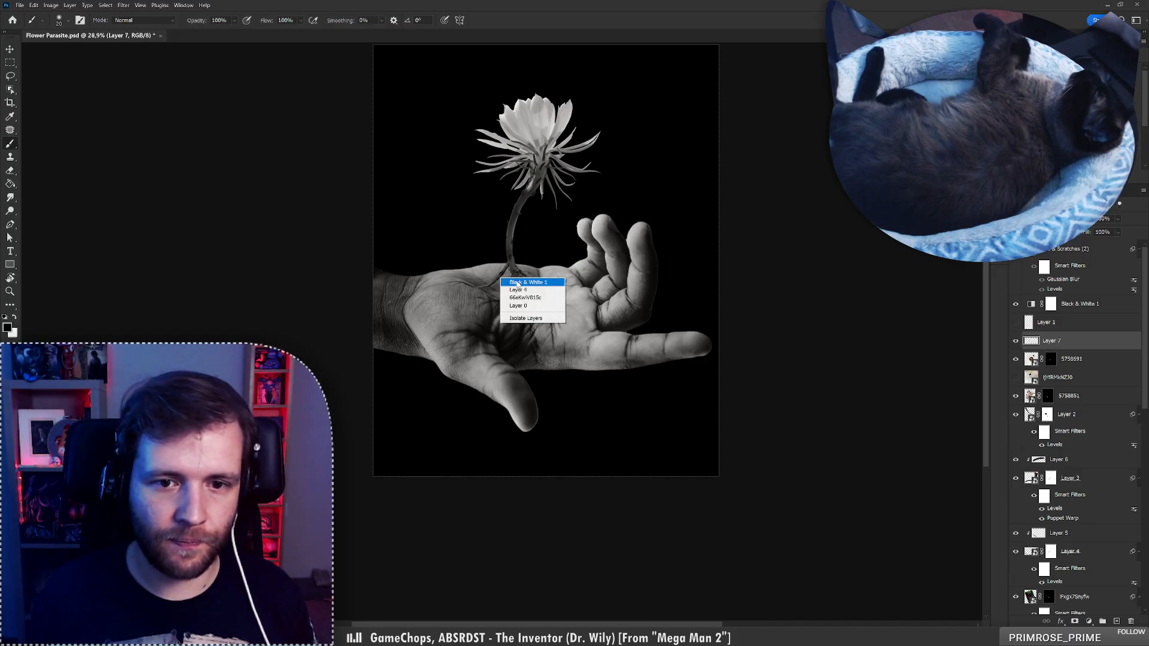
left_click(525, 297)
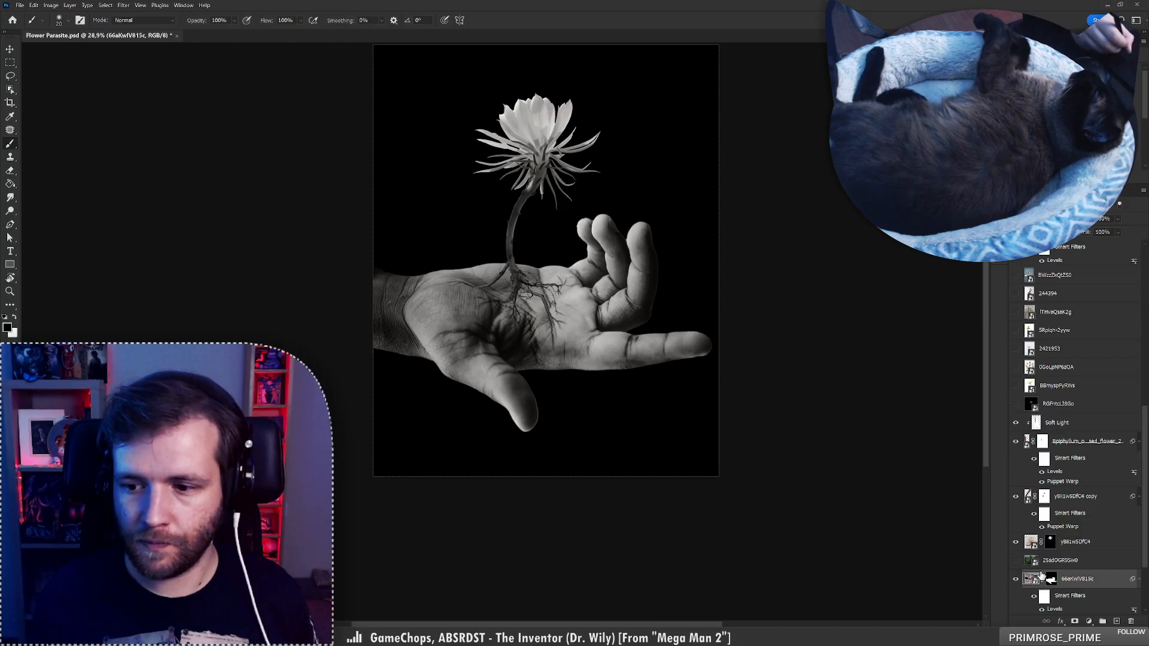
right_click(504, 275, "ctrl")
left_click(525, 285)
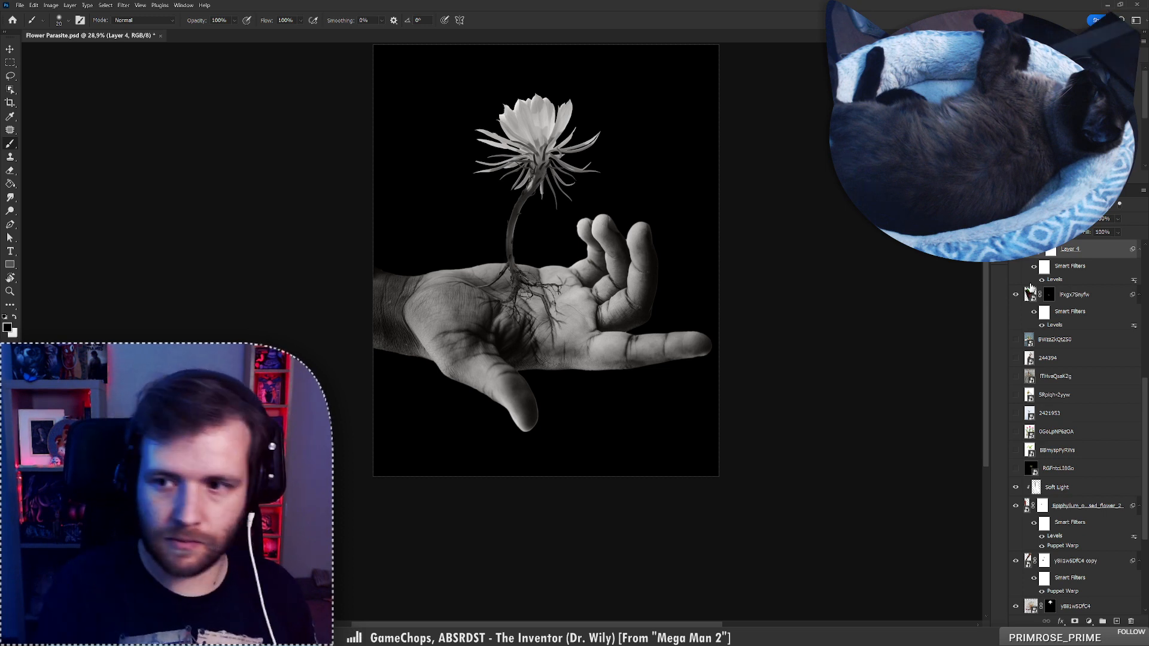
key("ctrl+shift+p")
left_click(478, 288)
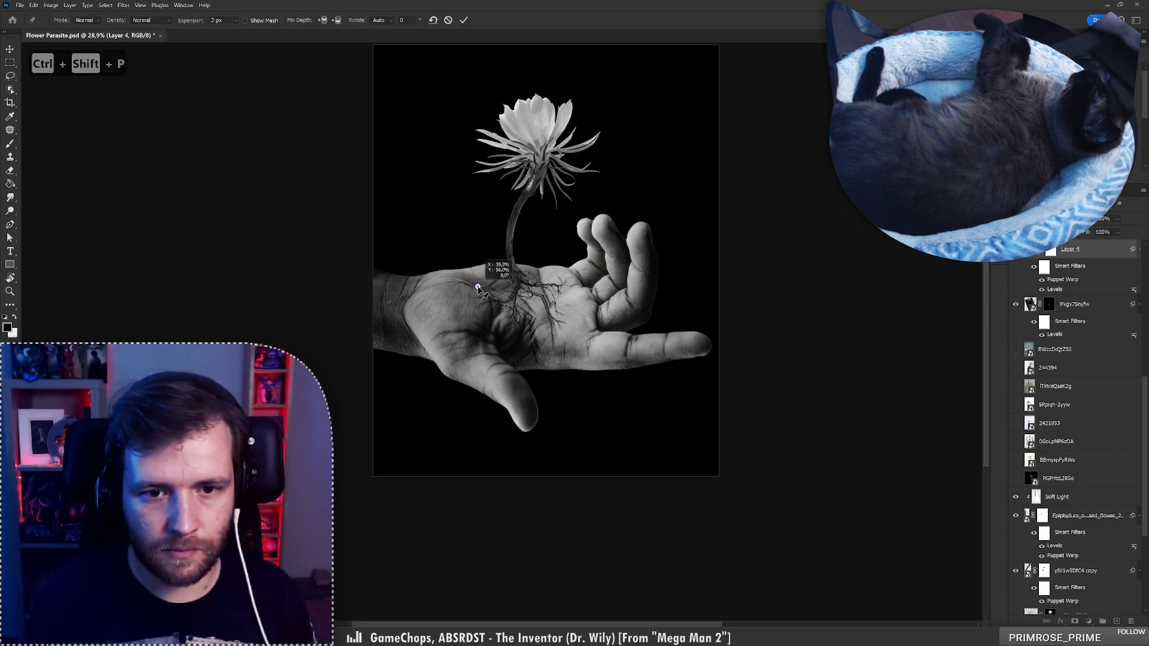
left_click_drag(508, 271, 463, 286)
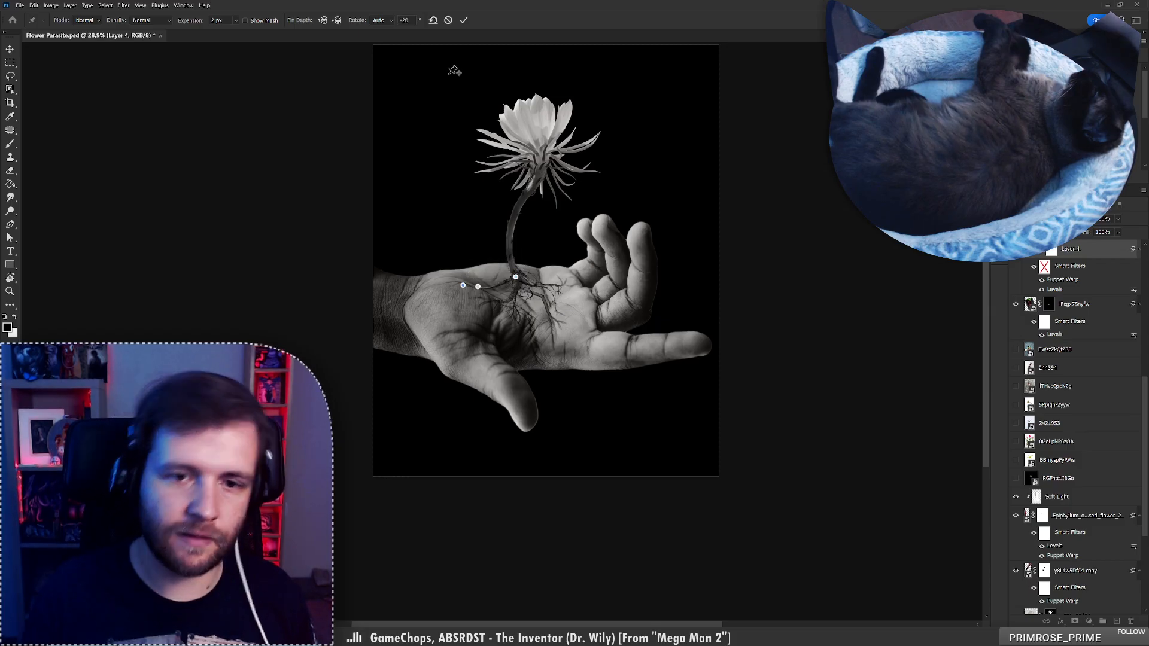
left_click(463, 20)
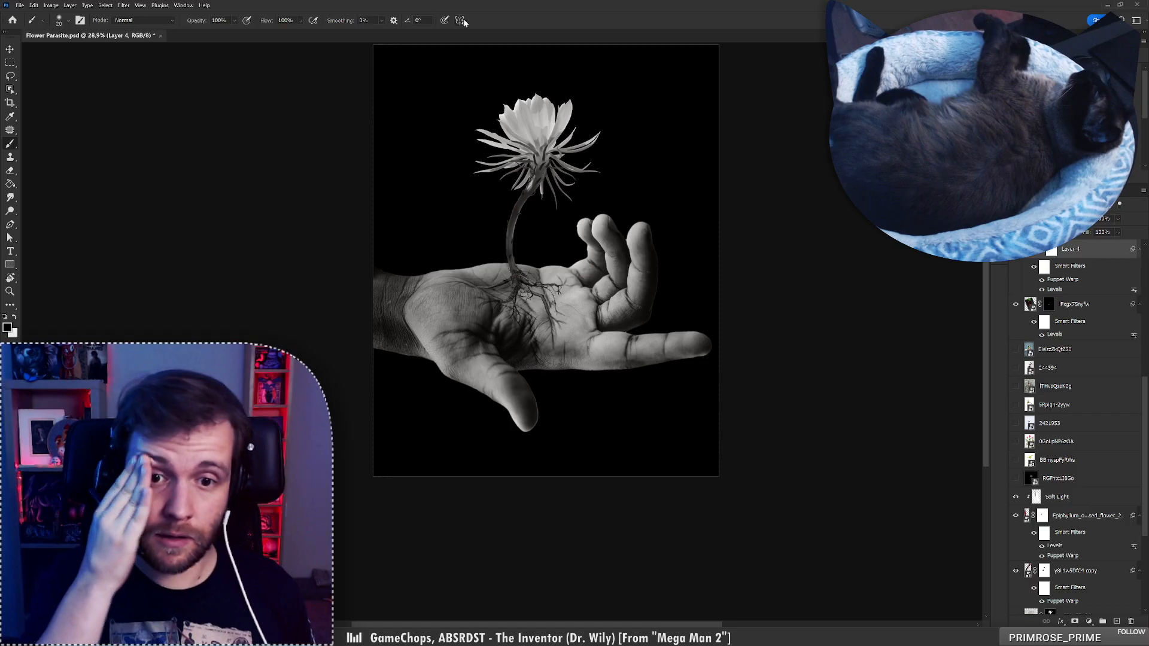
Add a Soft Light layer clipped to the hand photo's layer
left_click_drag(558, 282, 567, 311)
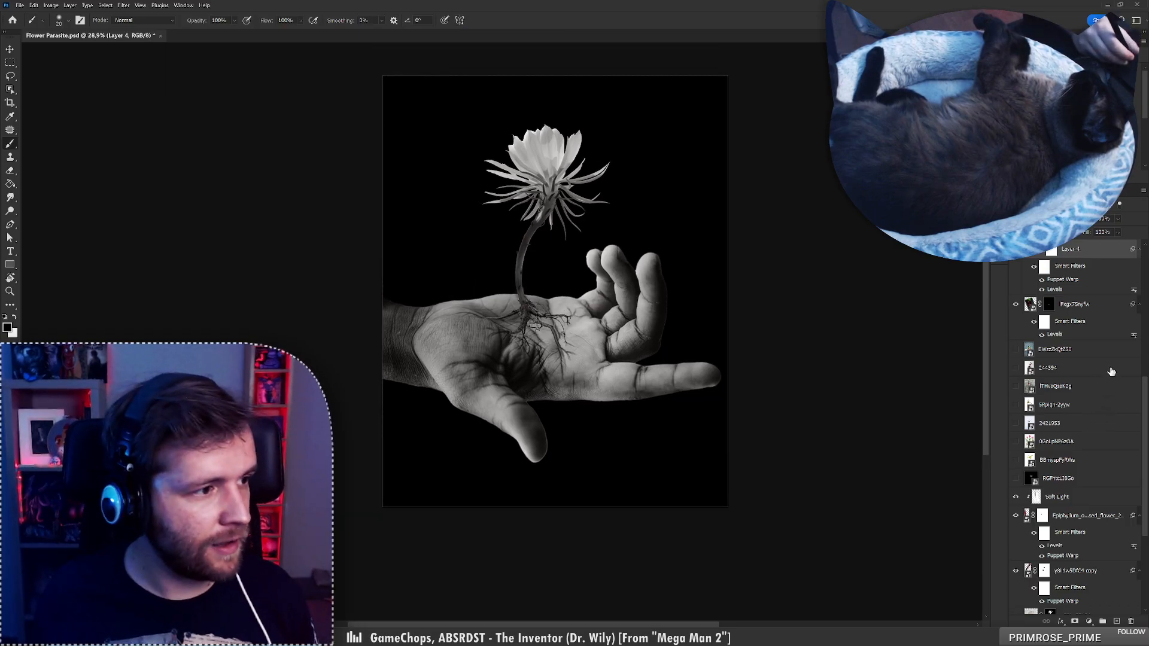
scroll(1146, 445, "down", 5)
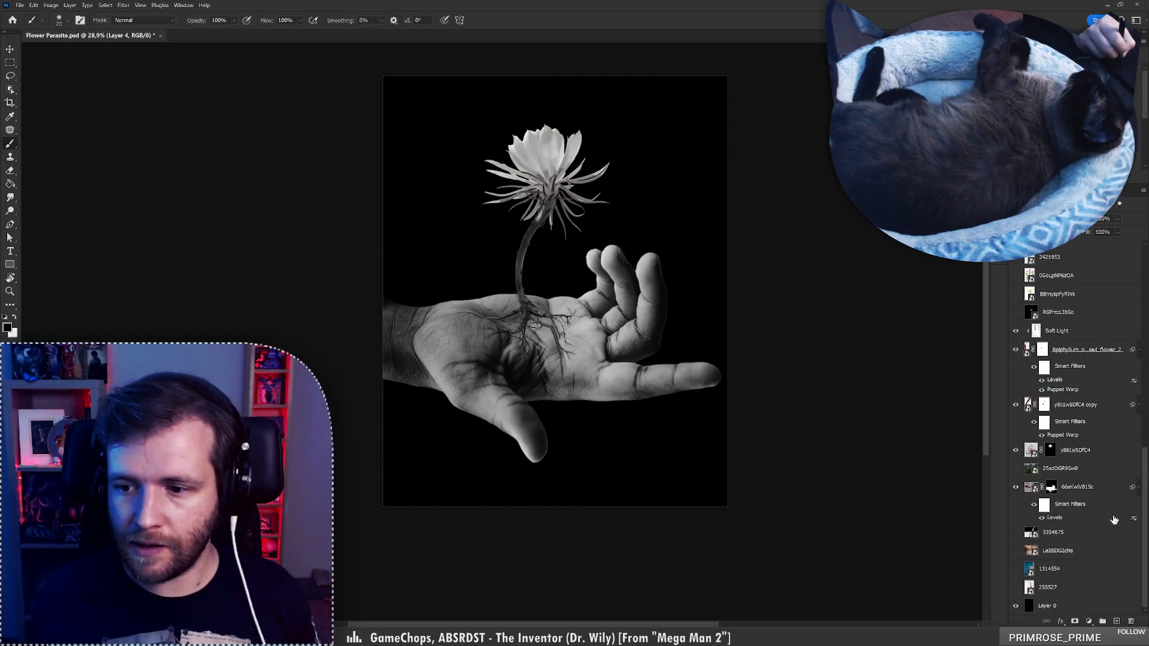
left_click(1089, 507)
key("F2")
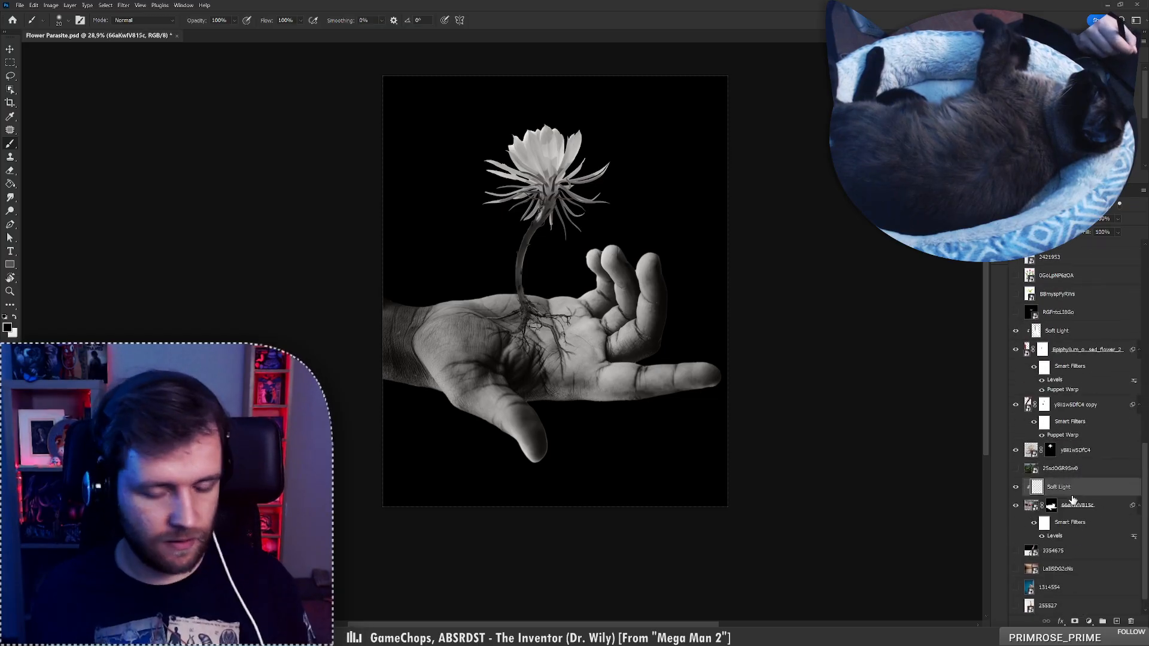
Paint white with a large soft brush on the Soft Light layer to brighten the palm around the roots
key("x")
right_click(573, 311)
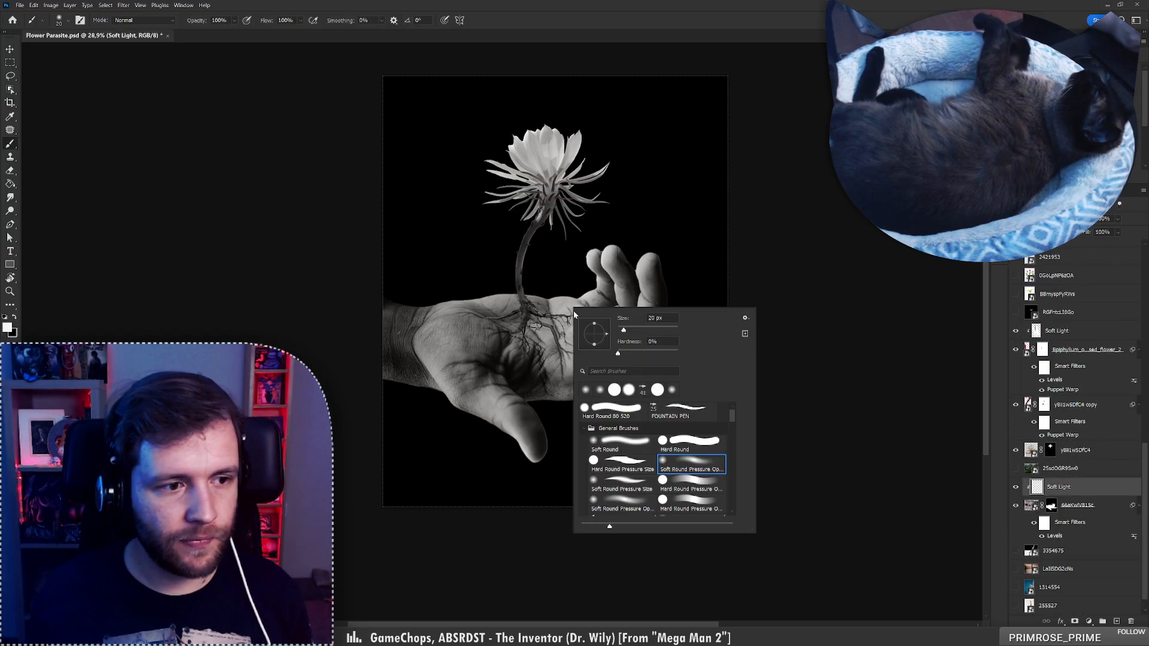
mouse_move(524, 320)
left_mouse_down()
mouse_move(540, 312)
mouse_move(518, 316)
mouse_move(526, 353)
mouse_move(558, 352)
left_mouse_up()
key("ctrl+z")
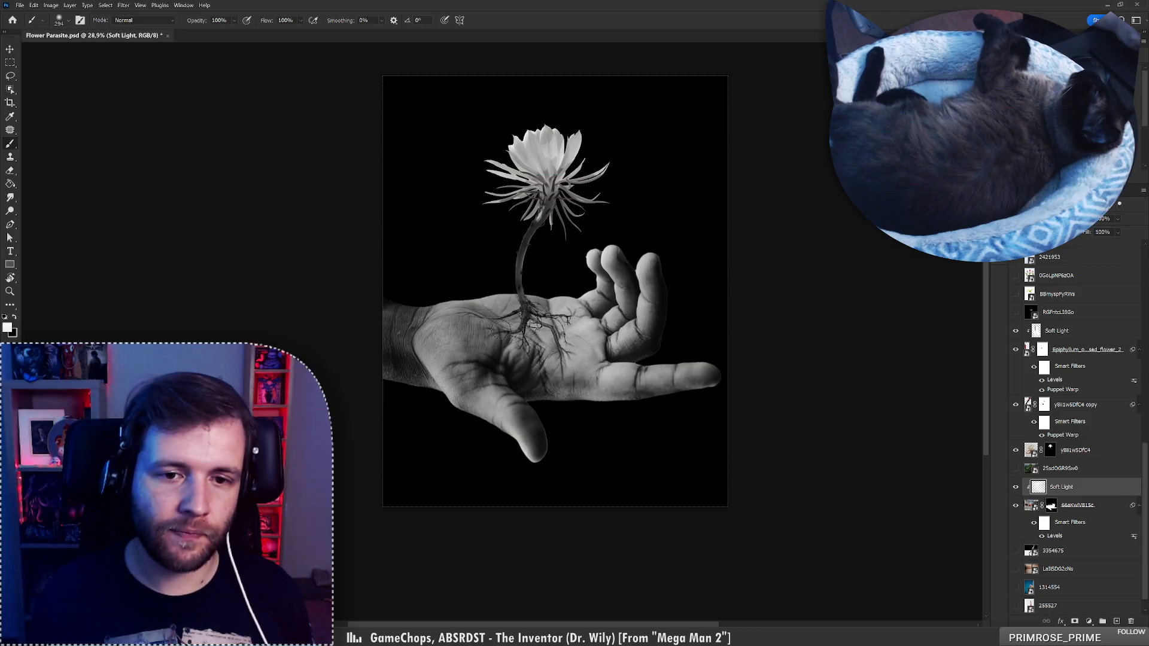
left_click_drag(577, 348, 571, 358)
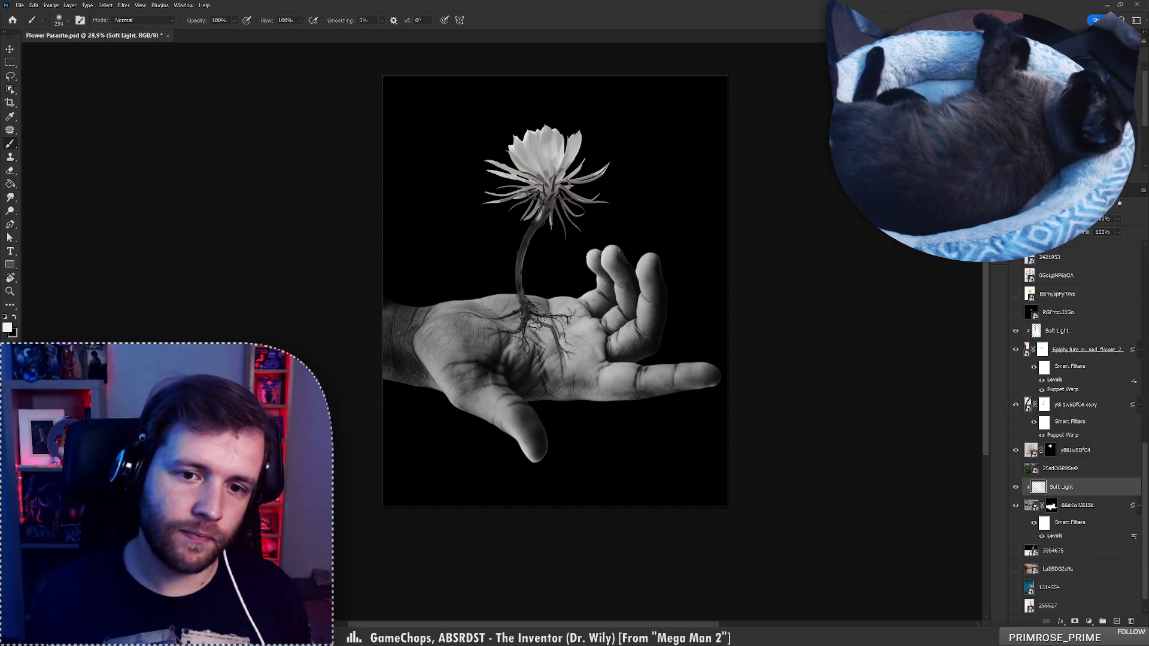
Touch up the lighting around the stem's base on the hand's Soft Light layer and undo the last stroke
left_click_drag(540, 304, 485, 304)
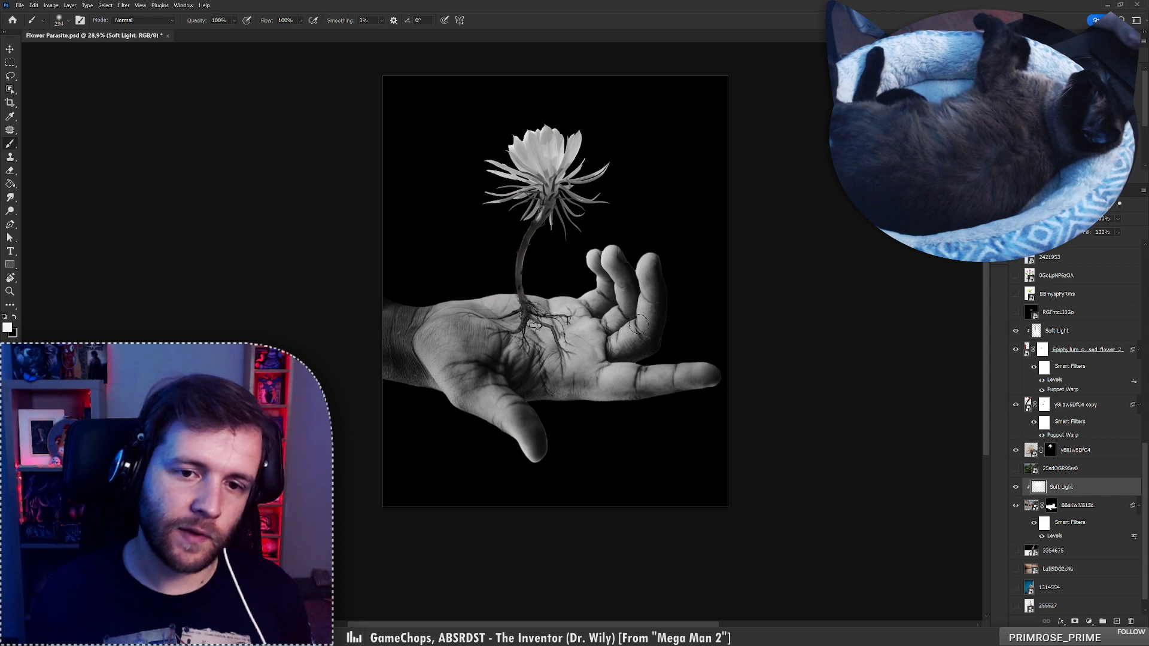
key("x")
right_click(609, 343)
left_click_drag(666, 357, 661, 358)
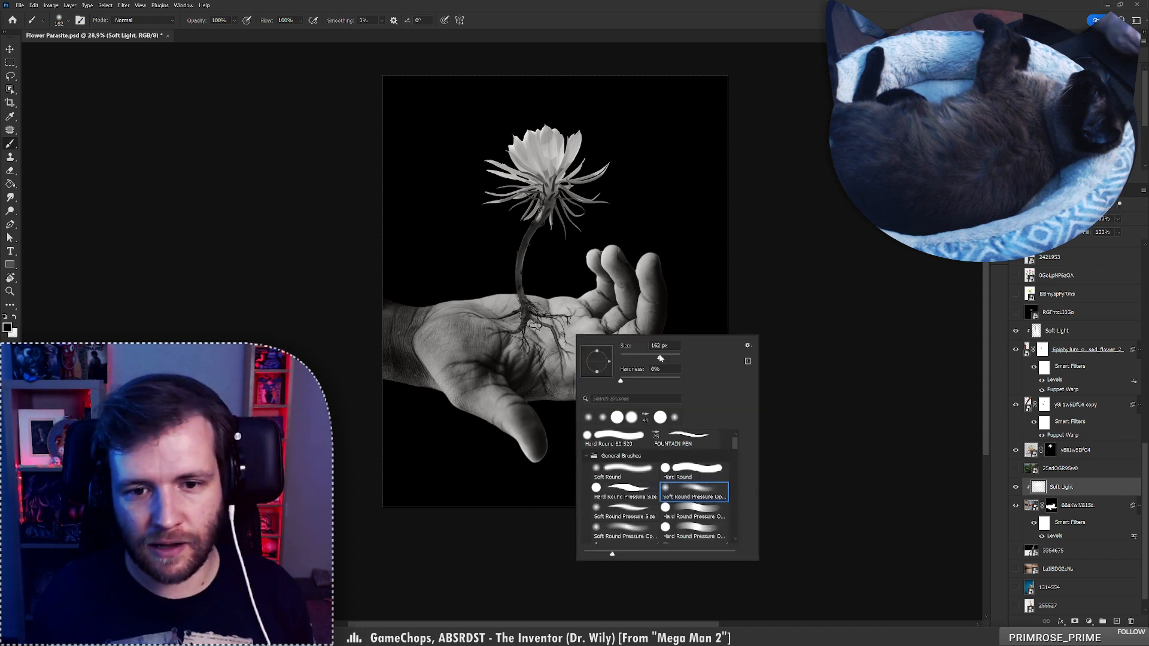
key("Return")
key("ctrl+z")
Add a new layer above the hand's Soft Light layer and clip it to the hand photo
right_click(659, 362)
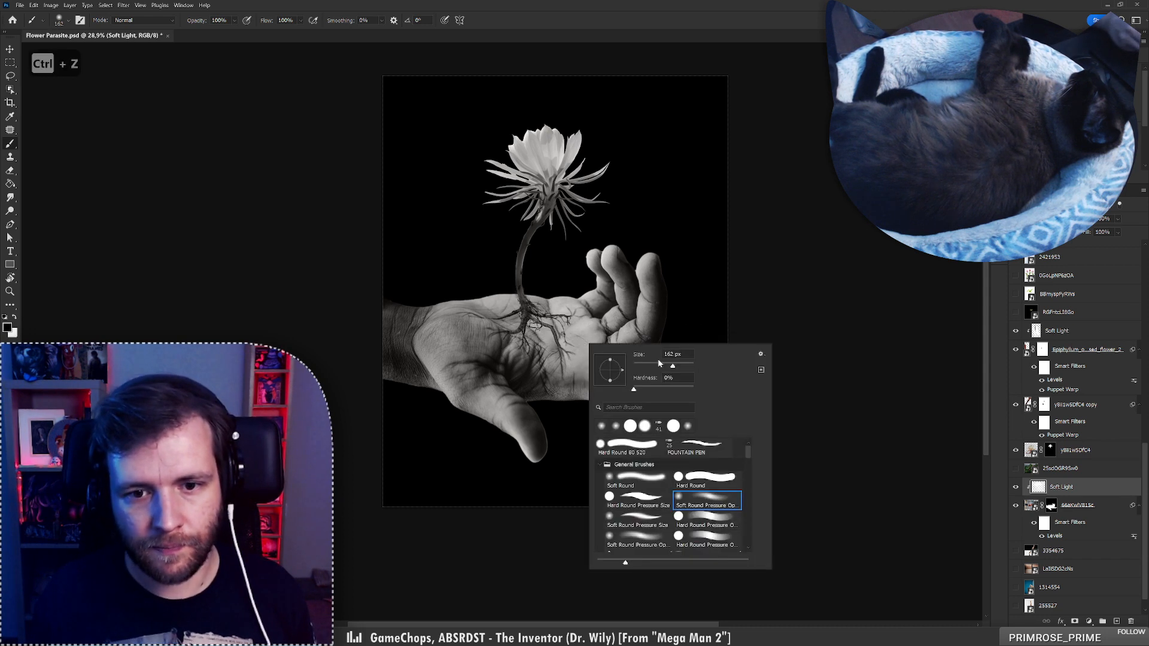
left_click(1116, 621)
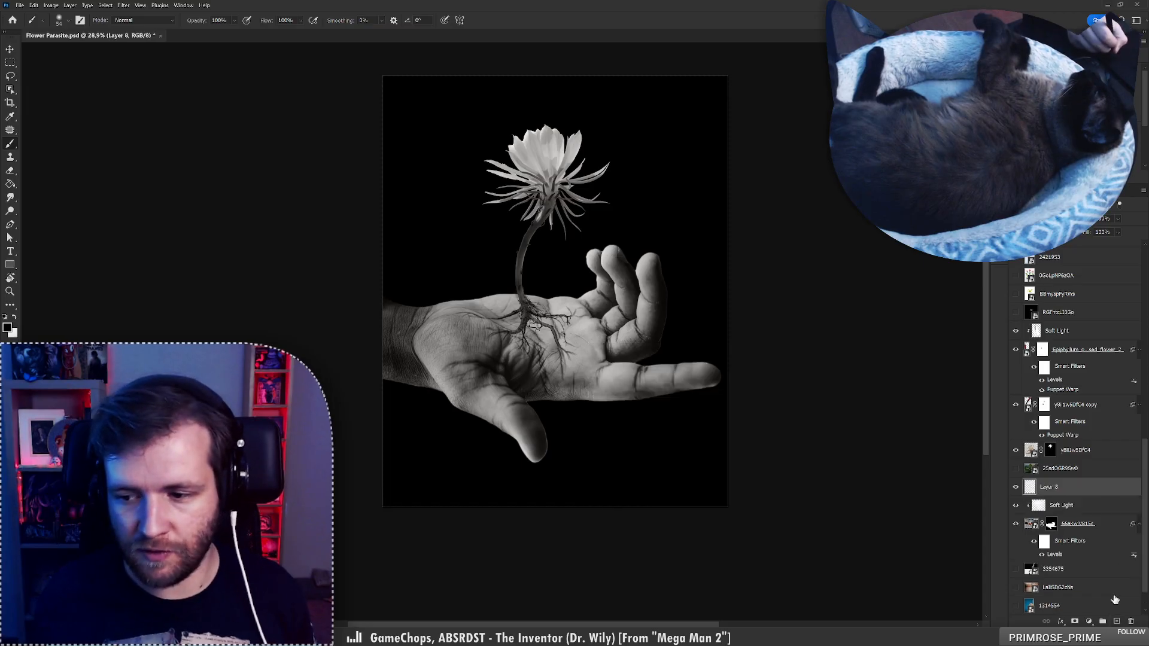
left_click(1087, 495, "alt")
Paint soft black shadows on Layer 8 beneath the roots running toward the wrist and erase the excess
scroll(556, 330, "up", 5)
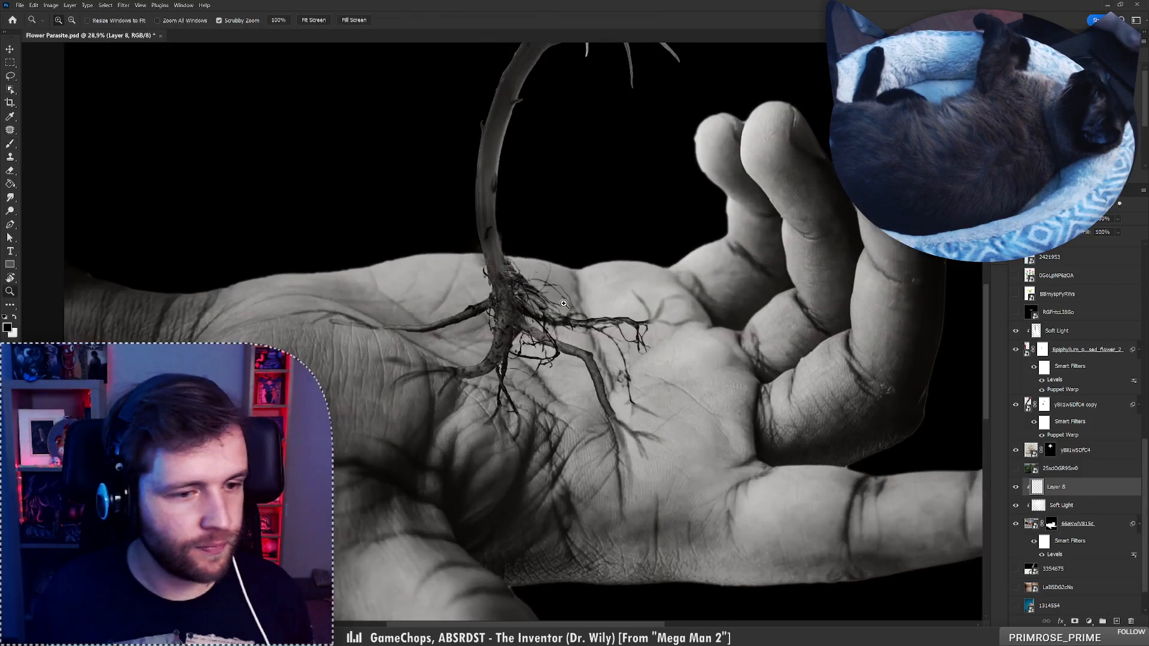
left_click_drag(467, 377, 509, 357)
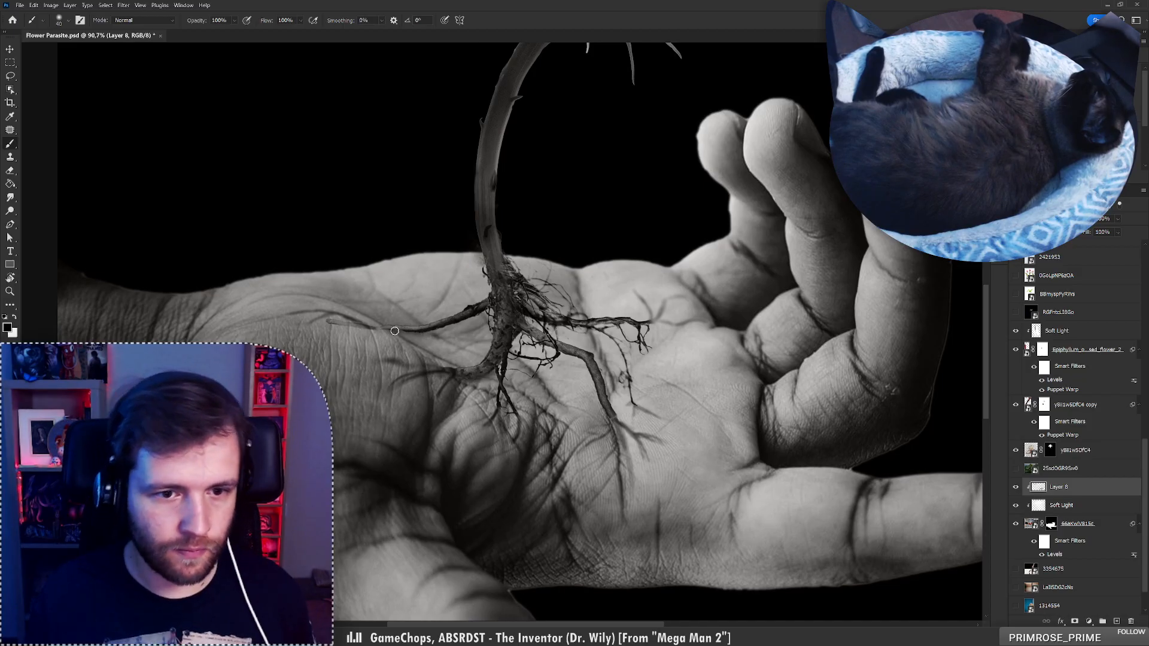
left_click_drag(390, 334, 486, 330)
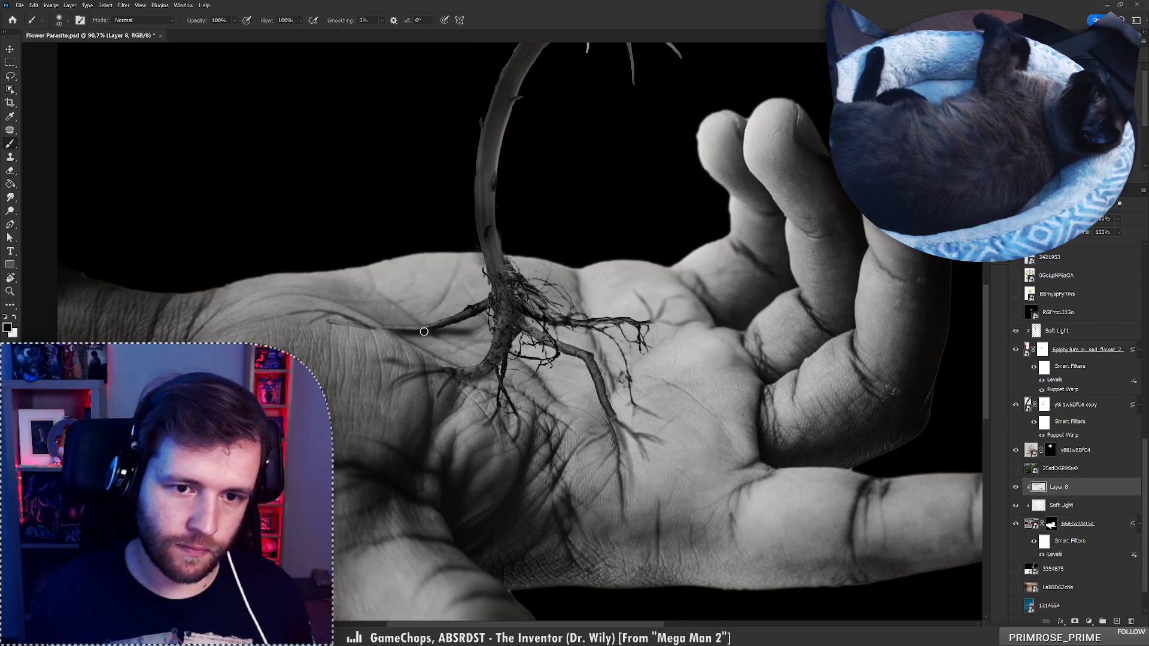
key("e")
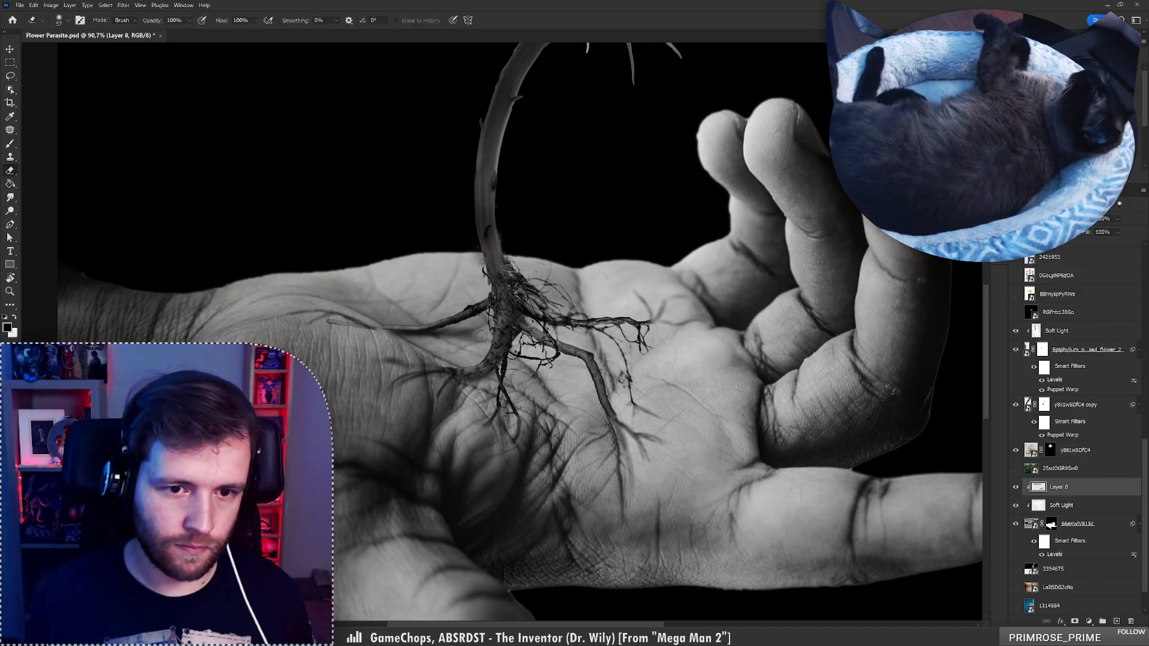
left_click_drag(421, 328, 486, 345)
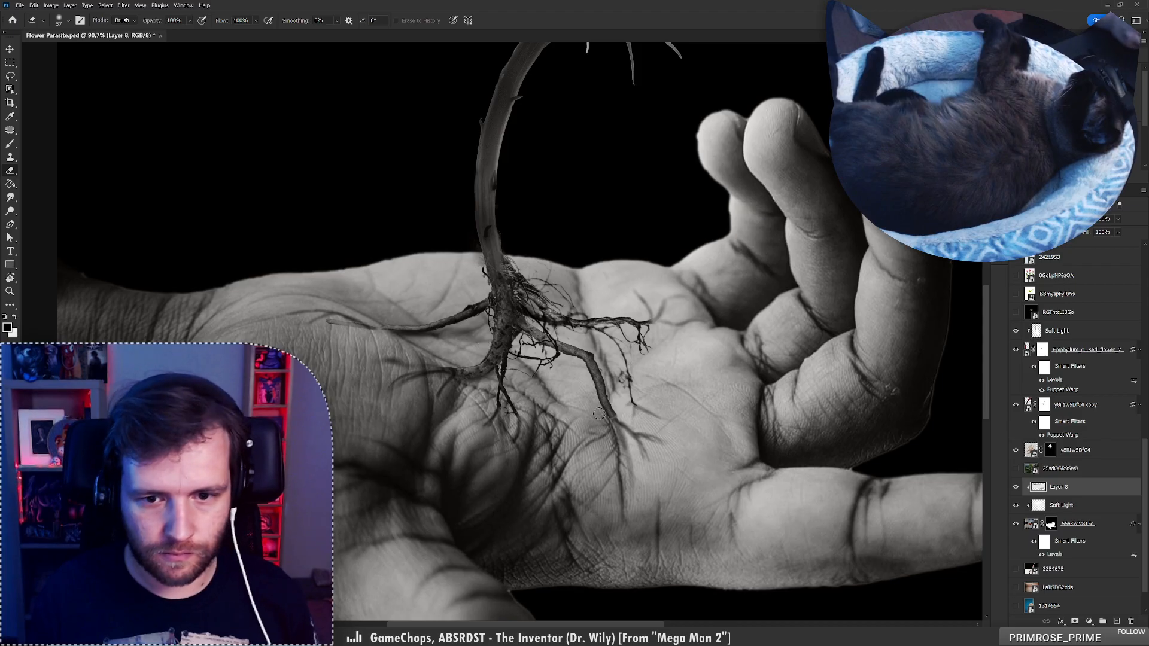
Paint soft black shadows on Layer 8 beneath the thick root toward the fingers and under the root base
key("b")
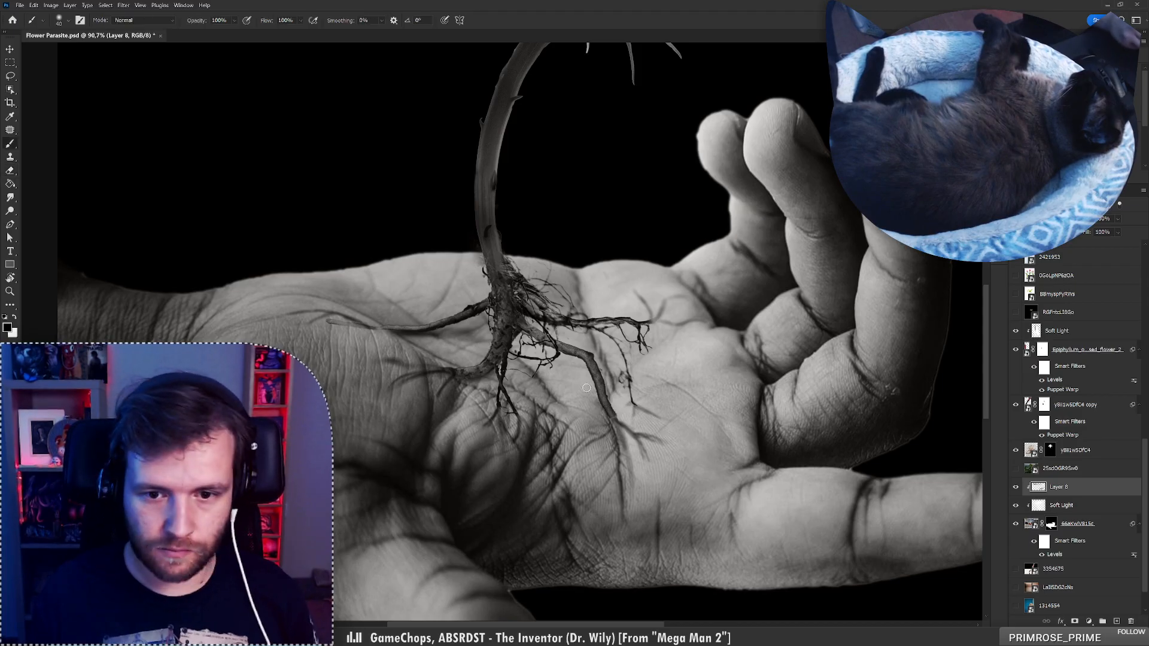
left_click_drag(586, 387, 606, 413)
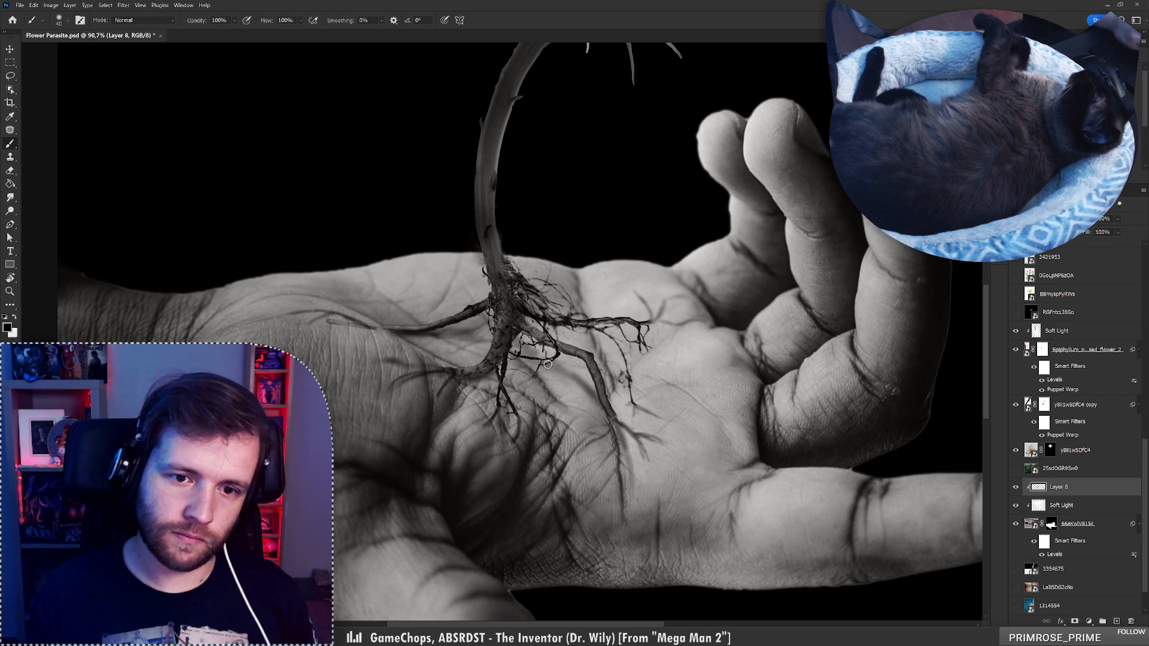
right_click(583, 334)
left_click(643, 361)
left_click(508, 367)
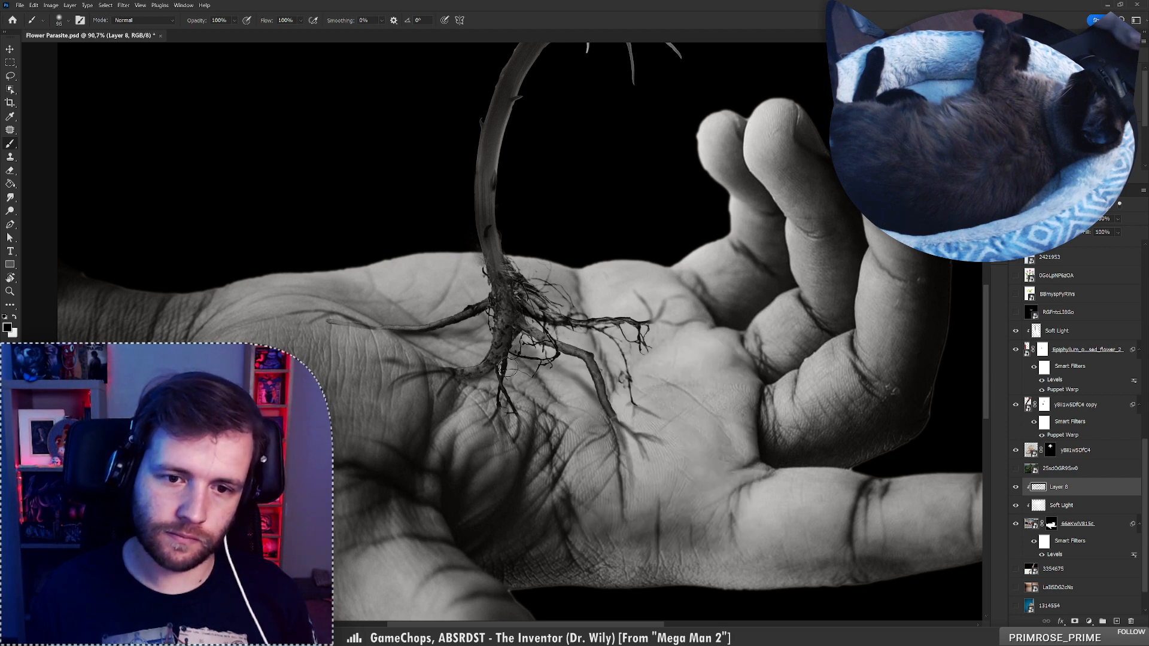
mouse_move(501, 374)
left_mouse_down()
mouse_move(538, 363)
mouse_move(474, 340)
mouse_move(513, 324)
mouse_move(507, 343)
mouse_move(482, 334)
mouse_move(519, 344)
mouse_move(516, 358)
mouse_move(470, 335)
mouse_move(497, 375)
mouse_move(528, 335)
mouse_move(534, 346)
mouse_move(510, 339)
left_mouse_up()
Deepen the shadow on Layer 8 around the central root cluster with a smaller soft brush
key("ctrl+space")
right_click(584, 316)
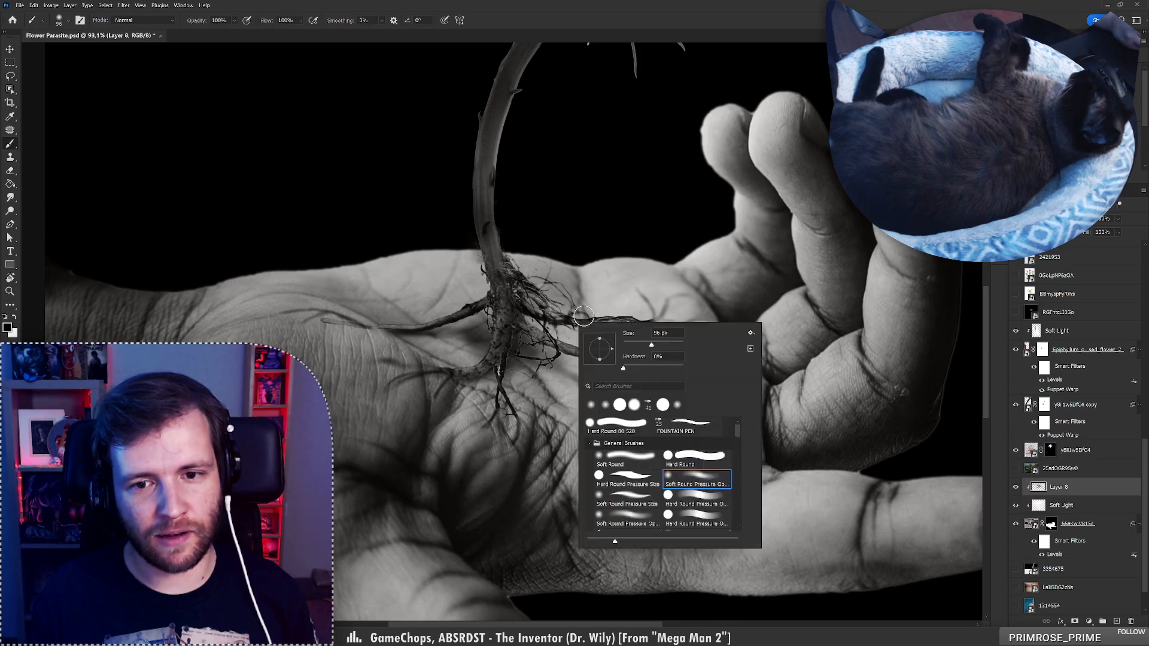
left_click(635, 346)
left_click(516, 337)
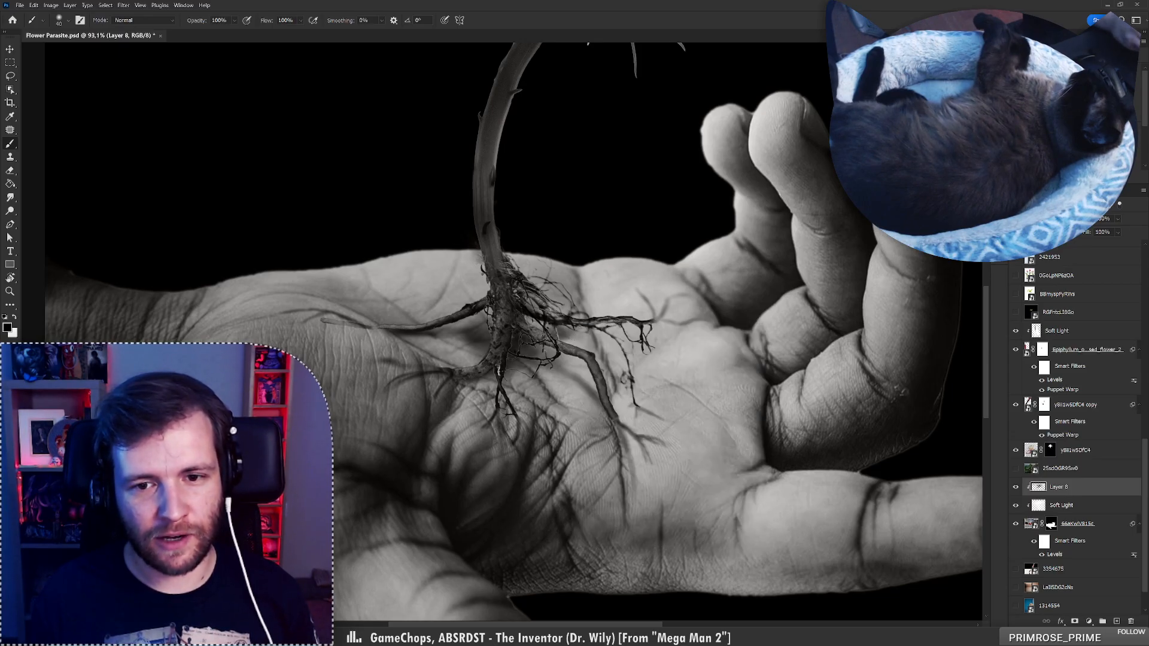
scroll(599, 338, "down", 6)
scroll(551, 336, "up", 6)
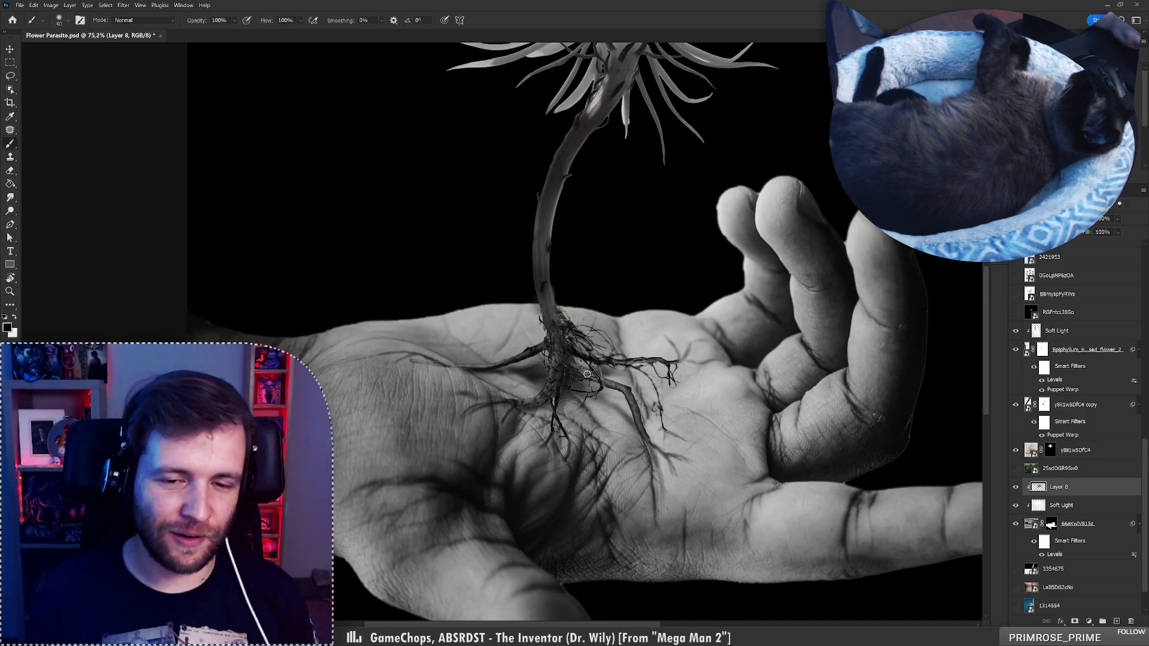
Refine the mask of root layer 5758851 with Shift Edge at -32% and a slight feather
key("z")
left_click_drag(568, 362, 597, 350)
key("b")
key("z")
left_click_drag(605, 407, 627, 392)
key("b")
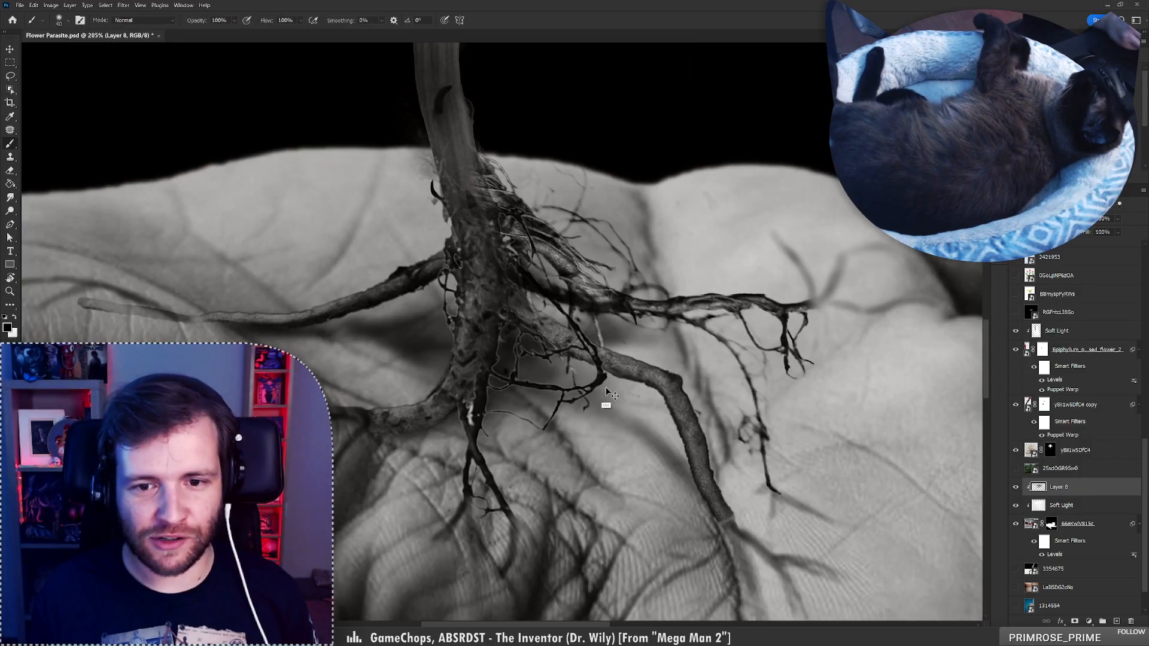
right_click(601, 384, "ctrl")
left_click(623, 396)
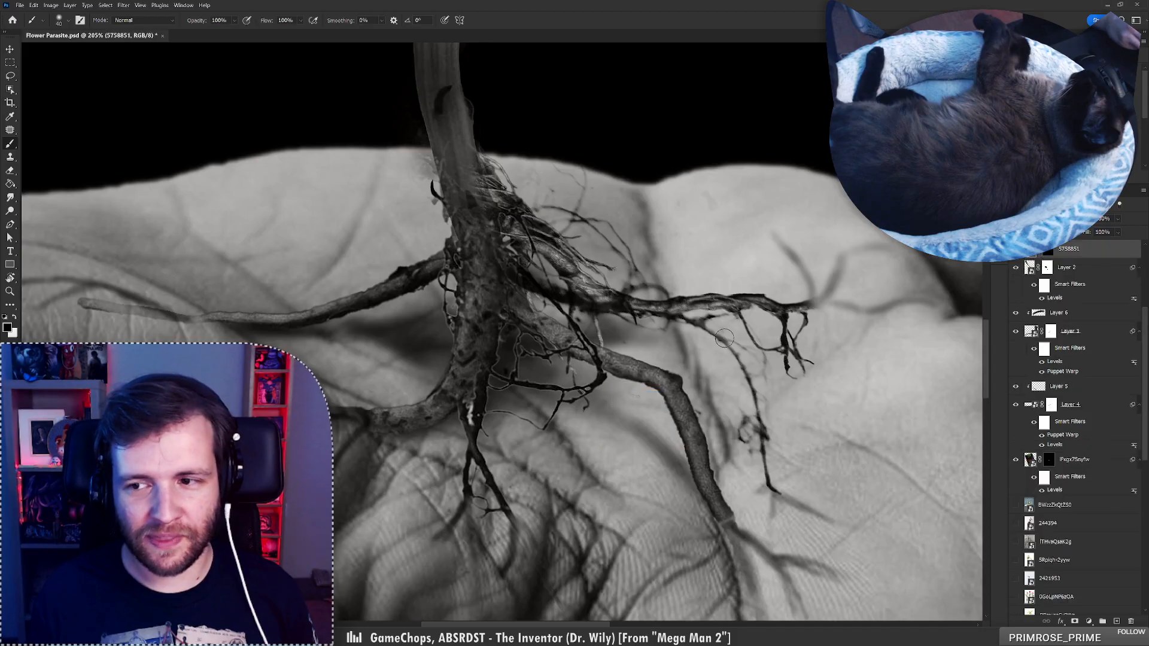
key("ctrl+alt+r")
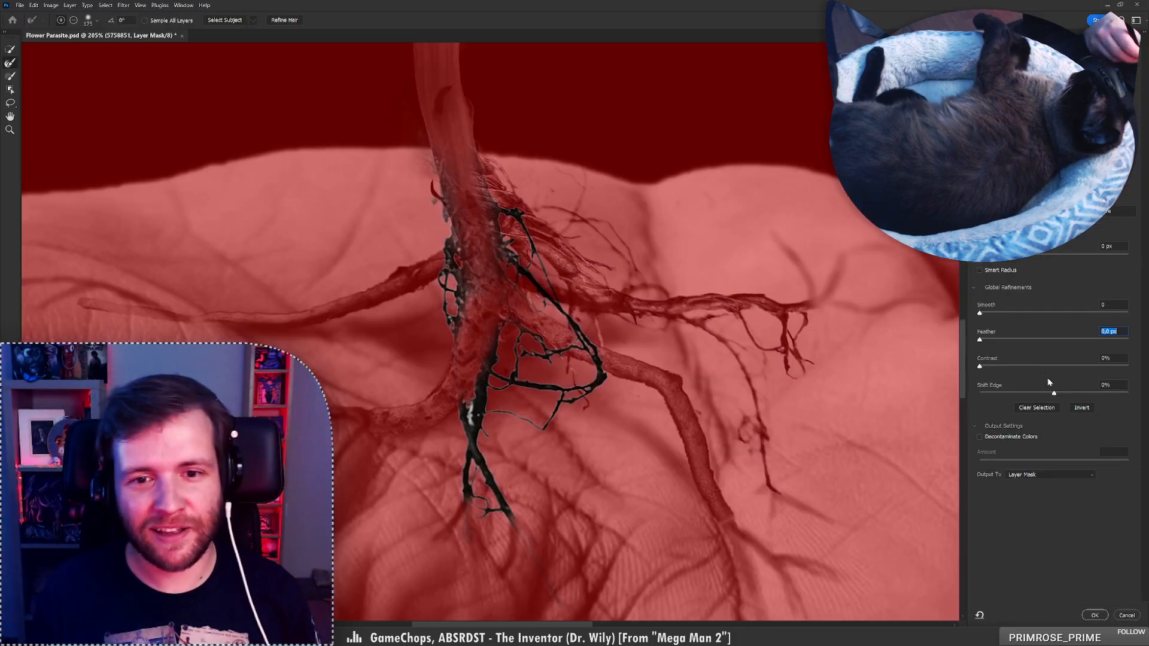
left_click_drag(1026, 393, 1037, 396)
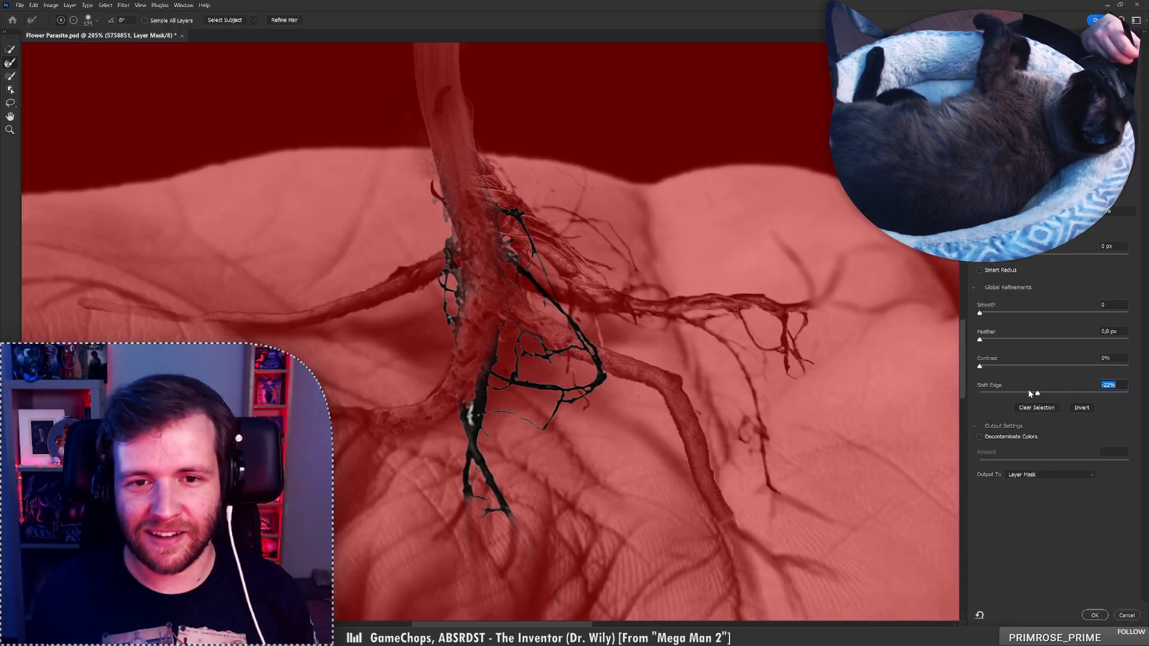
key("ctrl+z")
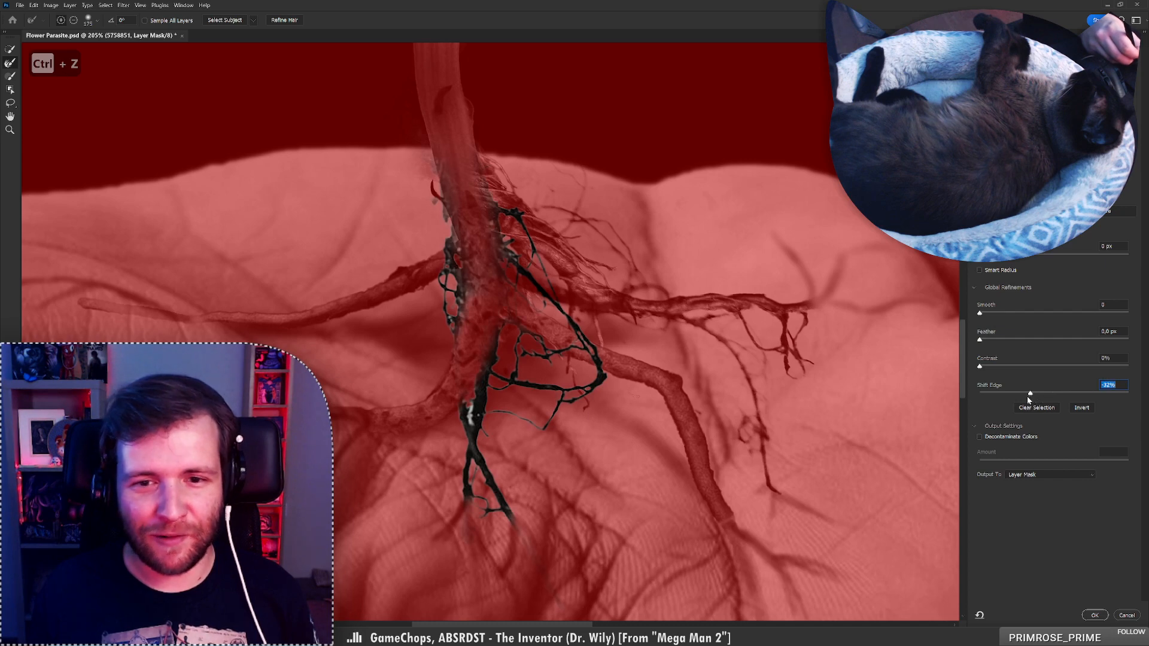
left_click_drag(979, 339, 989, 344)
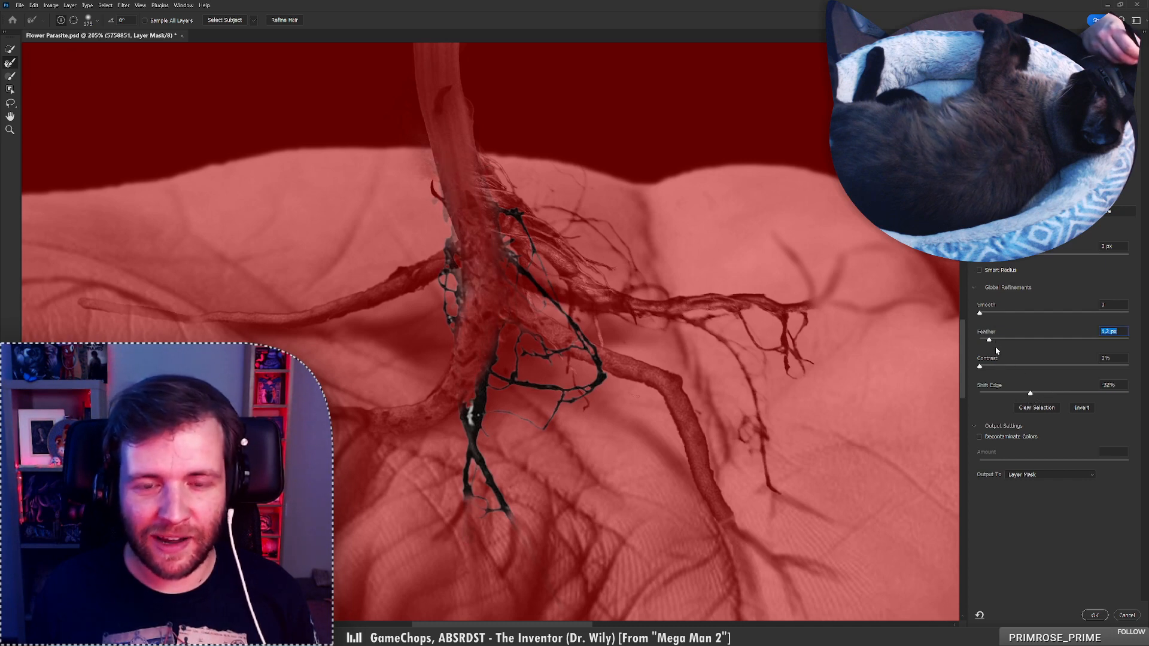
left_click(1095, 615)
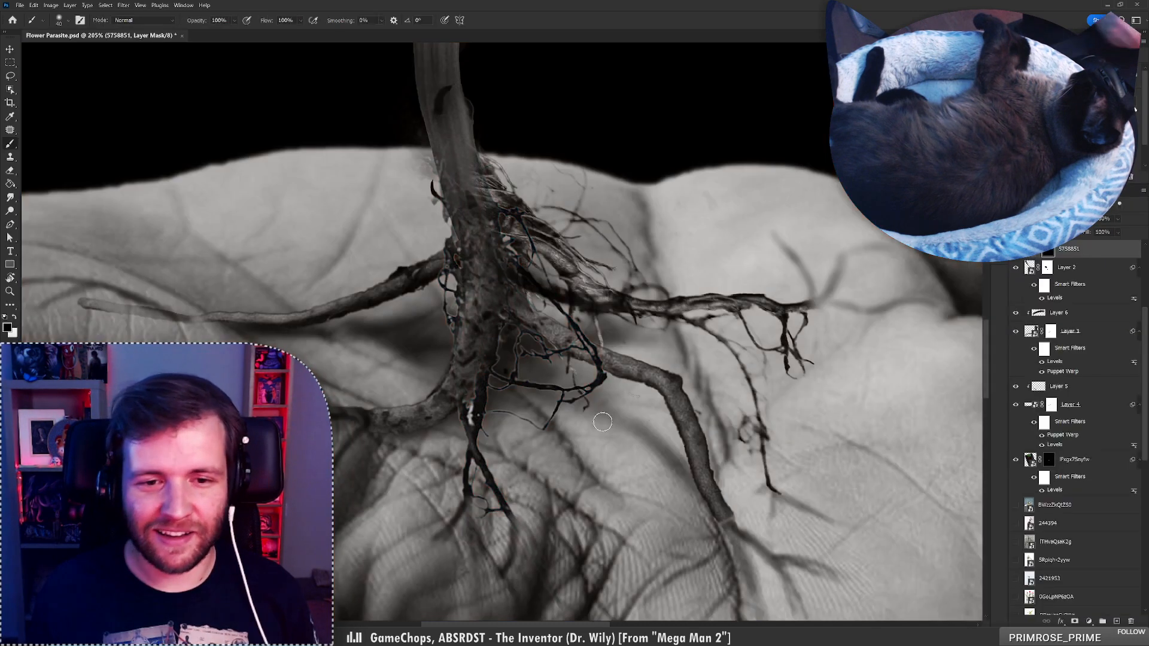
Touch up the mask of root layer 5758851 near the root base with a smaller soft black brush
right_click(491, 388)
key("Return")
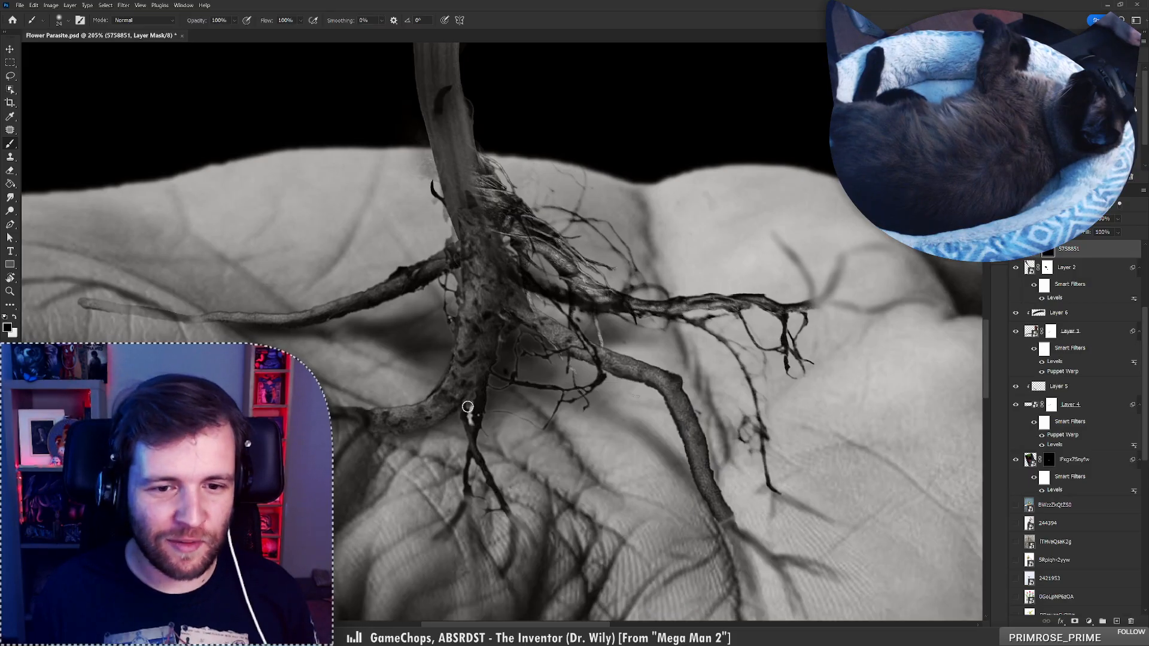
key("ctrl+space")
left_click_drag(475, 398, 443, 400)
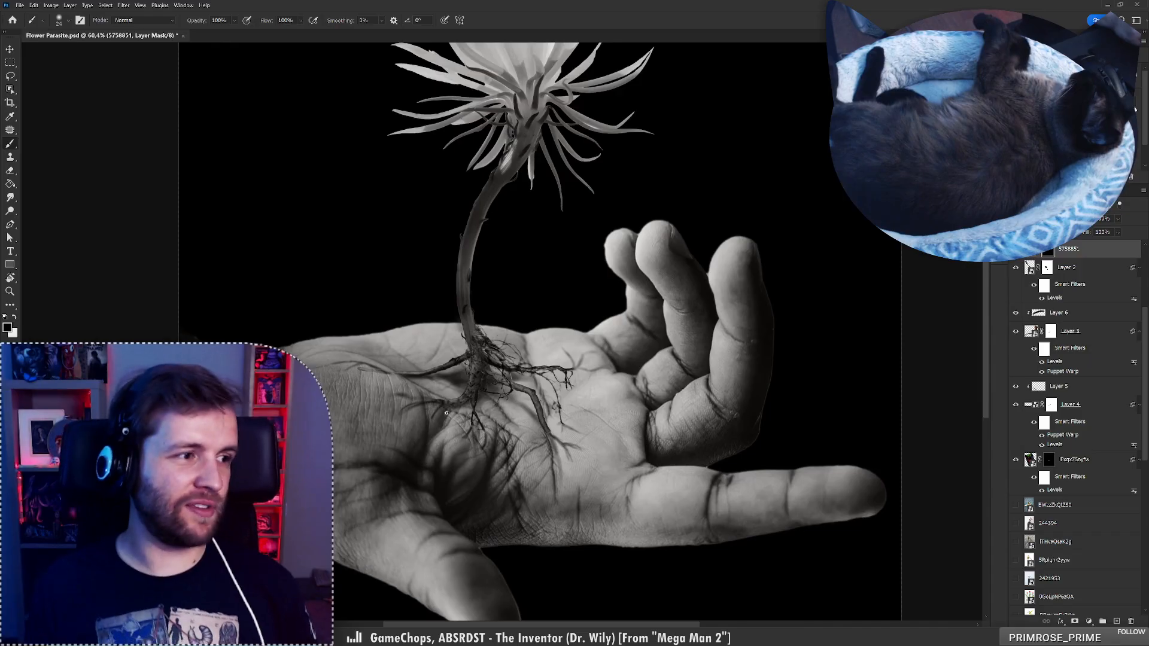
key("ctrl+space")
mouse_move(489, 401)
left_mouse_down()
mouse_move(458, 401)
mouse_move(491, 360)
mouse_move(476, 360)
left_mouse_up()
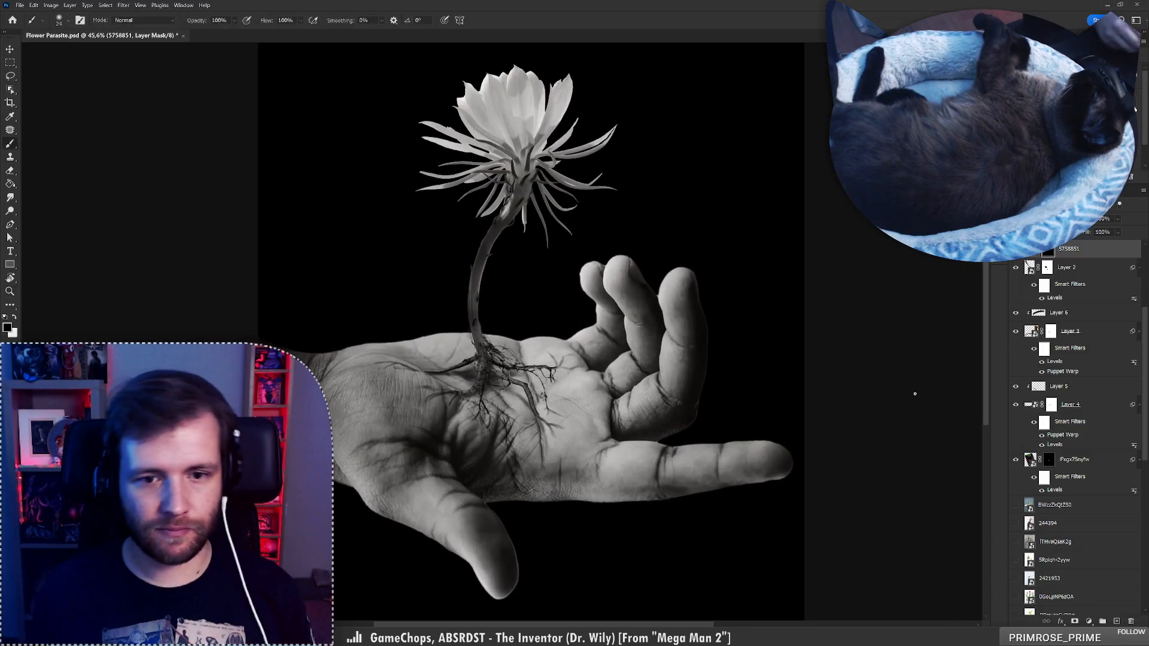
Shade the lower stem on the Soft Light layer clipped to the flower with a soft brush, undoing the unwanted stroke
right_click(477, 323, "ctrl")
left_click(503, 340)
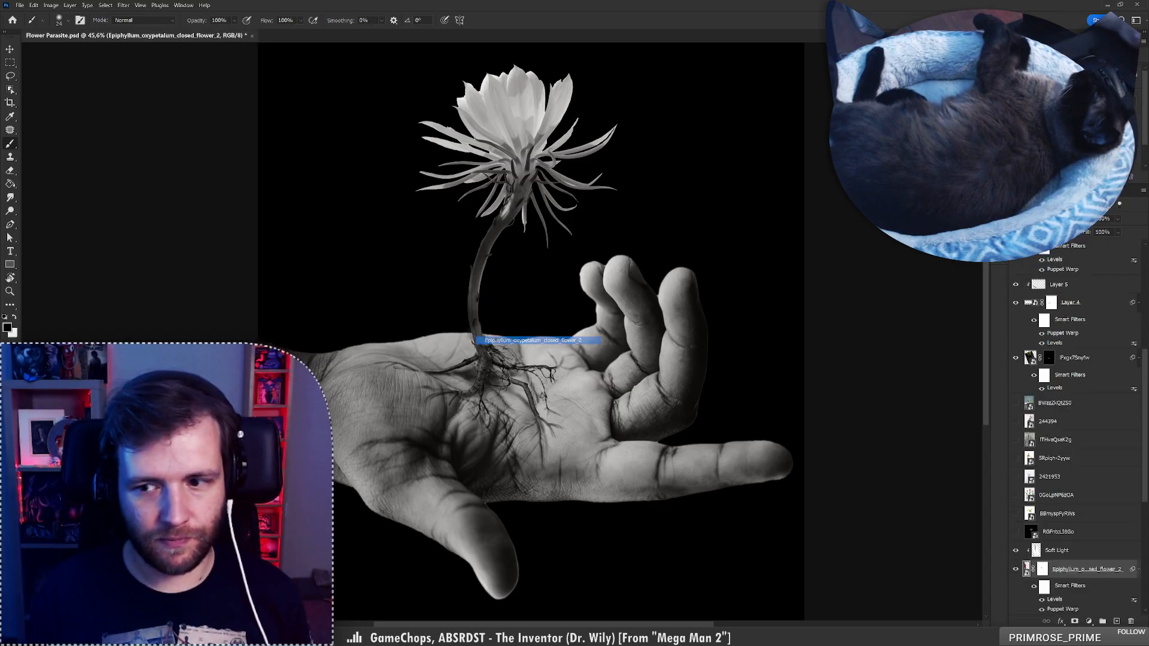
left_click(1036, 550)
key("x")
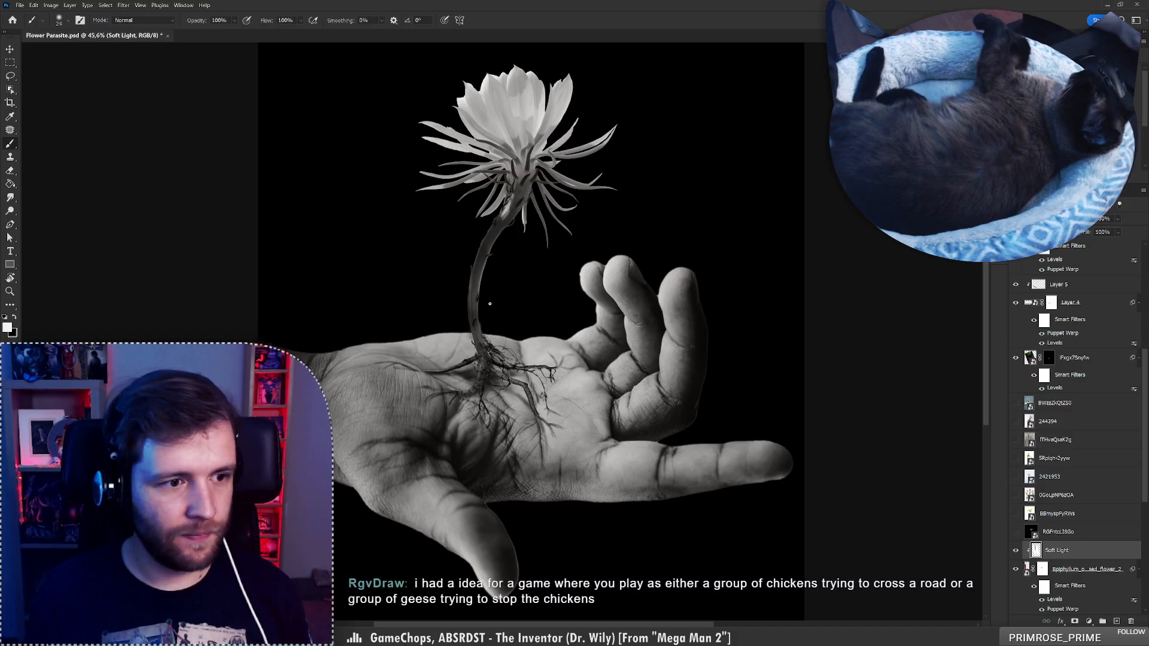
right_click(490, 303)
left_click(491, 316)
key("ctrl+z")
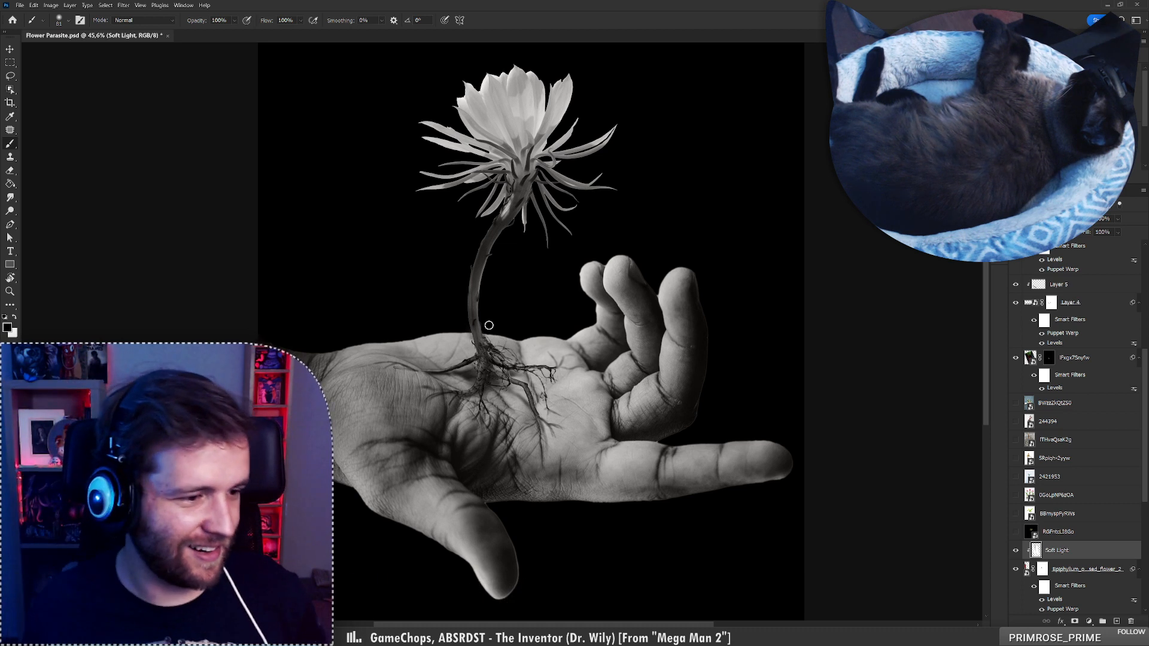
left_click_drag(514, 266, 535, 336)
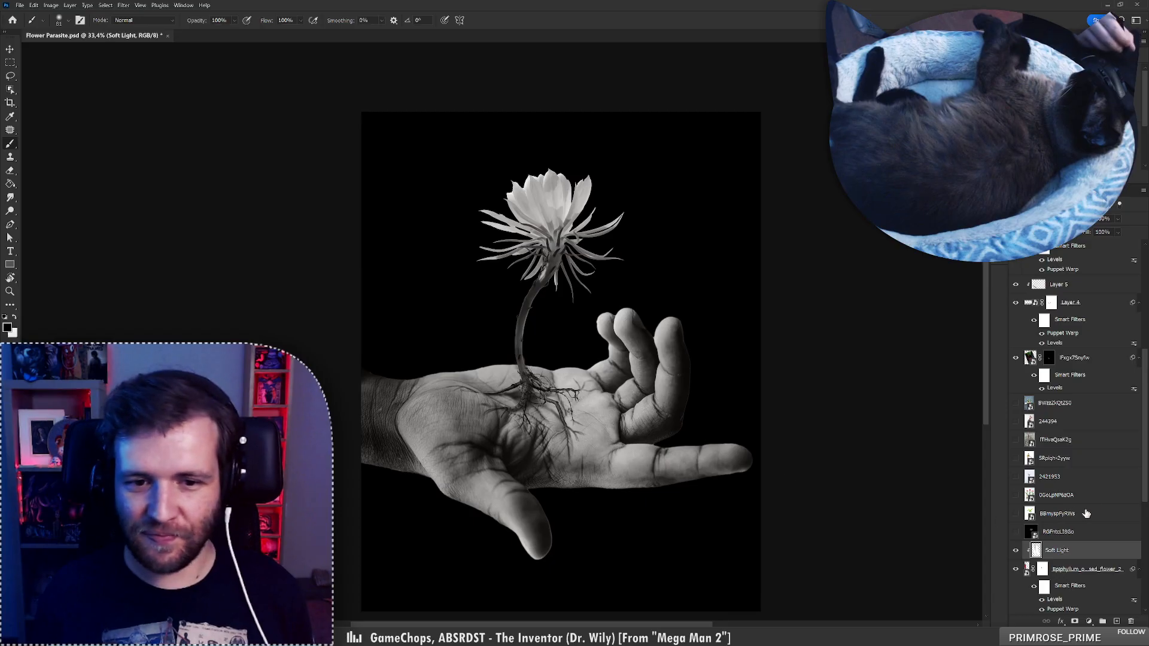
Select the Soft Light layer clipped to the hand photo
scroll(1144, 492, "down", 8)
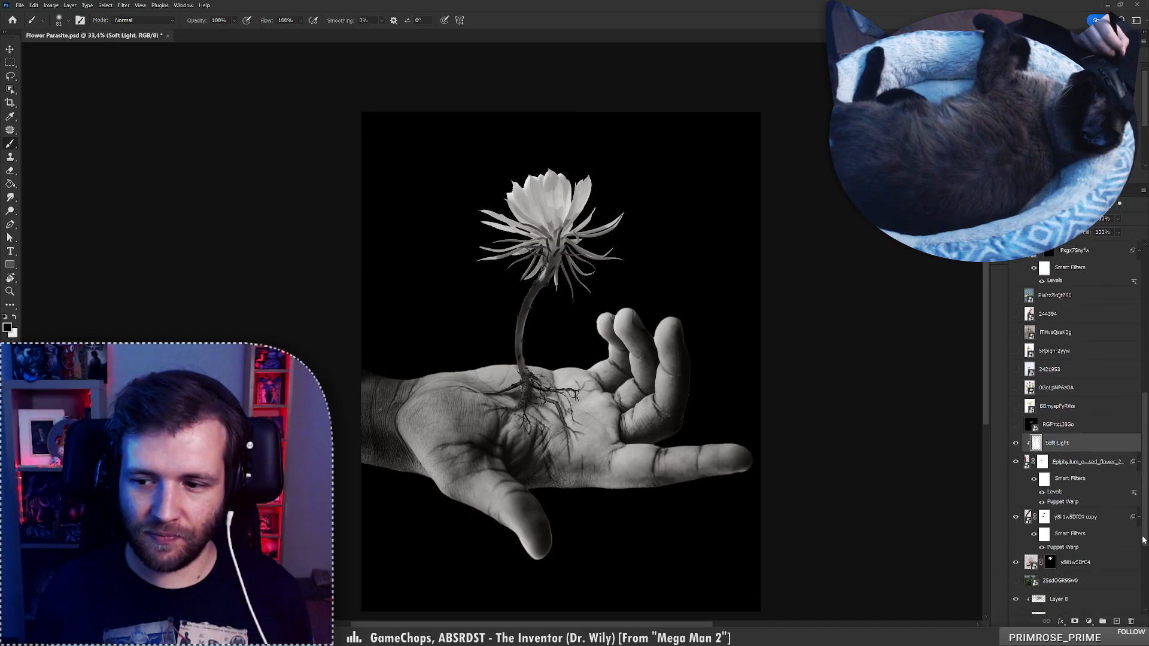
left_click(1083, 492)
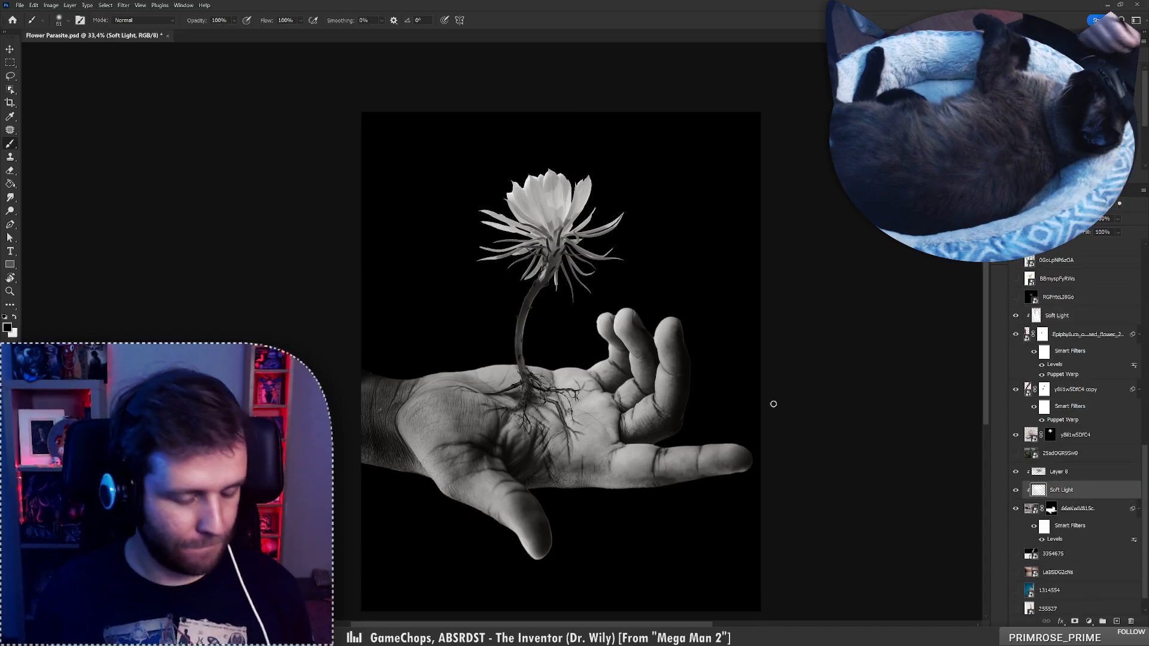
Paint shading on the palm in the hand's Soft Light layer with a 264 px brush, undoing the last stroke
right_click(632, 396)
left_click(498, 448)
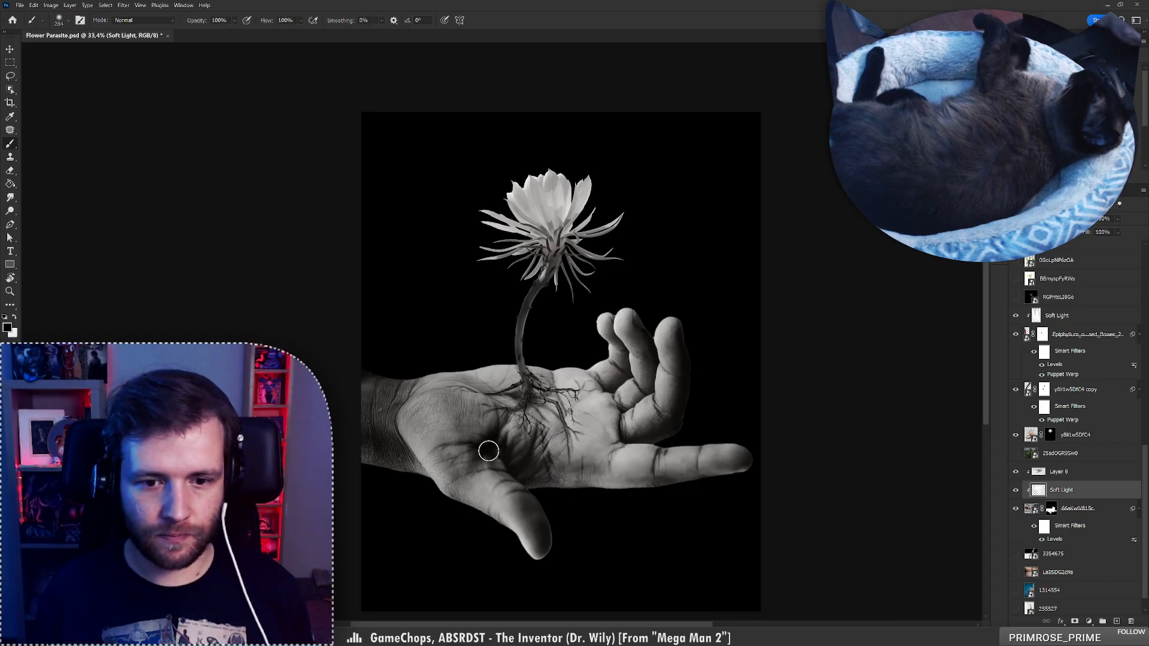
key("ctrl+z")
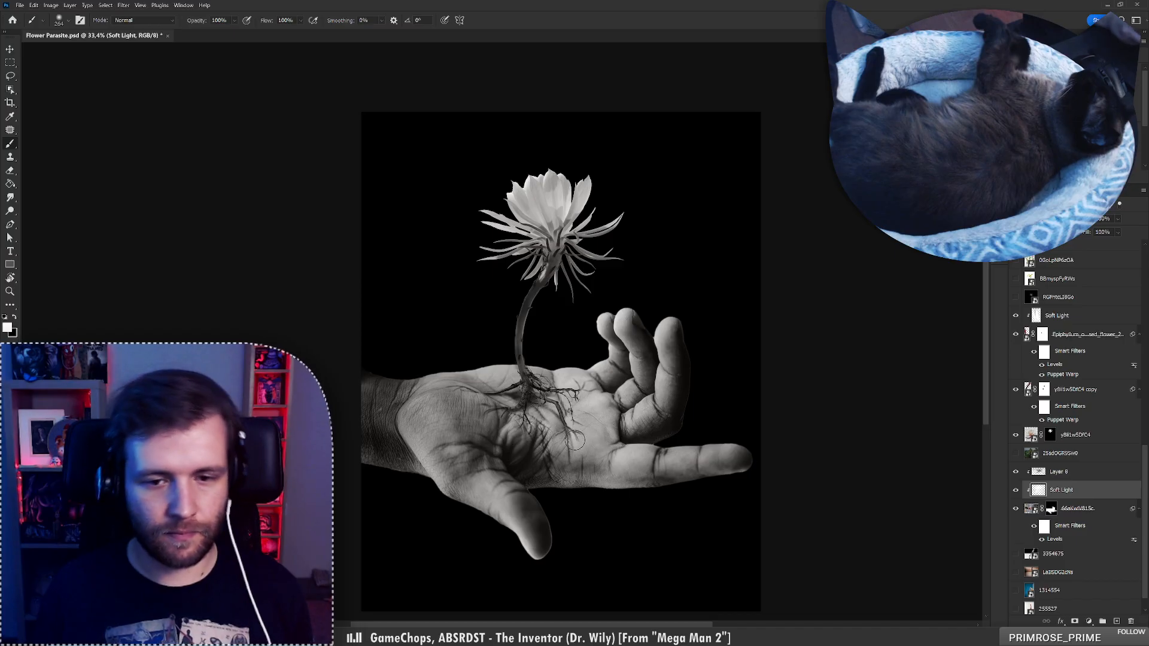
Compare the hand with and without its Soft Light layer while viewing the whole composition
key("z")
mouse_move(541, 383)
left_mouse_down()
mouse_move(499, 383)
mouse_move(545, 378)
mouse_move(526, 376)
left_mouse_up()
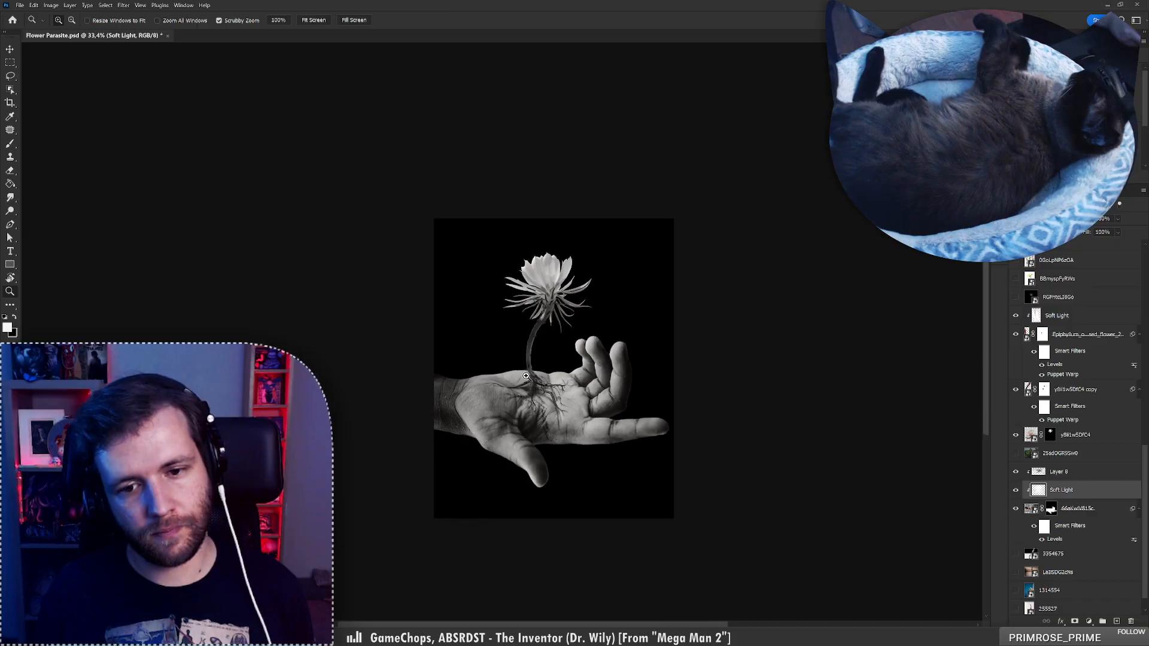
key("b")
left_click(1017, 491)
left_click(1017, 491)
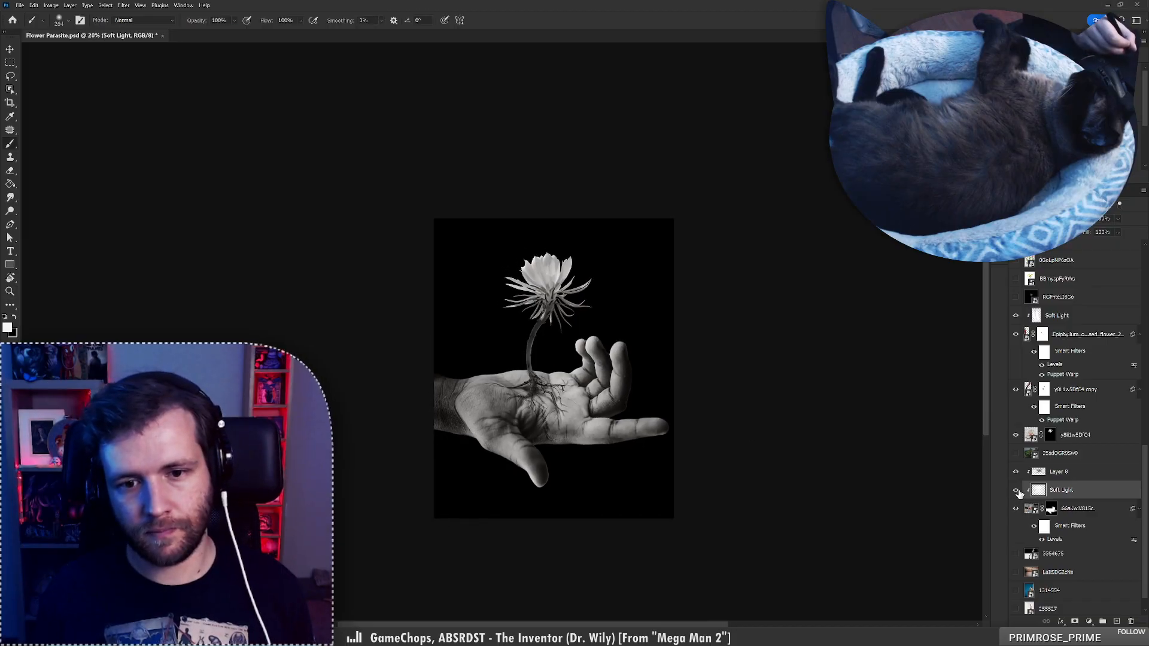
left_click(1017, 491)
left_click(1016, 491)
Try to erase some of the Soft Light shading on the palm around the flower's roots with a larger eraser
key("e")
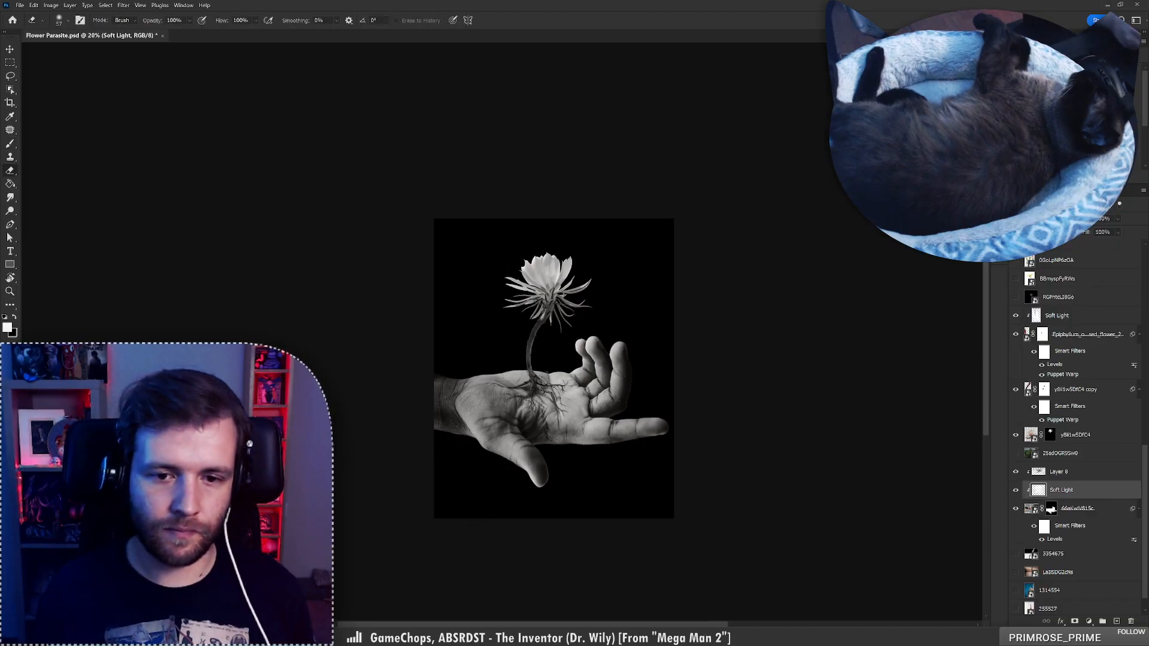
right_click(545, 382)
mouse_move(538, 392)
left_mouse_down()
mouse_move(507, 386)
mouse_move(556, 409)
left_mouse_up()
key("ctrl+z")
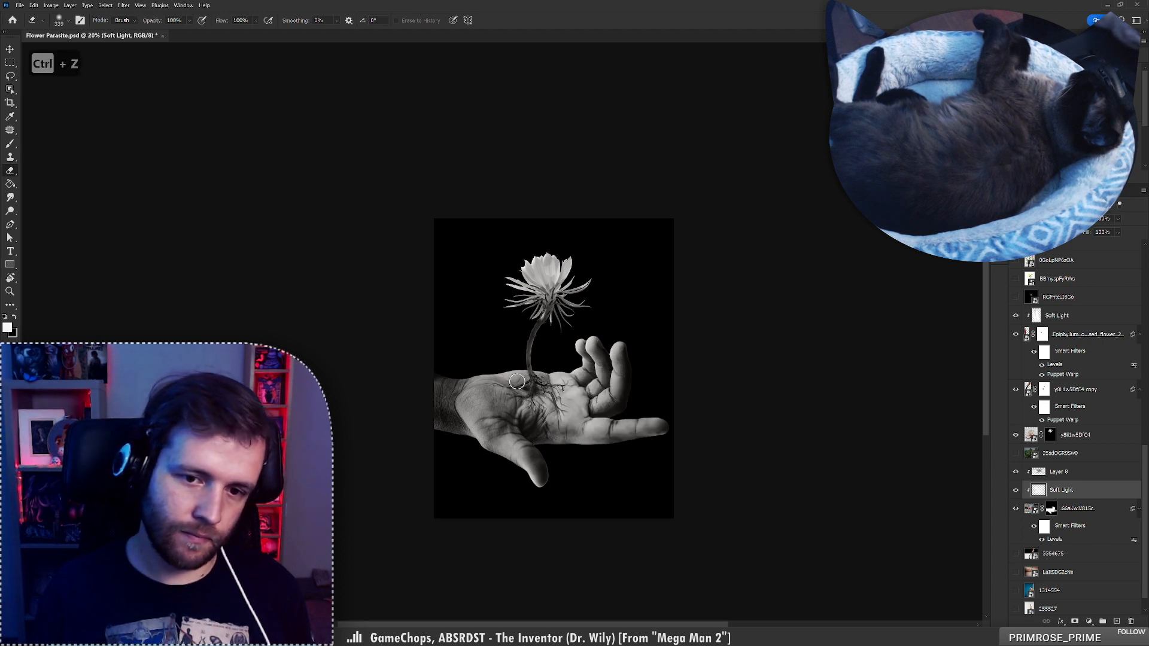
key("z")
mouse_move(562, 365)
left_mouse_down()
mouse_move(587, 367)
mouse_move(569, 367)
left_mouse_up()
key("e")
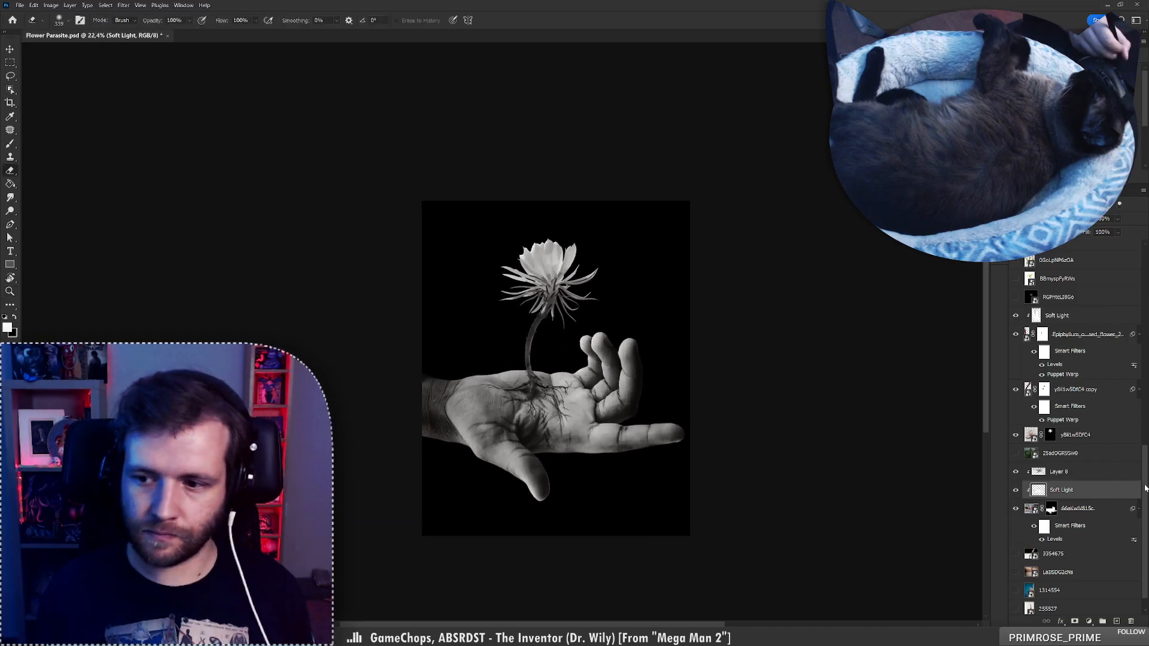
Delete the seven adjacent hidden image layers, including 244394, and the hidden root image above the flower's Soft Light layer
left_click_drag(1145, 485, 1126, 356)
left_click(1130, 480)
left_click(1137, 476)
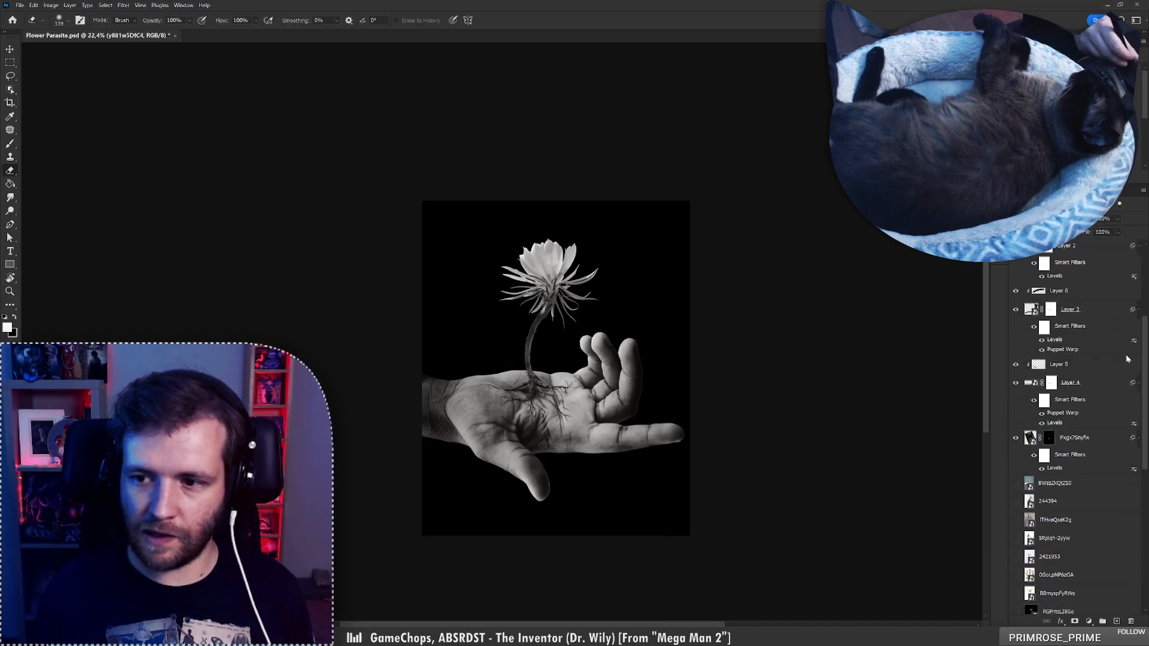
scroll(1126, 358, "down", 5)
left_click(1096, 446)
left_click(1095, 335, "shift")
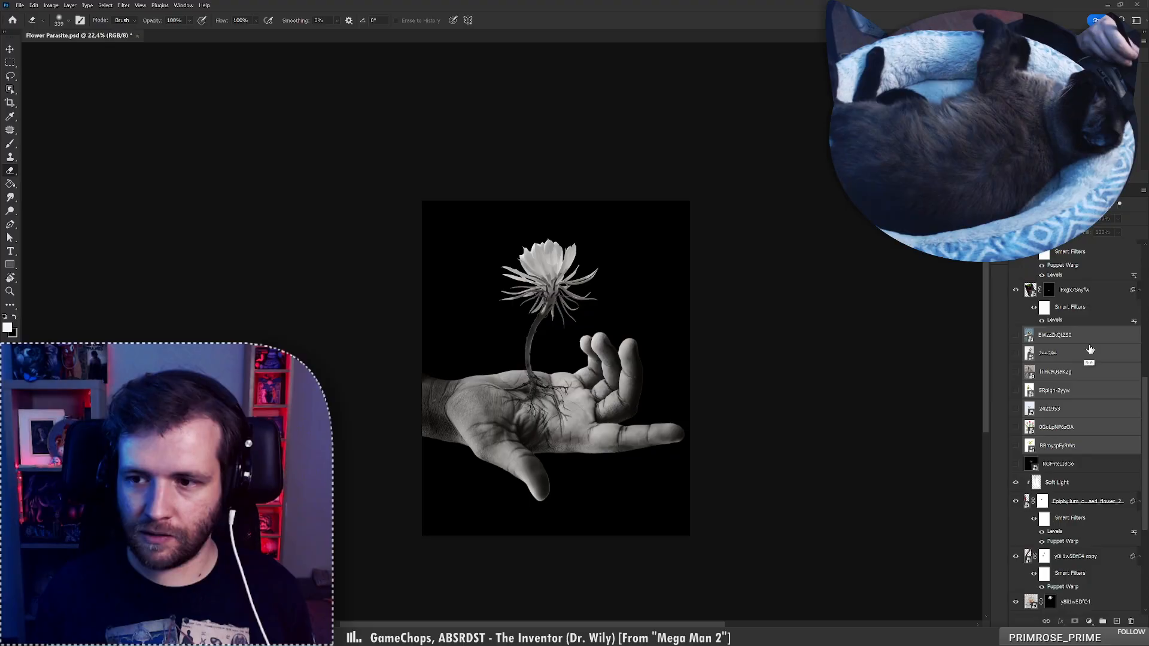
left_click(1131, 622)
left_click(1015, 339)
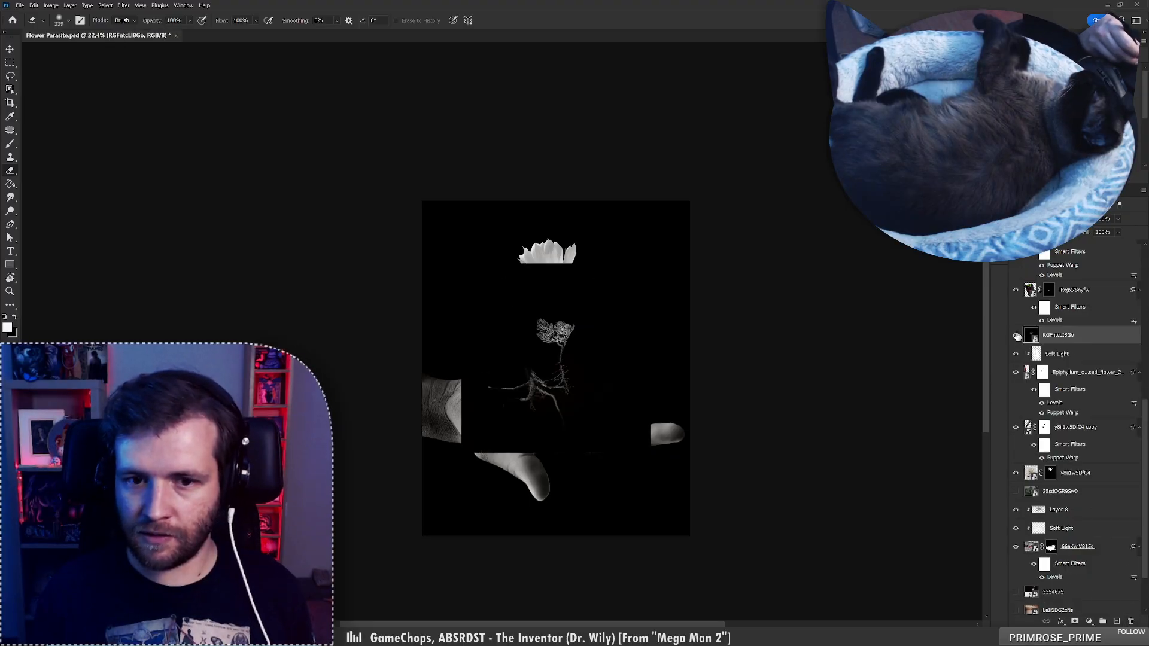
left_click(1131, 621)
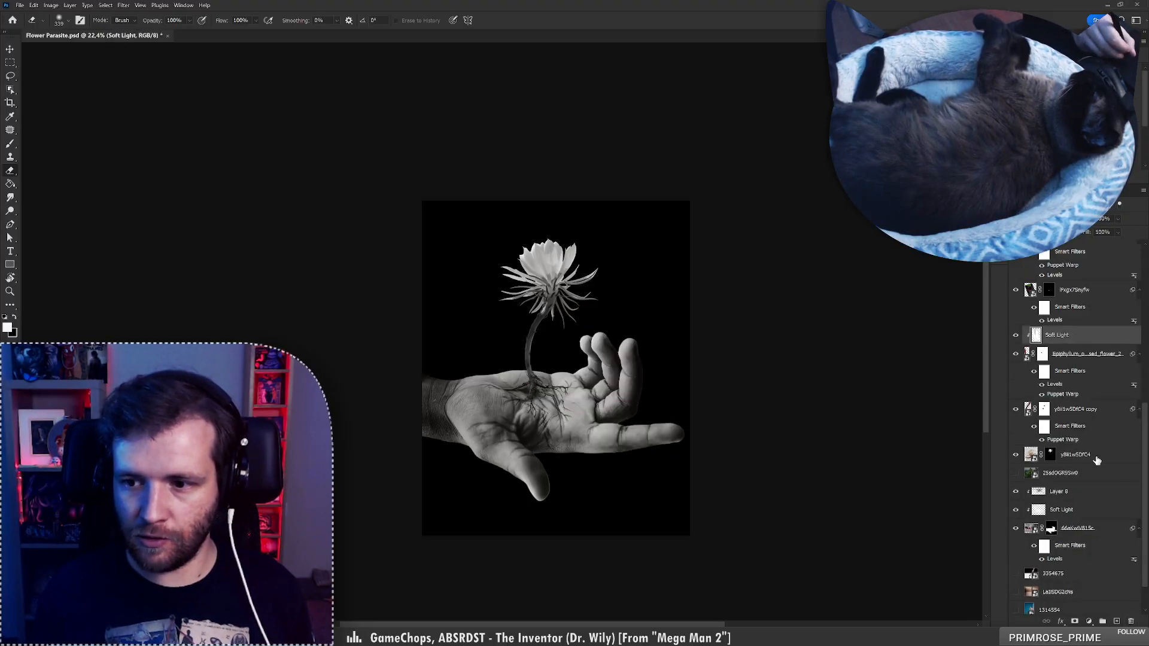
Delete the hidden flower photo layer directly above Layer 8 and save the document
left_click(1097, 459)
scroll(1137, 440, "up", 1)
left_click(1016, 482)
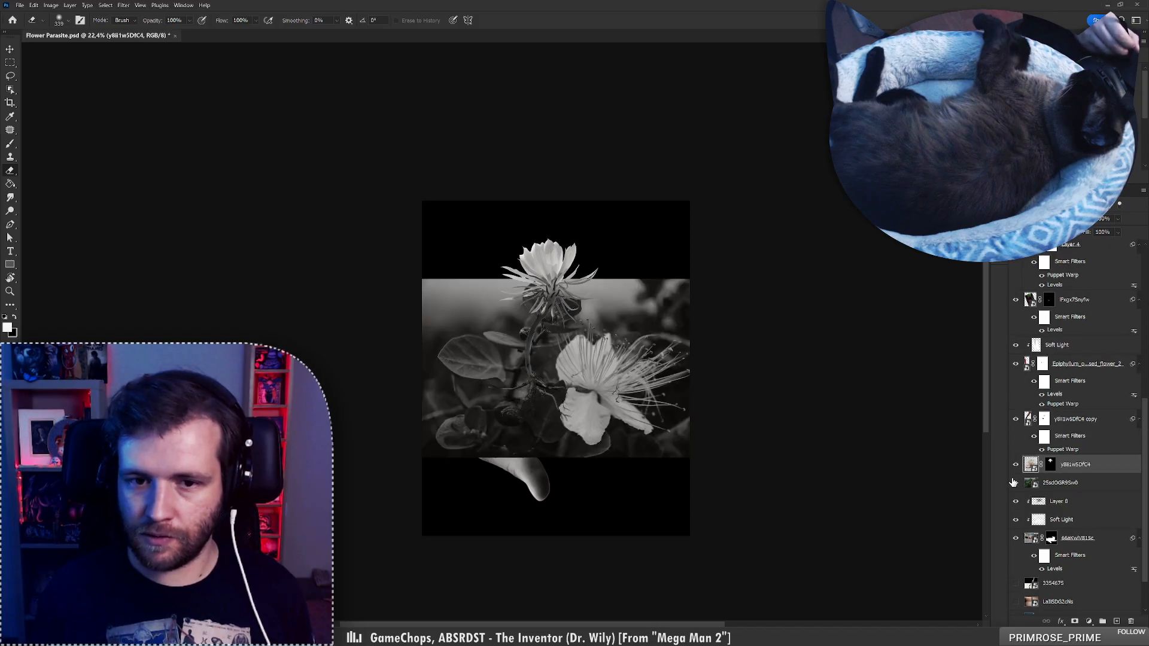
left_click(1082, 490)
left_click(1131, 621)
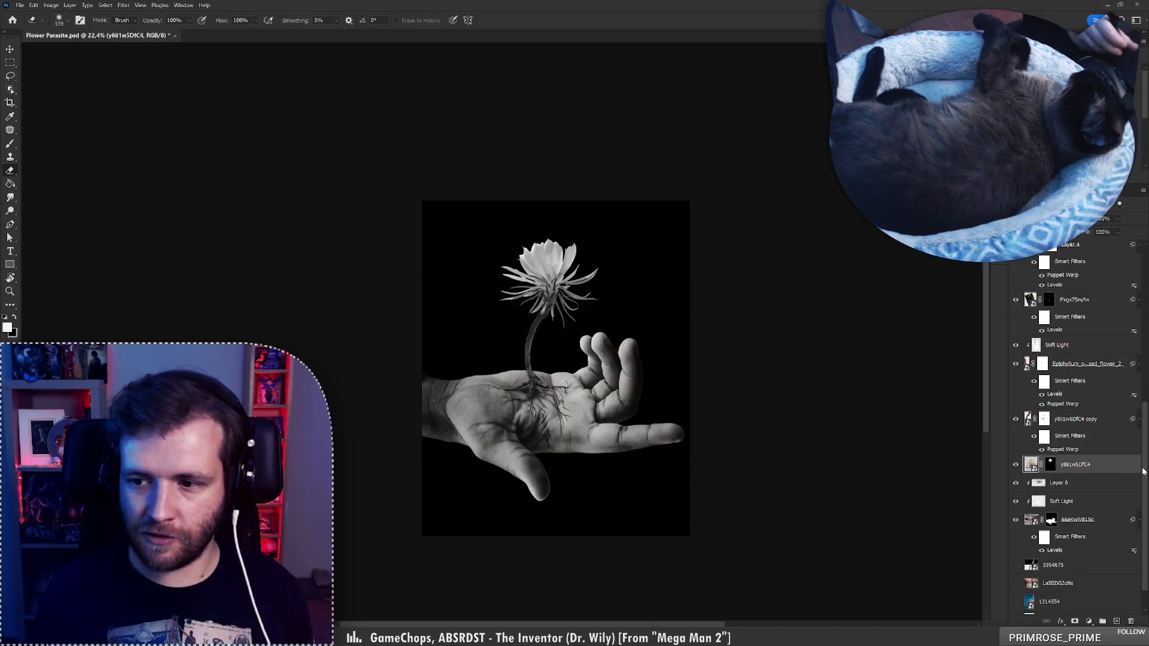
key("ctrl+s")
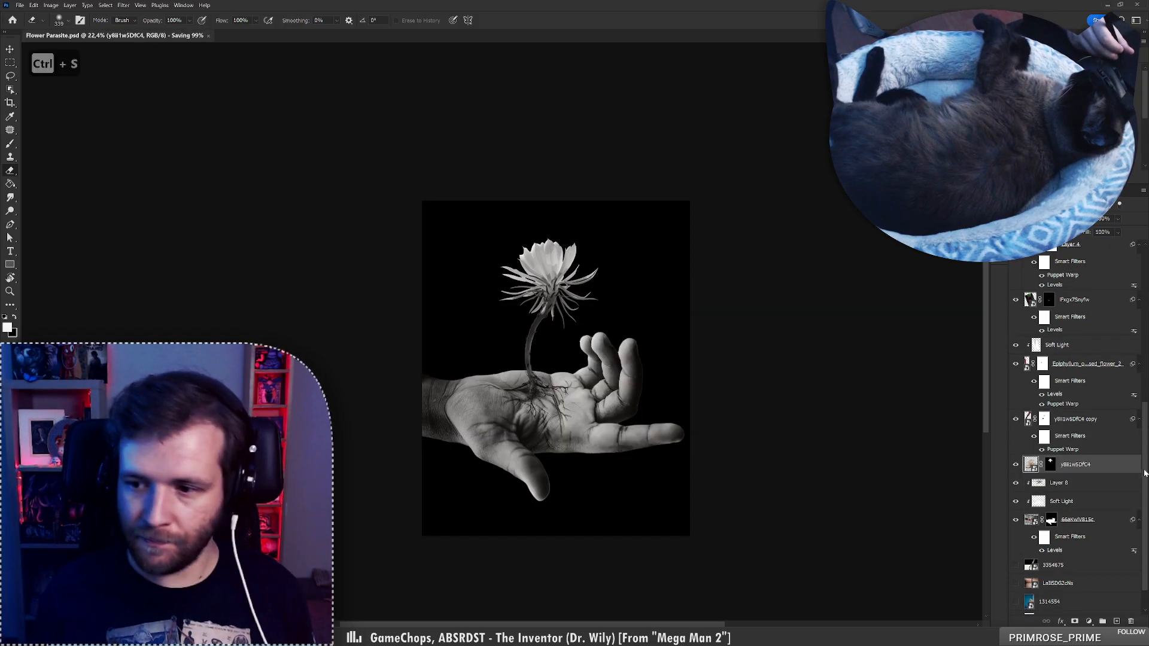
Delete the hidden image layer between layers 5758691 and 5758851
scroll(1122, 321, "up", 10)
left_click(1114, 359)
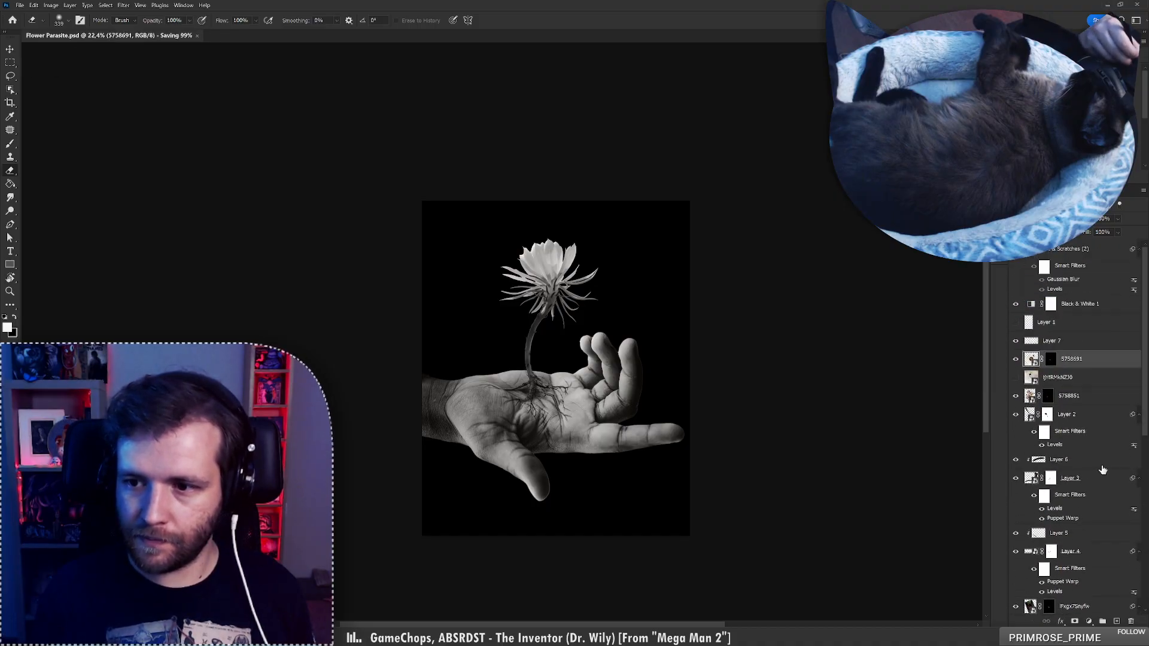
left_click(1083, 383)
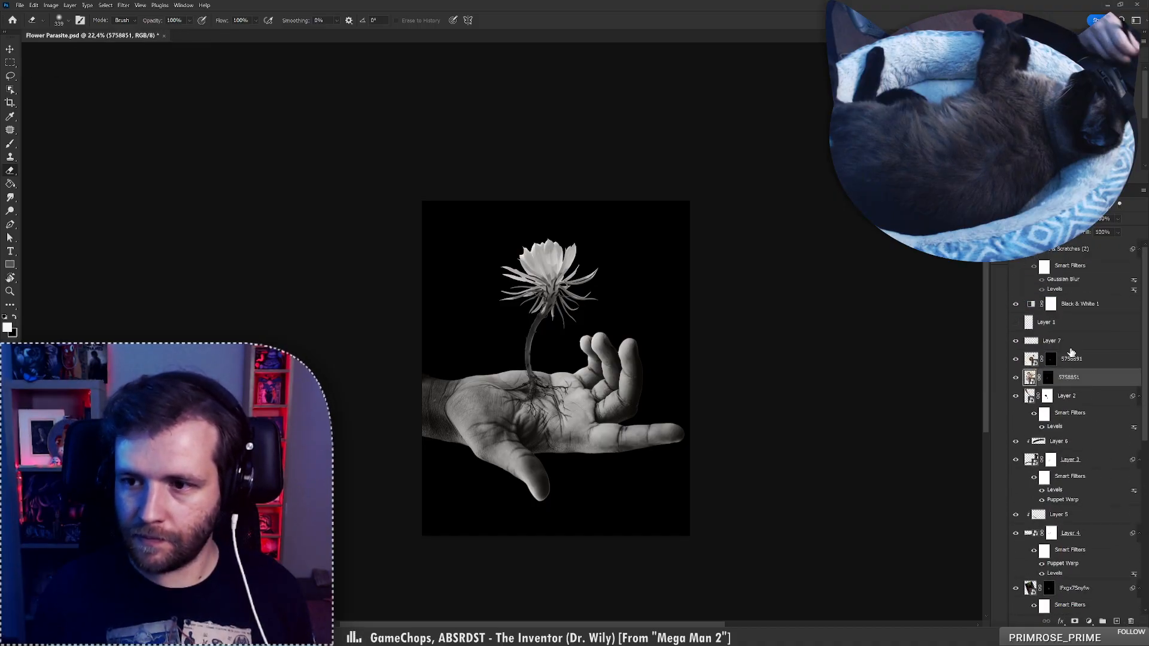
left_click(1132, 622)
Group all flower and root layers from Layer 7 down to the one above Layer 8, and name the group "flower"
scroll(1125, 479, "down", 8)
scroll(1142, 532, "down", 1)
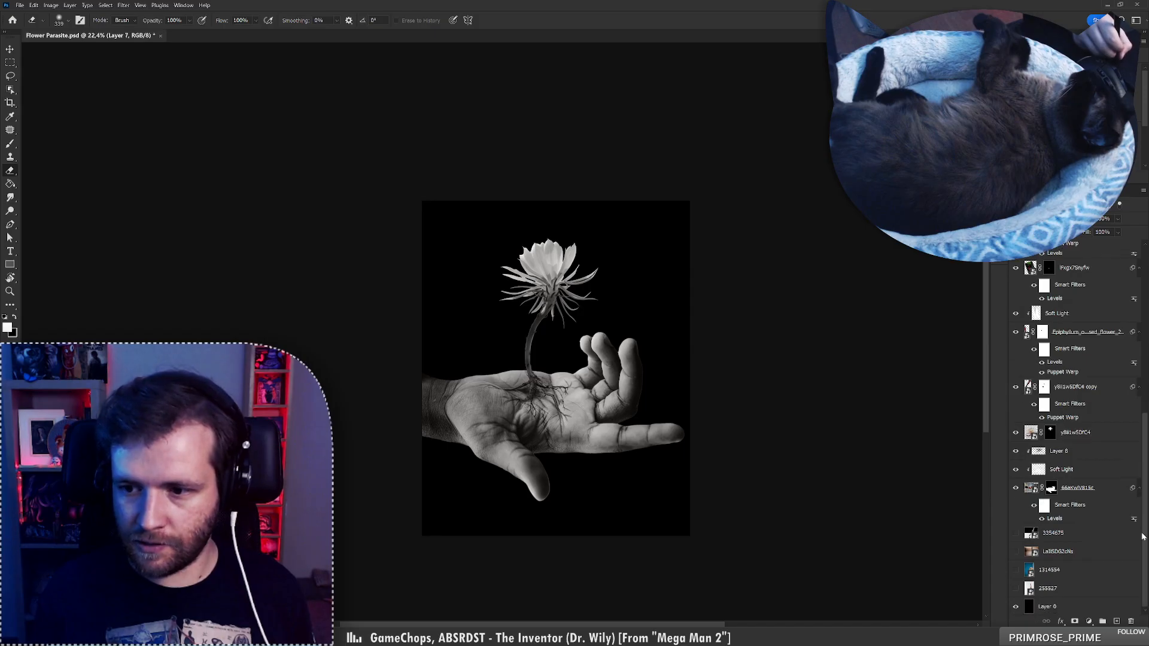
left_click(1085, 436, "shift")
key("ctrl+g")
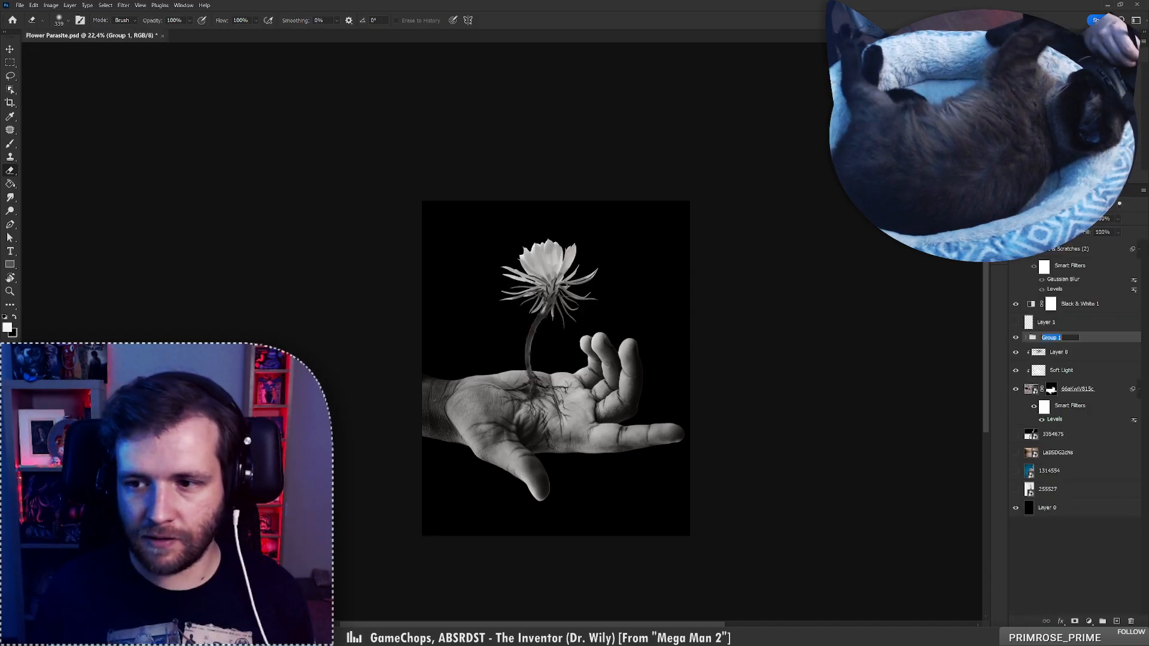
double_click(1050, 338)
type("g")
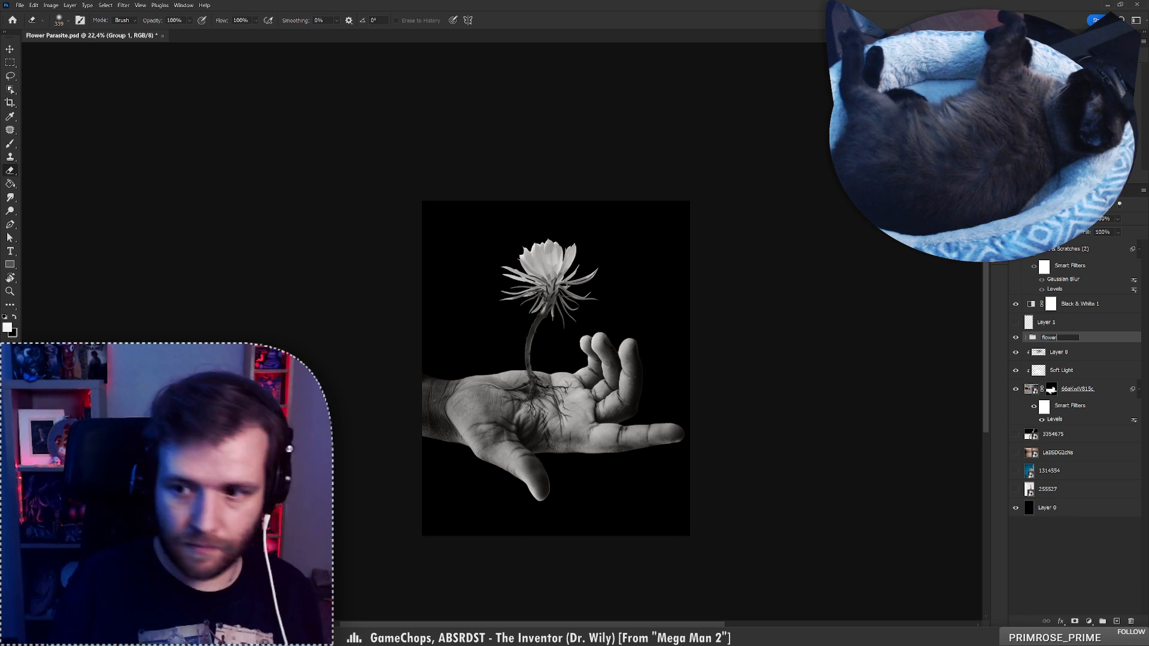
type("lower")
key("Return")
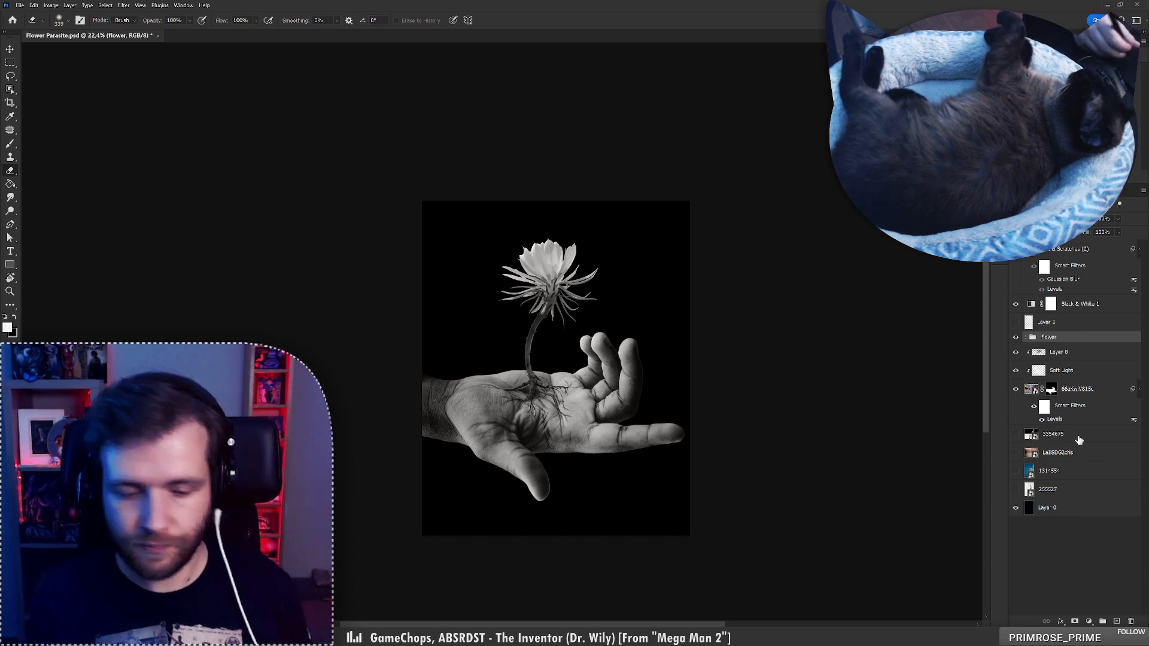
Add a Soft Light layer clipped to the flower group and try brush strokes over the roots and stem
key("F2")
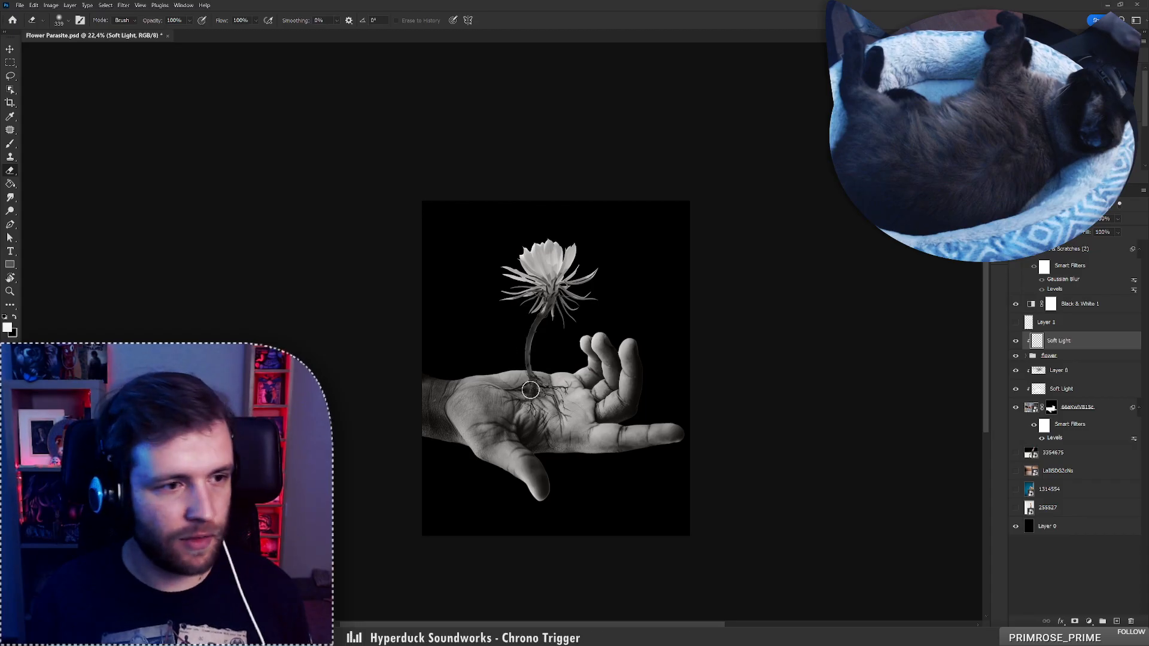
key("ctrl+z")
key("b")
mouse_move(532, 390)
left_mouse_down()
mouse_move(529, 327)
mouse_move(521, 355)
mouse_move(538, 345)
mouse_move(543, 316)
mouse_move(534, 334)
mouse_move(551, 315)
mouse_move(551, 327)
mouse_move(544, 296)
mouse_move(539, 344)
left_mouse_up()
key("ctrl+z")
key("ctrl+z")
key("x")
key("x")
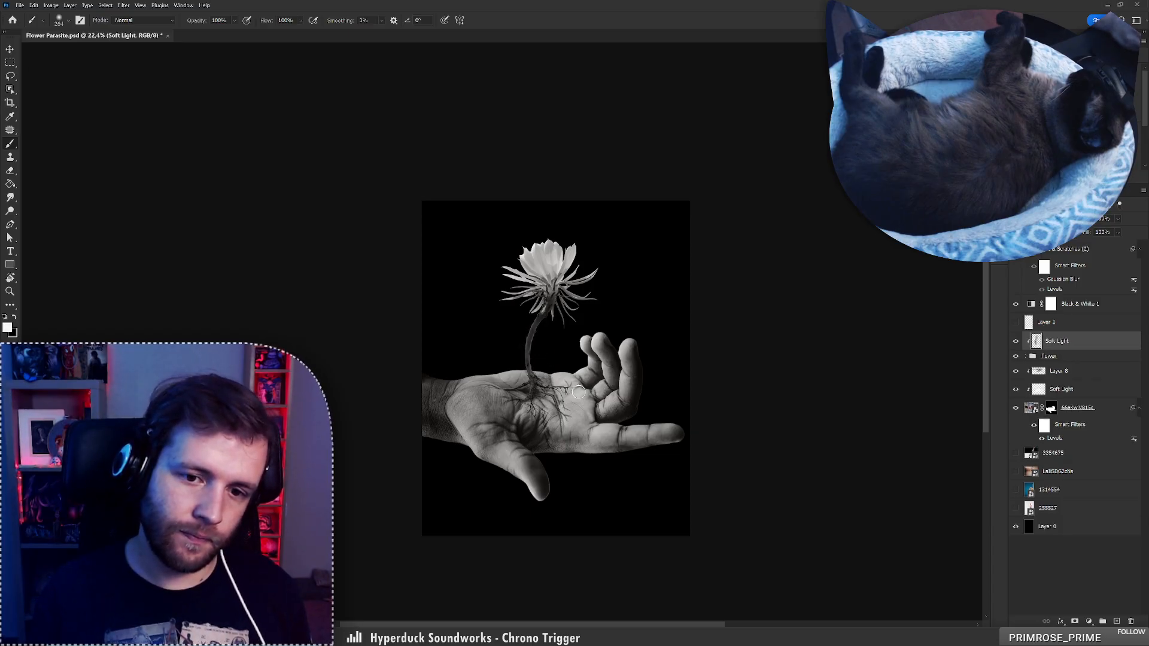
Darken the roots where they enter the palm by painting black on the flower group's Soft Light layer
key("ctrl+space")
mouse_move(538, 390)
left_mouse_down()
mouse_move(614, 392)
mouse_move(566, 386)
mouse_move(552, 413)
left_mouse_up()
key("ctrl+space")
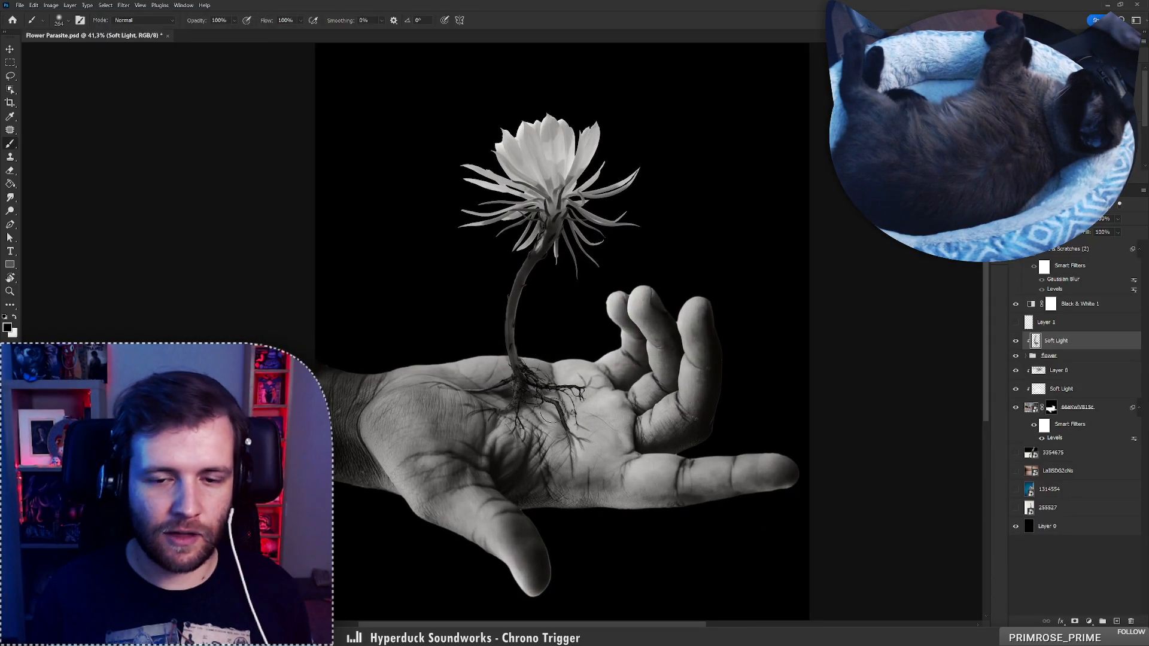
left_click_drag(512, 379, 451, 393)
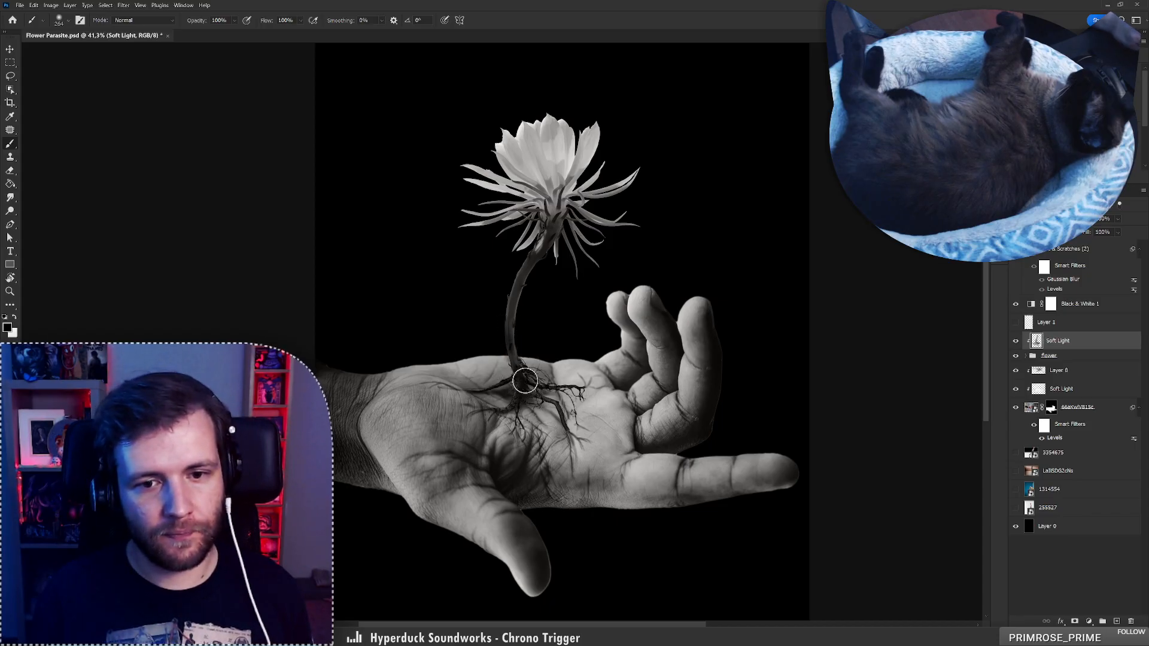
Refine the shading on the stem and root base with a smaller 129 px brush, undoing the last strokes
right_click(556, 300)
left_click(634, 315)
left_click(525, 338)
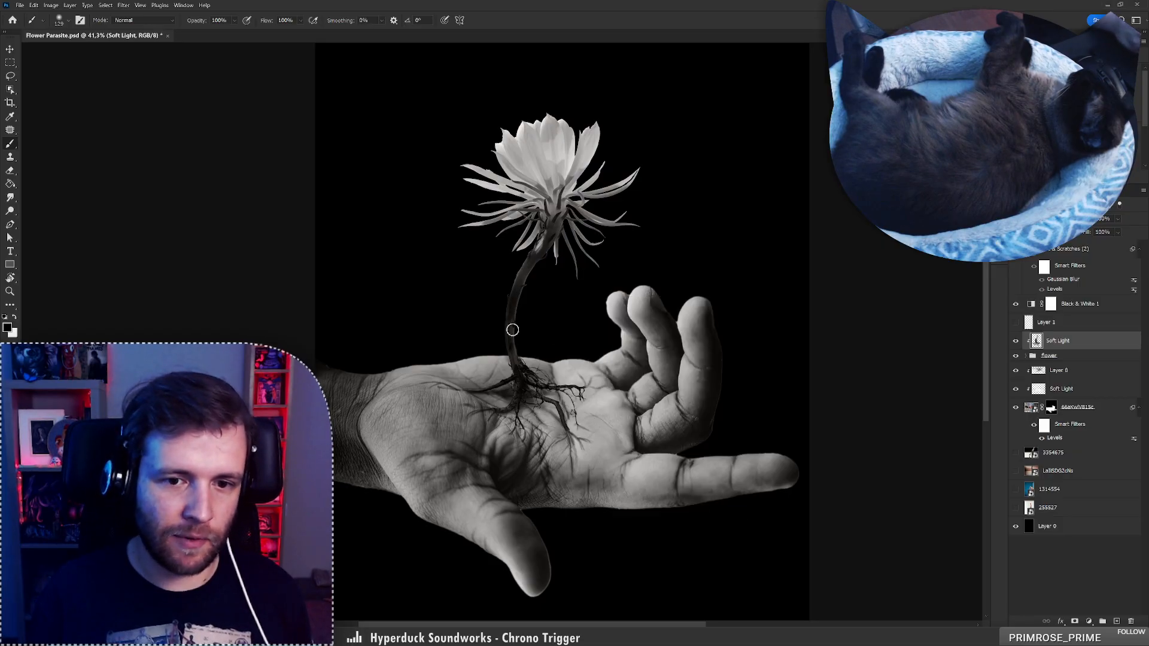
key("x")
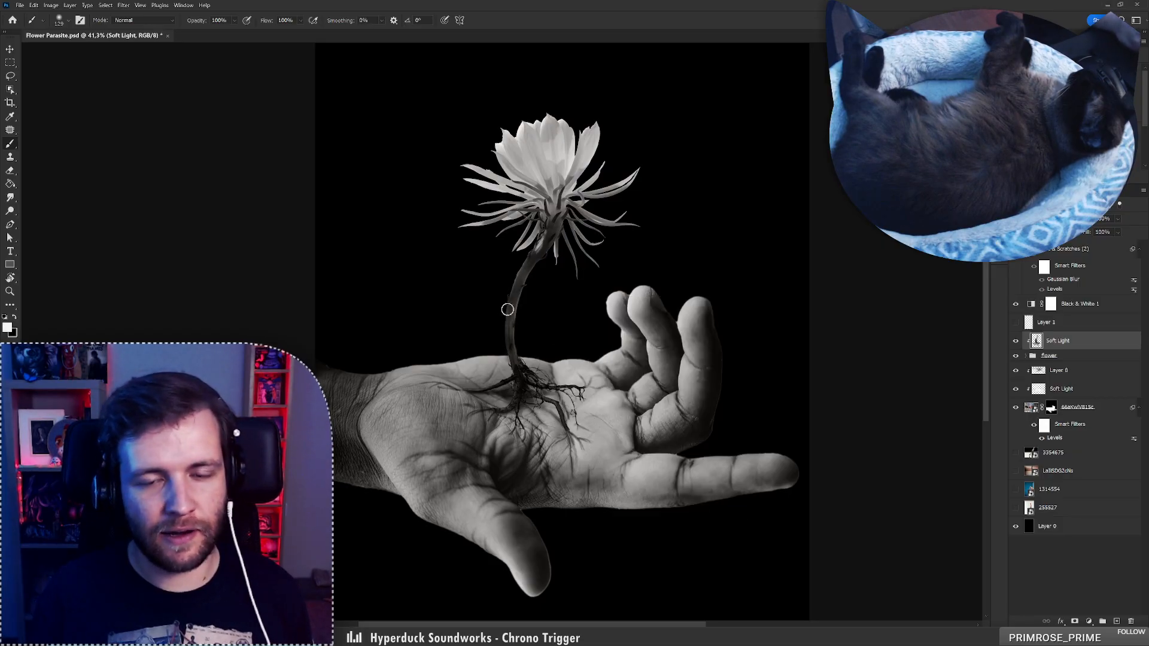
key("x")
scroll(529, 374, "down", 1)
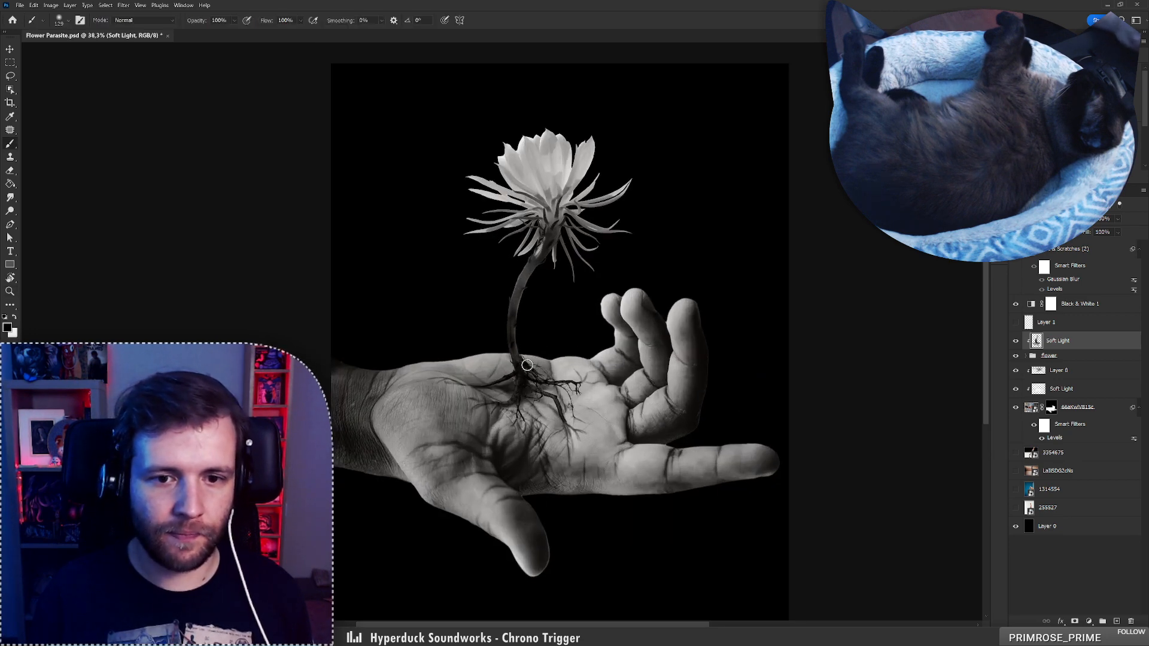
key("ctrl+z")
key("ctrl+z")
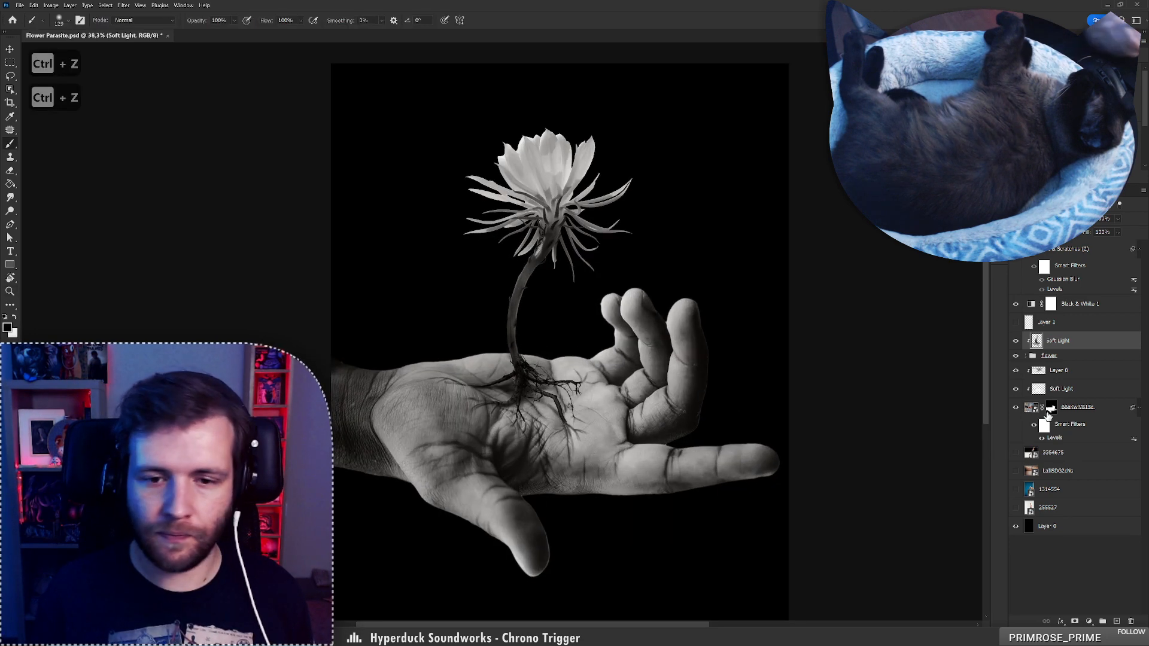
Add a second Soft Light layer clipped directly above the flower group and shade the flower on it, undoing unwanted strokes
left_click(1076, 357)
key("F2")
key("Return")
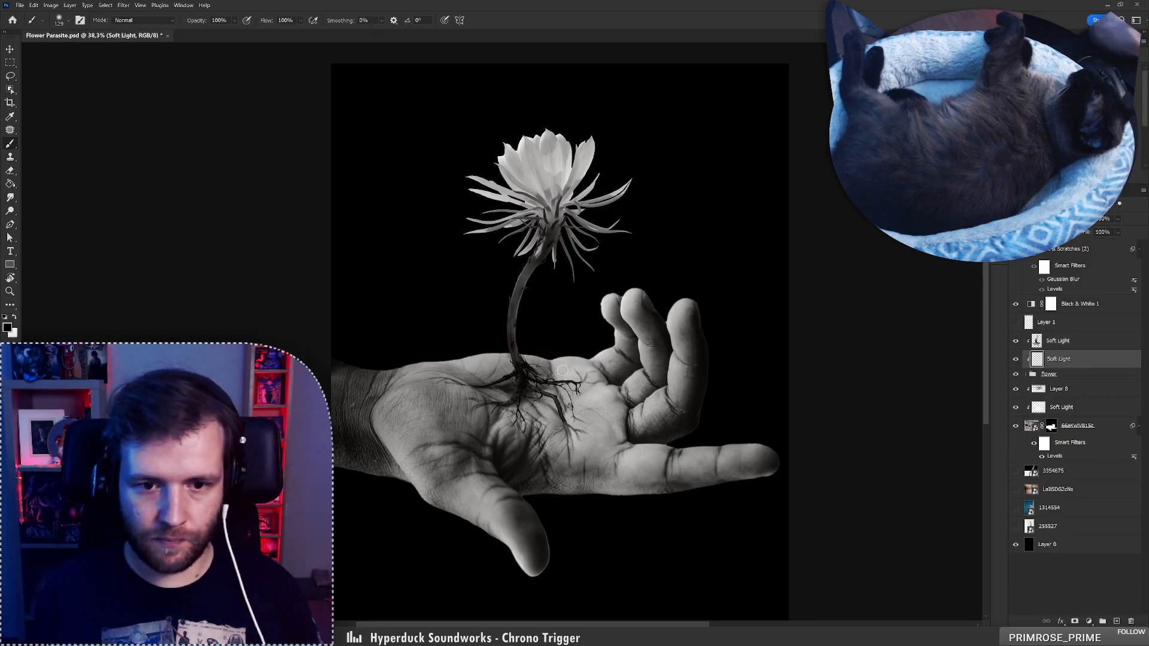
key("ctrl+z")
key("ctrl+z")
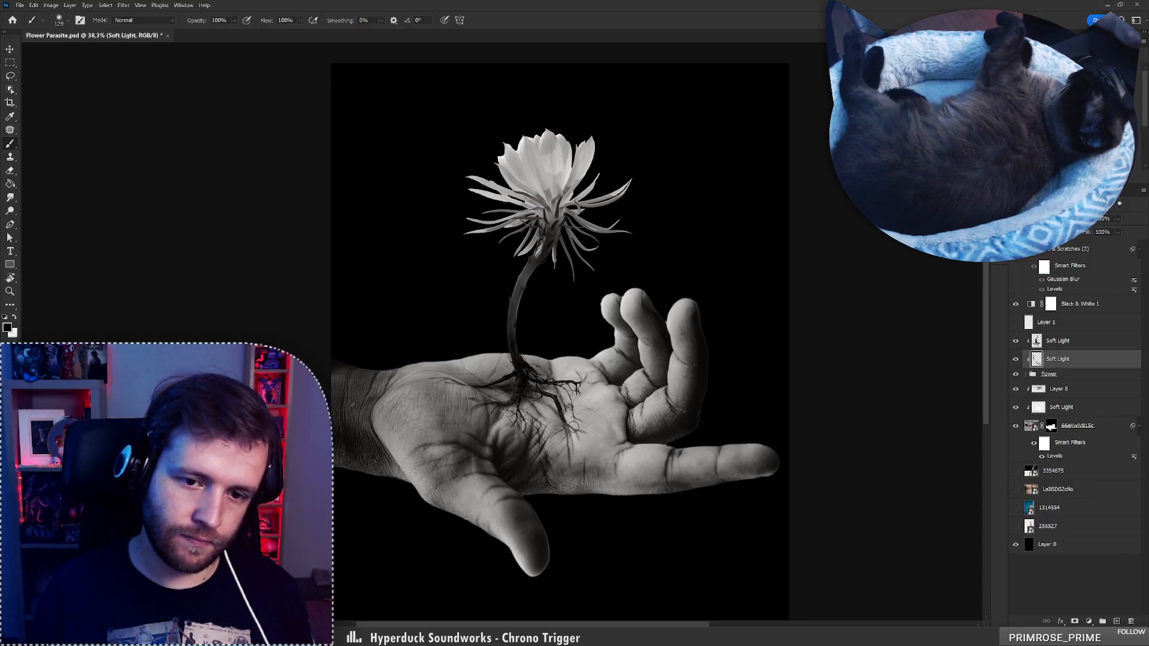
key("ctrl+z")
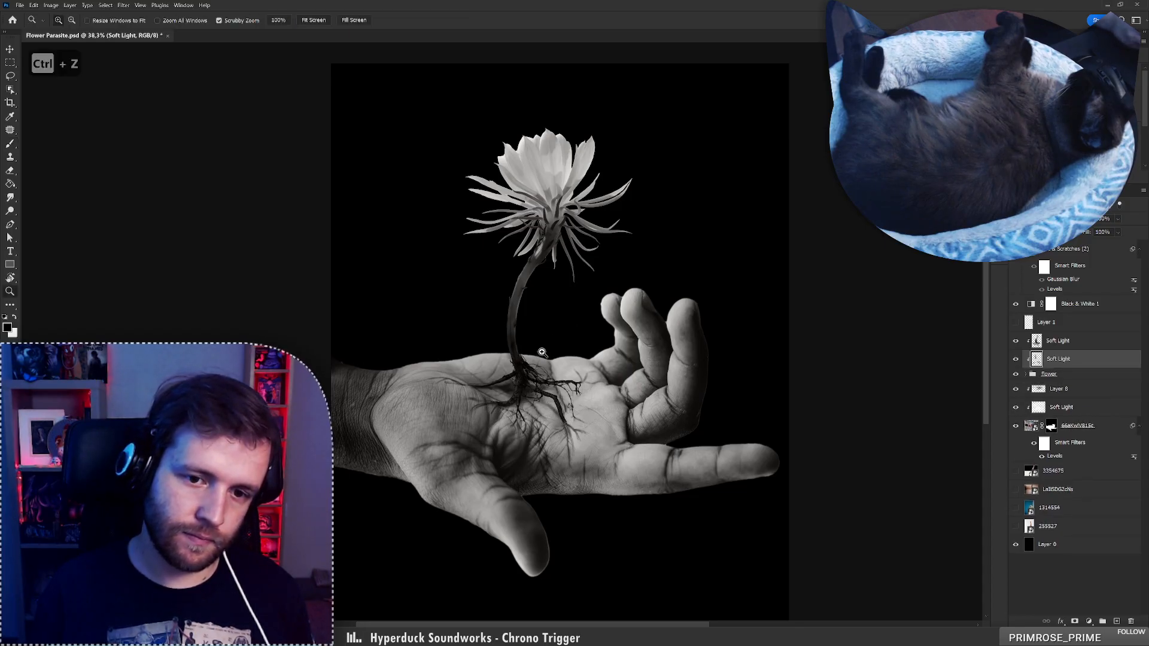
Adjust the opacity of Layer 8, the shadow layer clipped to the hand
left_click_drag(512, 348, 488, 348)
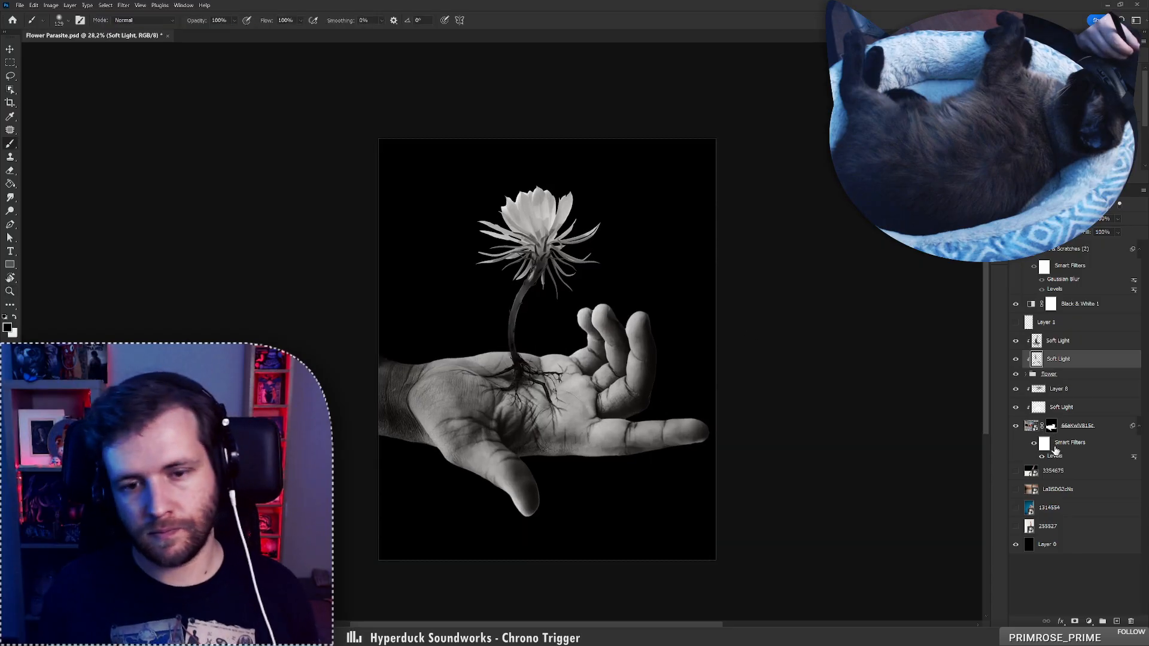
left_click(1061, 389)
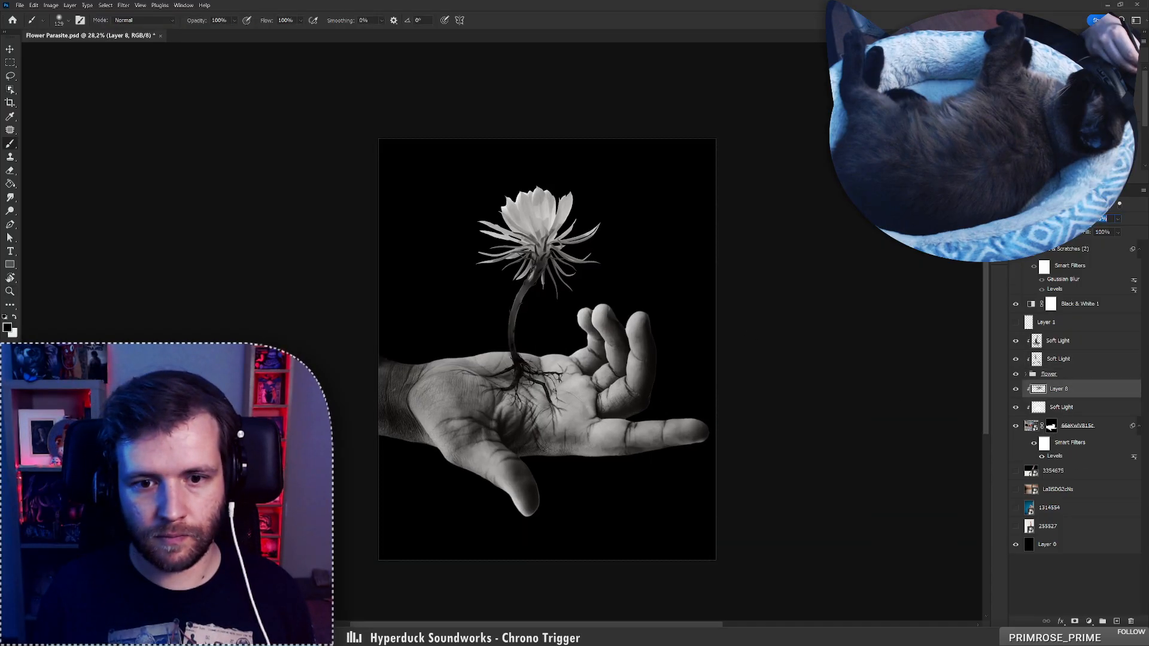
left_click_drag(563, 311, 616, 302)
left_click_drag(609, 341, 583, 343)
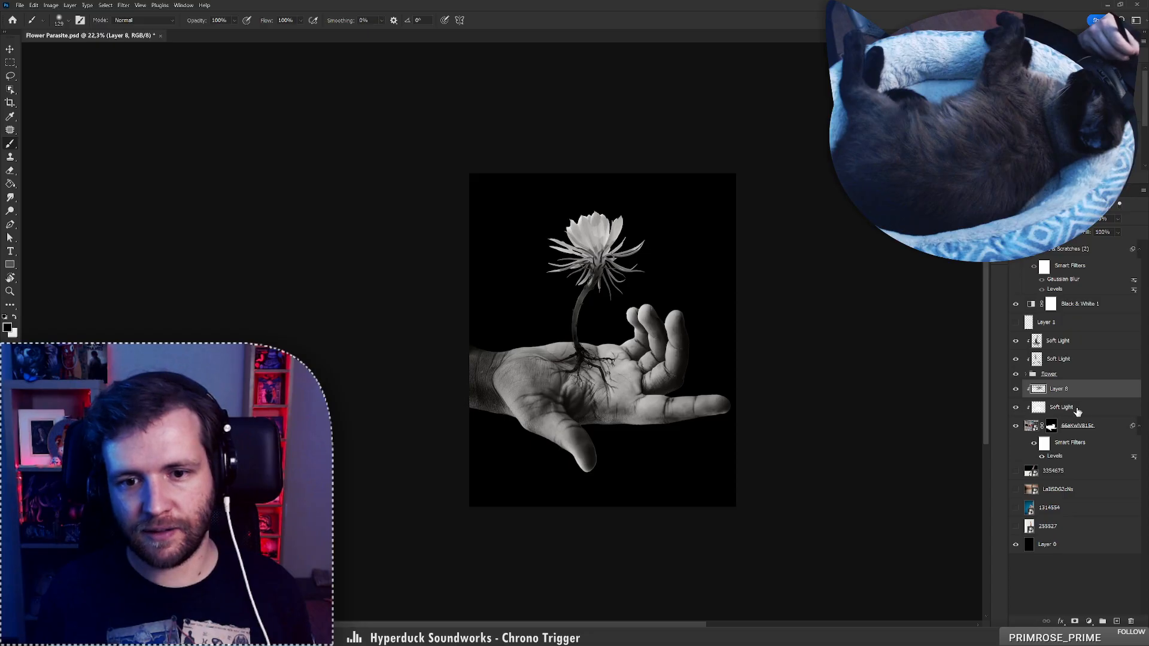
Soften the shading on the hand's Soft Light layer around the roots with a much larger eraser
left_click(1054, 408)
key("e")
right_click(610, 343)
left_click_drag(702, 362, 709, 364)
left_click(559, 356)
mouse_move(624, 367)
left_mouse_down()
mouse_move(608, 354)
mouse_move(587, 371)
left_mouse_up()
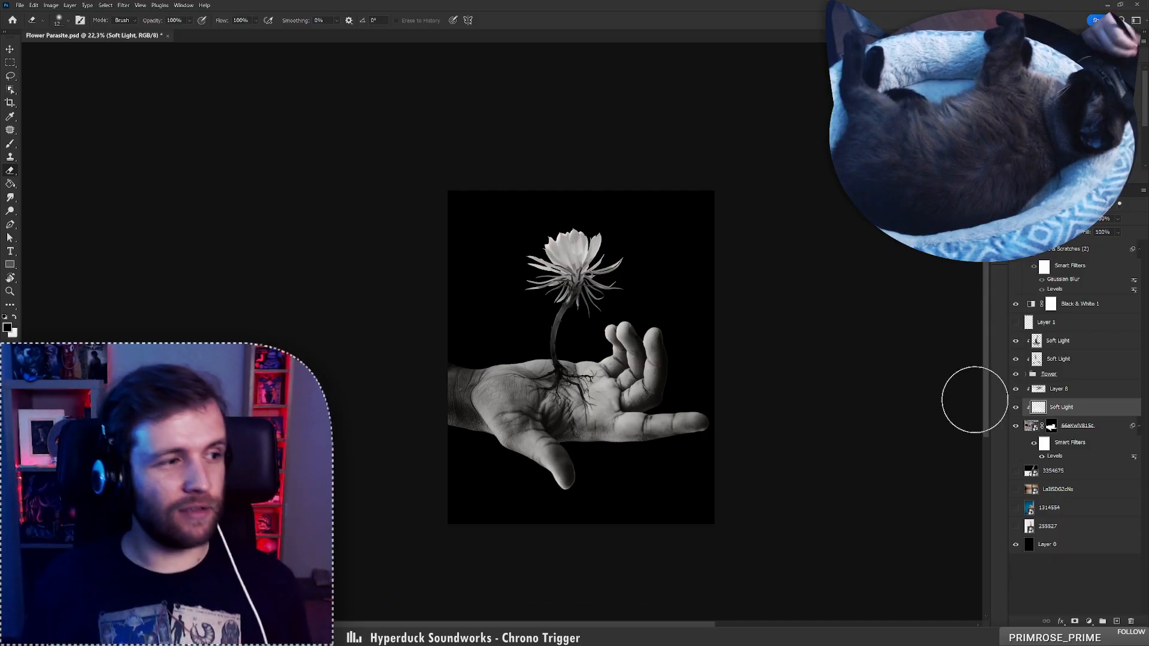
Undo the last stroke on the hand's Soft Light layer and make white the brush colour
key("b")
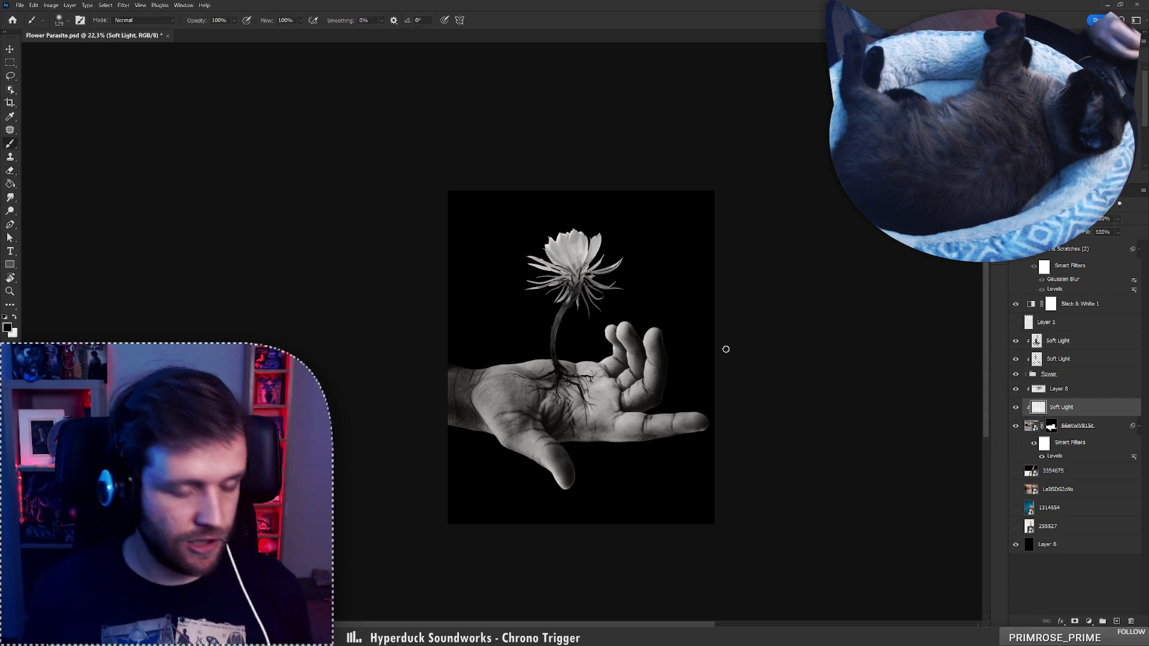
key("ctrl+z")
key("x")
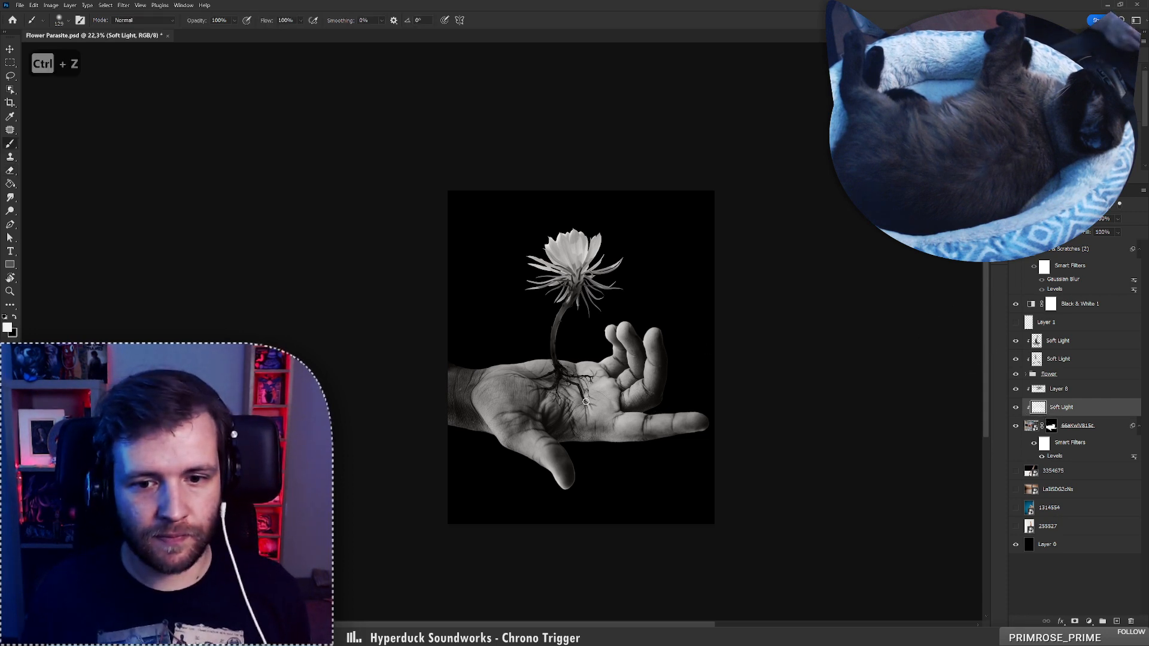
Delete the four hidden stock image layers between the hand layer and the black background
left_click(1079, 365)
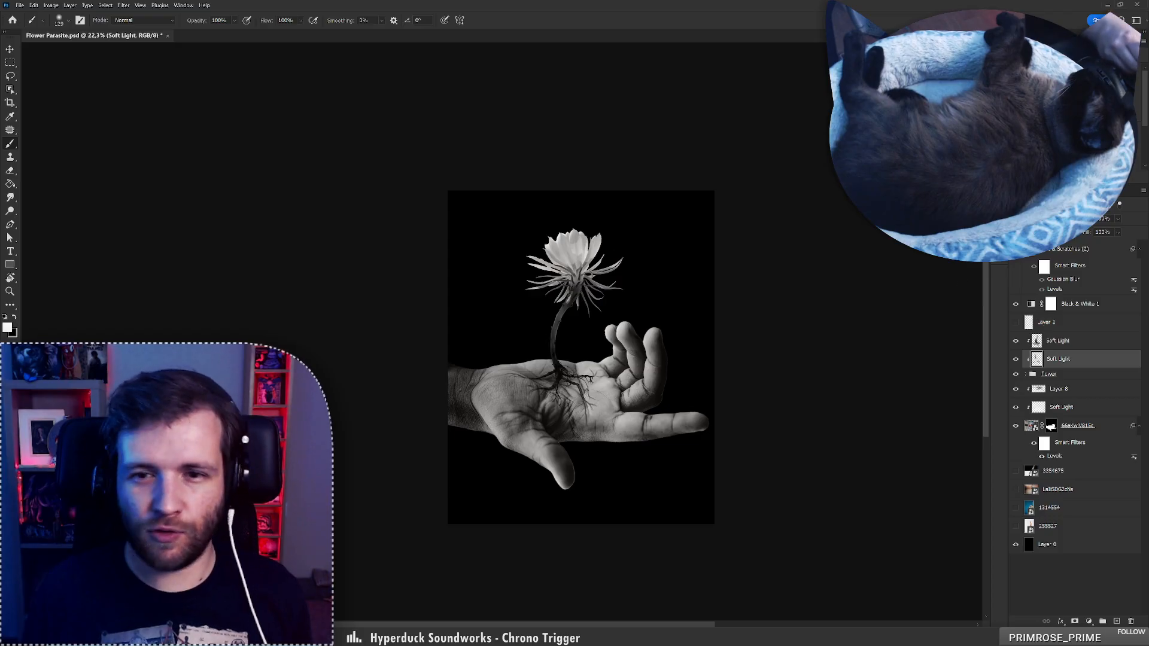
left_click(1075, 341)
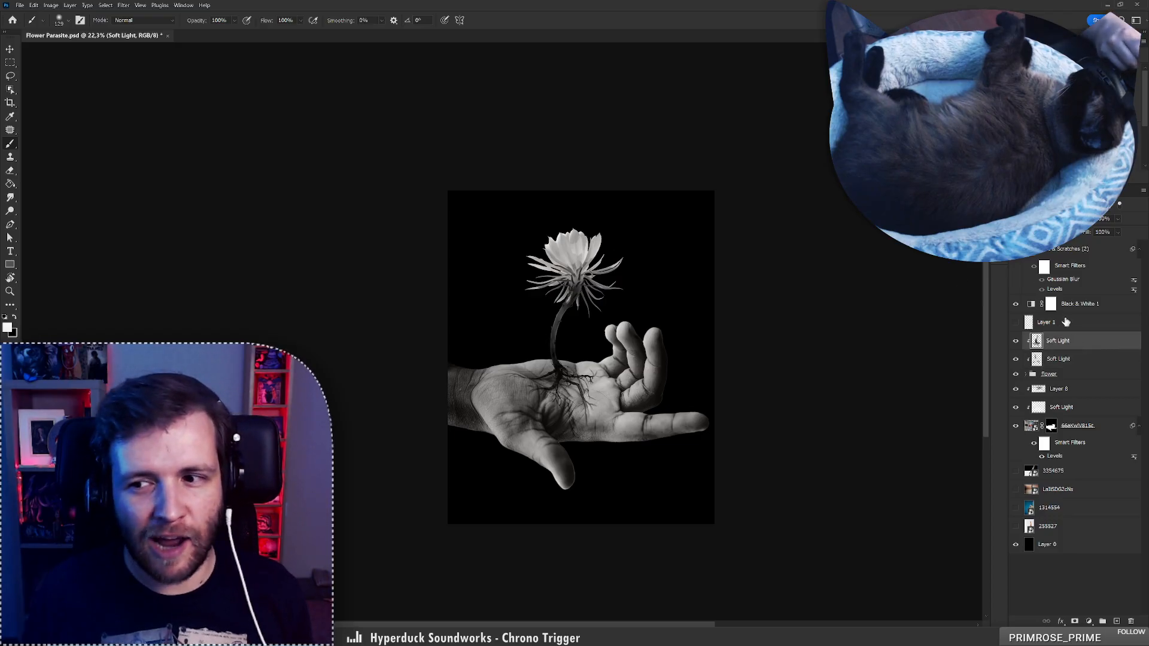
left_click(1079, 474)
left_click(1075, 526, "shift")
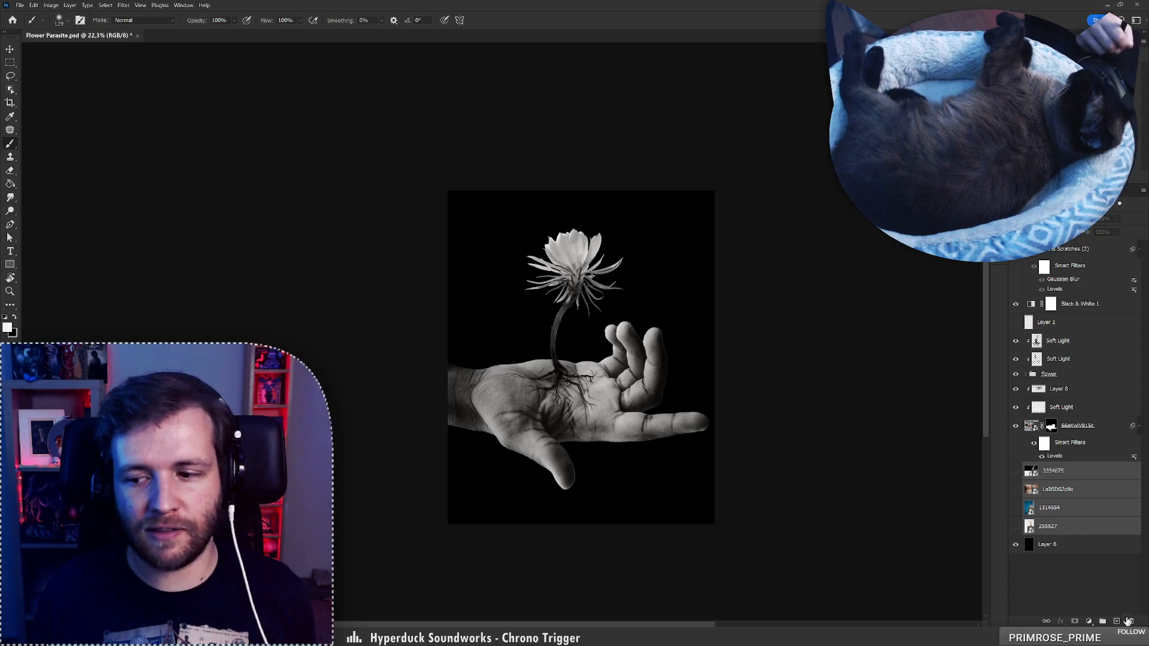
left_click(1129, 621)
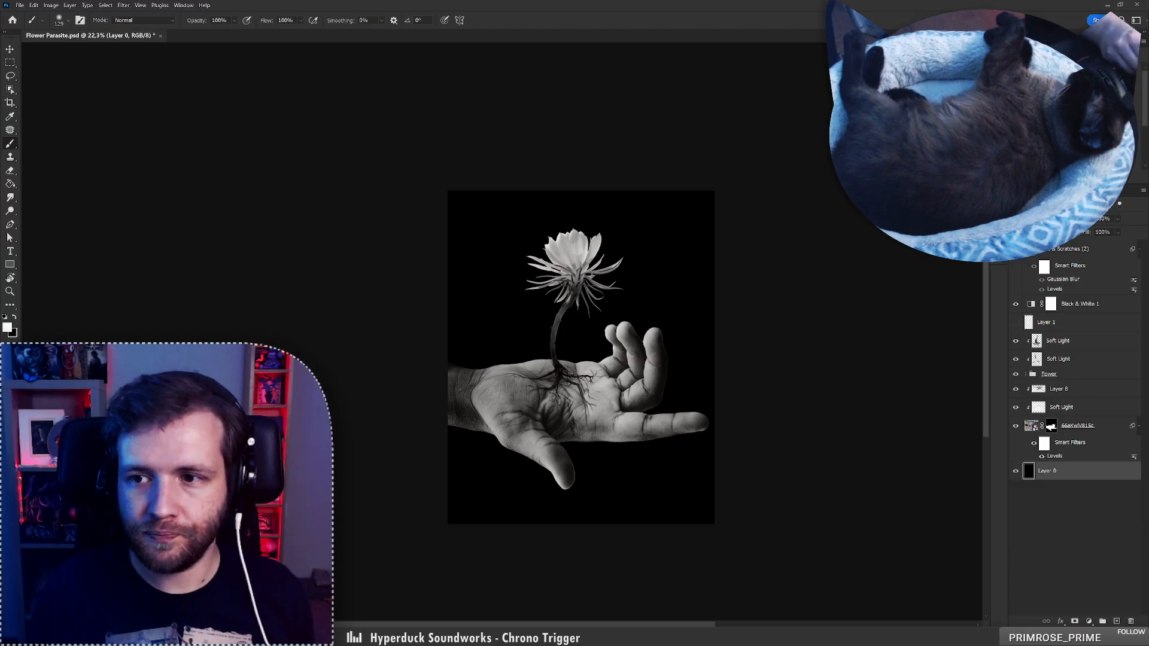
Search the Free Stock Search 2 Pro photo library for "swamp"
left_click(1000, 143)
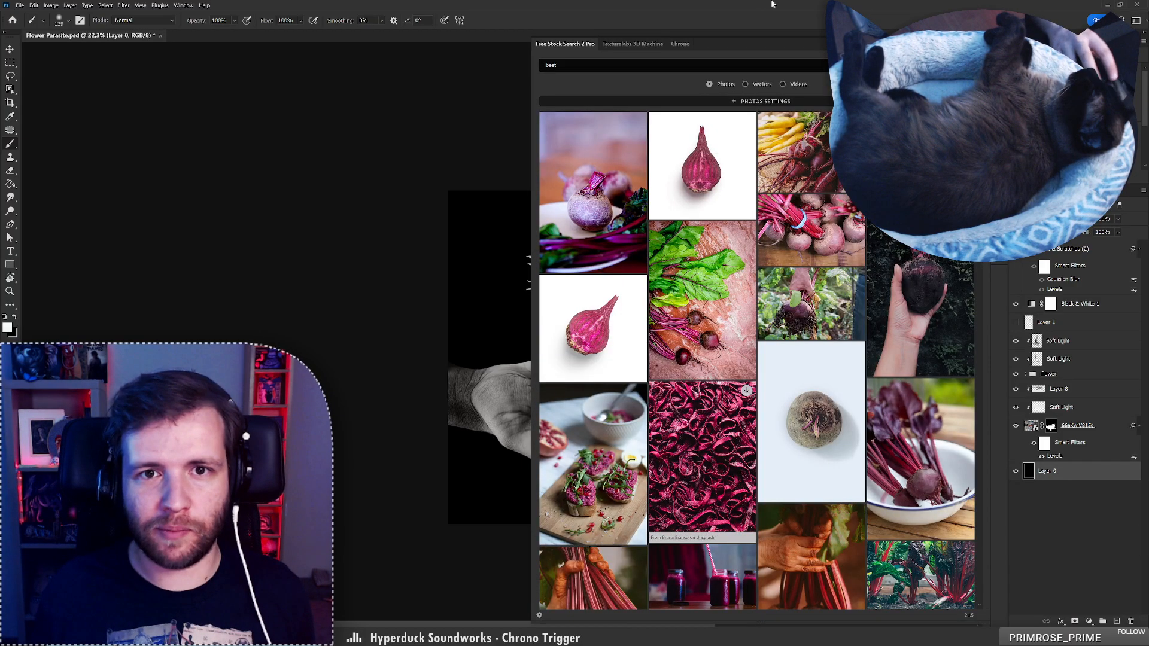
left_click(596, 65)
type("swa")
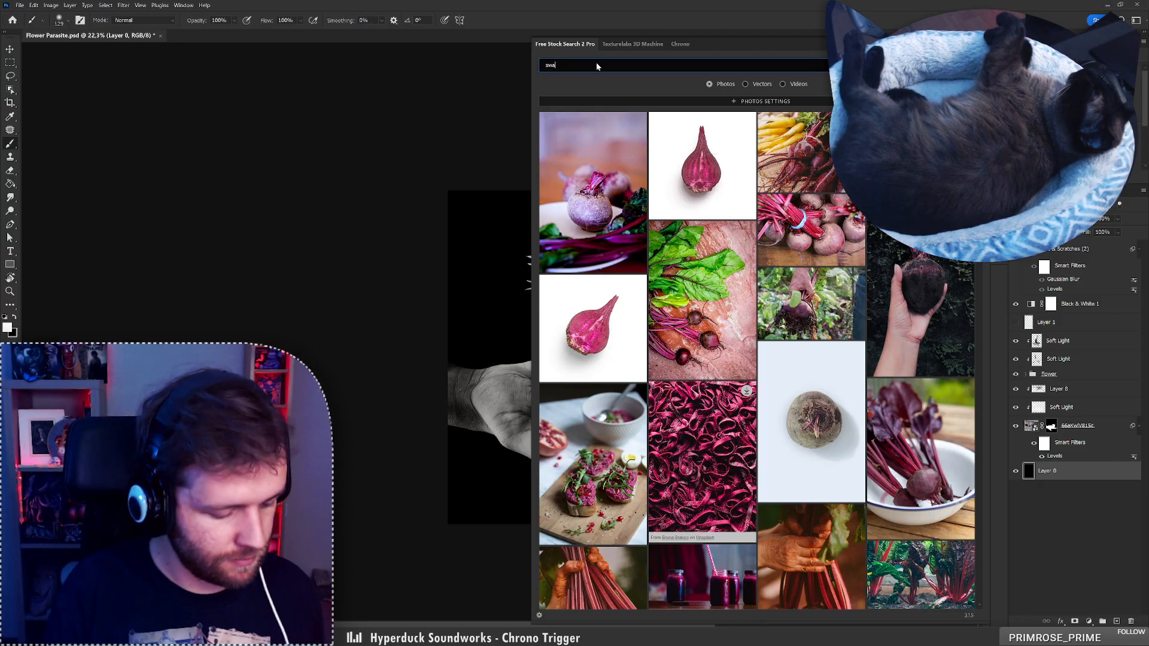
type("mp")
key("Return")
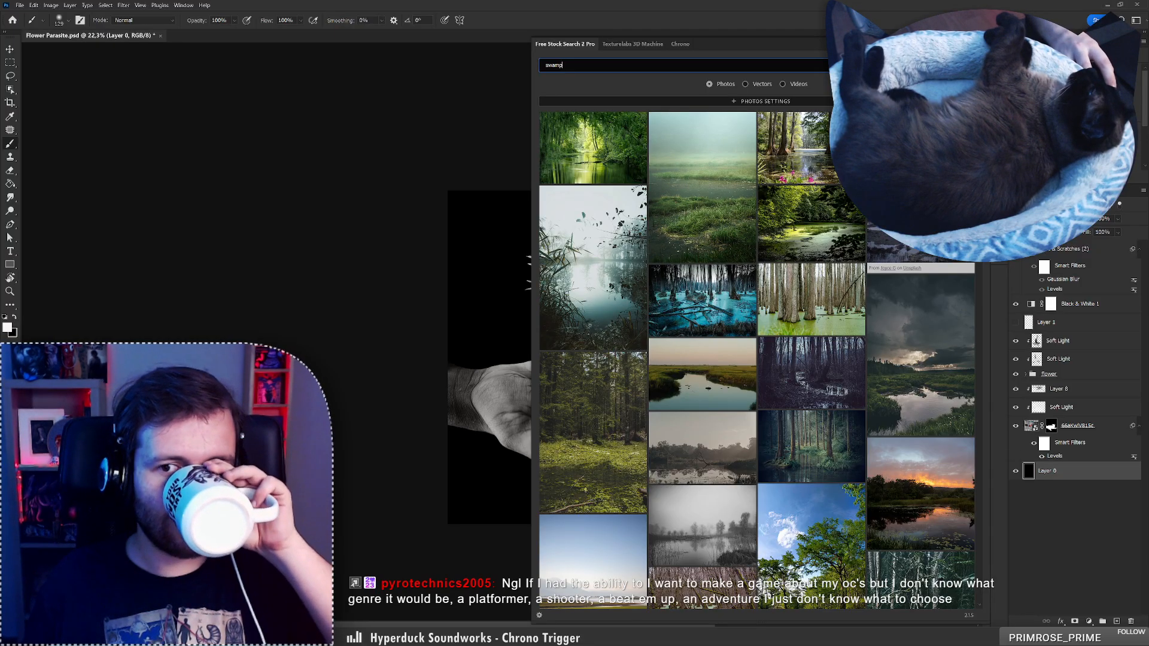
Place the misty swamp photo and the dark forest photo above the black background, leaving only the misty one displayed
left_click(922, 206)
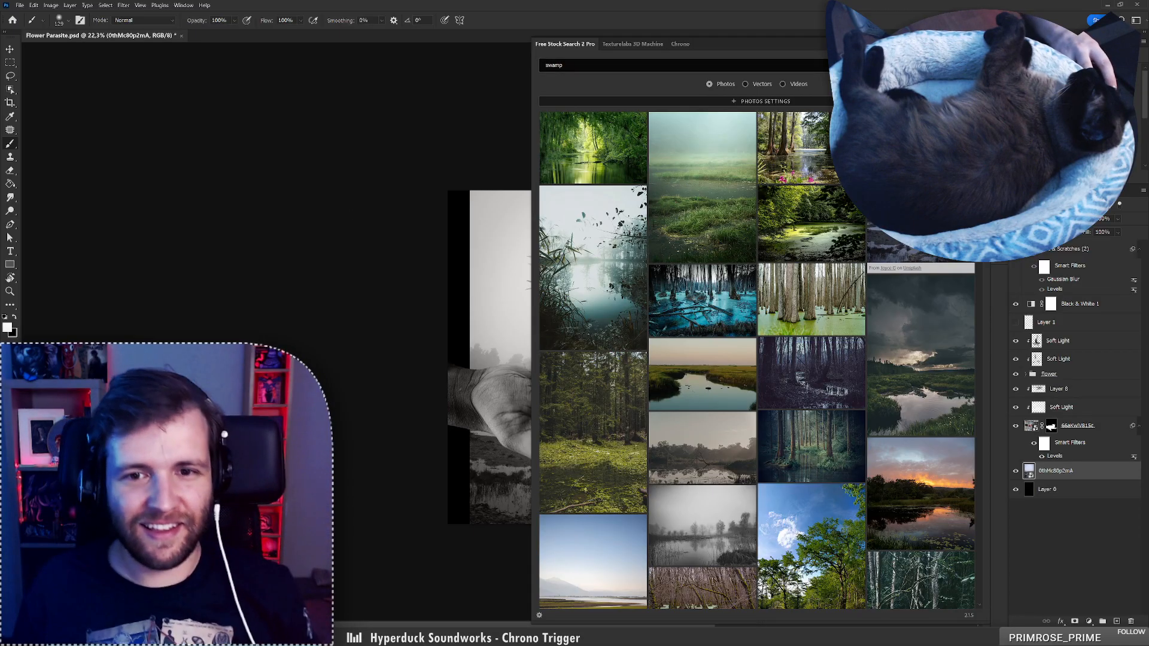
left_click(811, 374)
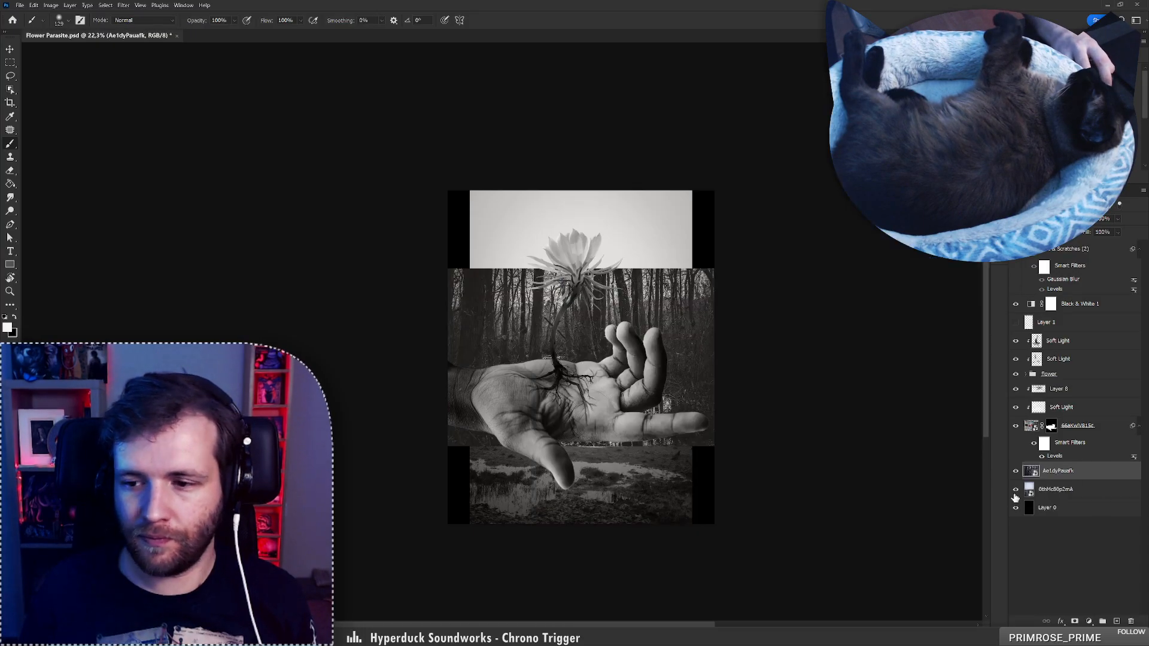
left_click(1015, 490)
left_click(1015, 473)
left_click(1016, 490)
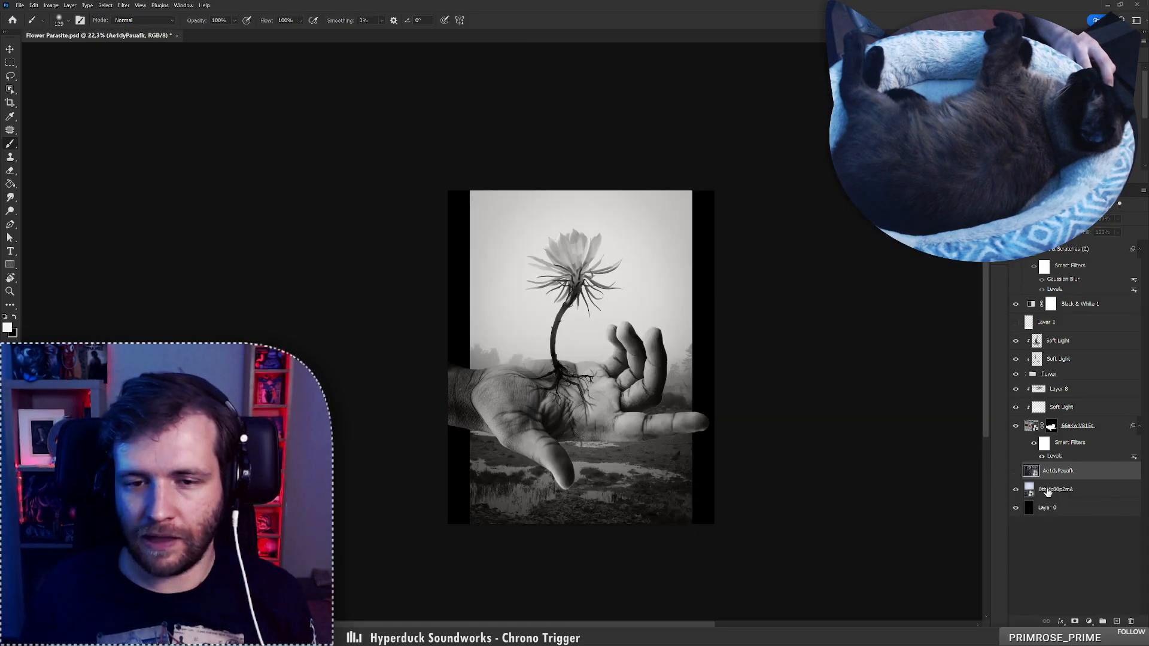
Enlarge the misty swamp photo to 159.57% and move it up so that it covers the whole canvas
left_click(1056, 490)
key("ctrl+t")
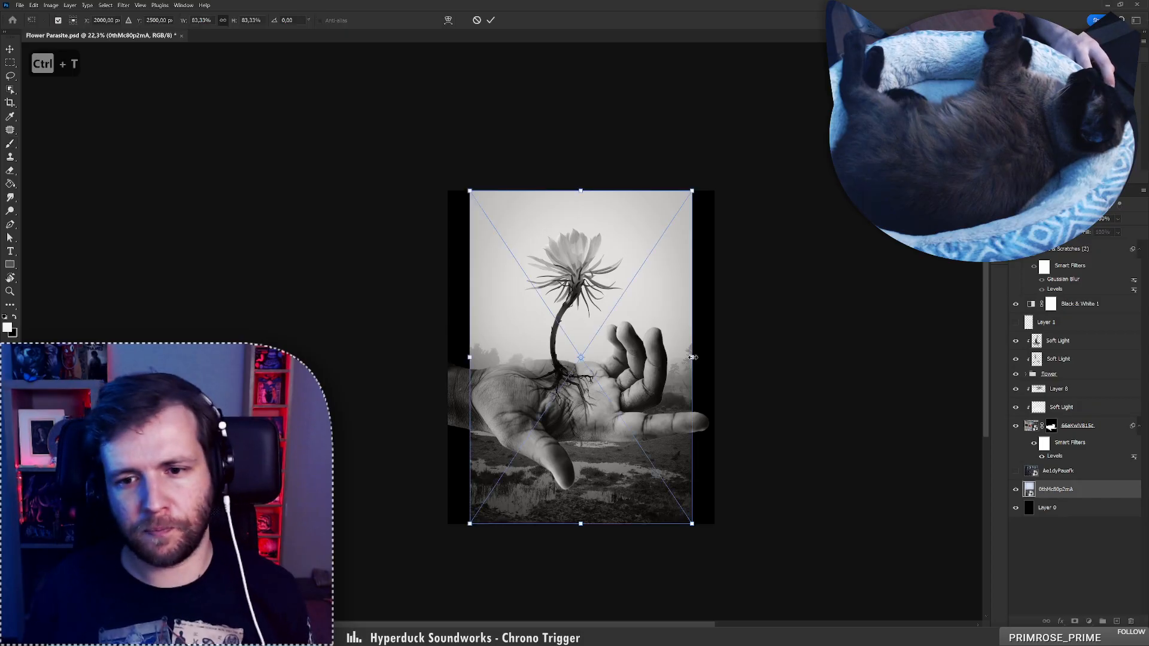
left_click_drag(692, 357, 796, 340)
left_click_drag(741, 392, 721, 317)
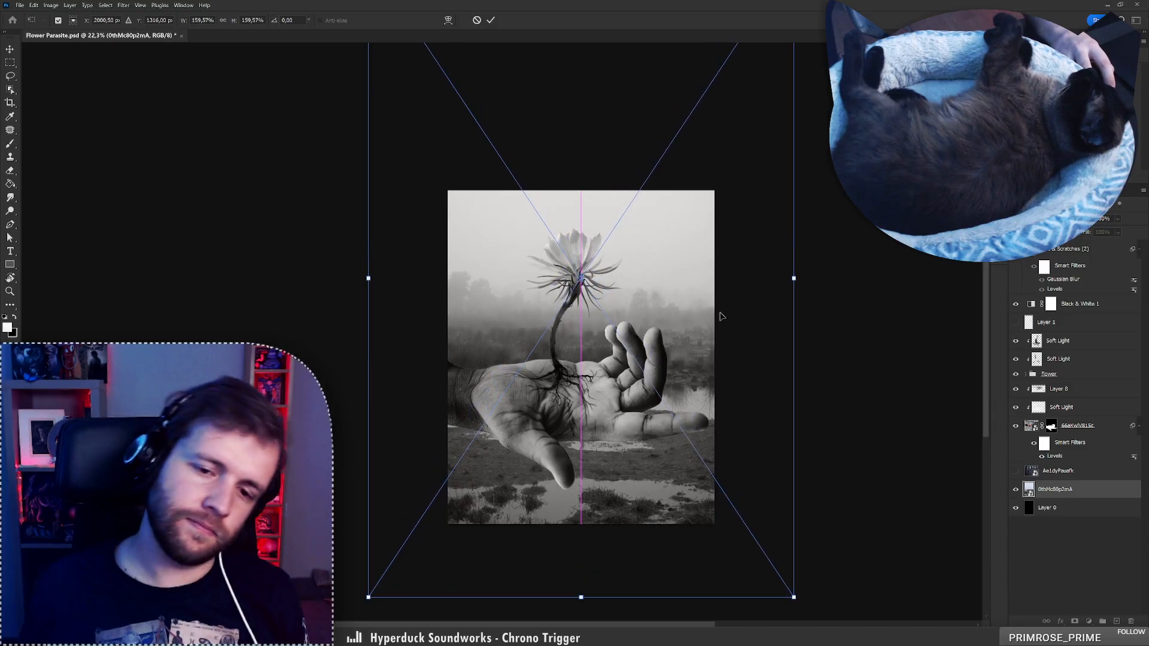
left_click(491, 21)
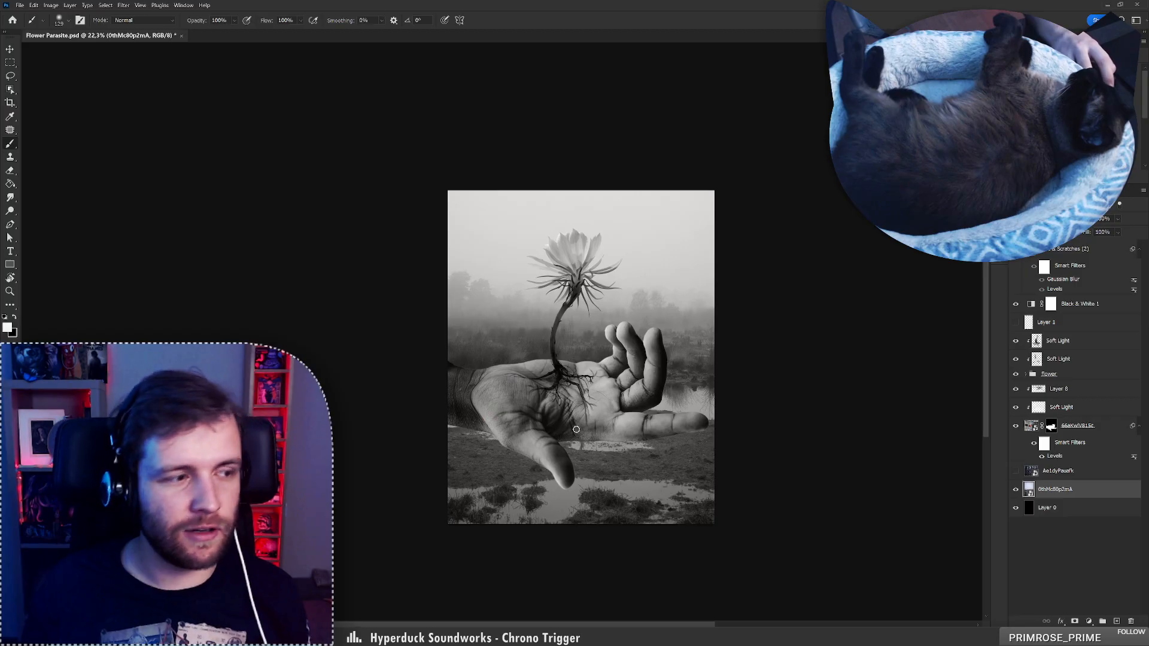
Darken the misty swamp photo with Levels, setting the midtone input to 0.47
key("ctrl+l")
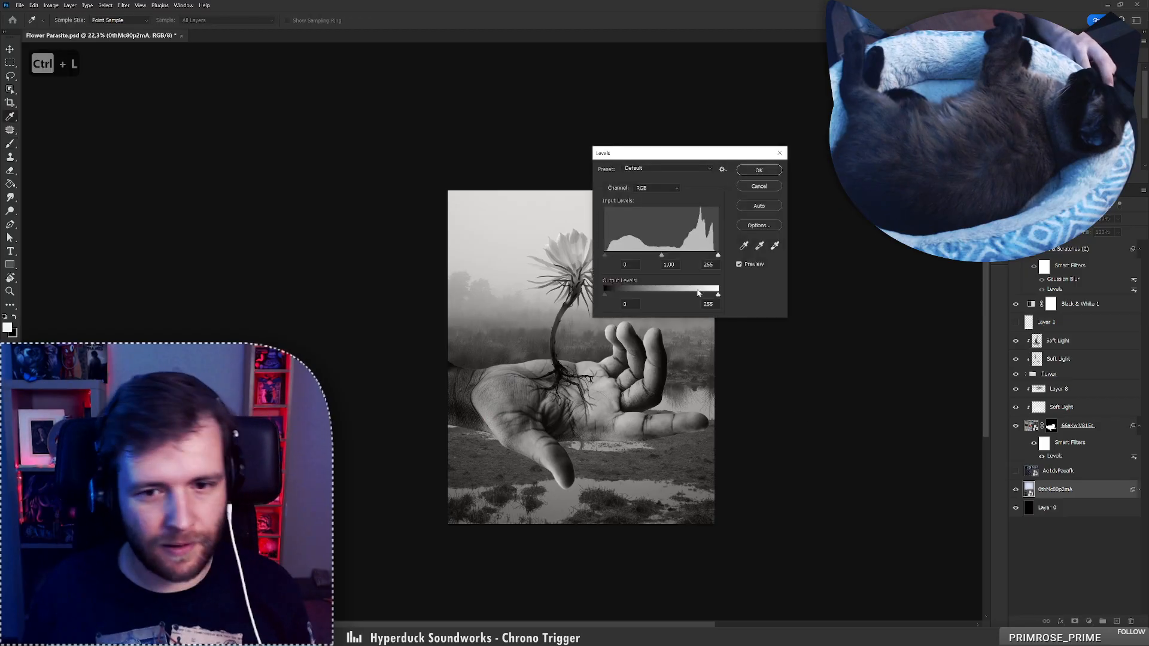
left_click_drag(662, 255, 680, 255)
left_click_drag(686, 155, 802, 154)
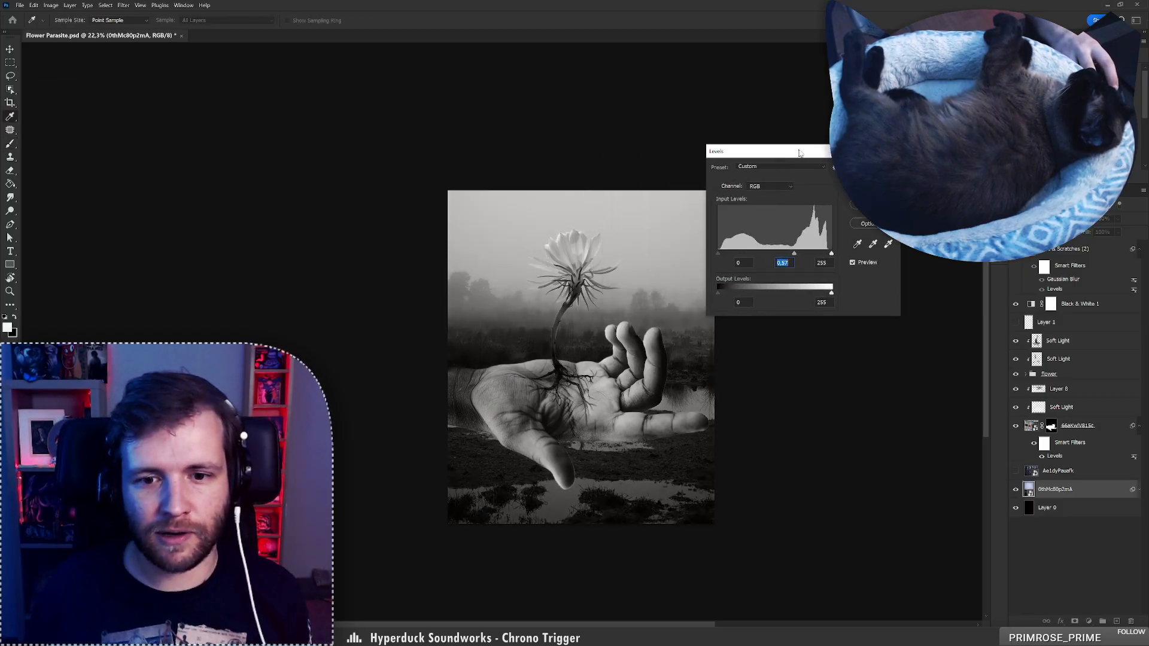
left_click_drag(796, 254, 804, 261)
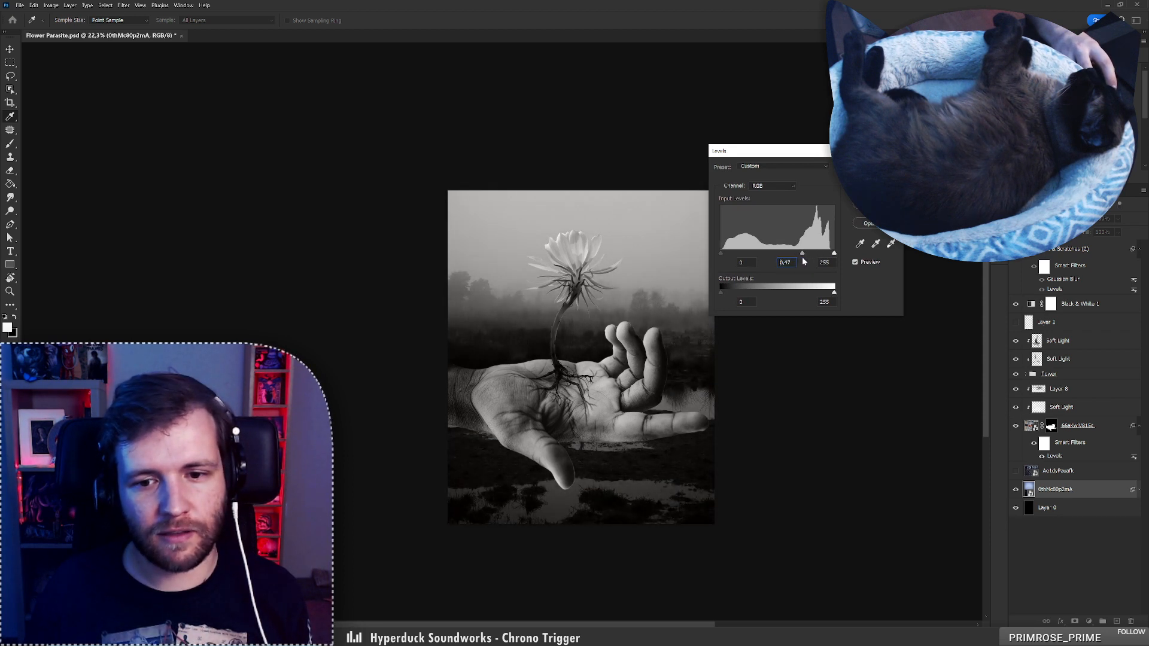
key("Return")
key("b")
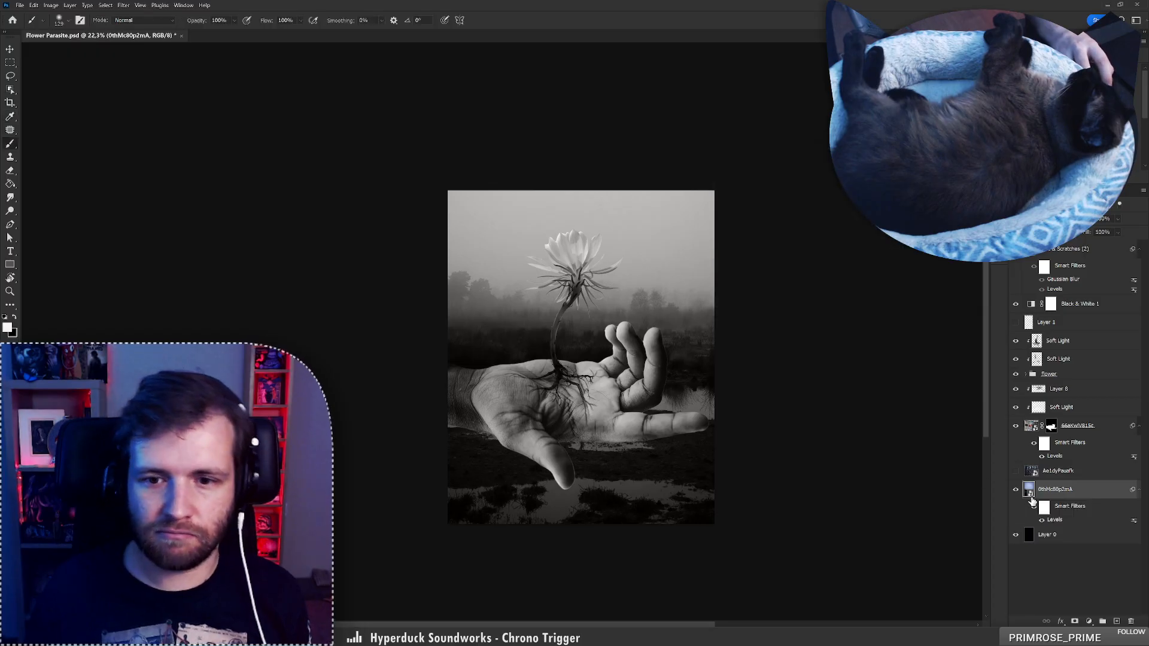
Show the forest photo instead of the swamp one and darken it with Levels at black point 26 and midtone 0.93
left_click(1015, 471)
left_click(1054, 471)
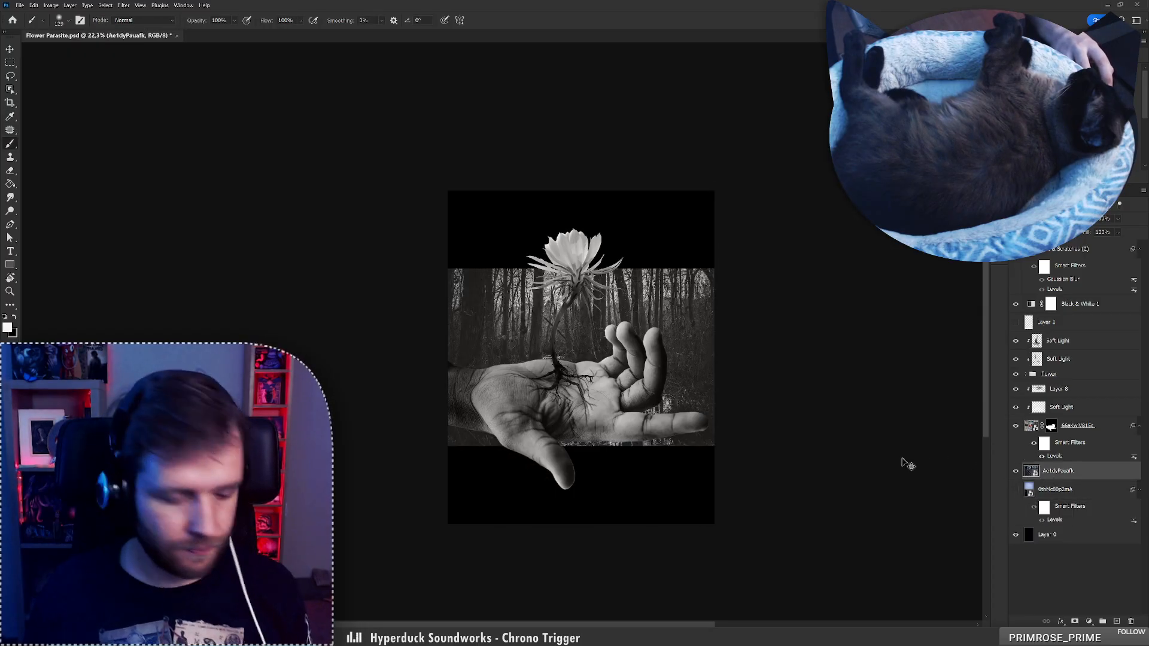
key("ctrl+l")
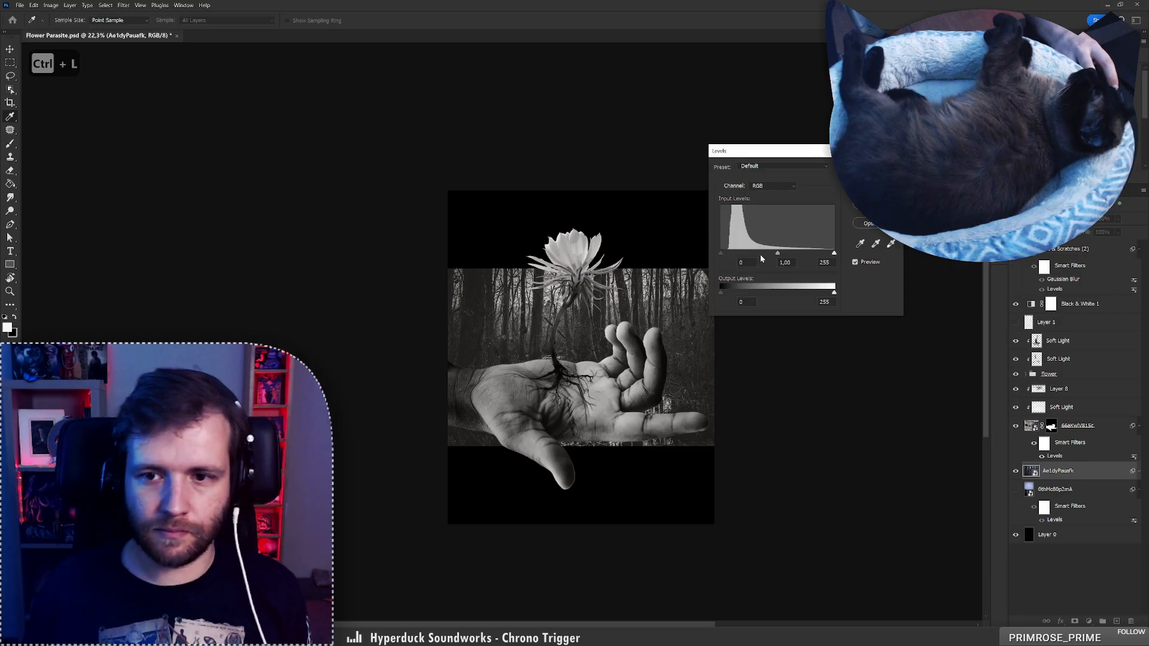
mouse_move(779, 254)
left_mouse_down()
mouse_move(789, 254)
mouse_move(734, 254)
mouse_move(794, 249)
mouse_move(786, 255)
left_mouse_up()
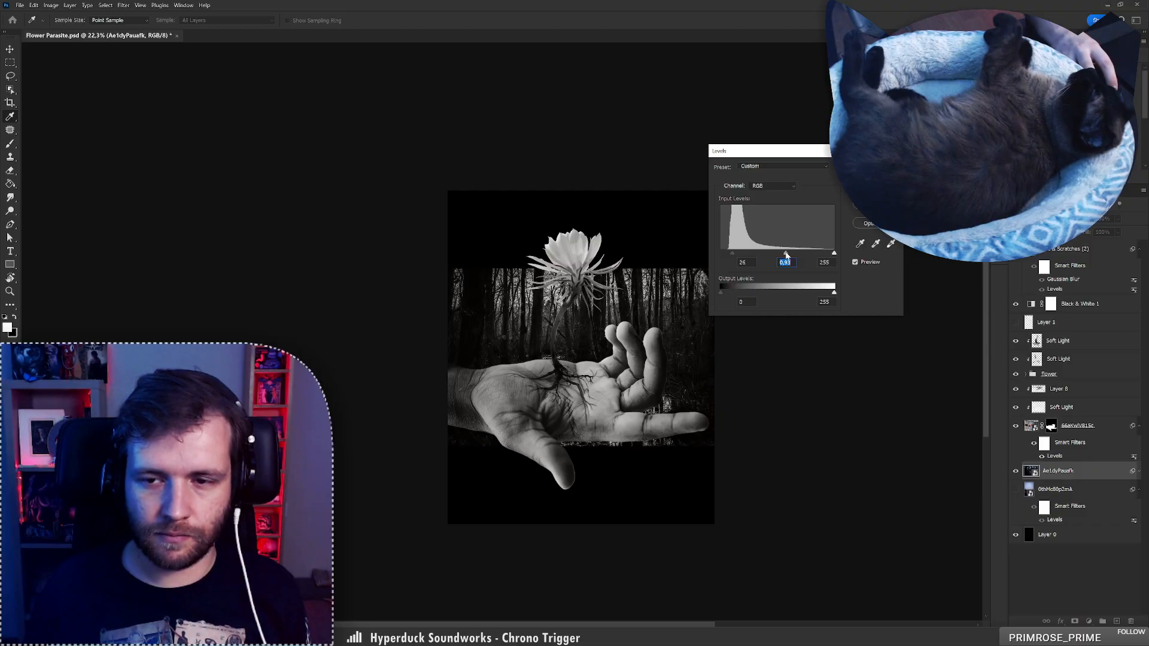
key("Return")
Scale the forest photo up to fill the full canvas height and position it behind the hand and flower
key("ctrl+t")
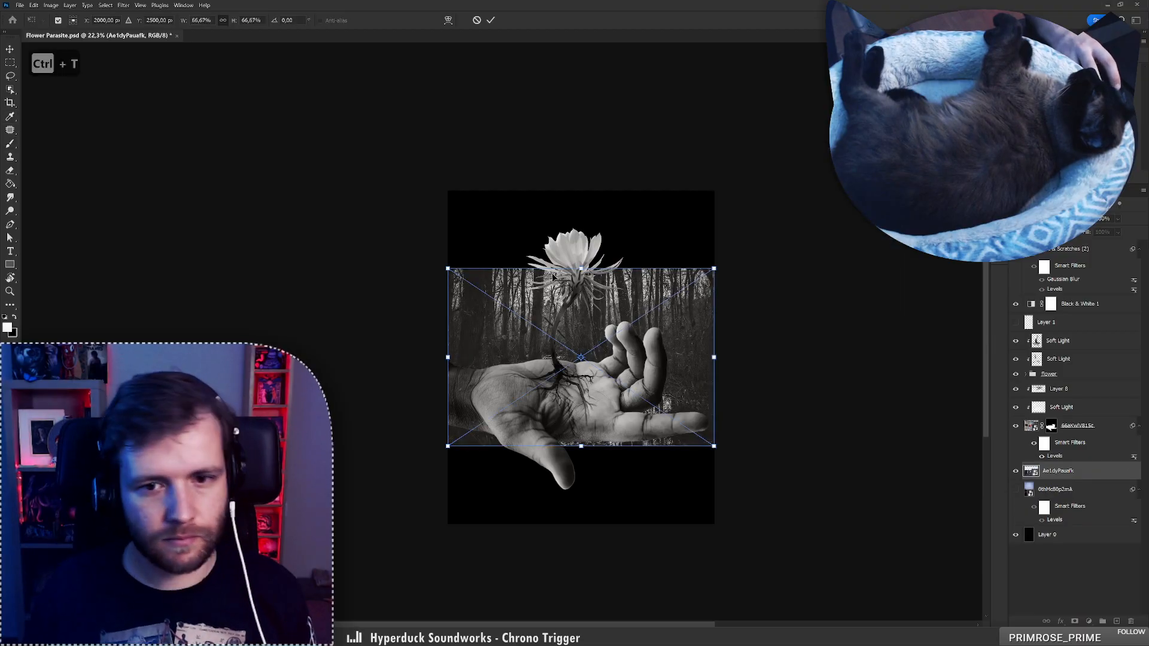
left_click_drag(579, 269, 581, 191)
left_click(491, 21)
mouse_move(640, 398)
left_mouse_down()
mouse_move(694, 399)
mouse_move(643, 400)
mouse_move(659, 402)
left_mouse_up()
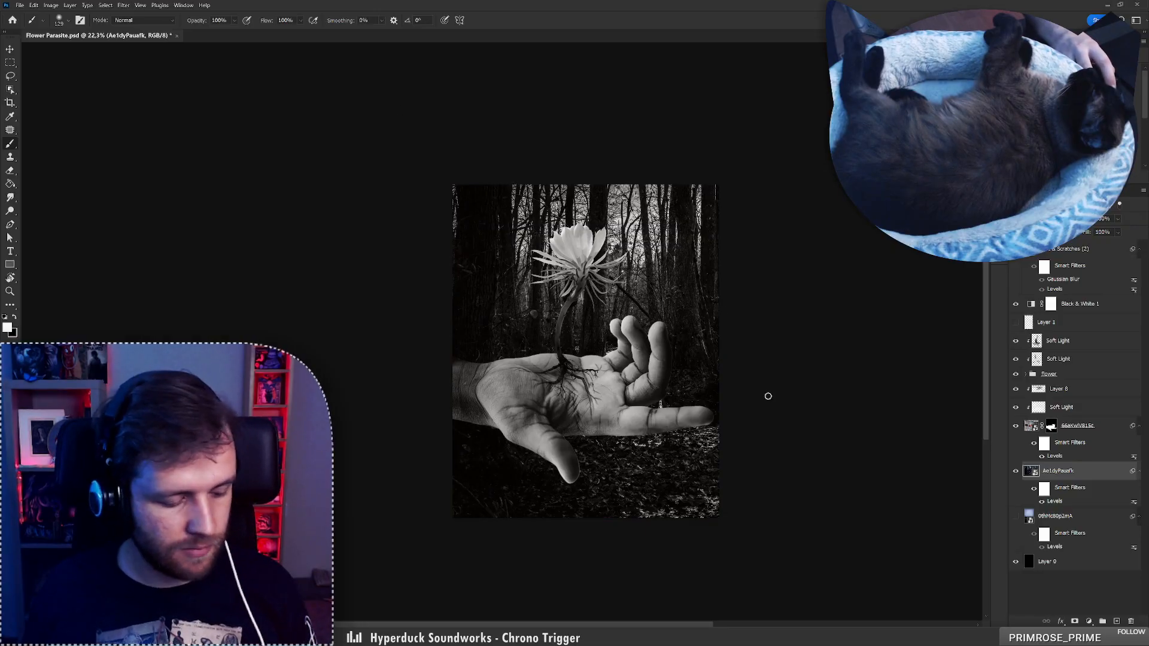
Duplicate the forest layer as a rasterized copy and apply Lens Blur to it with radius 63 and an Octagon (8) iris
key("ctrl+j")
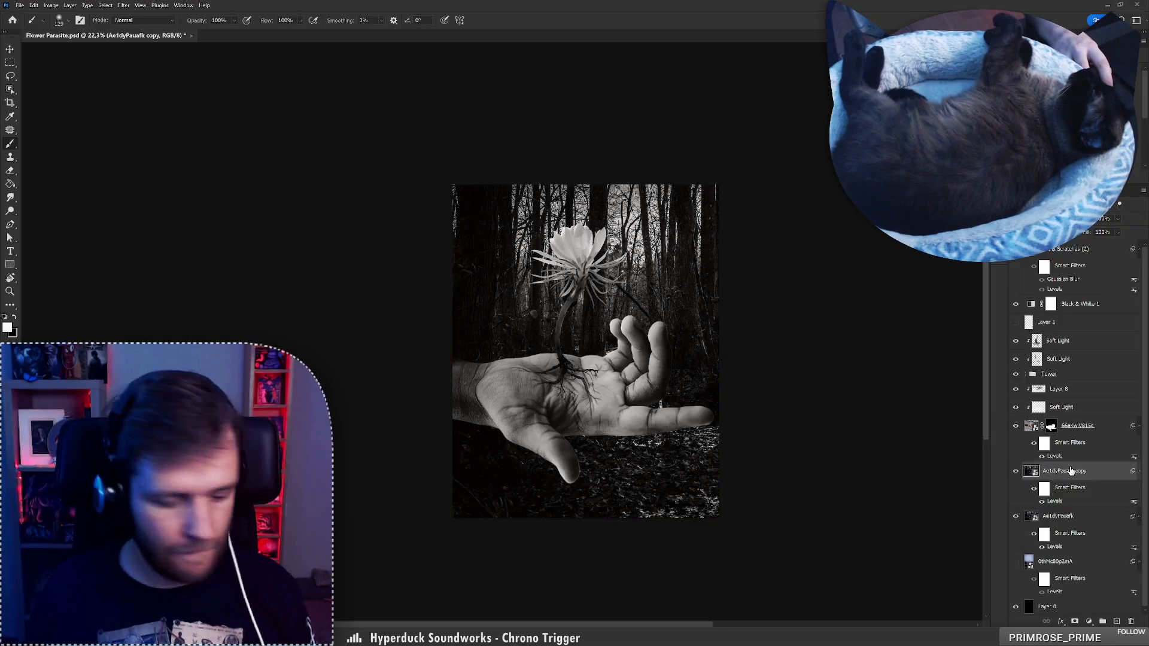
left_click(123, 5)
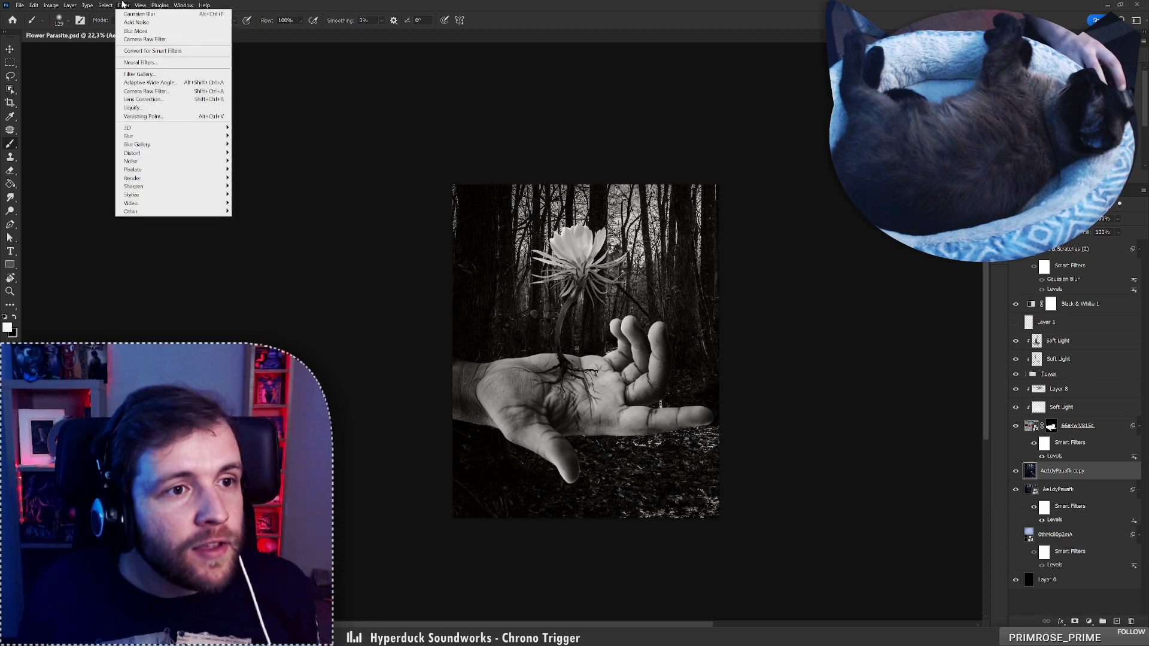
mouse_move(157, 145)
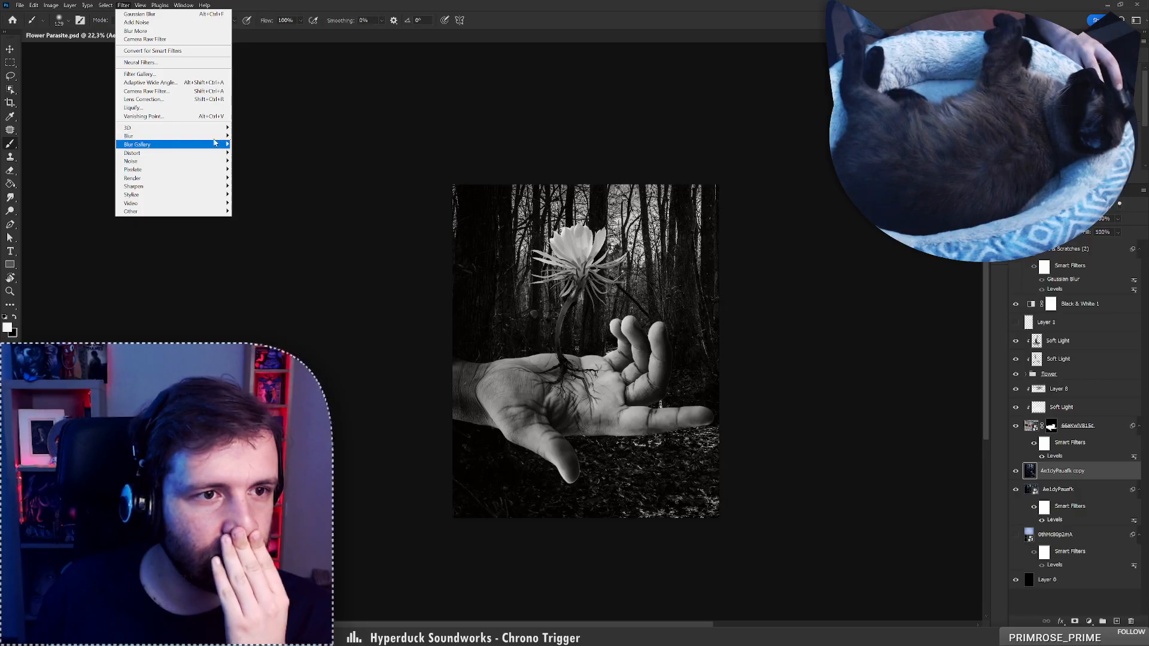
left_click(264, 178)
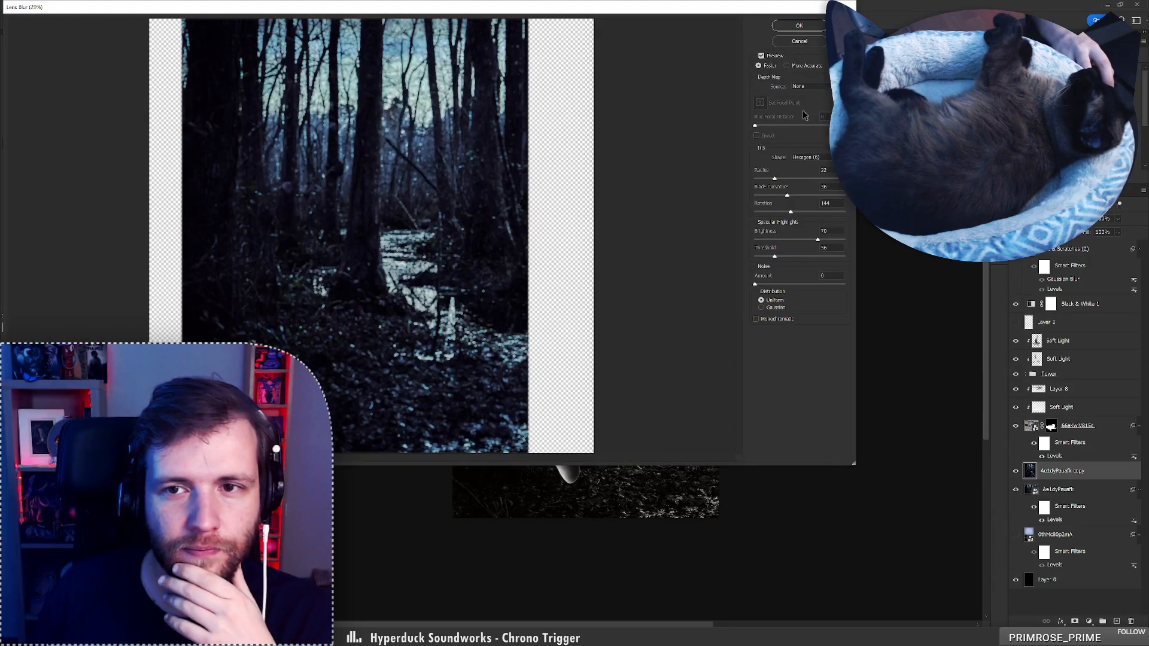
left_click_drag(775, 179, 781, 180)
left_click(787, 180)
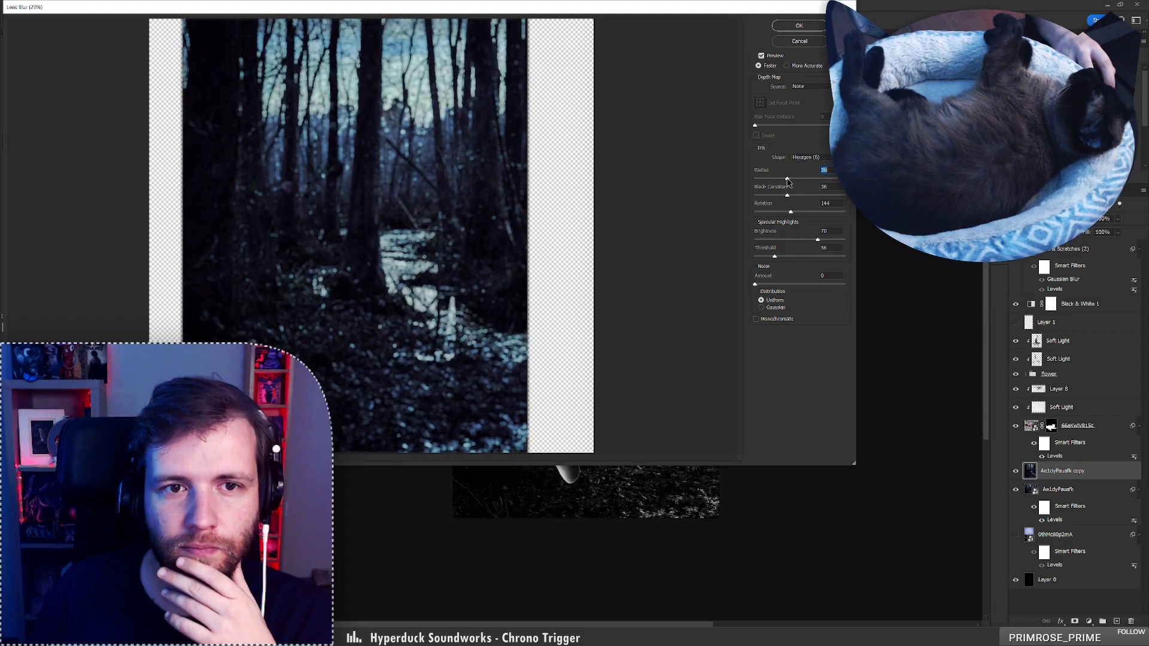
left_click(793, 179)
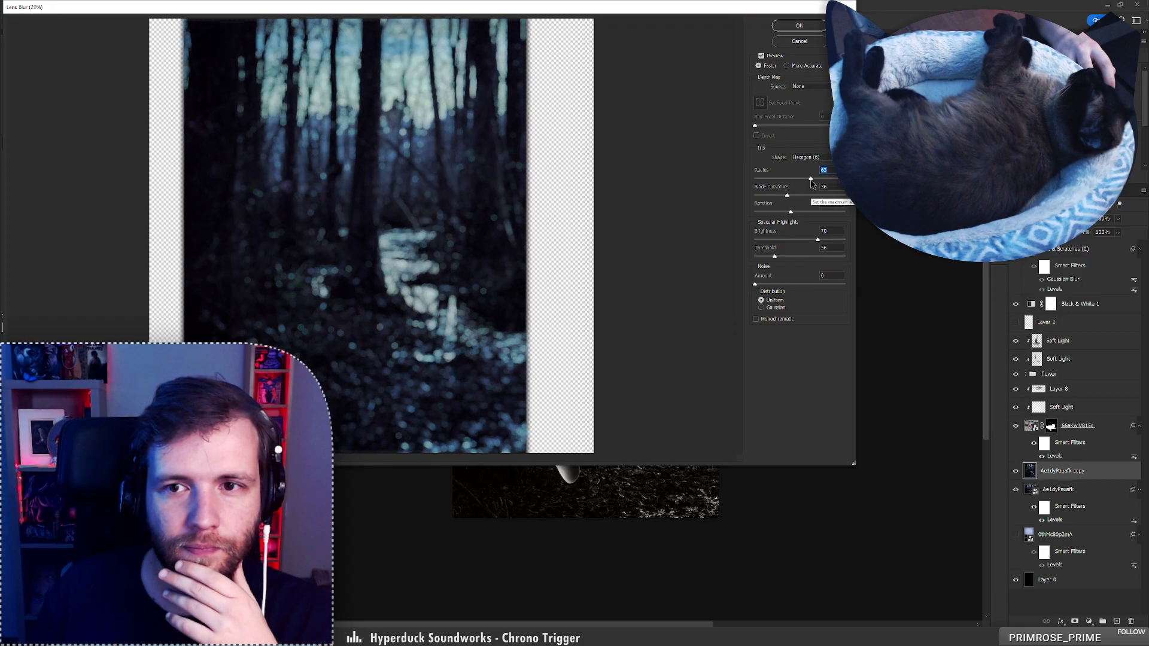
left_click(806, 158)
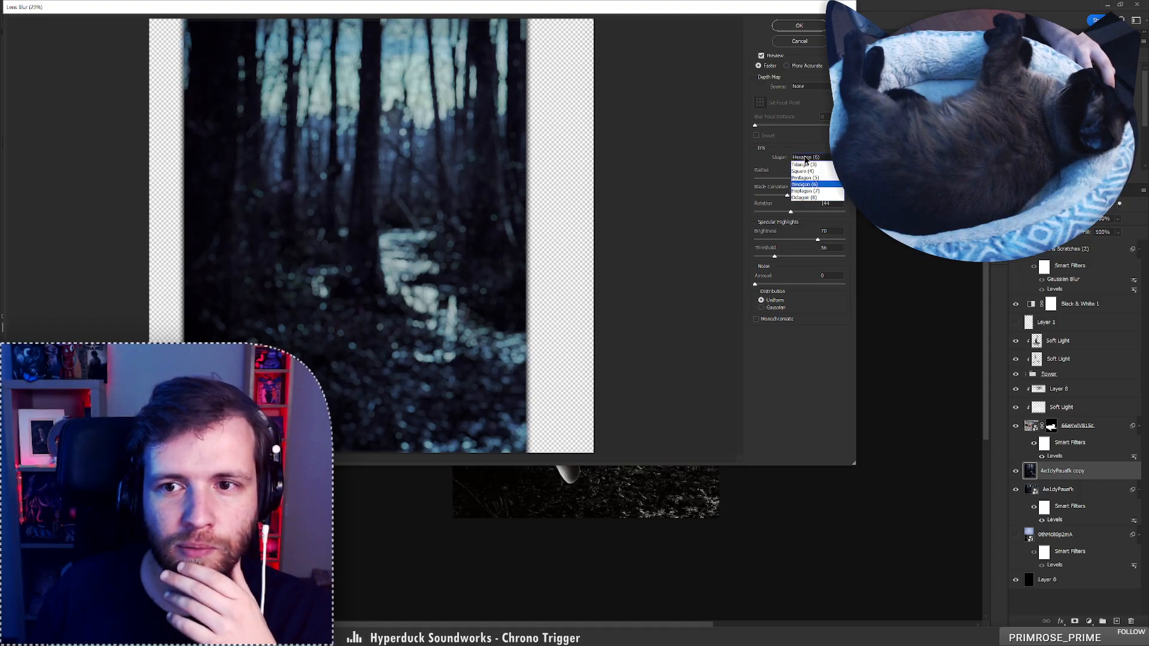
left_click(812, 198)
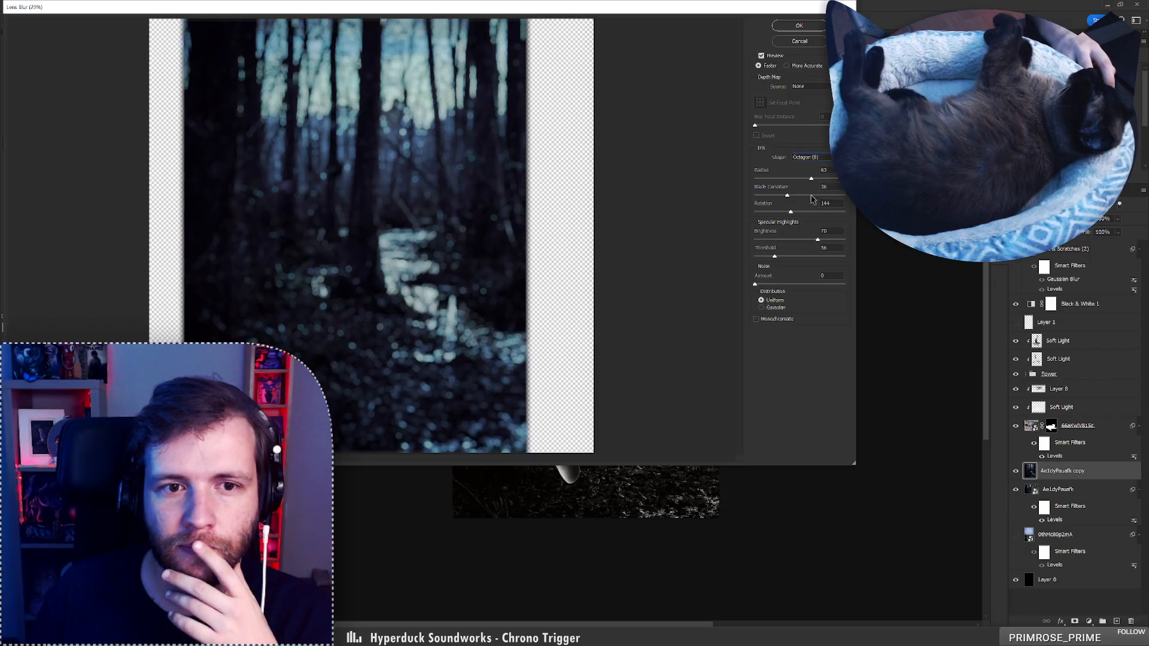
left_click(801, 26)
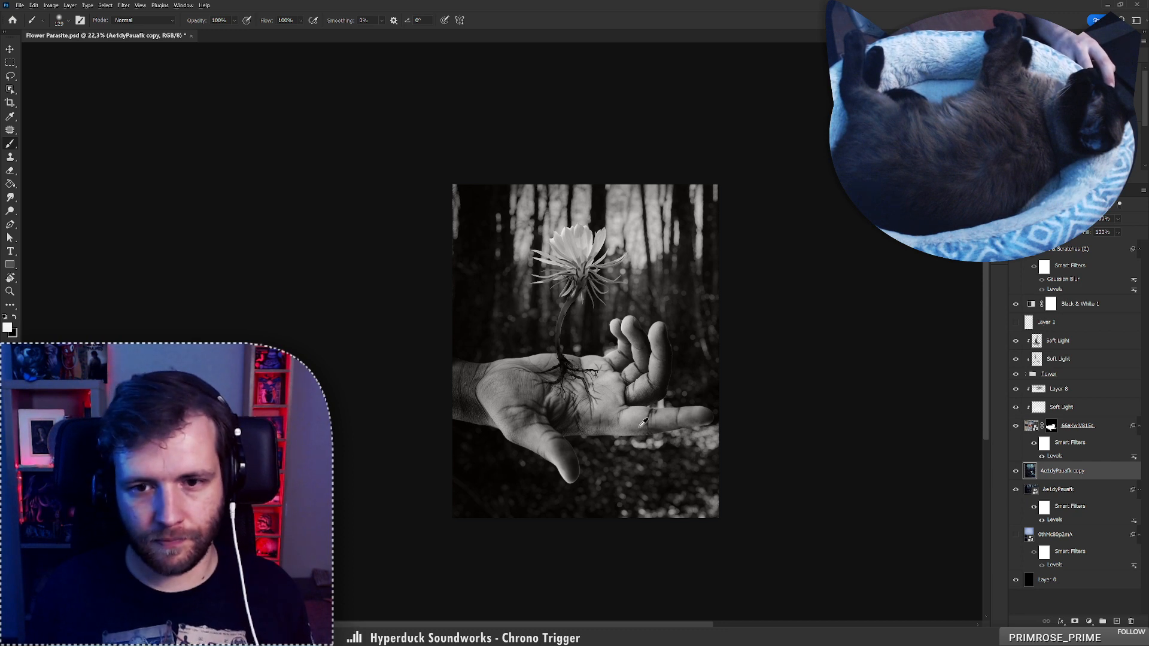
Try shifting the blurred forest copy sideways to the left, and undo the move
scroll(641, 425, "down", 6)
scroll(654, 423, "up", 4)
left_click_drag(670, 465, 623, 467)
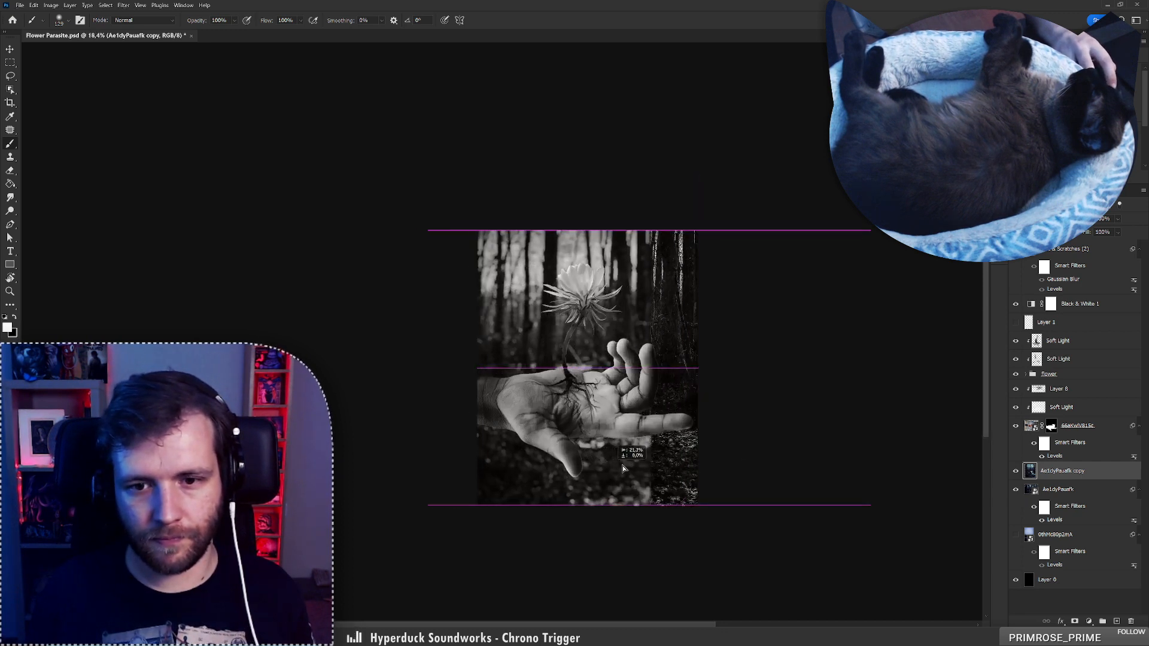
key("ctrl+z")
Hide the blurred forest copy to compare it with the sharp forest background
left_click(1016, 471)
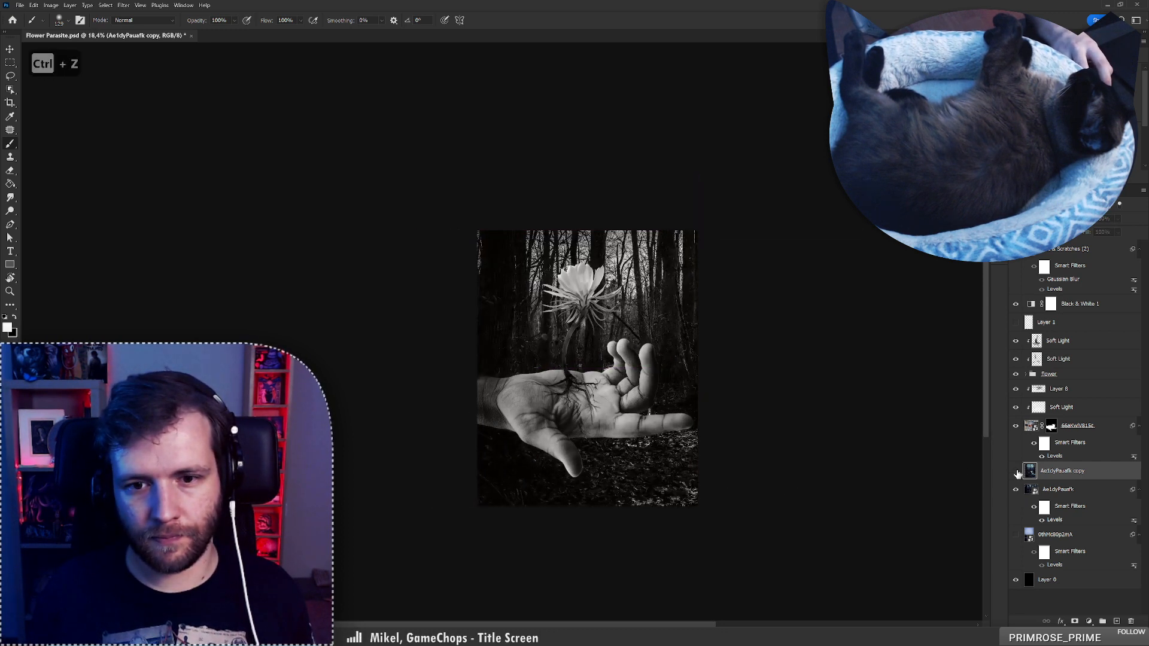
Try darkening the blurred forest copy with a Levels midtone of 0.48, cancel it, and hide both forest layers
left_click(1016, 471)
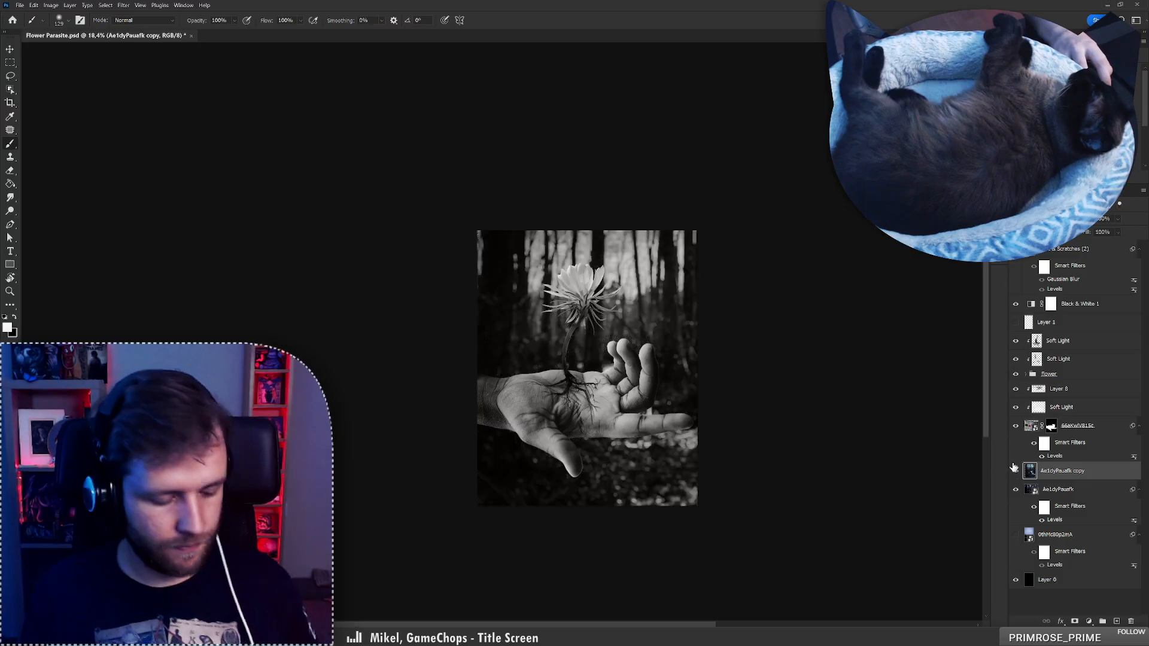
key("ctrl+l")
mouse_move(800, 272)
left_mouse_down()
mouse_move(814, 271)
mouse_move(790, 272)
mouse_move(815, 274)
left_mouse_up()
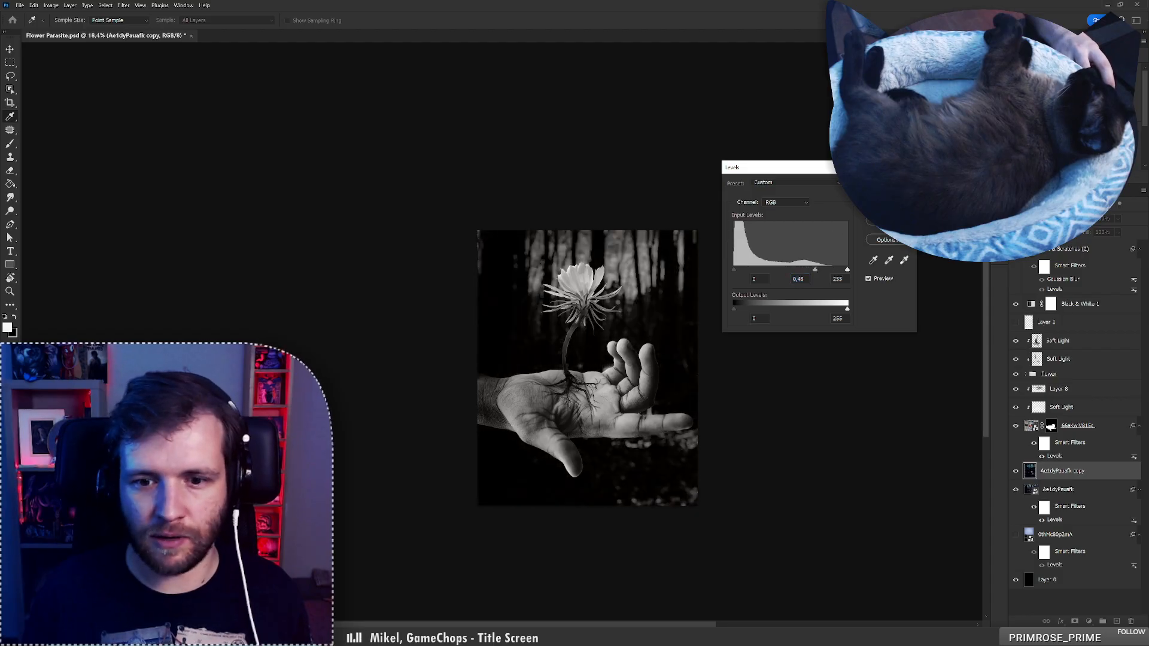
key("Escape")
left_click(1015, 489)
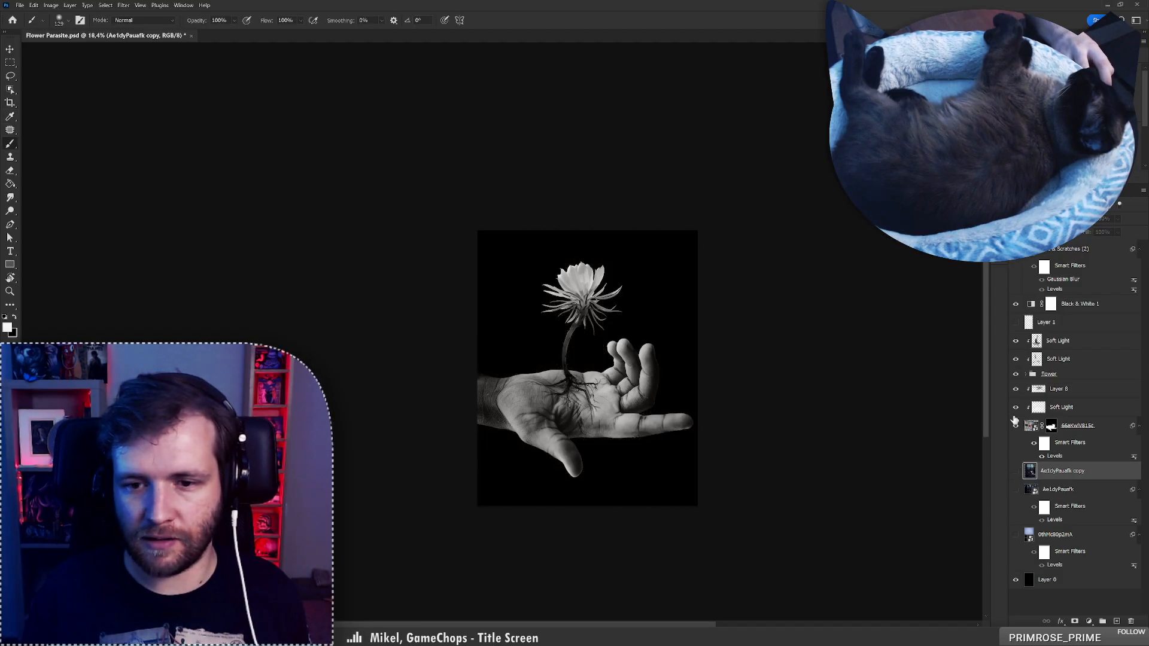
Browse the swamp stock photo results for a different dark background image
left_click(999, 222)
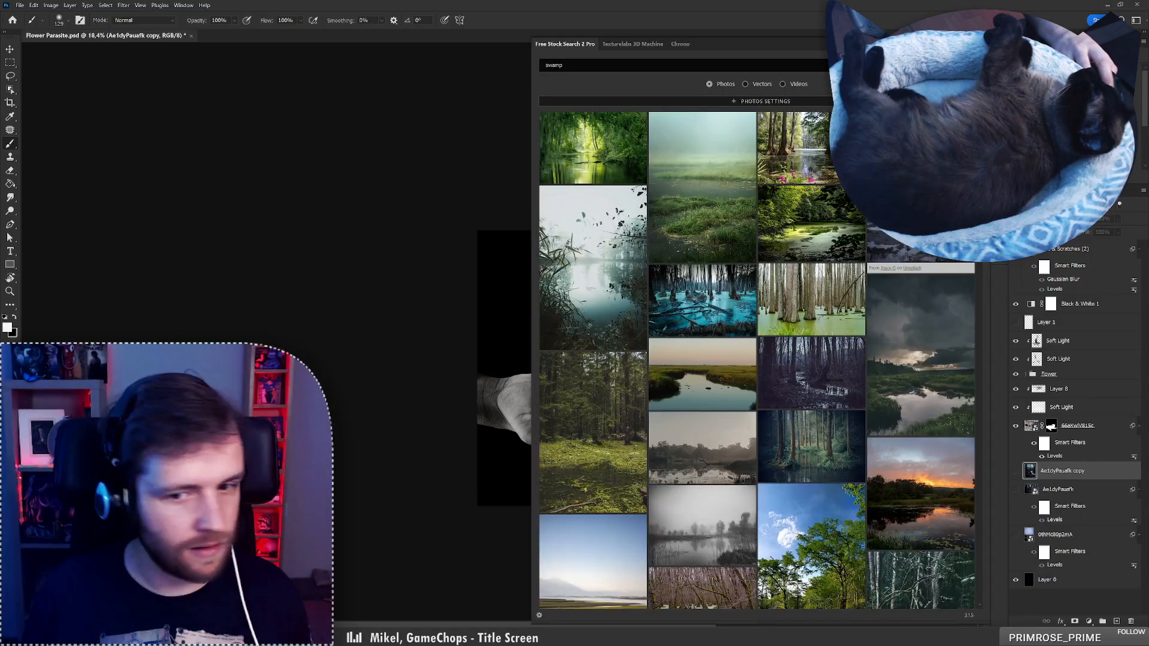
scroll(726, 344, "down", 3)
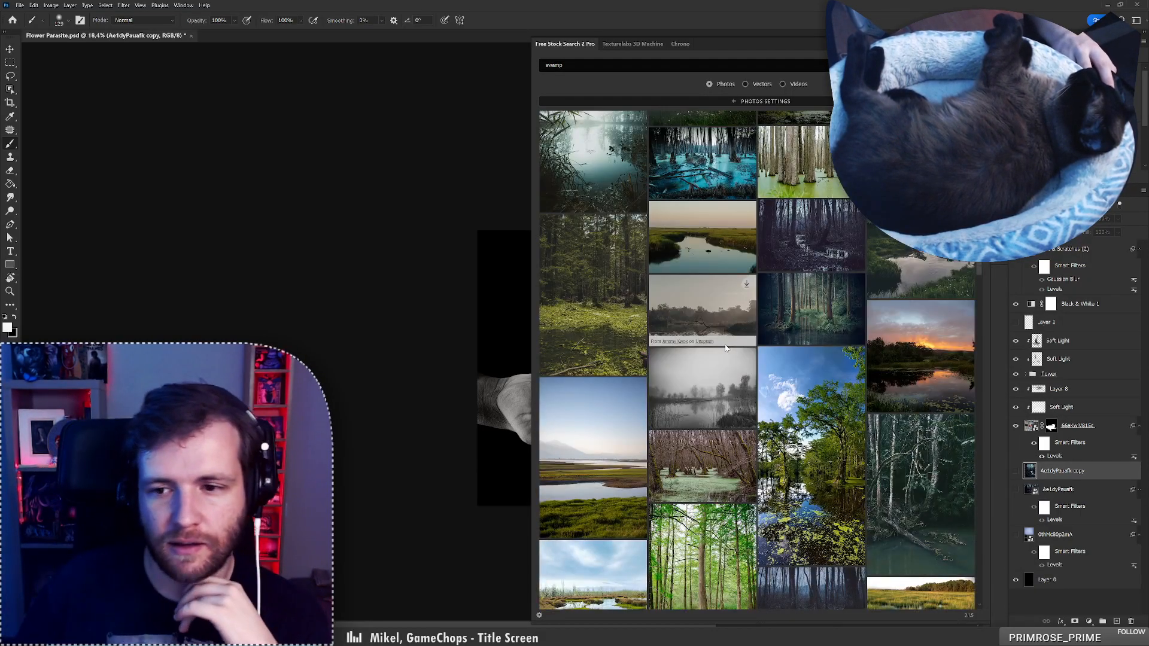
scroll(726, 347, "down", 1)
scroll(726, 347, "down", 5)
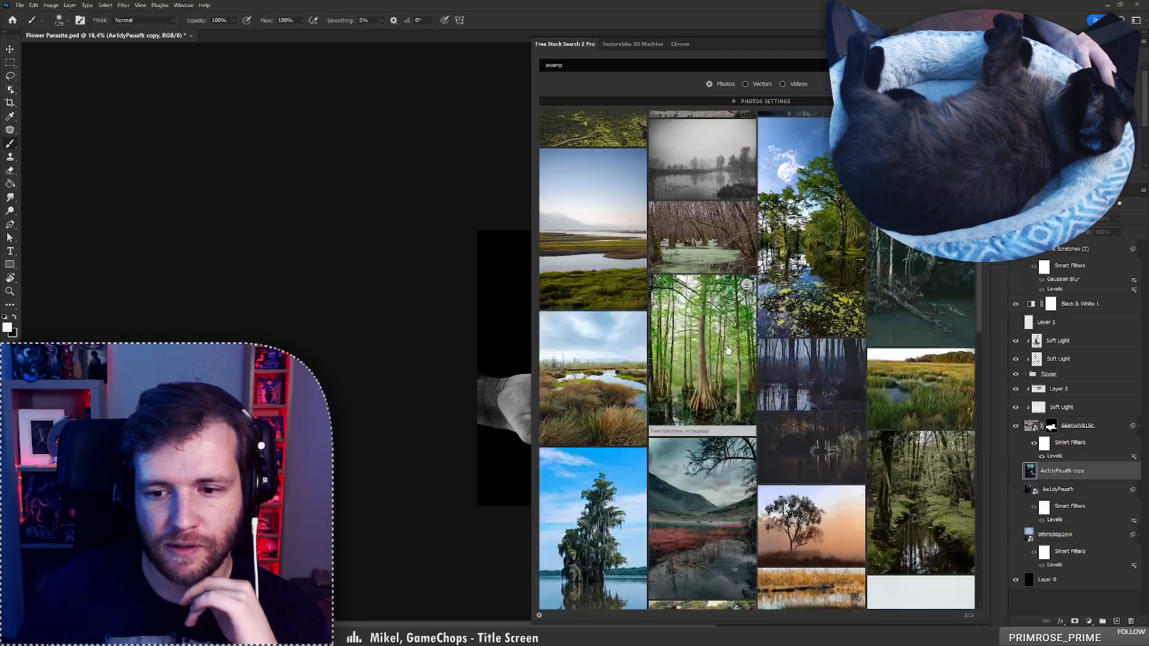
scroll(731, 346, "down", 1)
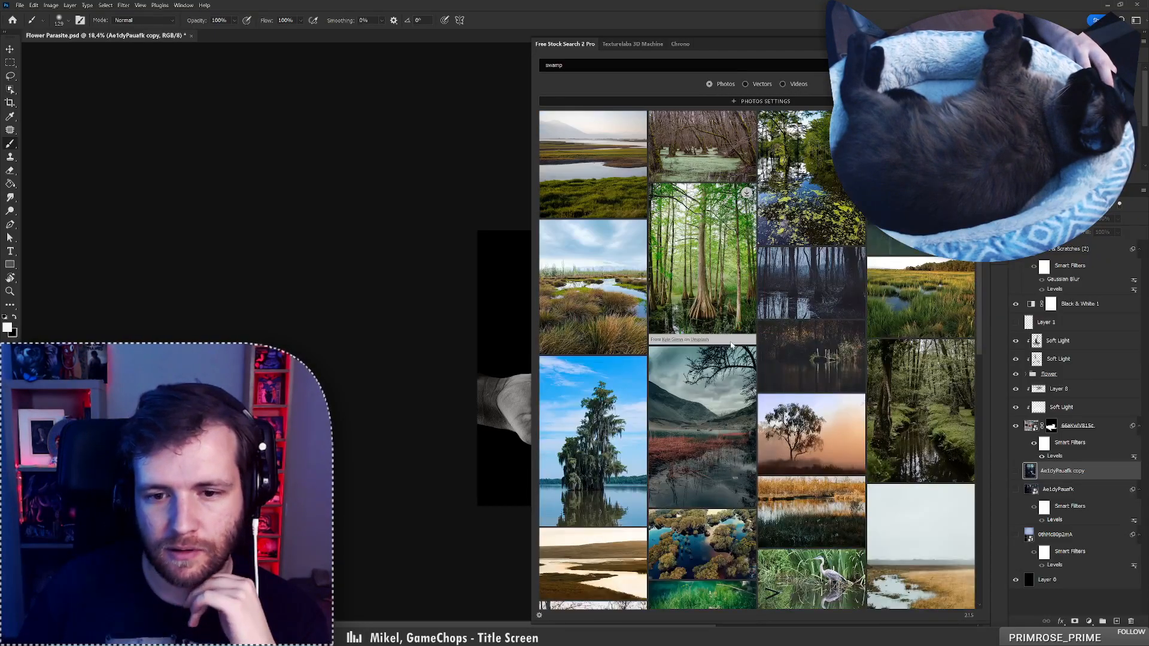
scroll(732, 346, "down", 2)
scroll(666, 389, "down", 3)
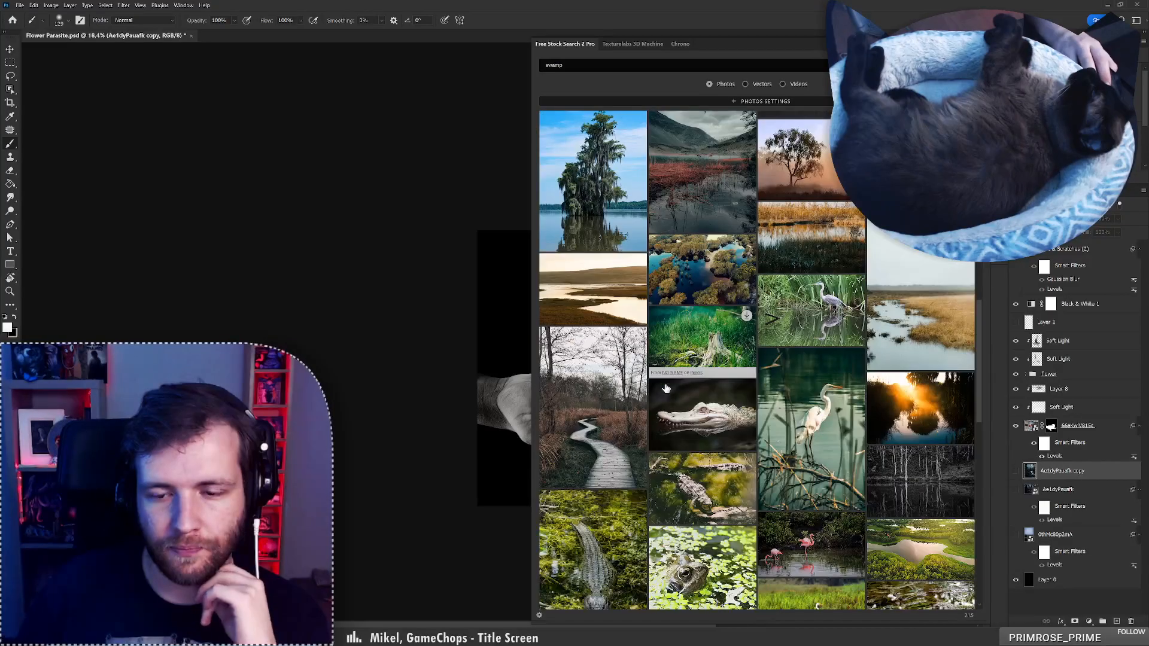
scroll(659, 379, "down", 2)
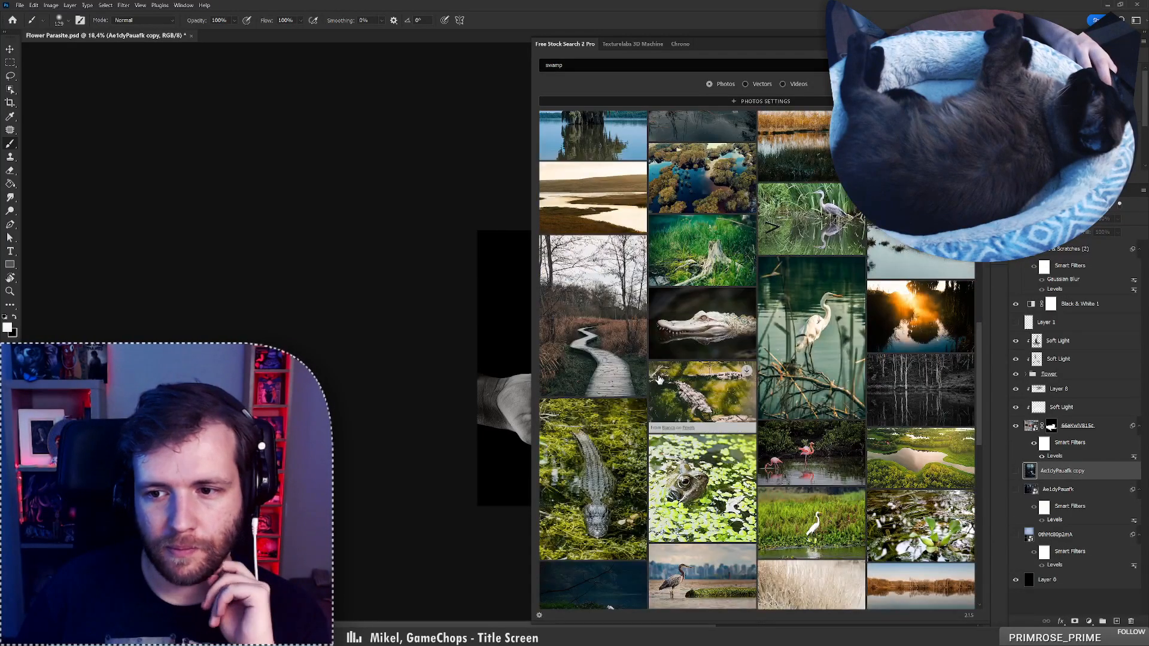
scroll(659, 379, "down", 4)
scroll(659, 379, "down", 3)
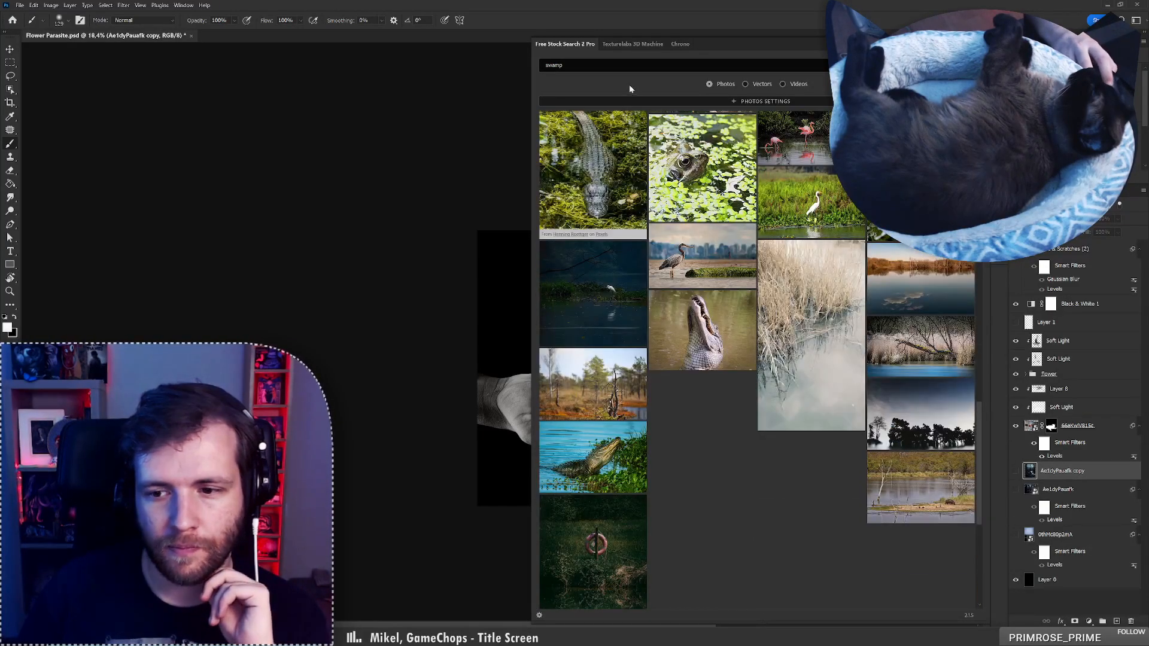
Search the stock photos for "jungle" and place the dark jungle leaves photo into the document
left_click_drag(576, 66, 431, 62)
type("jungle")
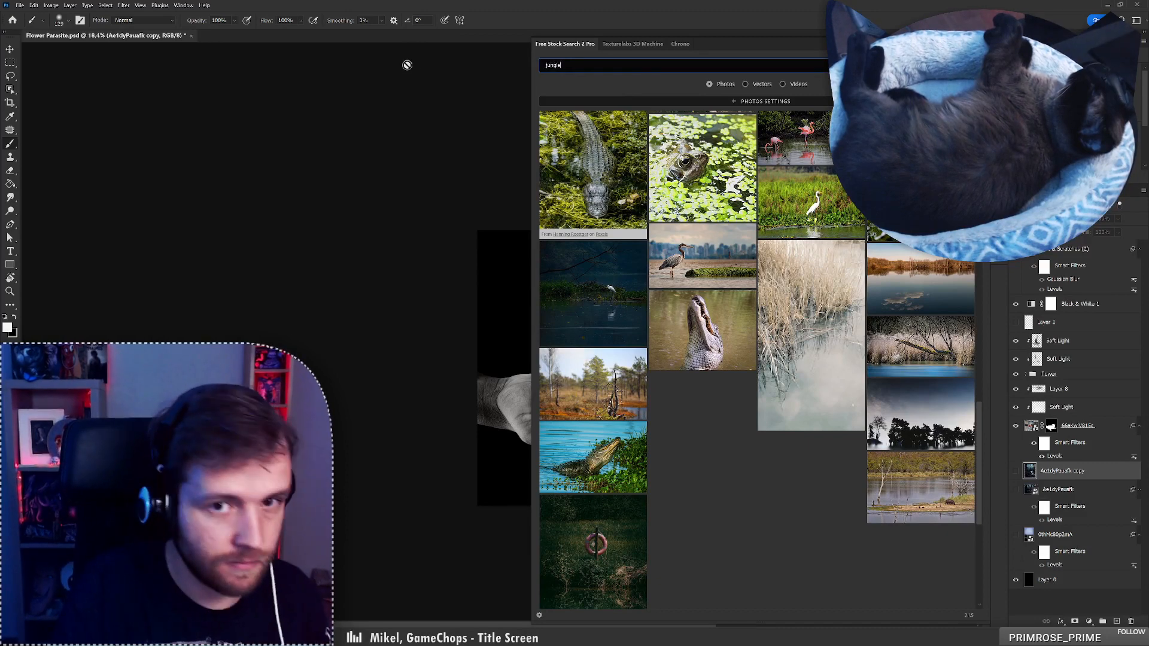
key("Return")
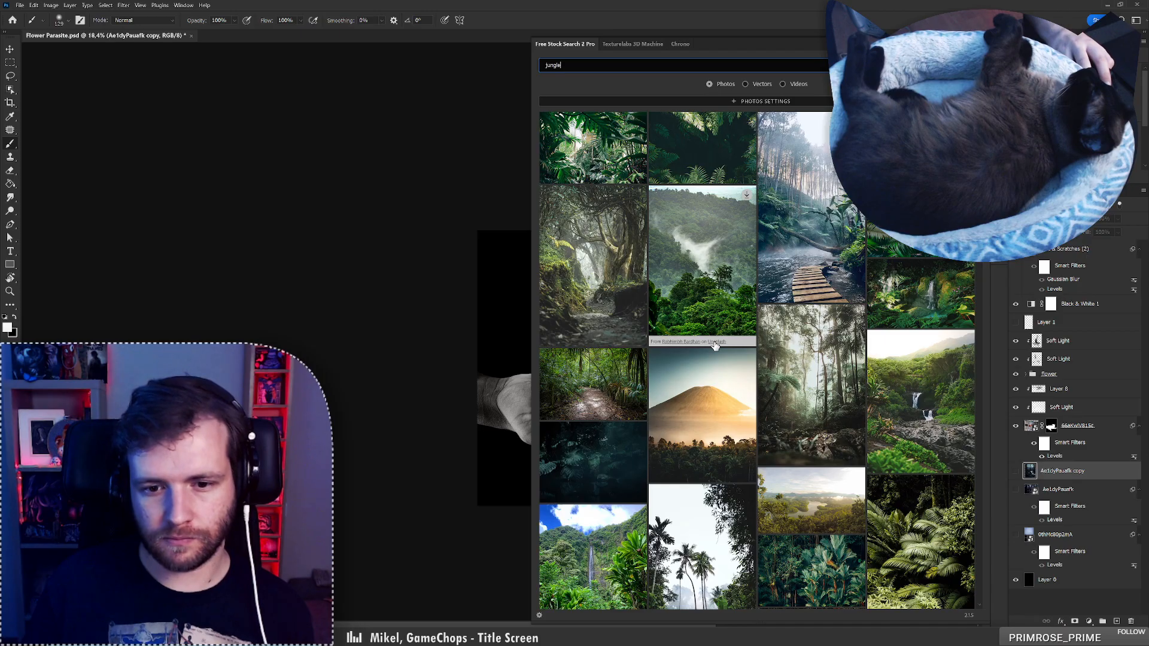
left_click(589, 464)
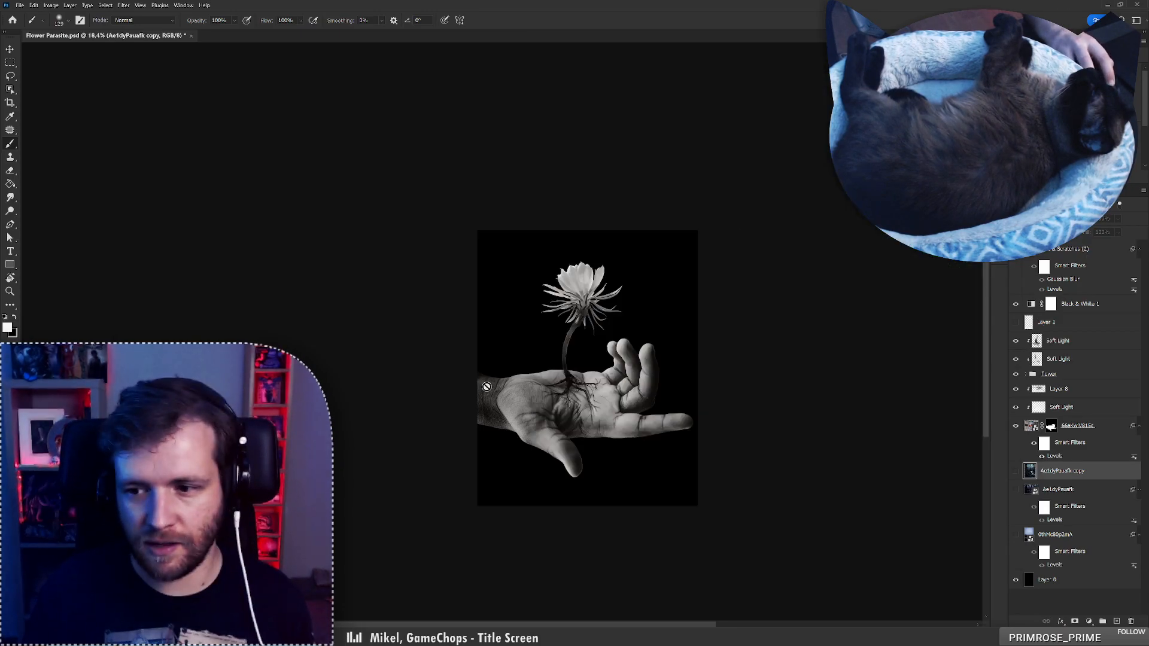
Scale the jungle photo to 94.27% so it fills the canvas height, and shift it left behind the hand
key("ctrl+t")
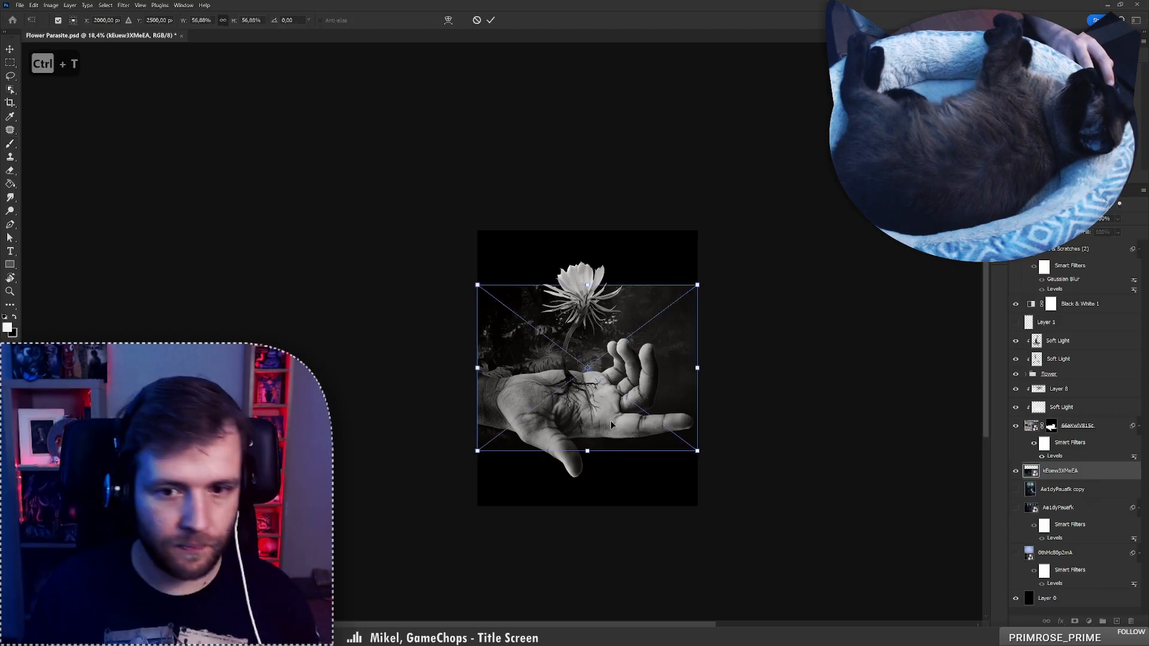
left_click_drag(587, 450, 587, 508)
left_click_drag(618, 472, 595, 472)
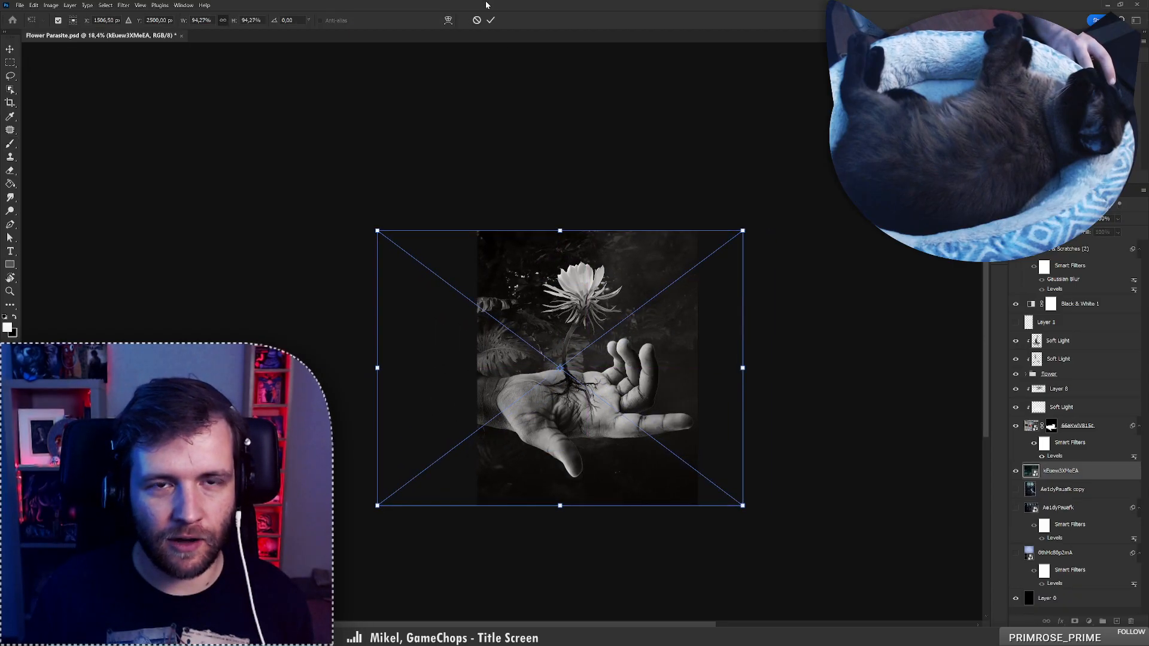
left_click(491, 20)
Darken the jungle layer with Levels at black input 14 and midtone 0.90, and duplicate it as a rasterized copy
key("ctrl+l")
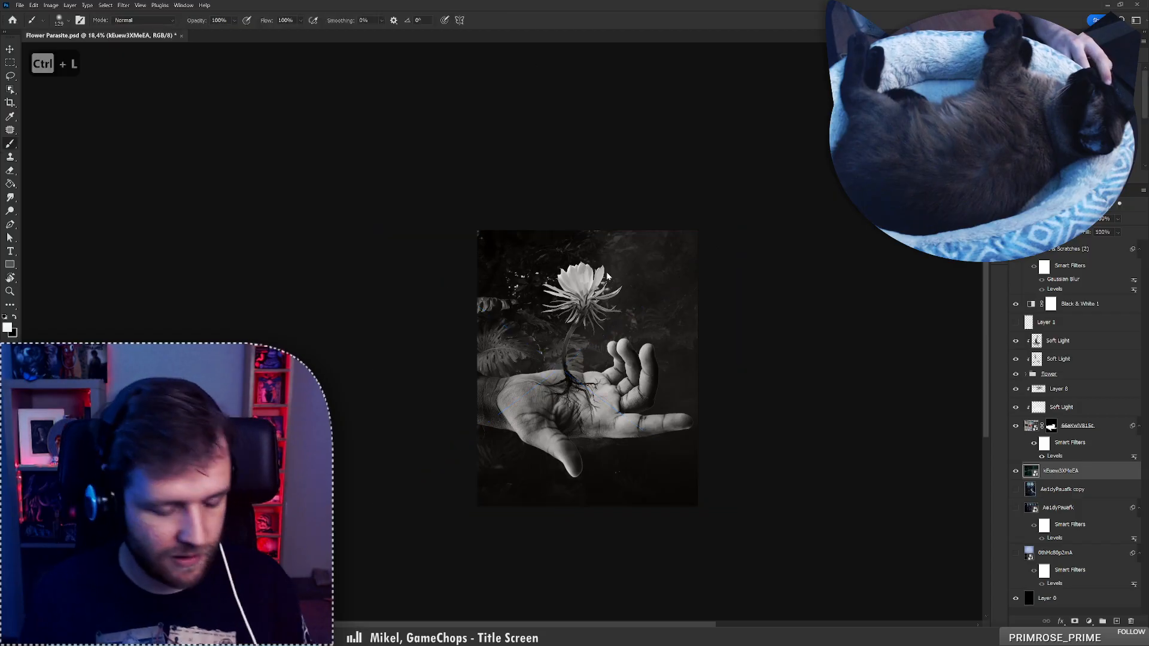
mouse_move(777, 254)
left_mouse_down()
mouse_move(766, 257)
mouse_move(789, 261)
mouse_move(728, 258)
mouse_move(782, 254)
left_mouse_up()
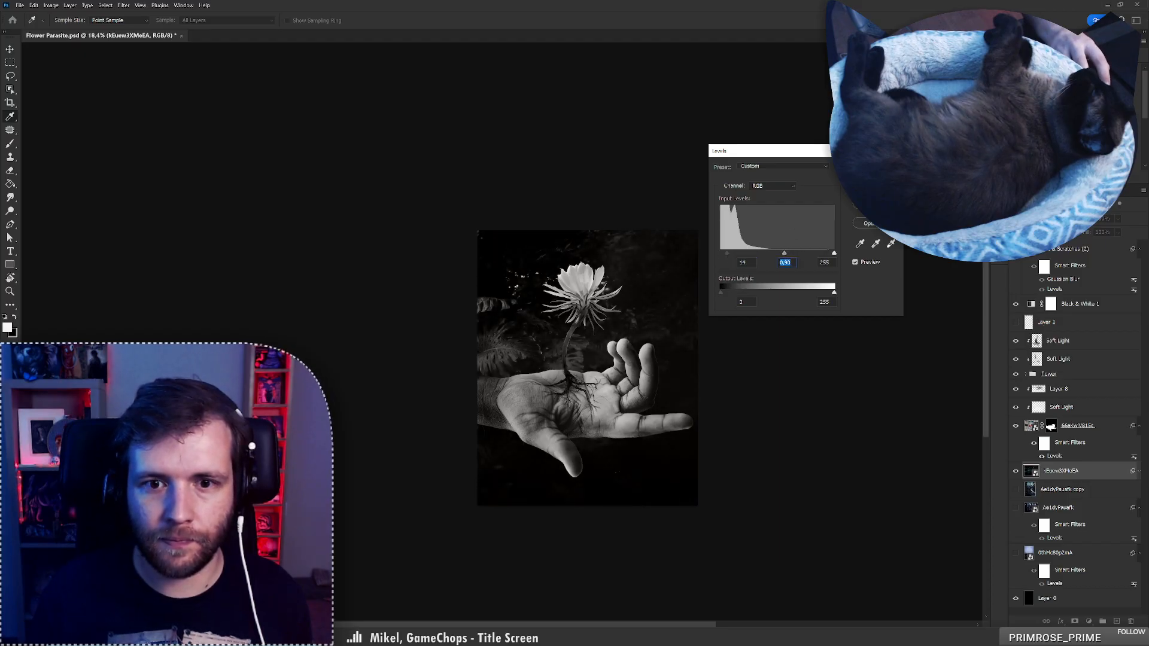
key("Return")
left_click_drag(624, 333, 631, 338)
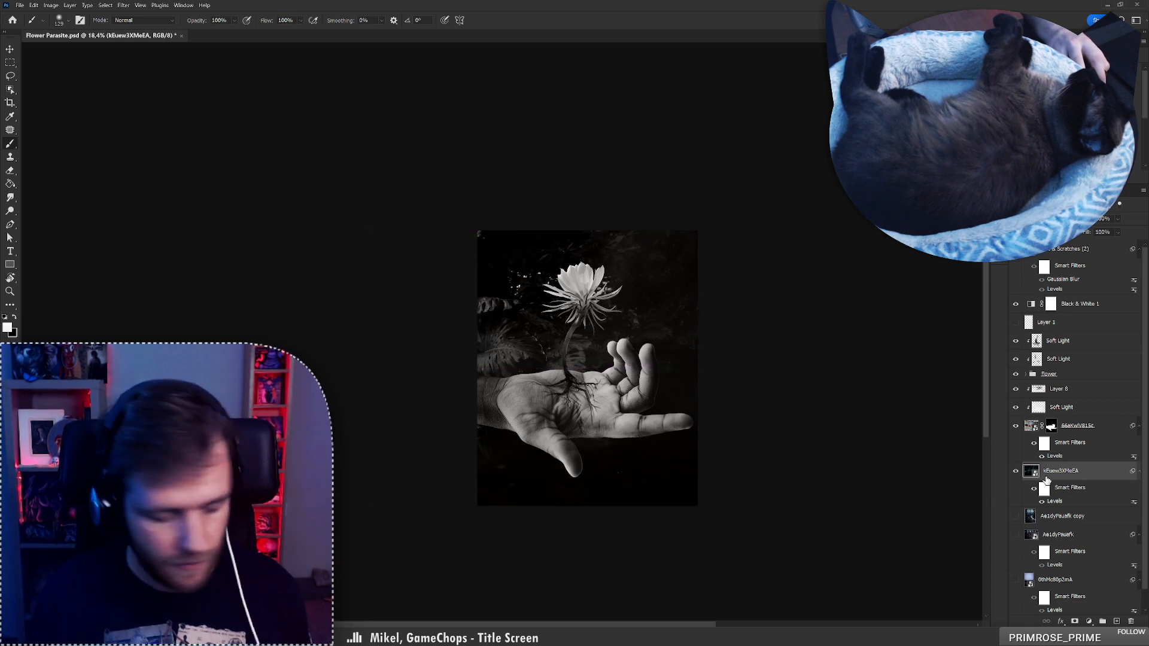
key("ctrl+shift+backslash")
key("ctrl+j")
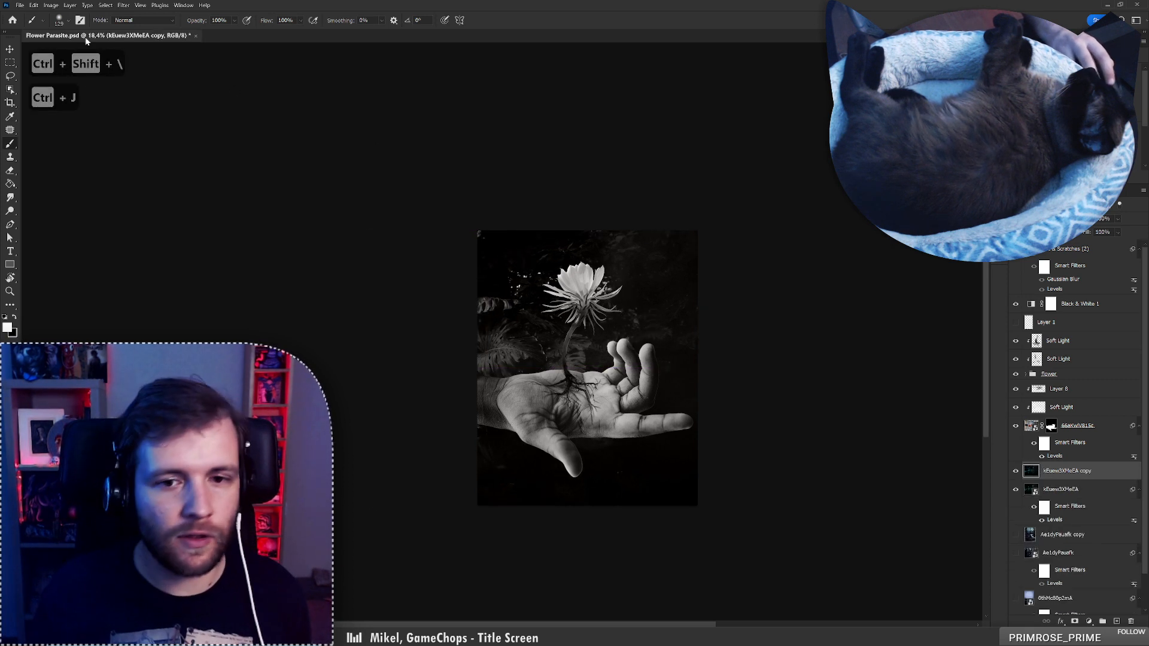
Try the previous Lens Blur on the jungle copy and a small shift to the left, and undo both
left_click(123, 5)
left_click(168, 41)
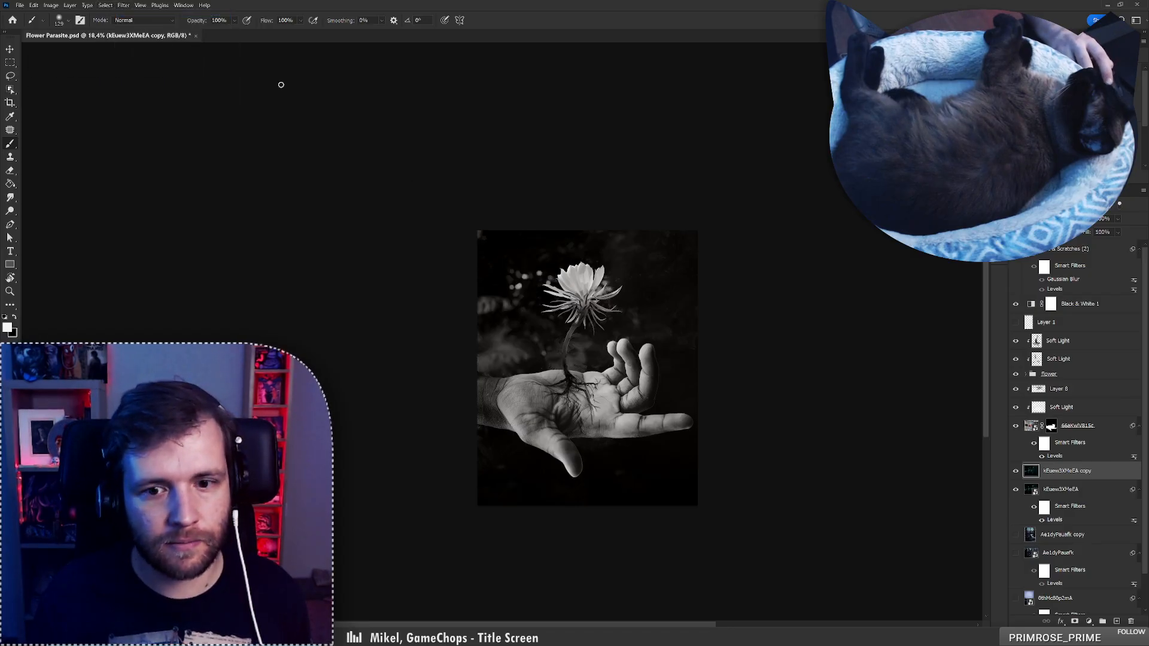
mouse_move(517, 333)
left_mouse_down()
mouse_move(559, 329)
mouse_move(493, 332)
left_mouse_up()
key("ctrl+z")
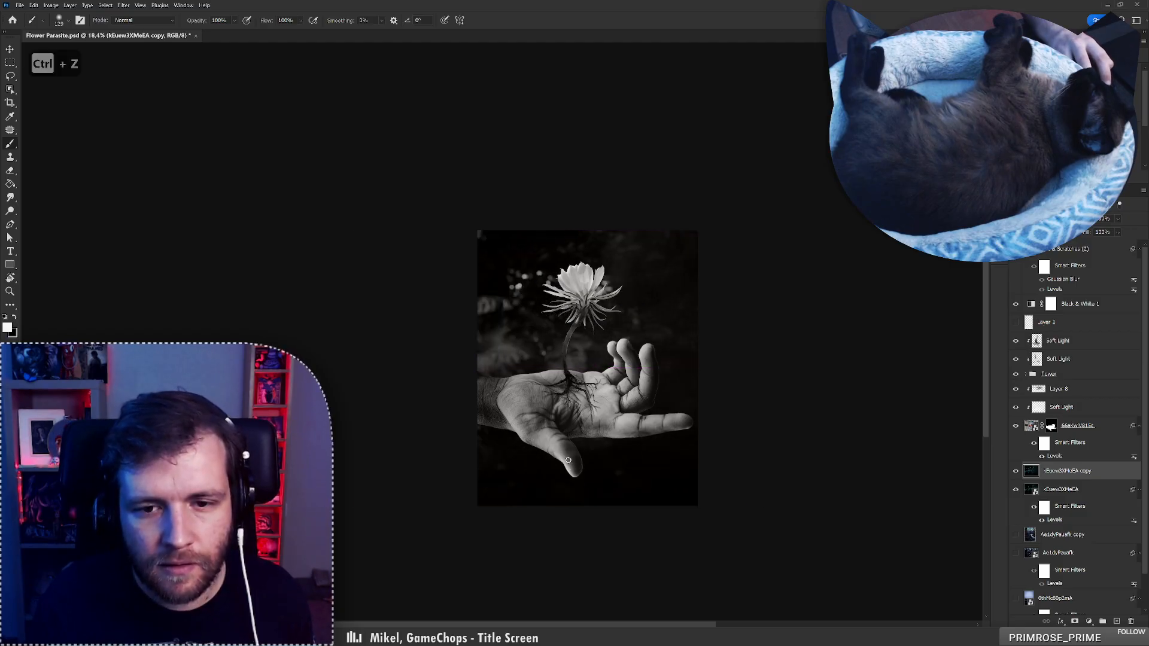
key("ctrl+z")
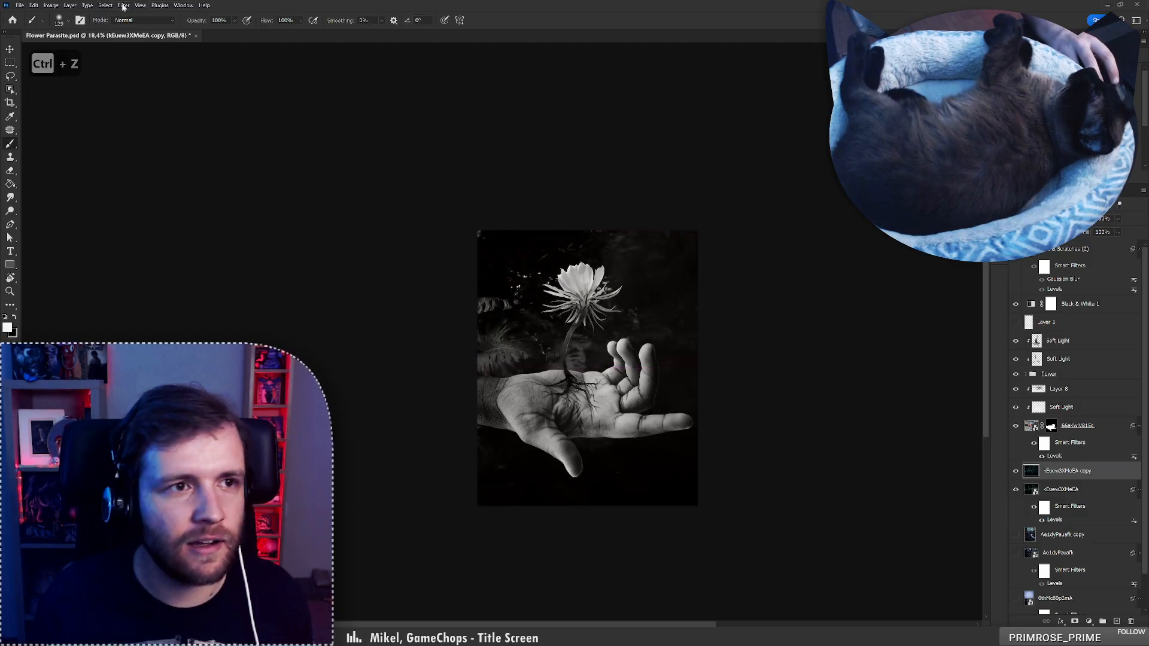
Apply Lens Blur to the jungle copy with a radius of 30 and an Octagon (8) iris
left_click(126, 7)
mouse_move(179, 153)
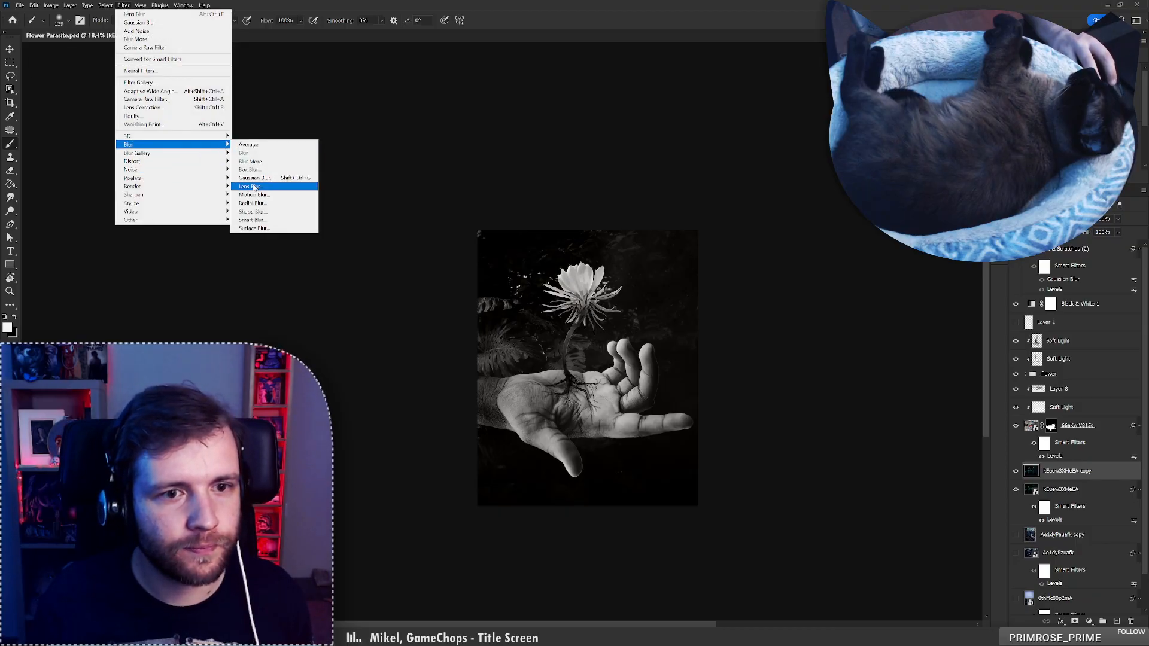
left_click(251, 184)
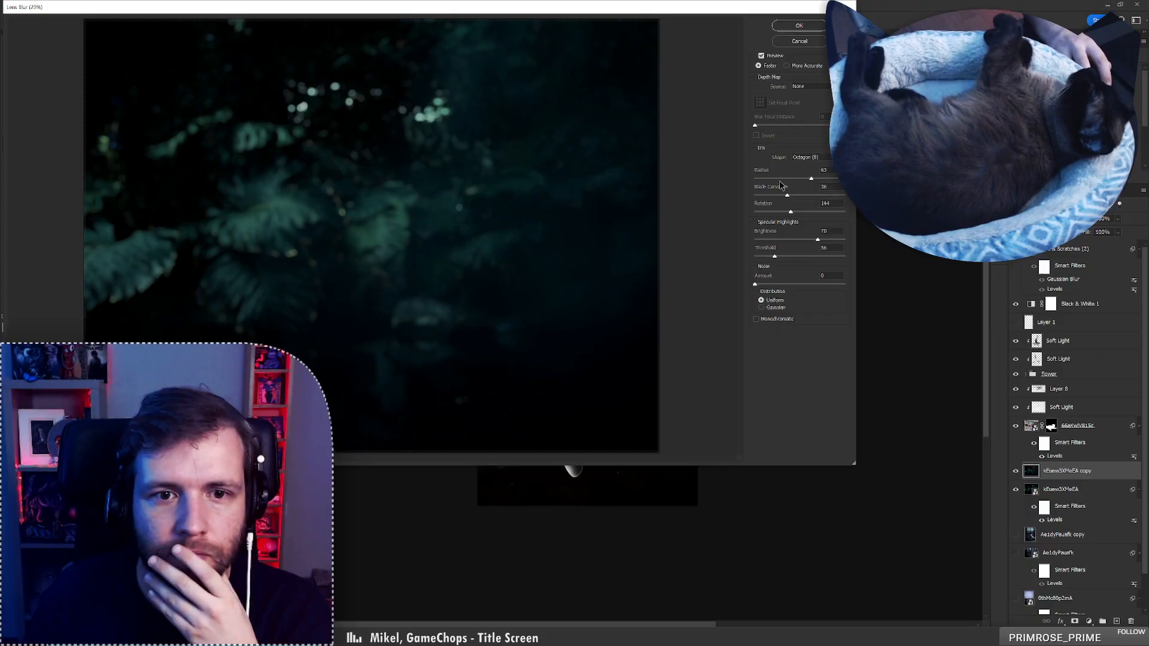
left_click_drag(811, 179, 788, 179)
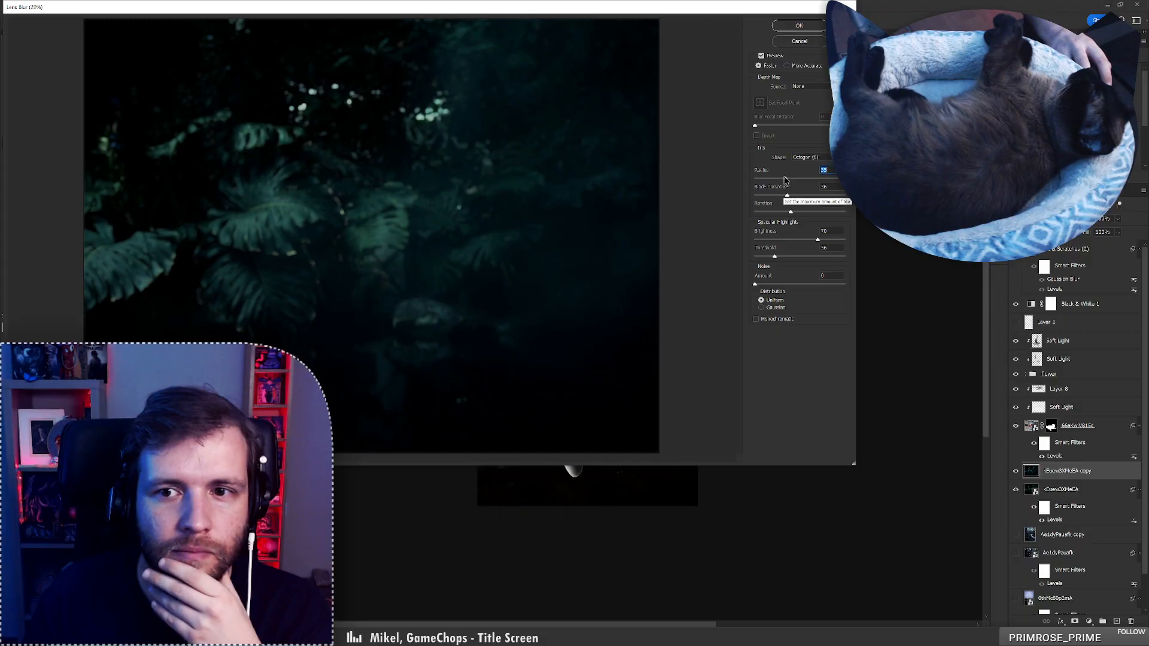
left_click_drag(785, 179, 778, 182)
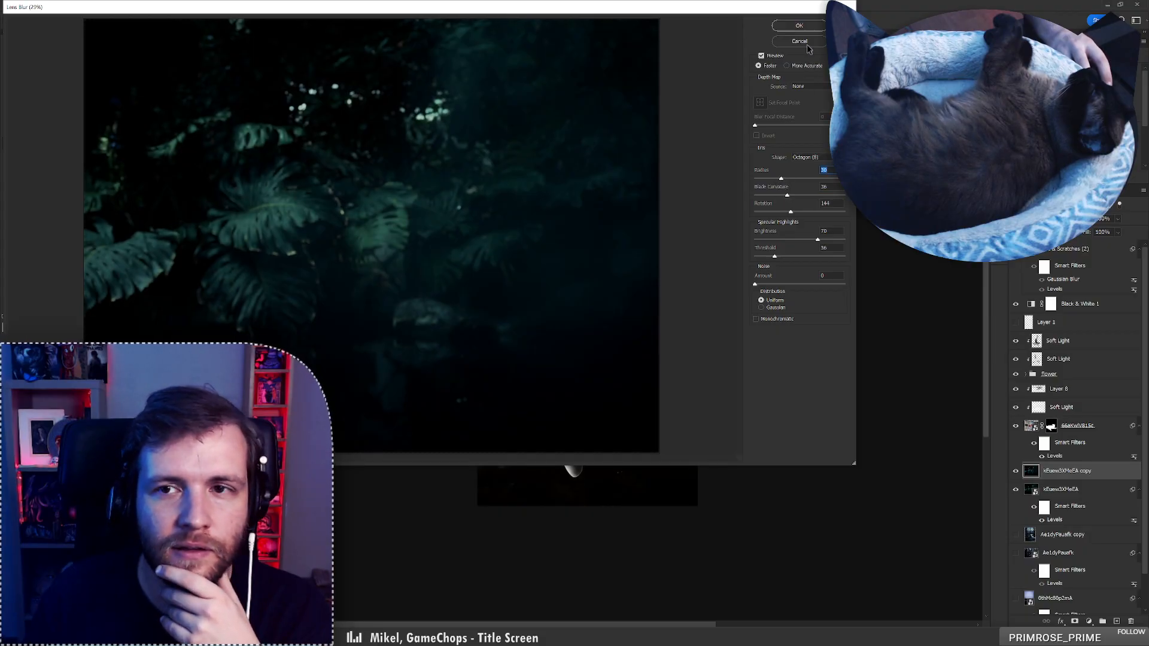
left_click(802, 27)
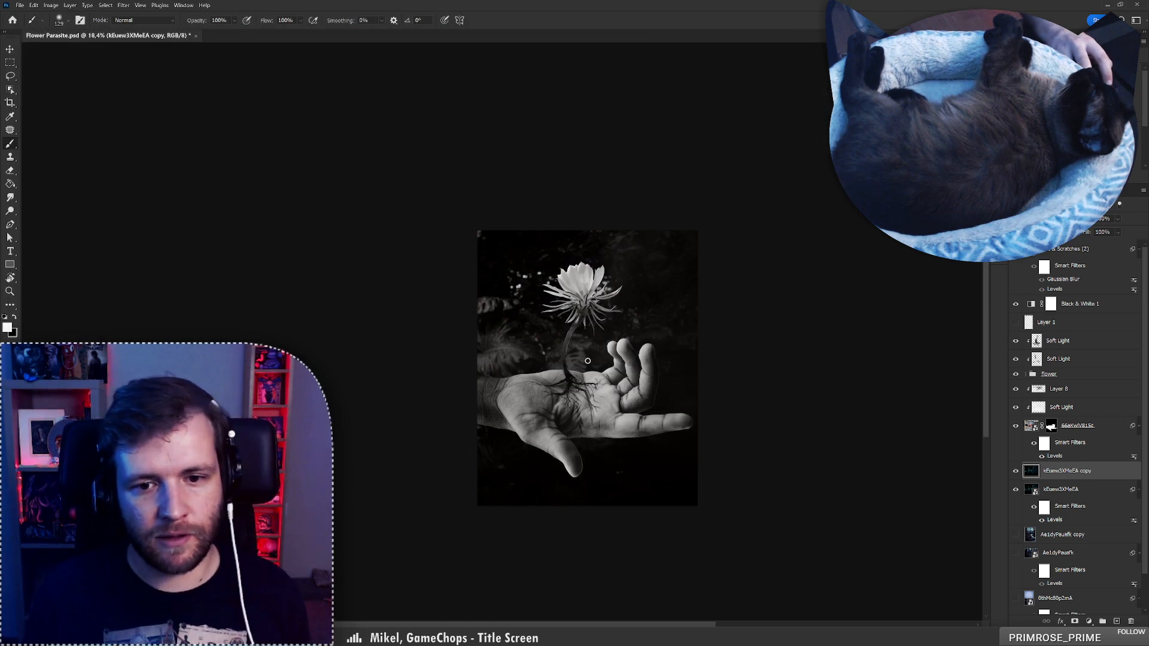
Try shifting the blurred jungle copy sideways and flipping it horizontally, and flip it back
left_click_drag(588, 361, 552, 347)
key("ctrl+t")
right_click(555, 357)
left_click(602, 539)
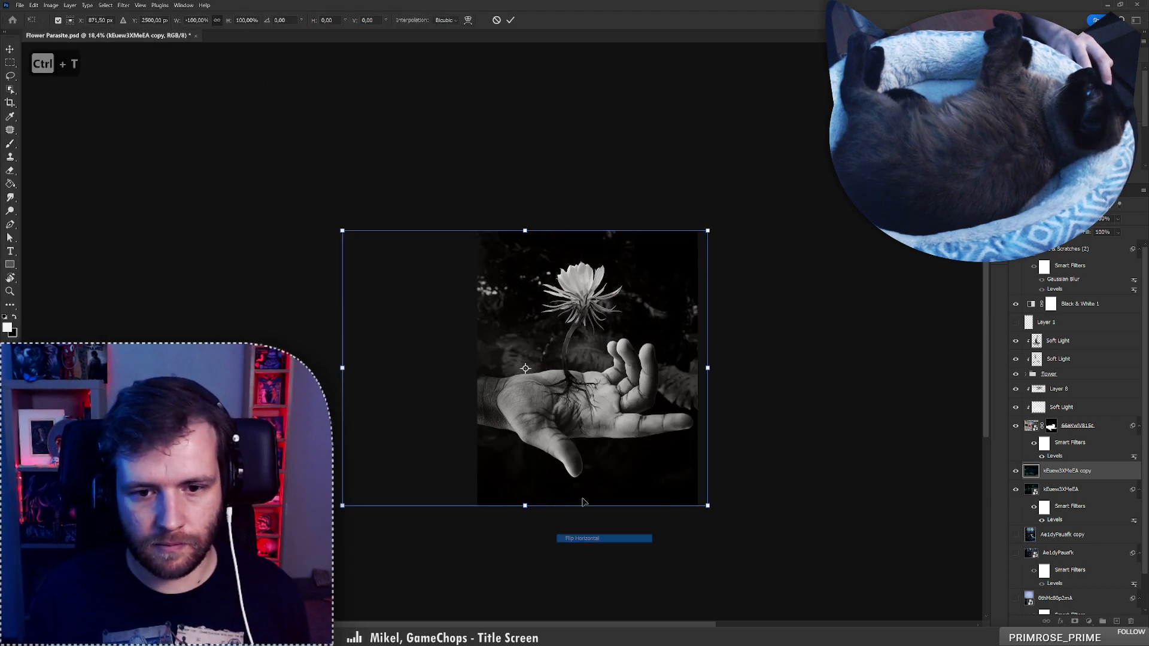
left_click_drag(541, 423, 643, 419)
right_click(616, 419)
left_click(641, 597)
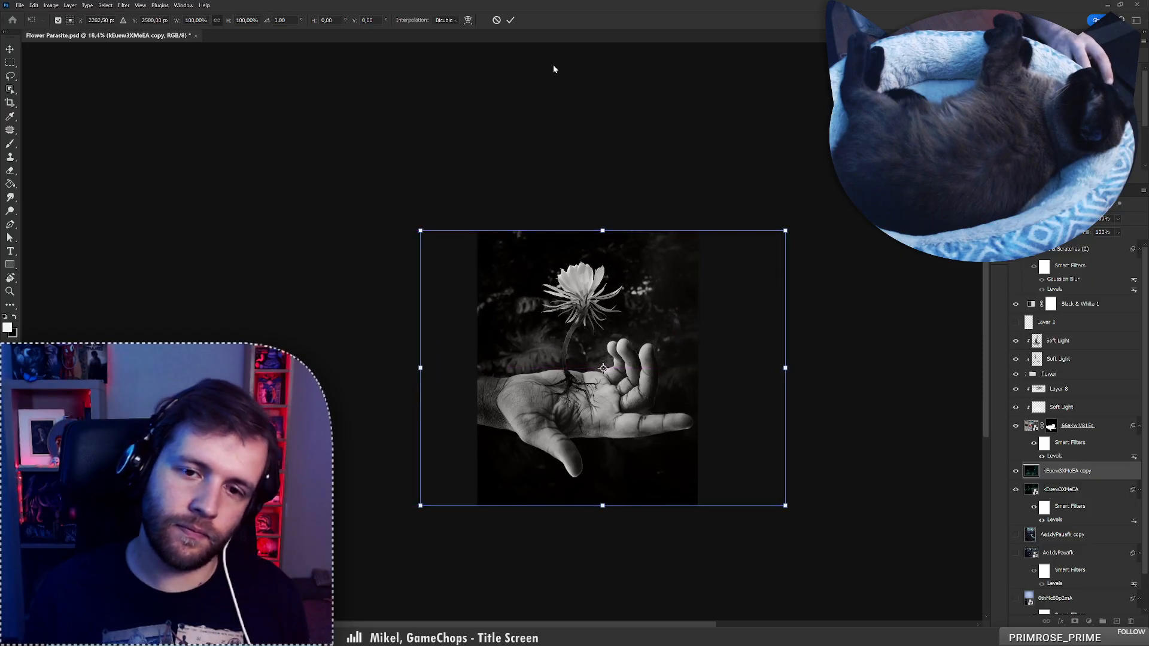
Enlarge the blurred jungle copy to 114.33% and move it left behind the flower
mouse_move(604, 227)
left_mouse_down()
mouse_move(612, 199)
mouse_move(605, 207)
left_mouse_up()
left_click_drag(596, 296, 518, 287)
left_click(511, 20)
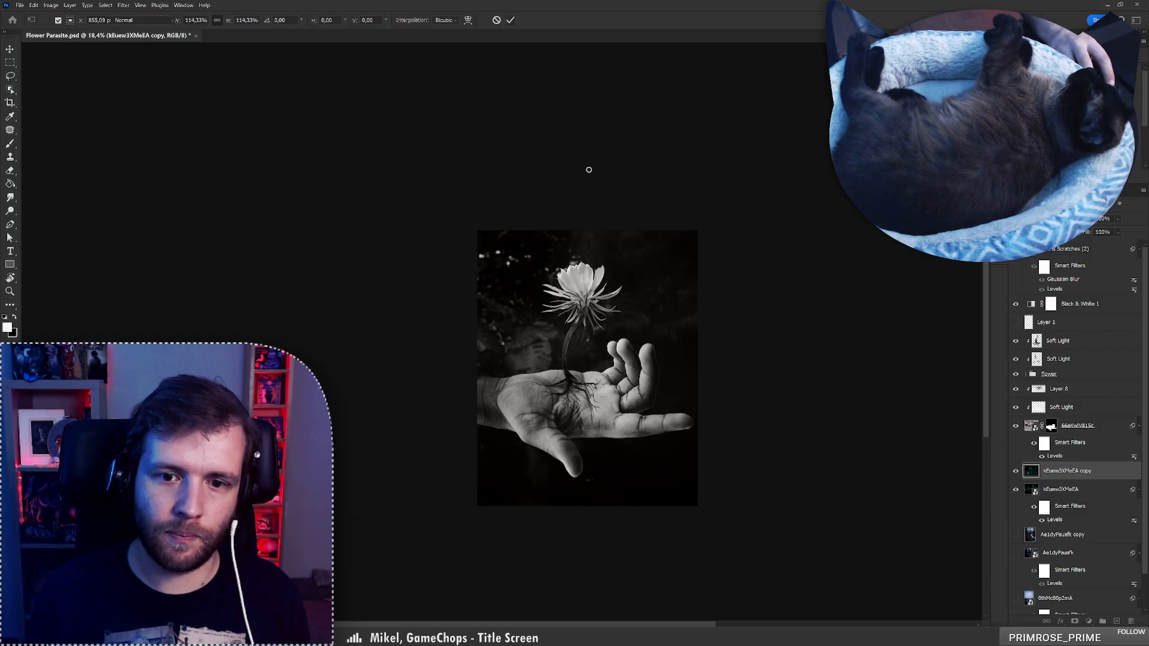
Inspect the composite and toggle the blurred jungle copy's visibility to compare it with the sharp background
key("b")
scroll(571, 327, "up", 2)
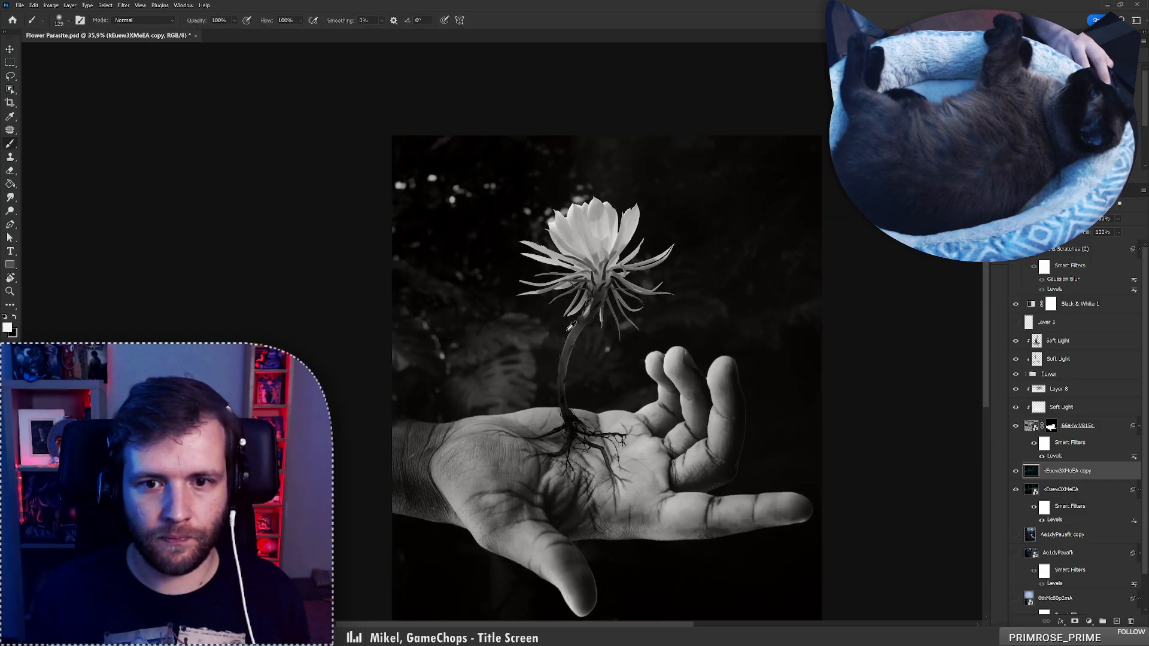
scroll(571, 325, "down", 4)
scroll(564, 341, "up", 2)
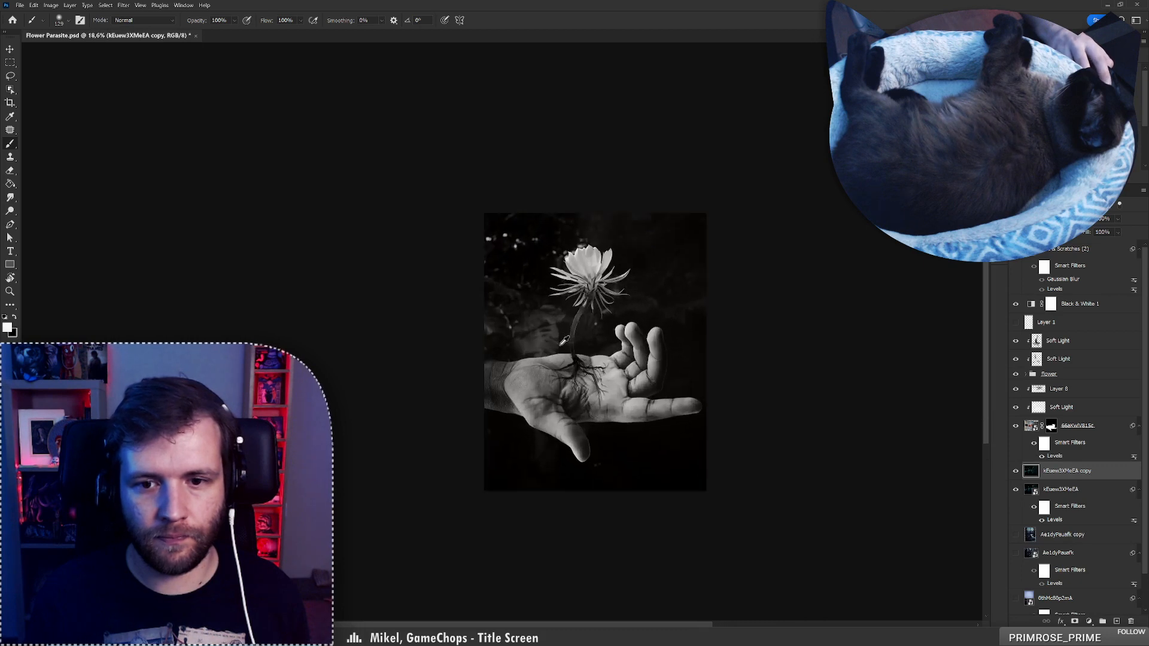
left_click(1016, 472)
left_click(1016, 473)
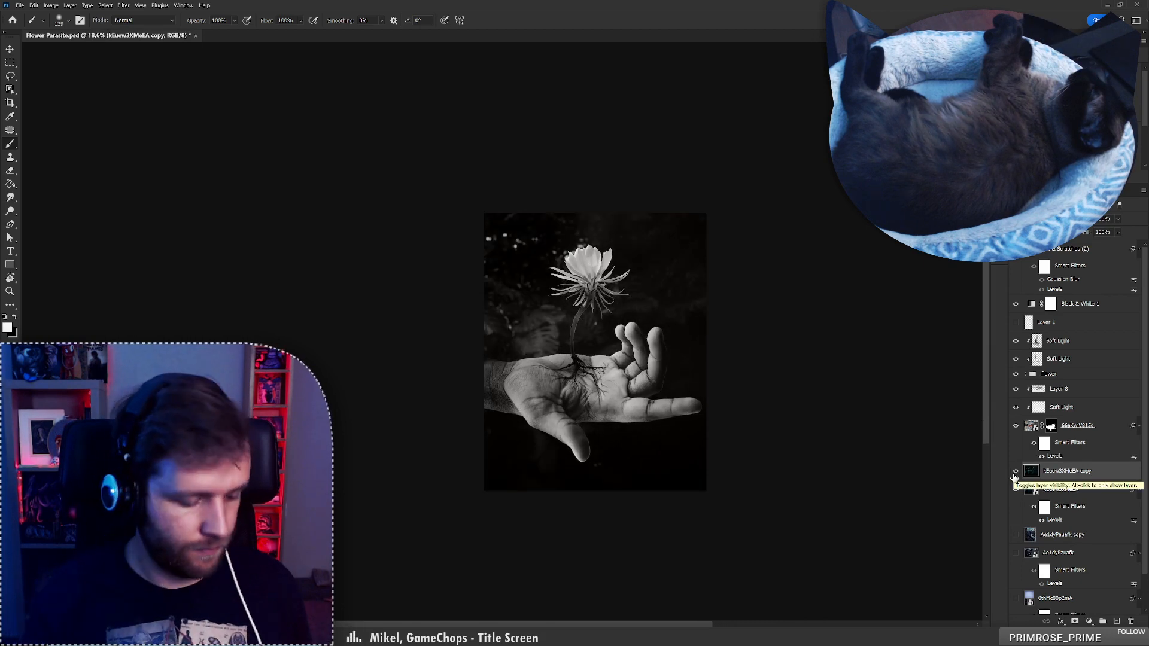
Brighten the midtones of the blurred jungle copy with a Levels gamma of 1.10
key("ctrl+l")
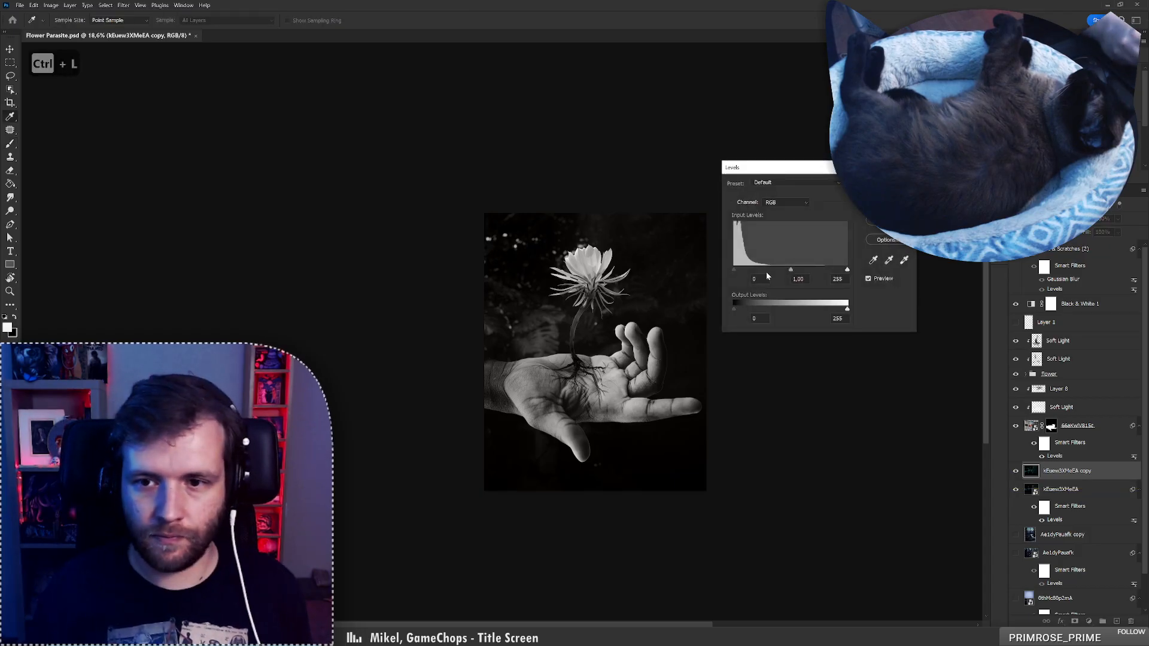
left_click_drag(791, 270, 786, 270)
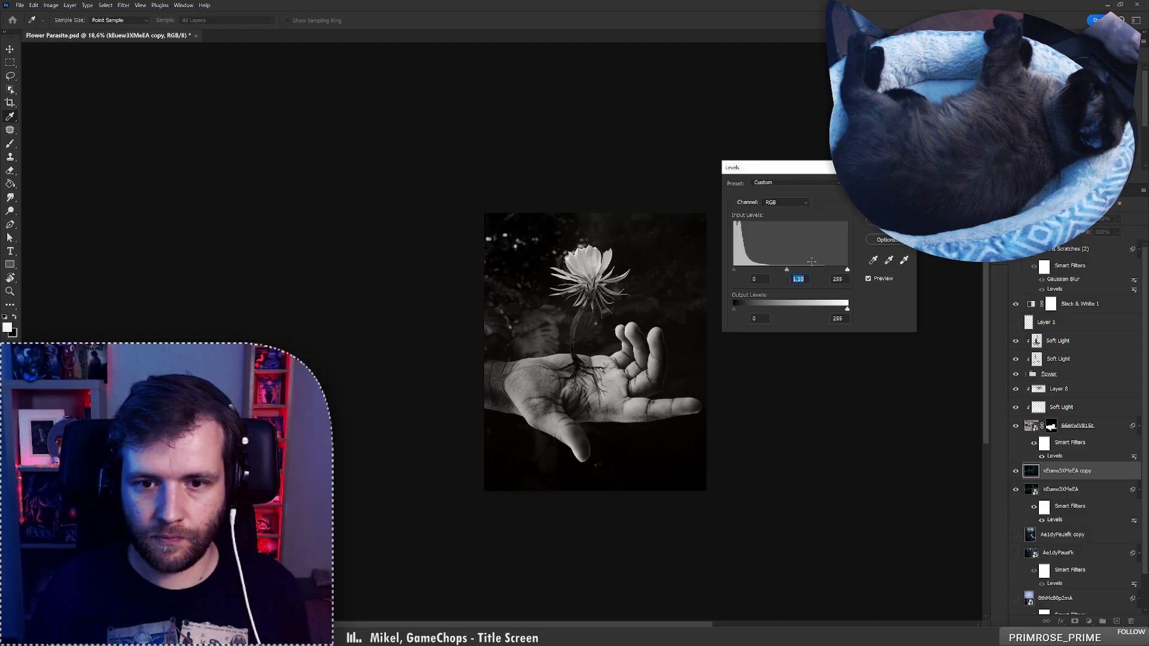
key("Return")
key("b")
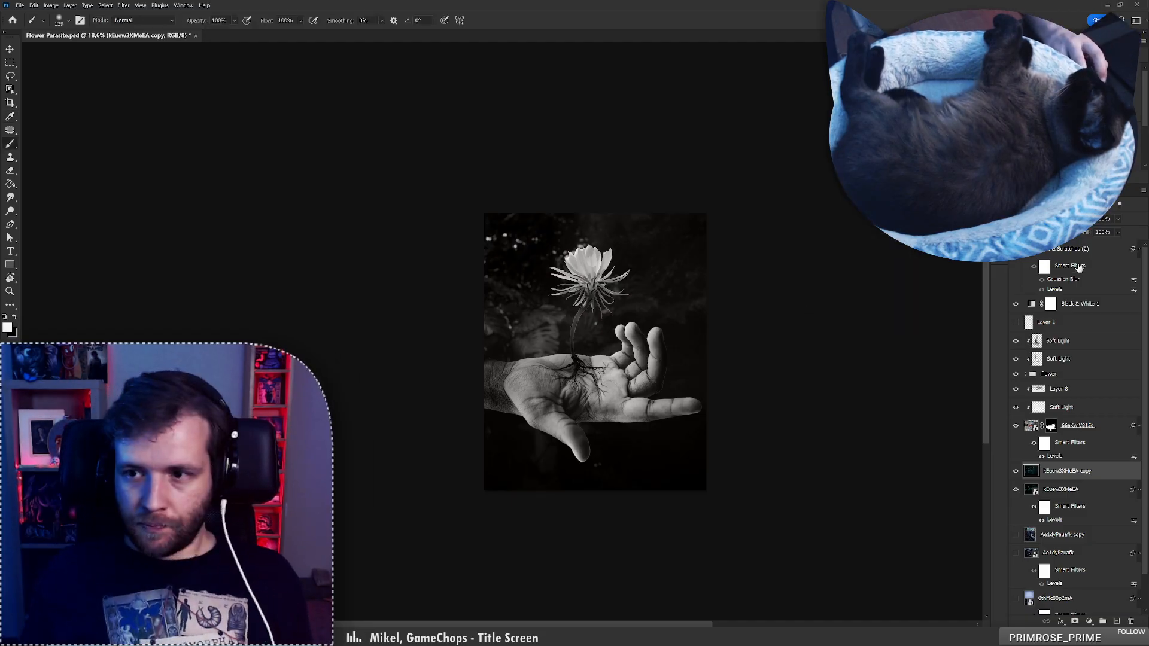
left_click(1078, 305)
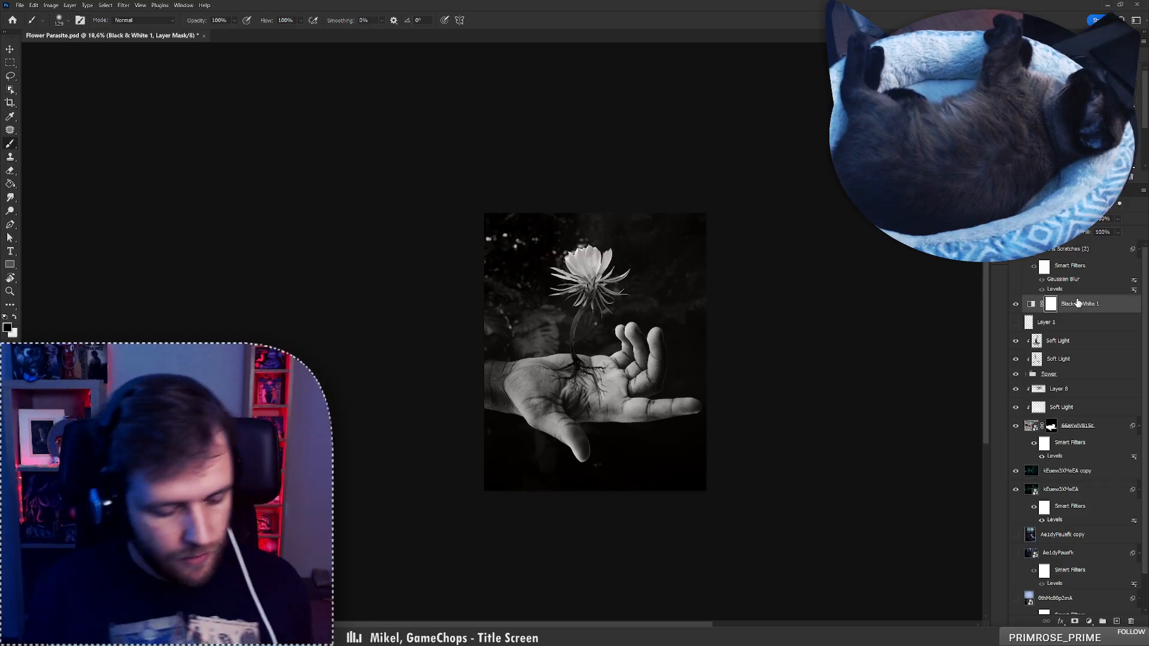
key("ctrl+shift+alt+e")
key("ctrl+alt+f")
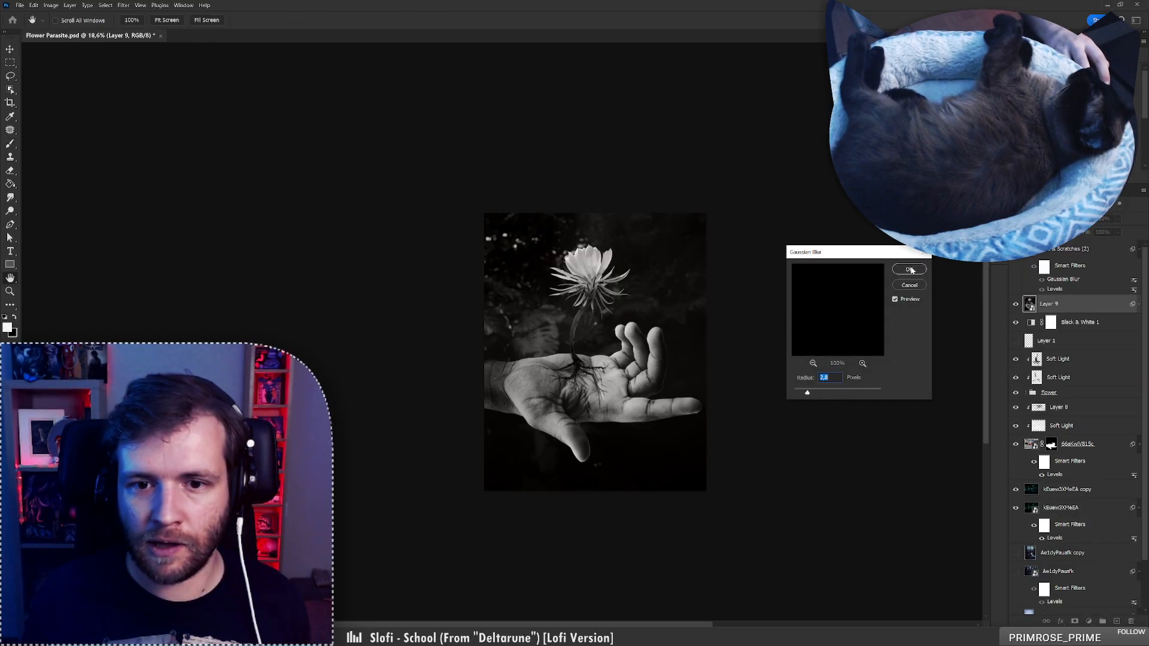
left_click(910, 271)
key("F2")
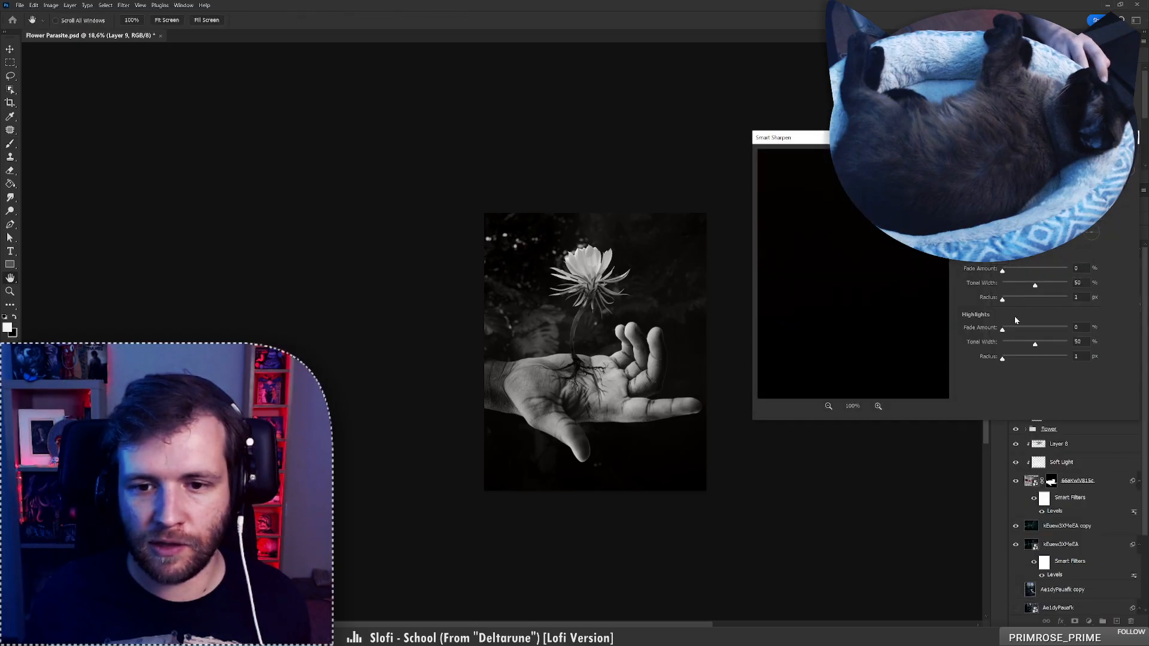
key("Escape")
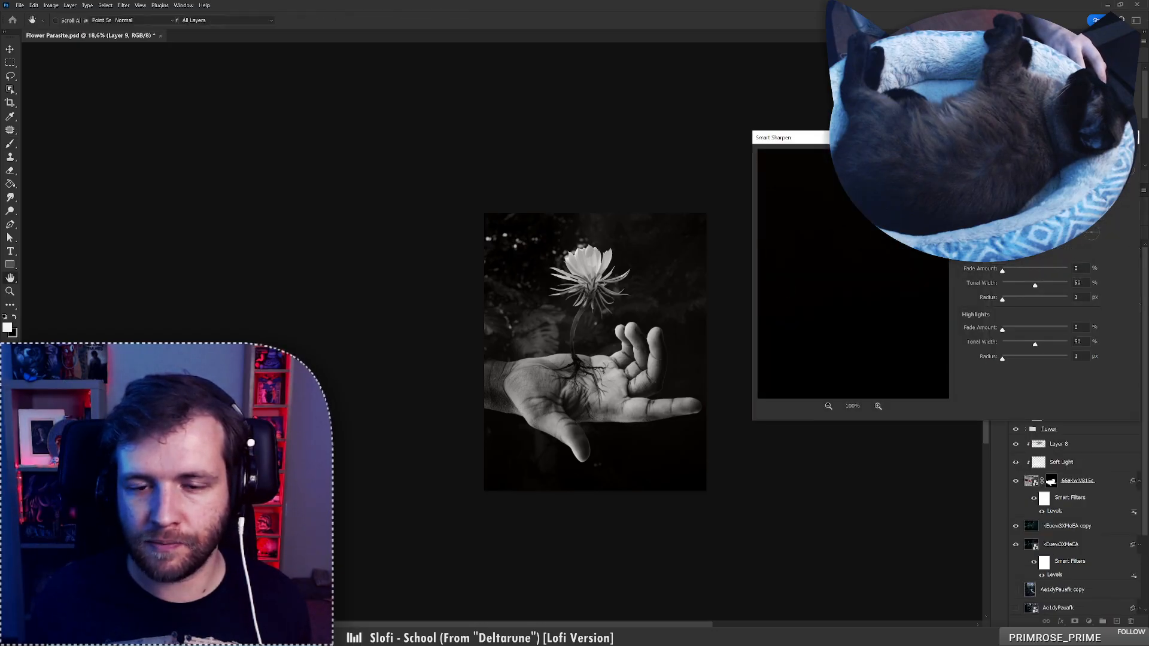
left_click(1133, 623)
Refine the hand layer's mask edge with a 3.8 px feather, 8% contrast and a -30% edge shift
scroll(1085, 571, "down", 3)
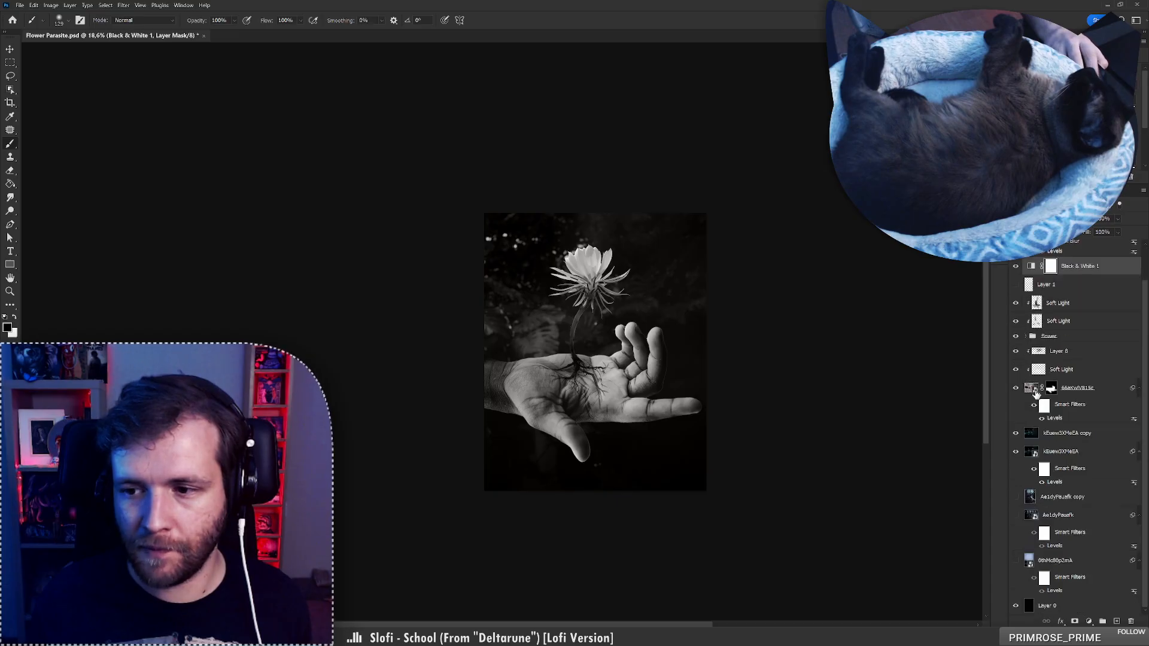
scroll(663, 393, "up", 10)
scroll(664, 393, "up", 4)
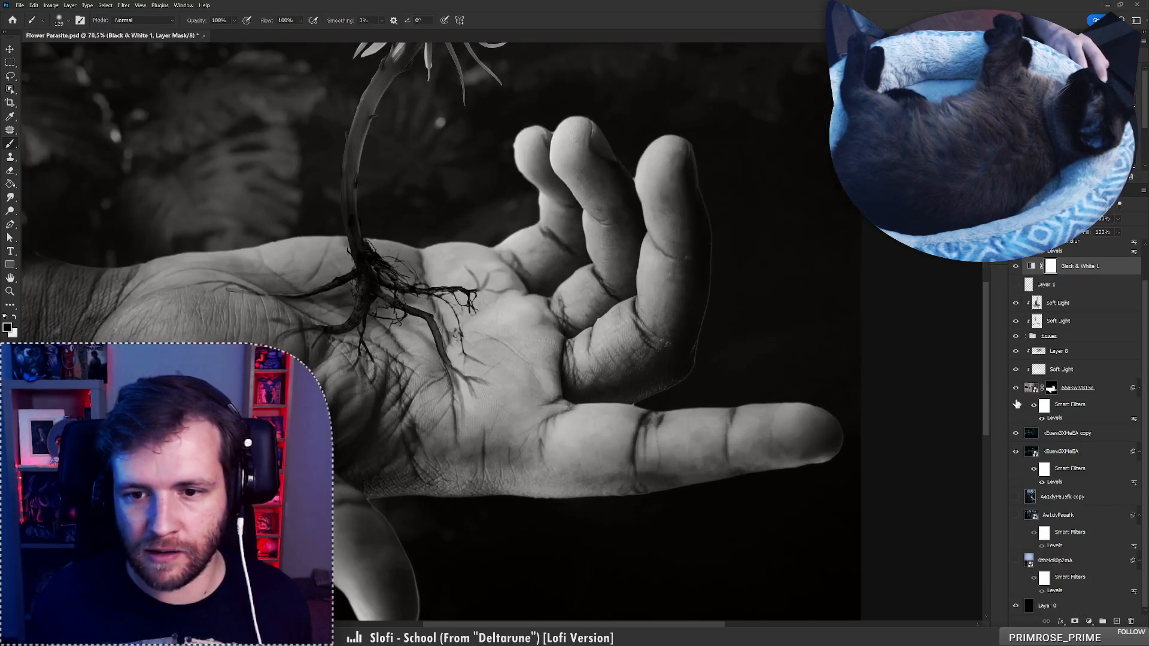
double_click(1050, 389)
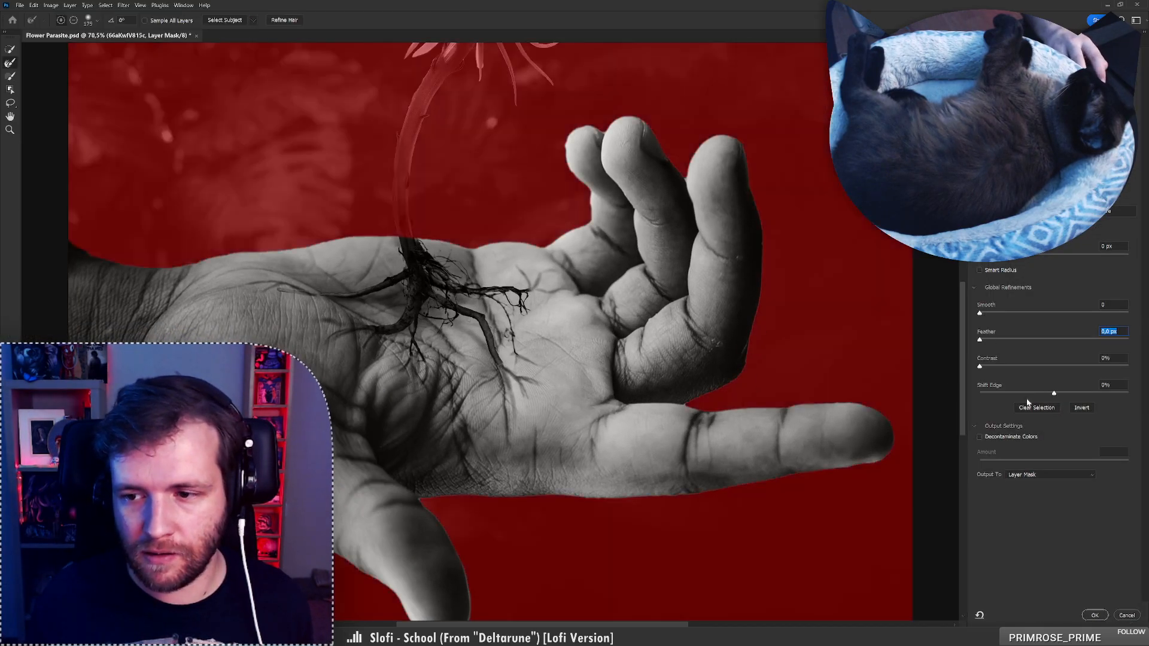
left_click(1029, 393)
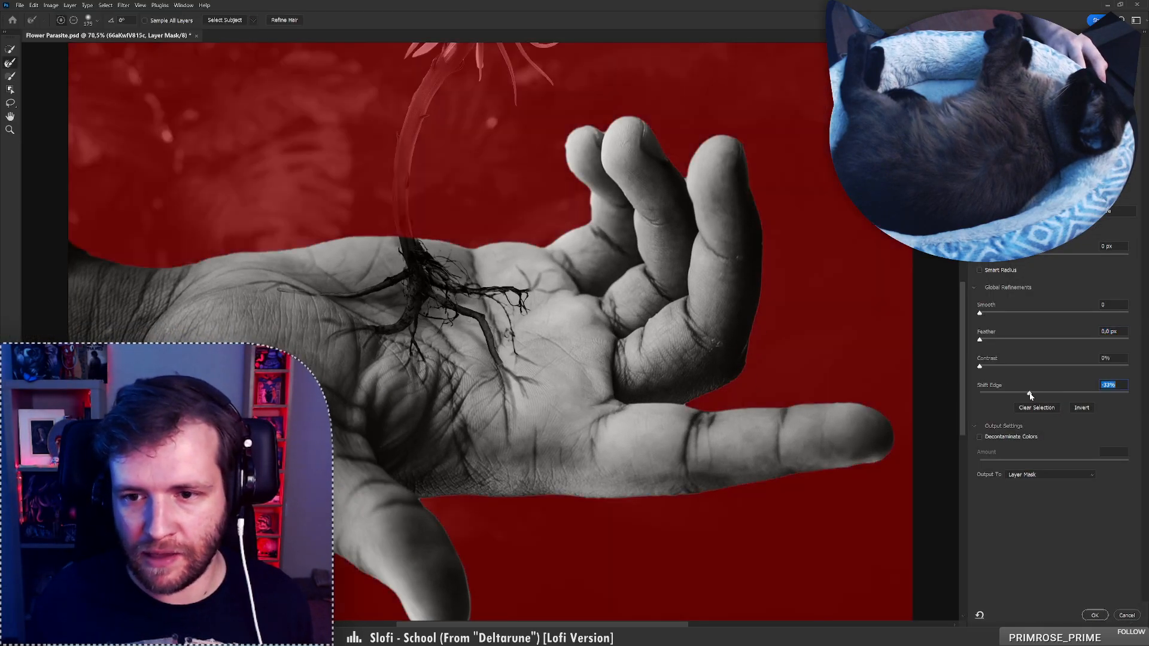
left_click(995, 340)
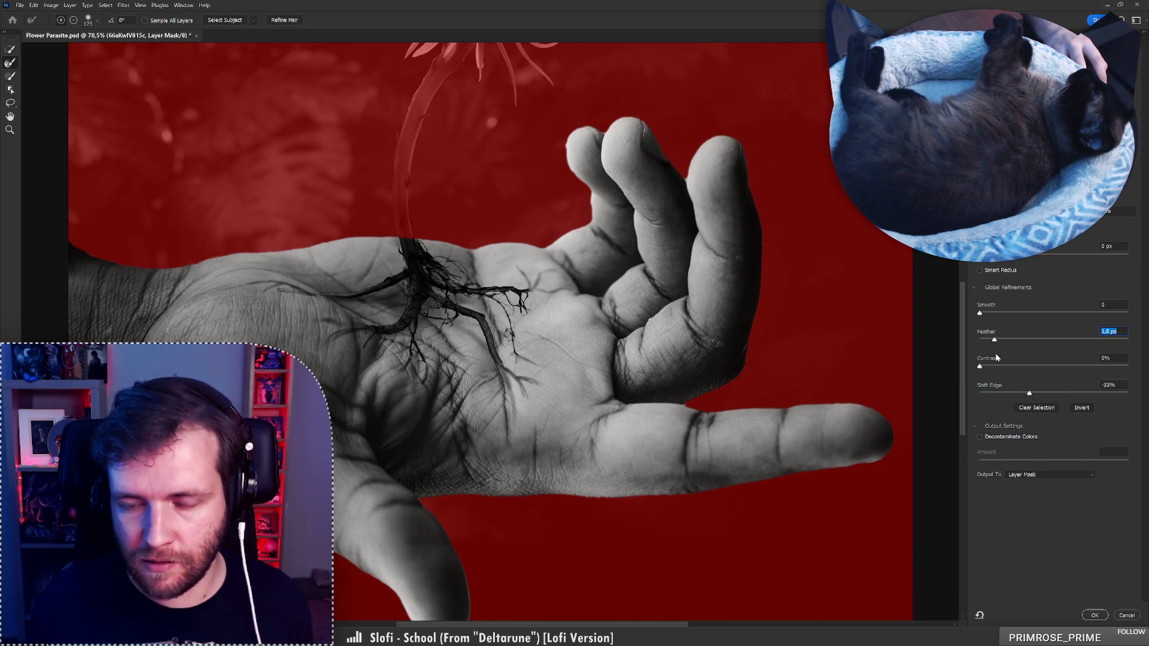
left_click(1000, 368)
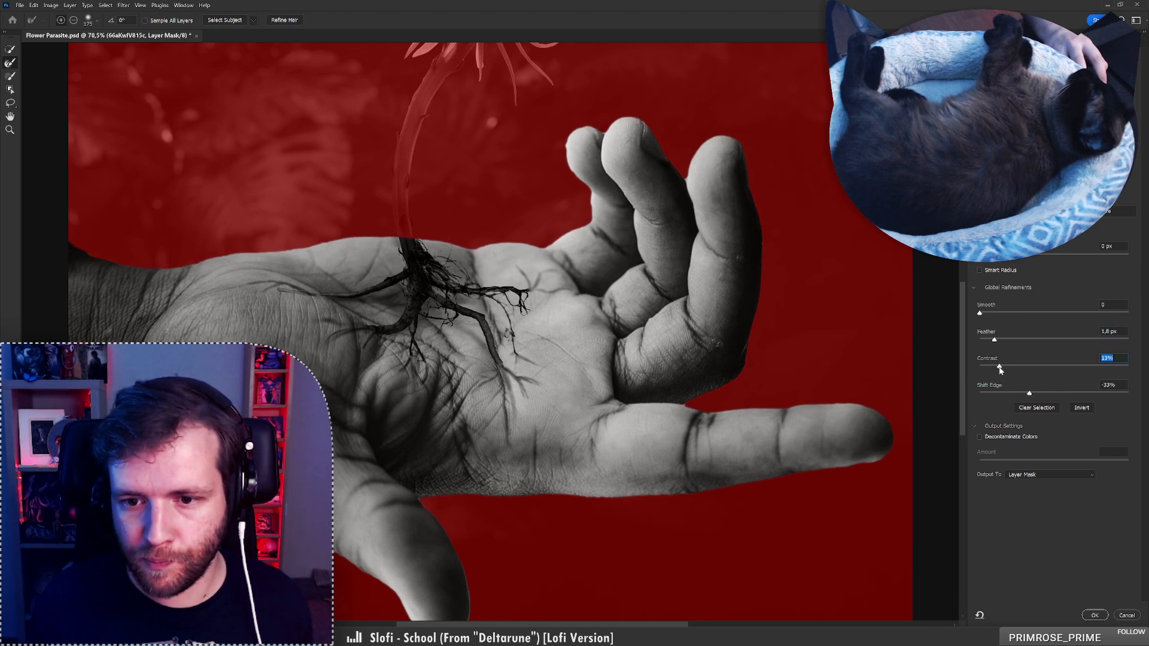
left_click(1010, 340)
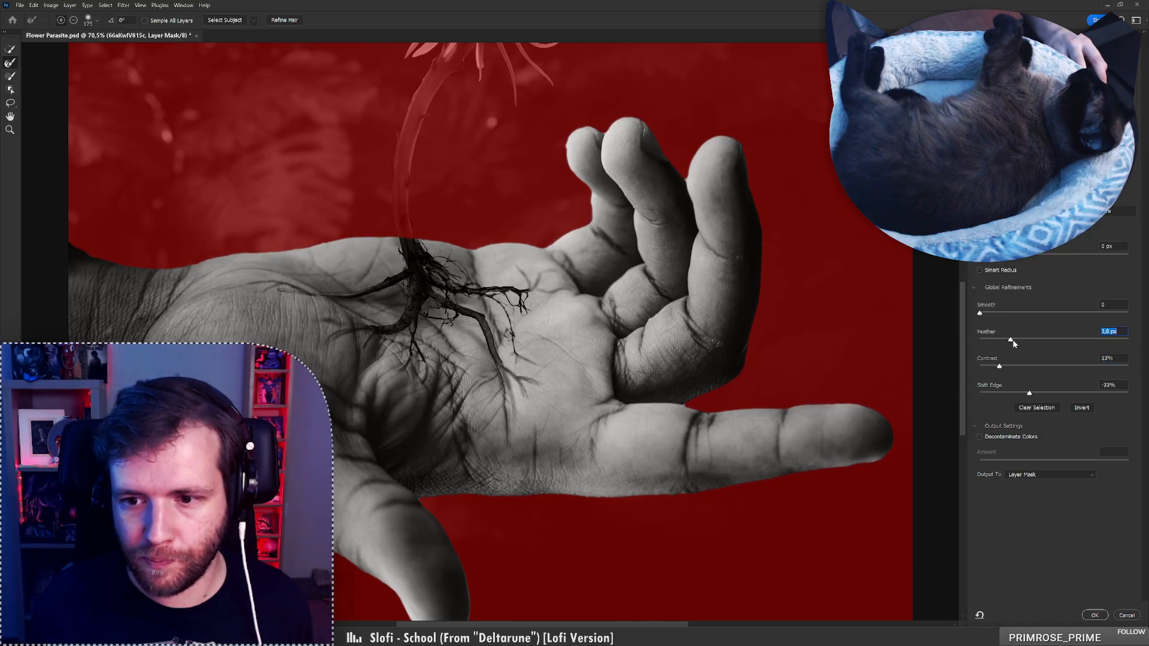
left_click(992, 367)
left_click(1039, 393)
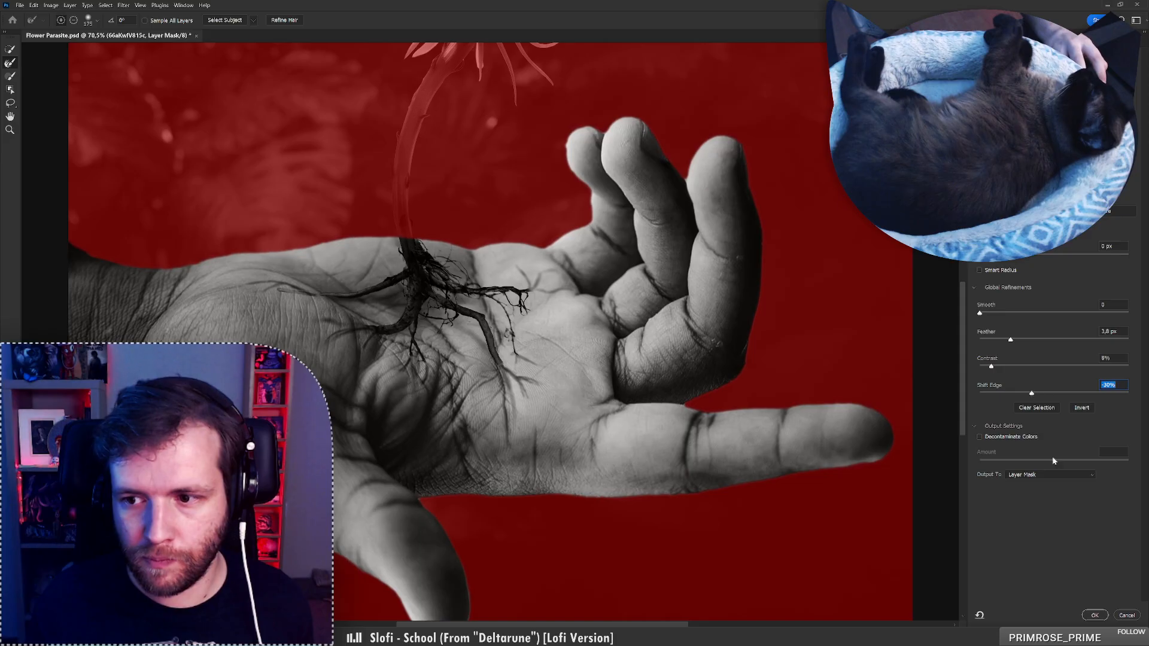
key("Return")
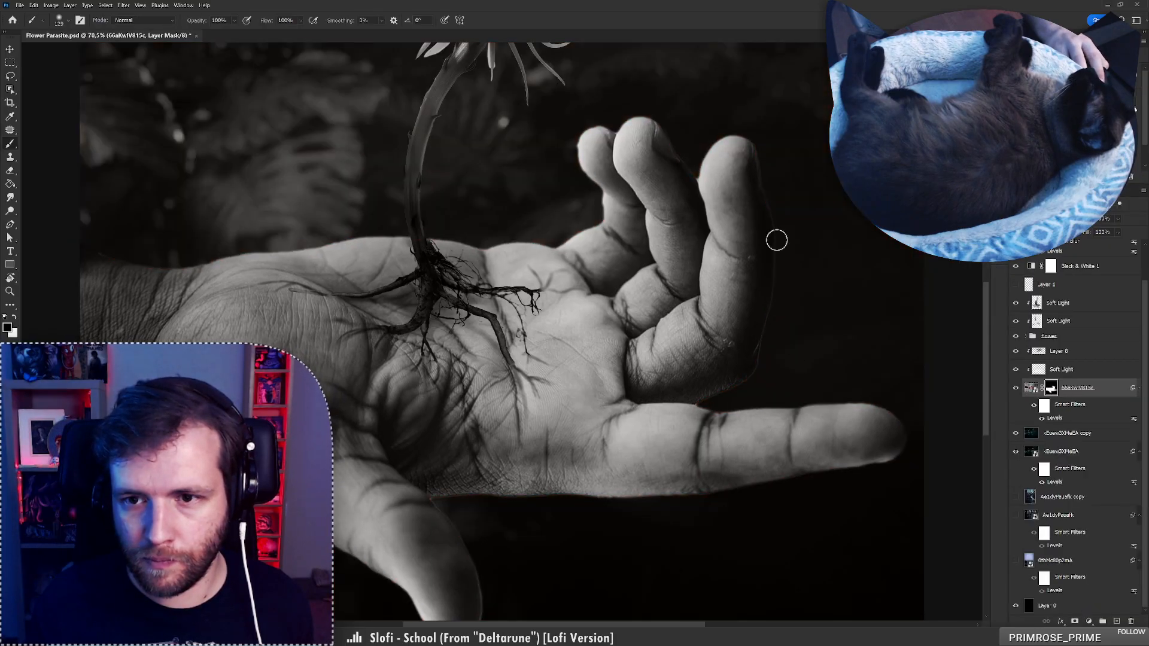
Shrink the soft brush and touch up the hand's mask along the edges of the raised fingers
scroll(704, 153, "up", 4)
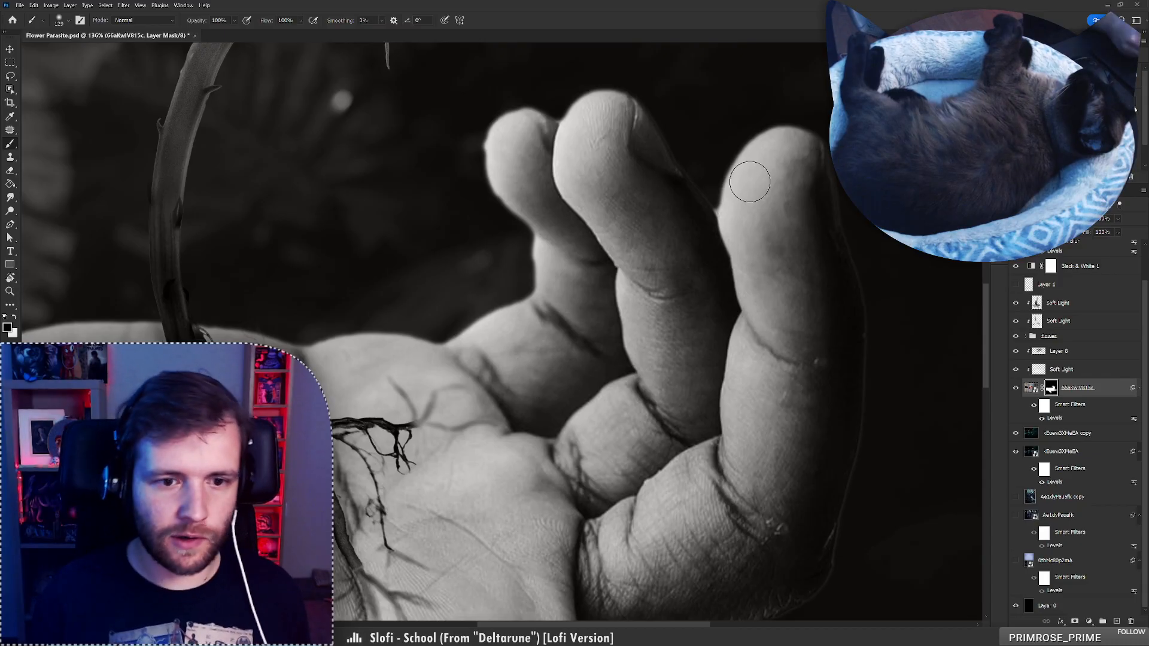
right_click(649, 399)
left_click(631, 298)
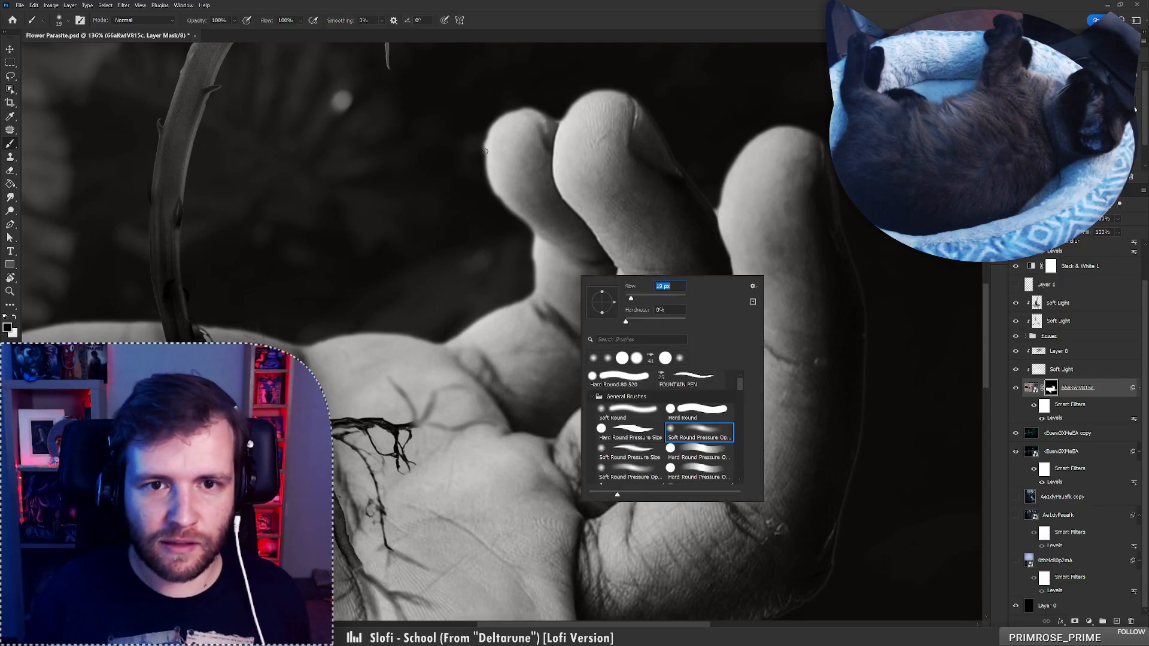
key("Return")
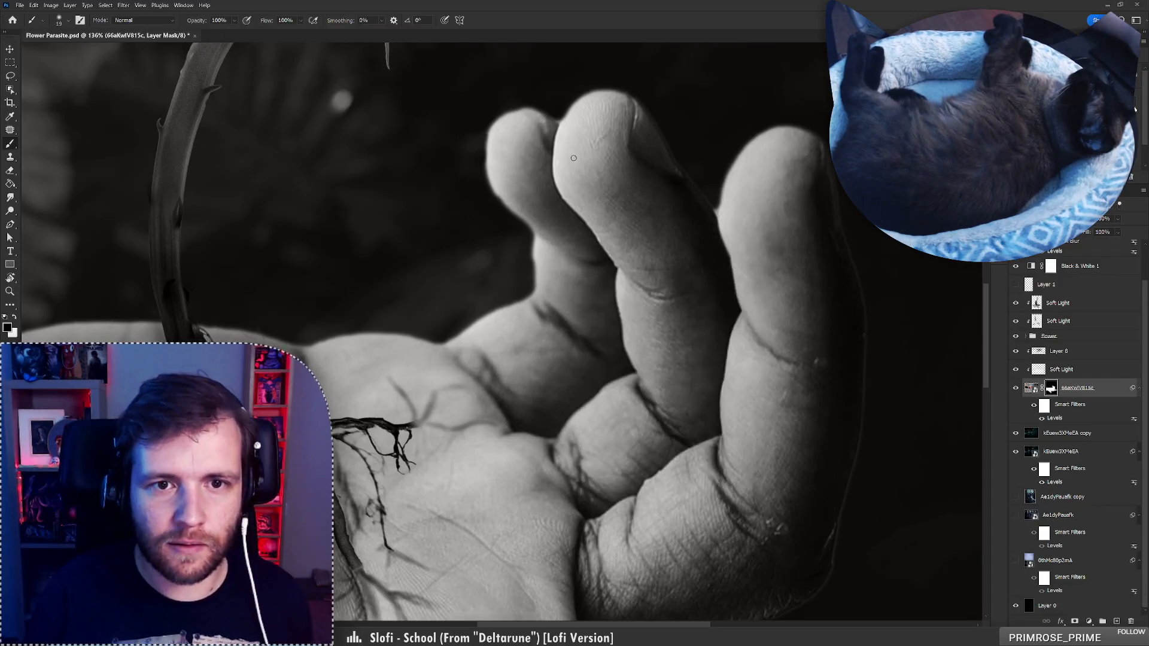
key("ctrl+z")
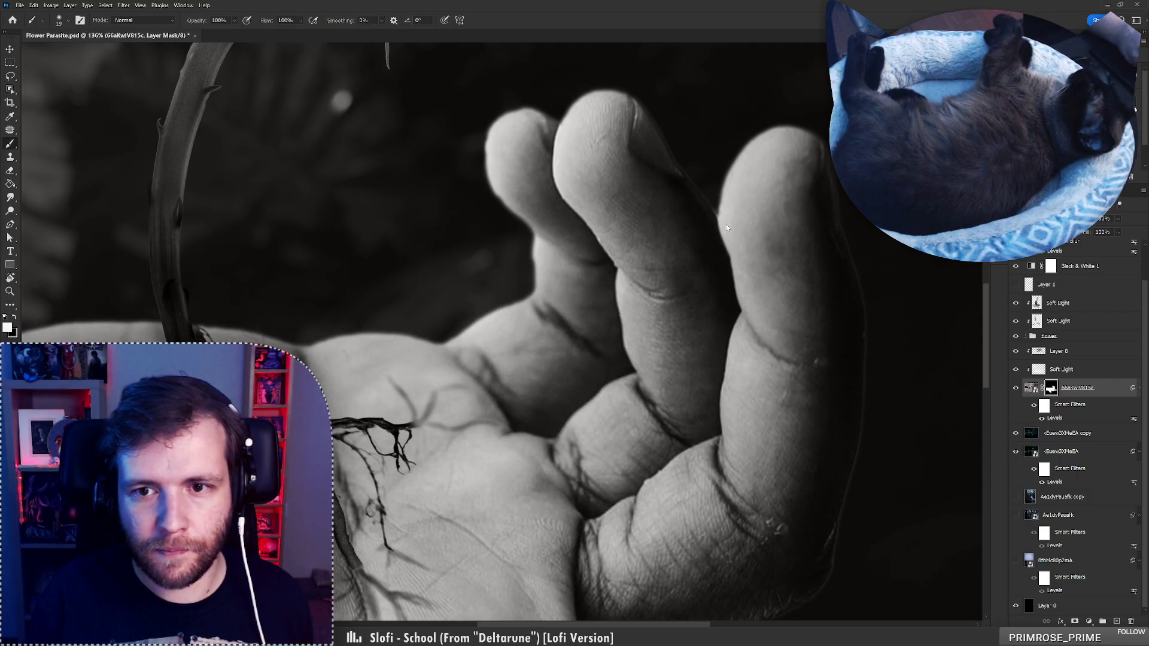
key("z")
left_click_drag(727, 227, 571, 233)
left_click_drag(714, 150, 734, 152)
key("b")
mouse_move(709, 189)
left_mouse_down()
mouse_move(694, 225)
mouse_move(628, 217)
left_mouse_up()
Tighten the hand layer's mask once more by shifting its edge -23%
key("z")
left_click_drag(642, 172, 662, 189)
mouse_move(759, 433)
left_mouse_down()
mouse_move(762, 384)
mouse_move(708, 393)
left_mouse_up()
key("b")
double_click(1051, 389)
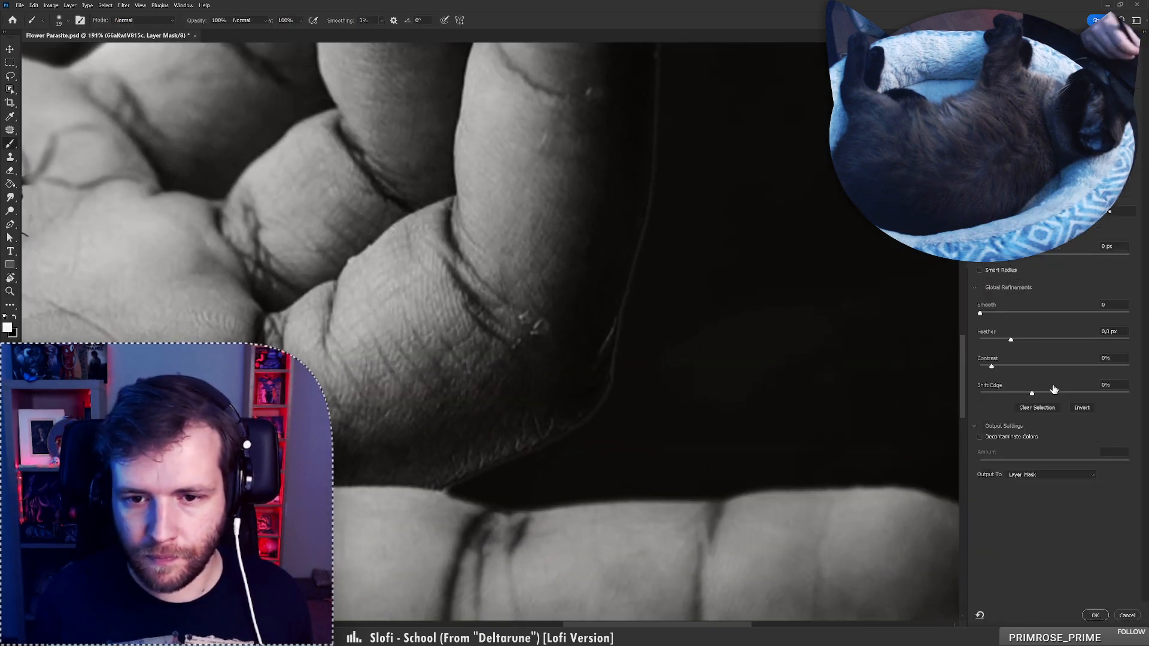
left_click(1037, 393)
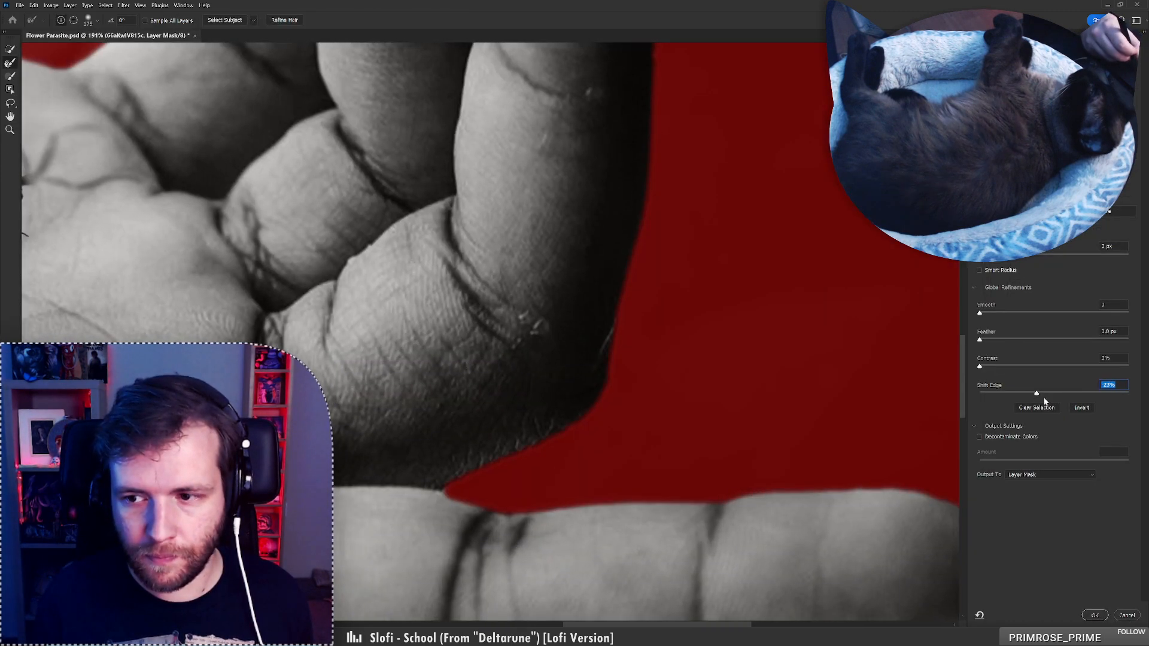
left_click(1094, 615)
Stamp all visible layers into a smart-object layer above Black & White 1 and apply Gaussian Blur and Smart Sharpen to it
key("z")
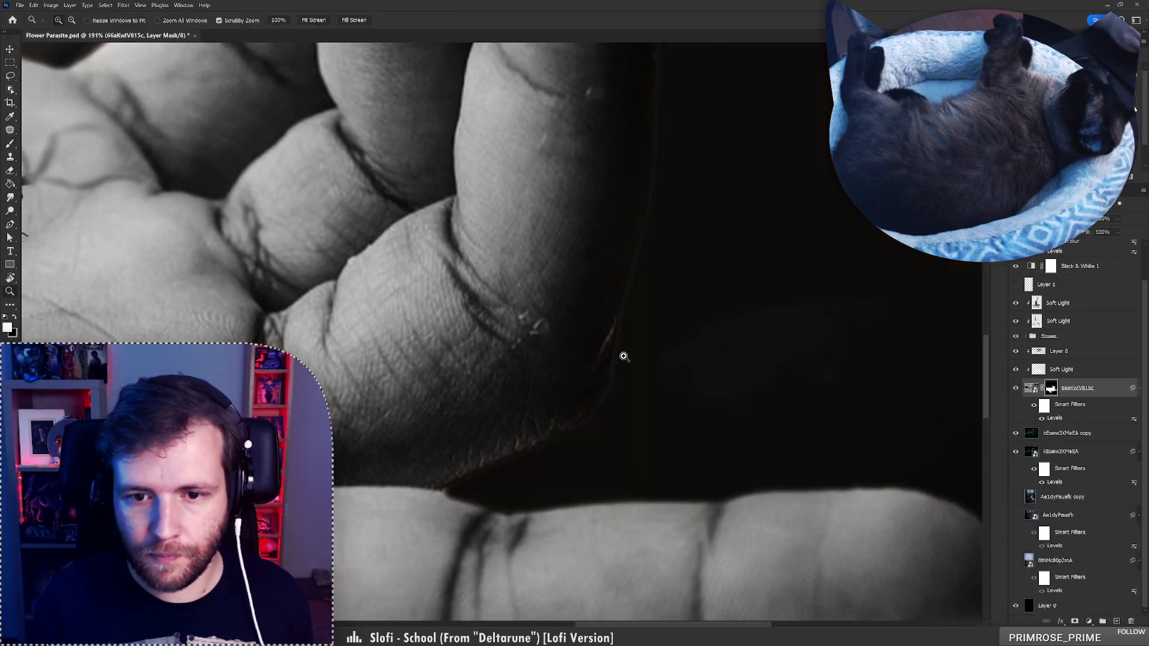
mouse_move(620, 354)
left_mouse_down()
mouse_move(532, 370)
mouse_move(592, 370)
left_mouse_up()
key("b")
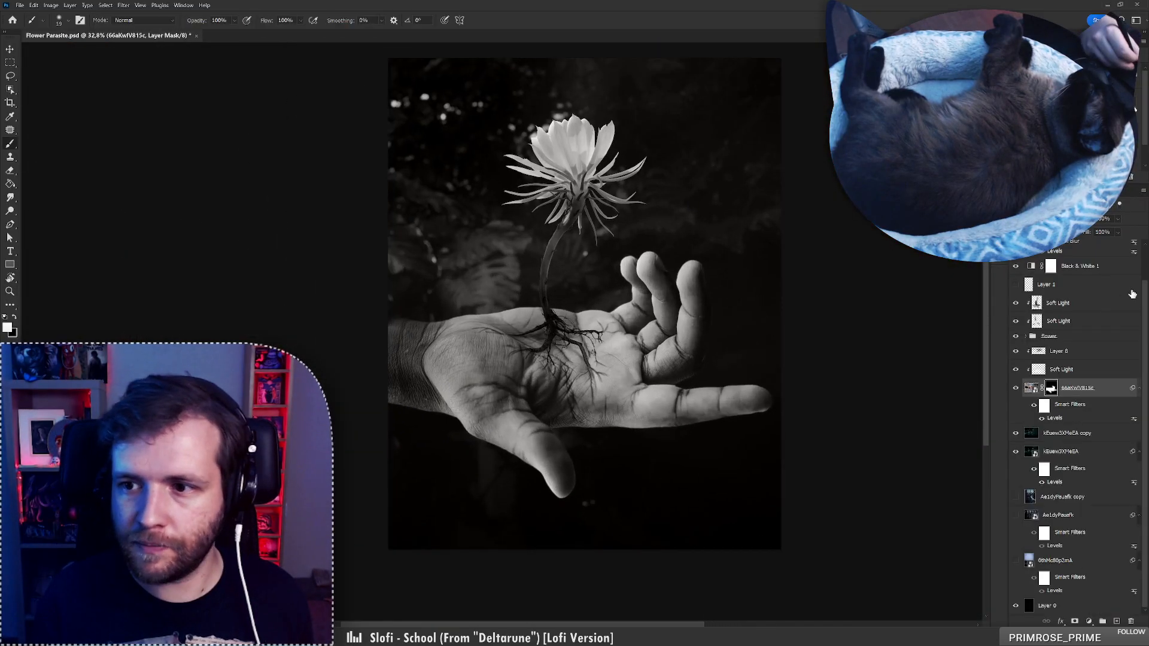
scroll(1093, 302, "up", 2)
left_click(1097, 304)
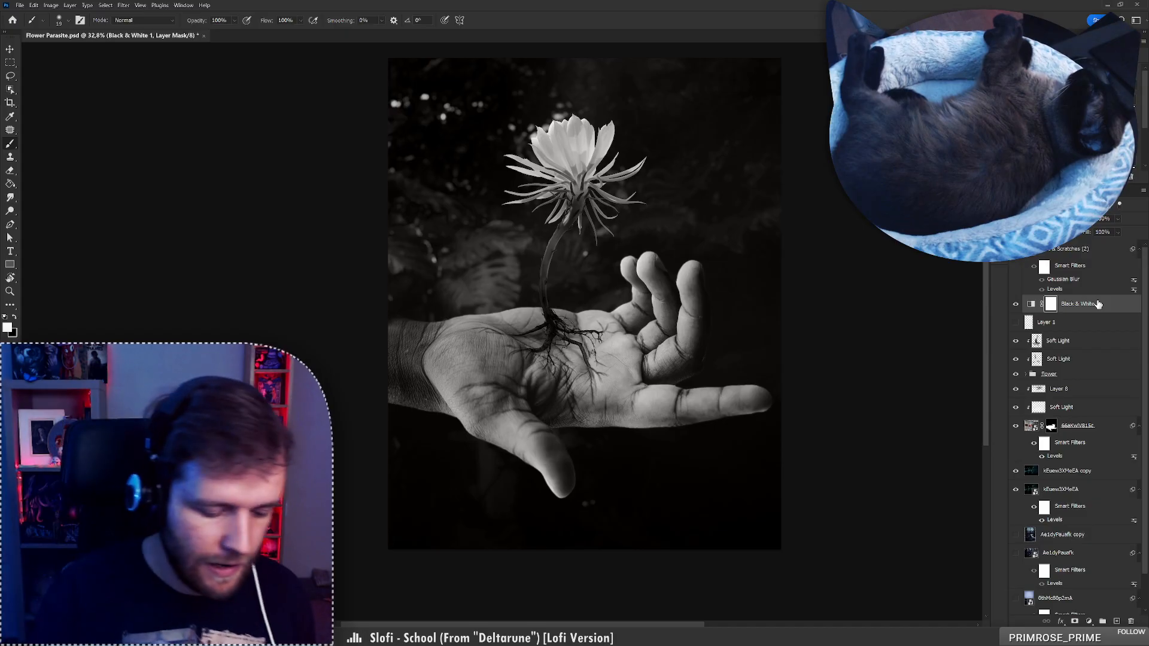
key("ctrl+shift+alt+e")
key("ctrl+alt+f")
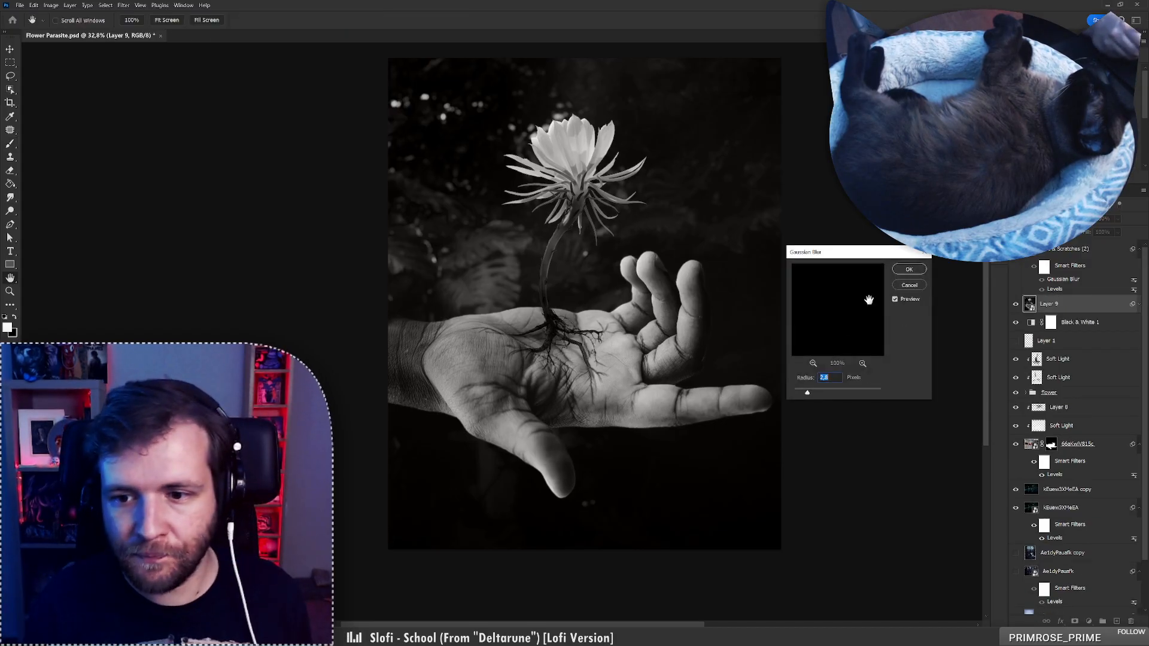
left_click(907, 272)
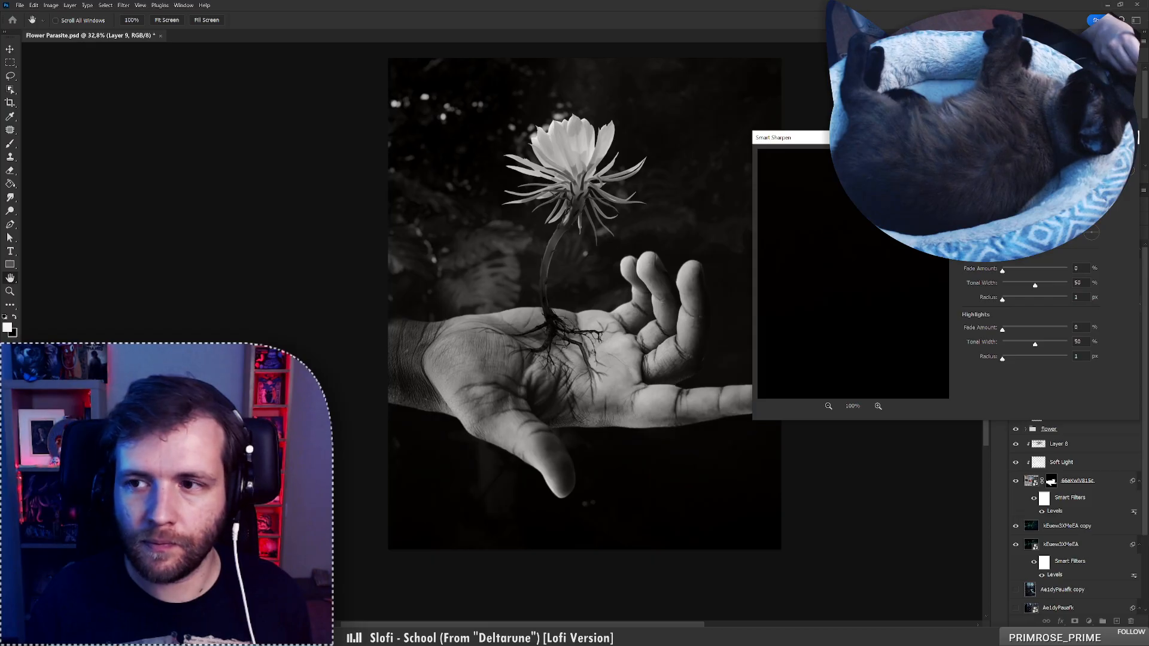
key("Return")
Open the Camera Raw filter on the stamped layer and set its vignette to +8
key("ctrl+shift+a")
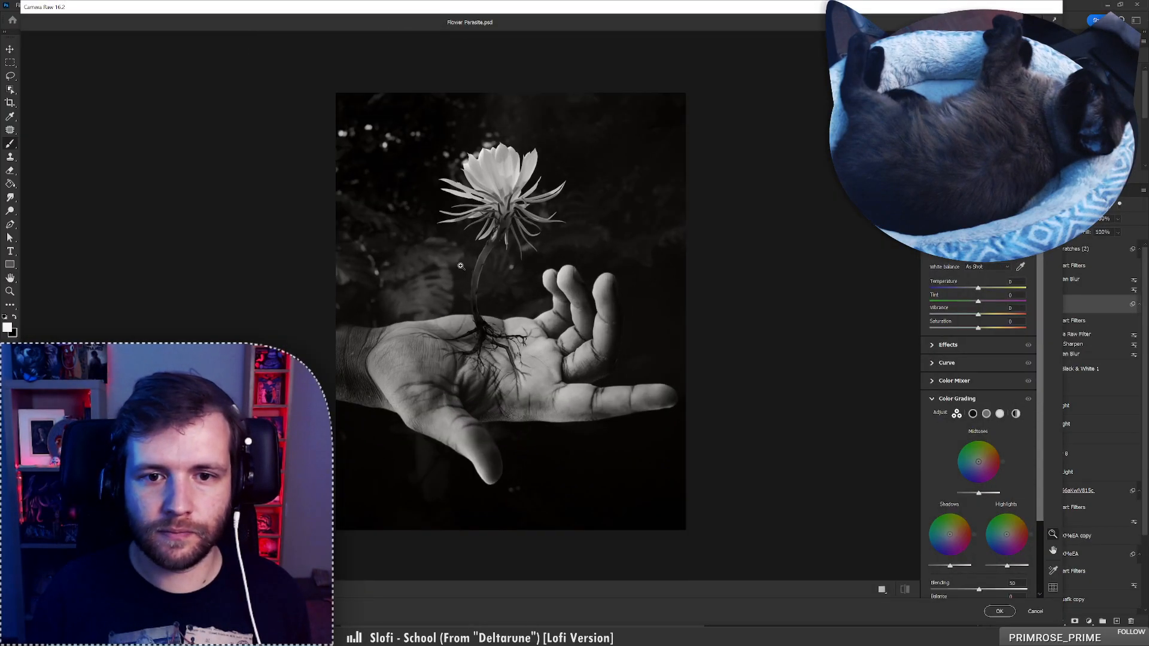
left_click(958, 399)
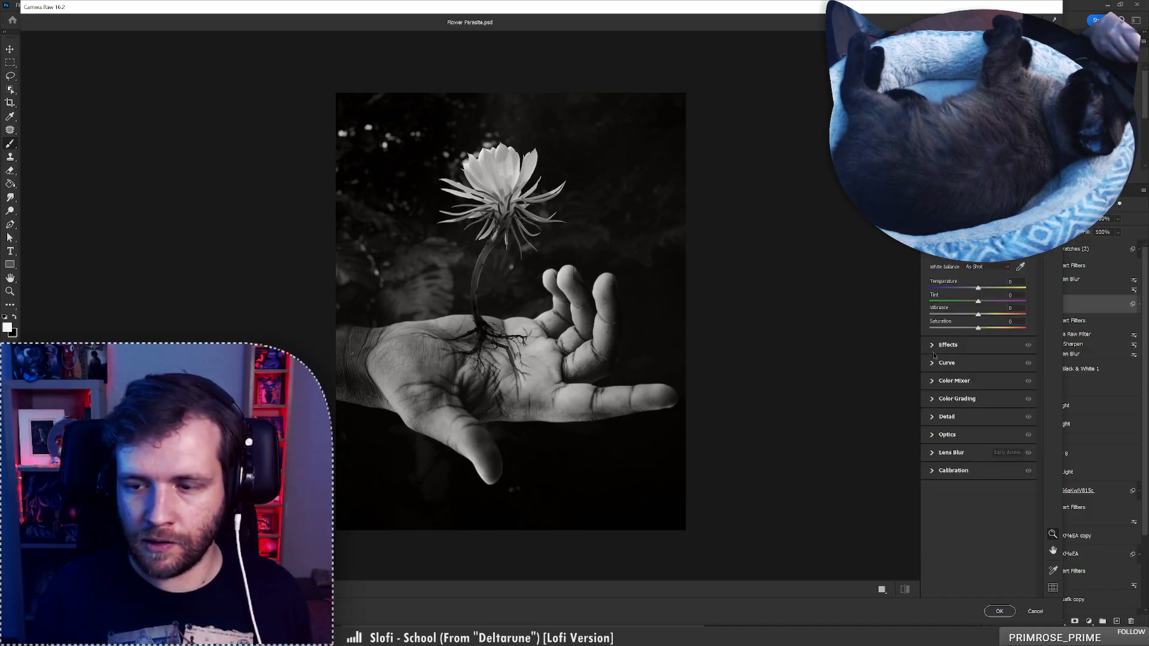
left_click(934, 346)
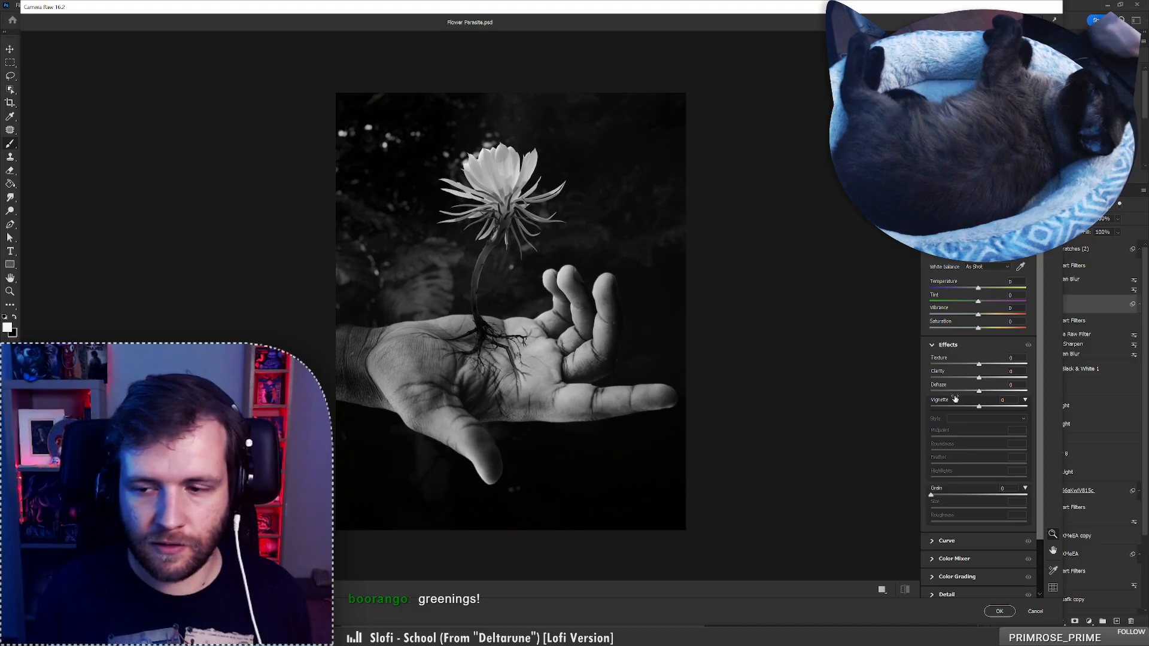
mouse_move(982, 409)
left_mouse_down()
mouse_move(966, 412)
mouse_move(995, 412)
mouse_move(985, 411)
left_mouse_up()
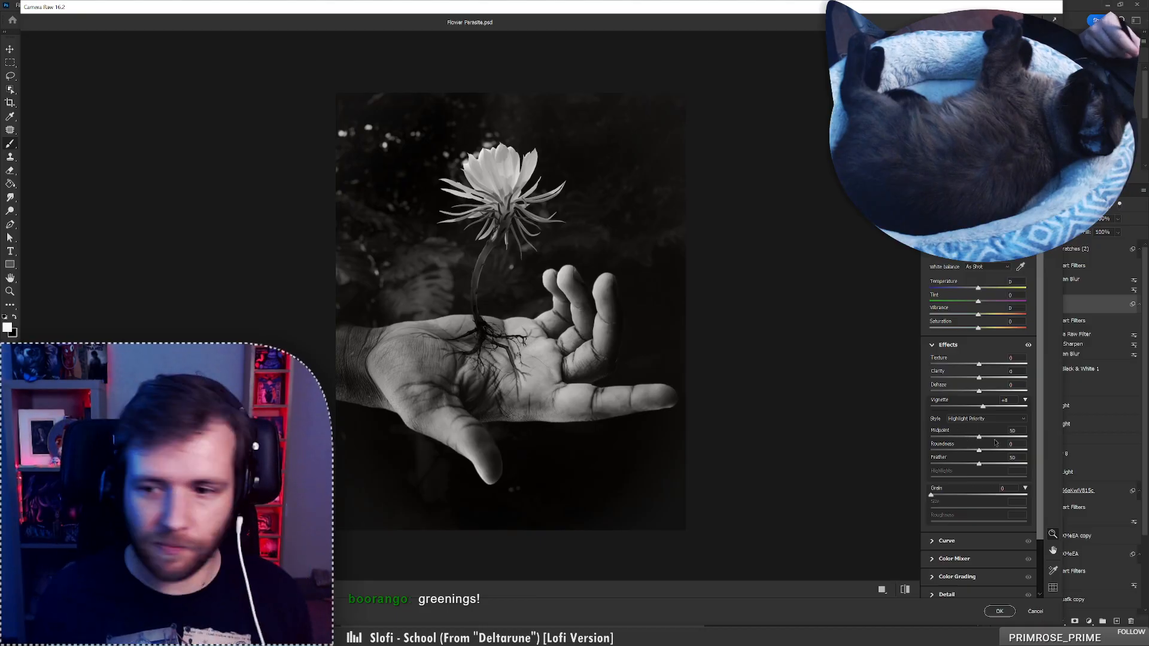
Add film grain to the composite with an amount of 37 and a size of 52, and check it up close
left_click_drag(934, 496, 962, 495)
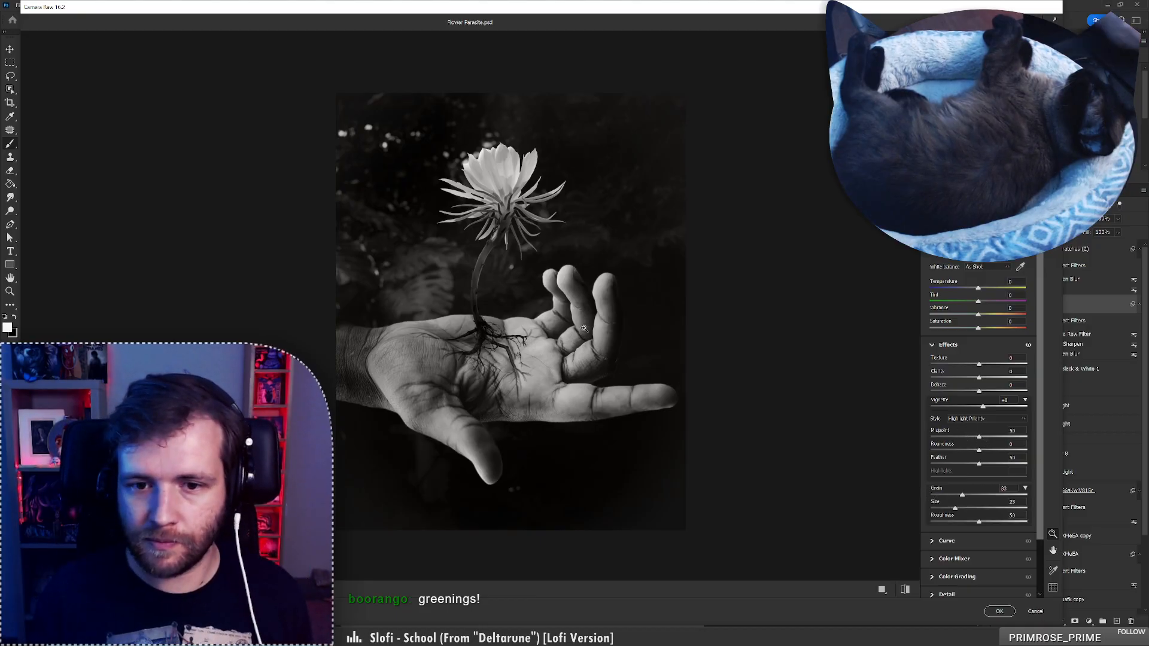
left_click(651, 303)
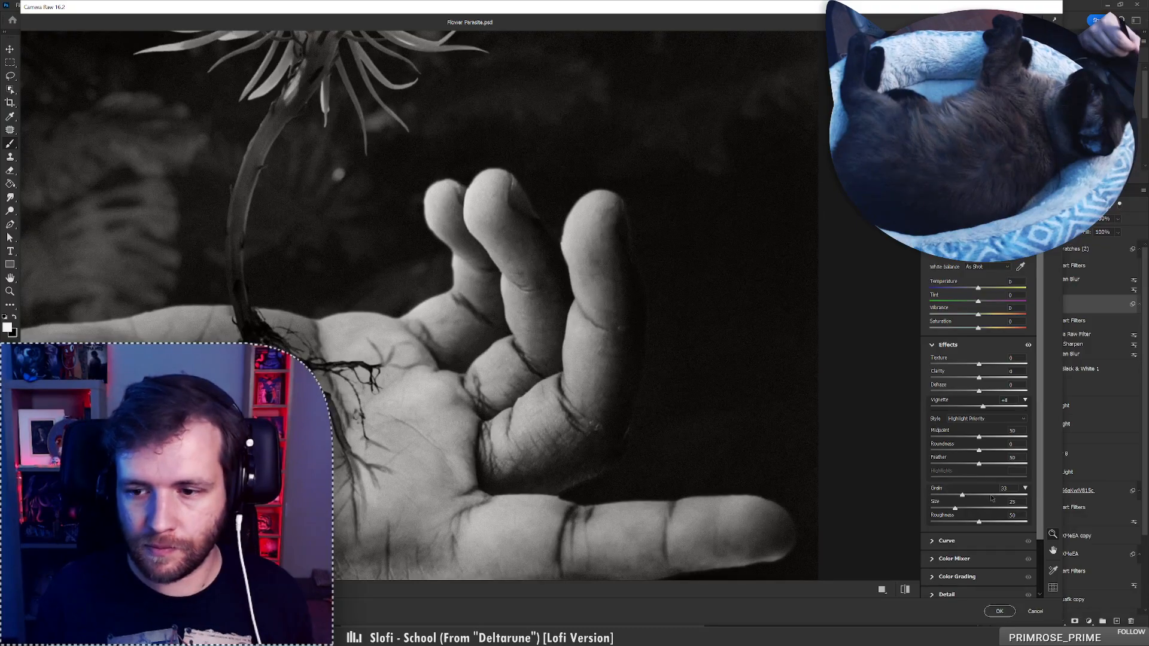
mouse_move(963, 496)
left_mouse_down()
mouse_move(994, 501)
mouse_move(981, 509)
left_mouse_up()
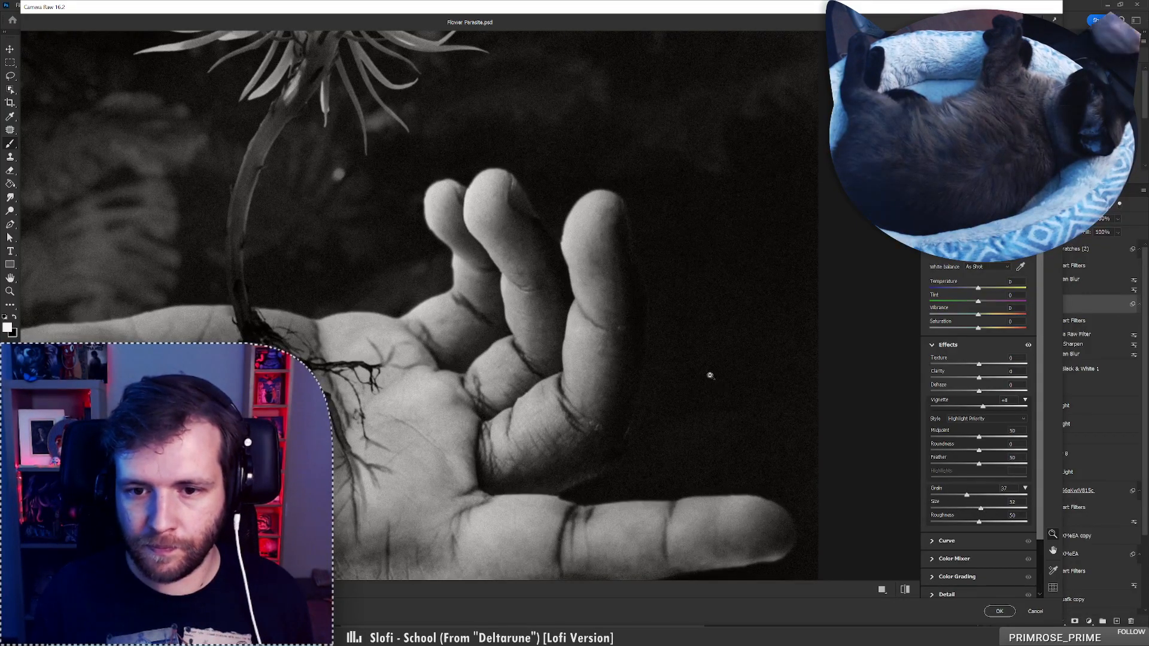
left_click(710, 376)
mouse_move(664, 384)
left_mouse_down()
mouse_move(709, 386)
mouse_move(676, 389)
left_mouse_up()
left_click_drag(745, 428, 744, 424)
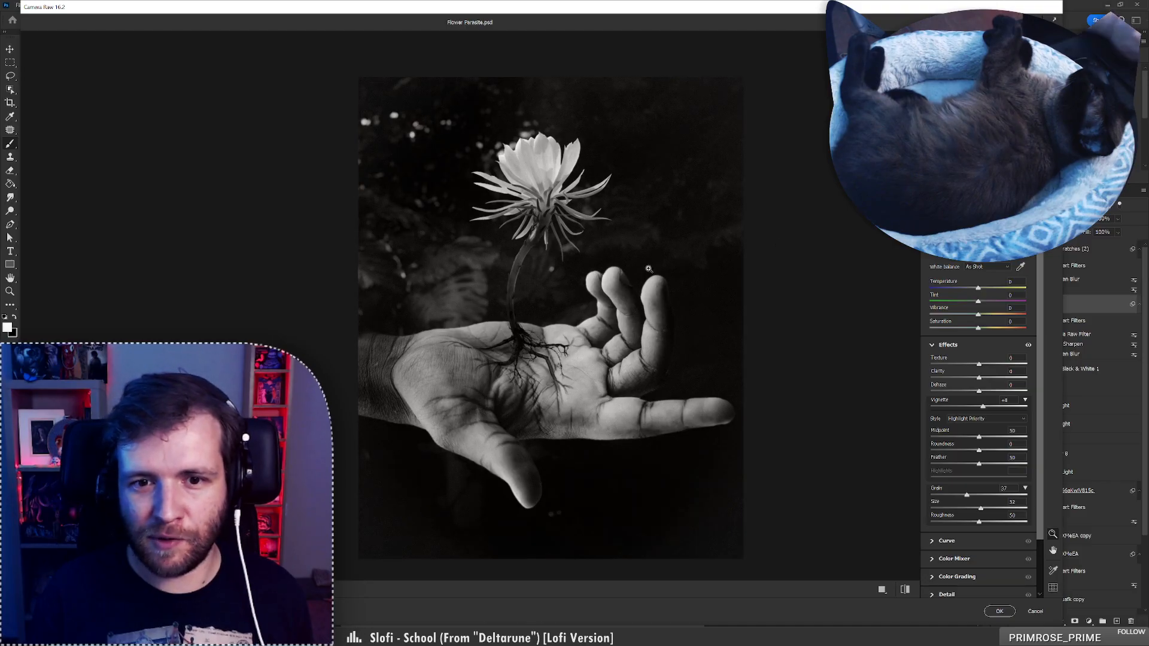
Apply the Camera Raw vignette and grain settings to Layer 9 after viewing the whole composite
left_click_drag(648, 268, 629, 269)
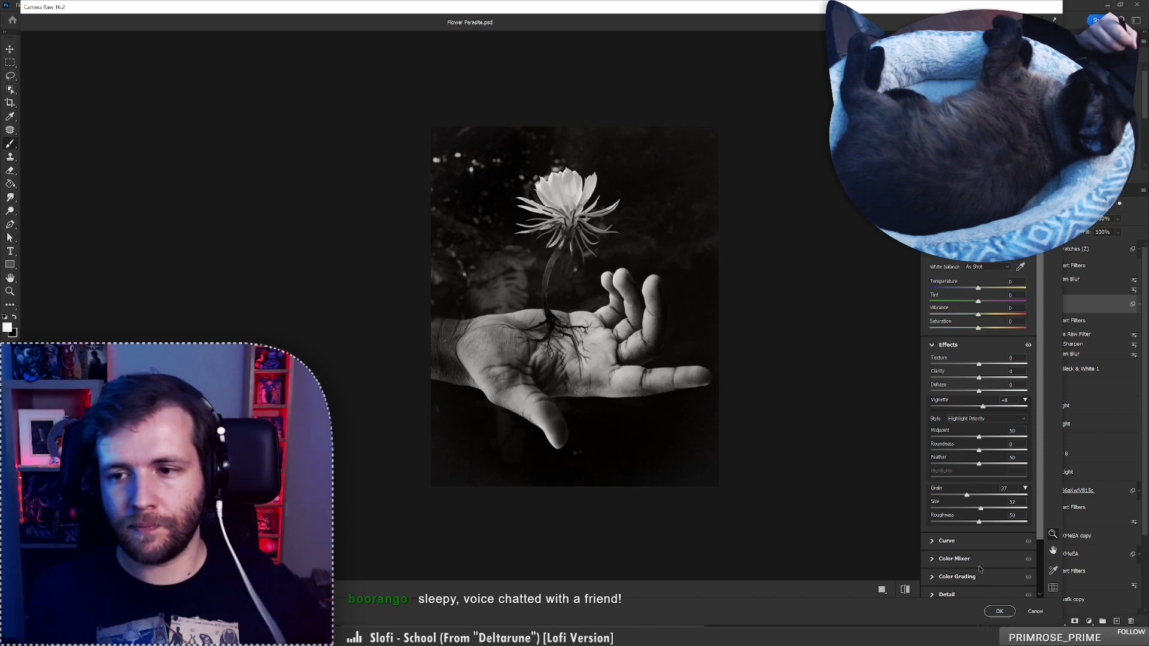
left_click(1000, 611)
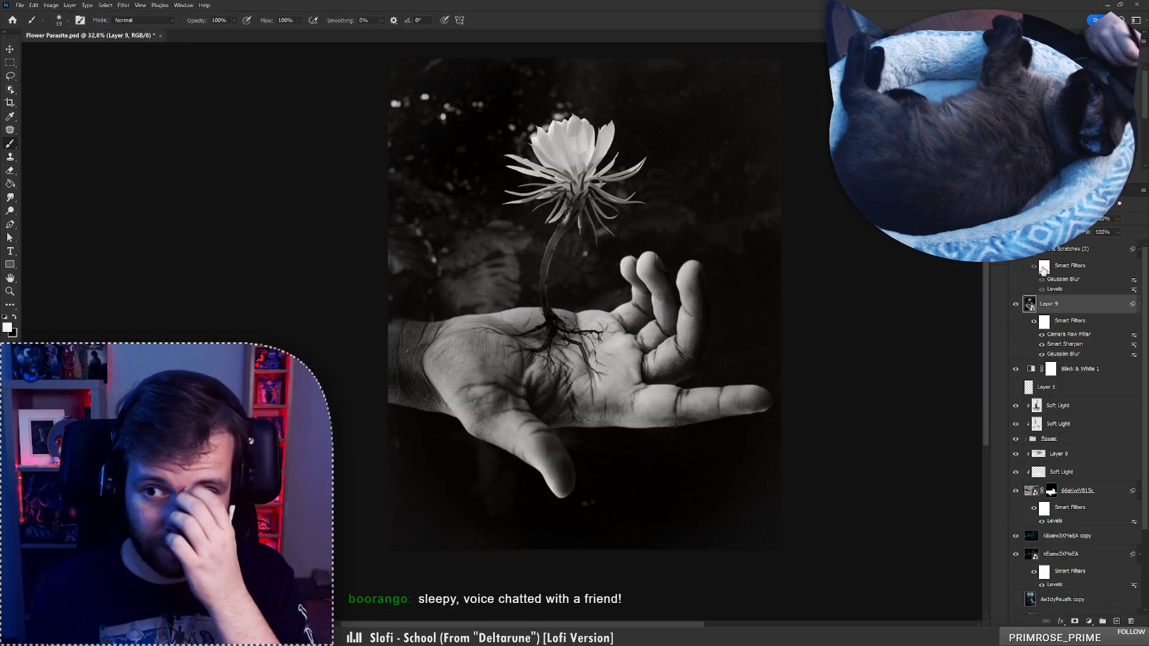
Try placing the Black & White 1 adjustment above Layer 9, and undo the move
left_click_drag(1093, 371, 1076, 299)
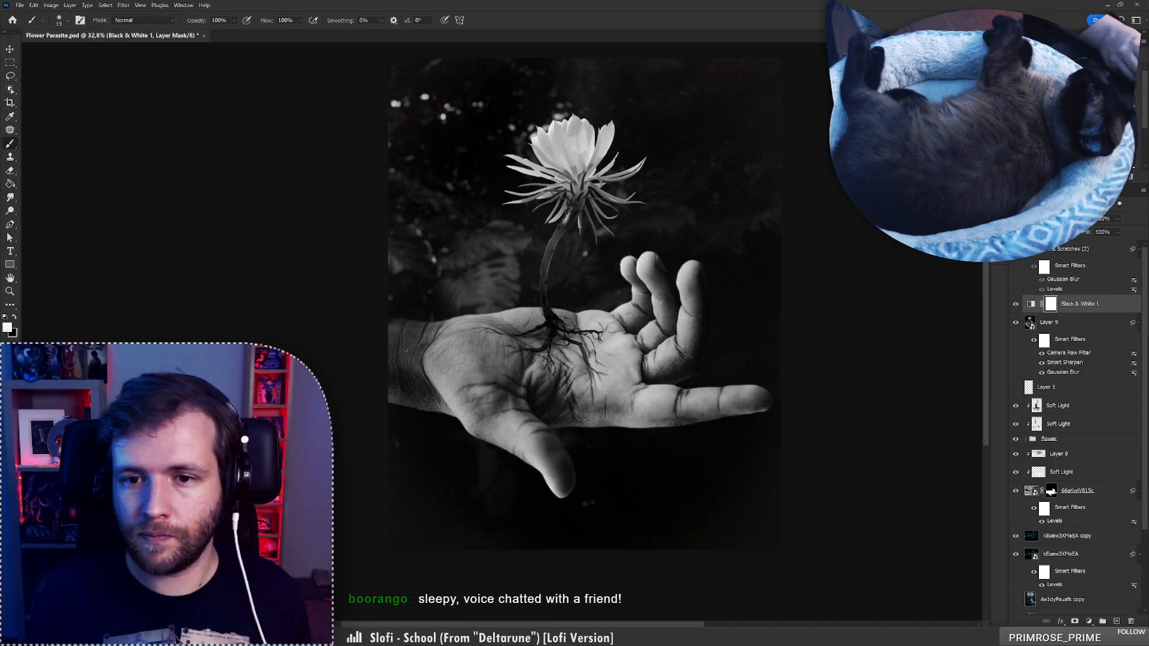
key("ctrl+z")
key("ctrl+z")
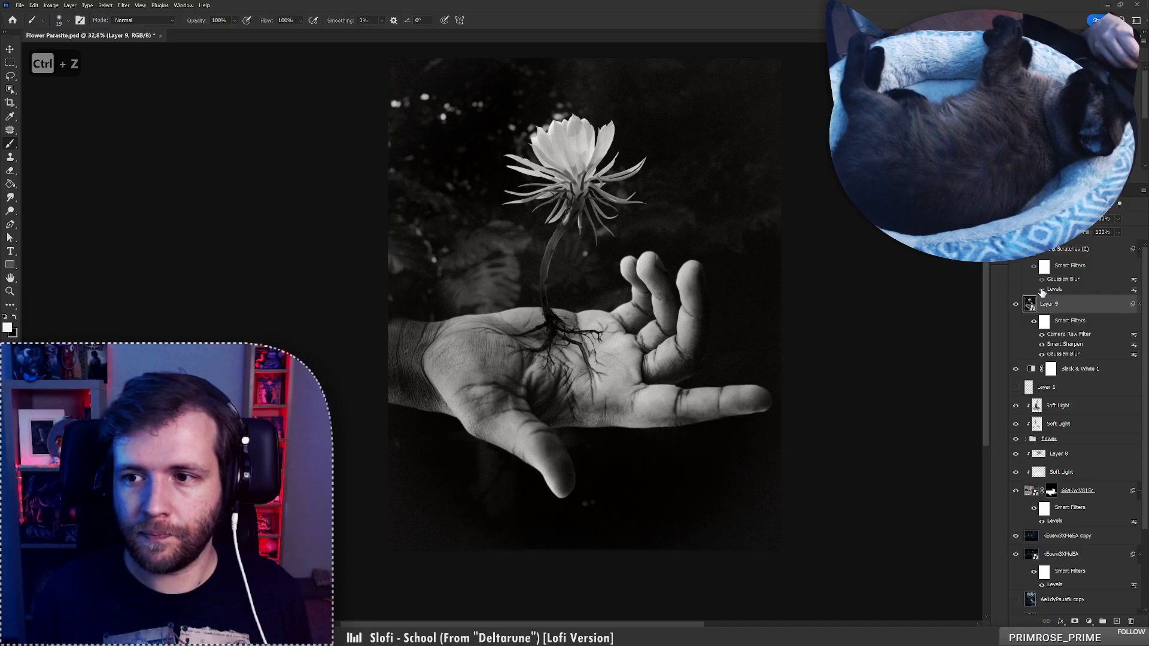
Flip the Dust & Scratches (2) texture horizontally, shift it down over the canvas, and reselect Layer 9
left_click(1065, 251)
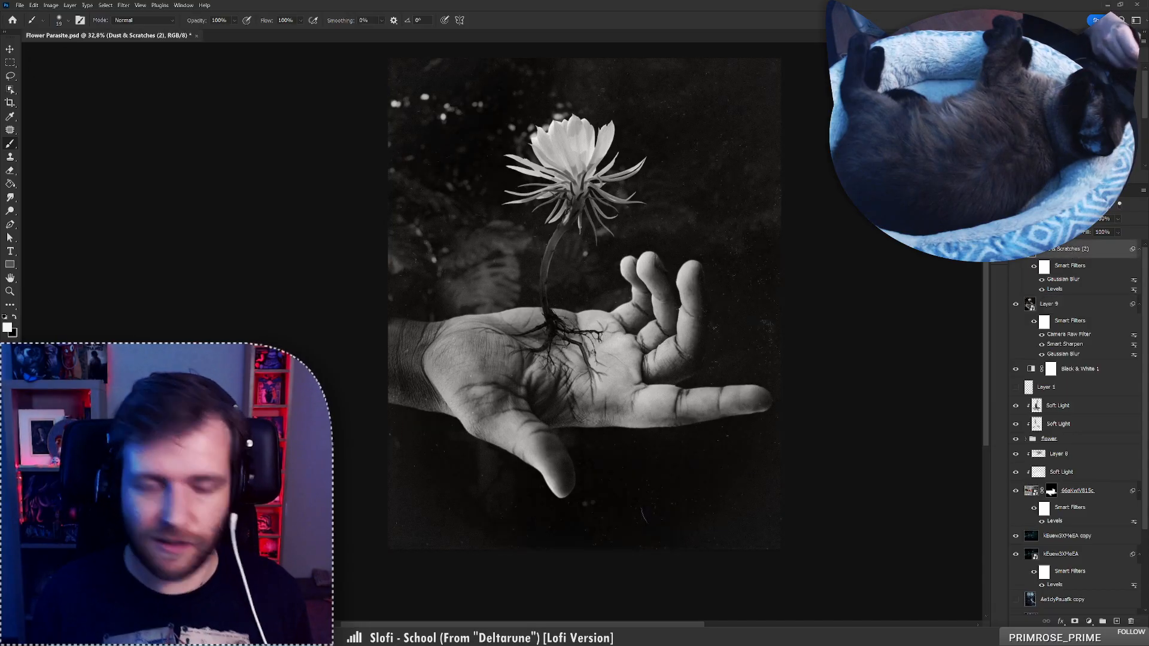
key("ctrl+t")
right_click(689, 289)
left_click(742, 444)
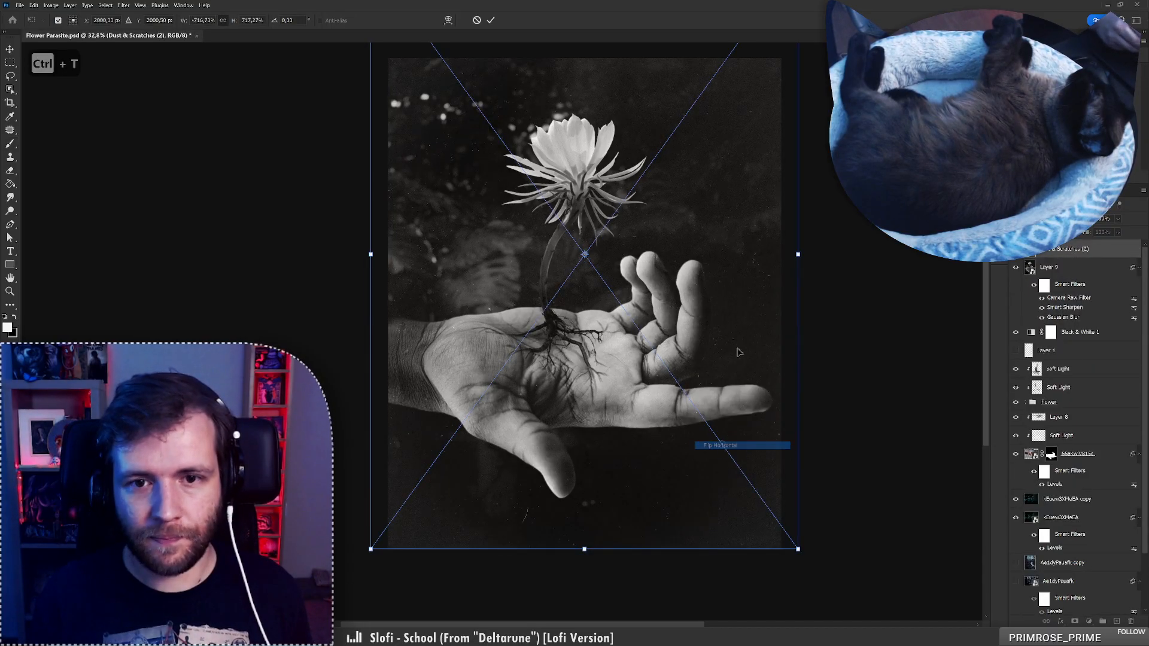
left_click_drag(739, 297, 739, 385)
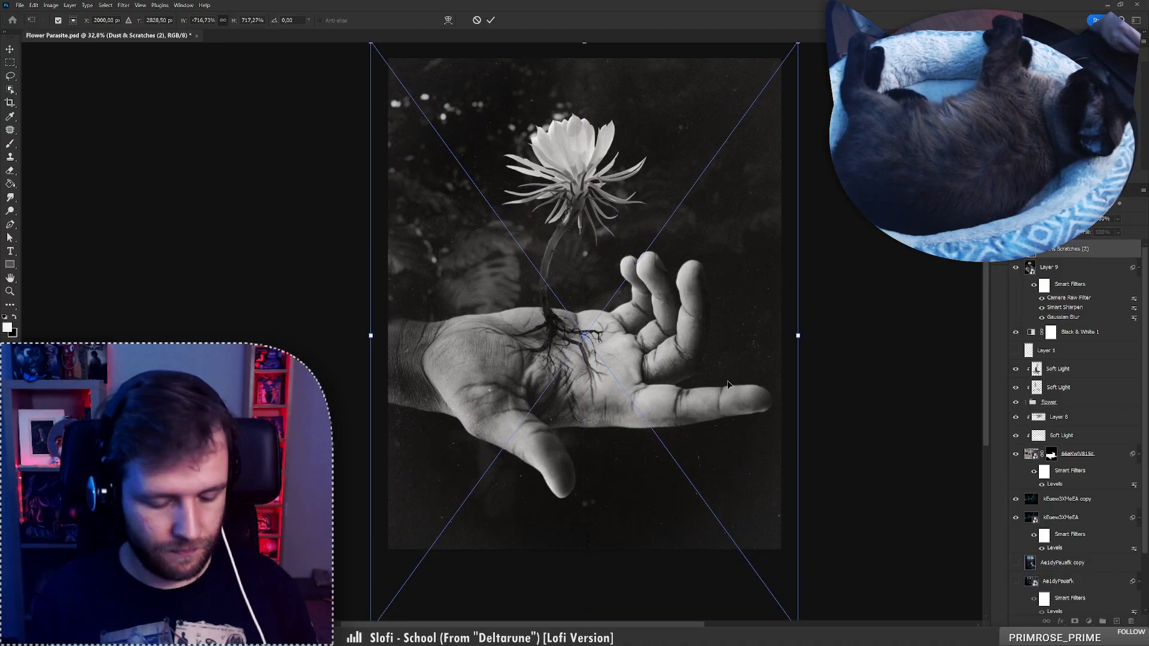
key("Return")
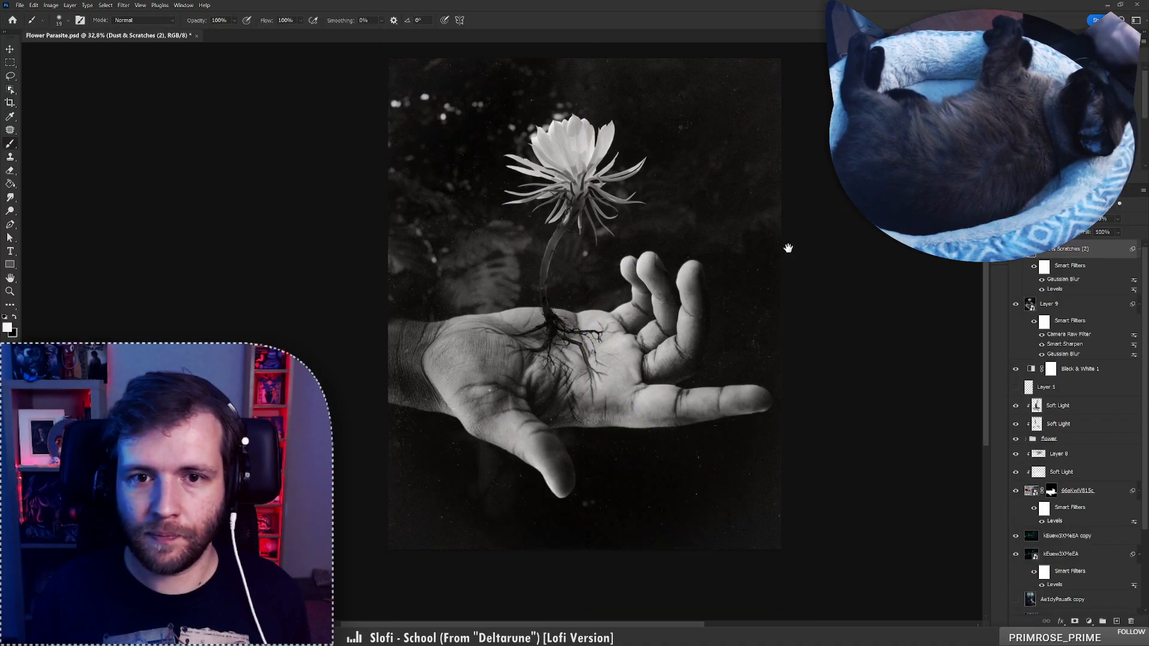
left_click_drag(787, 249, 749, 262)
left_click(1080, 308)
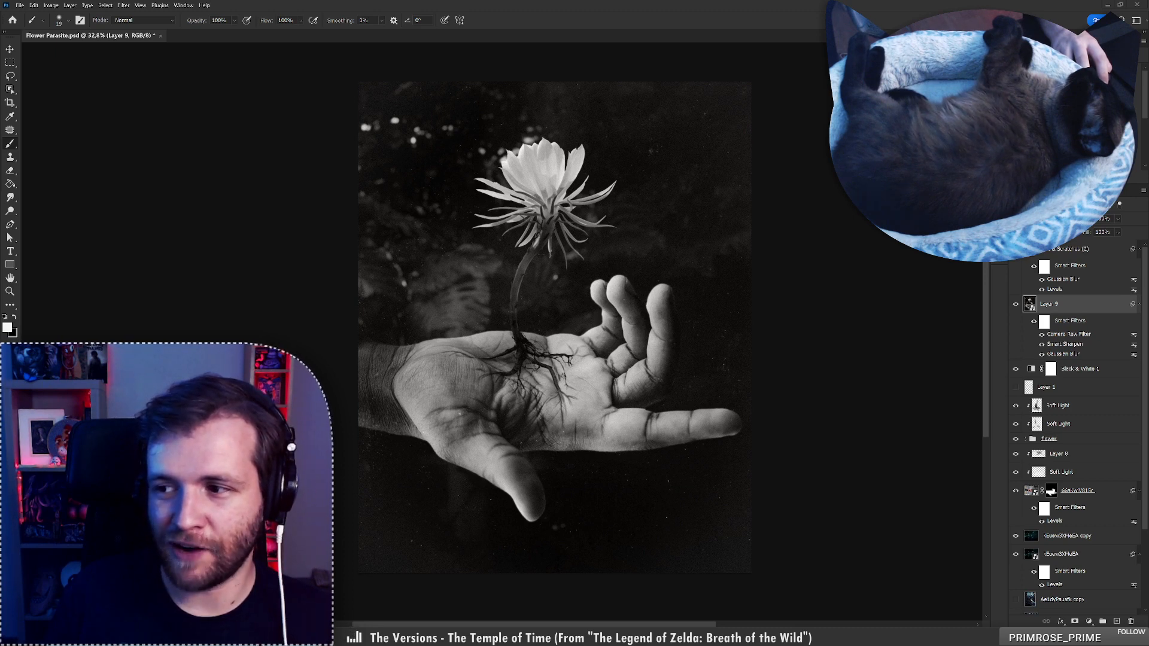
Switch to the photo viewer, look through the cat head cutout images, and return to the composite
key("alt+Tab")
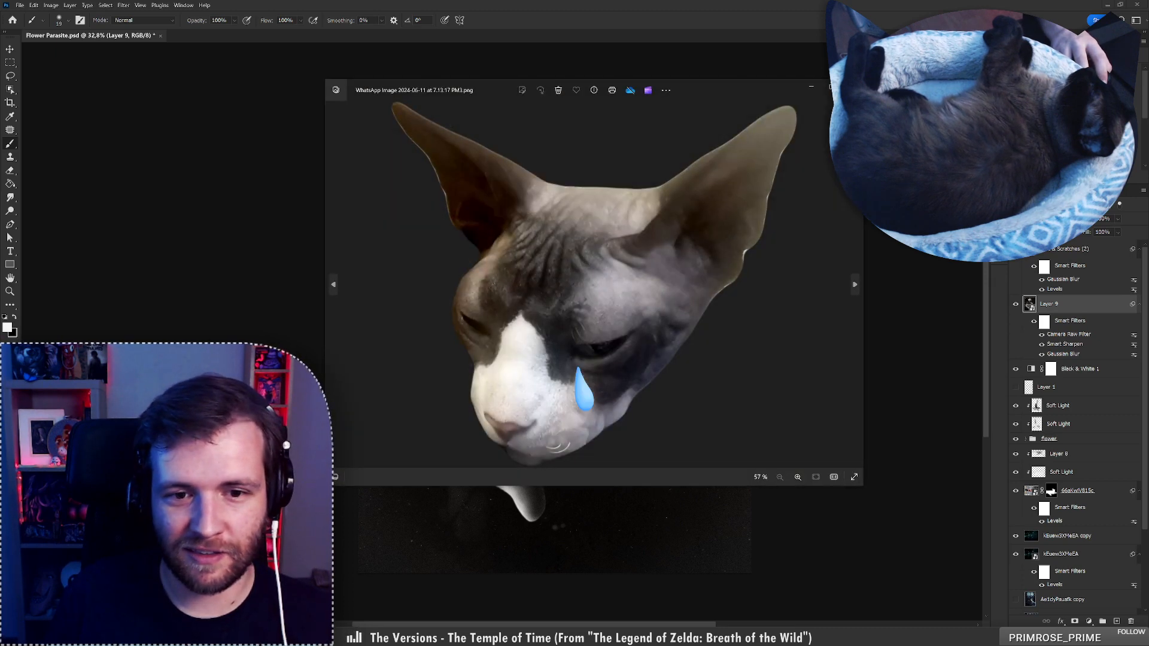
key("Left")
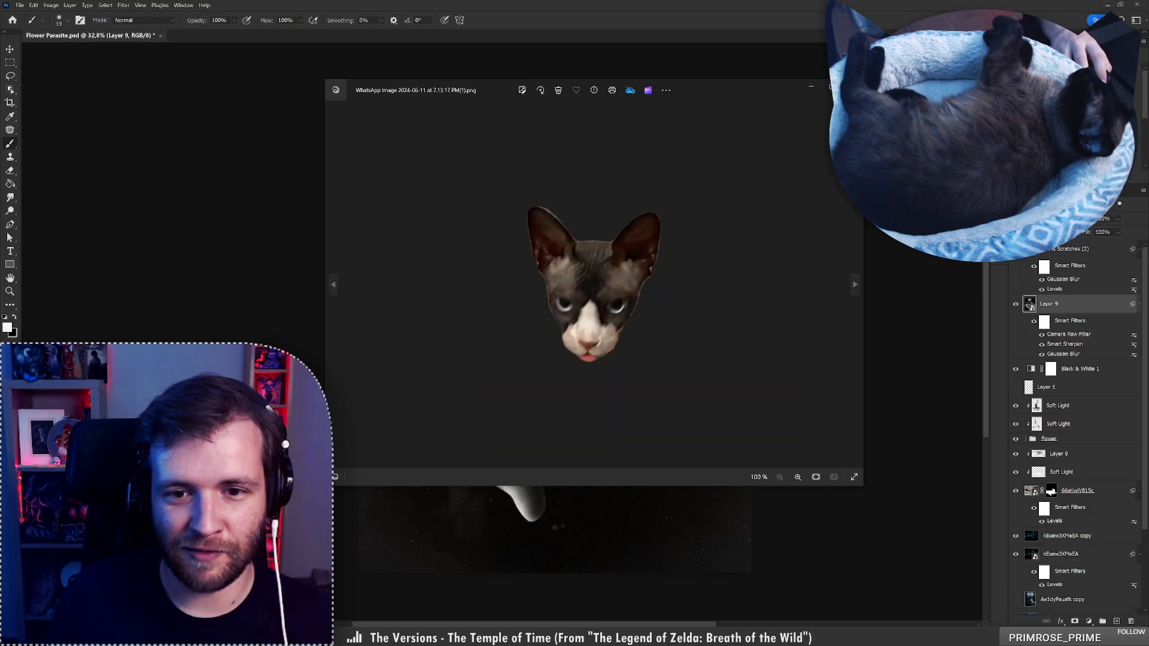
key("Left")
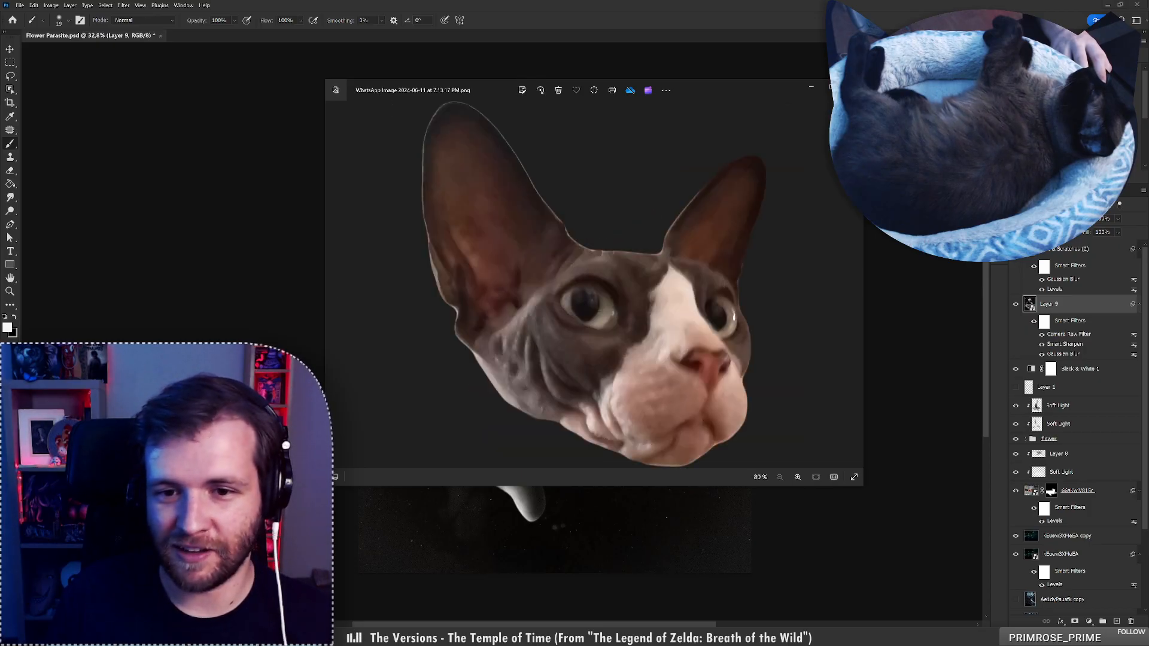
key("Left")
key("Left")
key("Left")
key("Left")
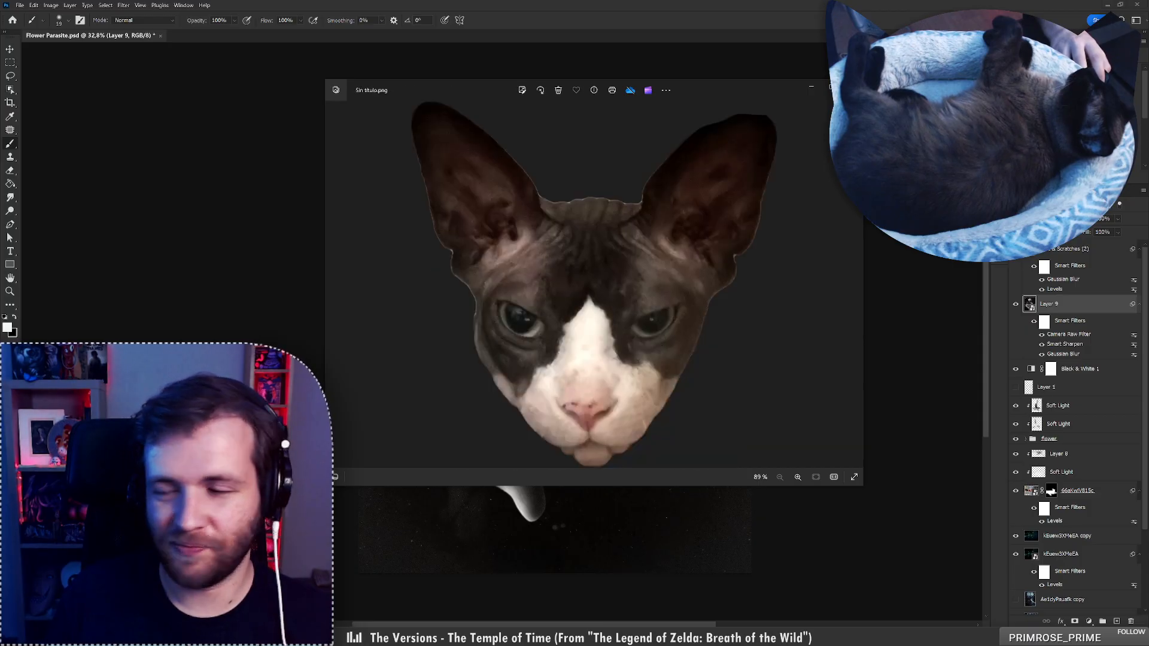
key("Left")
key("Left")
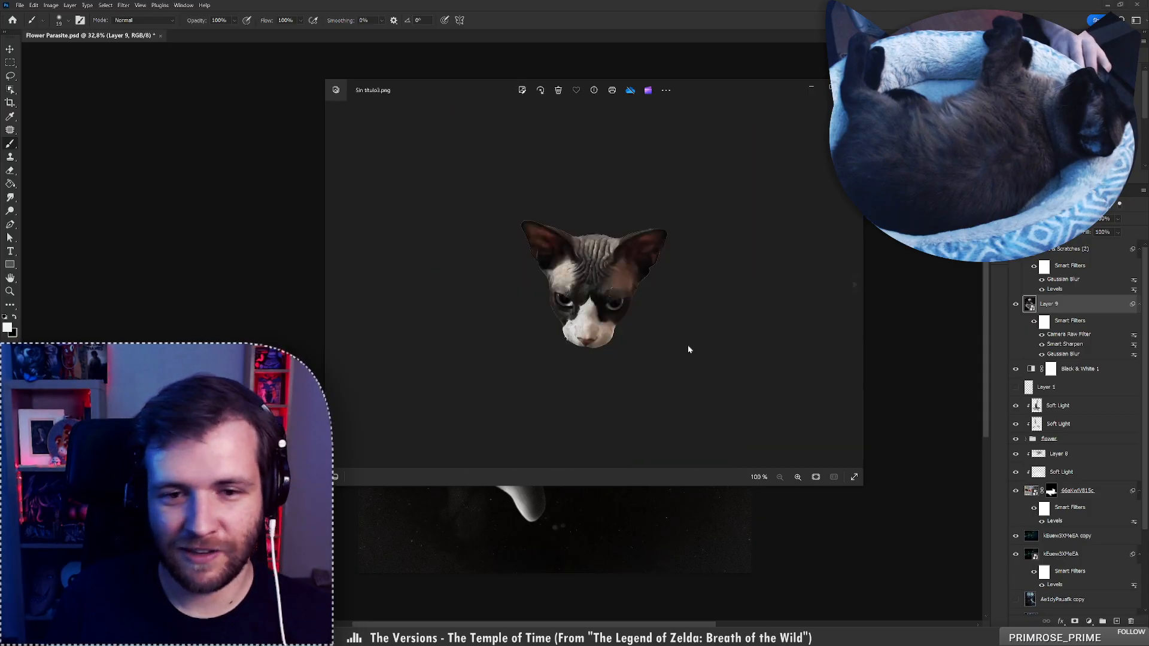
scroll(642, 247, "up", 5)
scroll(644, 251, "down", 5)
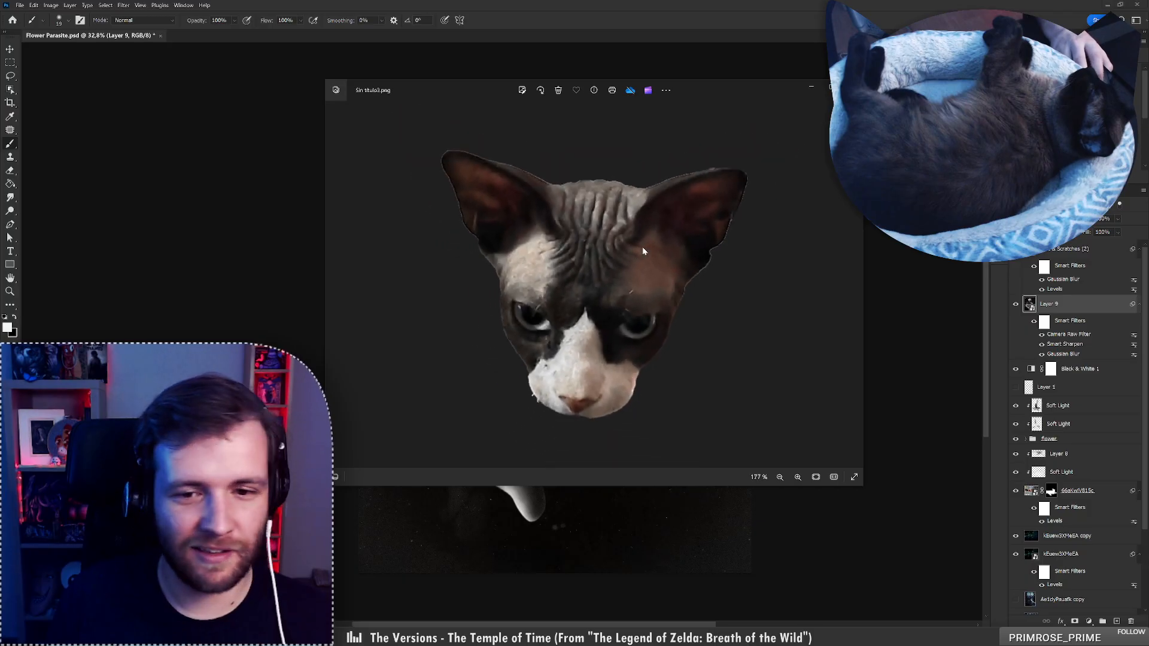
left_click(854, 87)
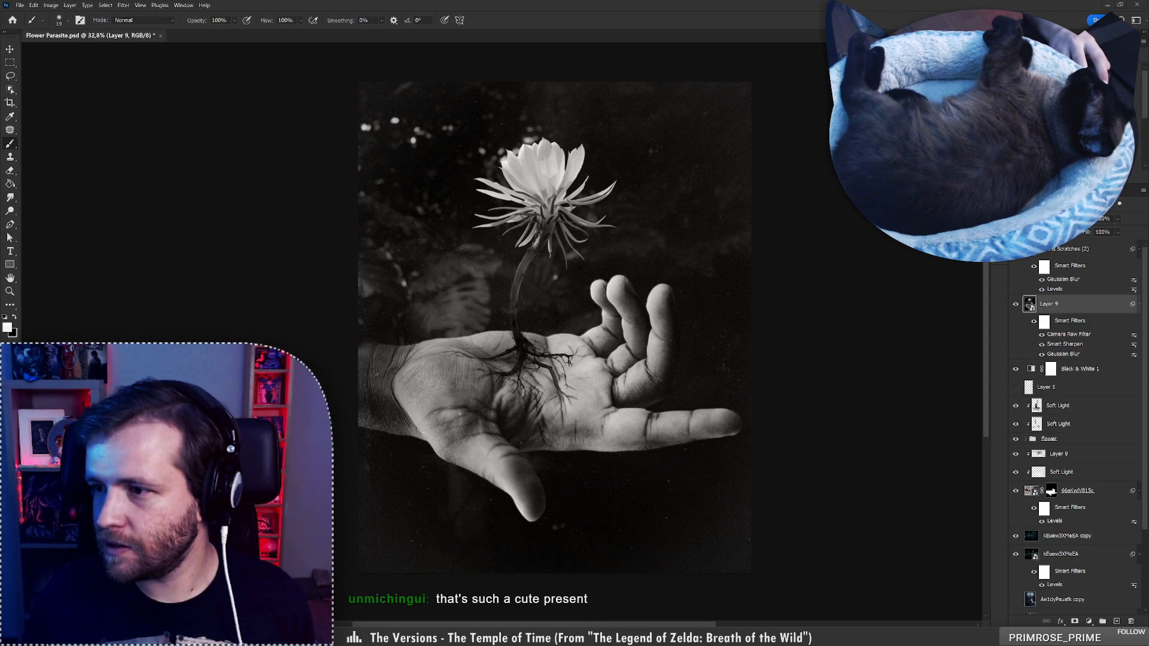
Place the black-and-white-vintage-film-texture-8 image above Layer 9 and scale it up to cover the whole canvas
left_click_drag(1148, 335, 638, 340)
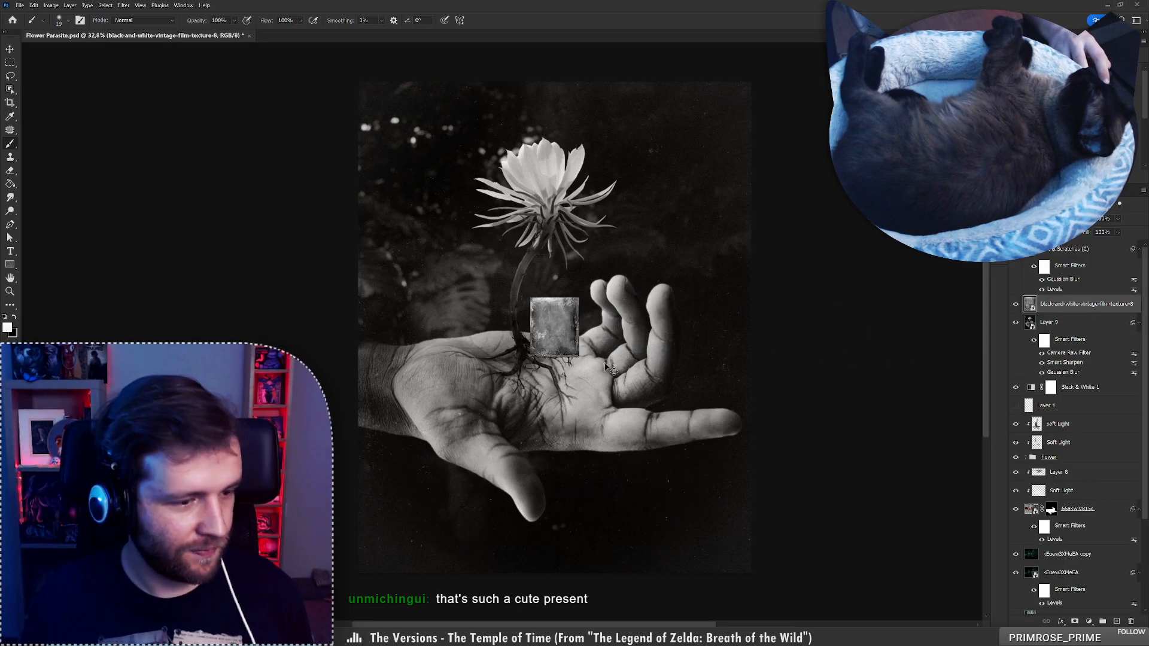
key("ctrl+t")
left_click_drag(579, 357, 690, 492)
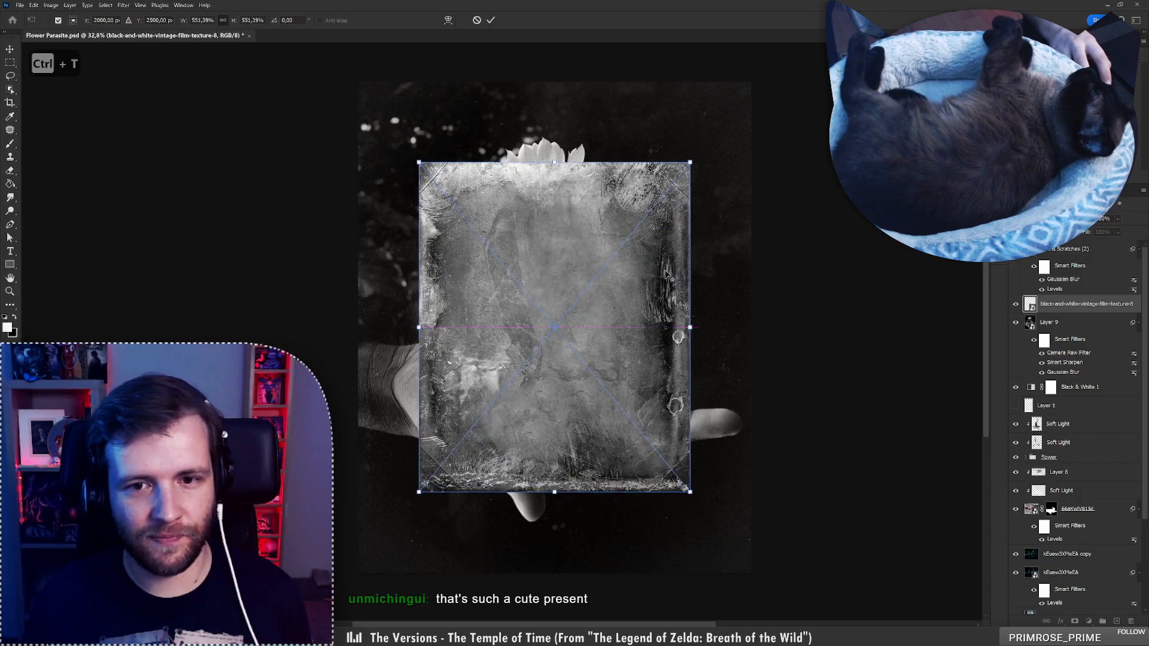
left_click_drag(554, 162, 569, 80)
key("Return")
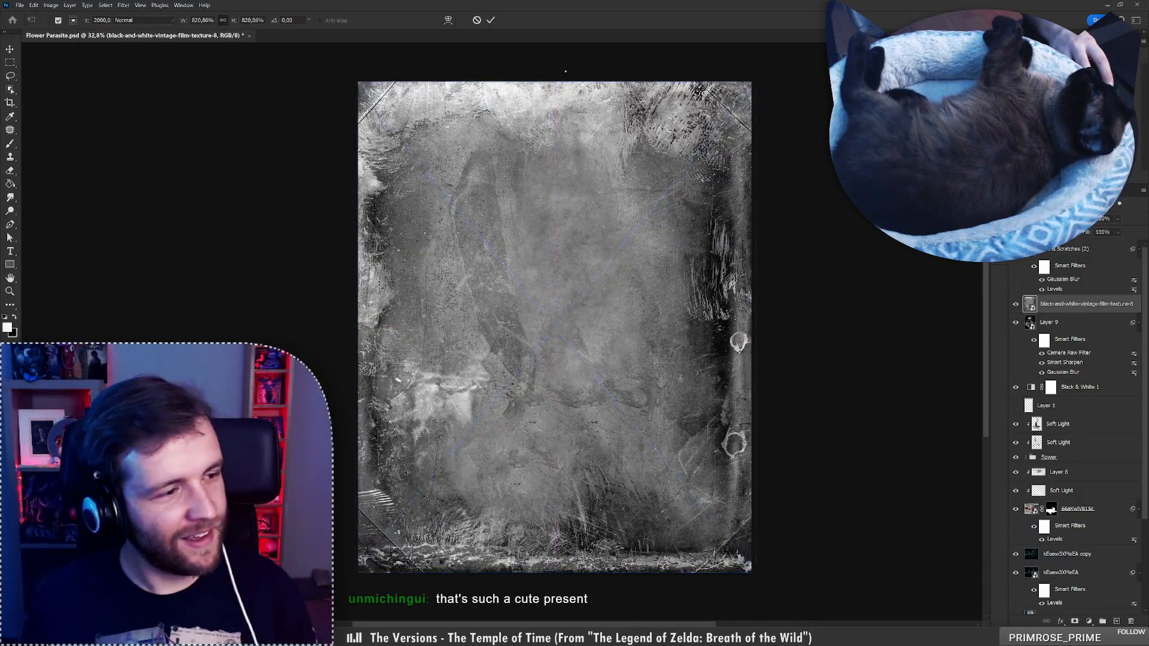
key("b")
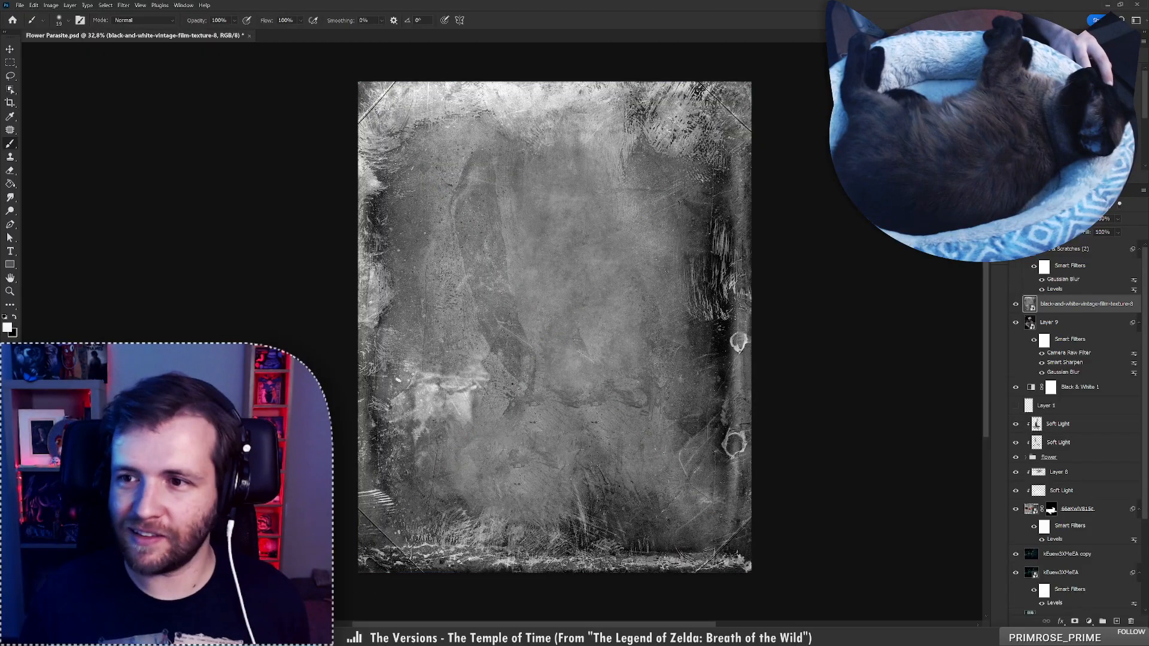
Blend the film texture in Difference mode and darken it with Levels, using black input 105 and white output 125
left_click(1049, 219)
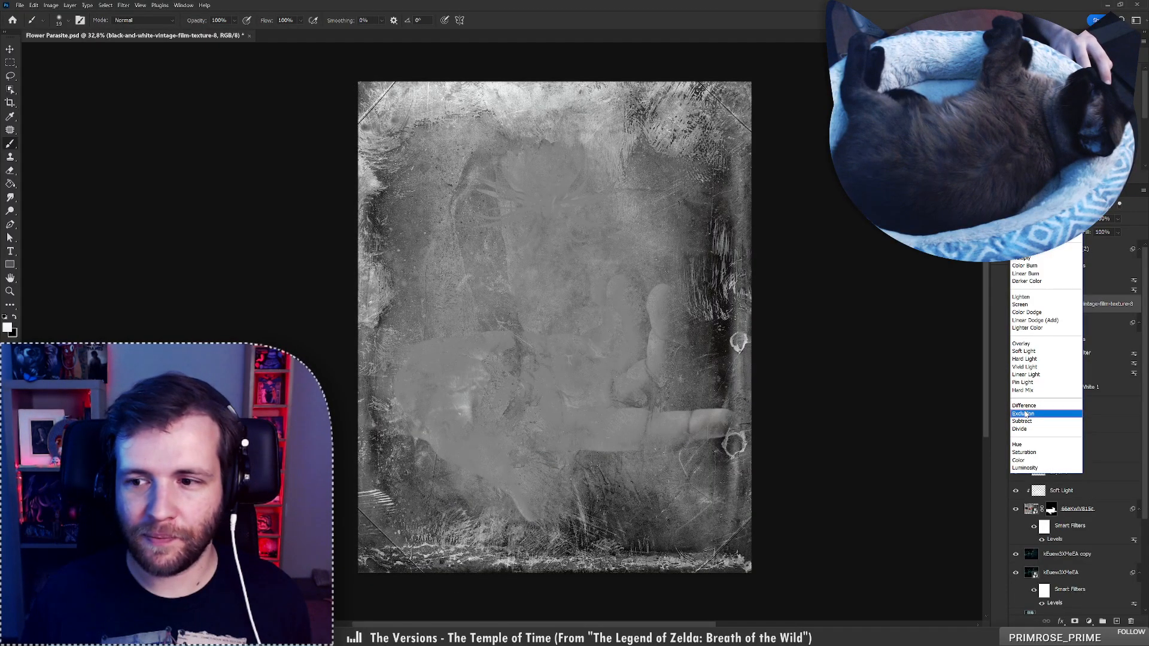
left_click(1025, 407)
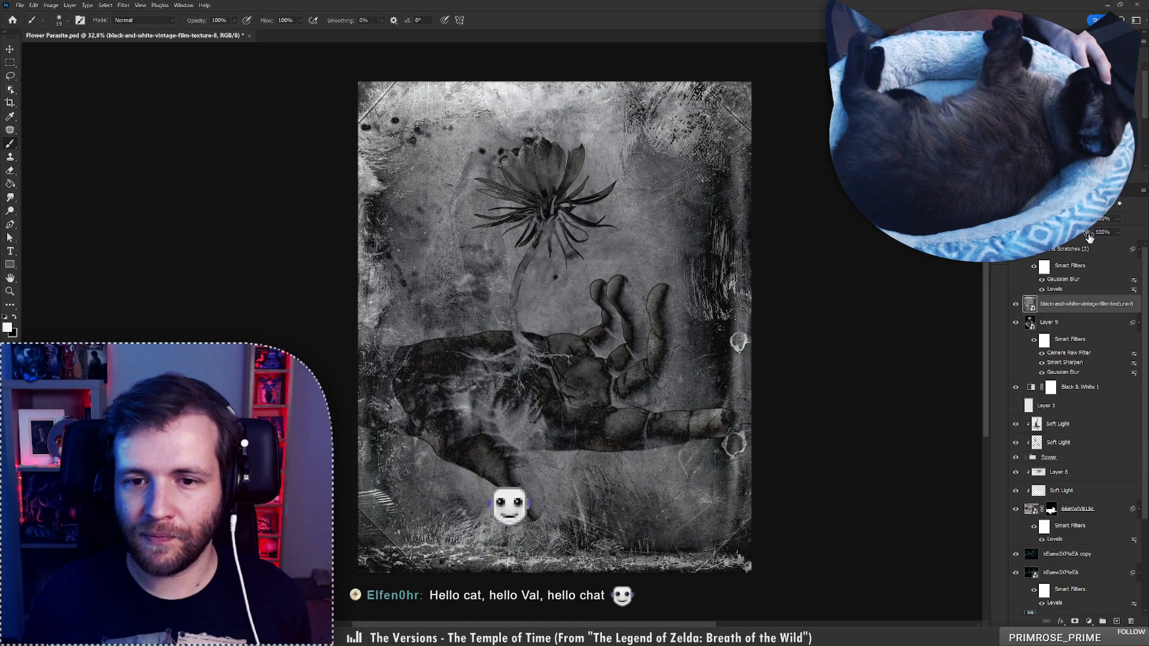
key("ctrl+l")
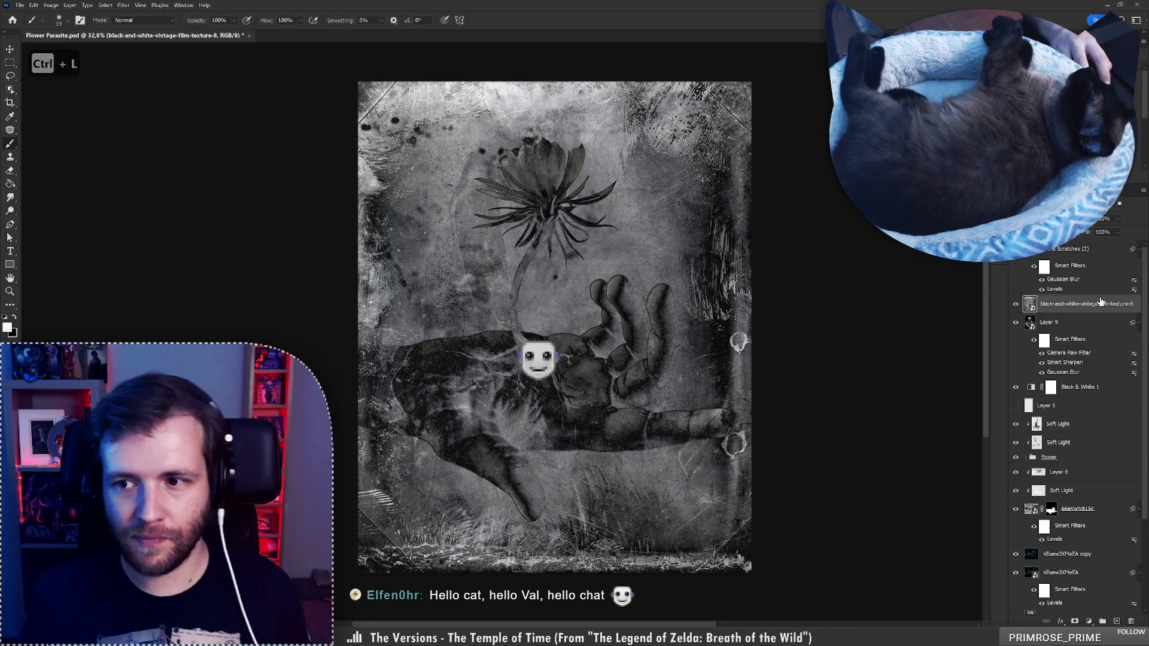
key("ctrl+l")
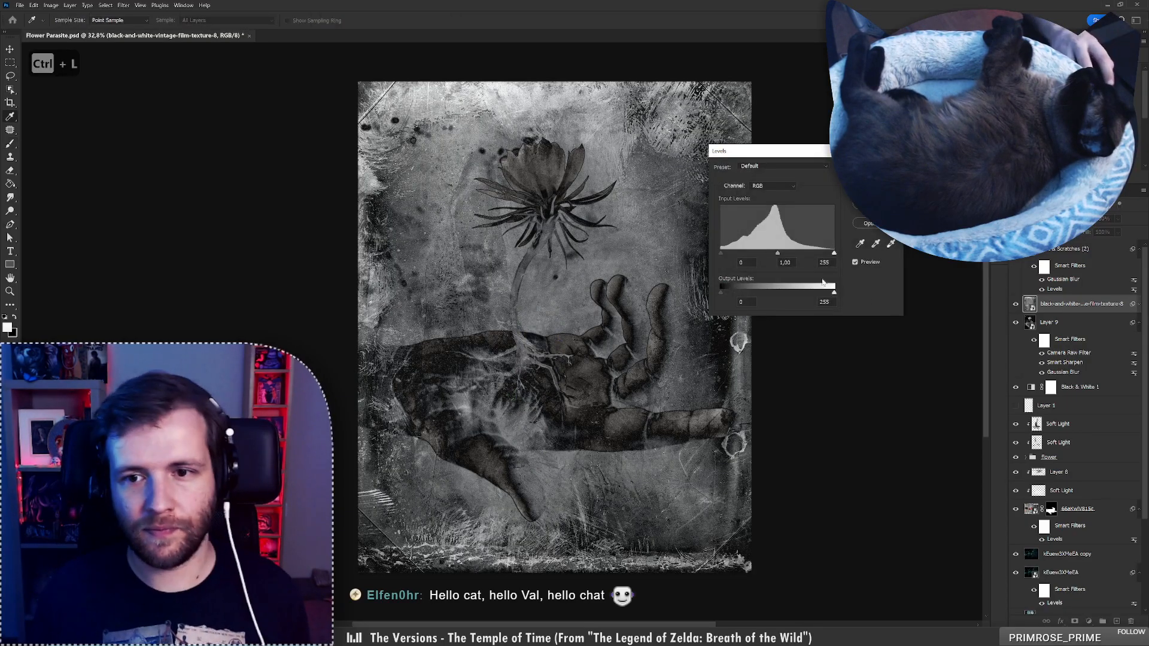
mouse_move(834, 255)
left_mouse_down()
mouse_move(821, 258)
mouse_move(843, 258)
left_mouse_up()
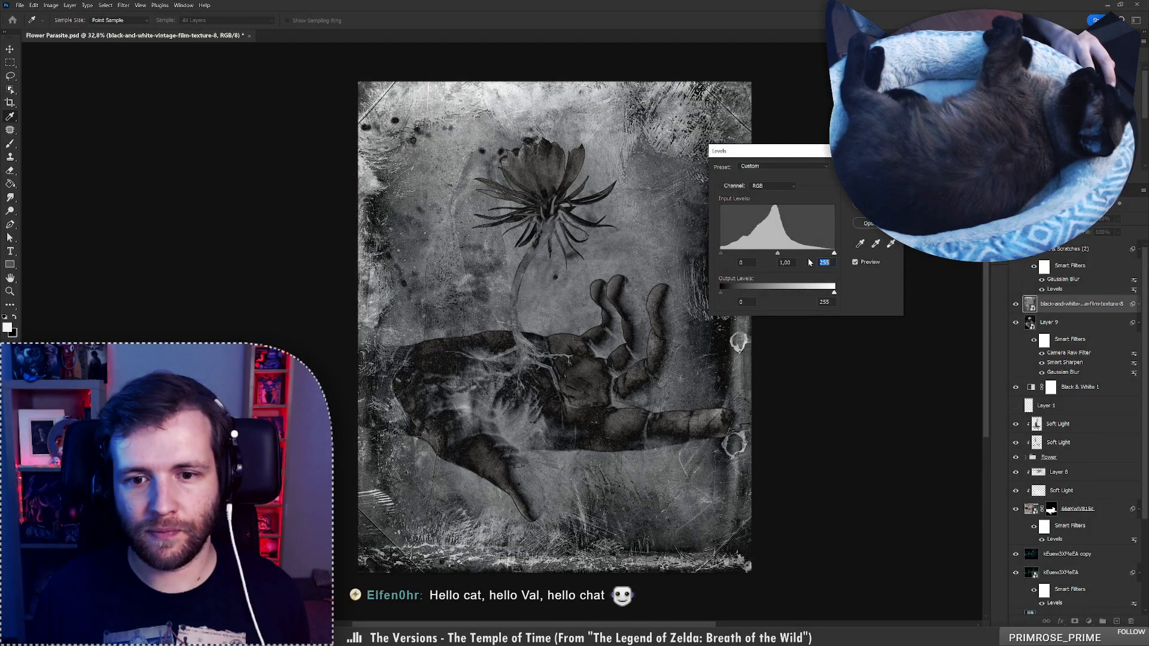
left_click_drag(721, 253, 802, 259)
left_click_drag(834, 294, 777, 294)
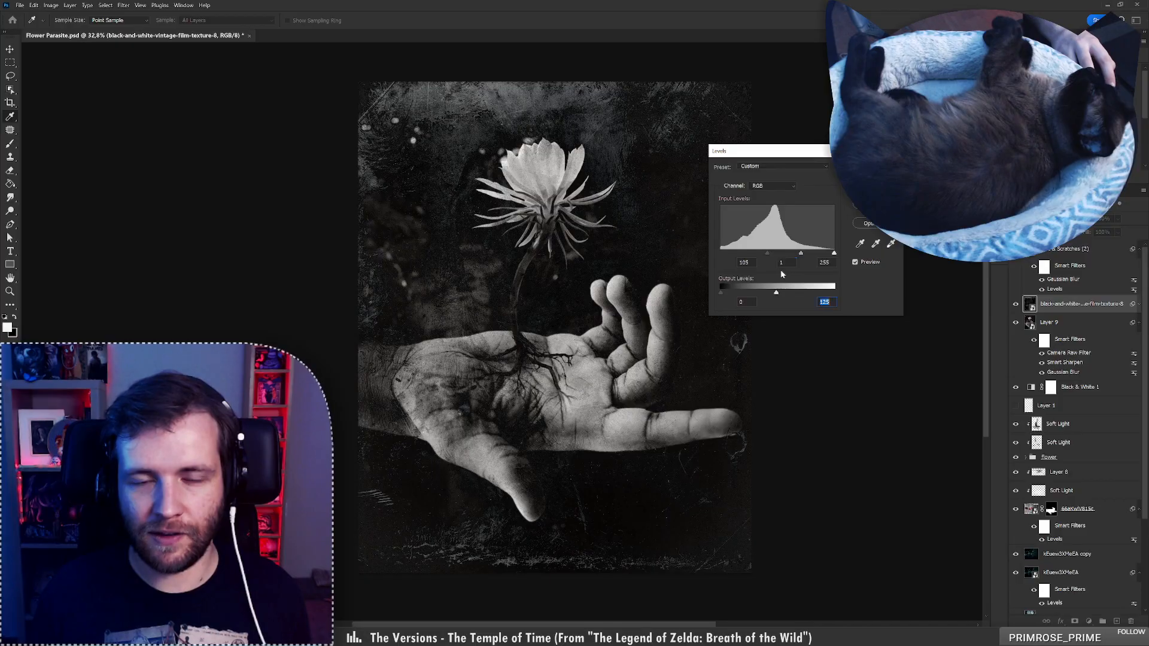
Refine the film texture's Levels to black input 97, midtones 0.55 and output range 10 to 145, and apply them
mouse_move(802, 254)
left_mouse_down()
mouse_move(763, 252)
mouse_move(805, 255)
left_mouse_up()
left_click_drag(722, 292, 811, 259)
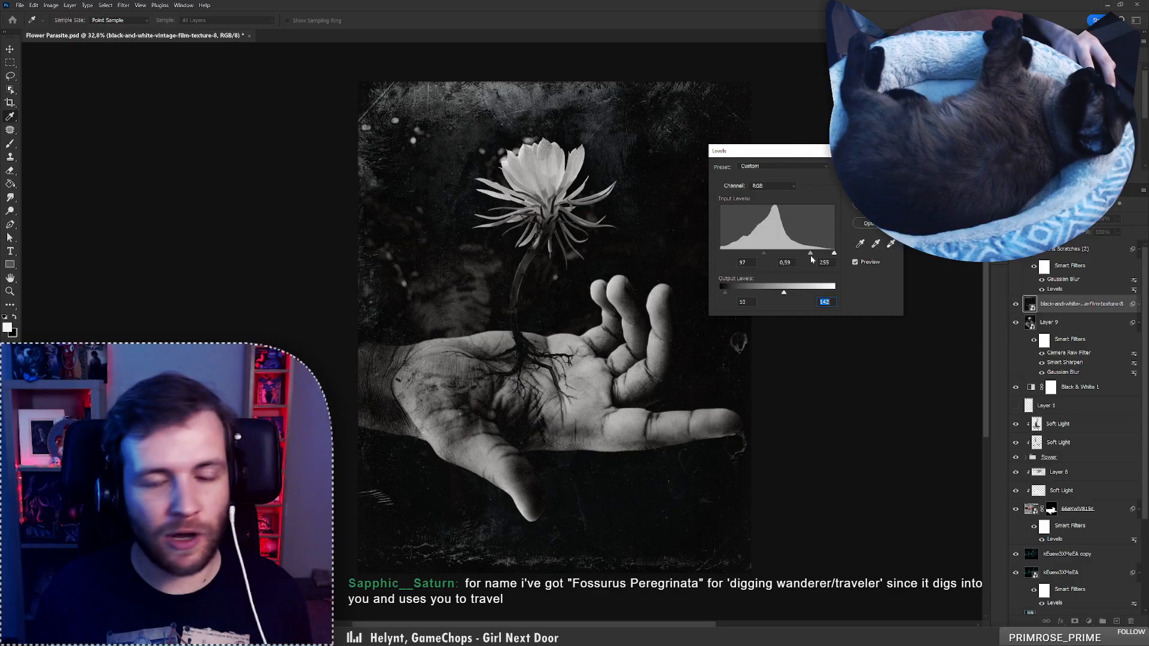
left_click_drag(812, 258, 812, 258)
left_click_drag(772, 151, 849, 147)
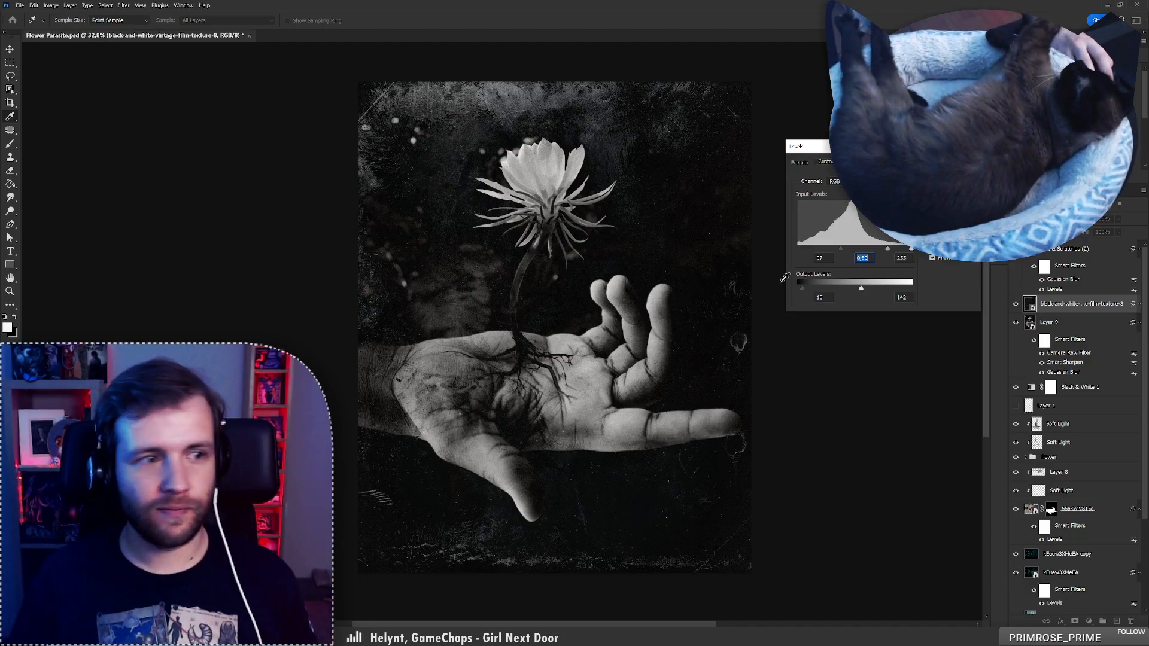
left_click_drag(887, 249, 887, 252)
mouse_move(860, 288)
left_mouse_down()
mouse_move(878, 290)
mouse_move(866, 289)
left_mouse_up()
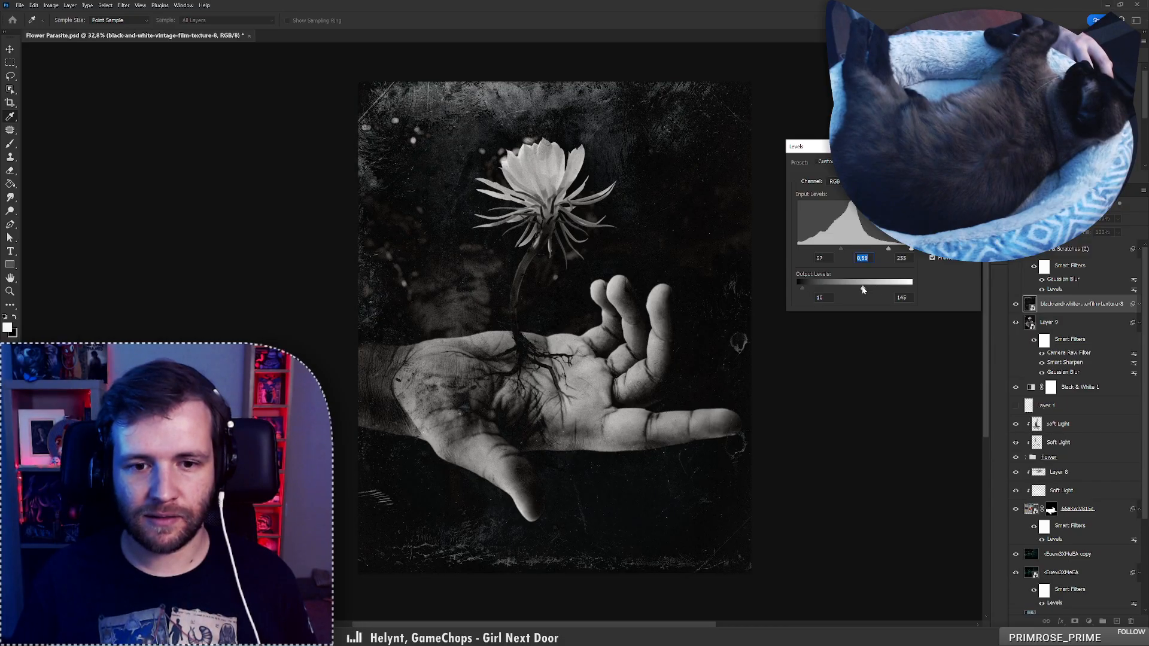
key("Return")
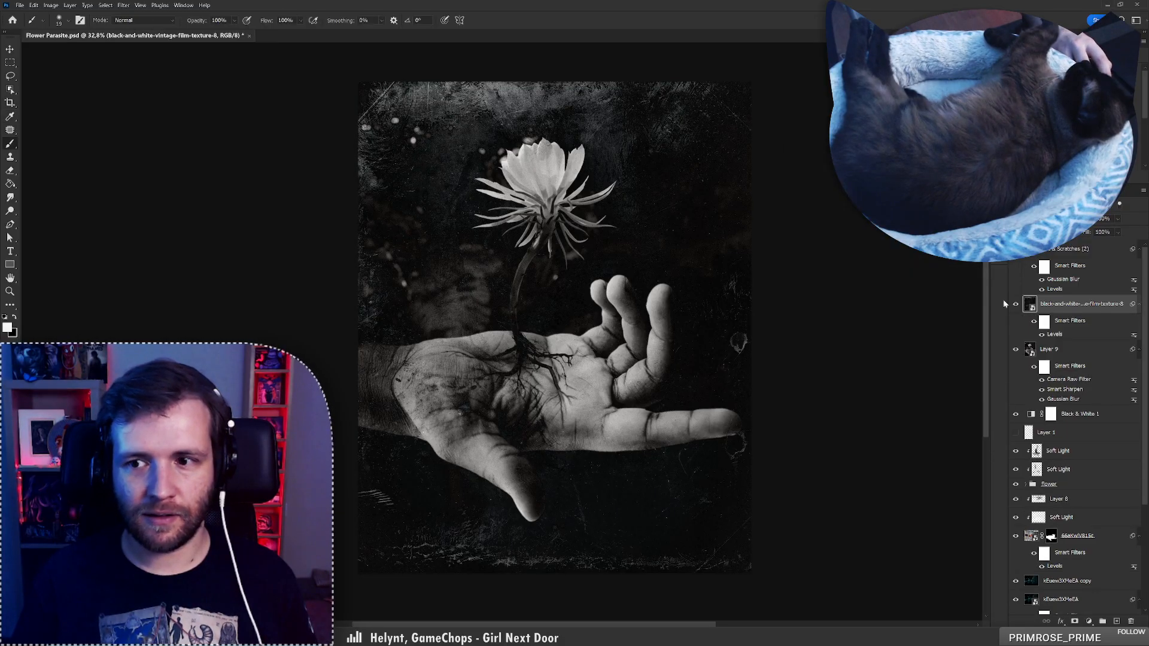
Lower the film texture layer's fill to just under 50% and compare the composite with the texture hidden and shown
left_click(1016, 303)
left_click(1016, 305)
left_click(1016, 305)
left_click(1015, 305)
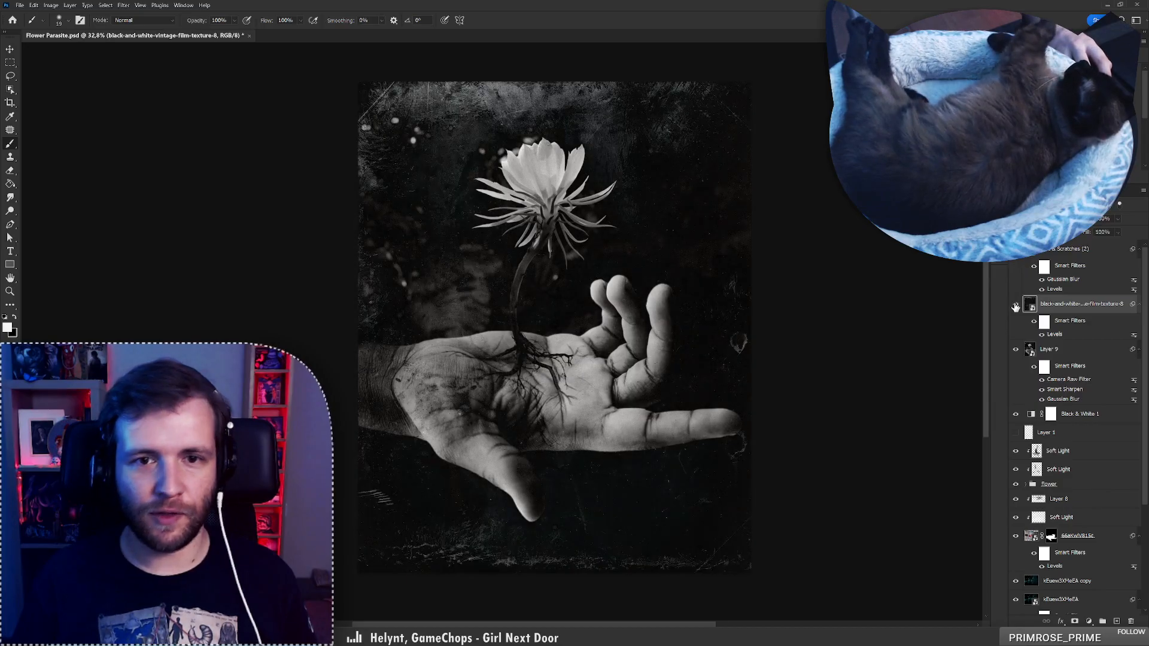
mouse_move(1087, 233)
left_mouse_down()
mouse_move(1054, 233)
mouse_move(1067, 233)
left_mouse_up()
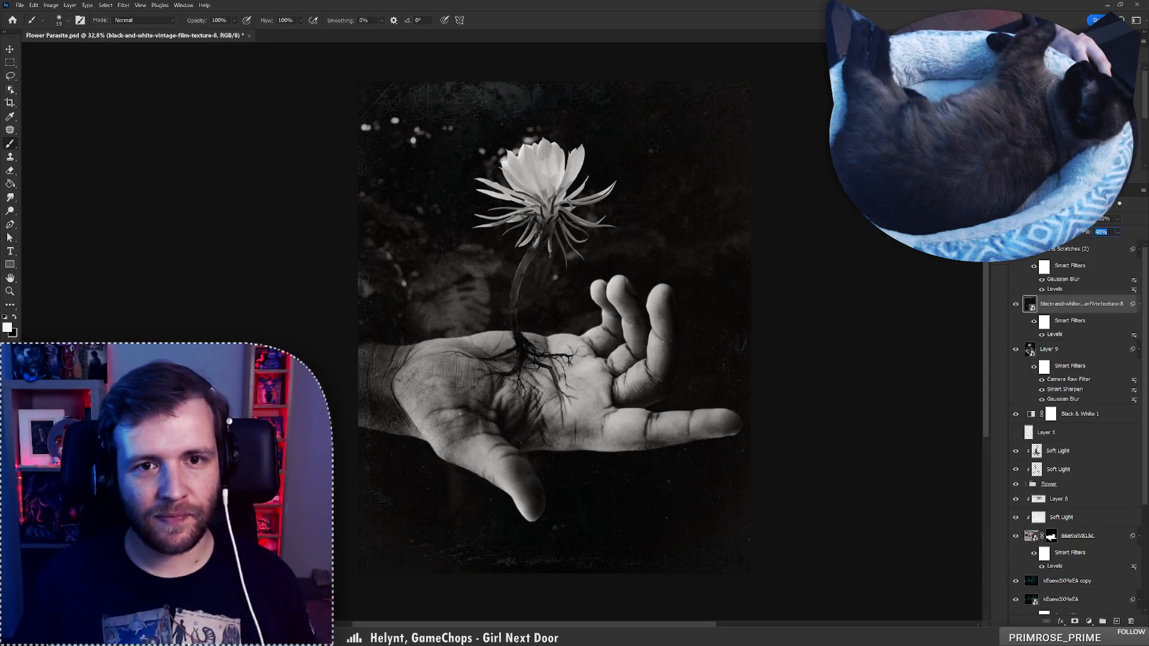
left_click(1016, 304)
left_click(1016, 304)
left_click(1016, 304)
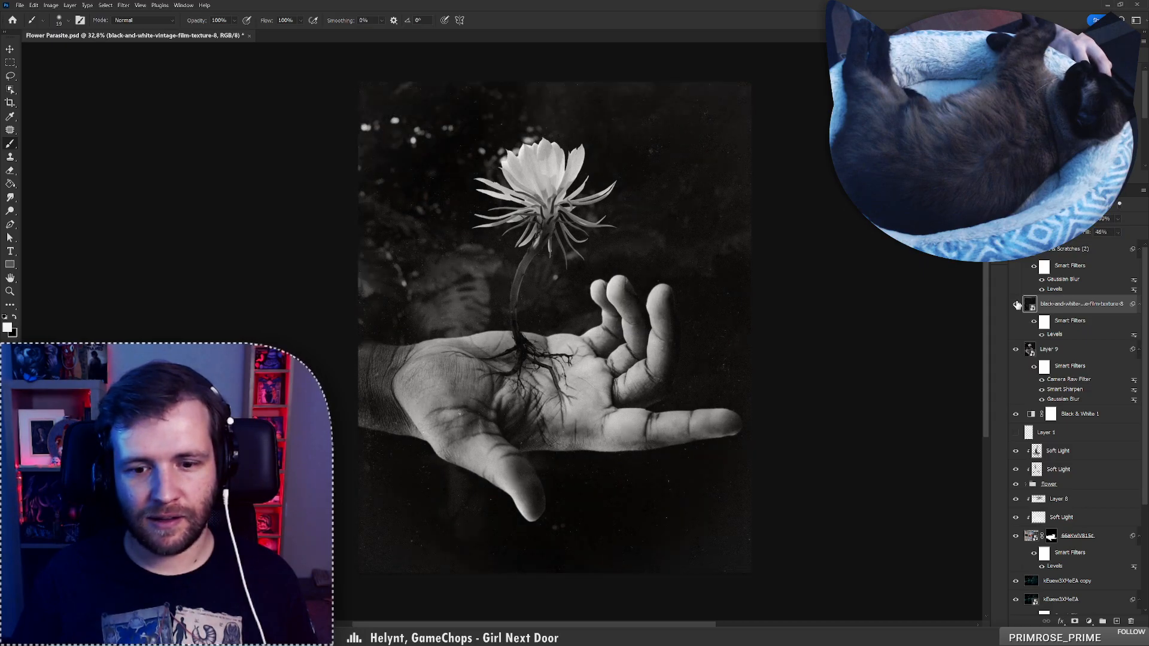
left_click(1016, 304)
left_click(1016, 304)
left_click(1015, 304)
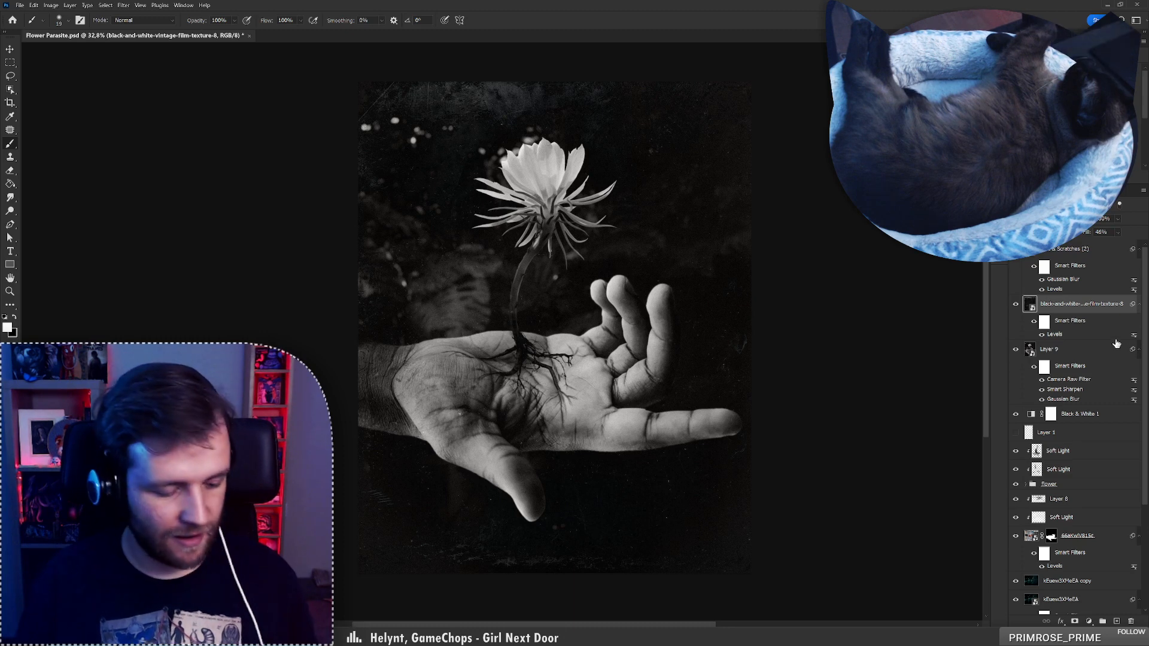
Add a Soft Light layer clipped to the film texture and paint white over its dark lower area with a 940 px soft brush
key("F2")
right_click(702, 435)
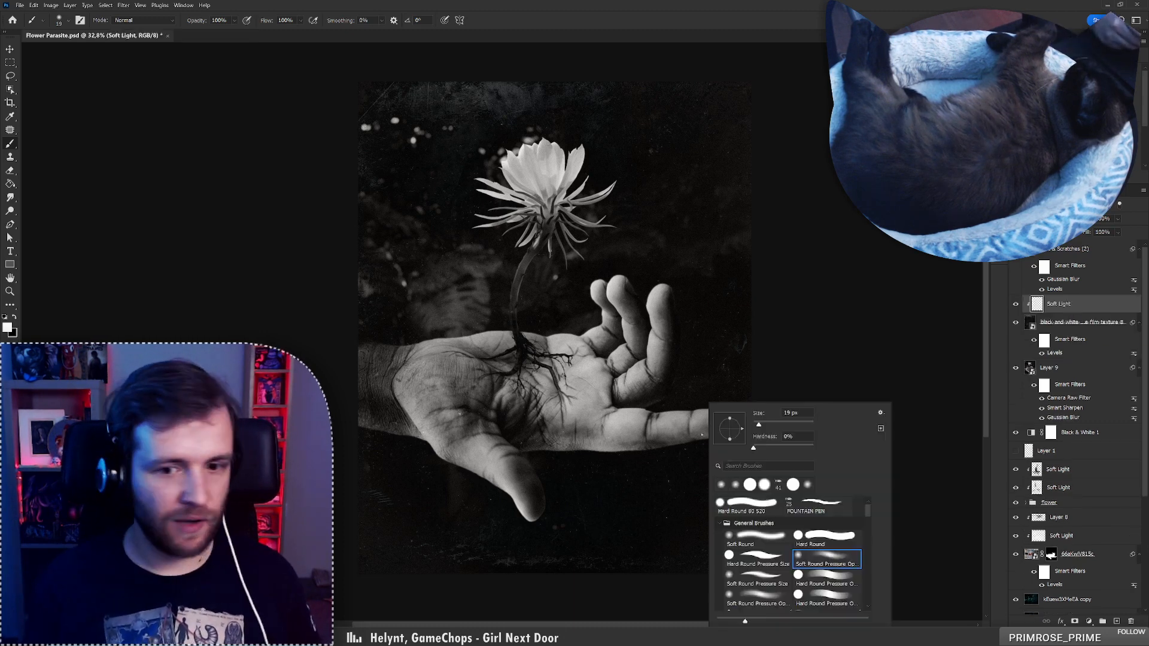
left_click(810, 424)
mouse_move(578, 536)
left_mouse_down()
mouse_move(605, 565)
mouse_move(718, 557)
left_mouse_up()
key("ctrl+z")
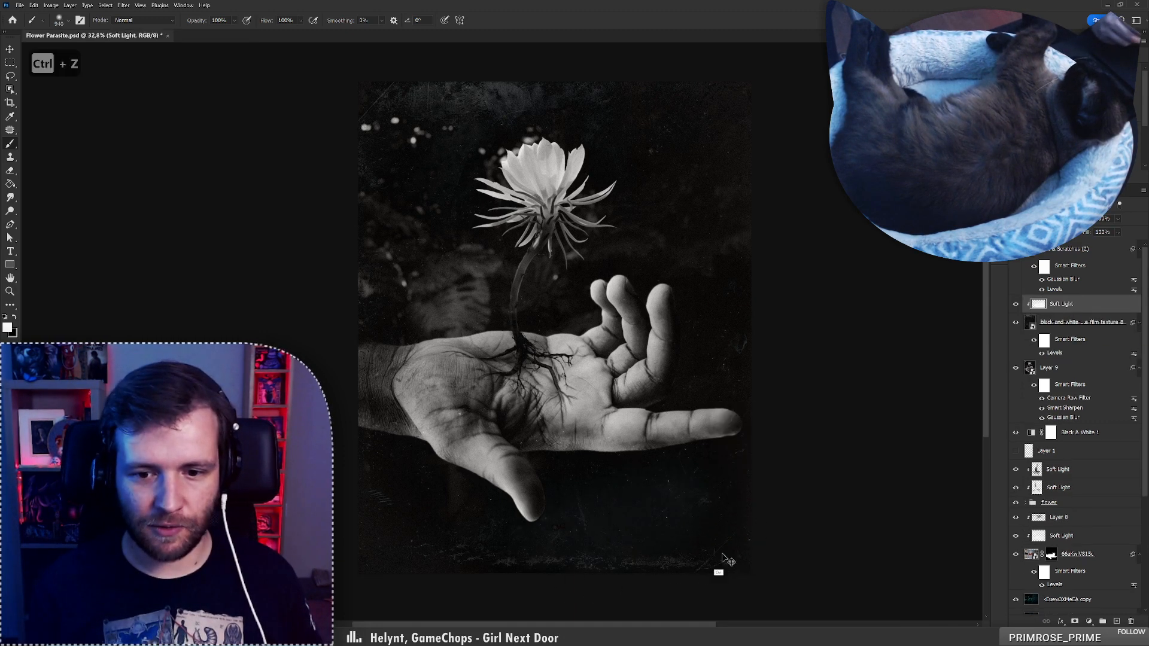
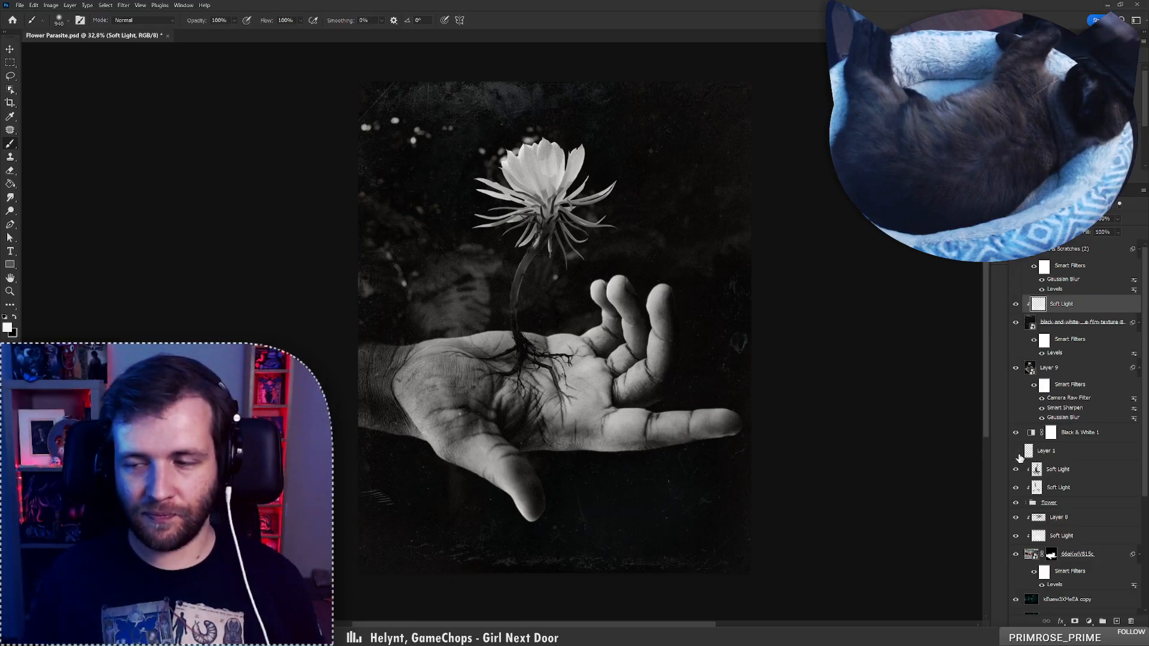
Add the title "Peregrine -flower" in white above the flower, on a text layer over Dust & Scratches (2)
left_click(1084, 250)
key("t")
left_click(412, 122)
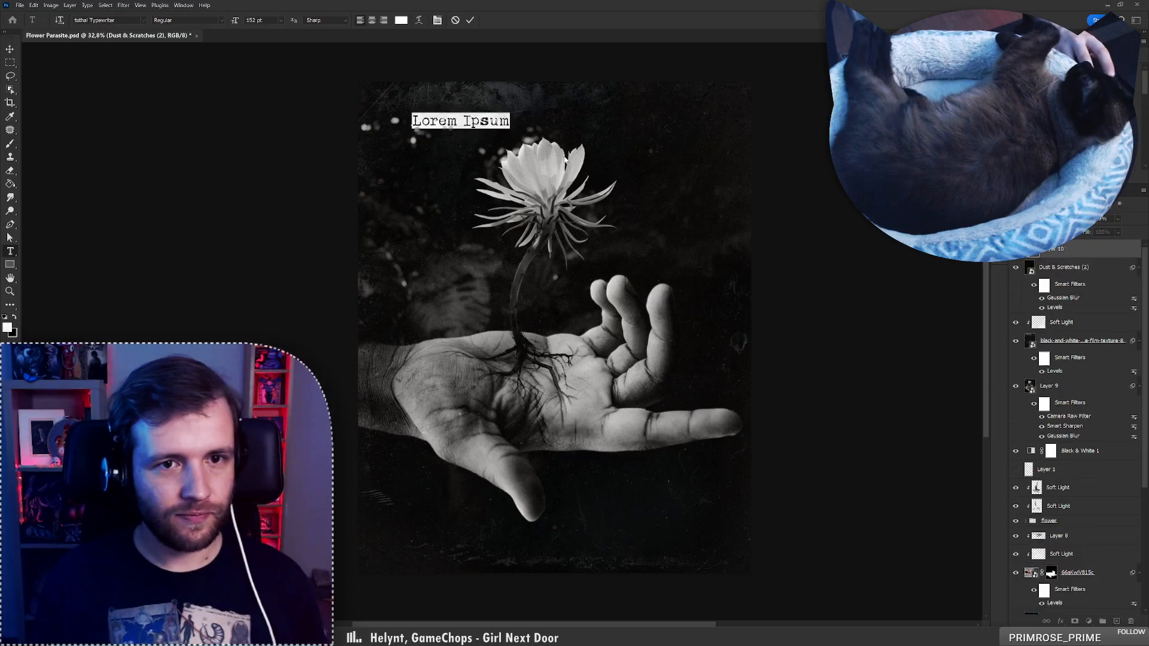
type("Peregrine")
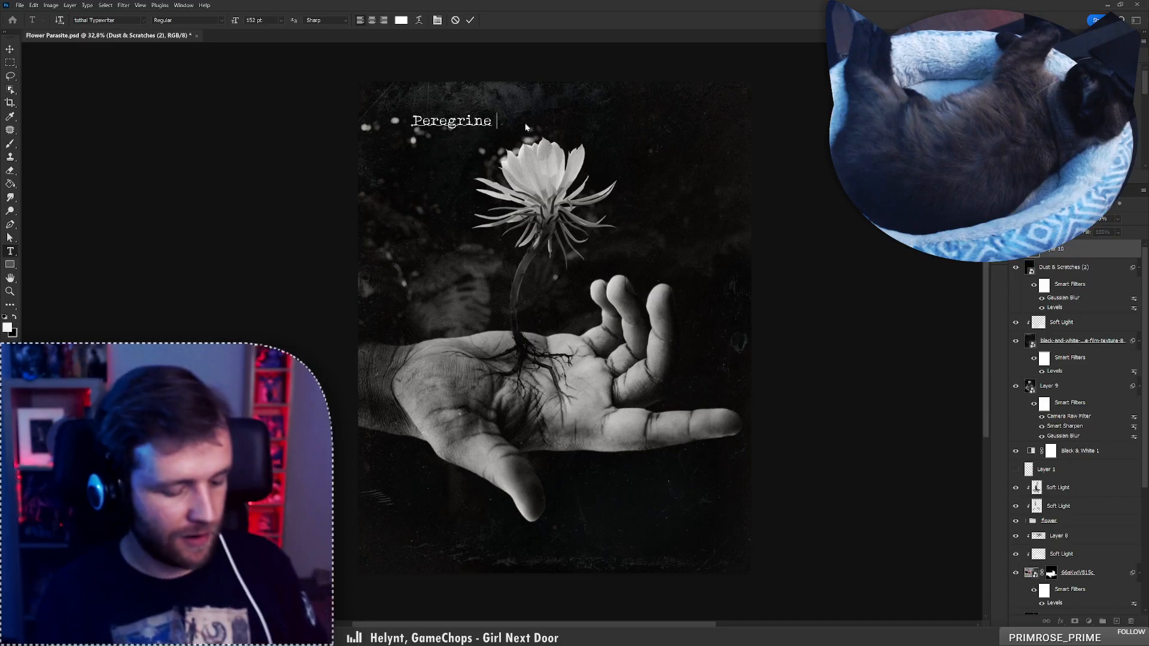
key("ctrl+alt+equal")
key("ctrl+alt+semicolon")
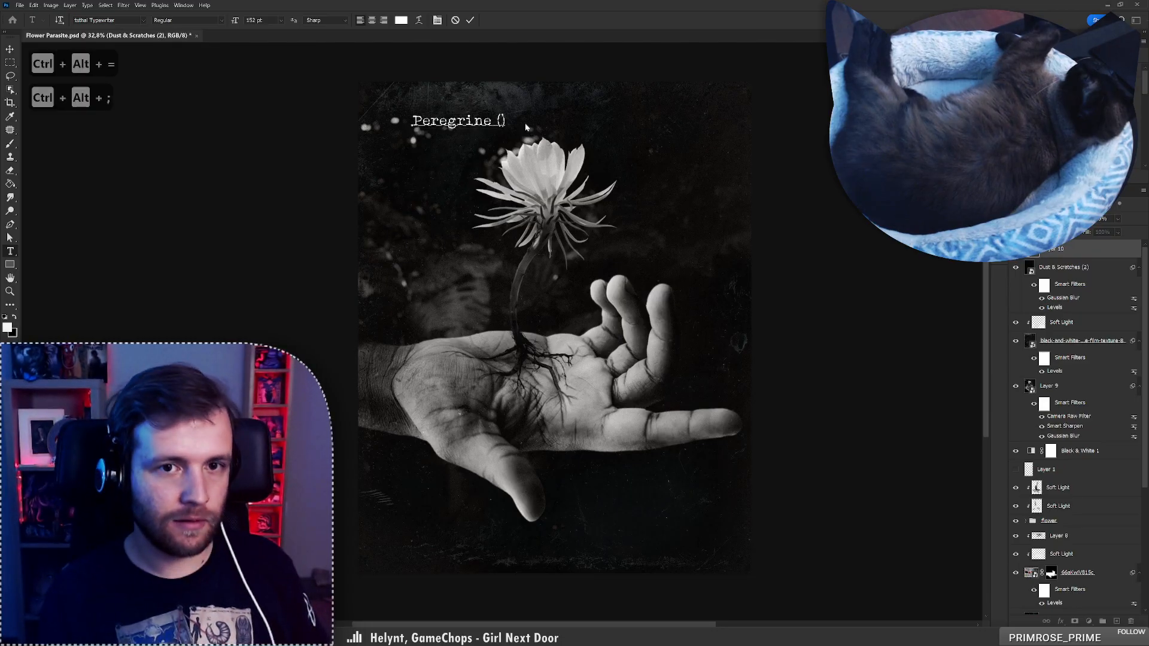
type("Flower")
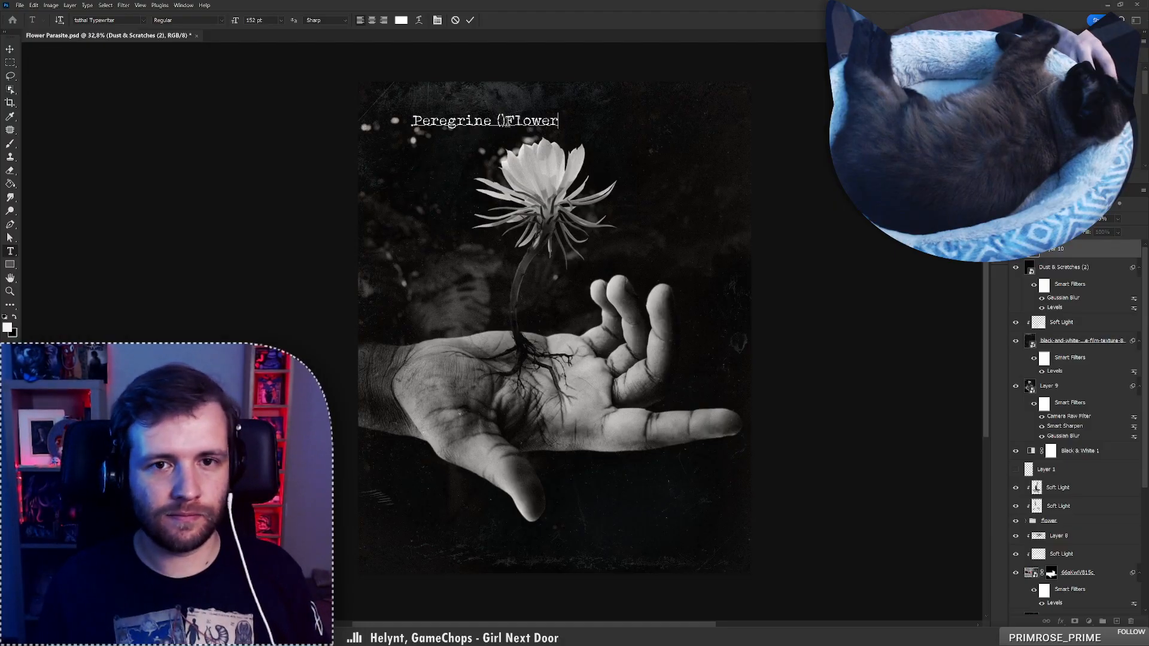
left_click_drag(504, 122, 508, 122)
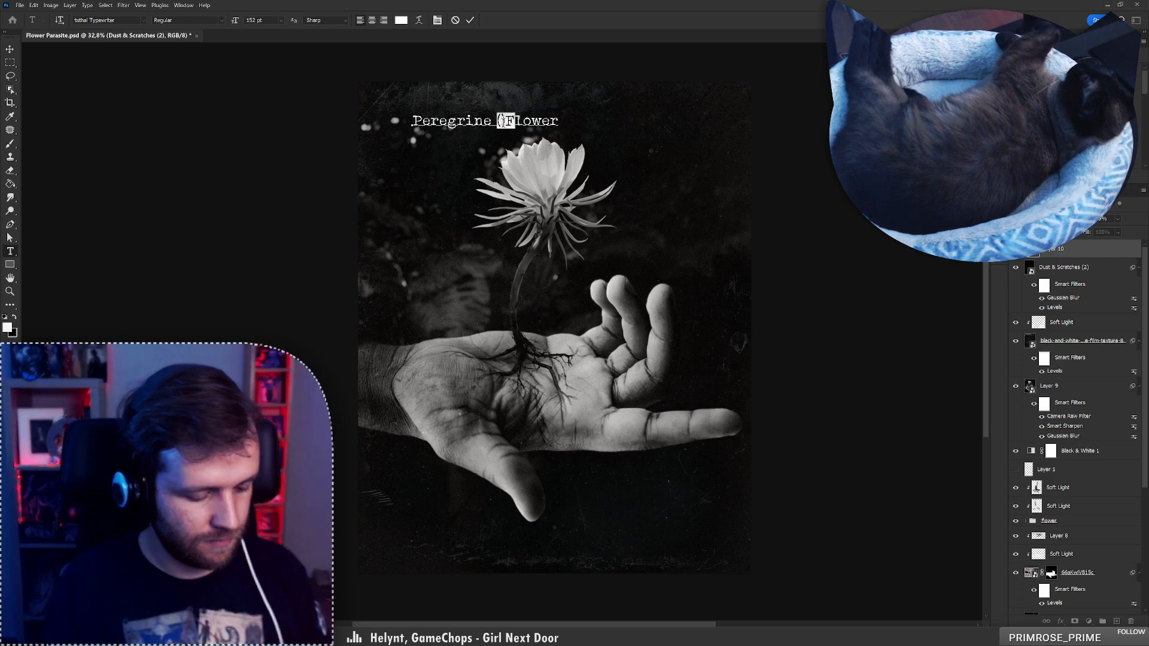
key("BackSpace")
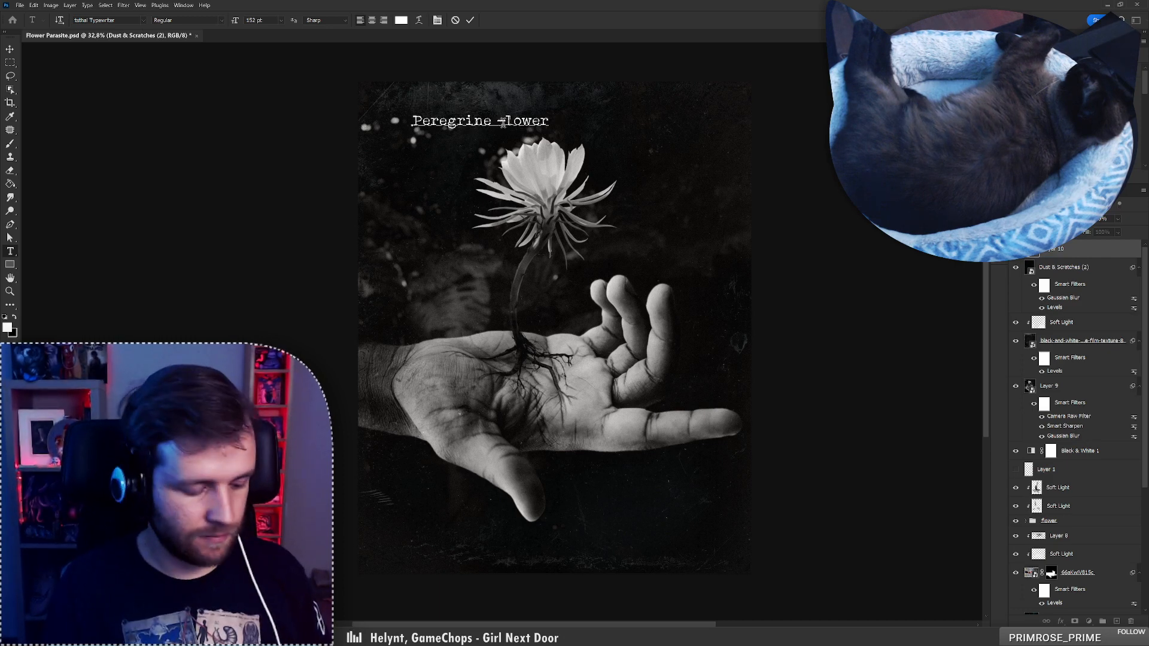
type("f")
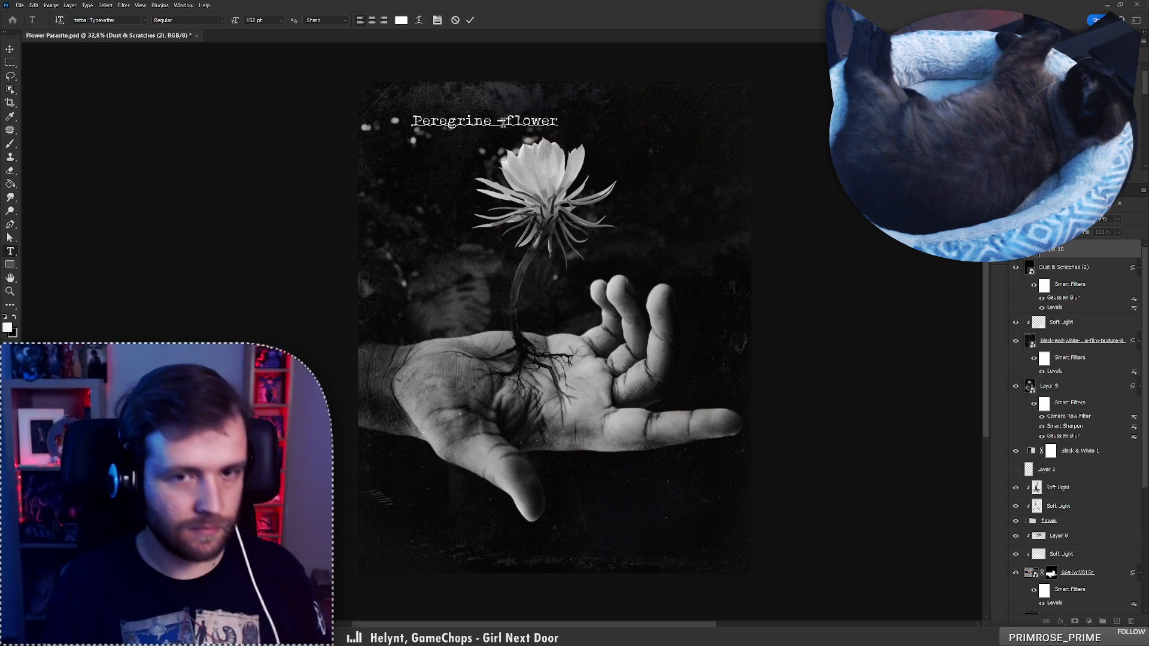
left_click(470, 21)
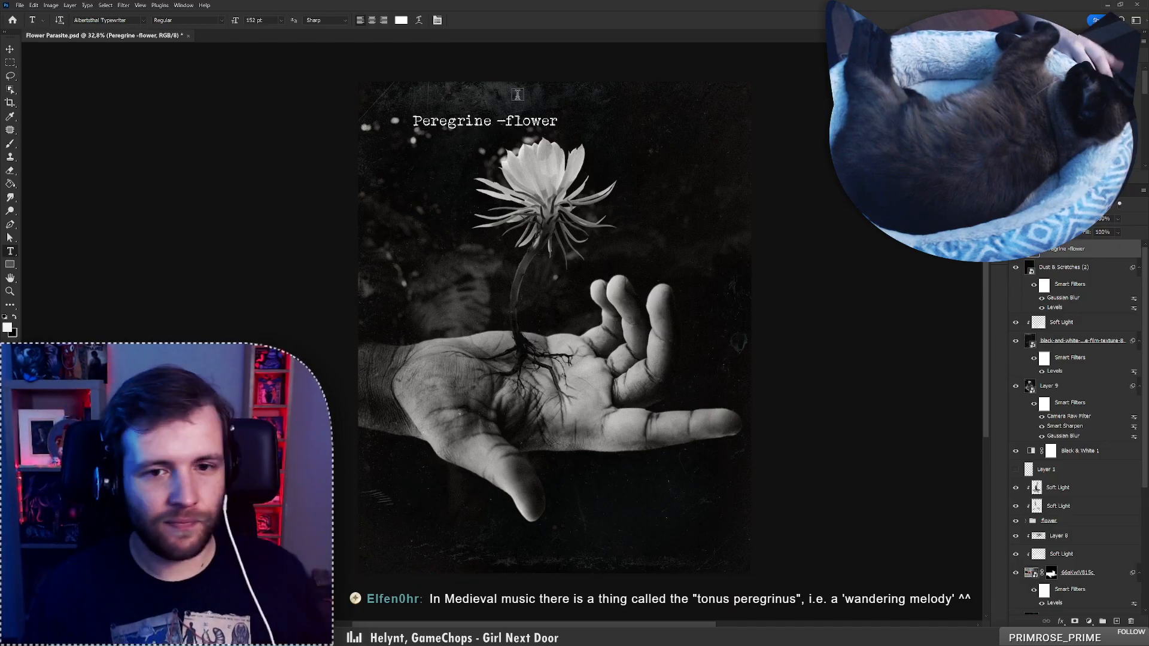
Hide the title, the dust and scratches, and the film texture with its clipped Soft Light layer
left_click(1016, 249)
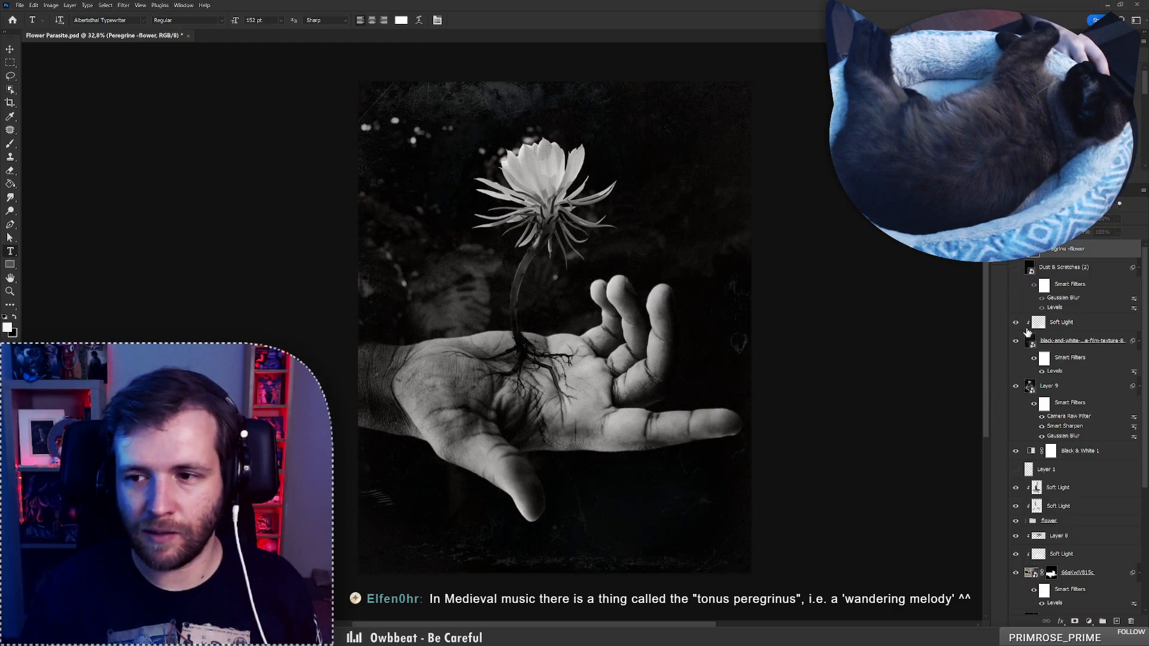
left_click_drag(1016, 322, 1019, 348)
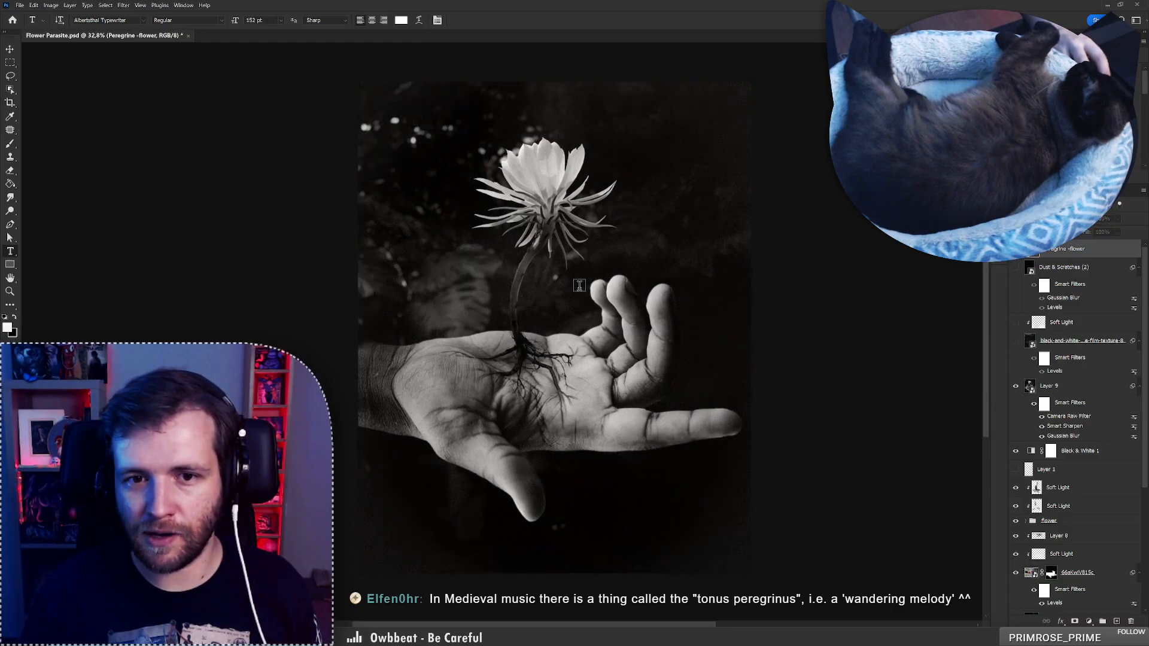
Brighten the flower stem with a 120 px soft brush on the lower Soft Light layer above the flower group, hiding Layer 9
left_click(1081, 505)
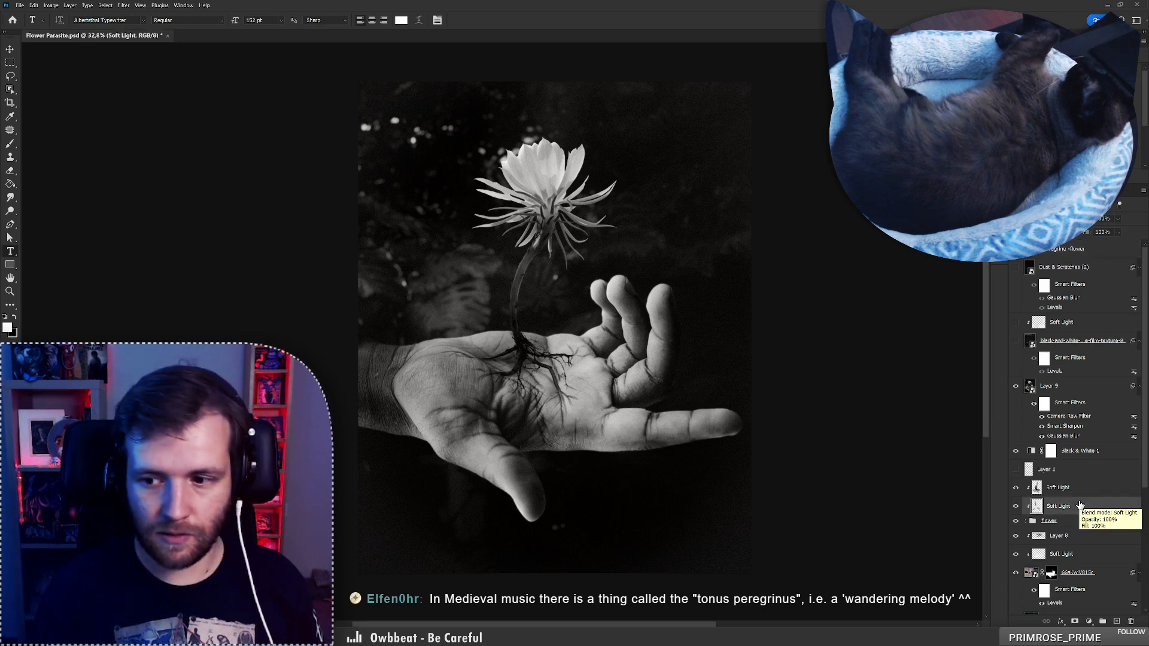
key("b")
key("x")
right_click(511, 271)
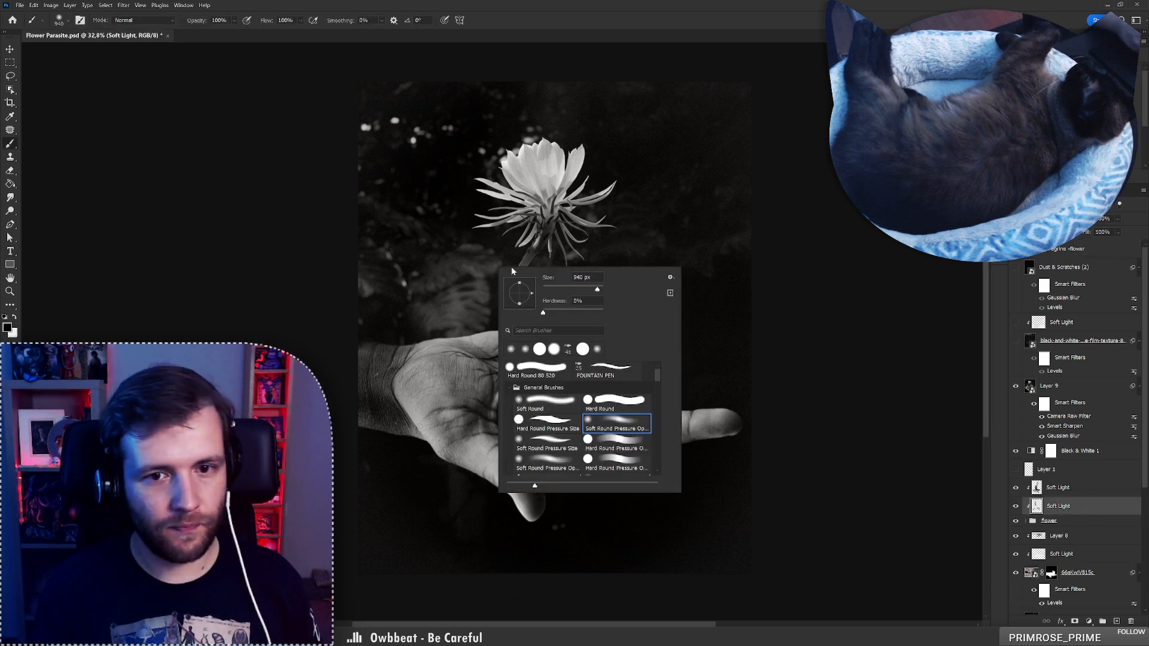
double_click(580, 277)
type("120")
key("Return")
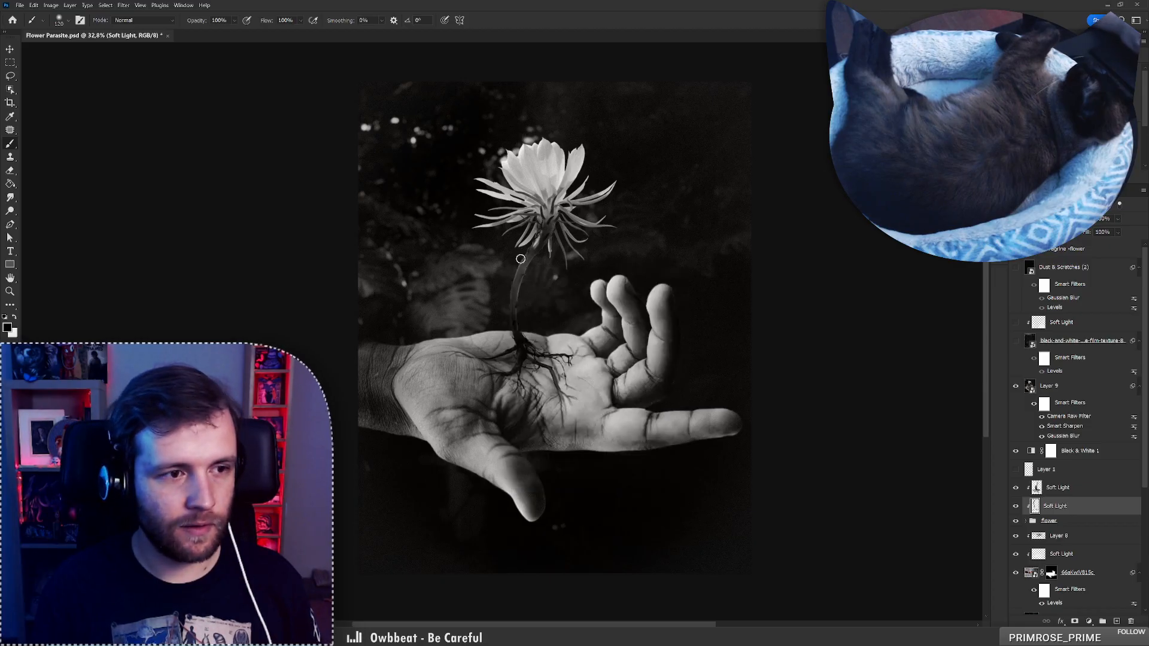
key("x")
key("ctrl+z")
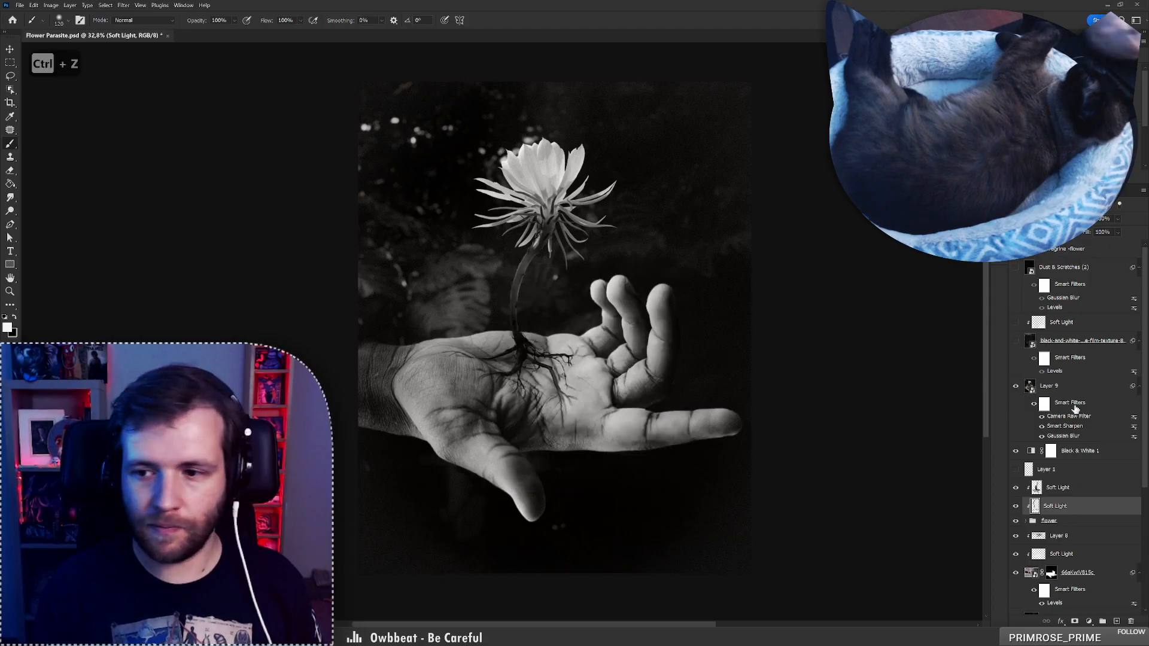
left_click(1017, 387)
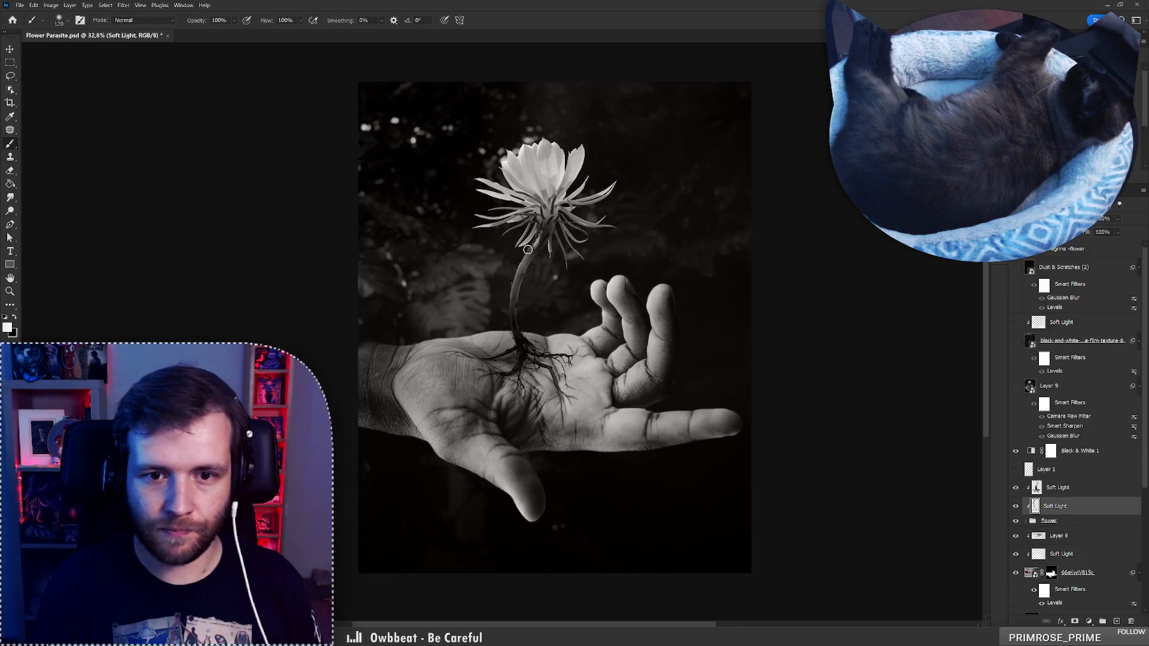
key("ctrl+z")
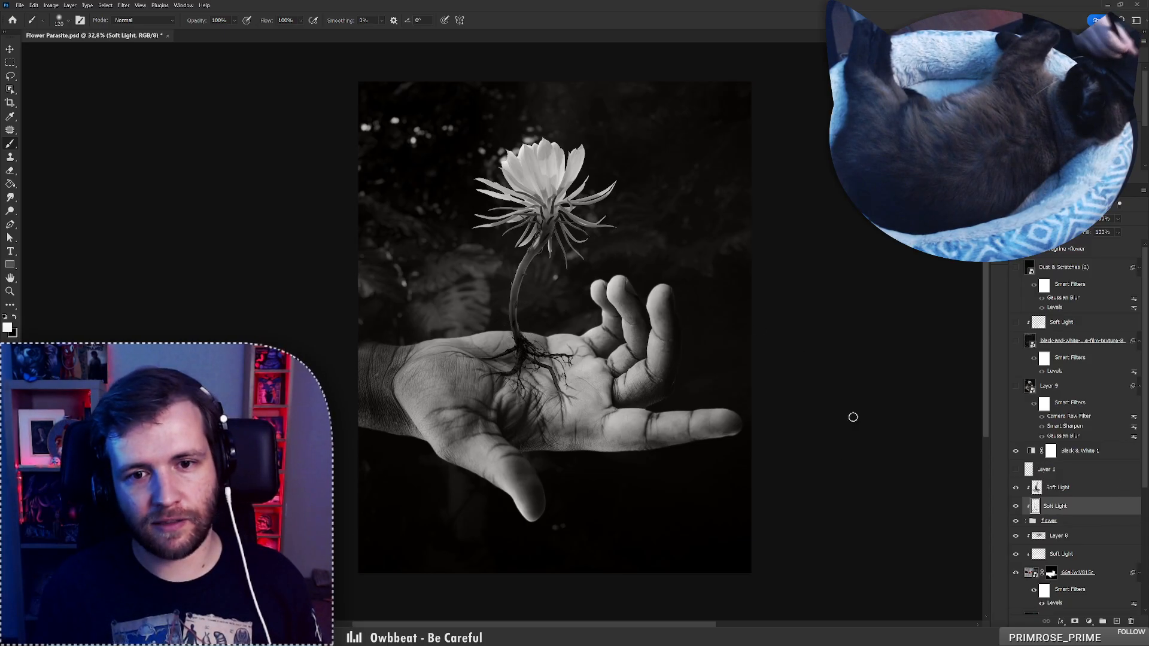
key("x")
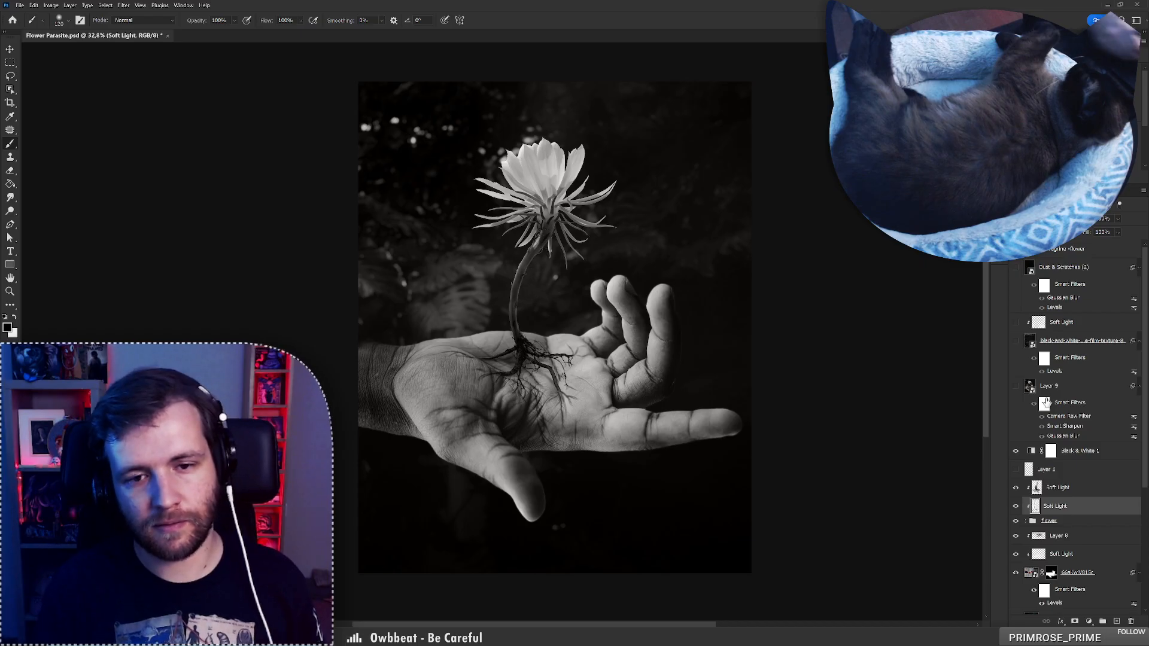
Delete the three unused hidden image layers directly above Layer 0
scroll(1135, 434, "down", 5)
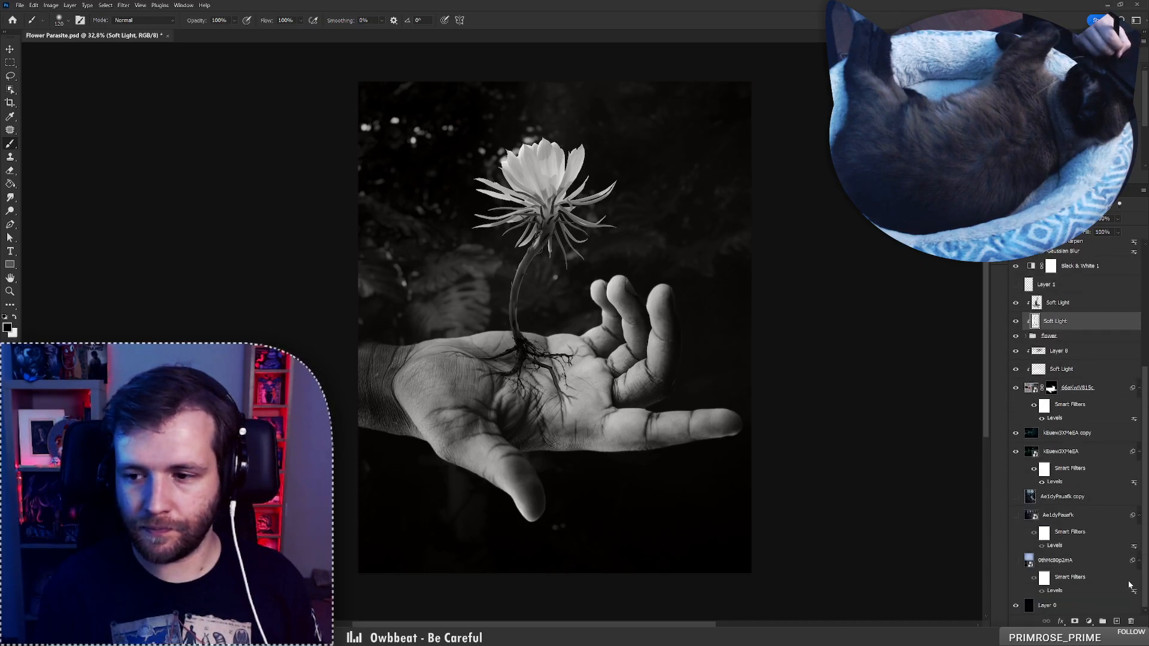
left_click(1061, 495)
left_click(1084, 564, "shift")
left_click(1131, 622)
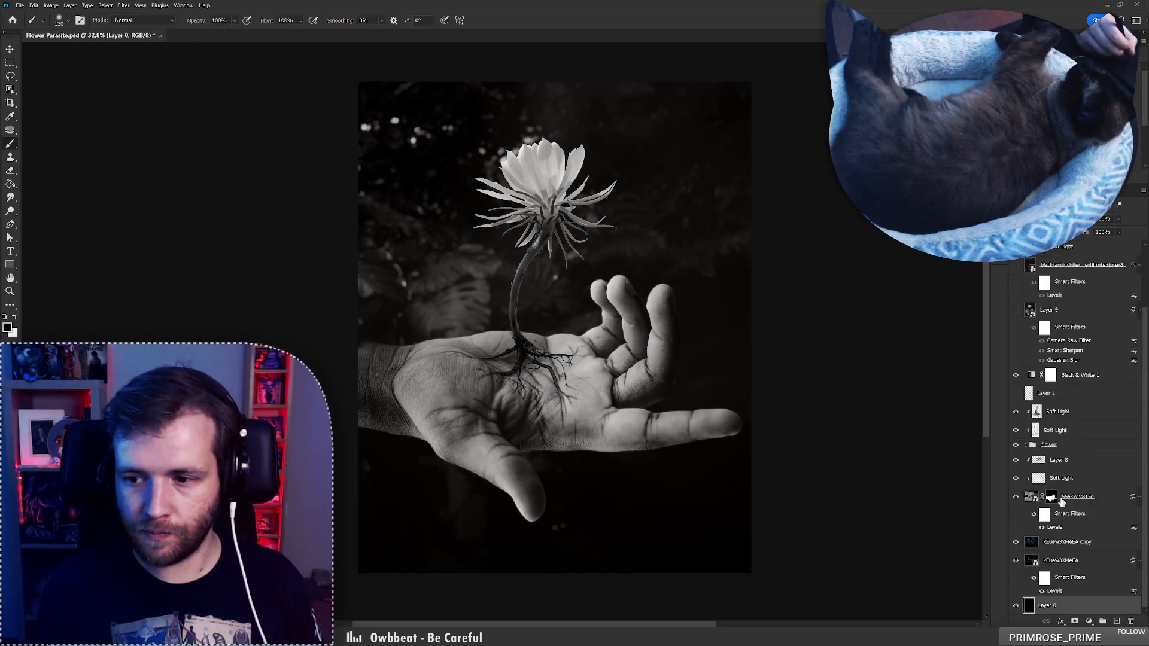
Brighten the outer edge of the hand's raised index finger with white on the Soft Light layer clipped to the hand
left_click(1063, 479)
key("x")
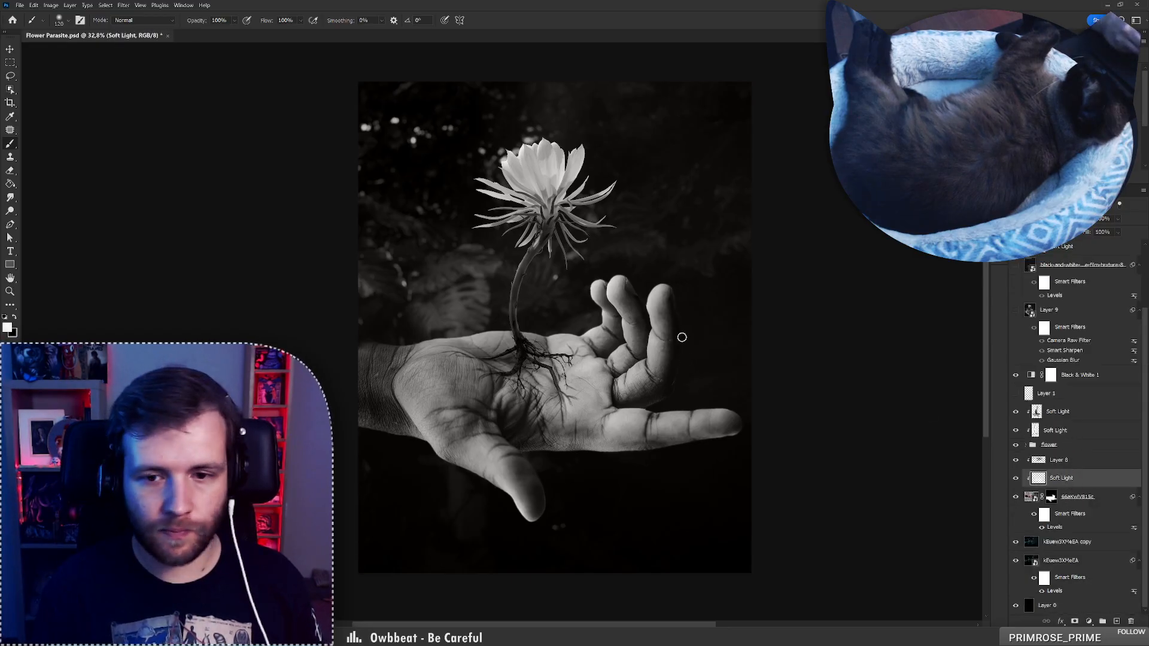
left_click_drag(682, 337, 677, 388)
left_click_drag(671, 289, 670, 397)
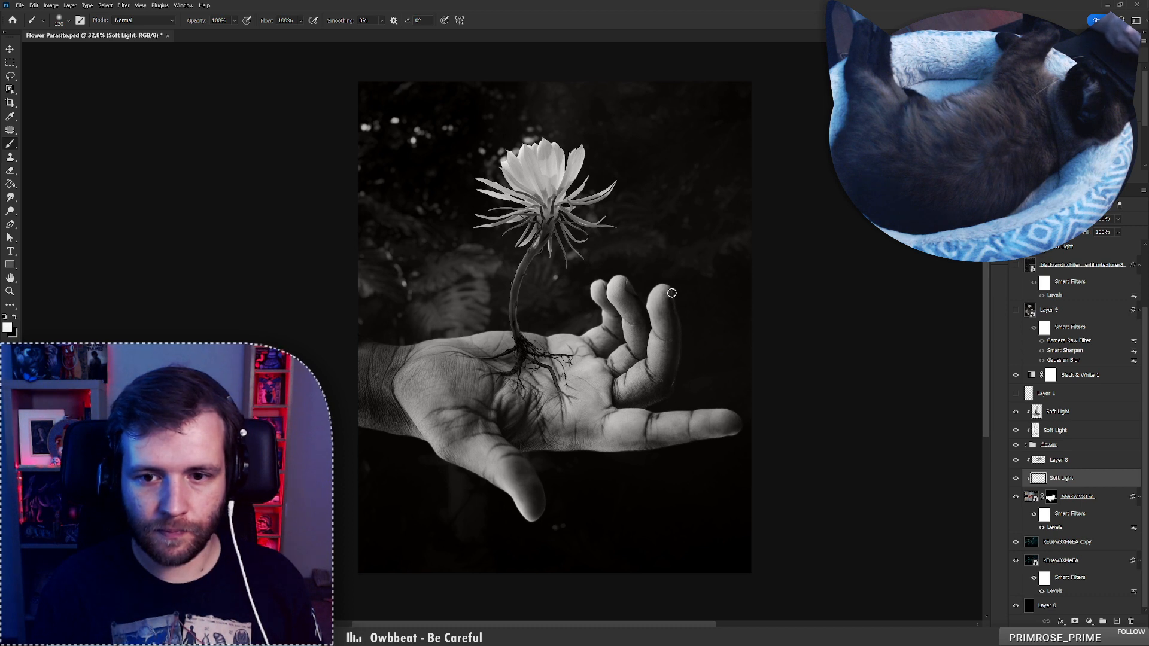
key("x")
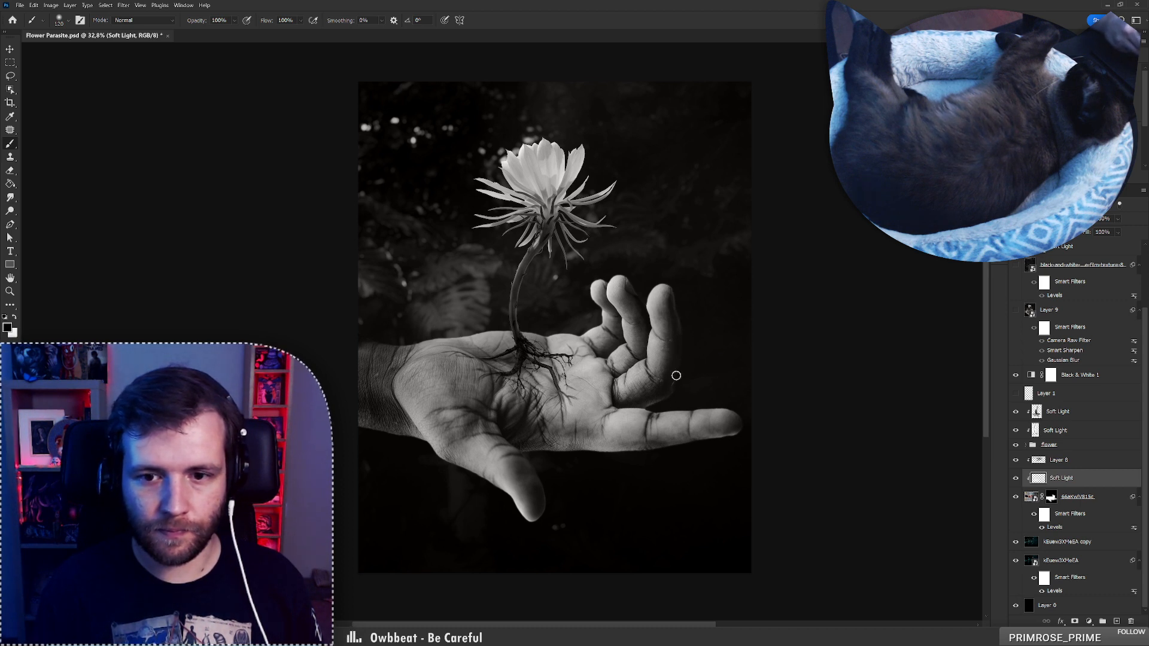
key("x")
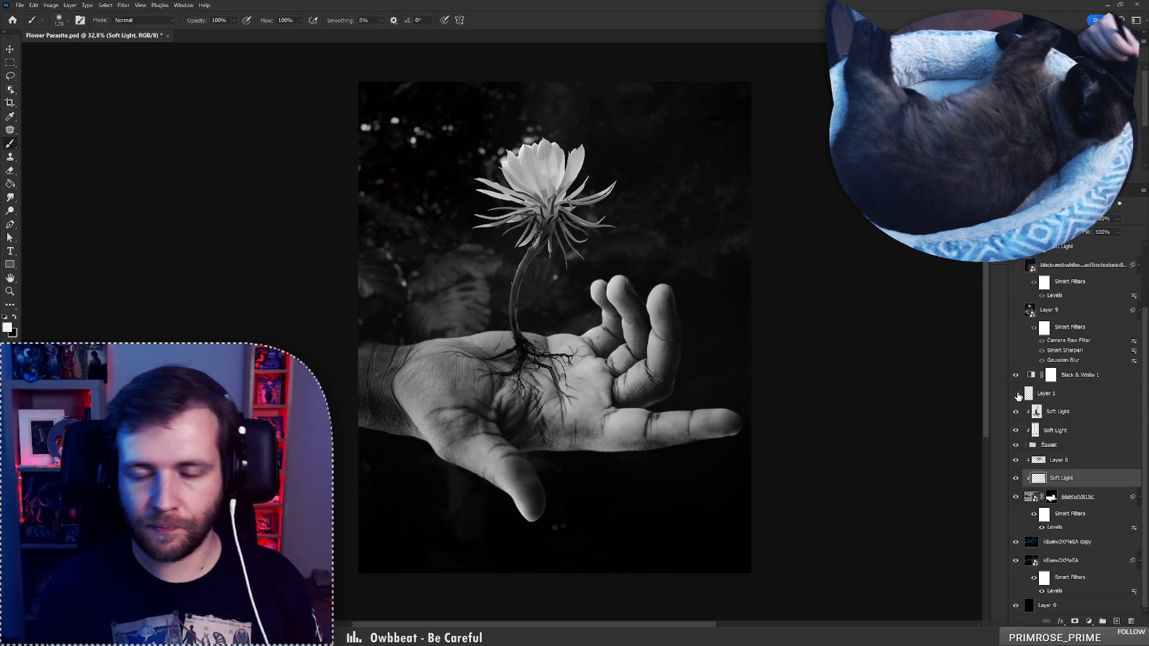
Stamp the visible retouched artwork into a new layer directly above Layer 9
scroll(1053, 371, "up", 3)
left_click(1074, 267)
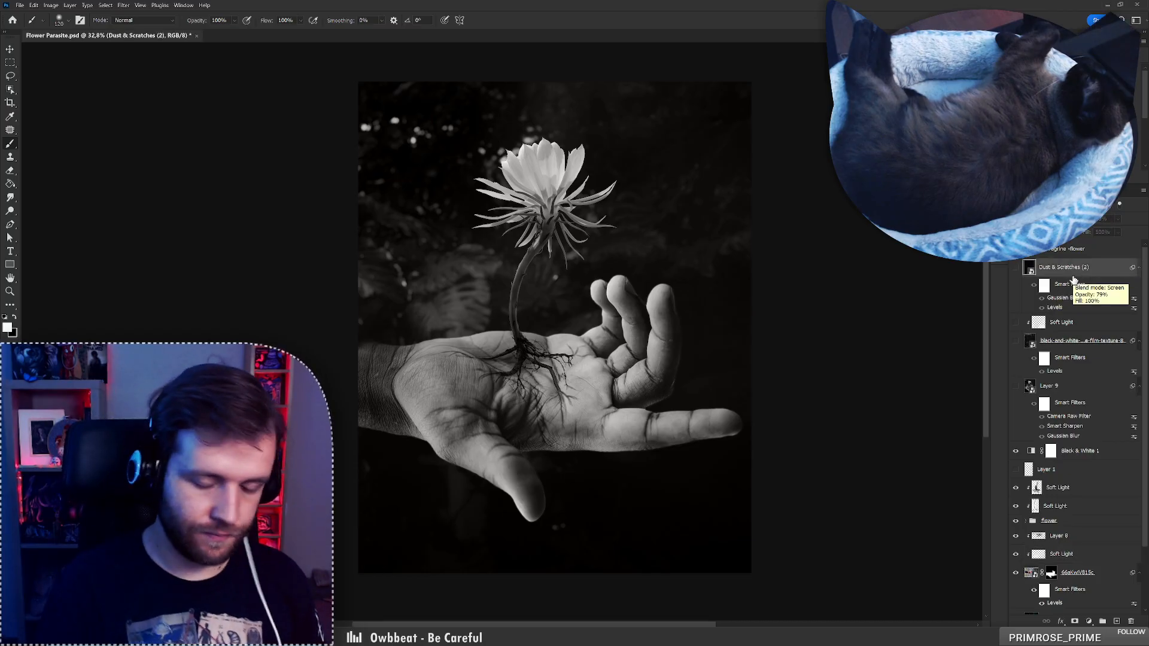
left_click(1075, 387)
key("ctrl+shift+alt+e")
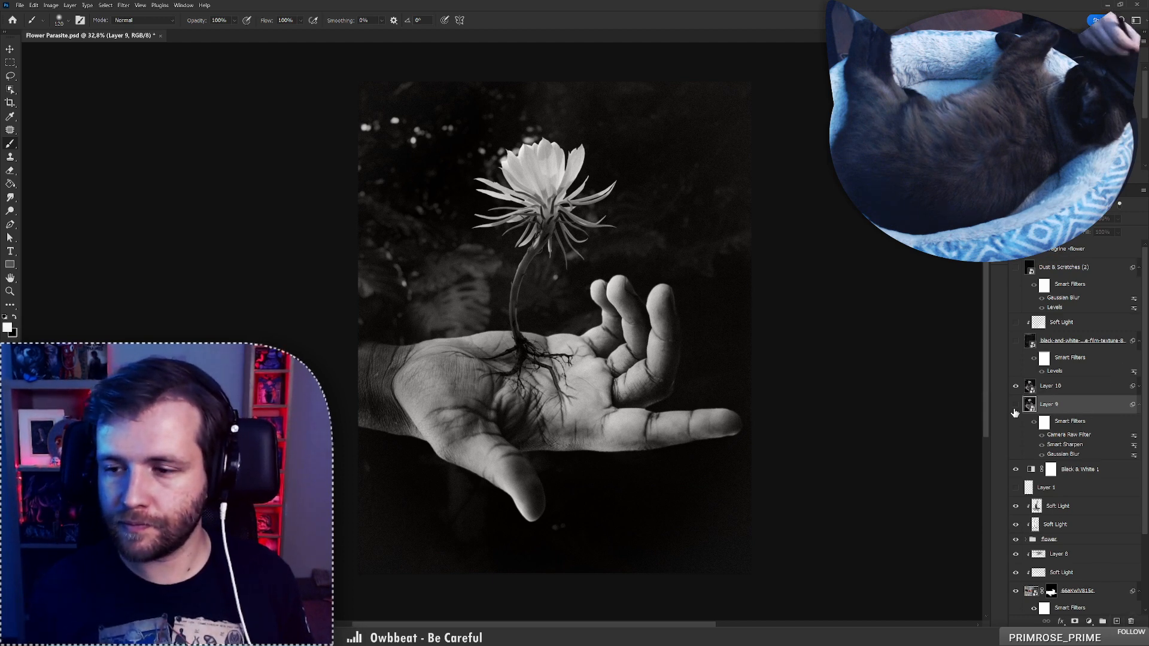
Show the film texture and dust and scratches again, and compare the composite with Layer 10 hidden and shown
left_click(1016, 341)
left_click(1016, 267)
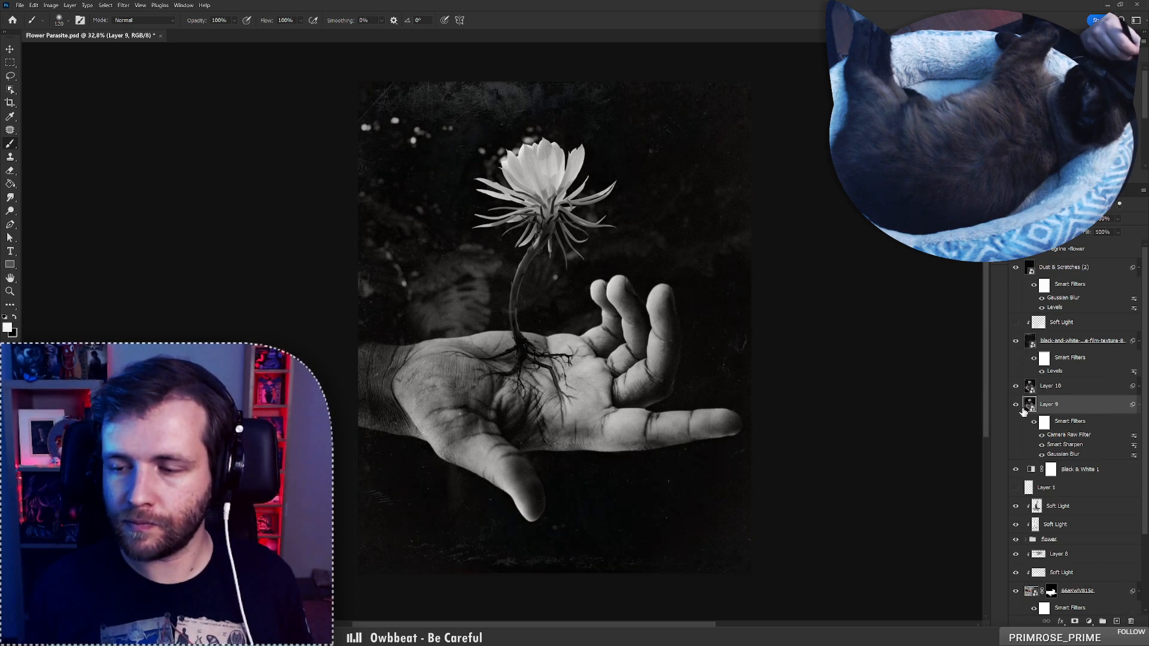
left_click(1015, 387)
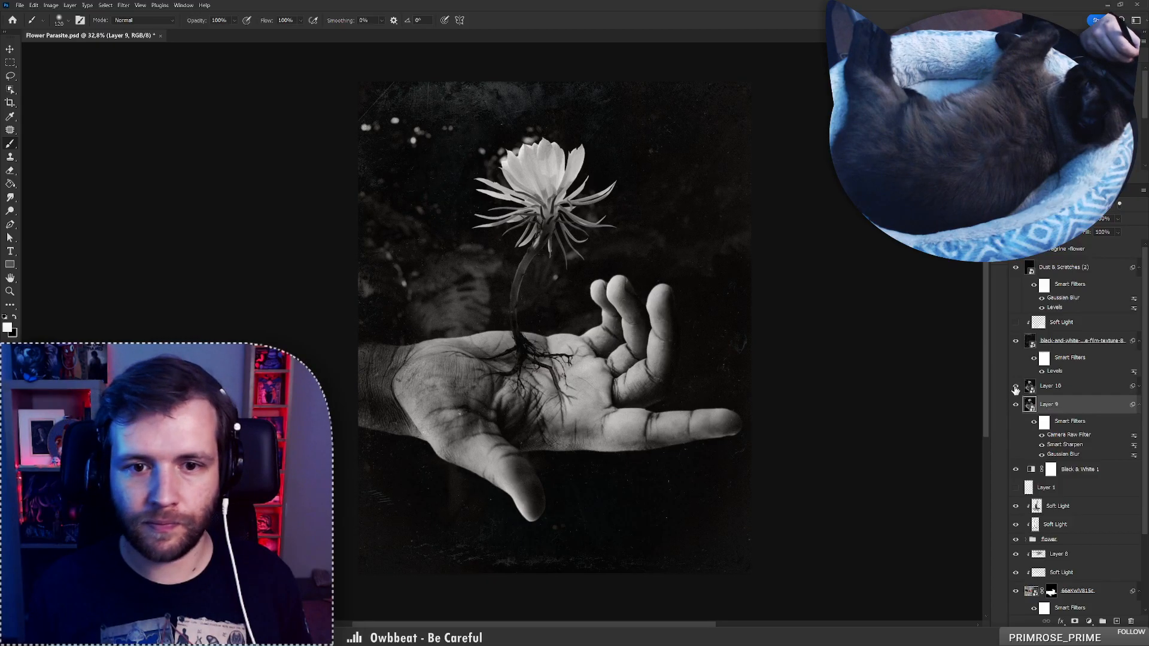
left_click(1015, 388)
left_click(1016, 387)
left_click(1016, 387)
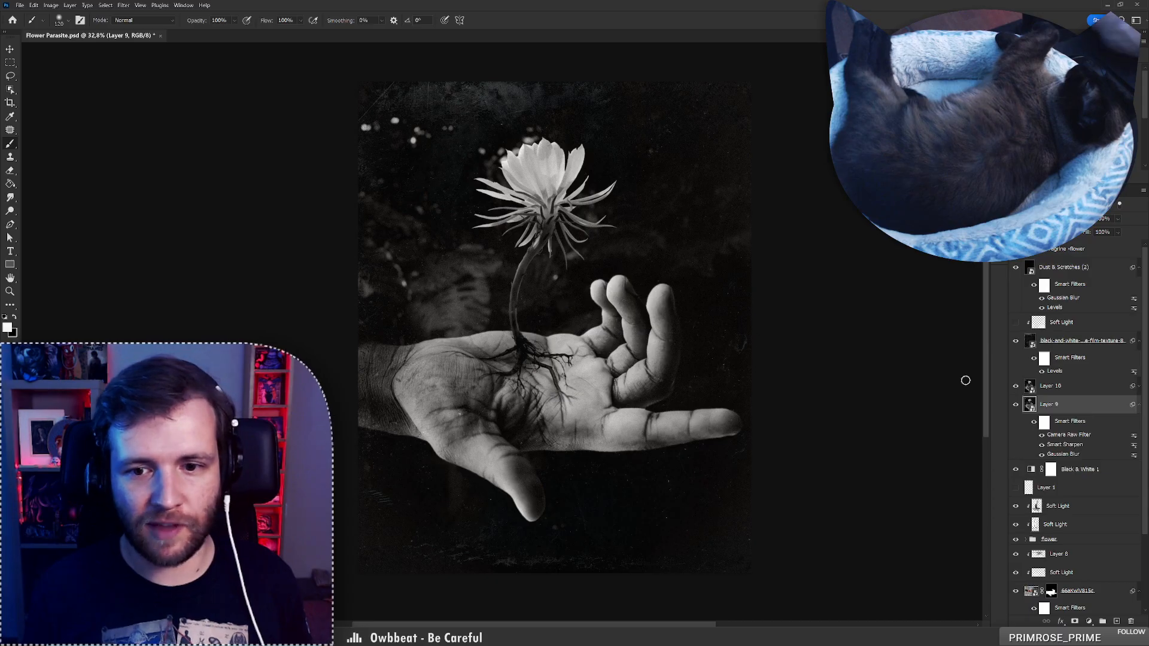
Show the title and the Soft Light layer clipped to the film texture, and select that Soft Light layer for erasing
key("z")
left_click(580, 354)
mouse_move(581, 354)
left_mouse_down()
mouse_move(560, 355)
mouse_move(575, 355)
left_mouse_up()
key("b")
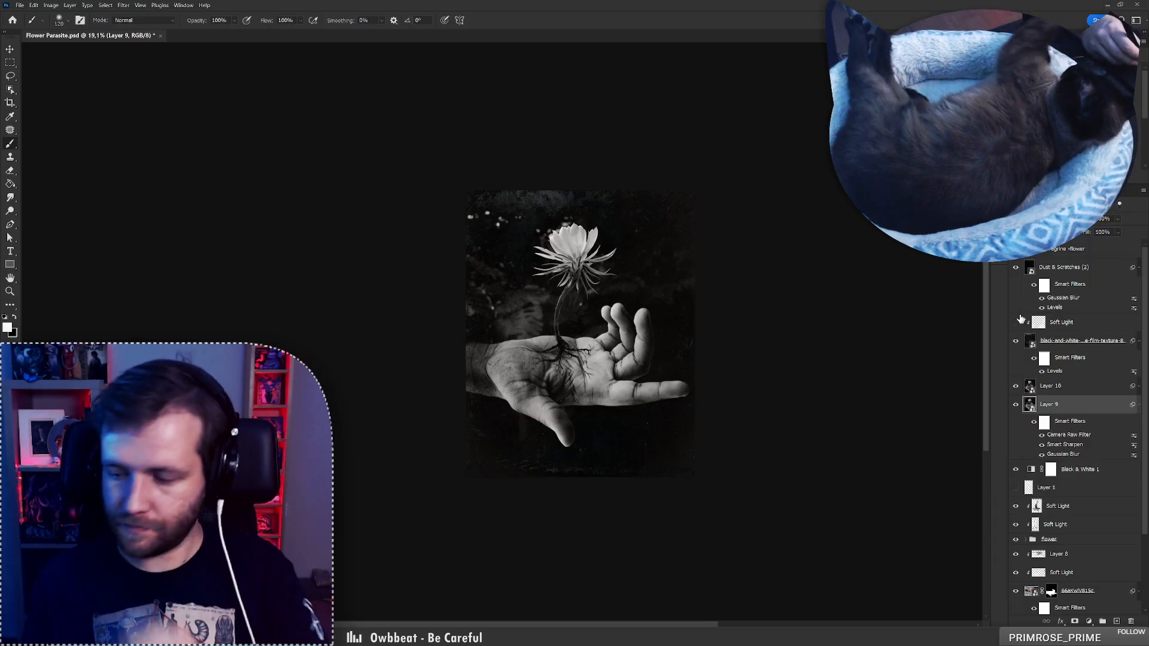
left_click(1016, 249)
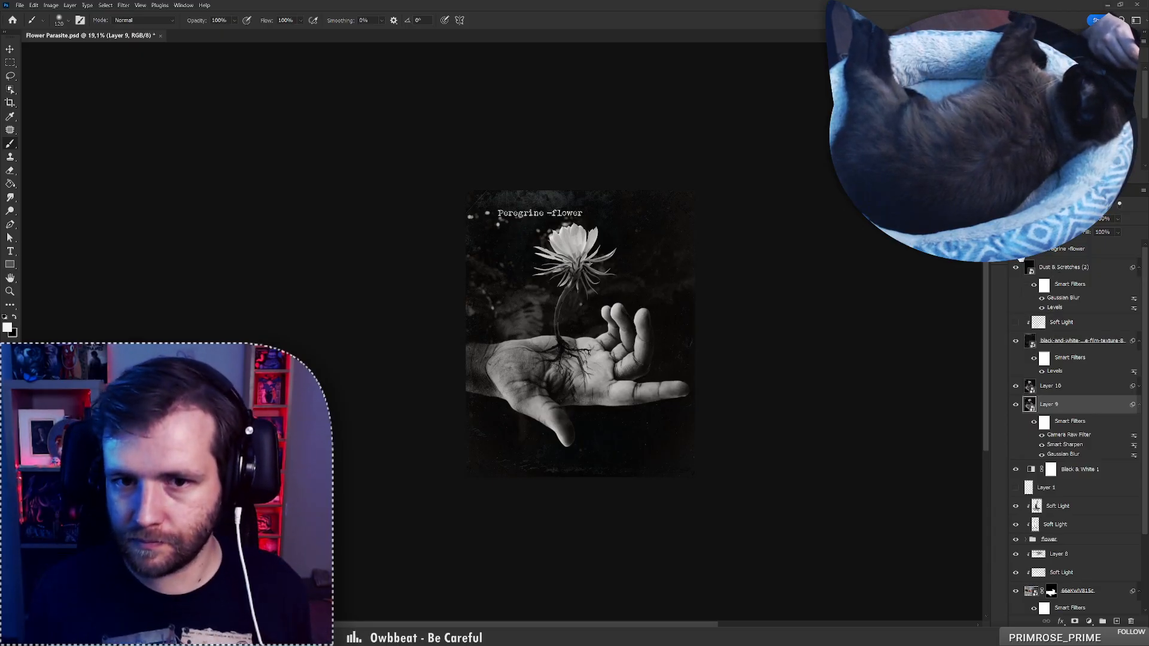
left_click(1016, 323)
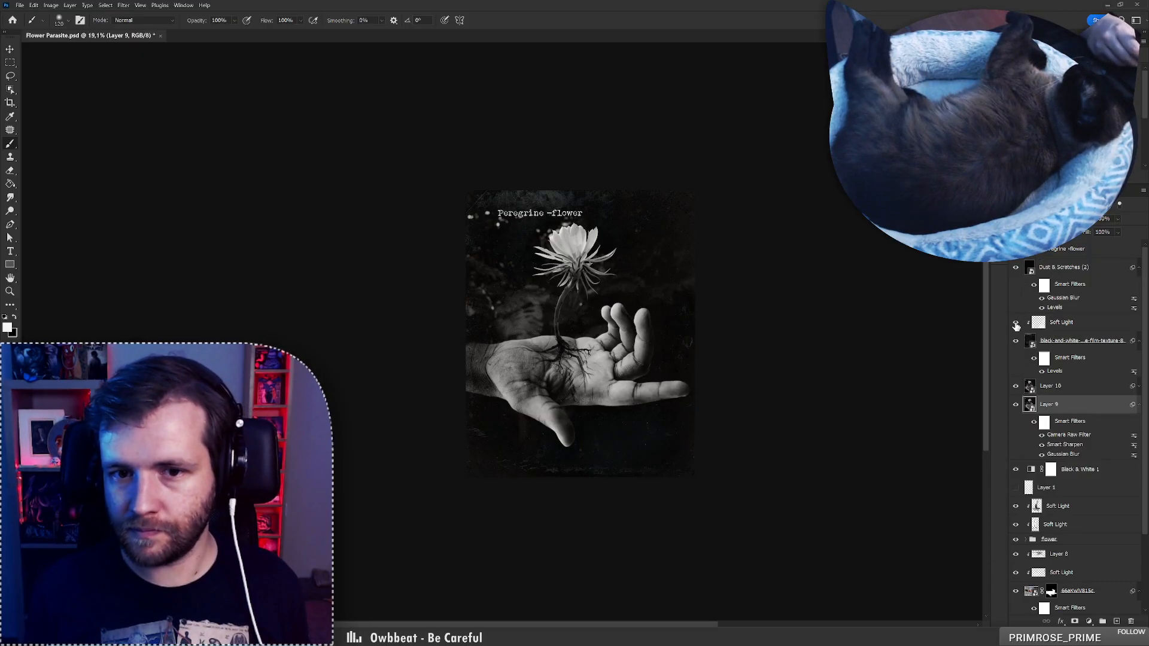
left_click(1071, 324)
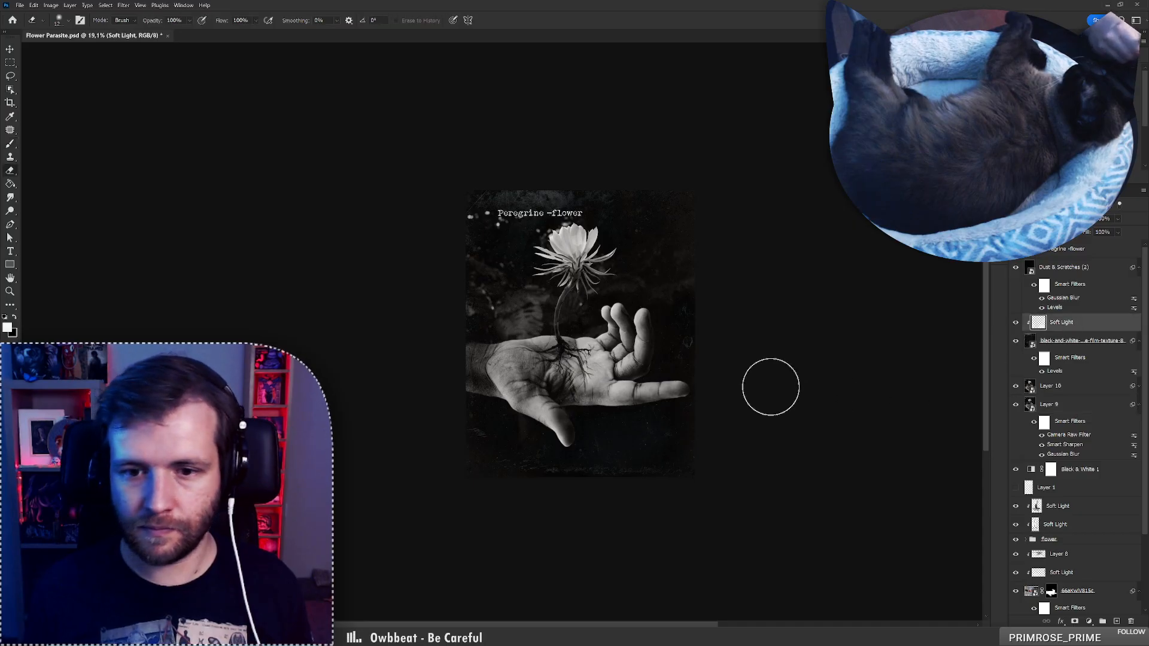
Replace "-flower" in the title so that it reads "Peregrine Rootclaw"
key("e")
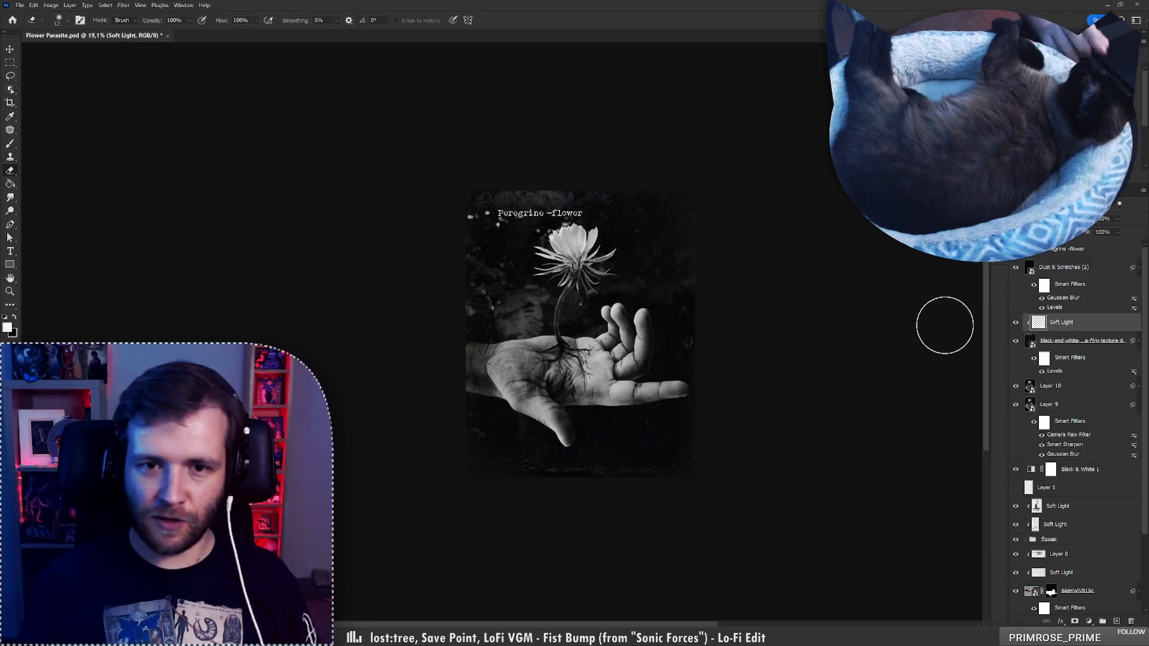
key("t")
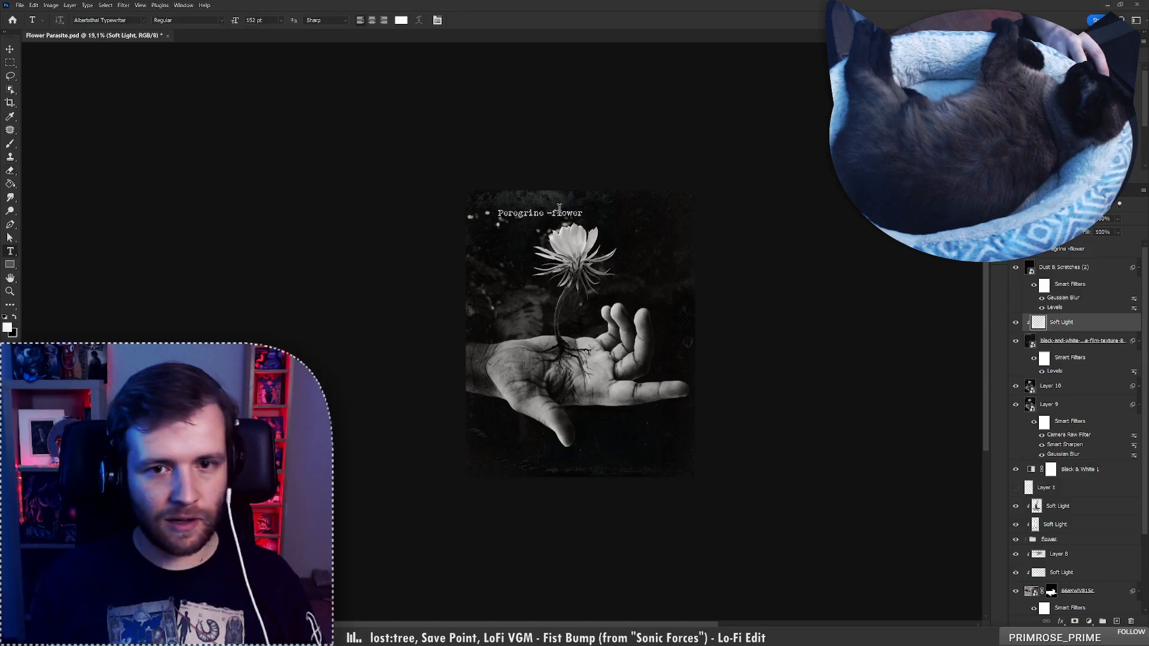
left_click_drag(553, 211, 549, 211)
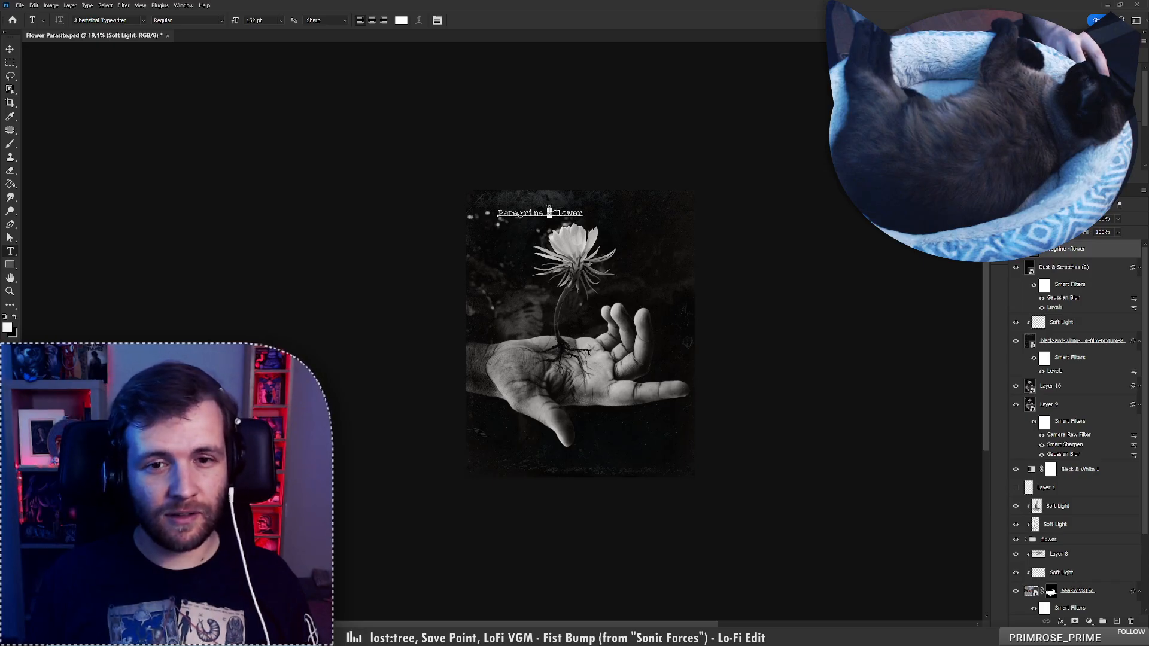
left_click_drag(552, 212, 557, 212)
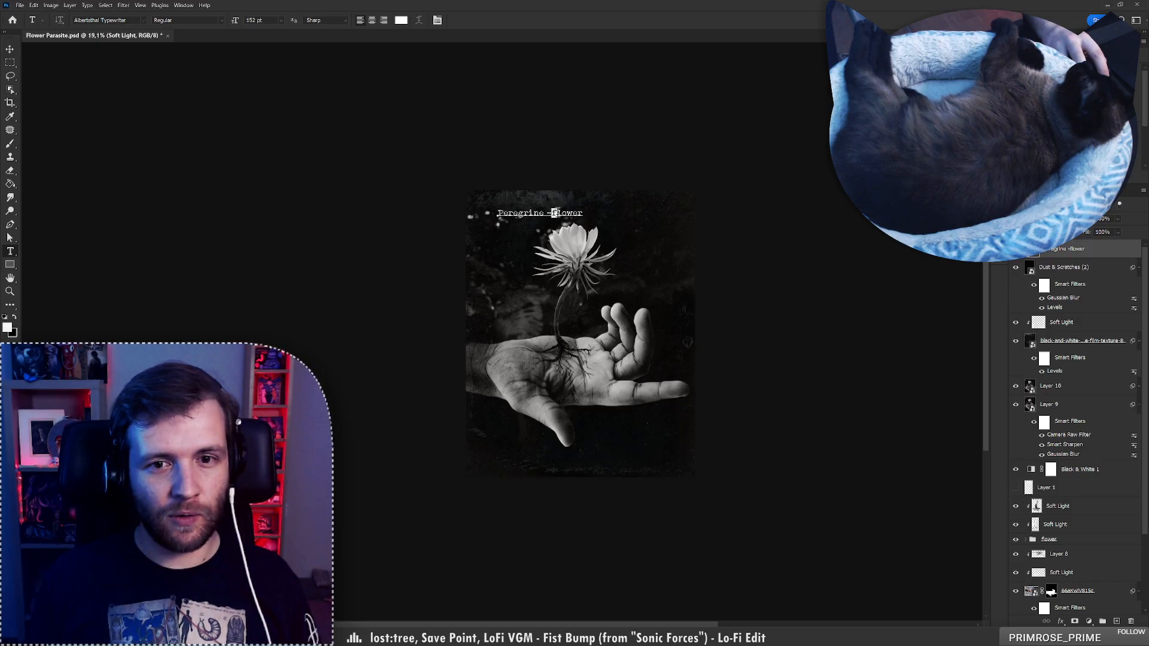
left_click(550, 214)
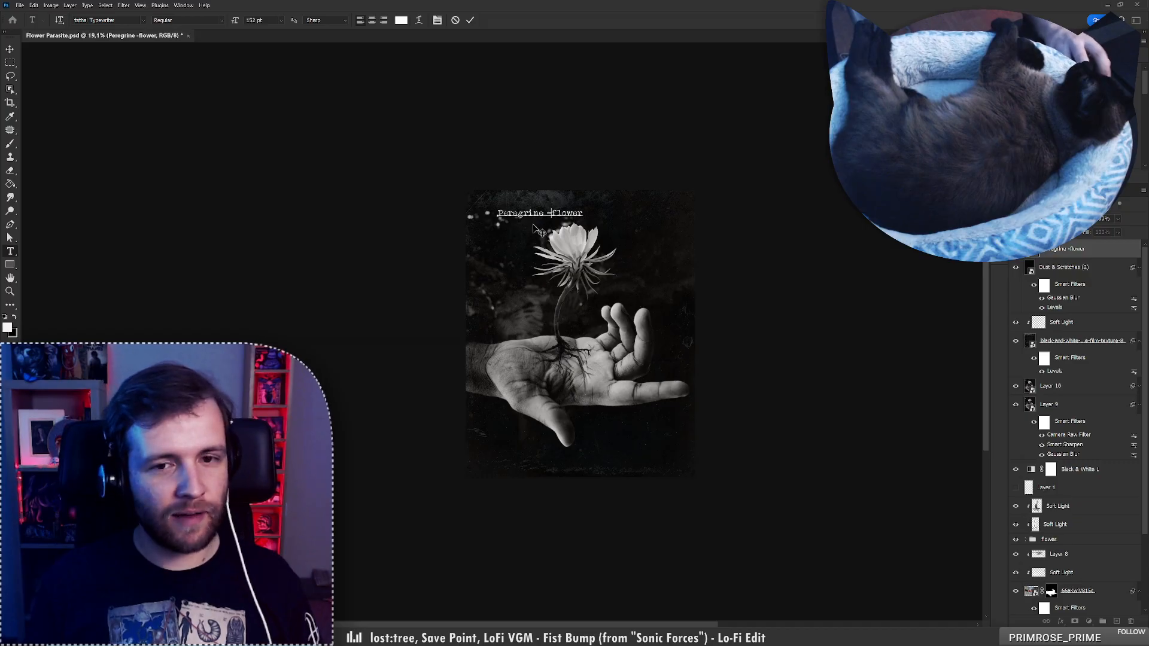
left_click_drag(542, 213, 606, 217)
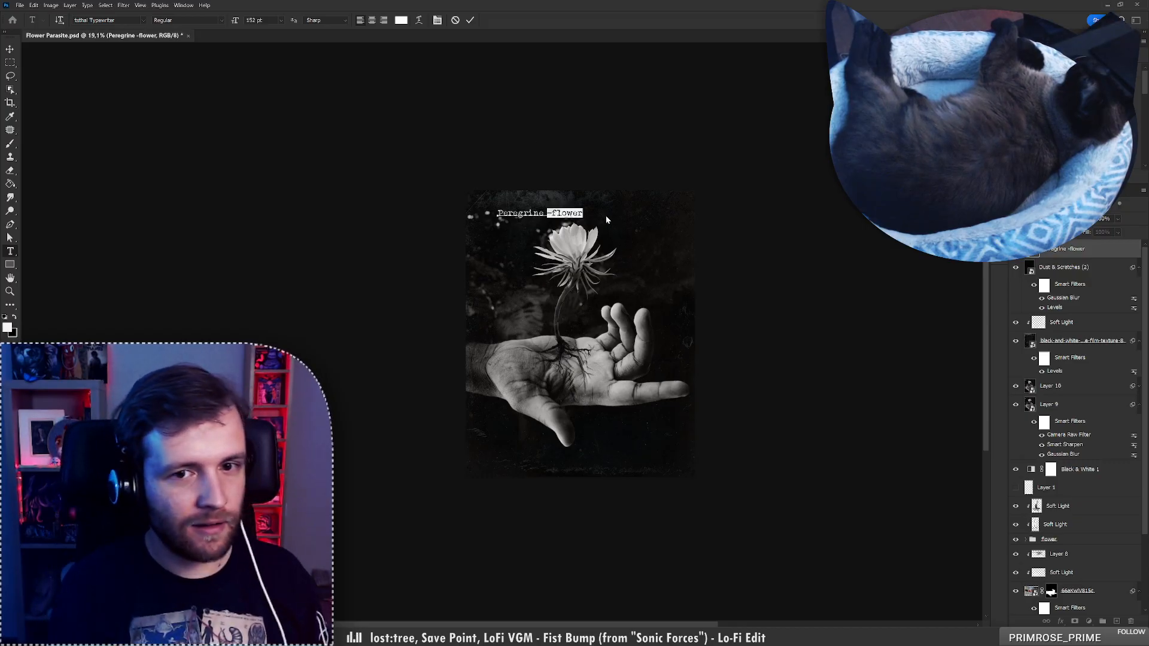
type("Rootcla")
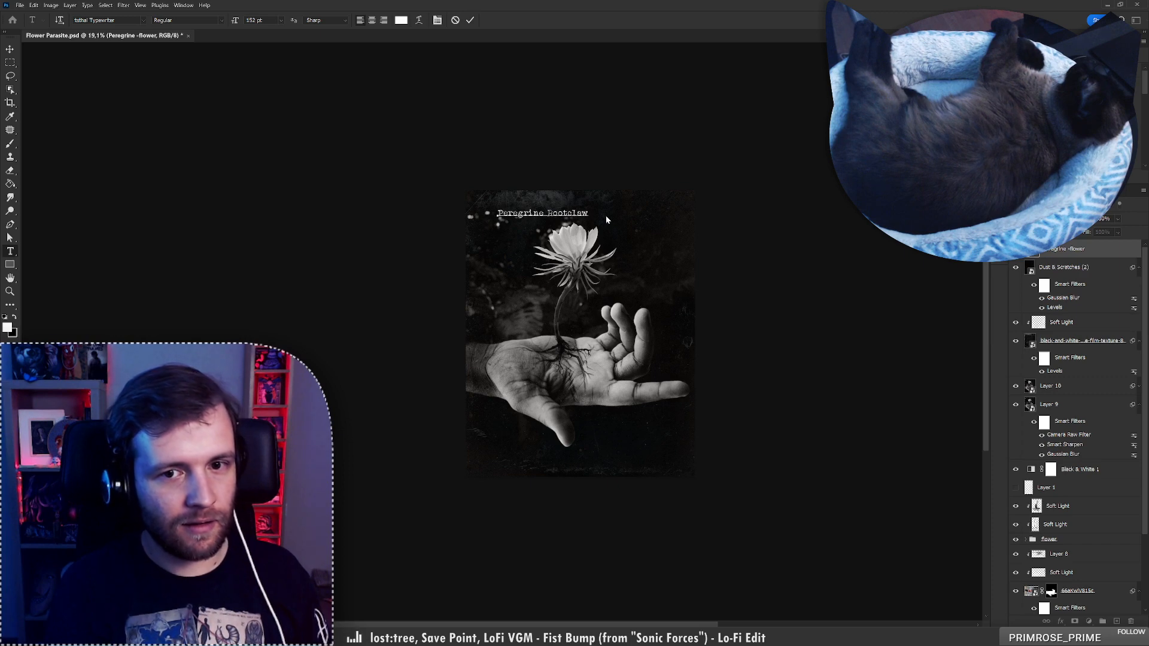
left_click(468, 21)
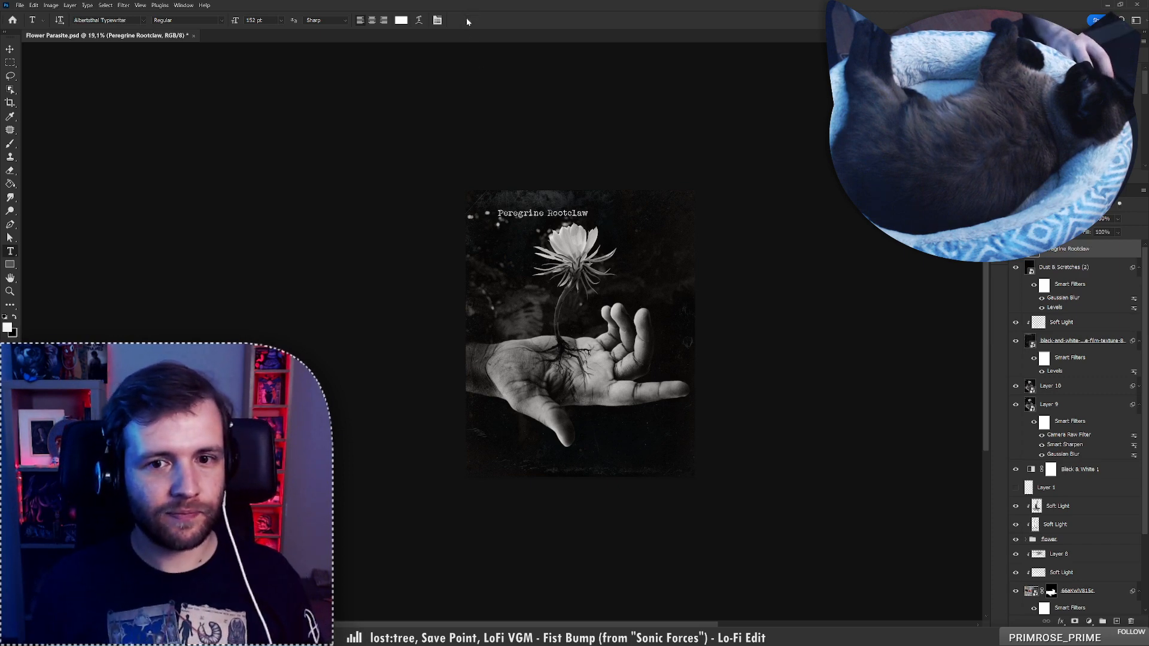
Move the "Peregrine Rootclaw" title across to the artwork's upper right corner, above and beside the flower
scroll(573, 209, "up", 3)
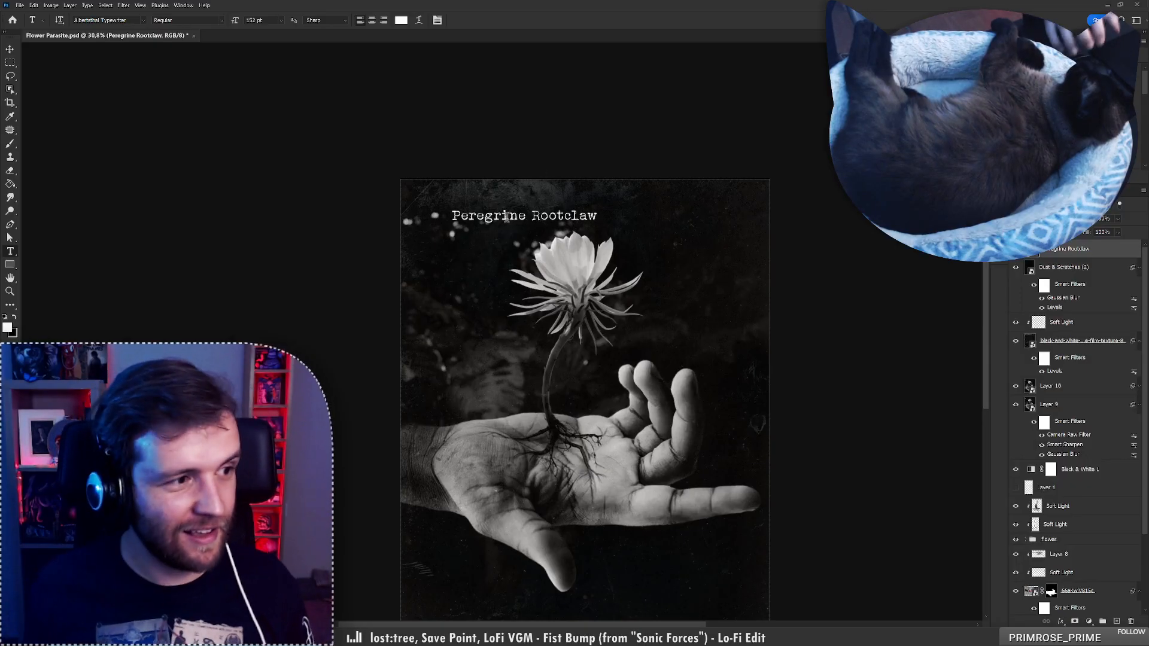
left_click_drag(507, 225, 646, 219)
scroll(641, 211, "down", 1)
scroll(641, 211, "down", 1)
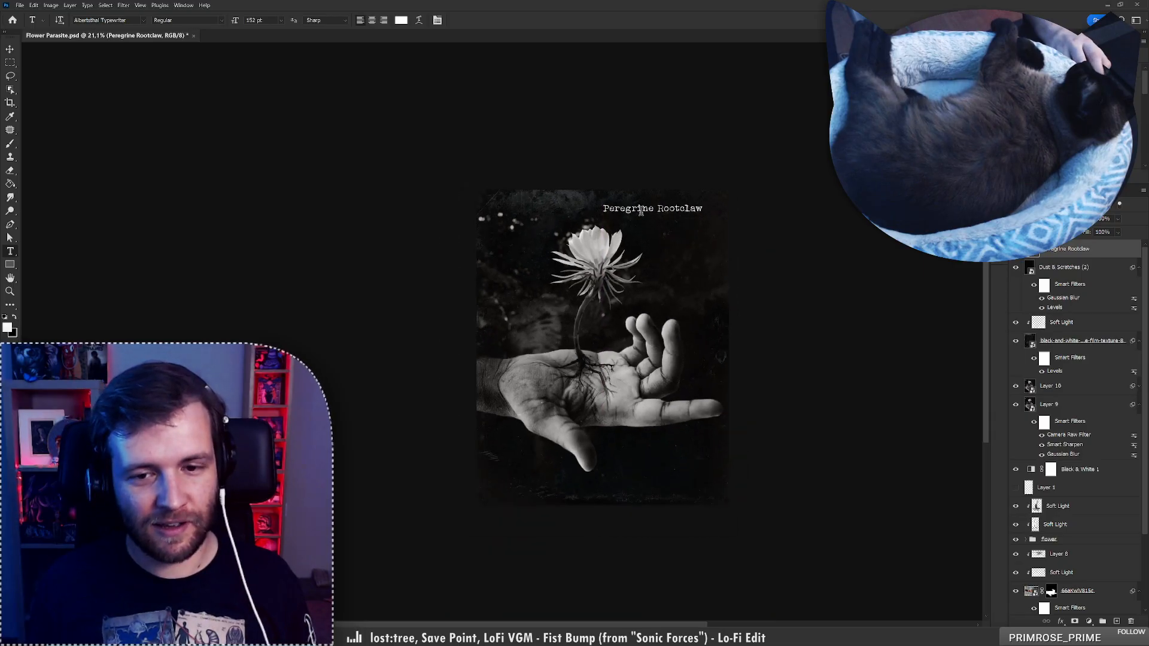
scroll(648, 189, "up", 1)
scroll(619, 247, "up", 1)
scroll(620, 247, "down", 3)
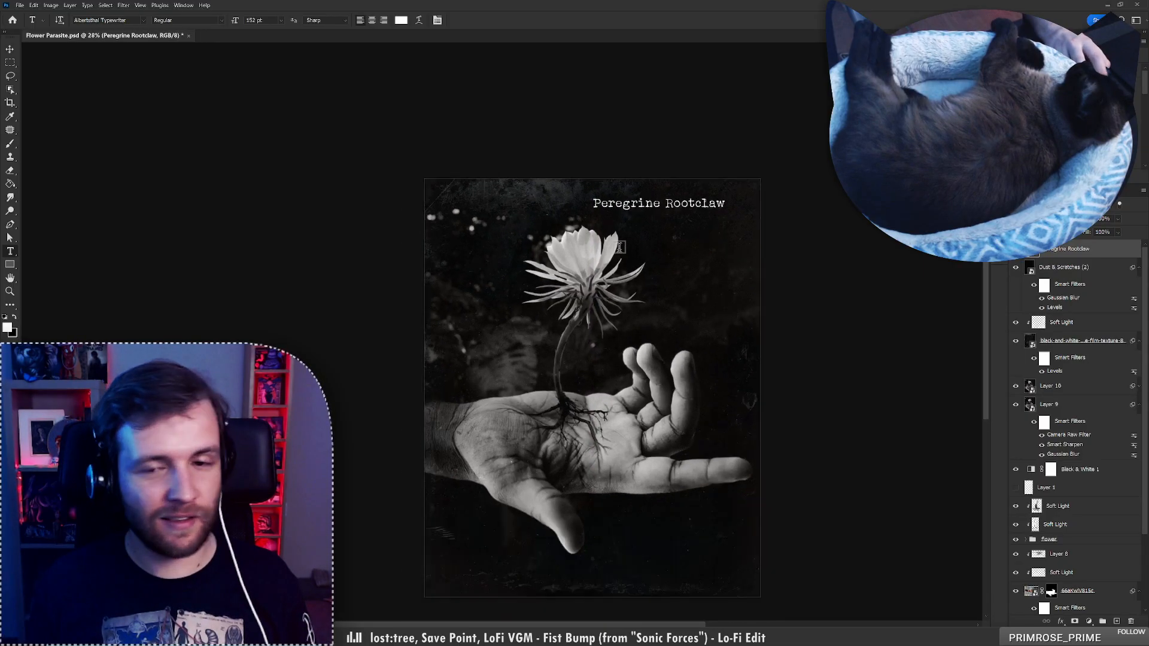
scroll(692, 266, "up", 2)
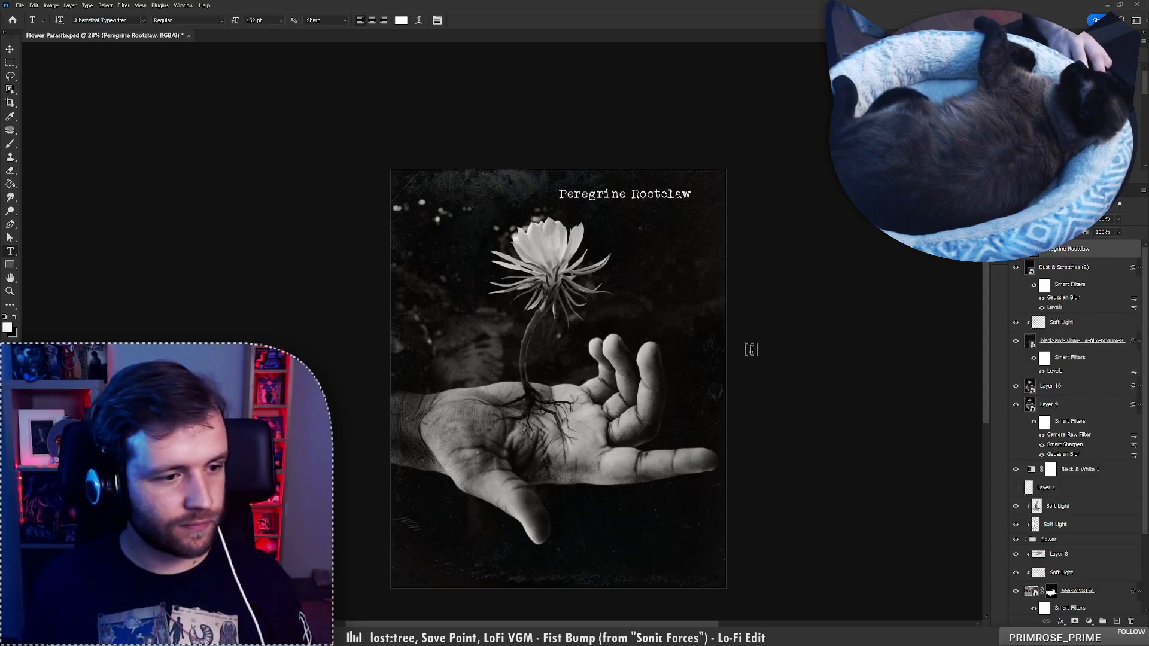
Hide the title layer and save a JPEG copy of the artwork in the Artefacts folder
left_click(1016, 250)
key("ctrl+shift+s")
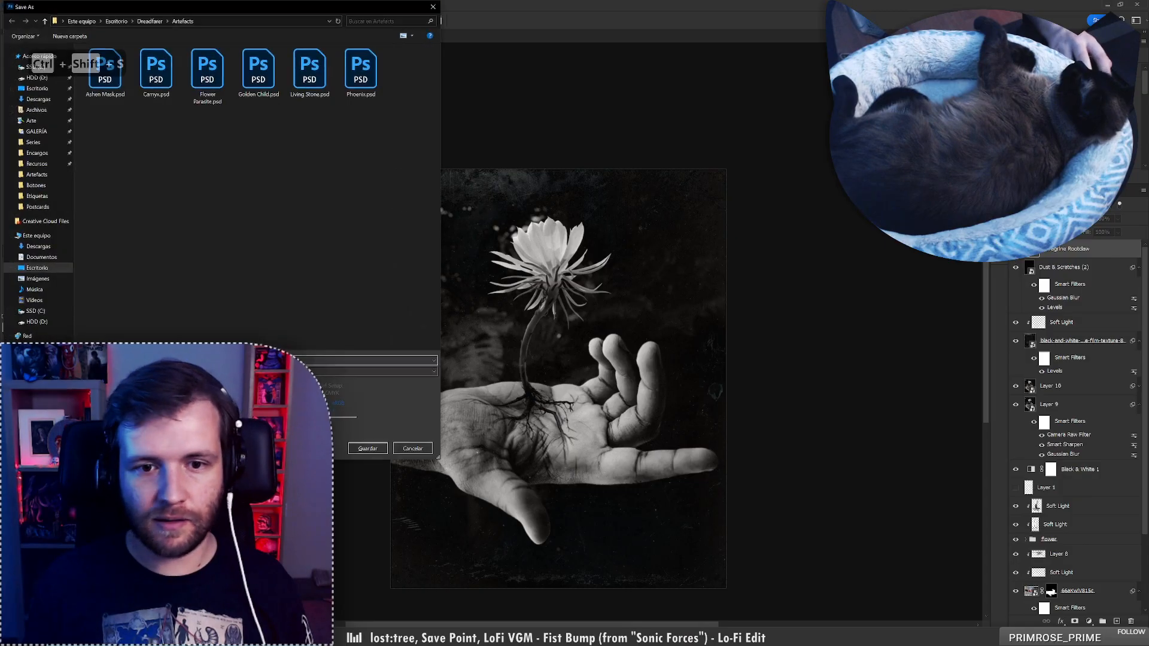
left_click(179, 447)
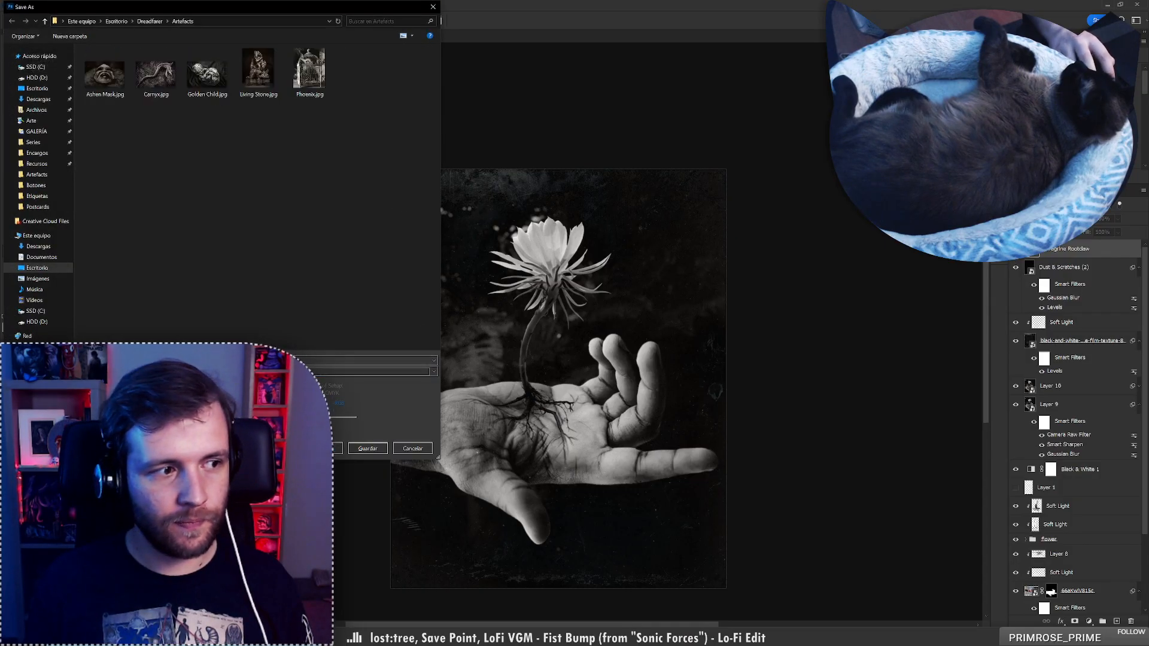
left_click(377, 448)
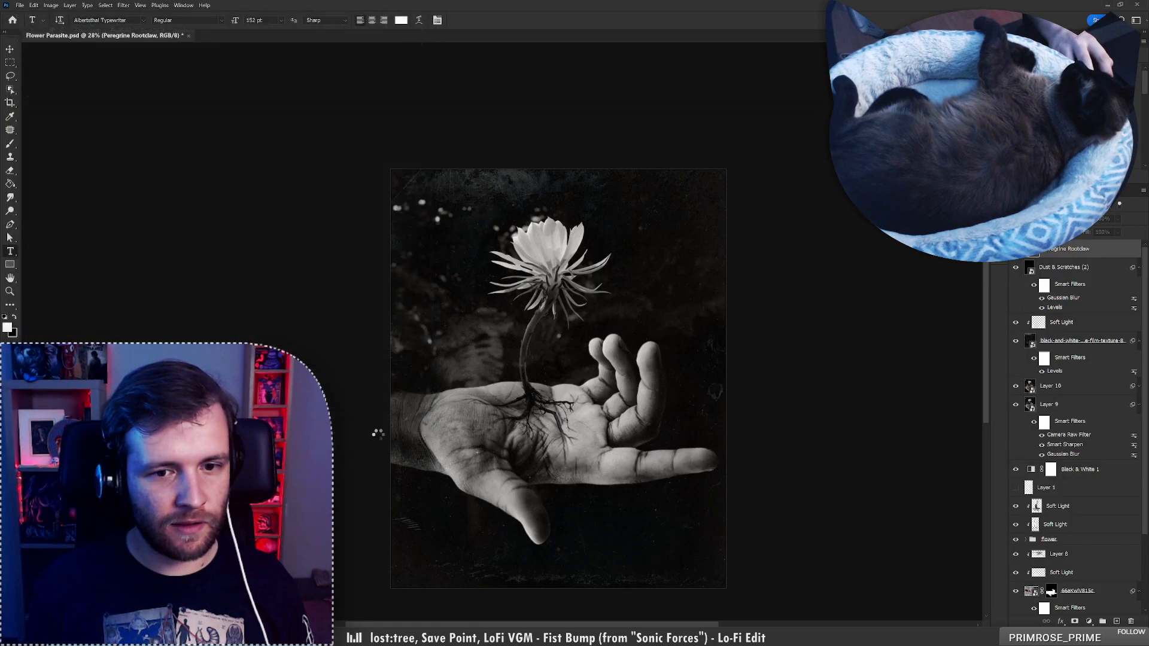
left_click(362, 85)
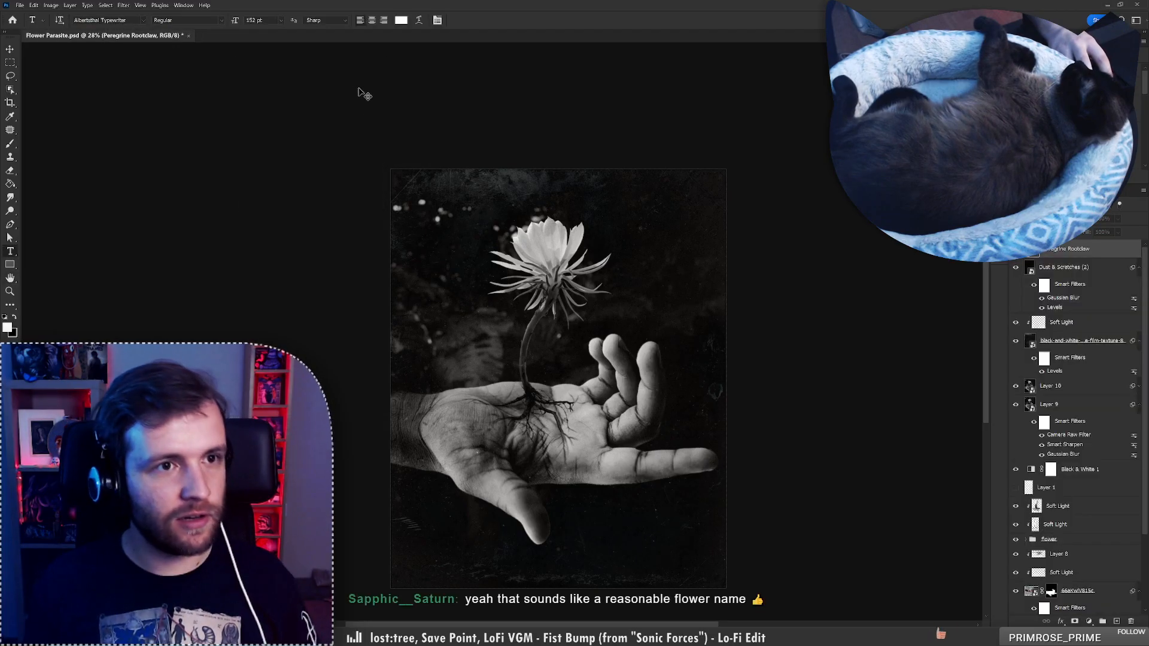
Compare the artwork with the CMYK proof colours switched on and off, checking the flower and hand closely
key("ctrl+y")
key("ctrl+y")
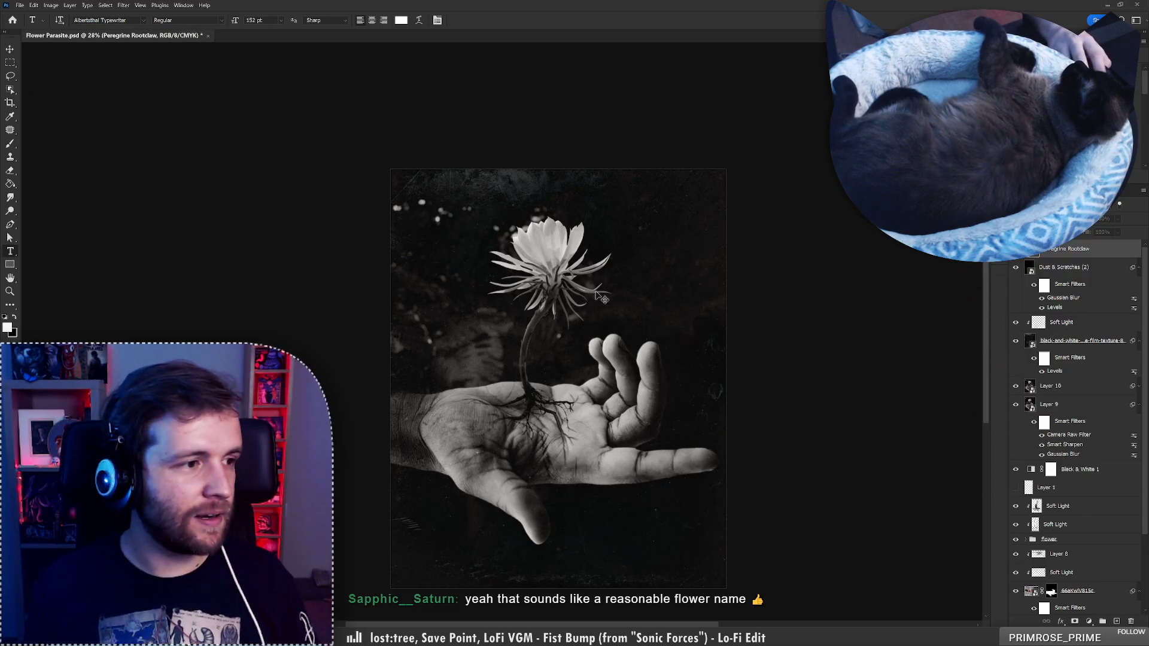
key("ctrl+y")
key("ctrl+y")
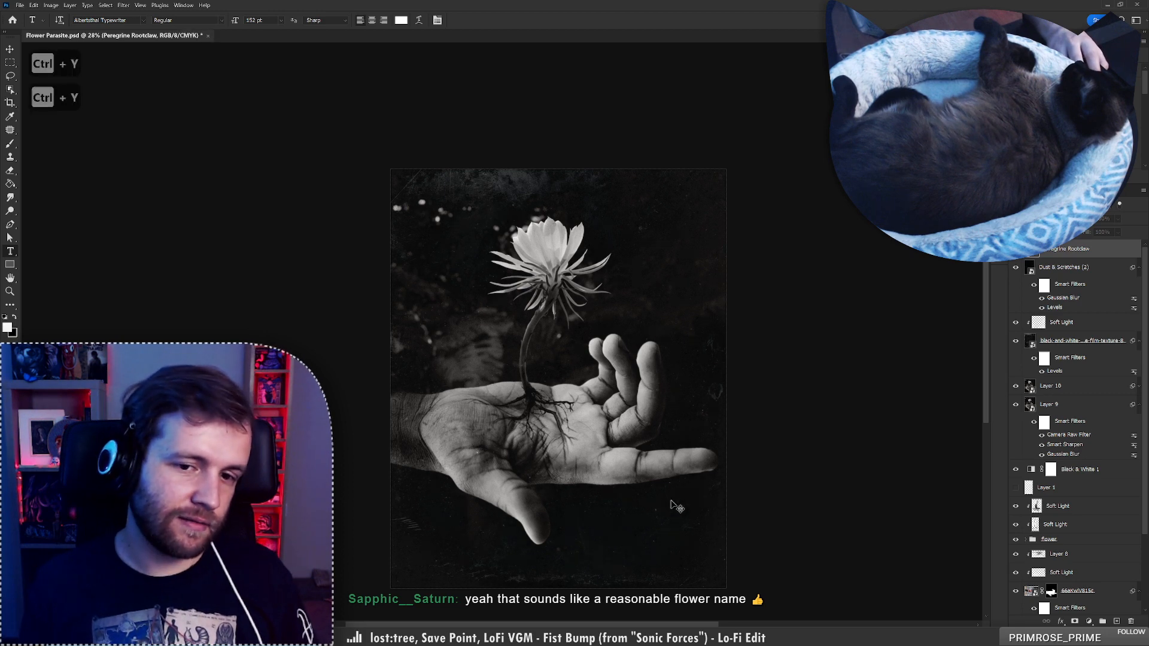
key("ctrl+y")
key("ctrl+y")
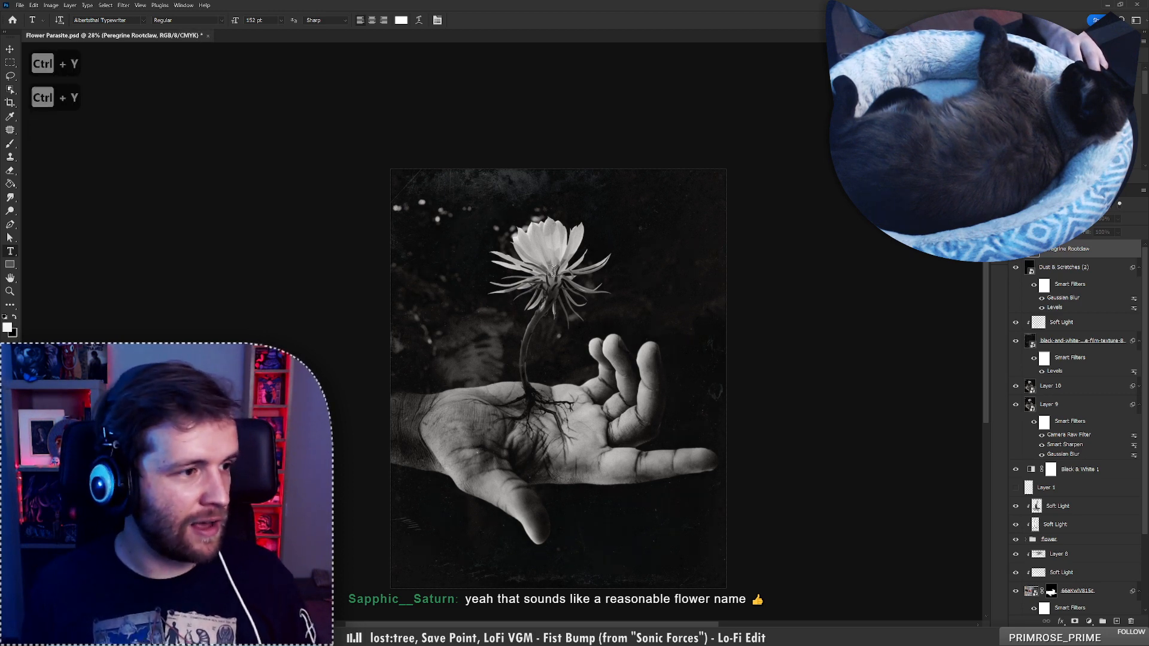
scroll(617, 553, "up", 2)
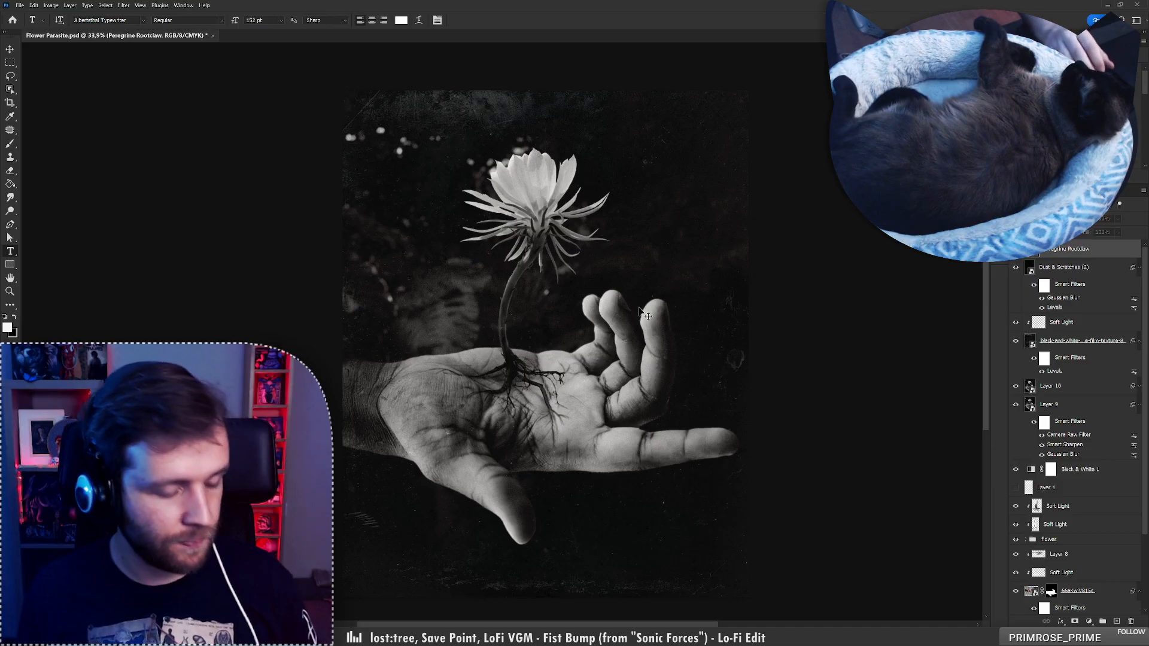
key("ctrl+y")
key("ctrl+y")
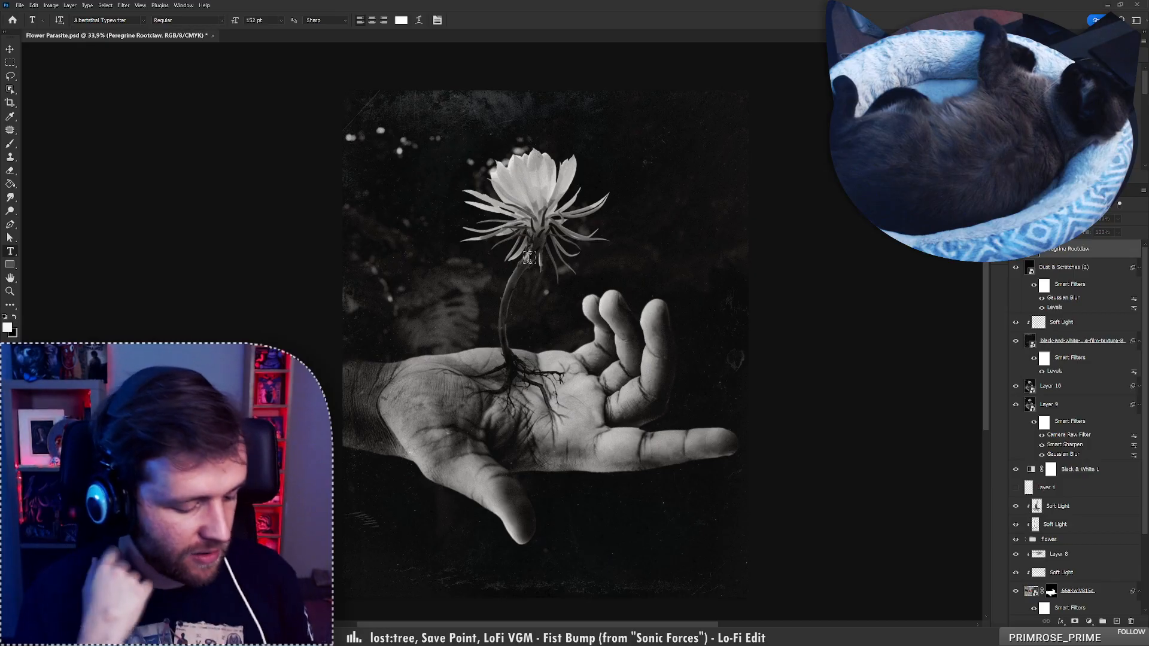
key("ctrl+y")
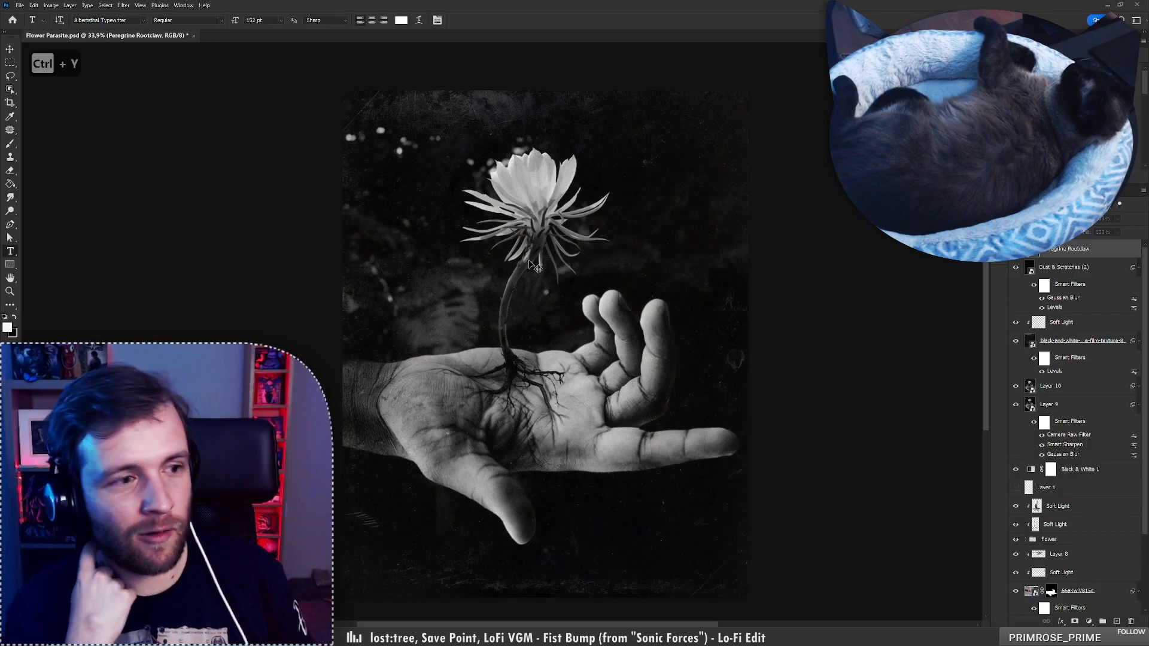
key("ctrl+y")
key("ctrl+y")
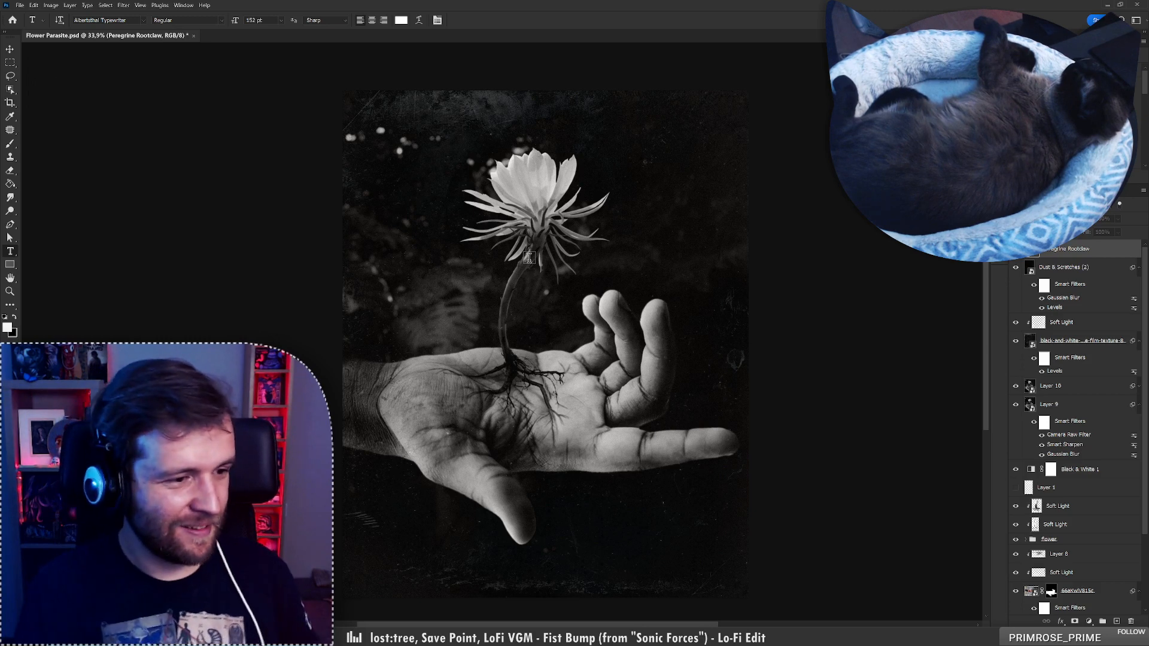
Save the Flower Parasite document and close the Postcard 1.jpg image viewer
scroll(493, 298, "up", 1)
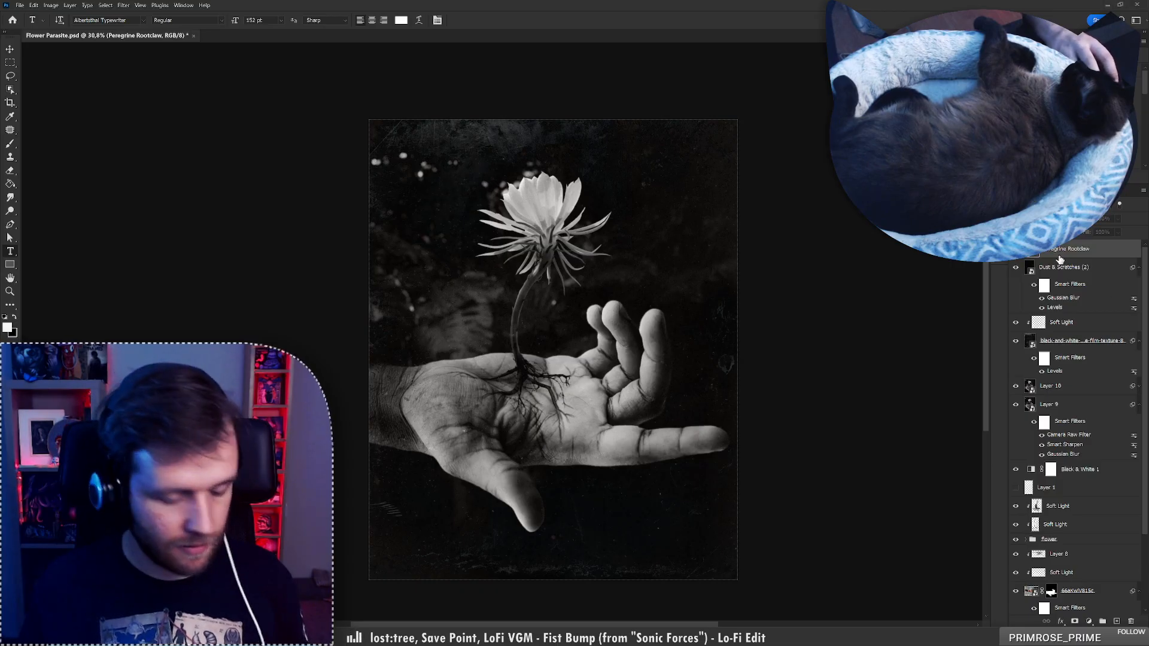
key("ctrl+s")
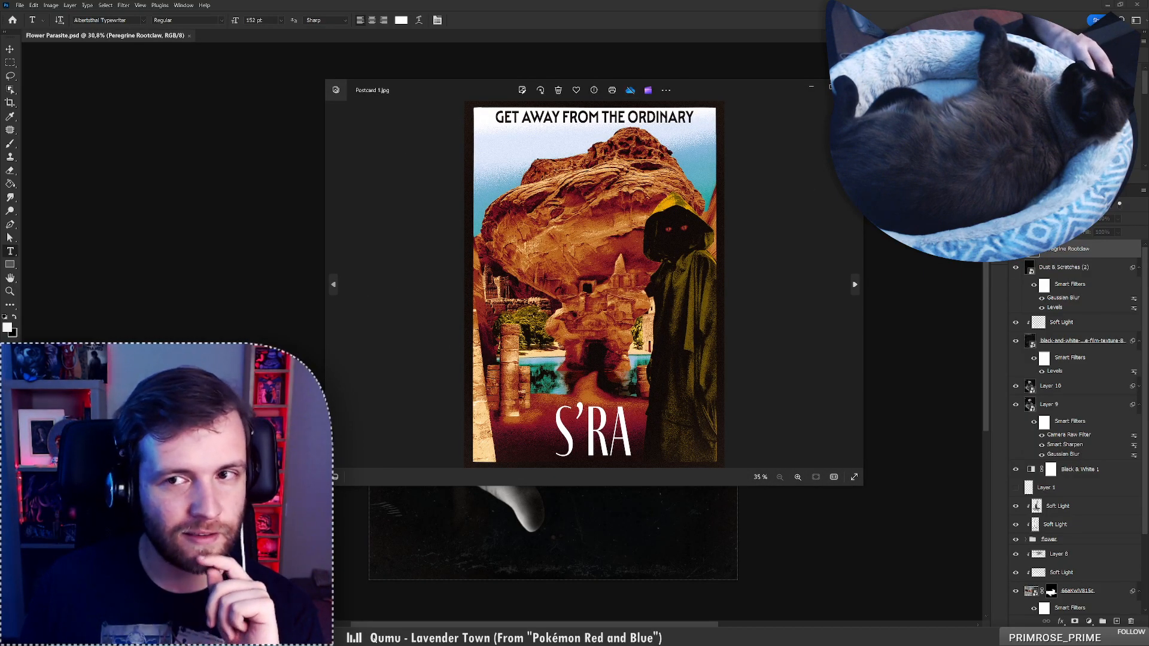
left_click(850, 87)
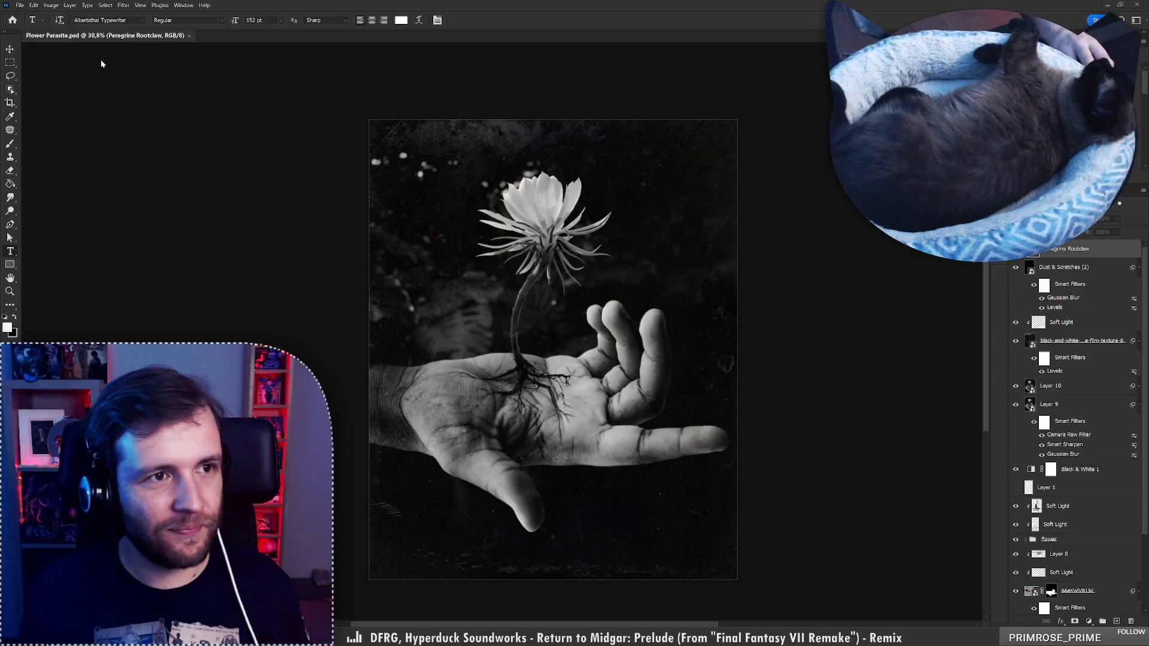
Create a 6000 x 4000 px document at 300 ppi, unlock its background layer and invert it to black
left_click(21, 5)
left_click(30, 16)
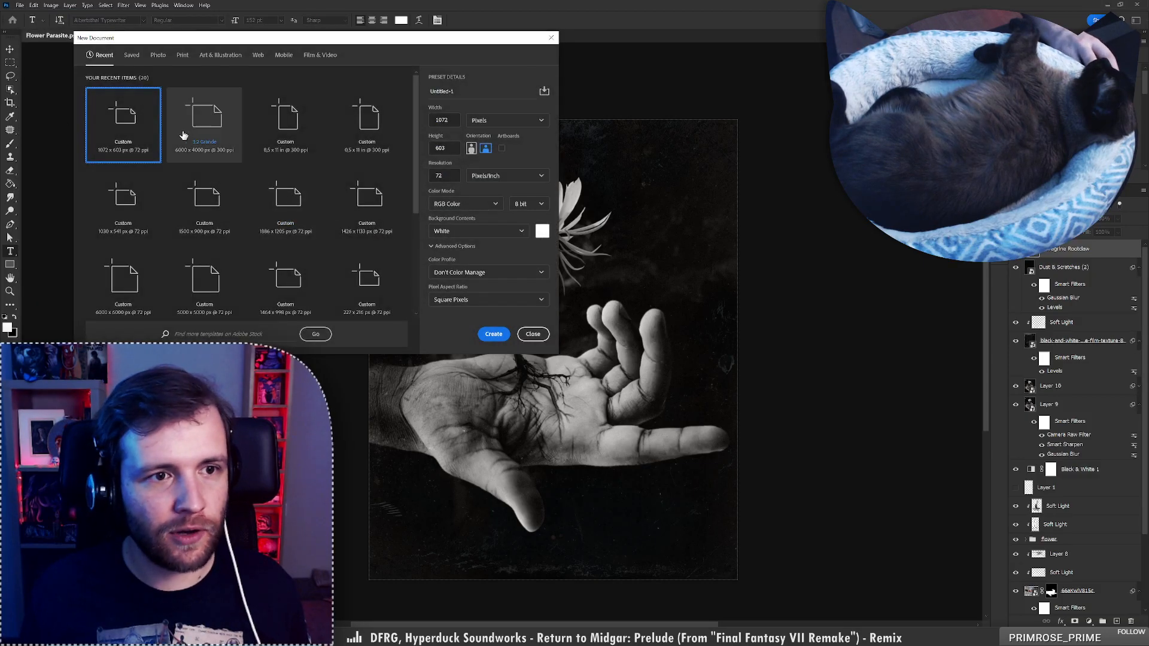
left_click(203, 125)
left_click(505, 333)
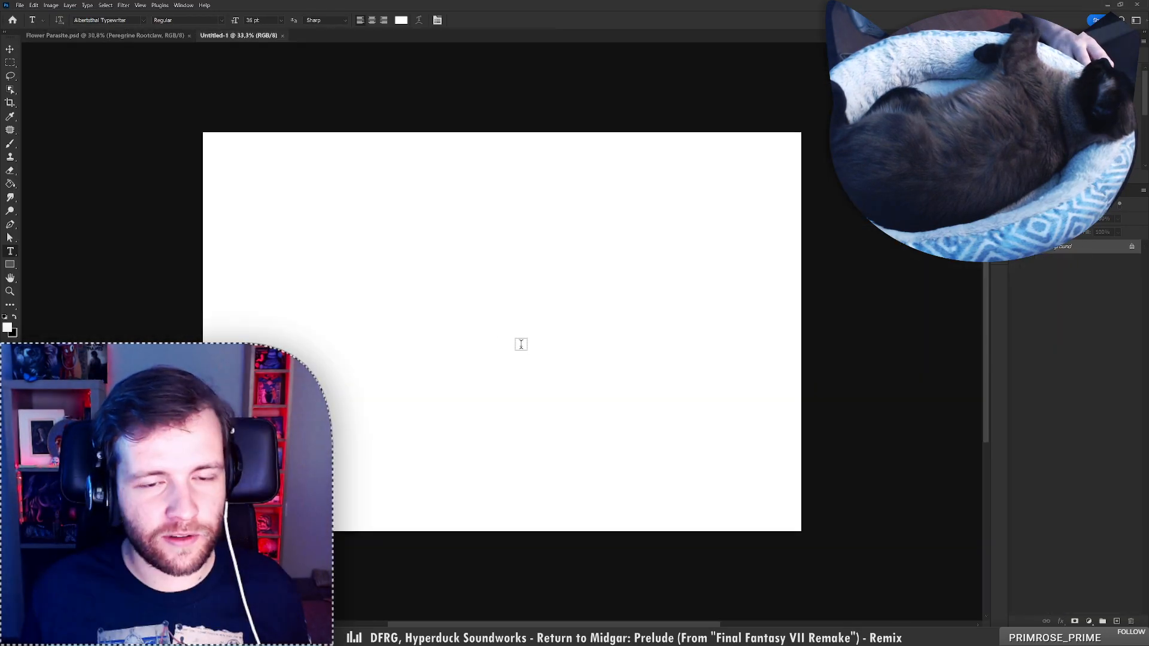
left_click(1133, 247)
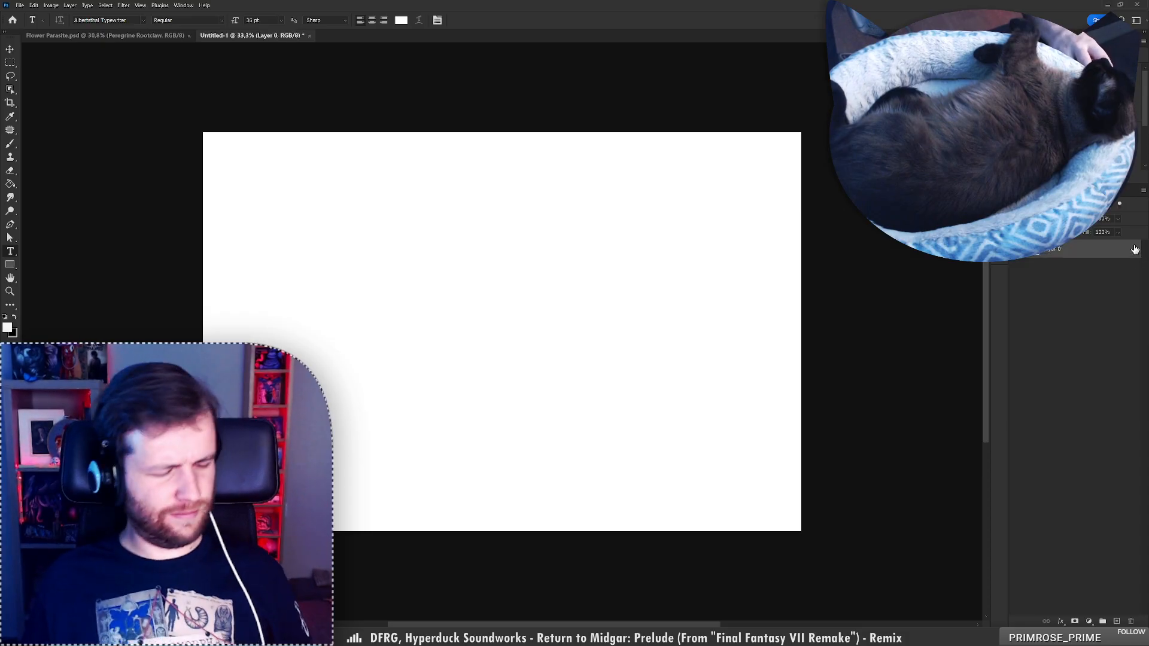
key("ctrl+i")
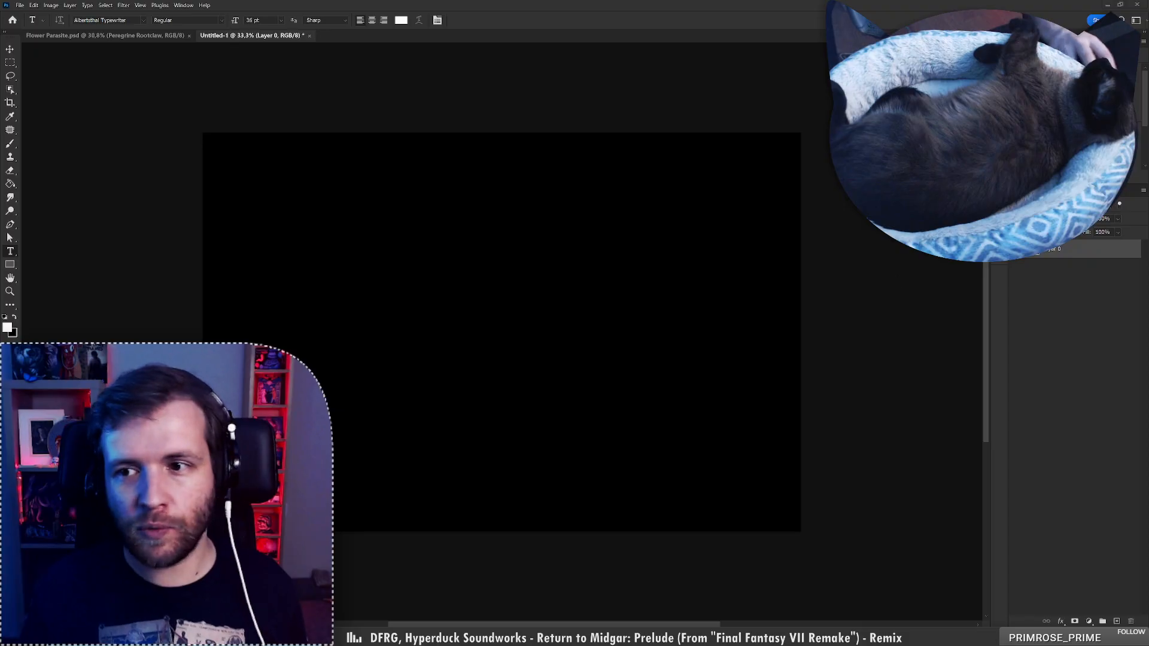
Open Free Stock Search 2 Pro and search its photos for "mesa"
left_click(999, 239)
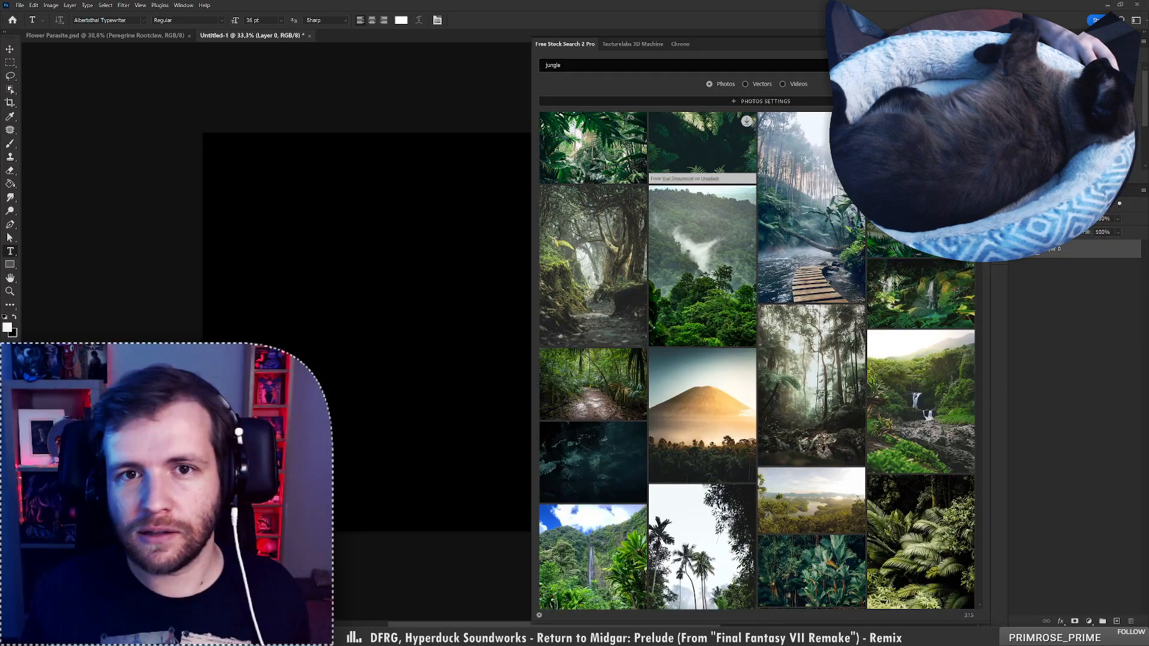
double_click(553, 65)
type("mesa")
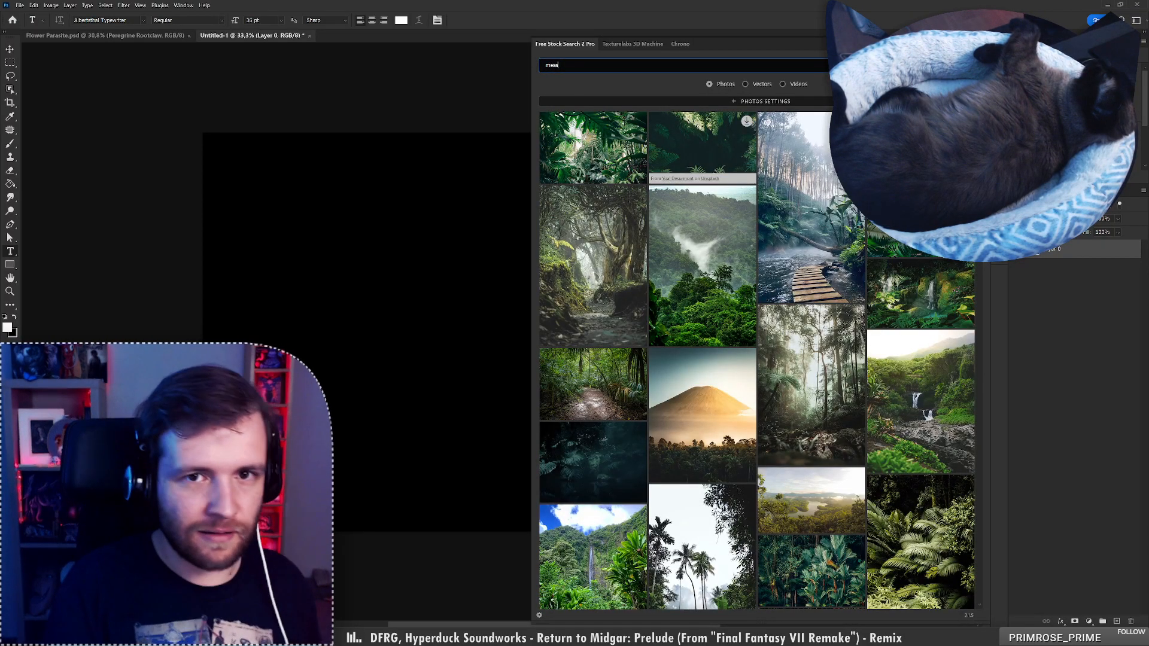
key("Return")
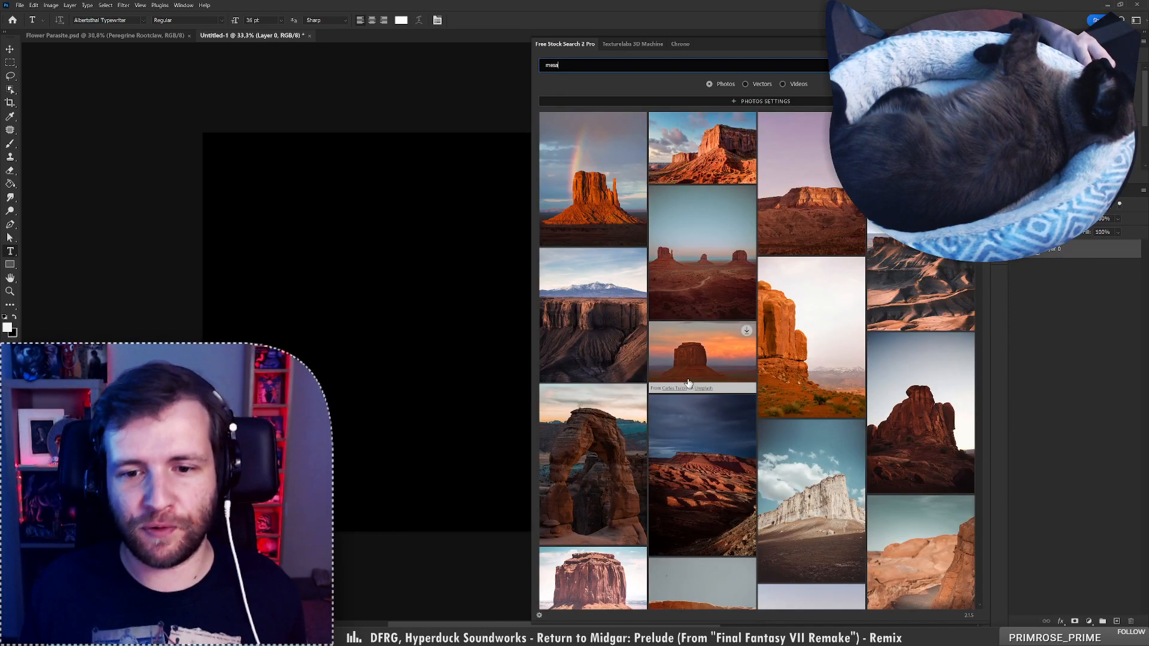
Browse the mesa photo results for suitable rock formations and load the next batch of results
scroll(697, 379, "down", 2)
scroll(696, 378, "down", 1)
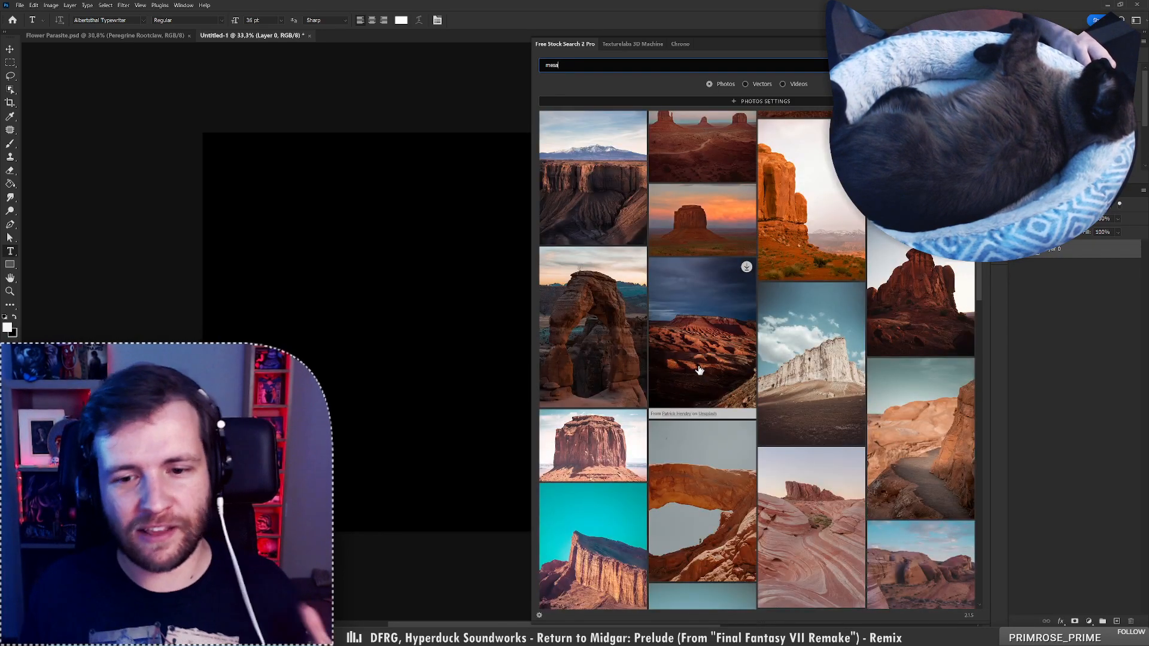
scroll(699, 370, "down", 6)
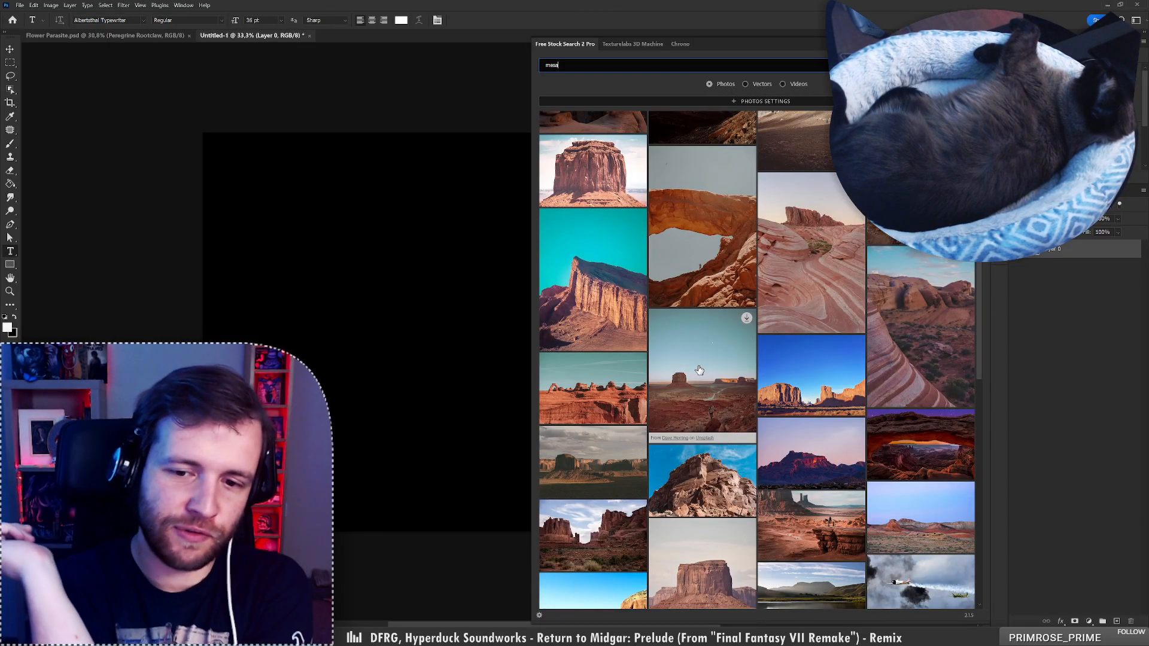
scroll(699, 371, "down", 7)
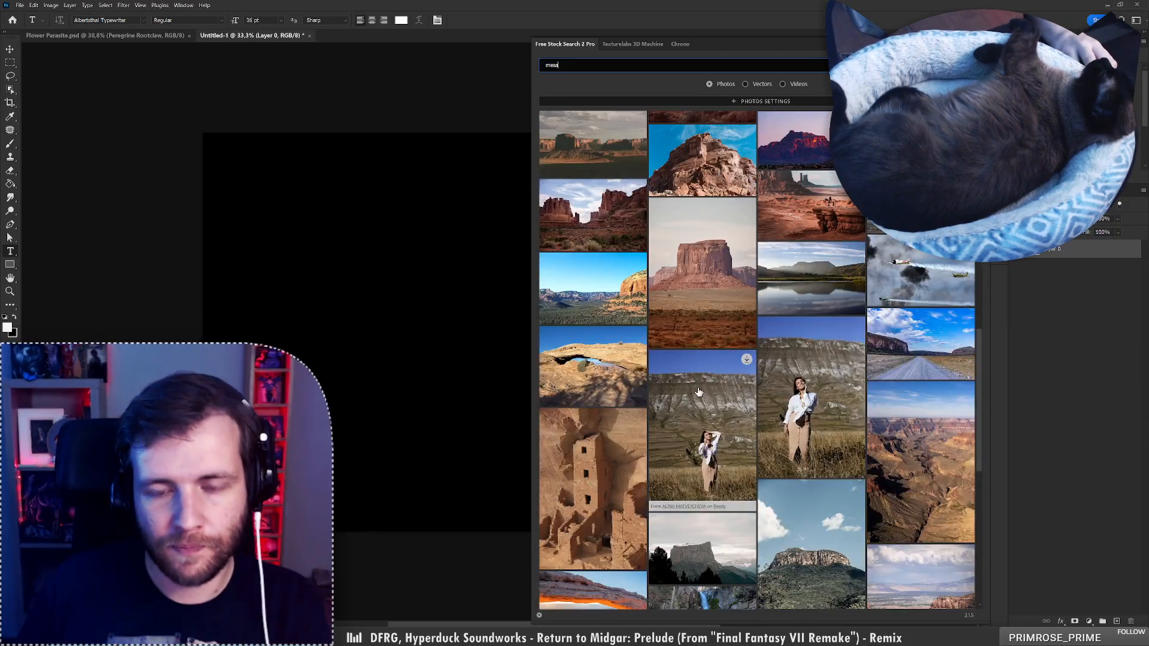
scroll(690, 377, "down", 4)
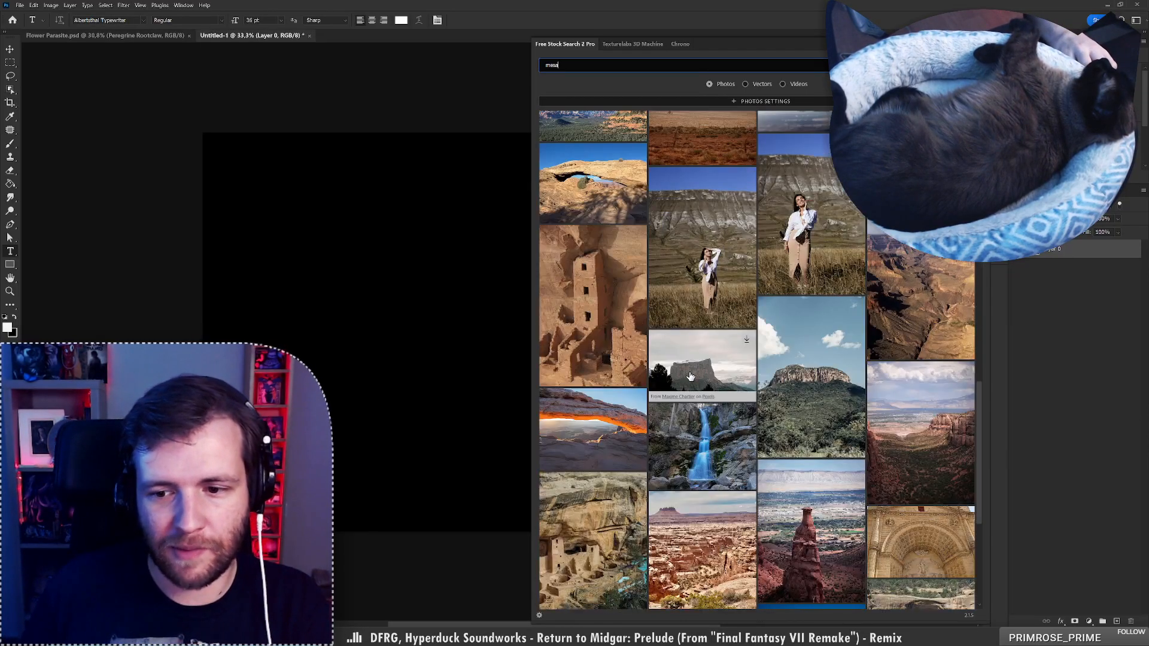
scroll(690, 376, "down", 3)
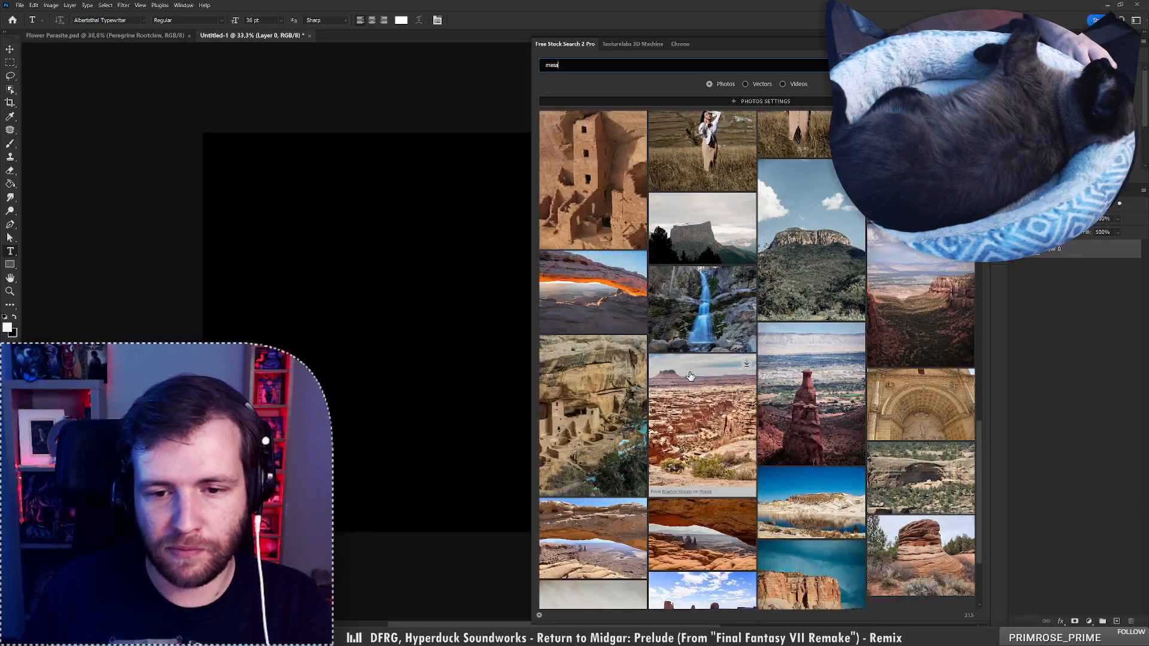
scroll(691, 374, "down", 3)
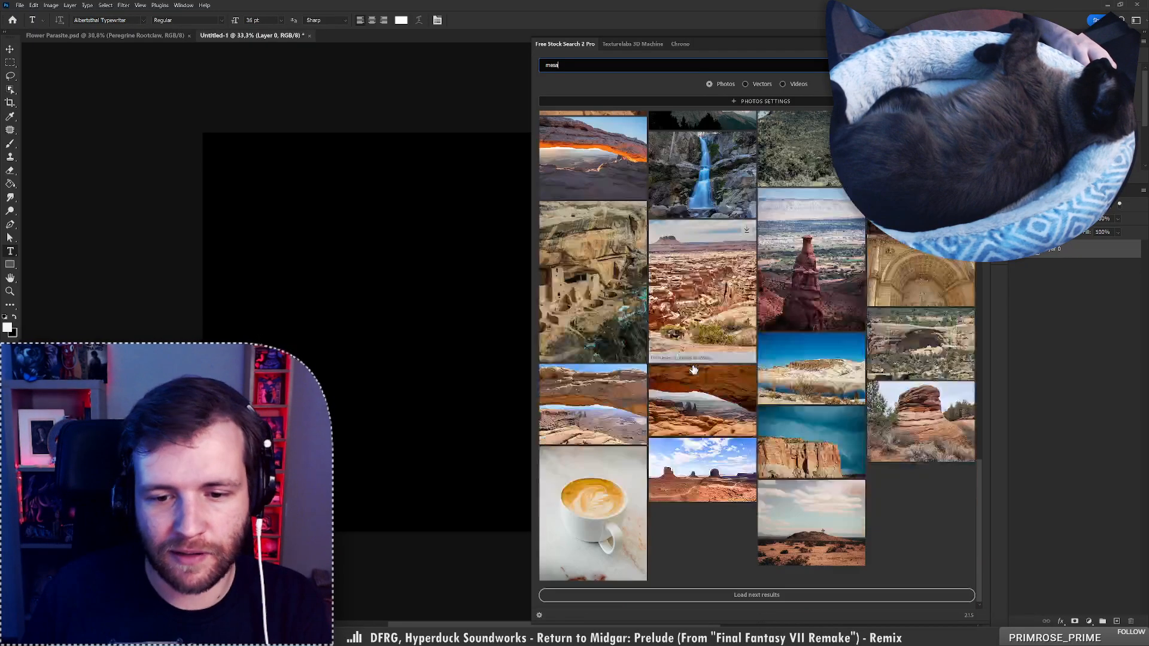
left_click(735, 595)
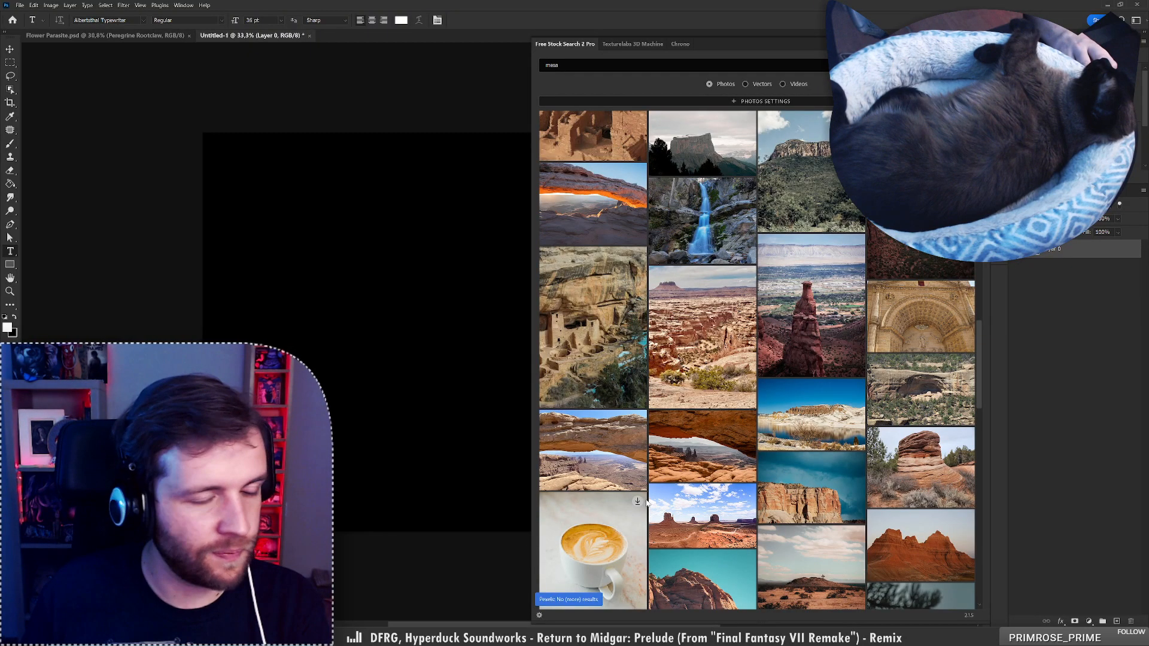
Save the Flower Parasite document again and save the new black document as Stepping Stones.psd
left_click(113, 37)
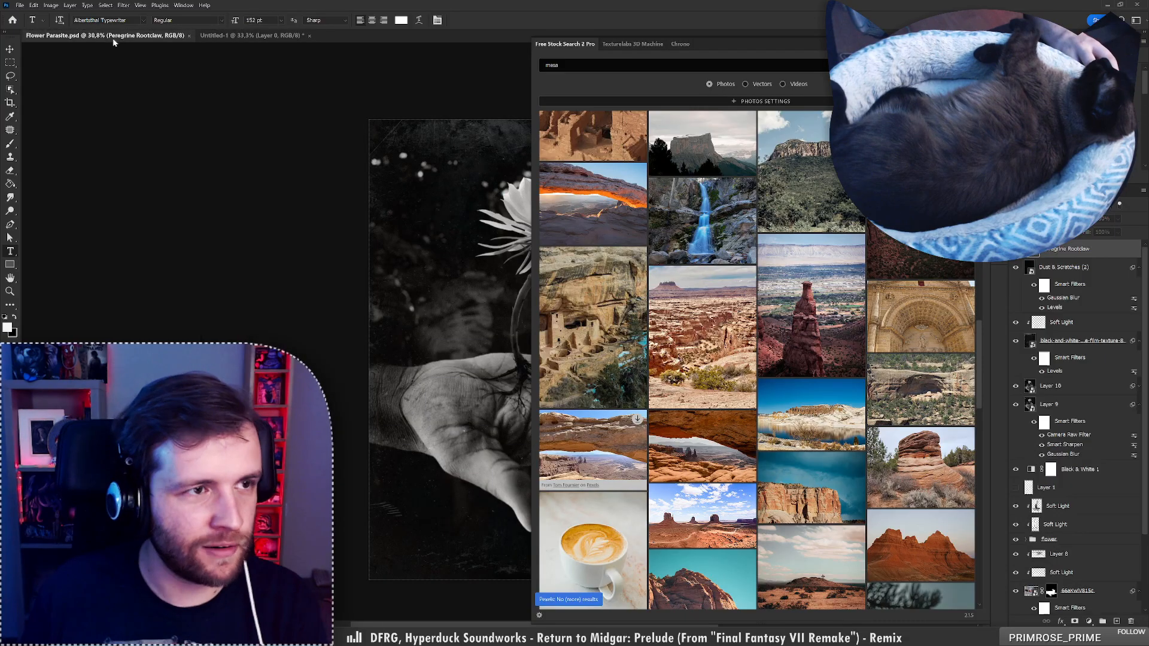
key("ctrl+s")
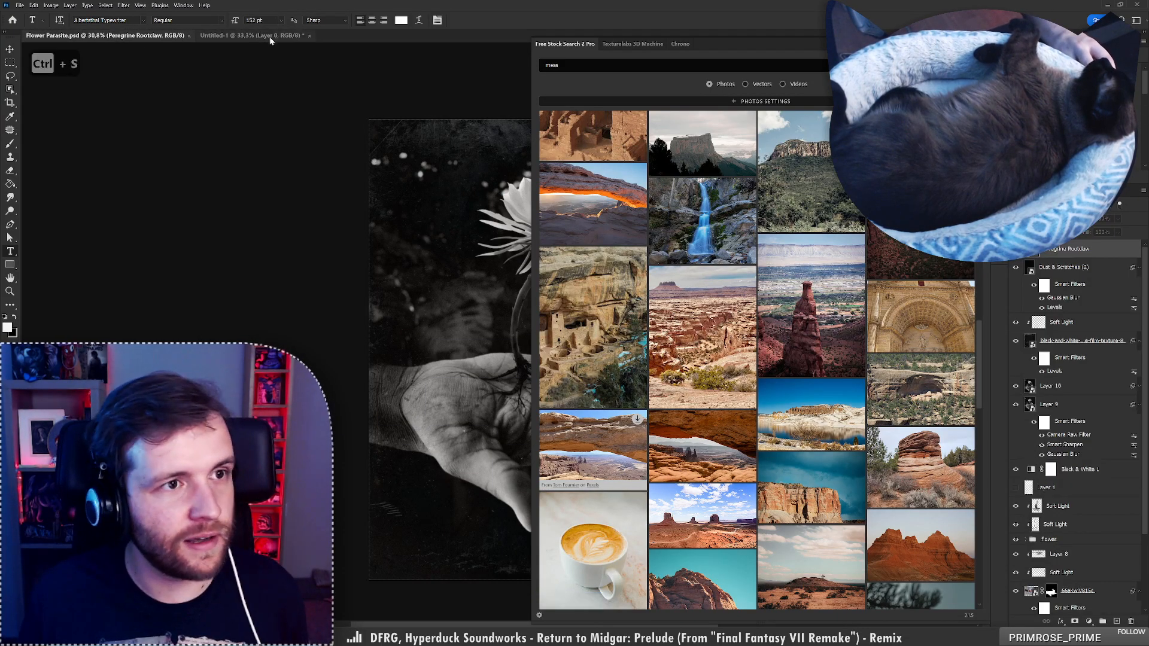
left_click(269, 37)
scroll(644, 427, "down", 8)
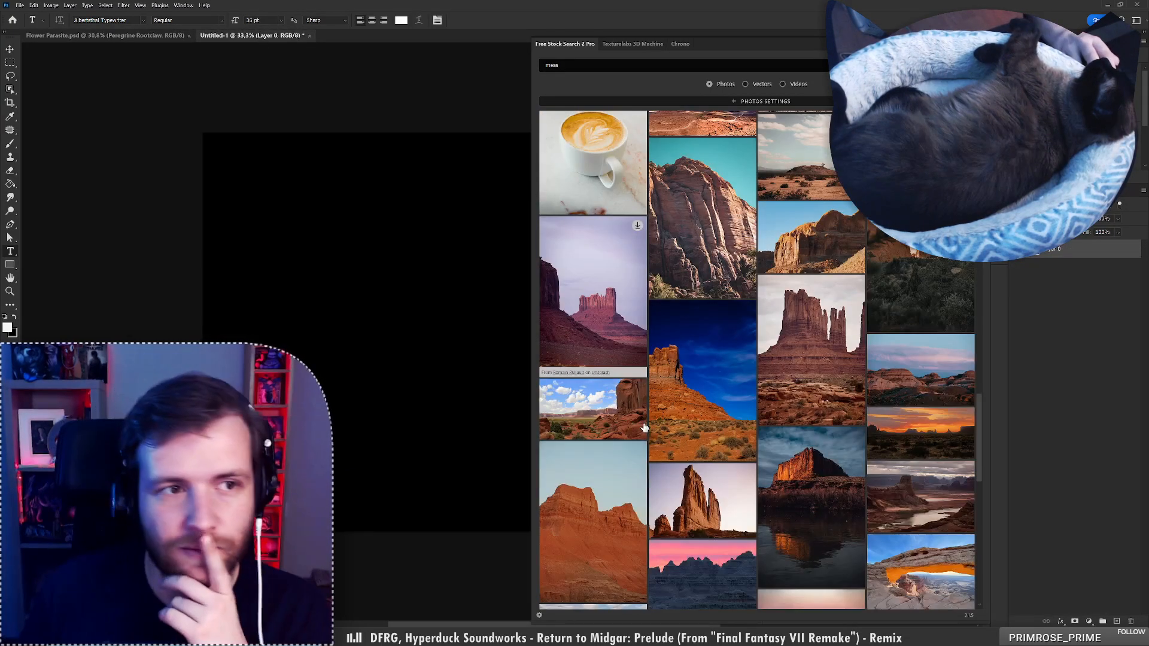
key("ctrl+shift+s")
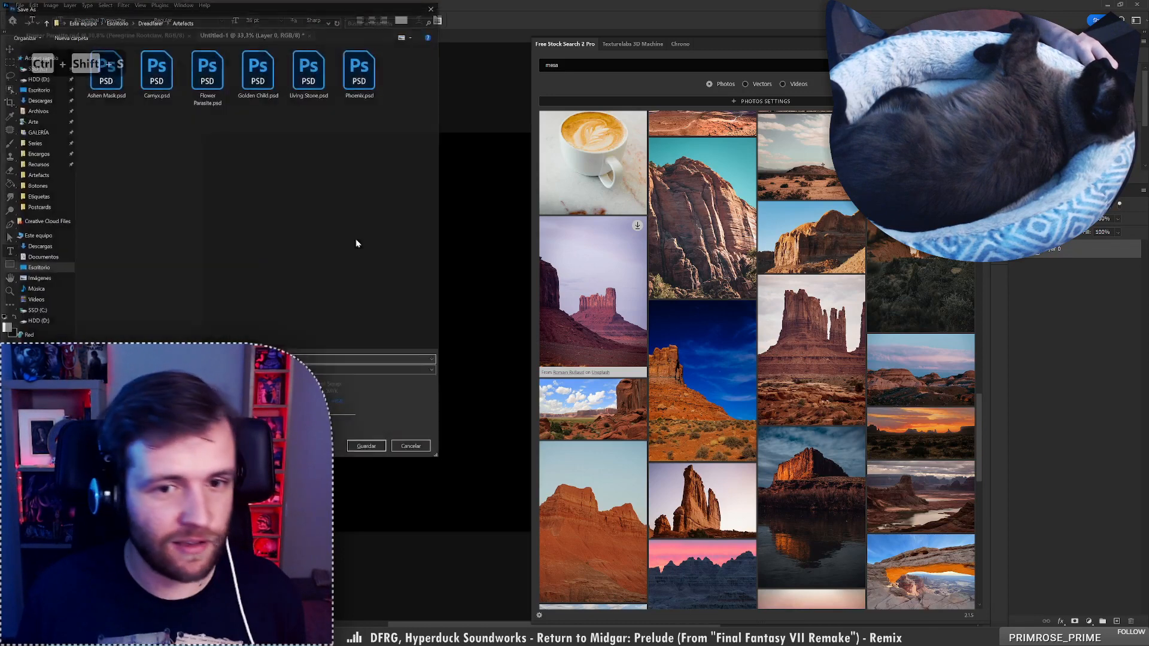
left_click_drag(286, 7, 289, 62)
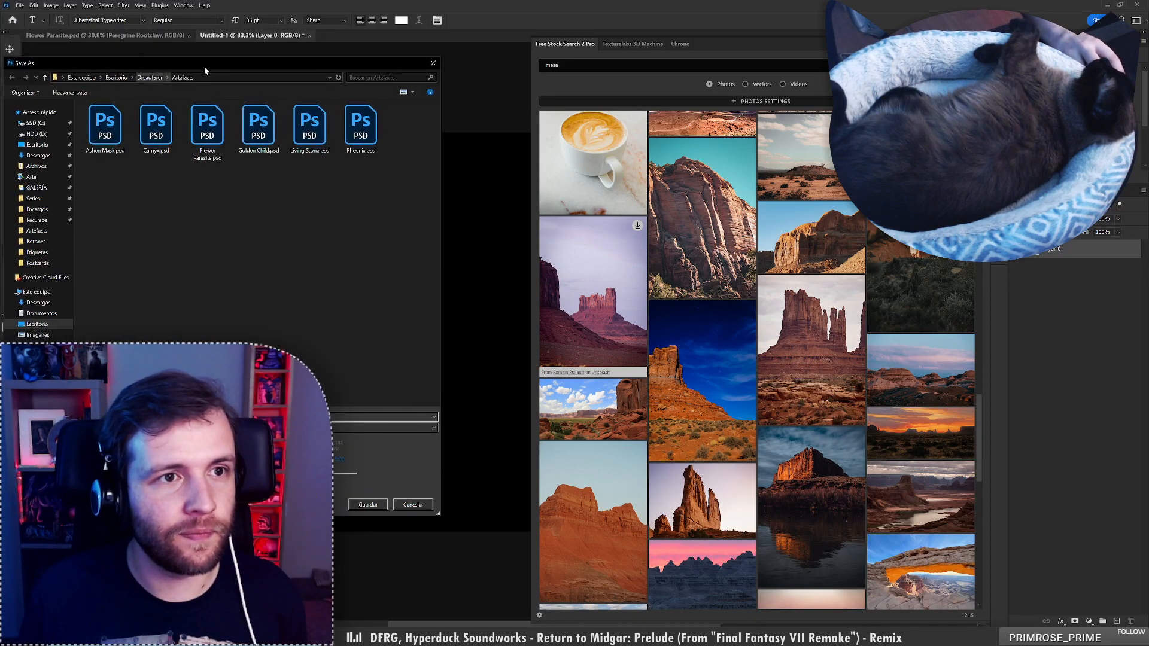
left_click_drag(204, 70, 0, 216)
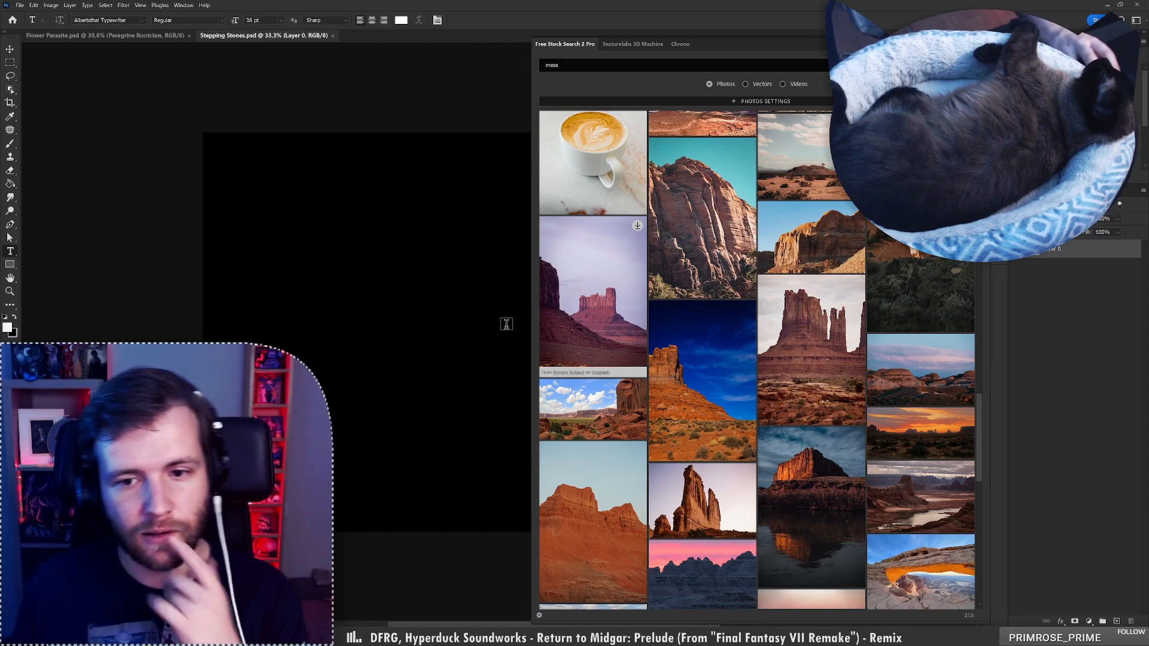
Place the stock photo of the rounded red rock with a tree in front into the Stepping Stones document
scroll(799, 412, "down", 10)
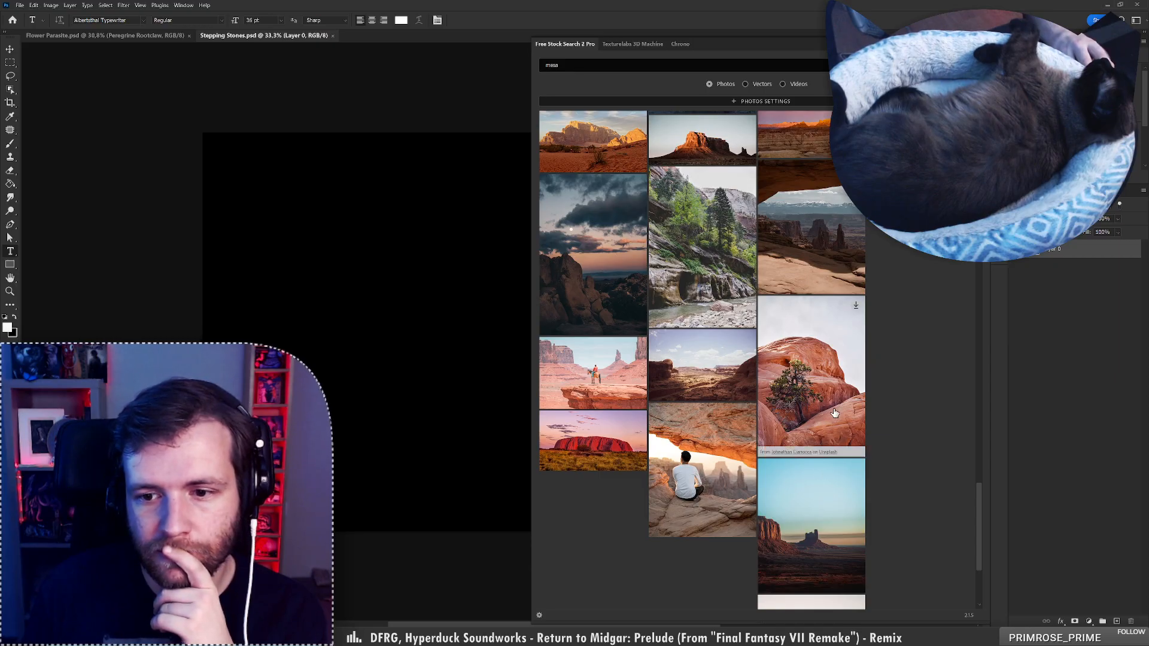
left_click(833, 381)
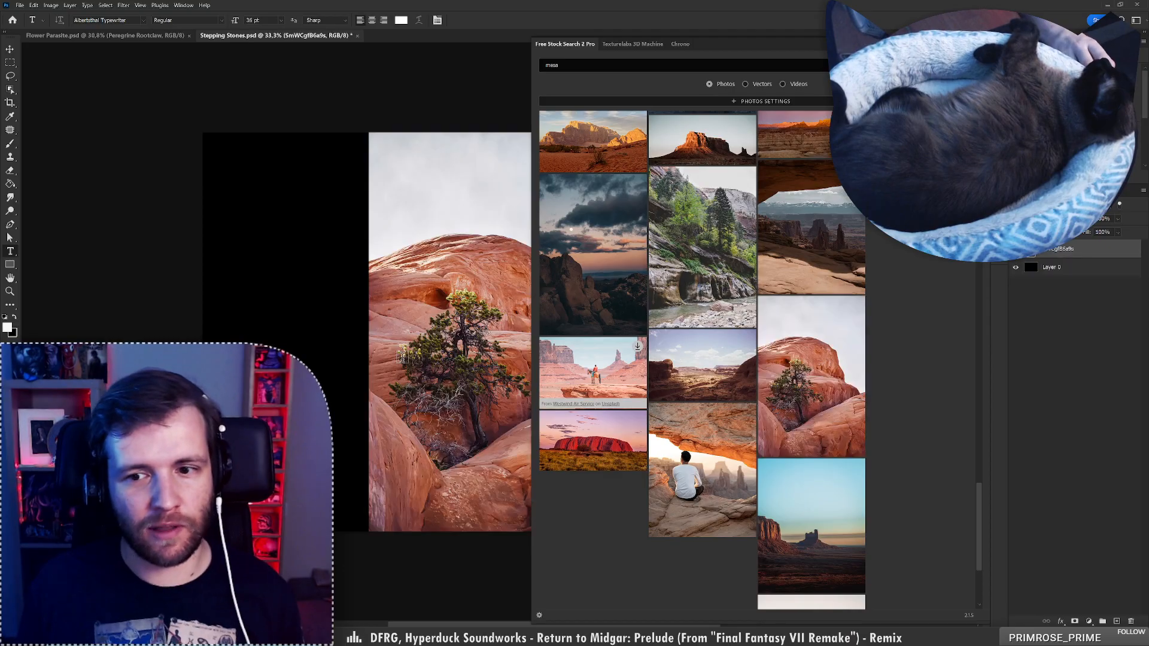
left_click_drag(453, 317, 313, 329)
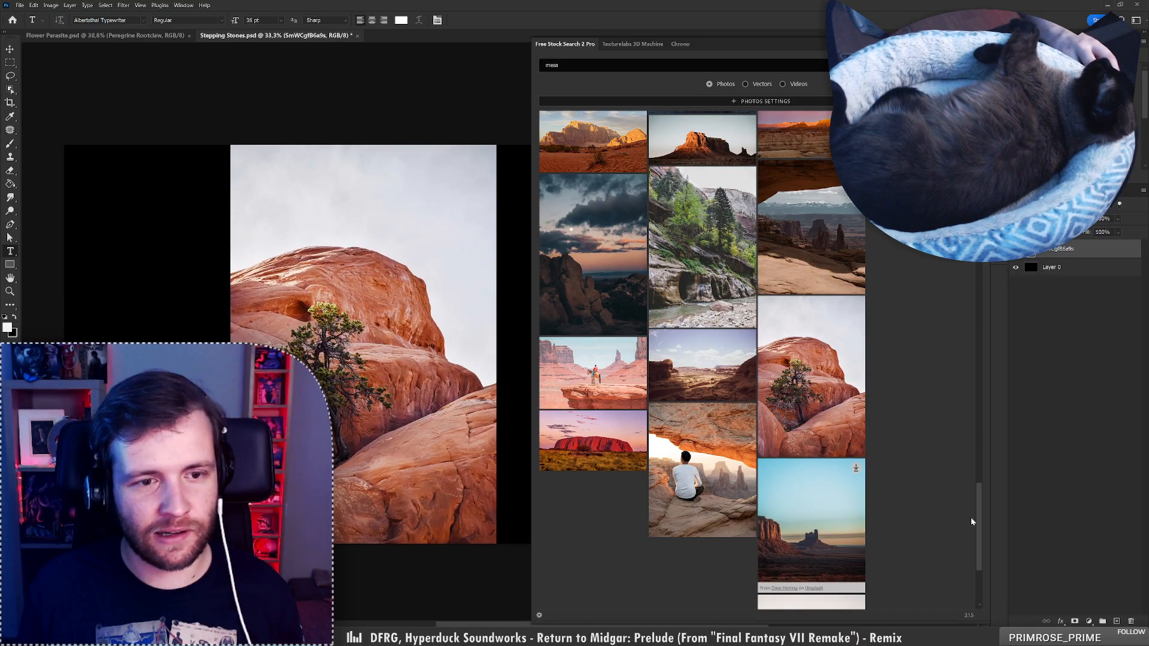
Load more mesa results and add a Black & White adjustment layer above the placed rock photo
scroll(843, 588, "down", 3)
left_click(843, 590)
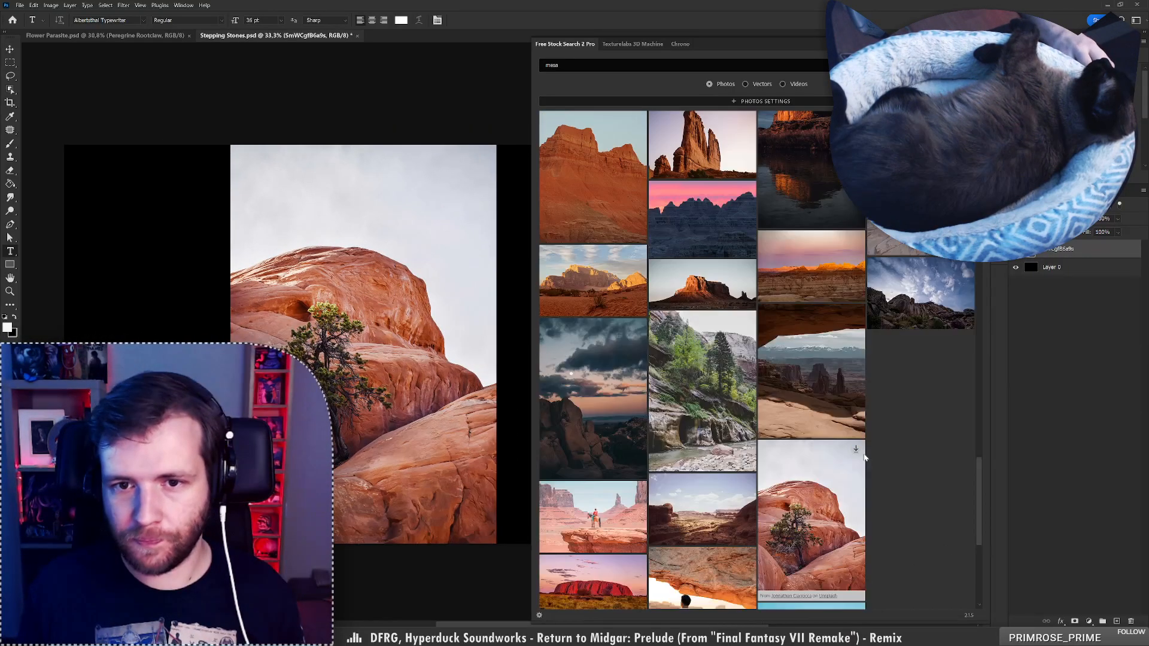
scroll(867, 474, "down", 2)
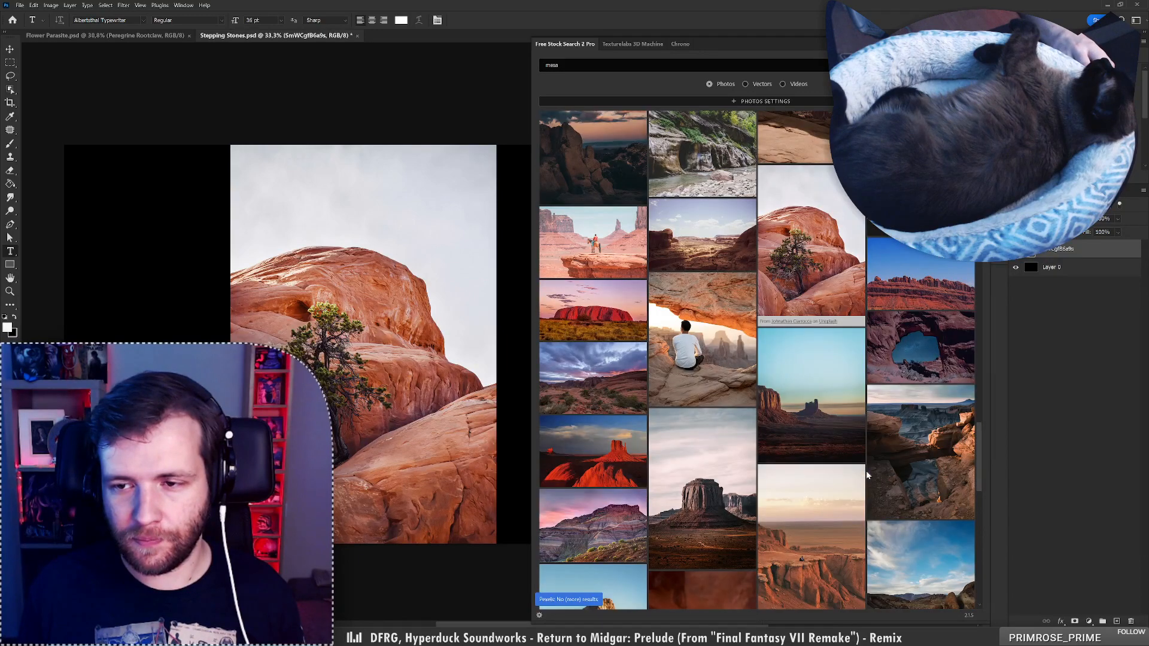
scroll(867, 474, "down", 3)
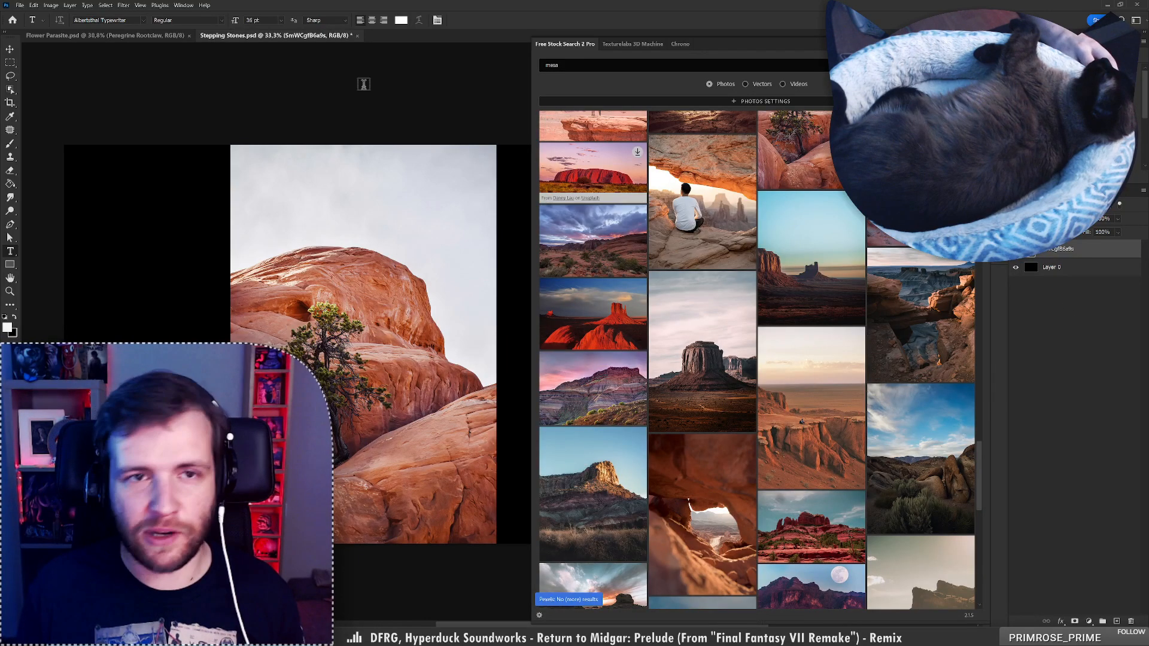
left_click(1089, 621)
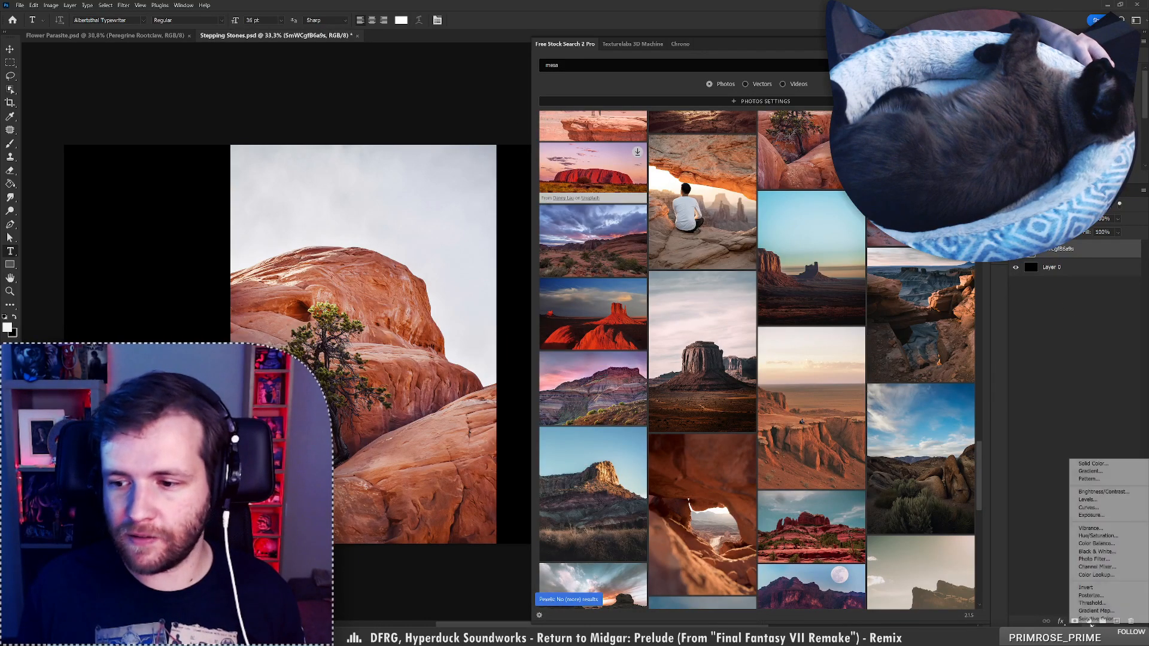
left_click(1101, 552)
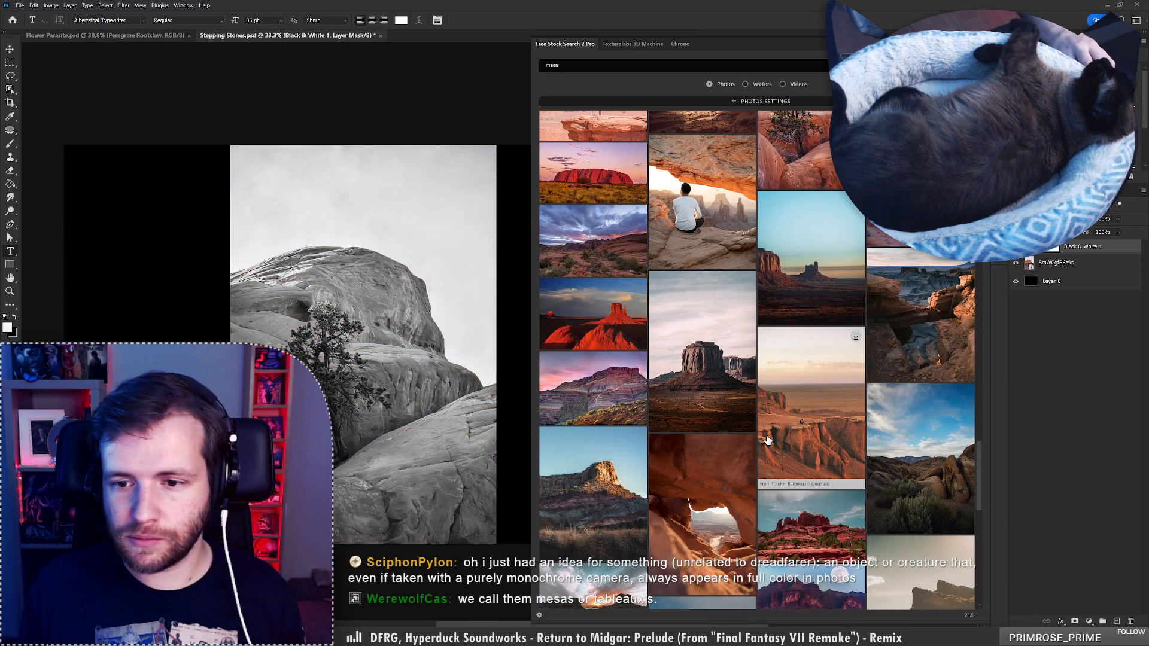
Place the stock photo of the flat overhanging rock above green bushes into the document
scroll(768, 441, "down", 3)
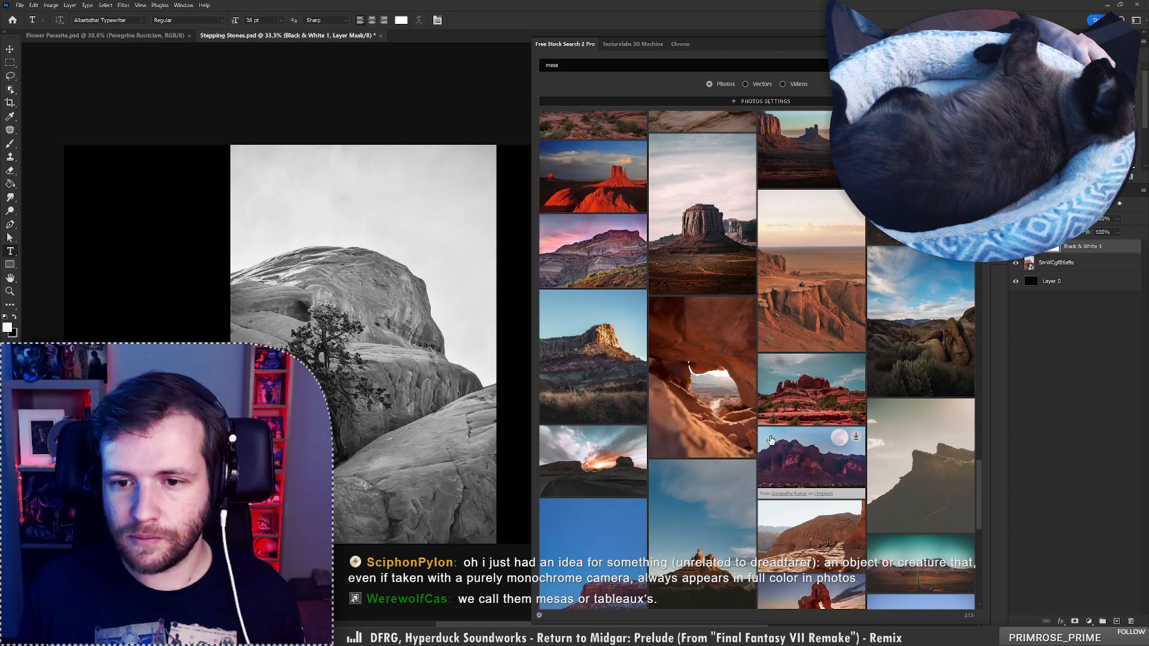
scroll(770, 441, "down", 8)
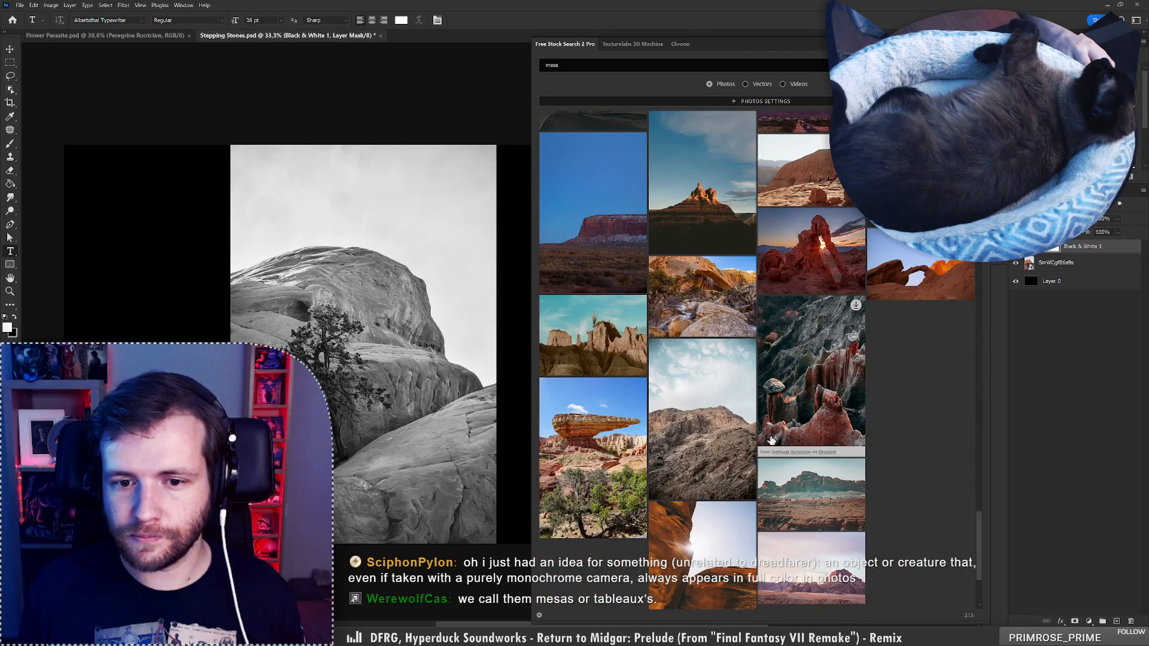
scroll(771, 441, "down", 2)
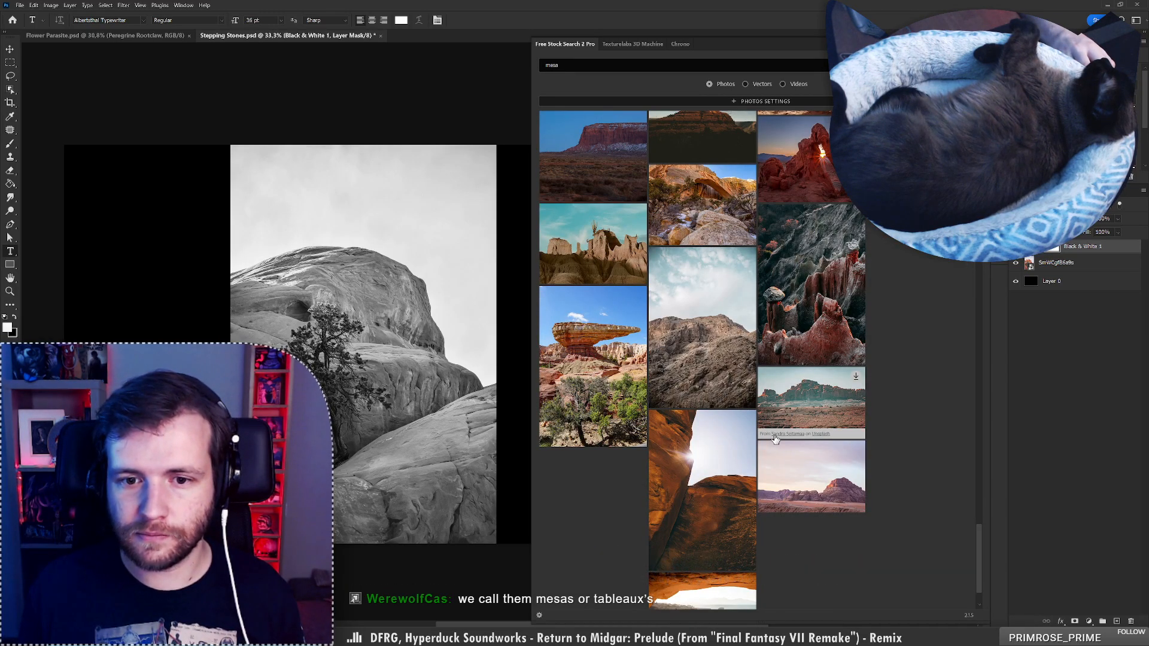
left_click(598, 339)
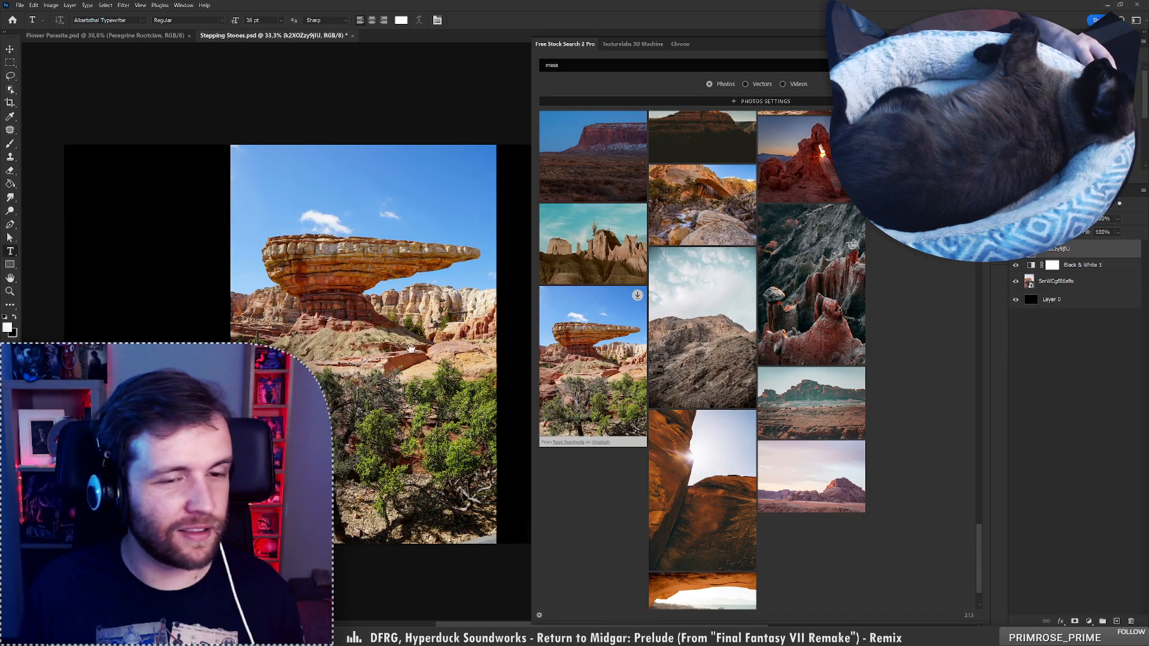
mouse_move(400, 358)
left_mouse_down()
mouse_move(397, 273)
mouse_move(354, 298)
mouse_move(445, 320)
mouse_move(388, 351)
left_mouse_up()
Find the stock photo of the red rock arch with hikers among the mesa results and place it in the document
scroll(723, 517, "down", 3)
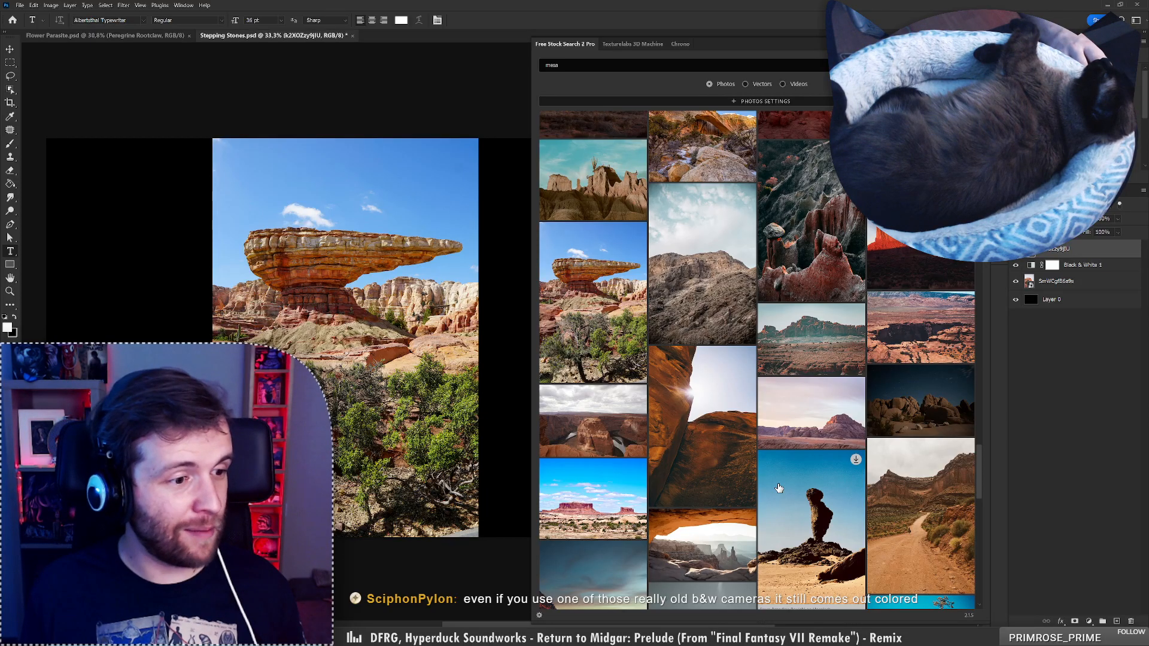
scroll(664, 473, "down", 1)
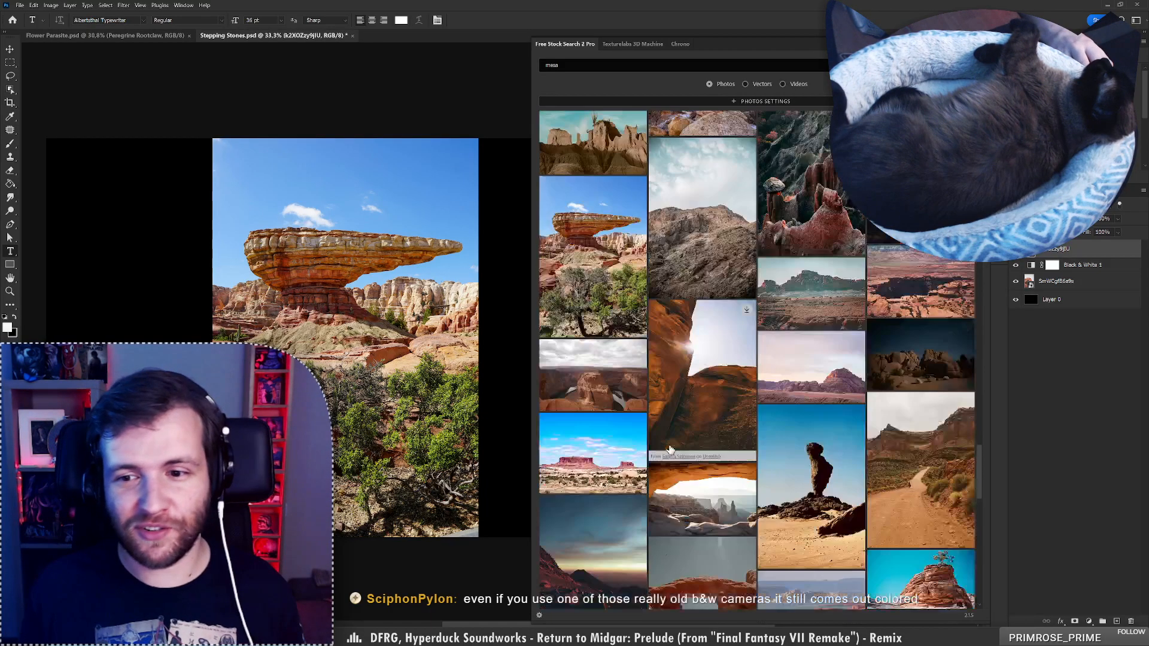
scroll(670, 449, "down", 1)
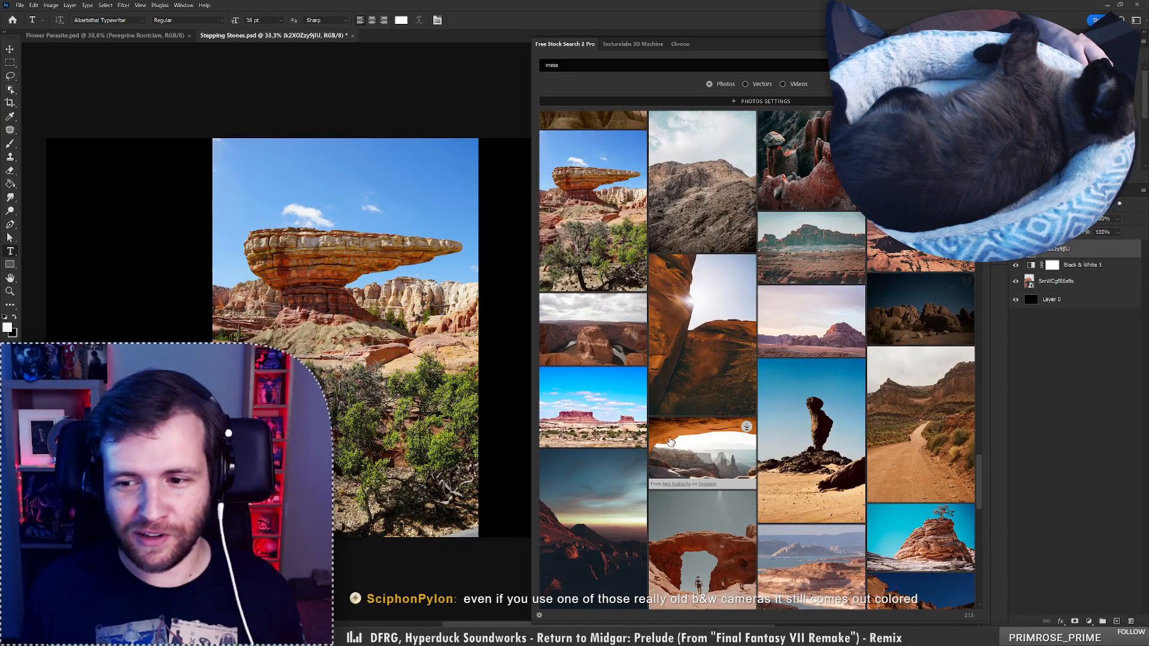
scroll(672, 434, "down", 1)
scroll(673, 434, "down", 2)
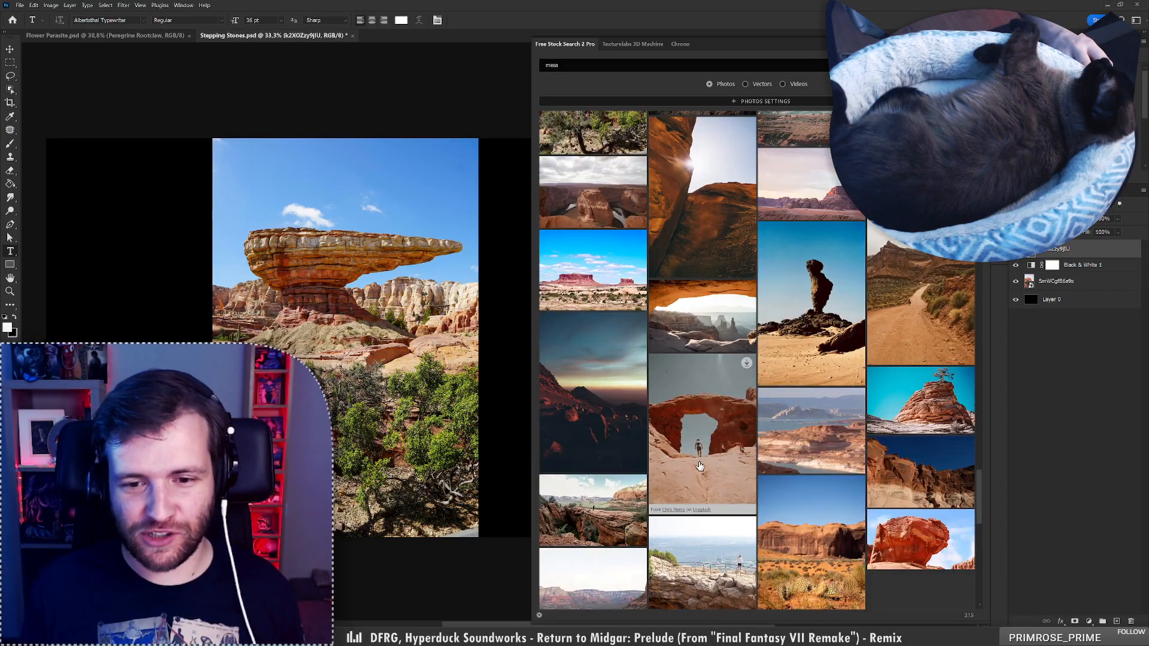
scroll(700, 466, "down", 1)
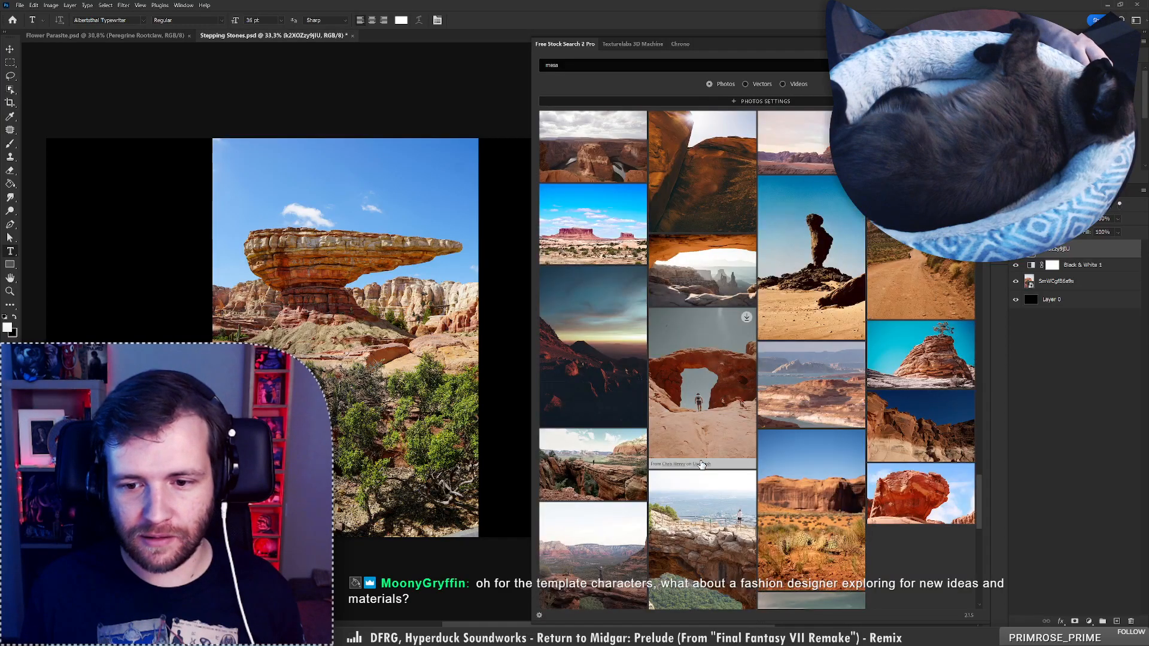
scroll(701, 465, "down", 1)
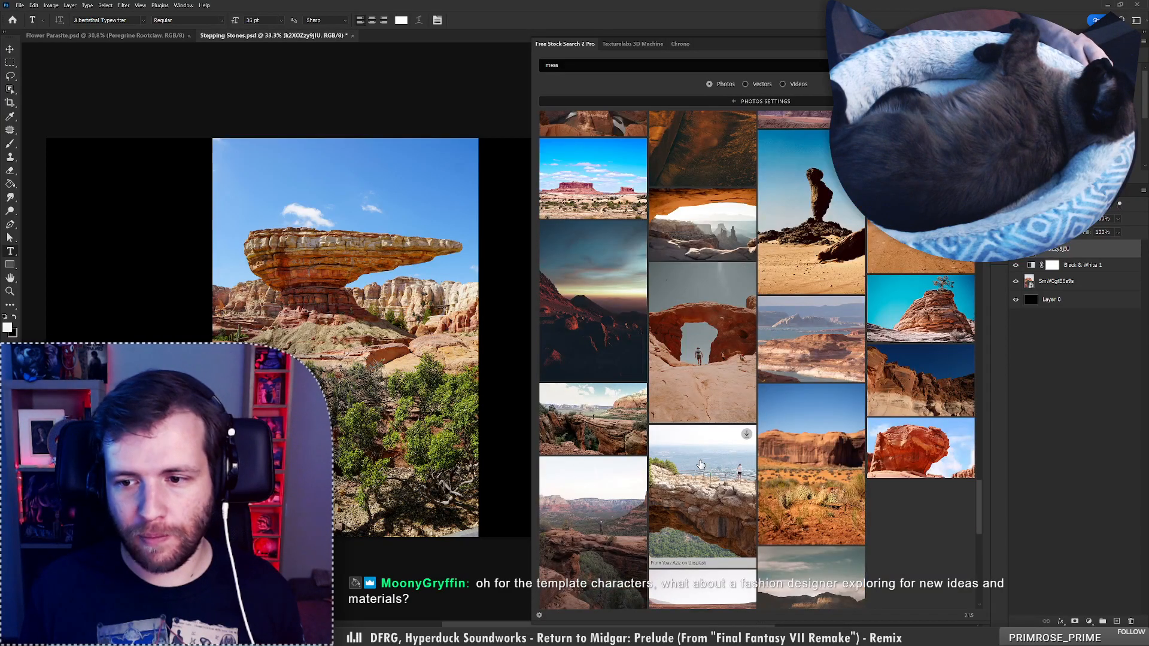
scroll(701, 465, "up", 2)
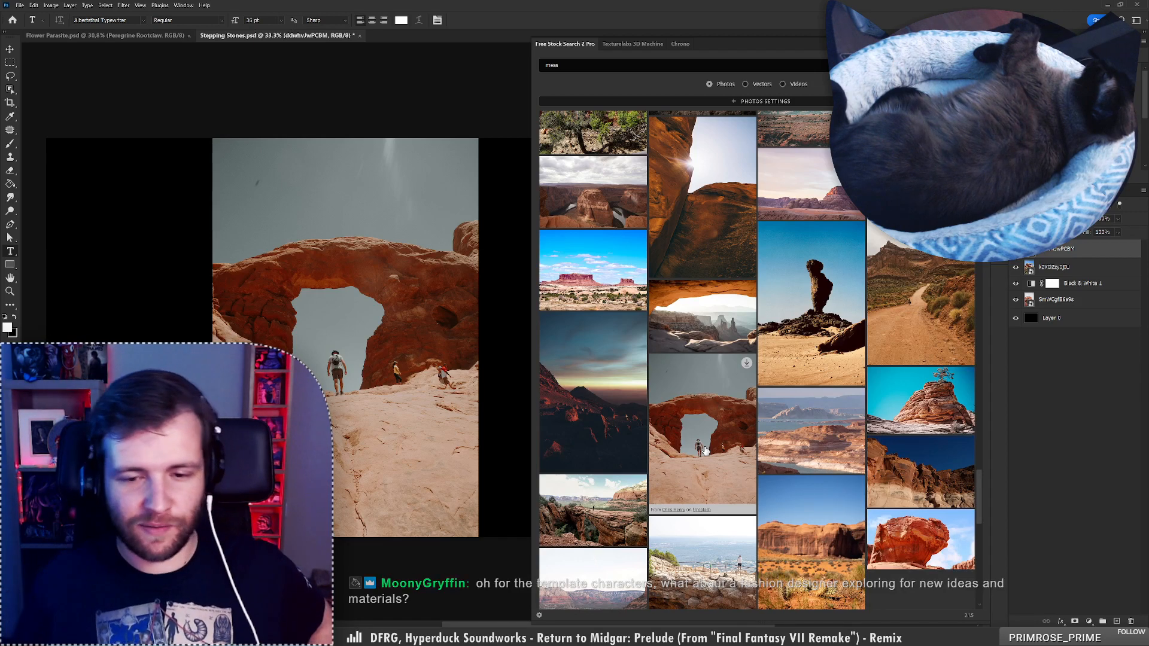
Find the stock photo of the red boulder with pitted holes among the mesa results, place it in the document and inspect it
scroll(700, 467, "down", 2)
scroll(692, 482, "down", 3)
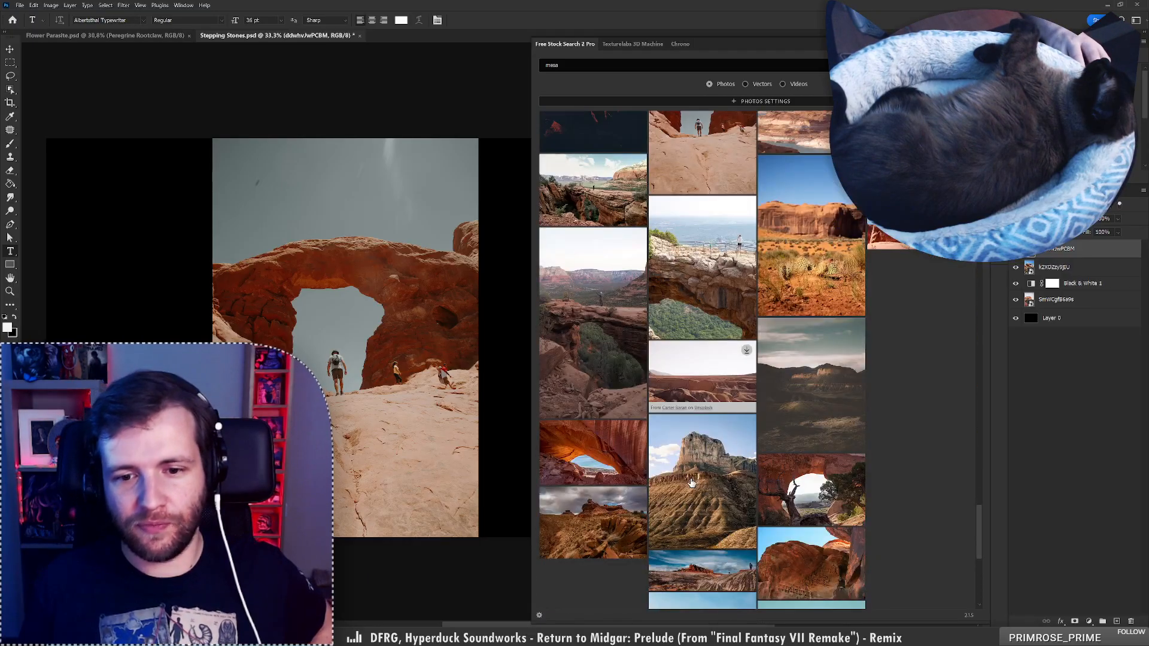
scroll(692, 483, "down", 1)
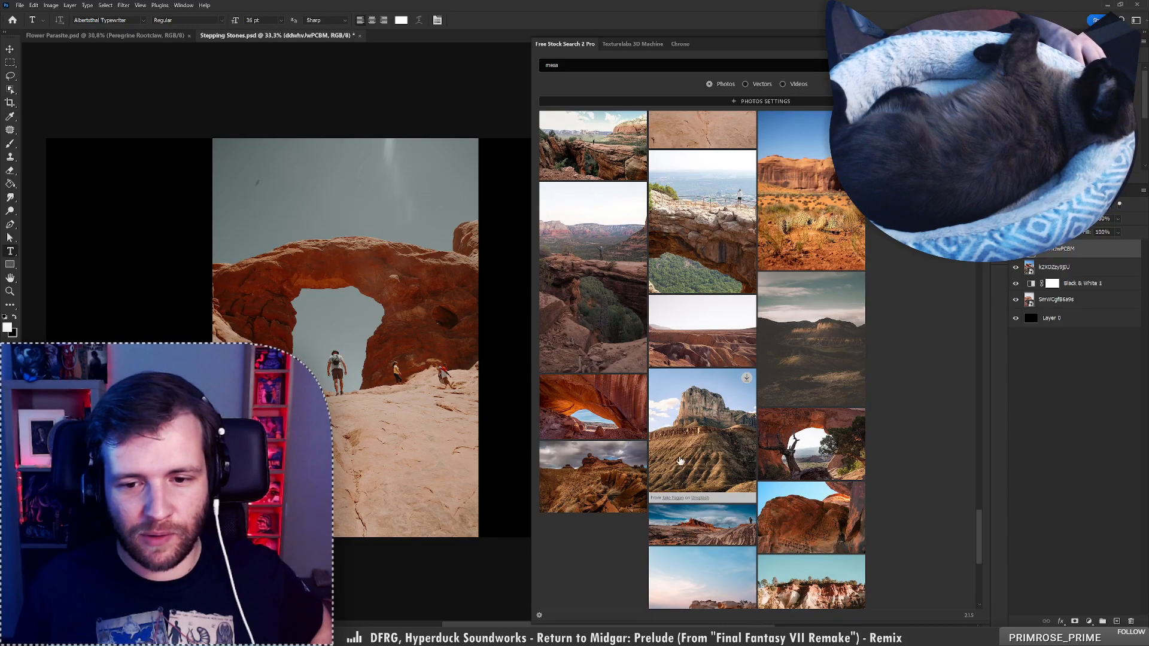
scroll(695, 446, "down", 3)
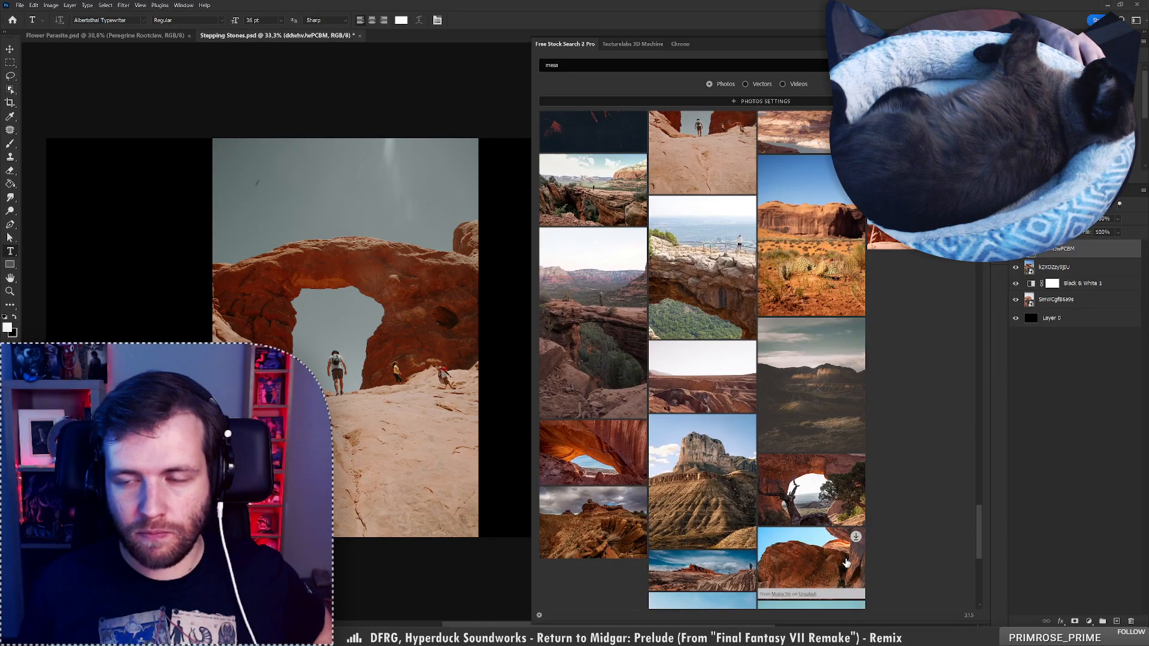
scroll(845, 569, "down", 4)
left_click(846, 596)
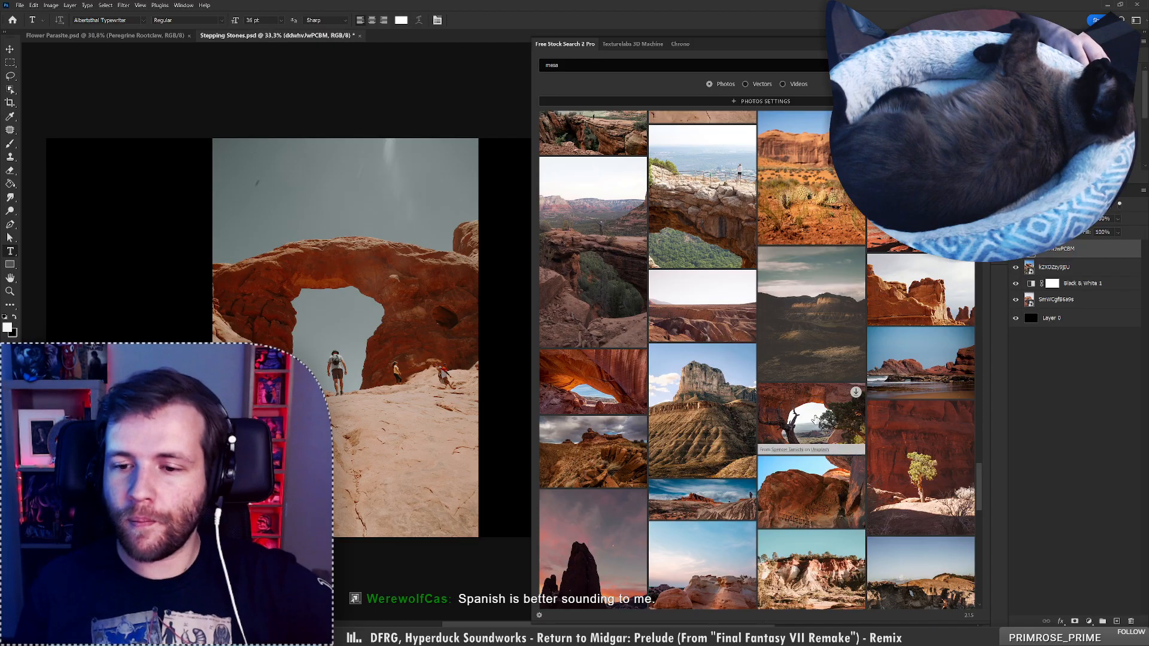
left_click(808, 492)
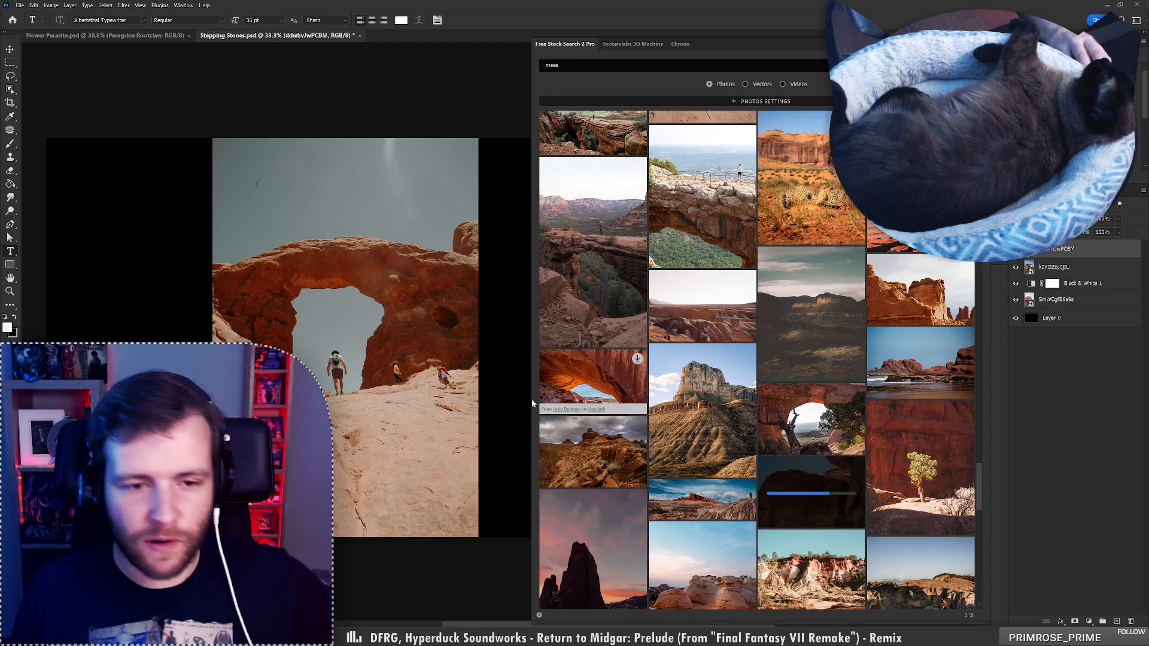
scroll(375, 489, "up", 7)
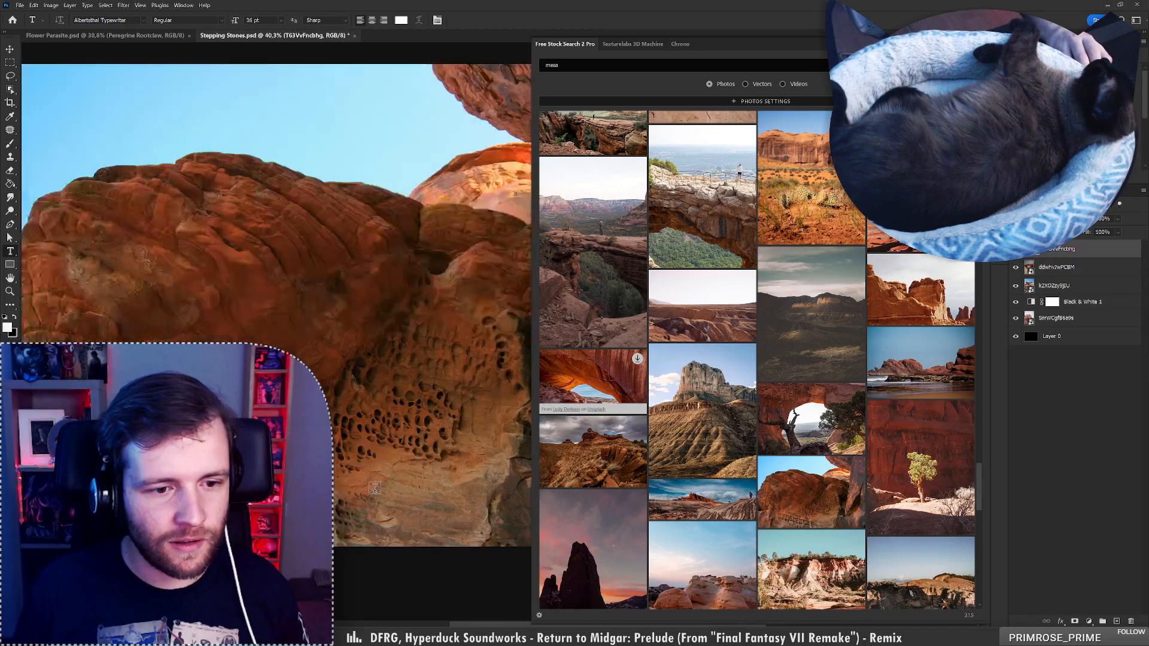
scroll(375, 488, "down", 6)
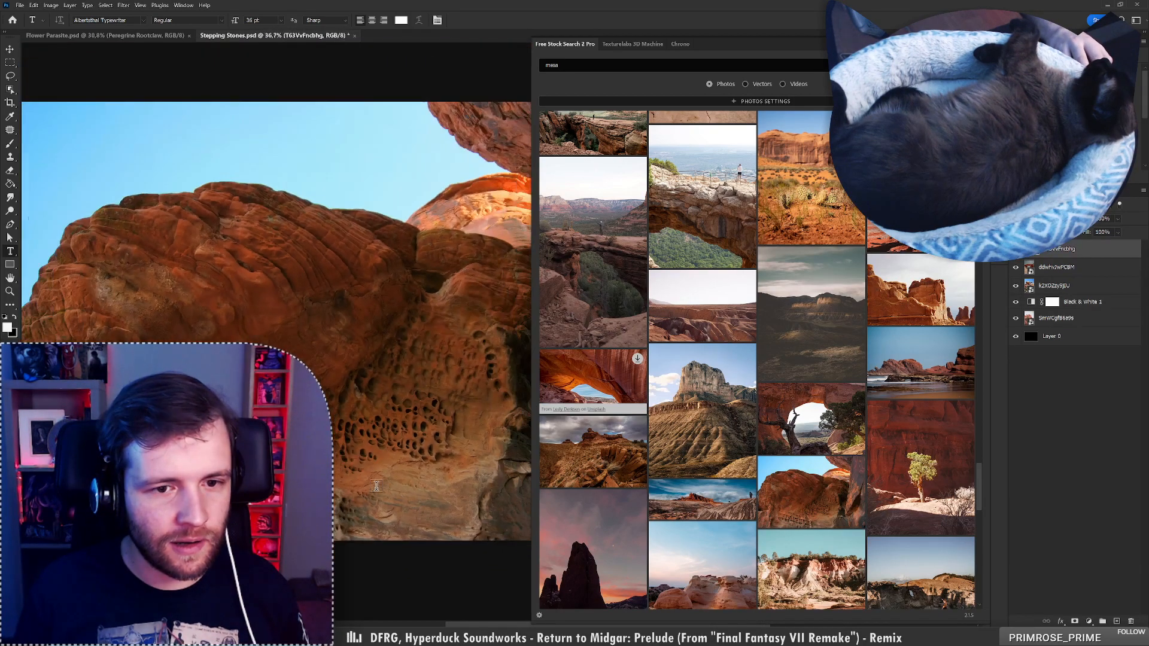
scroll(387, 453, "down", 2)
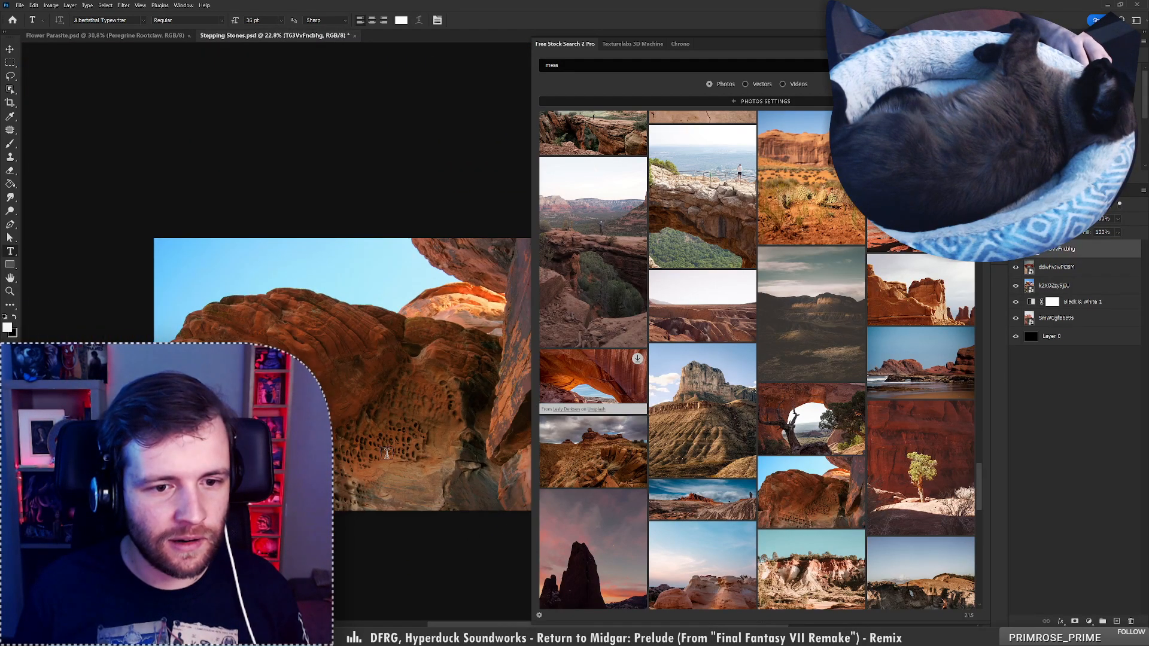
left_click_drag(460, 476, 407, 449)
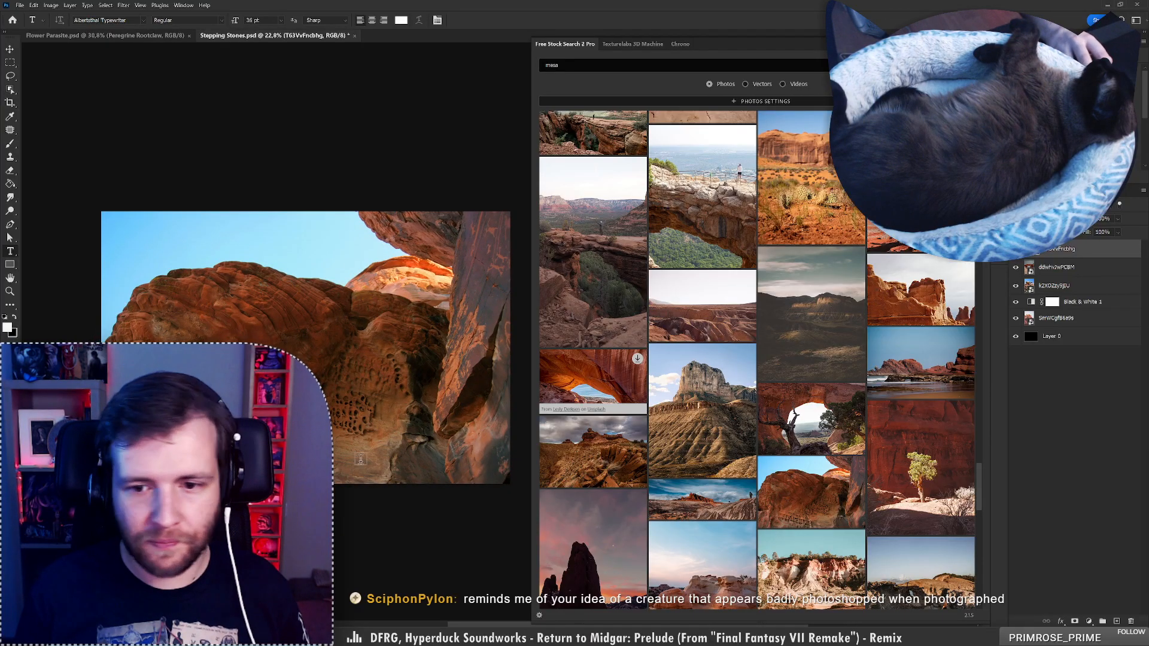
Browse further down the mesa results, loading more of them, for other usable rock formation photos
scroll(796, 440, "down", 4)
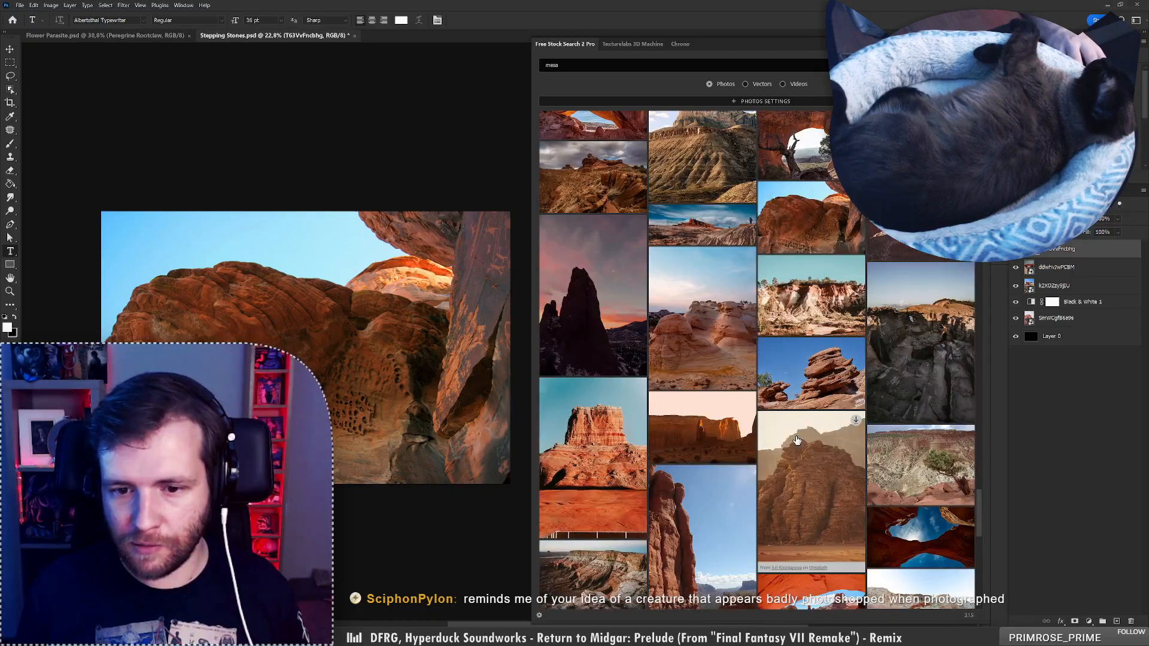
scroll(797, 441, "down", 2)
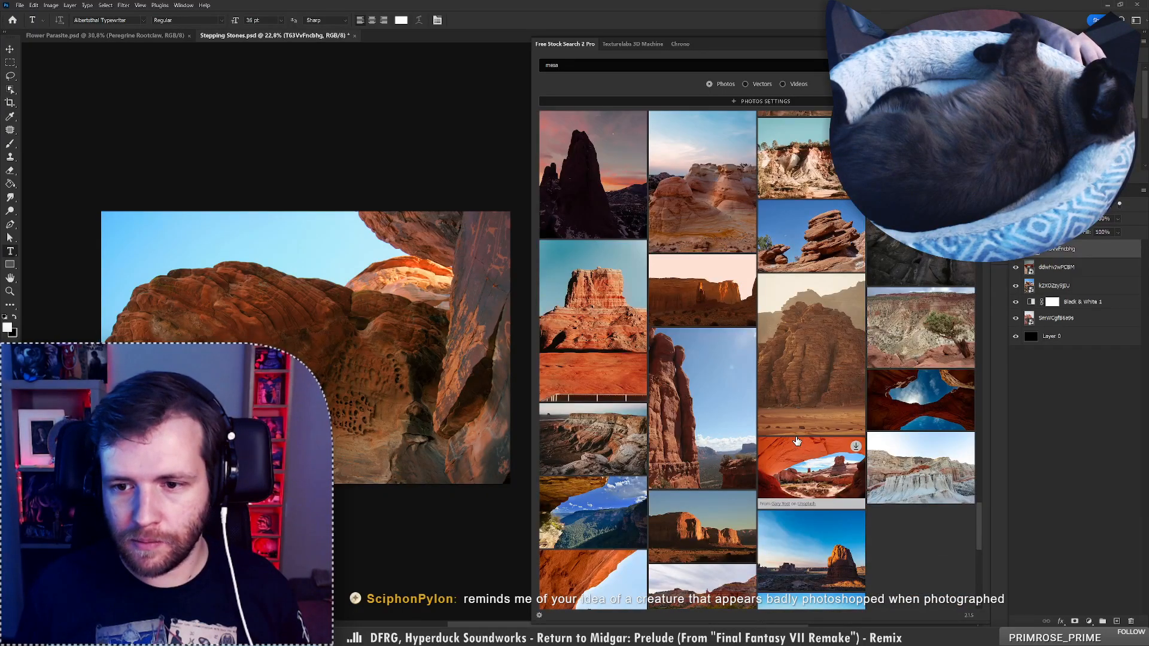
scroll(794, 439, "down", 2)
scroll(795, 439, "down", 2)
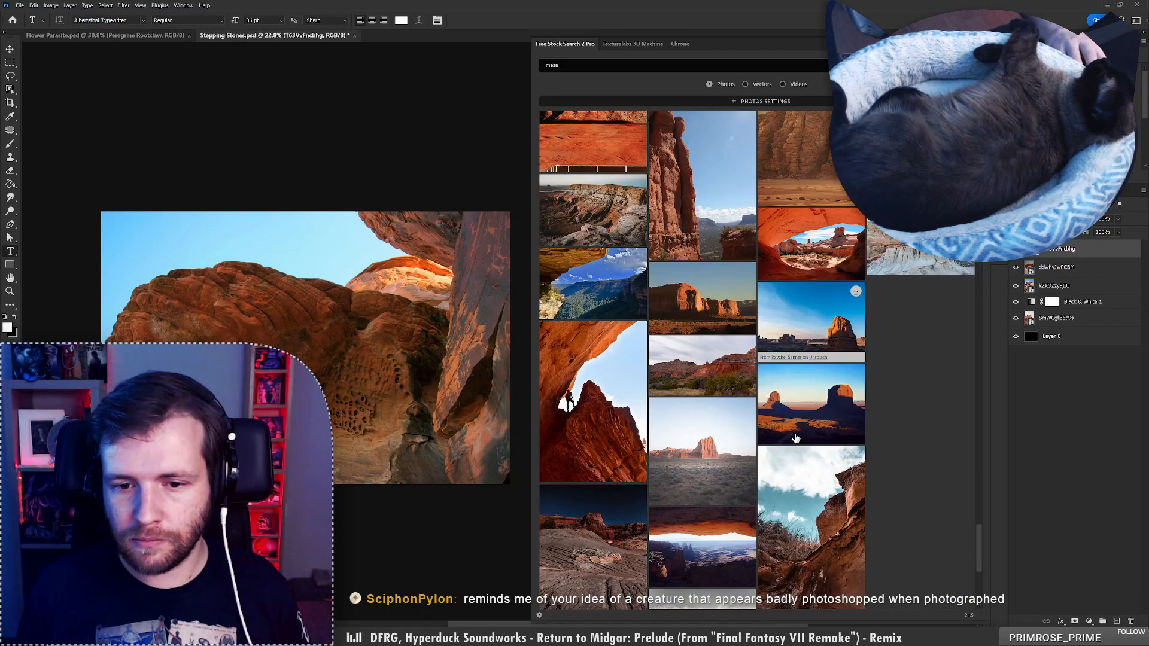
scroll(796, 439, "down", 2)
scroll(796, 439, "down", 1)
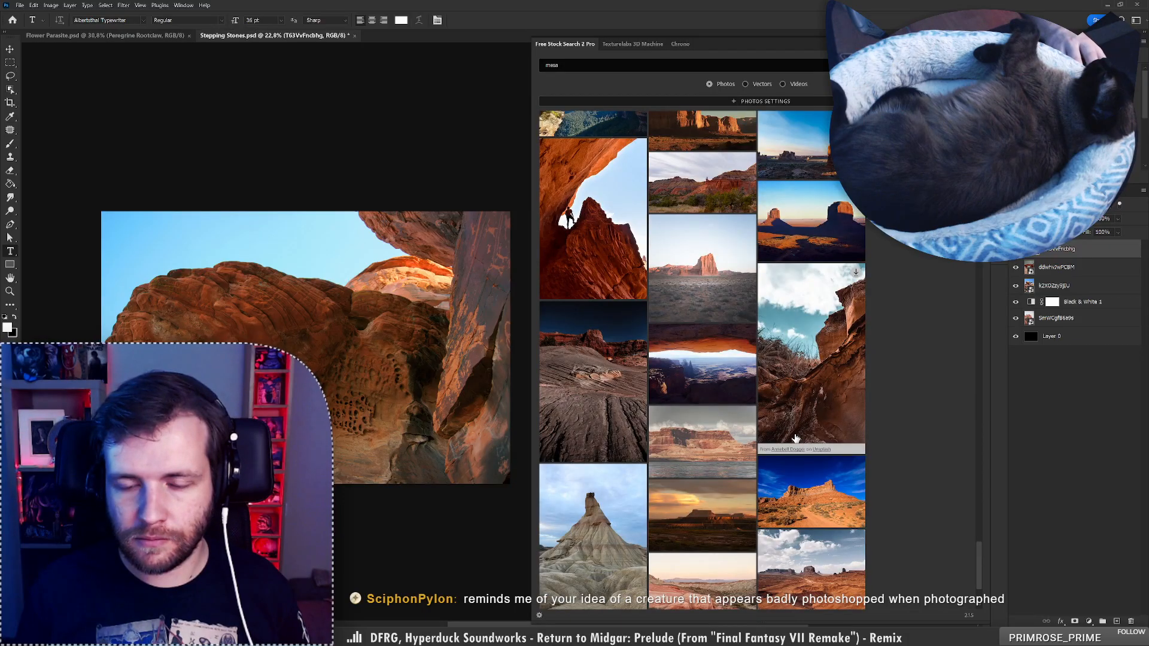
scroll(795, 439, "down", 2)
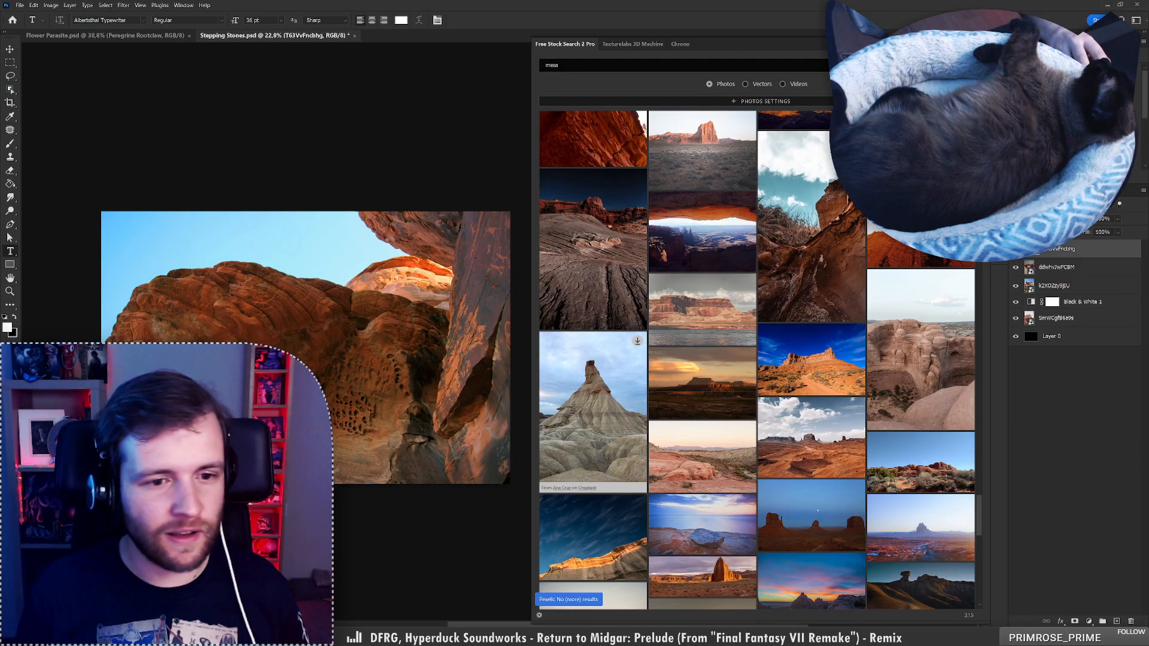
left_click_drag(332, 404, 383, 305)
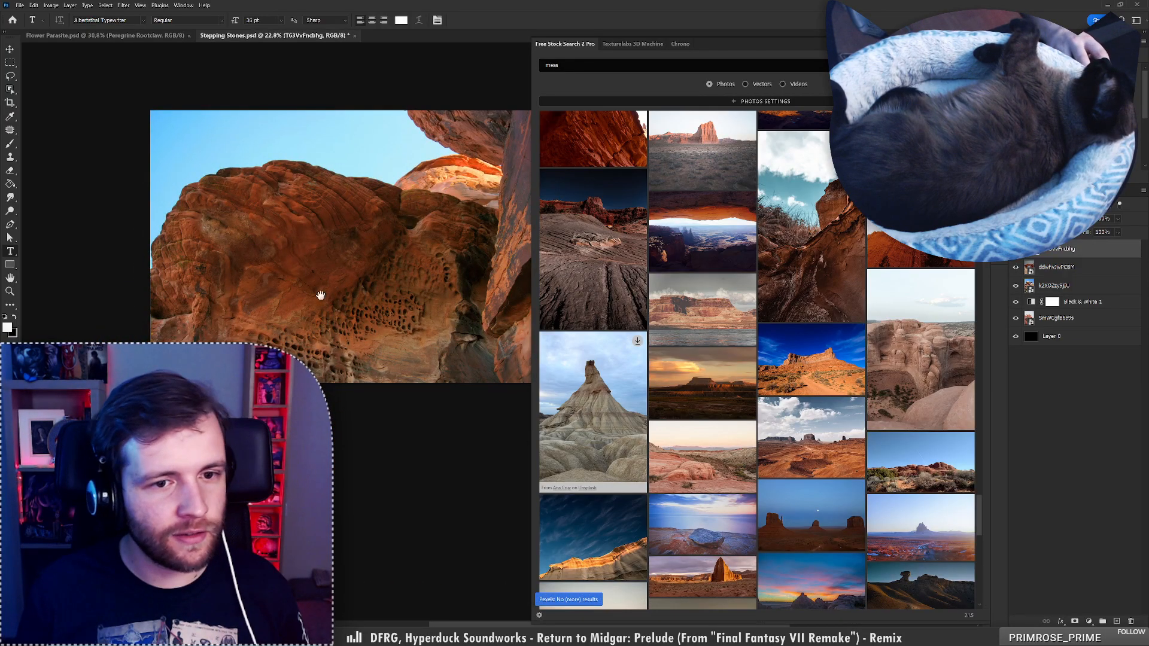
left_click_drag(423, 344, 395, 440)
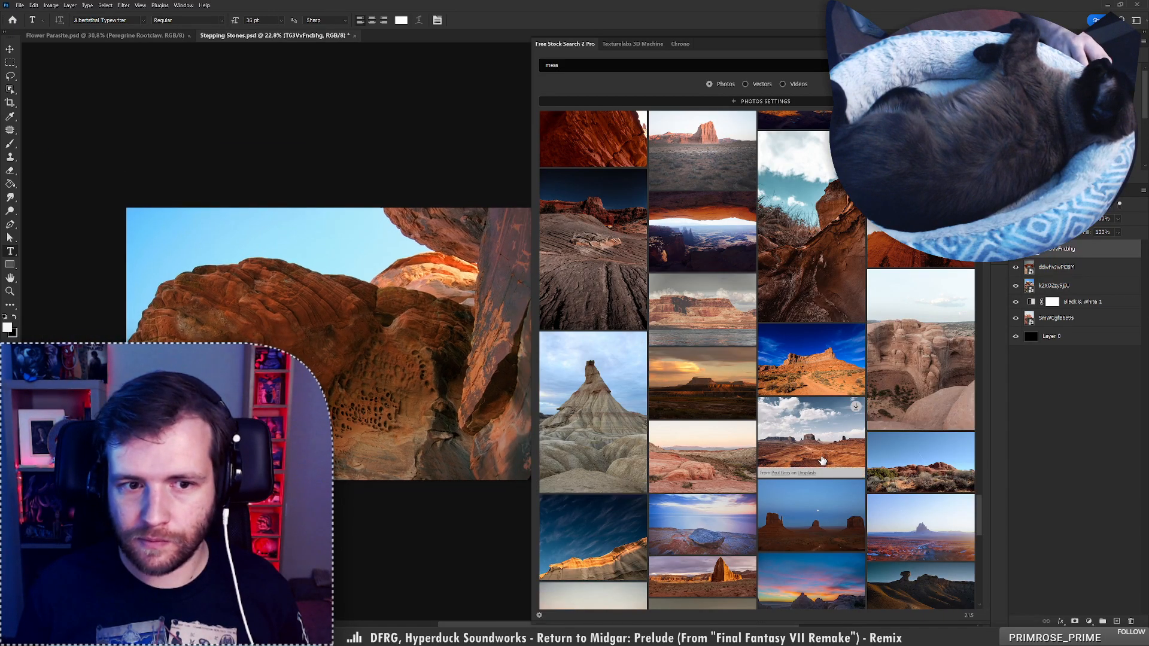
scroll(823, 459, "down", 3)
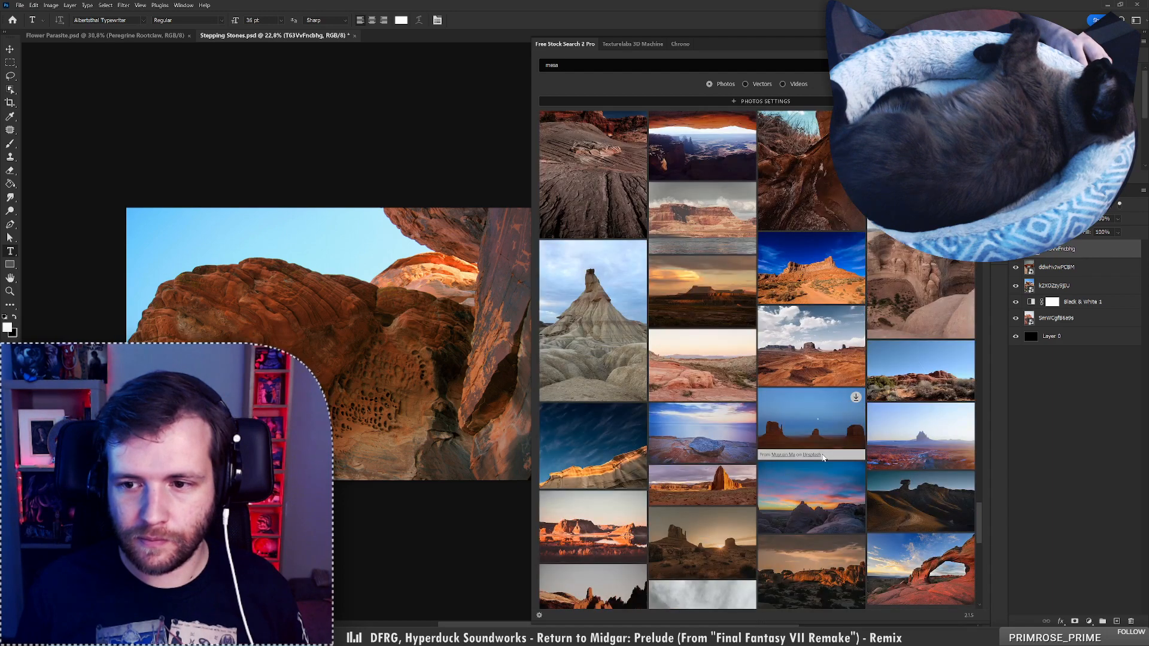
scroll(823, 458, "down", 6)
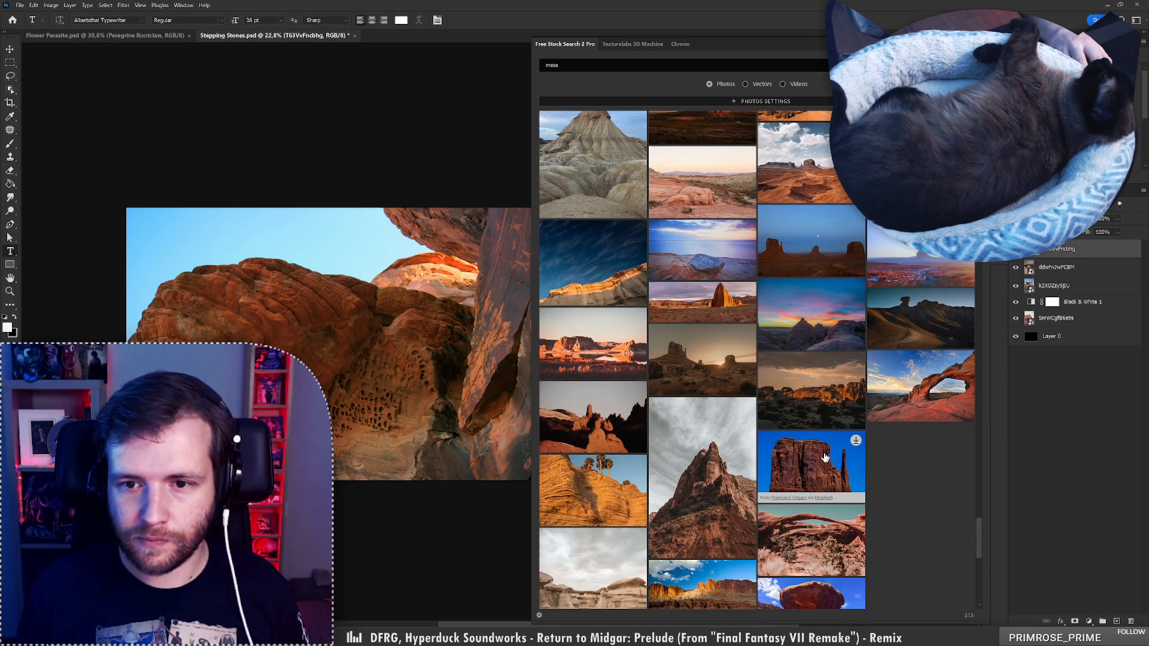
scroll(825, 458, "down", 6)
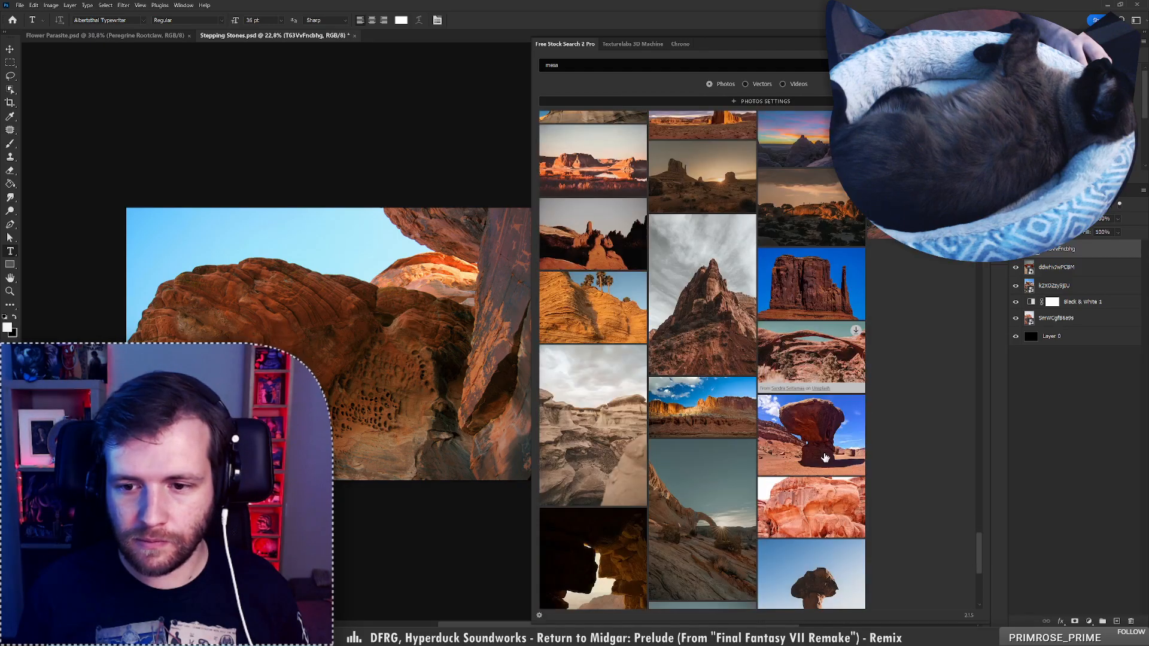
Move the Black & White adjustment layer above all the placed rock photos and check the newest photo by toggling its visibility
left_click_drag(1061, 308, 1062, 246)
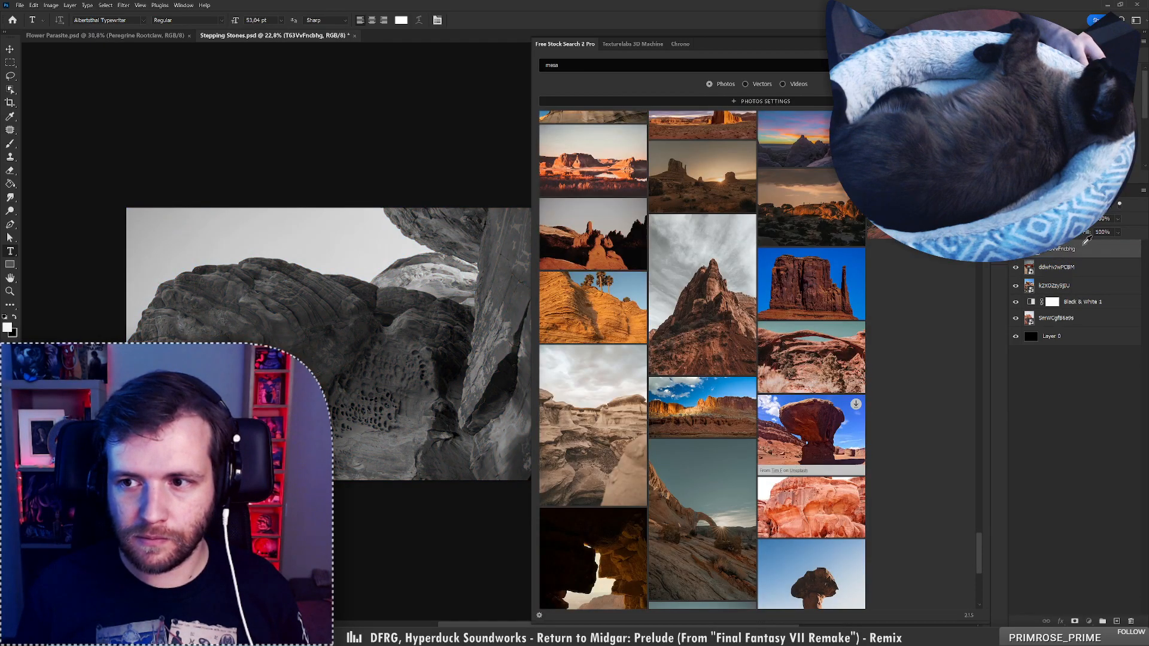
left_click(1090, 300)
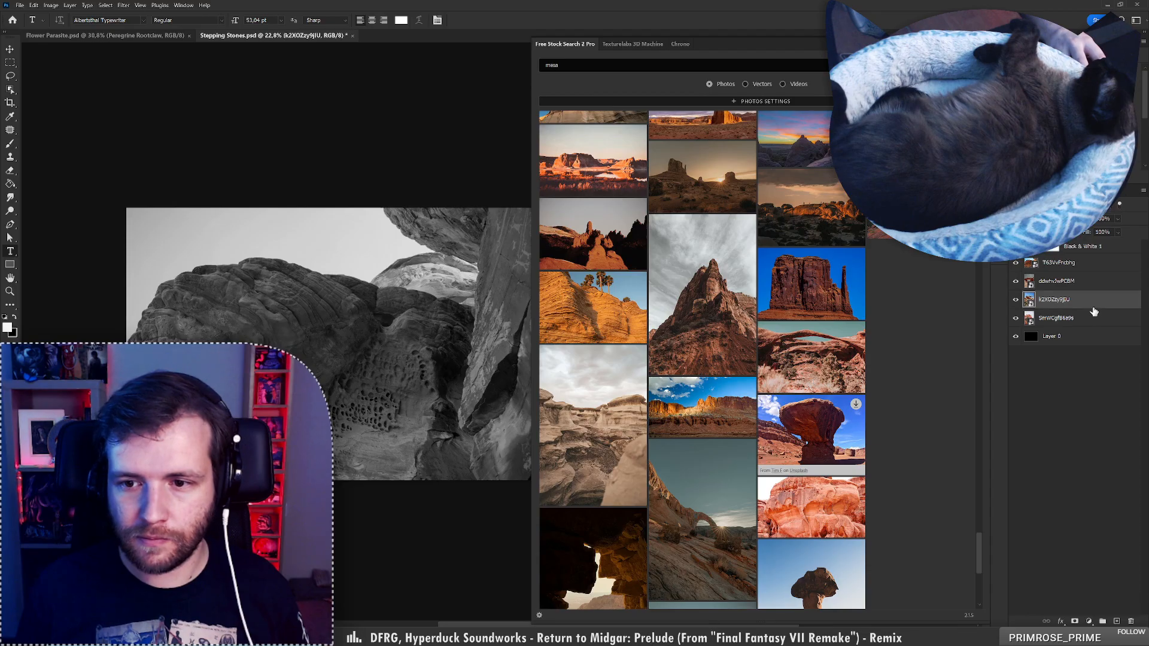
scroll(757, 334, "down", 5)
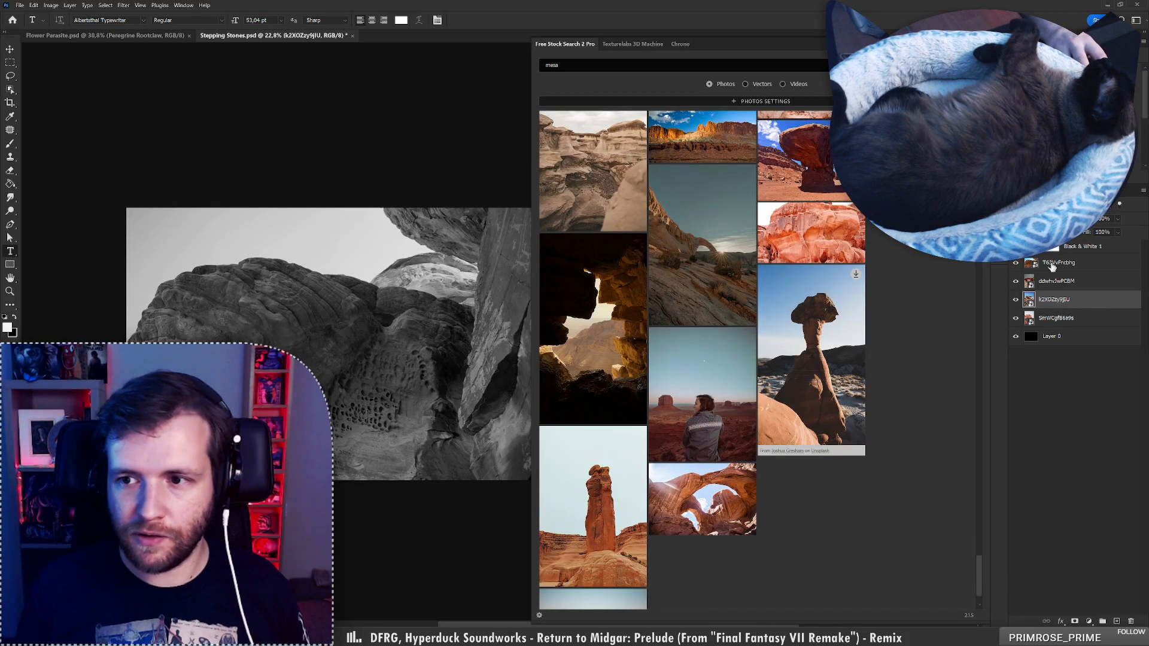
left_click(1016, 263)
left_click(1016, 263)
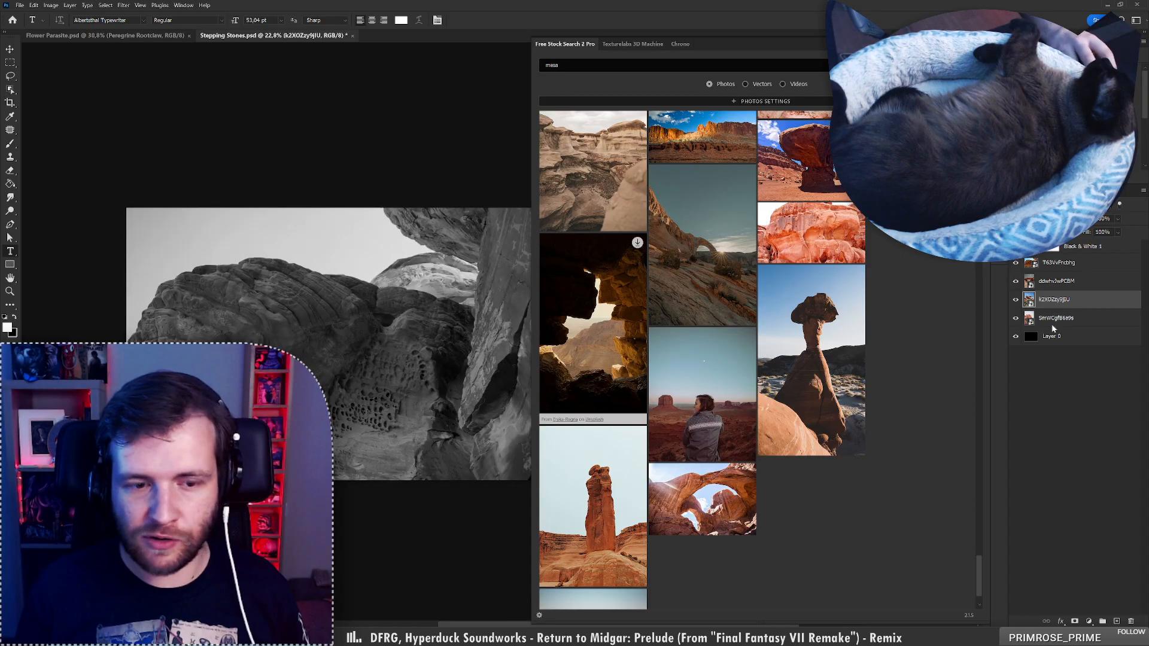
Copy the pitted boulder photo's layer name and use it to open that photo's Unsplash page in the browser
double_click(1072, 263)
key("ctrl+c")
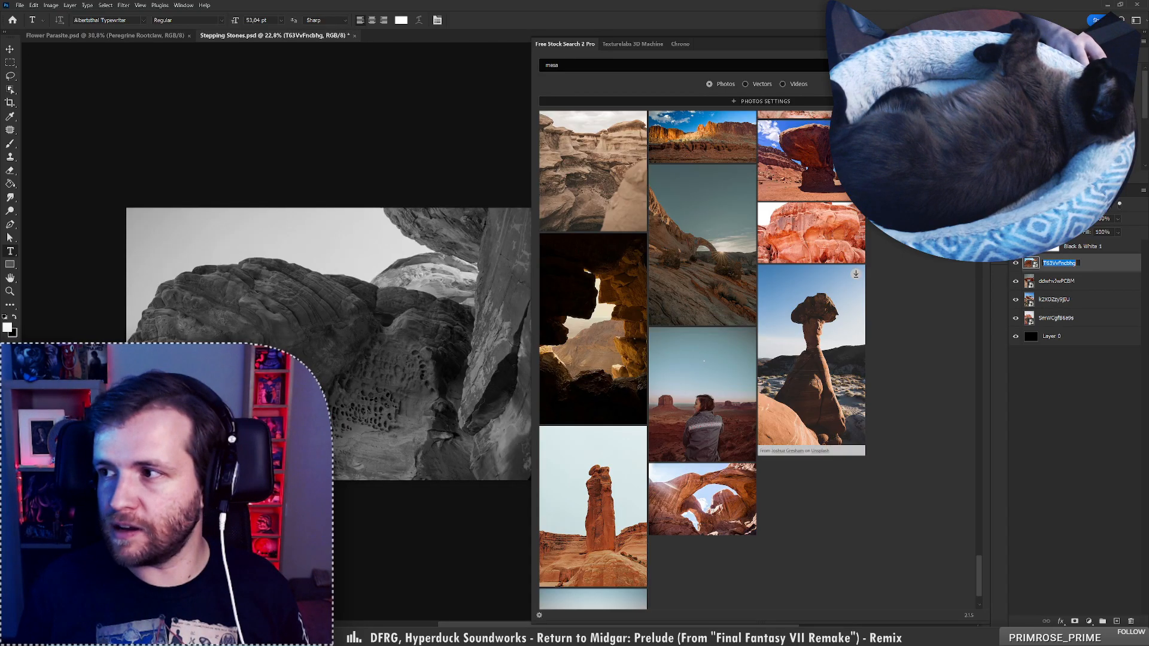
key("ctrl+v")
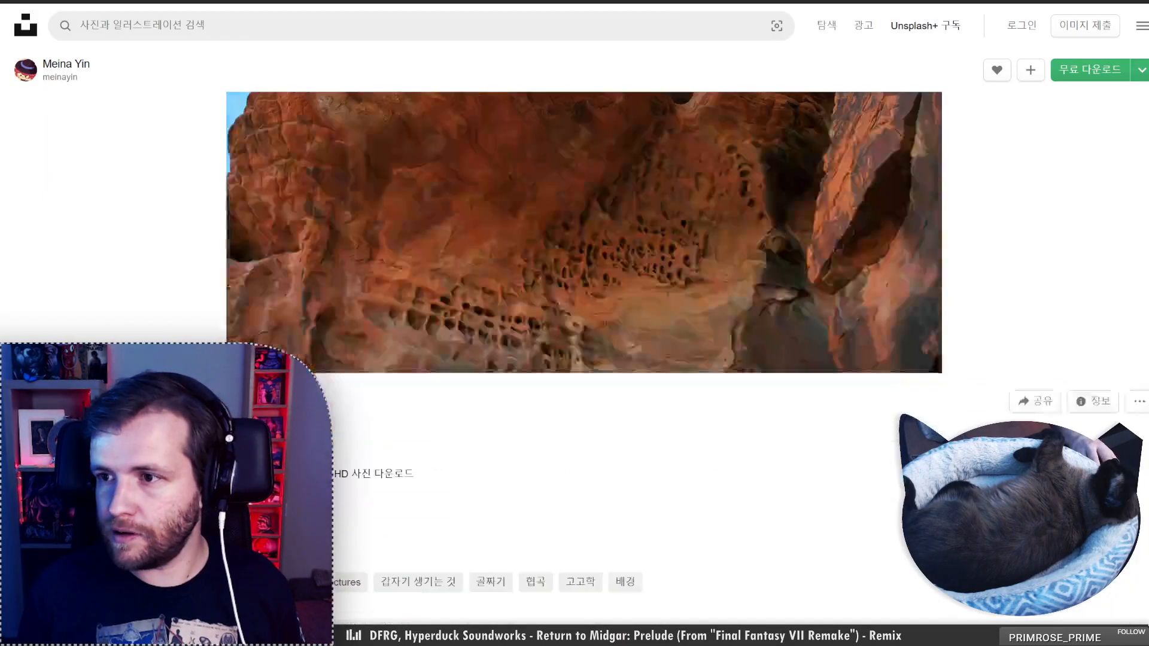
Examine the pitted boulder photo's Unsplash page, including its details and the related photos below
scroll(574, 323, "down", 4)
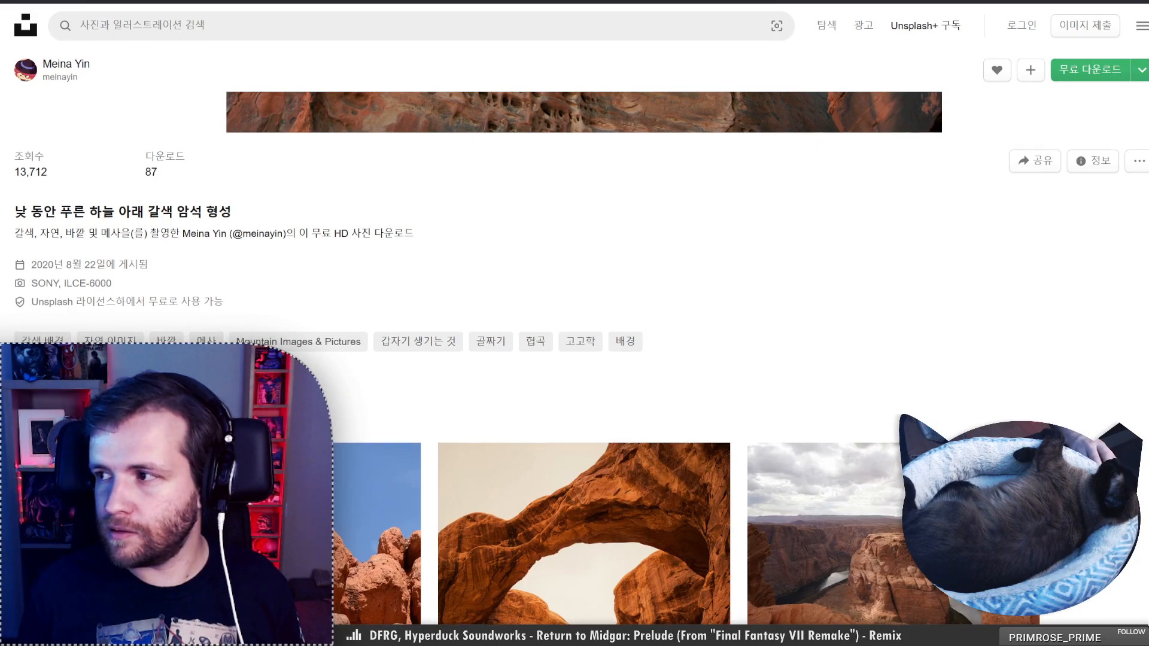
scroll(575, 323, "up", 6)
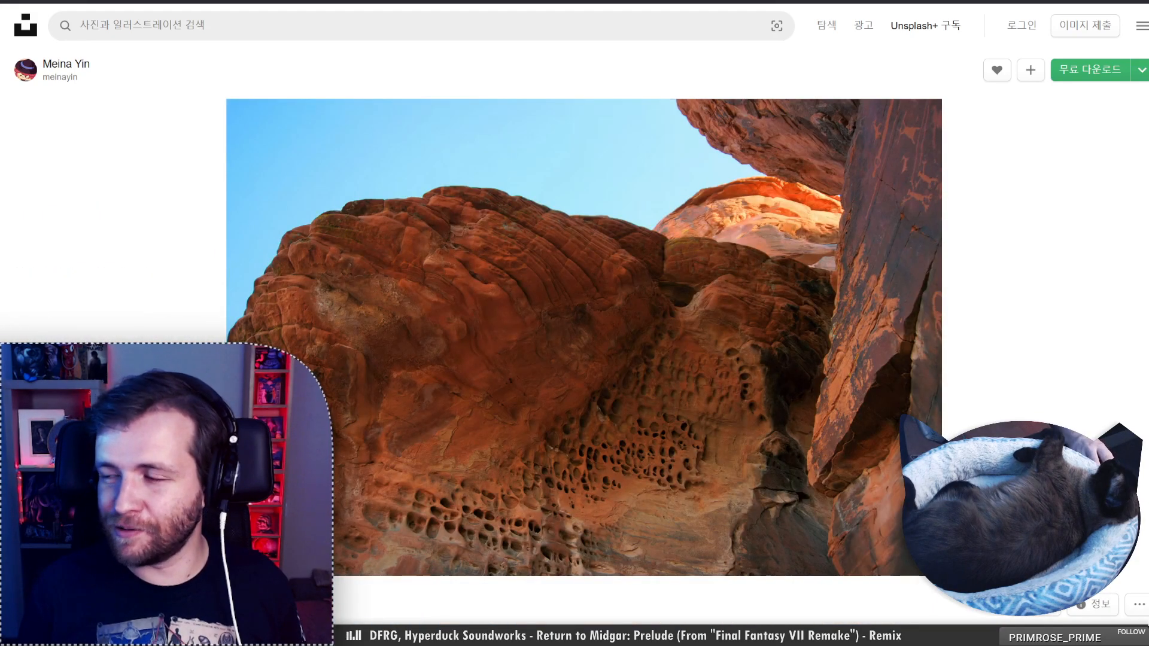
scroll(574, 323, "down", 15)
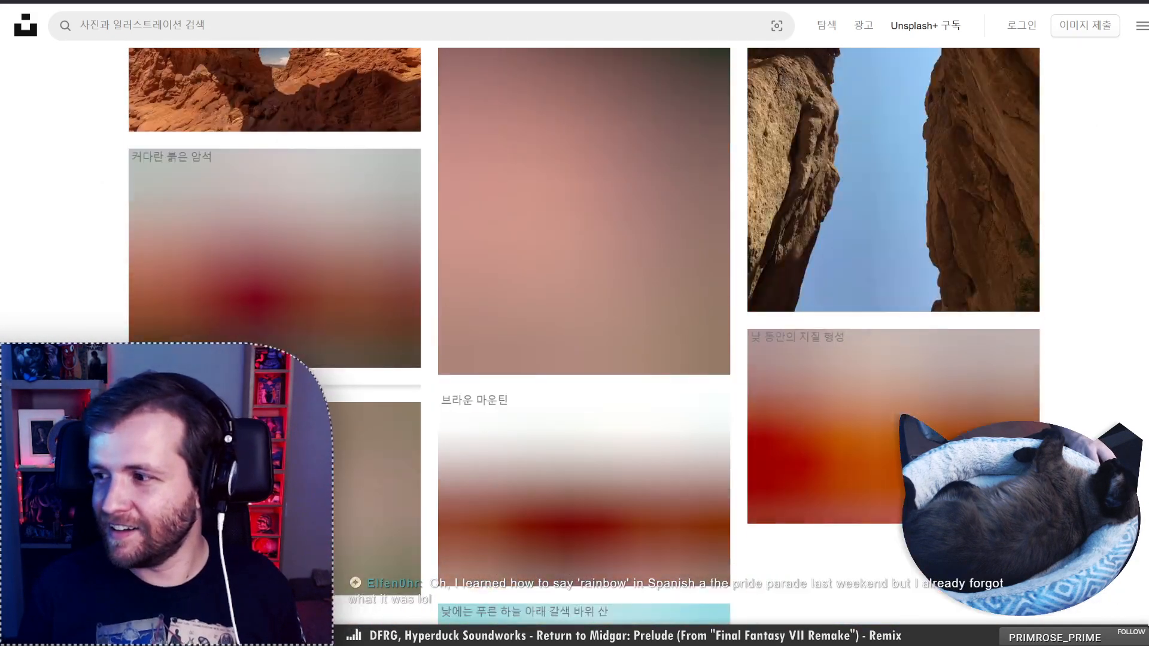
scroll(574, 323, "down", 8)
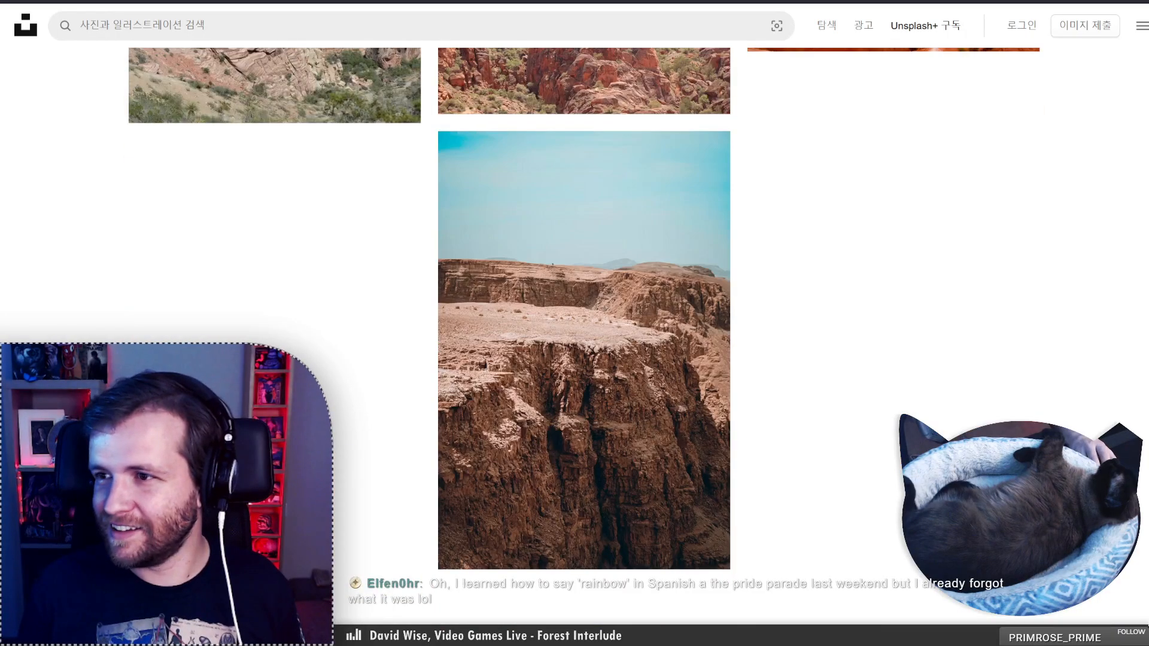
scroll(575, 323, "up", 8)
scroll(575, 323, "down", 8)
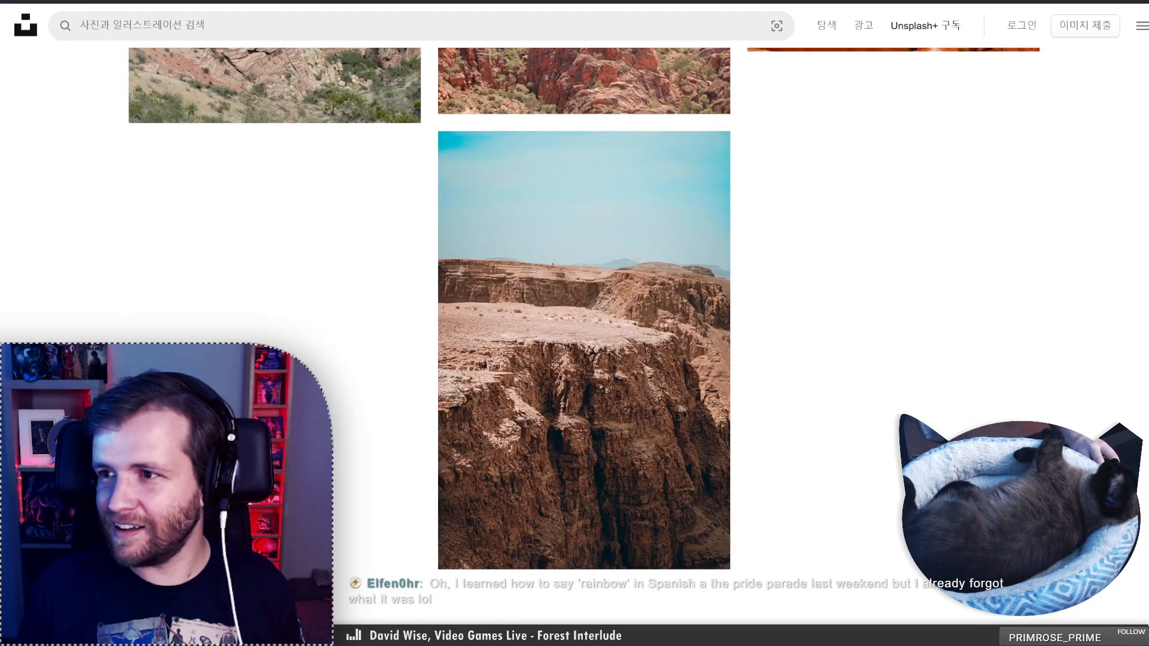
key("ctrl+l")
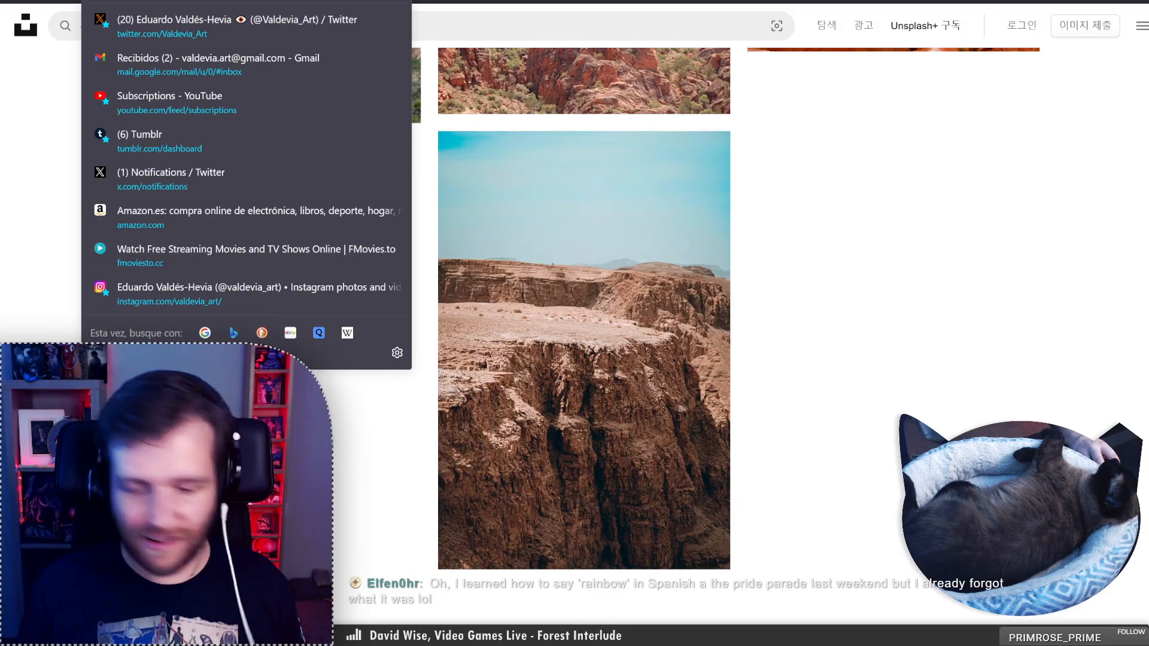
key("ctrl+v")
key("Return")
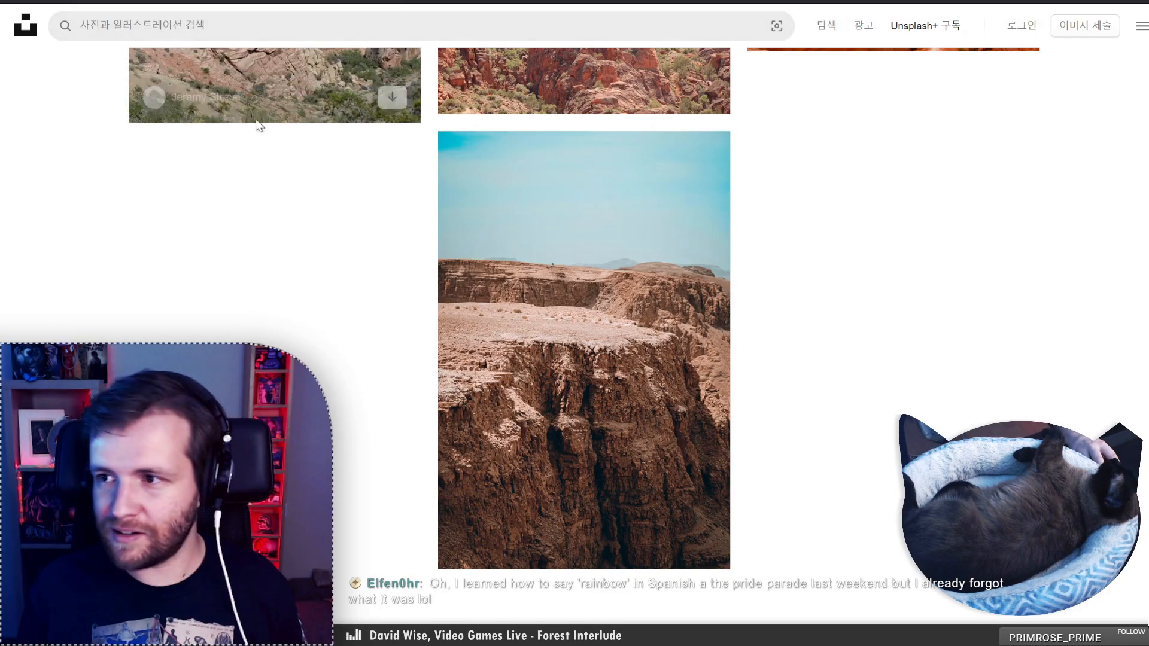
key("alt+Left")
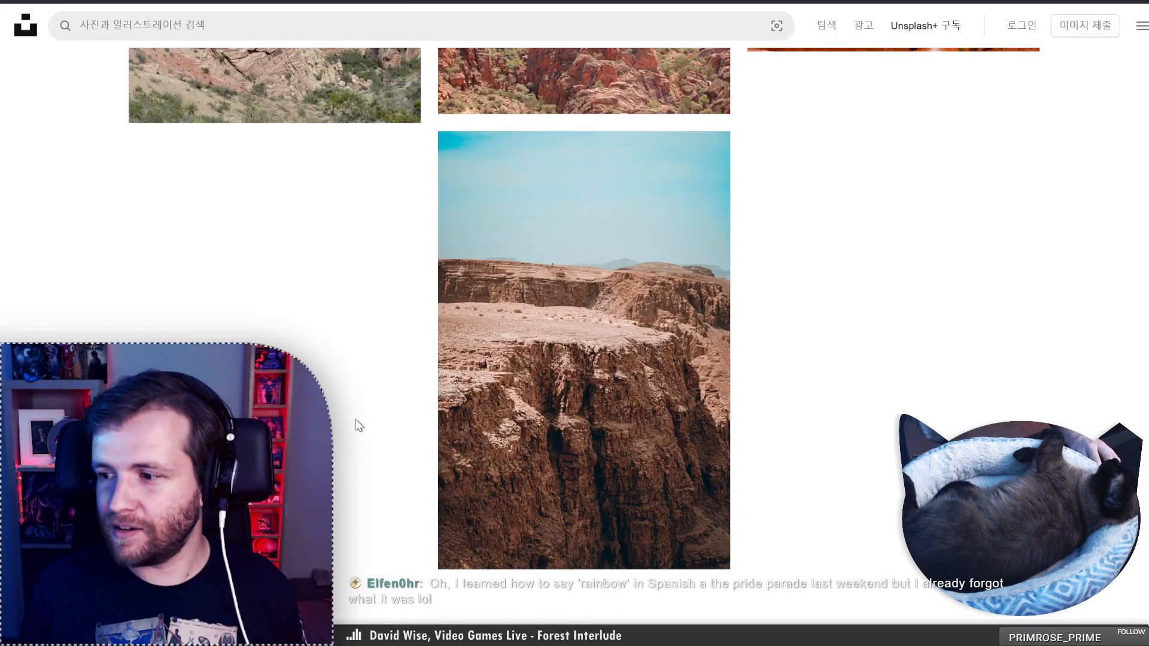
Switch the Unsplash site language from Korean to English
scroll(1051, 185, "up", 20)
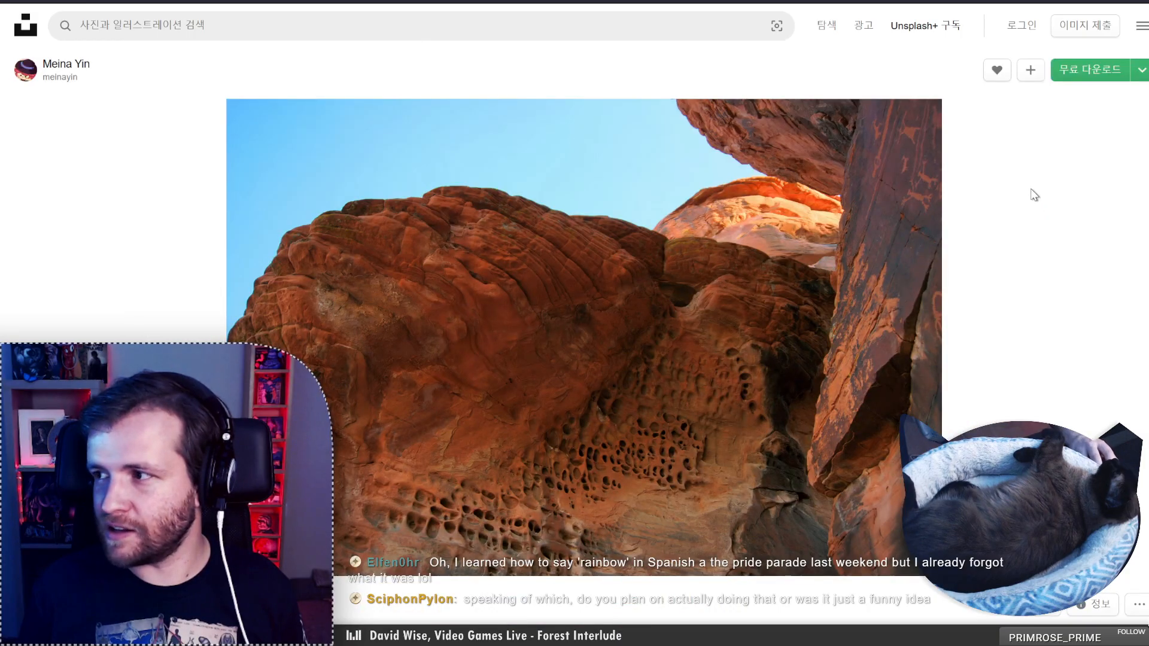
left_click(1018, 26)
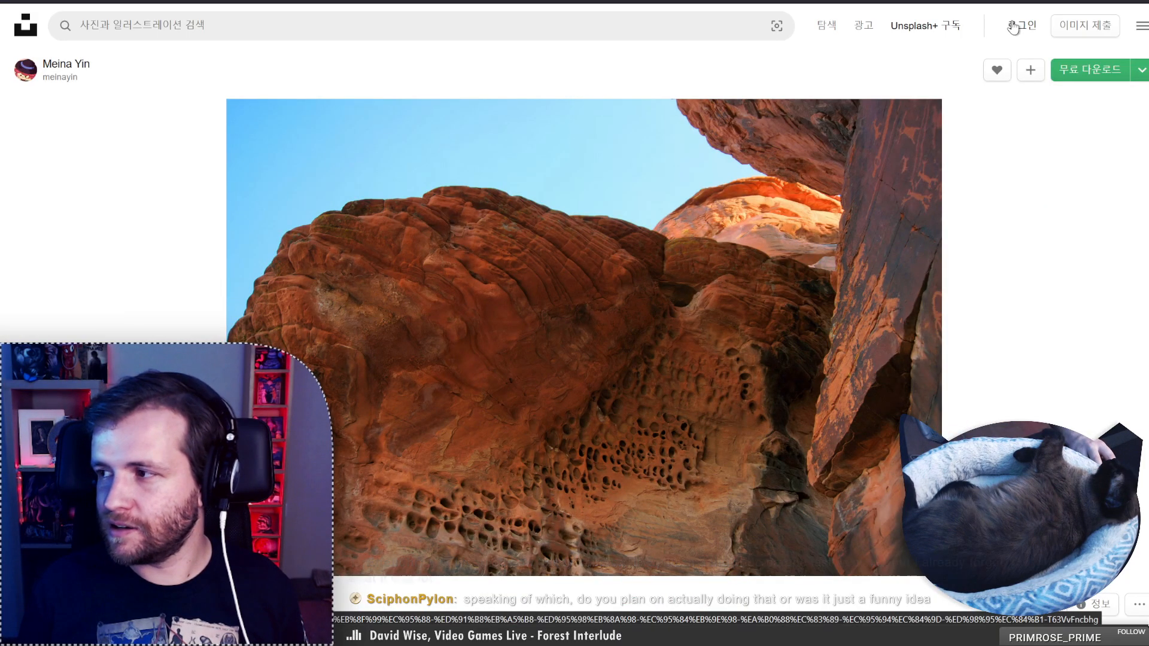
key("alt+Left")
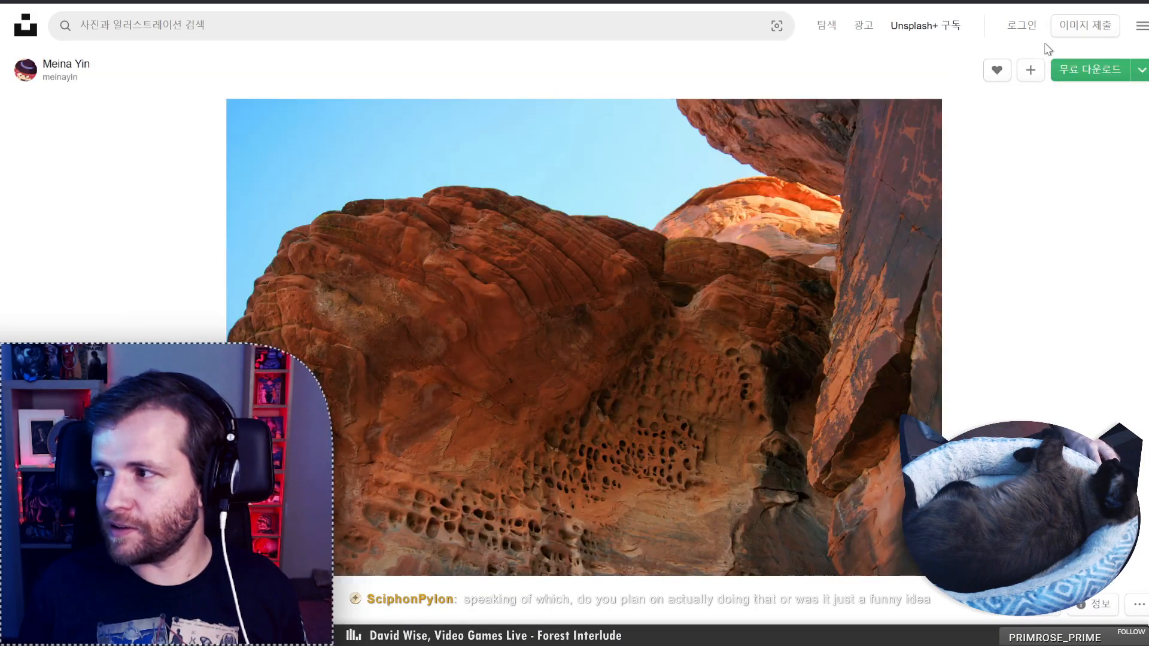
left_click(1089, 25)
left_click(1089, 25)
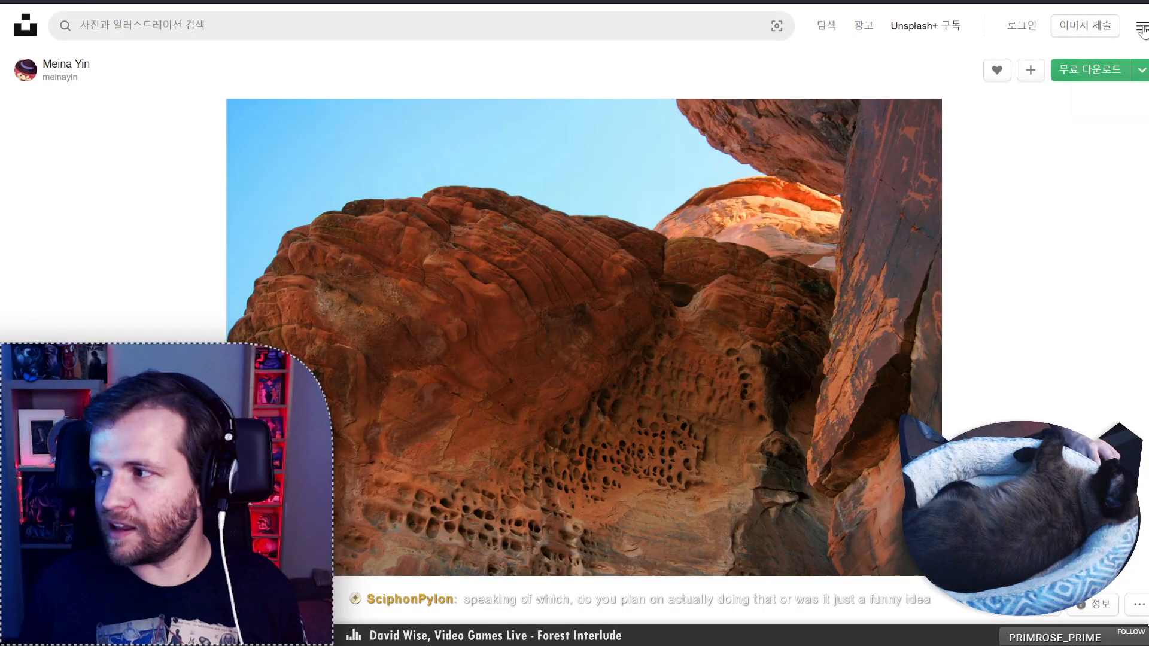
left_click(1142, 28)
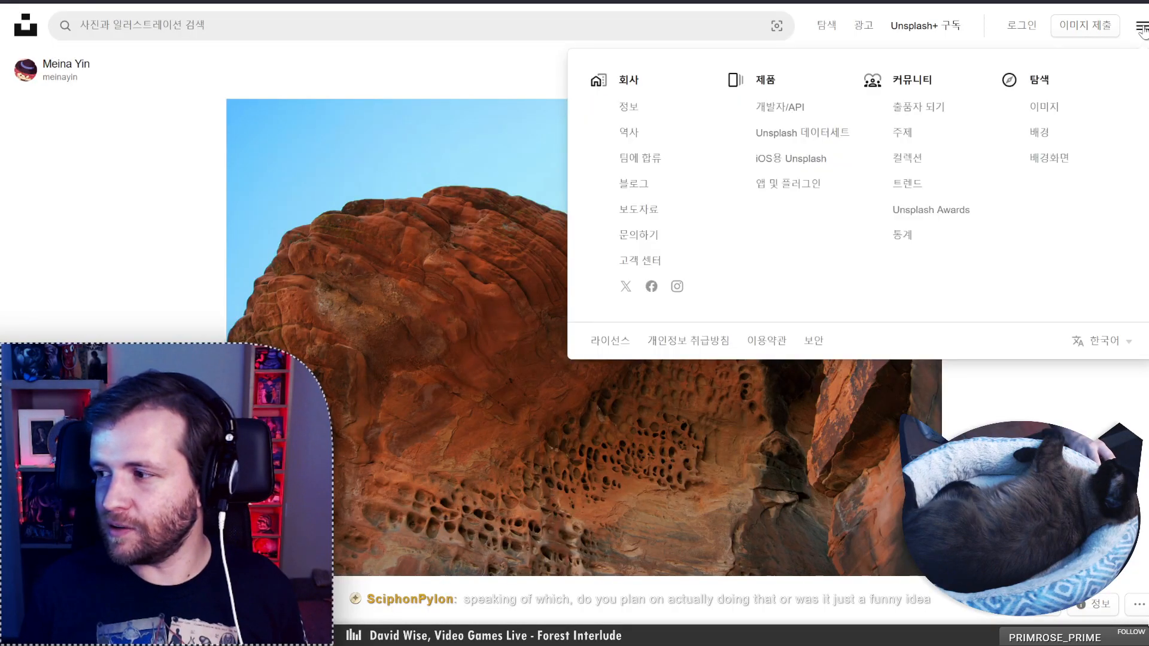
left_click(1103, 340)
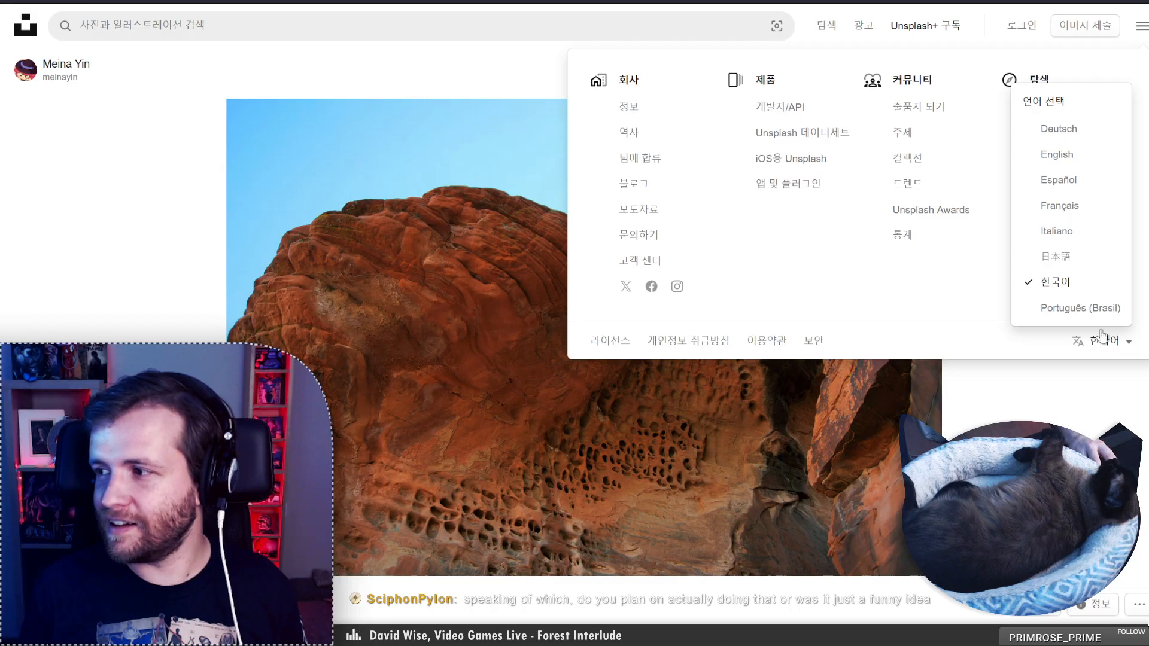
left_click(1053, 157)
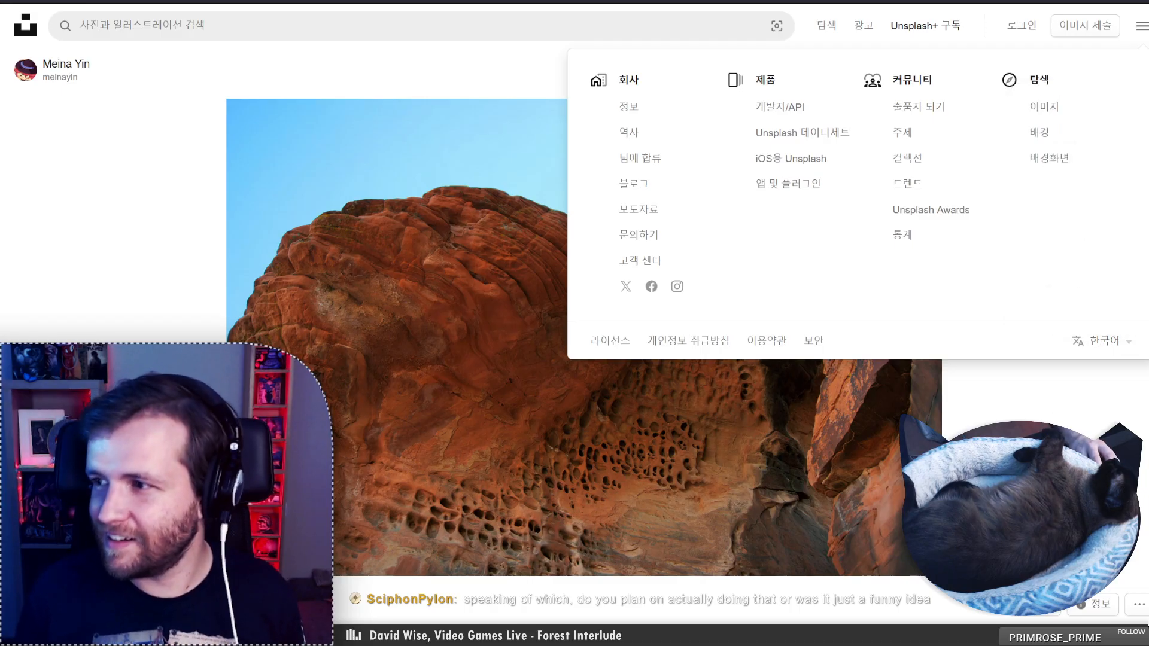
Read the pitted boulder photo's English title and details, and browse the related rock photos below it
scroll(1054, 377, "down", 8)
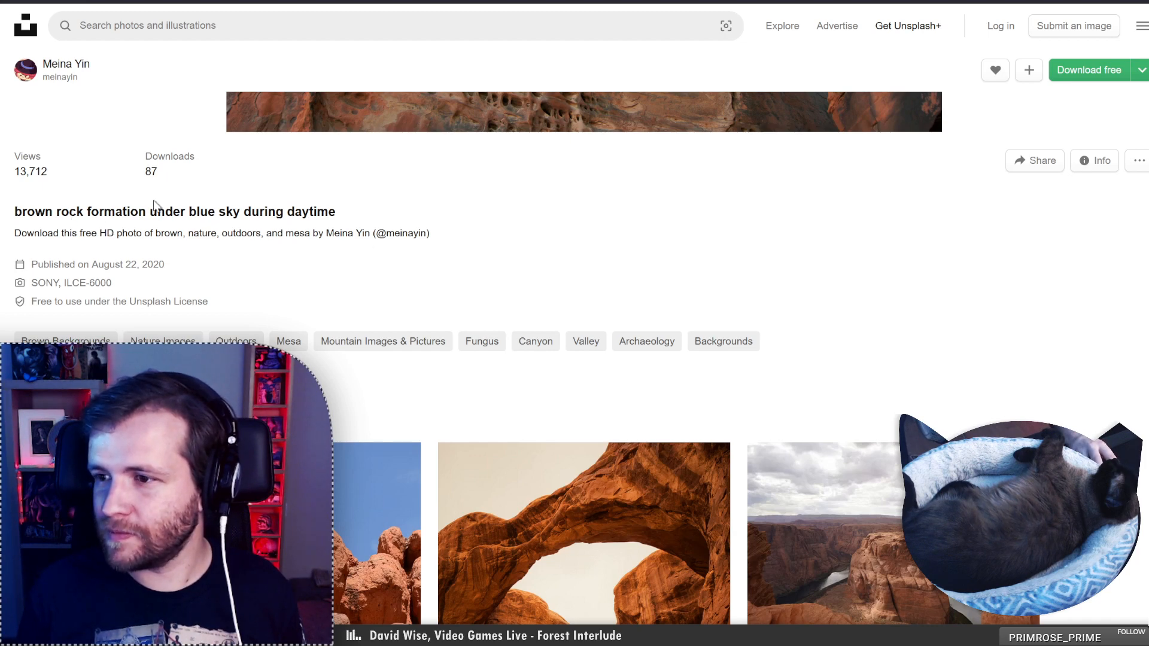
left_click_drag(46, 211, 384, 215)
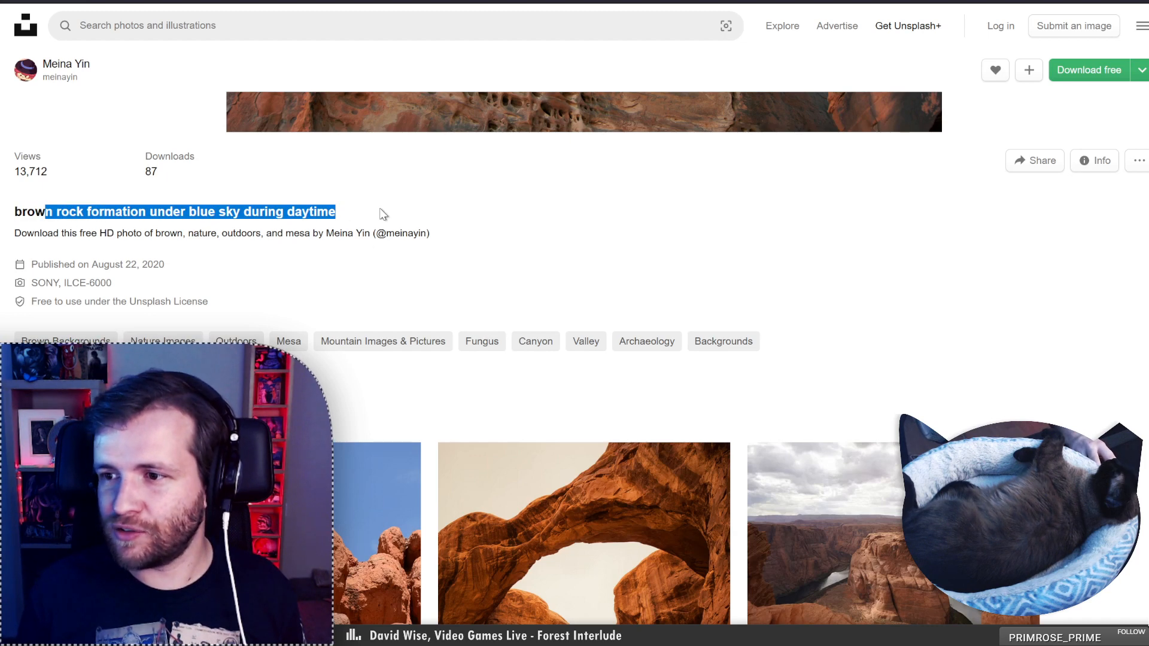
left_click(381, 215)
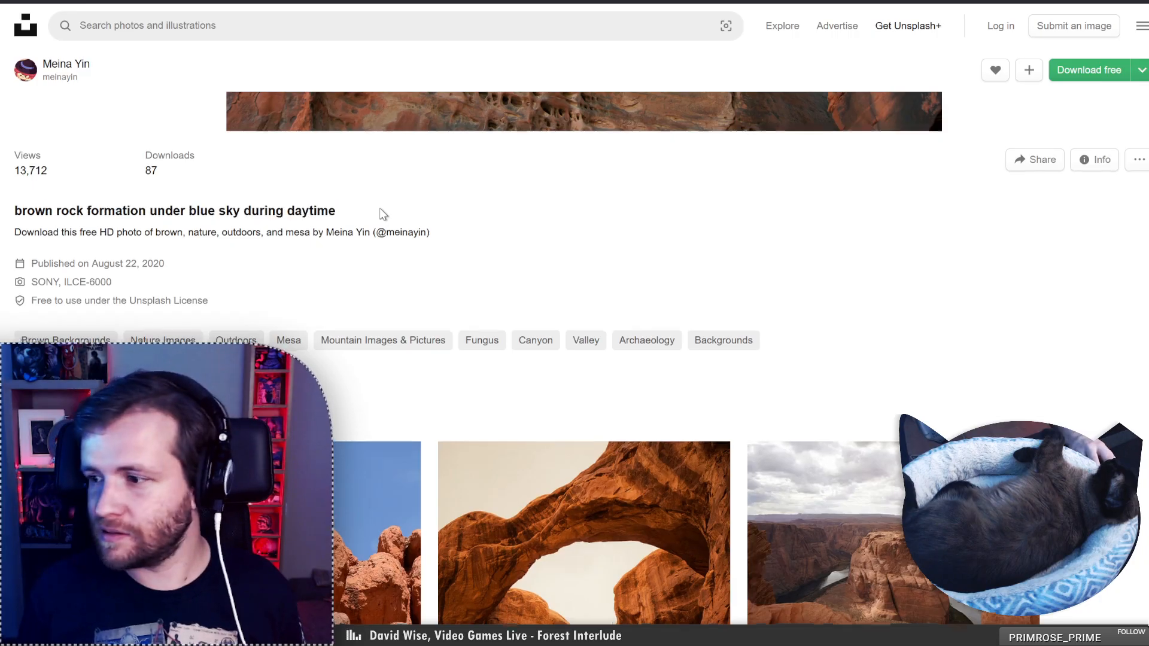
scroll(381, 213, "down", 5)
scroll(371, 425, "down", 2)
scroll(371, 425, "down", 5)
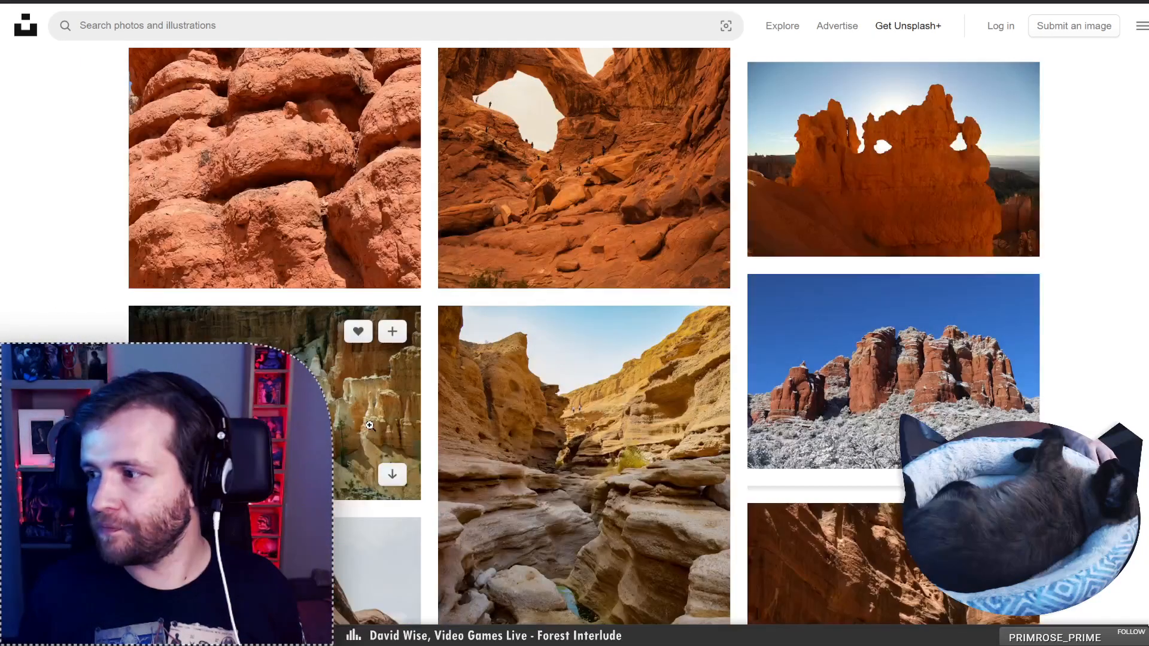
scroll(67, 338, "down", 4)
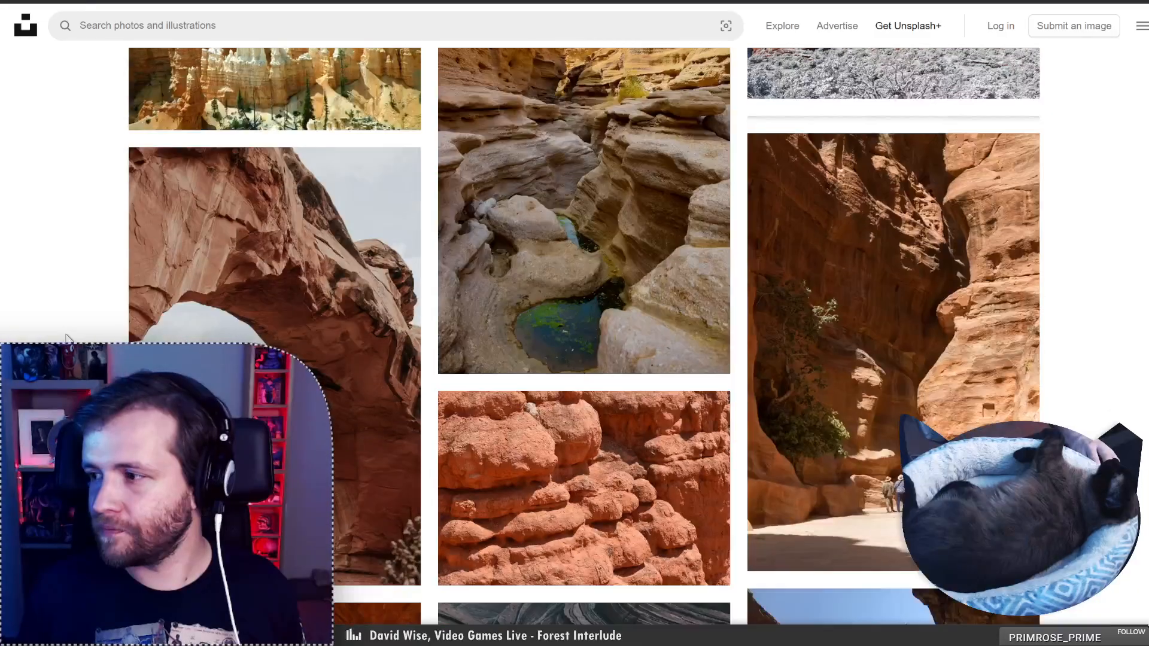
scroll(83, 331, "down", 8)
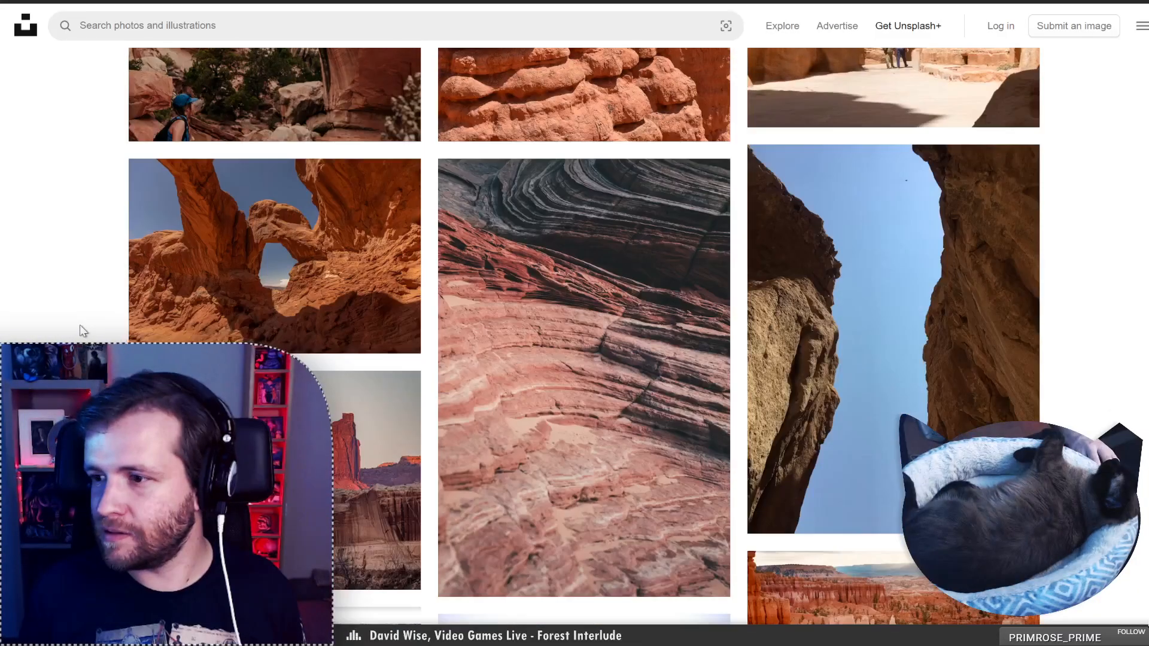
scroll(83, 331, "down", 7)
scroll(83, 331, "down", 7)
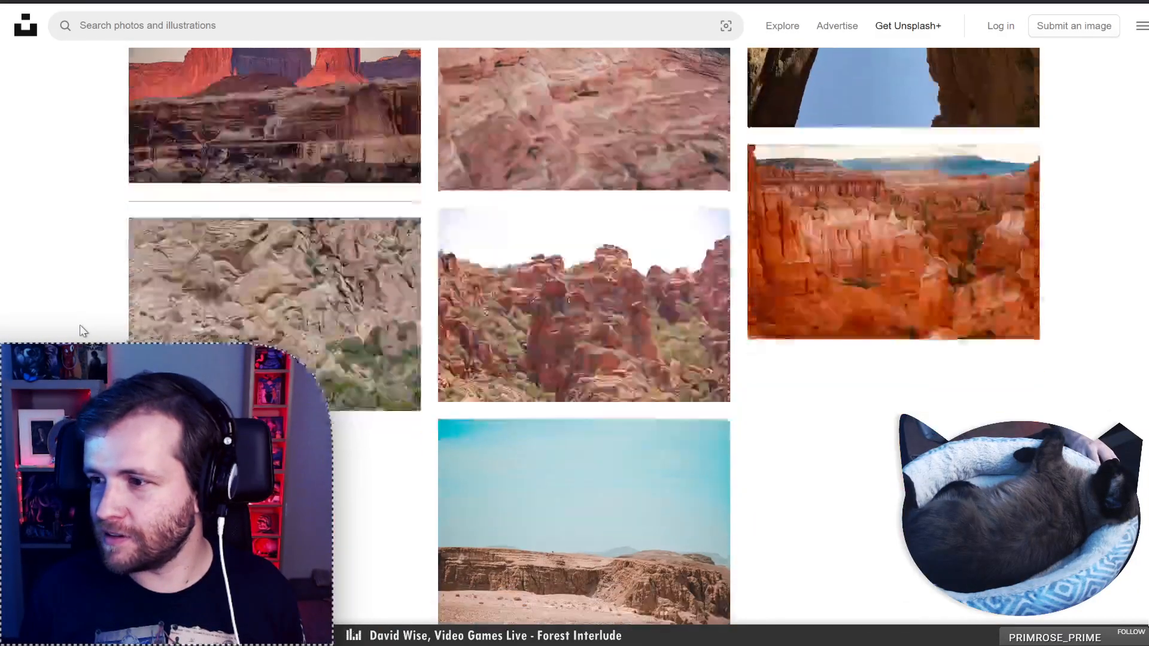
scroll(83, 331, "down", 5)
left_click(96, 2)
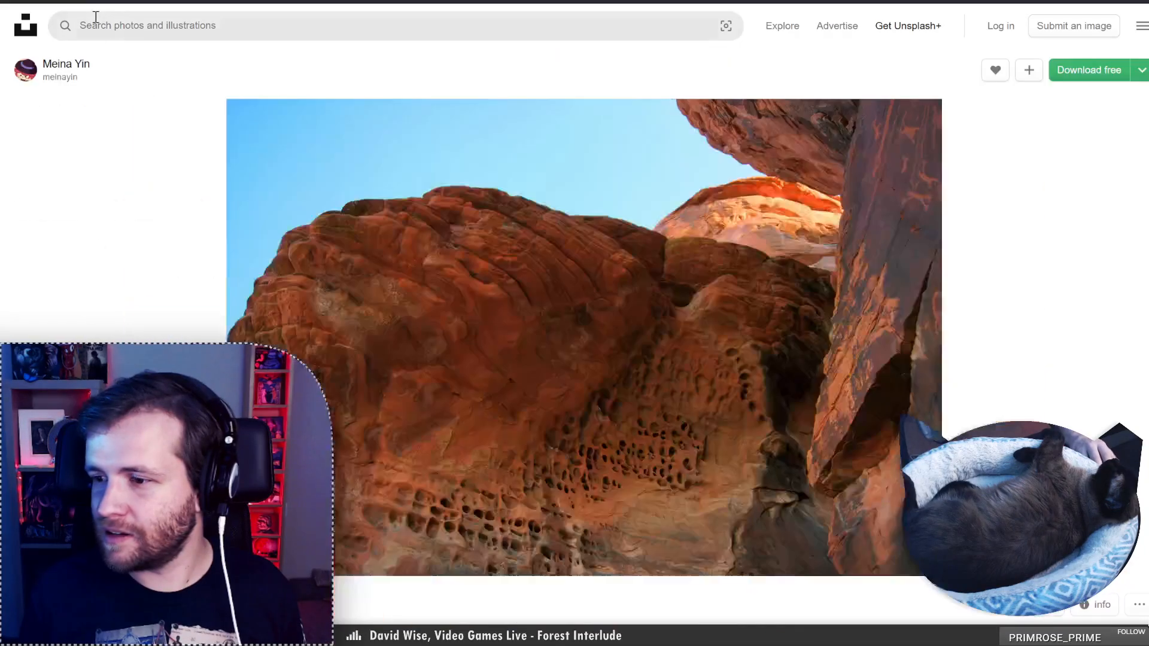
scroll(159, 320, "down", 4)
scroll(159, 320, "down", 1)
scroll(575, 323, "down", 3)
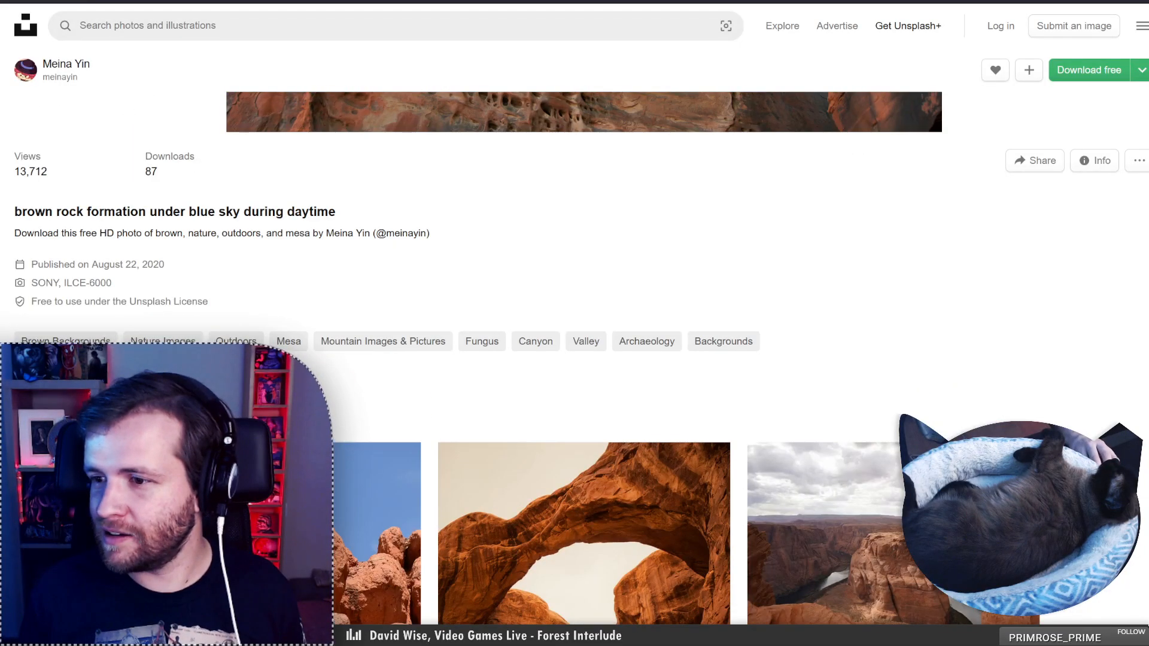
Browse the photographer's uploaded photos on their profile, and return to the pitted boulder photo's page
left_click(74, 66)
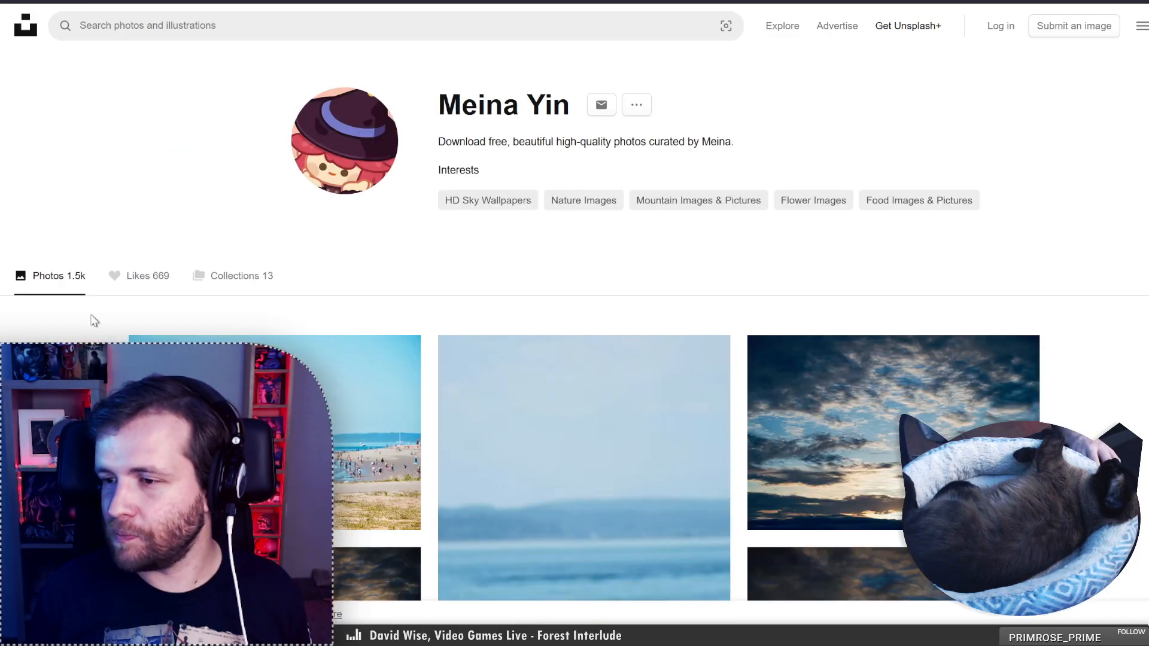
scroll(539, 259, "down", 10)
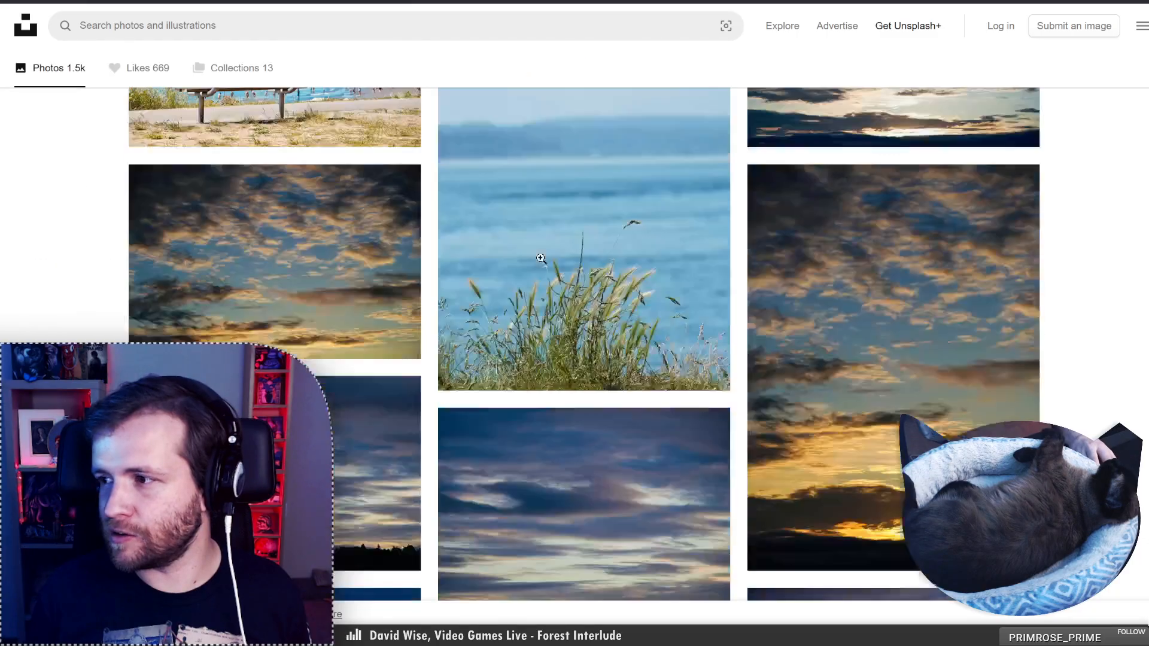
scroll(1052, 325, "down", 10)
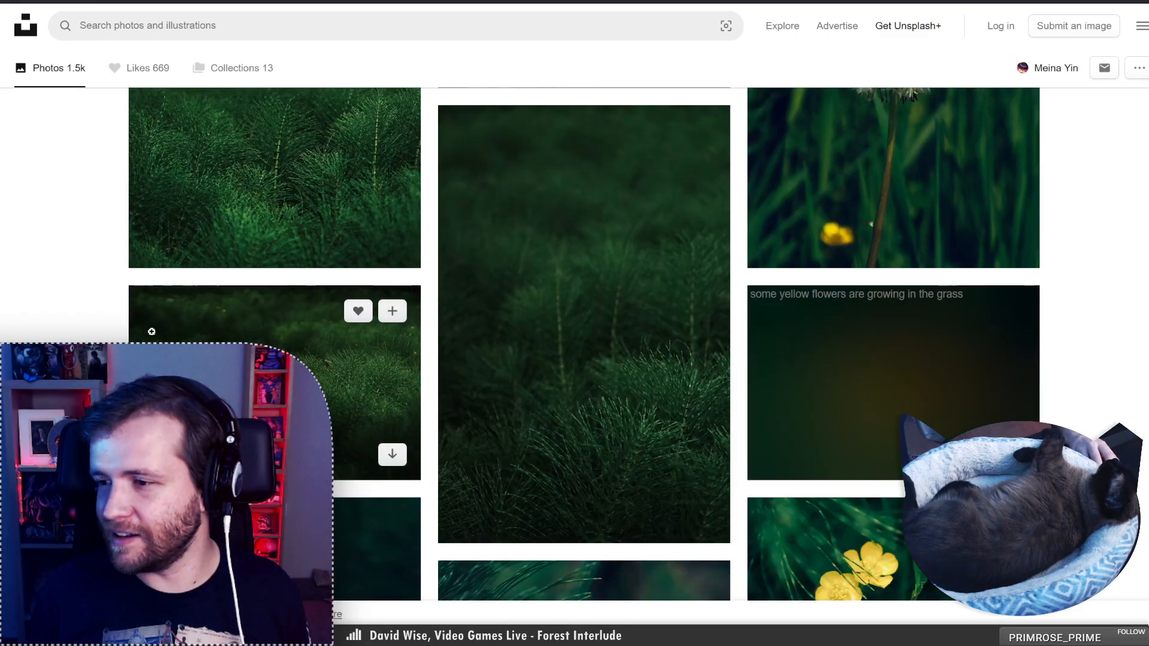
scroll(464, 469, "down", 10)
scroll(465, 469, "down", 15)
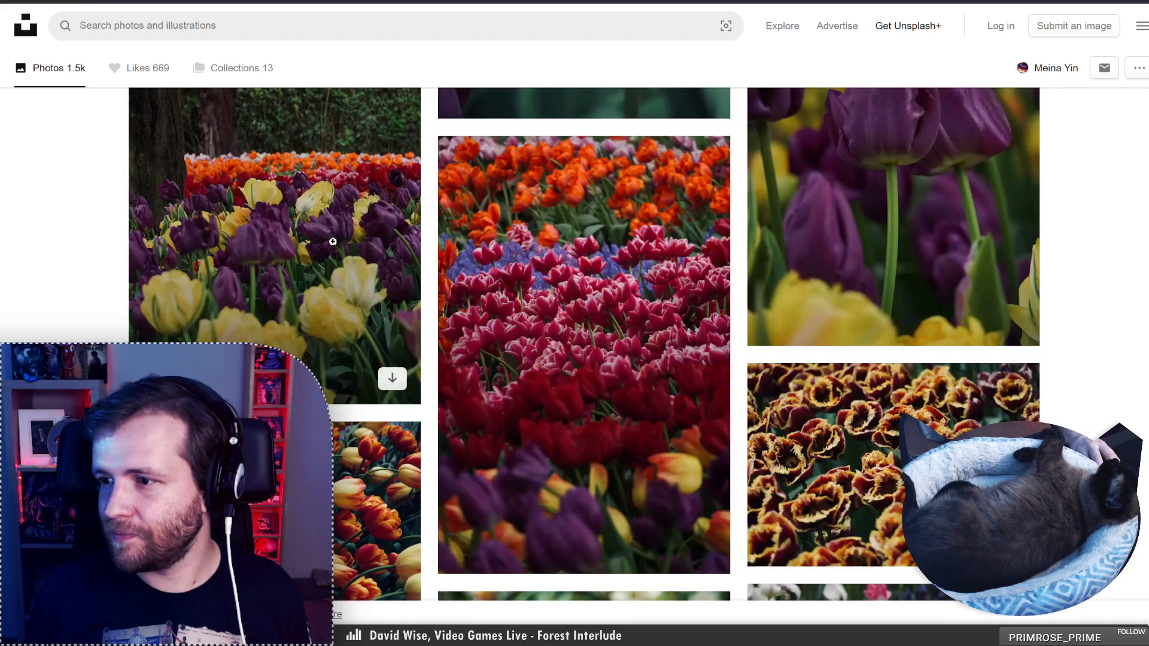
scroll(584, 324, "down", 10)
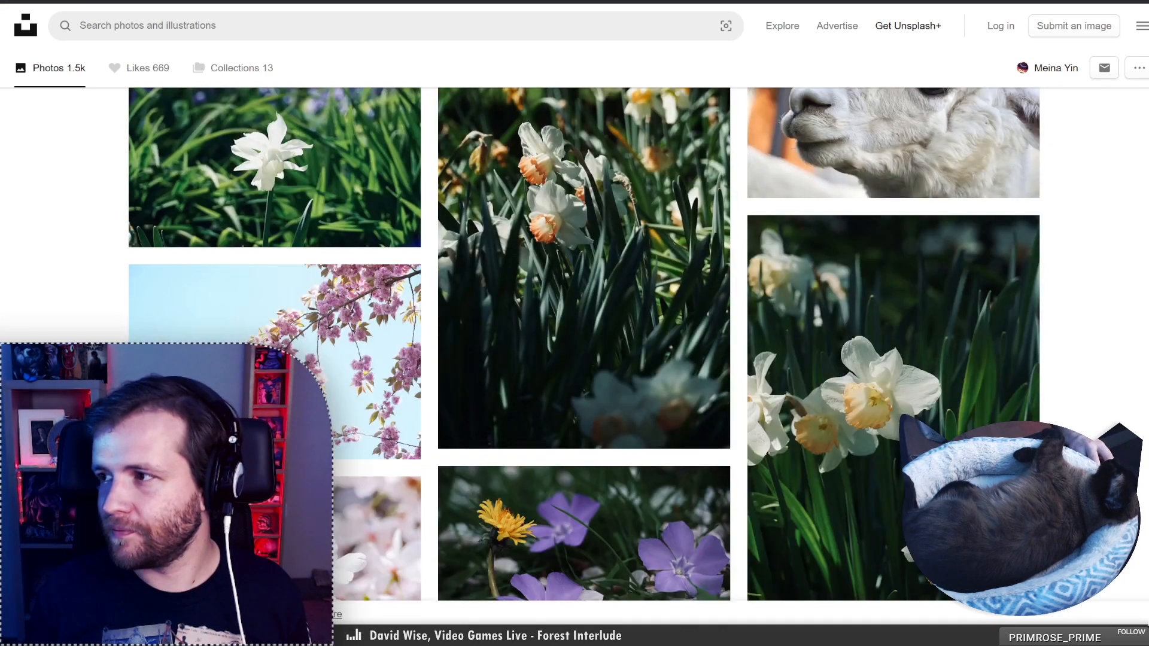
key("alt+Left")
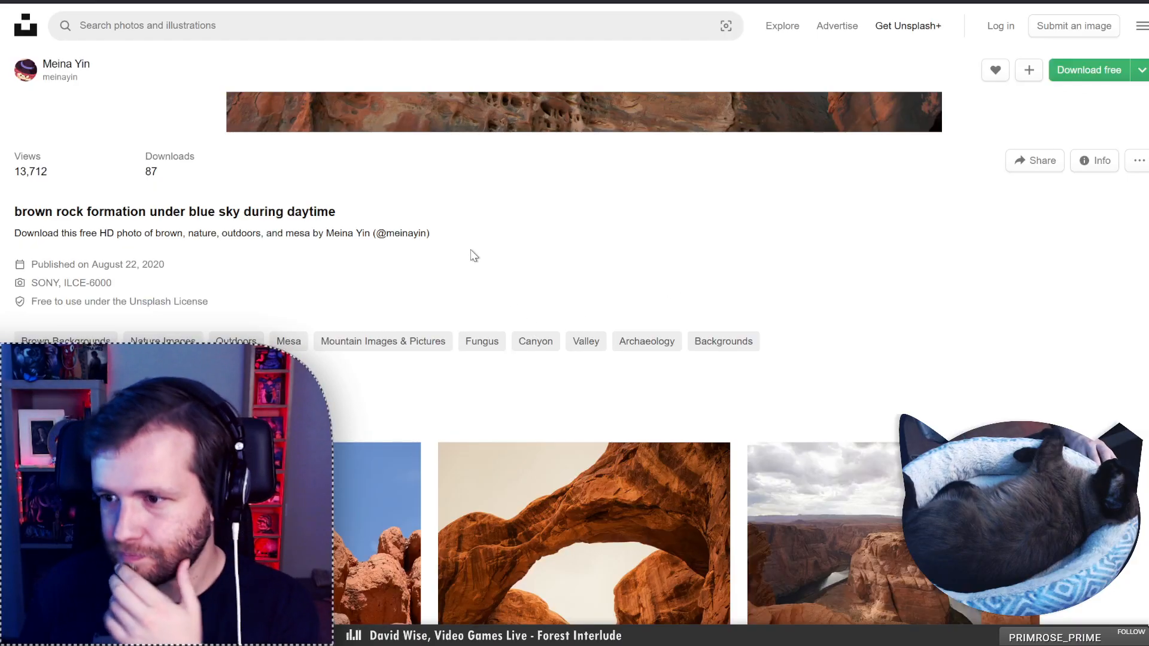
scroll(465, 271, "up", 6)
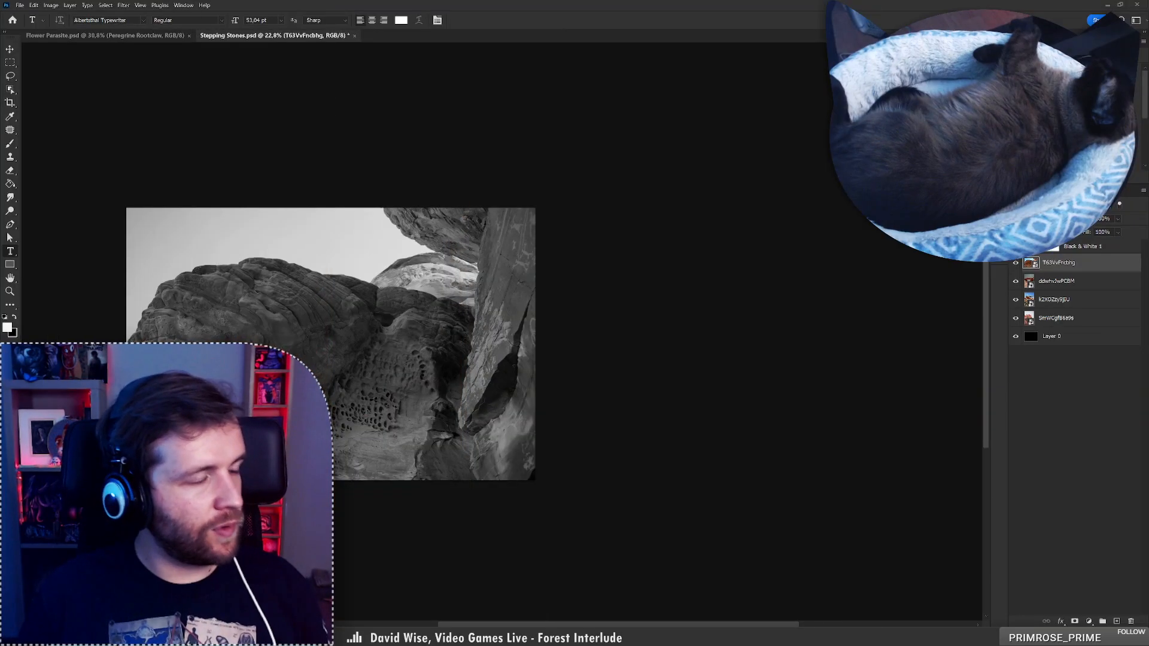
Scale the pitted boulder photo up proportionally to about 26%, extending it past the canvas's upper and right edges
left_click_drag(294, 390, 474, 382)
key("ctrl+t")
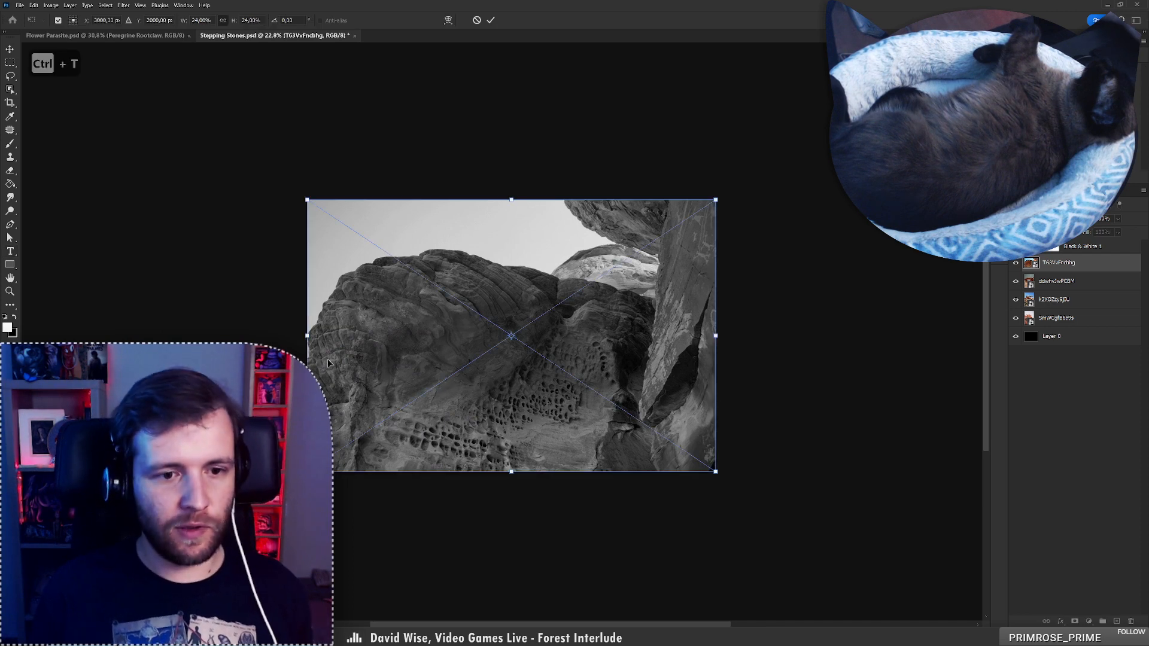
left_click_drag(307, 336, 345, 358)
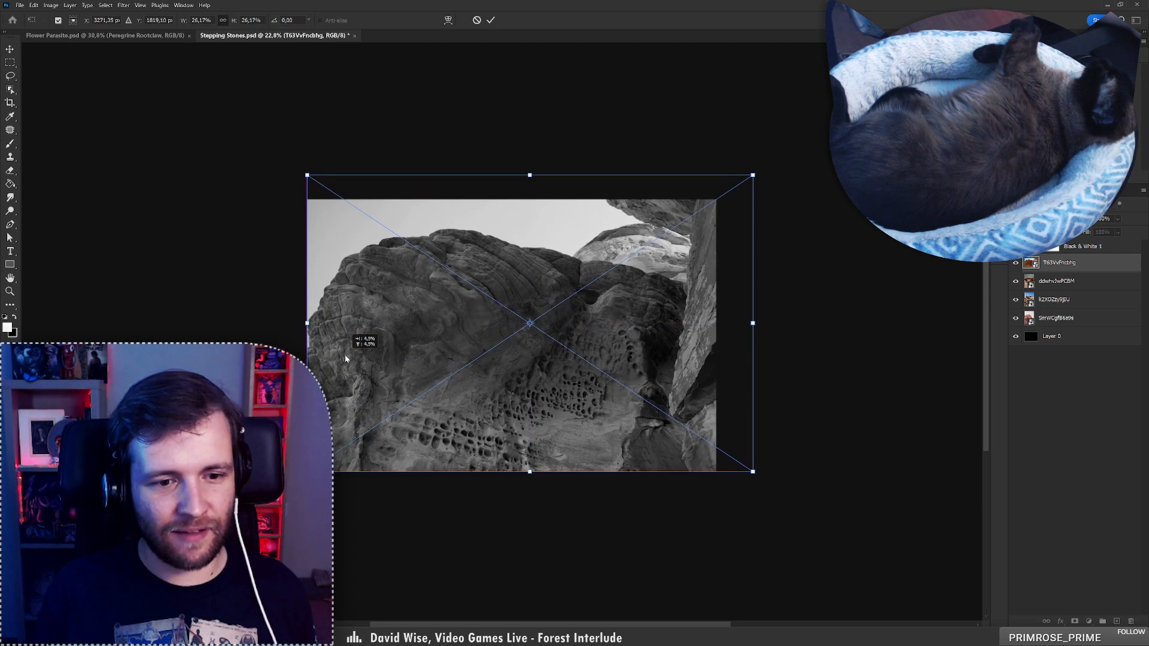
key("Return")
Duplicate the pitted boulder photo layer and make the Lasso tool active
key("z")
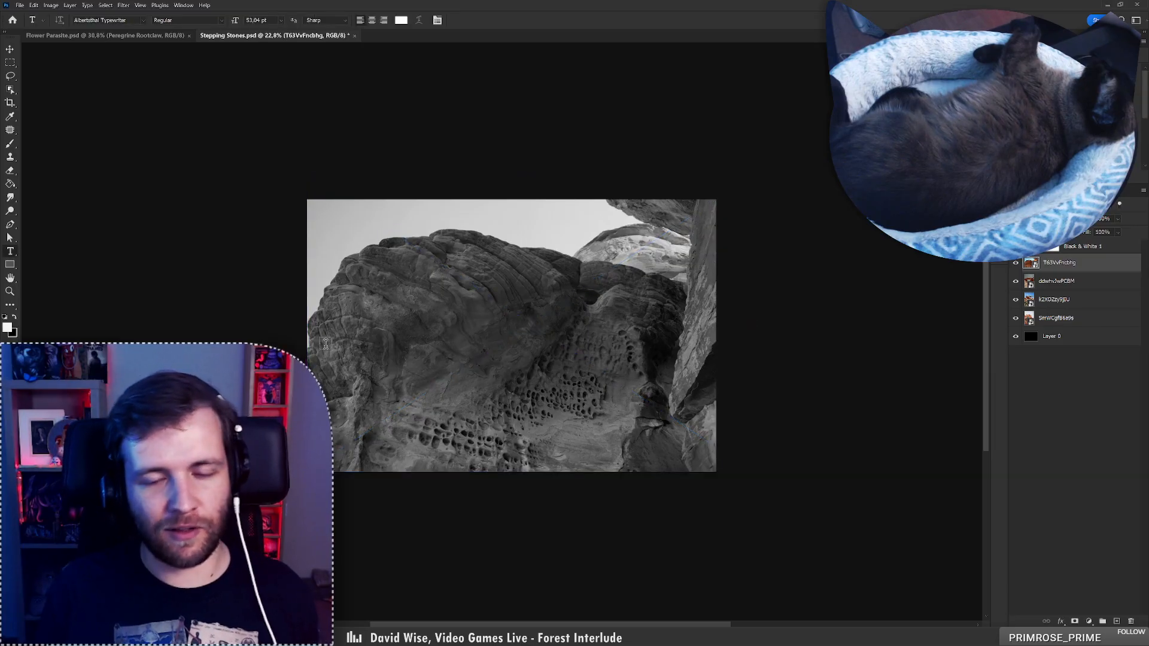
mouse_move(556, 427)
left_mouse_down()
mouse_move(582, 409)
mouse_move(543, 416)
mouse_move(558, 409)
left_mouse_up()
key("t")
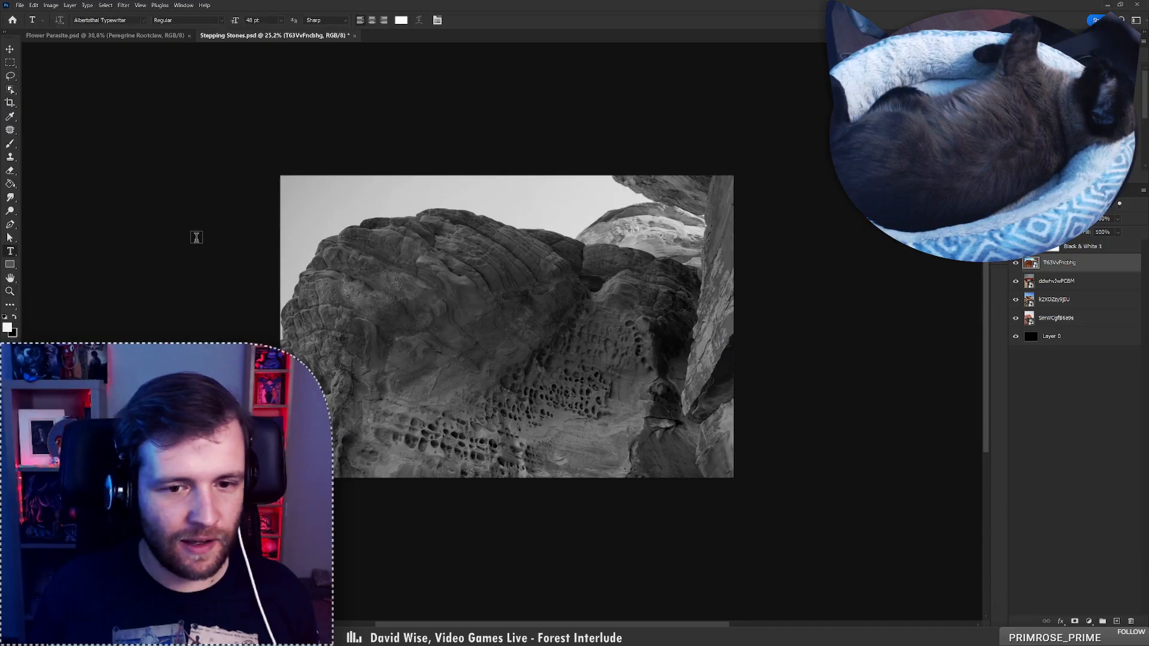
left_click(10, 80)
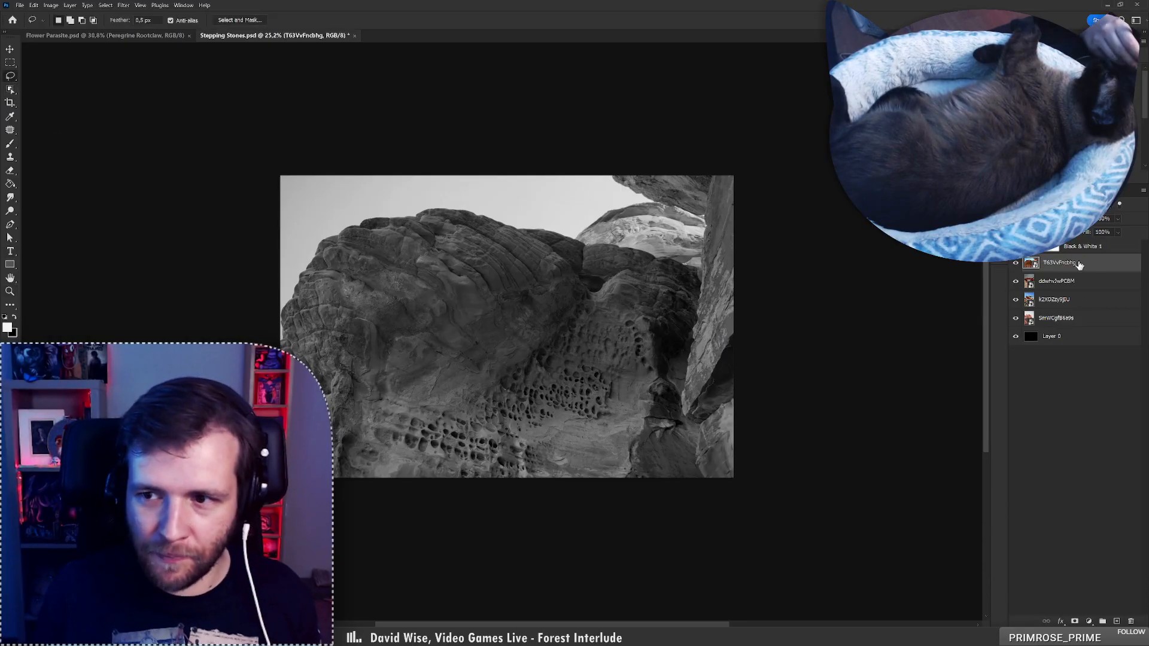
key("ctrl+j")
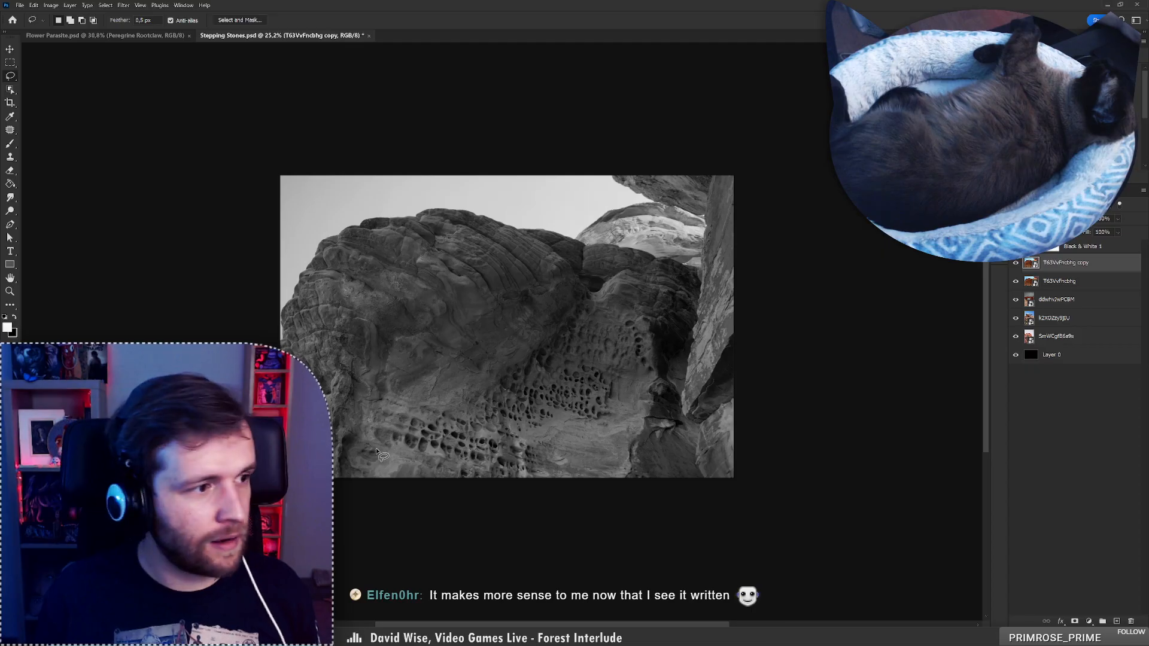
Shift the duplicated boulder photo upward, outline its lower pitted patch with the Lasso, and mask the layer to that selection
left_click_drag(398, 410, 460, 386)
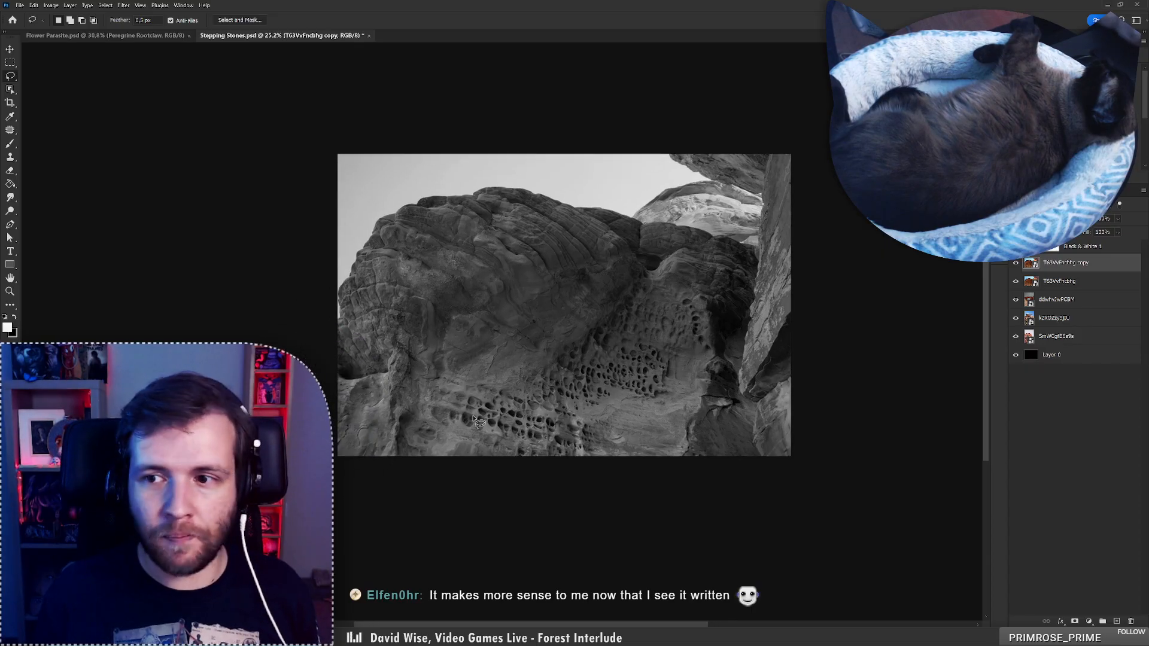
left_click_drag(549, 436, 527, 299)
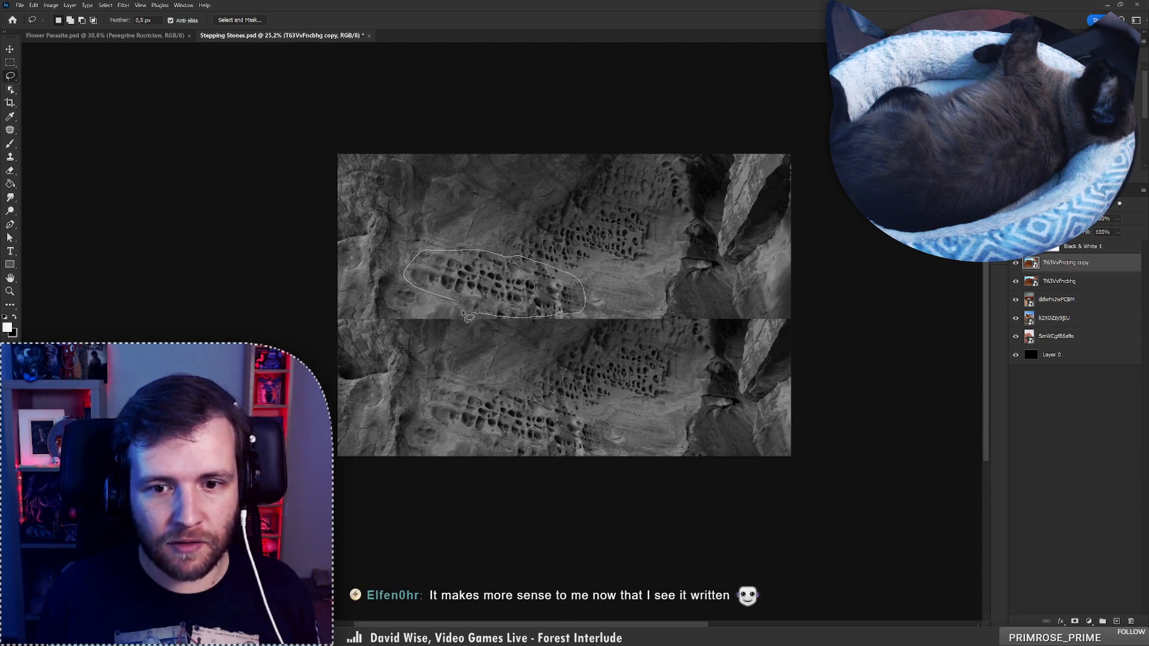
left_click_drag(468, 317, 470, 317)
left_click(1075, 621)
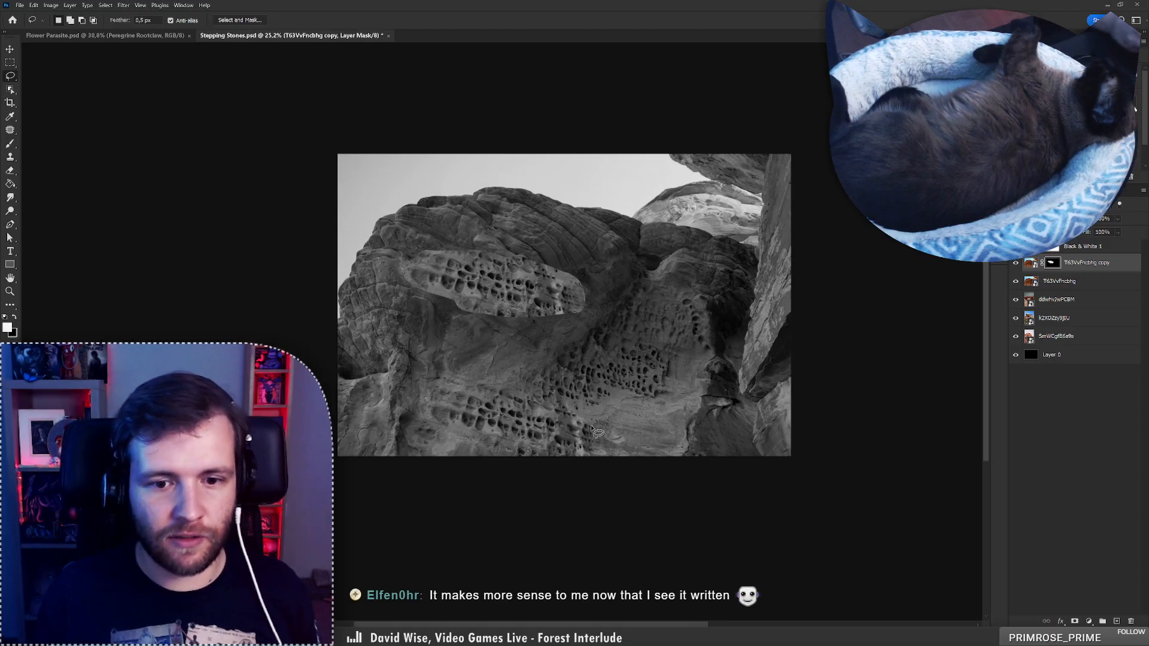
Move the masked pitted patch down onto the boulder's lower face and scale it up proportionally to about 192%
left_click_drag(546, 306, 570, 435)
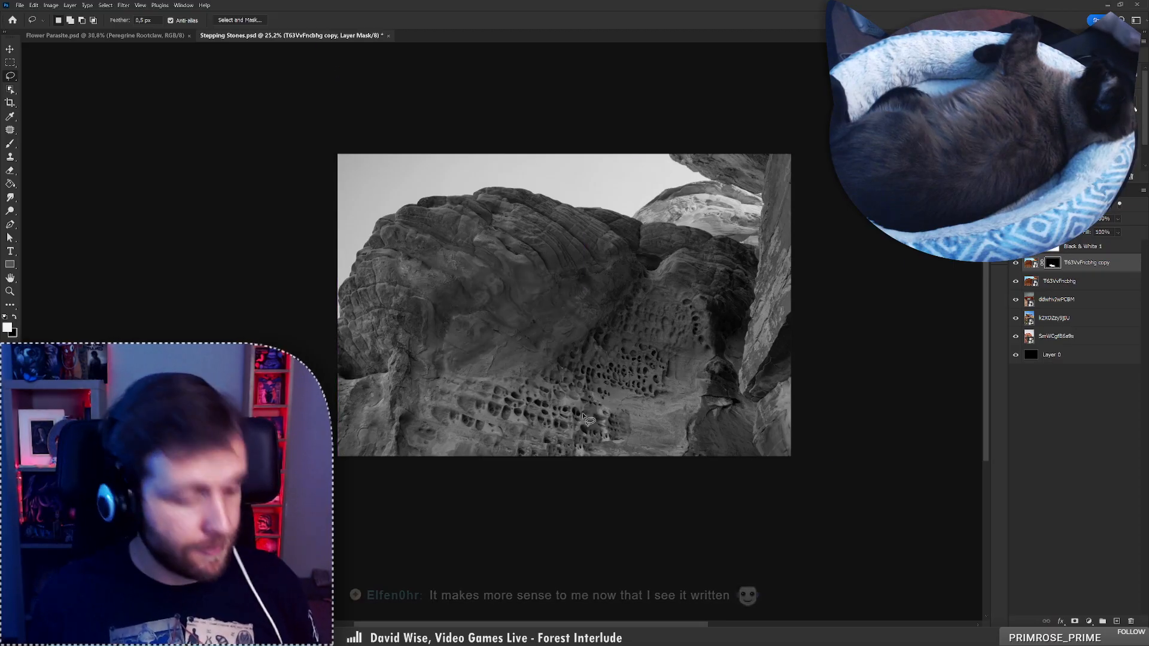
key("ctrl+t")
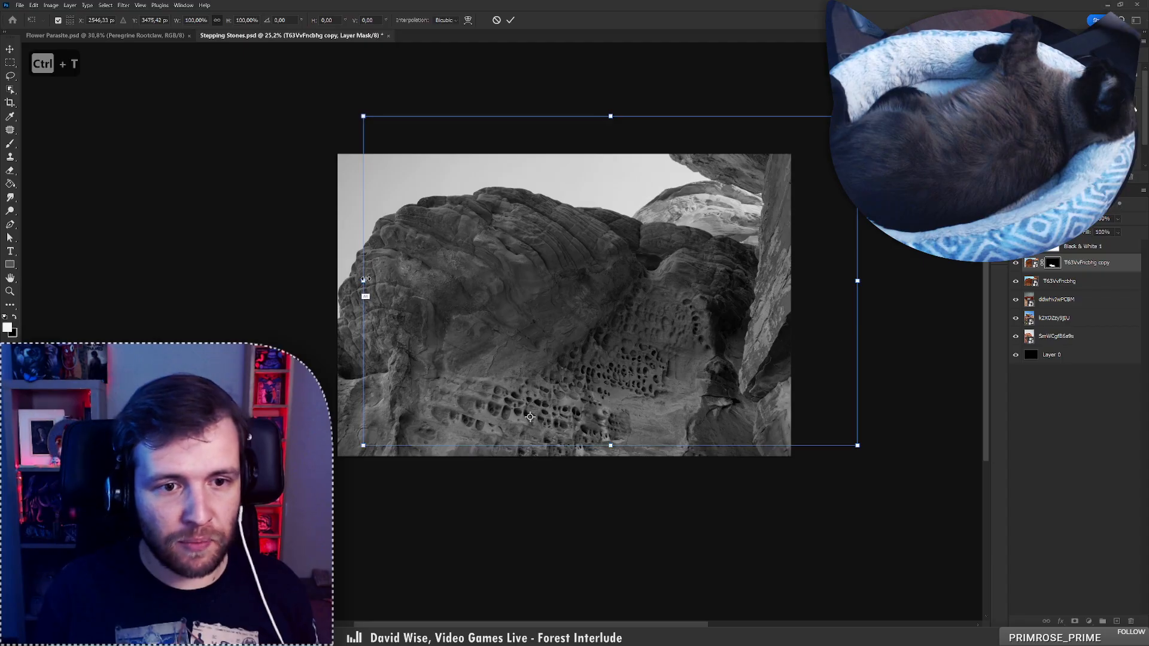
left_click_drag(364, 280, 212, 292)
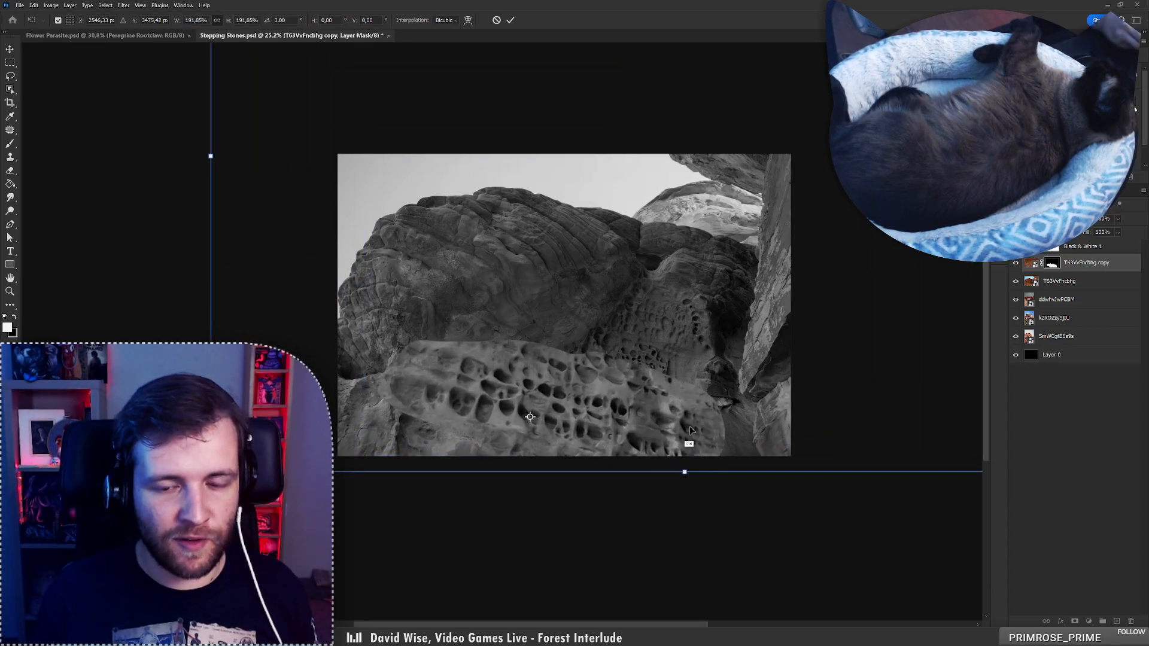
mouse_move(668, 424)
left_mouse_down()
mouse_move(525, 469)
mouse_move(643, 448)
mouse_move(656, 418)
mouse_move(649, 432)
left_mouse_up()
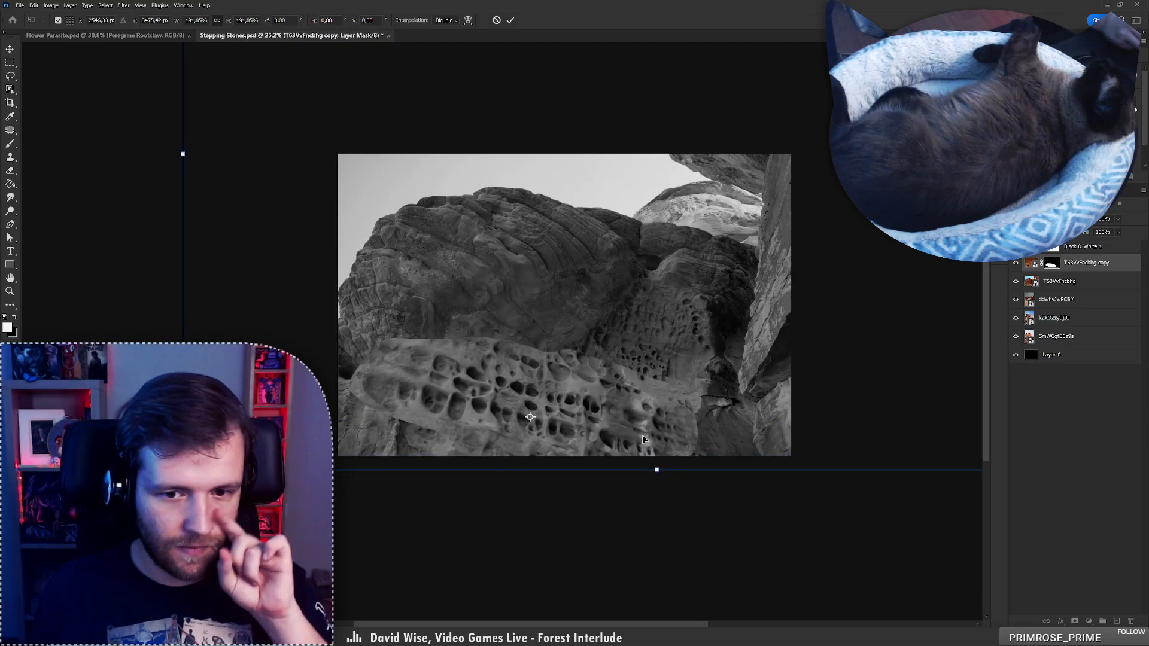
key("Return")
key("l")
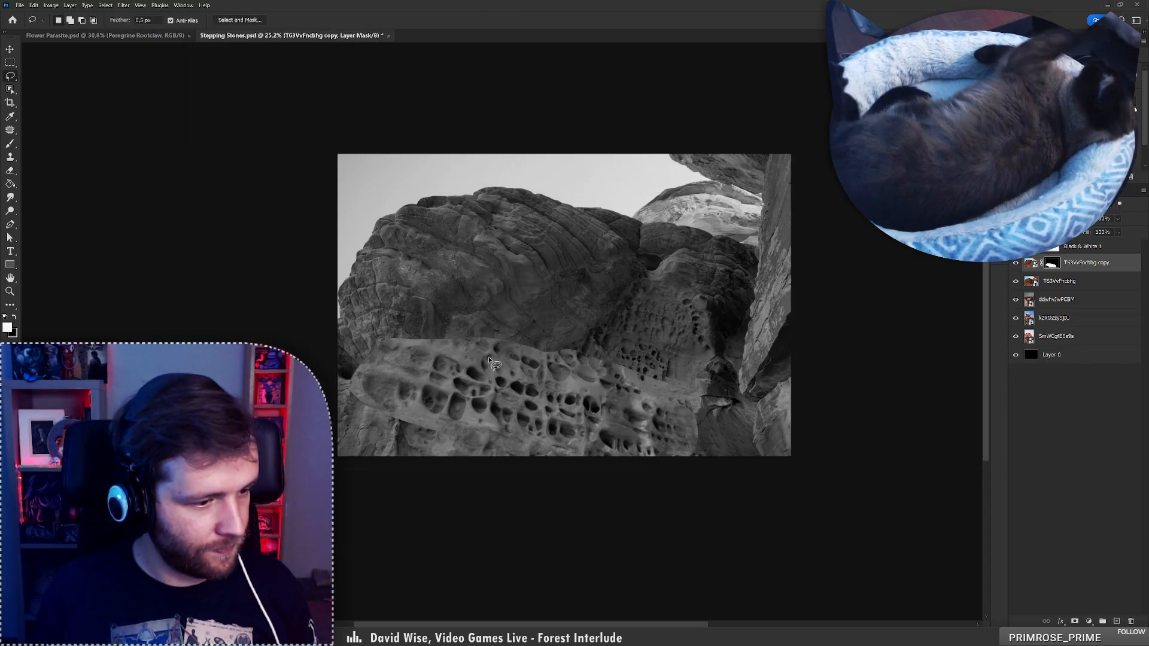
Paint the enlarged lower patch's mask with a soft round brush to blend its upper, right and left edges into the rock
key("b")
right_click(570, 319)
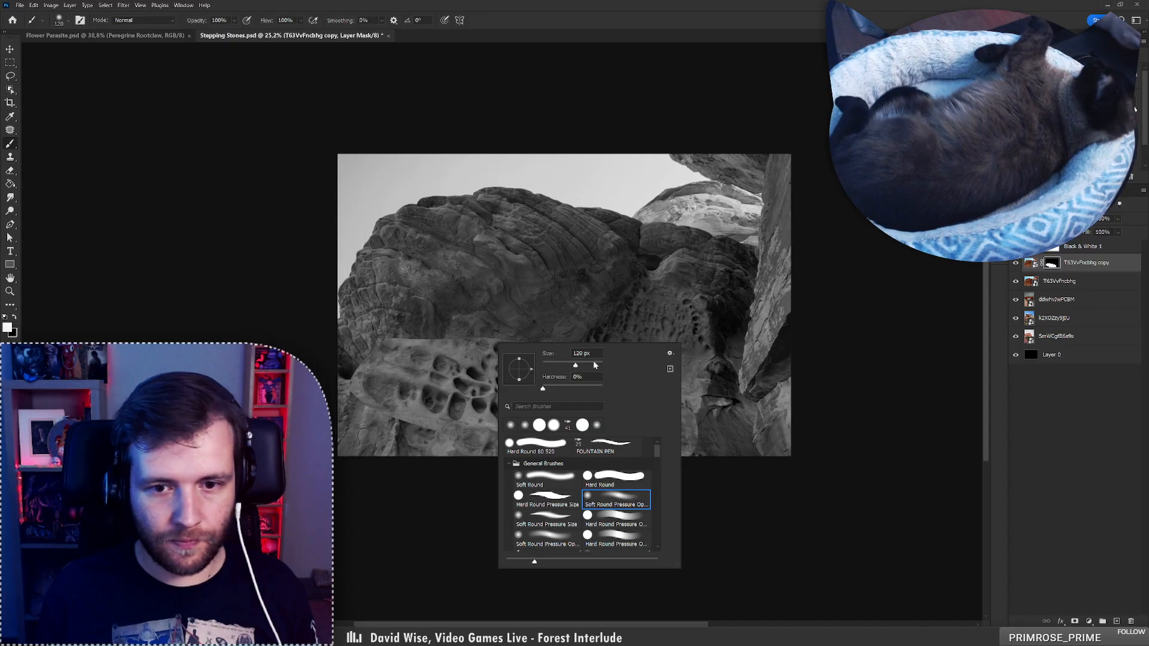
mouse_move(423, 314)
left_mouse_down()
mouse_move(474, 337)
mouse_move(491, 332)
mouse_move(405, 333)
mouse_move(515, 336)
mouse_move(388, 316)
mouse_move(536, 341)
left_mouse_up()
key("ctrl+z")
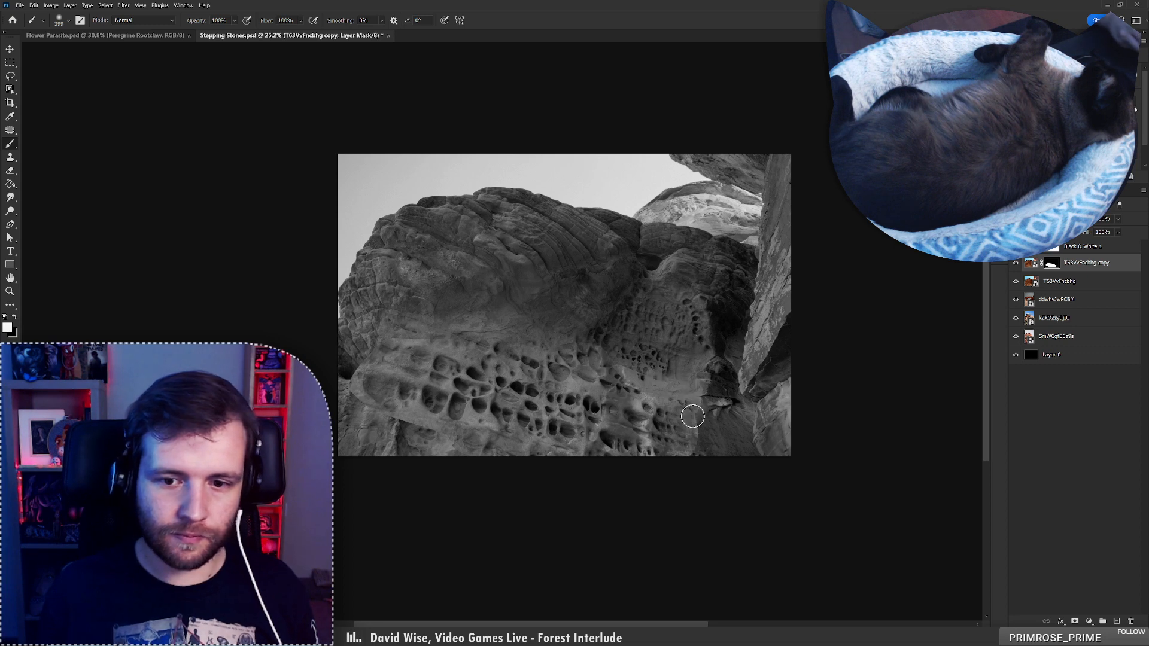
left_click_drag(693, 417, 700, 453)
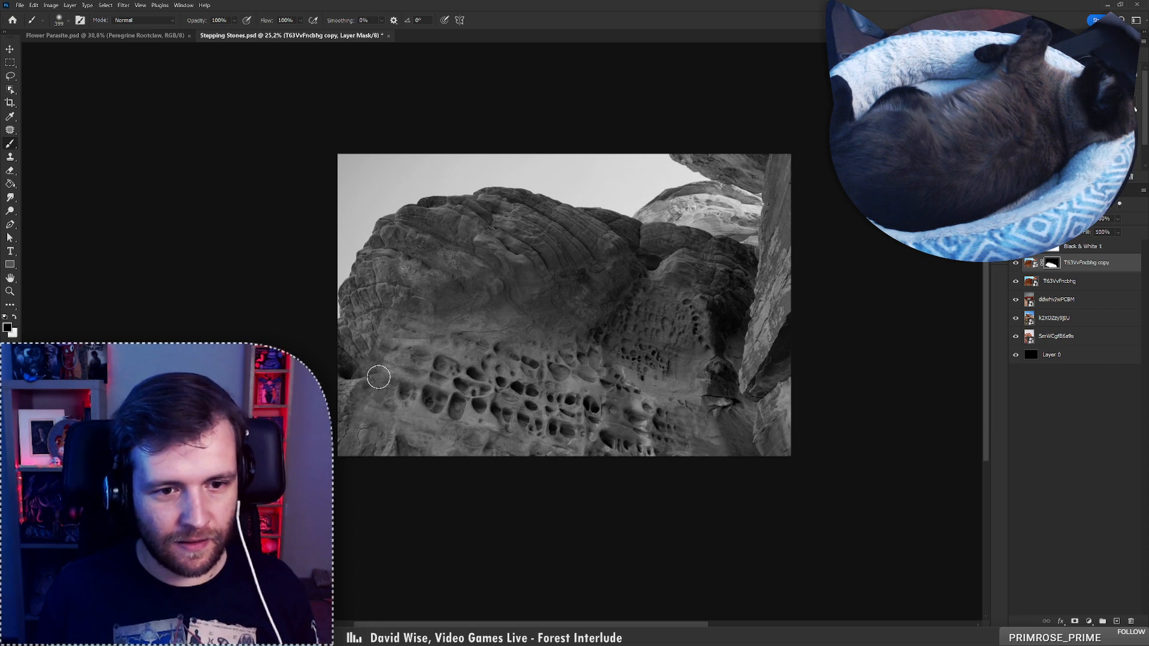
left_click_drag(392, 370, 381, 357)
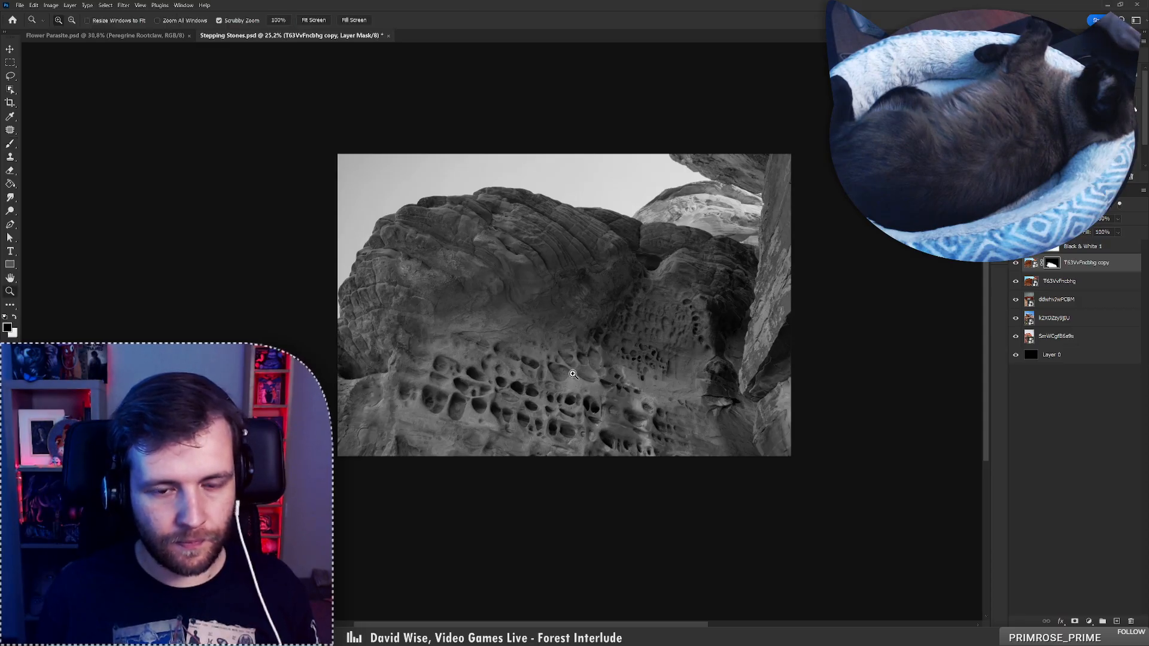
left_click_drag(539, 365, 494, 349)
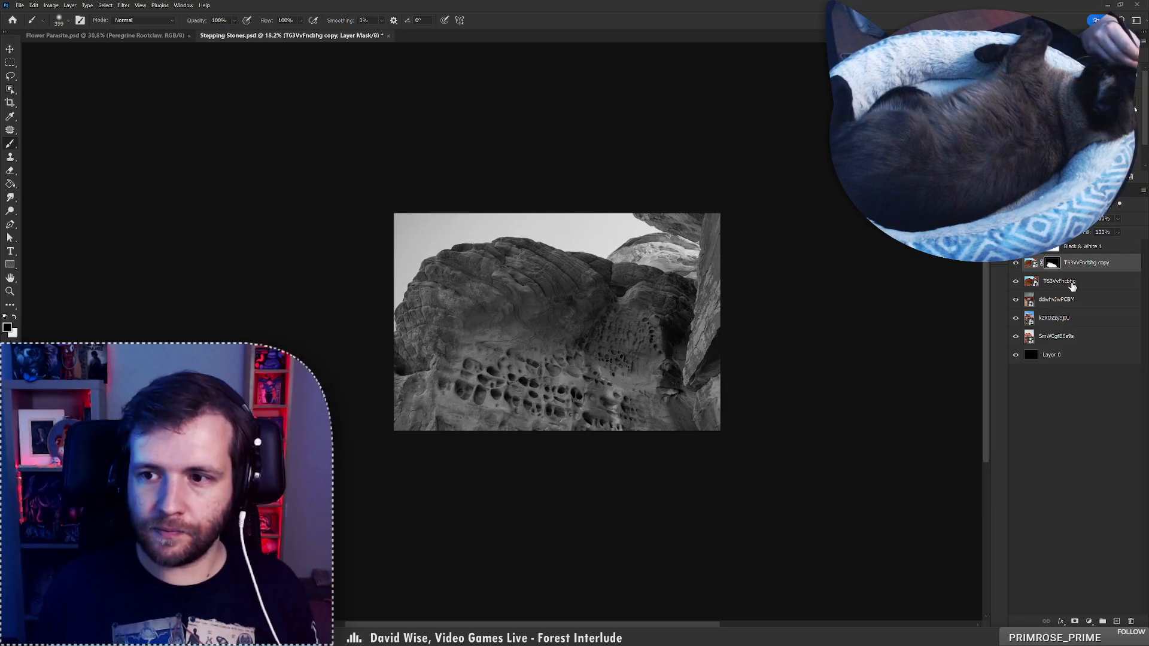
Duplicate the original boulder layer above the first copy, shift it up and left, and mask it to a lassoed central pitted patch
left_click_drag(1072, 284, 1078, 254)
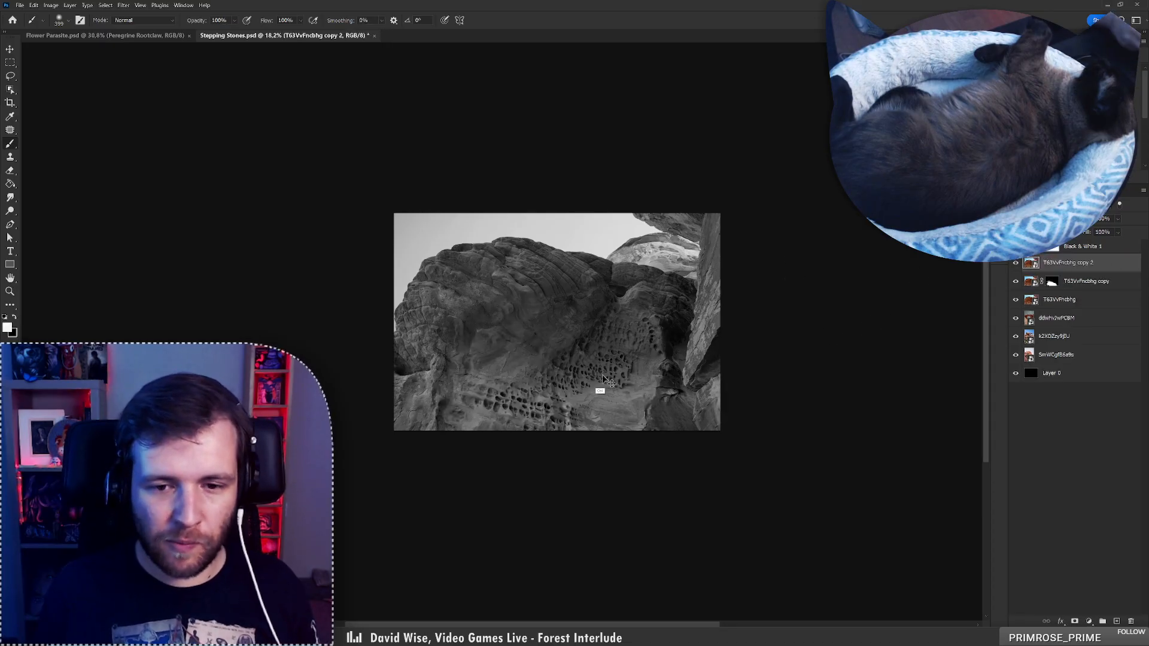
mouse_move(598, 390)
left_mouse_down()
mouse_move(539, 325)
mouse_move(536, 290)
mouse_move(507, 314)
mouse_move(469, 306)
left_mouse_up()
key("l")
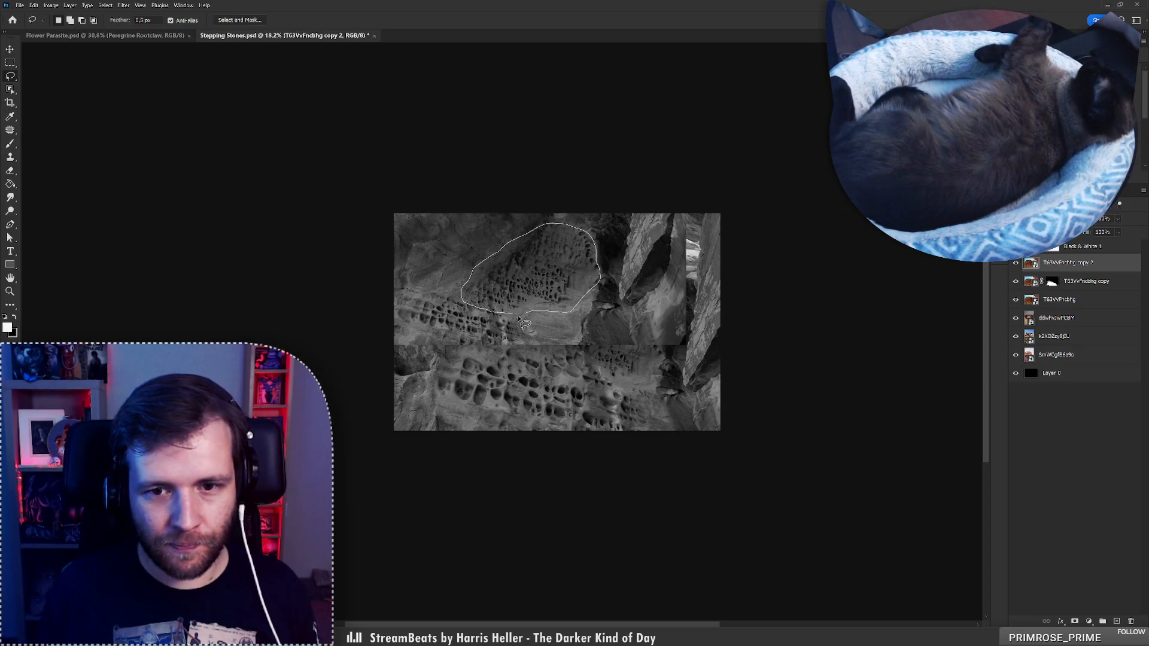
left_click_drag(518, 318, 519, 317)
left_click(1075, 622)
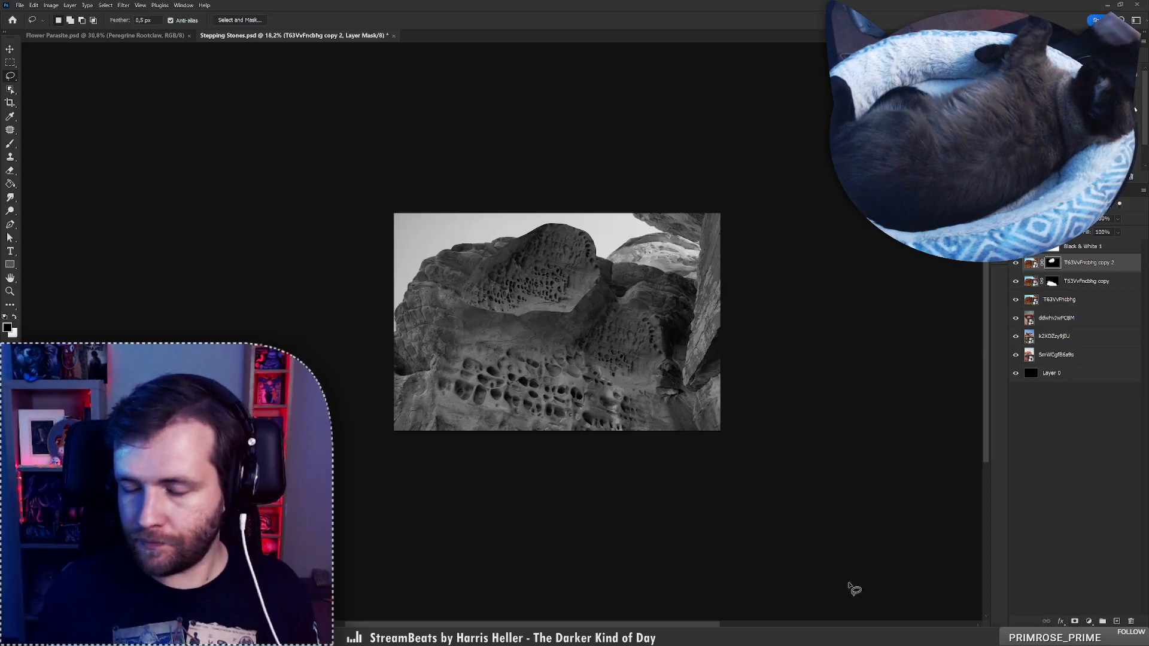
Move the second masked patch down and scale it up proportionally to nearly double size, covering the boulder's large upper face
left_click_drag(559, 282, 573, 326)
key("ctrl+t")
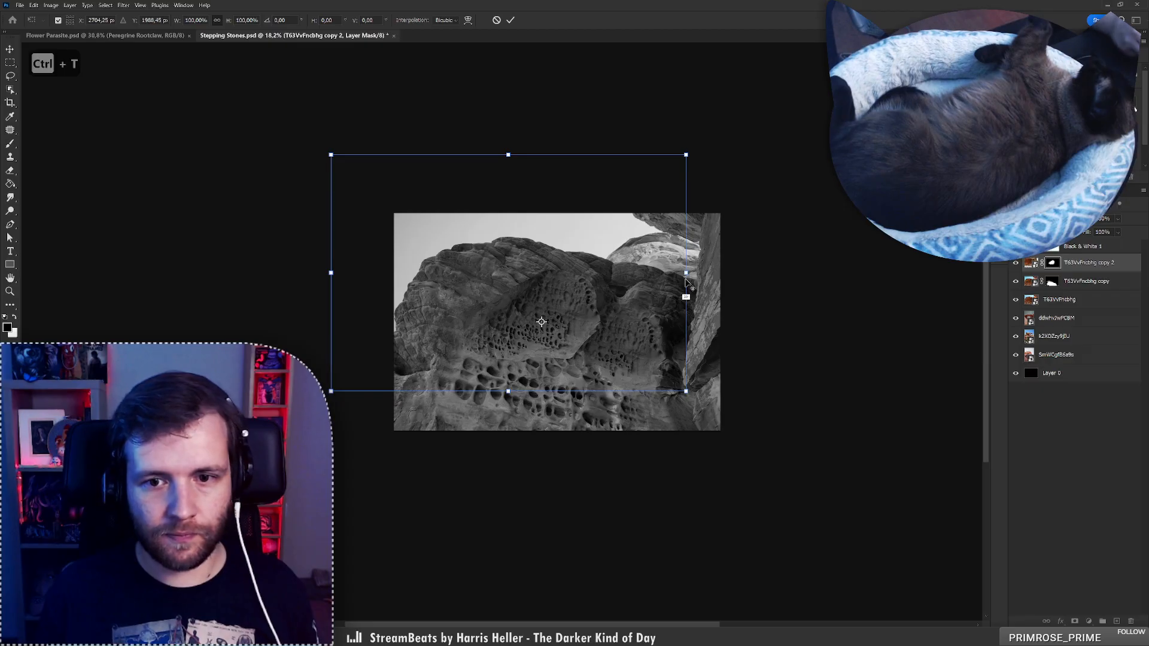
left_click_drag(685, 270, 553, 327)
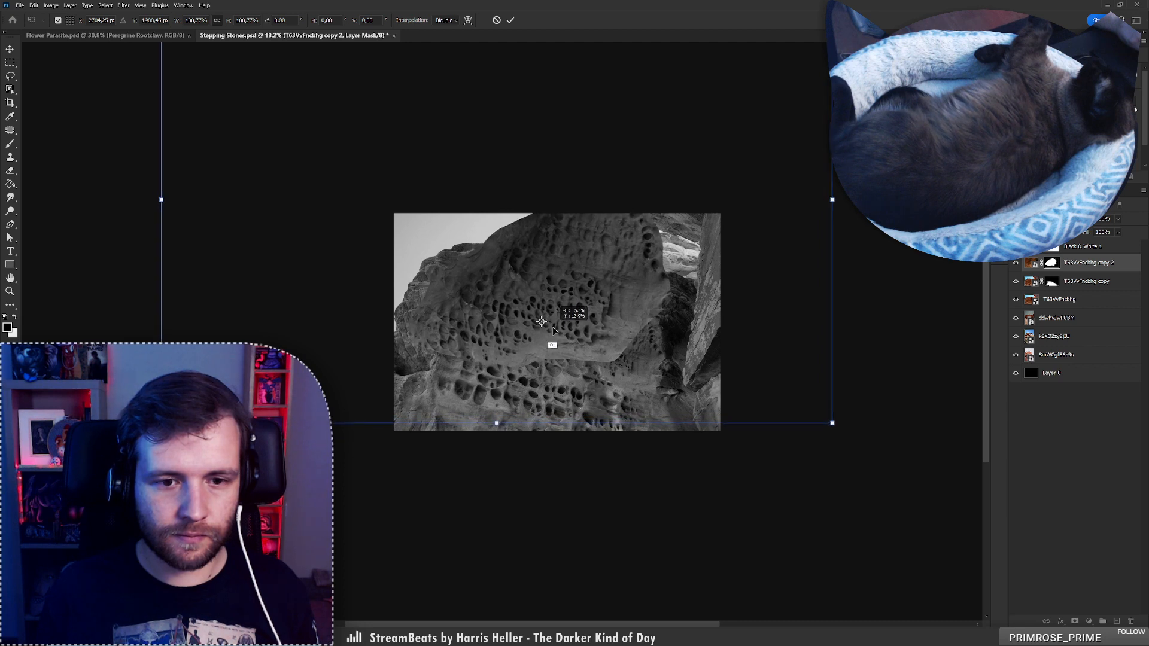
mouse_move(832, 199)
left_mouse_down()
mouse_move(865, 182)
mouse_move(840, 195)
left_mouse_up()
mouse_move(609, 272)
left_mouse_down()
mouse_move(616, 246)
mouse_move(603, 278)
left_mouse_up()
key("Return")
key("l")
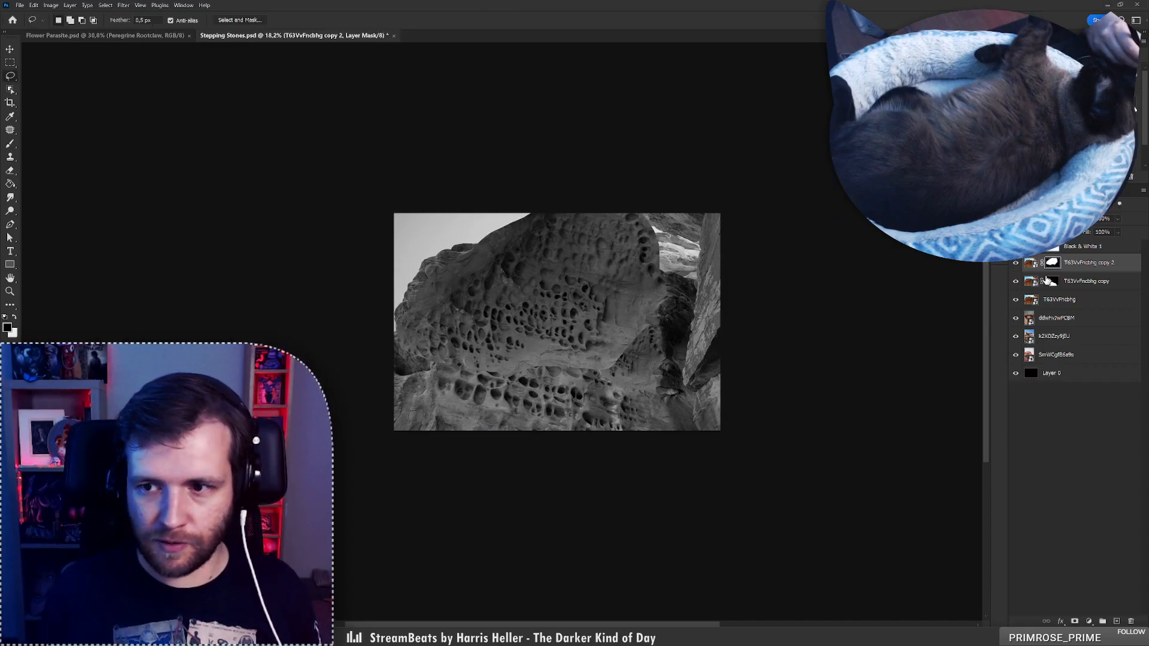
Mask out the second patch beyond the boulder's top and right edges with a soft 1200 px brush
key("b")
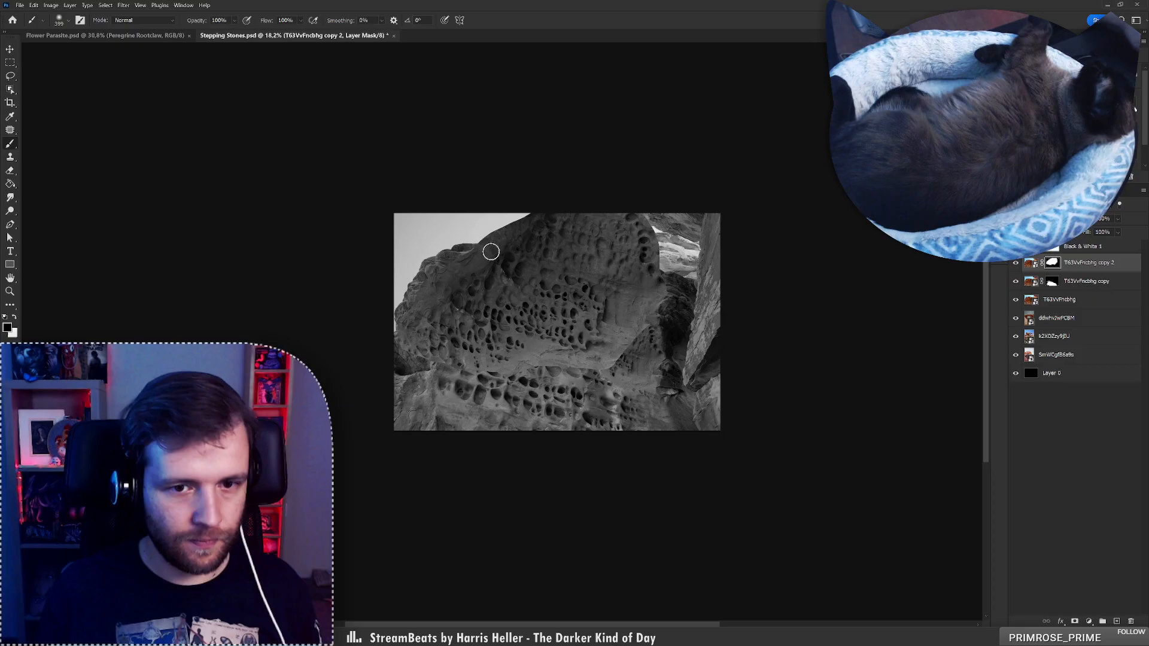
right_click(517, 269)
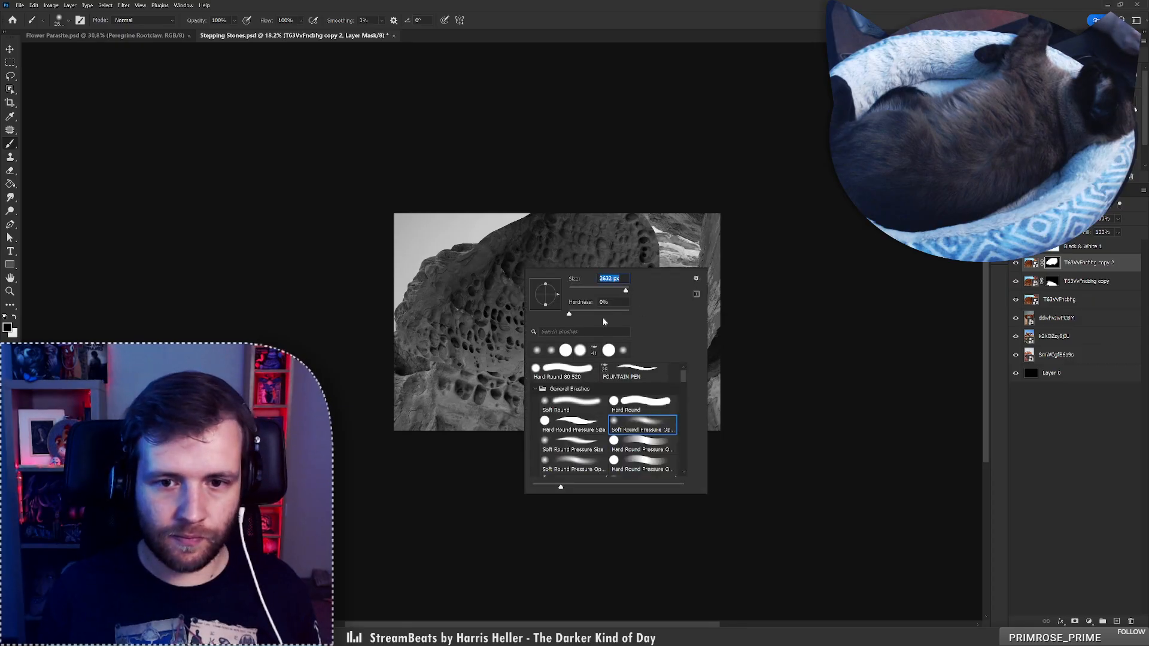
left_click(423, 244)
key("ctrl+z")
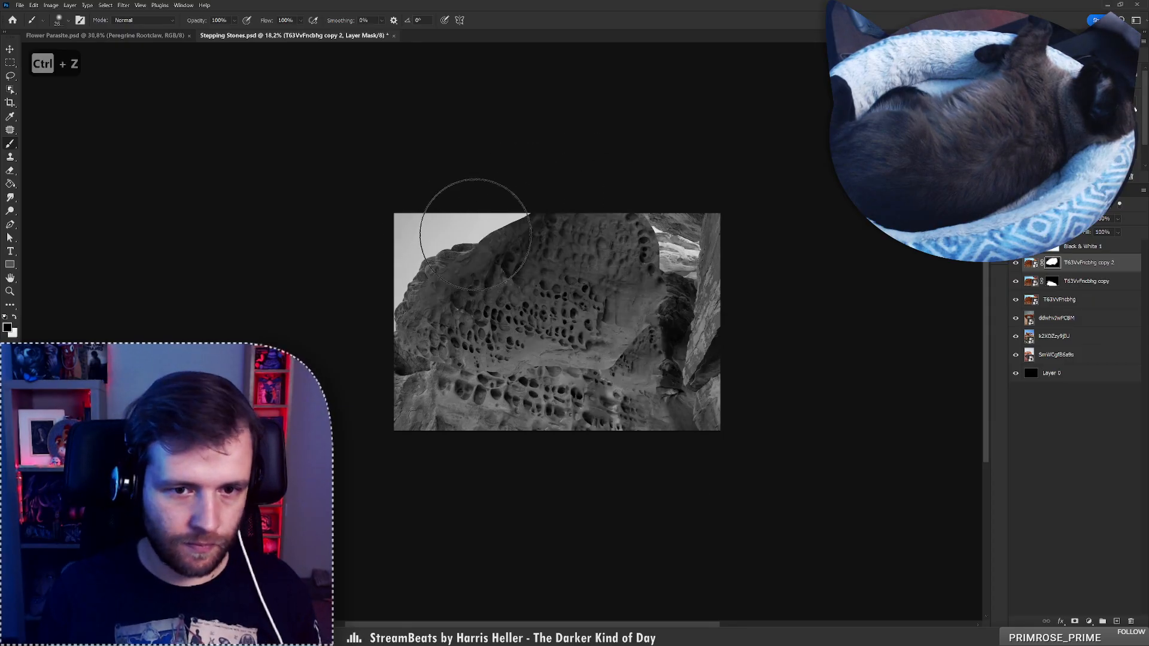
key("[")
key("[")
key("[")
key("[")
key("[")
key("[")
key("[")
key("[")
key("[")
key("[")
key("[")
key("[")
key("[")
key("[")
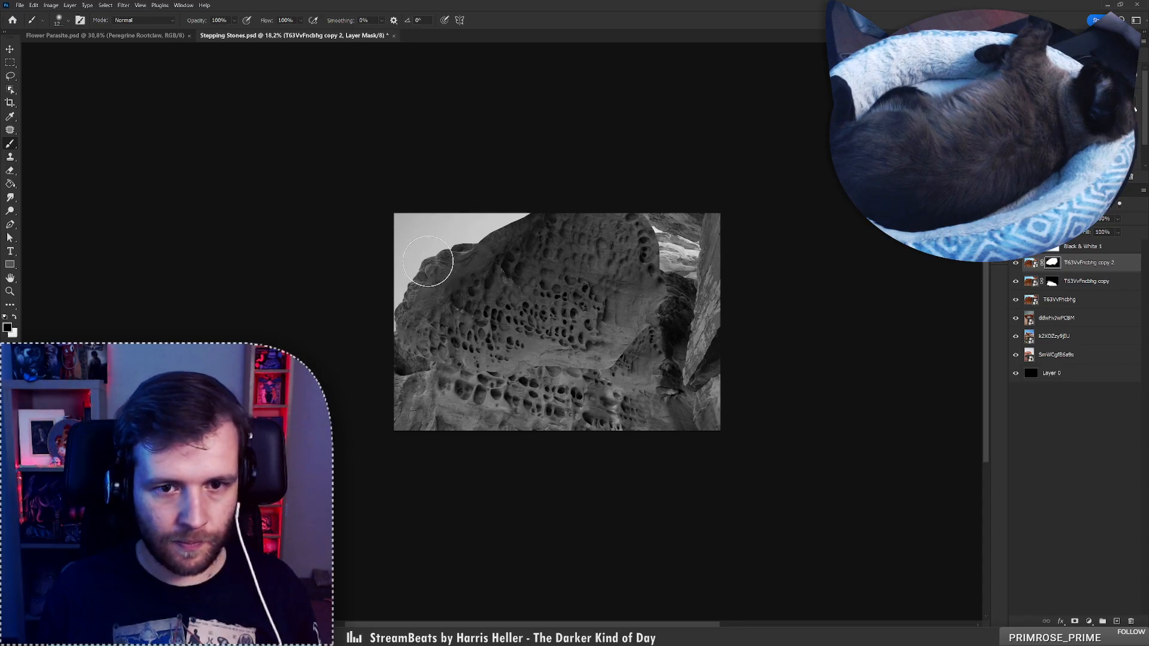
mouse_move(428, 262)
left_mouse_down()
mouse_move(533, 209)
mouse_move(475, 228)
mouse_move(583, 217)
mouse_move(567, 224)
mouse_move(573, 239)
mouse_move(634, 256)
mouse_move(648, 306)
mouse_move(627, 375)
mouse_move(663, 238)
left_mouse_up()
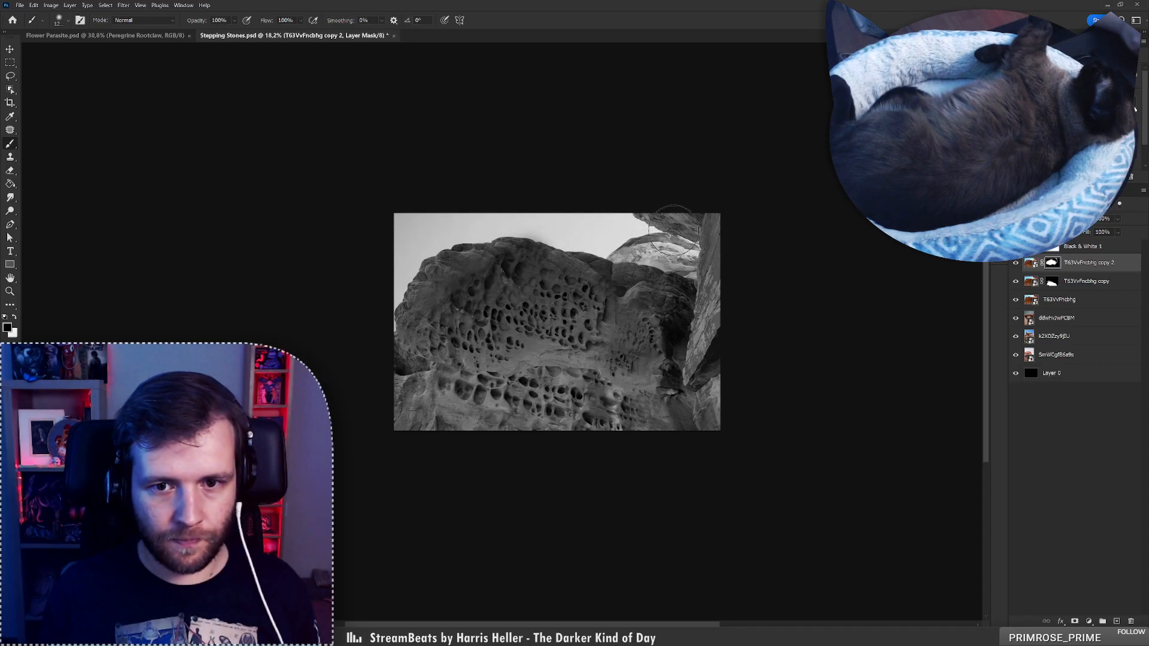
Reduce the soft brush size and paint the second patch's mask to blend its lower edge into the pitted rock below
right_click(656, 359)
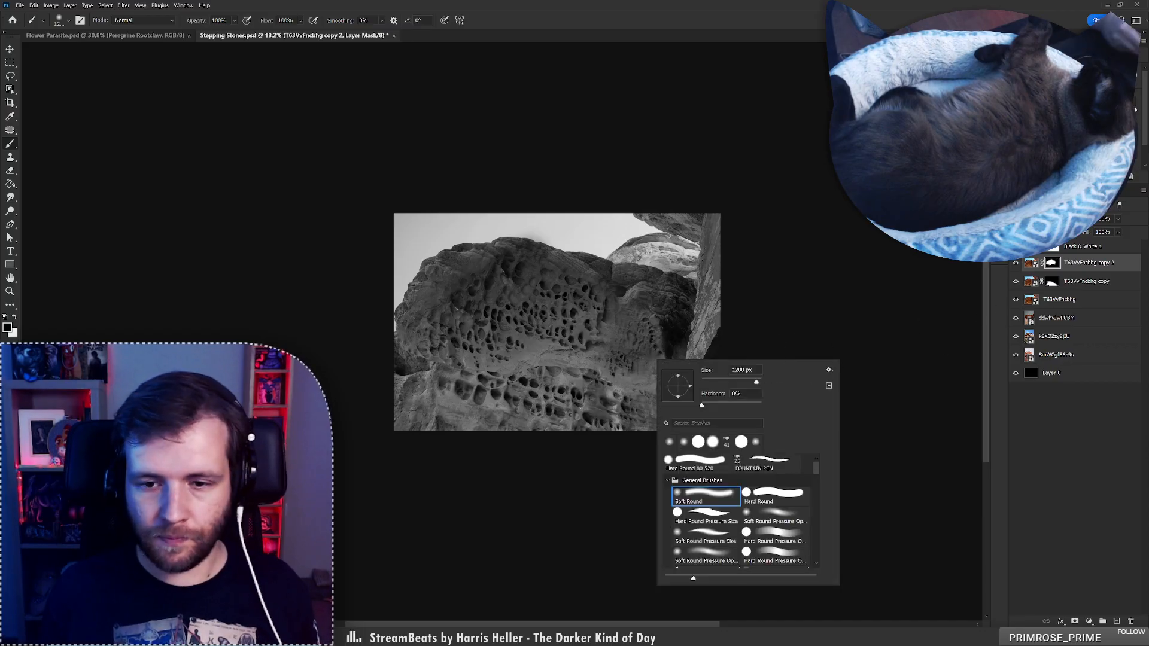
key("Return")
right_click(574, 340)
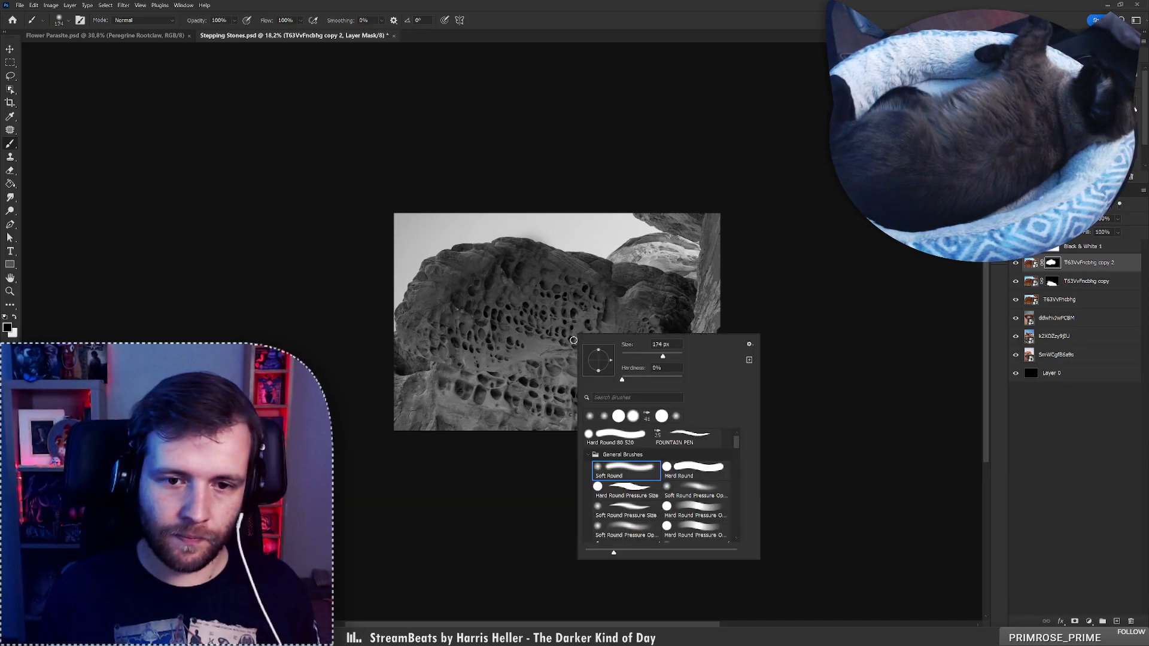
key("Return")
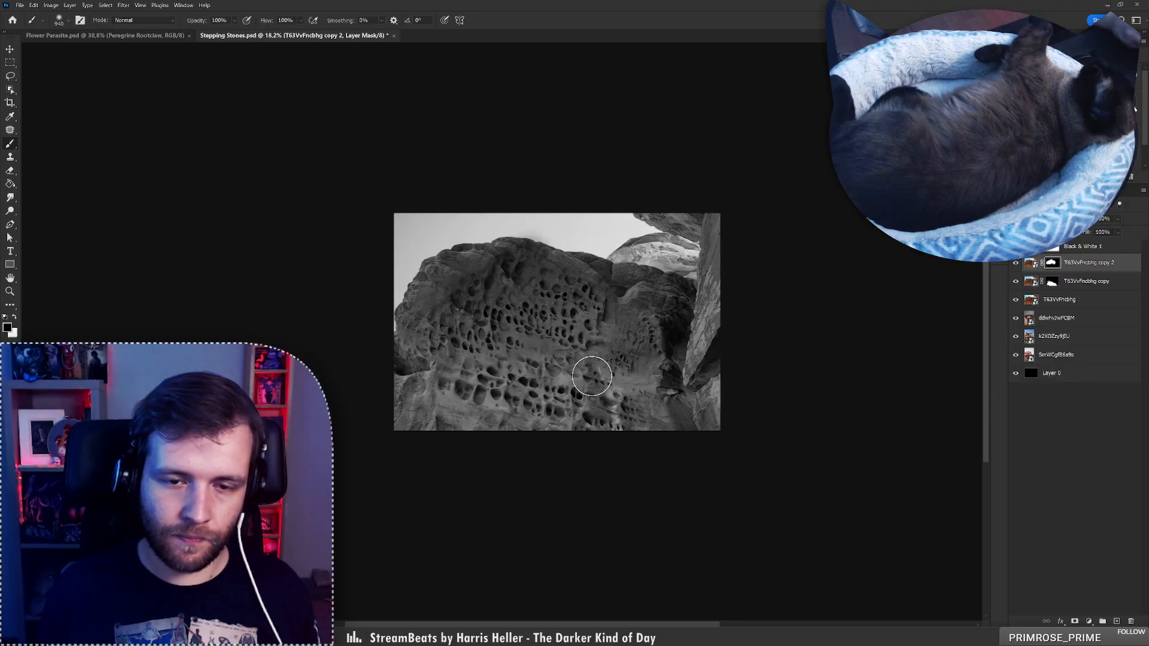
left_click_drag(629, 359, 592, 359)
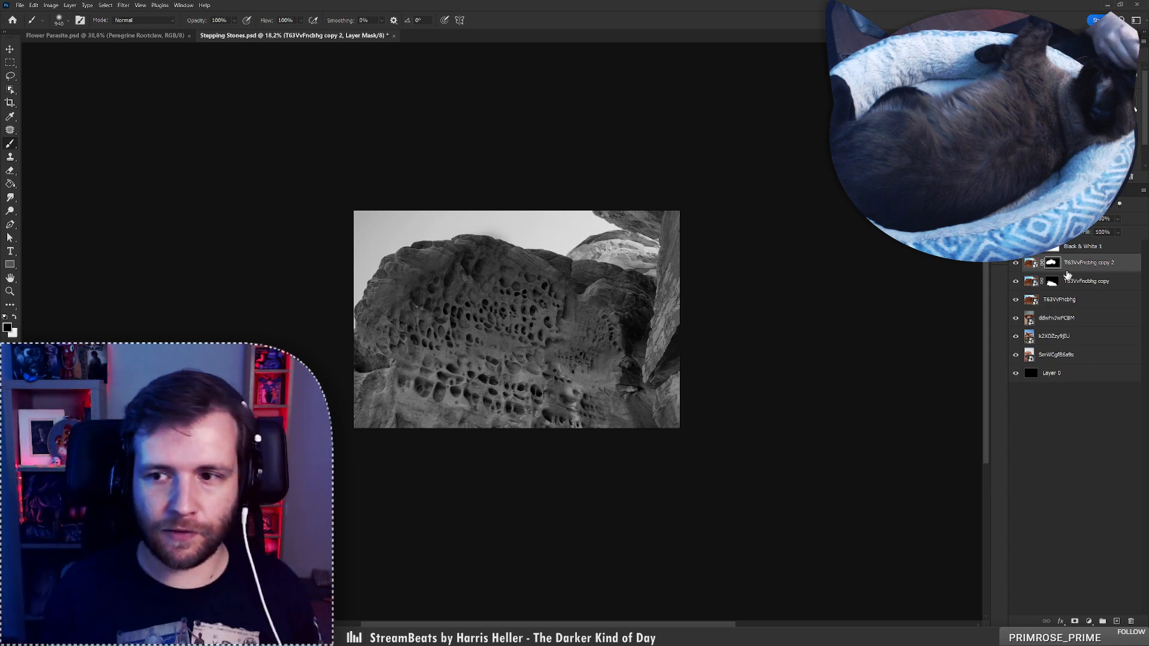
Duplicate the original boulder layer above the second copy and mask it to a lassoed patch of the right-hand pitted rock
left_click_drag(1073, 302, 1079, 261)
key("x")
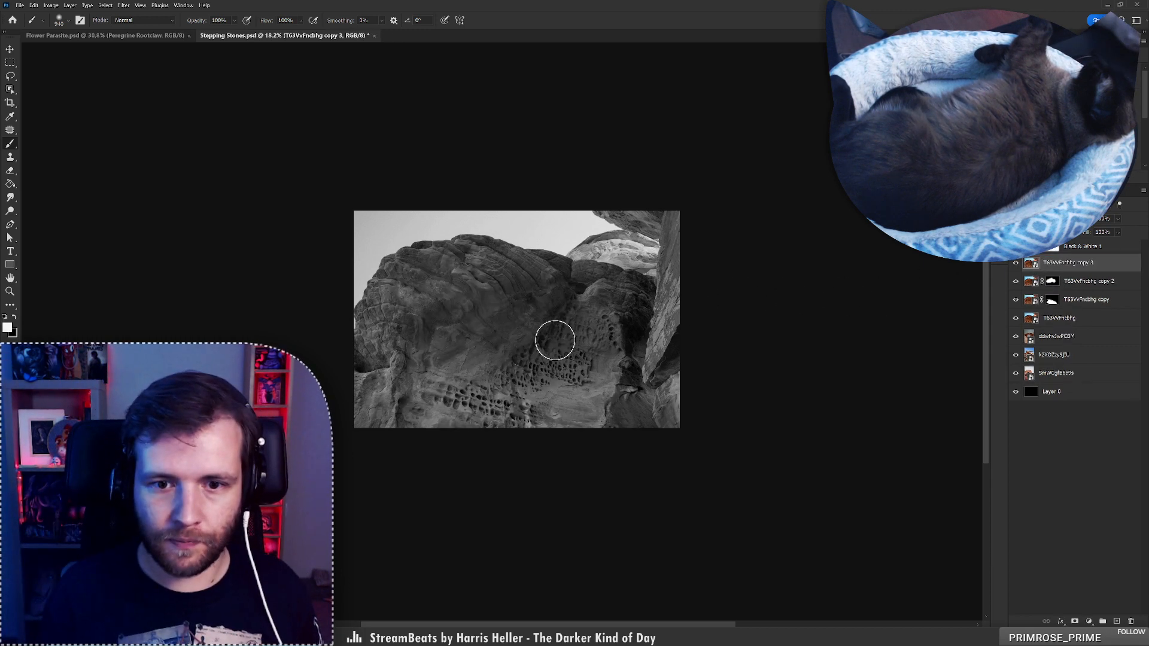
key("l")
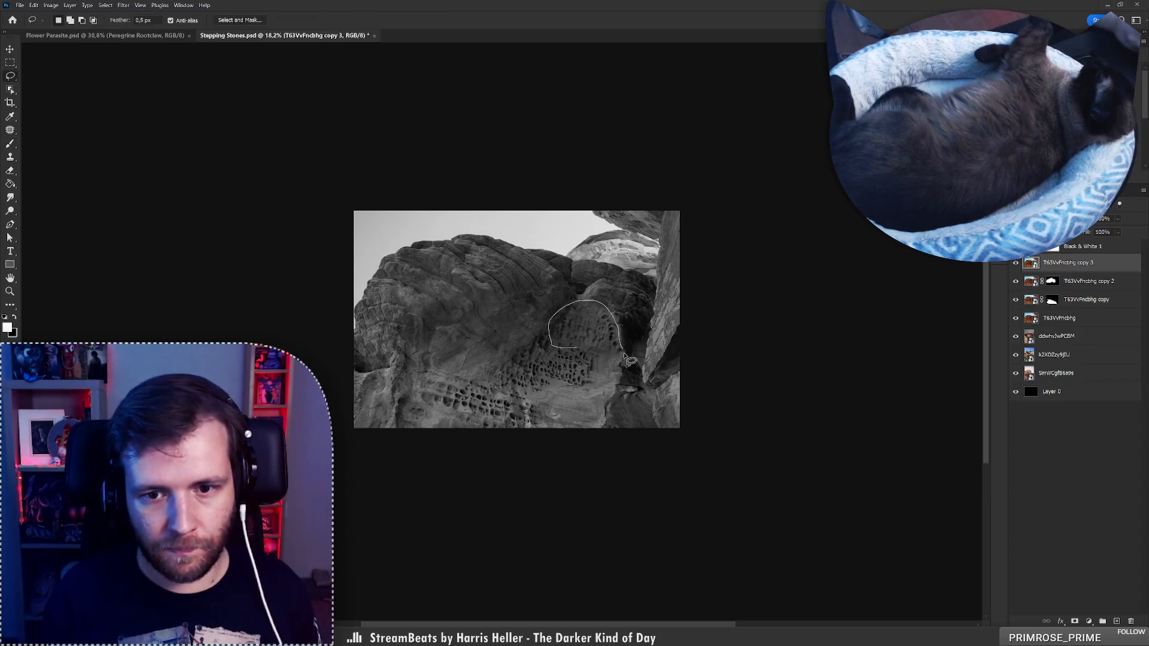
mouse_move(605, 325)
left_mouse_down()
mouse_move(652, 317)
mouse_move(611, 329)
left_mouse_up()
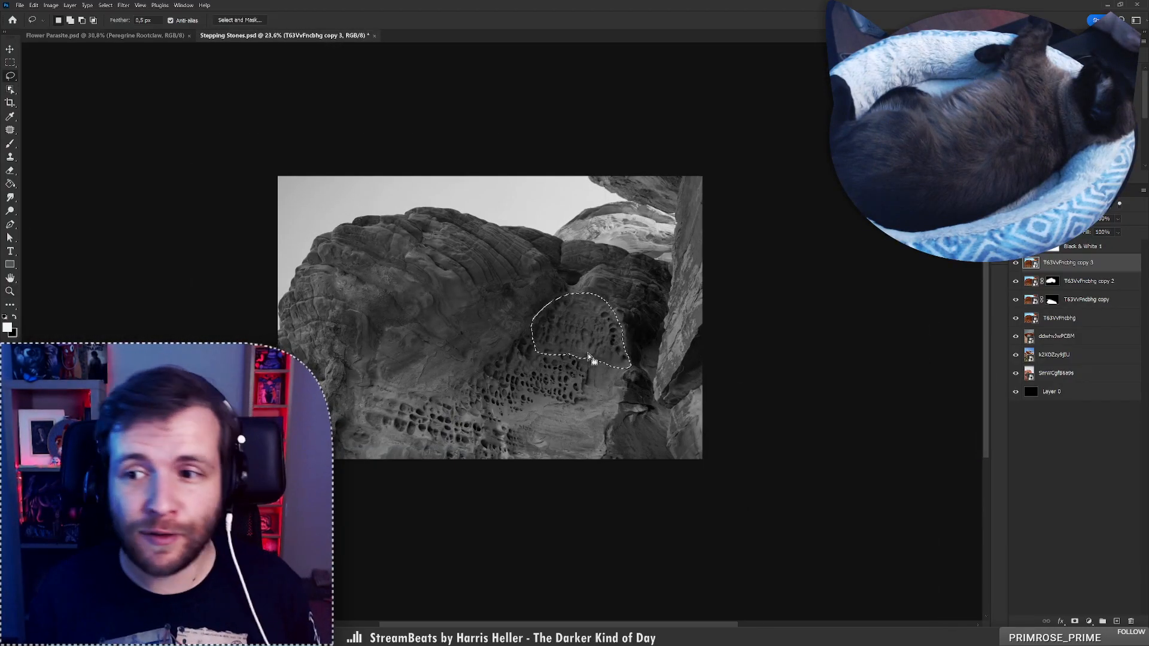
left_click(1075, 622)
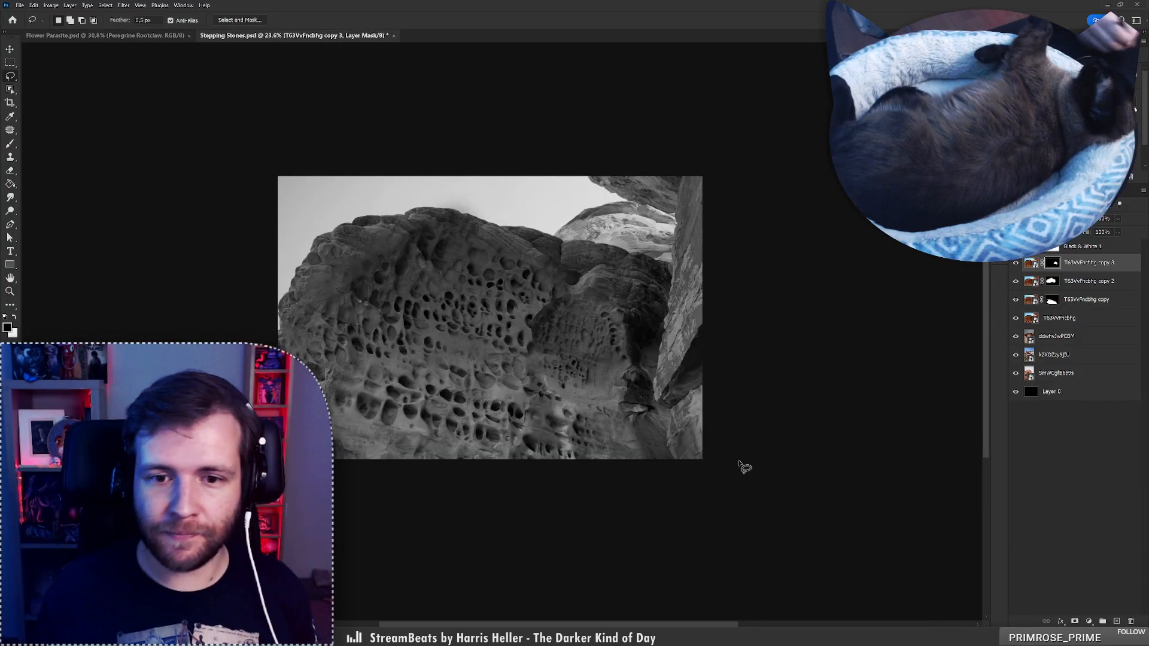
Move the third masked patch down along the right-hand rock and begin a free transform with its reference point on the patch
left_click_drag(557, 376, 588, 376)
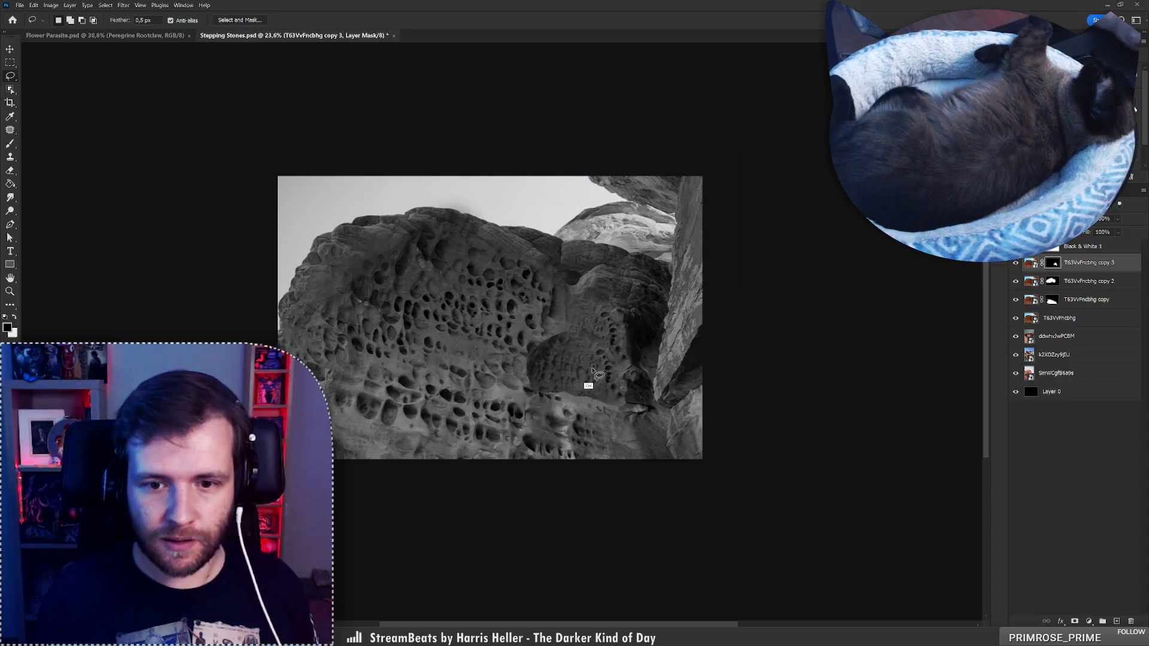
key("ctrl+t")
left_click(587, 364, "alt")
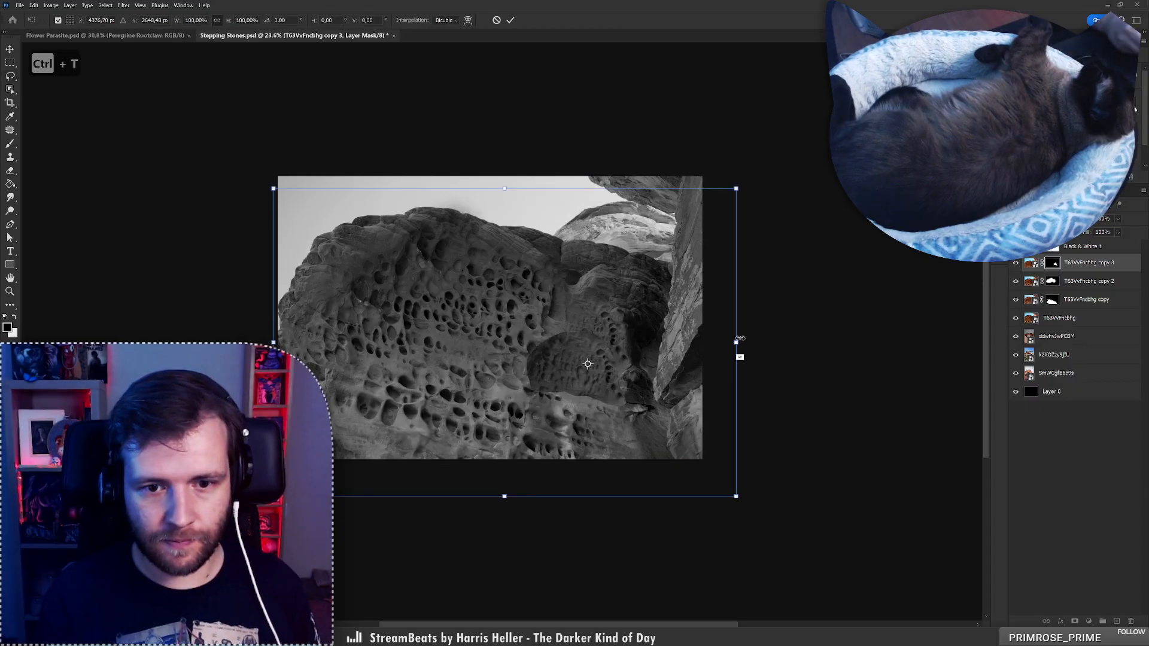
Scale the pitted rock patch on T63VvFncbhg copy 3 up to about 158.70% and commit the transform
left_click_drag(736, 340, 823, 335)
left_click_drag(719, 366, 715, 347)
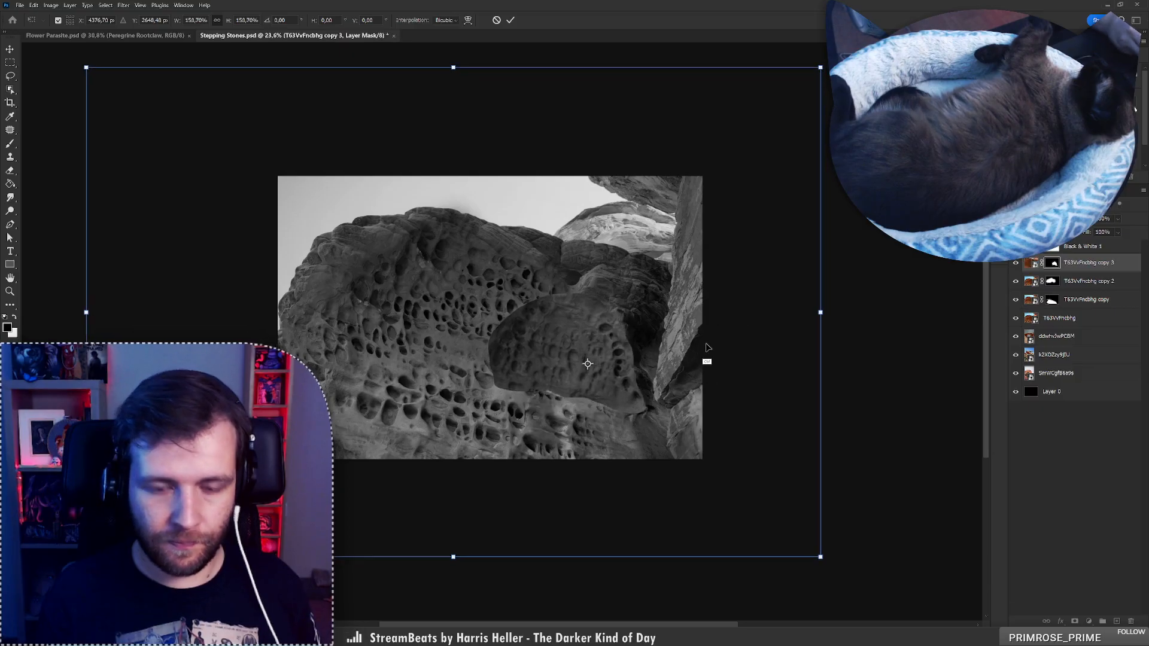
key("Return")
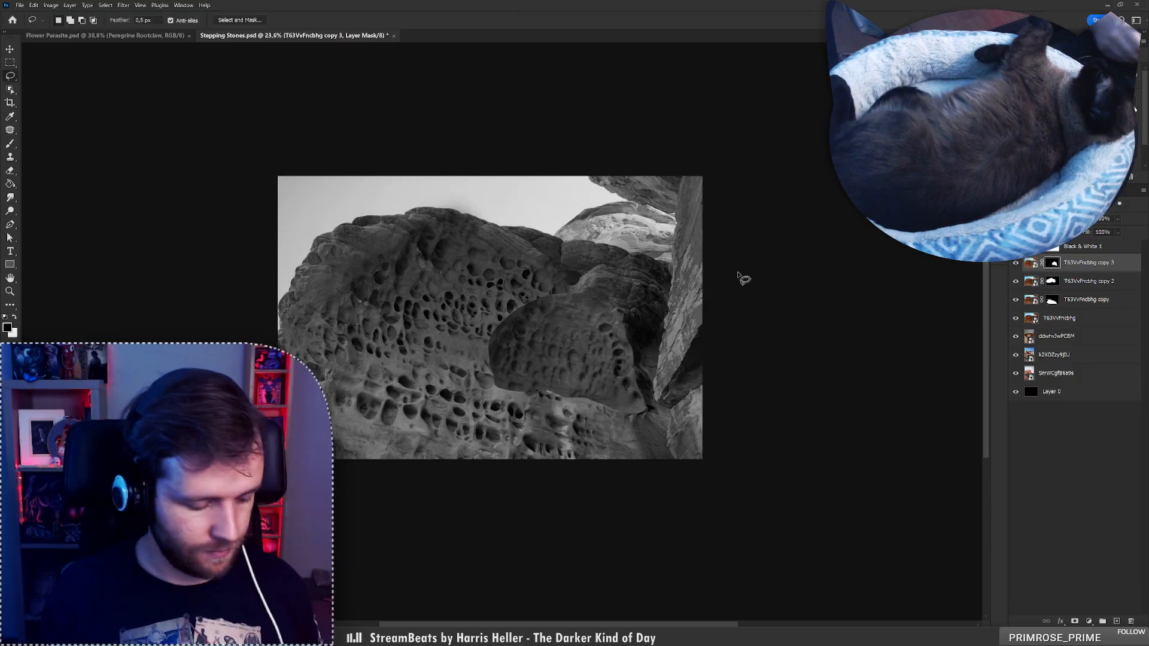
Mask out the hard edges of the enlarged rock patch with a Soft Round brush at 459 px and 0% hardness
mouse_move(541, 327)
left_mouse_down()
mouse_move(495, 397)
mouse_move(495, 334)
mouse_move(562, 278)
mouse_move(587, 316)
mouse_move(506, 427)
mouse_move(622, 375)
left_mouse_up()
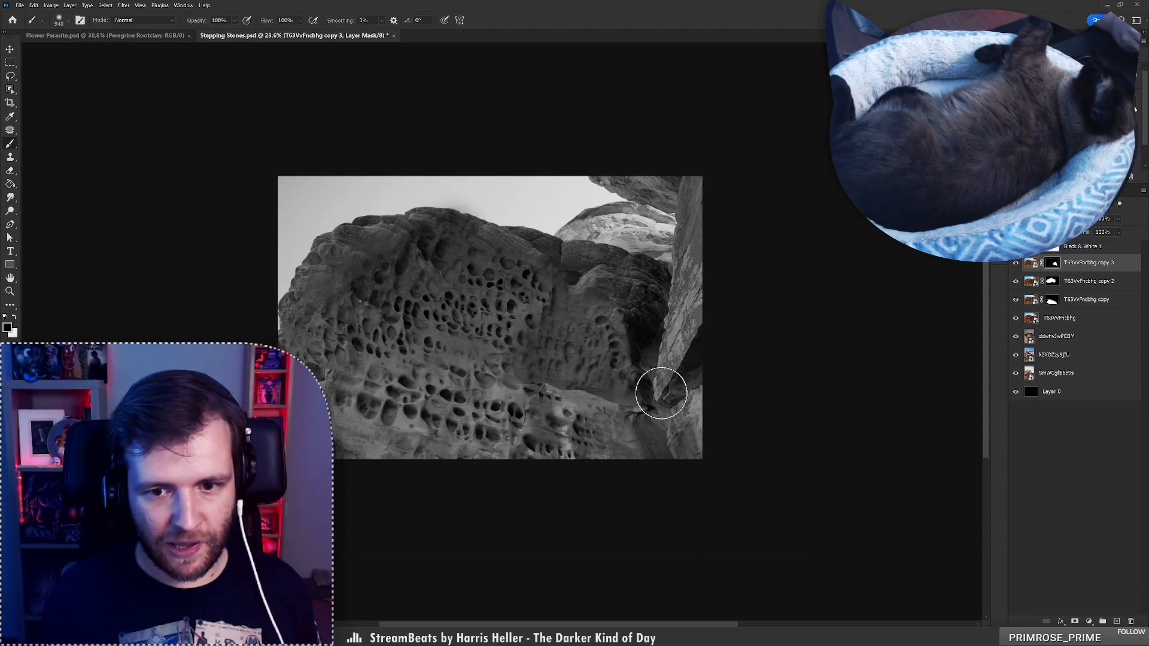
key("ctrl+z")
right_click(703, 334)
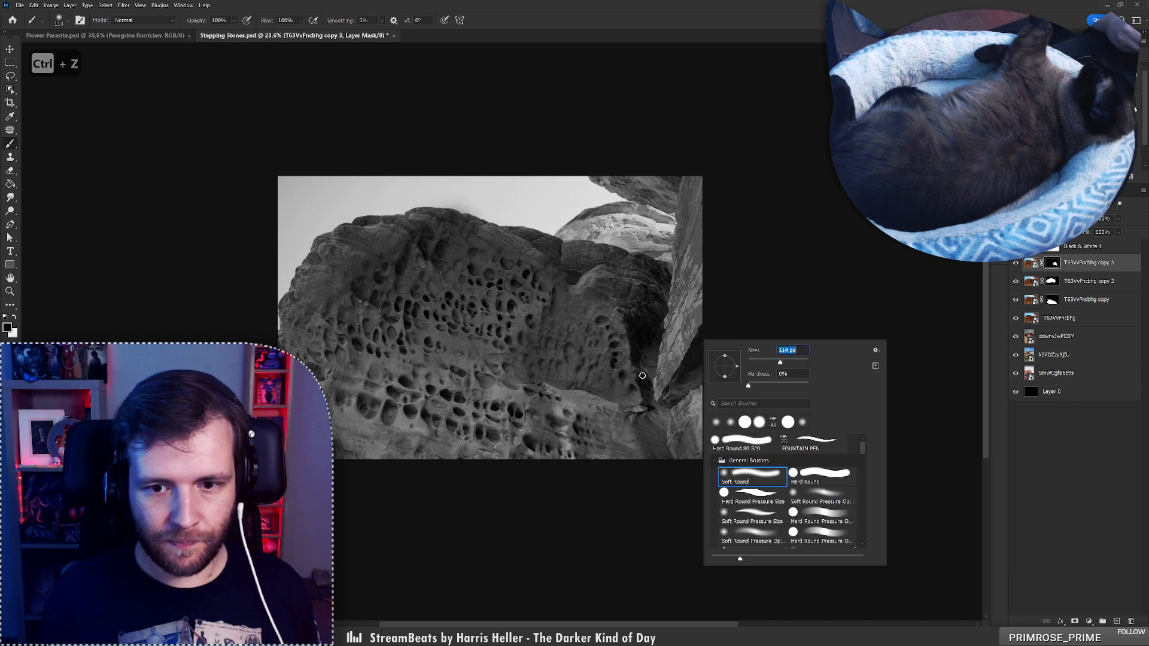
left_click(642, 376)
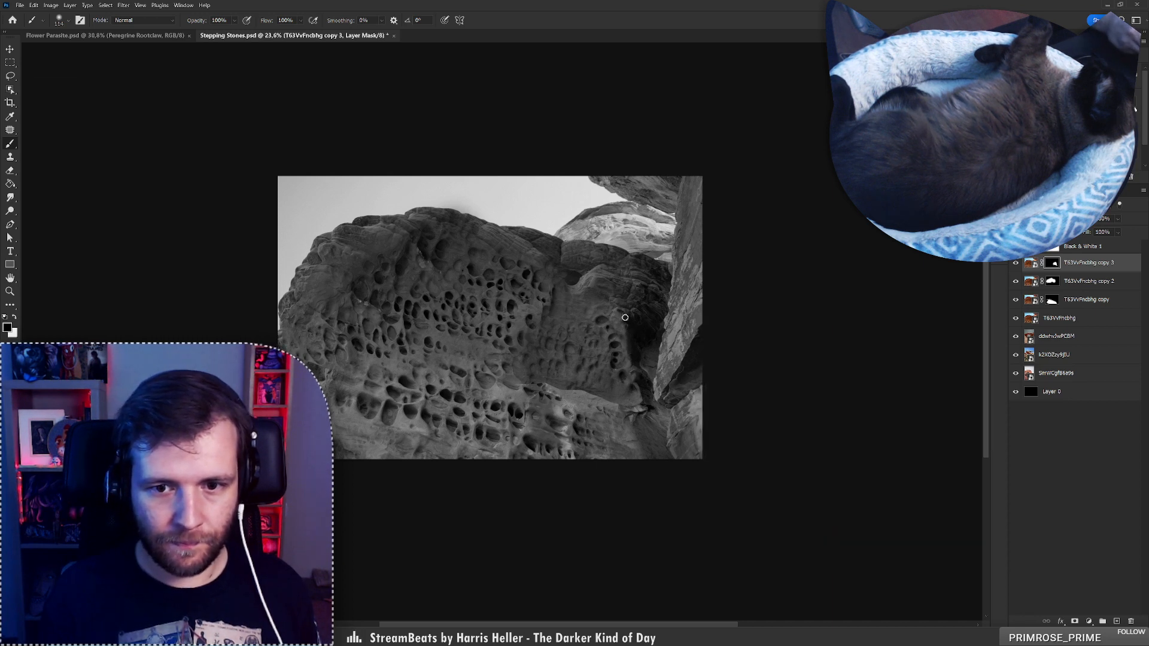
right_click(646, 327)
left_click_drag(726, 352, 746, 351)
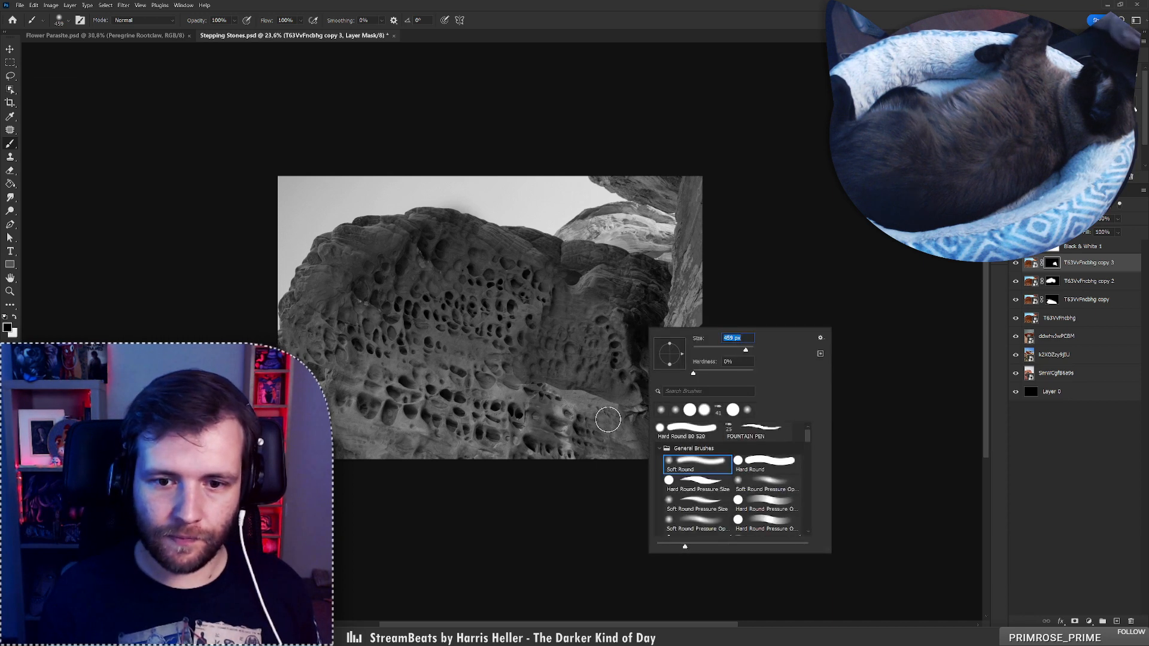
mouse_move(616, 404)
left_mouse_down()
mouse_move(553, 390)
mouse_move(610, 410)
left_mouse_up()
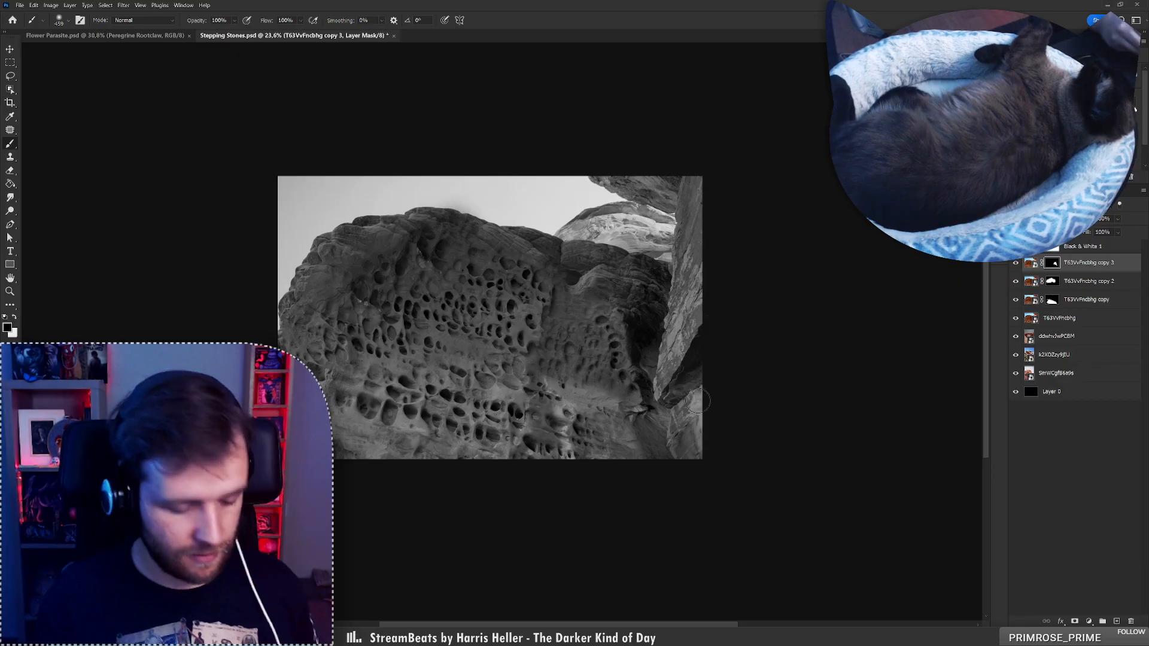
Apply Levels to the T63VvFncbhg copy 3 image with a midtone value of 1.16
key("ctrl+2")
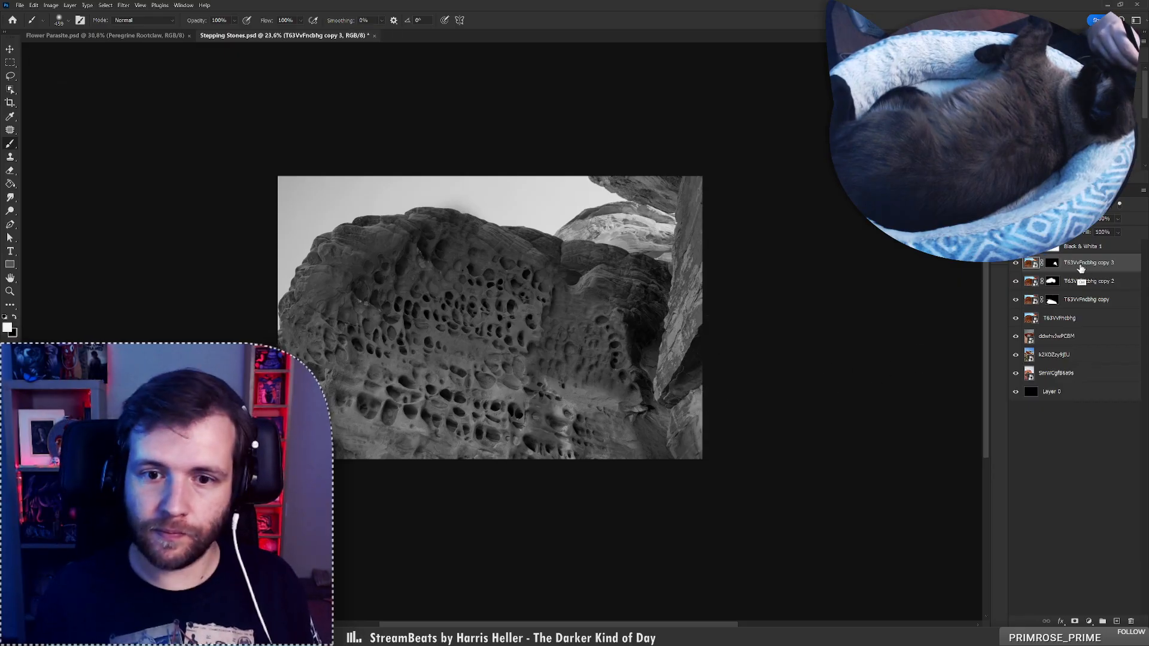
key("ctrl+l")
left_click_drag(855, 249, 849, 262)
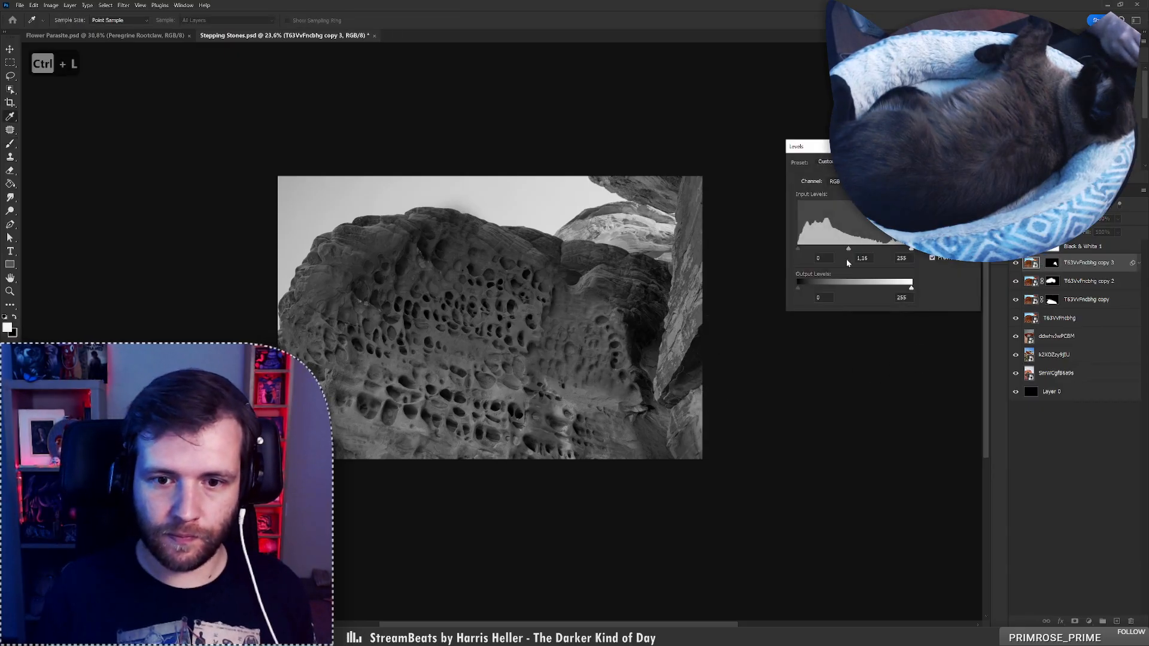
key("Return")
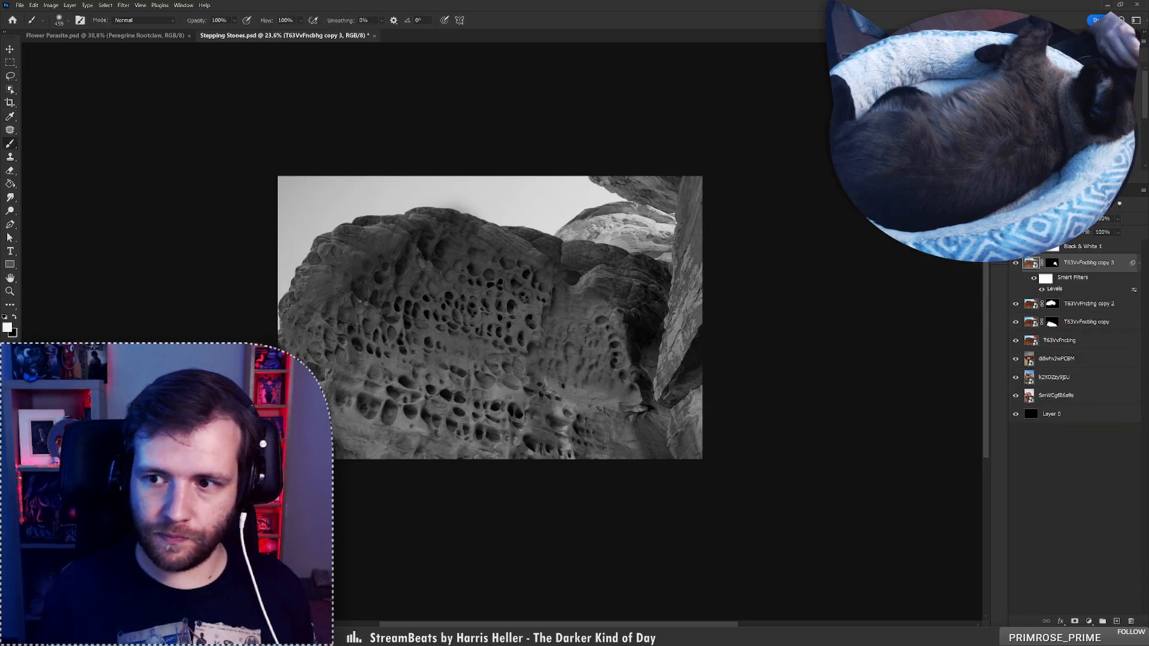
Add a Soft Light layer above T63VvFncbhg copy 3
key("ctrl+backslash")
key("x")
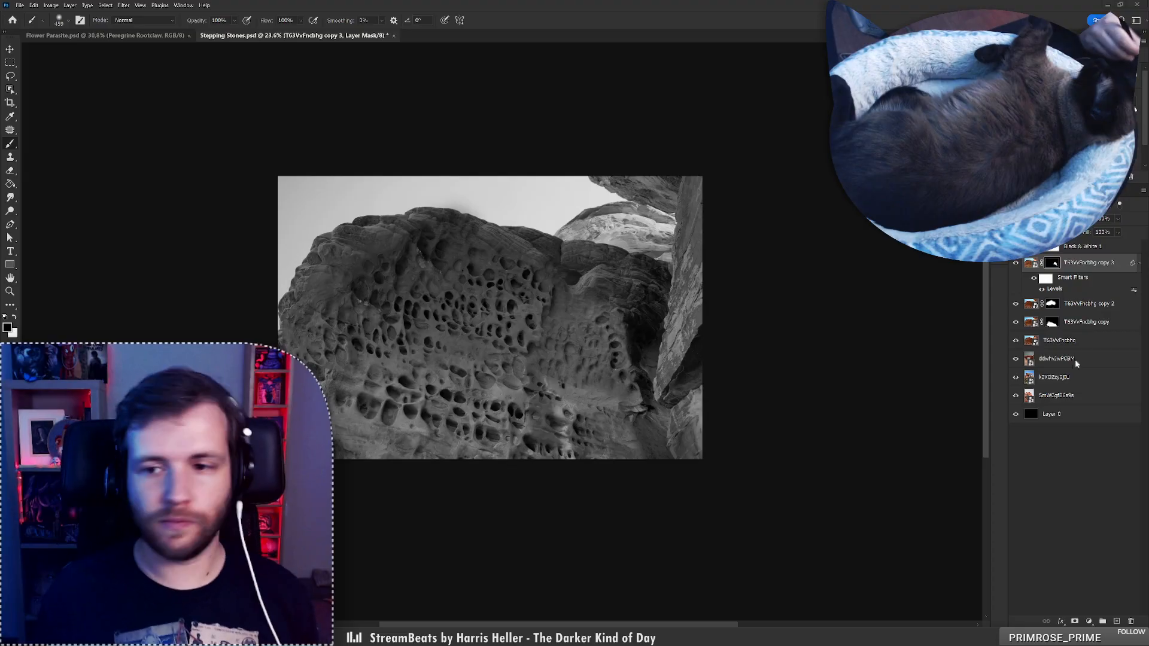
key("F2")
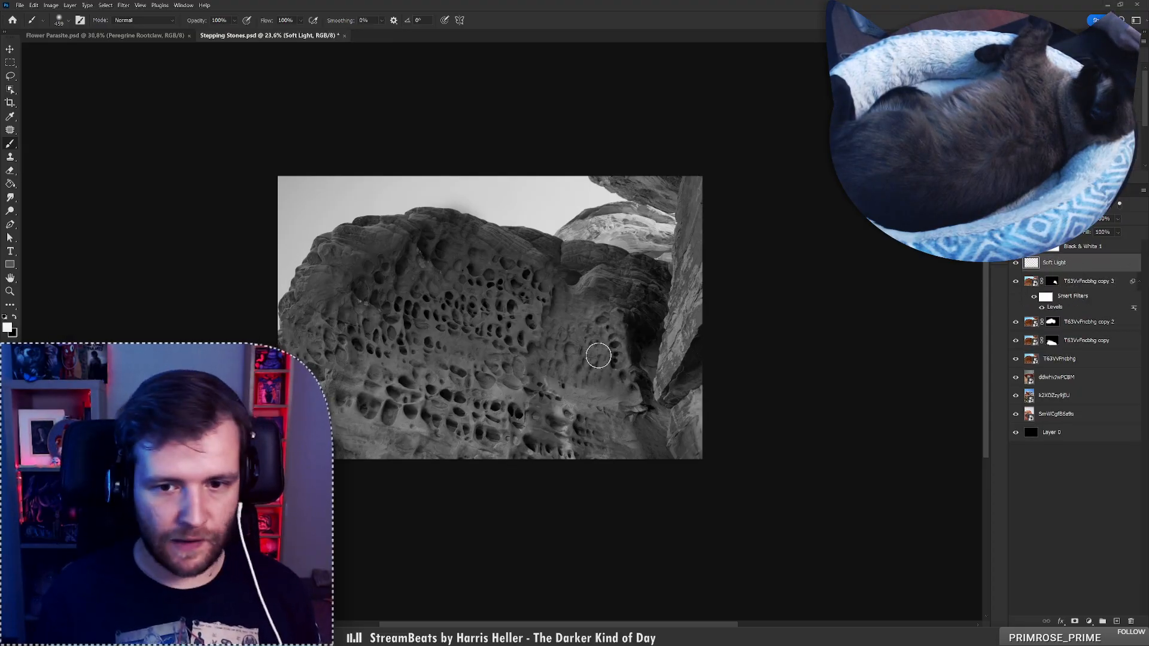
Refine the T63VvFncbhg copy 3 mask around the lower edge of the pitted patch, undoing unwanted strokes
scroll(598, 356, "up", 5)
left_click(1052, 285)
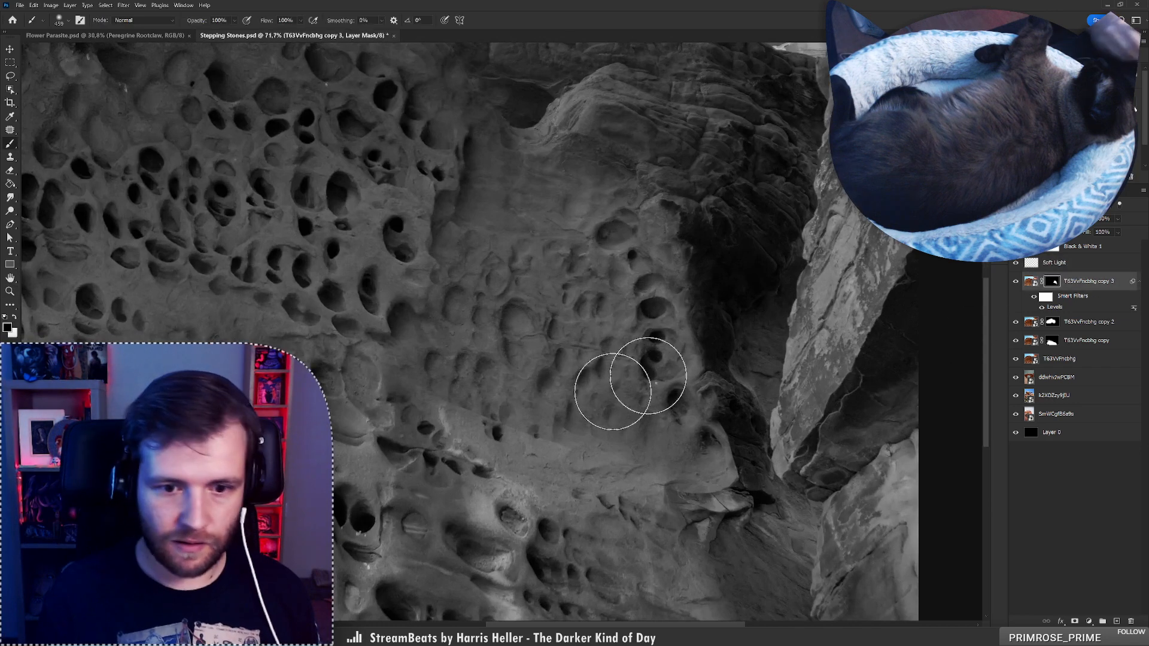
key("x")
key("ctrl+z")
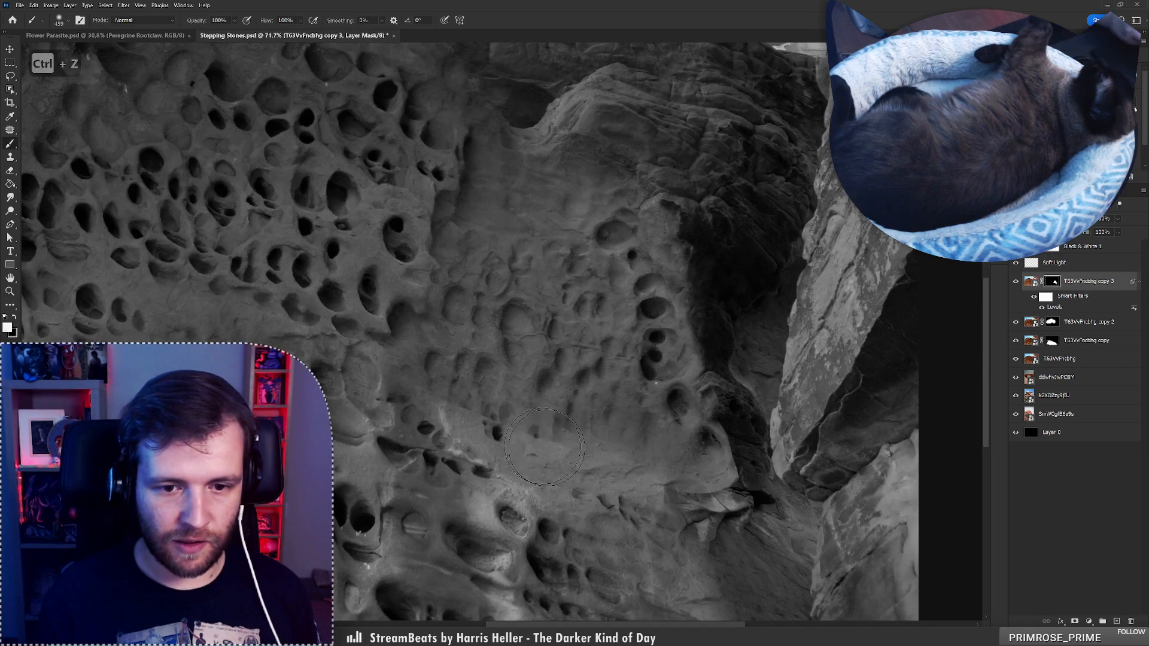
key("ctrl+z")
key("x")
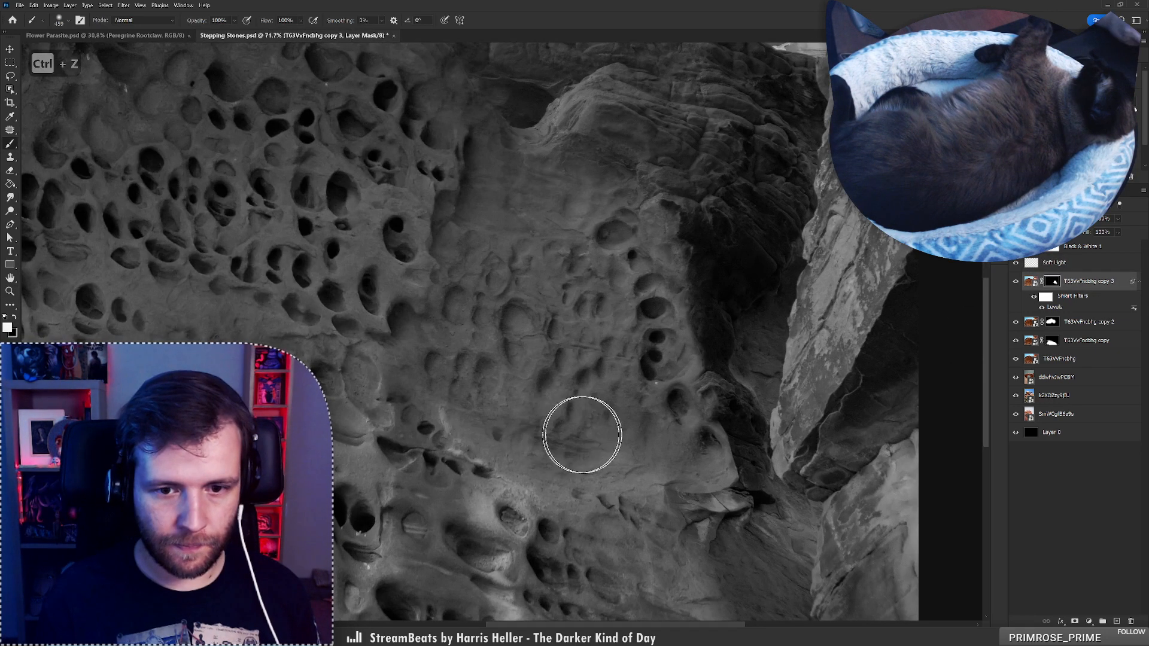
key("x")
Darken the two stacked hollows in the middle of the patch on the Soft Light layer with a small Soft Round Pressure Opacity brush in black
left_click(1053, 263)
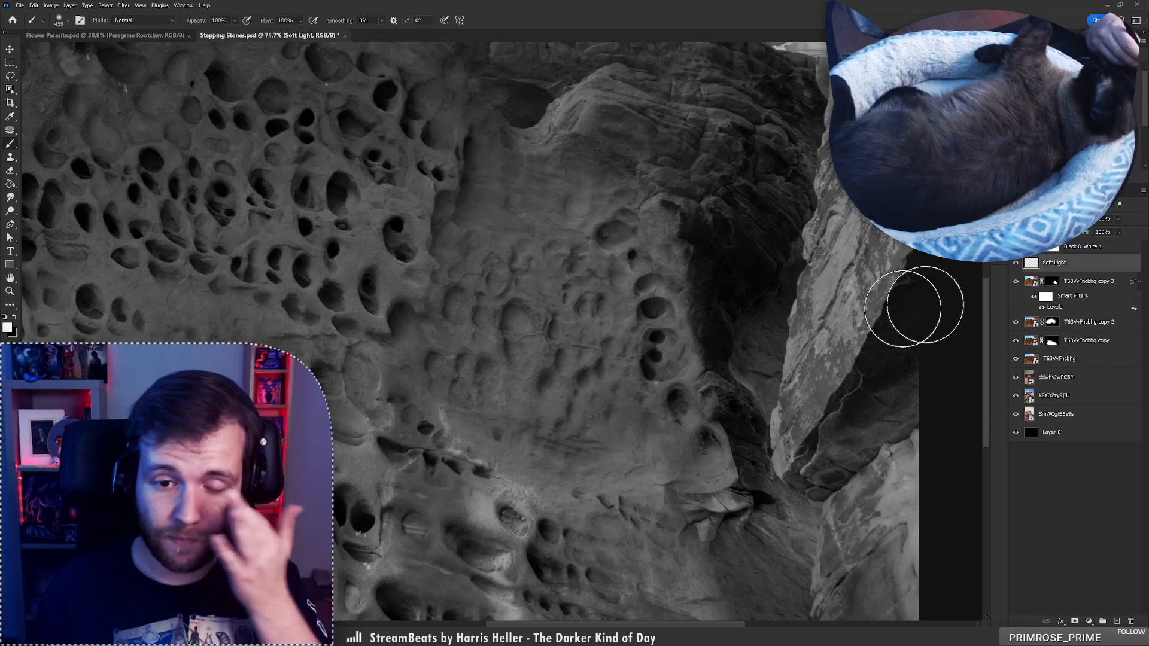
right_click(534, 363)
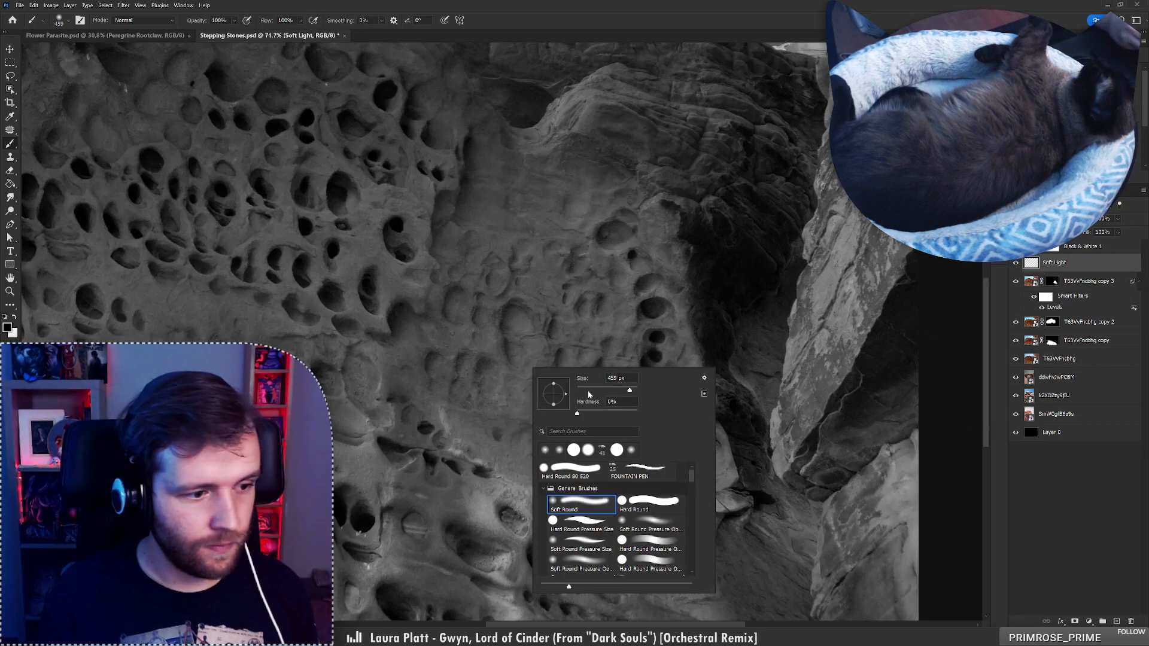
left_click(593, 392)
left_click(652, 522)
mouse_move(516, 317)
left_mouse_down()
mouse_move(521, 342)
mouse_move(518, 316)
left_mouse_up()
left_click_drag(512, 357, 520, 354)
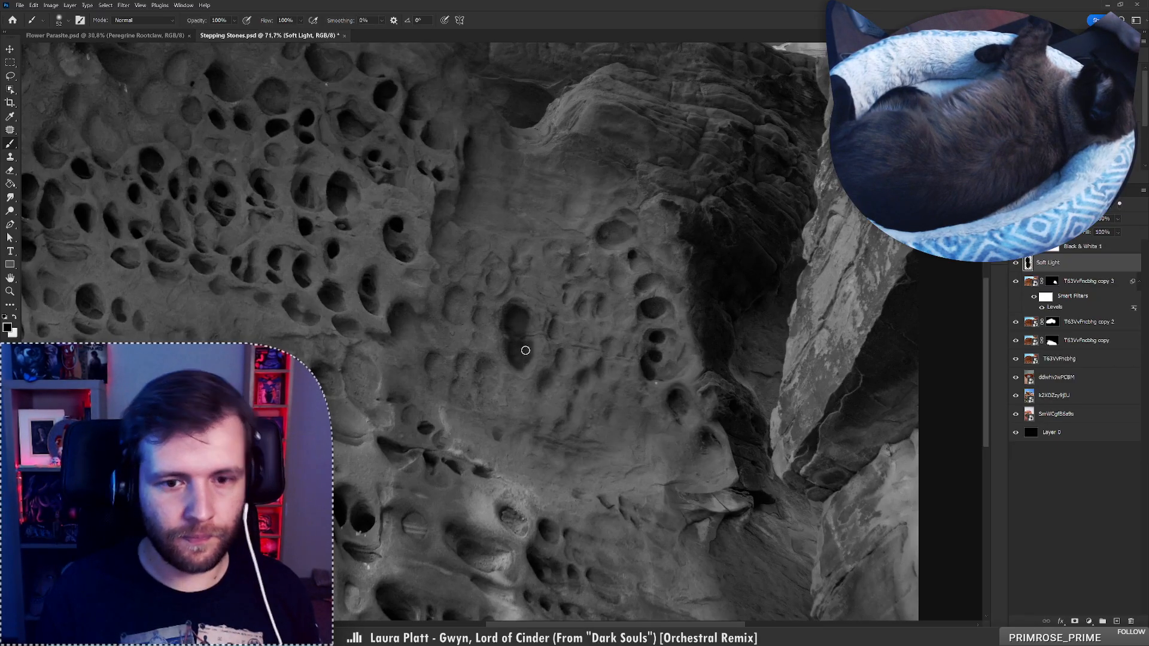
Erase excess shading around the two stacked central hollows on the Soft Light layer
key("e")
right_click(539, 332)
mouse_move(507, 337)
left_mouse_down()
mouse_move(534, 339)
mouse_move(371, 340)
mouse_move(453, 339)
left_mouse_up()
key("ctrl+space")
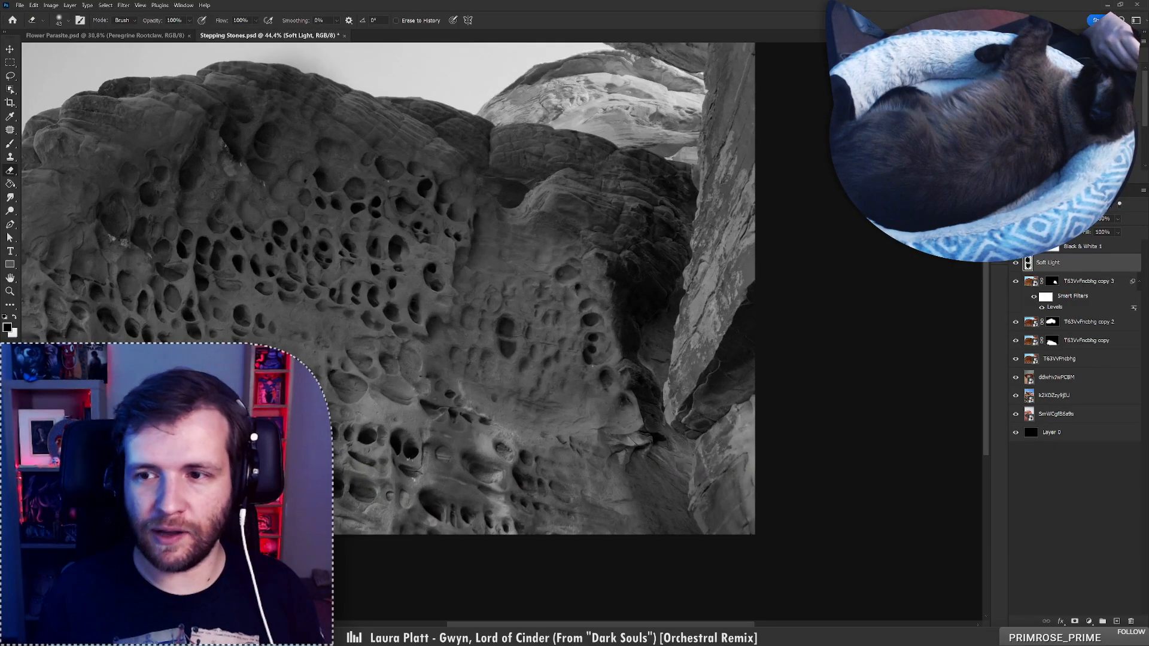
left_click(1044, 219)
left_click(1015, 345)
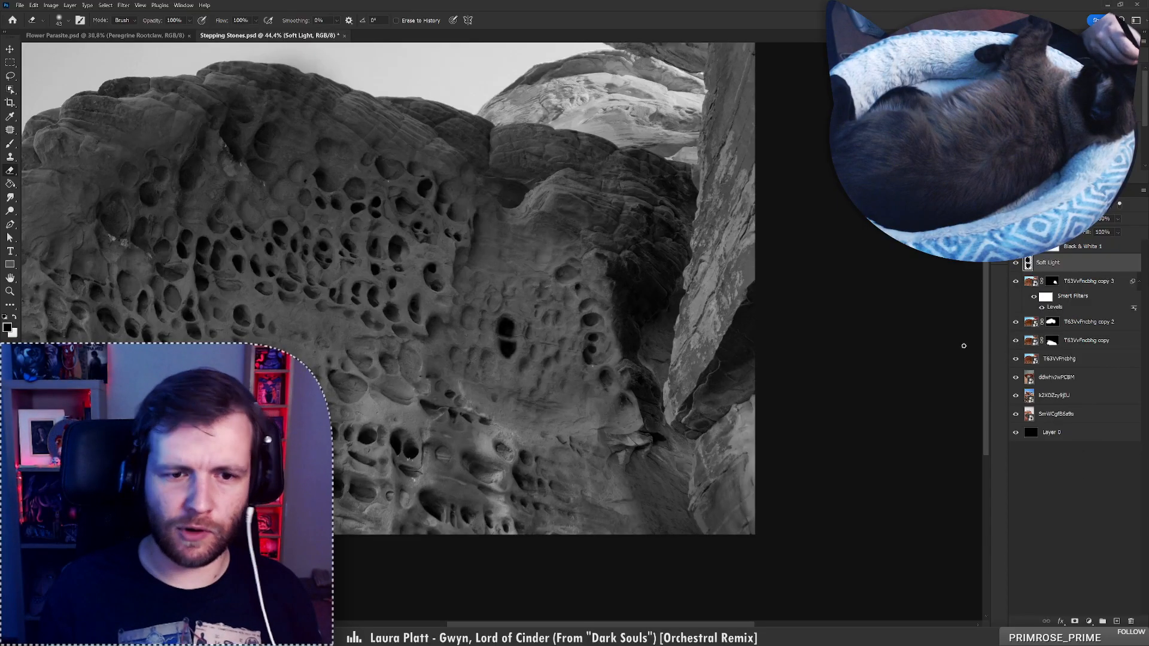
Undo the last eraser stroke and lighten the shading of the central hollows with a 156 px soft eraser
right_click(555, 319)
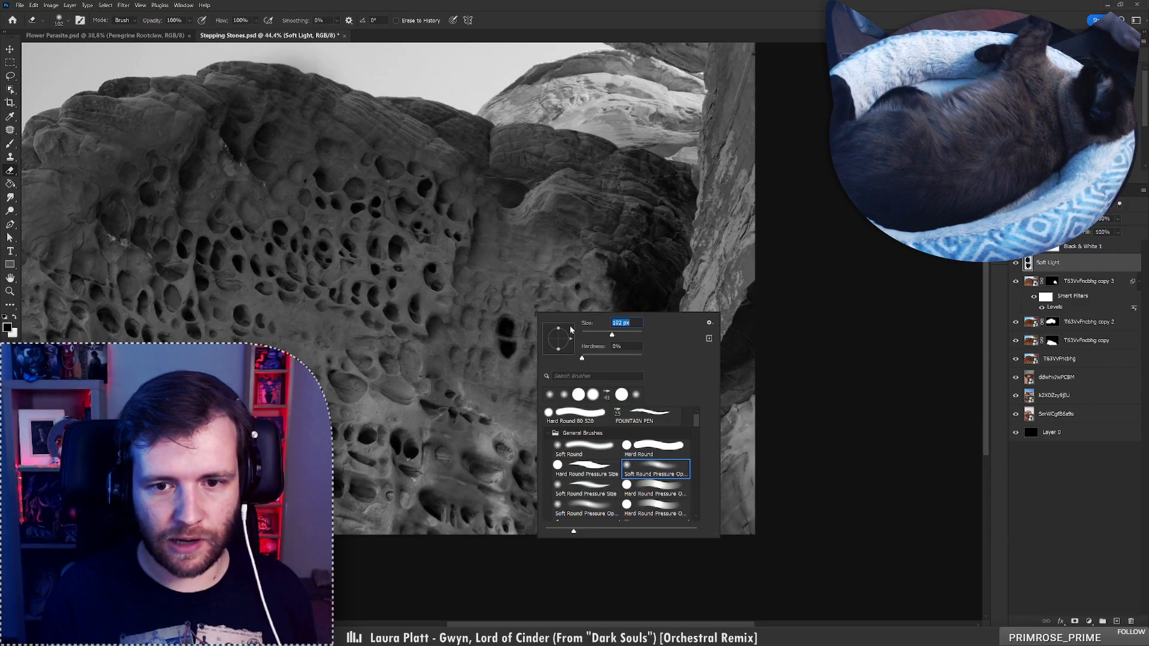
key("Return")
key("ctrl+z")
right_click(523, 328)
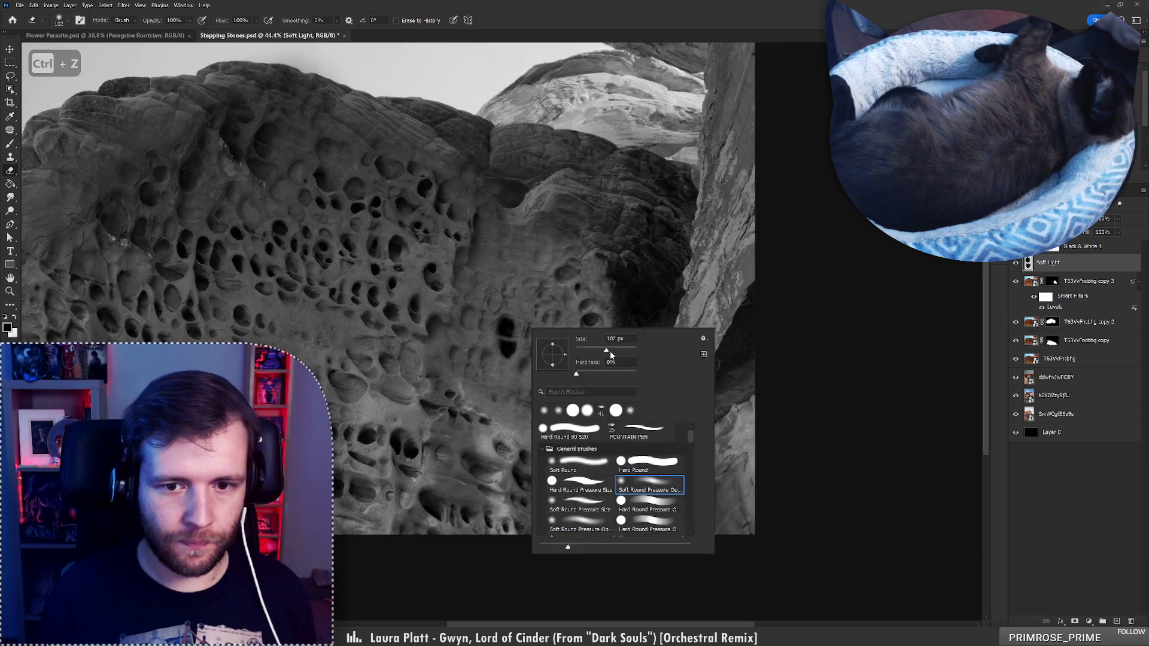
type("156")
key("Return")
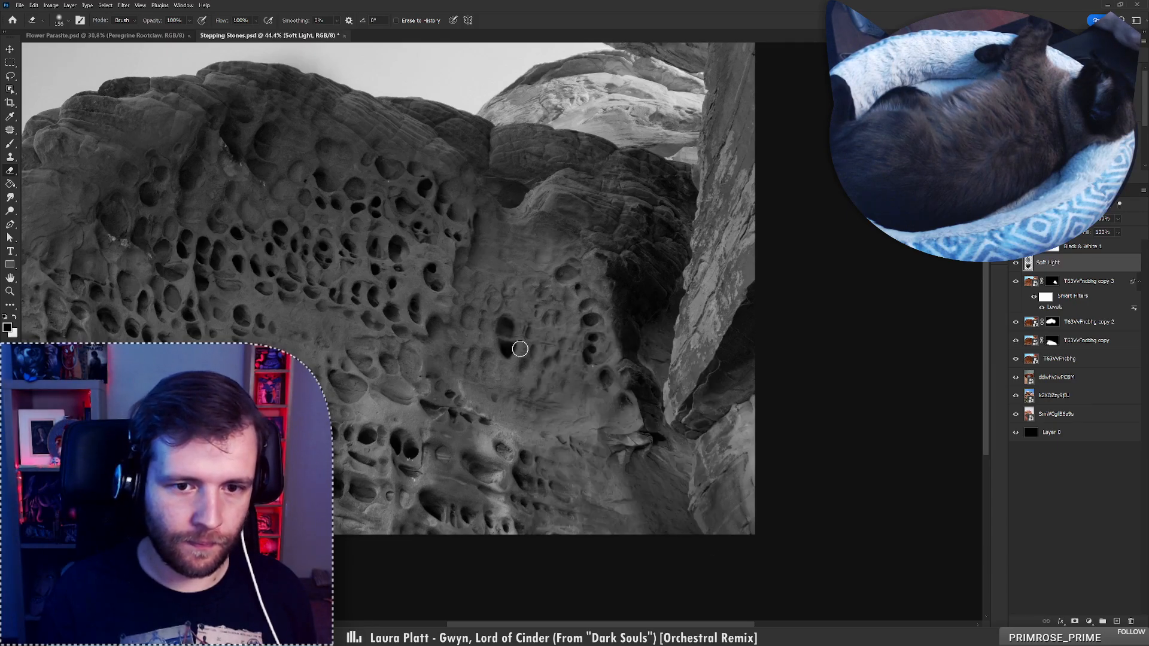
Paint dark shading into the two hollows just left of the central pair on the Soft Light layer
key("z")
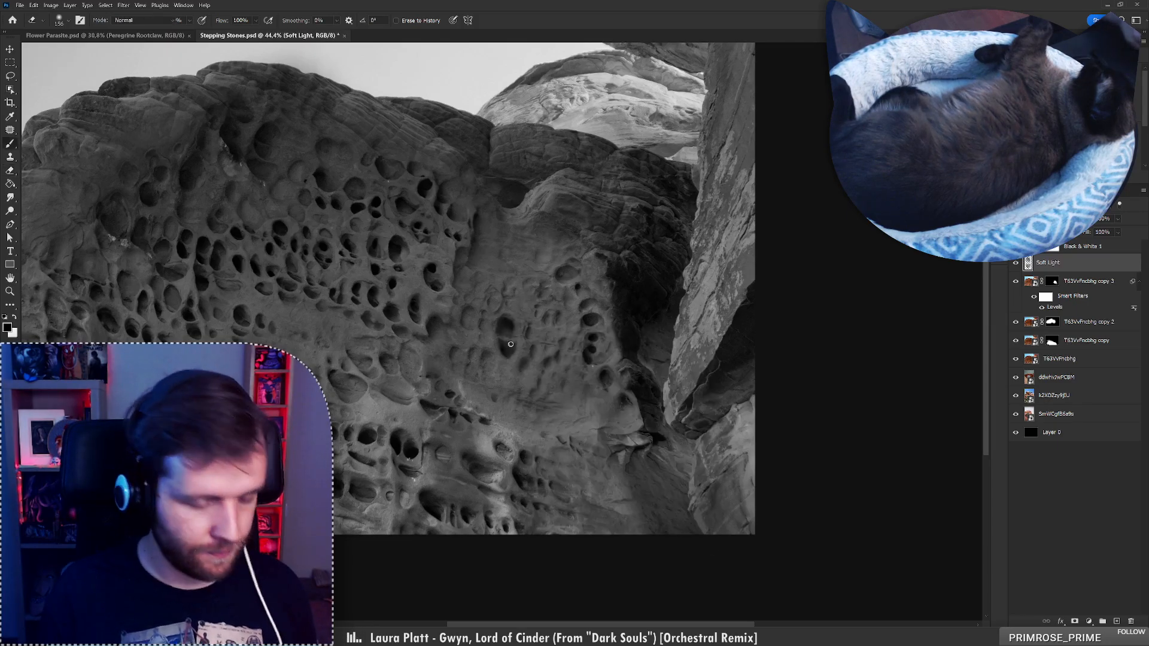
left_click_drag(490, 322, 502, 304)
key("b")
mouse_move(430, 302)
left_mouse_down()
mouse_move(429, 328)
mouse_move(444, 319)
mouse_move(434, 295)
mouse_move(439, 333)
mouse_move(469, 336)
mouse_move(475, 310)
mouse_move(464, 306)
left_mouse_up()
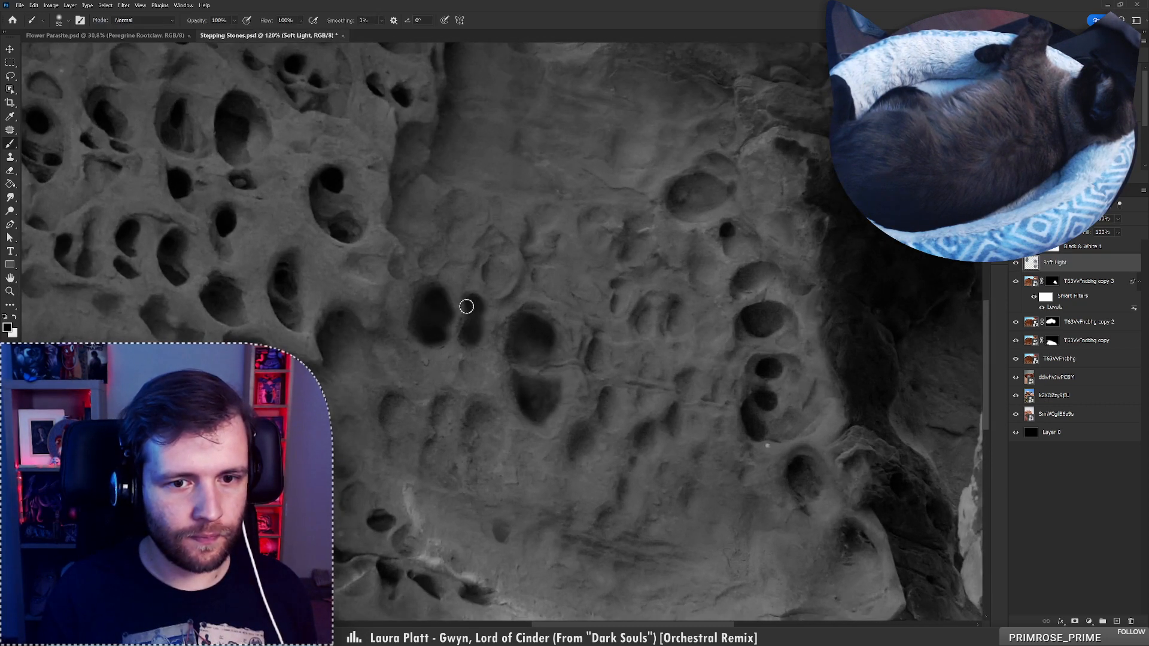
Erase a gap across the narrow dark hollow with a resized eraser to split it into two smaller holes
key("e")
right_click(498, 309)
left_click(549, 330)
left_click(487, 319)
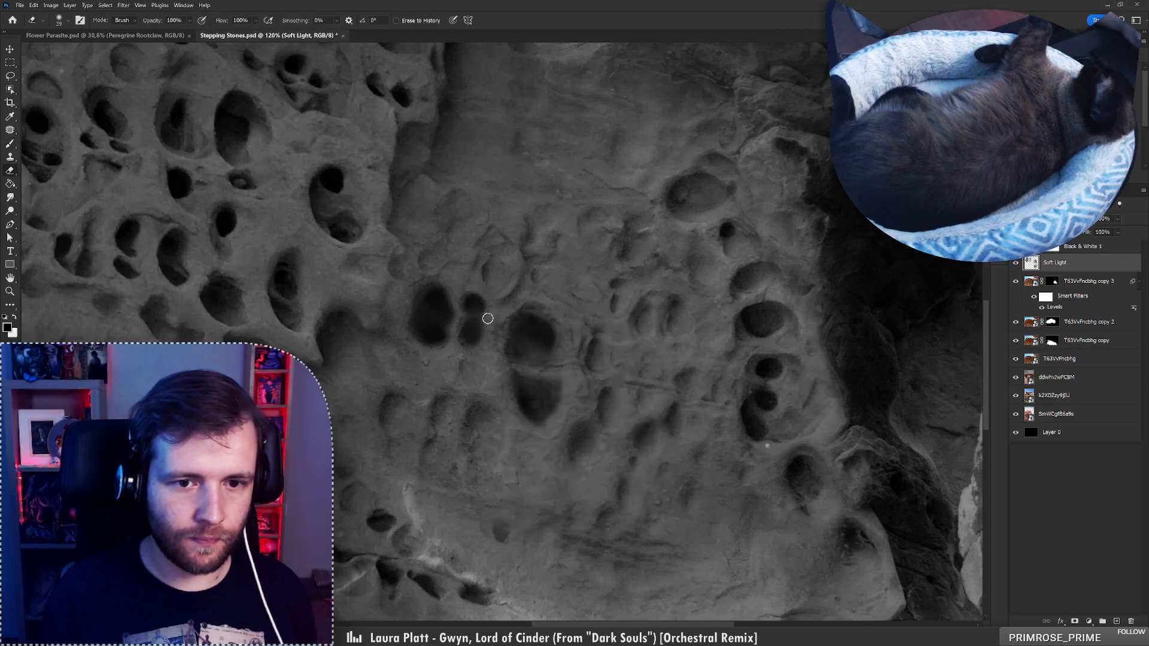
Darken the hollows along the upper part of the patch, including the large oval one at its upper right
key("b")
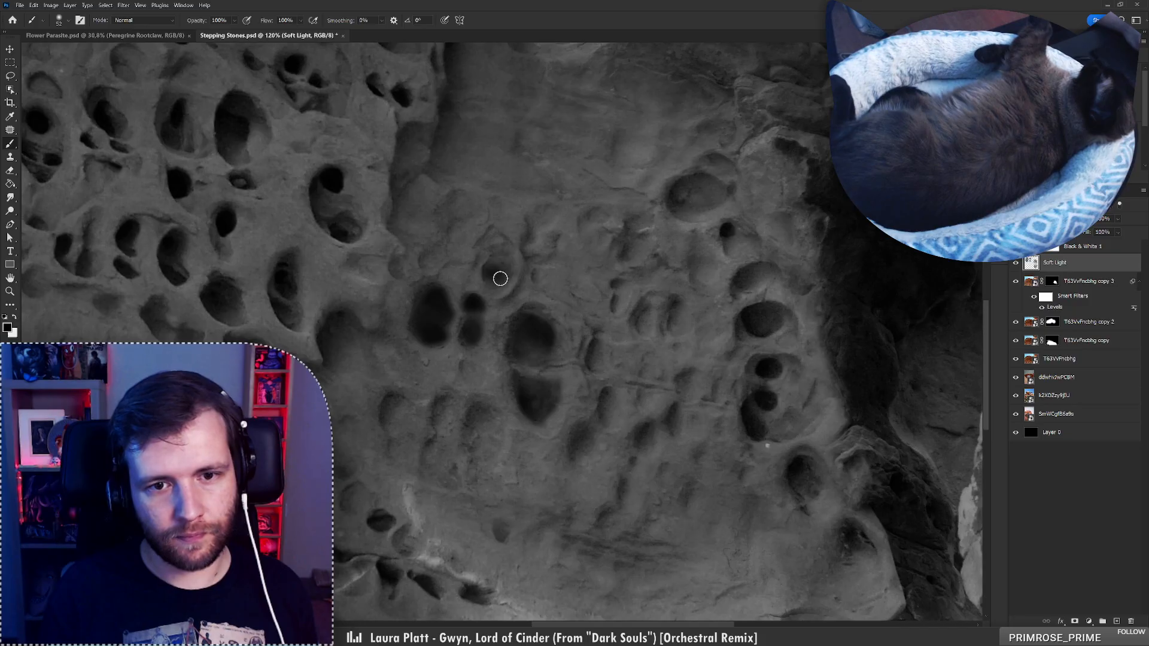
mouse_move(490, 277)
left_mouse_down()
mouse_move(506, 248)
mouse_move(504, 257)
mouse_move(556, 261)
mouse_move(538, 263)
mouse_move(525, 244)
mouse_move(543, 209)
mouse_move(543, 225)
mouse_move(558, 212)
mouse_move(617, 239)
mouse_move(647, 232)
mouse_move(624, 261)
mouse_move(641, 242)
mouse_move(633, 226)
mouse_move(700, 204)
left_mouse_up()
key("ctrl+space")
left_click_drag(625, 249, 573, 245)
left_click_drag(653, 232, 695, 231)
Erase the excess shading at the edges of the large oval hollow with a larger soft eraser
key("e")
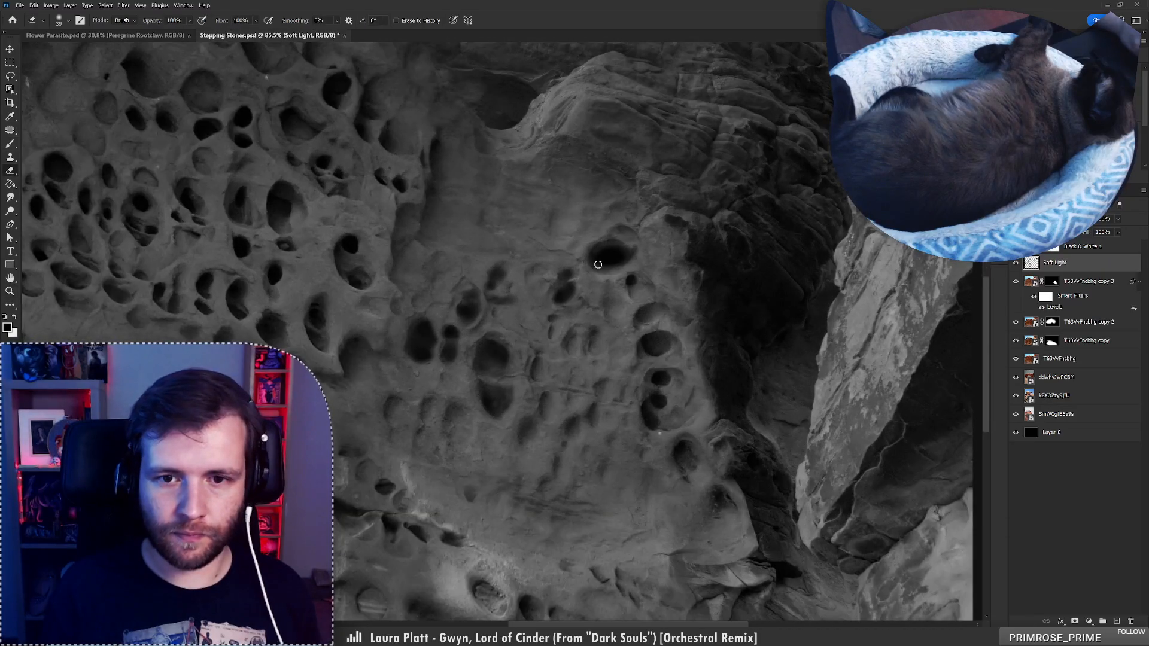
right_click(606, 261)
left_click(609, 265)
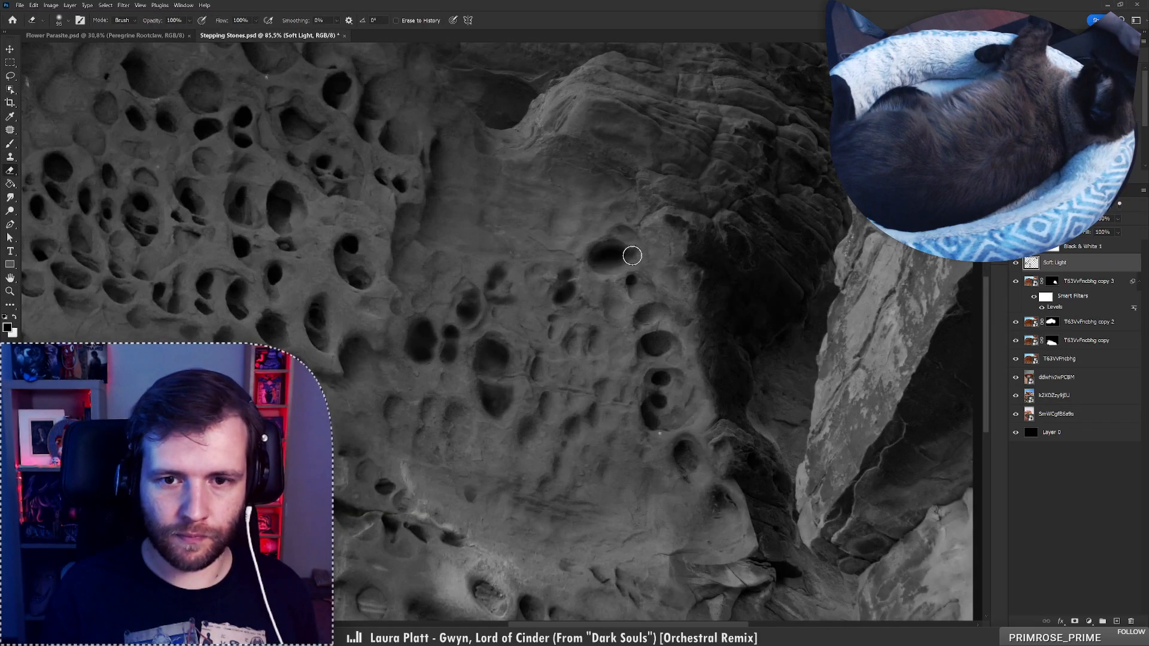
Paint dark shading into the hollows below the large oval one and the small ones across the patch's middle
key("b")
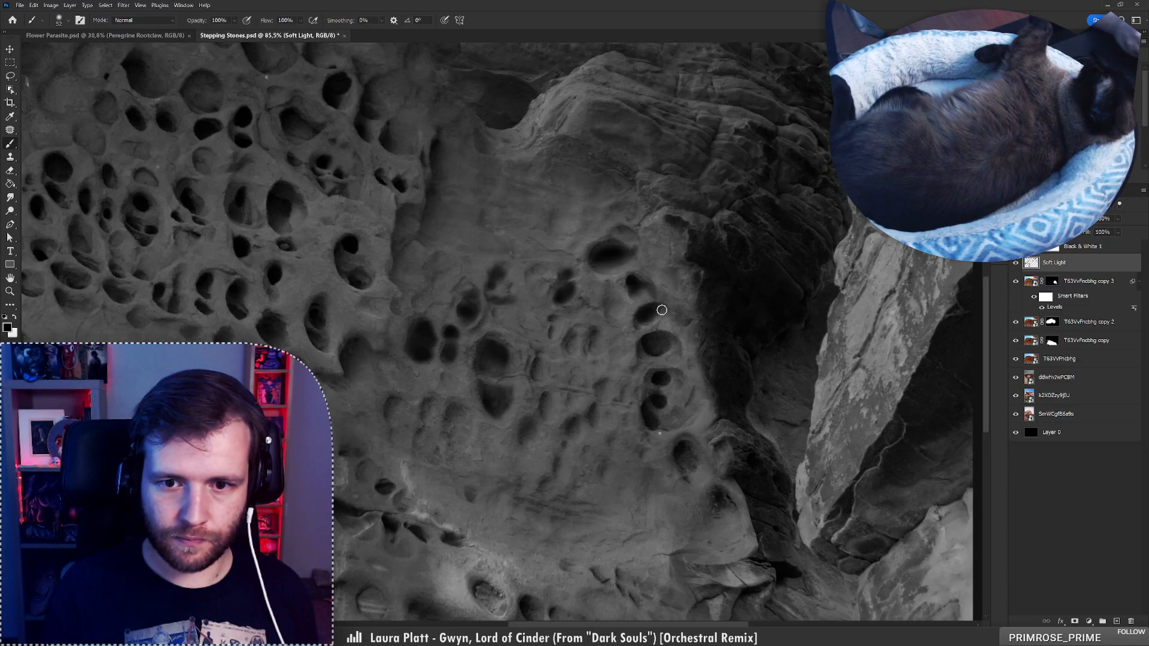
left_click_drag(622, 317, 577, 257)
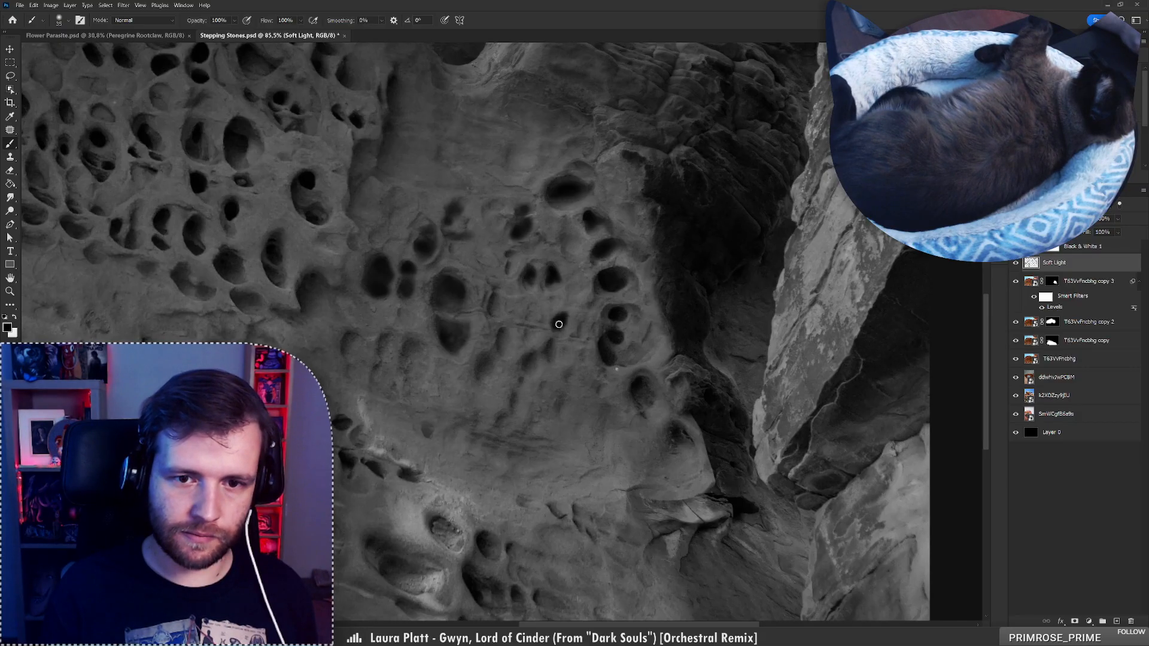
key("z")
mouse_move(558, 270)
left_mouse_down()
mouse_move(500, 277)
mouse_move(541, 273)
mouse_move(573, 324)
mouse_move(549, 334)
left_mouse_up()
key("b")
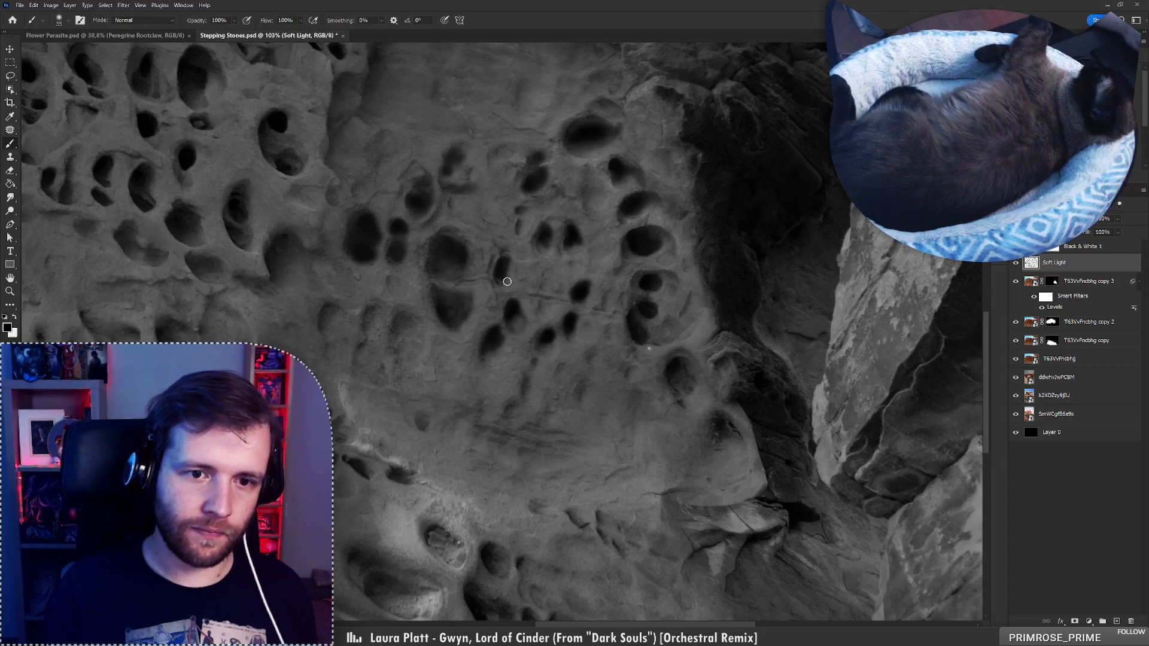
Paint dark shading into the row of hollows along the lower-left side of the patch on the Soft Light layer
mouse_move(390, 321)
left_mouse_down()
mouse_move(414, 320)
mouse_move(401, 331)
mouse_move(412, 337)
mouse_move(406, 348)
mouse_move(407, 323)
mouse_move(337, 326)
mouse_move(333, 312)
mouse_move(334, 352)
mouse_move(431, 333)
mouse_move(386, 337)
mouse_move(503, 360)
mouse_move(468, 330)
left_mouse_up()
key("z")
key("b")
key("z")
mouse_move(446, 368)
left_mouse_down()
mouse_move(393, 307)
mouse_move(422, 329)
left_mouse_up()
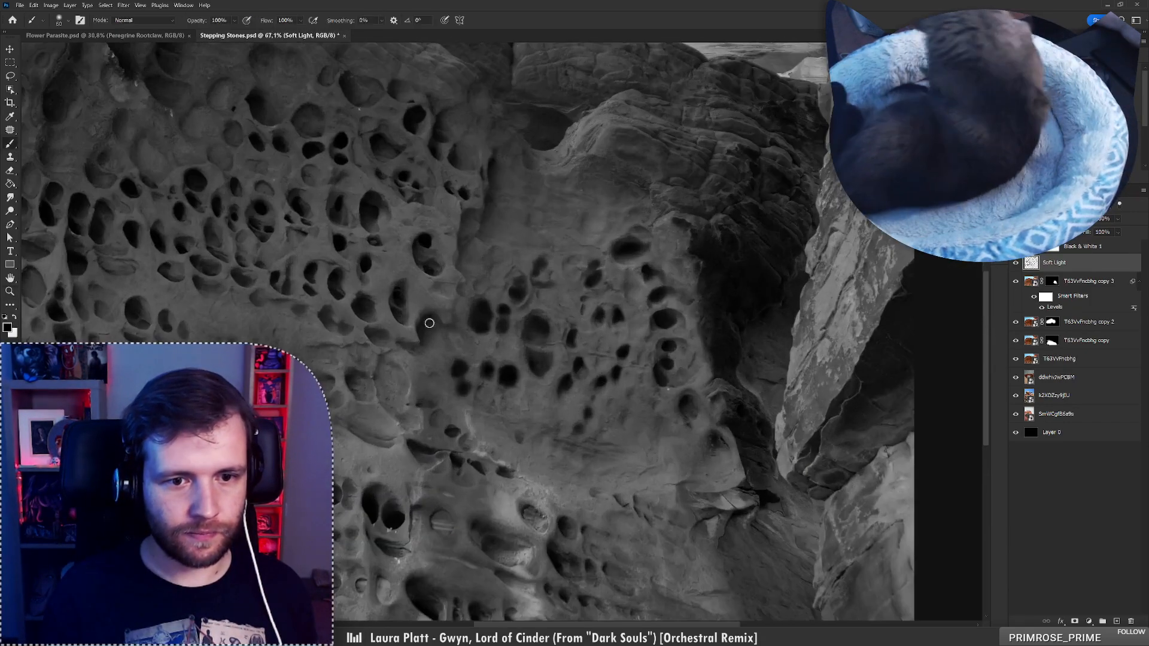
Darken the hollows where the patch's left side meets the original pitted rock, using a resized soft brush
key("b")
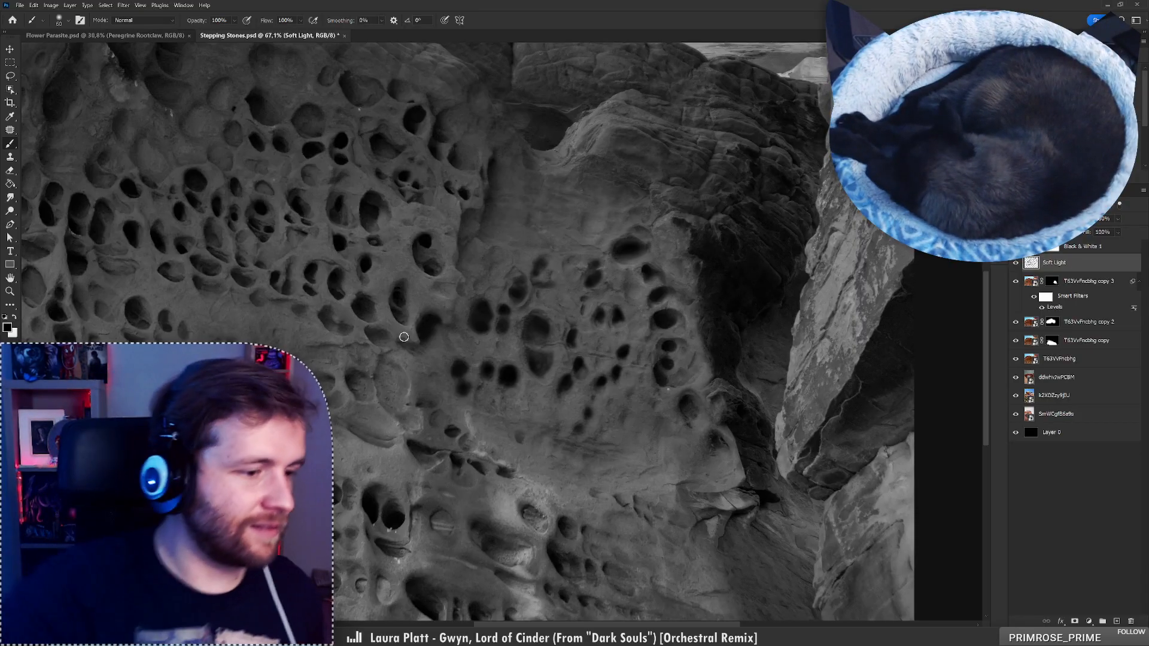
right_click(389, 375)
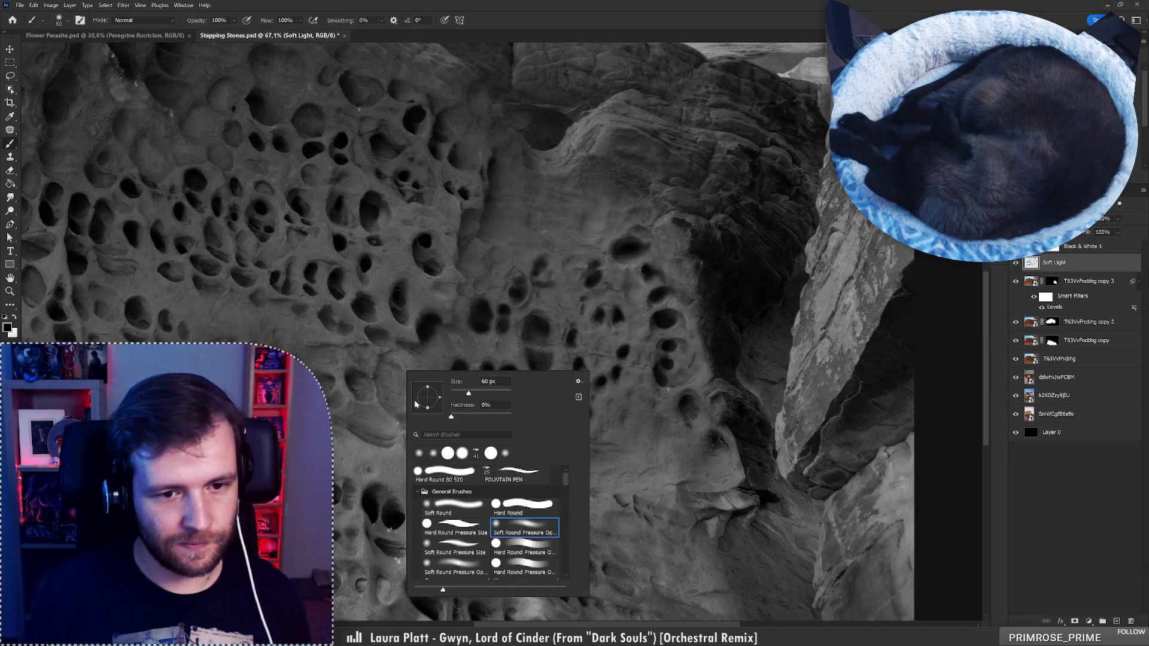
left_click_drag(379, 337, 328, 312)
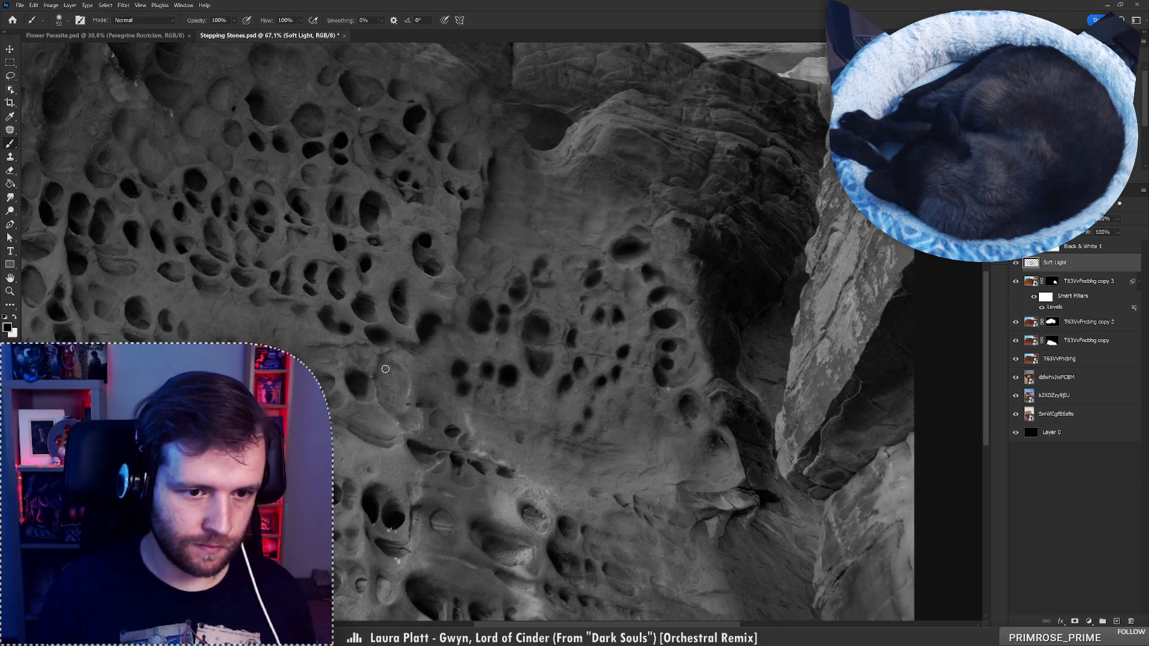
key("z")
left_click_drag(448, 353, 360, 341)
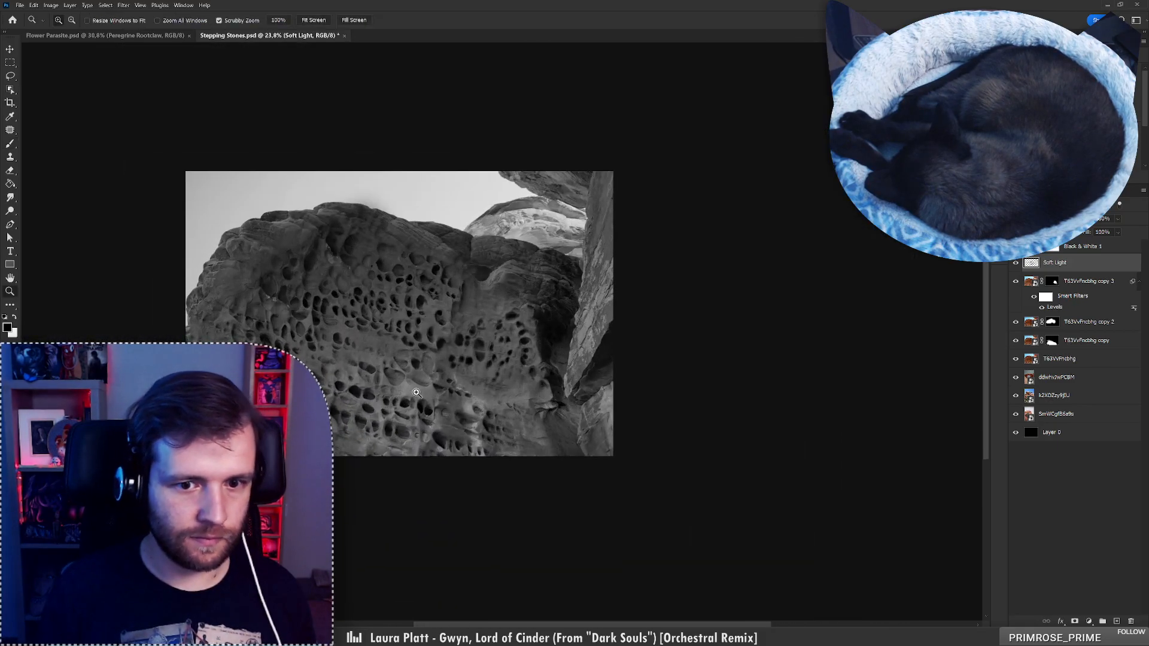
Shade the elongated hollow, the wide one beside it and the lower rows of hollows with a larger soft brush
left_click_drag(419, 407, 419, 407)
key("b")
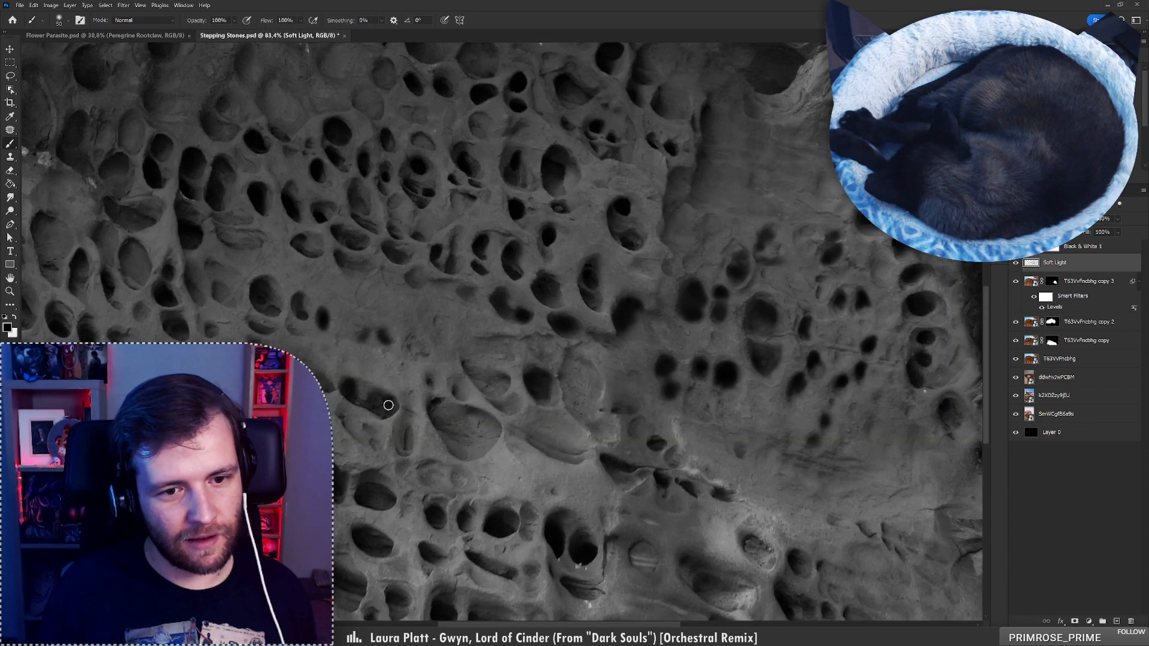
left_click_drag(448, 432, 459, 426)
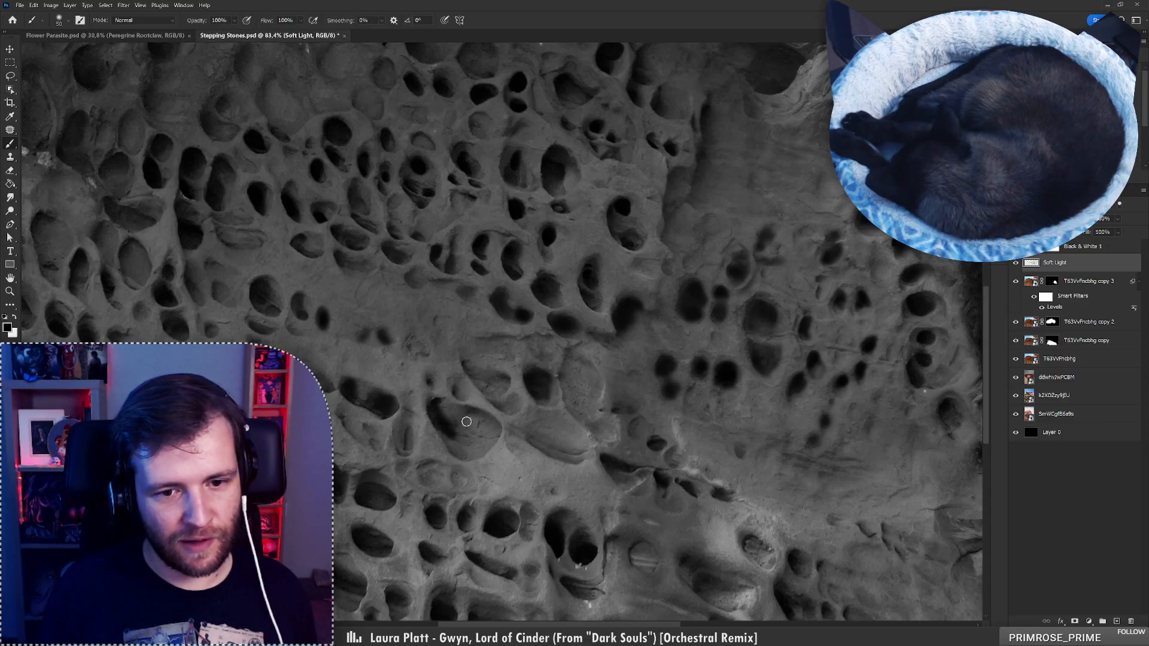
right_click(475, 407)
left_click_drag(537, 425, 544, 425)
mouse_move(452, 425)
left_mouse_down()
mouse_move(465, 413)
mouse_move(487, 431)
mouse_move(462, 431)
mouse_move(515, 374)
mouse_move(479, 398)
mouse_move(528, 381)
mouse_move(445, 359)
mouse_move(510, 340)
left_mouse_up()
key("e")
key("z")
key("e")
key("b")
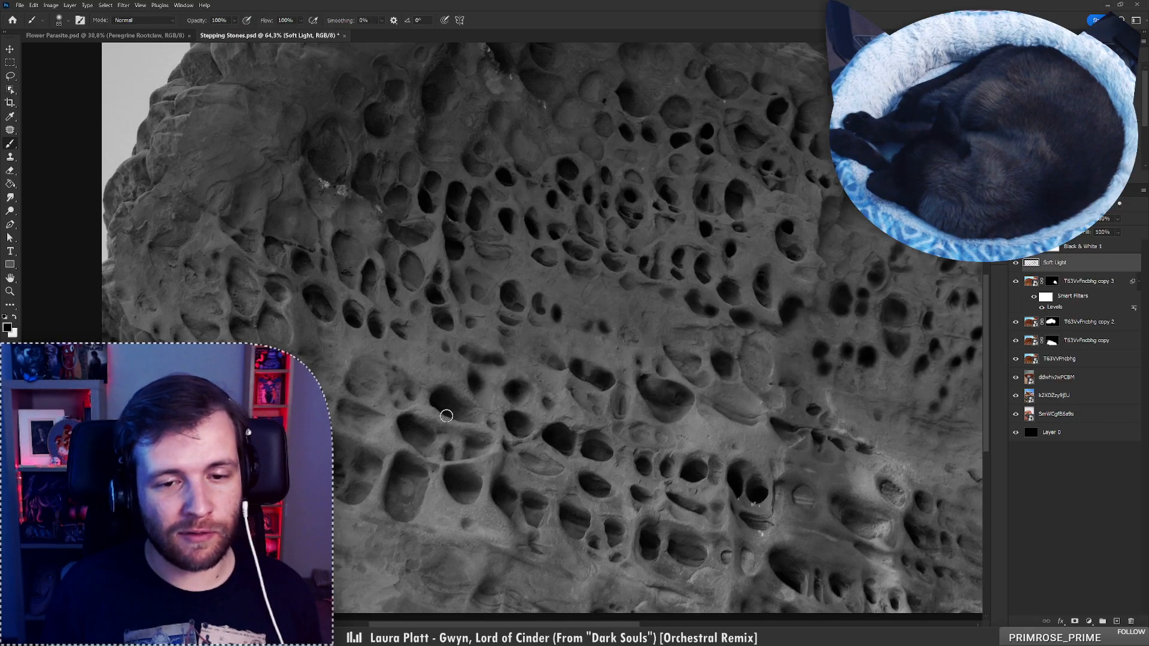
Darken the small hollows in the boulder's middle rows and toward its far left side
key("z")
mouse_move(487, 396)
left_mouse_down()
mouse_move(455, 403)
mouse_move(513, 380)
left_mouse_up()
key("b")
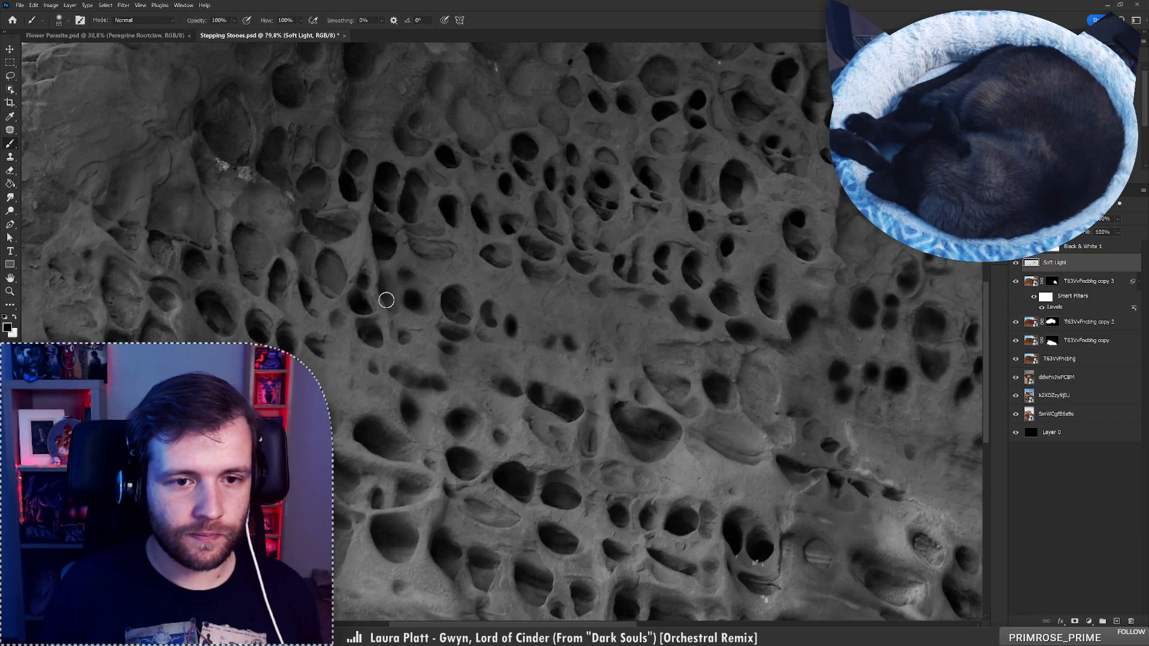
left_click_drag(386, 300, 385, 280)
key("z")
mouse_move(435, 321)
left_mouse_down()
mouse_move(382, 325)
mouse_move(440, 339)
left_mouse_up()
key("b")
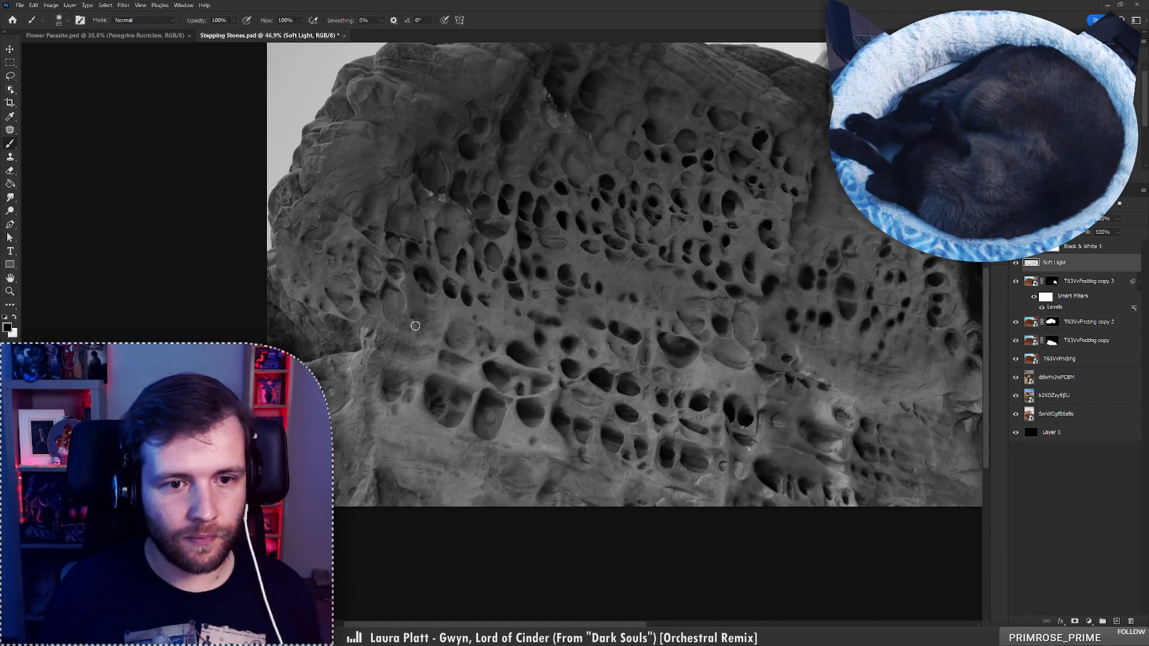
left_click_drag(371, 262, 367, 256)
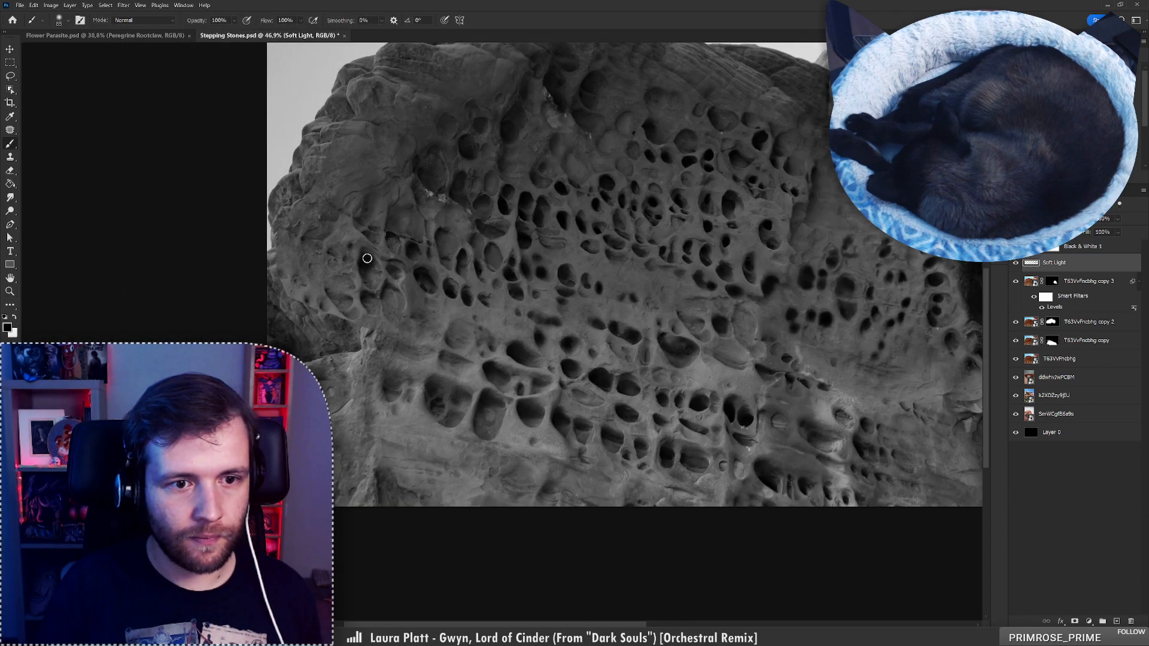
Touch up the T63VvFncbhg copy layer mask near the boulder's left edge with a much larger soft brush
left_click(1052, 340)
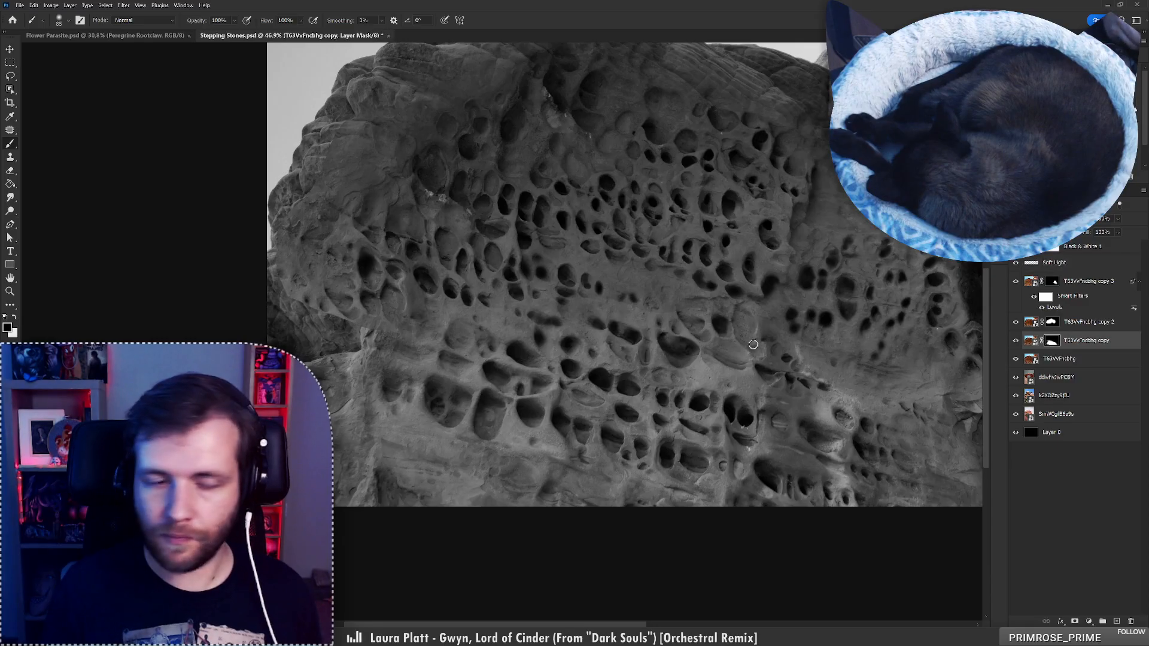
right_click(523, 337)
left_click(295, 286)
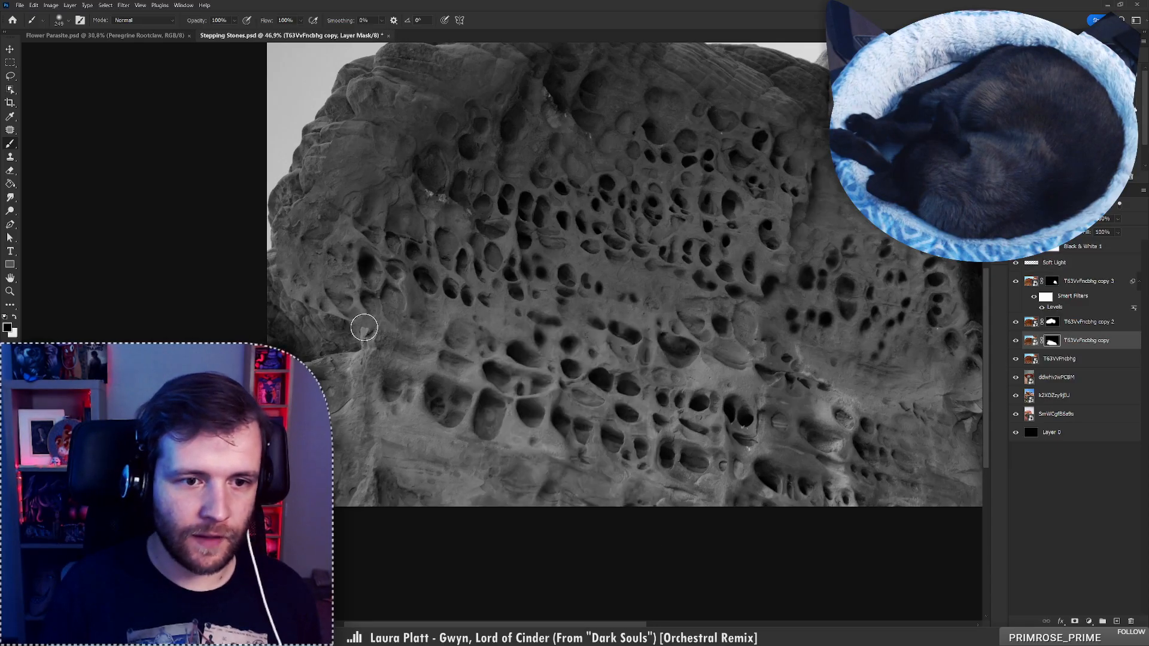
key("x")
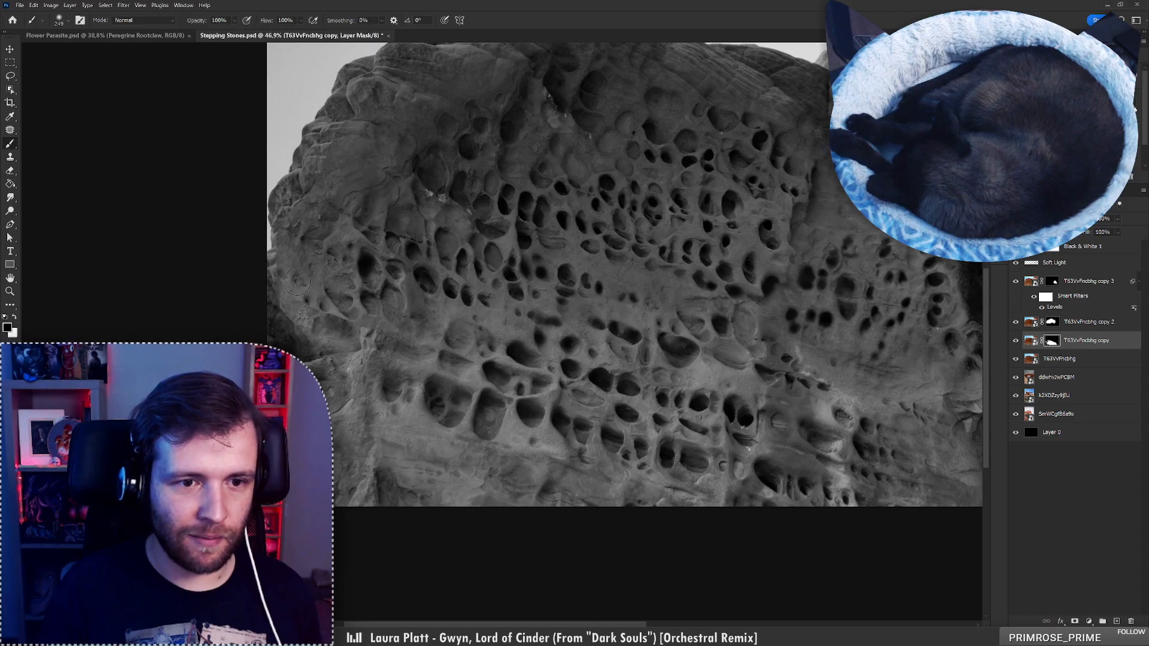
Toggle the T63VvFncbhg copy 2 layer's visibility, select its mask and check the blend across the whole boulder
left_click(1016, 323)
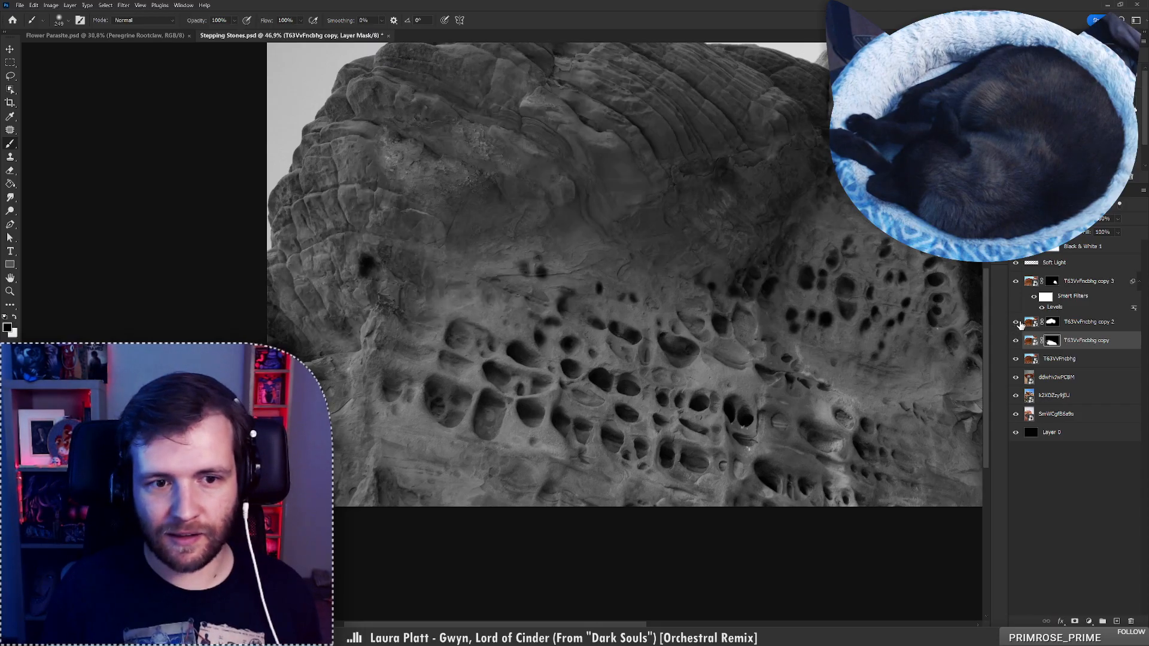
left_click(1016, 323)
left_click(1052, 323)
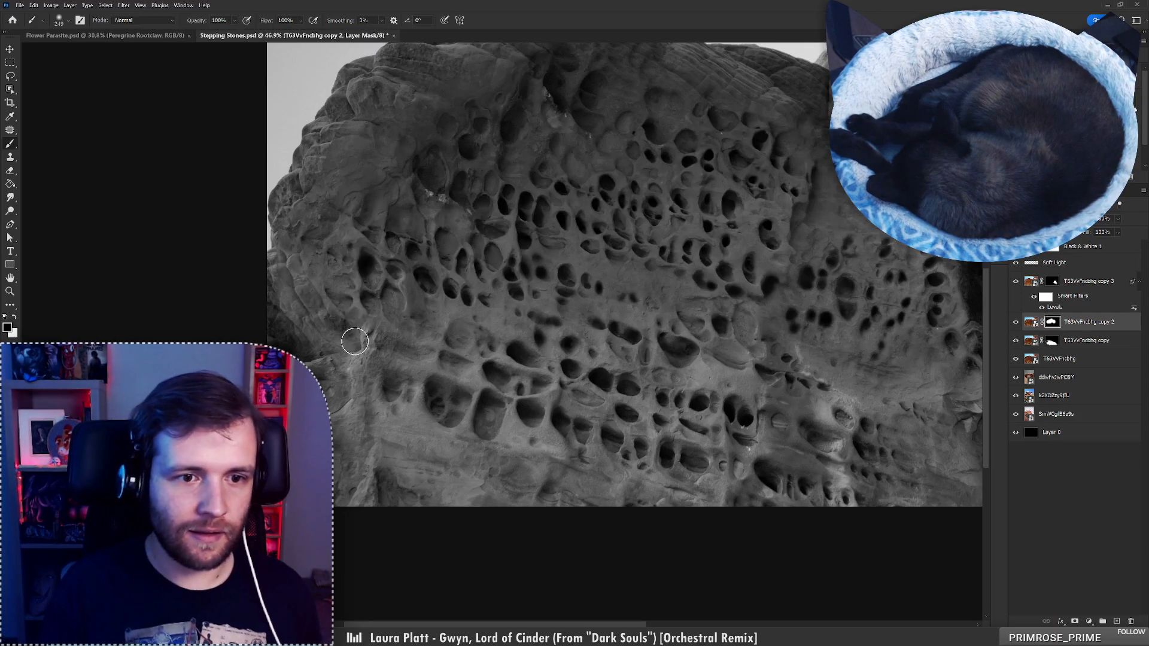
key("z")
left_click_drag(379, 341, 340, 344)
left_click_drag(408, 320, 422, 307)
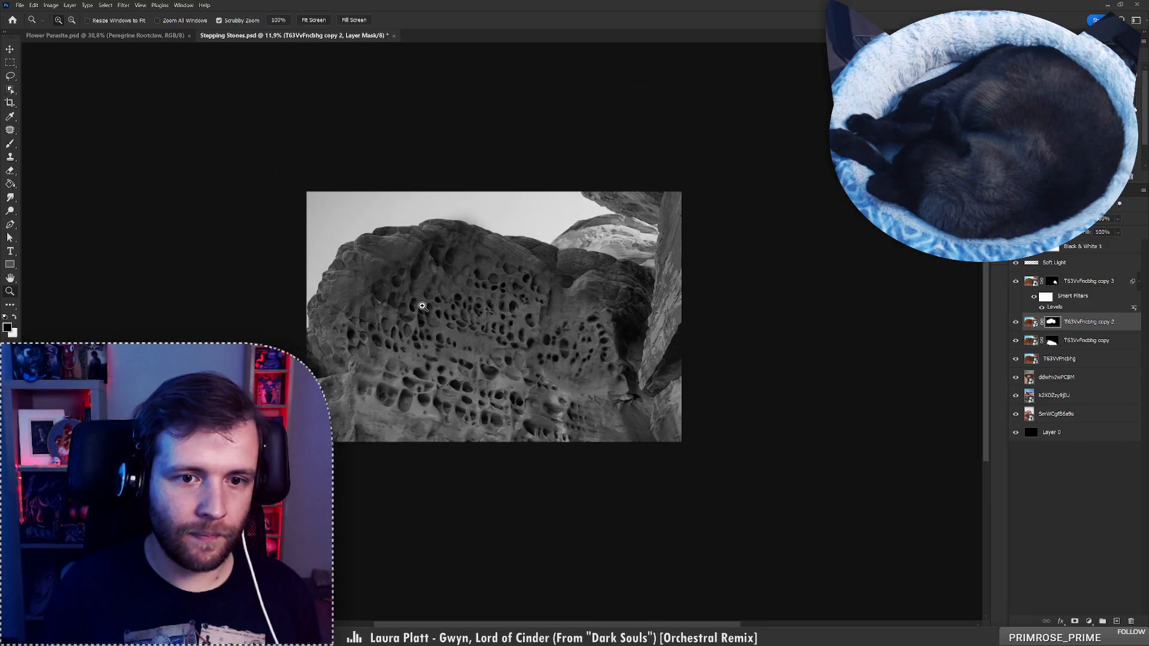
key("b")
Undo the oversized stroke on the Soft Light layer and darken the boulder's upper-left and crest hollows with a smaller soft brush
left_click(1053, 263)
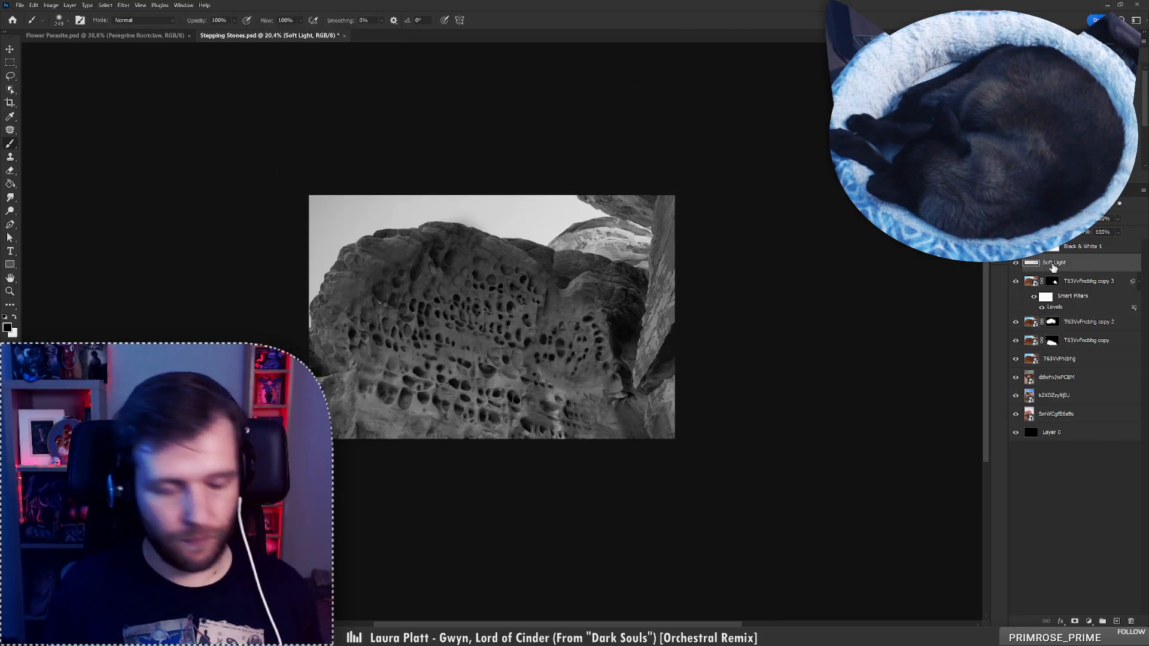
key("z")
left_click_drag(406, 267, 438, 254)
key("b")
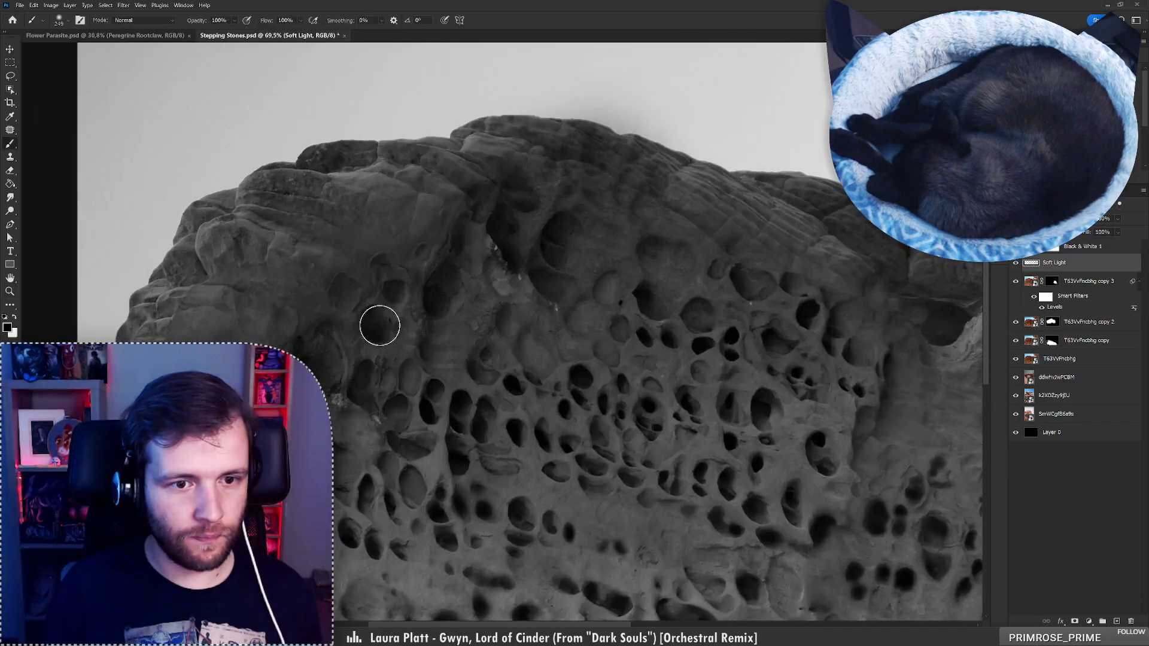
key("ctrl+z")
right_click(411, 304)
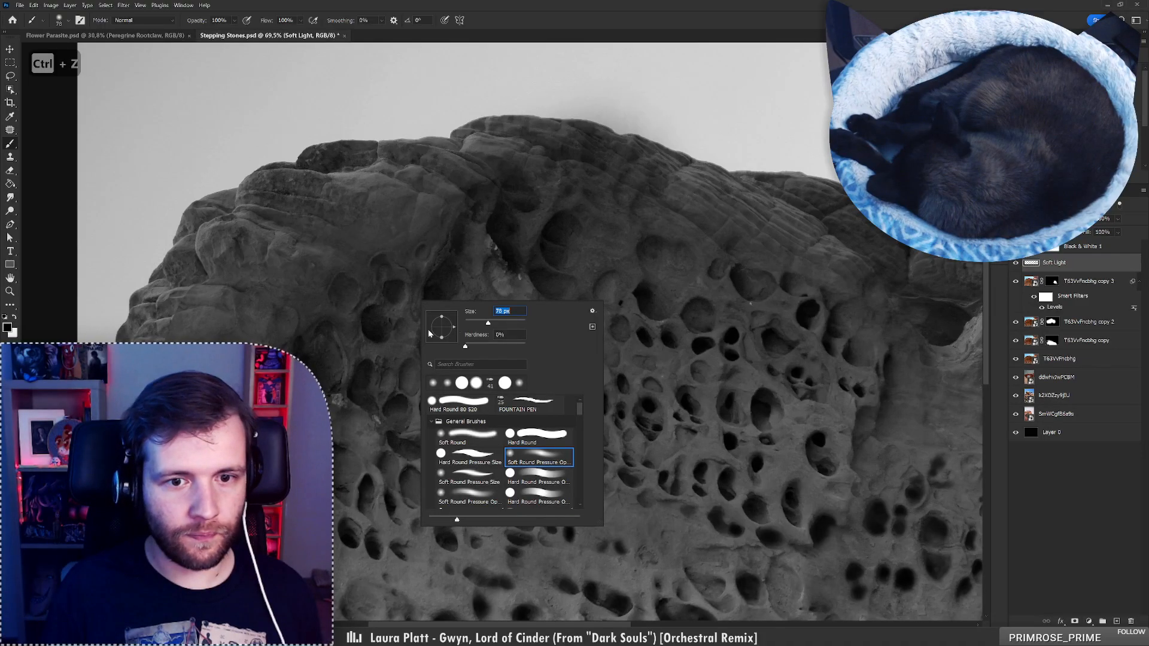
left_click_drag(375, 329, 372, 326)
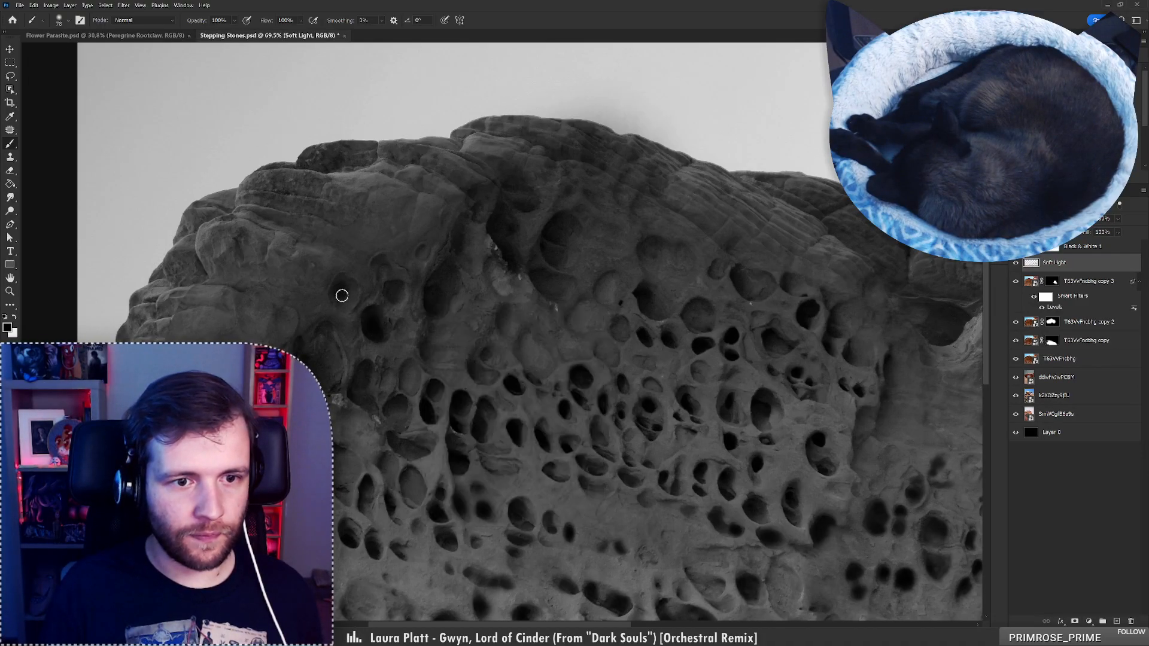
left_click_drag(339, 290, 349, 303)
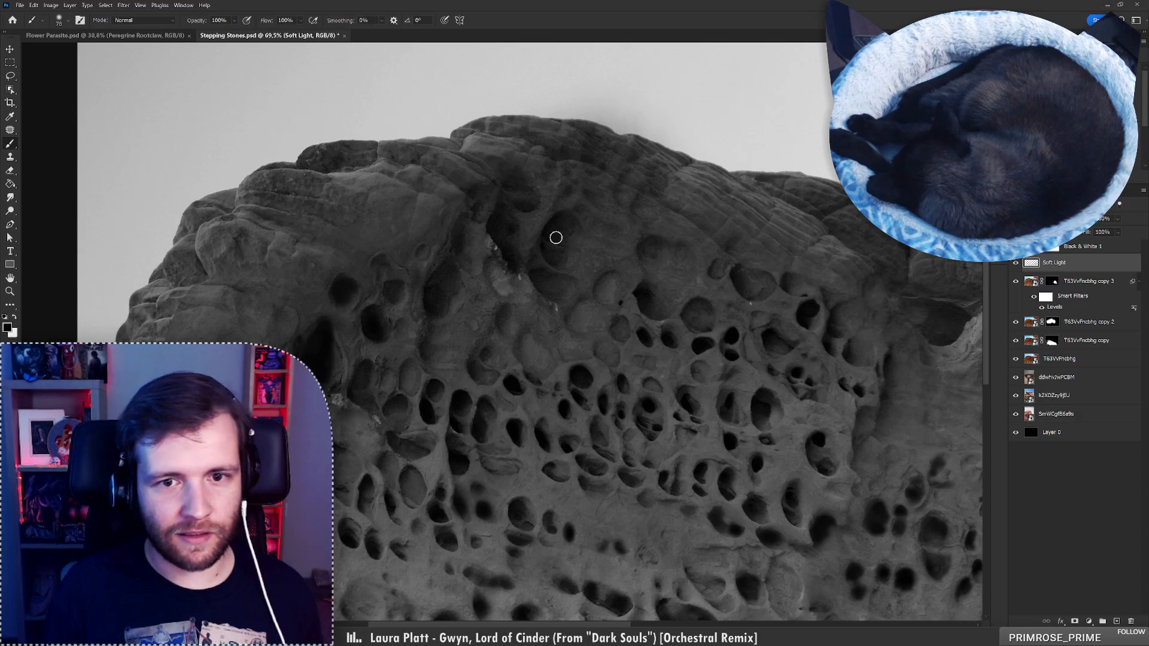
mouse_move(556, 236)
left_mouse_down()
mouse_move(567, 236)
mouse_move(523, 201)
left_mouse_up()
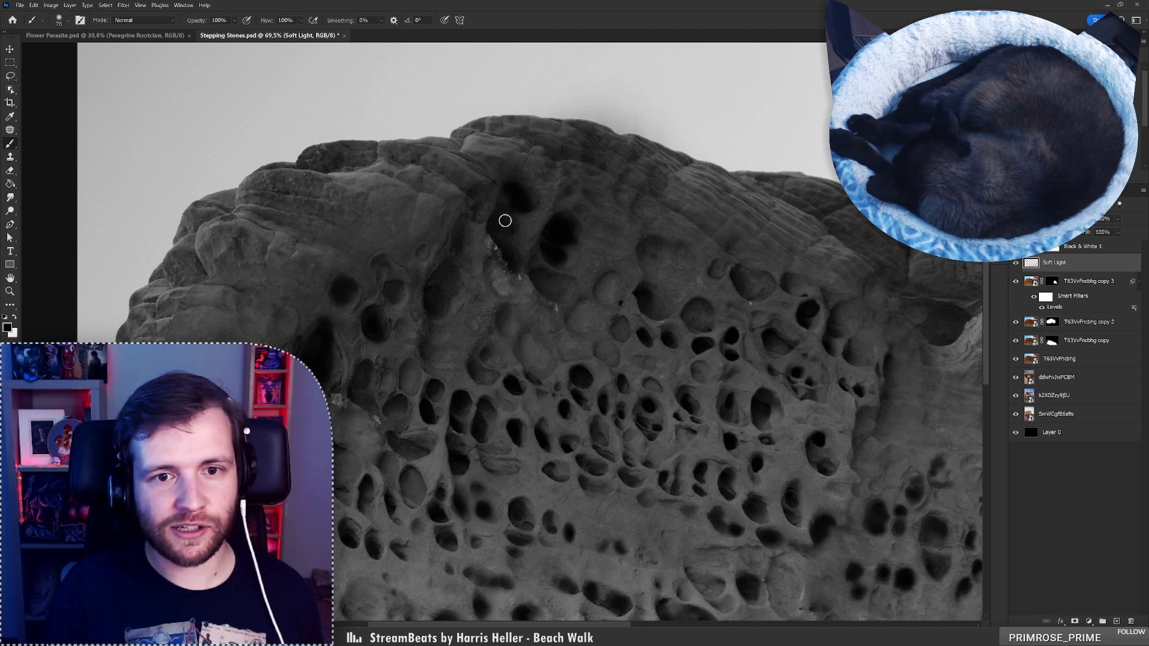
Add a new layer above Soft Light and paint a sky-coloured opening into the crest hollow with a small hard round brush
key("ctrl+shift+alt+n")
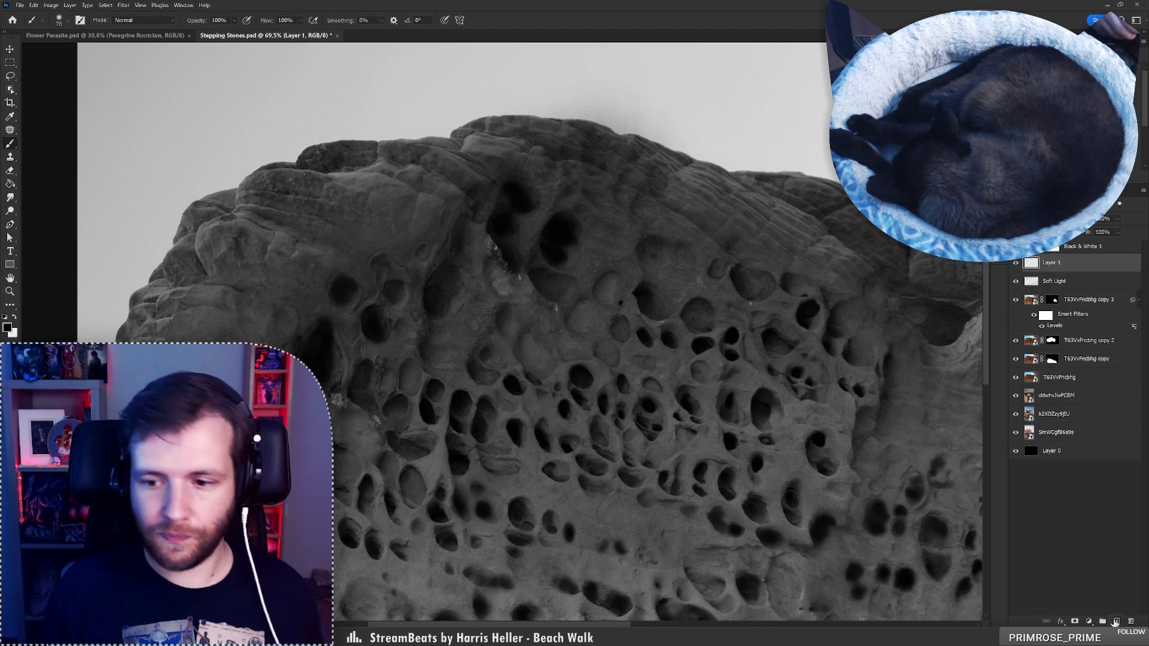
left_click(353, 128, "alt")
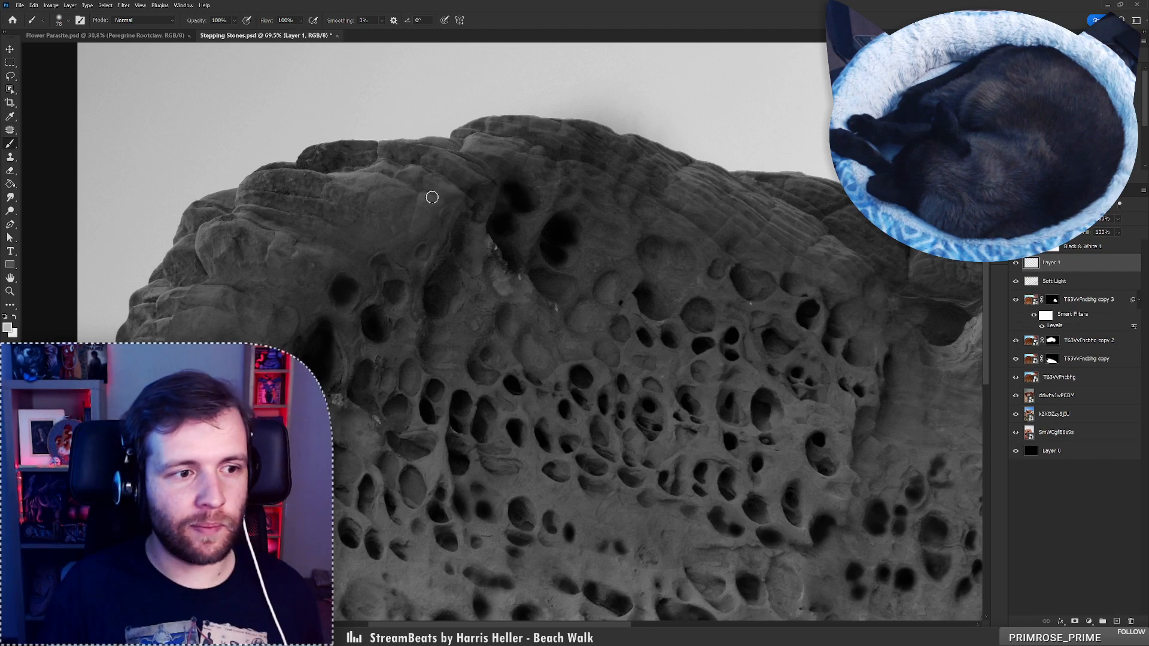
right_click(420, 174)
left_click_drag(495, 204, 489, 204)
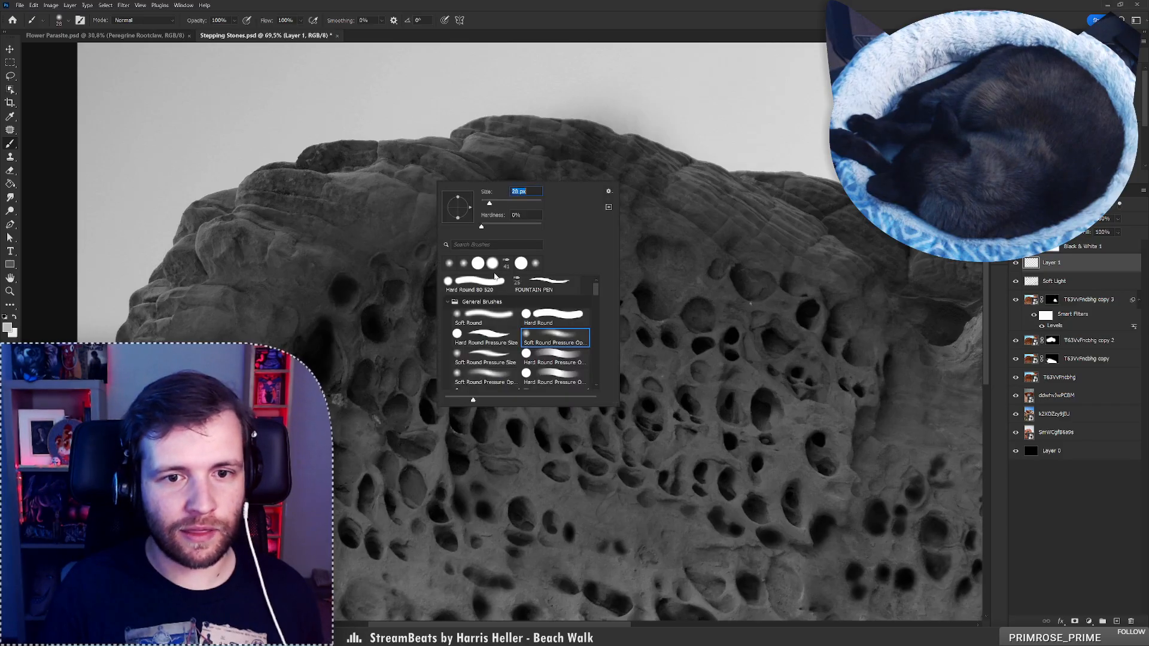
left_click(477, 282)
key("Return")
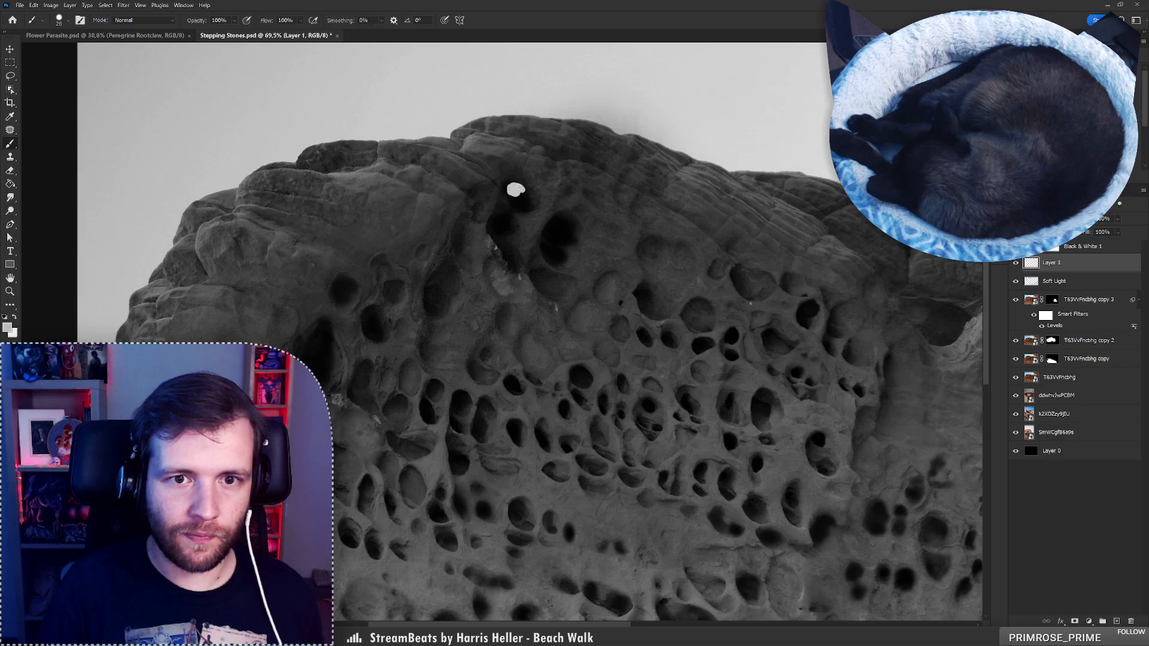
Paint a second light opening inside the dark hollow on the boulder's upper left
key("z")
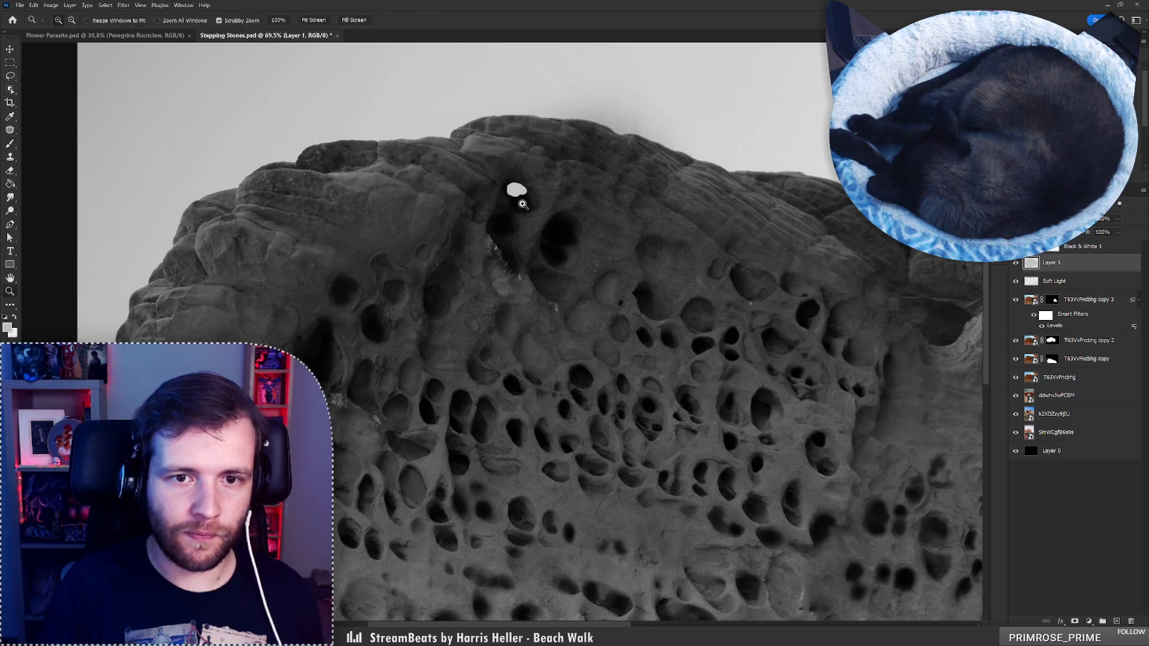
mouse_move(522, 203)
left_mouse_down()
mouse_move(474, 208)
mouse_move(516, 222)
mouse_move(518, 204)
left_mouse_up()
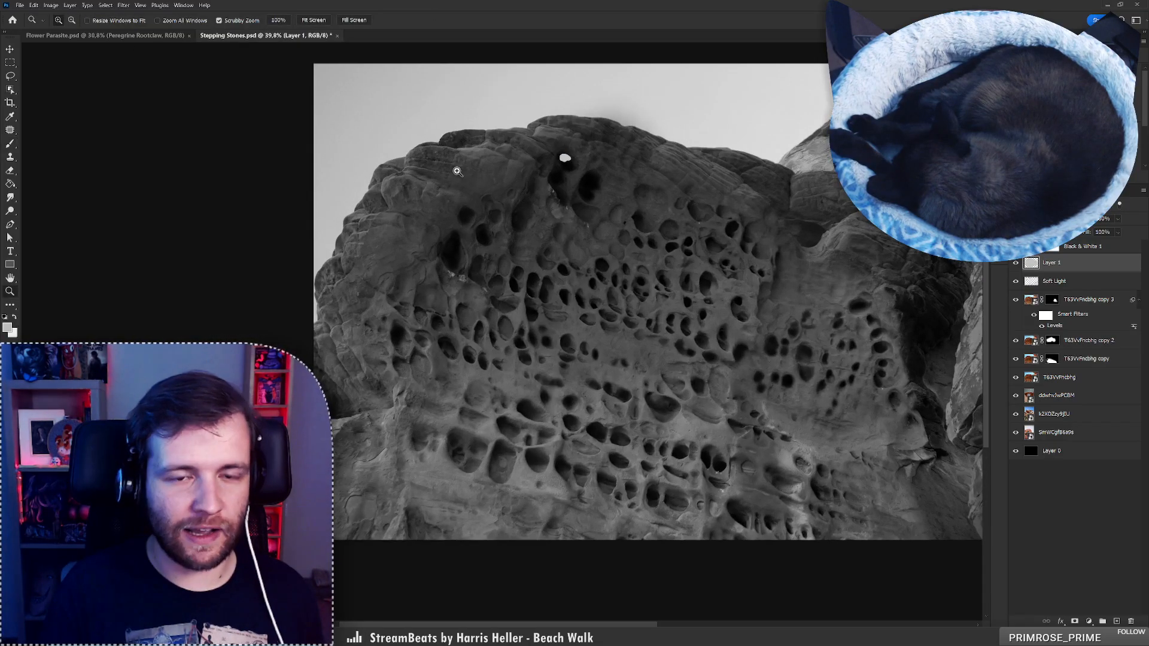
left_click_drag(457, 168, 474, 159)
key("b")
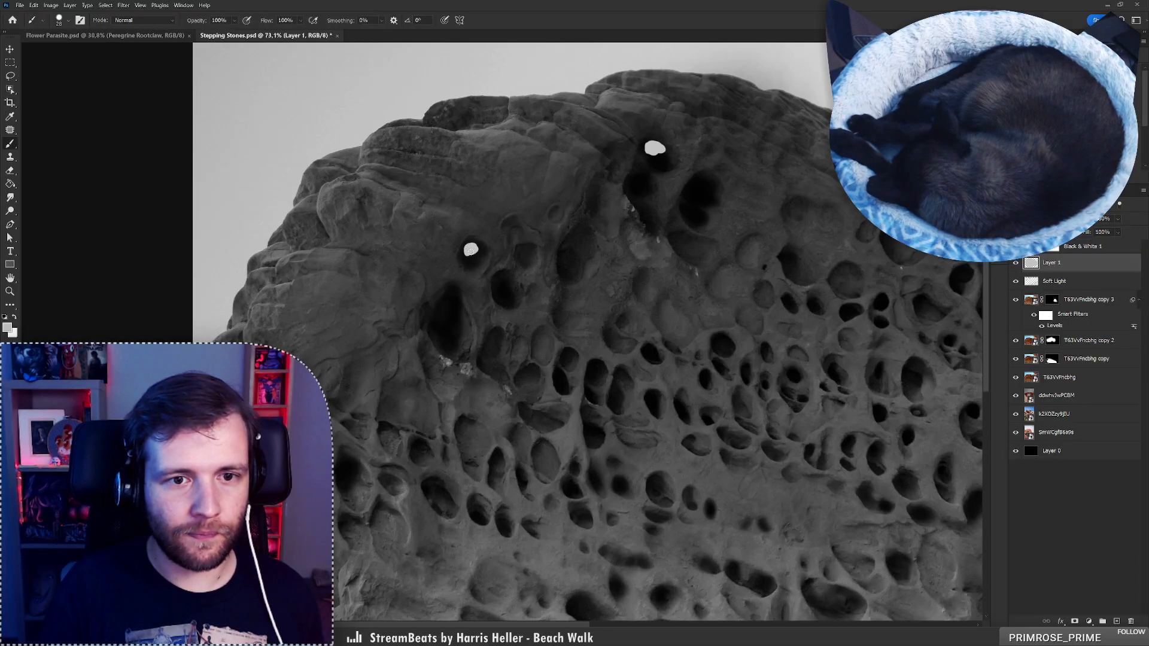
key("z")
mouse_move(471, 250)
left_mouse_down()
mouse_move(438, 234)
mouse_move(599, 220)
mouse_move(602, 205)
mouse_move(634, 207)
mouse_move(621, 190)
left_mouse_up()
key("b")
key("z")
left_click_drag(501, 237, 471, 236)
key("b")
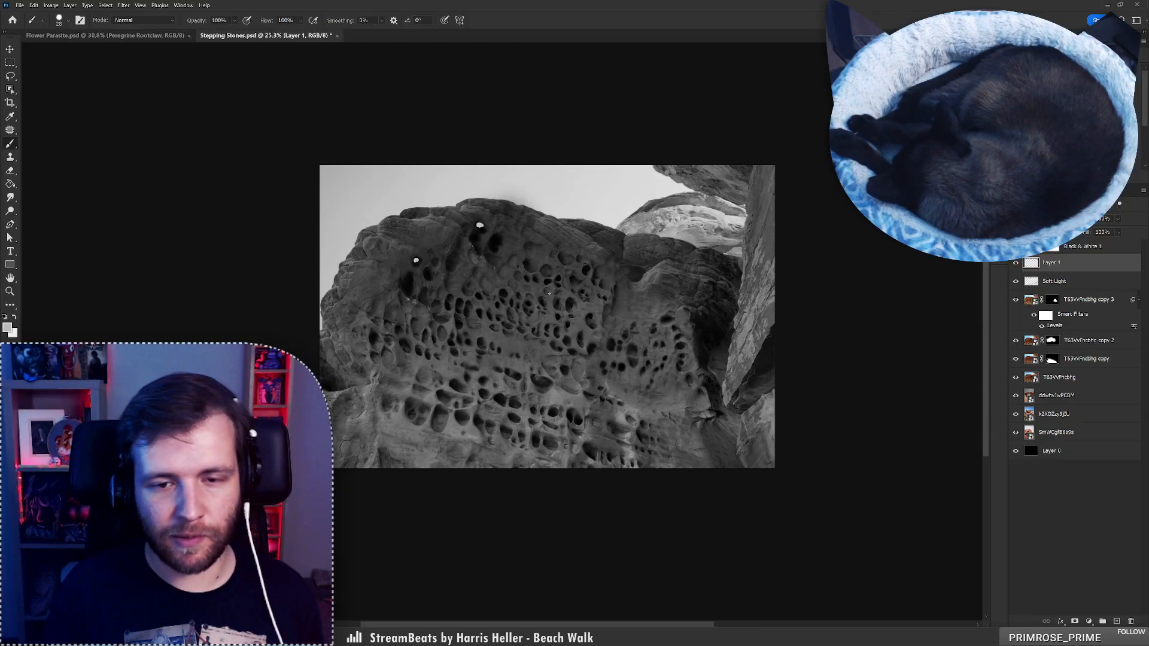
Trim the edges of both light openings with a resized eraser to make them smaller
left_click_drag(525, 280, 526, 265)
key("z")
left_click_drag(447, 233, 578, 242)
key("e")
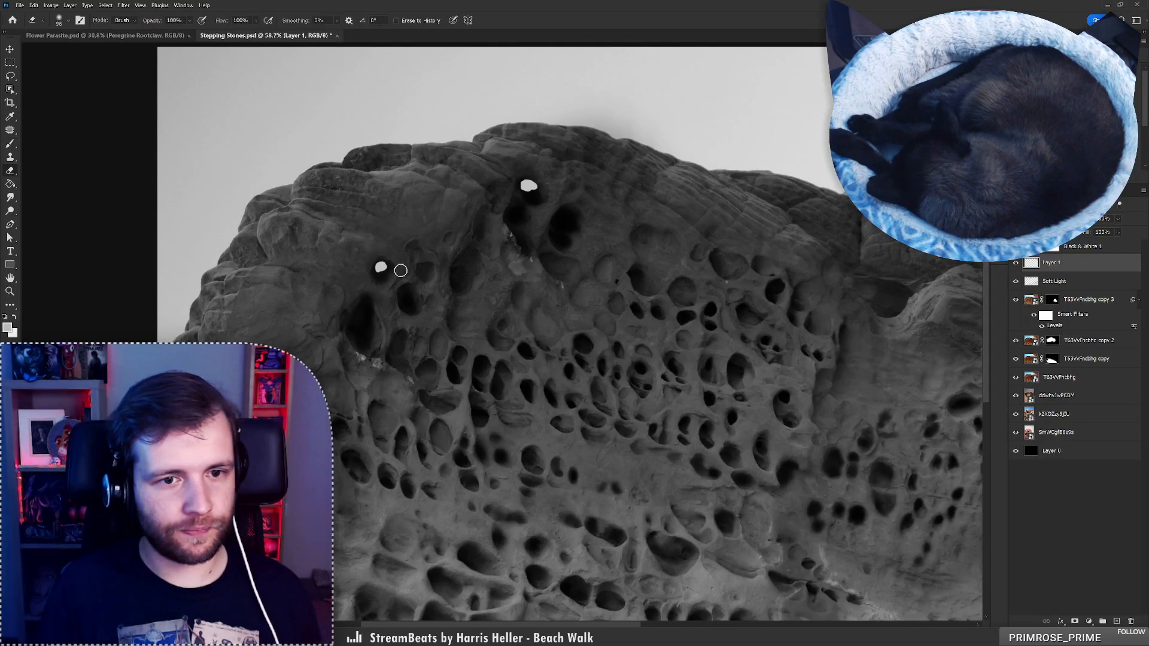
right_click(395, 273)
left_click(393, 268)
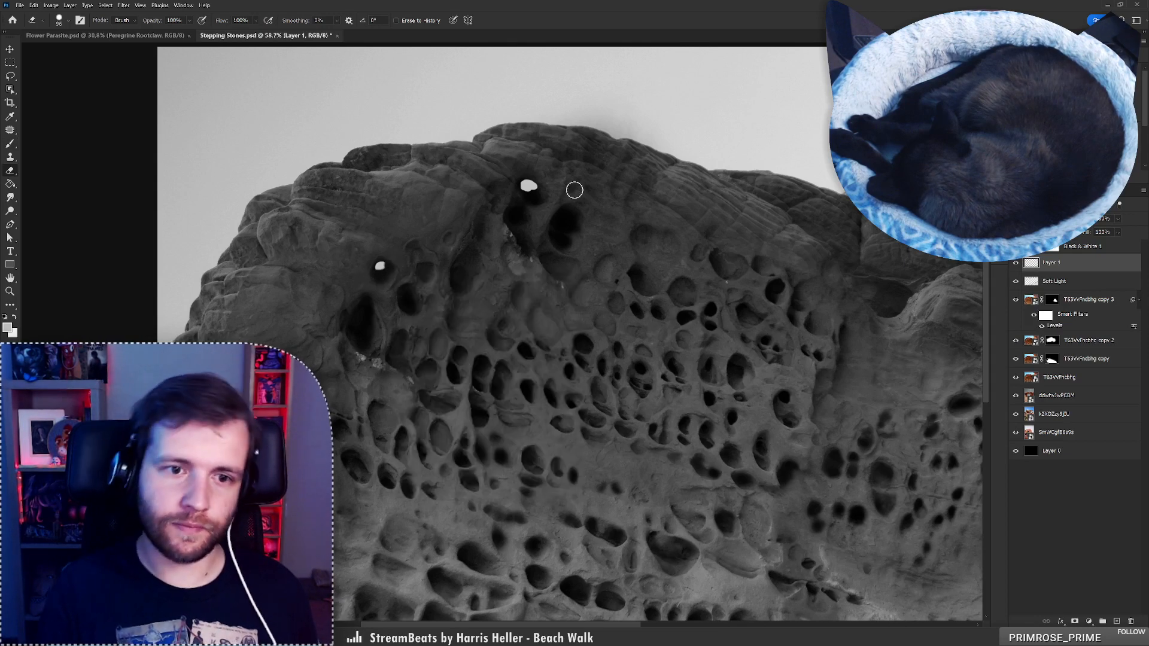
left_click_drag(543, 187, 518, 192)
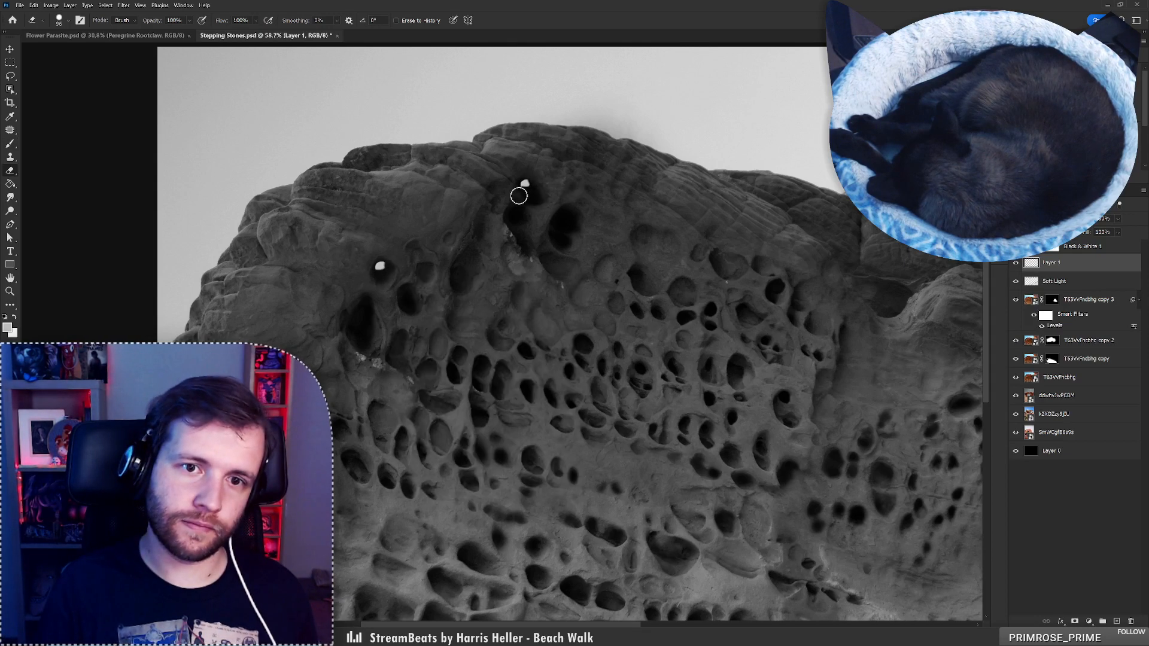
key("z")
mouse_move(500, 230)
left_mouse_down()
mouse_move(466, 241)
mouse_move(539, 217)
left_mouse_up()
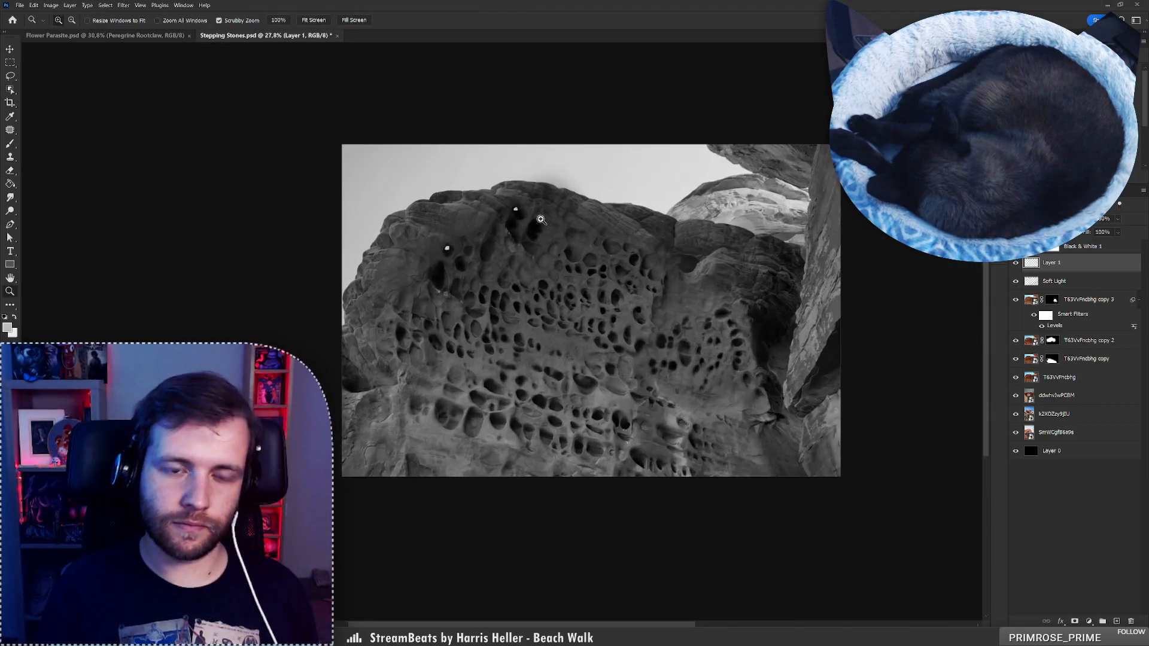
On the Soft Light layer, darken the small hollows around the upper-left sky opening in black with a soft round pressure-opacity brush
key("e")
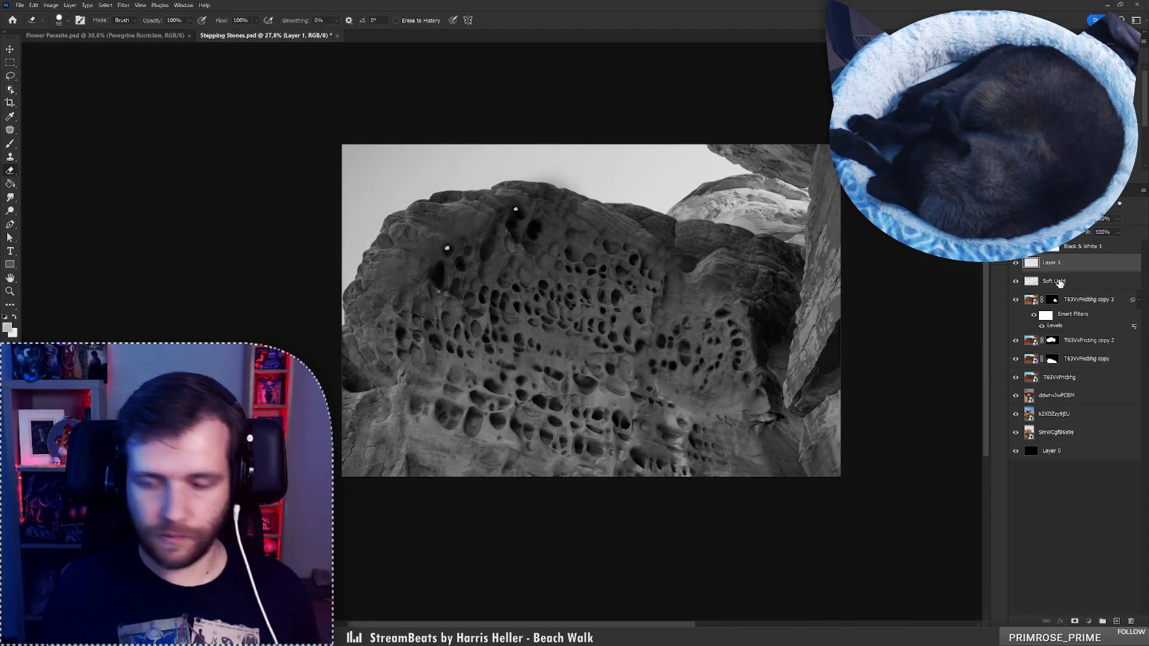
left_click(1058, 281)
key("z")
left_click_drag(476, 229, 503, 230)
key("b")
right_click(496, 251)
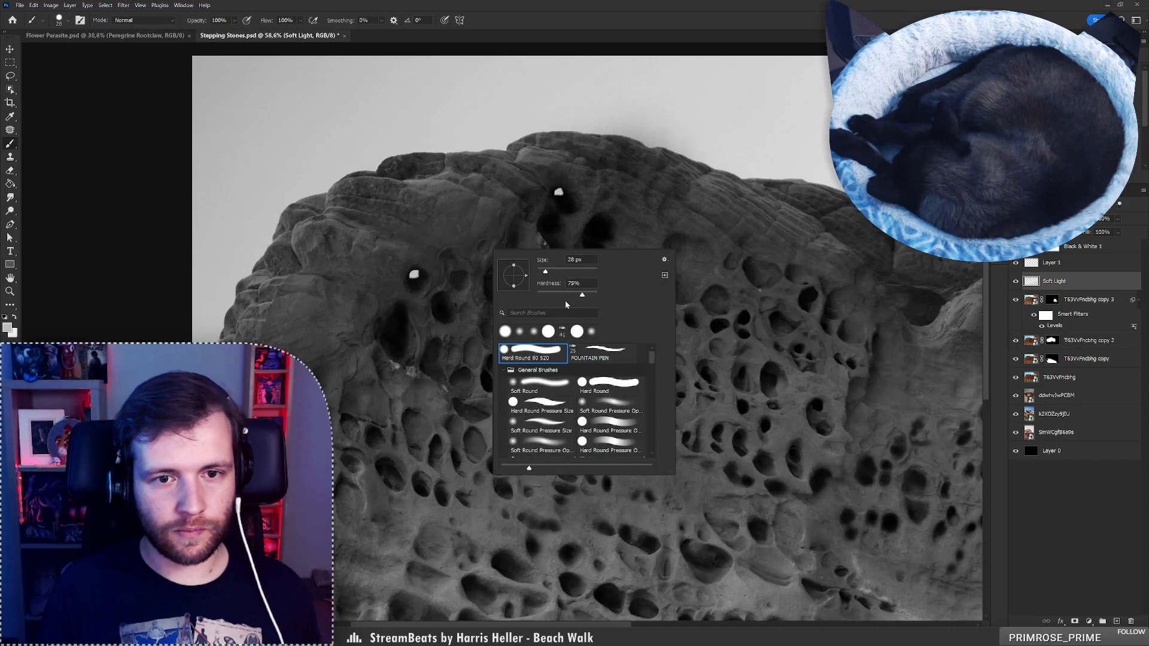
left_click(599, 404)
left_click(483, 248)
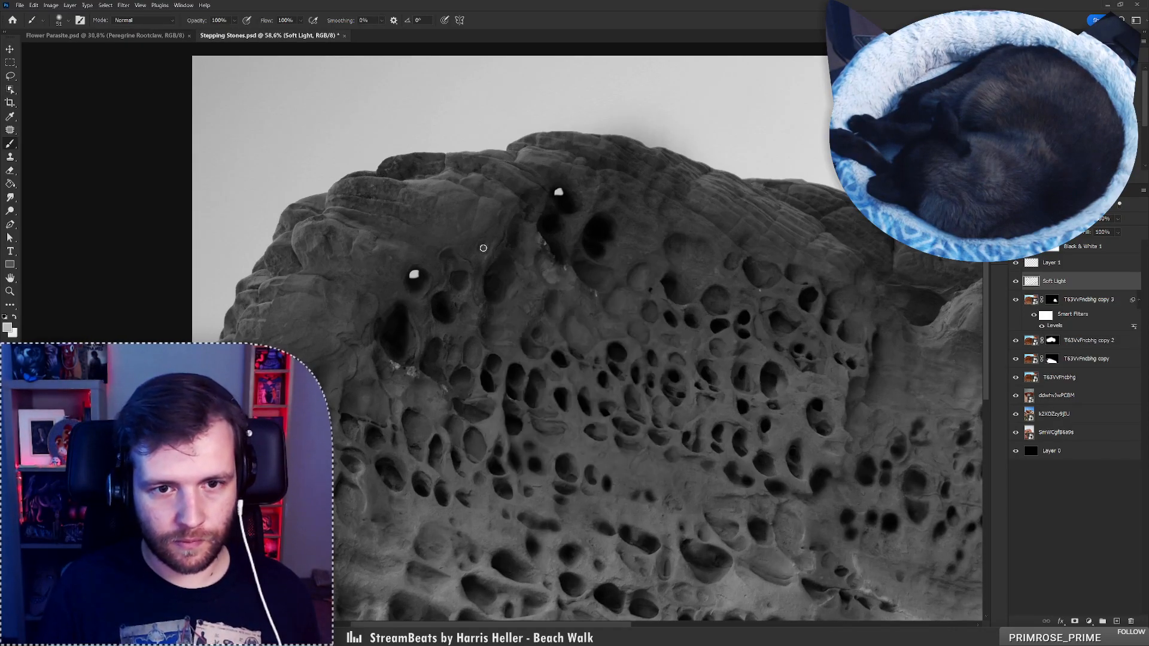
key("ctrl+z")
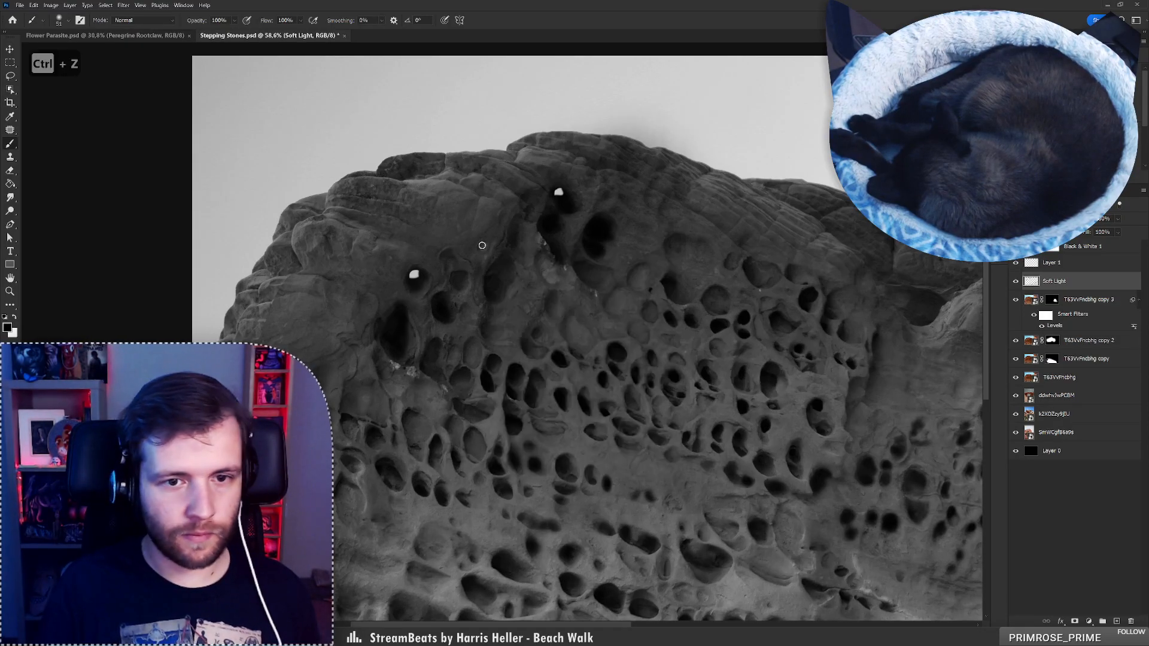
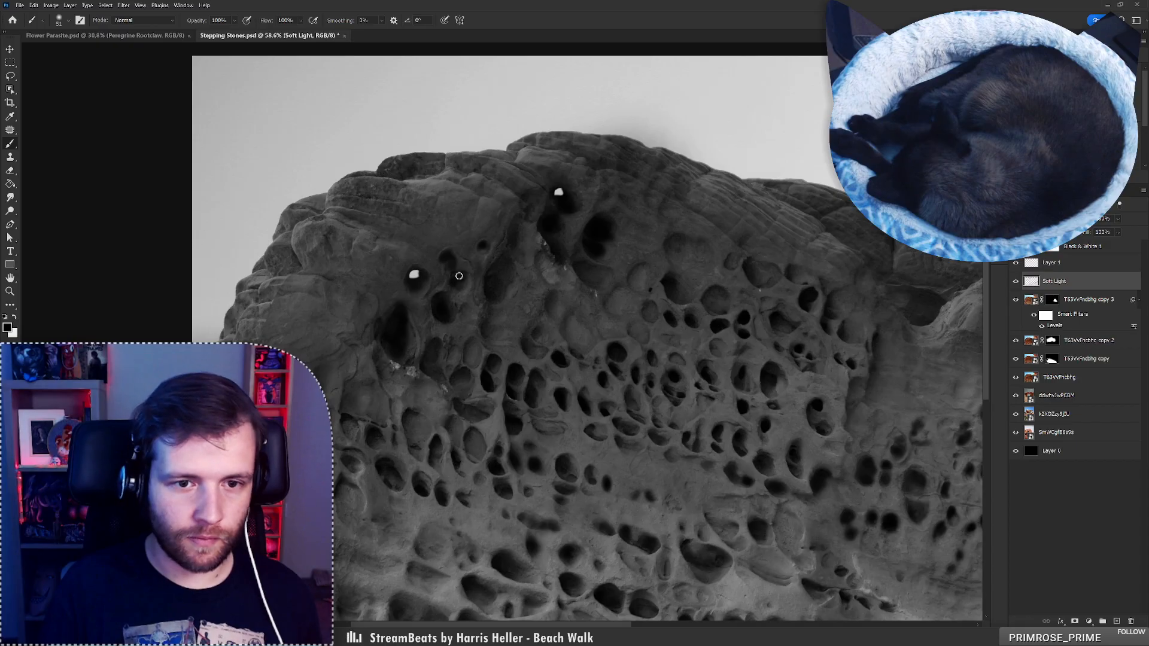
Darken the hollows along the boulder's left flank with a larger soft black brush
scroll(391, 211, "down", 4)
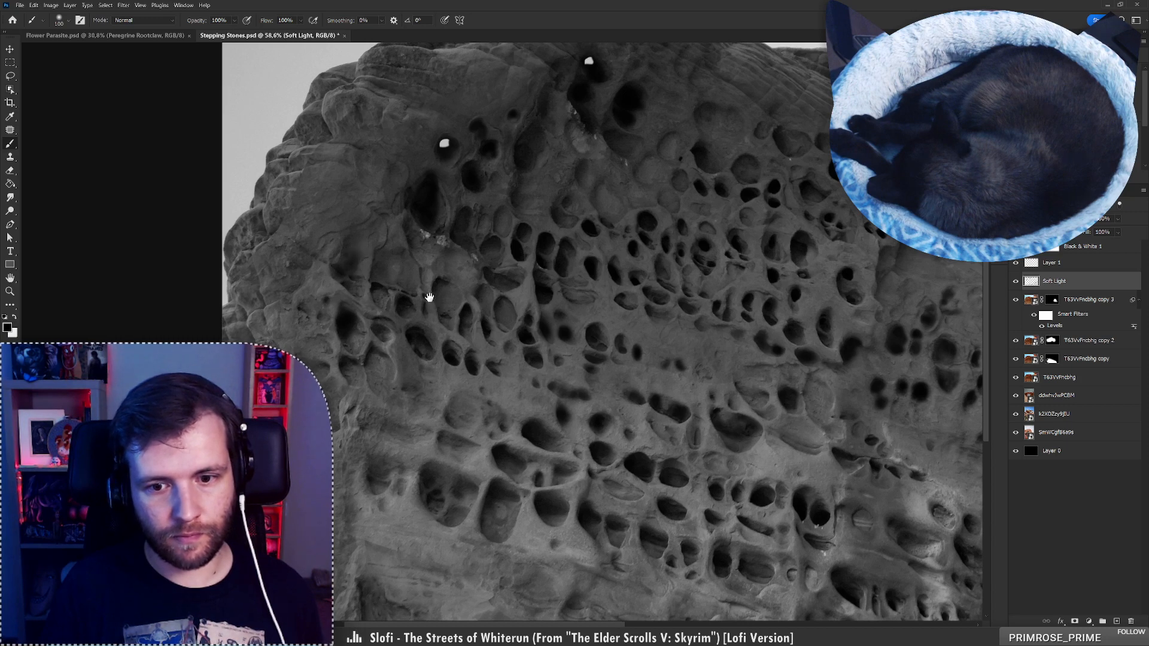
mouse_move(430, 297)
left_mouse_down()
mouse_move(374, 269)
mouse_move(378, 287)
left_mouse_up()
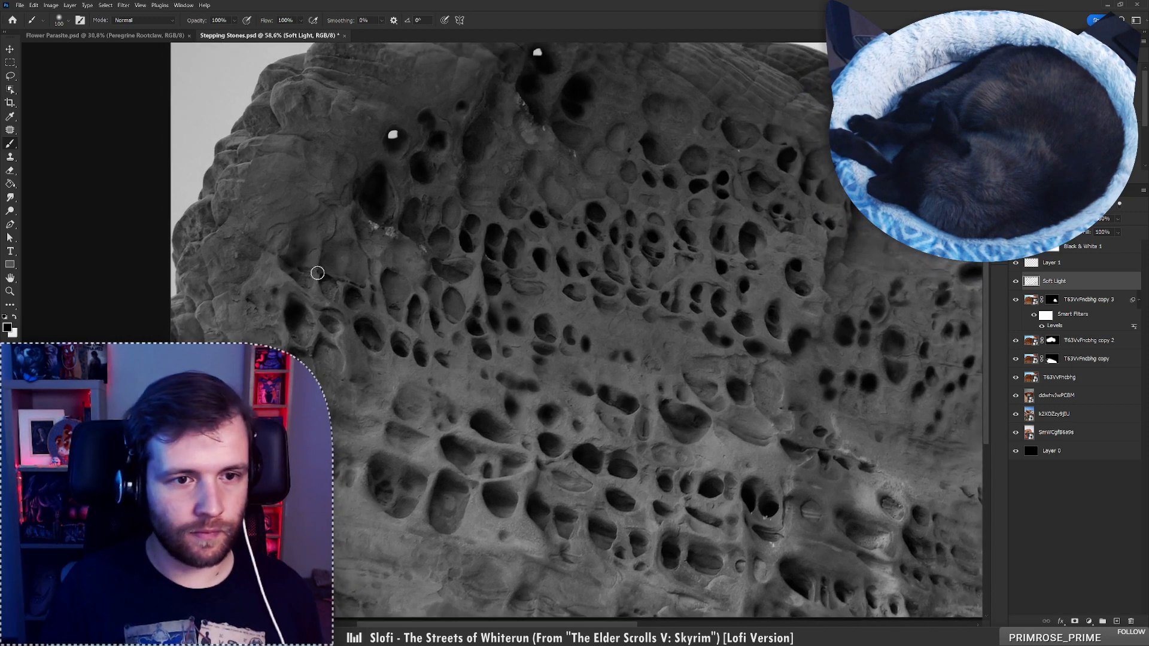
mouse_move(300, 258)
left_mouse_down()
mouse_move(292, 263)
mouse_move(301, 278)
mouse_move(329, 272)
mouse_move(325, 282)
mouse_move(352, 293)
mouse_move(352, 266)
mouse_move(393, 284)
mouse_move(340, 269)
mouse_move(361, 268)
left_mouse_up()
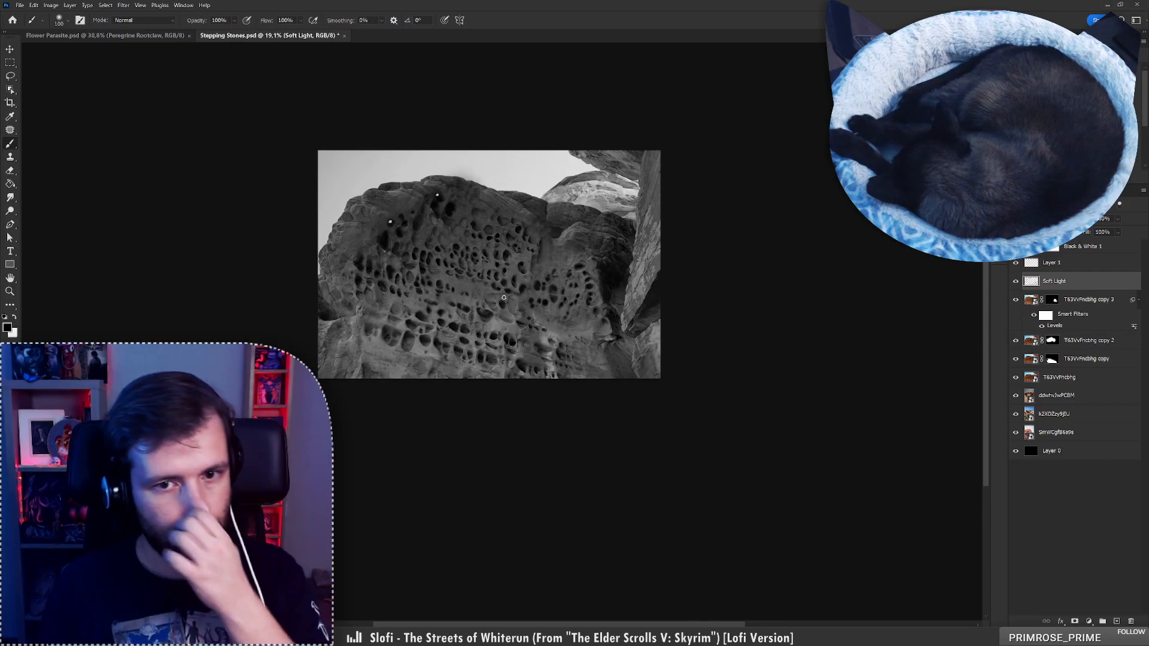
Darken the two brightly lit hollows near the boulder's lower right
mouse_move(483, 283)
left_mouse_down()
mouse_move(526, 279)
mouse_move(408, 276)
mouse_move(426, 270)
left_mouse_up()
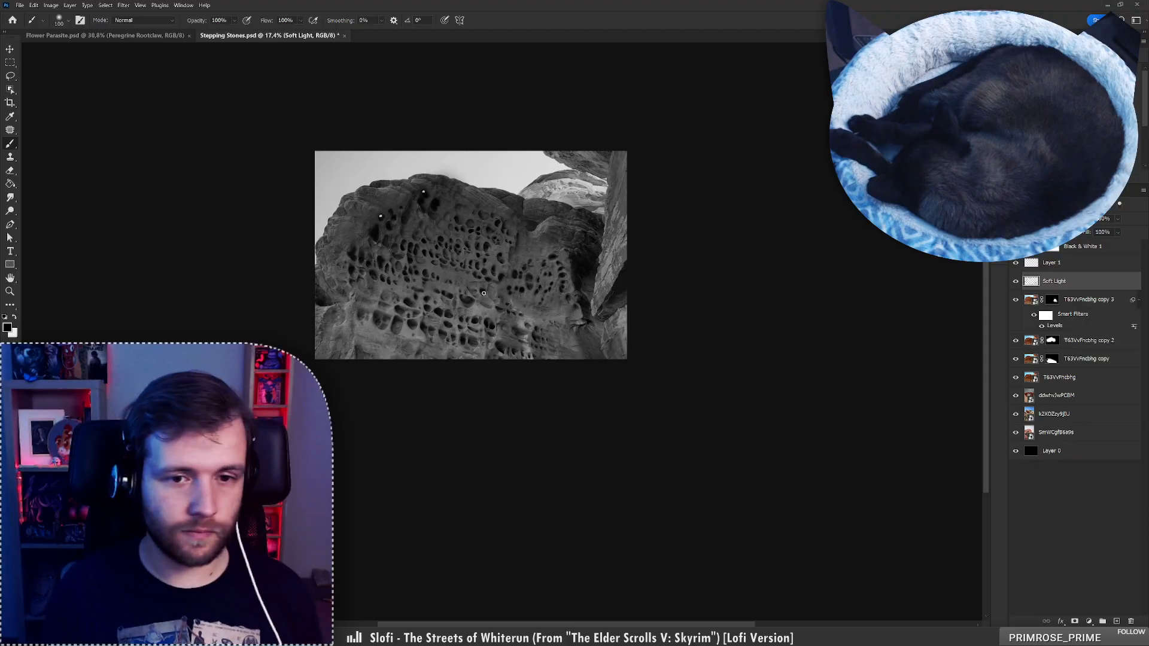
left_click_drag(523, 331, 583, 326)
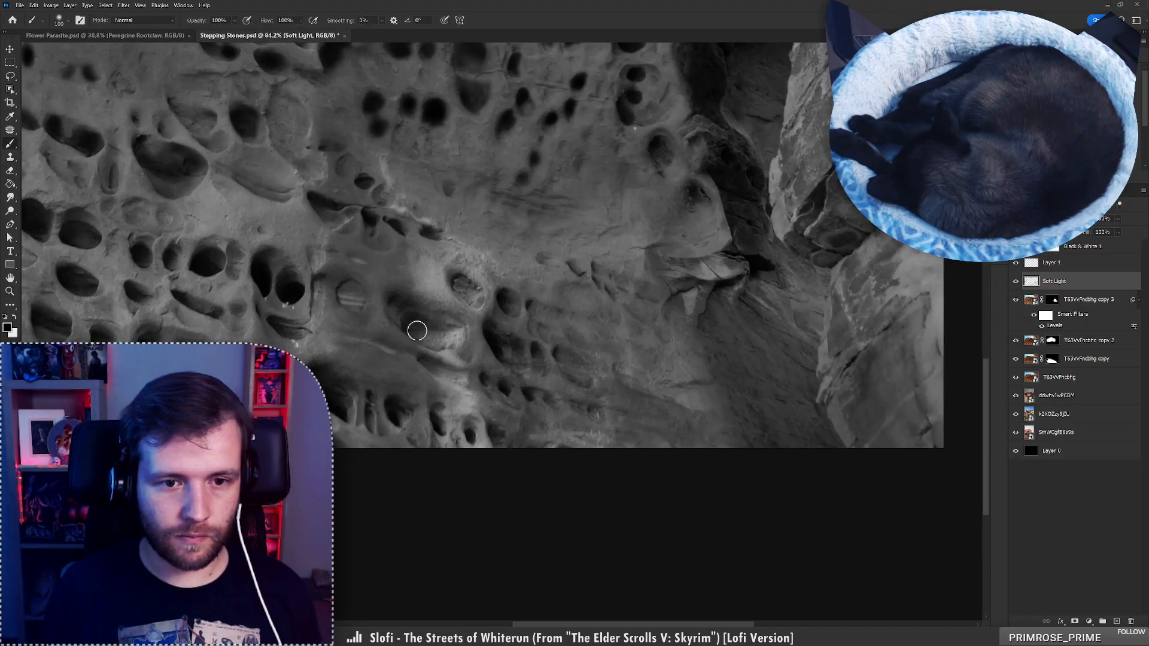
left_click_drag(433, 340, 429, 331)
left_click_drag(464, 291, 470, 289)
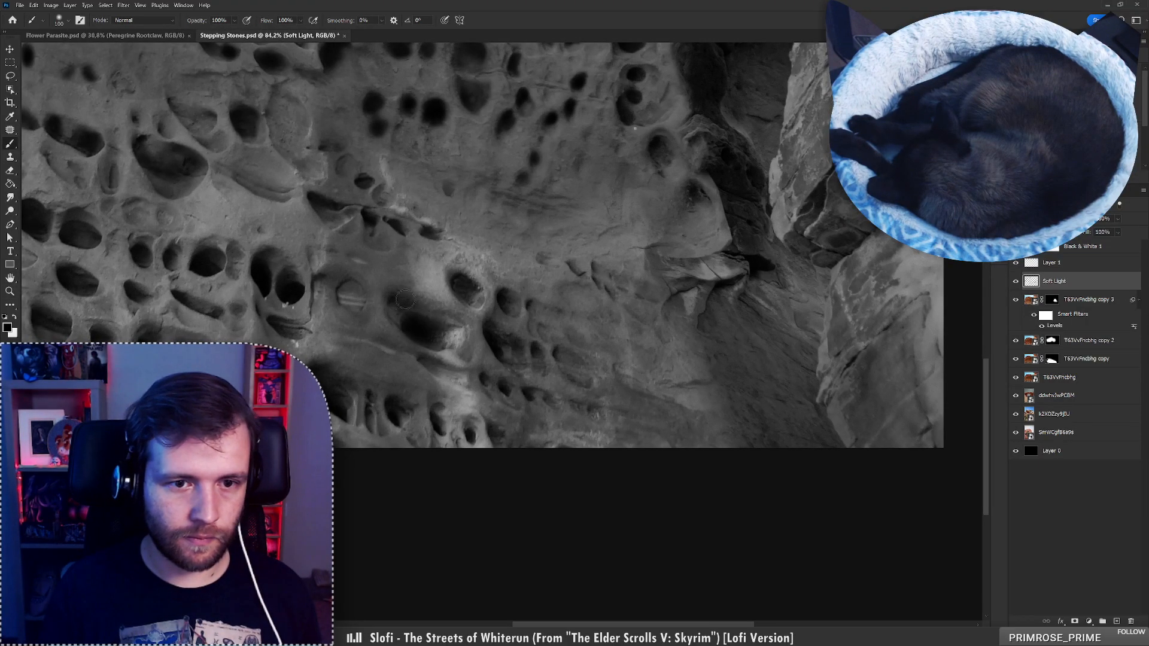
Shade the shallow hollow beside the two lower-right ones and pick a different eraser brush tip for trimming it
mouse_move(357, 293)
left_mouse_down()
mouse_move(399, 419)
mouse_move(325, 391)
mouse_move(370, 394)
mouse_move(359, 283)
mouse_move(381, 296)
mouse_move(357, 298)
left_mouse_up()
key("e")
key("ctrl+z")
right_click(379, 305)
left_click(500, 460)
key("z")
mouse_move(374, 352)
left_mouse_down()
mouse_move(339, 356)
mouse_move(367, 347)
left_mouse_up()
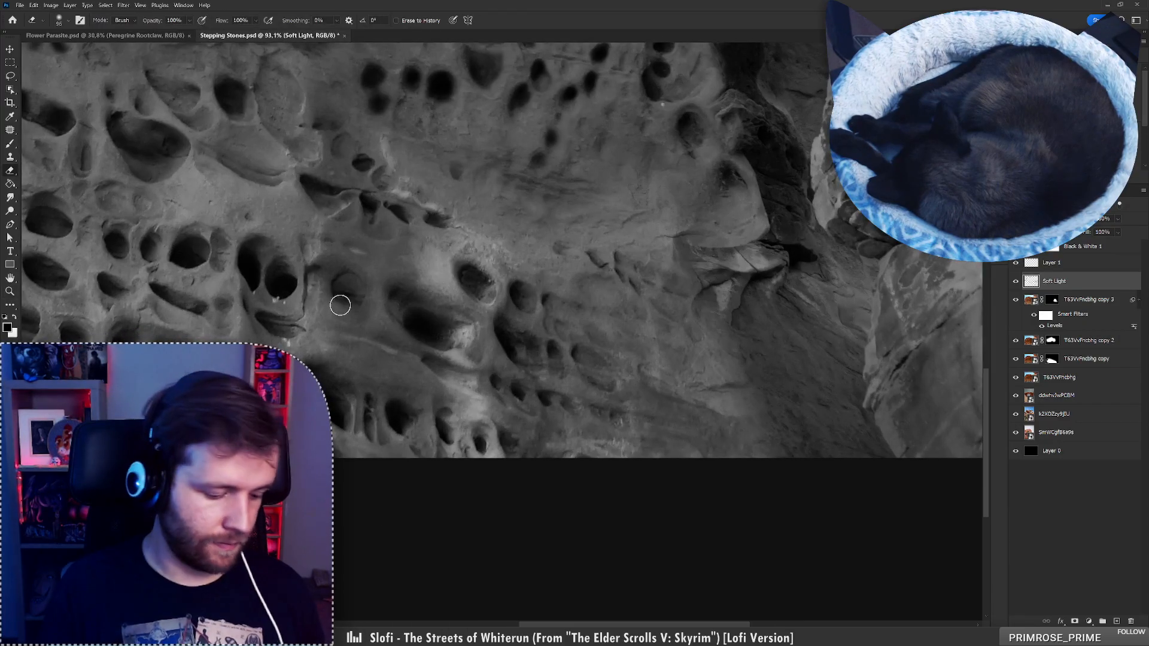
Deepen the shallow lower-right hollow with a smaller brush, then darken the small pits near the picture's bottom edge
key("b")
key("bracketleft")
key("bracketleft")
key("bracketleft")
key("bracketleft")
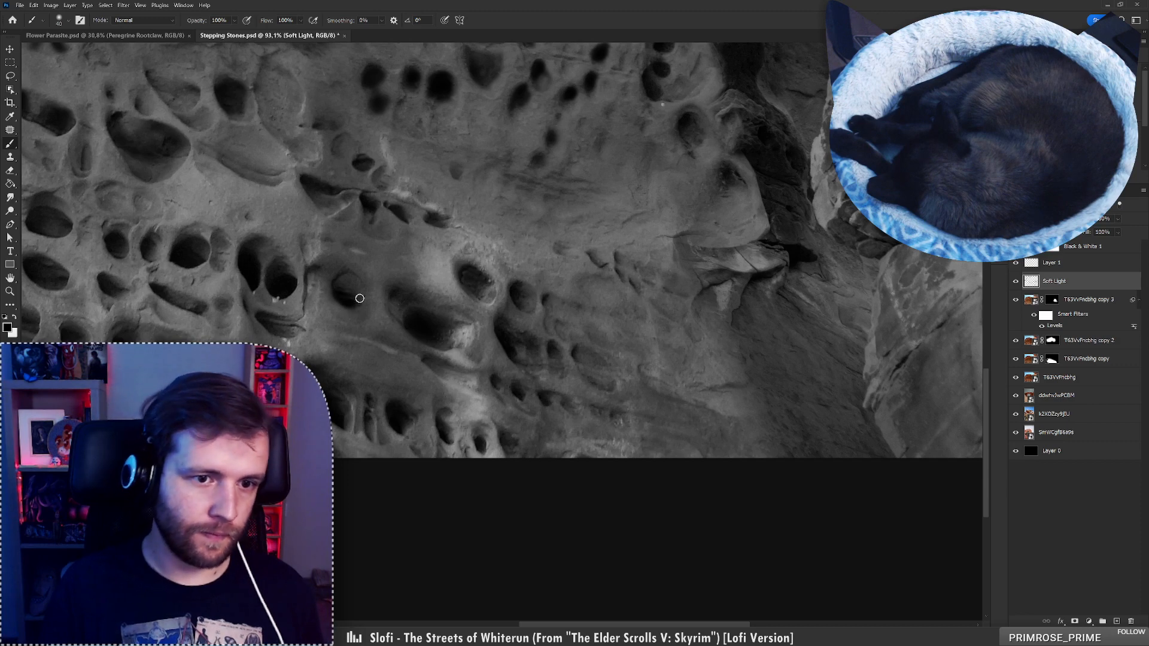
mouse_move(296, 283)
left_mouse_down()
mouse_move(436, 307)
mouse_move(415, 304)
left_mouse_up()
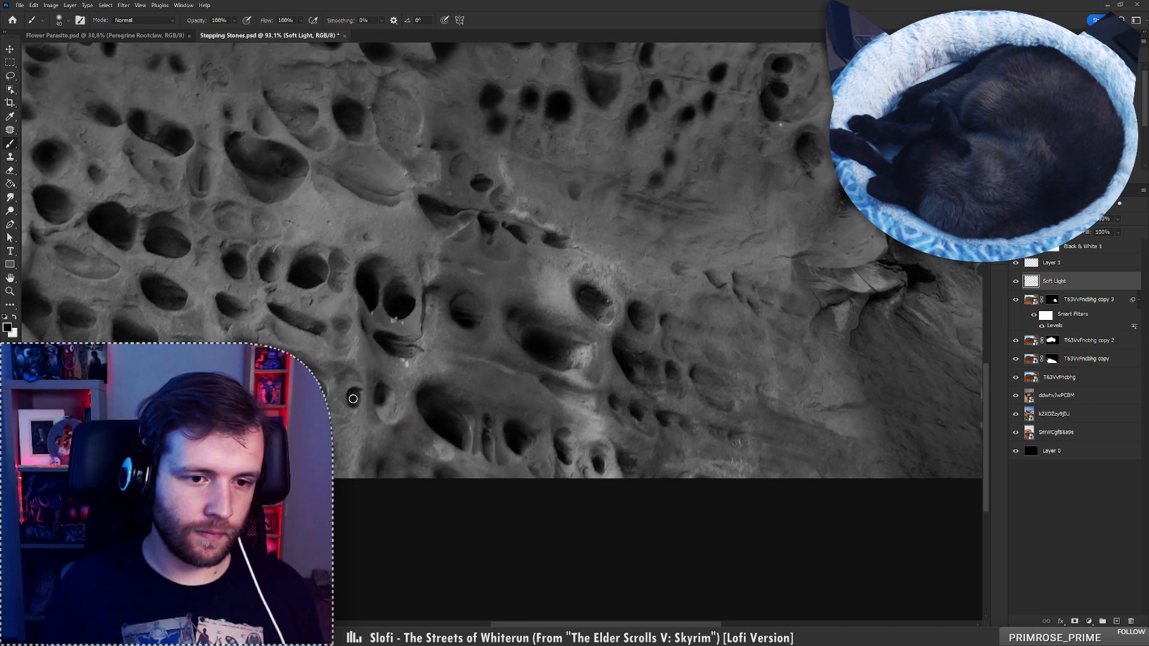
left_click_drag(353, 399, 446, 399)
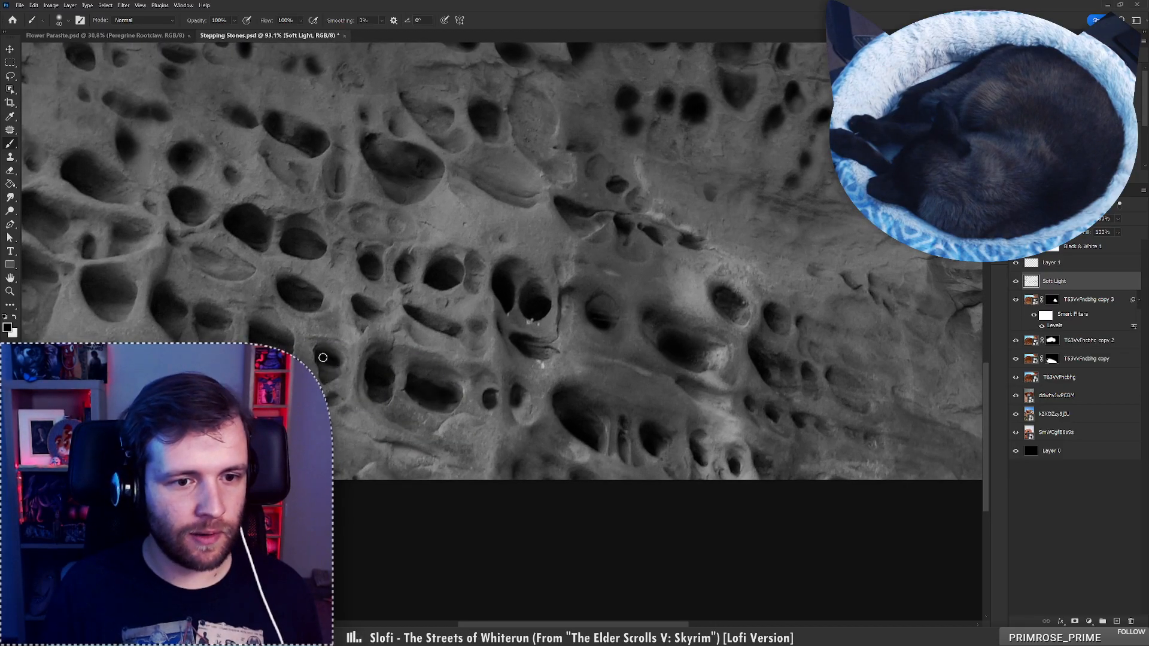
Continue darkening the hollows across the lower left and left-centre of the pitted rock face
mouse_move(252, 316)
left_mouse_down()
mouse_move(386, 321)
mouse_move(358, 327)
left_mouse_up()
mouse_move(342, 264)
left_mouse_down()
mouse_move(357, 269)
mouse_move(349, 278)
left_mouse_up()
left_click_drag(377, 253, 288, 251)
mouse_move(338, 201)
left_mouse_down()
mouse_move(374, 189)
mouse_move(402, 201)
left_mouse_up()
mouse_move(402, 241)
left_mouse_down()
mouse_move(439, 246)
mouse_move(415, 227)
mouse_move(426, 283)
mouse_move(413, 237)
mouse_move(434, 282)
mouse_move(425, 219)
mouse_move(450, 248)
mouse_move(443, 268)
mouse_move(432, 227)
mouse_move(436, 277)
mouse_move(413, 259)
mouse_move(424, 285)
mouse_move(414, 263)
mouse_move(432, 289)
mouse_move(445, 278)
mouse_move(438, 286)
mouse_move(422, 221)
mouse_move(448, 254)
left_mouse_up()
key("e")
key("b")
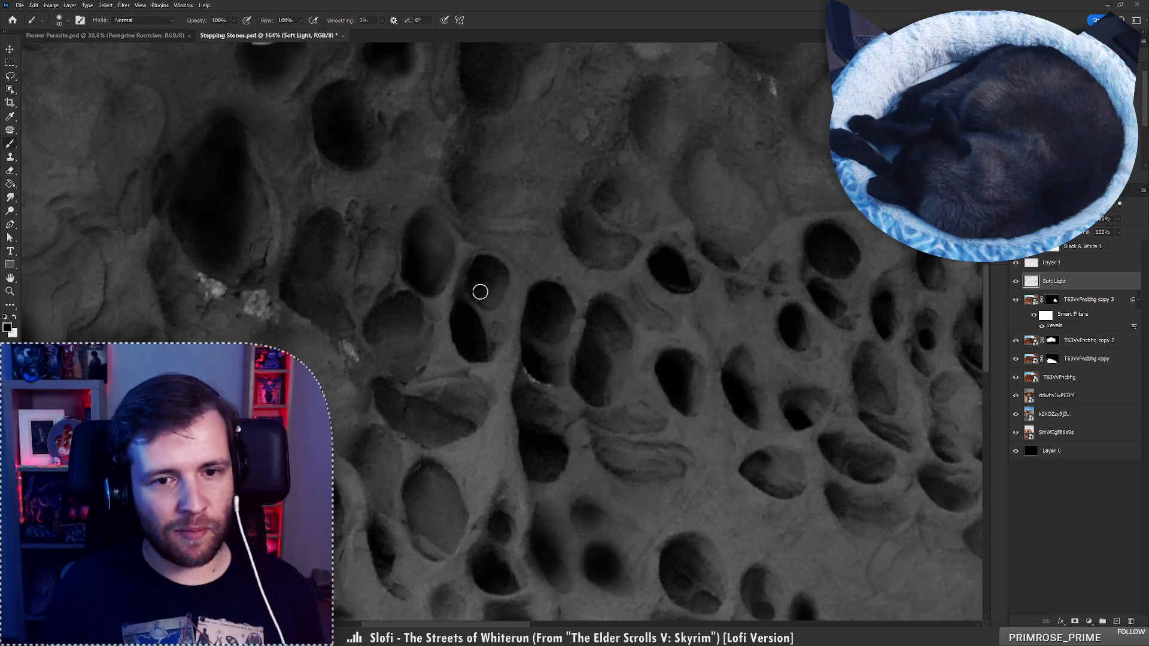
Darken the oval hollows beside the large upper-left cavity and erase excess shading inside that cavity
mouse_move(377, 326)
left_mouse_down()
mouse_move(403, 303)
mouse_move(395, 314)
mouse_move(418, 318)
left_mouse_up()
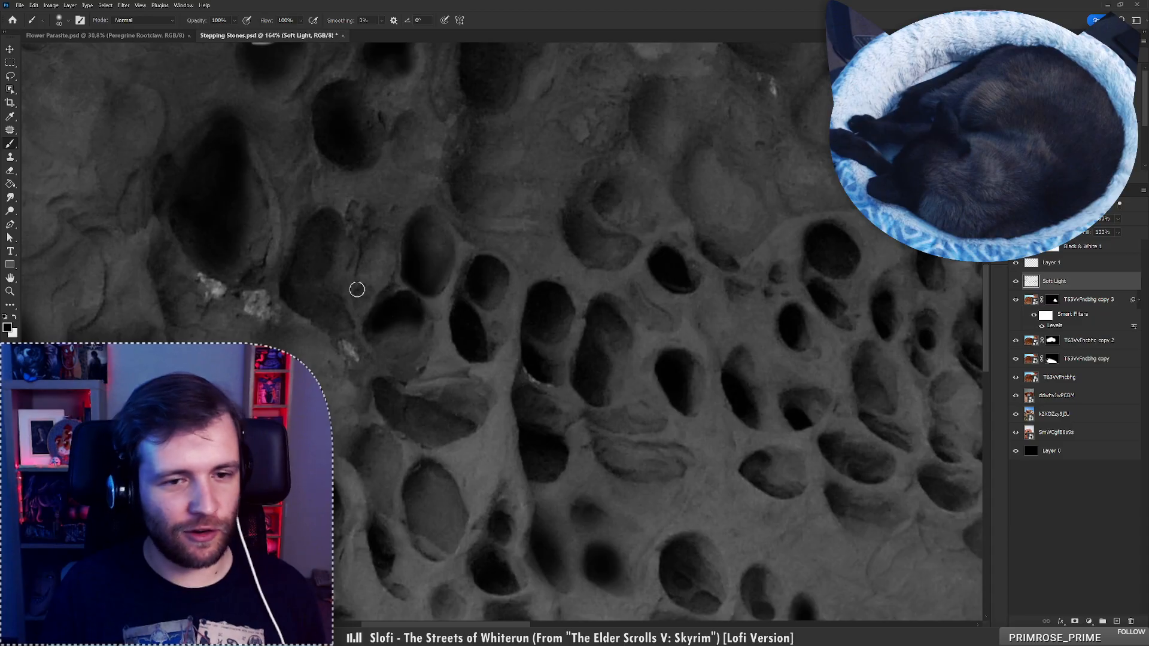
mouse_move(329, 240)
left_mouse_down()
mouse_move(295, 295)
mouse_move(342, 321)
mouse_move(267, 329)
mouse_move(338, 325)
left_mouse_up()
key("z")
key("b")
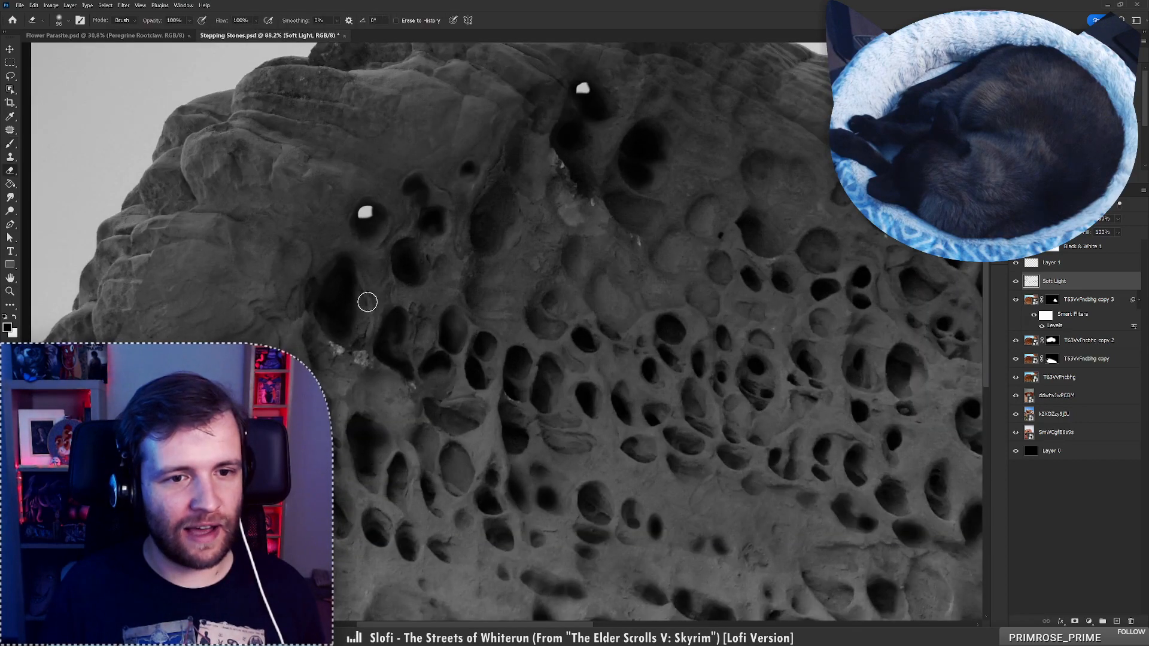
key("ctrl+z")
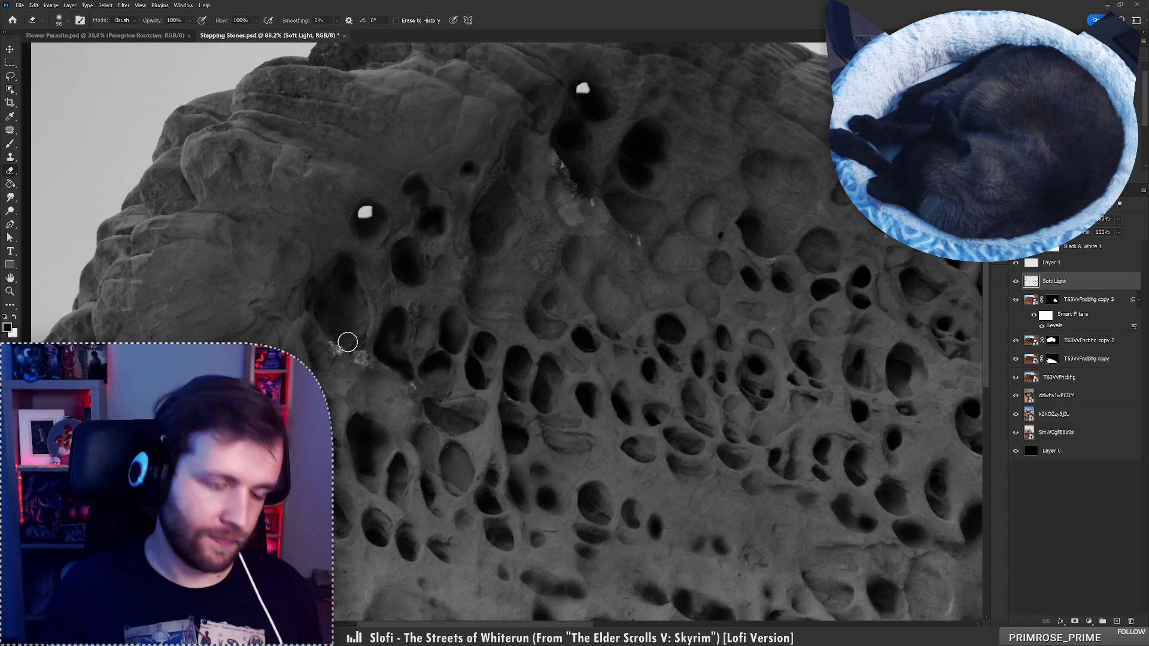
key("b")
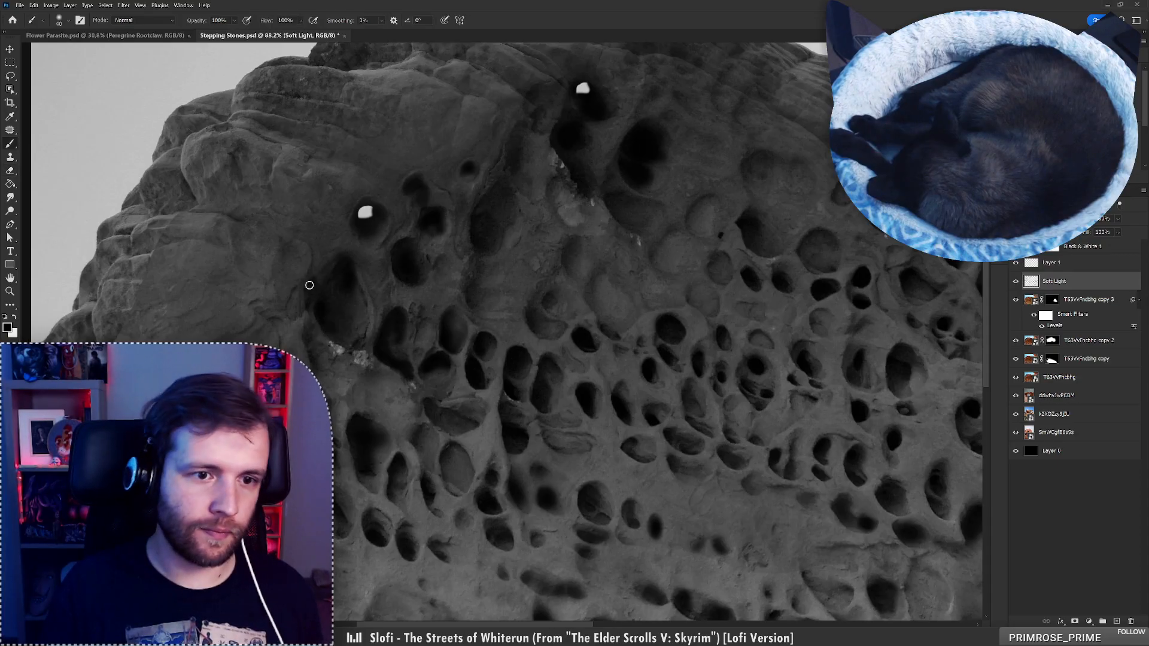
Darken the column of hollows running down between the two sky openings
scroll(340, 325, "down", 5)
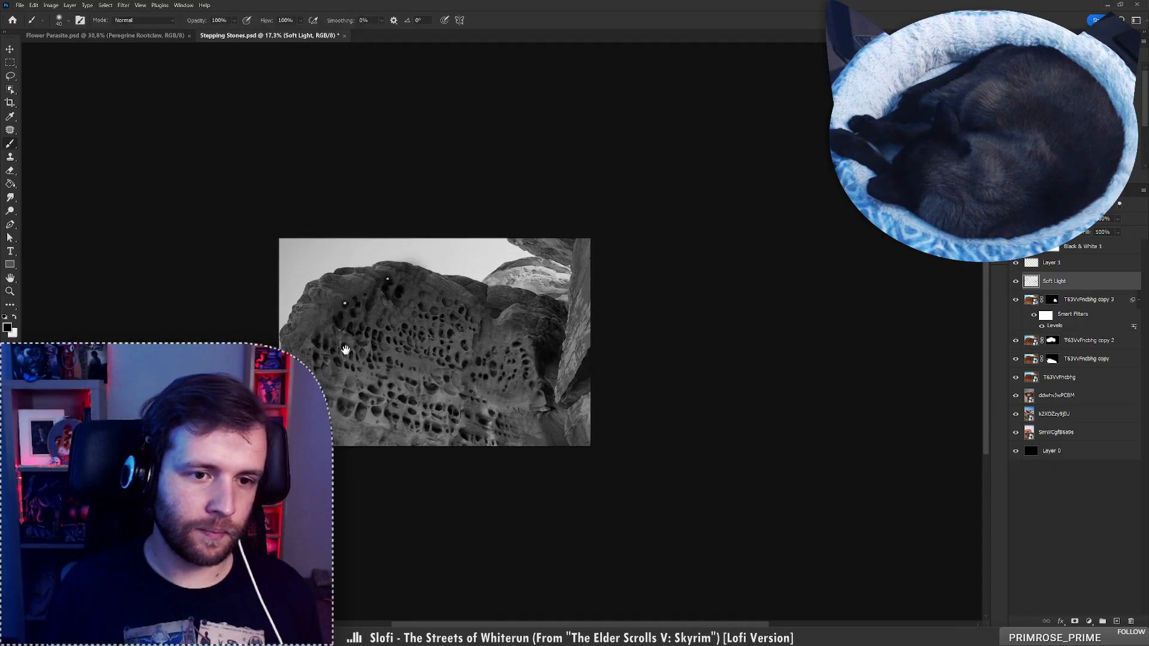
left_click_drag(346, 349, 341, 305)
scroll(341, 299, "up", 5)
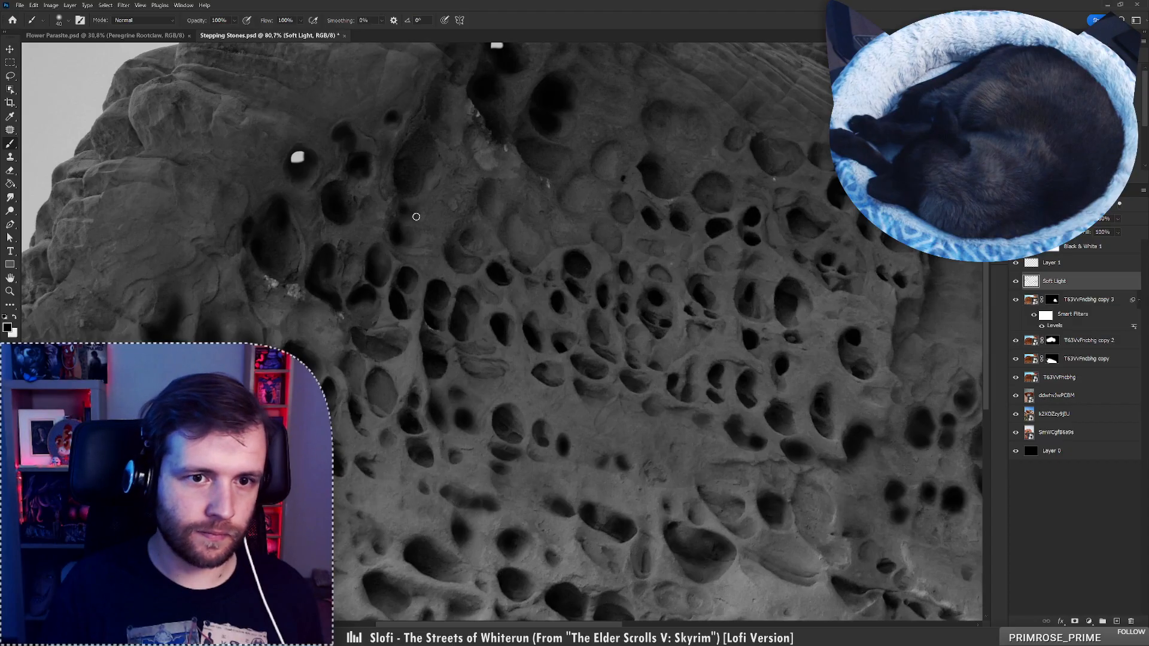
scroll(432, 232, "down", 5)
scroll(383, 231, "up", 5)
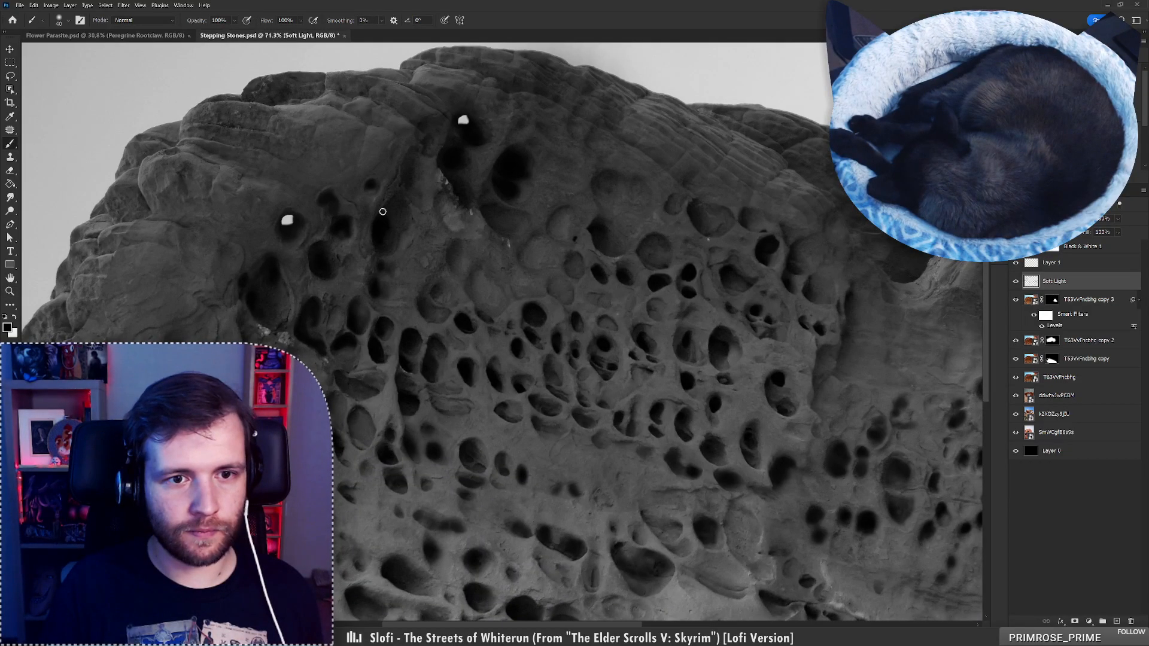
scroll(398, 204, "down", 4)
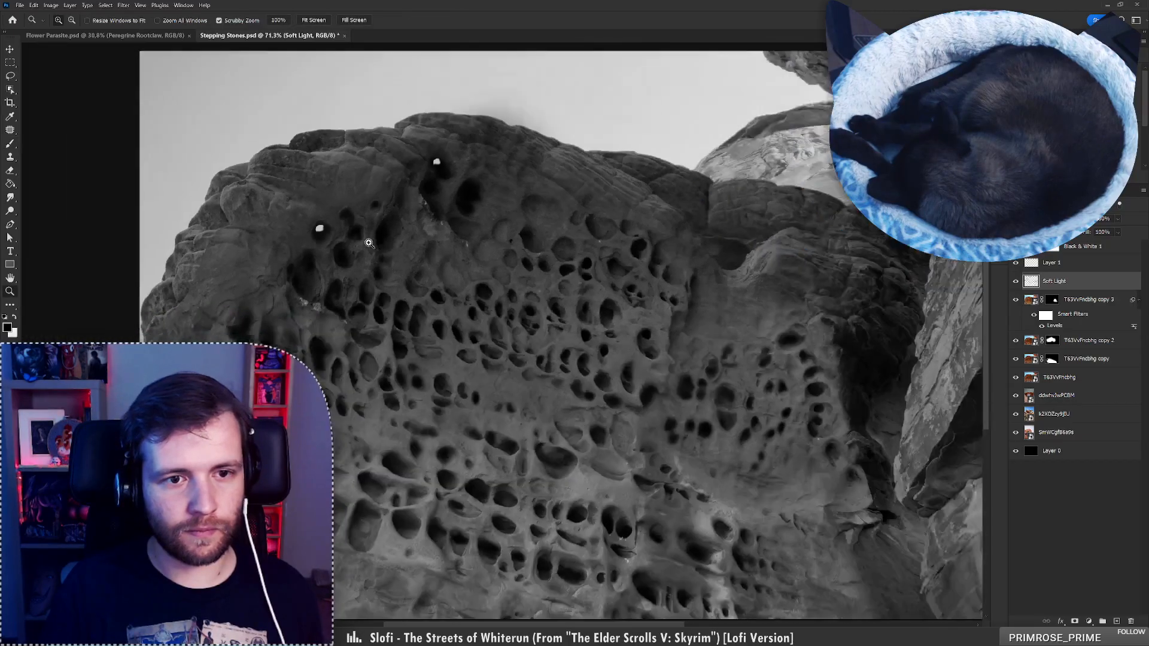
scroll(396, 233, "up", 5)
left_click_drag(374, 224, 370, 243)
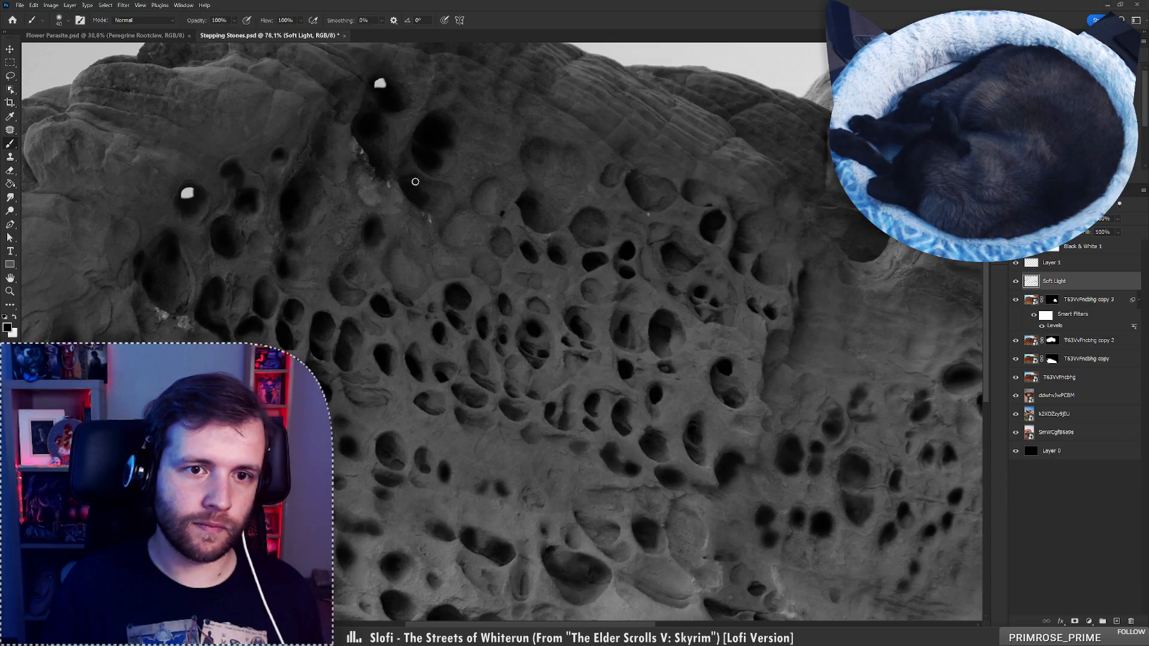
Darken the faint hollows right of the crest cavities and trim the shading with the eraser
scroll(511, 204, "down", 6)
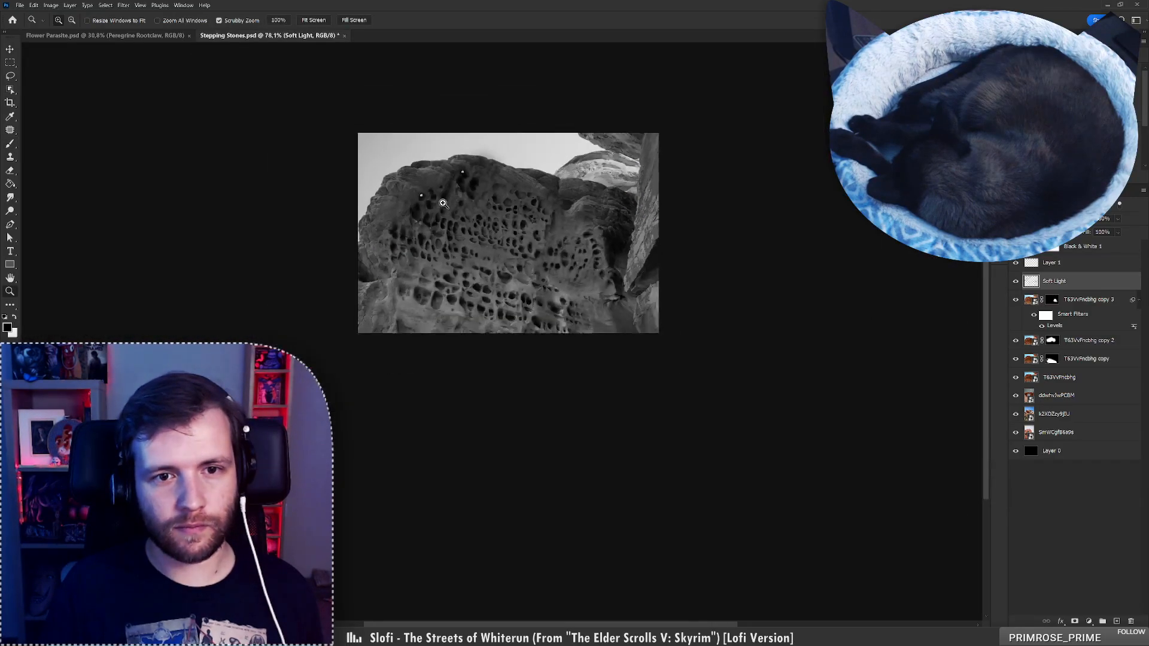
scroll(455, 238, "up", 6)
left_click_drag(462, 216, 451, 234)
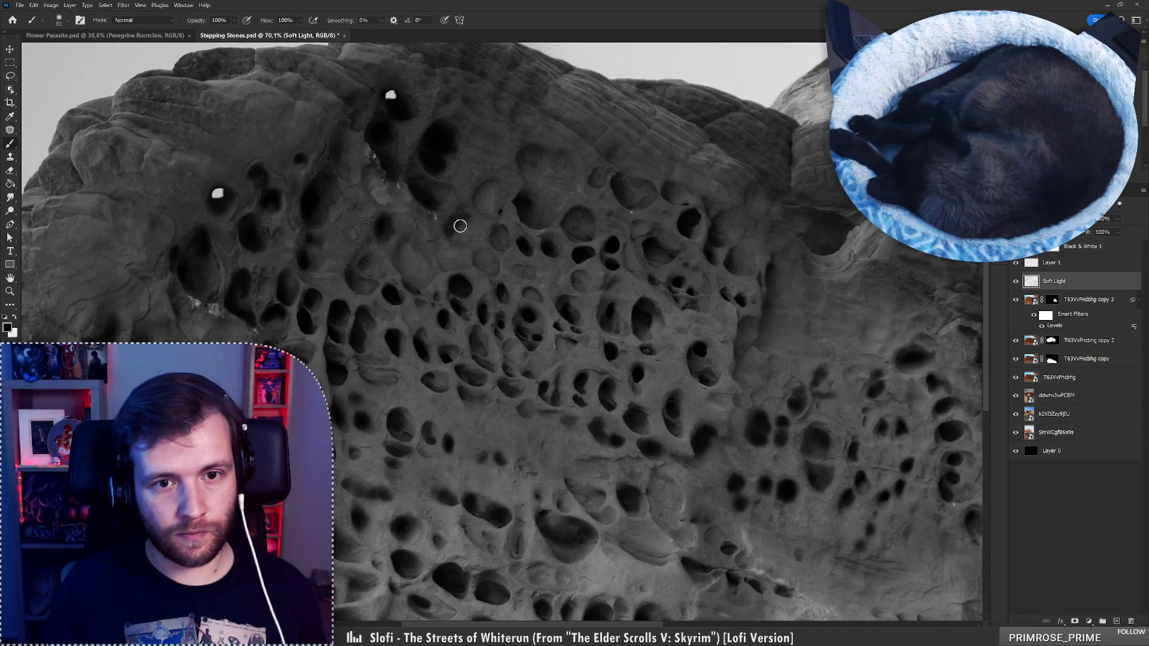
key("e")
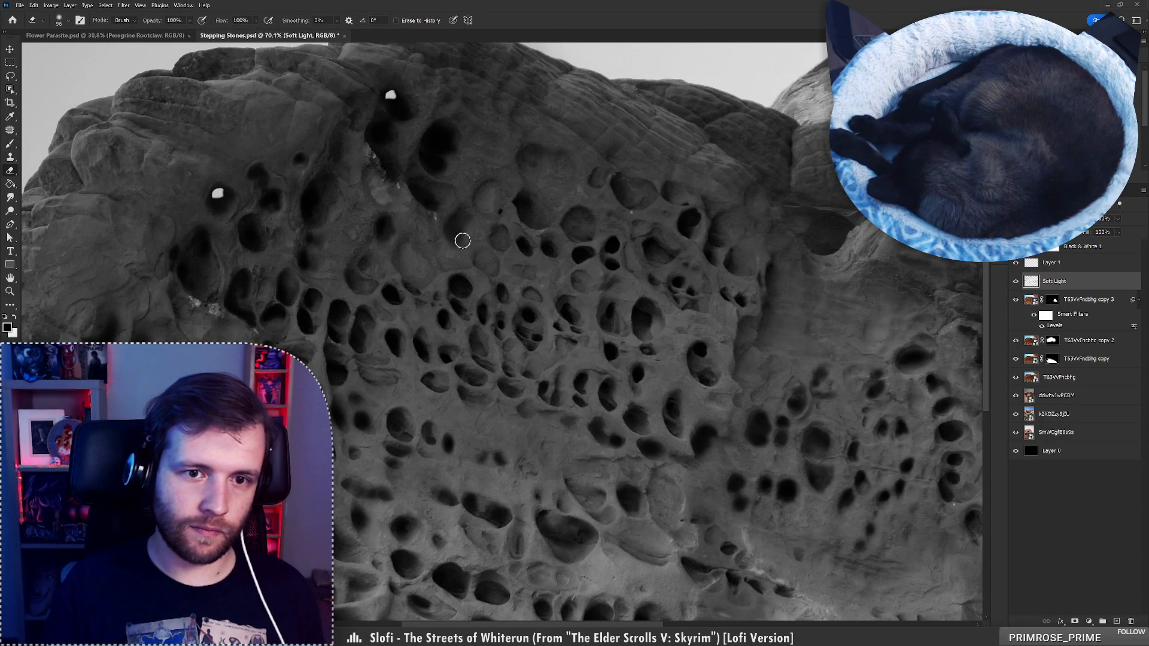
key("b")
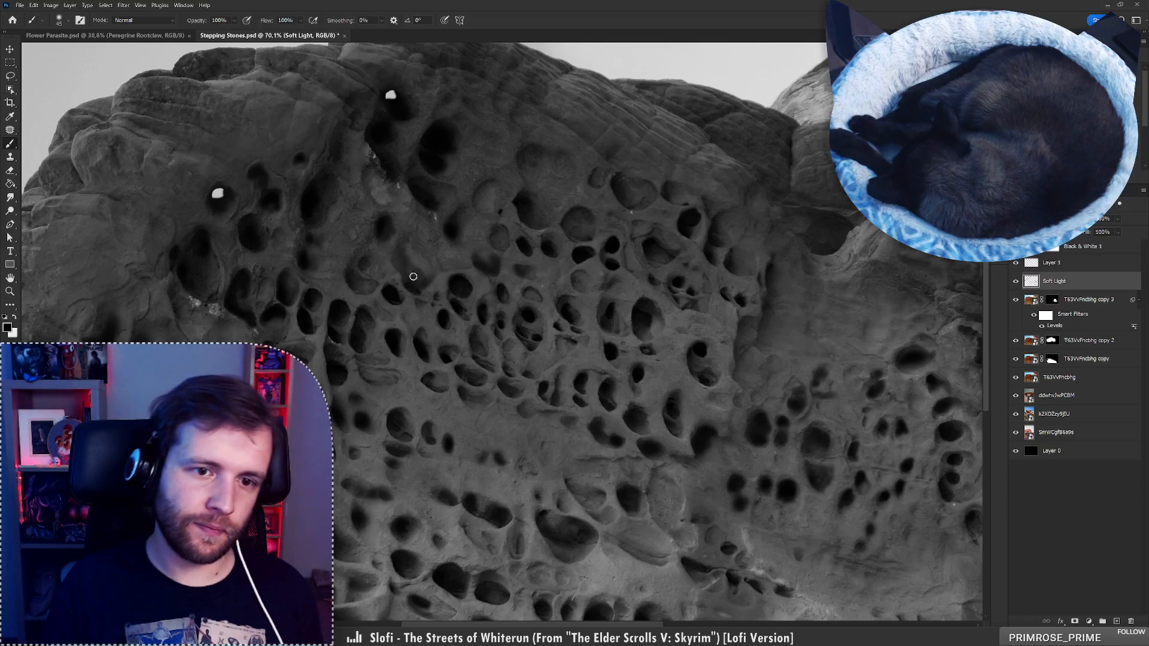
key("e")
mouse_move(423, 275)
left_mouse_down()
mouse_move(407, 257)
mouse_move(425, 280)
mouse_move(424, 259)
mouse_move(415, 262)
mouse_move(515, 213)
left_mouse_up()
key("z")
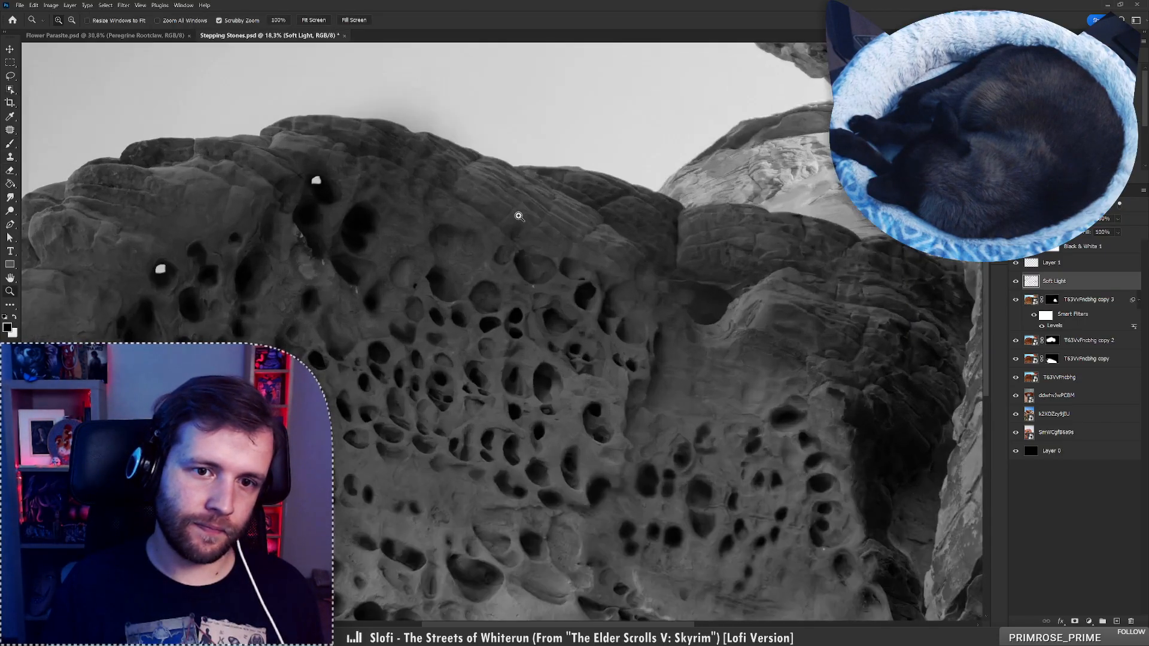
Shade dark hollows into the upper-centre rock just below the crest ridge with a small brush
key("e")
key("b")
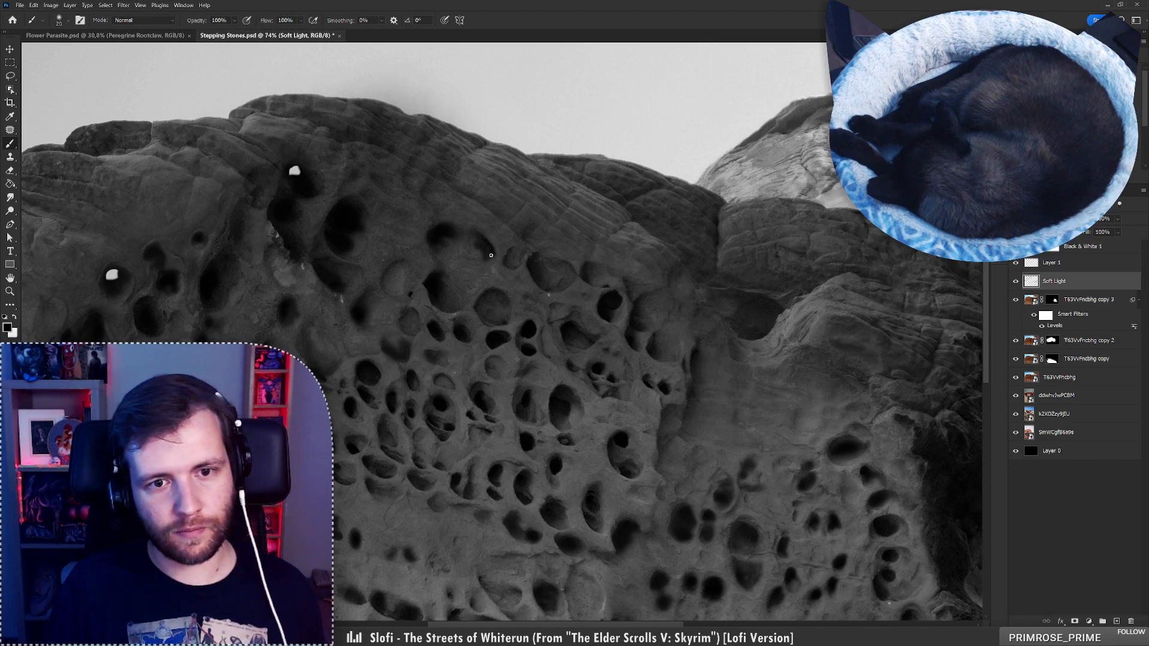
mouse_move(472, 259)
left_mouse_down()
mouse_move(429, 264)
mouse_move(467, 259)
mouse_move(453, 288)
left_mouse_up()
right_click(481, 250)
left_click(564, 275)
key("x")
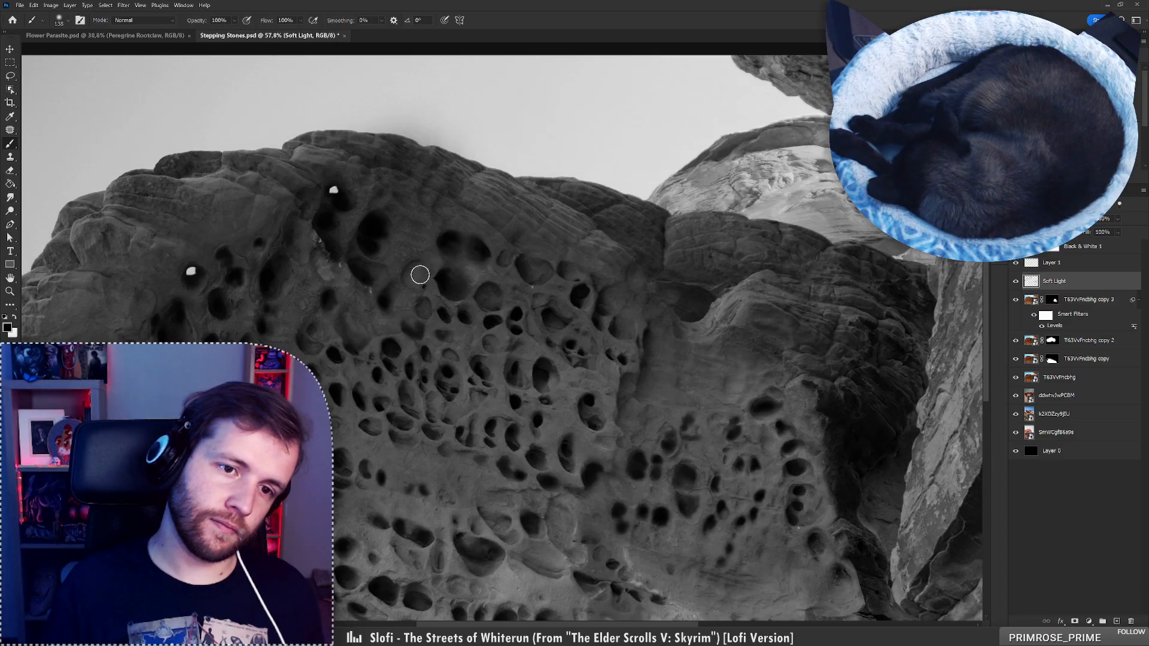
key("x")
key("ctrl+z")
Reduce the soft brush size and darken the small hollow left of the upper-centre pair
right_click(458, 254)
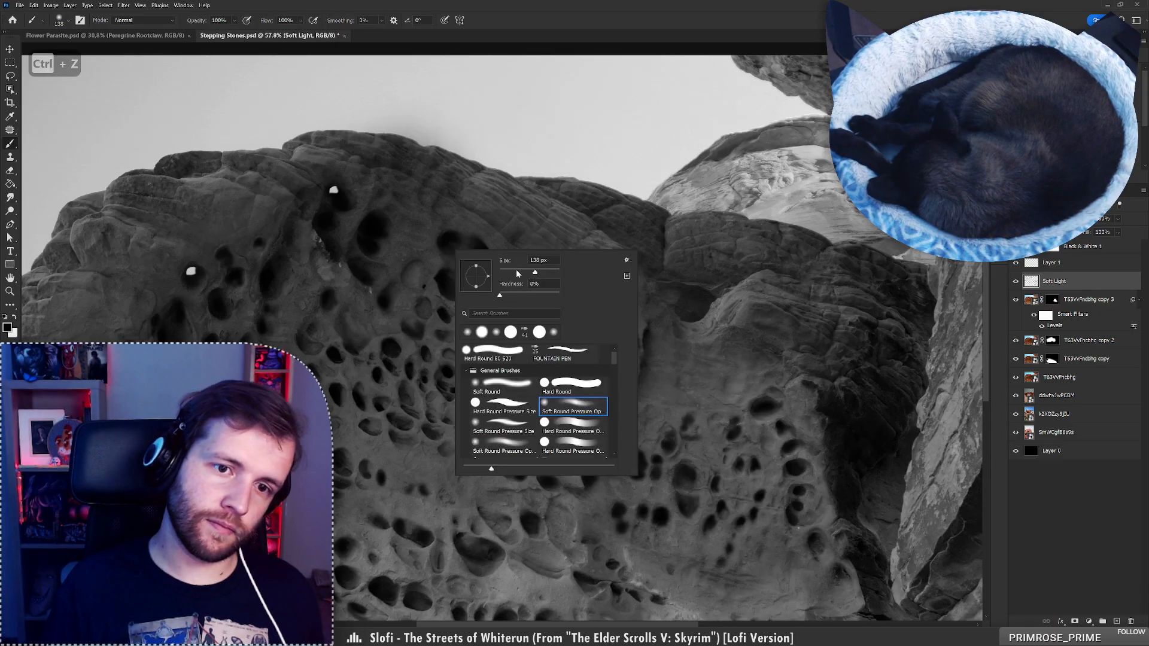
left_click(413, 277)
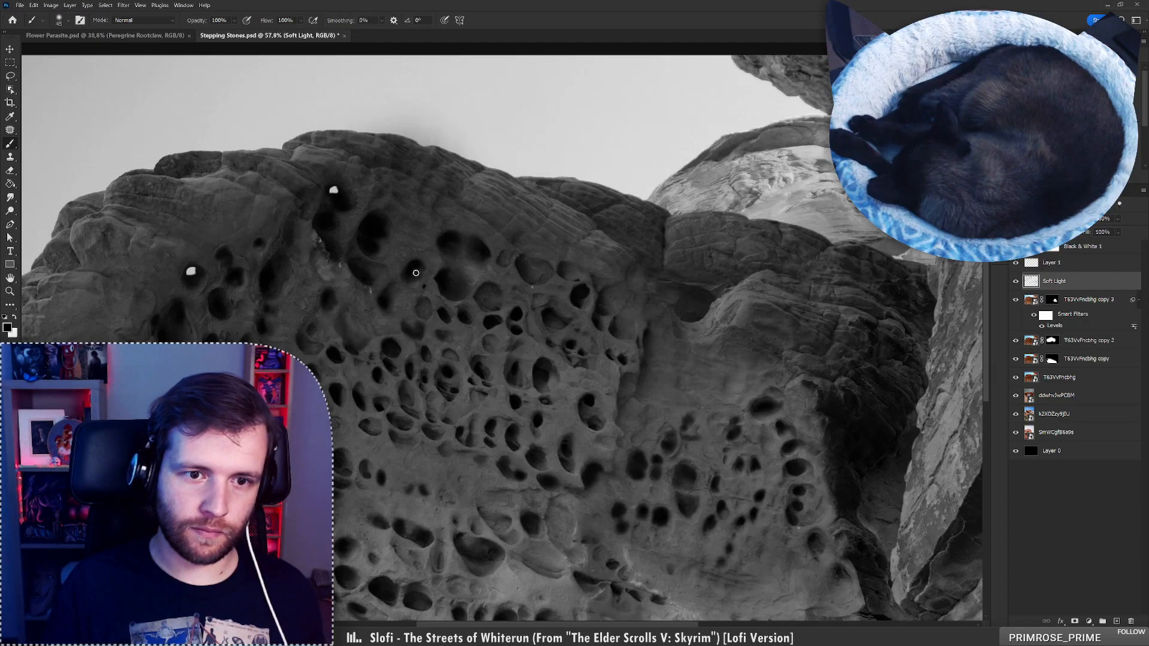
scroll(409, 267, "down", 4)
scroll(384, 299, "up", 2)
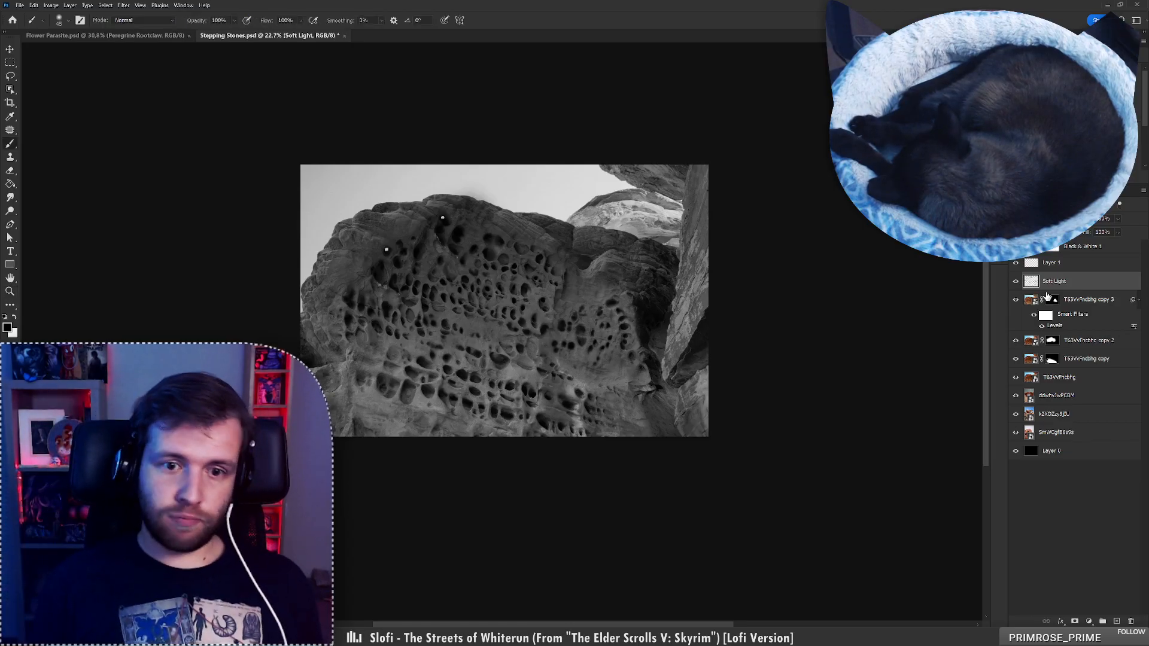
Toggle the visibility of the Soft Light layer to compare the rock face with and without its shading
left_click(1015, 281)
left_click(1016, 282)
left_click(1016, 283)
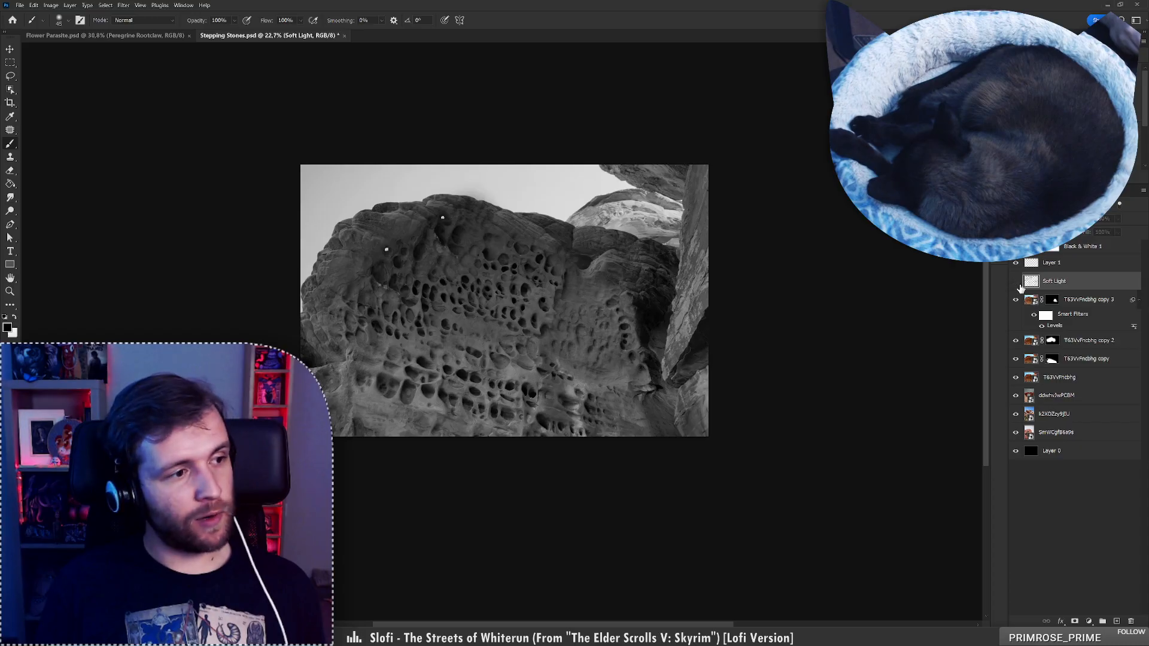
left_click(1016, 285)
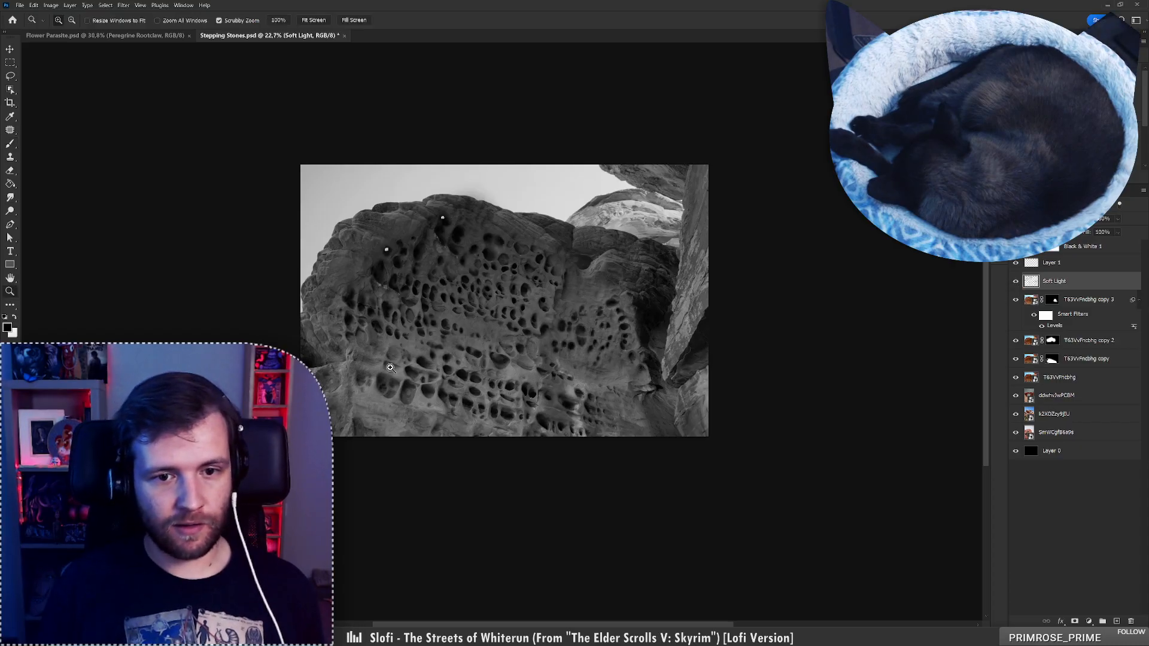
Shade the faint hollows in the lower-left rock with a soft brush and undo the last strokes
mouse_move(391, 367)
left_mouse_down()
mouse_move(377, 335)
mouse_move(373, 355)
mouse_move(390, 343)
mouse_move(371, 345)
mouse_move(408, 352)
left_mouse_up()
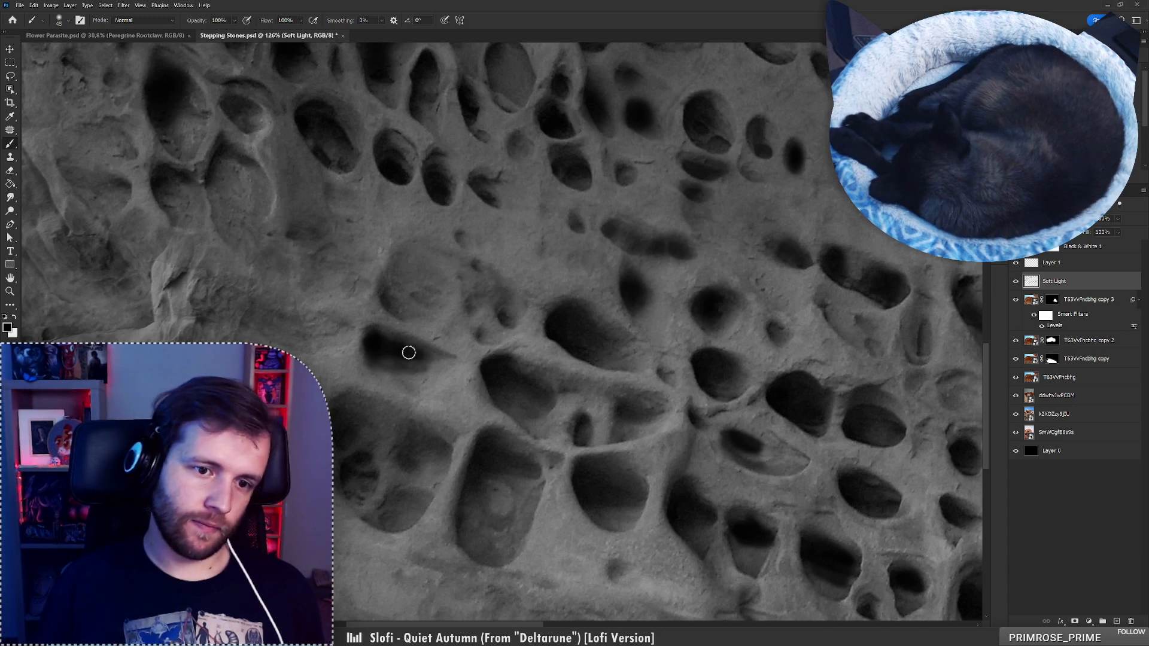
mouse_move(390, 302)
left_mouse_down()
mouse_move(433, 305)
mouse_move(387, 299)
mouse_move(401, 313)
mouse_move(393, 289)
mouse_move(336, 344)
mouse_move(327, 323)
mouse_move(332, 334)
mouse_move(320, 332)
mouse_move(353, 331)
mouse_move(344, 335)
mouse_move(357, 267)
left_mouse_up()
key("z")
mouse_move(382, 351)
left_mouse_down()
mouse_move(315, 364)
mouse_move(358, 345)
mouse_move(376, 319)
mouse_move(355, 321)
left_mouse_up()
key("b")
right_click(400, 318)
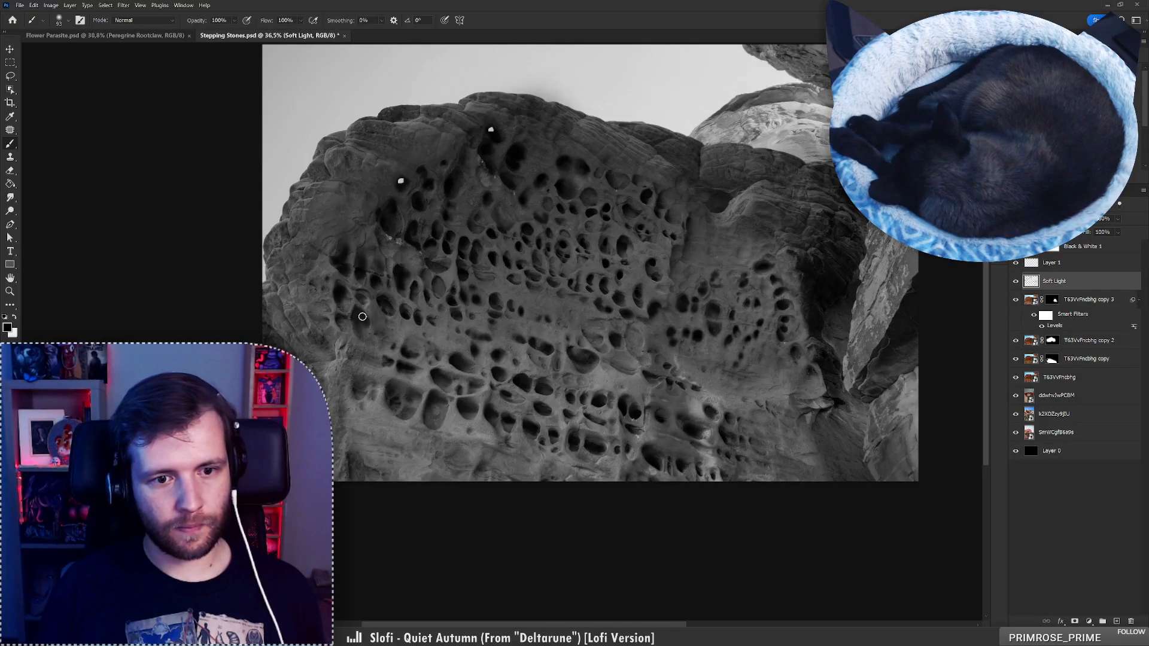
key("ctrl+z")
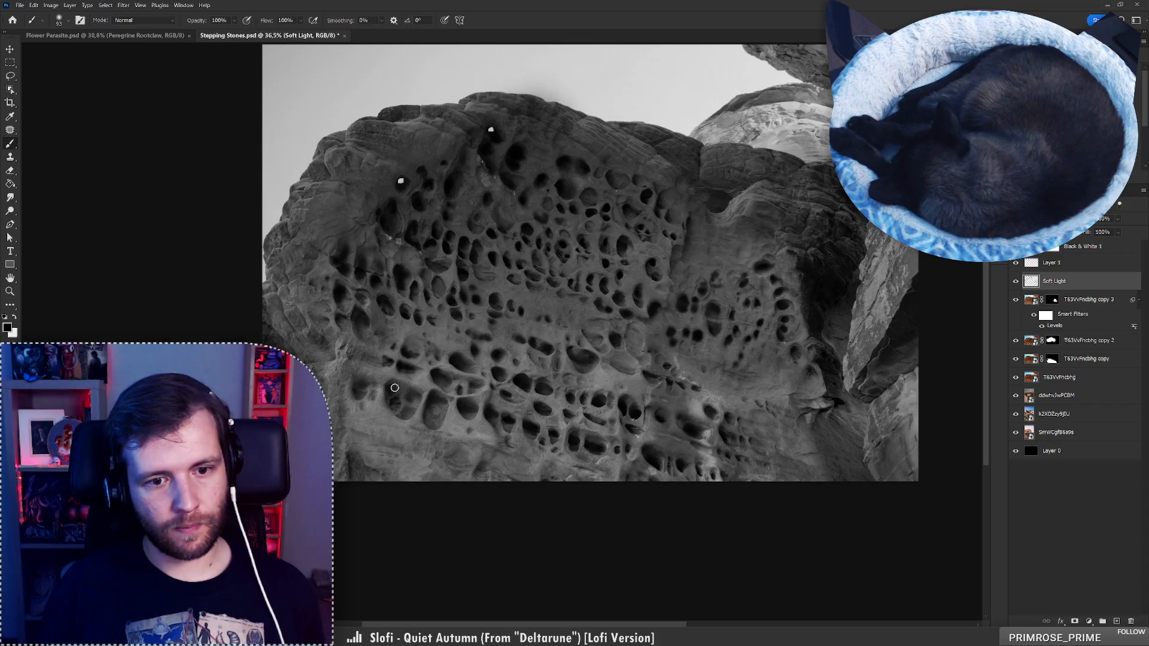
key("ctrl+z")
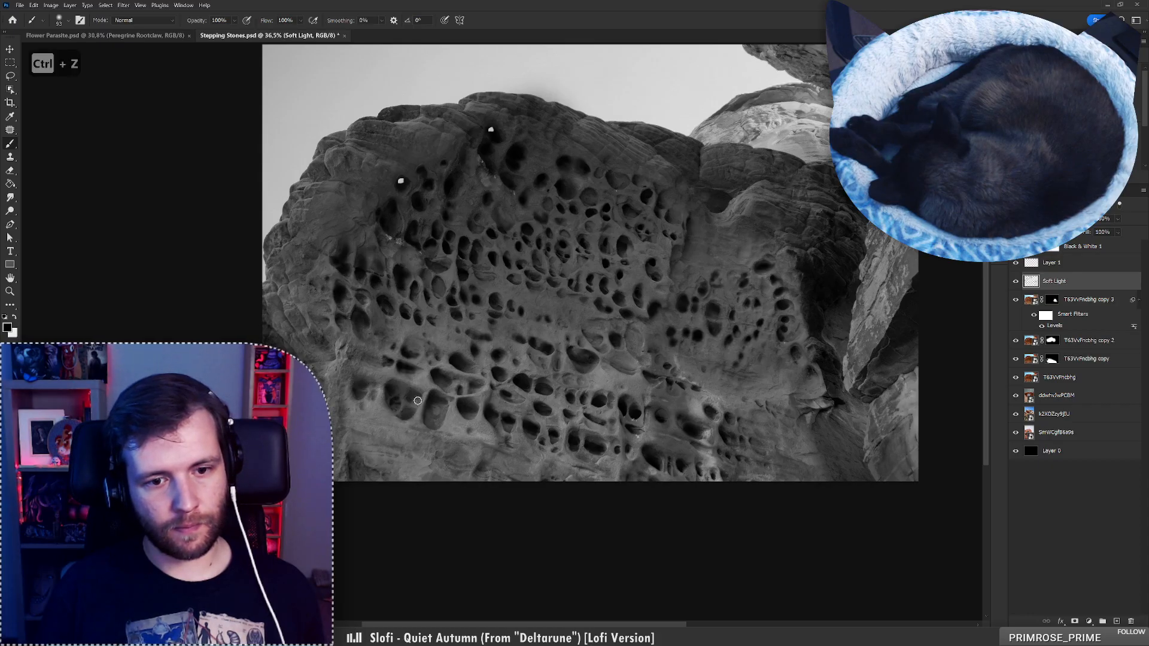
Add a second Soft Light layer directly above the existing one for broader shading
key("z")
left_click_drag(423, 383, 411, 387)
left_click_drag(578, 364, 570, 363)
key("b")
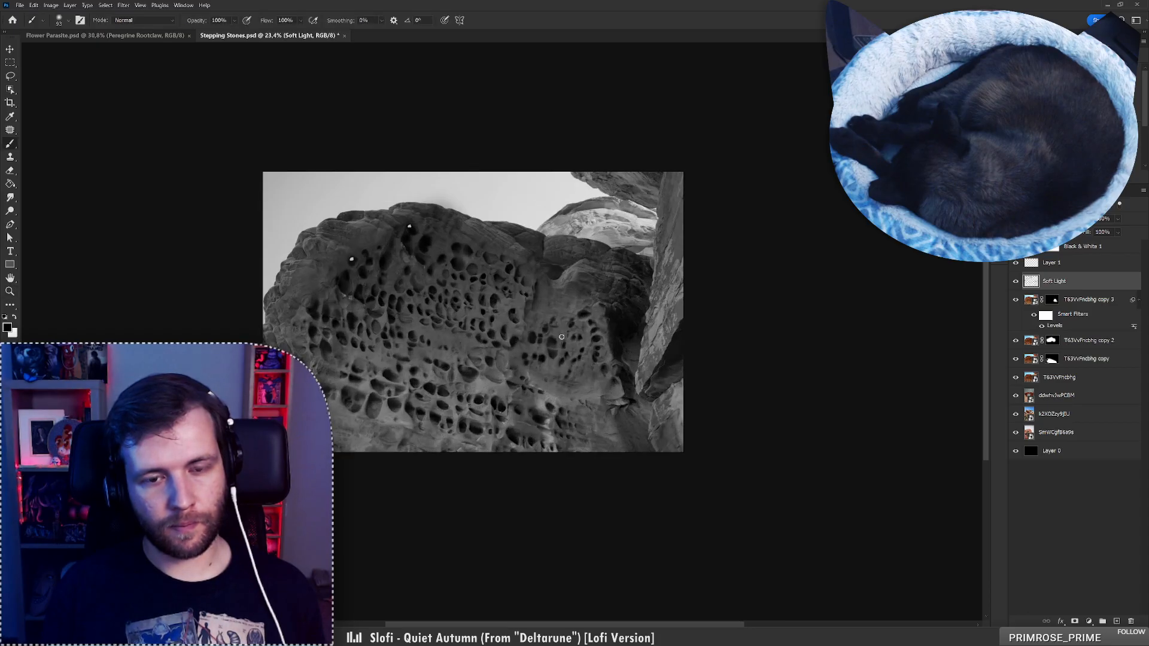
right_click(570, 335)
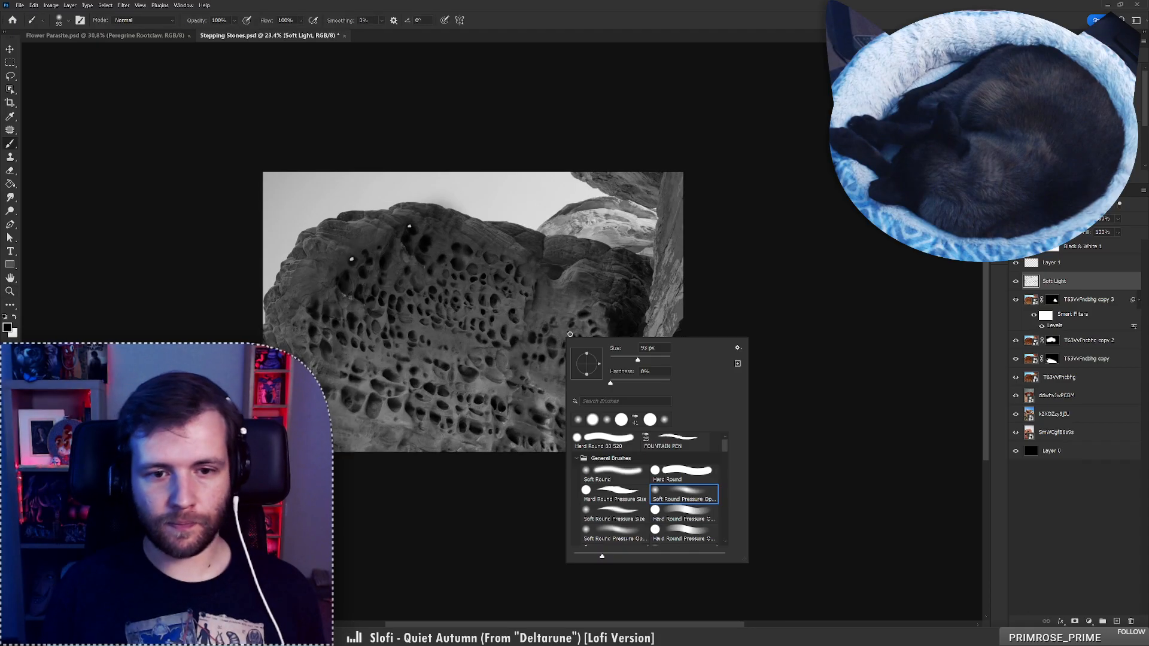
left_click(1066, 289)
key("ctrl+j")
left_click(1047, 291, "alt")
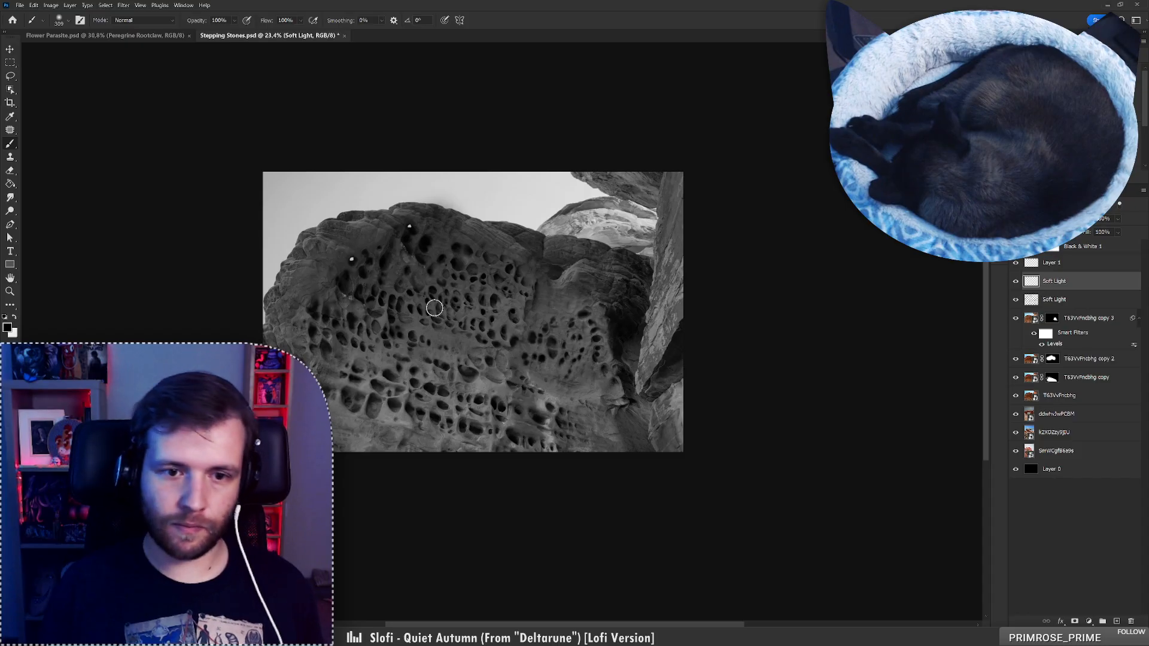
Undo the first test stroke, enlarge the soft brush and paint broad dark shading around the right-hand group of hollows
mouse_move(407, 327)
left_mouse_down()
mouse_move(477, 339)
mouse_move(441, 340)
mouse_move(390, 369)
left_mouse_up()
key("ctrl+z")
right_click(495, 311)
left_click(594, 334)
left_click_drag(559, 345, 565, 363)
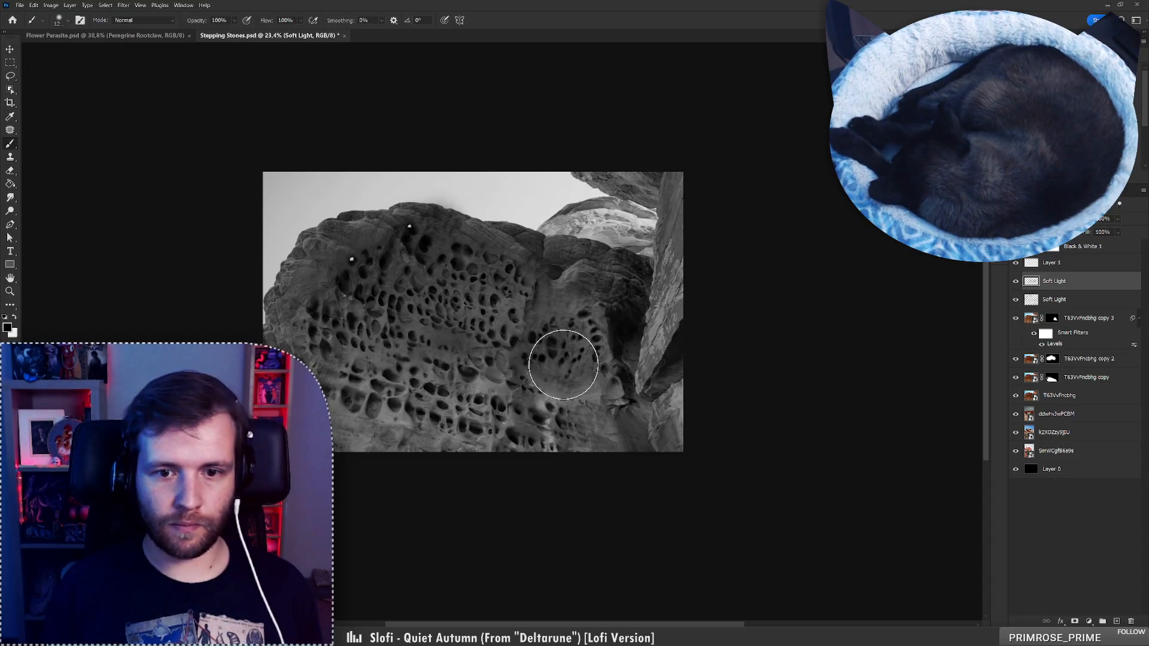
left_click(550, 300)
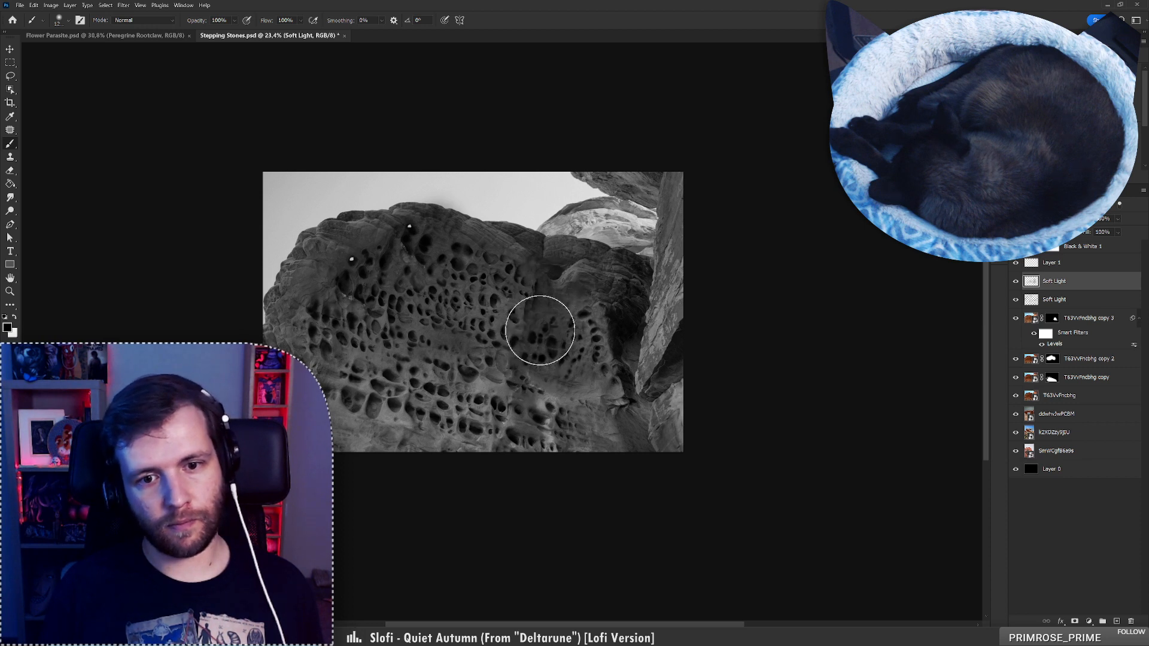
Brighten the upper rock face with broad white strokes and darken its left edge with black
key("x")
mouse_move(546, 287)
left_mouse_down()
mouse_move(464, 262)
mouse_move(445, 225)
left_mouse_up()
left_click(504, 247)
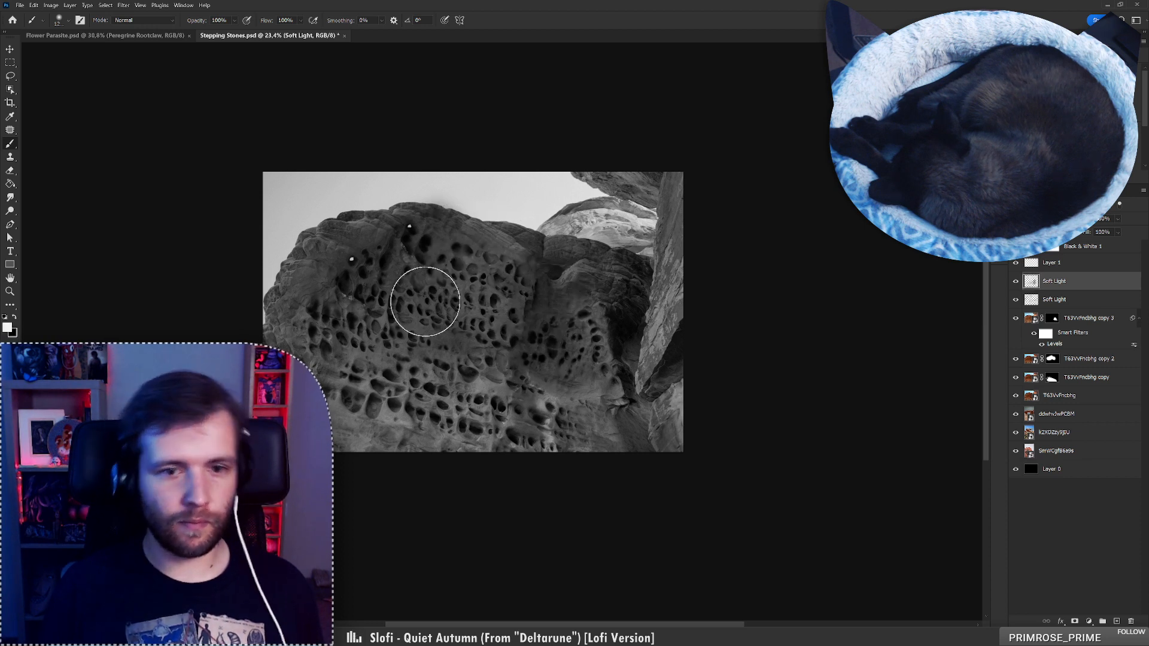
left_click(395, 244)
left_click(343, 296)
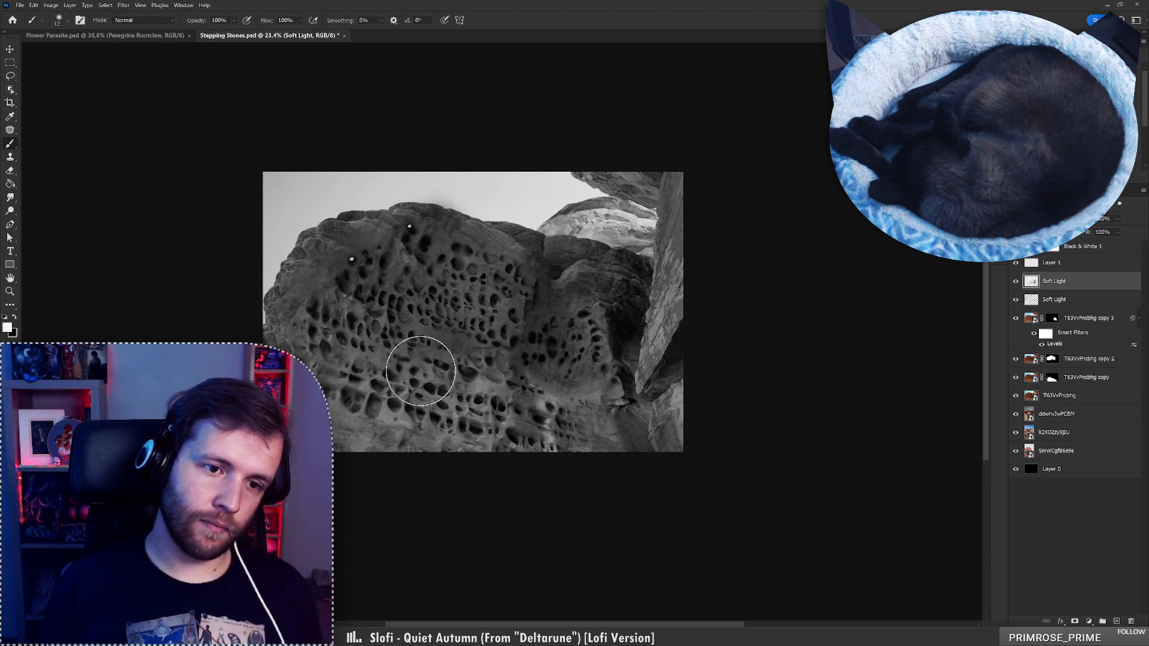
key("x")
left_click(327, 310)
Rename the lower Soft Light layer as overlay
key("z")
mouse_move(386, 338)
left_mouse_down()
mouse_move(347, 340)
mouse_move(407, 340)
left_mouse_up()
key("e")
left_click(1069, 301)
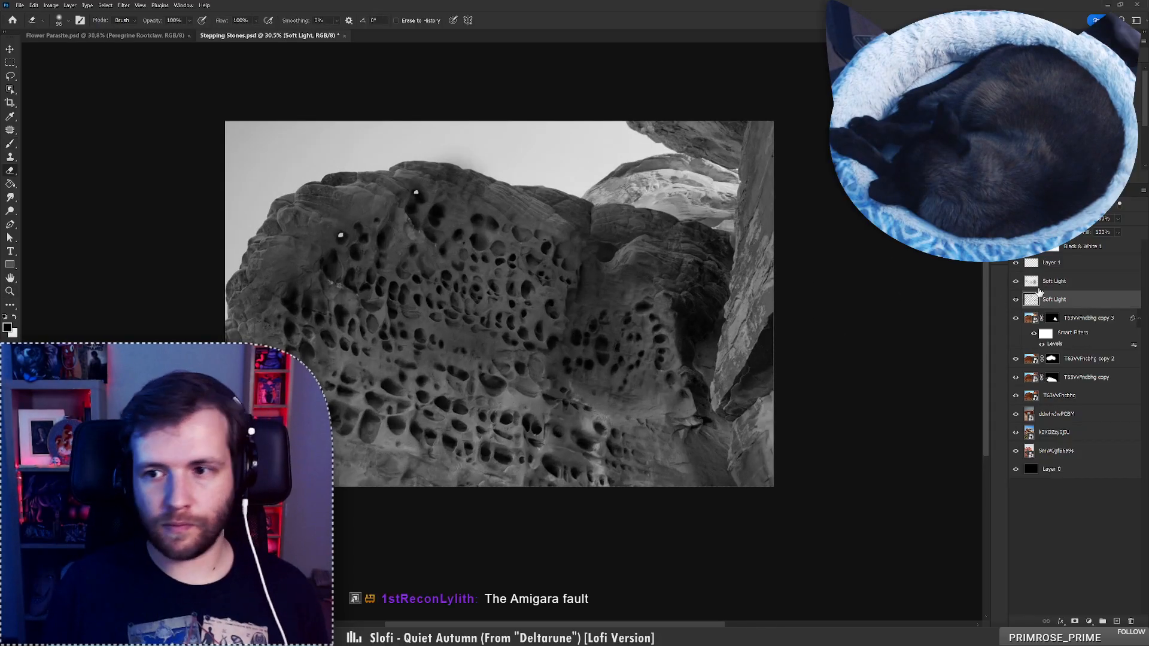
double_click(1053, 299)
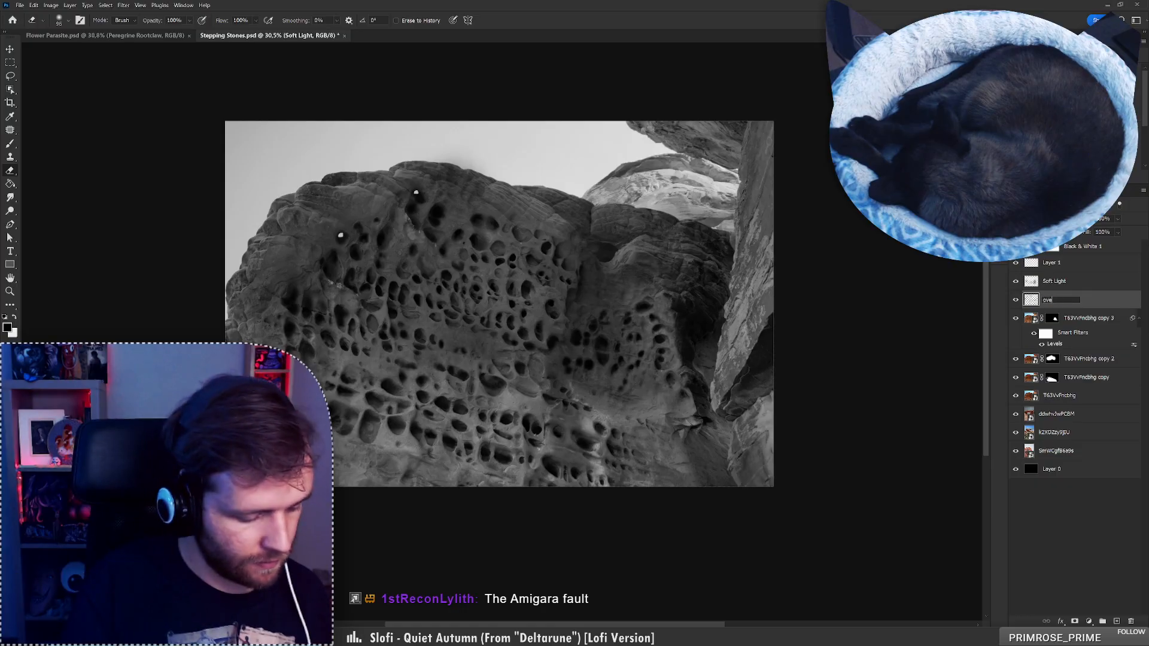
type("overlay")
key("Return")
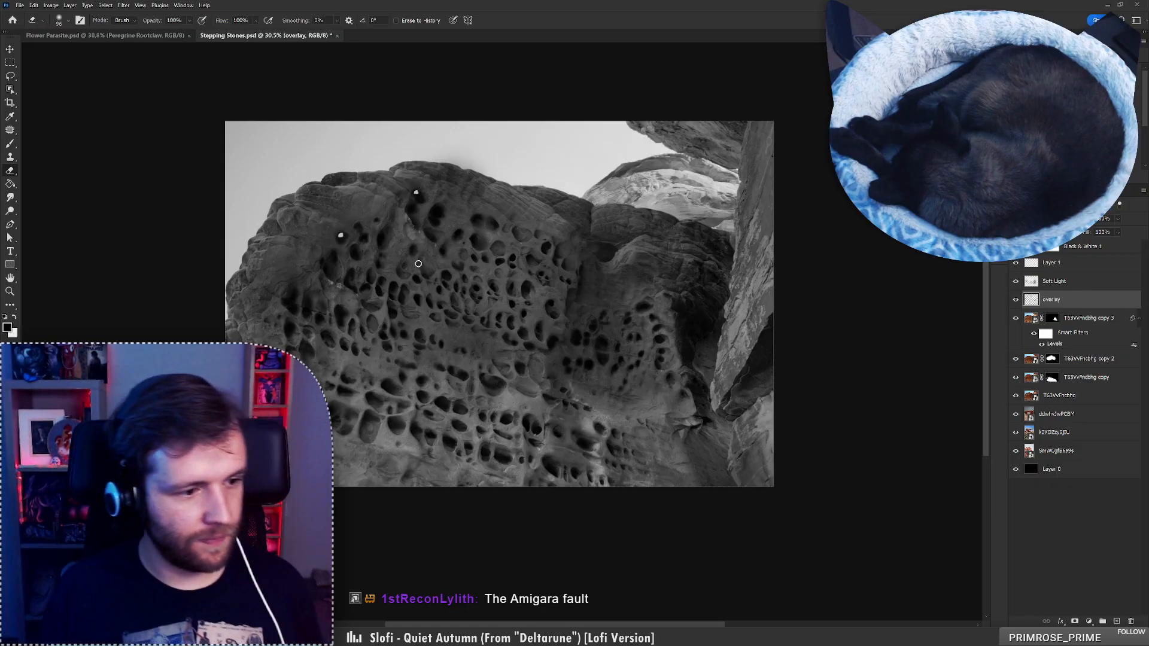
Darken the hollows near the rock's left edge on the overlay layer with a small soft brush of about 46 px
key("z")
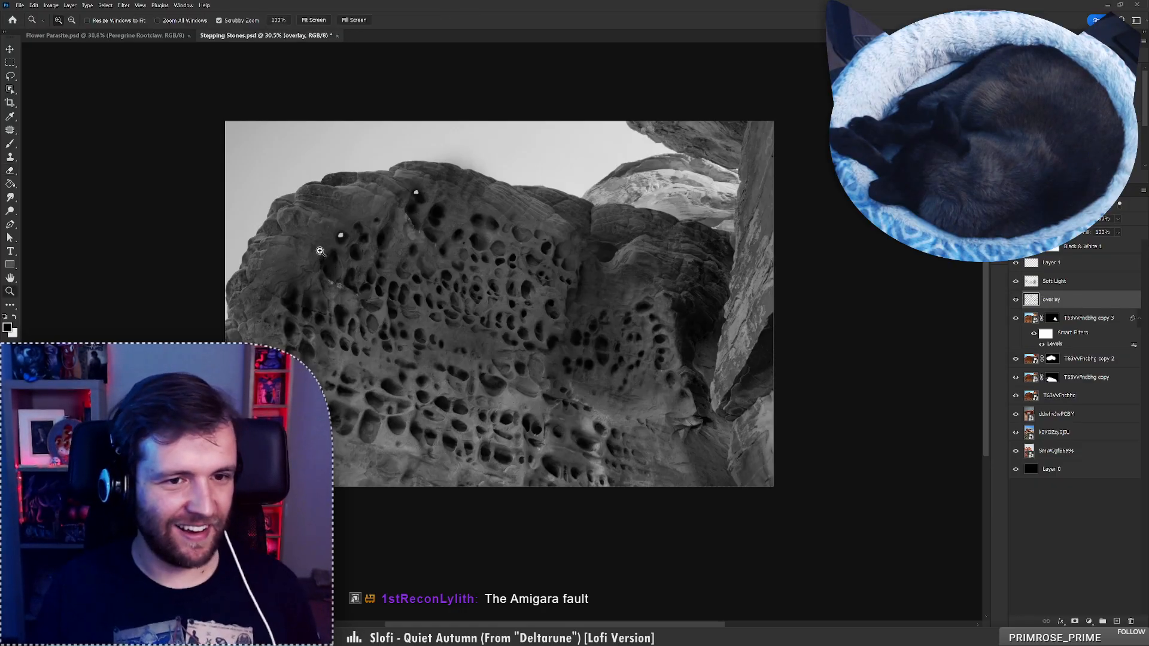
left_click_drag(320, 252, 337, 237)
left_click_drag(182, 384, 221, 384)
key("e")
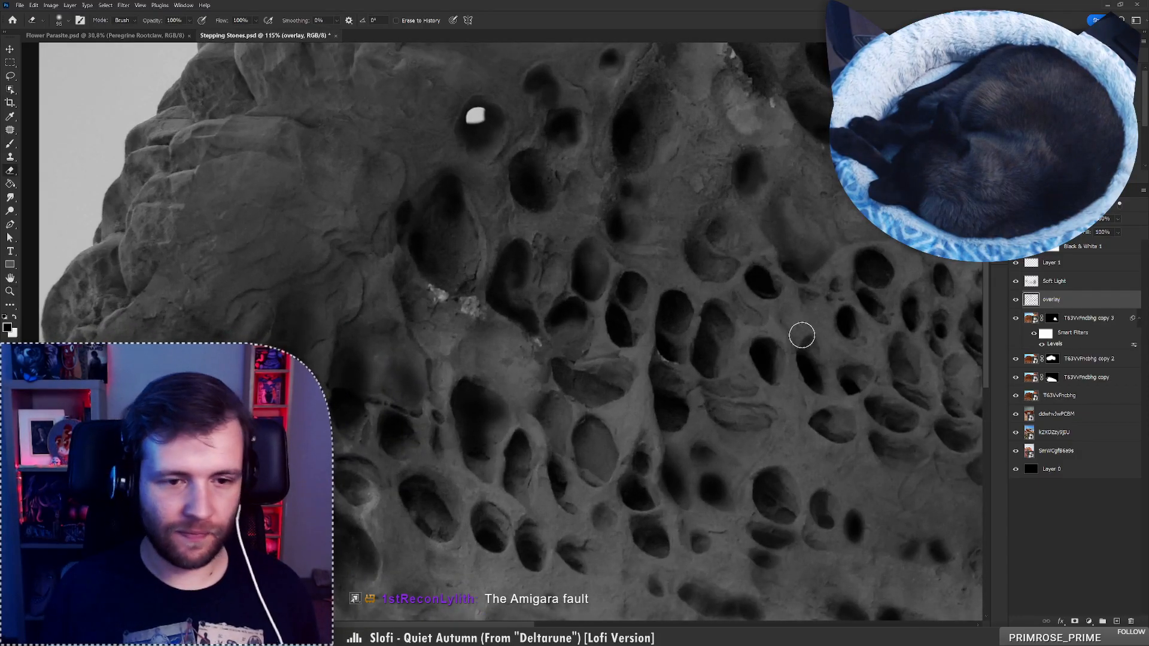
key("b")
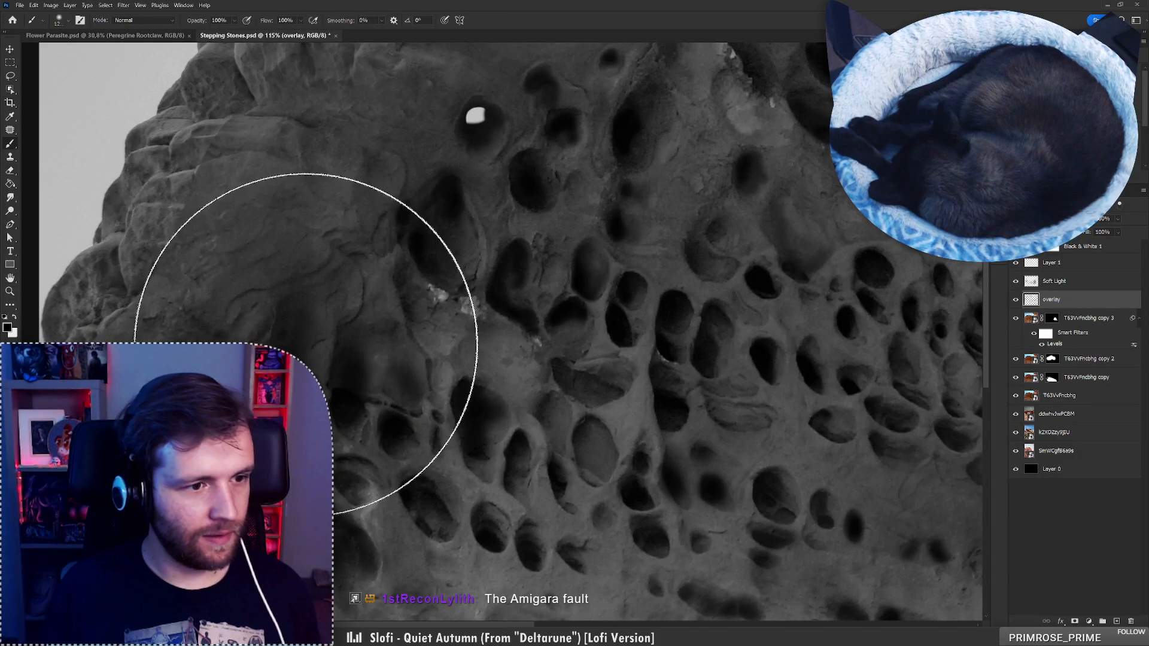
right_click(302, 349)
key("Return")
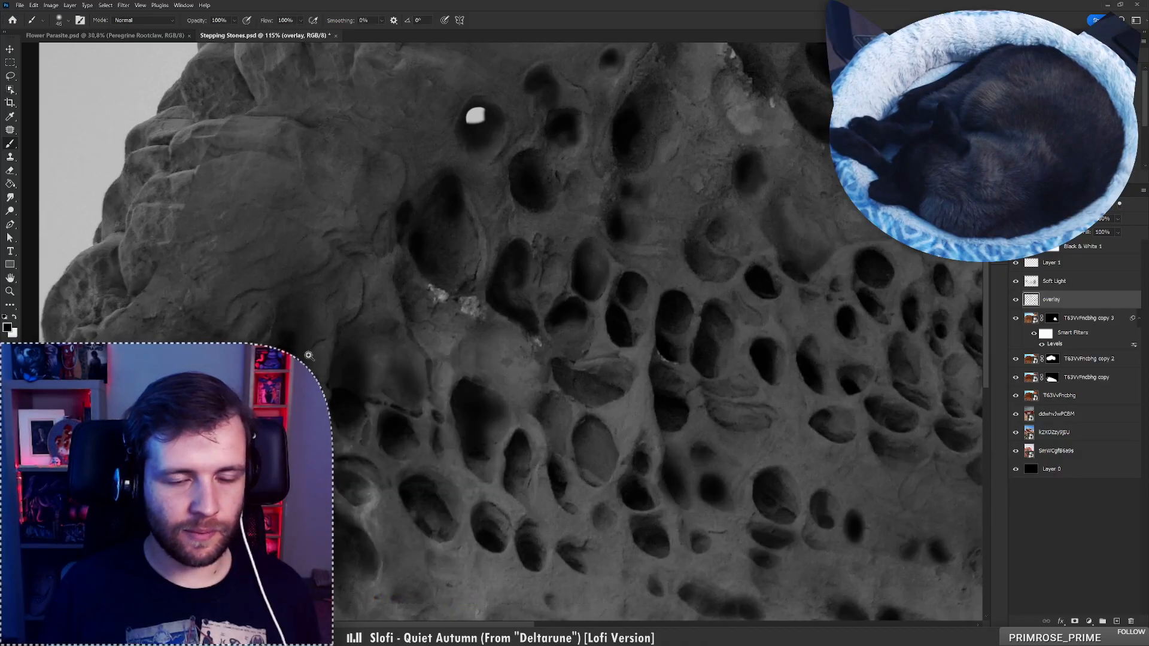
mouse_move(309, 355)
left_mouse_down()
mouse_move(176, 352)
mouse_move(299, 351)
left_mouse_up()
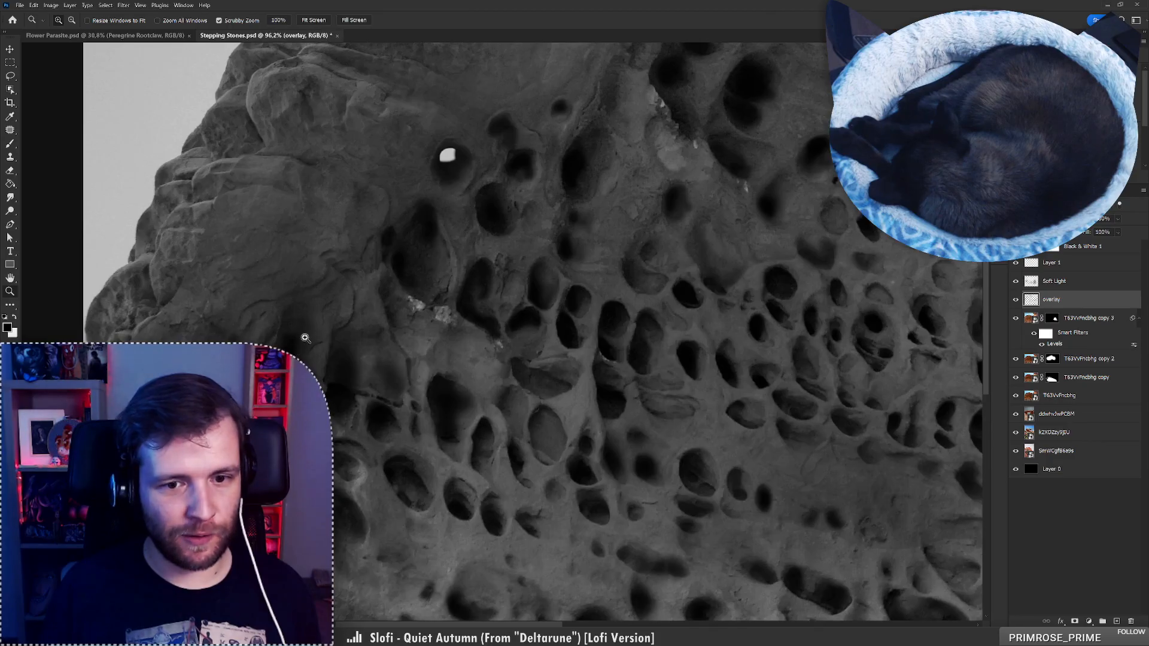
key("b")
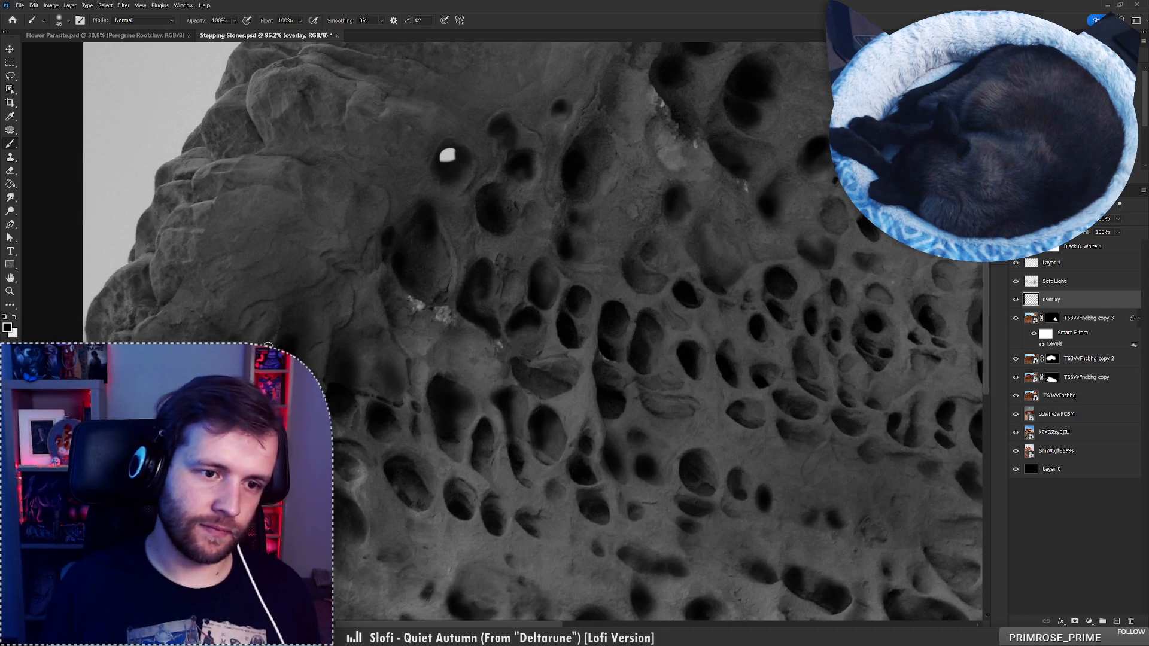
right_click(279, 327)
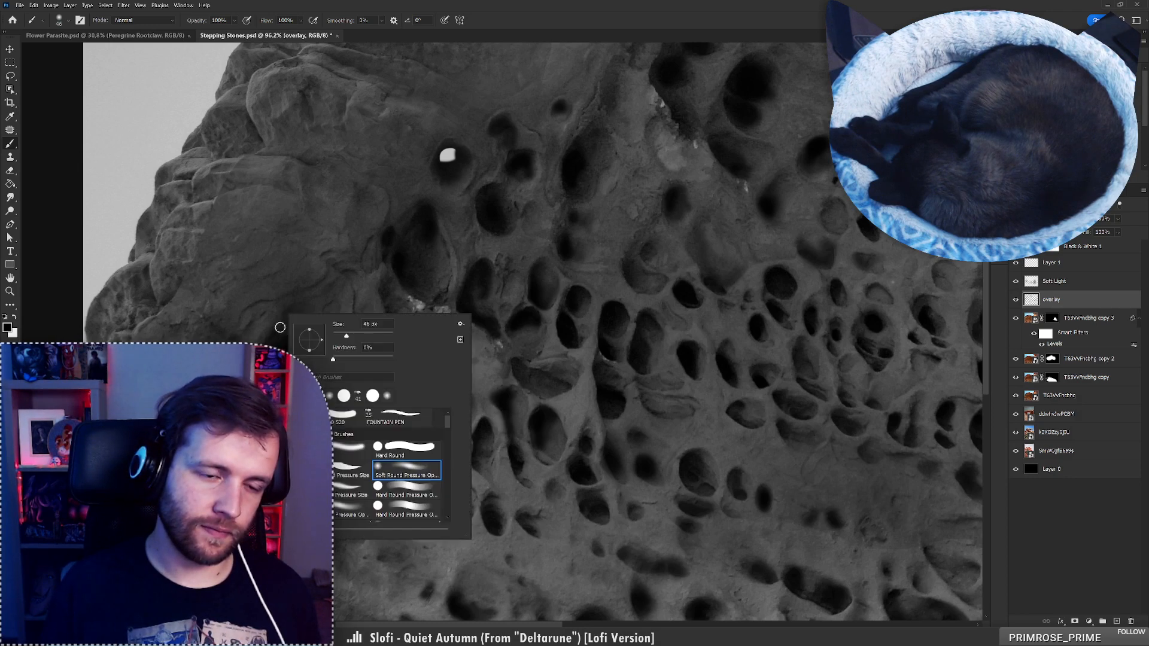
key("Return")
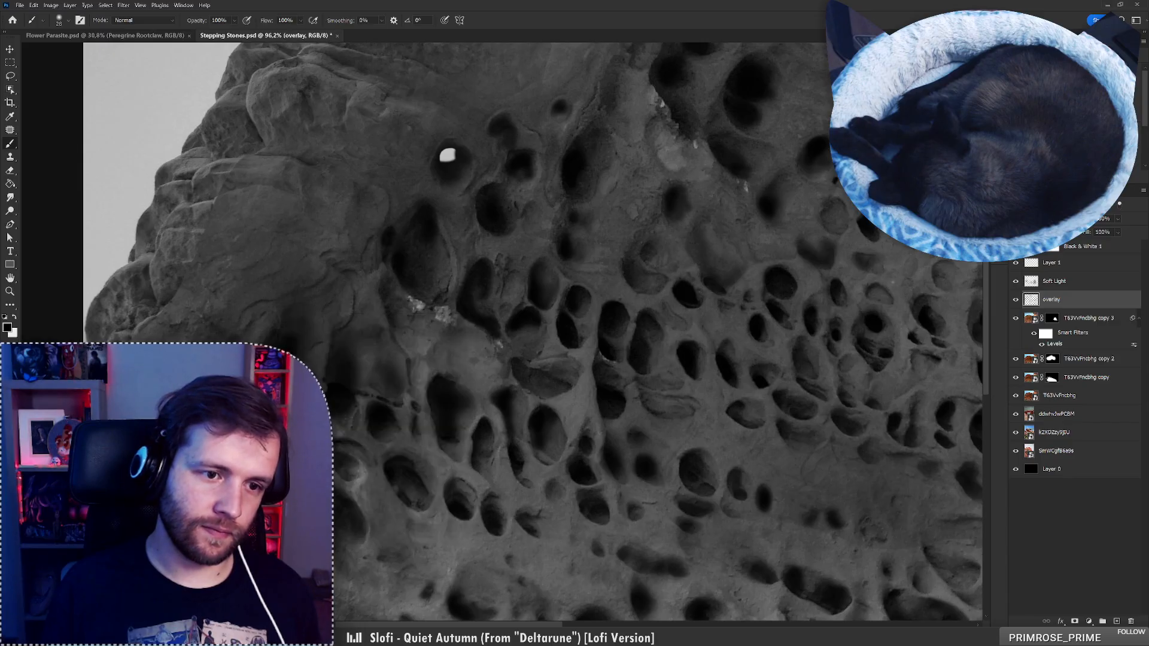
Temporarily disable the masks of T63VvFncbhg copy and copy 2 to examine the rock texture they hide
key("z")
mouse_move(286, 347)
left_mouse_down()
mouse_move(227, 335)
mouse_move(280, 300)
left_mouse_up()
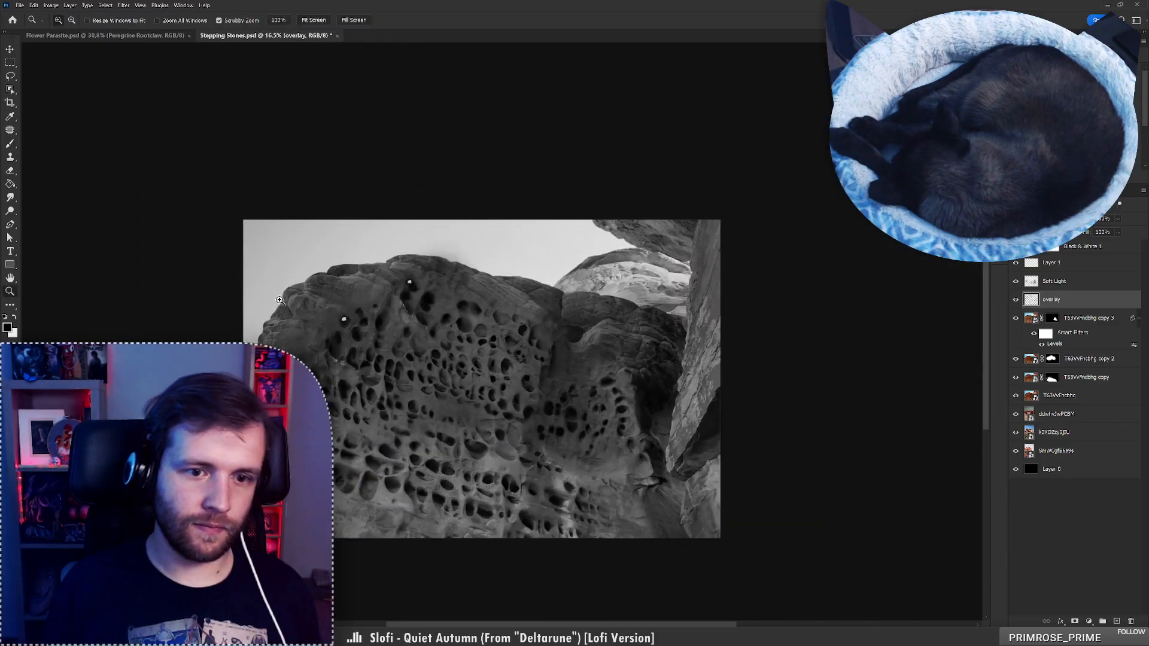
key("b")
mouse_move(354, 330)
left_mouse_down()
mouse_move(363, 315)
mouse_move(424, 297)
left_mouse_up()
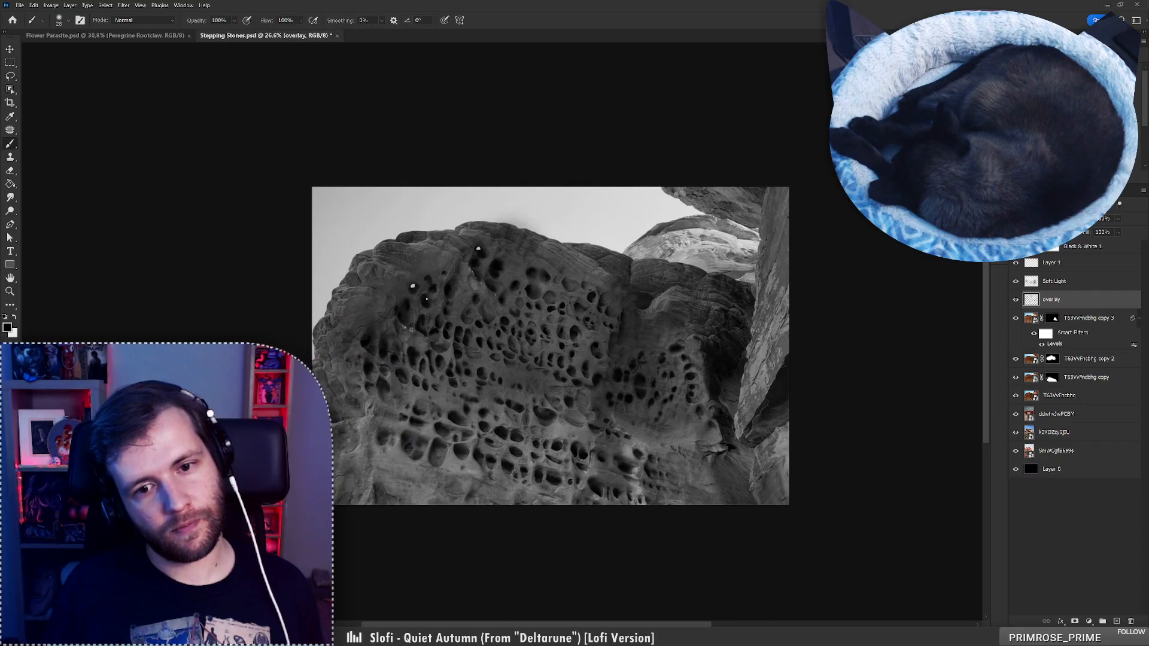
left_click(1053, 379, "shift")
left_click(1053, 379, "shift")
left_click(1054, 360, "shift")
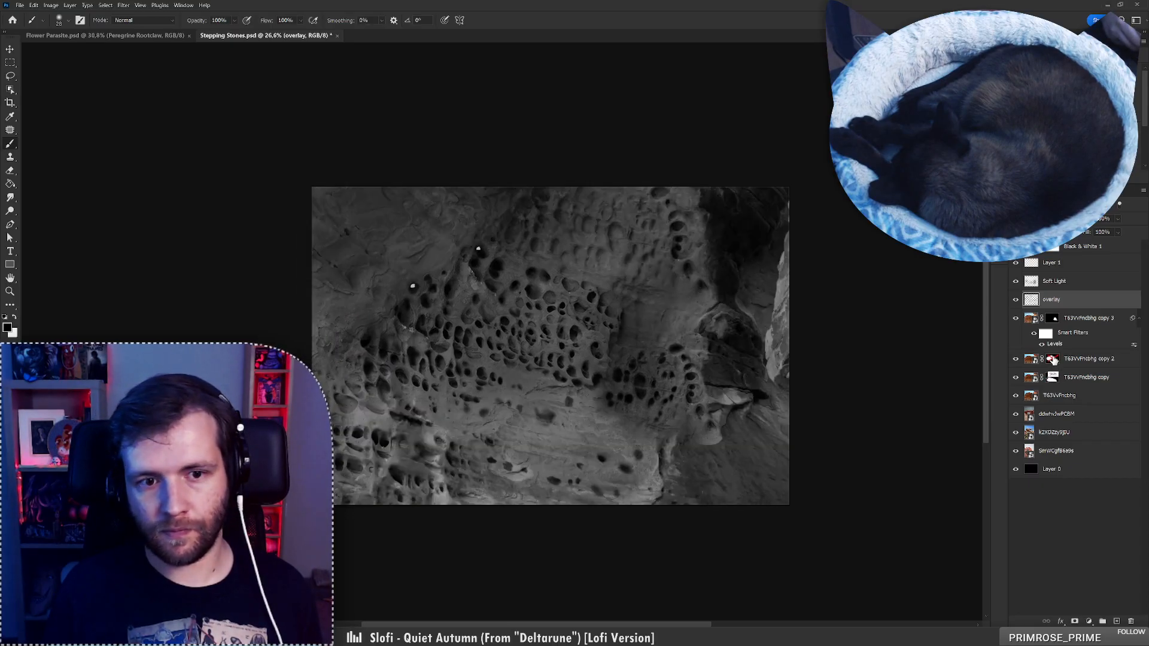
left_click(1053, 360, "shift")
Duplicate the unmasked T63VvFncbhg layer above copy 3 and shift the duplicate upward over the rock
left_click(1095, 364)
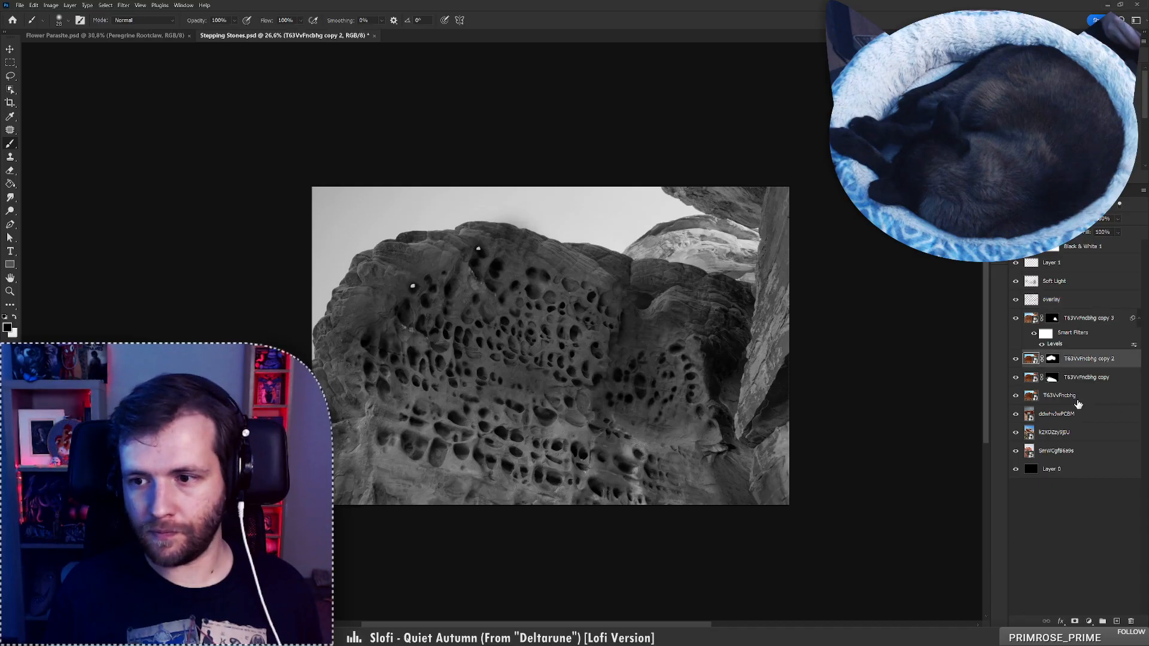
left_click_drag(1073, 400, 1070, 306)
mouse_move(655, 396)
left_mouse_down()
mouse_move(597, 445)
mouse_move(475, 262)
mouse_move(559, 246)
mouse_move(636, 277)
mouse_move(638, 312)
left_mouse_up()
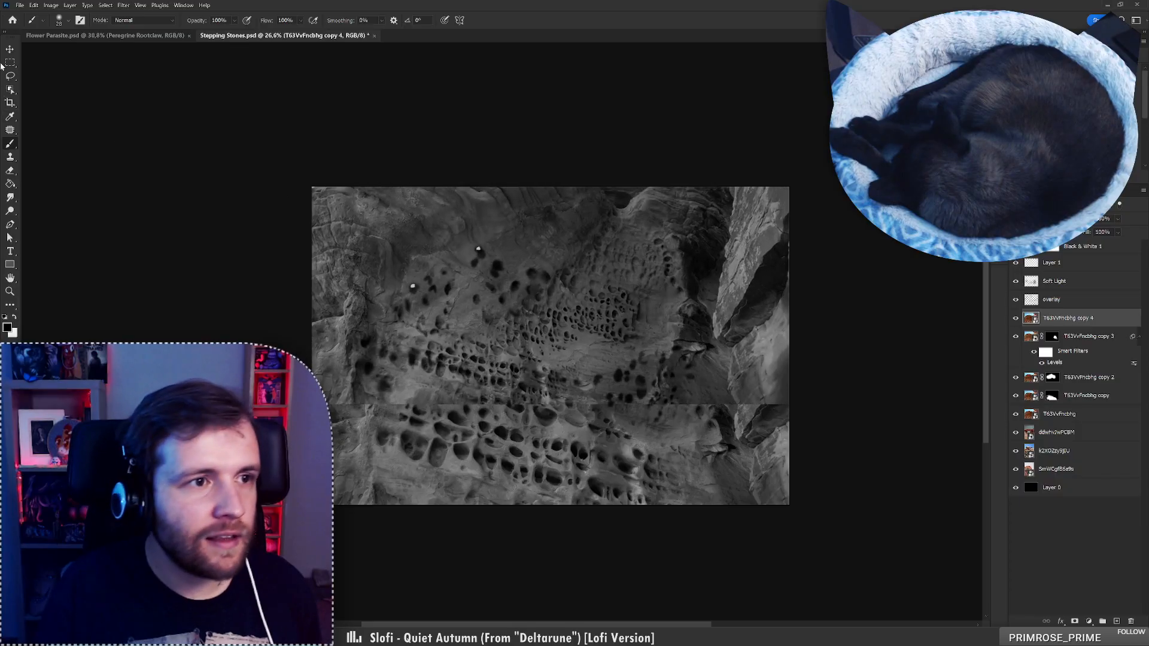
Lasso the pitted area of the duplicated rock, mask the layer to it and place the patch on the upper-left rock
left_click(10, 76)
left_click_drag(560, 273, 593, 234)
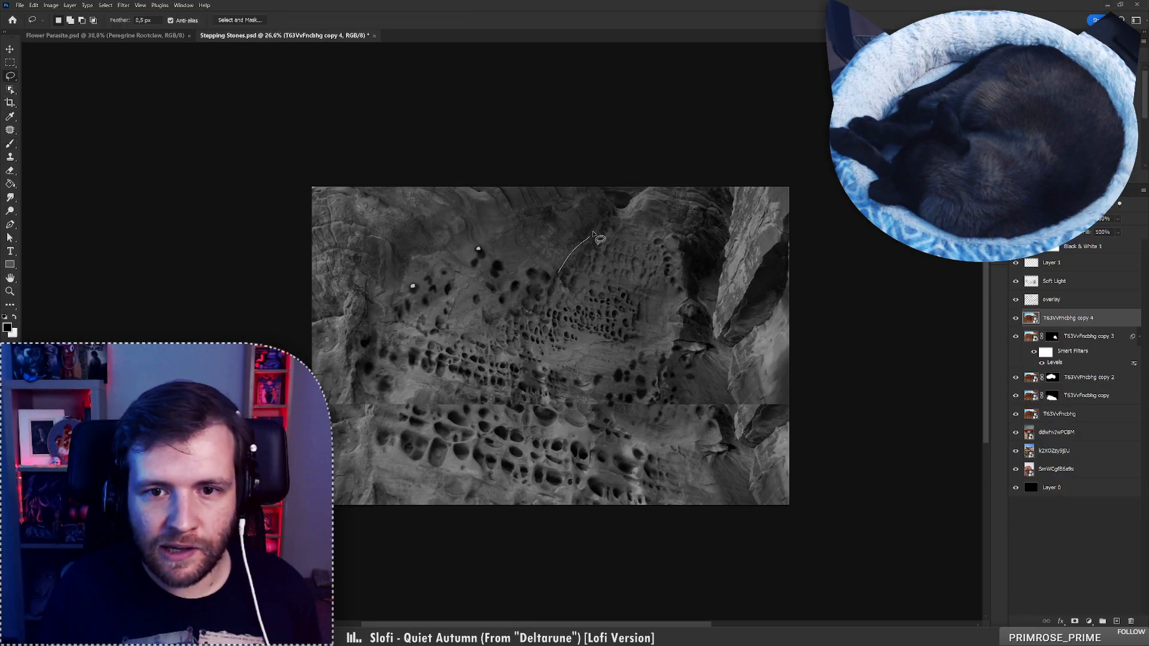
mouse_move(567, 292)
left_mouse_down()
mouse_move(560, 274)
mouse_move(572, 277)
mouse_move(367, 328)
mouse_move(376, 314)
mouse_move(357, 315)
left_mouse_up()
left_click(1074, 621)
Enlarge the masked pitted patch and fit it against the rock's upper-left edge
key("ctrl+t")
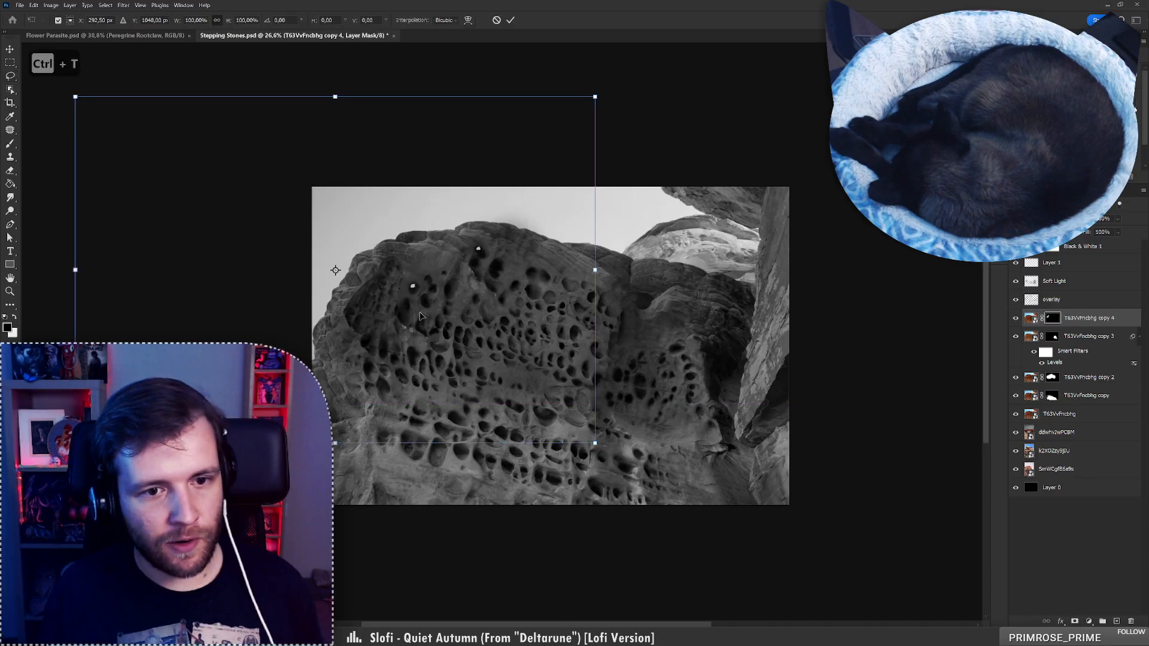
left_click_drag(595, 270, 659, 271)
mouse_move(552, 280)
left_mouse_down()
mouse_move(434, 329)
mouse_move(531, 298)
mouse_move(545, 279)
left_mouse_up()
key("Return")
key("l")
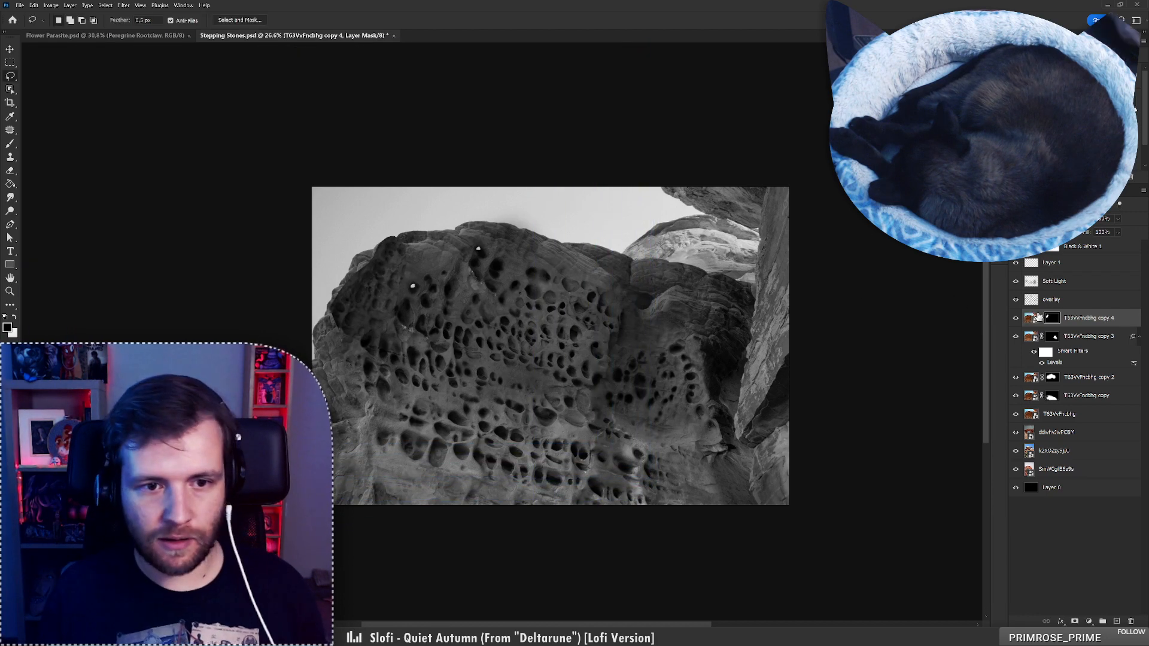
Apply Levels to the T63VvFncbhg copy 4 image with black input 28, midtone 1.92 and white input 183
left_click(1034, 318)
key("ctrl+l")
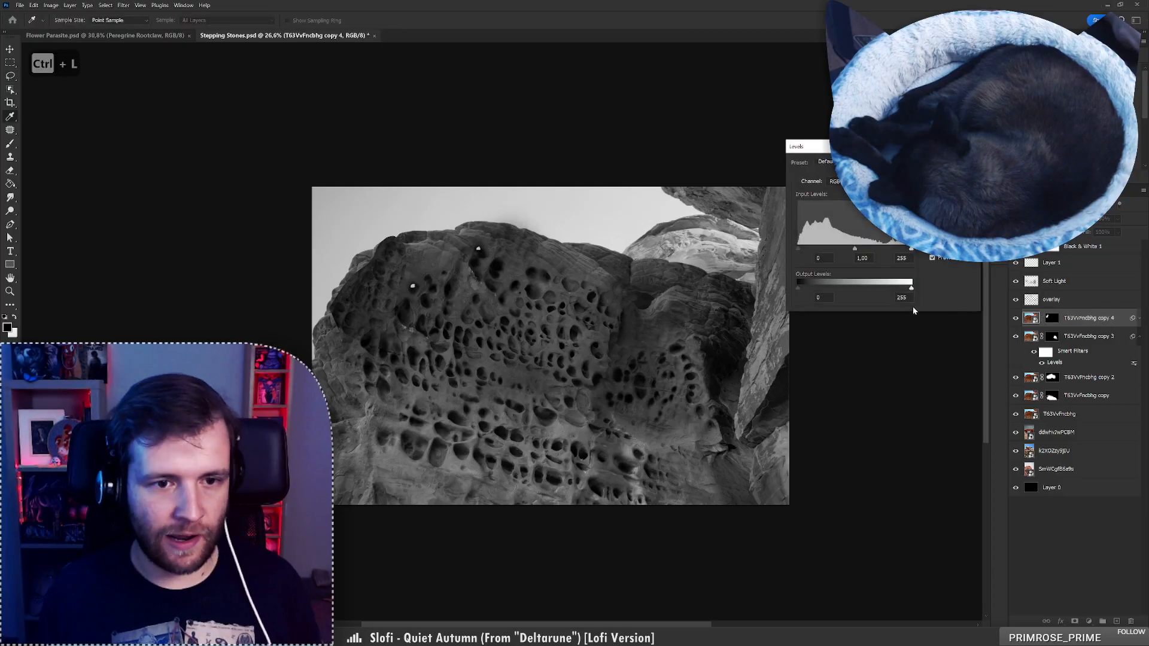
left_click_drag(798, 250, 811, 255)
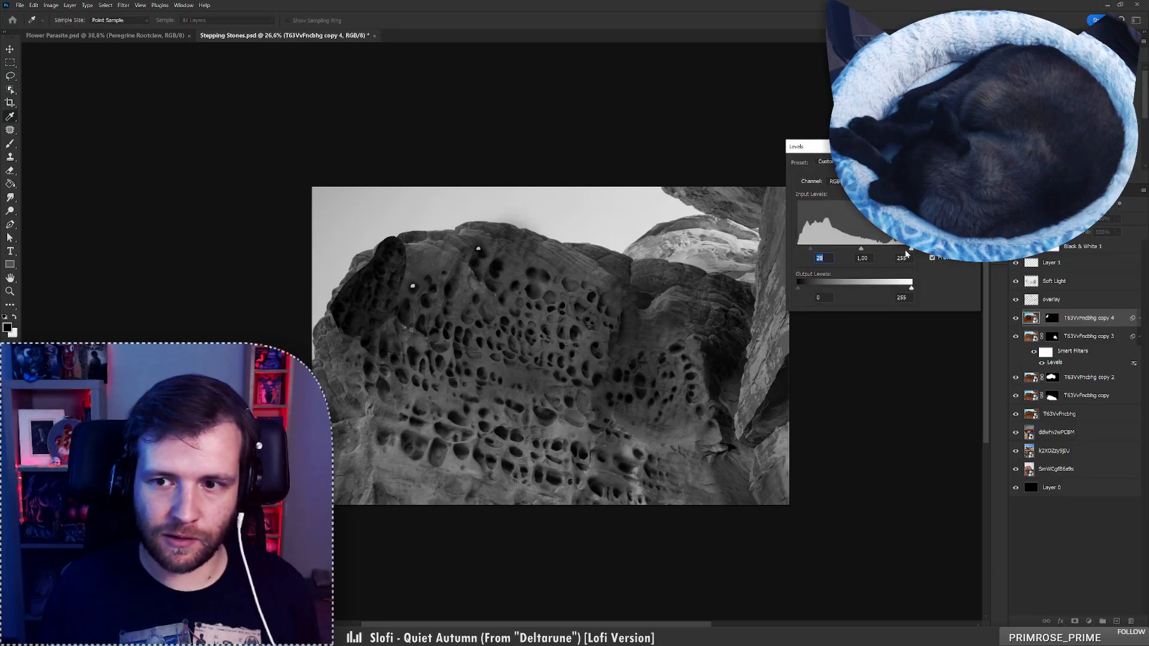
left_click_drag(909, 255, 832, 255)
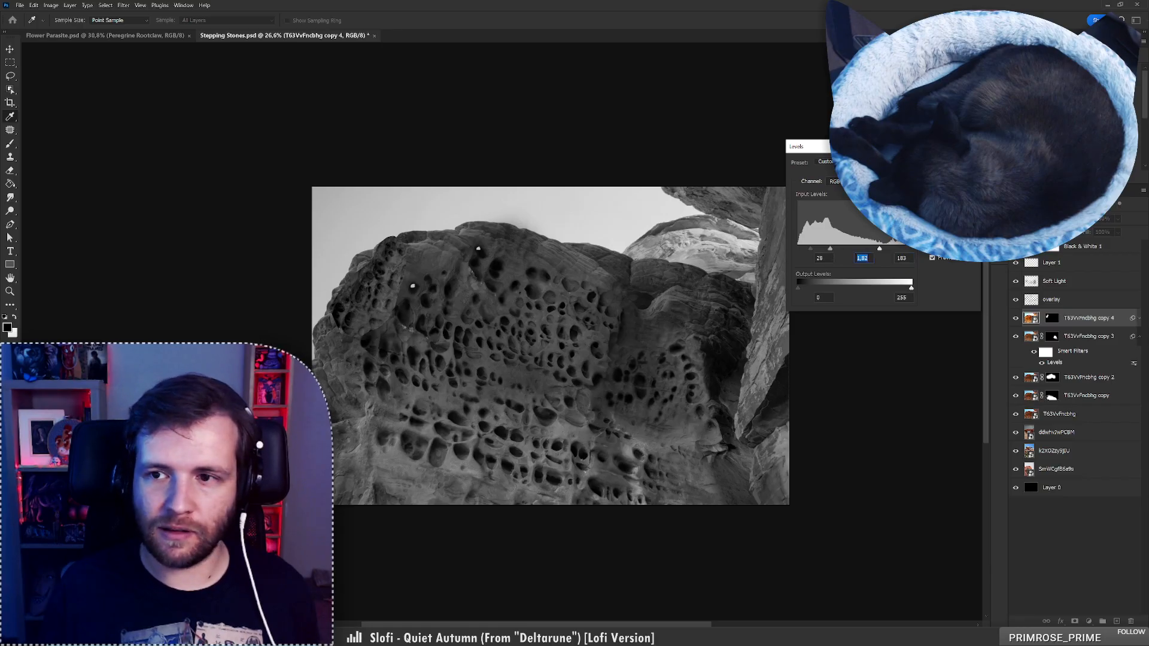
key("Return")
key("l")
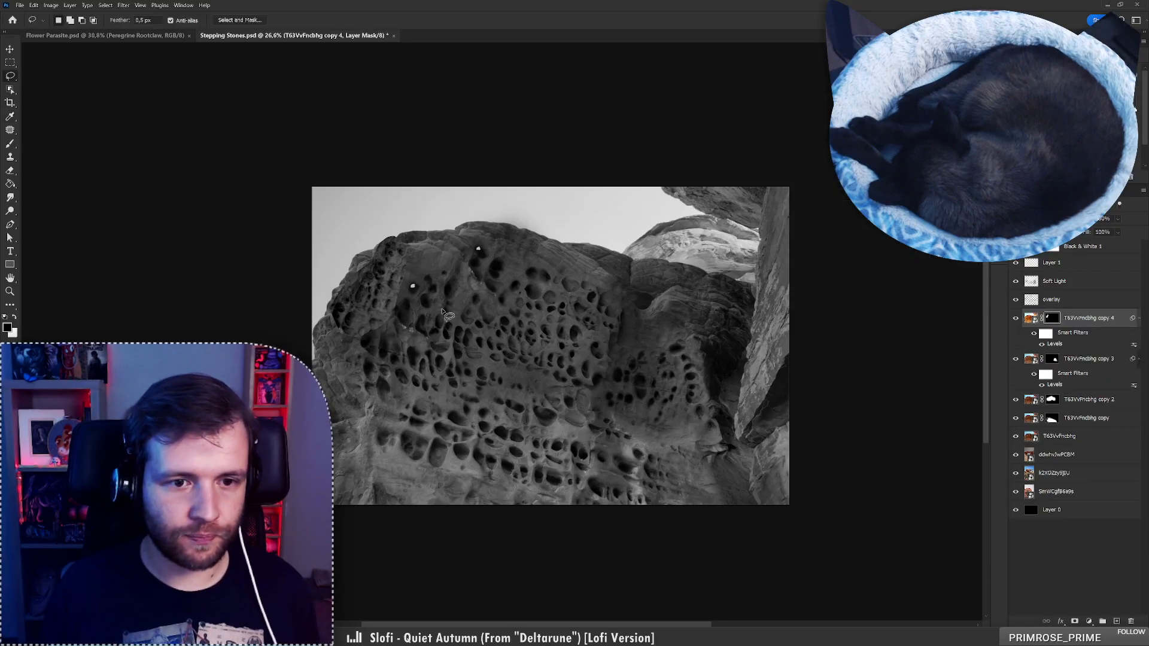
Soften the copy 4 patch's mask edge with a soft brush of about 340 px and enlarge the patch over the upper-left rock
key("b")
mouse_move(380, 297)
left_mouse_down()
mouse_move(379, 326)
mouse_move(383, 309)
left_mouse_up()
right_click(446, 330)
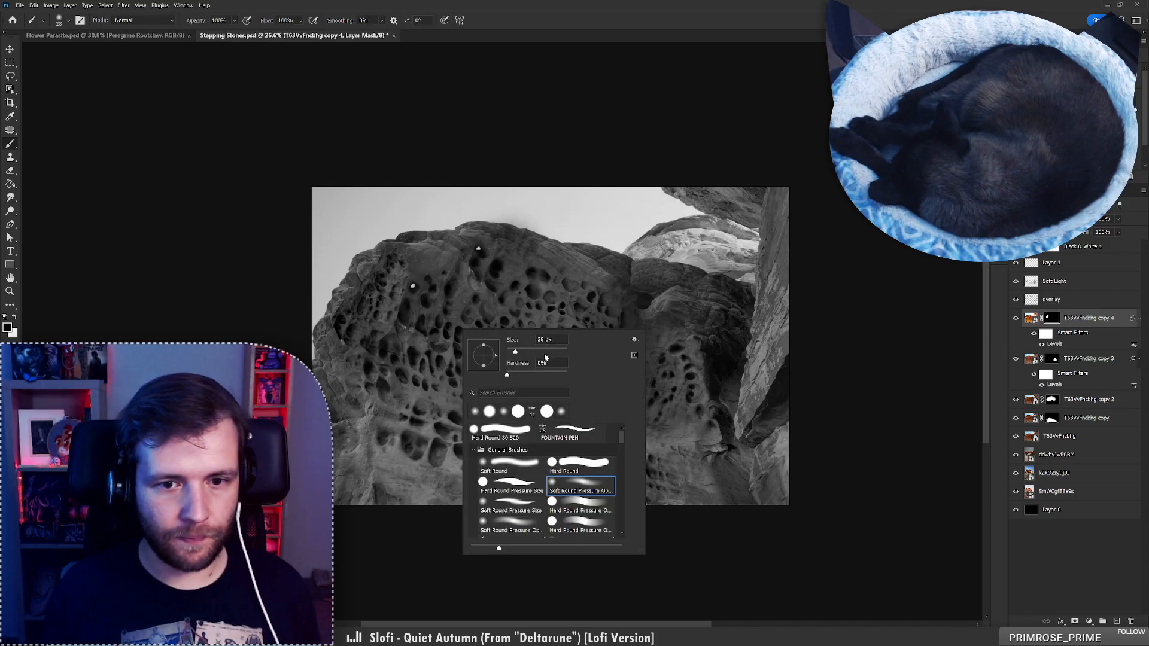
key("Return")
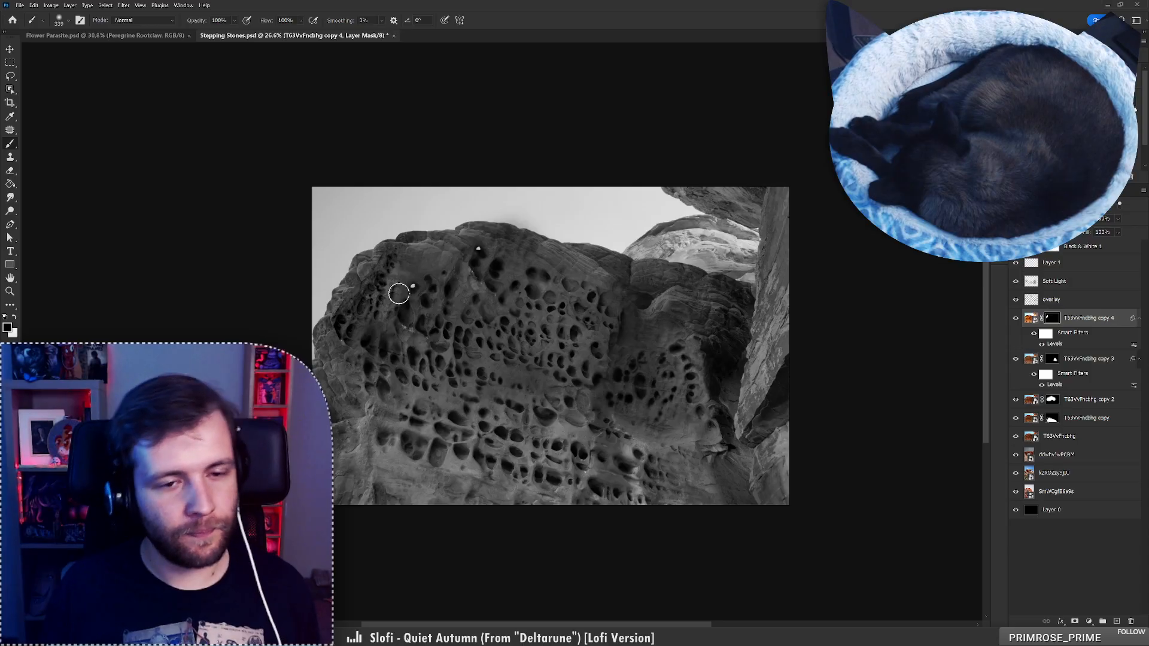
key("ctrl+t")
left_click_drag(654, 283, 775, 264)
key("Return")
Refine the copy 4 mask where the patch meets the surrounding rock, comparing it with the layer hidden and undoing poor strokes
left_click_drag(419, 236, 393, 225)
key("ctrl+z")
left_click(1051, 318)
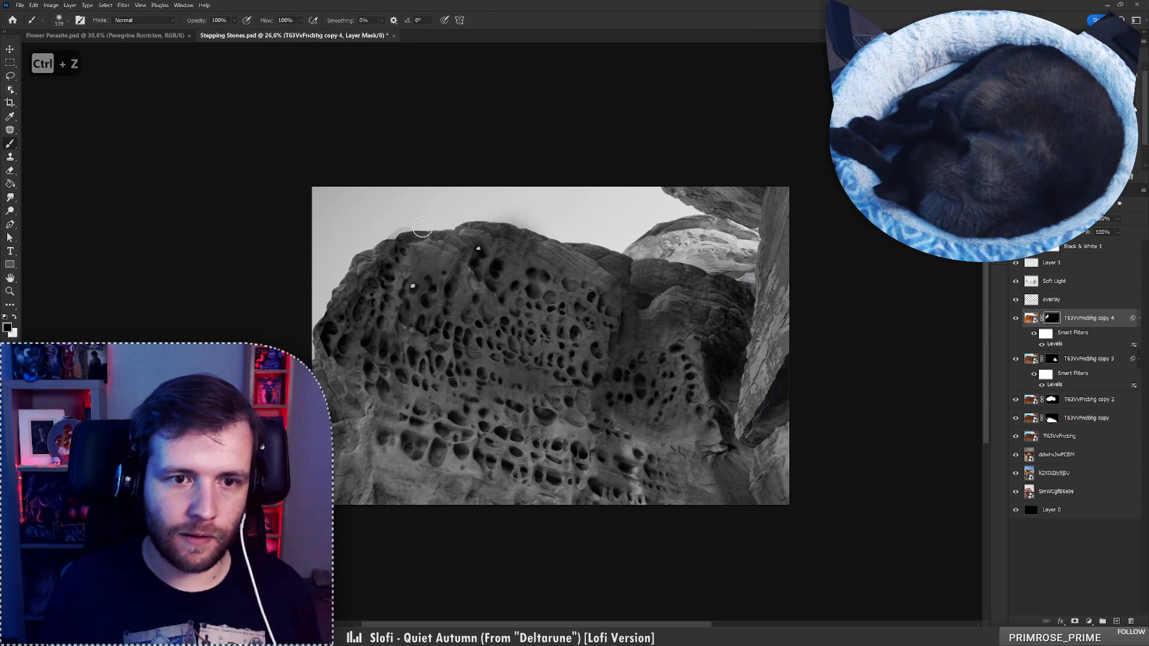
key("x")
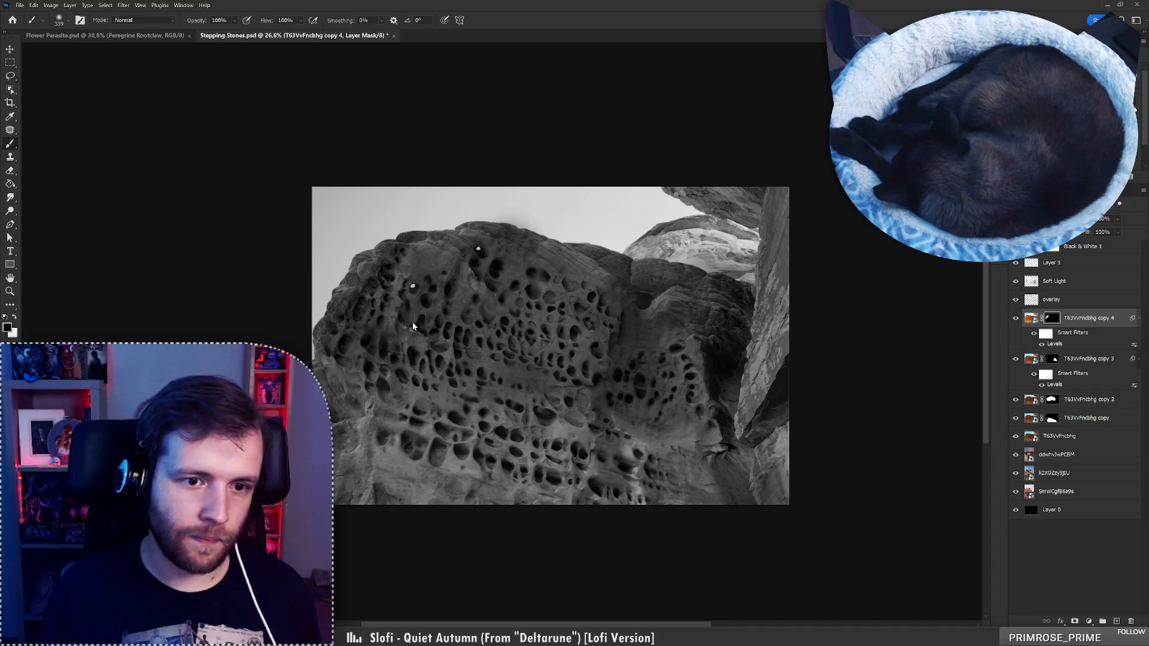
left_click(1016, 319)
left_click(1017, 320)
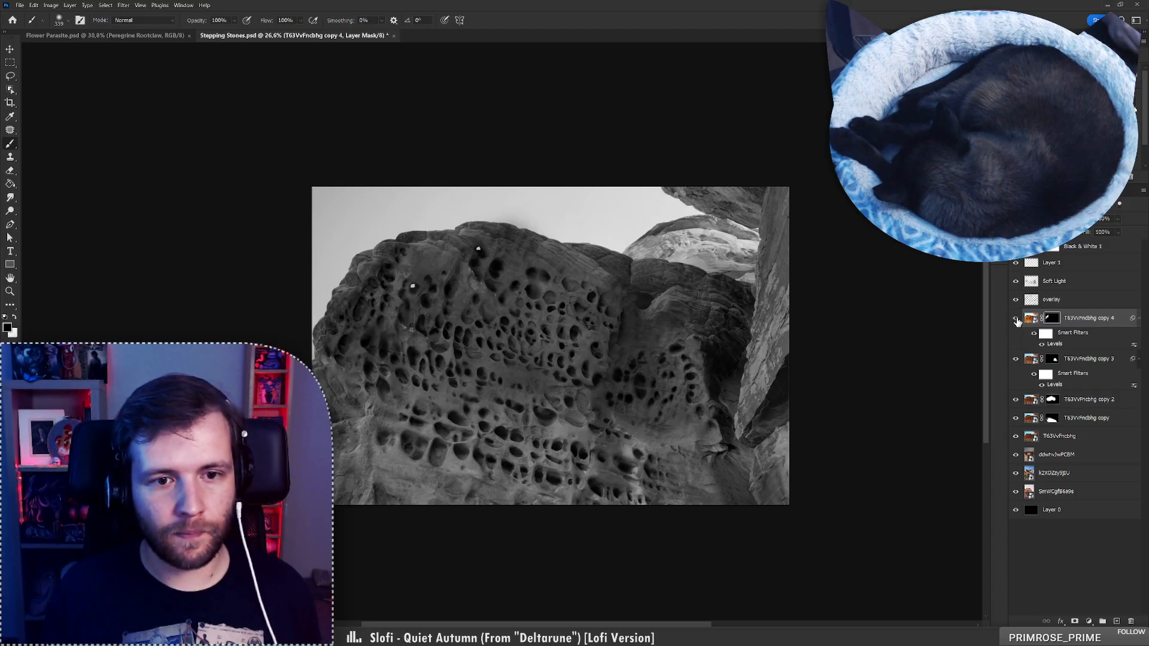
left_click_drag(402, 312, 391, 324)
key("ctrl+z")
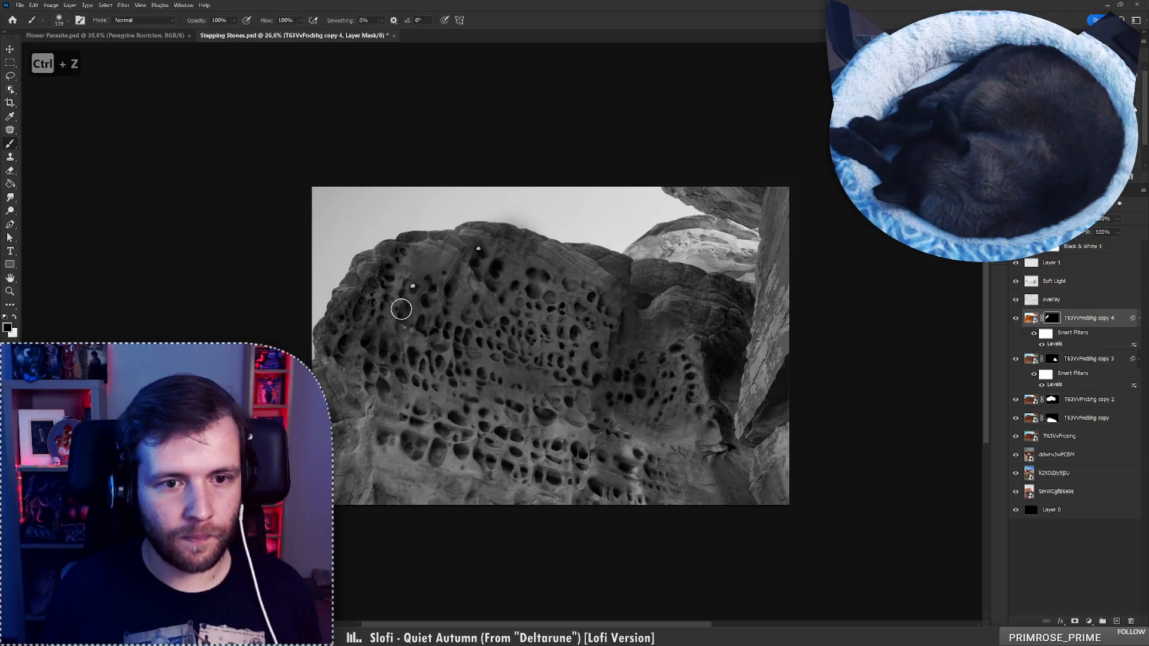
key("x")
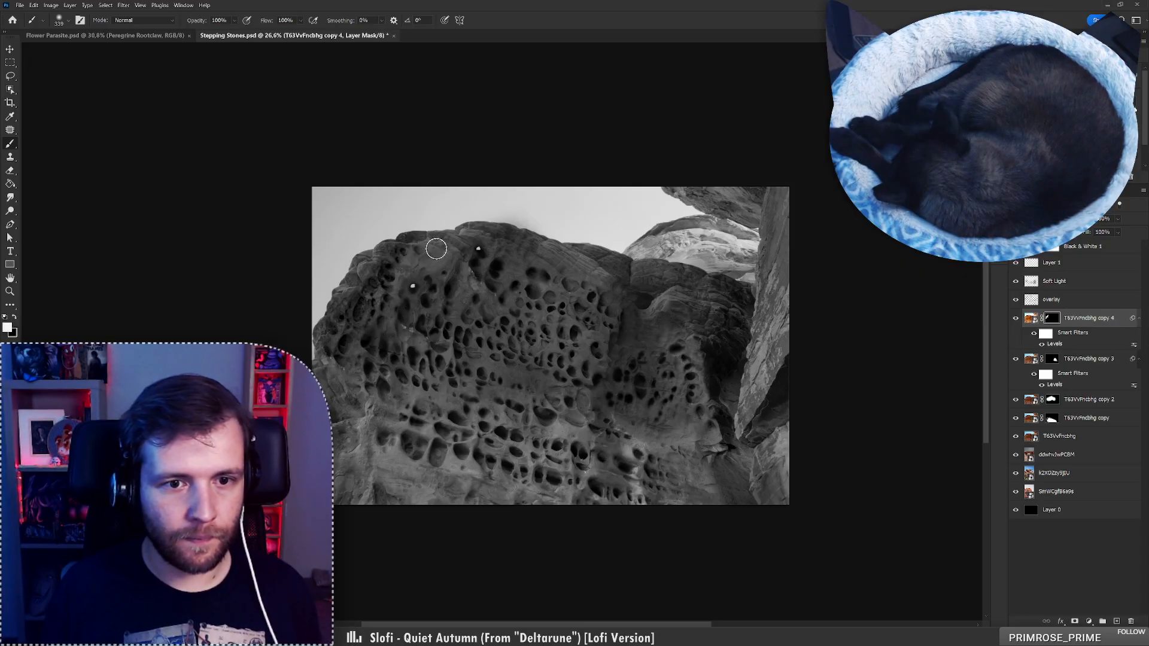
key("x")
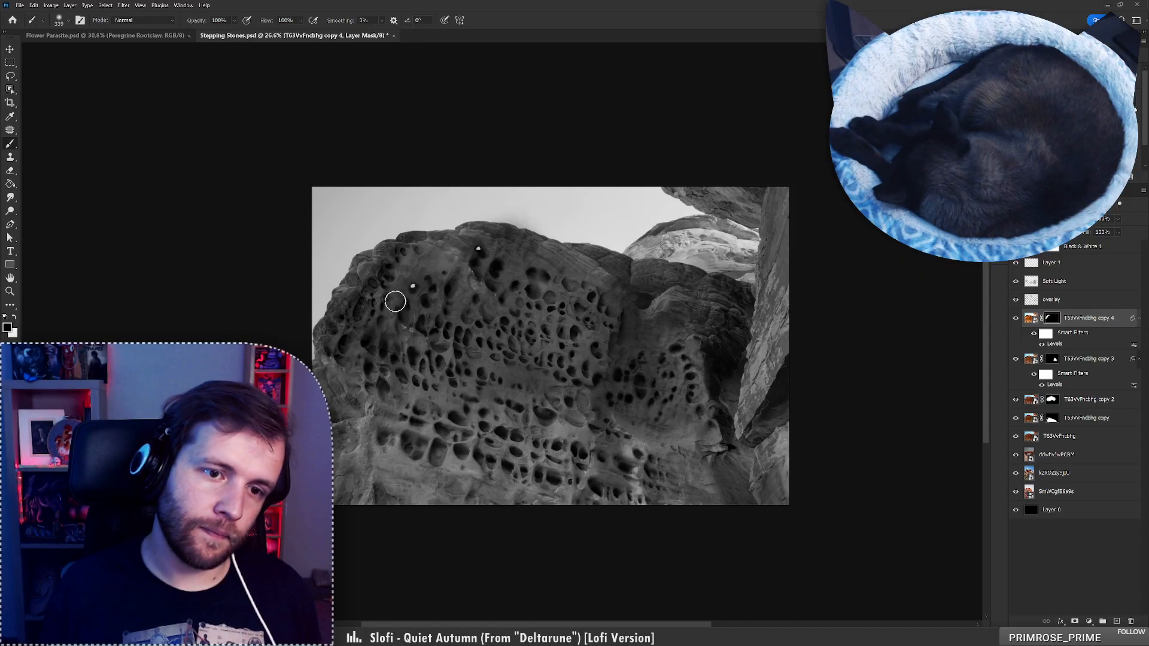
Readjust copy 4's Levels smart filter, raising the black input to deepen the pits on the rock's upper-left side
key("ctrl+space")
left_click_drag(347, 294, 395, 278)
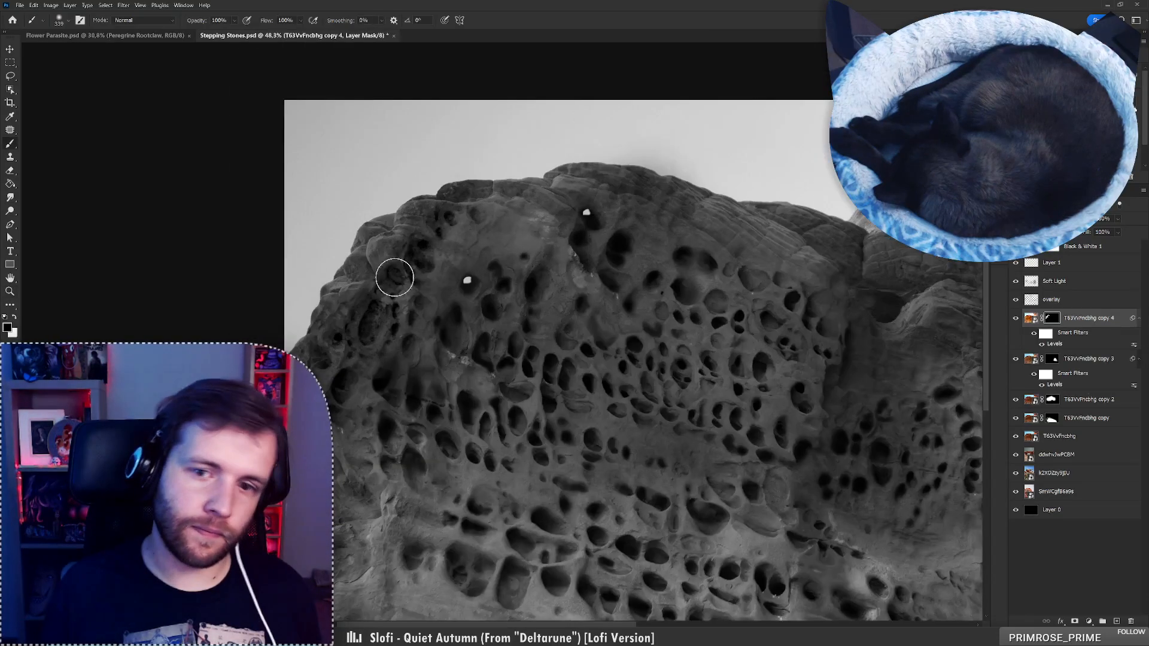
double_click(1055, 345)
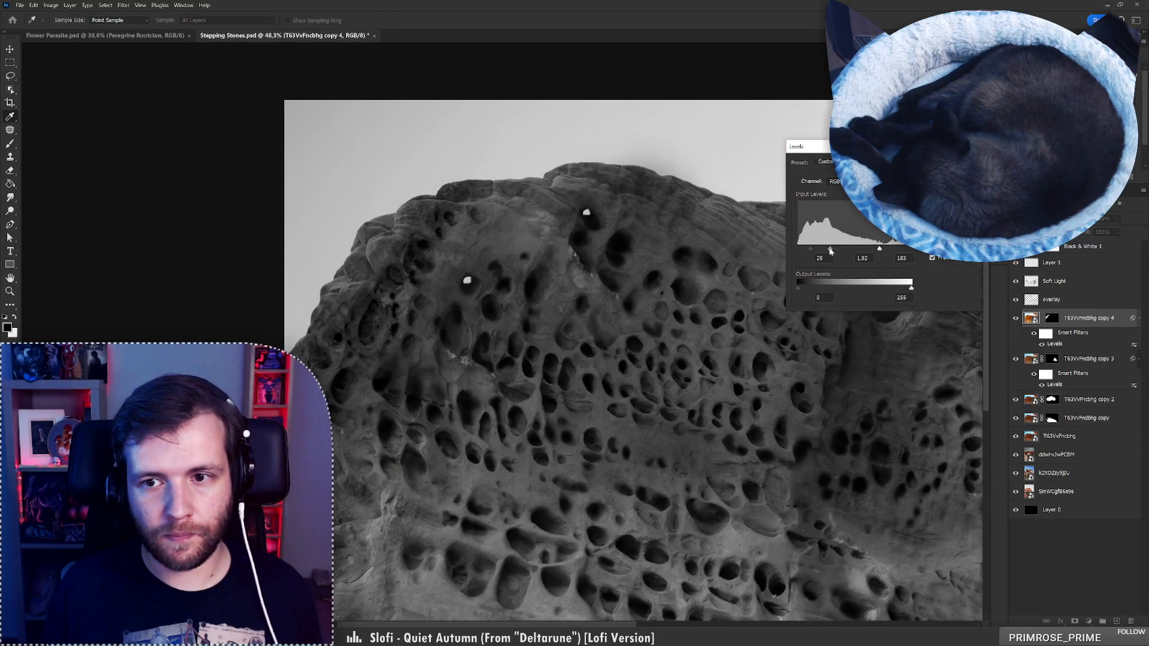
mouse_move(812, 255)
left_mouse_down()
mouse_move(788, 253)
mouse_move(892, 257)
mouse_move(835, 254)
left_mouse_up()
left_click(952, 162)
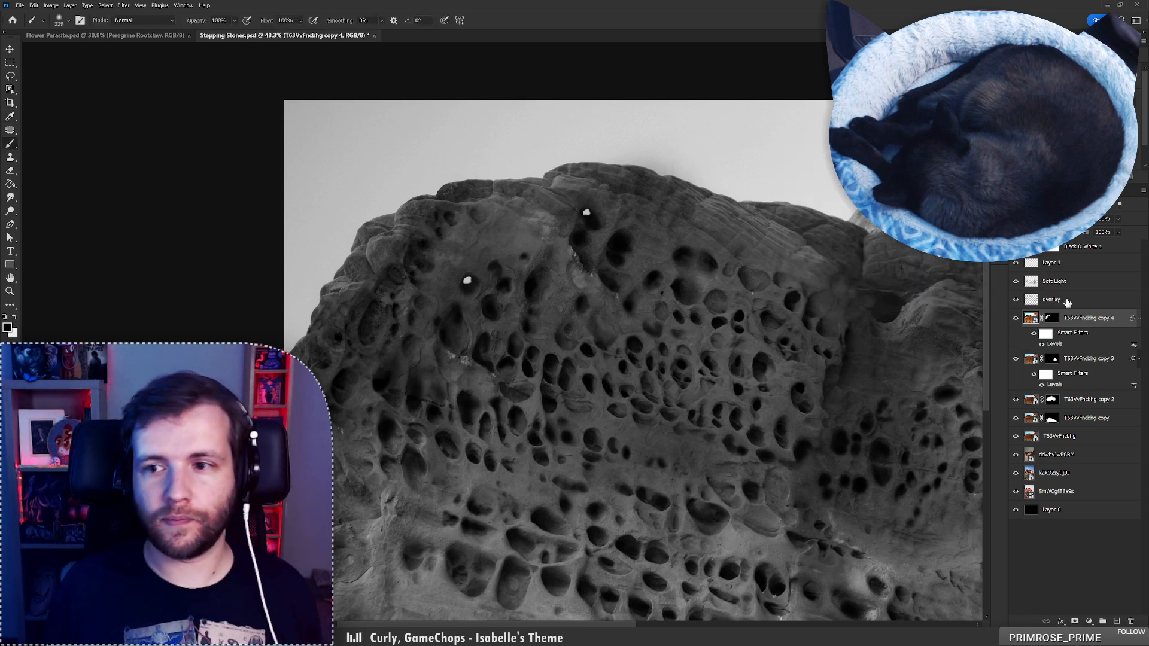
Darken the pits along the rock's upper-left side with a small soft black brush on the overlay layer
left_click(1069, 302)
right_click(412, 301)
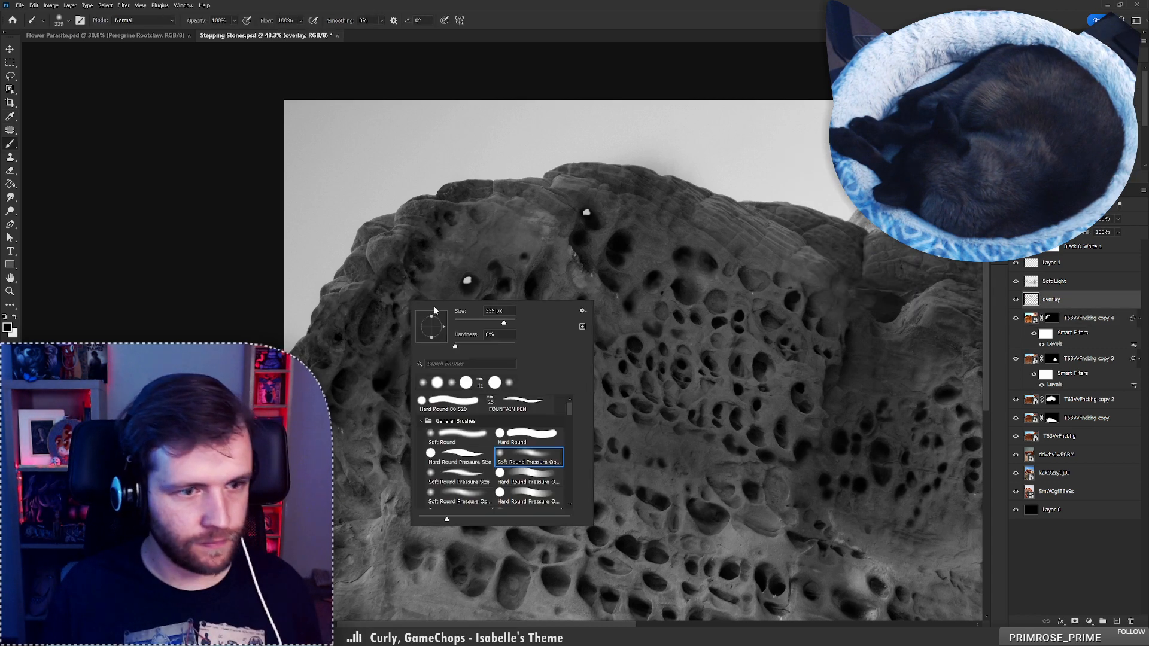
key("Return")
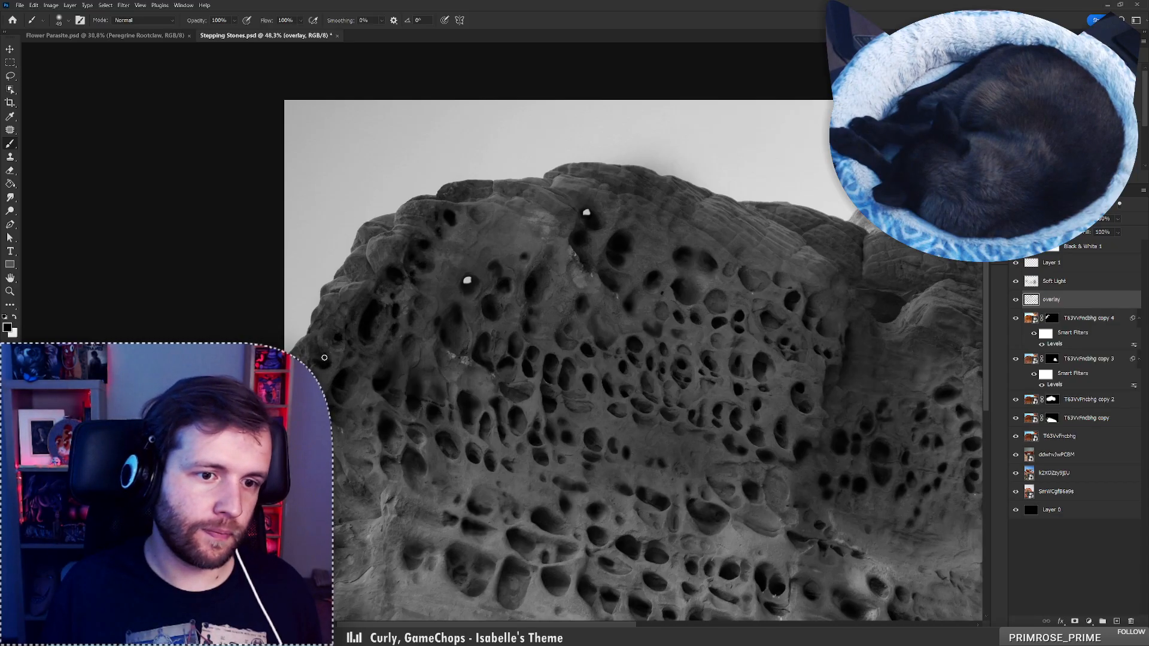
key("z")
mouse_move(403, 317)
left_mouse_down()
mouse_move(333, 307)
mouse_move(367, 300)
left_mouse_up()
key("b")
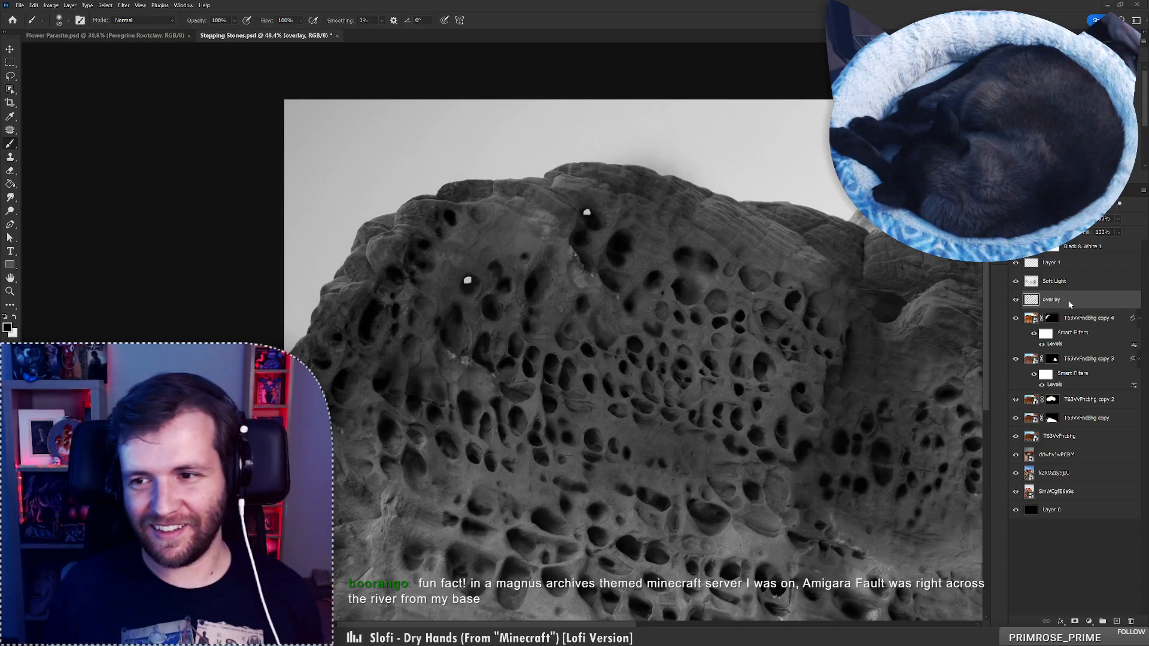
Check copy 4 with its mask briefly disabled, and lighten the upper-left rock edge on the overlay layer with a larger soft white brush
left_click(1052, 319, "shift")
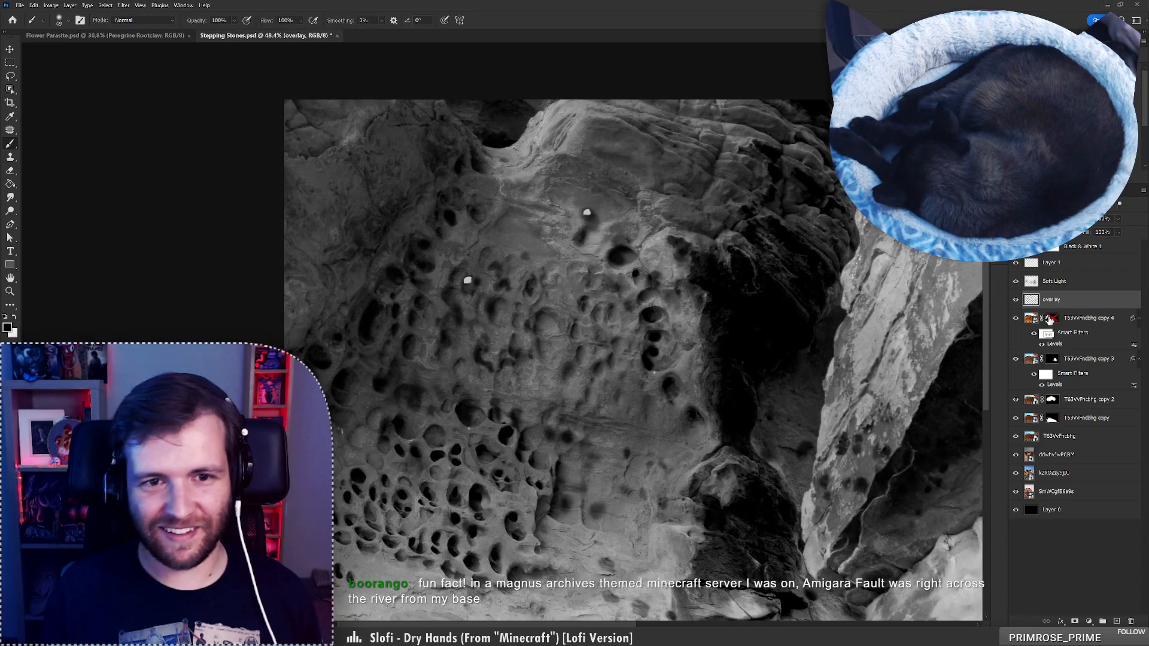
left_click(1050, 320, "shift")
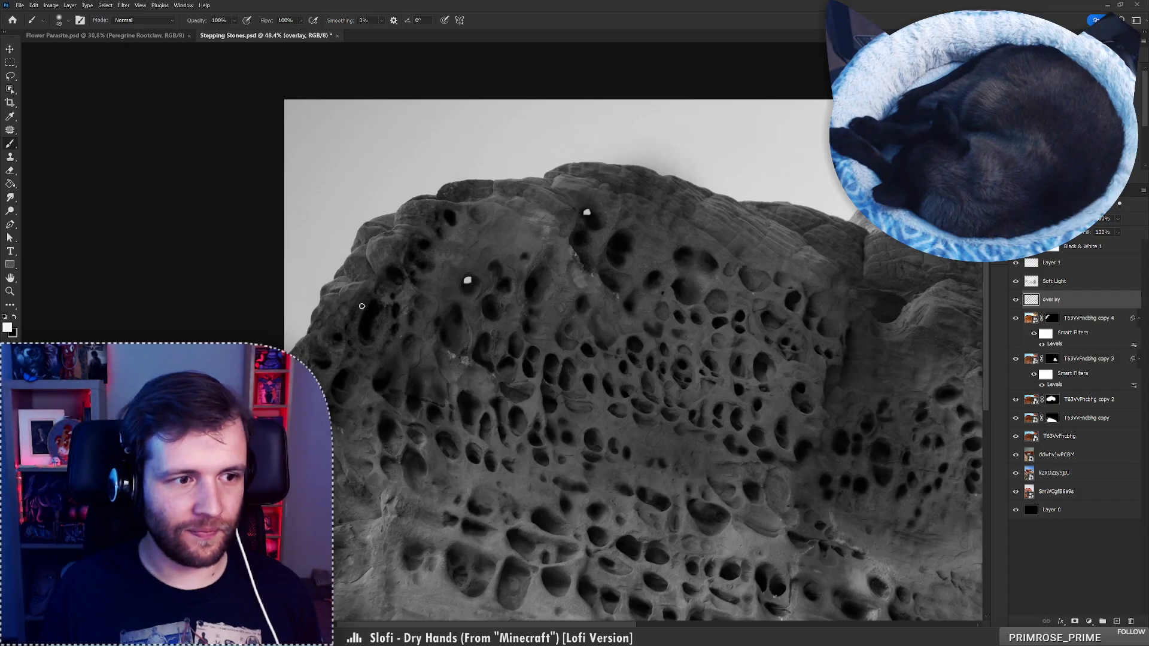
right_click(362, 306)
left_click(448, 330)
left_click_drag(351, 317, 371, 301)
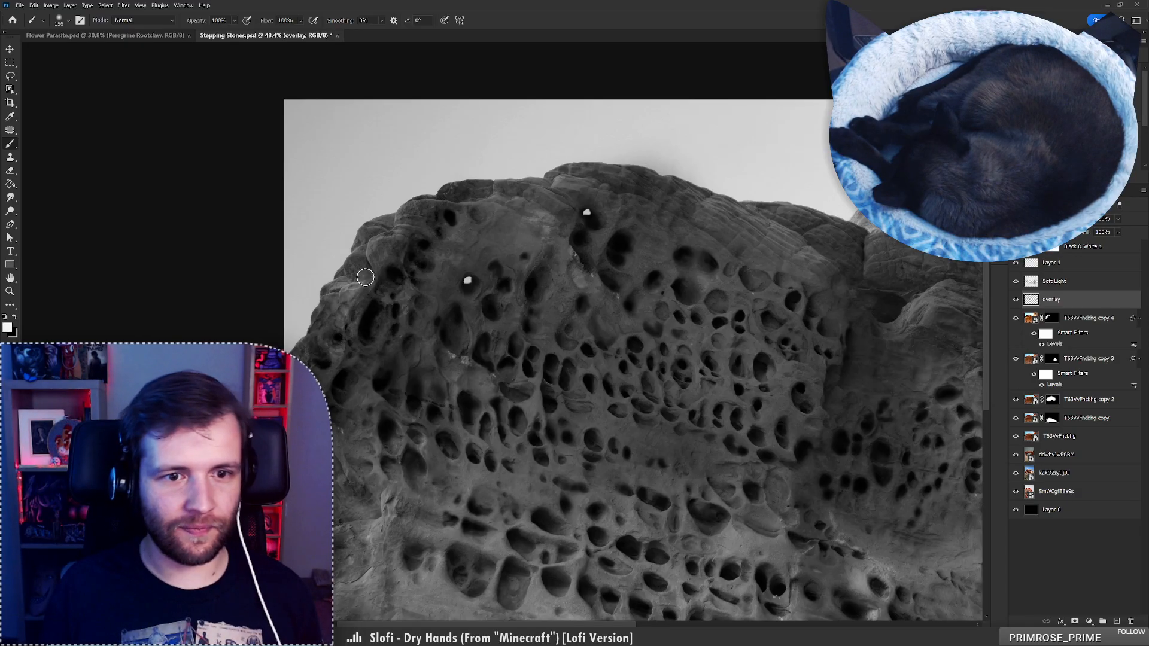
Paint dark and light accents around the upper-left pits on the overlay layer with a soft brush of about 66 px, undoing stray strokes
right_click(447, 251)
left_click(509, 274)
mouse_move(411, 269)
left_mouse_down()
mouse_move(398, 264)
mouse_move(410, 293)
left_mouse_up()
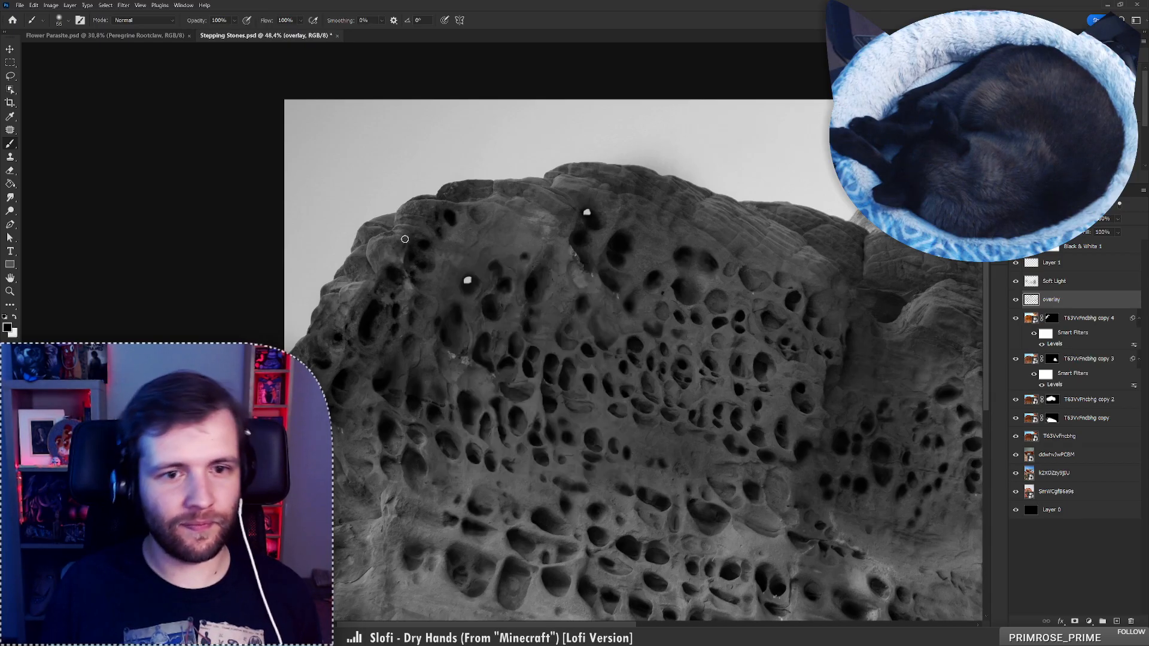
mouse_move(406, 249)
left_mouse_down()
mouse_move(449, 226)
mouse_move(463, 252)
left_mouse_up()
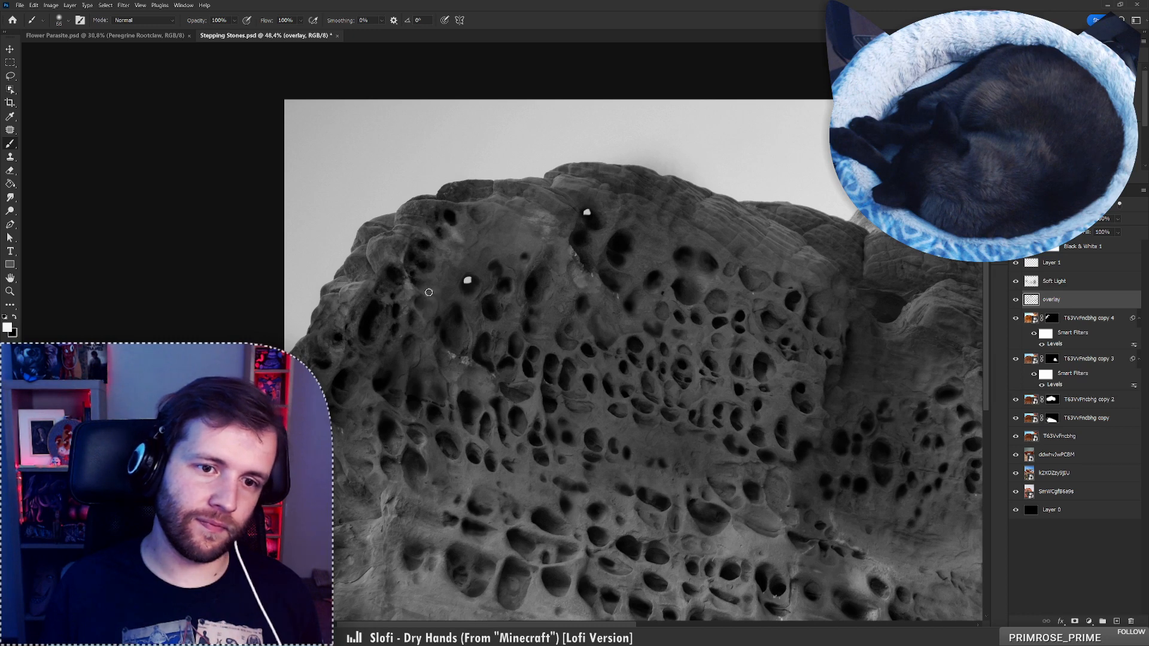
key("x")
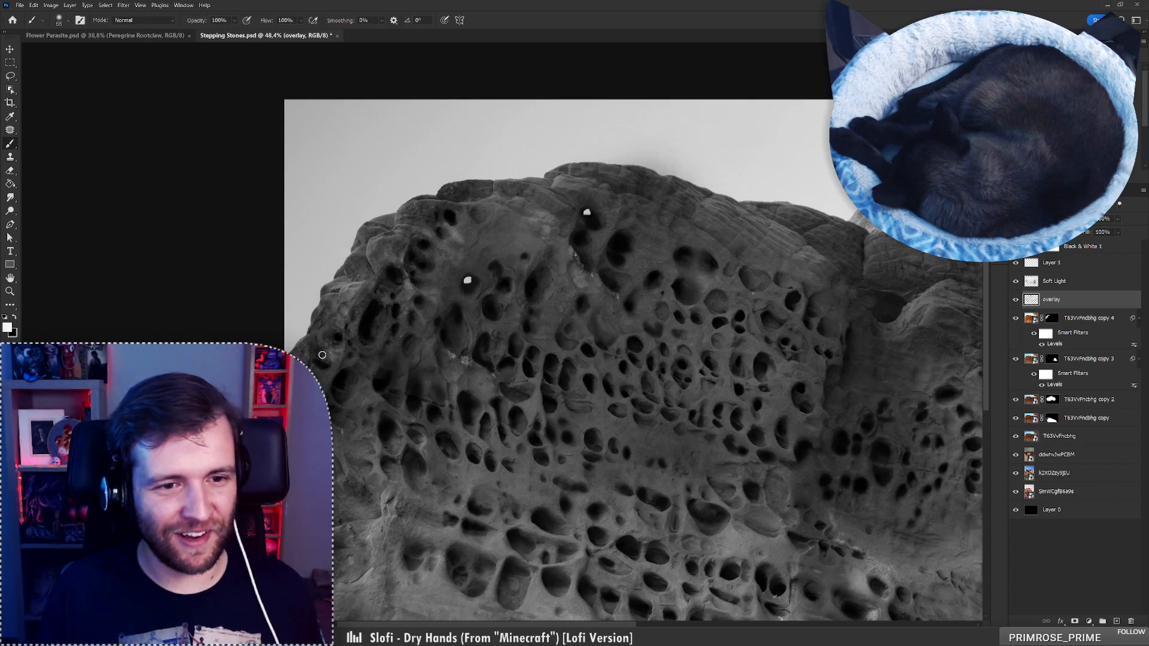
key("ctrl+z")
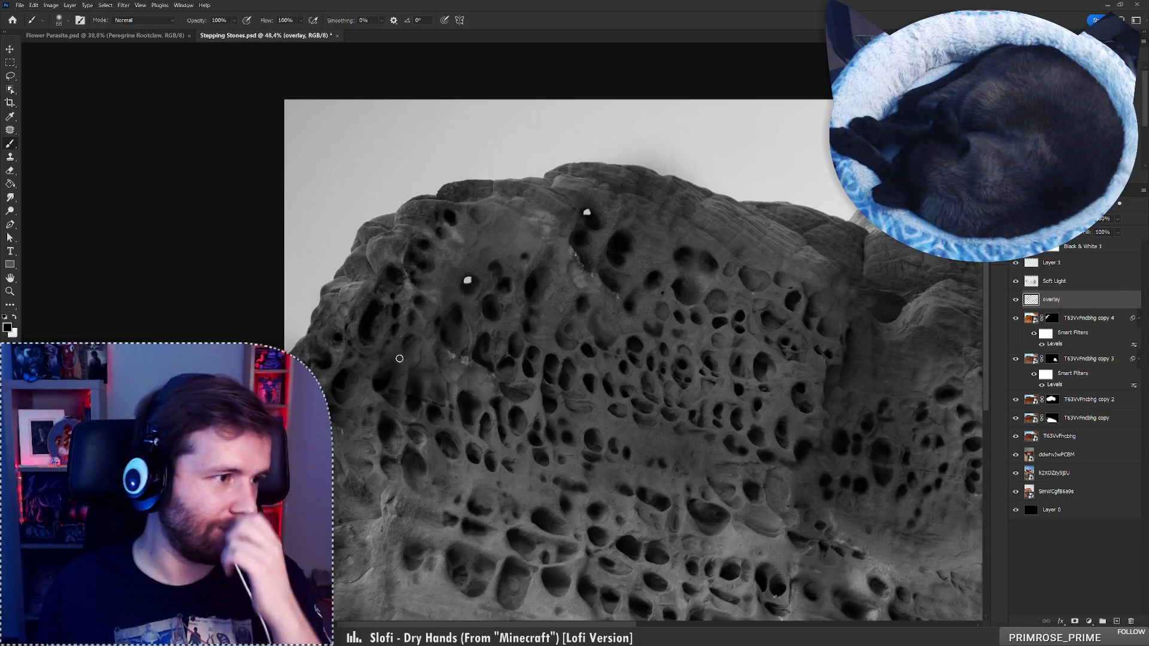
left_click_drag(392, 334, 443, 297)
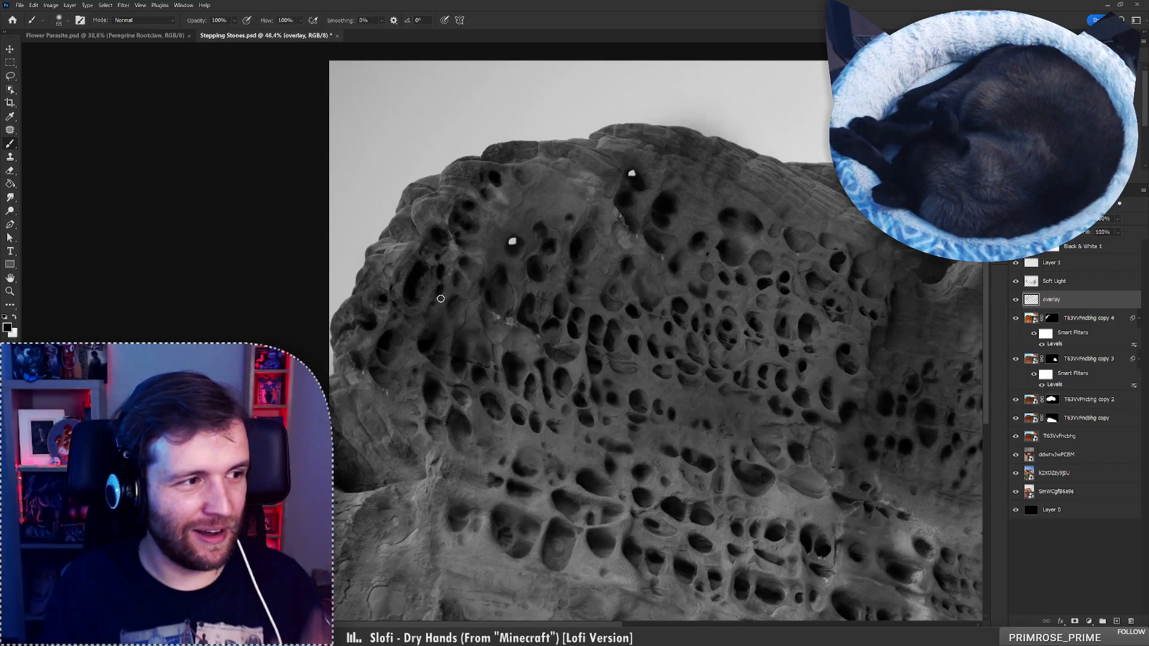
key("x")
key("ctrl+z")
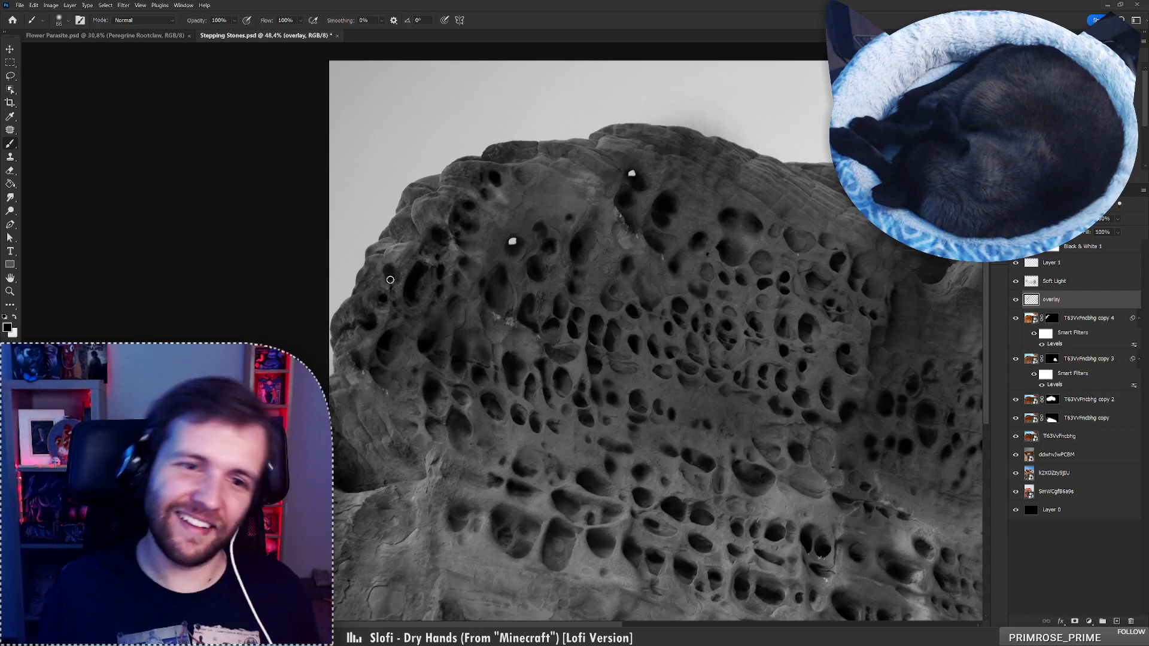
Refine the overlay shading of the small pits near the rock's left edge with a smaller brush, erasing the excess
right_click(420, 241)
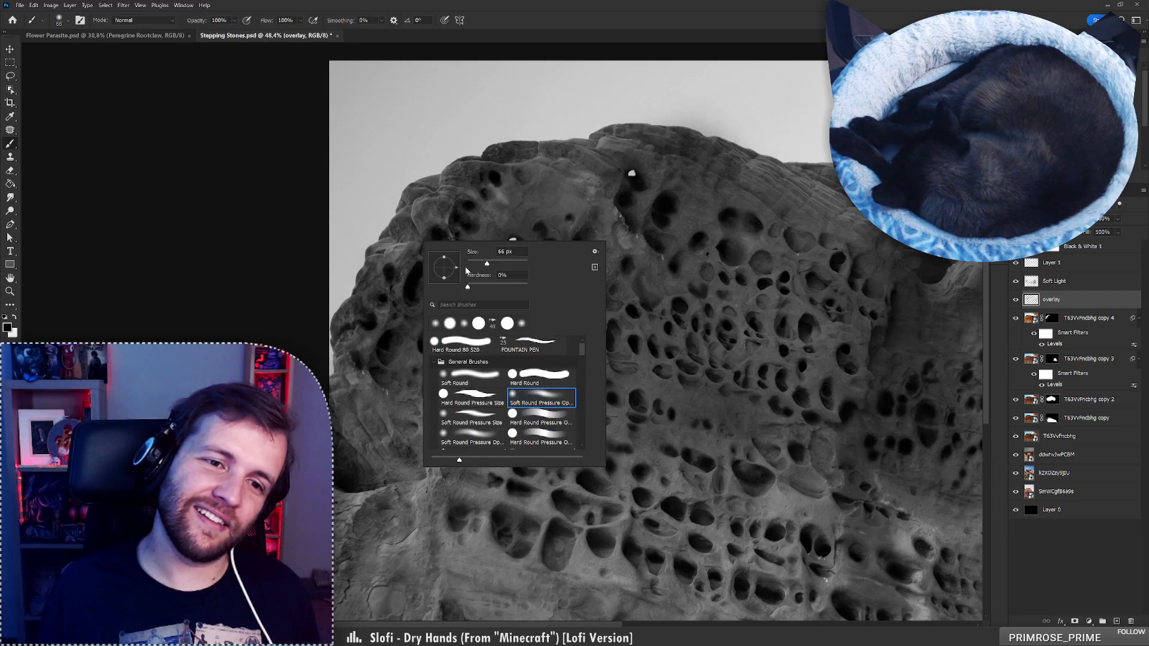
left_click_drag(480, 265, 475, 265)
left_click(390, 272)
key("e")
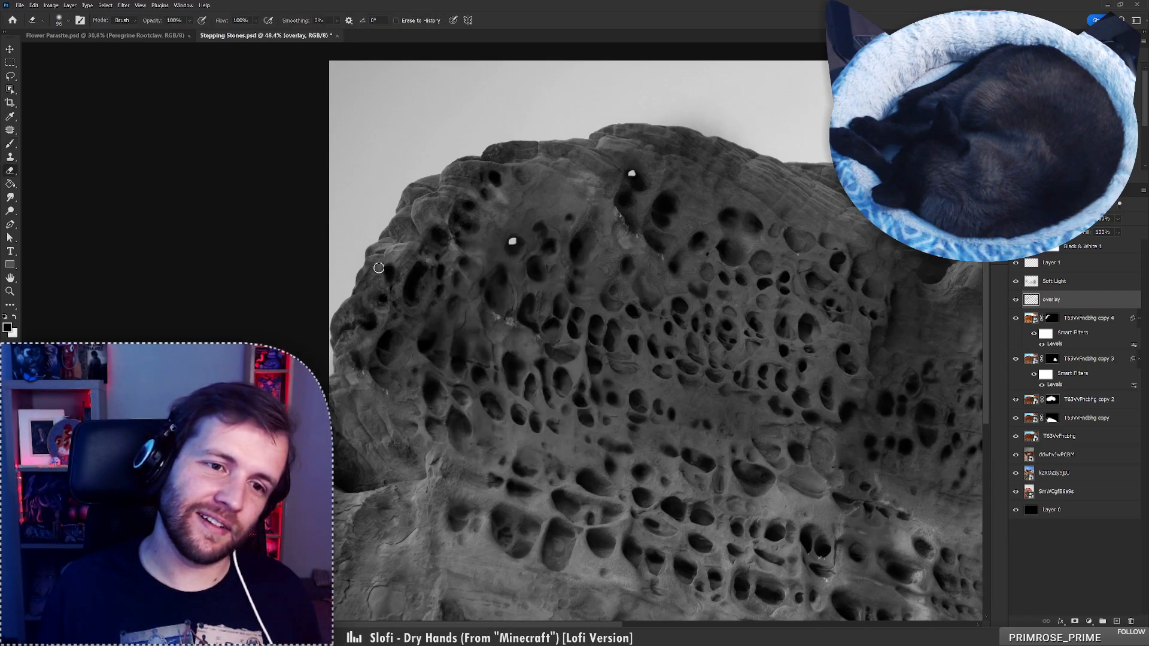
key("z")
mouse_move(411, 271)
left_mouse_down()
mouse_move(375, 290)
mouse_move(400, 262)
mouse_move(497, 247)
left_mouse_up()
key("e")
key("b")
key("z")
key("b")
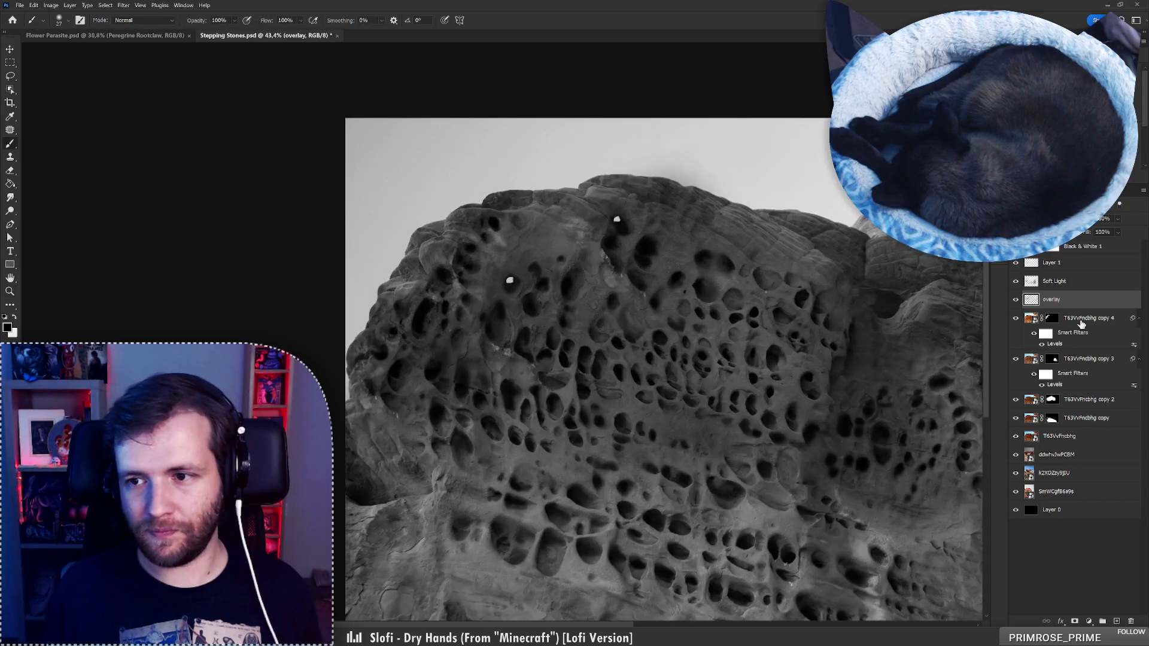
Duplicate T63VvFncbhg copy 4, disable the duplicate's mask, shift its rock image upward and place the layer above copy 4
left_click_drag(1082, 324, 1082, 345)
left_click(1052, 360, "shift")
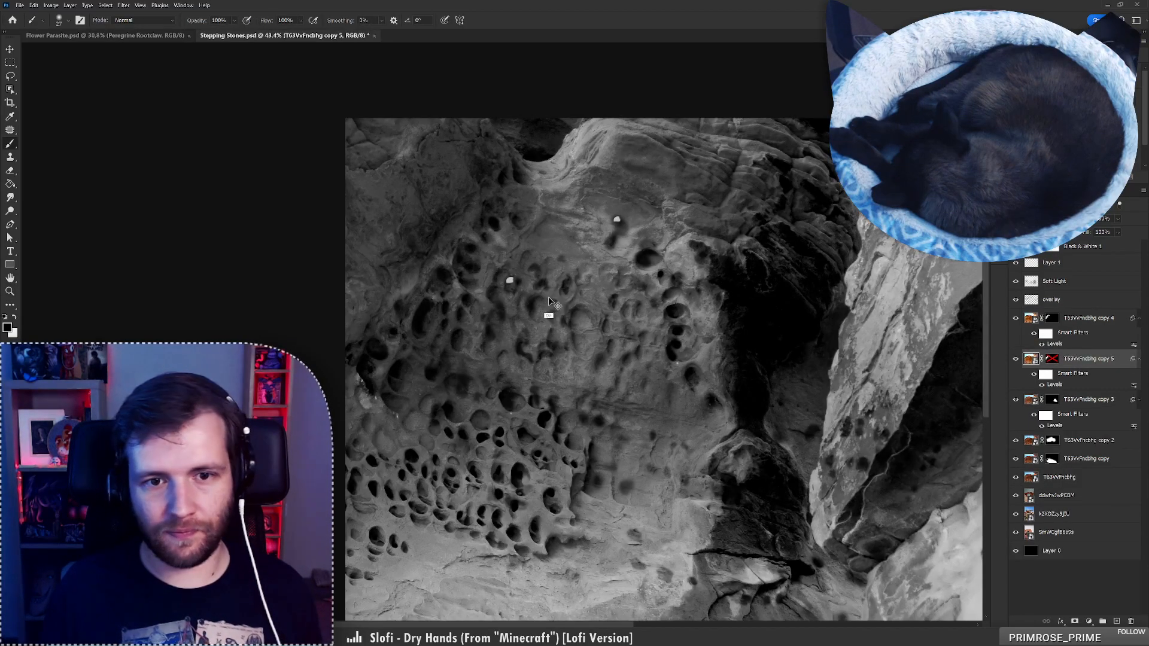
left_click_drag(548, 298, 601, 253)
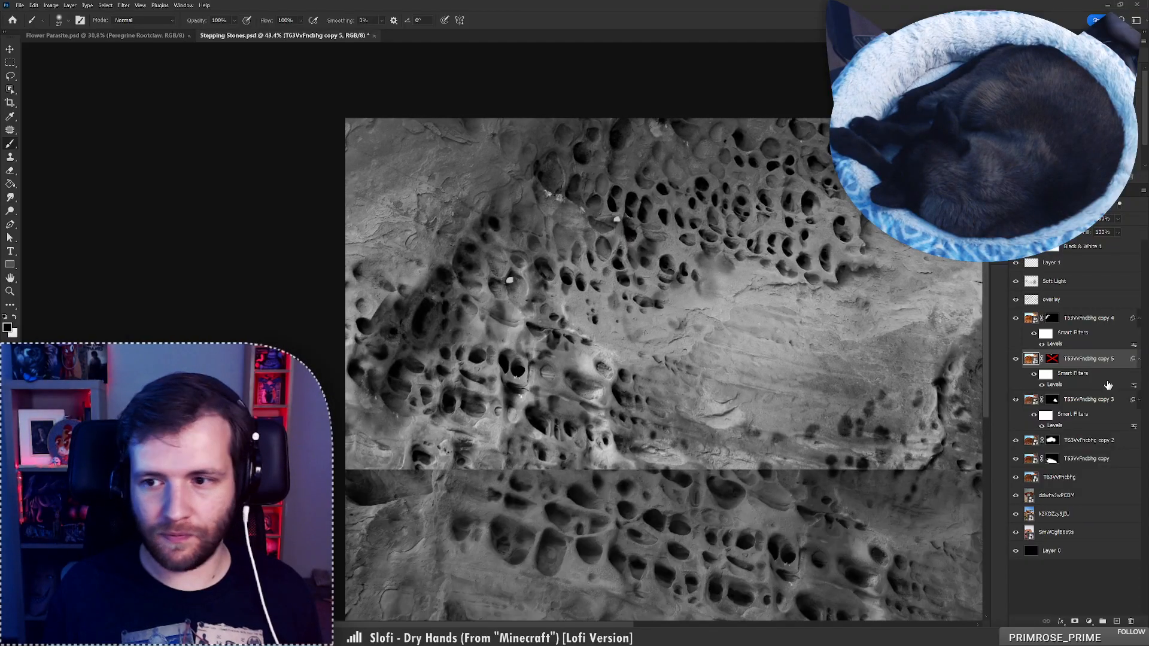
left_click_drag(1101, 361, 1090, 323)
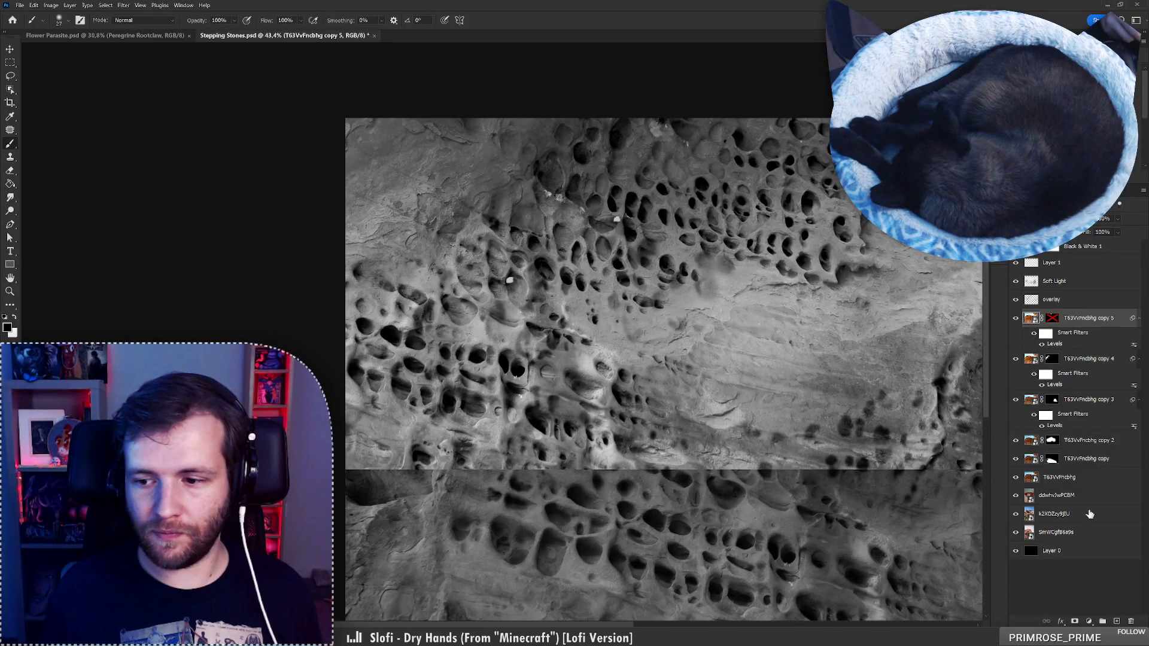
Delete copy 5's disabled mask, turn off its Levels filter and give it a black mask that hides the whole layer
right_click(1052, 318)
left_click(1071, 329)
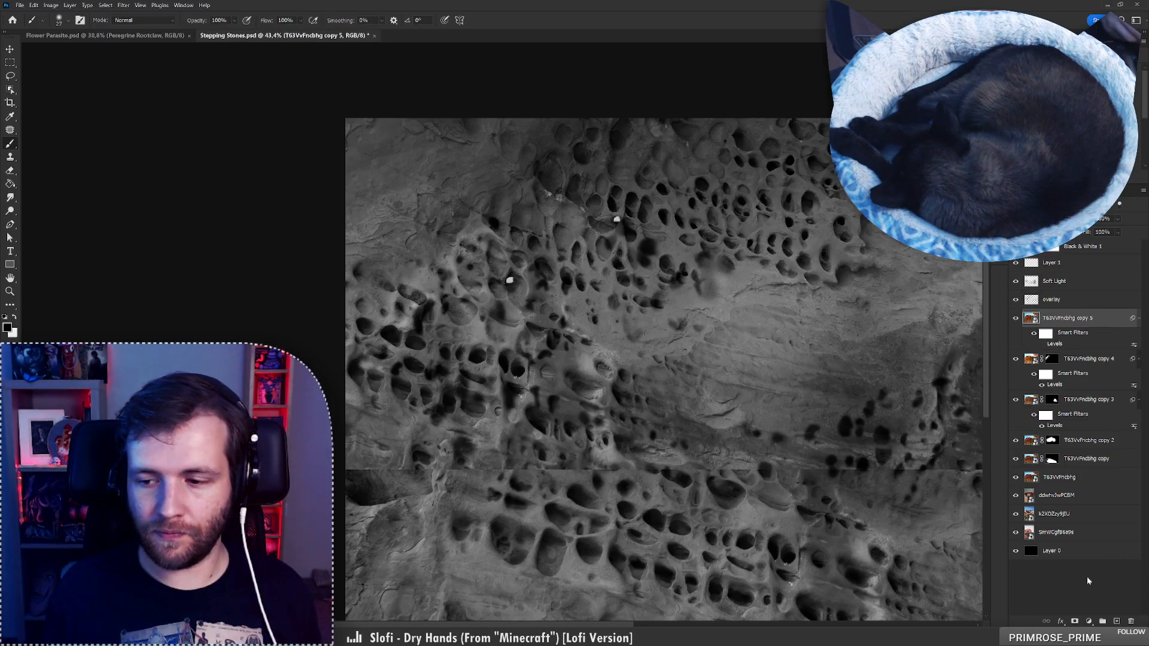
left_click(1074, 621, "alt")
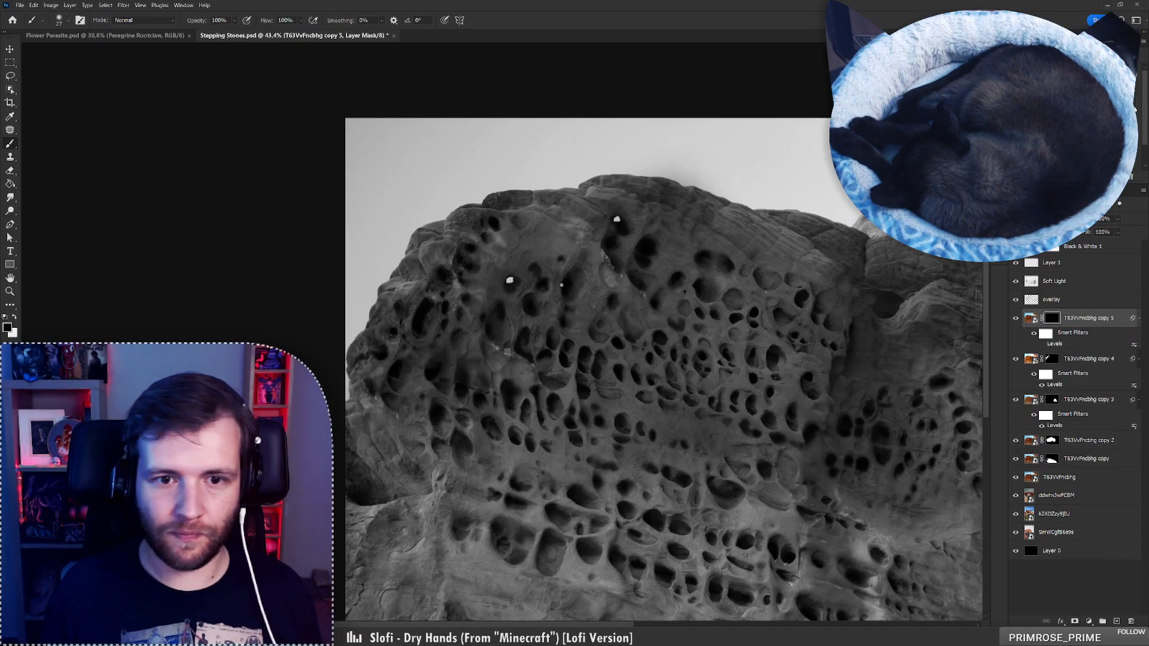
Reveal patches of T63VvFncbhg copy 5 around the upper-left pits by painting white on its mask with a larger brush
key("x")
right_click(509, 236)
left_click(598, 259)
left_click_drag(493, 279, 490, 290)
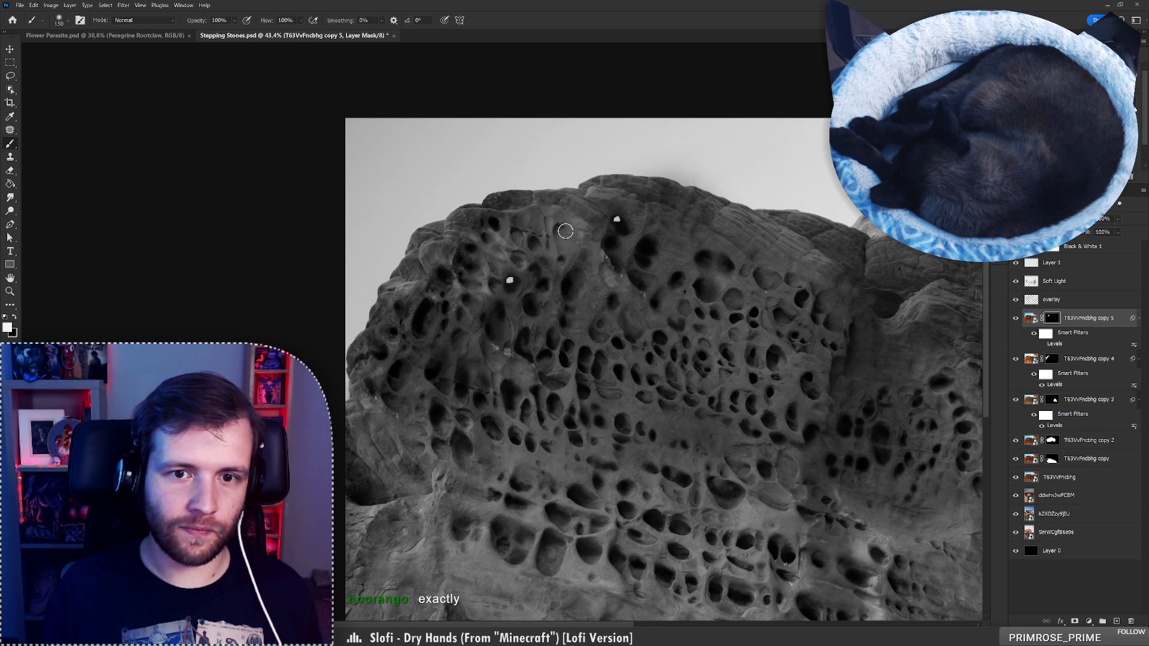
key("x")
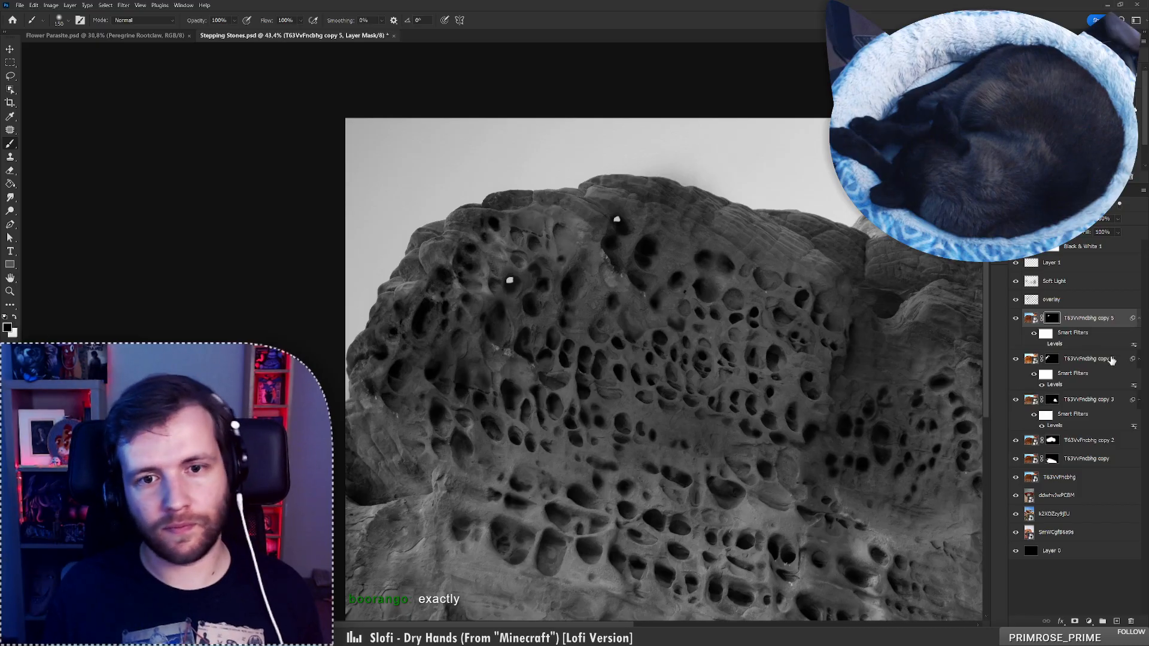
Adjust copy 5's Levels filter, setting the black input to 0 and darkening the midtones to match the surrounding rock
double_click(1049, 344)
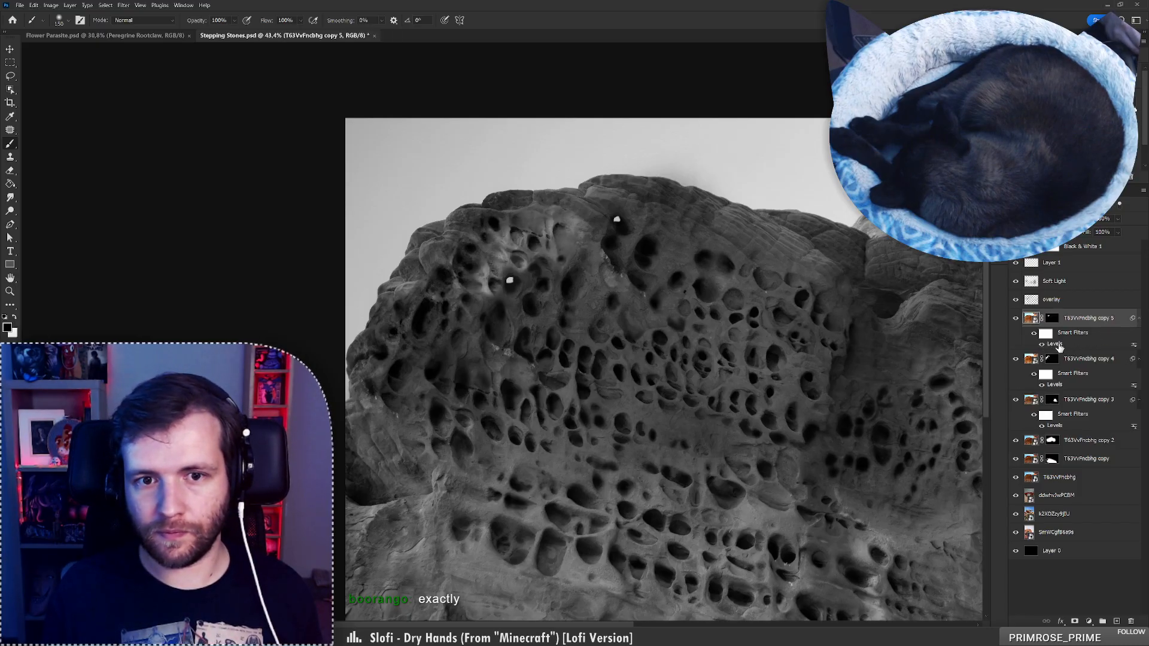
left_click_drag(889, 246, 911, 248)
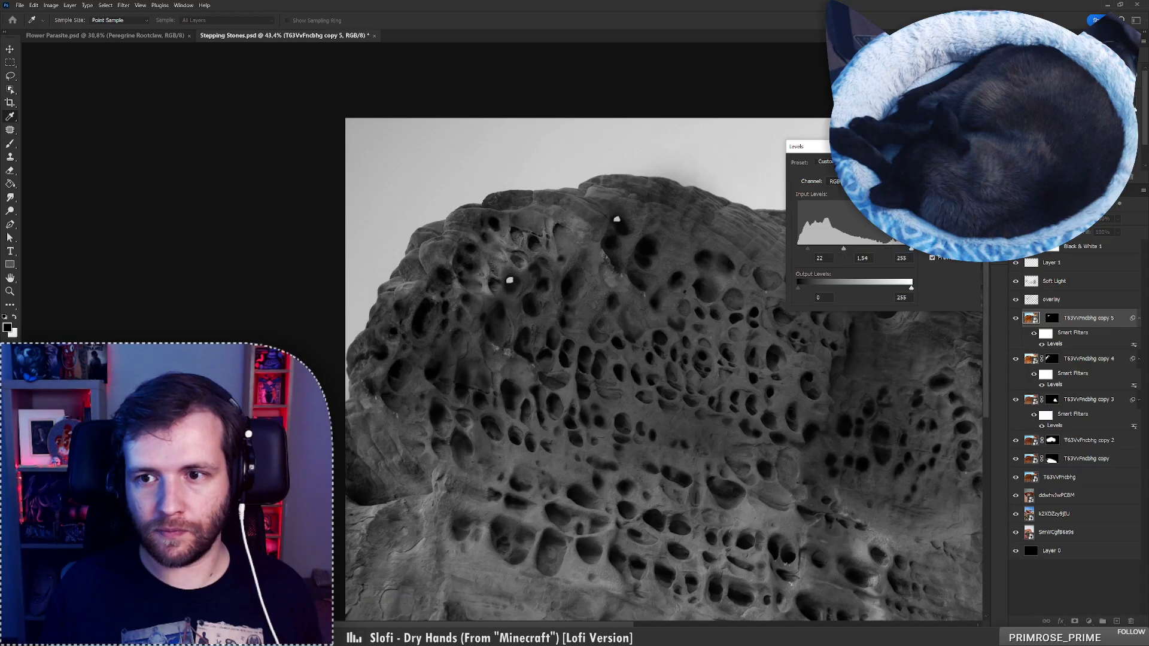
left_click_drag(808, 249, 859, 249)
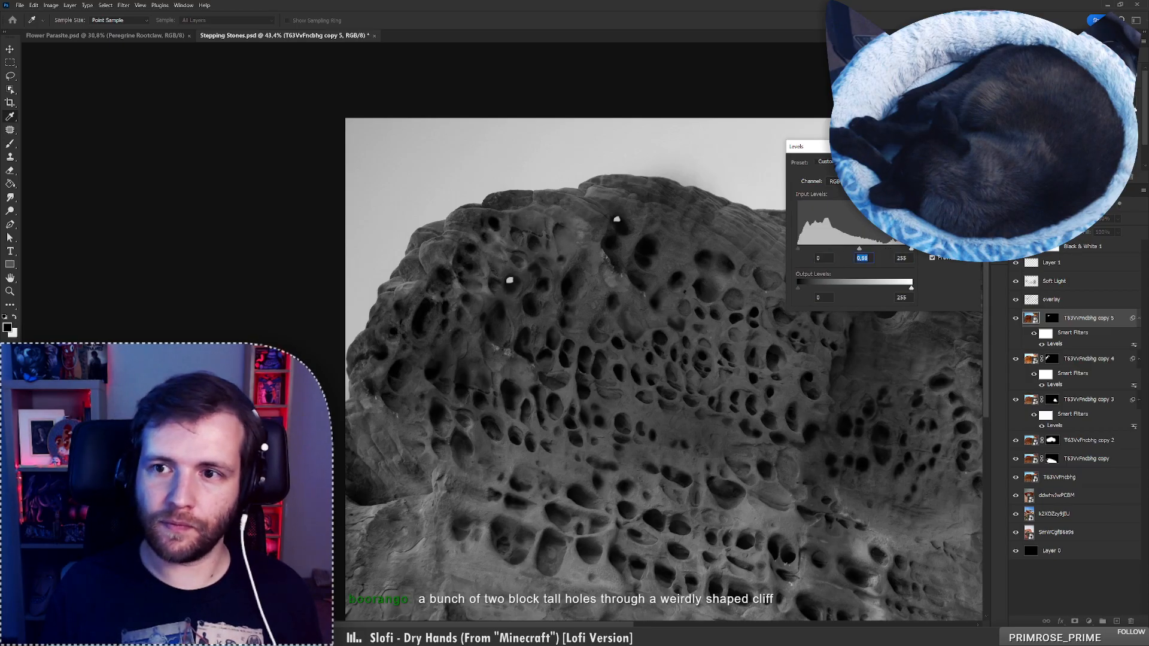
left_click(951, 162)
Paint dark shading into the upper-left pits on the overlay layer with a soft pressure-opacity brush of 64 px
left_click(1054, 301)
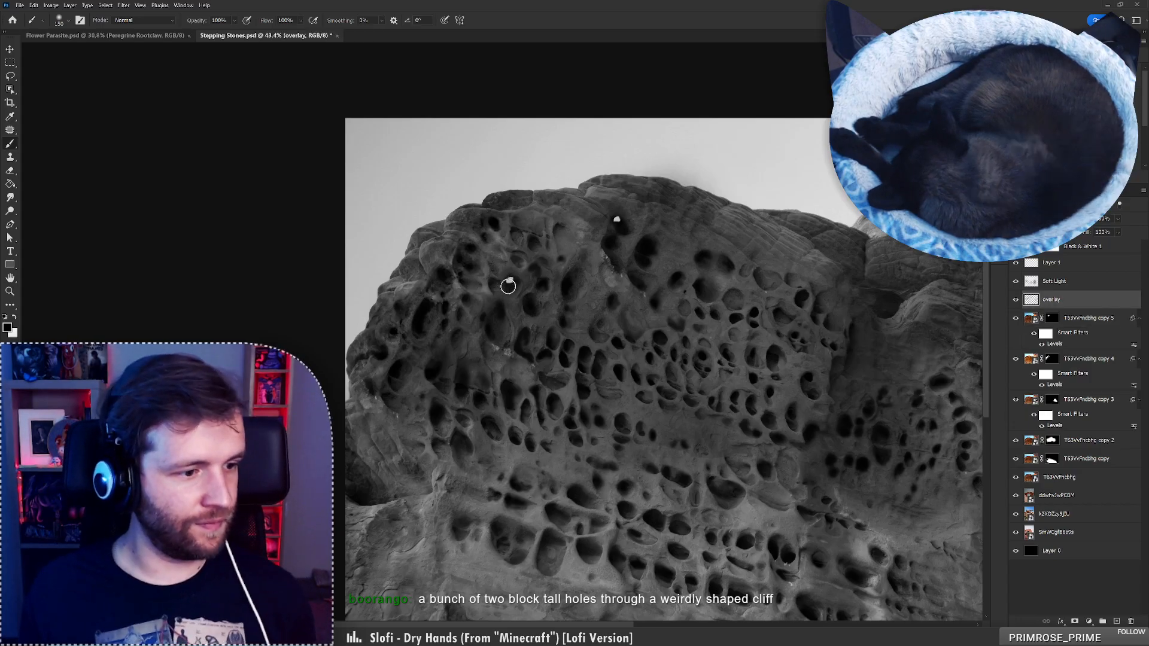
right_click(529, 271)
left_click(601, 287)
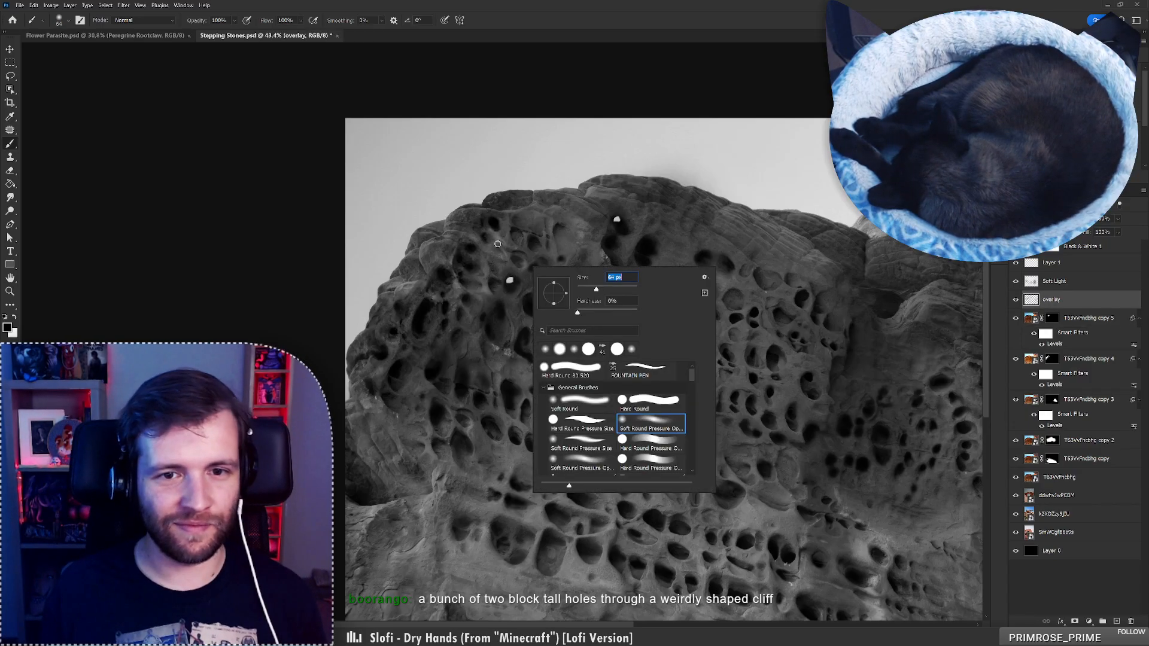
left_click(518, 260)
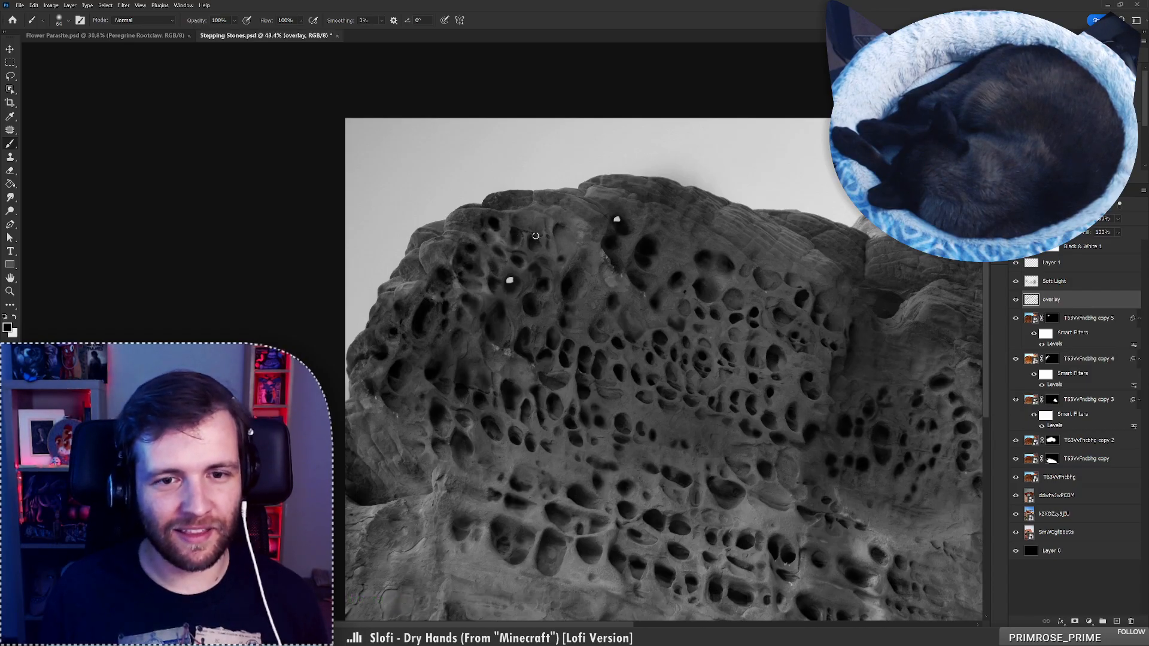
key("z")
mouse_move(509, 252)
left_mouse_down()
mouse_move(443, 258)
mouse_move(478, 246)
left_mouse_up()
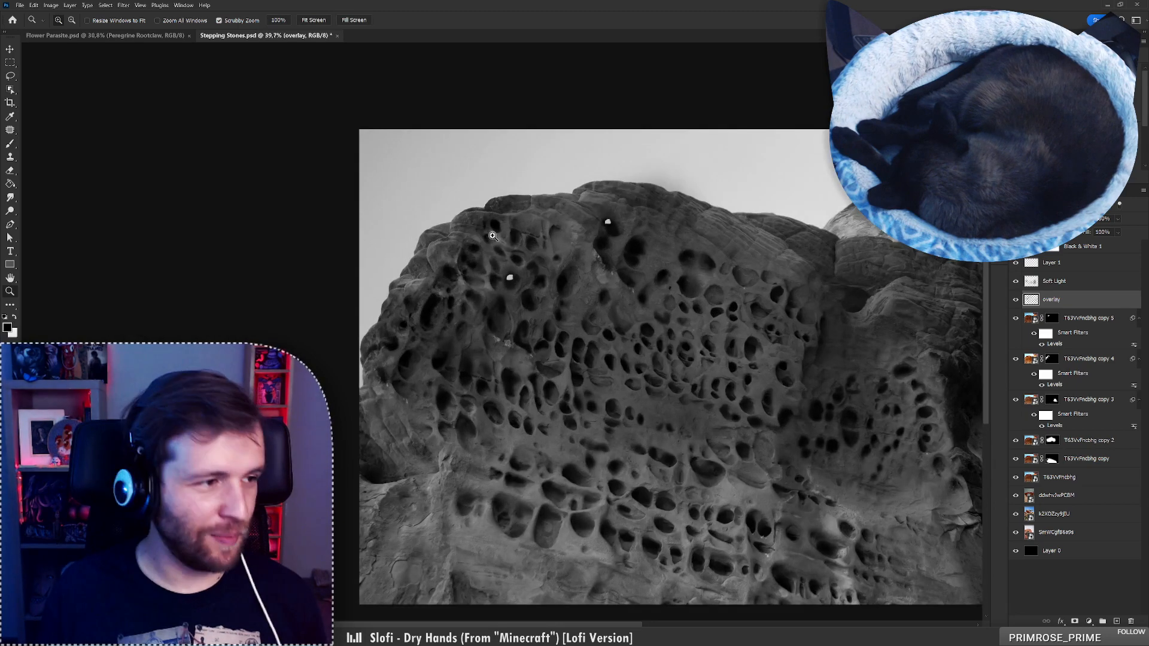
left_click_drag(534, 218, 550, 219)
key("b")
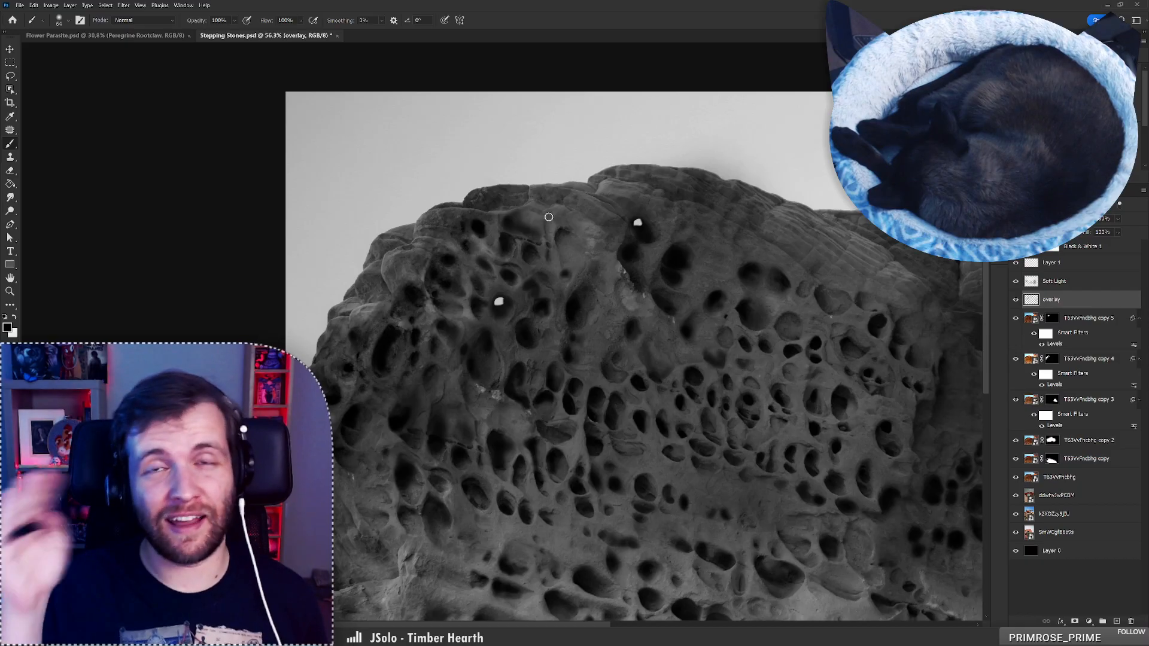
key("z")
mouse_move(534, 213)
left_mouse_down()
mouse_move(462, 220)
mouse_move(499, 217)
mouse_move(529, 255)
mouse_move(506, 231)
mouse_move(517, 224)
left_mouse_up()
key("b")
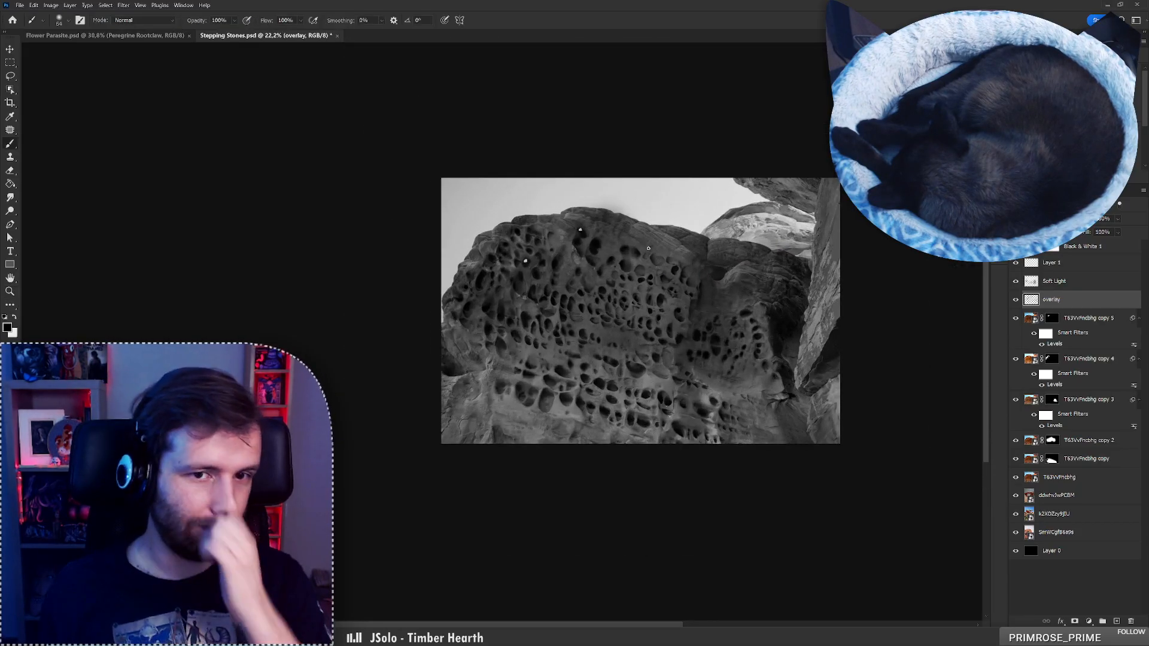
Undo the last overlay stroke and deepen the small hollows along the rock's upper-left edge with a smaller soft brush
key("ctrl+space")
mouse_move(490, 242)
left_mouse_down()
mouse_move(519, 230)
mouse_move(488, 253)
left_mouse_up()
key("ctrl+z")
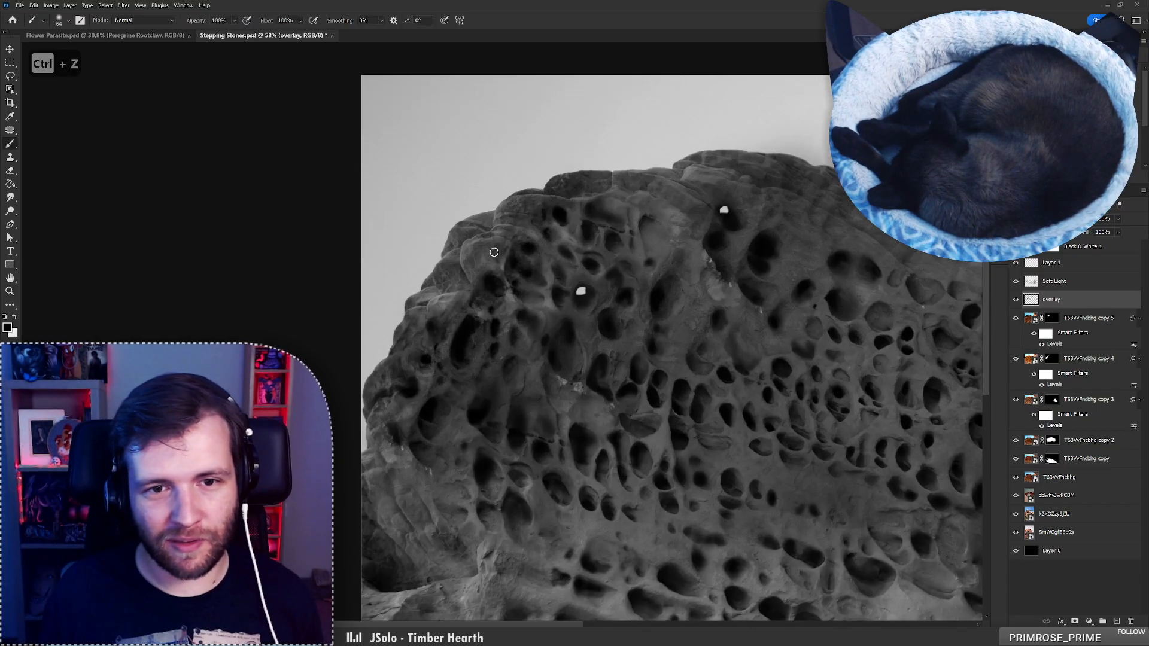
right_click(525, 226)
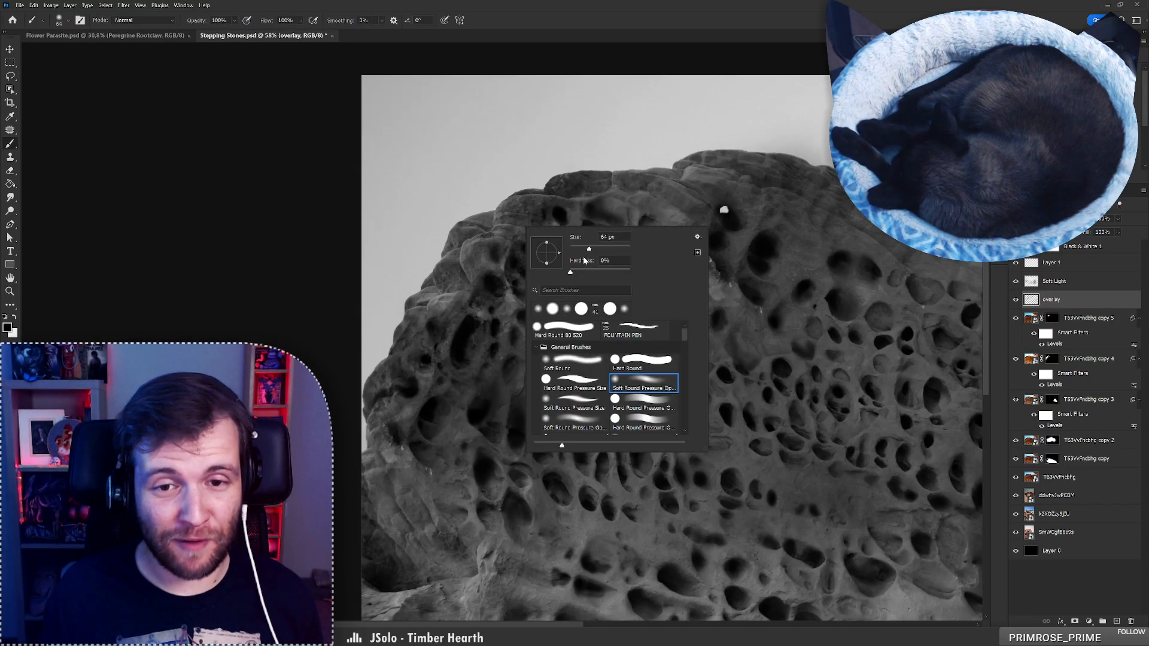
left_click(580, 252)
left_click(496, 257)
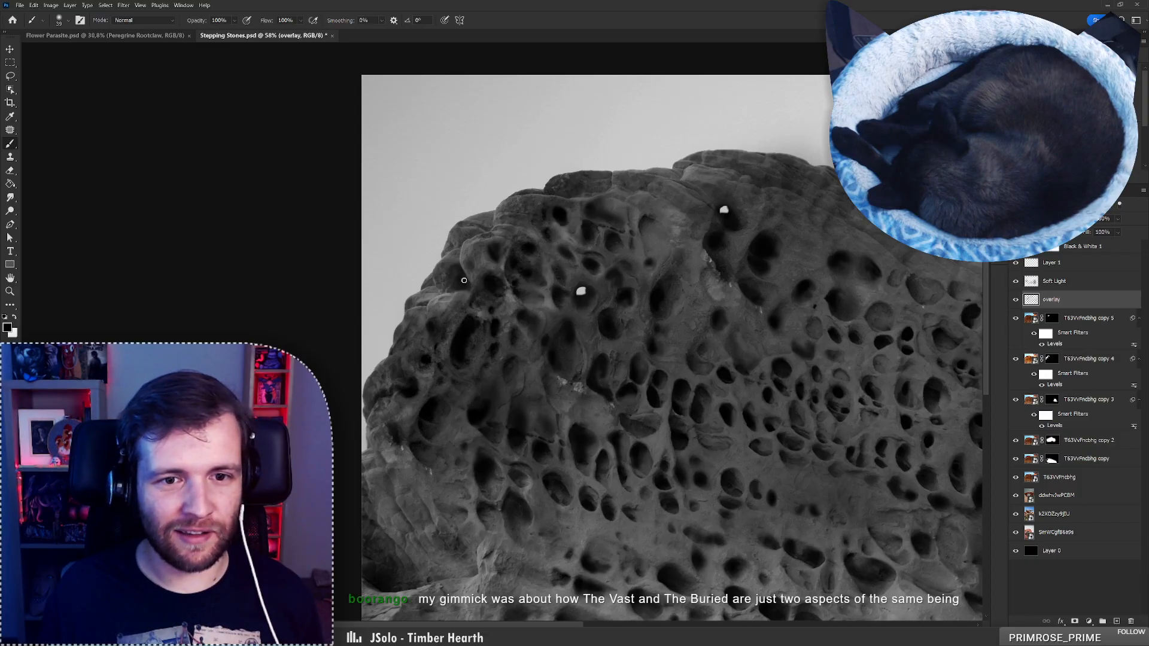
left_click_drag(509, 272, 552, 251)
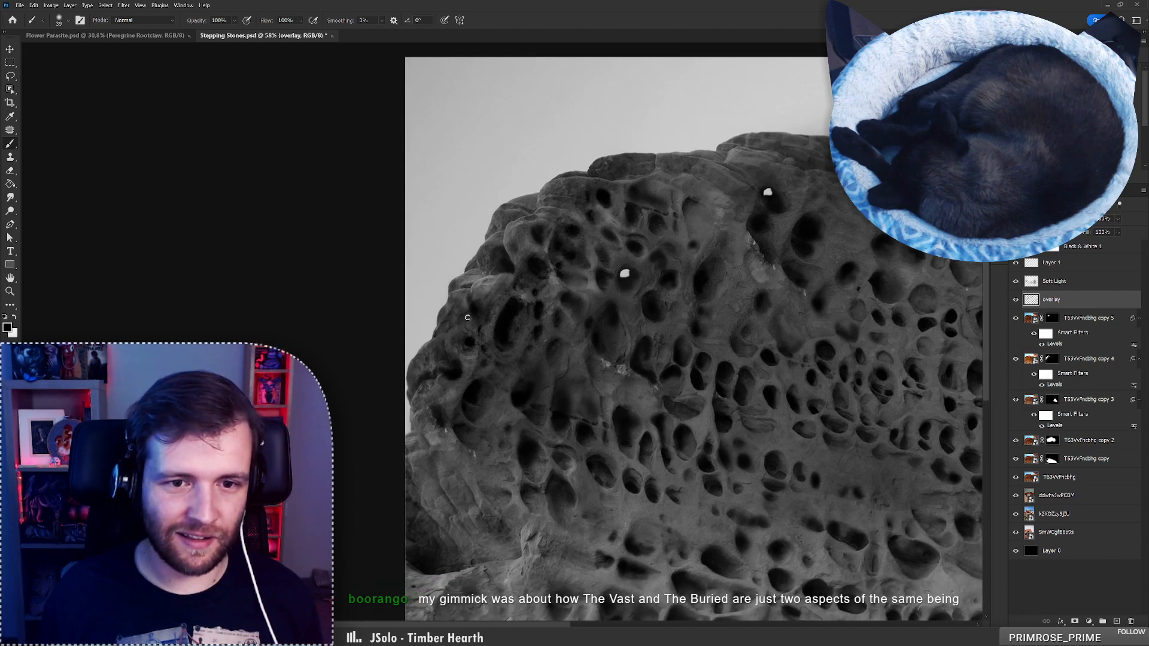
left_click_drag(522, 318, 474, 333)
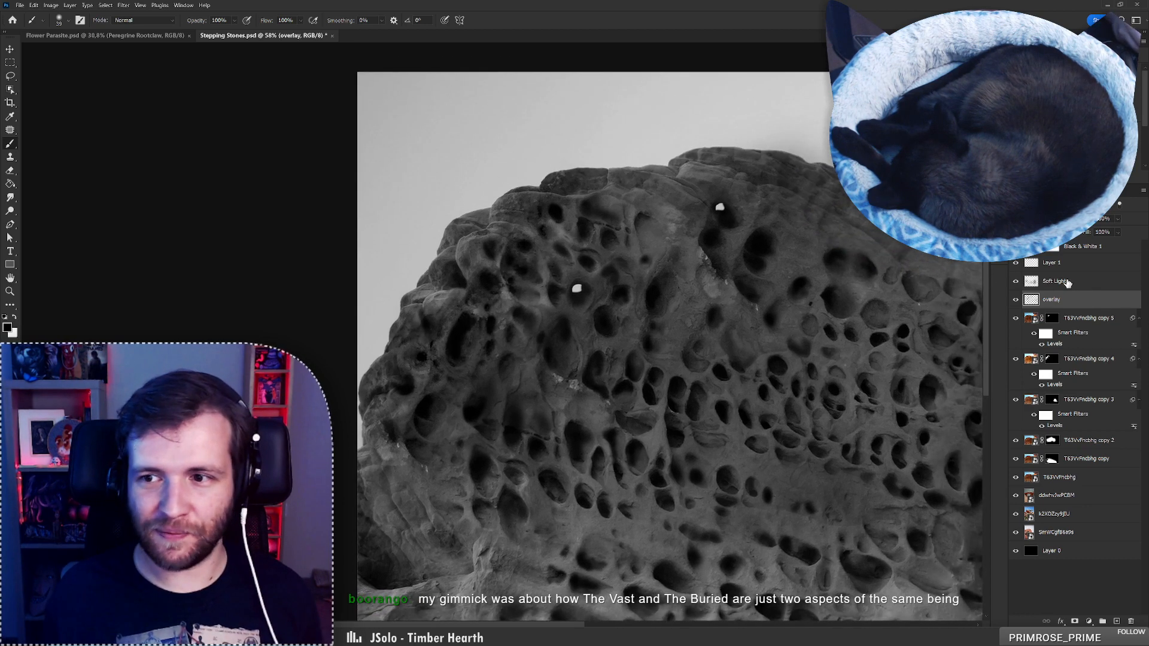
On Layer 1, sample the pale sky grey and paint a small see-through opening in an upper-left pit with the Hard Round 80 520 brush
left_click(1031, 267)
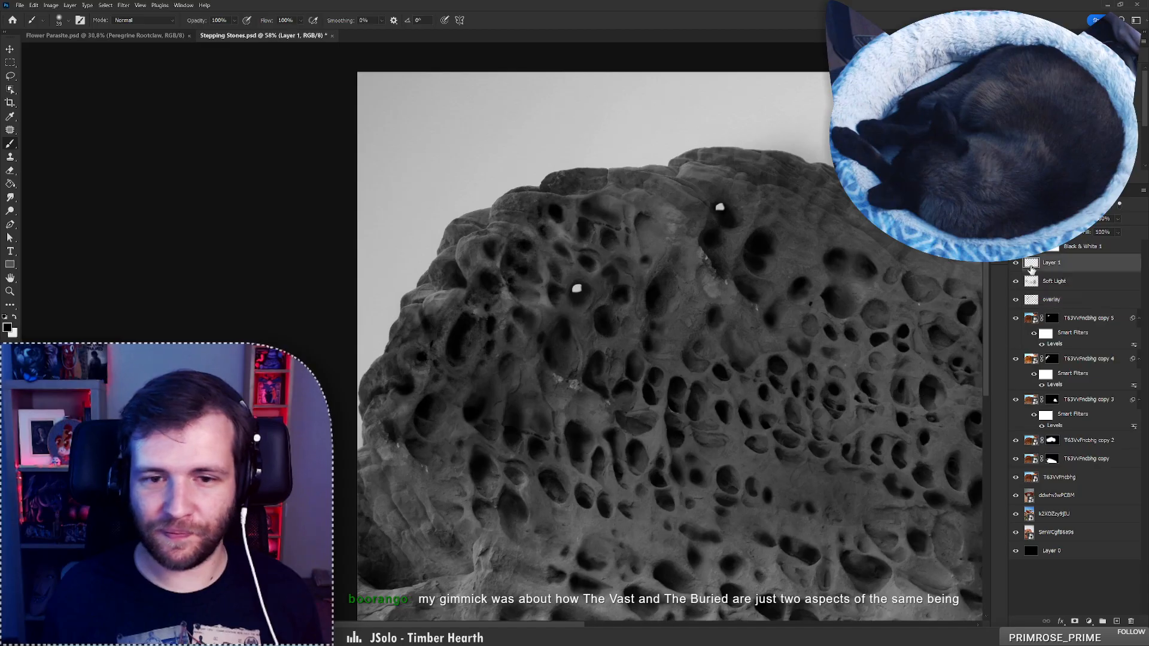
left_click(506, 155, "alt")
right_click(516, 183)
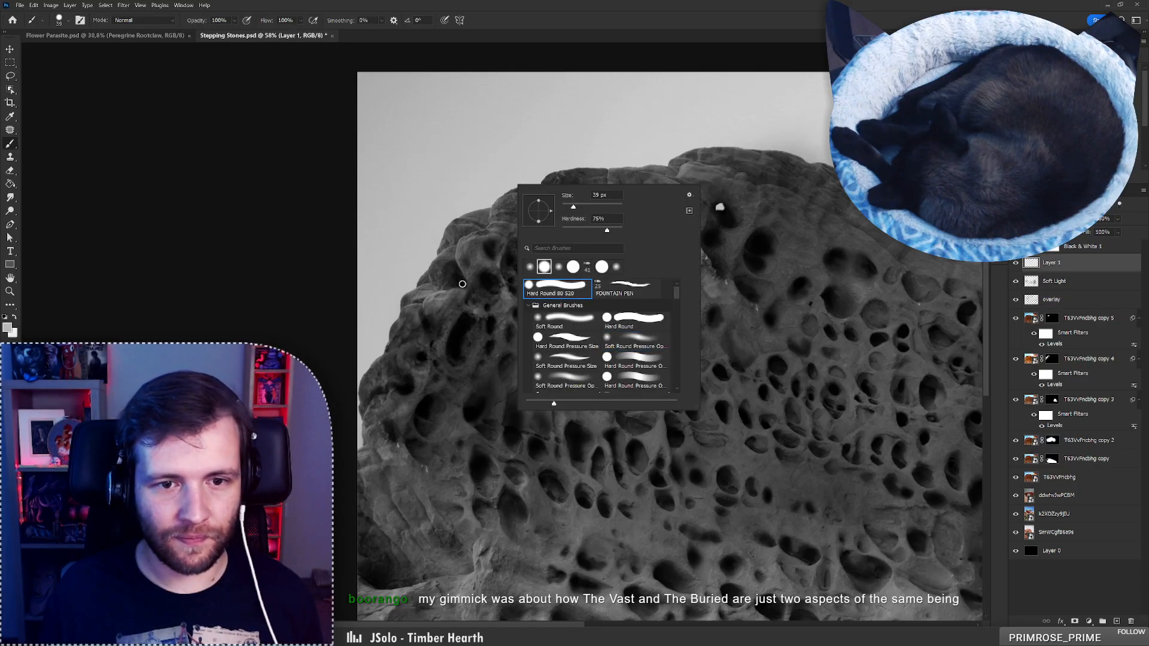
left_click(570, 210)
left_click(491, 245)
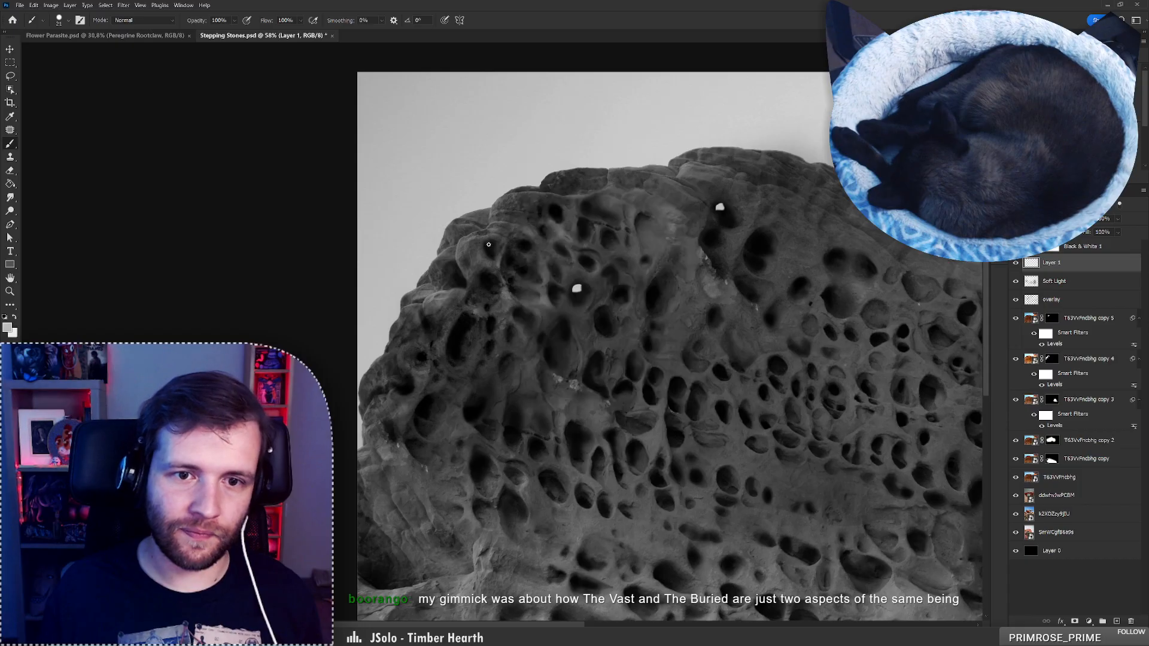
key("ctrl+z")
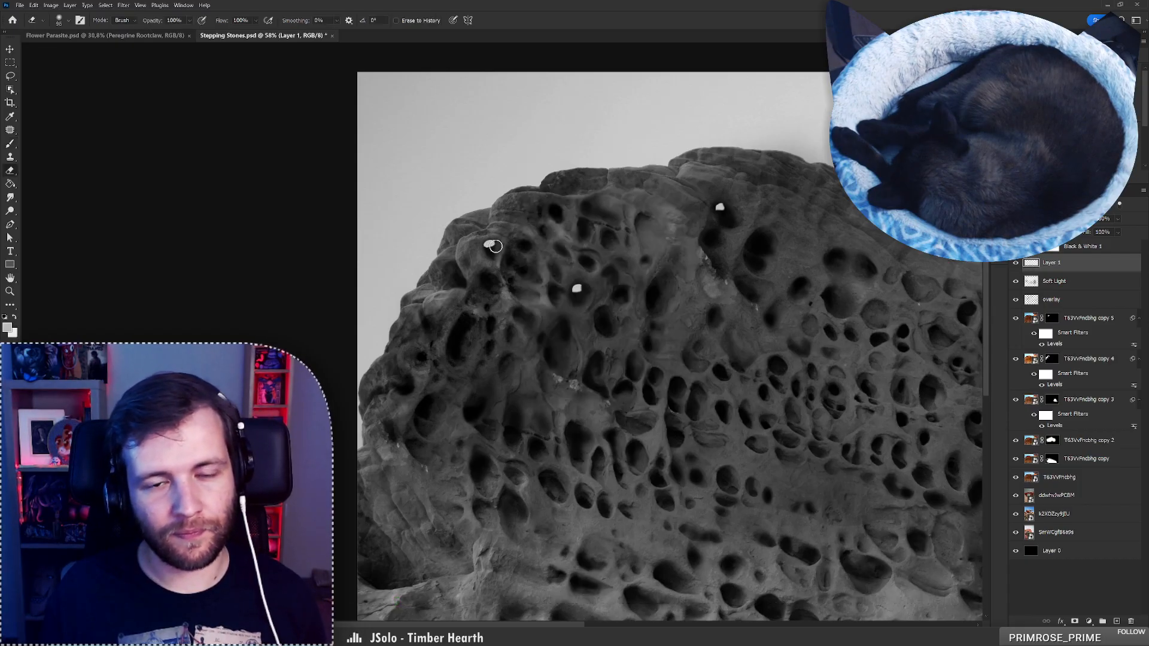
Trim the new upper-left opening into shape using a Hard Round 80 520 eraser of about 46 px
key("e")
right_click(518, 239)
left_click(558, 339)
left_click(577, 260)
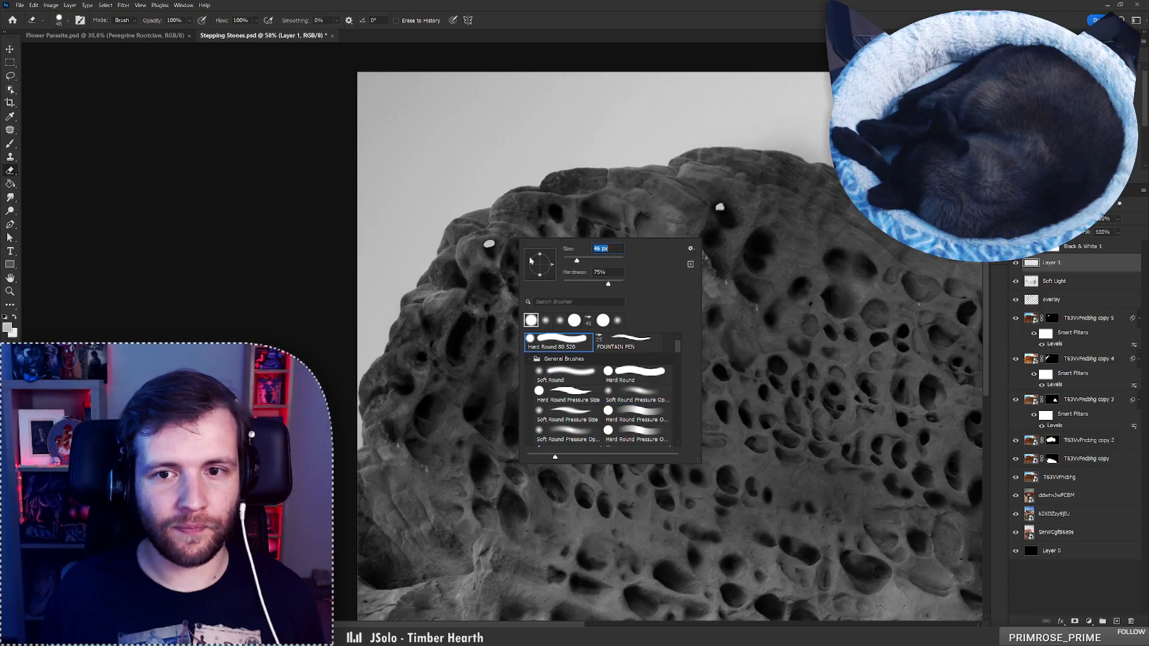
key("Return")
key("z")
mouse_move(491, 249)
left_mouse_down()
mouse_move(443, 259)
mouse_move(463, 262)
mouse_move(523, 214)
mouse_move(492, 229)
mouse_move(554, 245)
left_mouse_up()
key("e")
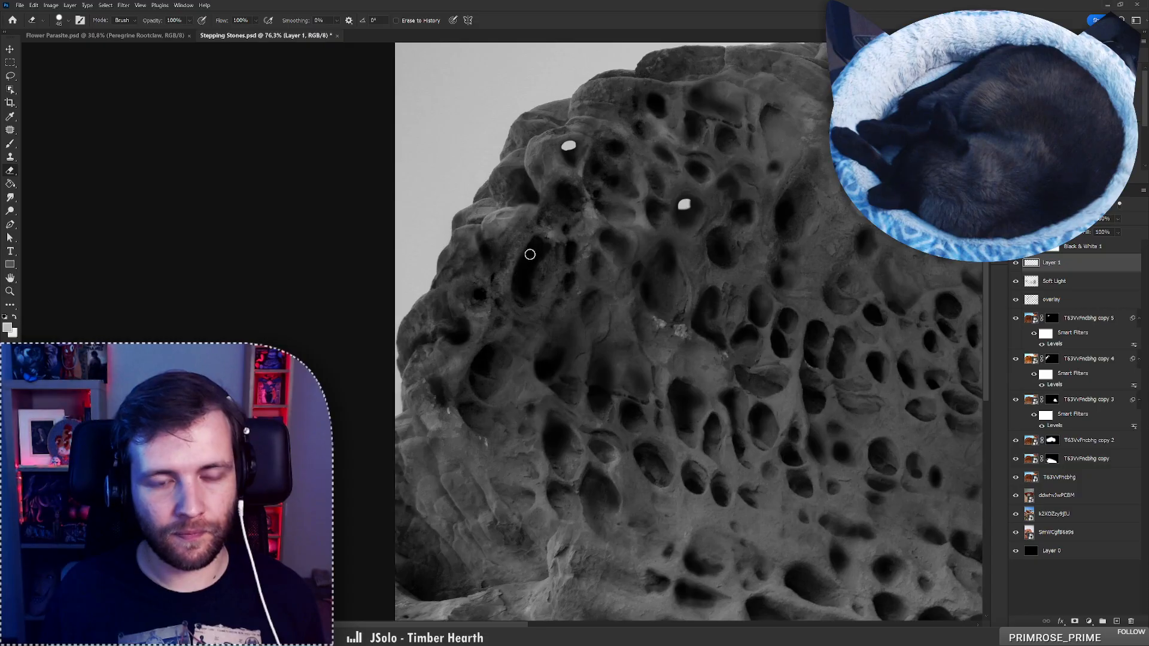
Paint a tall sky-coloured opening in the elongated pit near the left edge and erase it into a narrow curved sliver
key("b")
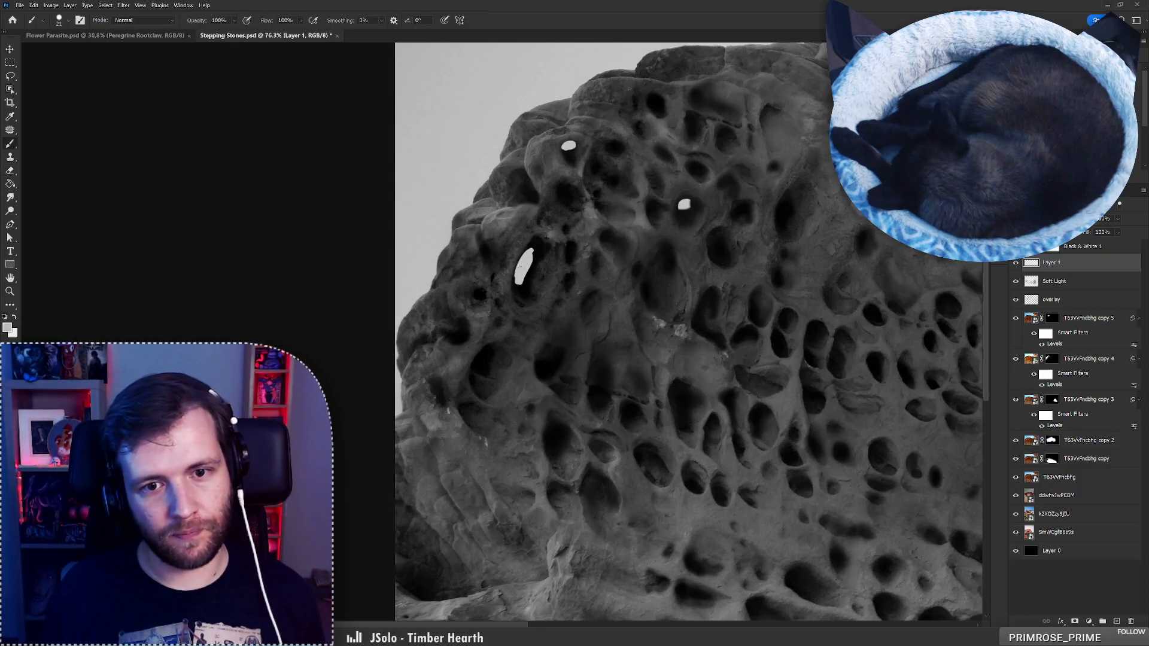
key("e")
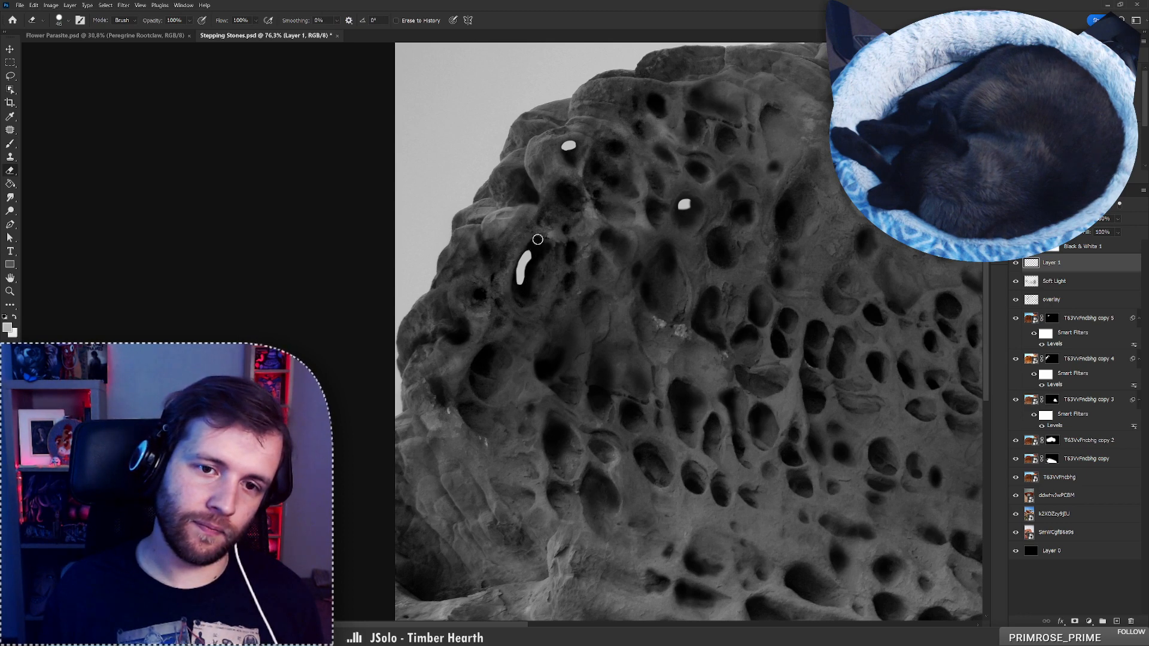
scroll(492, 274, "down", 4)
scroll(567, 251, "up", 3)
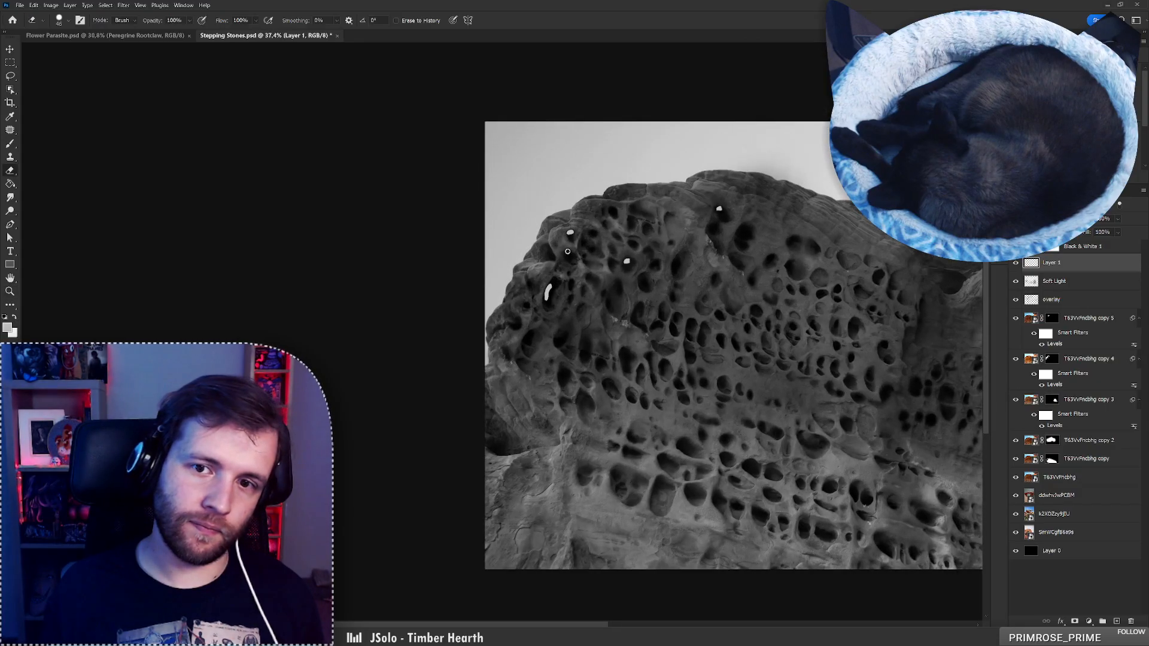
left_click_drag(587, 269, 466, 269)
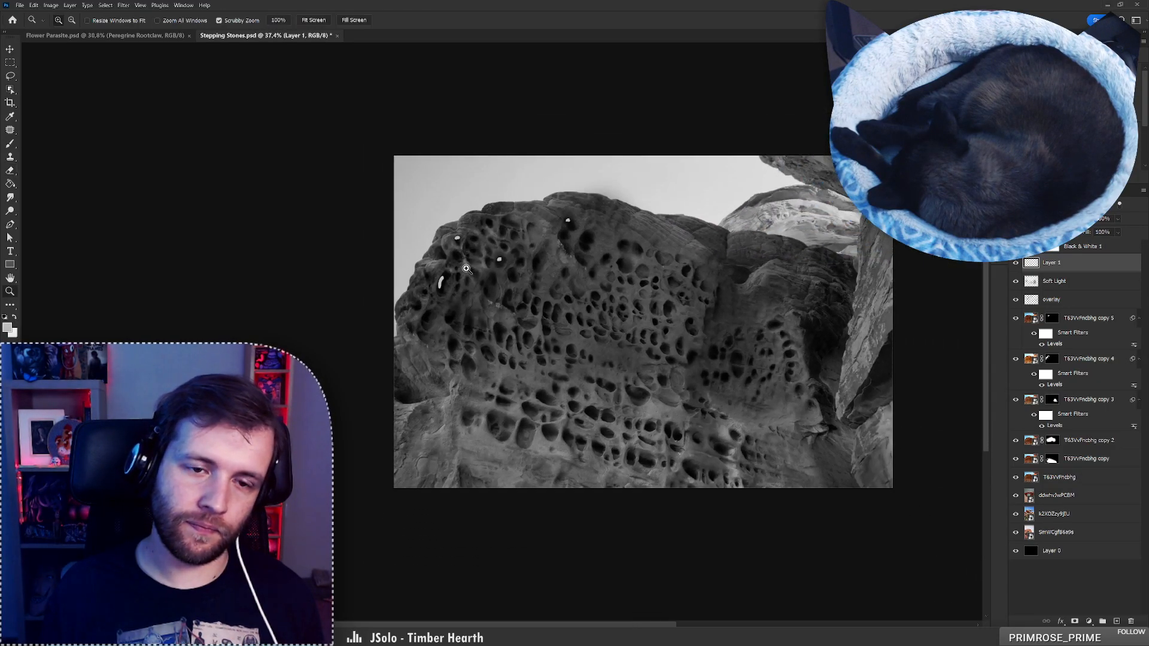
scroll(453, 271, "up", 2)
scroll(396, 313, "up", 3)
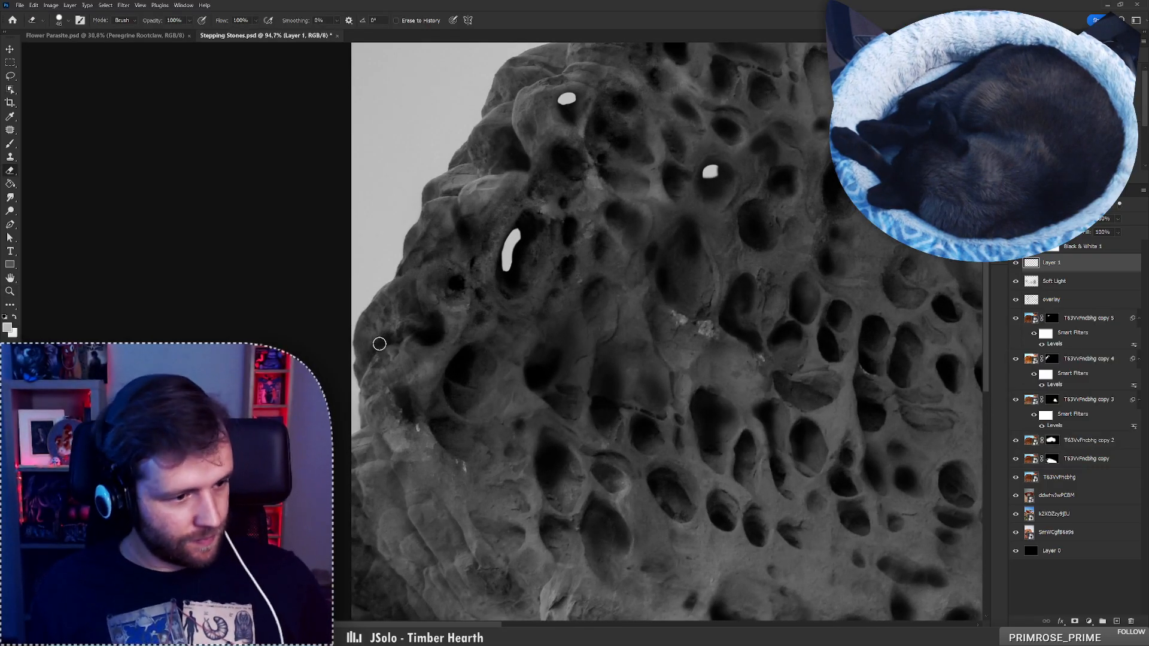
Undo the stray mark at the rock's far left edge, then paint and trim a small opening in the neighbouring dark pit
key("b")
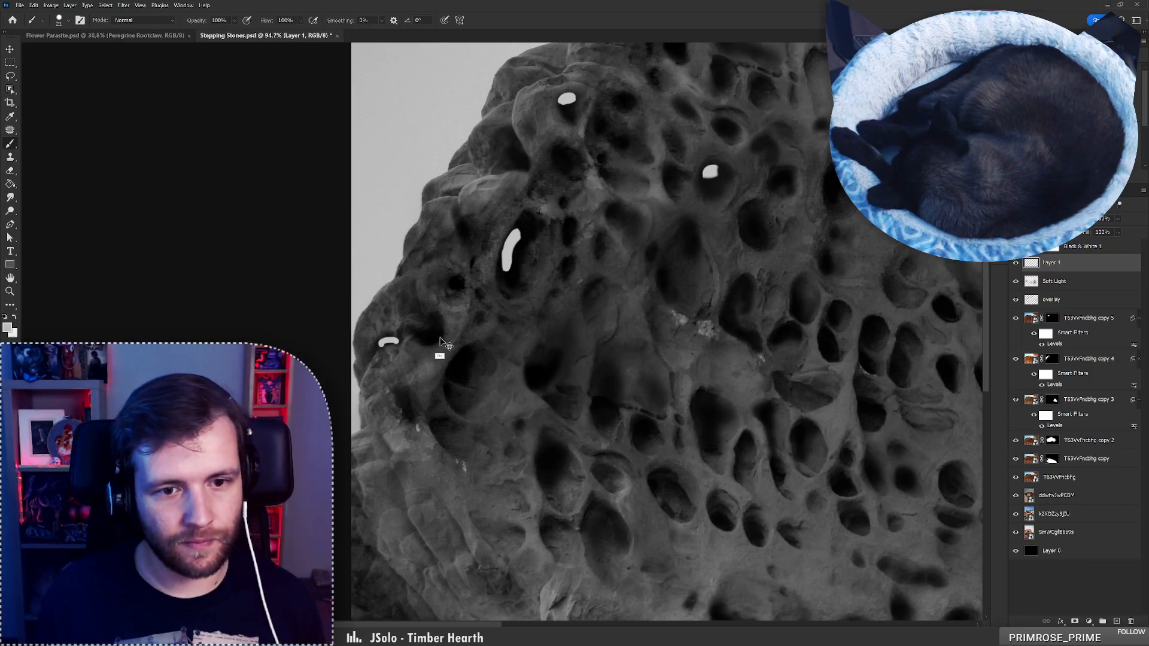
key("ctrl+z")
key("ctrl+z")
mouse_move(433, 333)
left_mouse_down()
mouse_move(442, 342)
mouse_move(439, 330)
left_mouse_up()
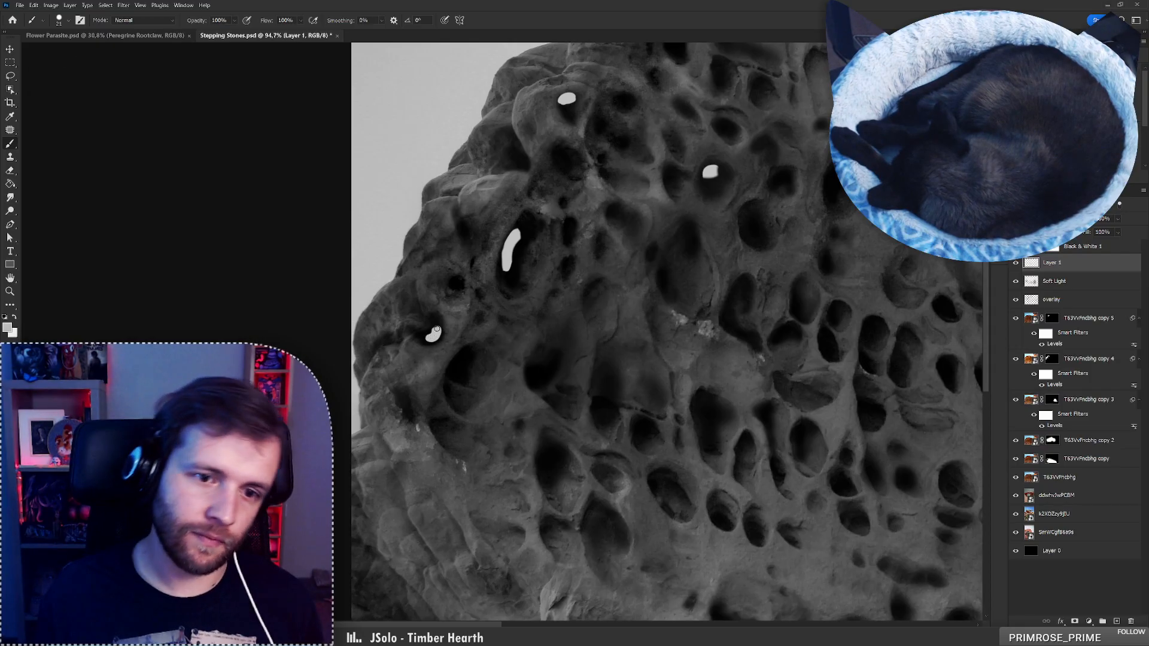
key("e")
mouse_move(432, 324)
left_mouse_down()
mouse_move(421, 346)
mouse_move(430, 327)
mouse_move(450, 332)
mouse_move(441, 346)
mouse_move(465, 323)
mouse_move(440, 310)
mouse_move(410, 320)
mouse_move(454, 293)
mouse_move(456, 261)
mouse_move(431, 269)
mouse_move(487, 314)
mouse_move(443, 280)
left_mouse_up()
key("ctrl+z")
Paint another opening in the larger pit just below and erase its inner side into a thin crescent
key("z")
key("e")
key("b")
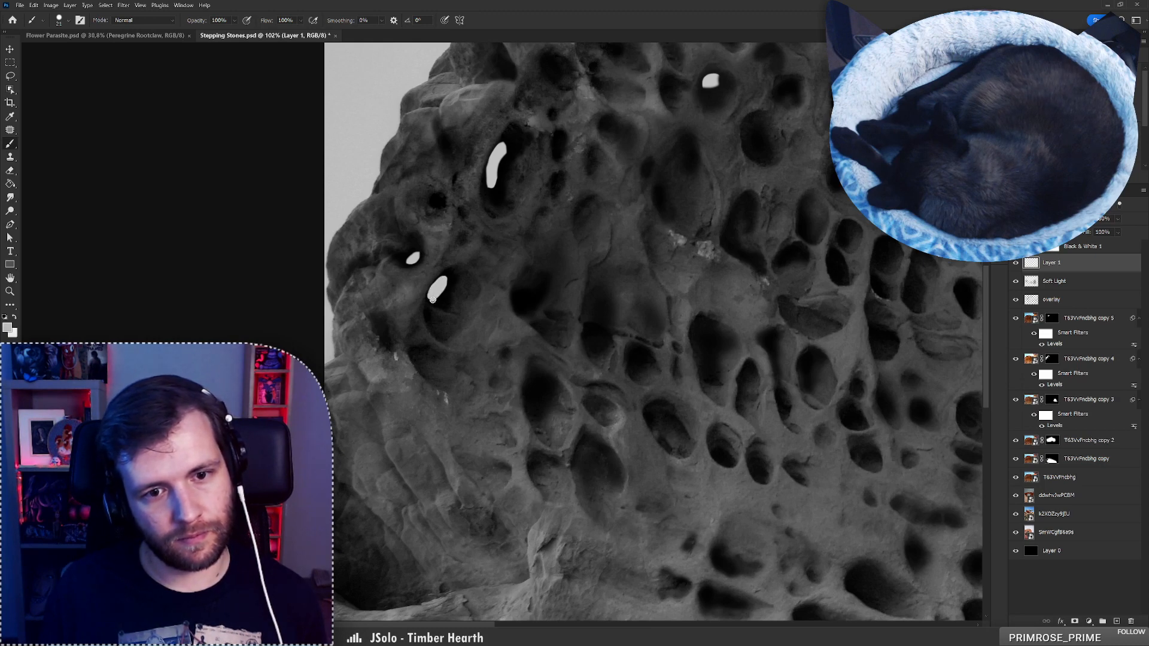
key("e")
left_click_drag(436, 290, 451, 275)
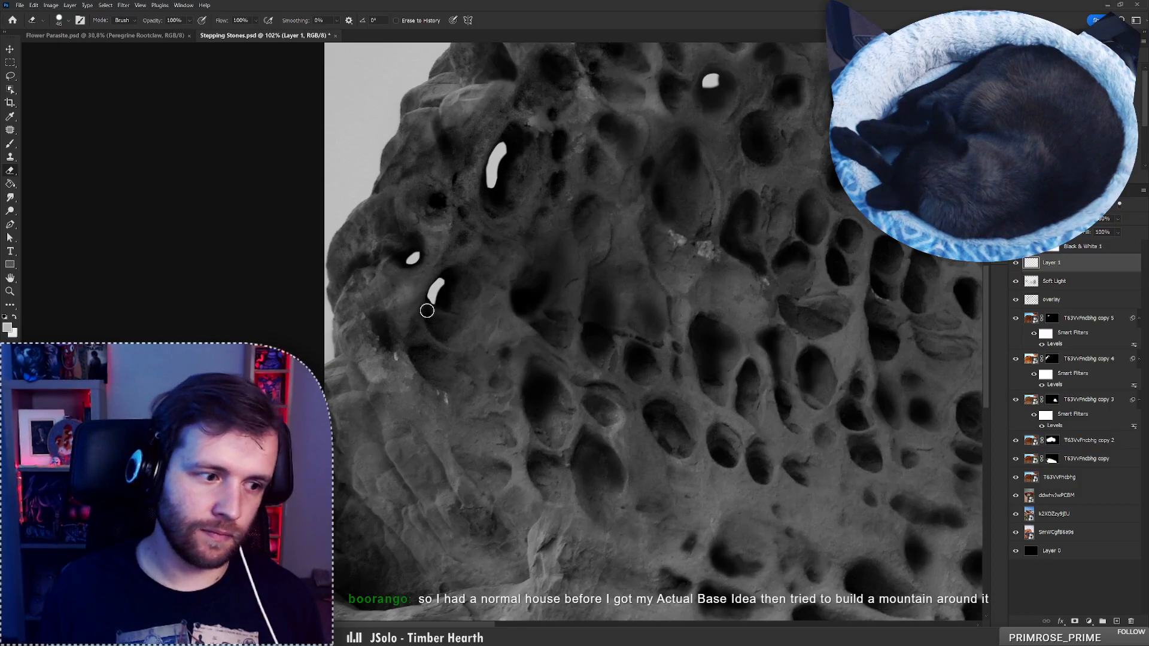
Examine the painted openings on the rock's left side against the whole composition and up close
key("z")
left_click_drag(438, 286, 374, 289)
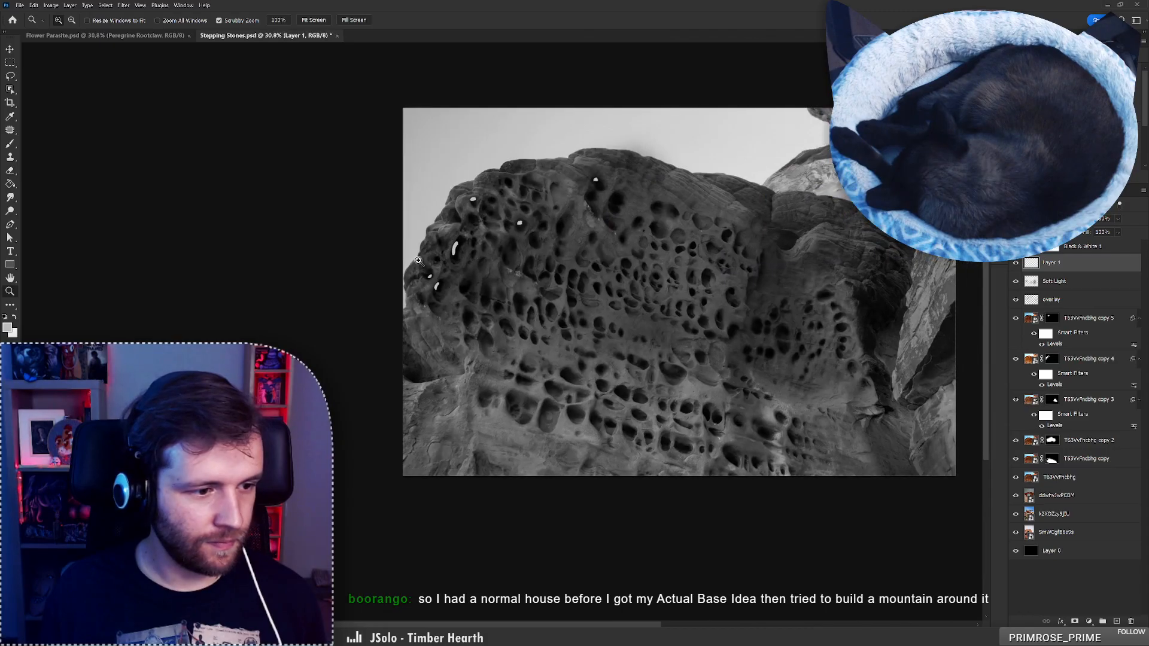
mouse_move(471, 205)
left_mouse_down()
mouse_move(486, 208)
mouse_move(412, 217)
mouse_move(380, 256)
left_mouse_up()
key("e")
key("z")
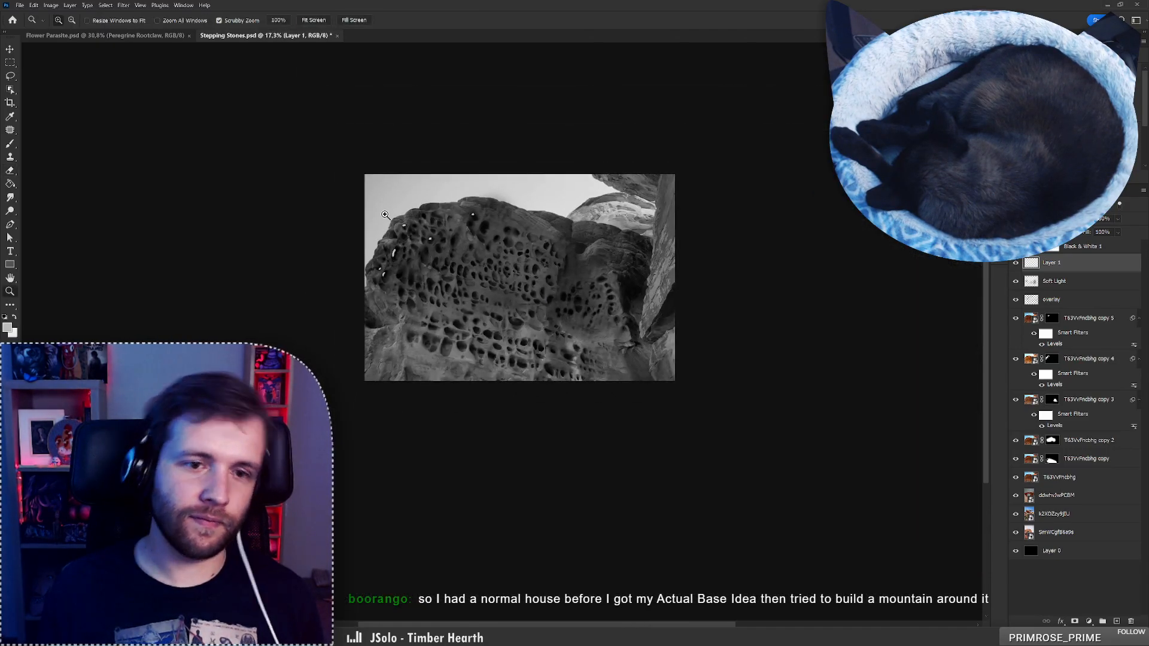
left_click_drag(380, 241, 413, 228)
key("e")
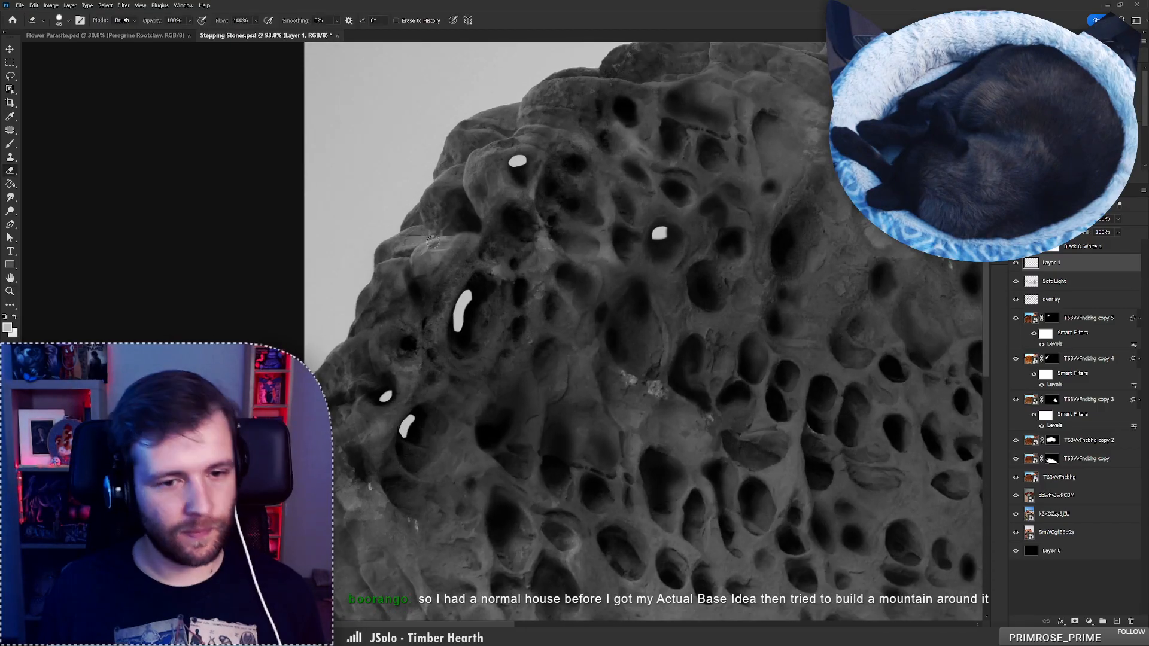
key("b")
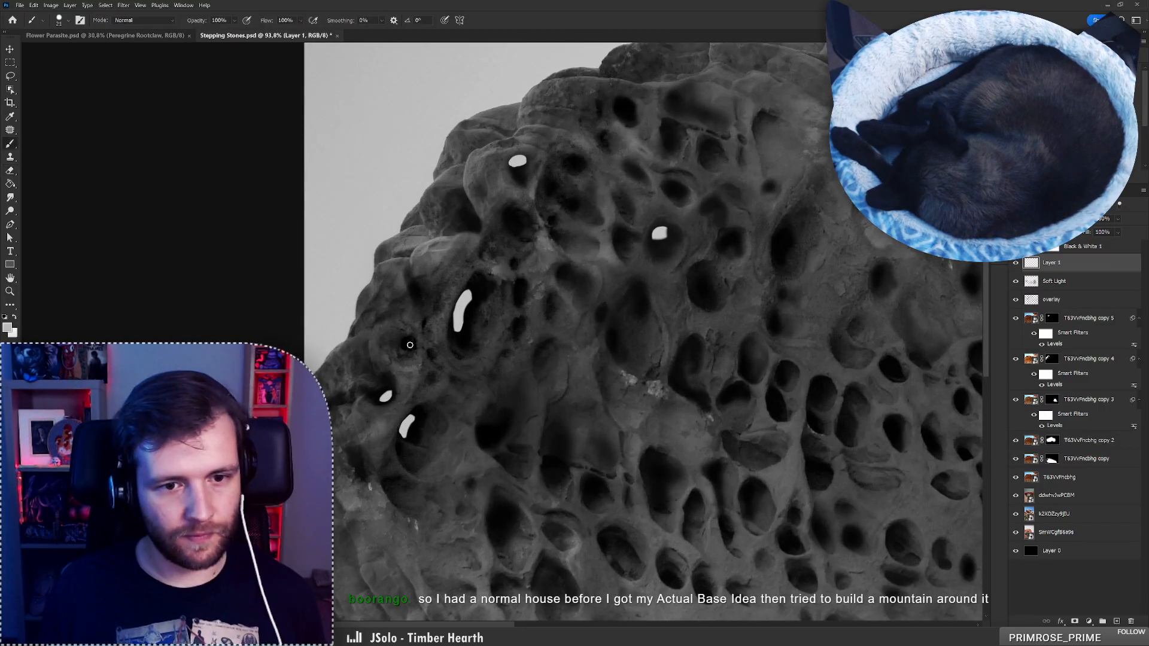
Paint a tiny sky-coloured opening in the small round pit just left of the elongated sliver and trim it with the eraser
key("z")
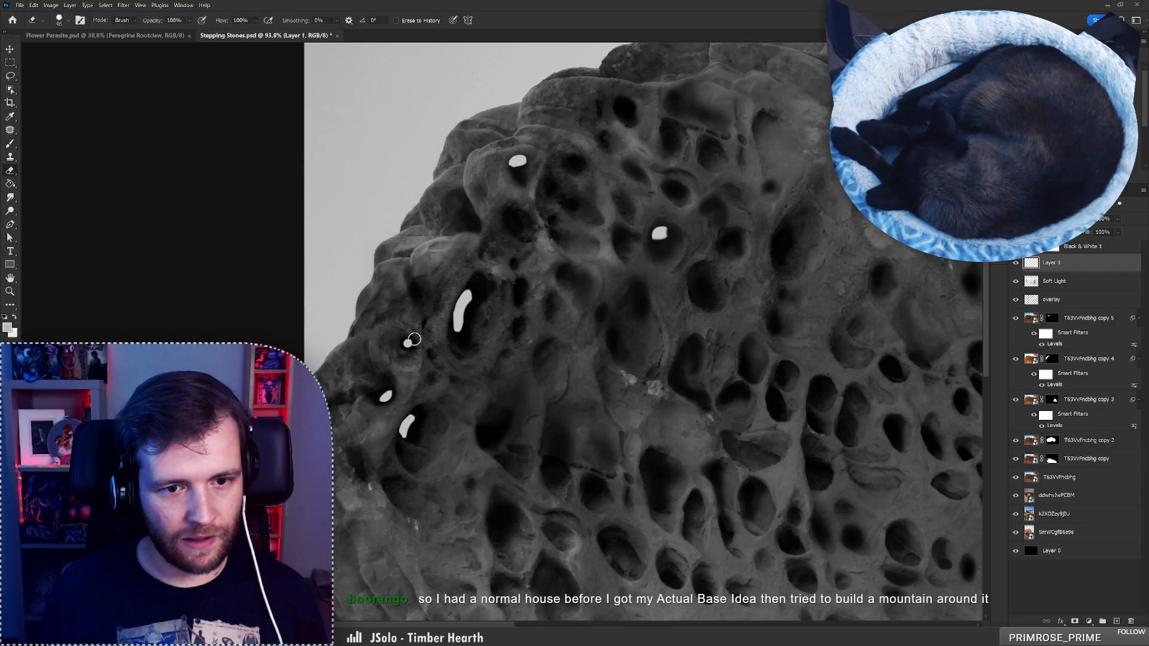
mouse_move(414, 341)
left_mouse_down()
mouse_move(389, 338)
mouse_move(449, 317)
mouse_move(491, 262)
left_mouse_up()
key("e")
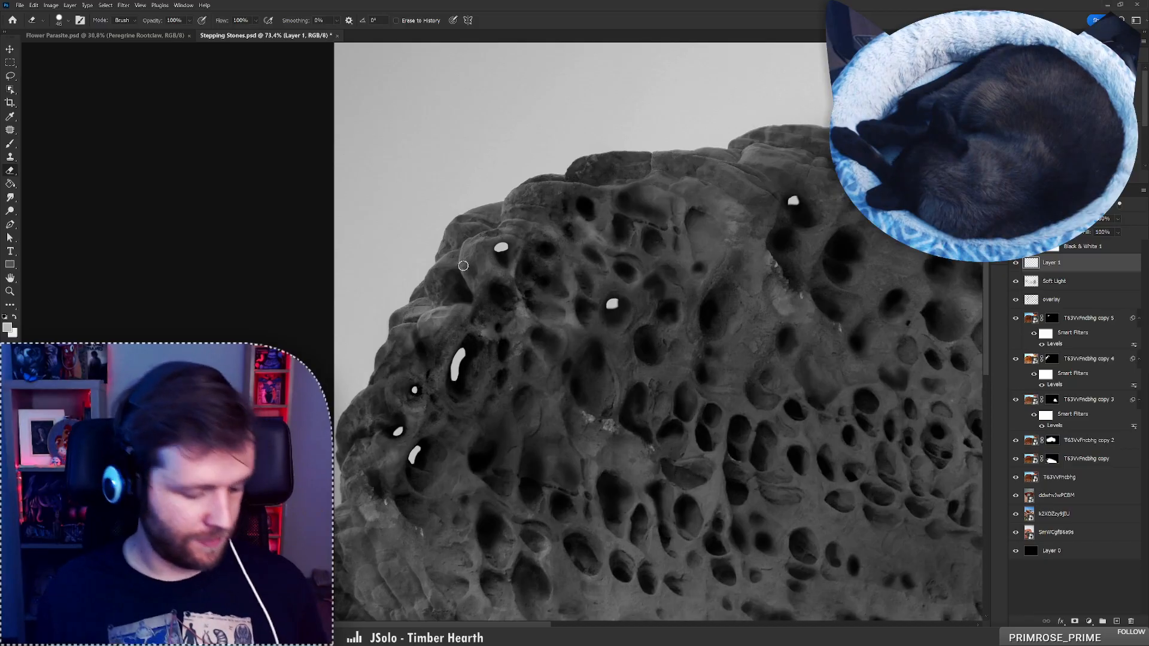
Paint a large sky-coloured opening in the hollow at the rock's upper-left edge and erase its lower side to shape it
key("b")
mouse_move(452, 298)
left_mouse_down()
mouse_move(453, 273)
mouse_move(469, 296)
mouse_move(453, 294)
mouse_move(456, 275)
mouse_move(456, 298)
left_mouse_up()
key("ctrl+z")
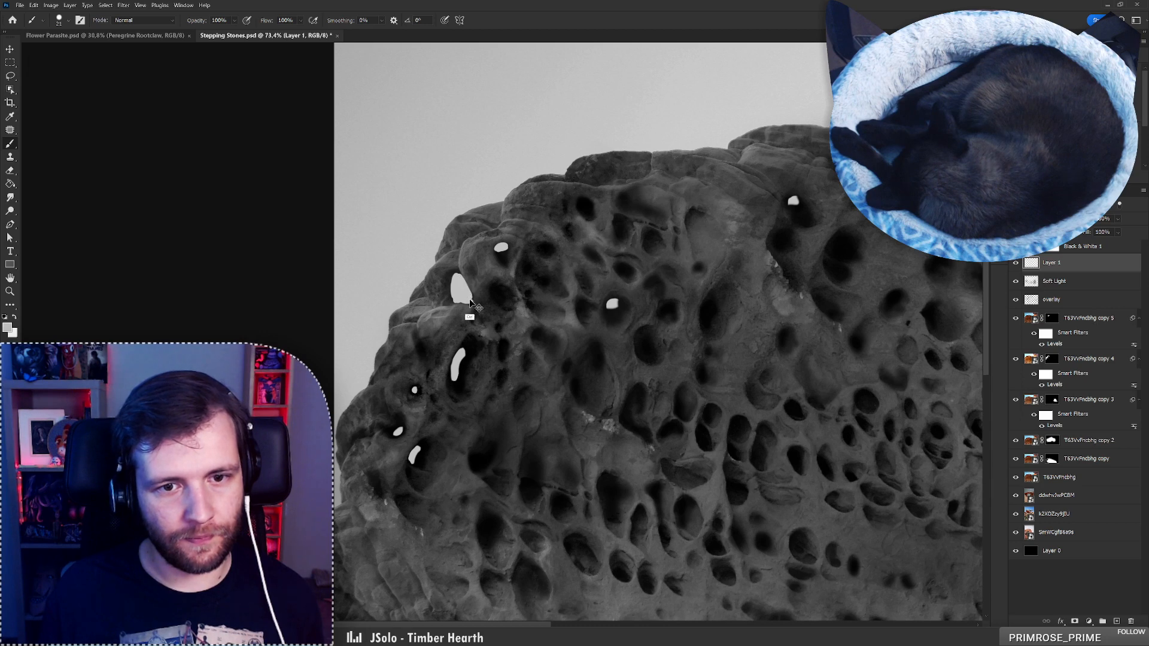
key("ctrl+z")
key("ctrl+shift+z")
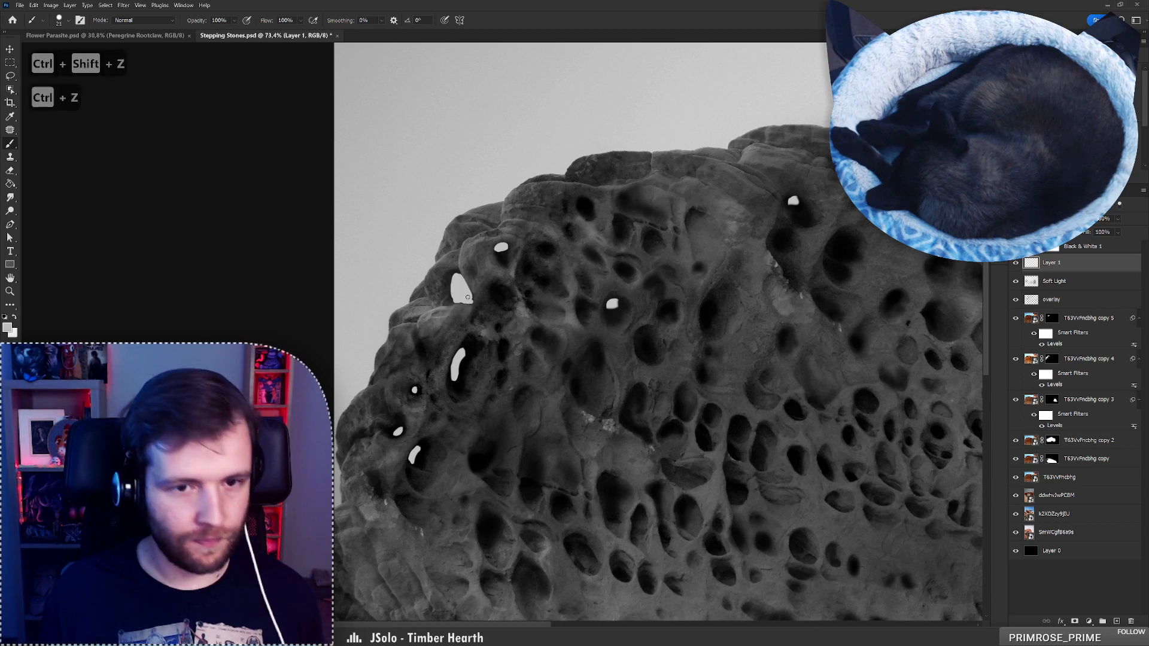
key("e")
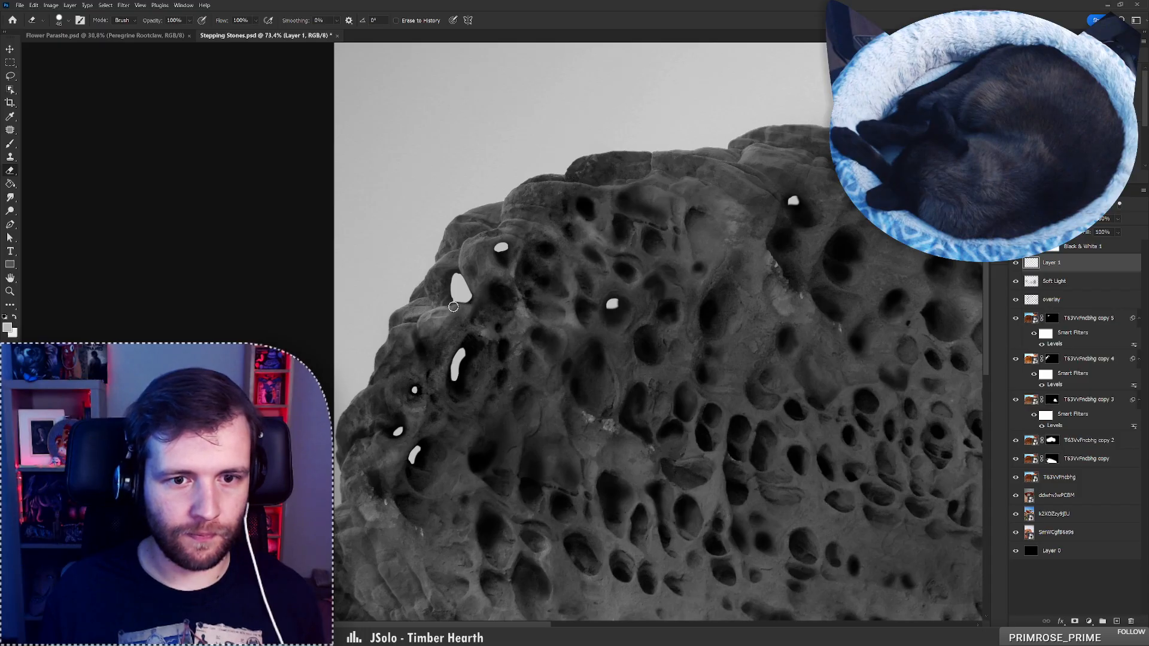
key("z")
mouse_move(445, 284)
left_mouse_down()
mouse_move(390, 293)
mouse_move(413, 286)
left_mouse_up()
key("e")
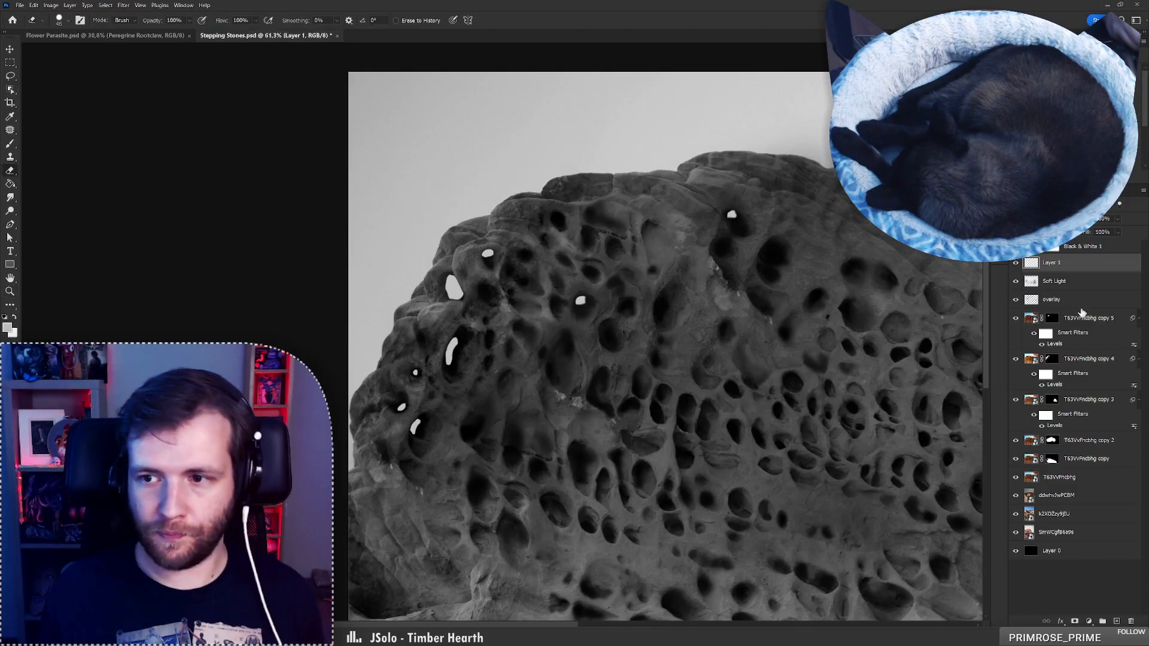
Darken the rock around the large opening on the Soft Light layer with a black Soft Round Pressure Opacity brush at 97 px
left_click(1062, 281)
key("b")
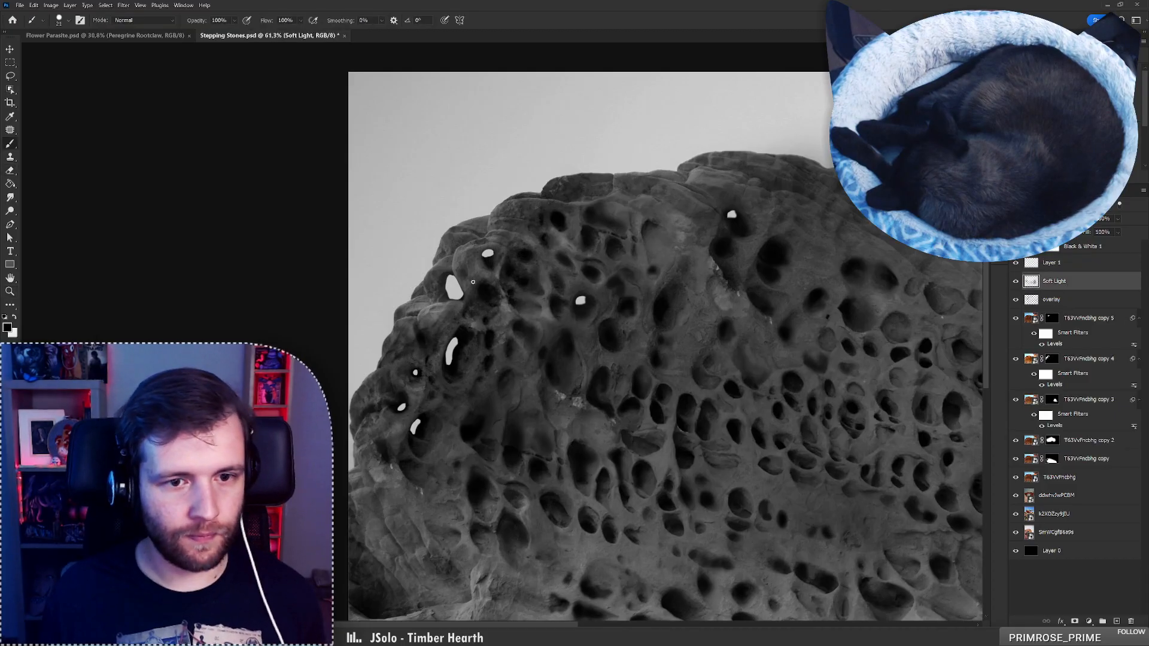
right_click(472, 283)
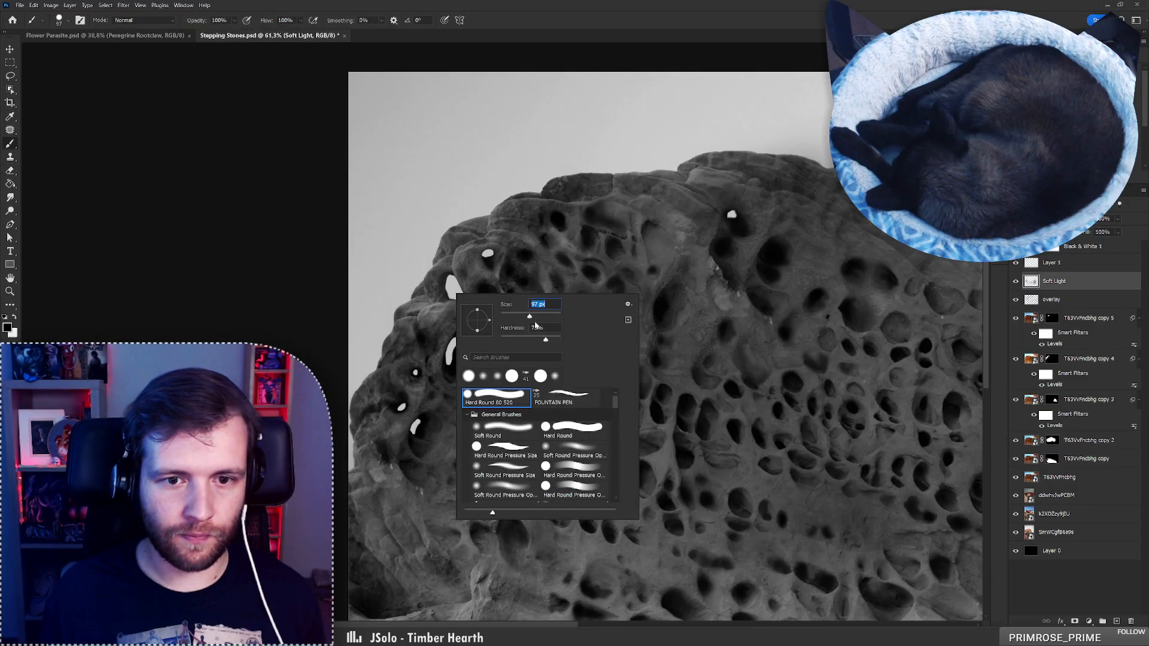
left_click(573, 444)
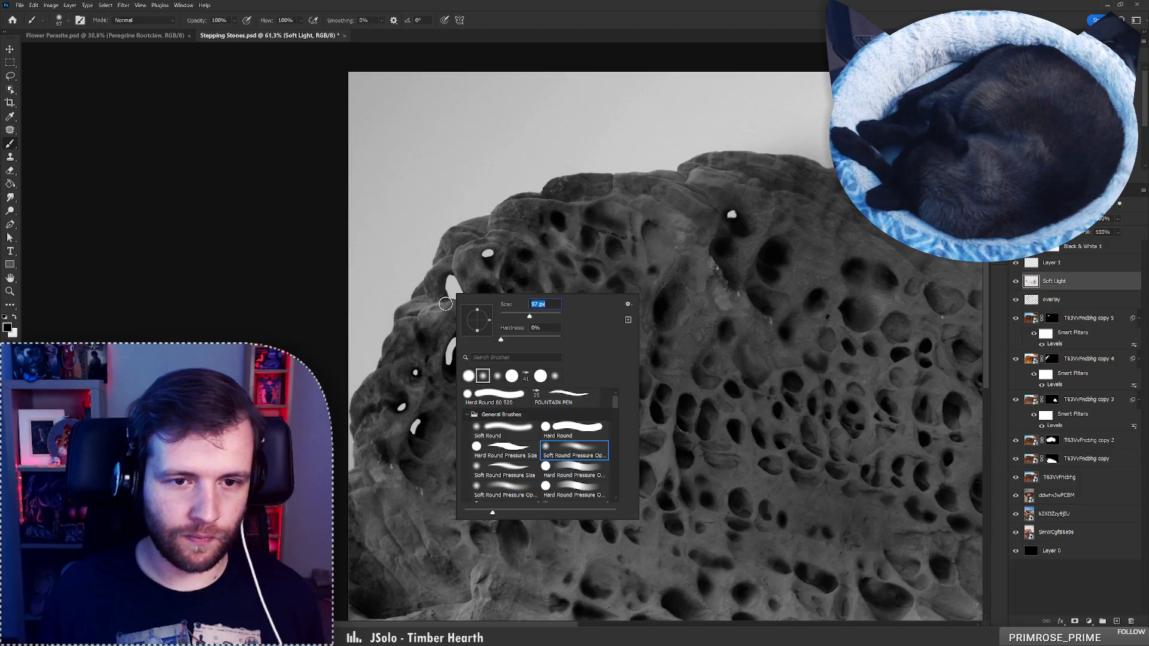
left_click(445, 304)
mouse_move(446, 295)
left_mouse_down()
mouse_move(434, 271)
mouse_move(441, 304)
mouse_move(447, 291)
mouse_move(423, 295)
mouse_move(455, 287)
left_mouse_up()
key("x")
key("ctrl+space")
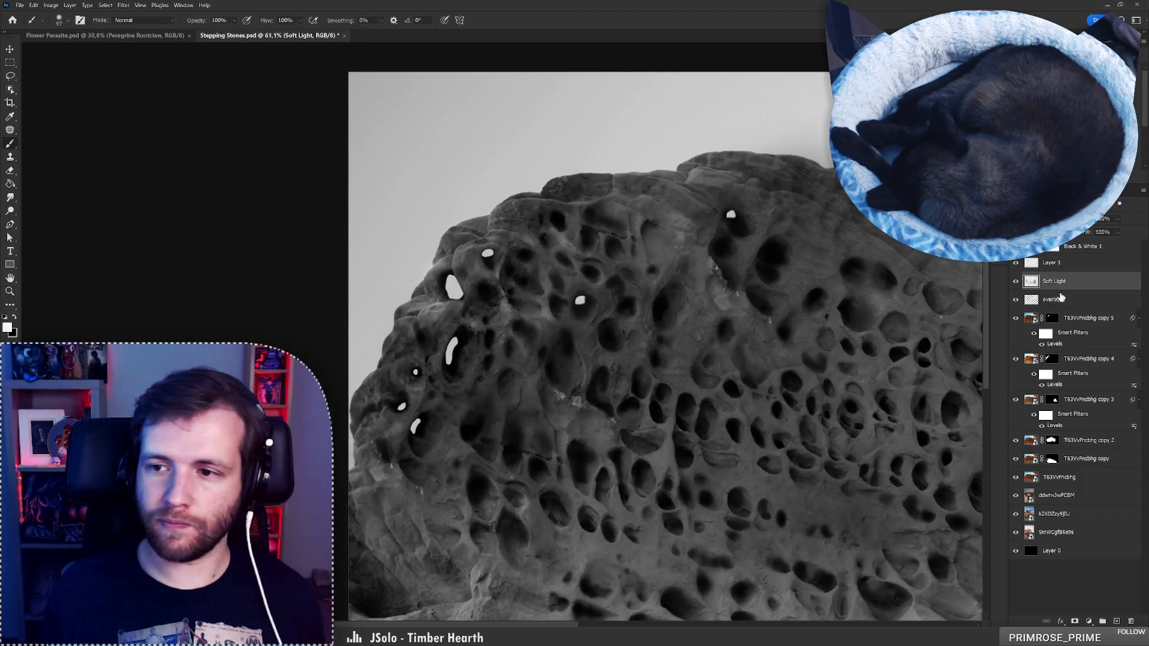
Undo the white mark on Layer 1, sample the sky colour and cut back the outline beside the large opening with a 54 px hard round brush
left_click(1057, 301)
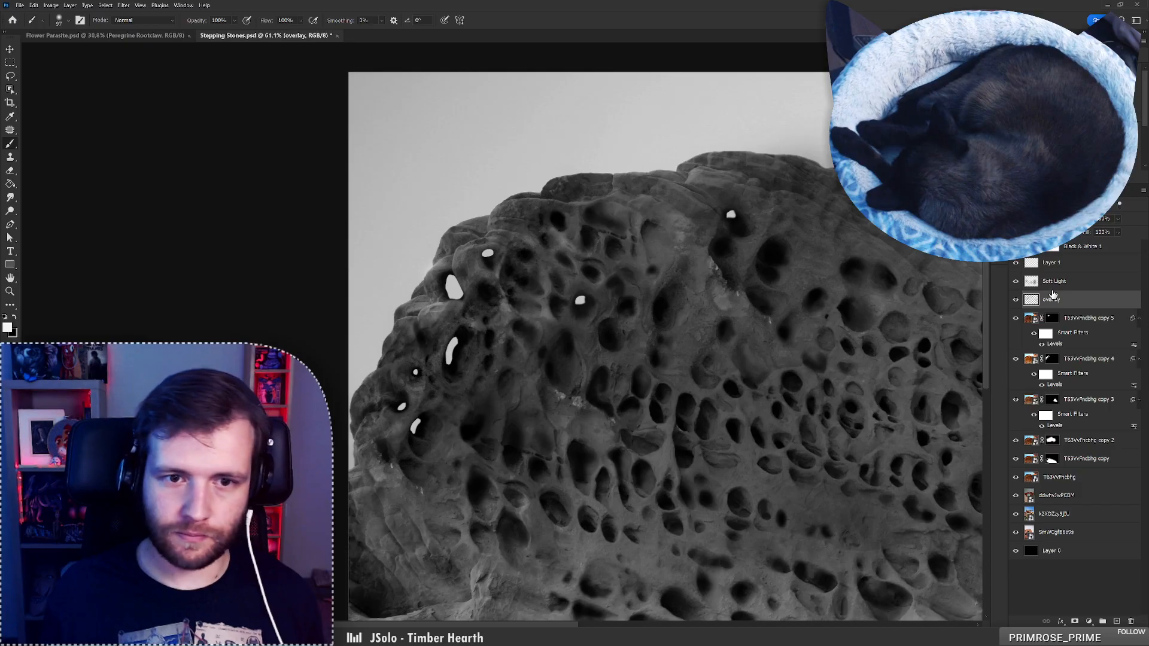
left_click(1054, 263)
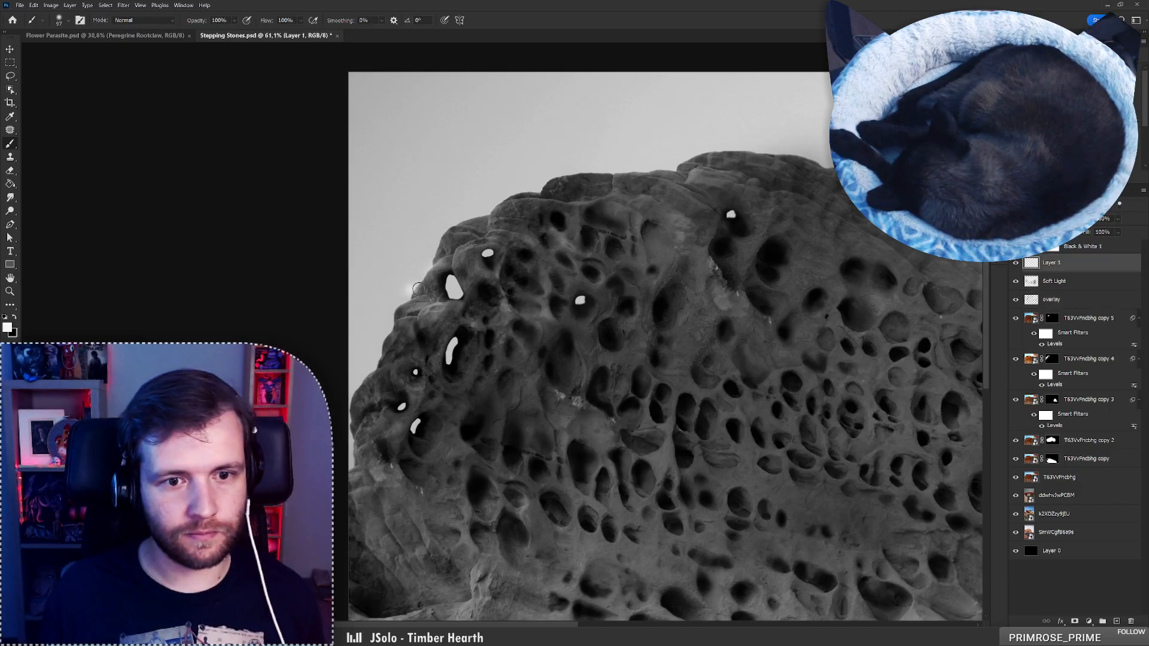
key("ctrl+z")
right_click(436, 276)
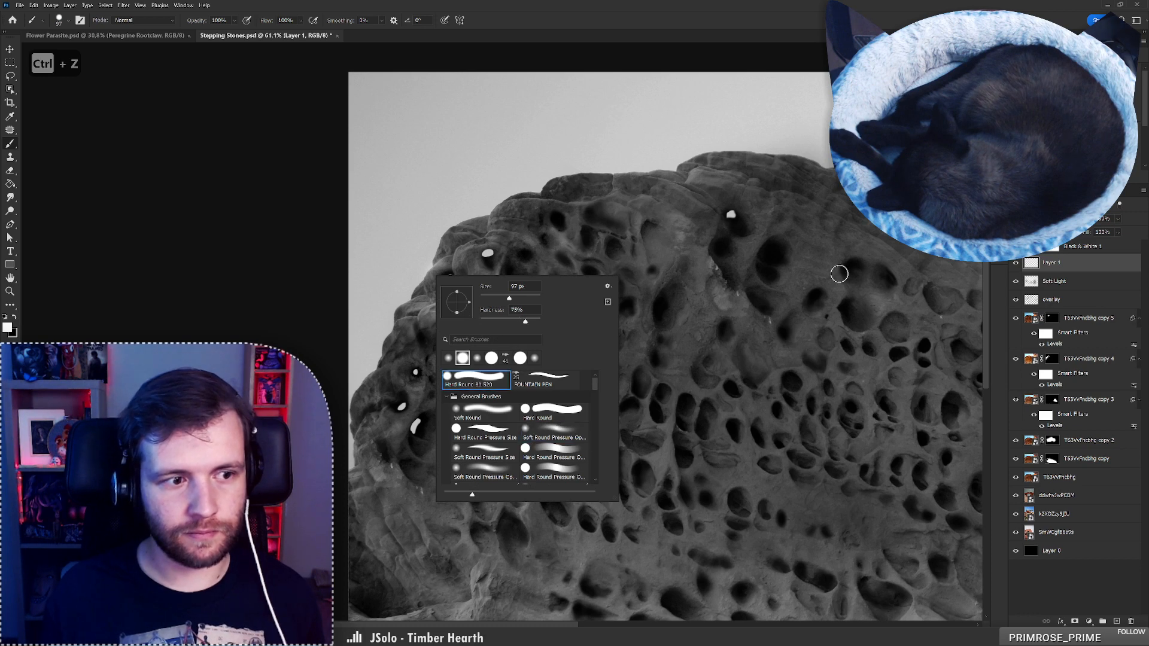
left_click(1078, 270)
left_click(412, 261, "alt")
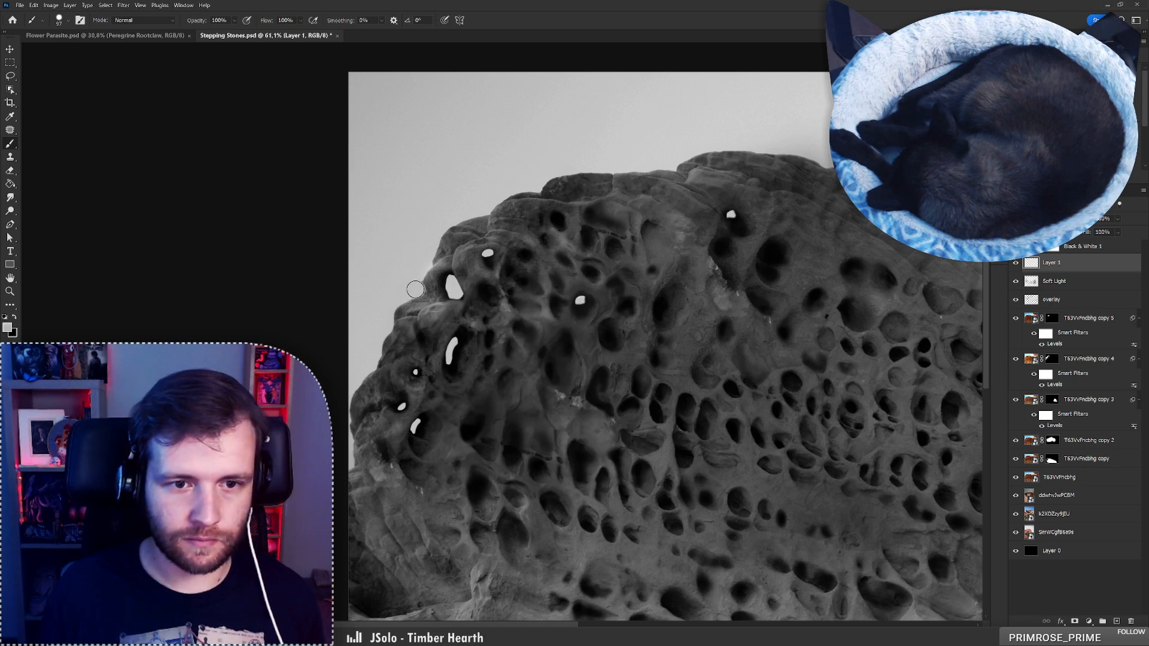
right_click(464, 246)
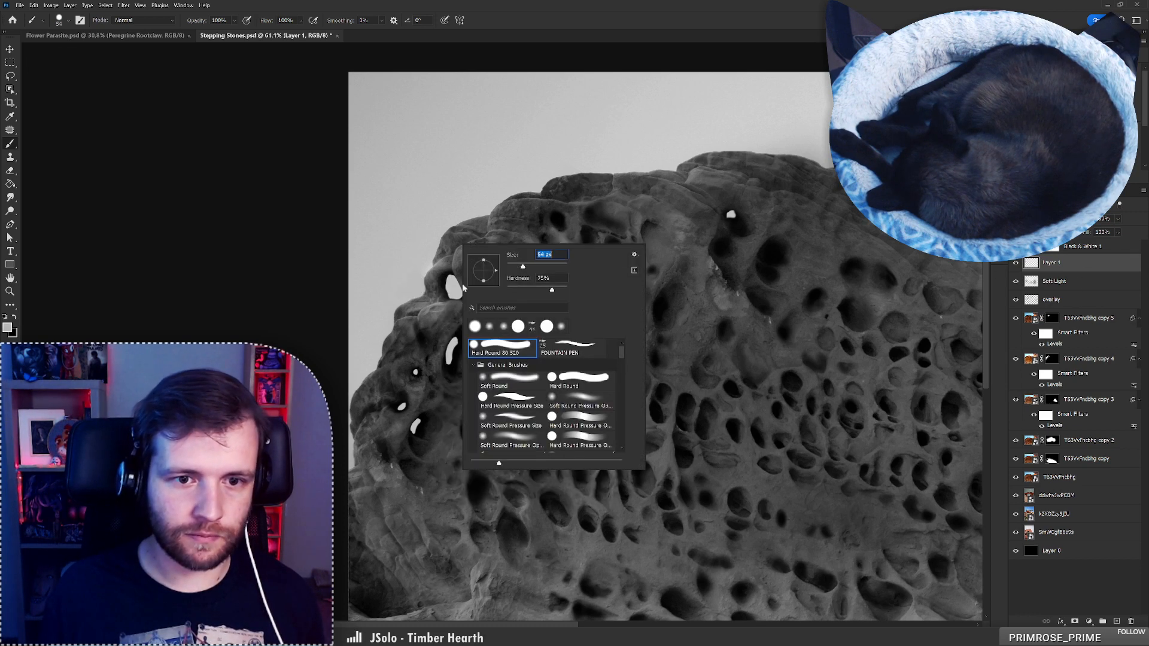
left_click(419, 292)
Paint sky colour over the rock's lower-left bulge so its silhouette curves inward from the canvas edge
key("z")
mouse_move(460, 279)
left_mouse_down()
mouse_move(430, 286)
mouse_move(469, 286)
left_mouse_up()
left_click_drag(409, 342, 443, 327)
key("b")
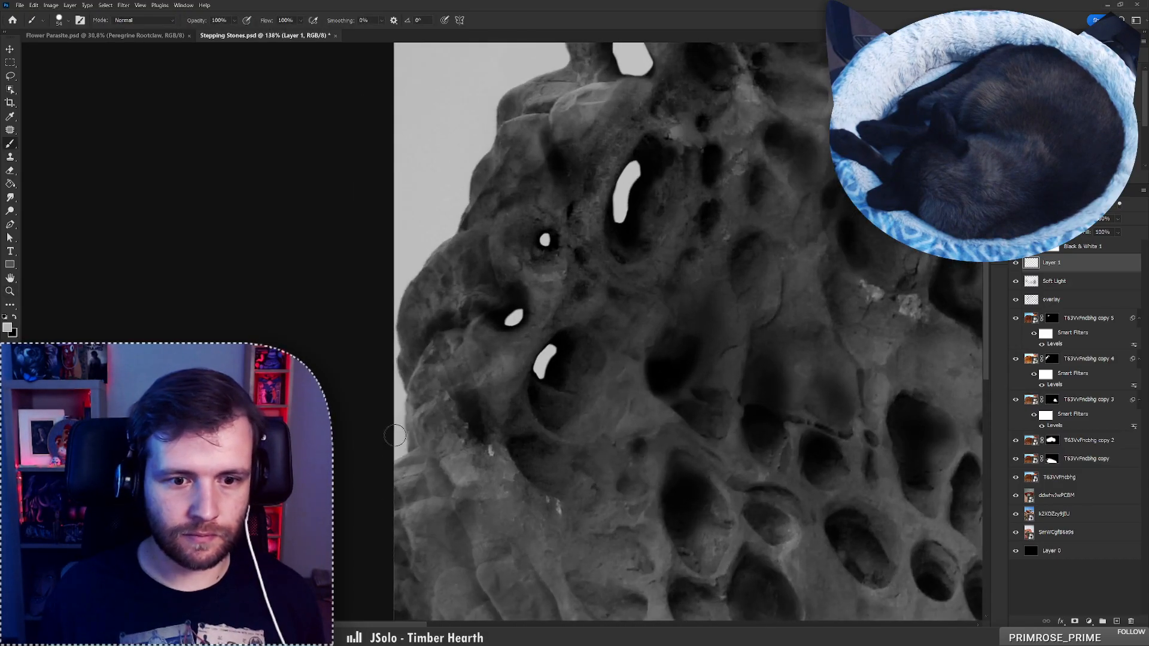
mouse_move(397, 447)
left_mouse_down()
mouse_move(427, 427)
mouse_move(425, 362)
mouse_move(405, 432)
mouse_move(428, 367)
mouse_move(428, 398)
mouse_move(419, 298)
mouse_move(438, 227)
mouse_move(410, 344)
mouse_move(402, 301)
mouse_move(395, 386)
mouse_move(398, 342)
left_mouse_up()
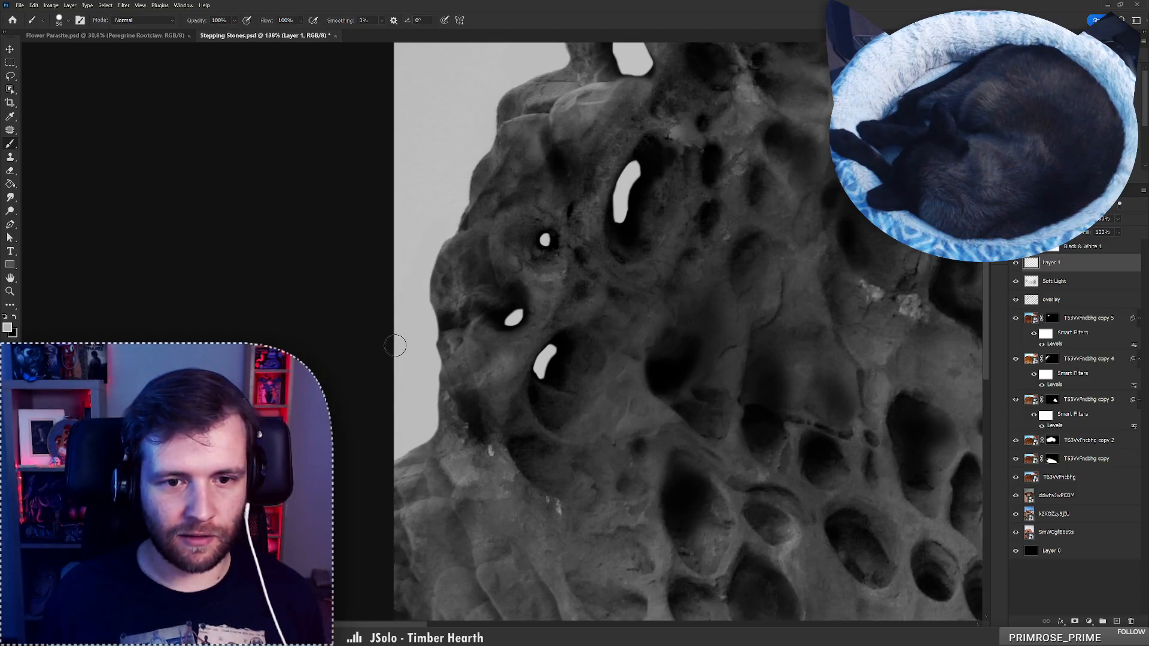
key("z")
left_click_drag(467, 296, 417, 299)
left_click_drag(483, 267, 512, 249)
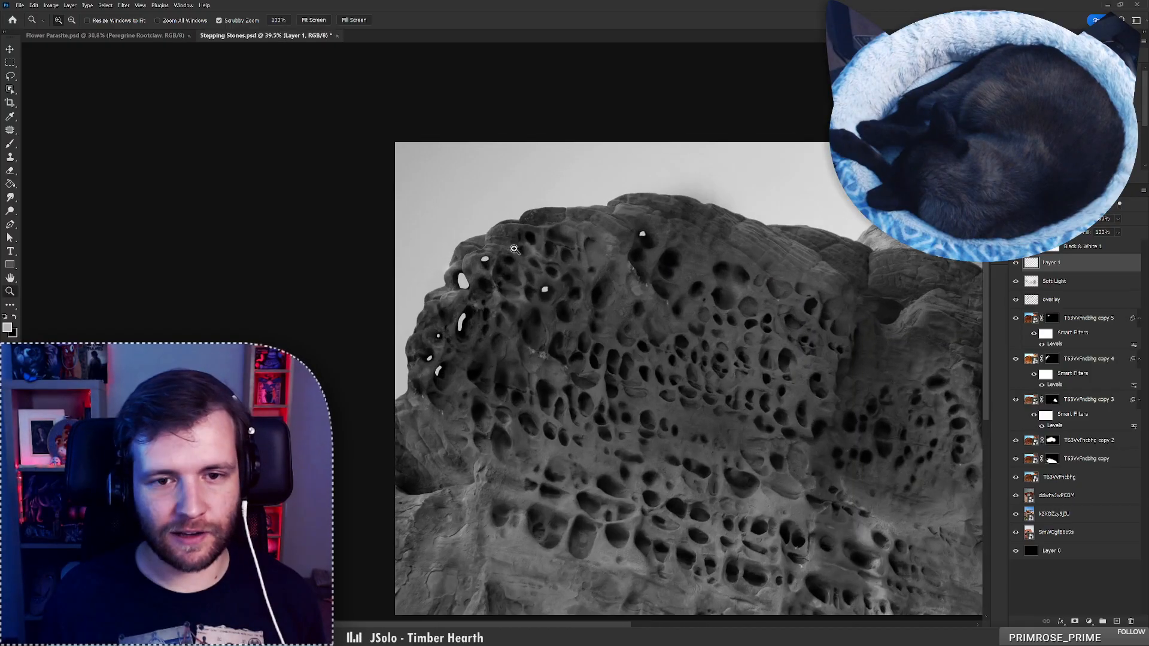
Refine the rock's left outline with sky colour, carving an inward curve beside the lower openings and up towards the ledge
key("b")
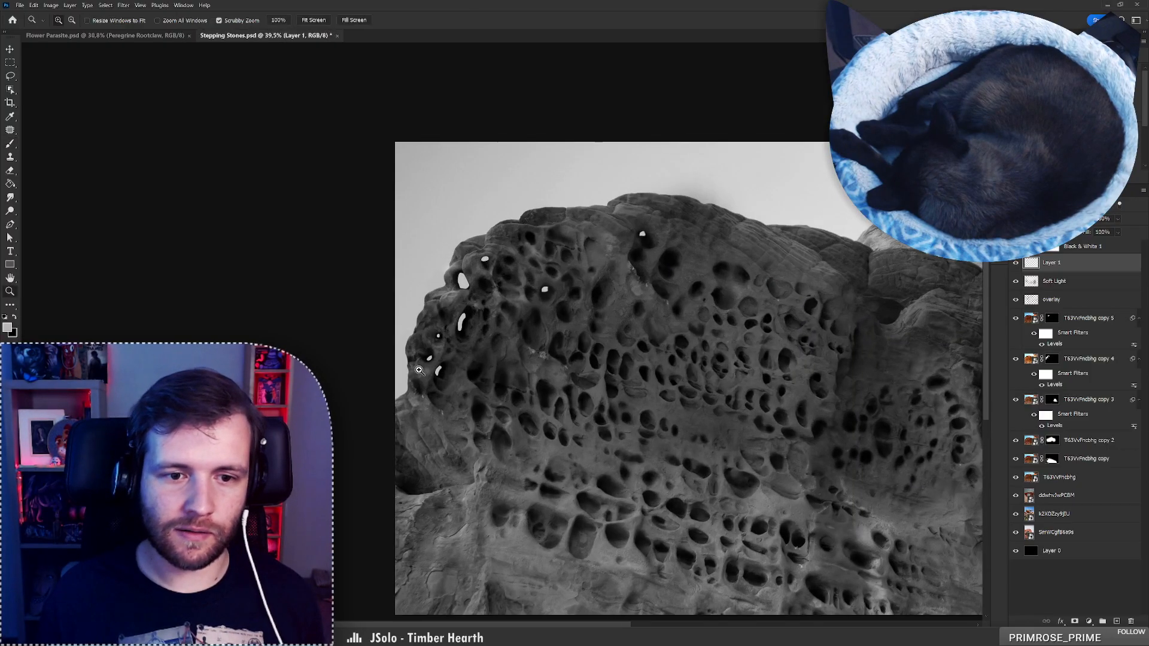
scroll(417, 365, "up", 3)
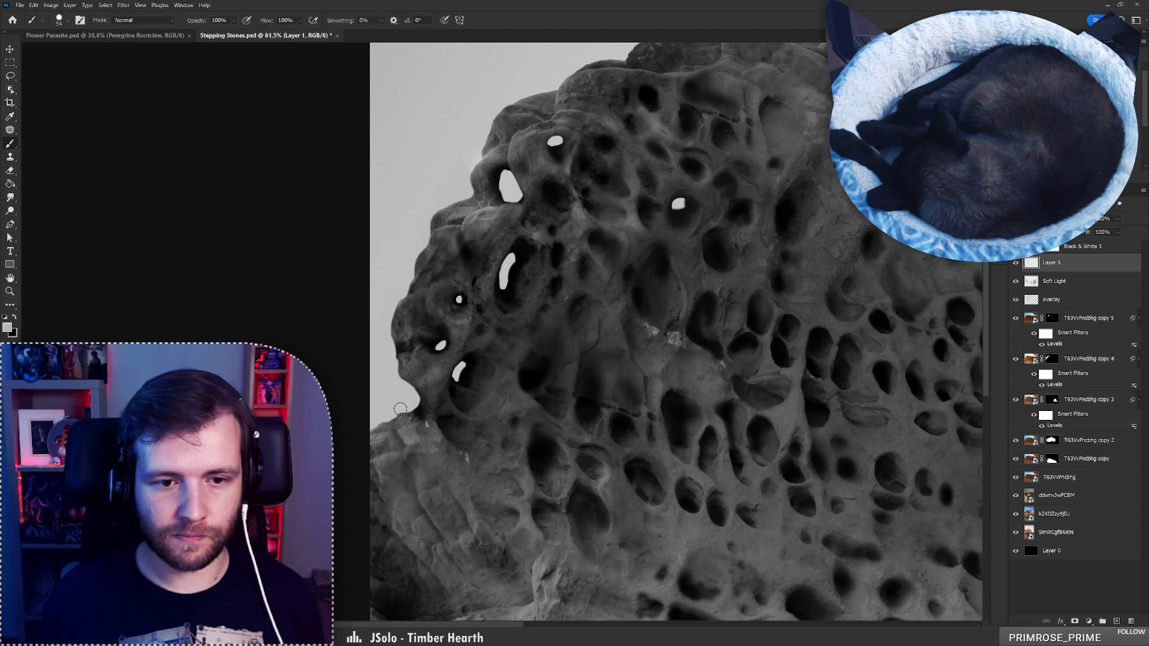
mouse_move(465, 310)
left_mouse_down()
mouse_move(436, 316)
mouse_move(499, 287)
left_mouse_up()
mouse_move(391, 355)
left_mouse_down()
mouse_move(417, 339)
mouse_move(412, 259)
left_mouse_up()
left_click_drag(407, 317, 404, 331)
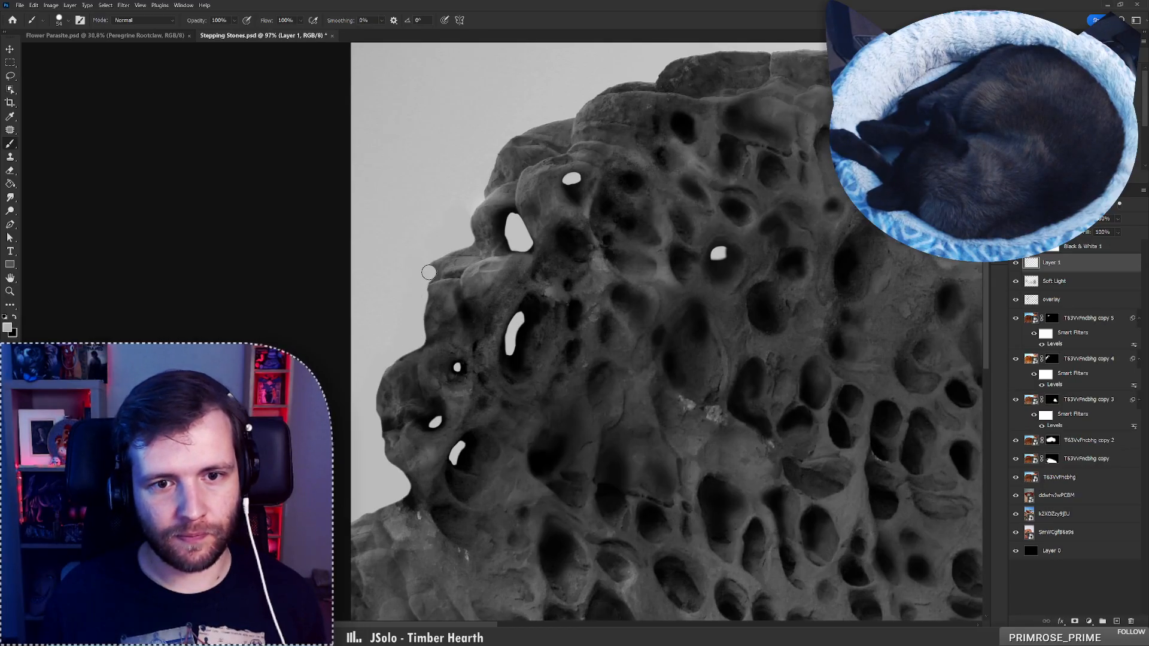
Round off the ledge below the large opening with sky colour and undo the extra mark over the tiny opening
key("ctrl+space")
left_click(446, 281)
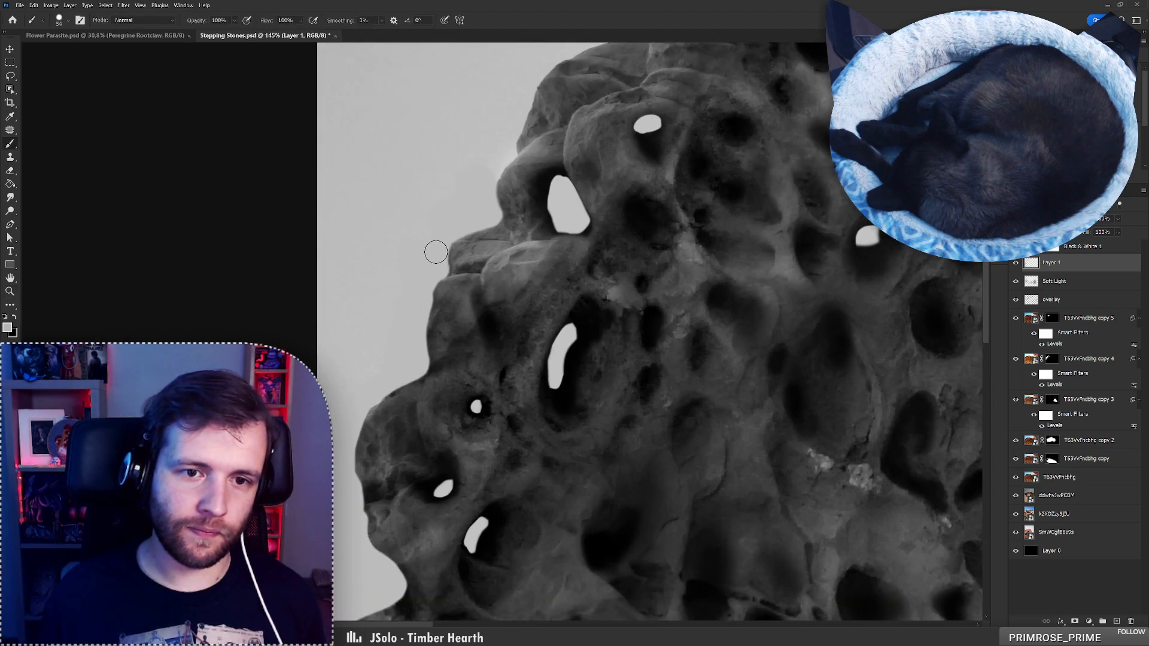
key("ctrl+space")
mouse_move(422, 294)
left_mouse_down()
mouse_move(403, 328)
mouse_move(483, 318)
mouse_move(446, 330)
left_mouse_up()
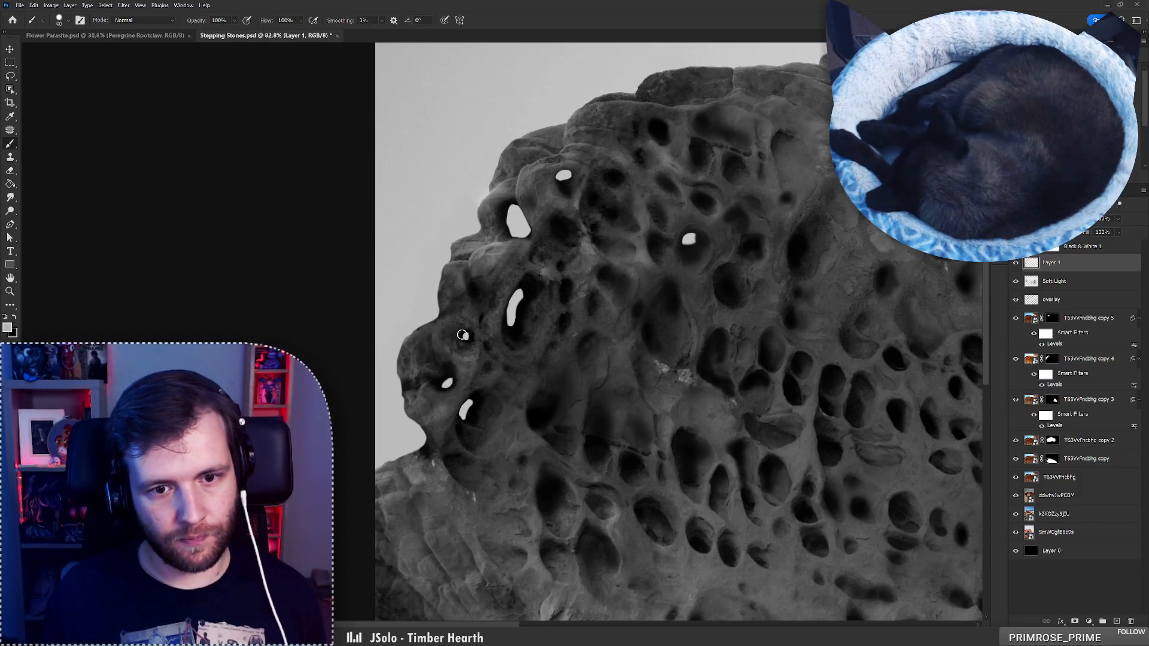
key("ctrl+z")
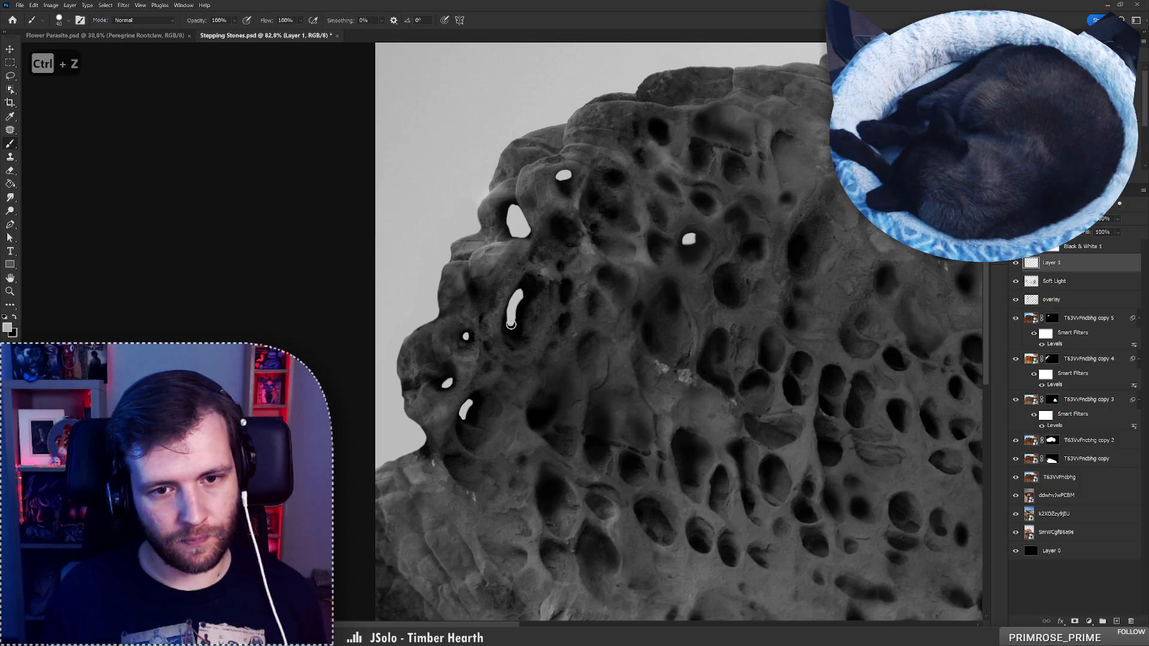
Paint a sky-coloured opening in the pit just below the rock's upper-left rim and erase its lower side to shape it
key("z")
left_click_drag(448, 337, 426, 310)
mouse_move(516, 254)
left_mouse_down()
mouse_move(533, 247)
mouse_move(505, 250)
mouse_move(535, 243)
left_mouse_up()
key("b")
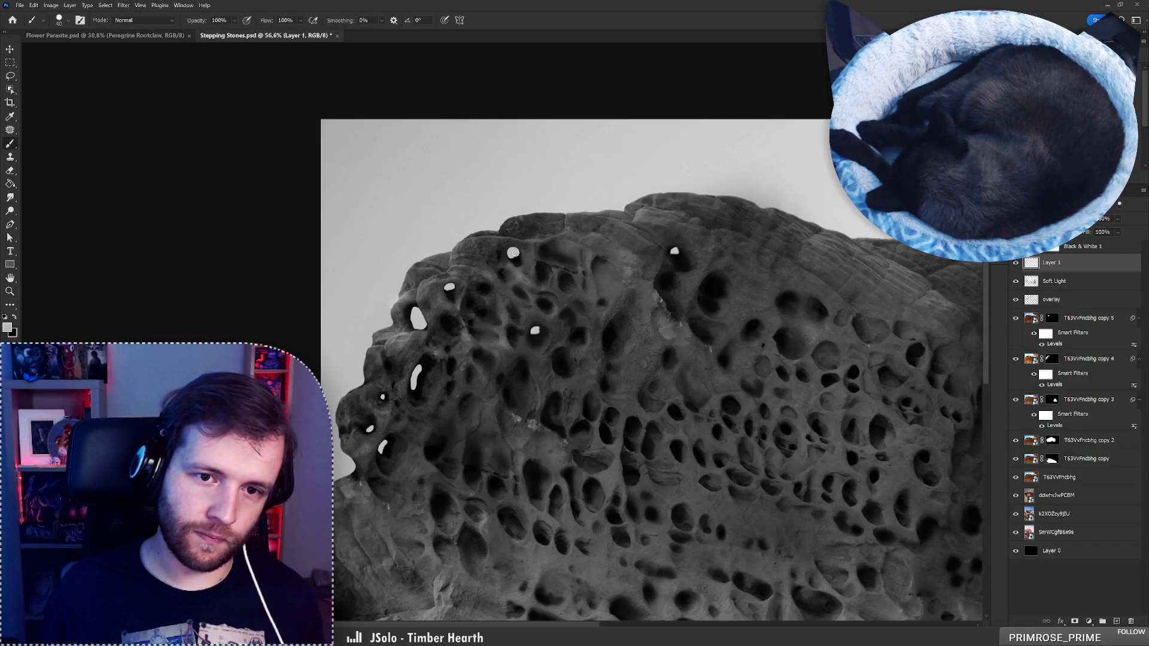
key("e")
key("ctrl+z")
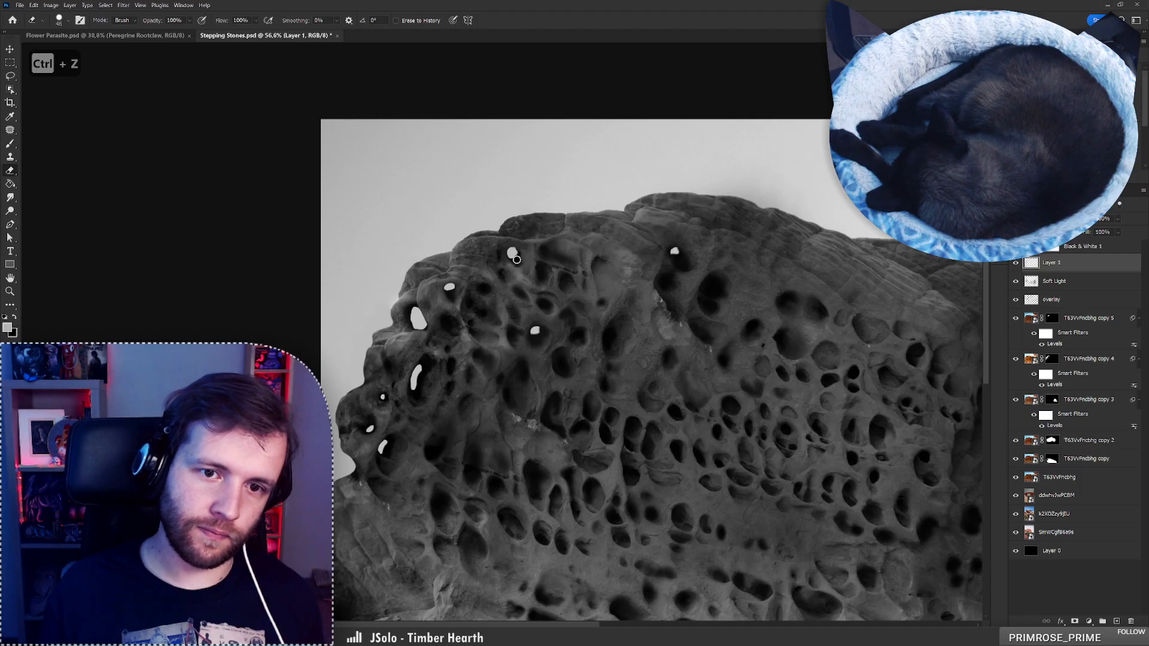
key("z")
mouse_move(517, 260)
left_mouse_down()
mouse_move(463, 274)
mouse_move(534, 273)
mouse_move(504, 287)
left_mouse_up()
key("e")
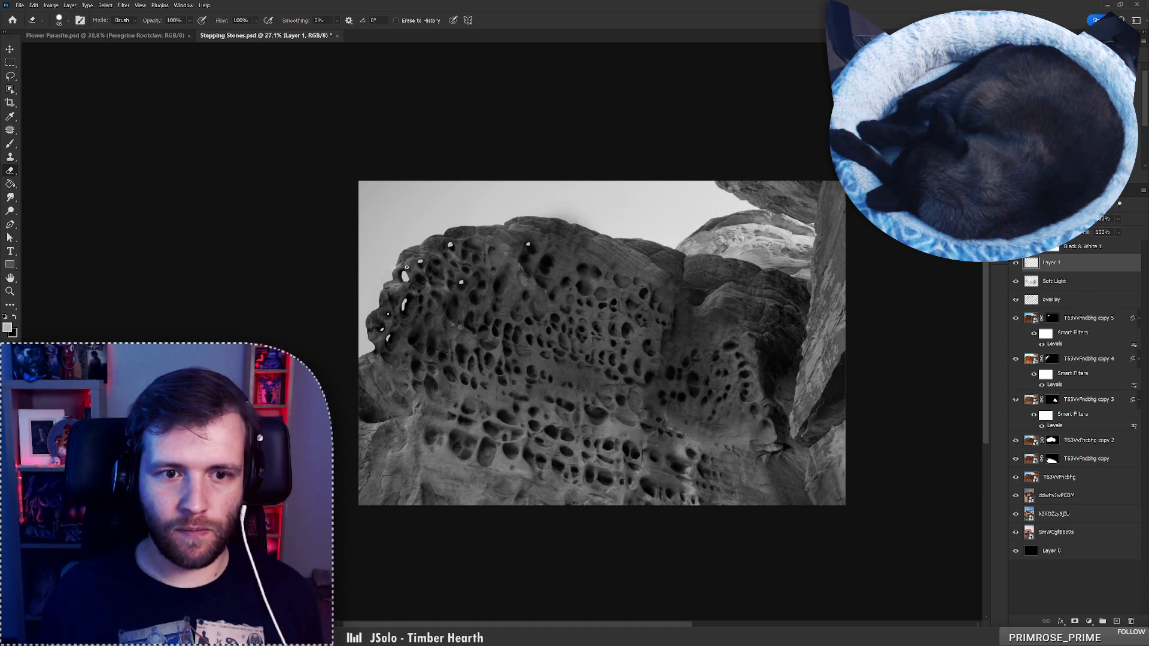
Reduce the eraser size, then paint and trim a small opening between the elongated sliver and the rock's left edge
key("z")
left_click_drag(387, 285, 427, 264)
key("e")
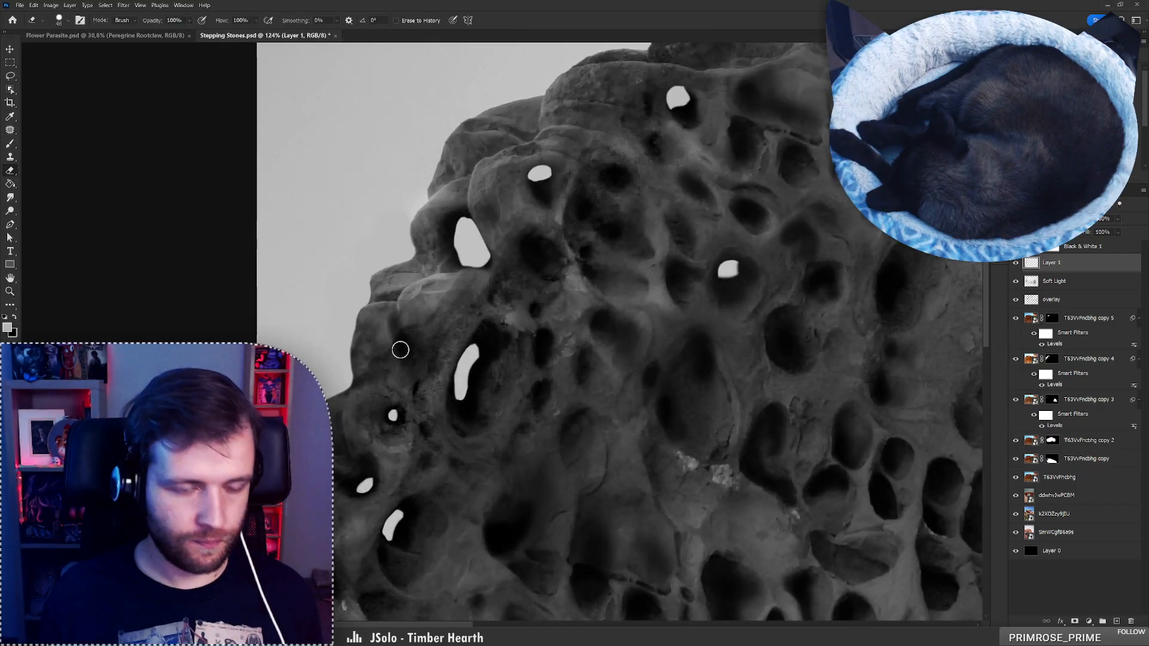
right_click(420, 336)
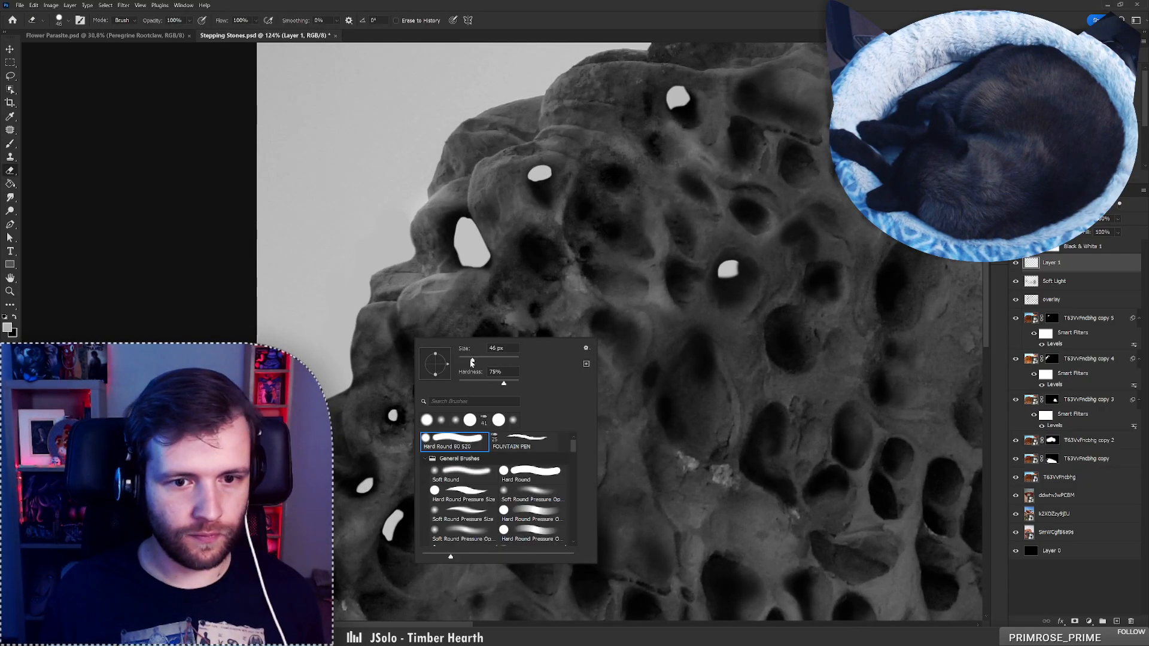
left_click_drag(471, 361, 402, 342)
left_click(403, 349)
key("b")
key("e")
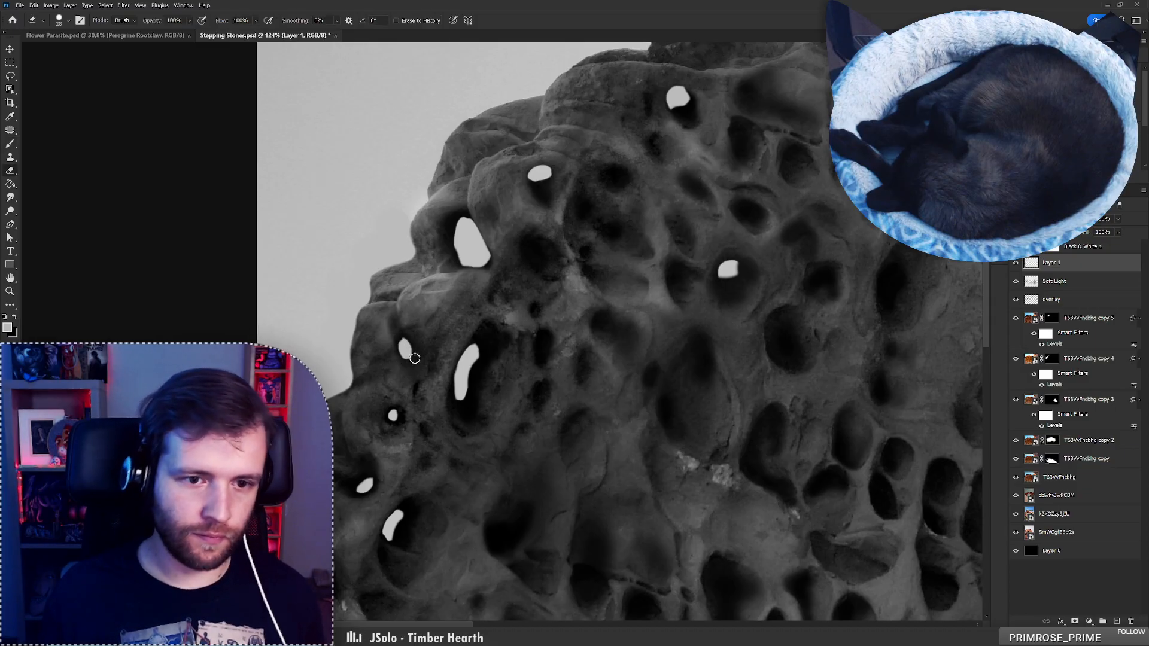
Paint a small oval opening in the dark pit just right of the large opening and trim its edges with the eraser
scroll(411, 339, "down", 8)
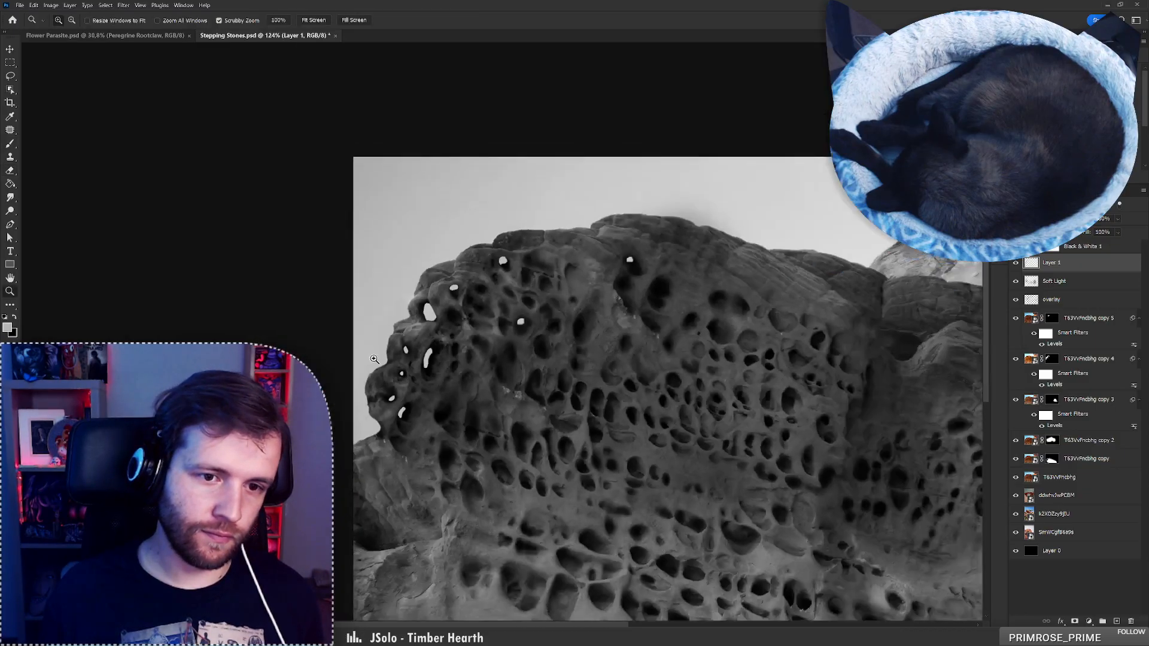
left_click_drag(400, 339, 371, 317)
mouse_move(383, 273)
left_mouse_down()
mouse_move(412, 267)
mouse_move(395, 264)
left_mouse_up()
scroll(394, 264, "up", 8)
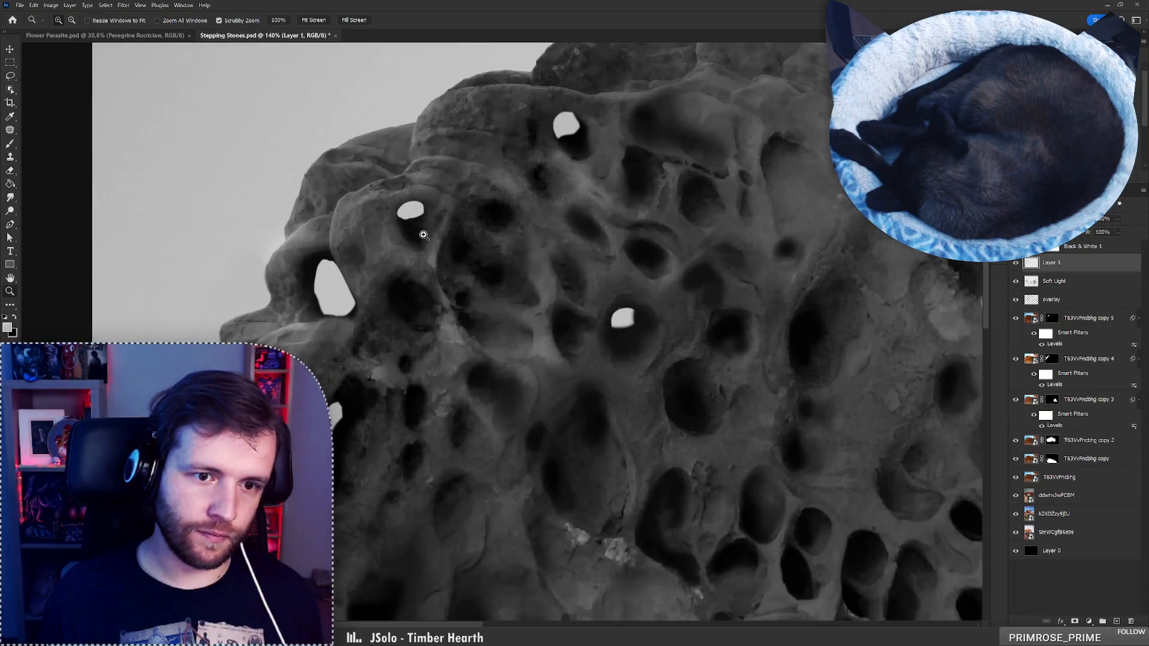
key("e")
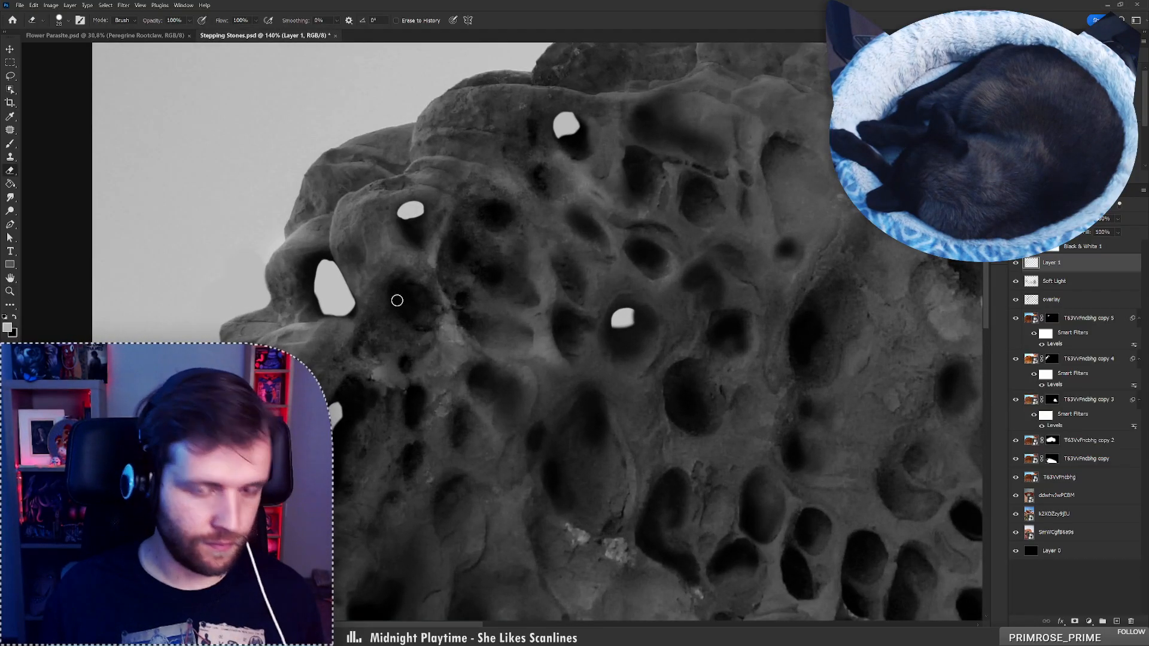
left_click_drag(397, 297, 394, 291)
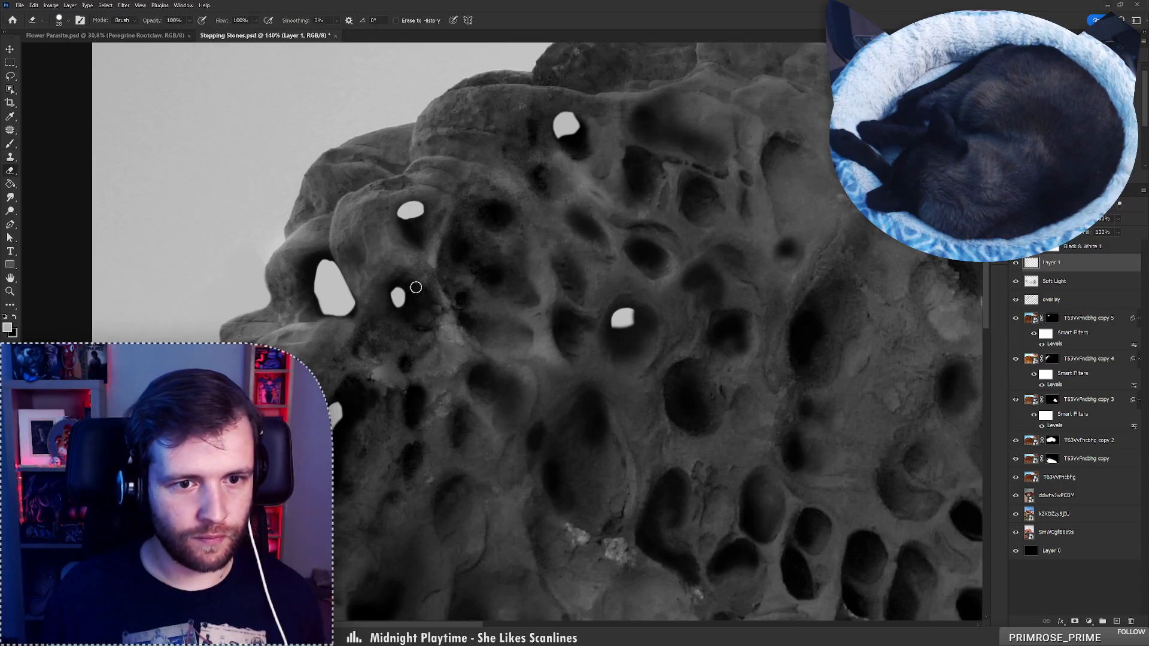
Paint a small sky-coloured opening in the dark pit just right of the upper-left oval opening and trim its edge with the eraser
key("z")
mouse_move(410, 322)
left_mouse_down()
mouse_move(366, 330)
mouse_move(427, 281)
left_mouse_up()
key("e")
key("b")
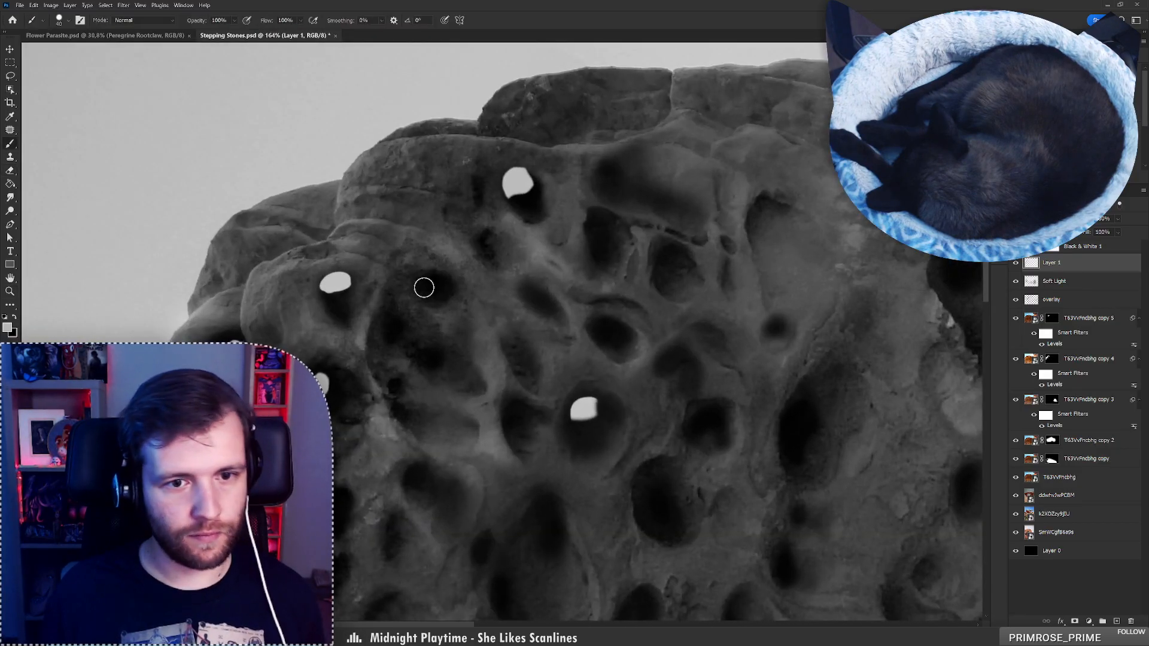
left_click(421, 283)
key("e")
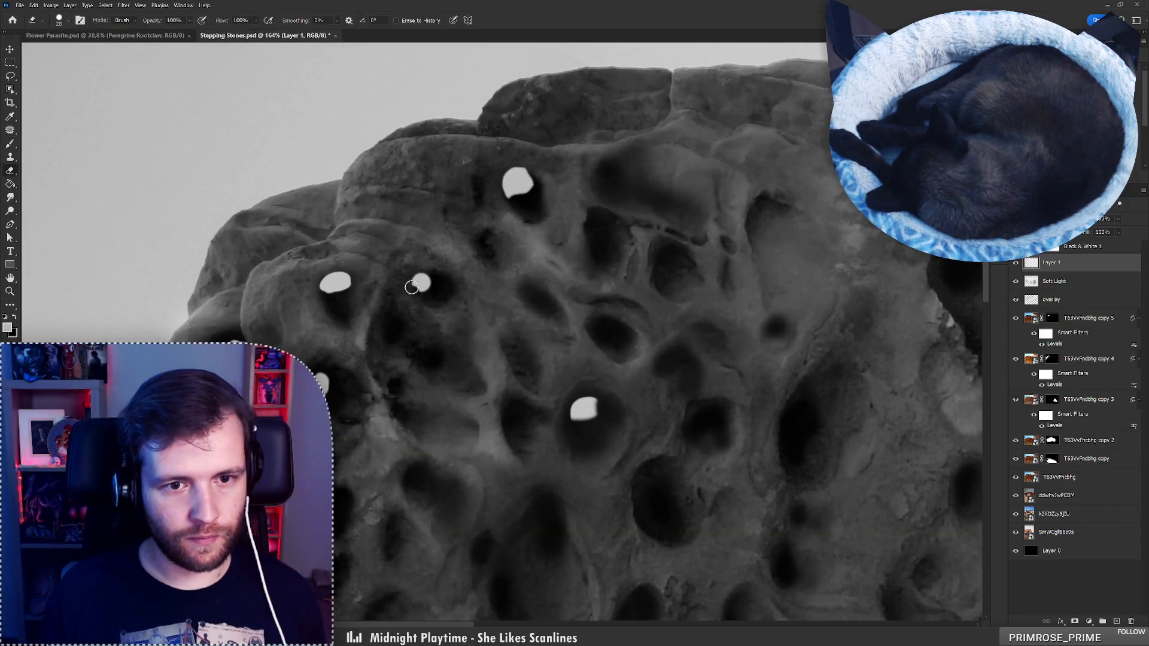
mouse_move(412, 284)
left_mouse_down()
mouse_move(431, 269)
mouse_move(429, 300)
mouse_move(437, 272)
mouse_move(425, 254)
mouse_move(410, 258)
mouse_move(474, 247)
mouse_move(441, 257)
left_mouse_up()
key("z")
key("e")
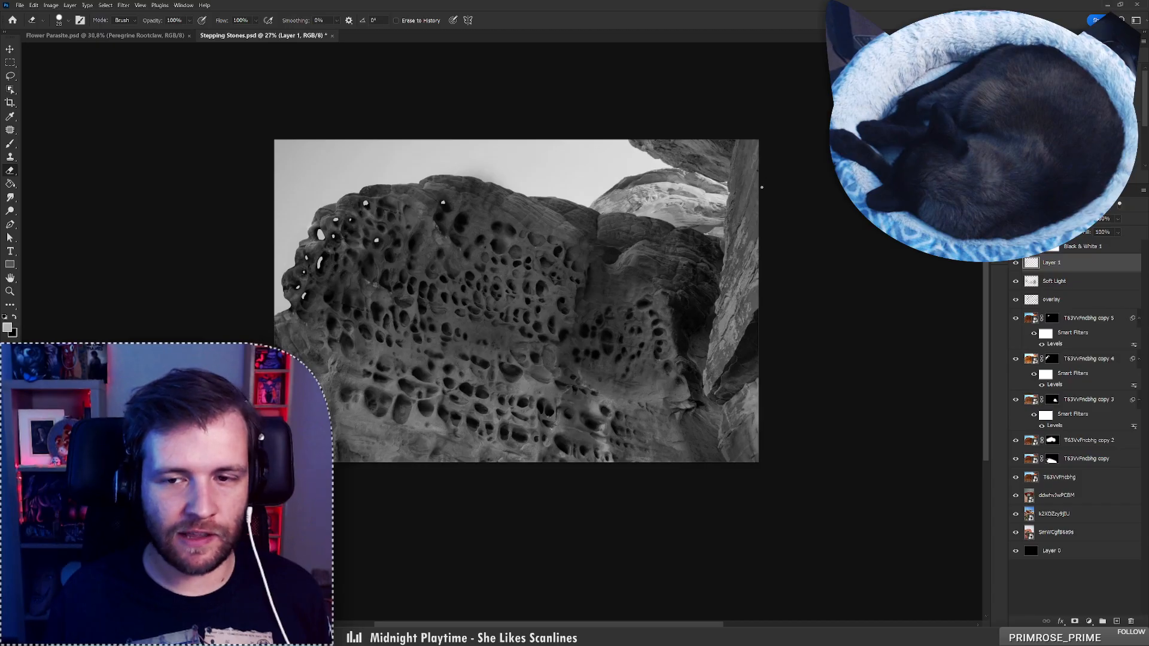
Duplicate the T63VvFncbhg copy layer, move the duplicate over the right-hand rocks and flip it horizontally
left_click(1086, 459)
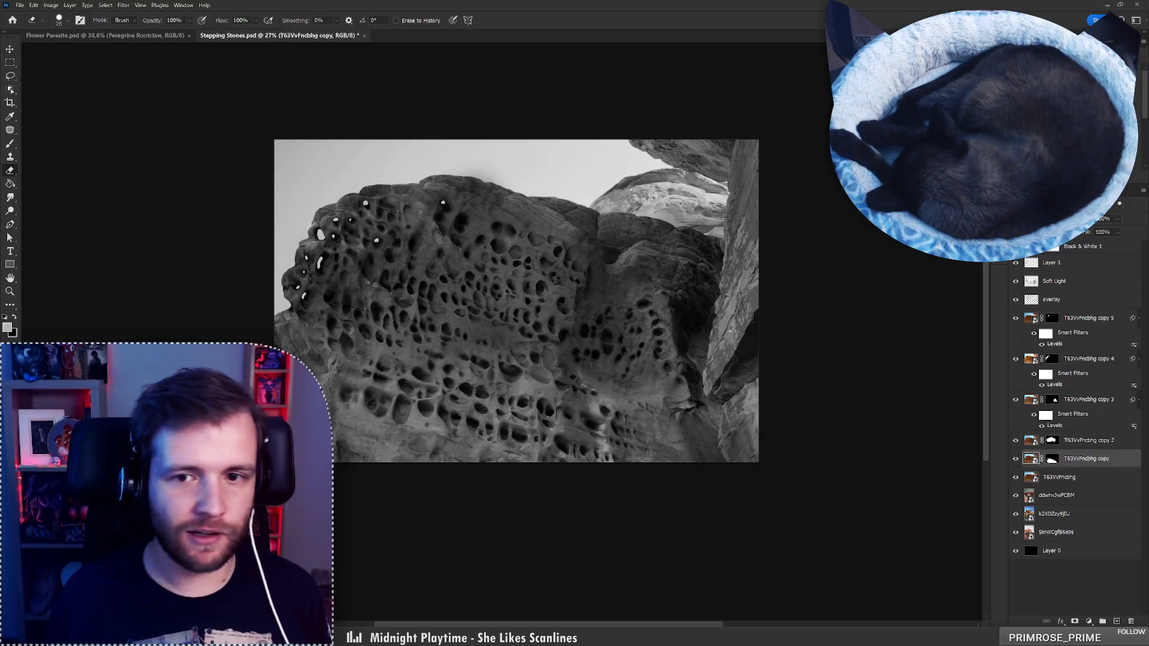
key("ctrl+j")
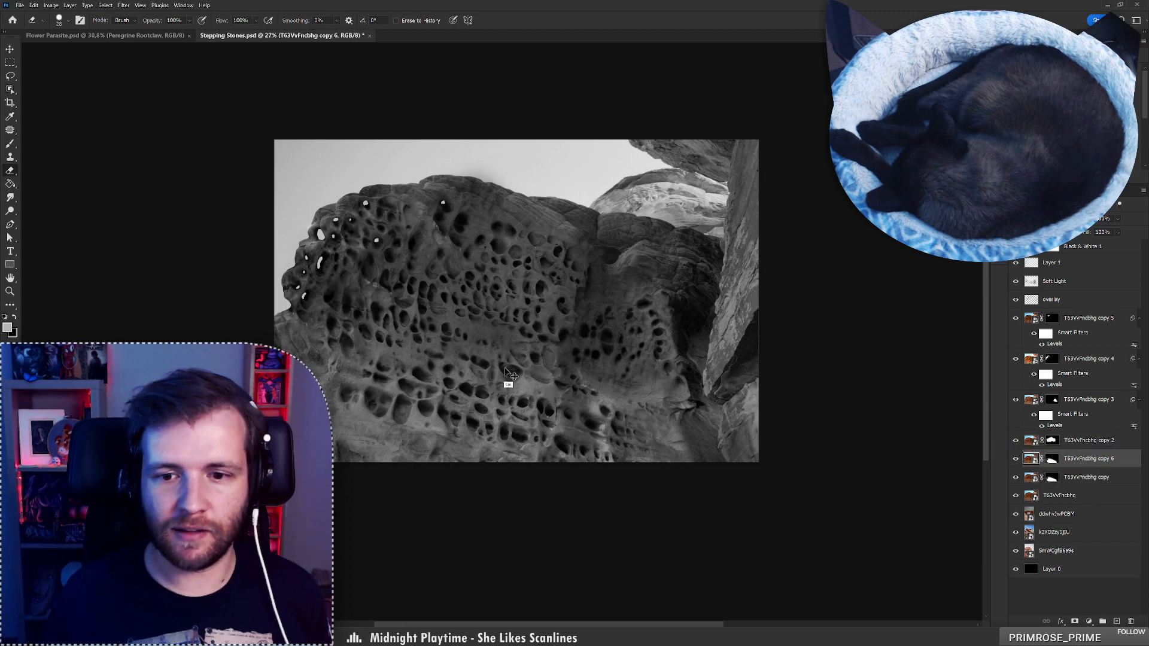
left_click_drag(508, 374, 730, 174)
key("ctrl+t")
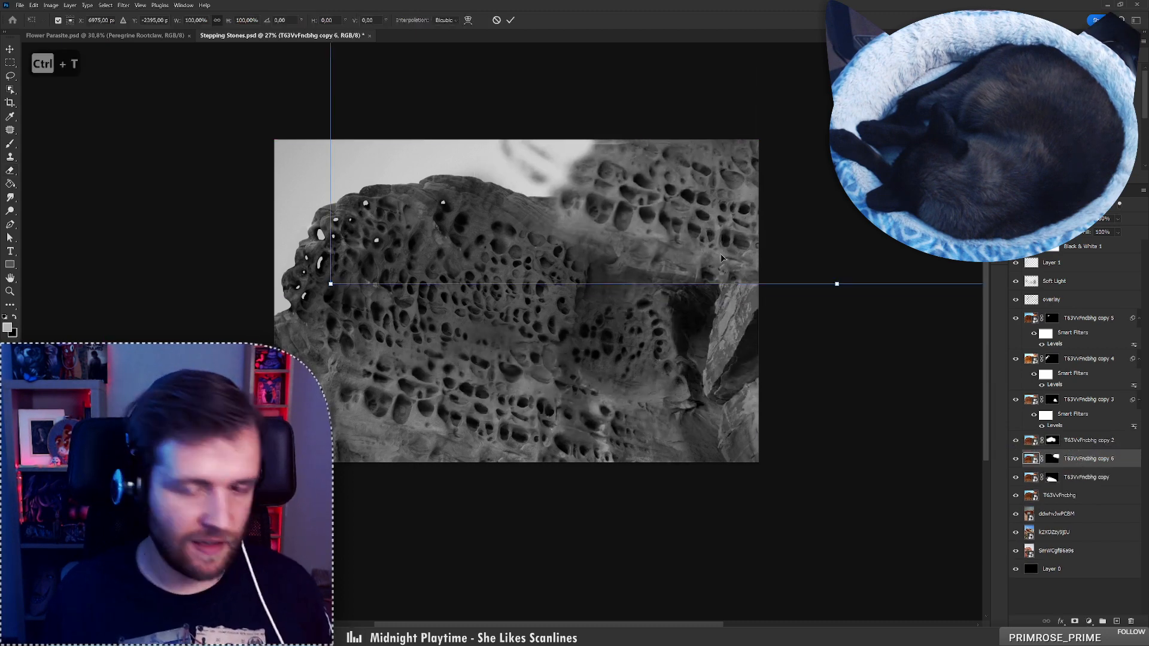
right_click(695, 280)
left_click(724, 457)
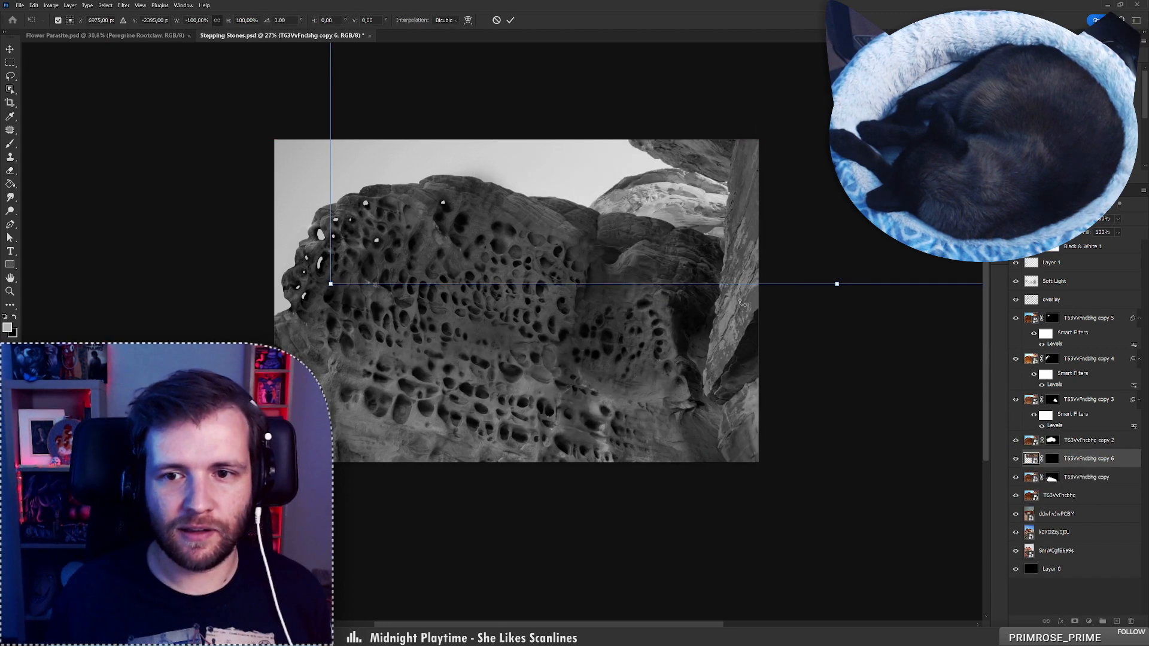
Rotate and reposition the flipped texture until its pits cover the right-hand rock column, undoing the misplaced first attempt
left_click_drag(741, 302, 650, 200)
left_click_drag(640, 375, 341, 128)
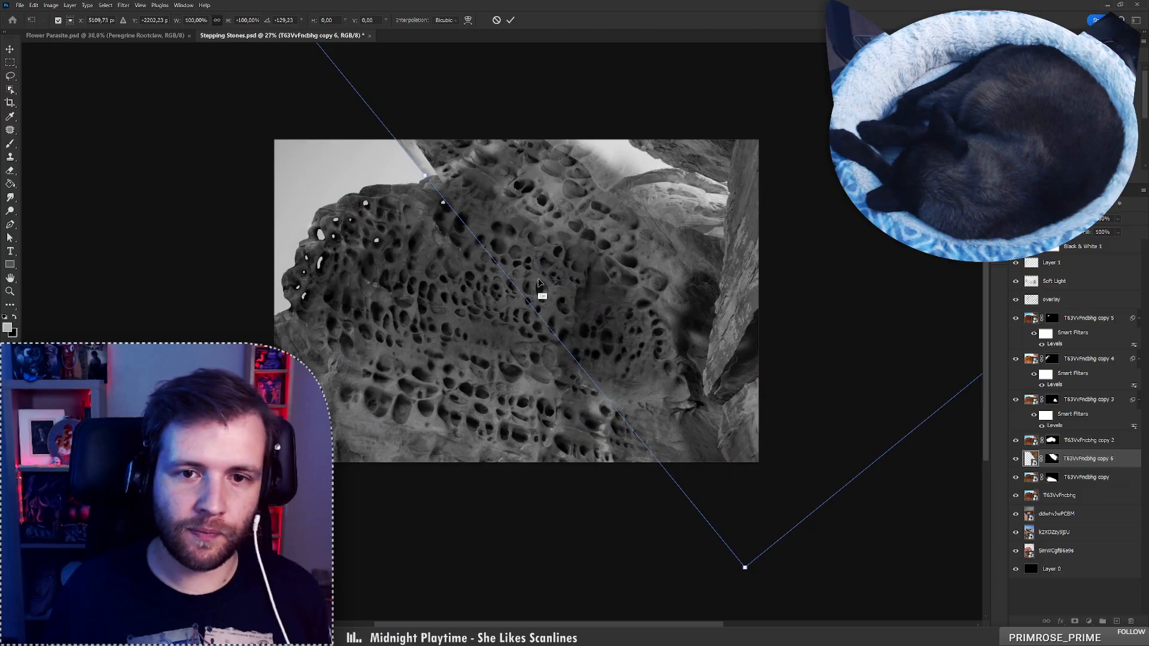
key("ctrl+z")
left_click_drag(652, 312, 897, 211)
left_click_drag(779, 193, 724, 271)
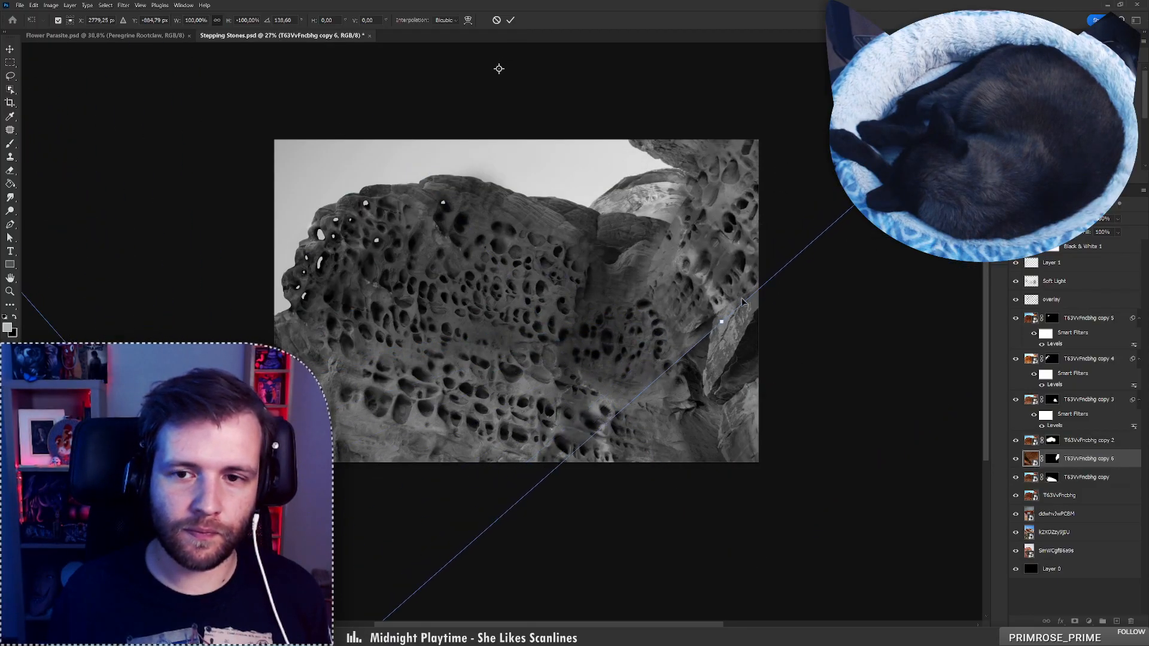
left_click(511, 21)
Skew and narrow the pitted texture copy to follow the perspective of the right-hand rock column
key("z")
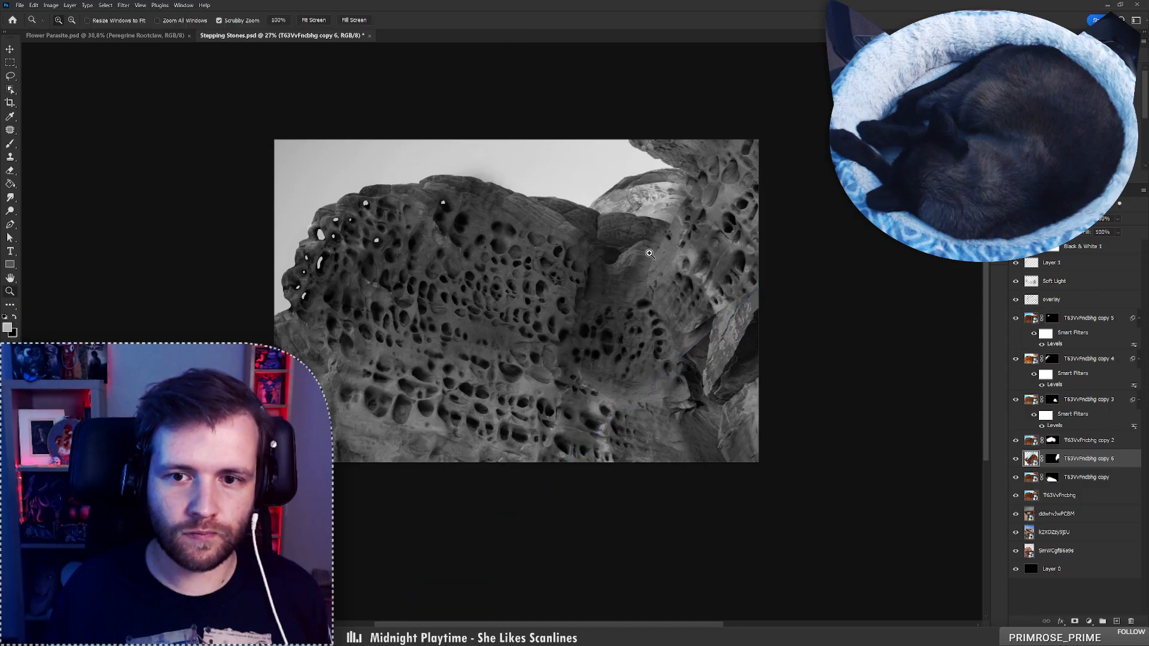
left_click_drag(653, 253, 596, 261)
left_click_drag(677, 197, 718, 200)
key("ctrl+t")
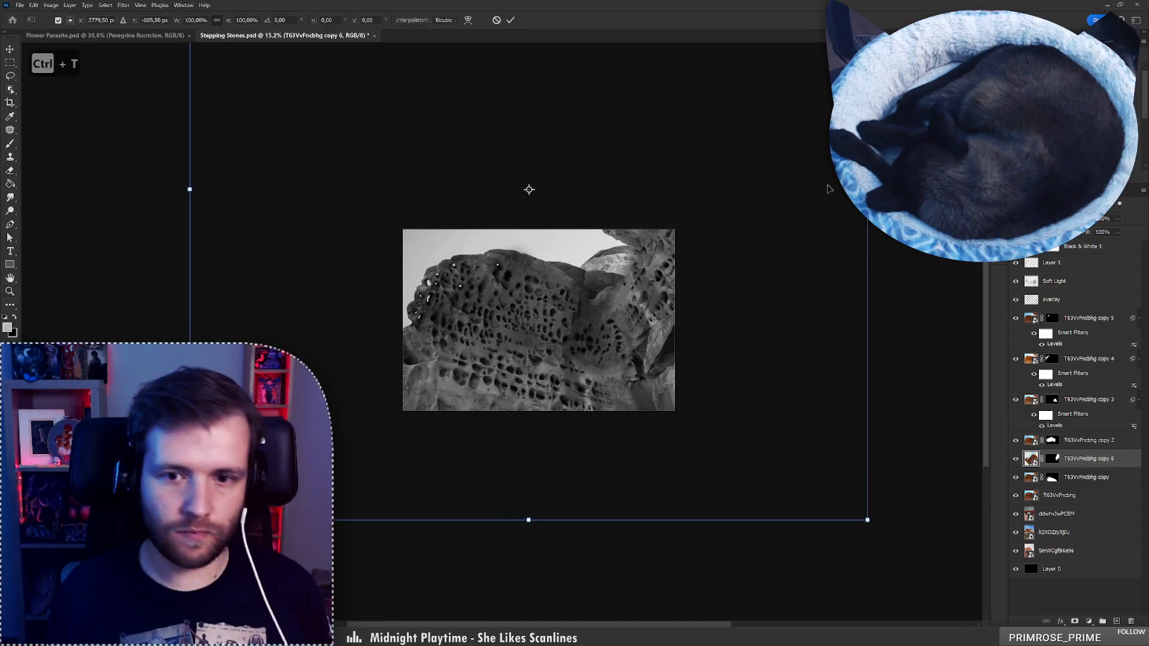
left_click_drag(868, 189, 756, 511)
left_click_drag(688, 462, 737, 252)
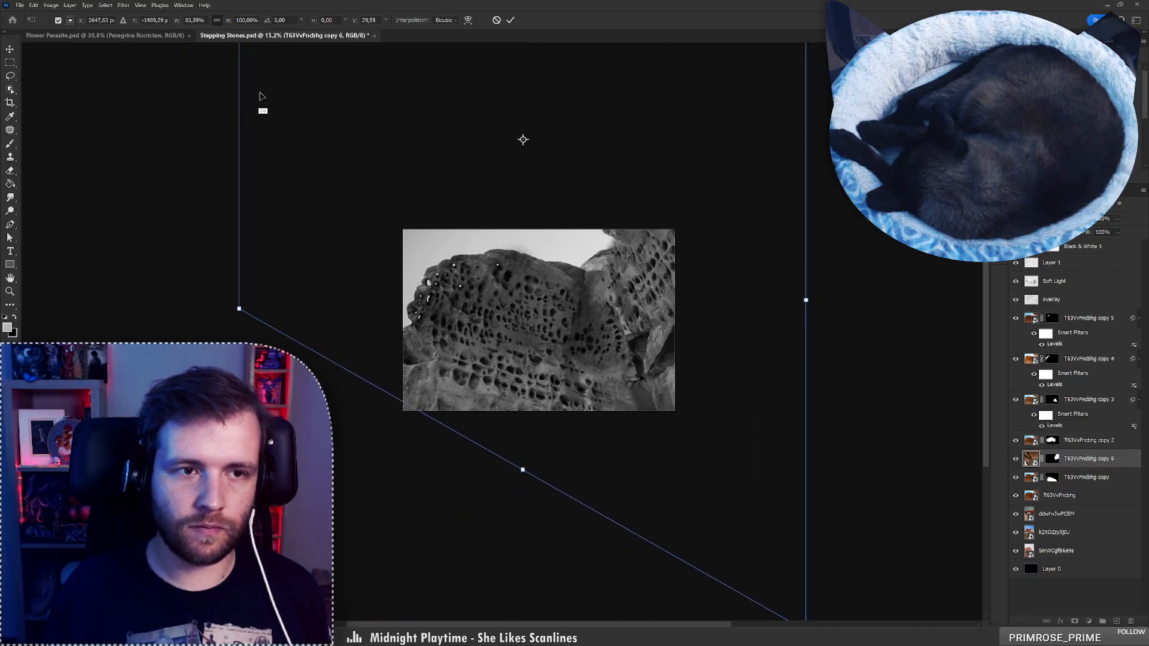
left_click_drag(241, 93, 474, 78)
left_click_drag(832, 293, 747, 299)
key("Return")
Delete the texture copy's layer mask and replace it with a black mask that hides the whole layer
key("e")
right_click(1051, 460)
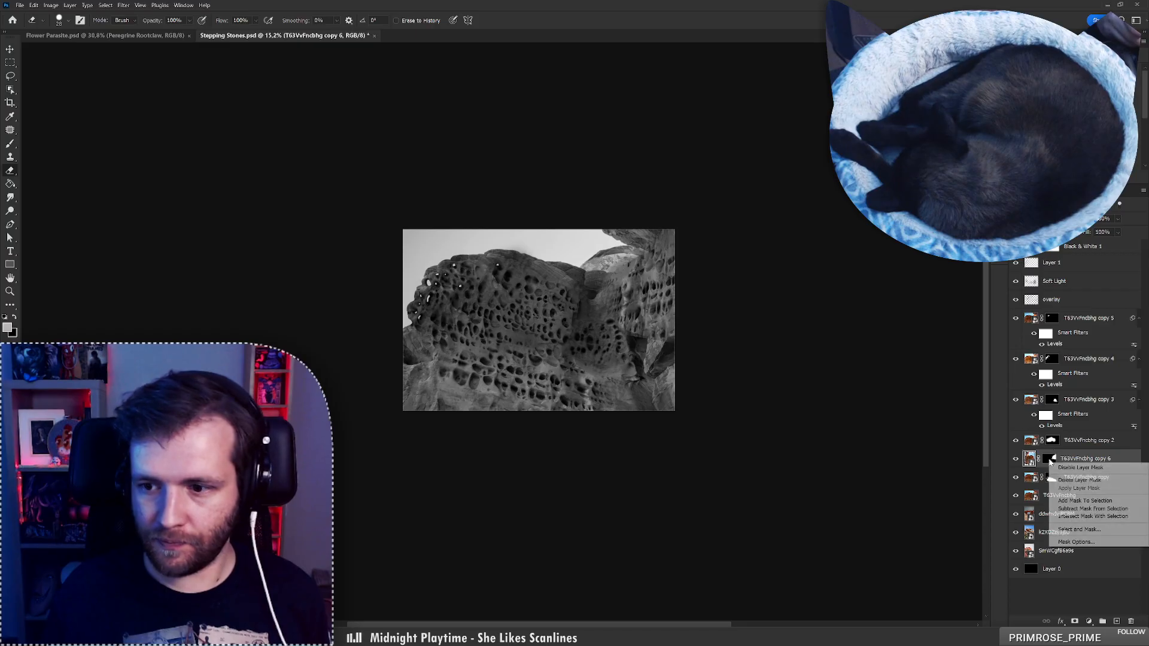
left_click(1065, 481)
left_click(1075, 621, "alt")
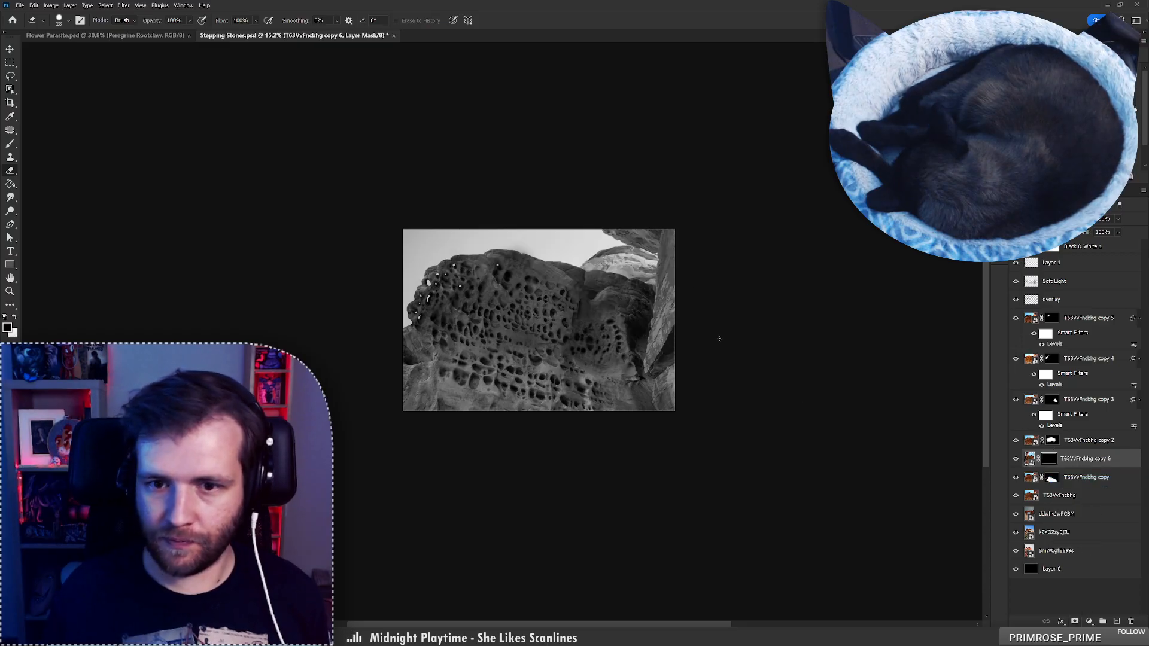
Paint white in the mask with a 234 px brush to reveal the pits down the right-hand rock column
key("z")
left_click(656, 268)
key("b")
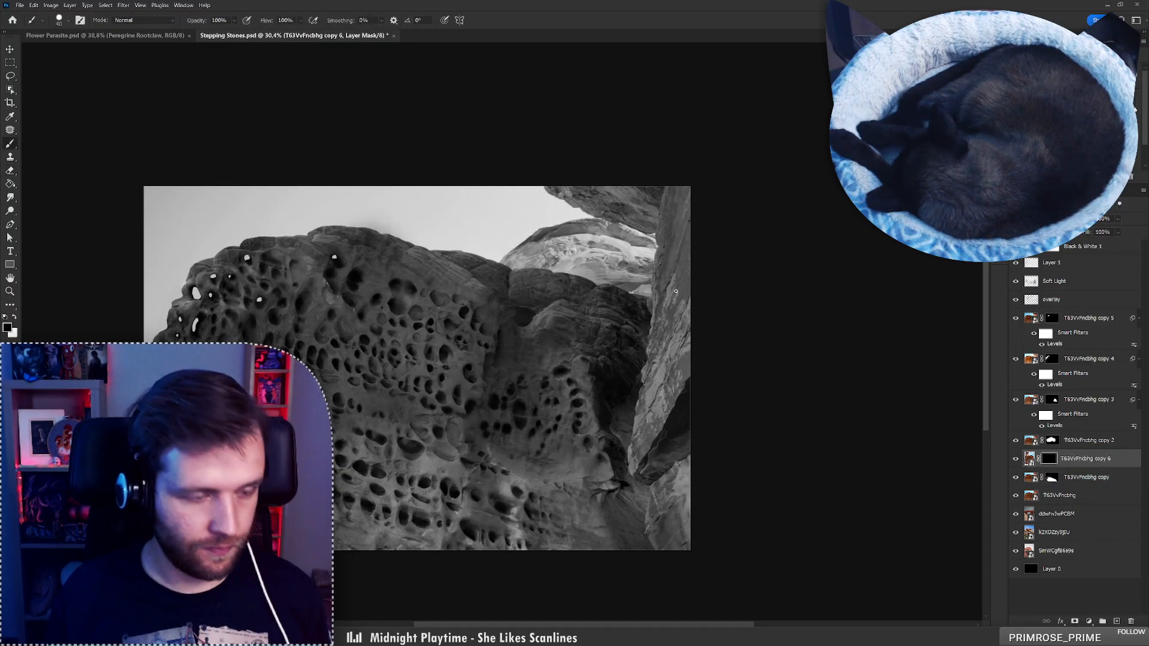
right_click(680, 290)
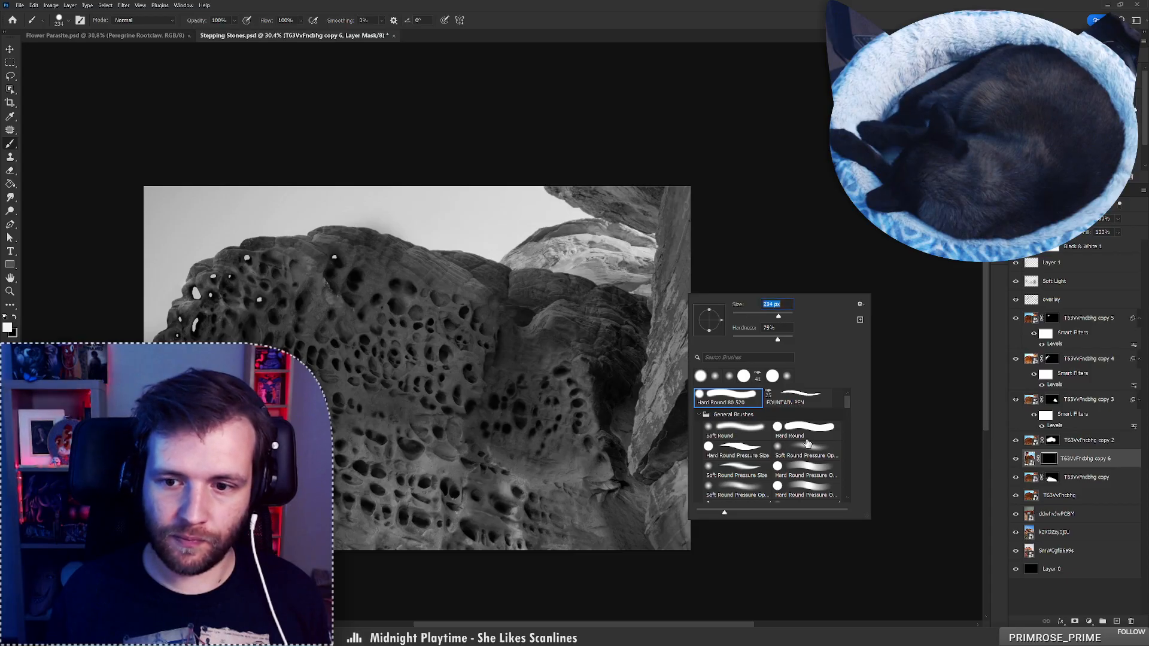
mouse_move(677, 240)
left_mouse_down()
mouse_move(672, 341)
mouse_move(668, 244)
mouse_move(671, 373)
mouse_move(689, 226)
left_mouse_up()
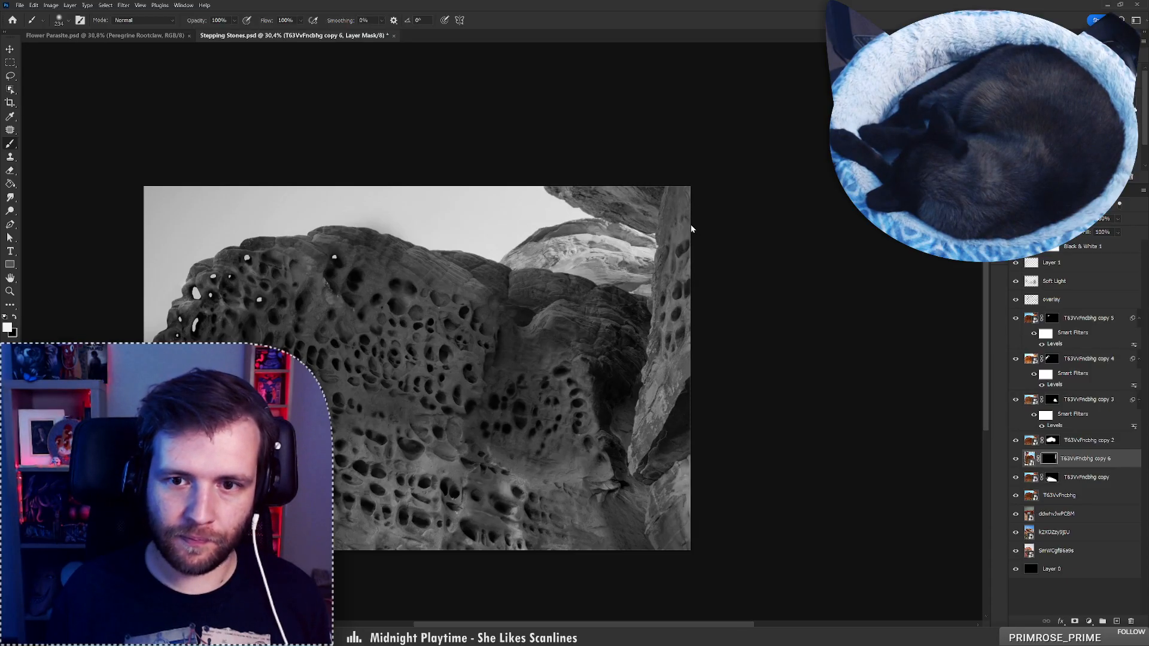
left_click_drag(686, 296, 684, 325)
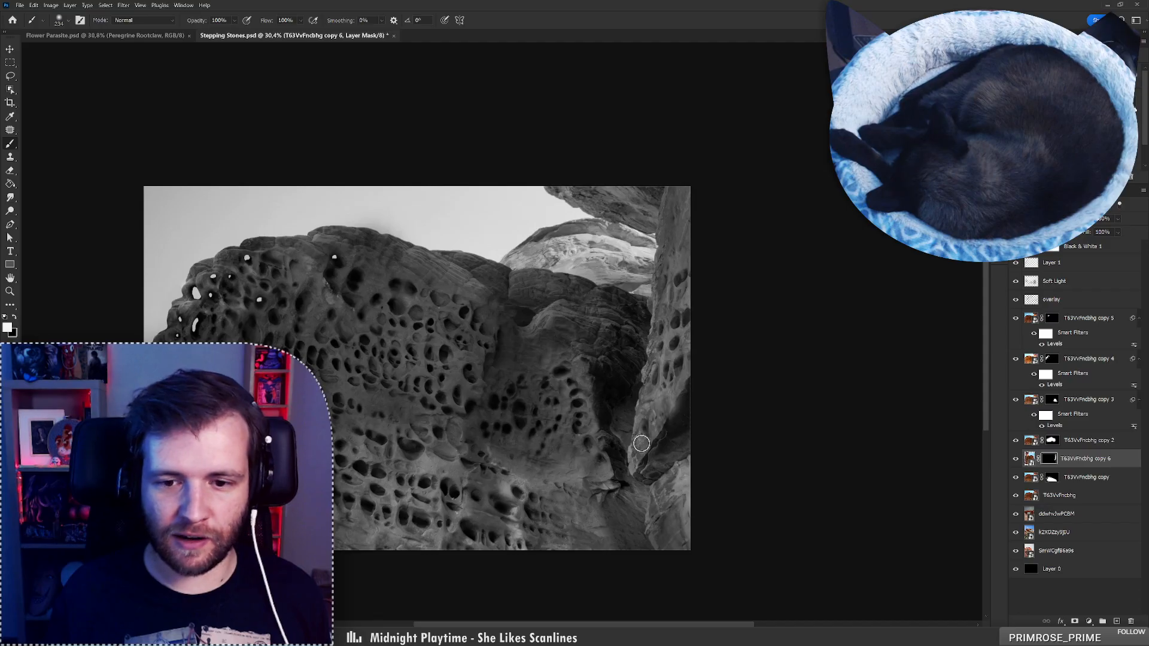
Reduce the brush to 75 px and paint black in the mask to trim the texture along the column's left edge
key("x")
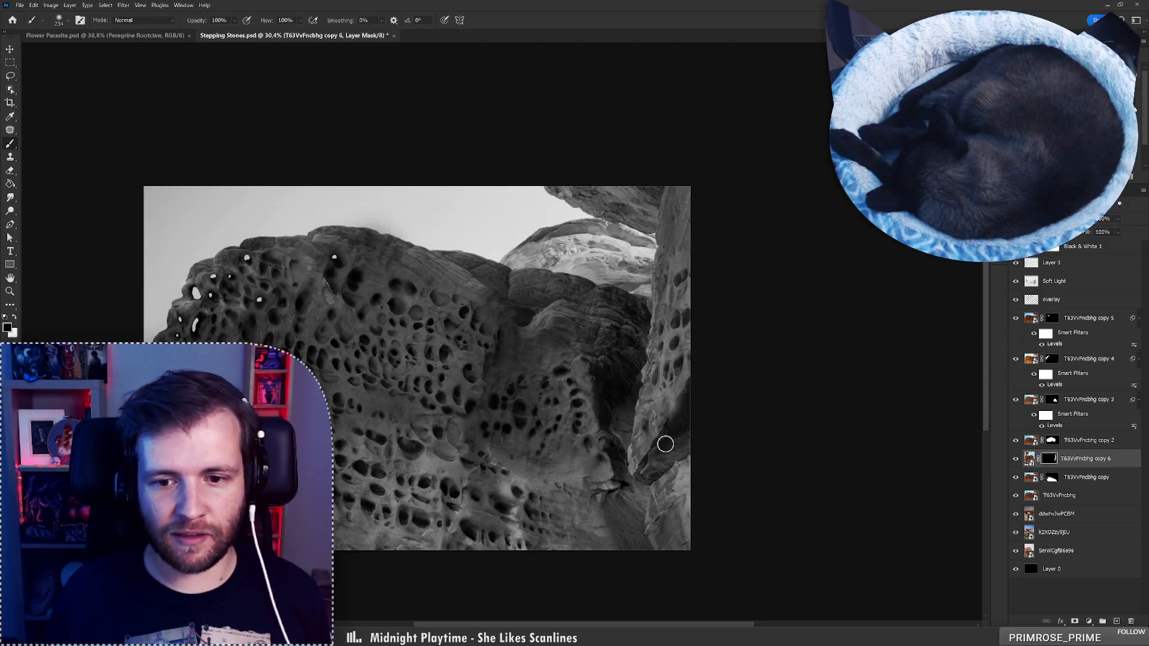
key("x")
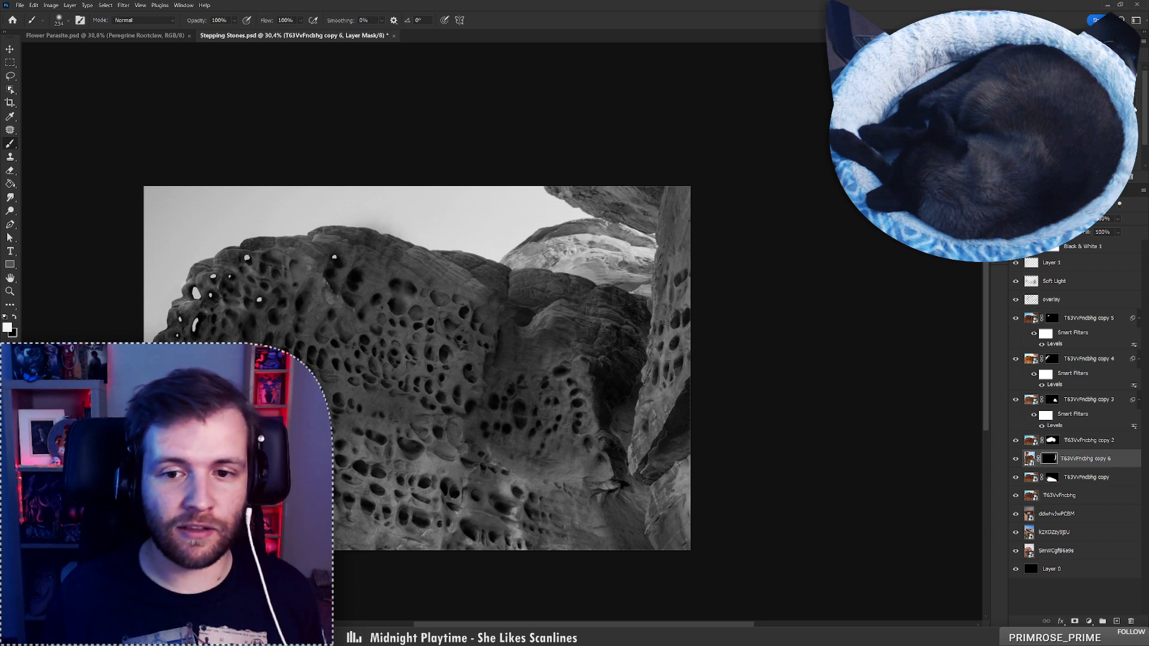
key("x")
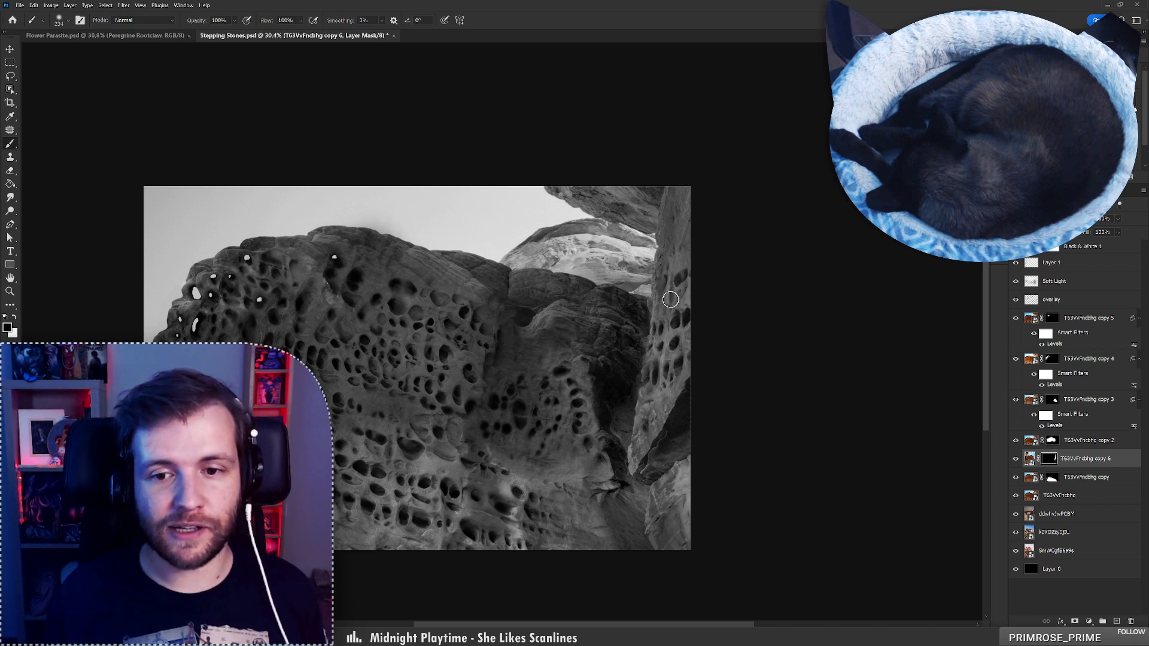
right_click(668, 352)
left_click(718, 399)
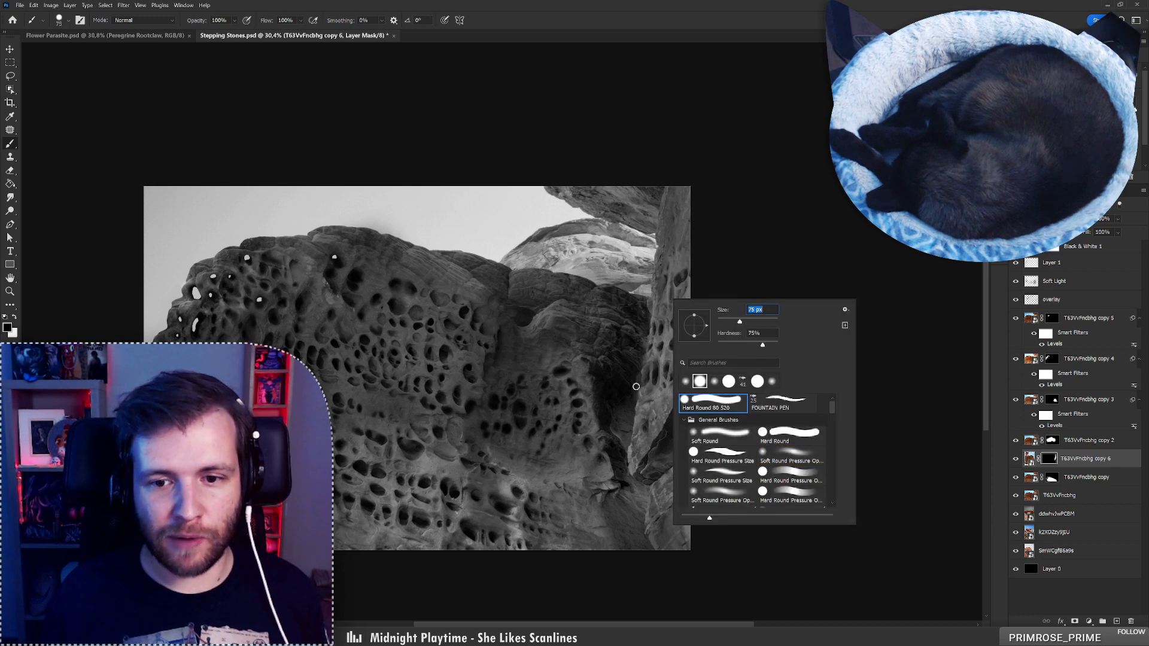
left_click(634, 385)
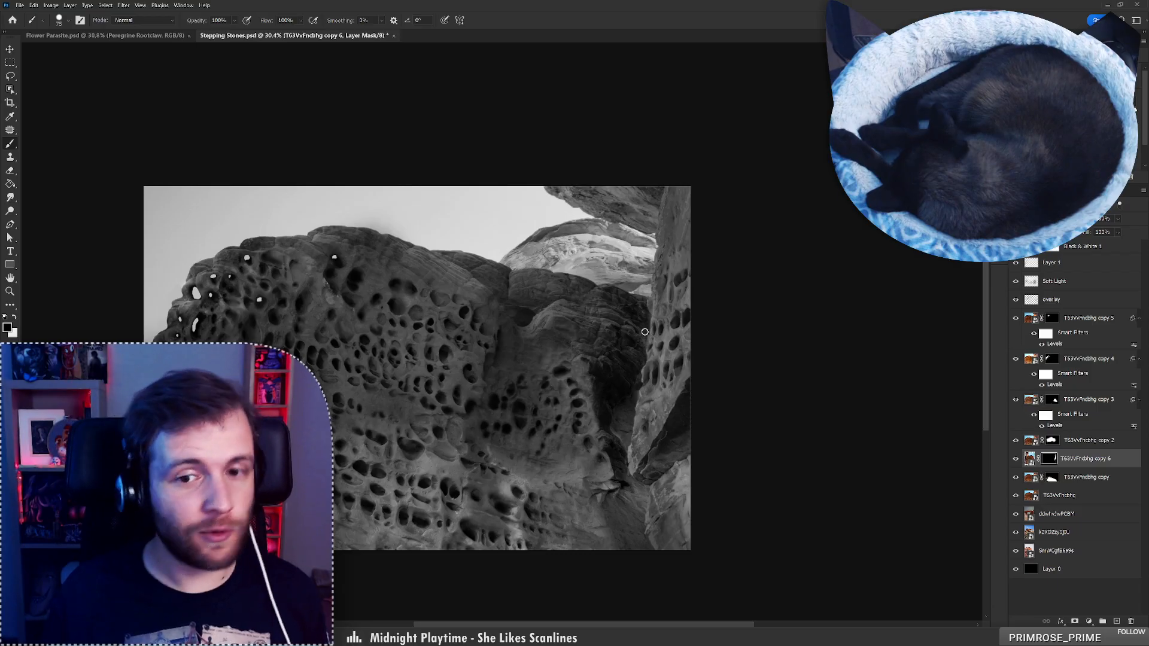
Try a closer mask clean-up along the right-hand column's inner edge and undo the stroke
key("z")
mouse_move(644, 330)
left_mouse_down()
mouse_move(596, 338)
mouse_move(656, 273)
mouse_move(698, 257)
left_mouse_up()
key("b")
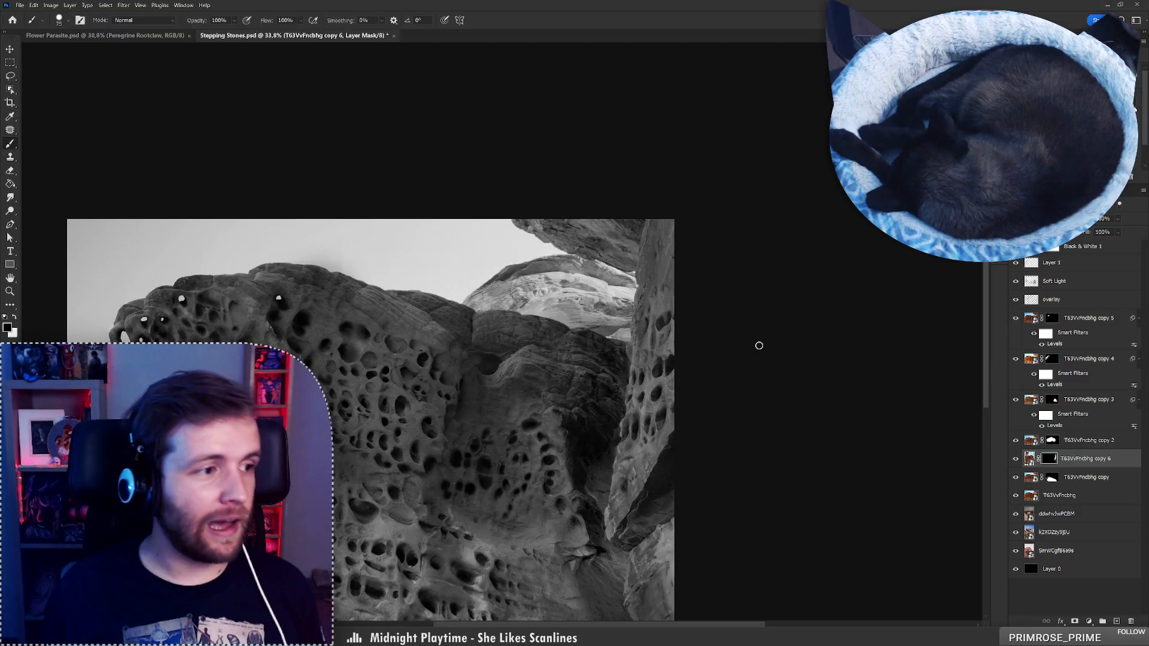
mouse_move(606, 395)
left_mouse_down()
mouse_move(625, 338)
mouse_move(600, 352)
mouse_move(701, 323)
left_mouse_up()
key("z")
key("b")
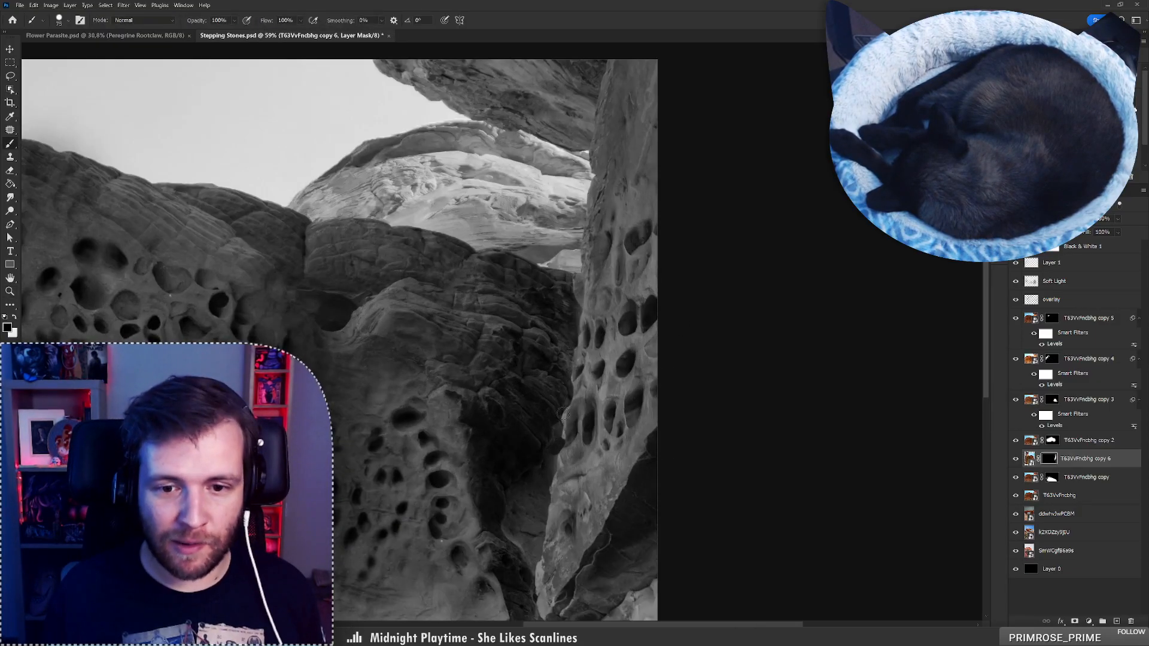
key("ctrl+z")
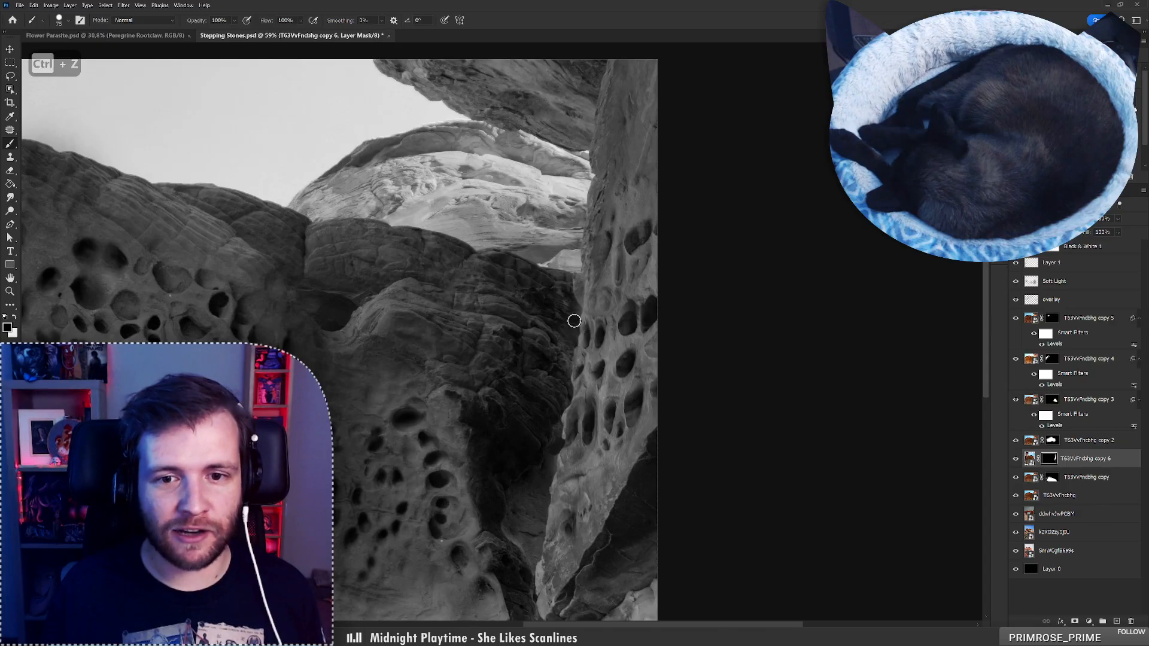
key("z")
mouse_move(571, 253)
left_mouse_down()
mouse_move(540, 323)
mouse_move(594, 304)
mouse_move(666, 343)
left_mouse_up()
key("b")
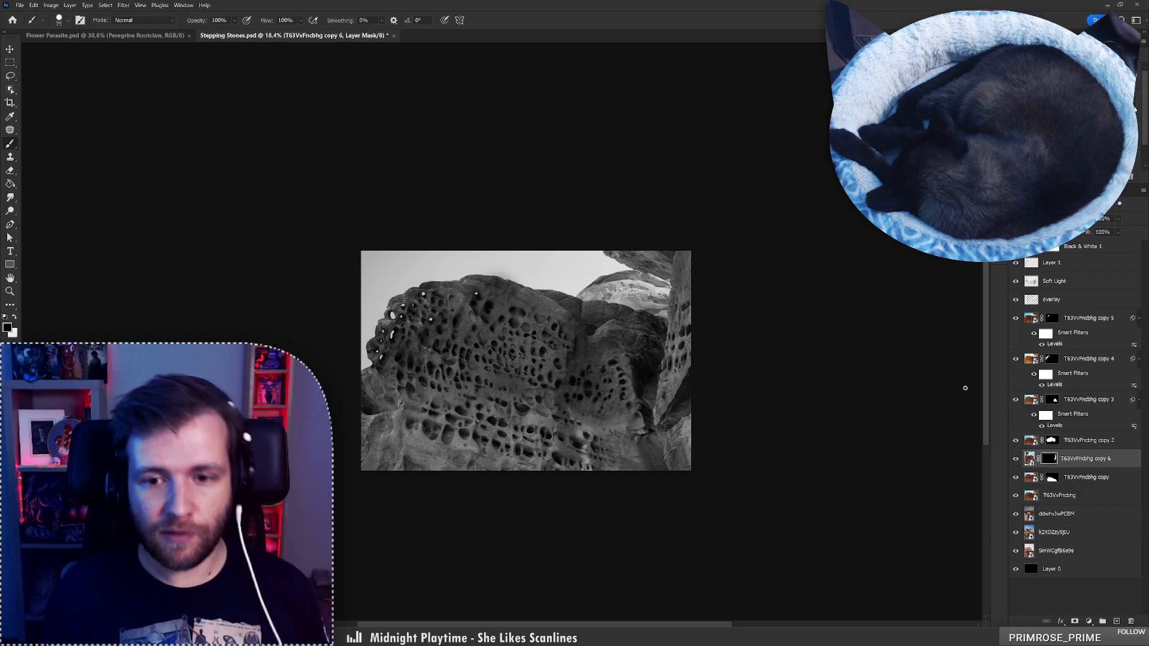
Rotate the column's pitted texture to -1.77°, scale it to 125.68% and nudge it into place
key("ctrl+t")
left_click(683, 351, "alt")
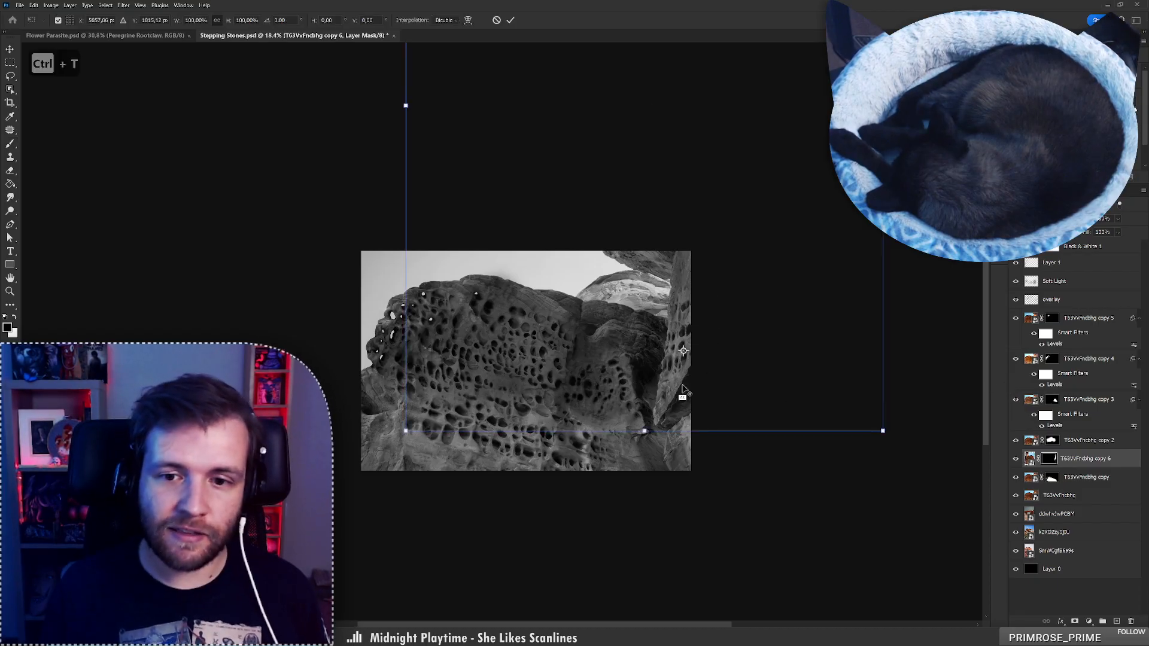
mouse_move(688, 458)
left_mouse_down()
mouse_move(724, 452)
mouse_move(691, 468)
left_mouse_up()
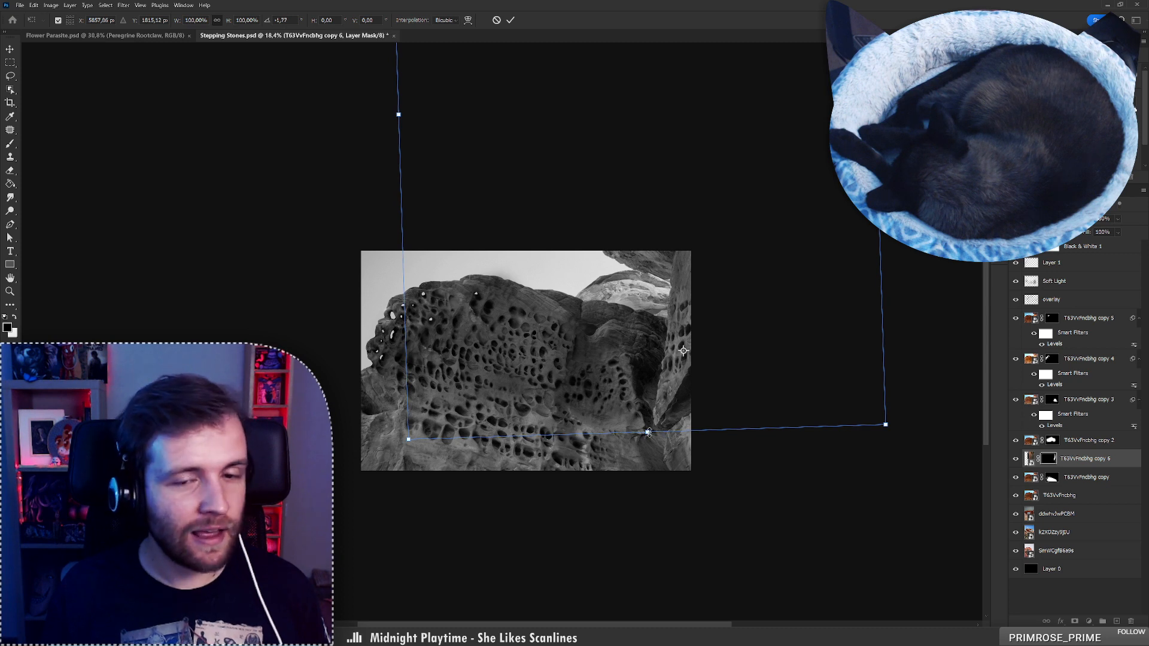
left_click_drag(647, 431, 647, 451)
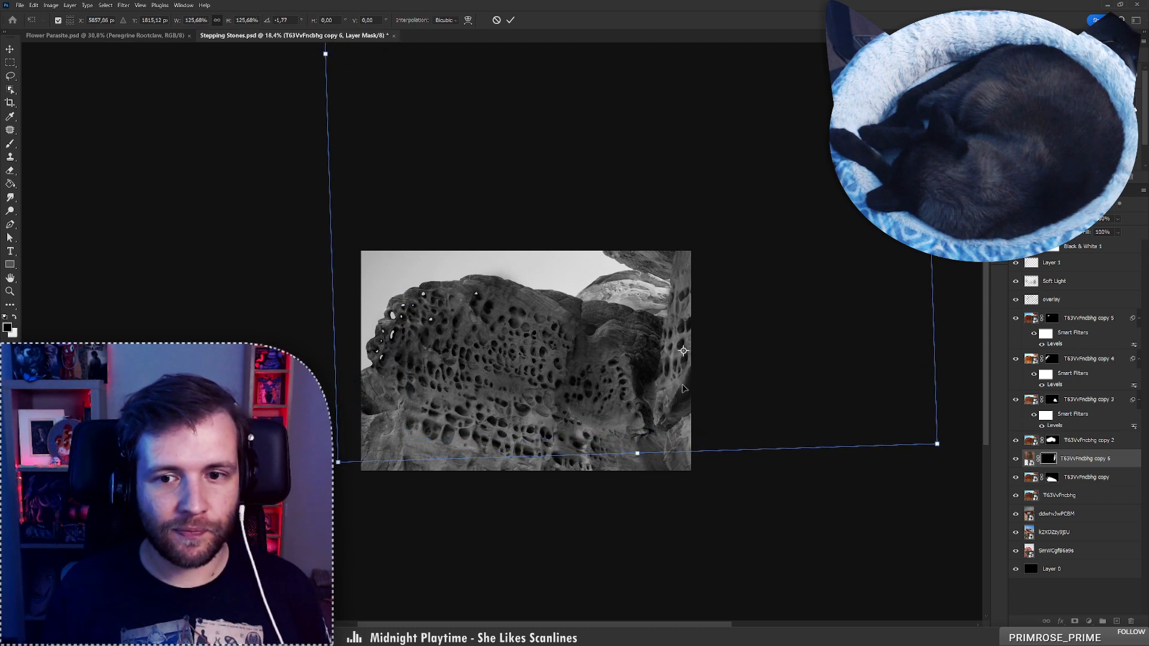
left_click_drag(686, 384, 690, 381)
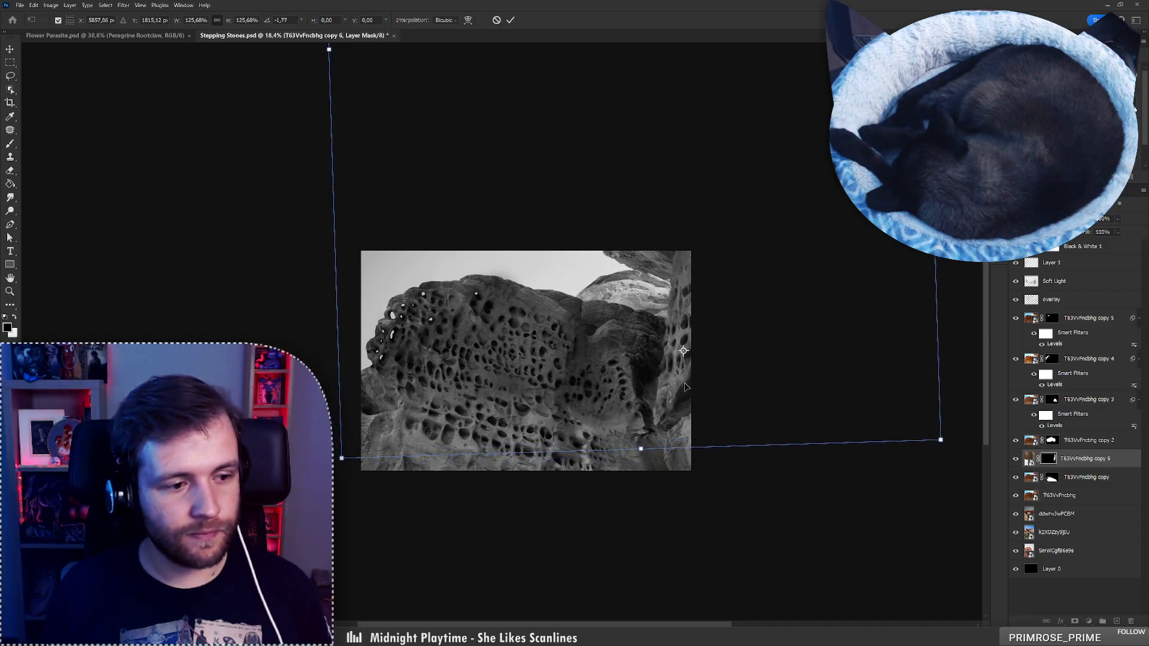
key("Return")
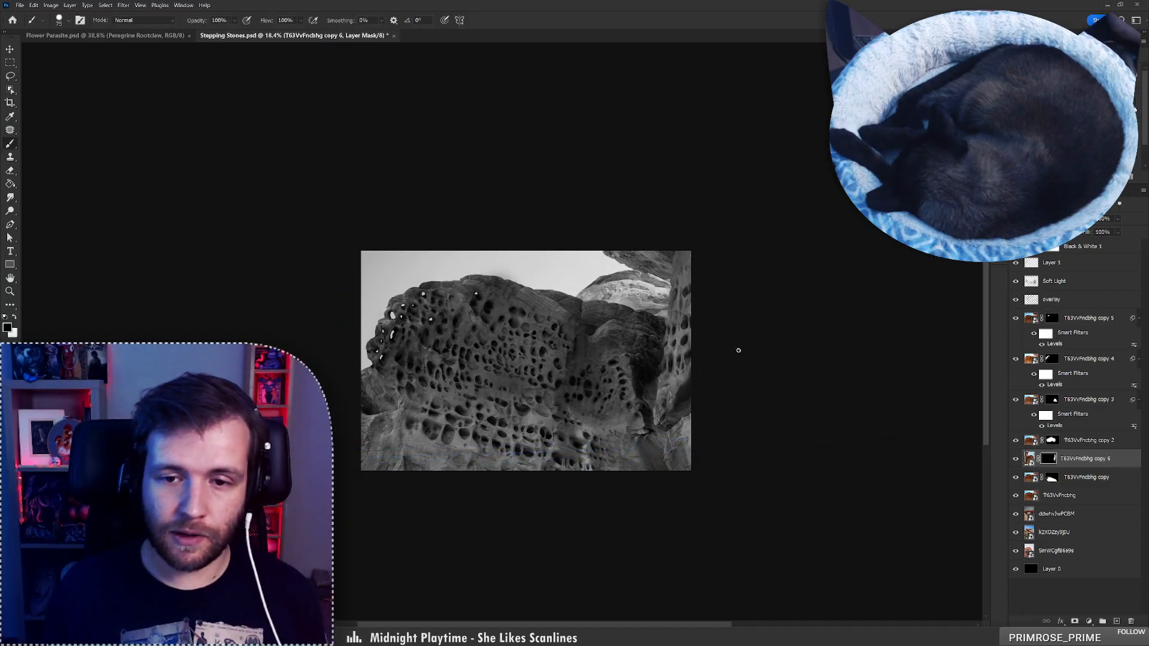
Try masking the column's pitted texture with an enlarged brush and undo the strokes
right_click(687, 293)
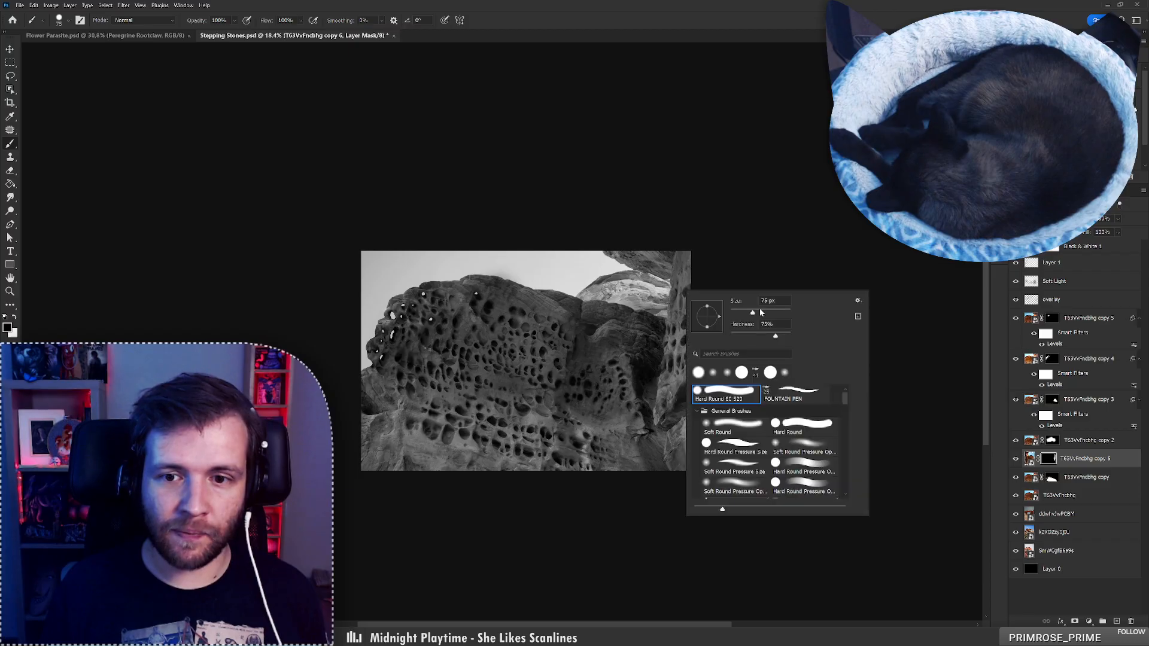
left_click(664, 311)
key("ctrl+z")
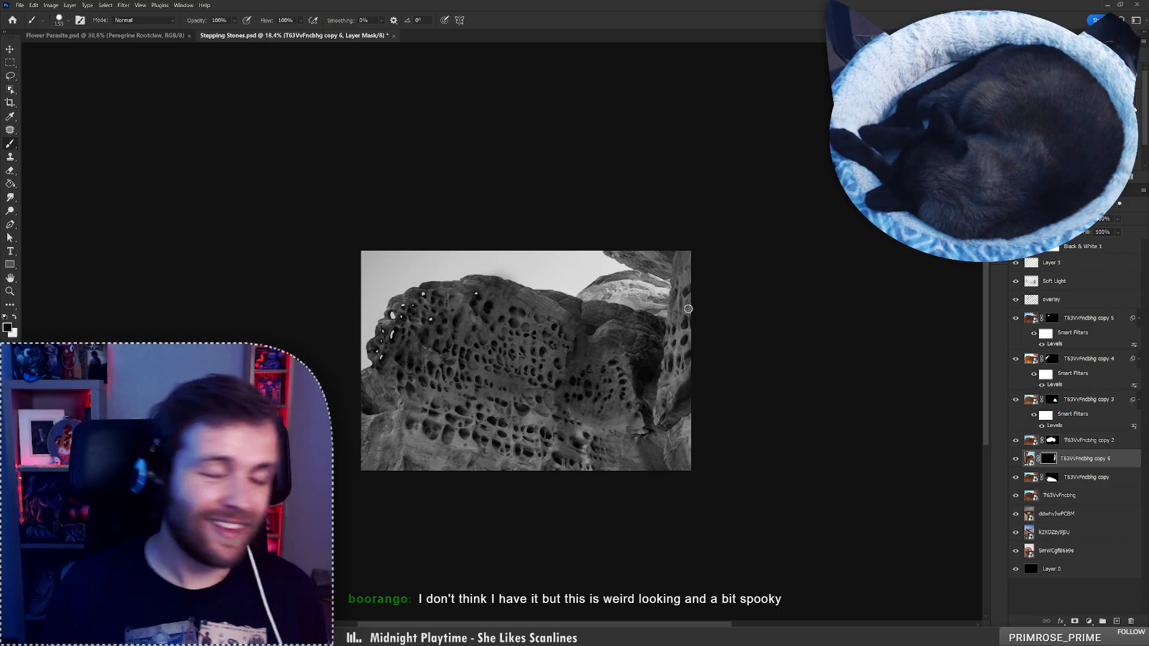
key("ctrl+z")
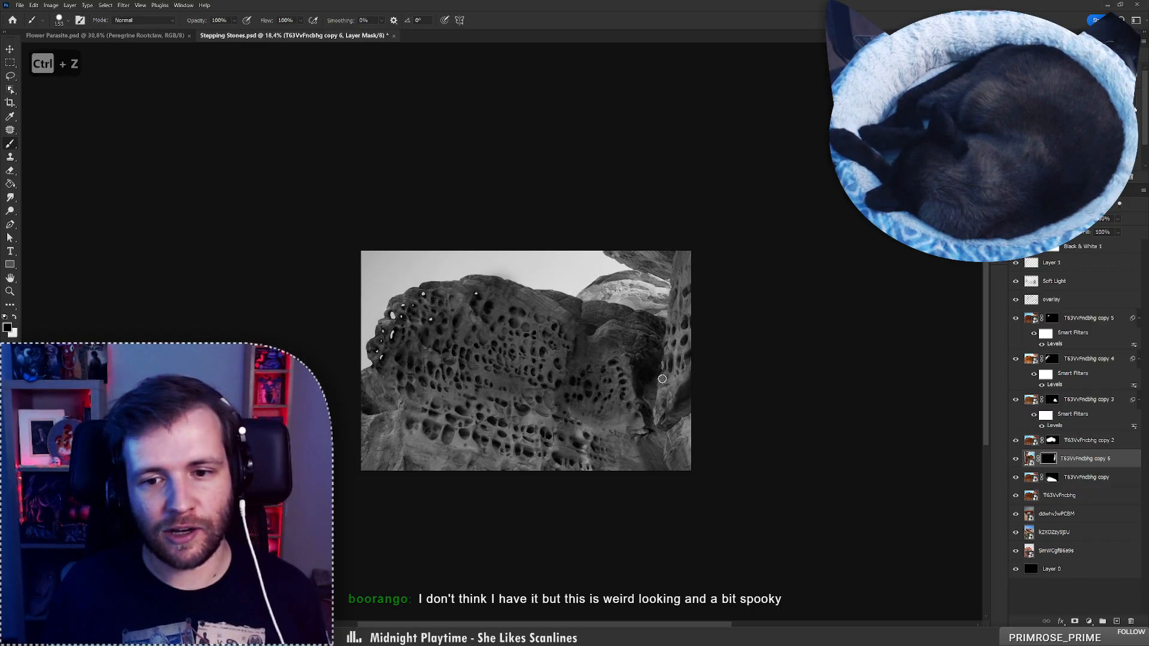
Compare the right-hand rock column with its pitted texture layer hidden and shown
key("z")
mouse_move(661, 370)
left_mouse_down()
mouse_move(553, 370)
mouse_move(717, 372)
mouse_move(611, 372)
mouse_move(674, 374)
left_mouse_up()
key("b")
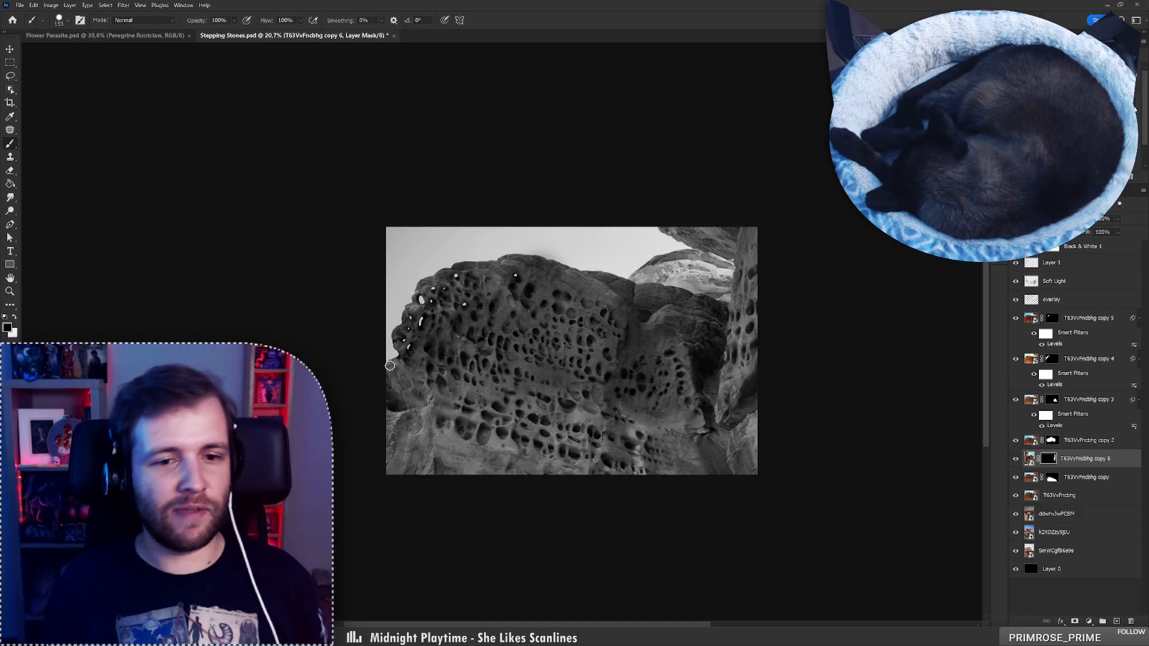
left_click(1016, 459)
left_click(1016, 459)
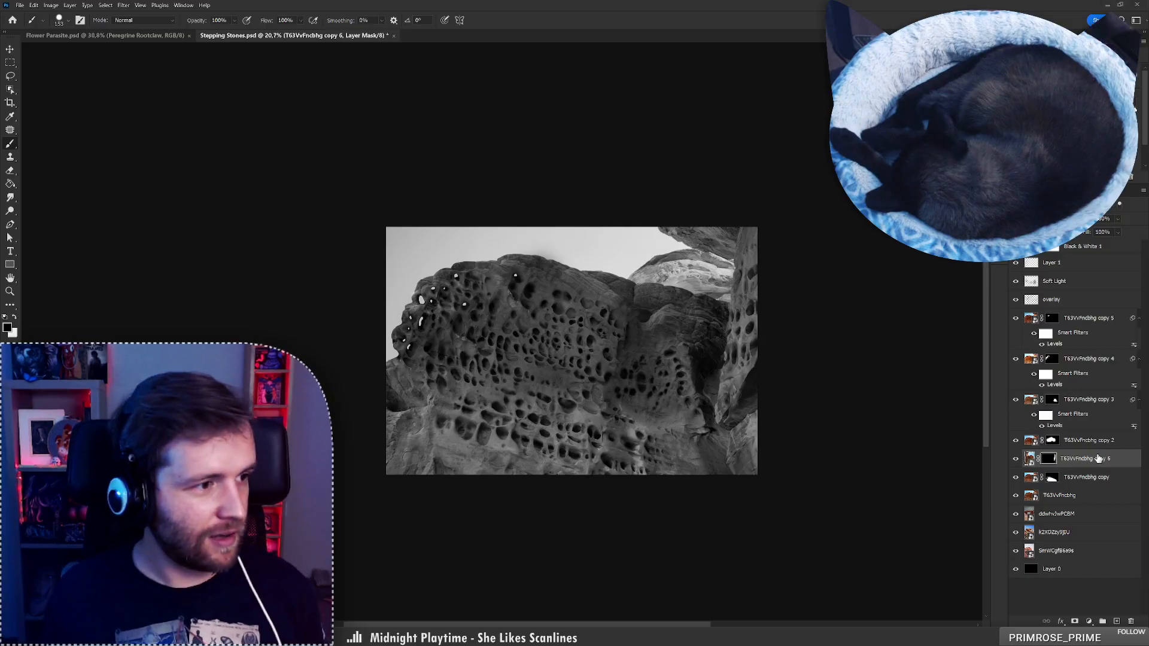
Try darkening the pitted rock face on the Soft Light layer with a black Soft Round Pressure Opacity brush, and undo the stroke
left_click(1073, 281)
key("x")
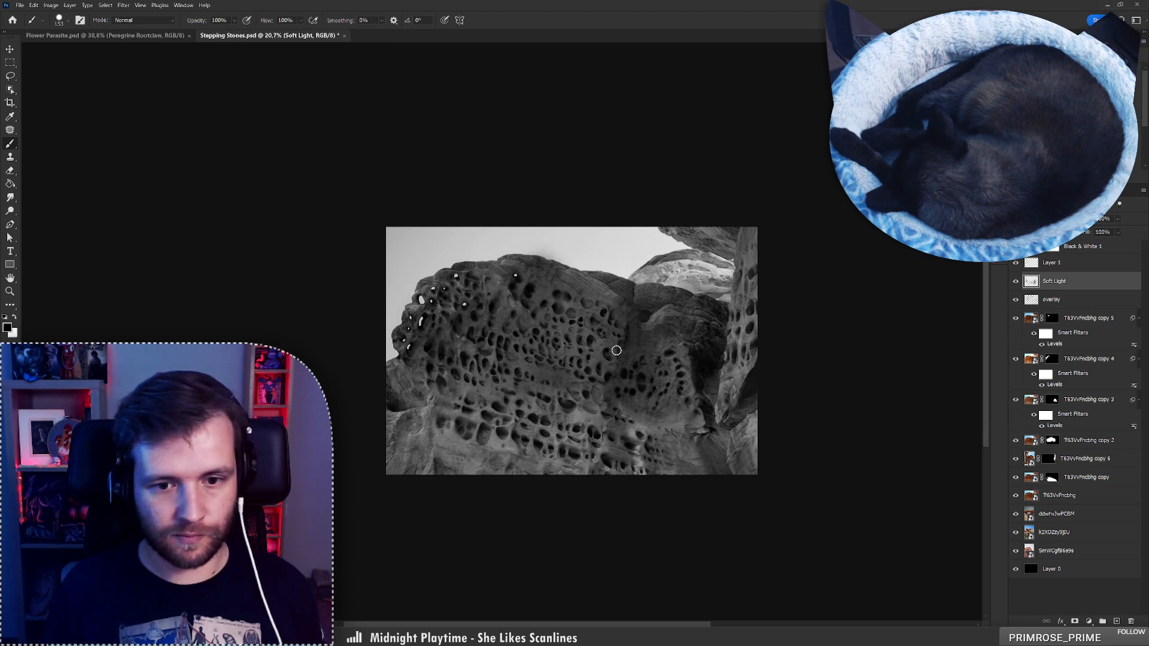
right_click(617, 353)
left_click(741, 501)
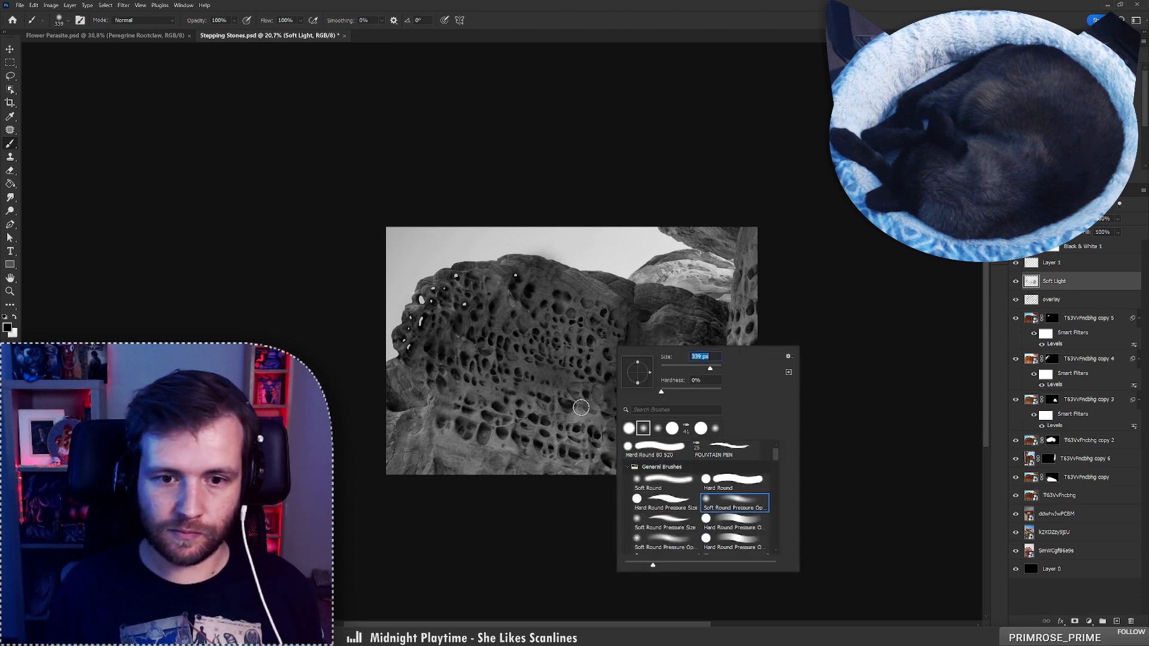
left_click_drag(549, 374, 564, 378)
key("ctrl+z")
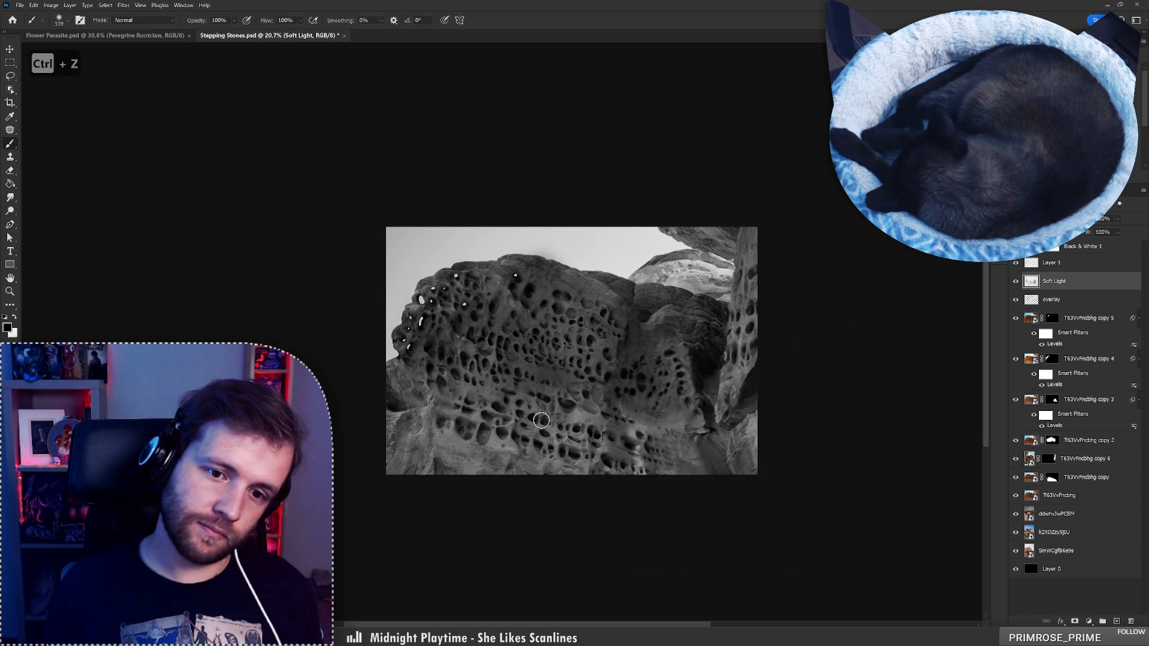
Enlarge the soft brush, try lightening the middle of the pitted rock in white on the Soft Light layer, and undo the strokes
right_click(644, 347)
left_click_drag(732, 366, 736, 367)
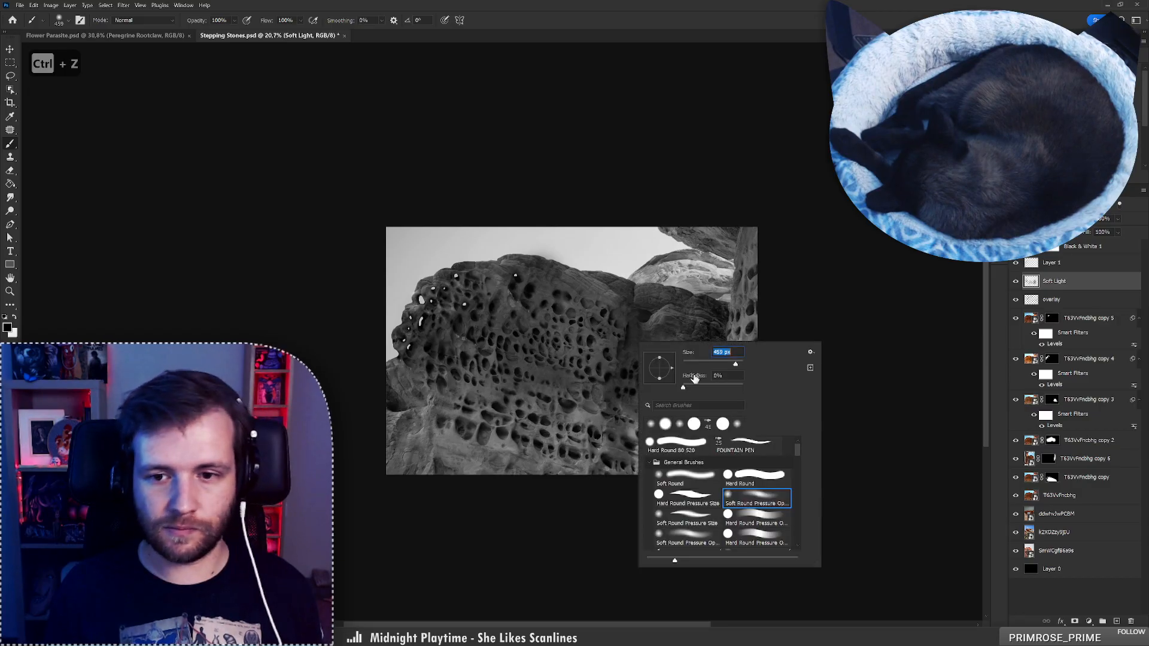
left_click(541, 400)
key("x")
left_click_drag(541, 381, 600, 392)
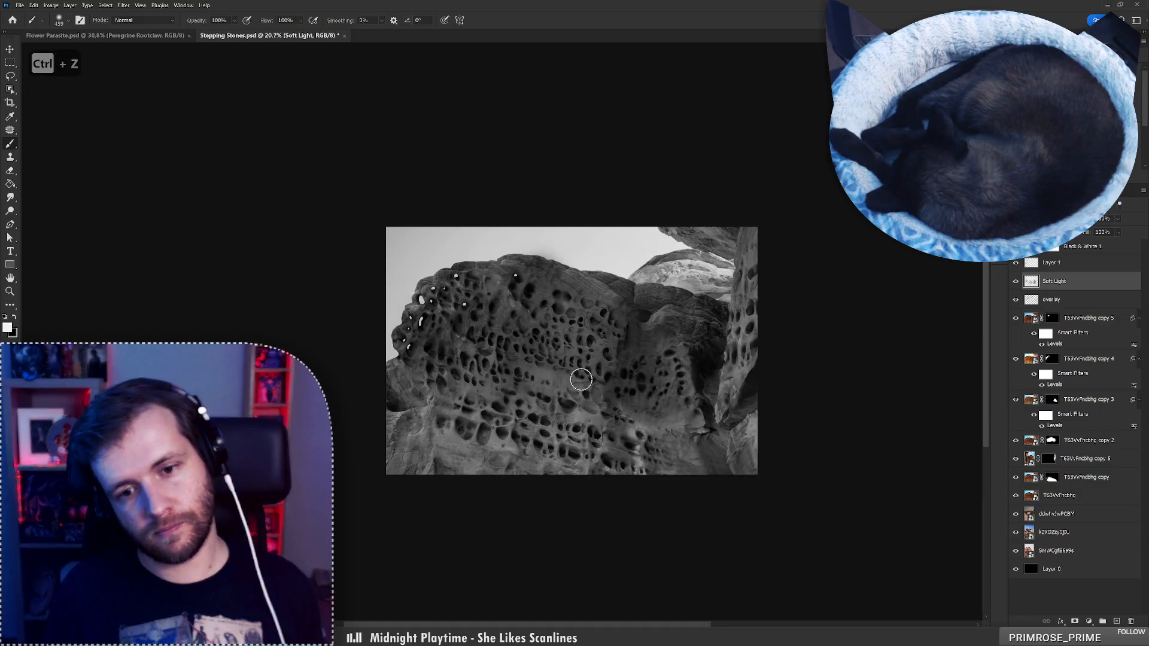
key("ctrl+z")
key("ctrl+z")
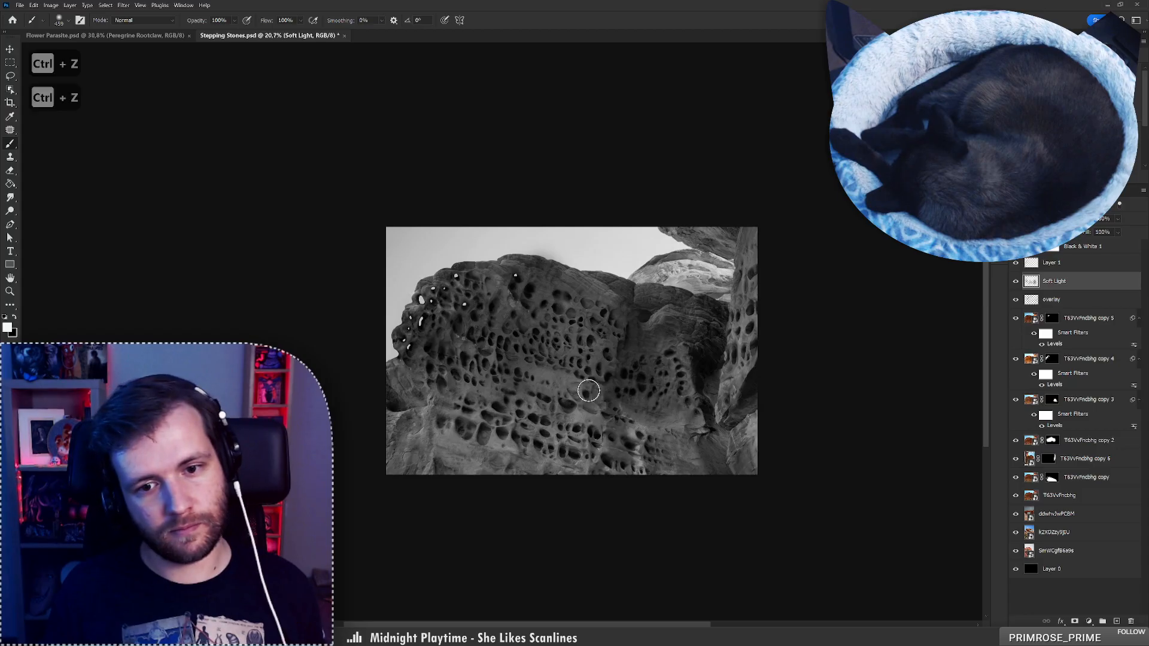
key("ctrl+z")
key("x")
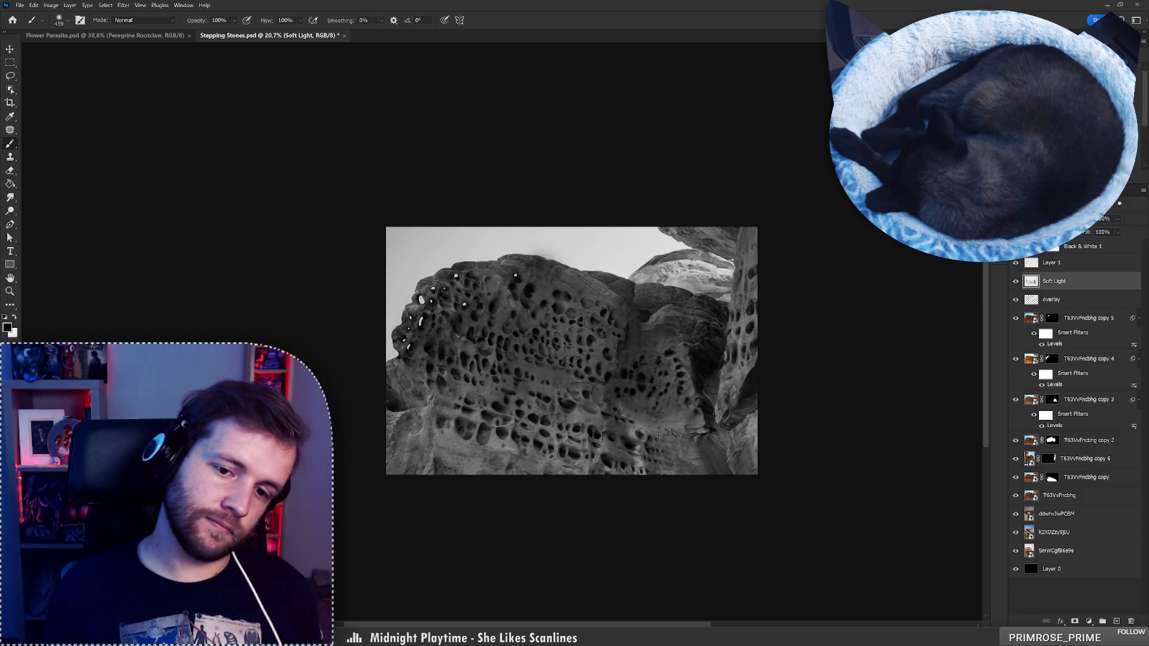
Show only the original rock photo layer to compare it with the composite, and restore the other layers' visibility
key("z")
mouse_move(582, 374)
left_mouse_down()
mouse_move(554, 380)
mouse_move(567, 372)
left_mouse_up()
key("b")
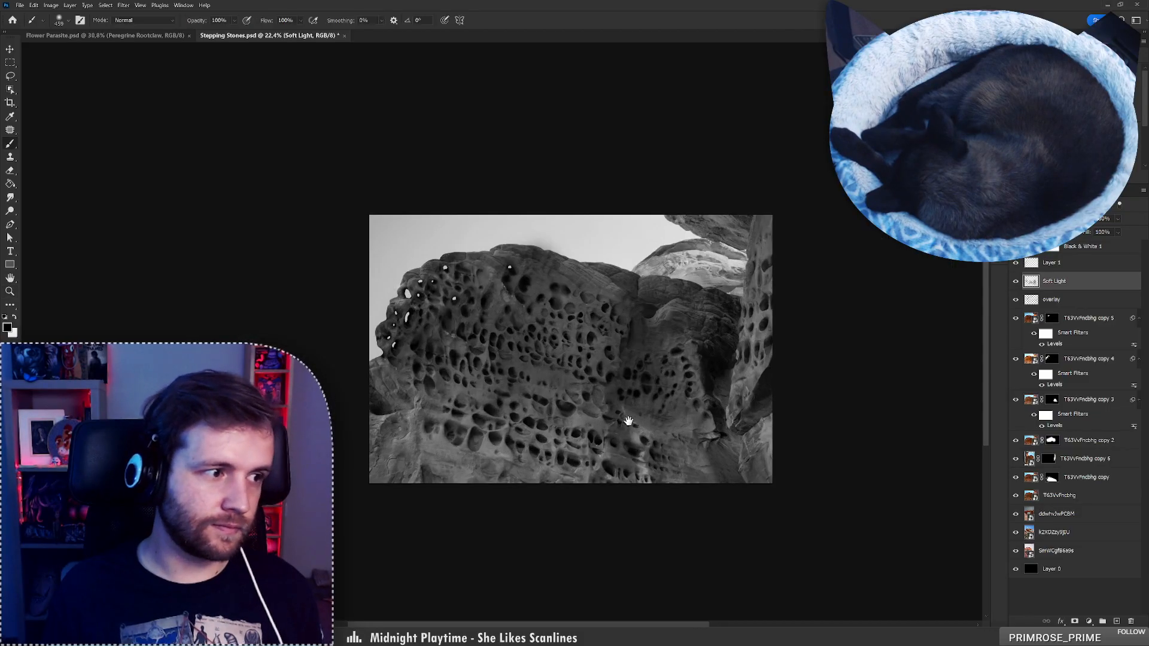
left_click_drag(629, 421, 559, 406)
left_click(1076, 265)
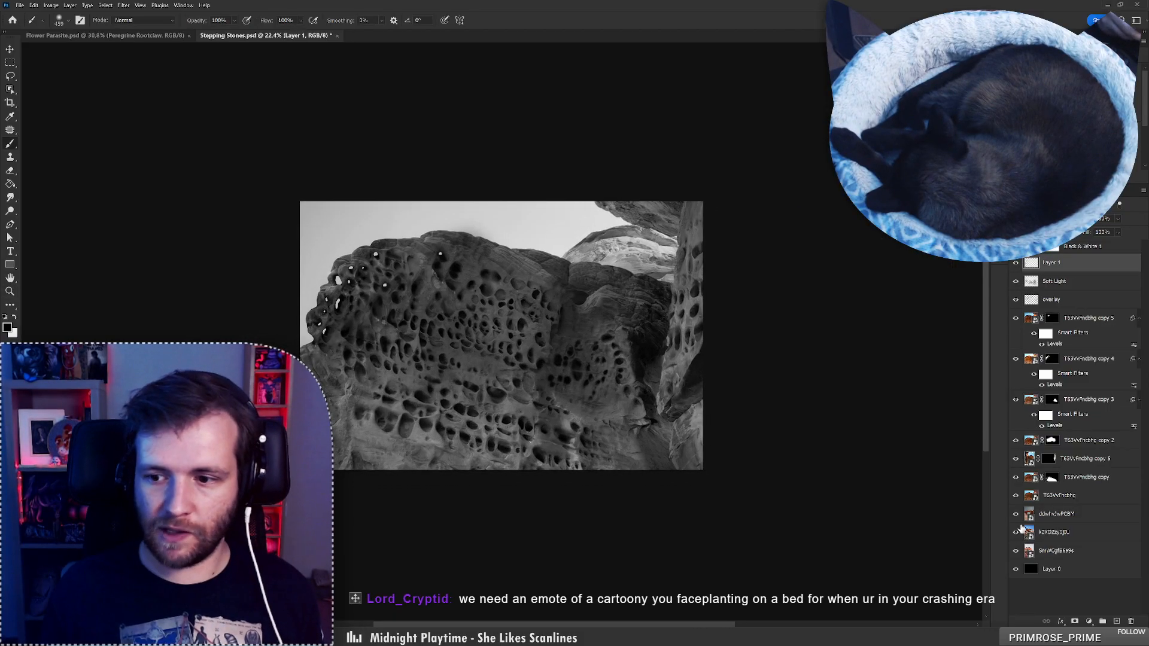
left_click(1016, 497, "alt")
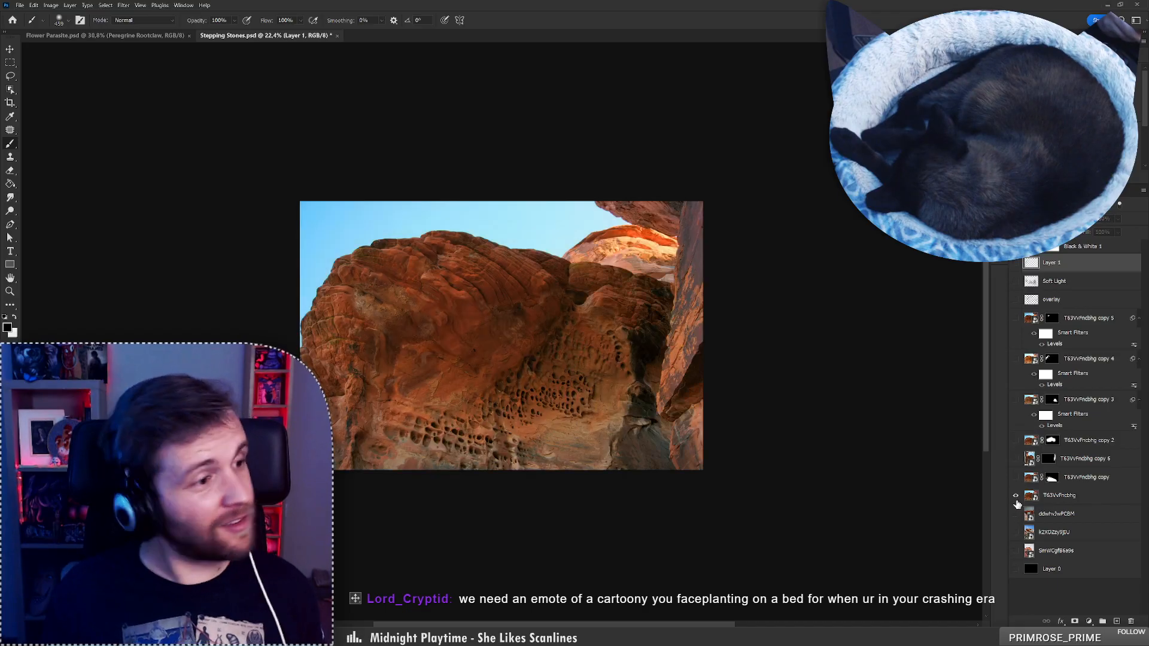
left_click_drag(602, 380, 654, 341)
key("ctrl+z")
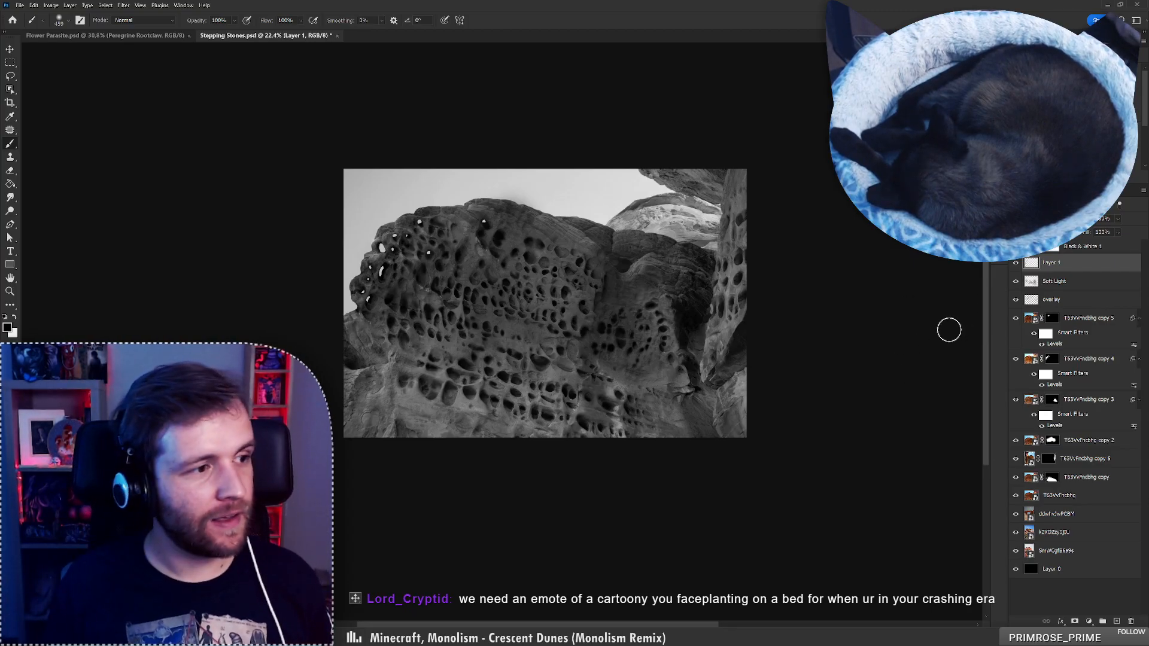
Delete the three unused photo layers between the original rock photo and the black Layer 0
left_click_drag(1066, 516, 1071, 552)
left_click(1072, 552, "shift")
key("Delete")
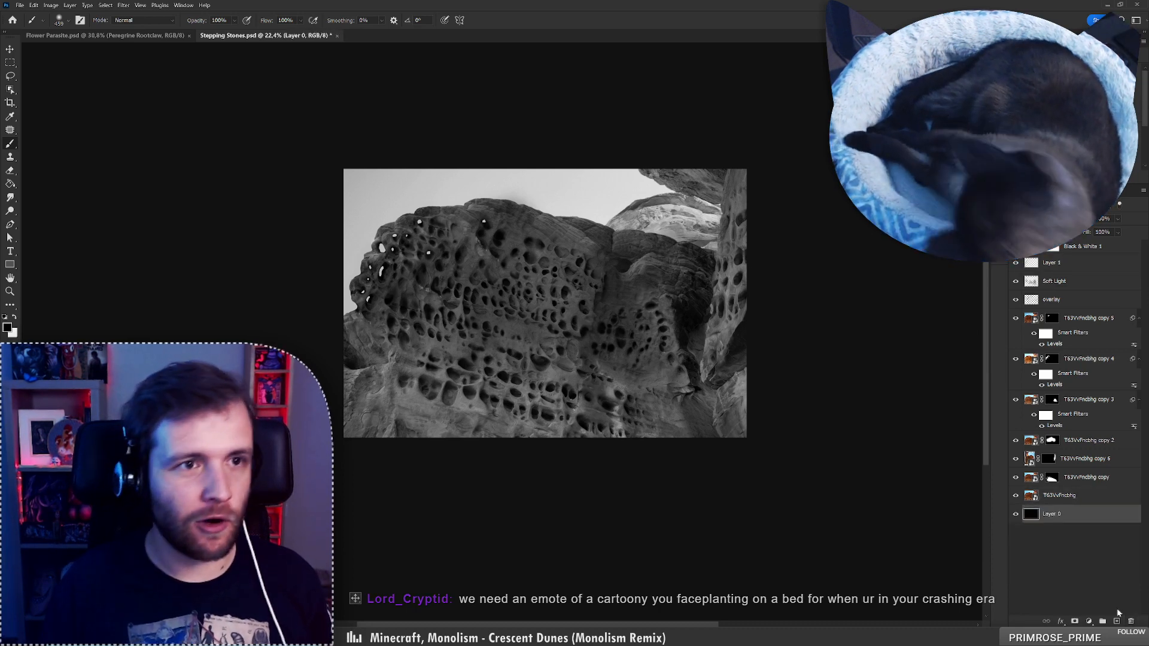
Try to save the document in the Dreadfarer folder under the new name Whistling Cliffs.psd
key("ctrl+shift+s")
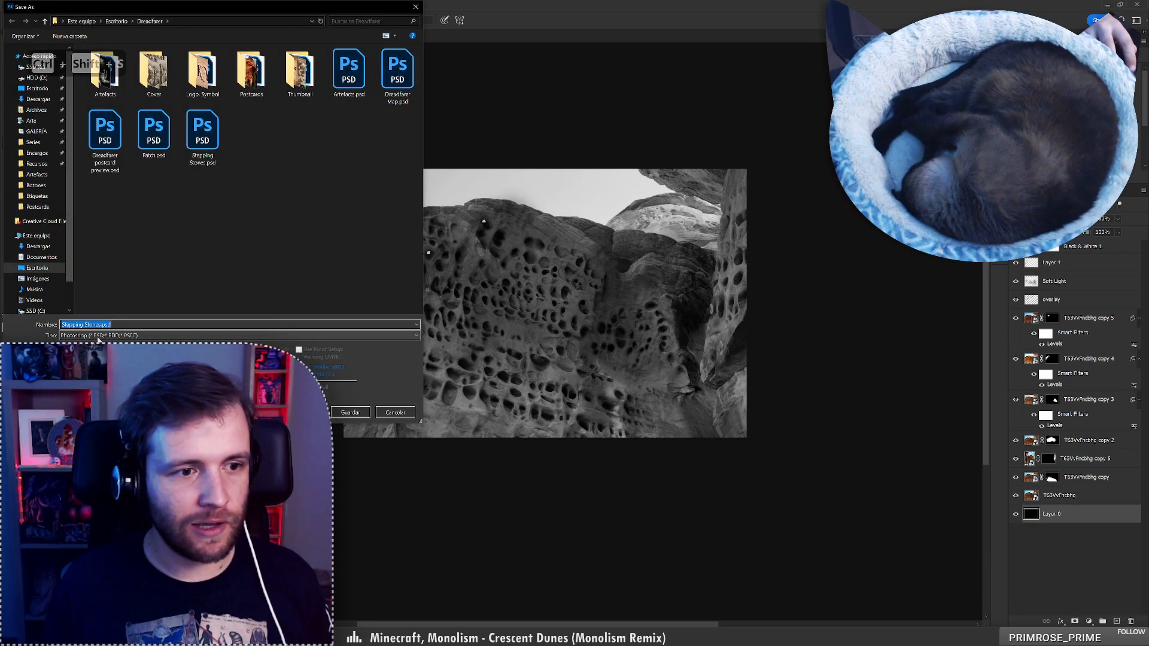
left_click(102, 325)
key("BackSpace")
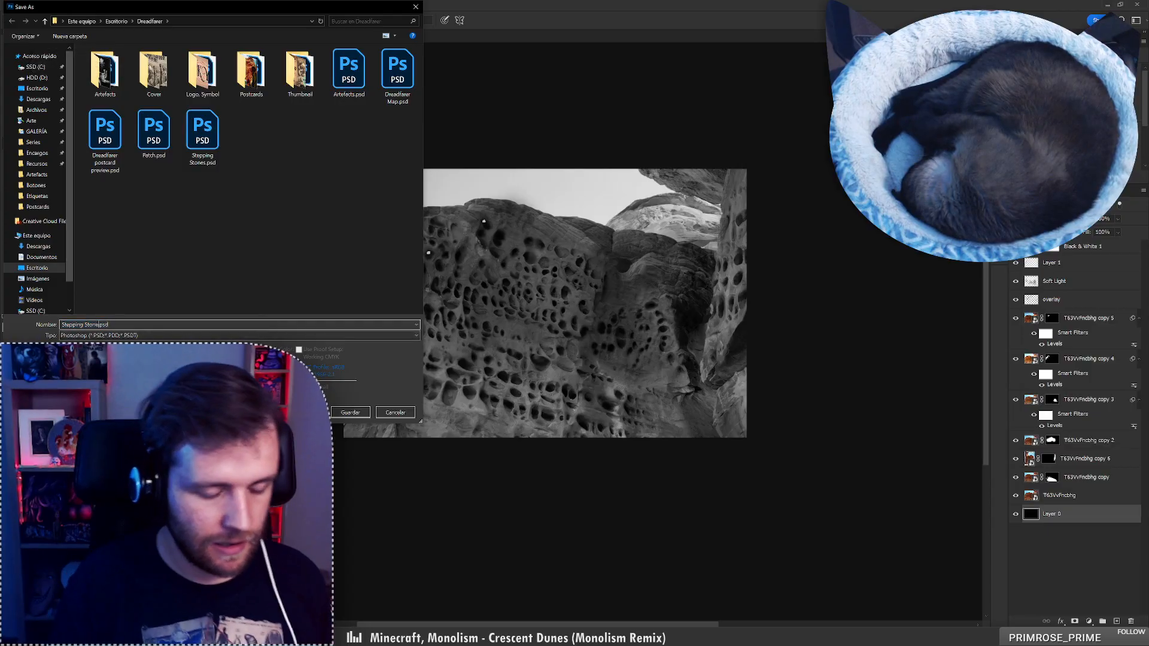
type("Whistlin")
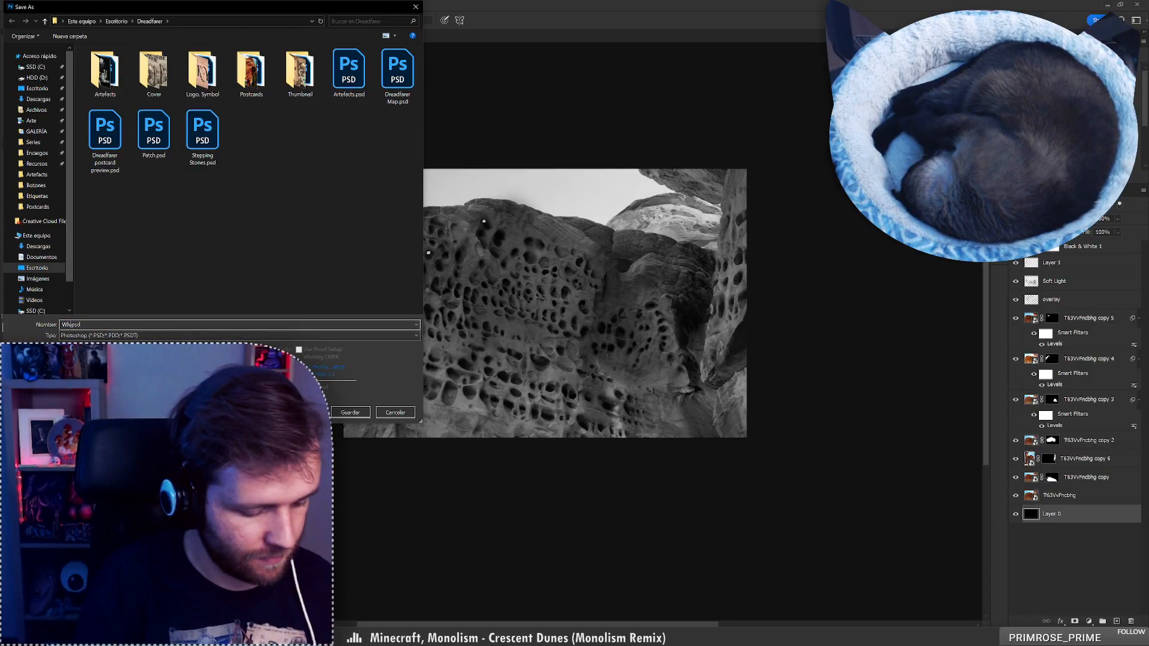
type("g ")
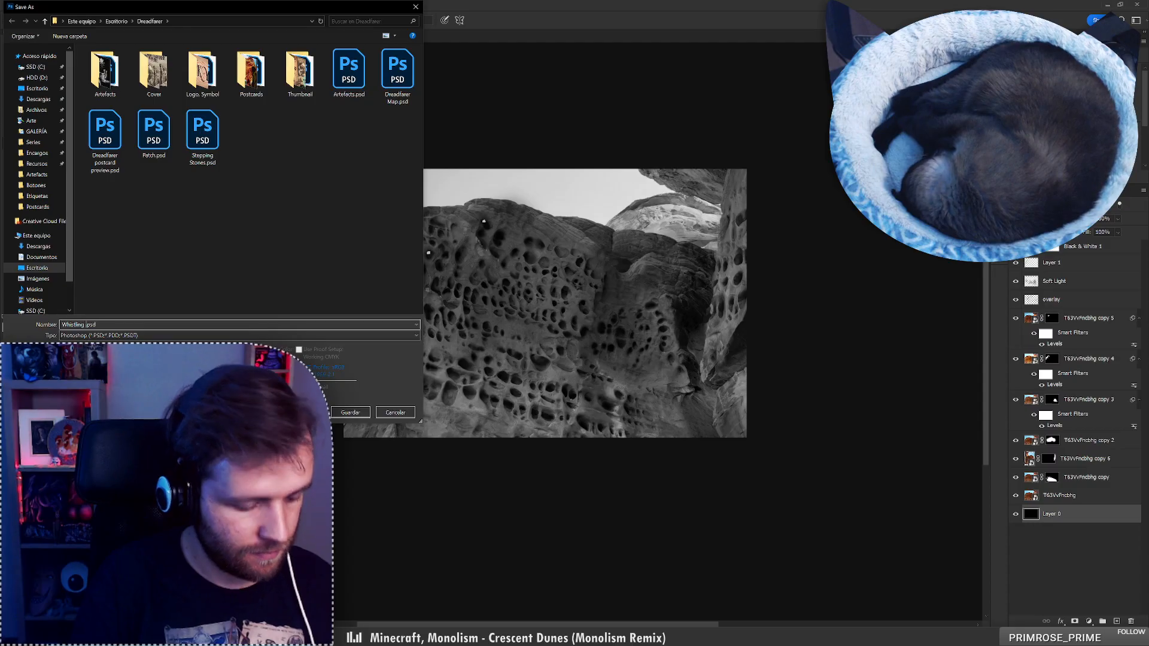
type("Cliffsd")
key("BackSpace")
key("Return")
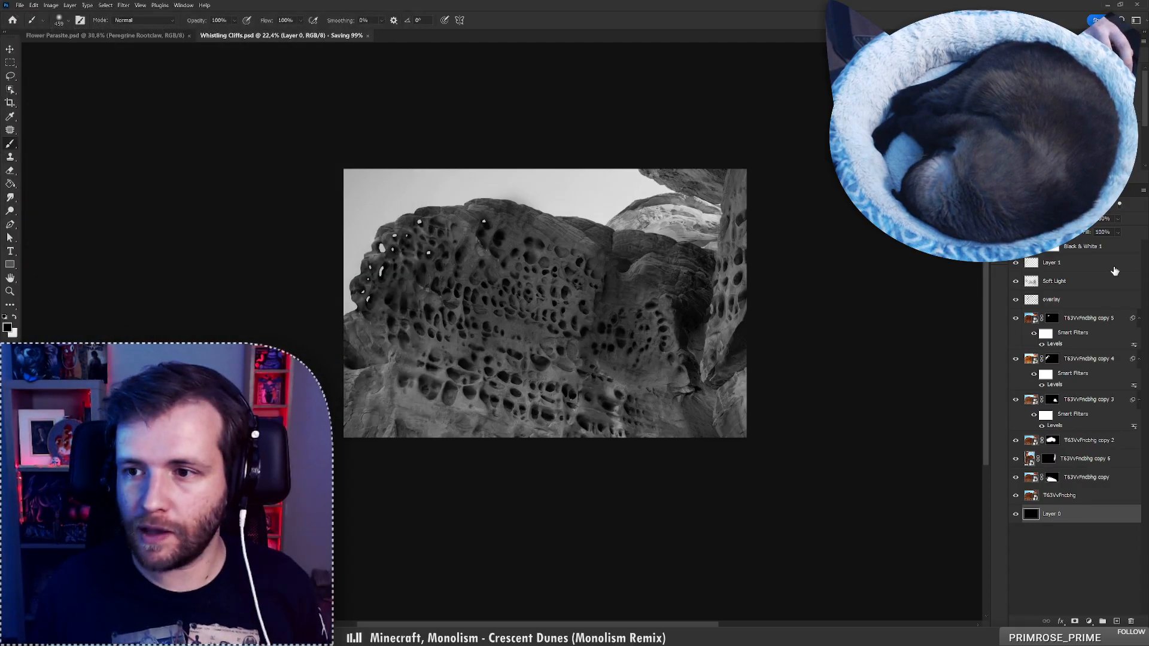
Add a new layer above the Black & White adjustment, and decline saving the document in Large Document Format
left_click(1088, 253)
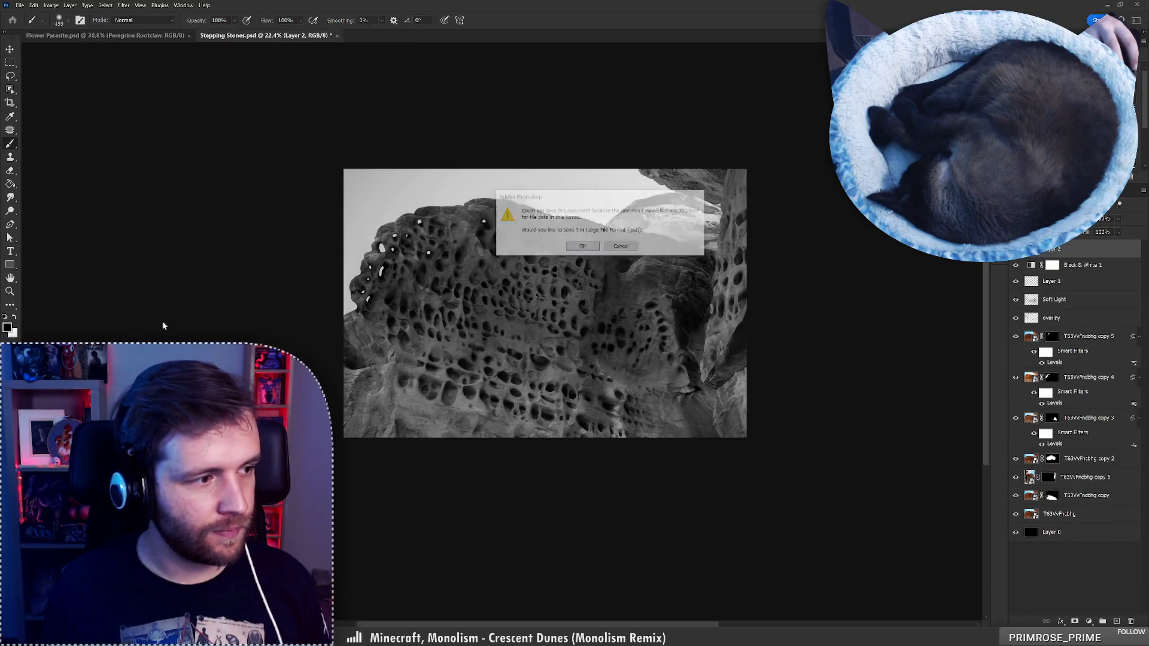
left_click(621, 247)
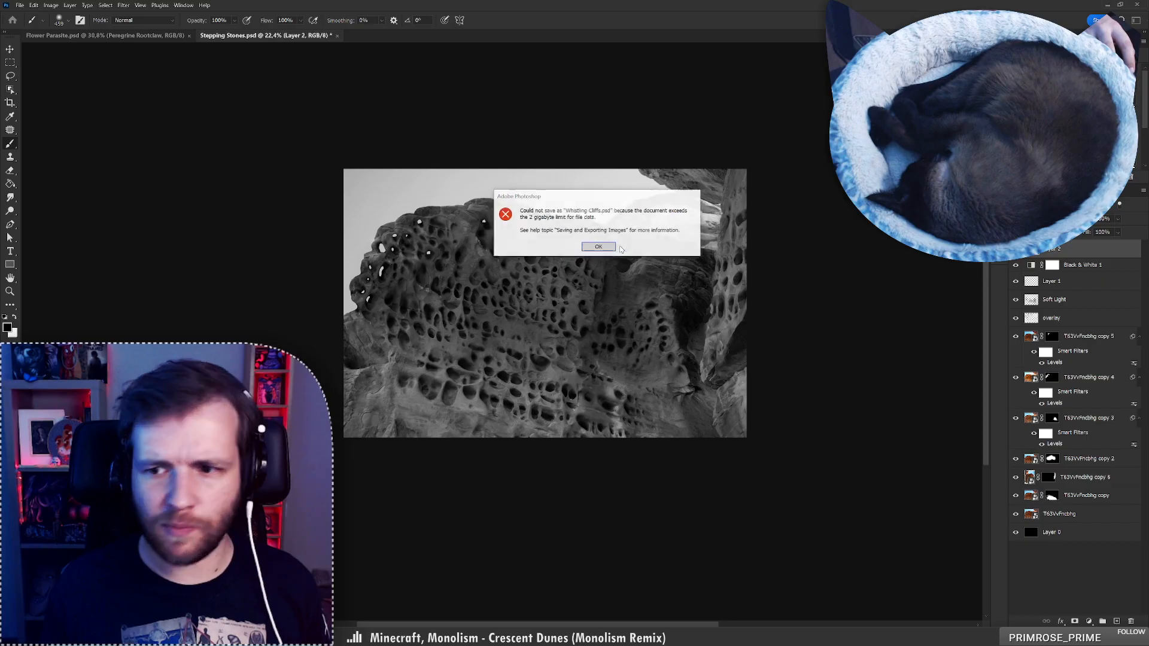
left_click(599, 247)
Flatten the texture layers T63VvFncbhg copy 5, copy 4 and copy 3 into plain layers with their masks and Levels filters applied
left_click(1069, 339)
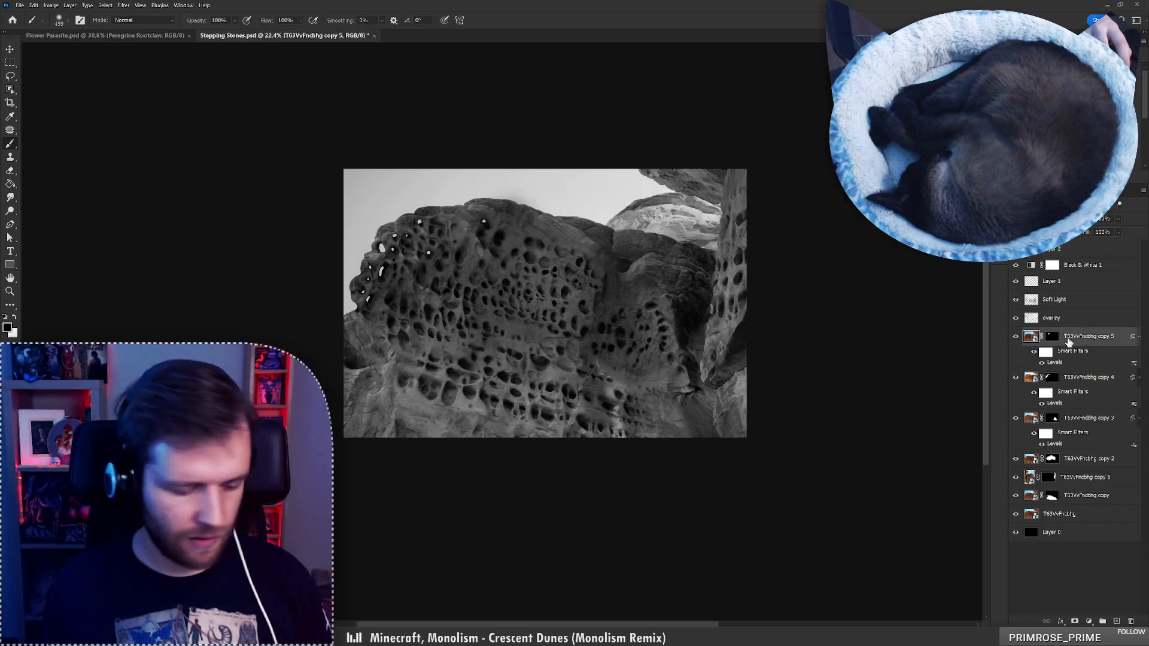
key("F2")
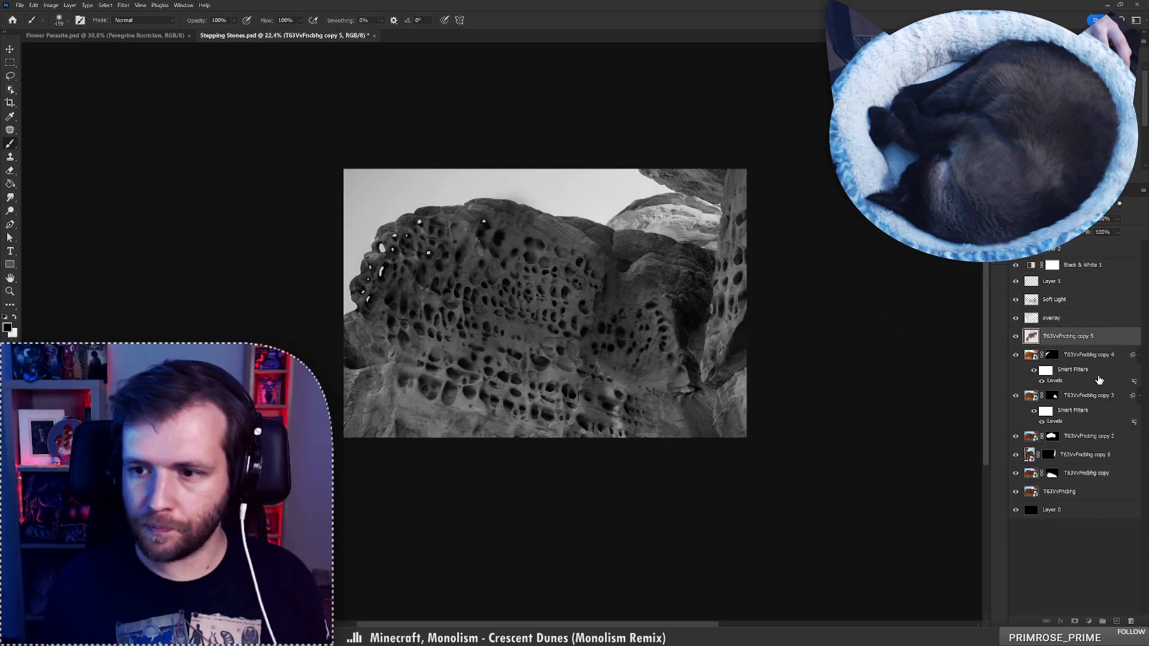
left_click(1100, 380)
key("F2")
left_click(1095, 402)
key("F2")
Flatten the texture layers T63VvFncbhg copy 2, copy 6 and copy into plain layers with their masks applied
left_click(1086, 396)
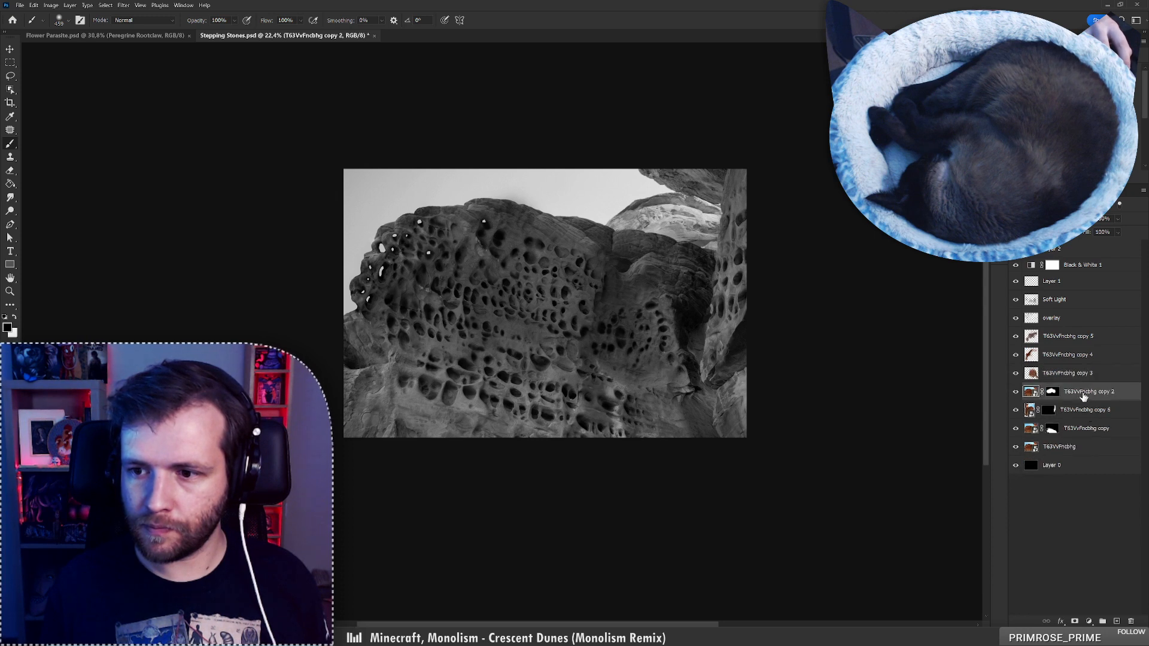
key("F2")
left_click(1091, 413)
key("F2")
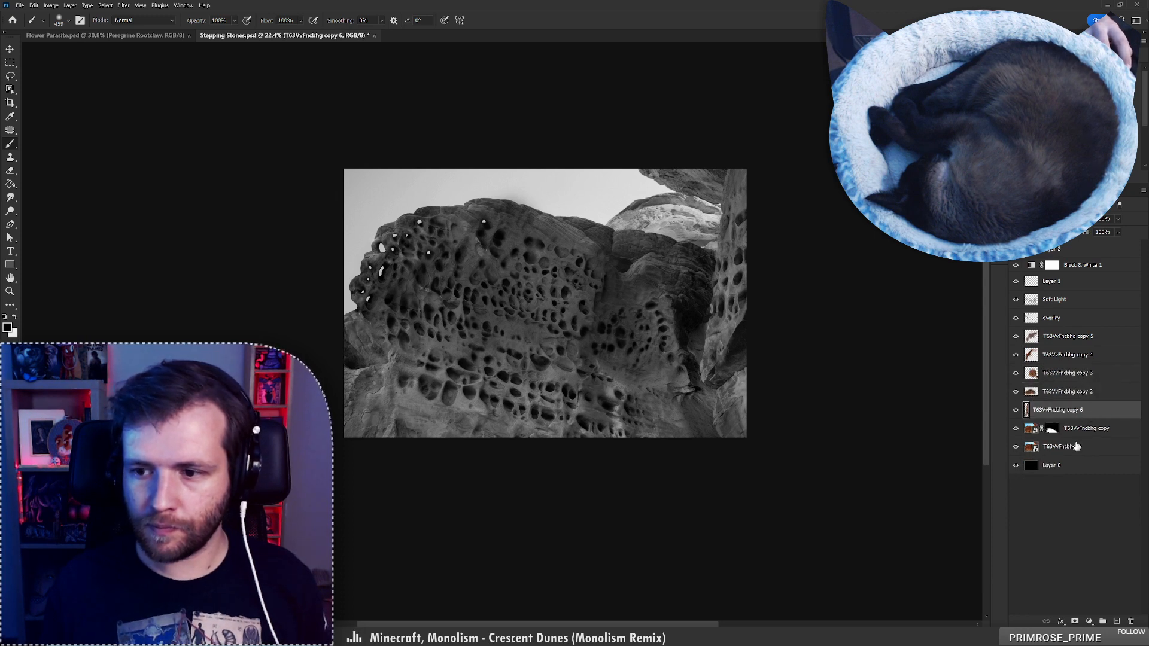
left_click(1070, 435)
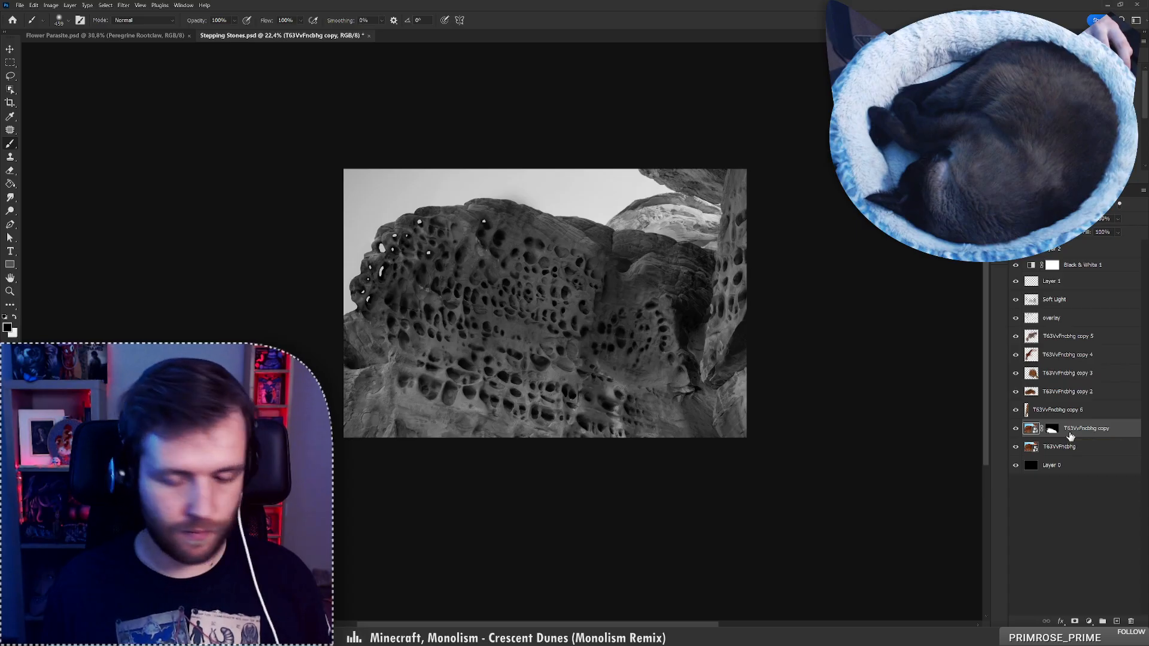
key("F2")
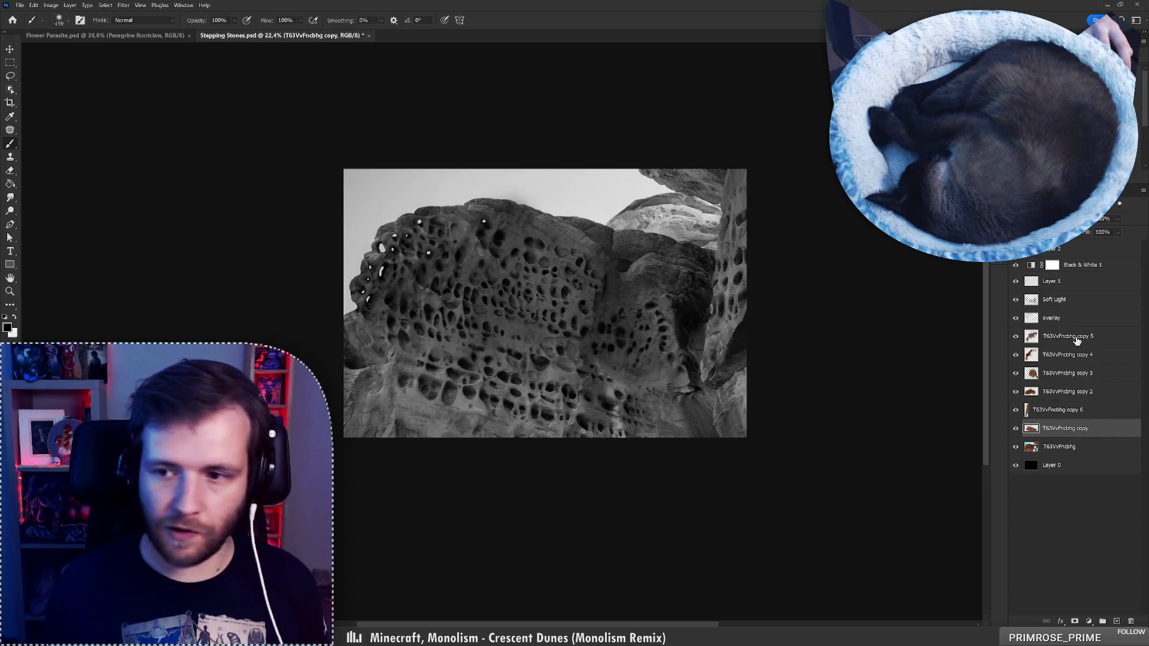
Delete the extra layer above the Black & White adjustment and save the document as Whistling Cliffs
left_click(1082, 253)
left_click(1131, 620)
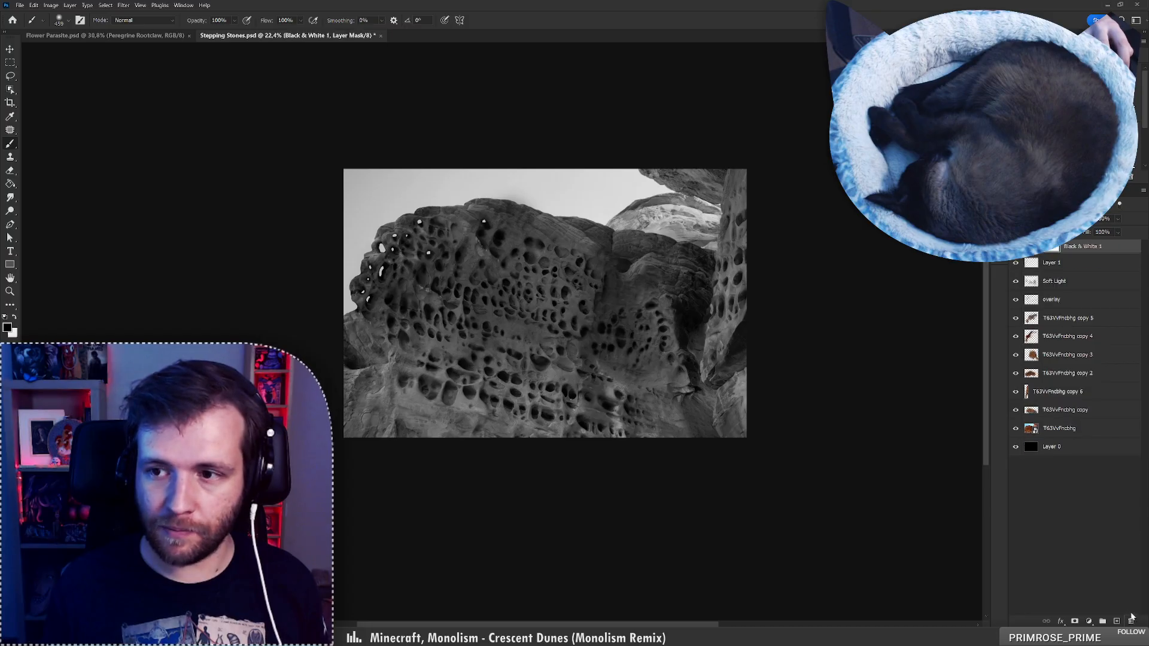
key("ctrl+s")
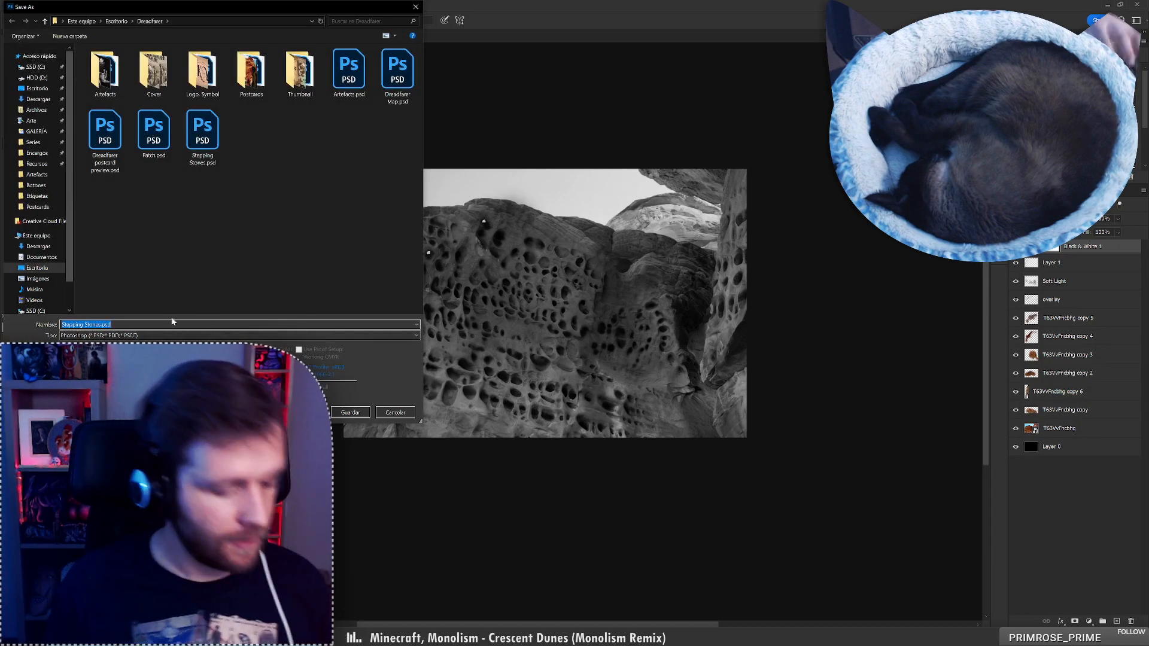
type("Whistling Cliff")
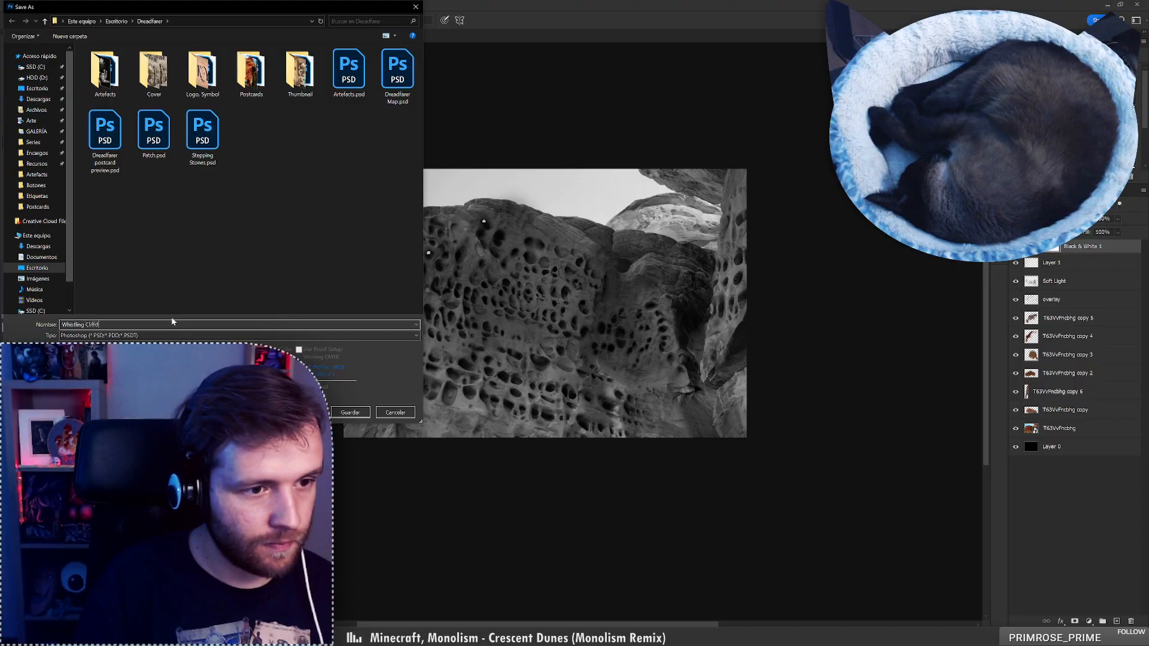
type("s")
key("Return")
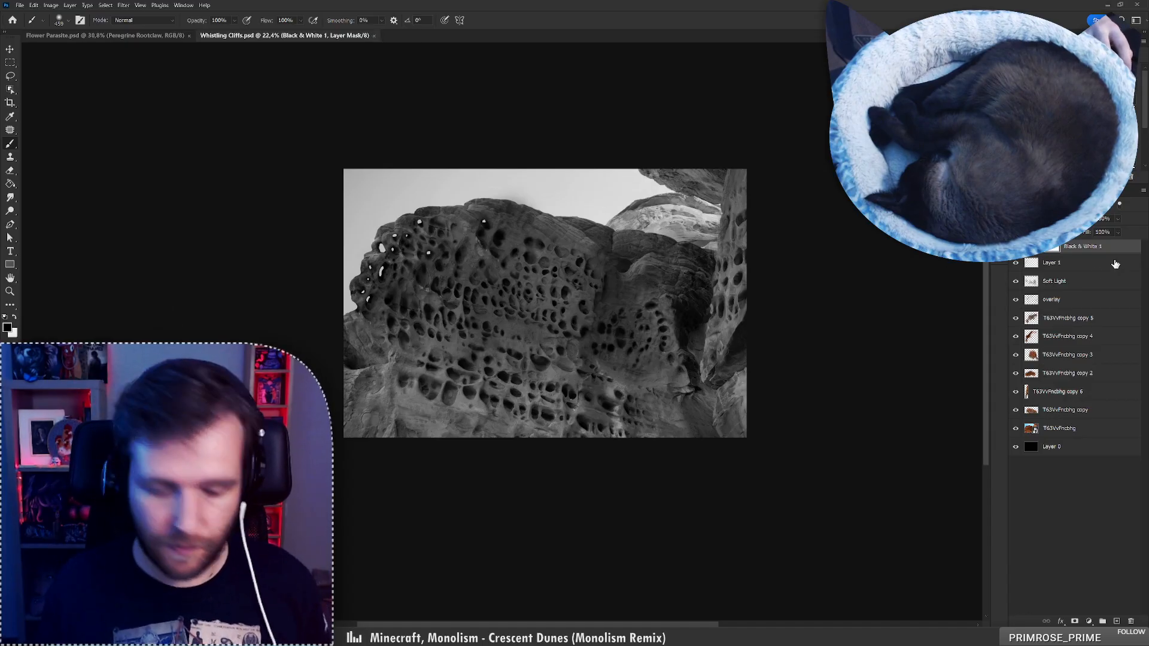
Create a merged smart layer above the Black & White adjustment and apply a 2.5-pixel Gaussian Blur followed by Smart Sharpen
key("F2")
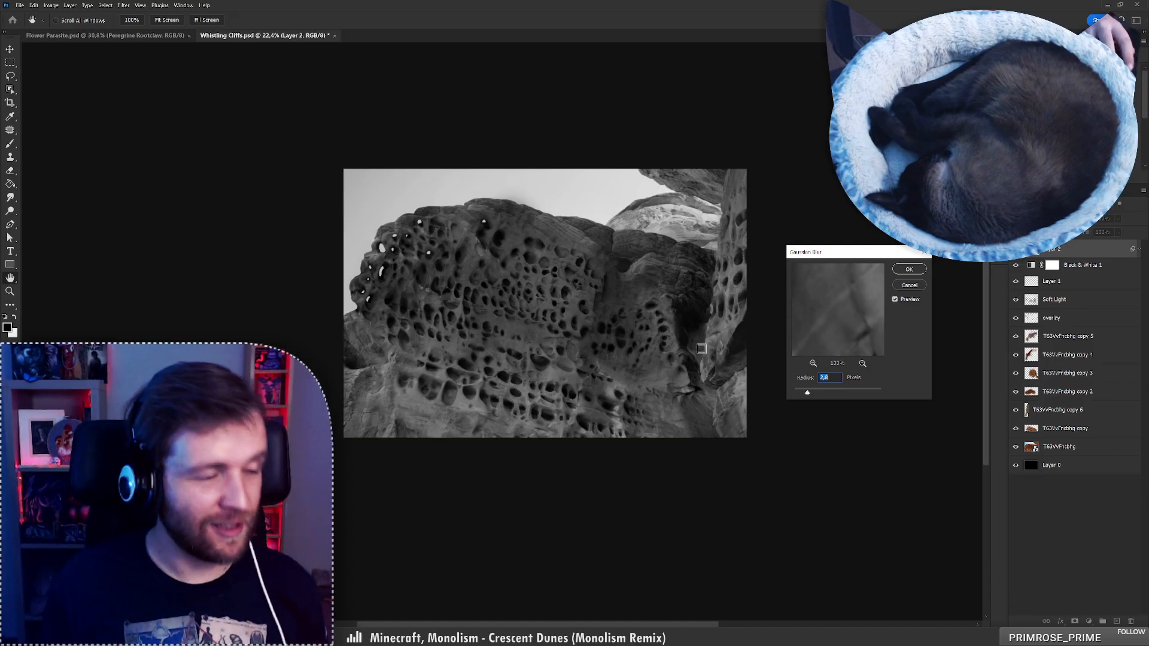
mouse_move(808, 392)
left_mouse_down()
mouse_move(796, 394)
mouse_move(807, 393)
left_mouse_up()
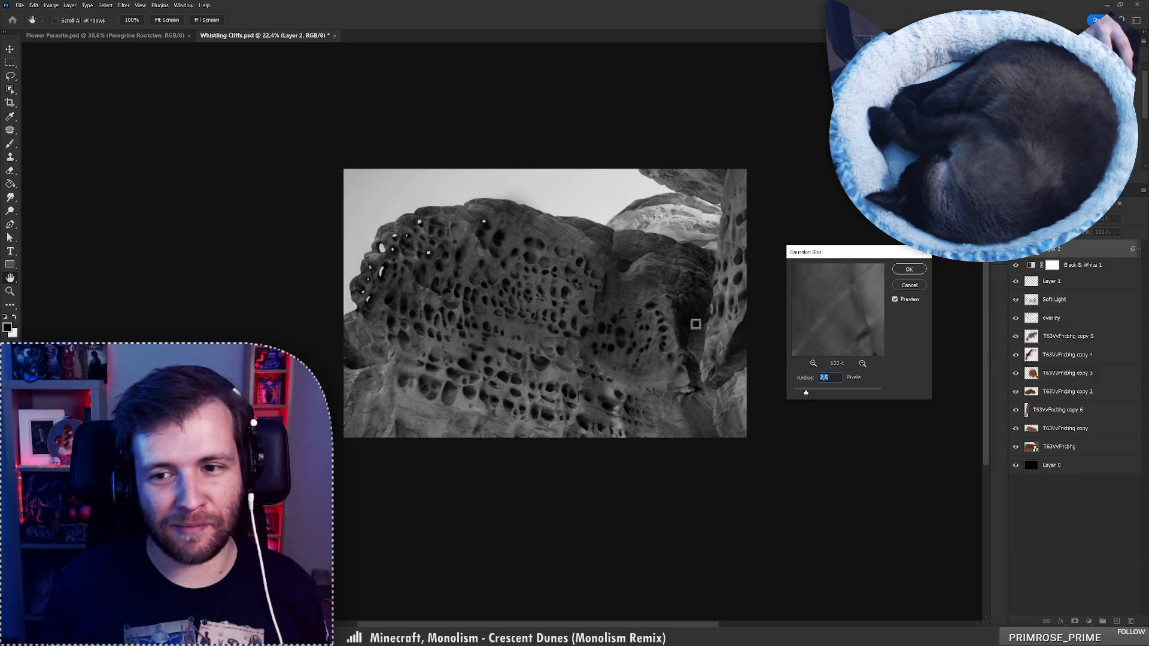
left_click(405, 249)
left_click(372, 248)
left_click(380, 248)
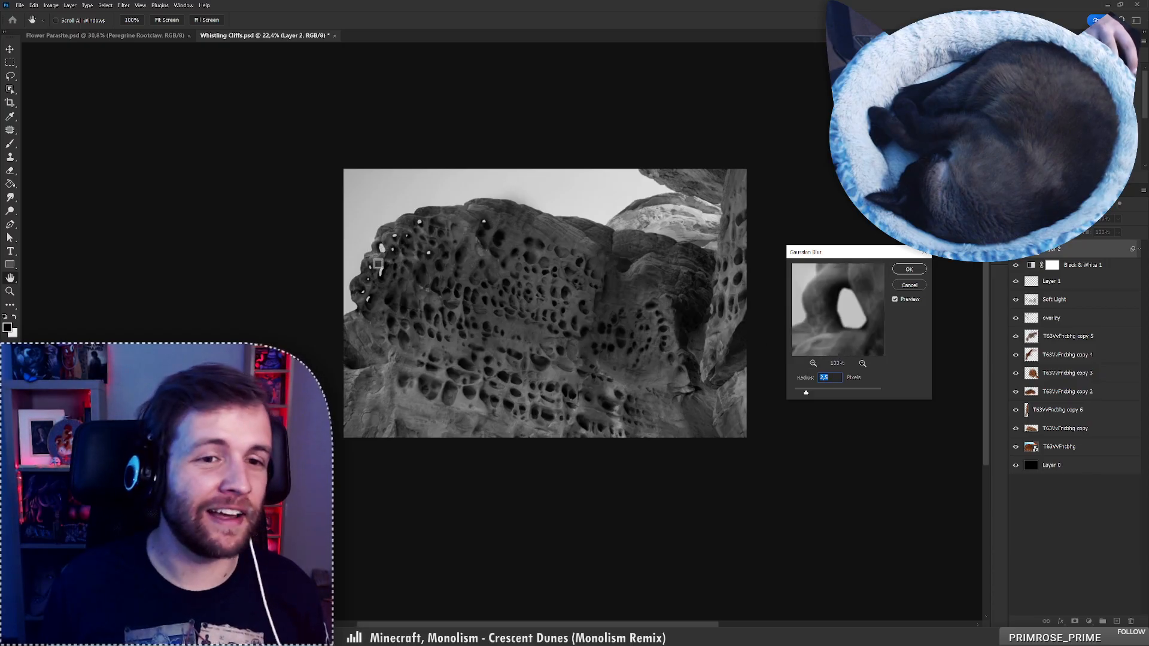
left_click(373, 264)
left_click(374, 288)
left_click(368, 273)
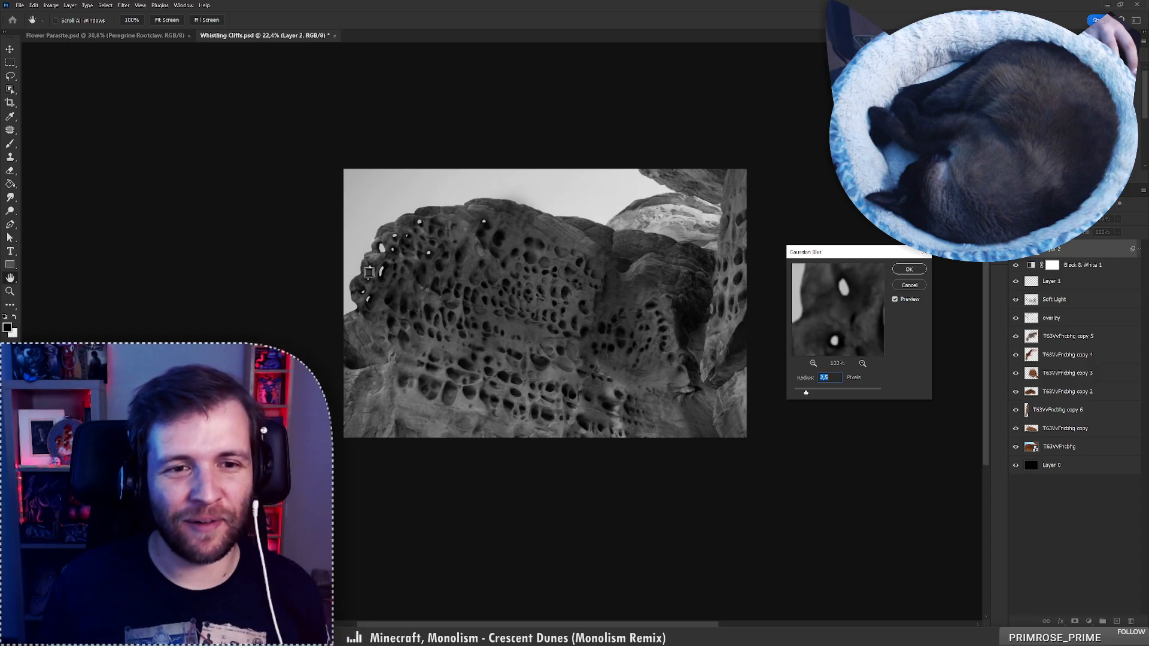
left_click(361, 275)
left_click(378, 253)
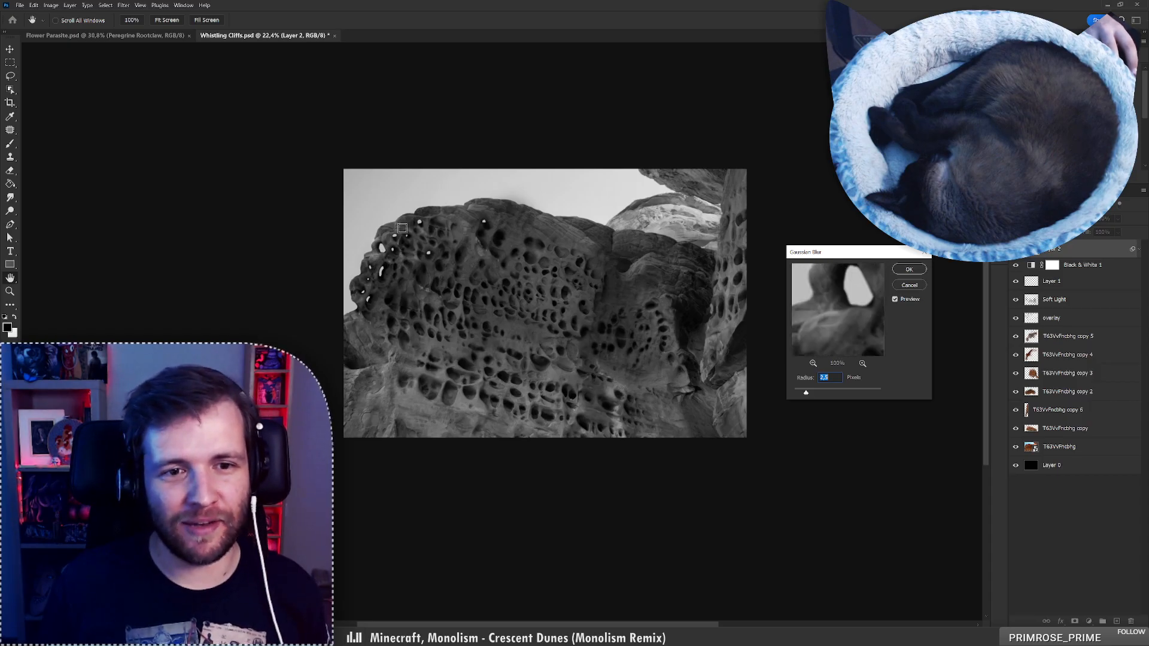
left_click(402, 229)
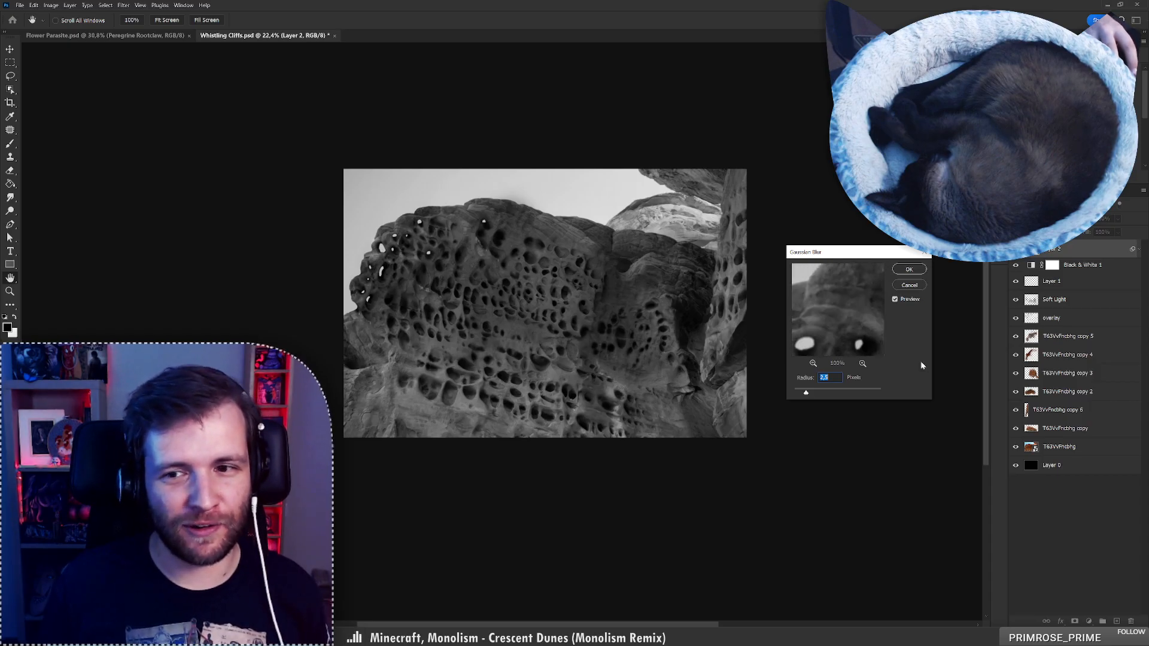
left_click(908, 270)
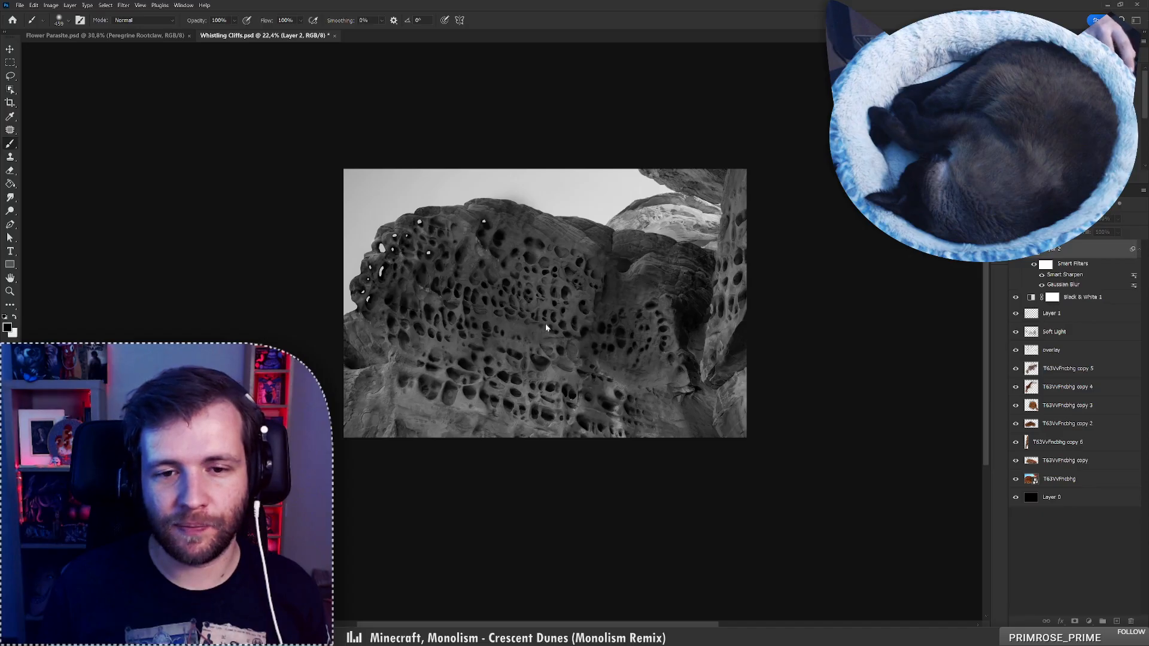
Start a Camera Raw Filter on the merged layer with Texture +36, Vignette -35 and vignette Roundness +6
key("ctrl+shift+a")
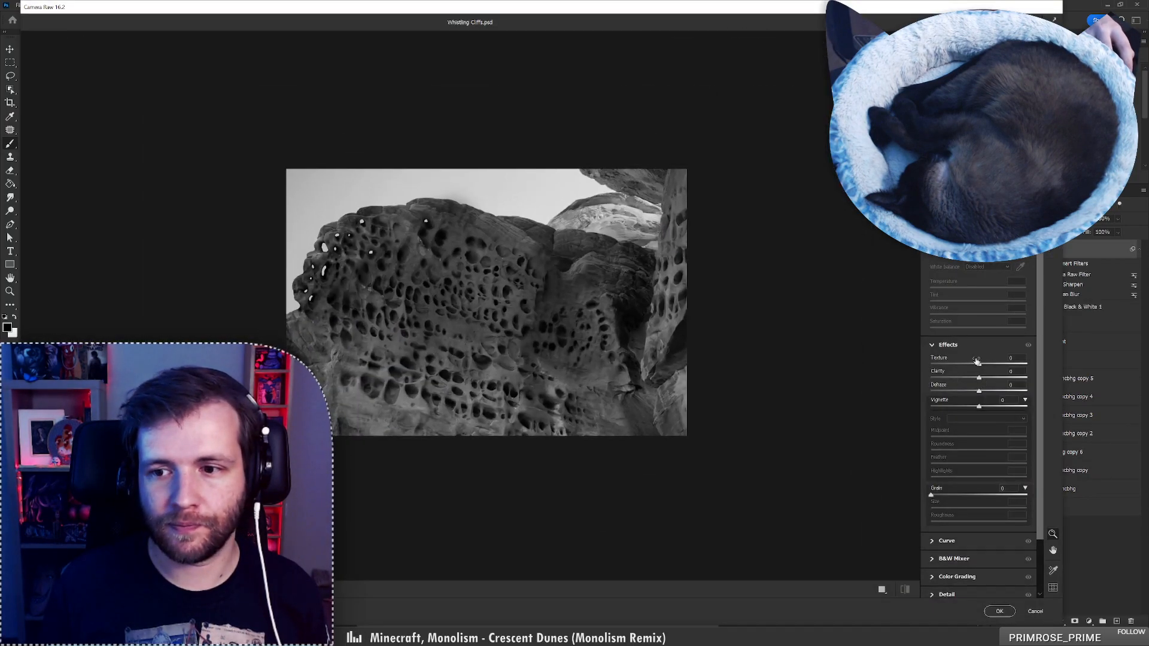
left_click_drag(979, 364, 1006, 366)
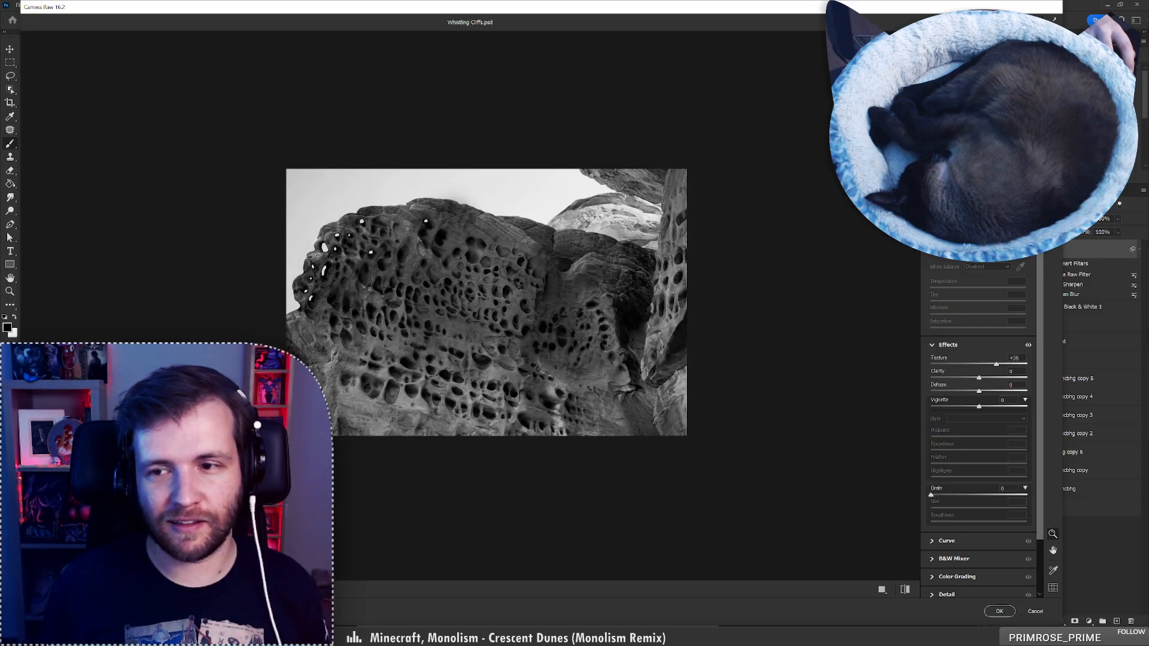
left_click_drag(478, 243, 392, 243)
mouse_move(979, 407)
left_mouse_down()
mouse_move(932, 409)
mouse_move(993, 403)
mouse_move(962, 407)
left_mouse_up()
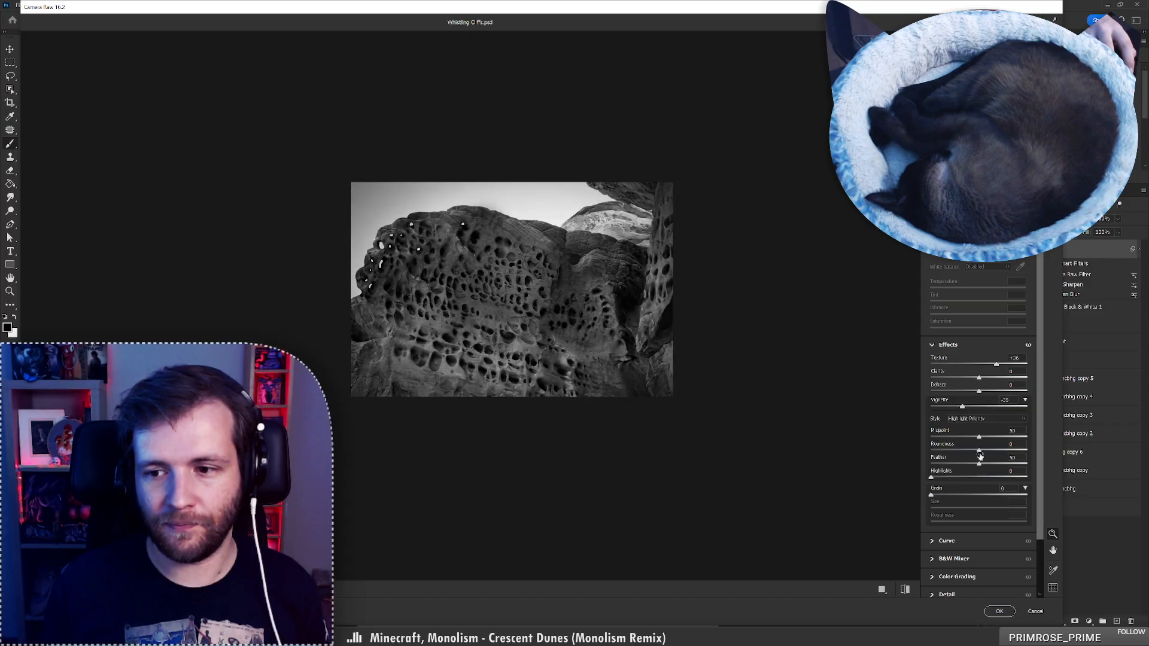
mouse_move(980, 452)
left_mouse_down()
mouse_move(996, 450)
mouse_move(932, 437)
mouse_move(980, 433)
left_mouse_up()
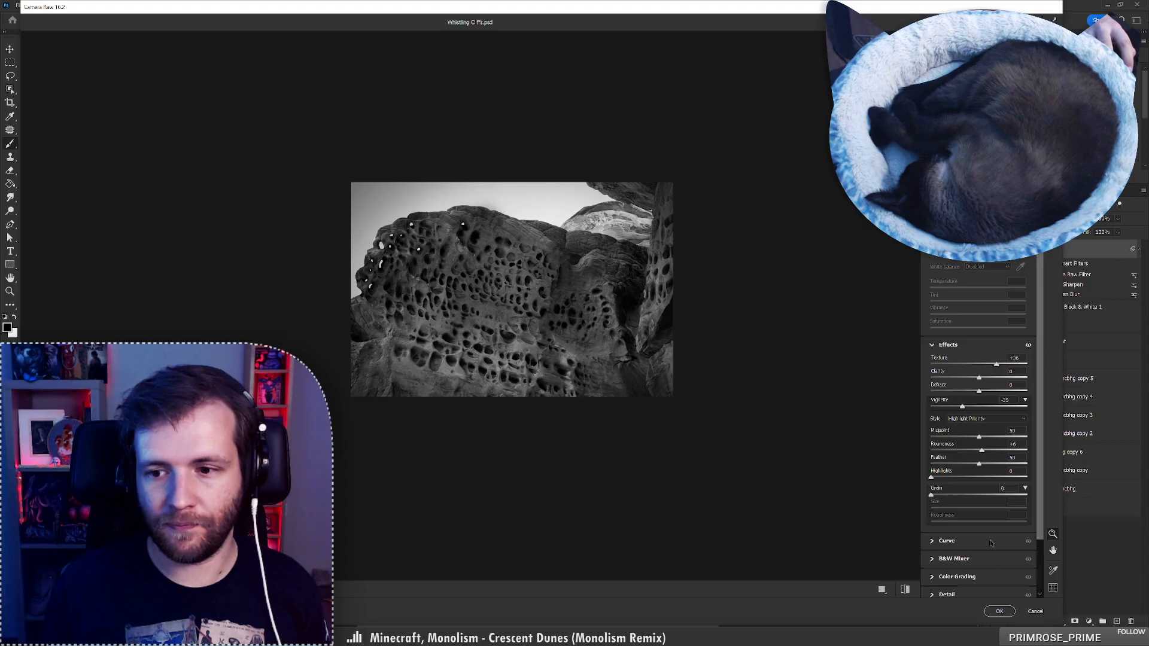
Add film grain to the image in Camera Raw with an amount of 35
left_click_drag(931, 496, 965, 495)
scroll(603, 285, "up", 5)
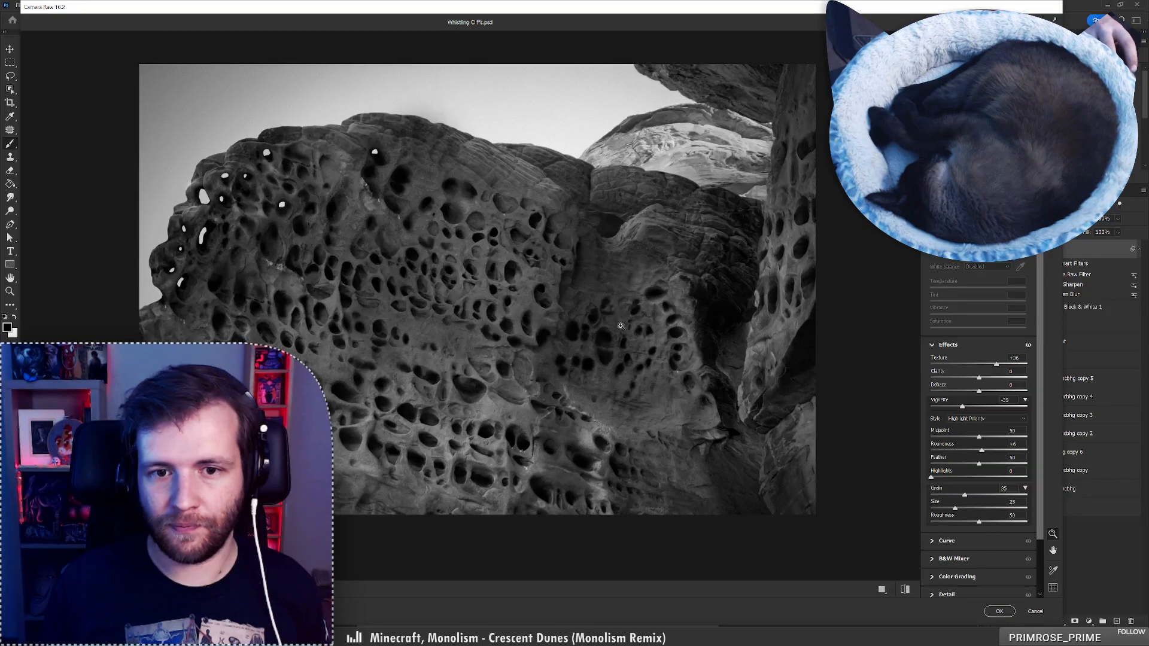
scroll(620, 326, "up", 5)
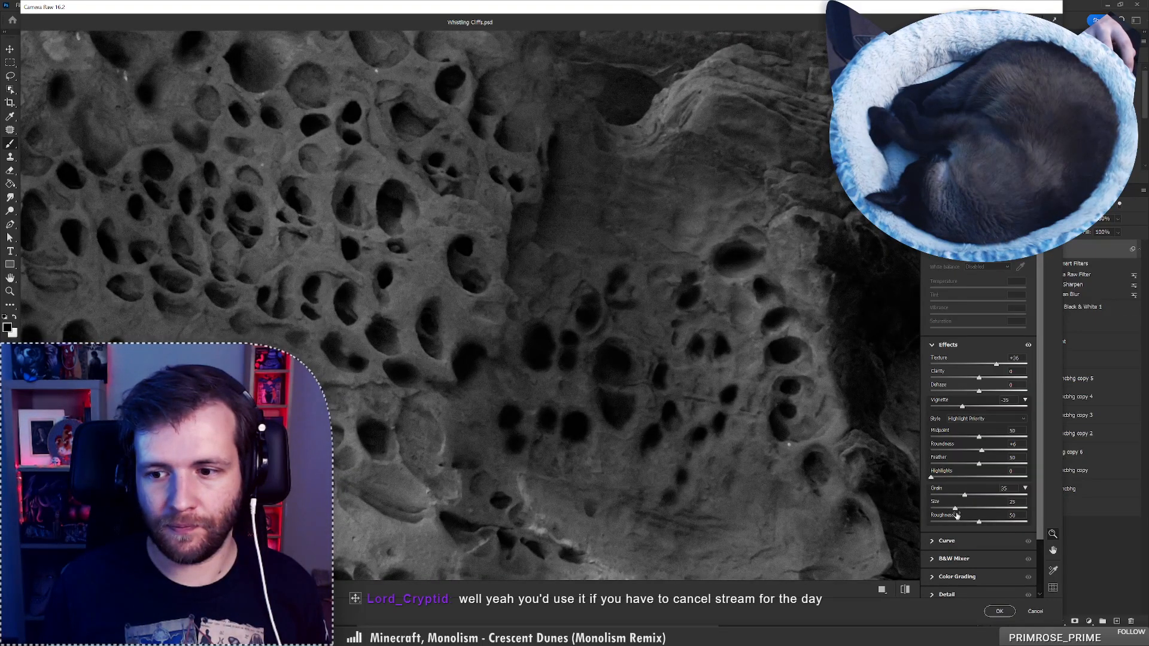
Set the Camera Raw sharpening to 74 with a radius of 1.5 and apply the filter to the merged layer
left_click(932, 346)
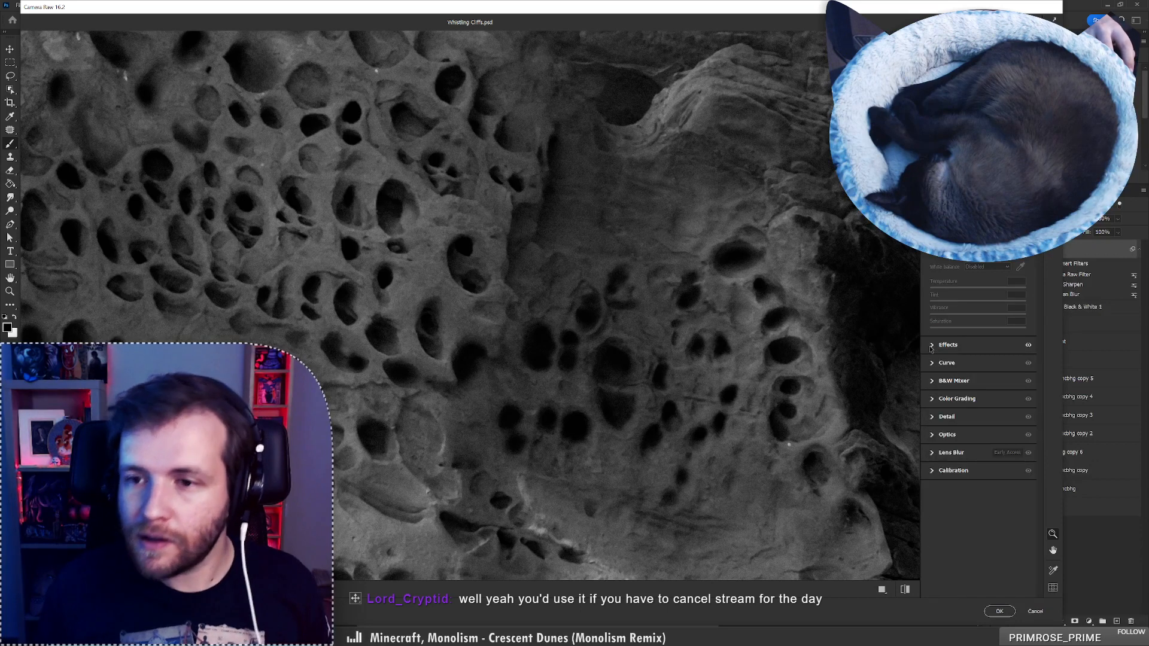
left_click(937, 417)
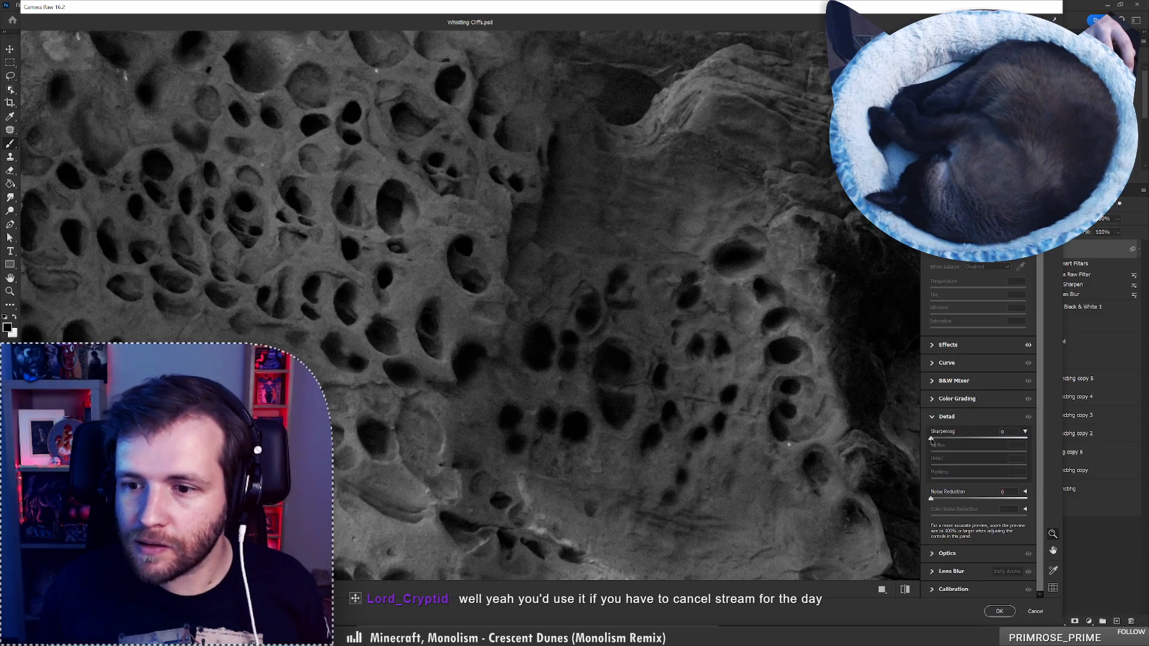
left_click_drag(931, 439, 984, 441)
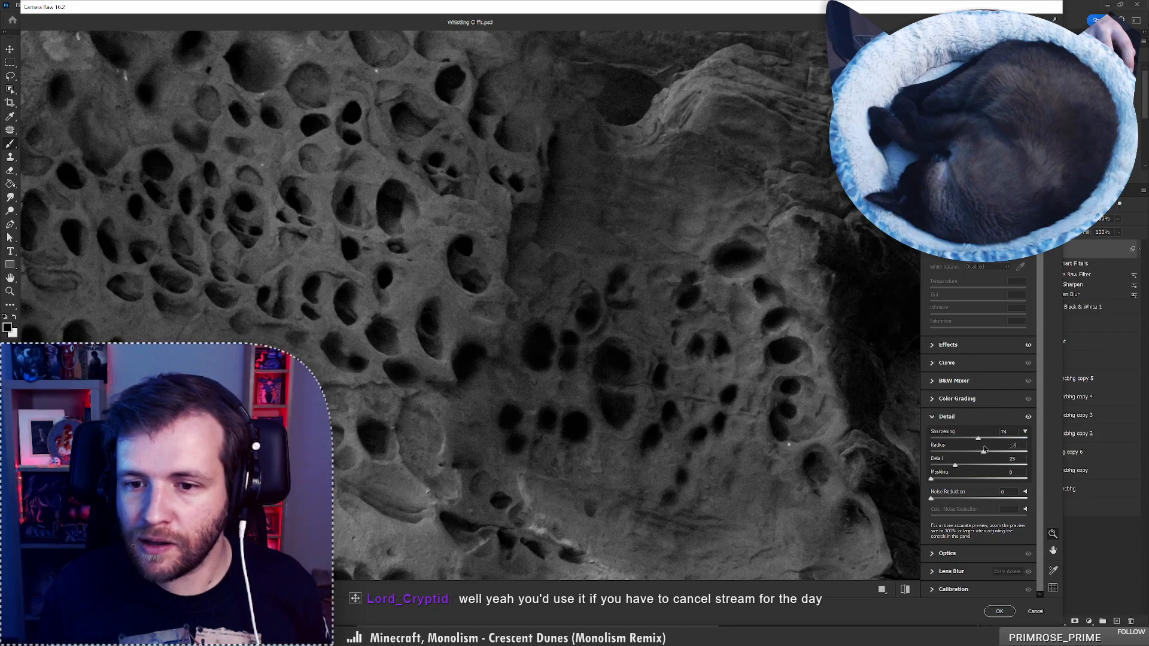
left_click(821, 378)
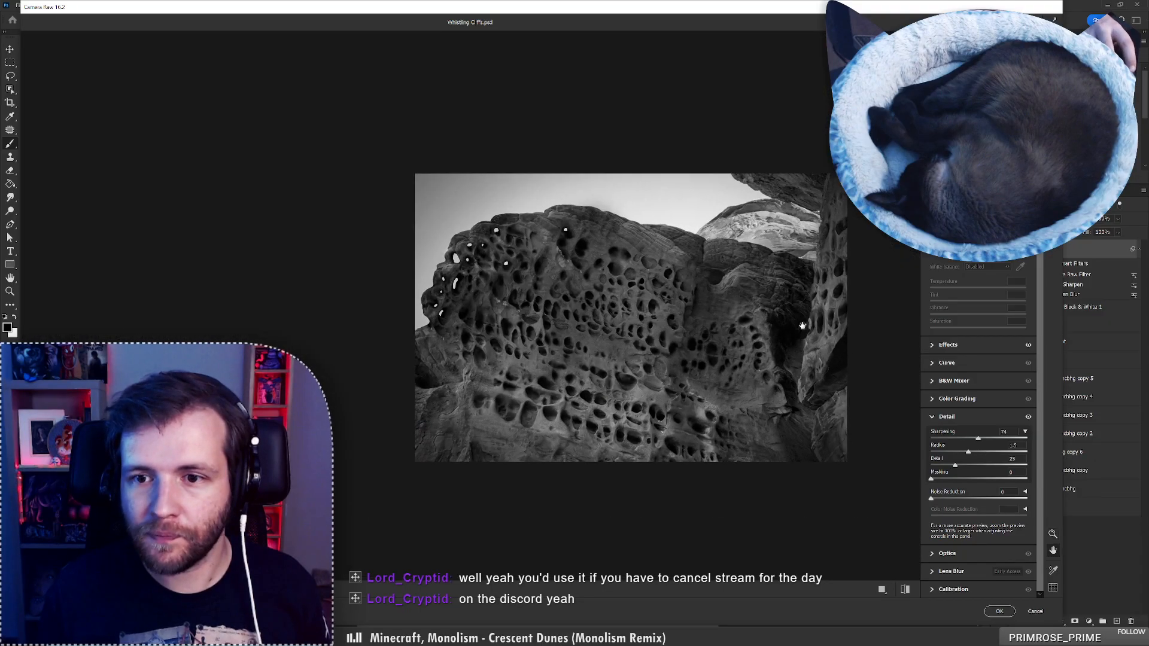
left_click_drag(571, 313, 579, 313)
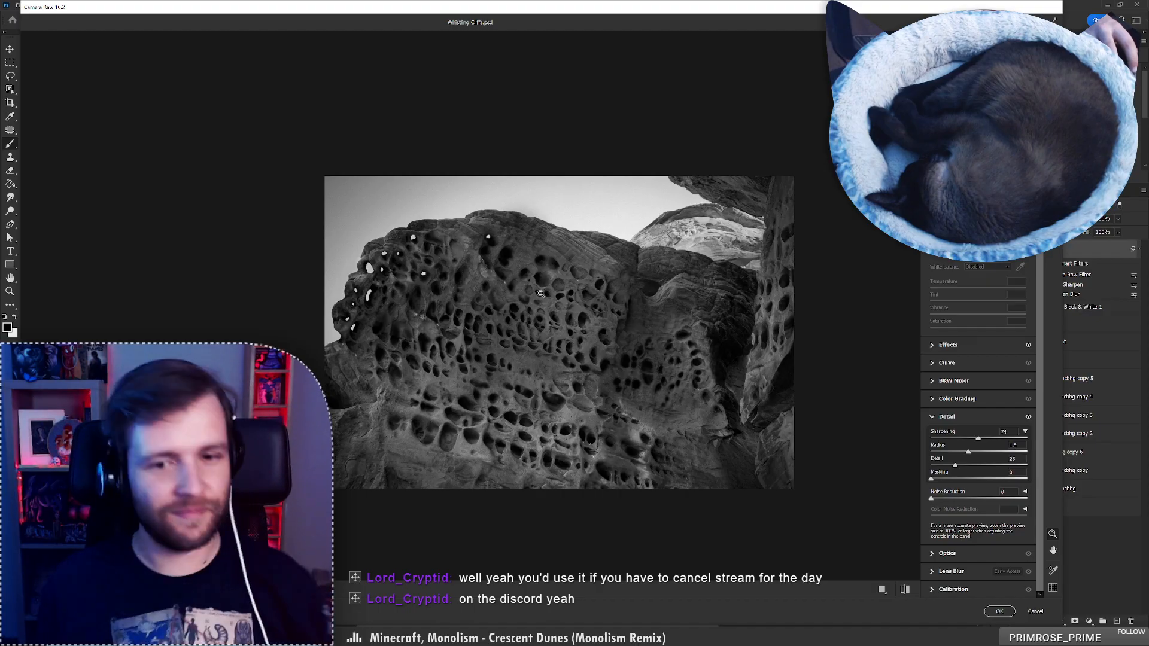
mouse_move(540, 293)
left_mouse_down()
mouse_move(509, 295)
mouse_move(521, 295)
left_mouse_up()
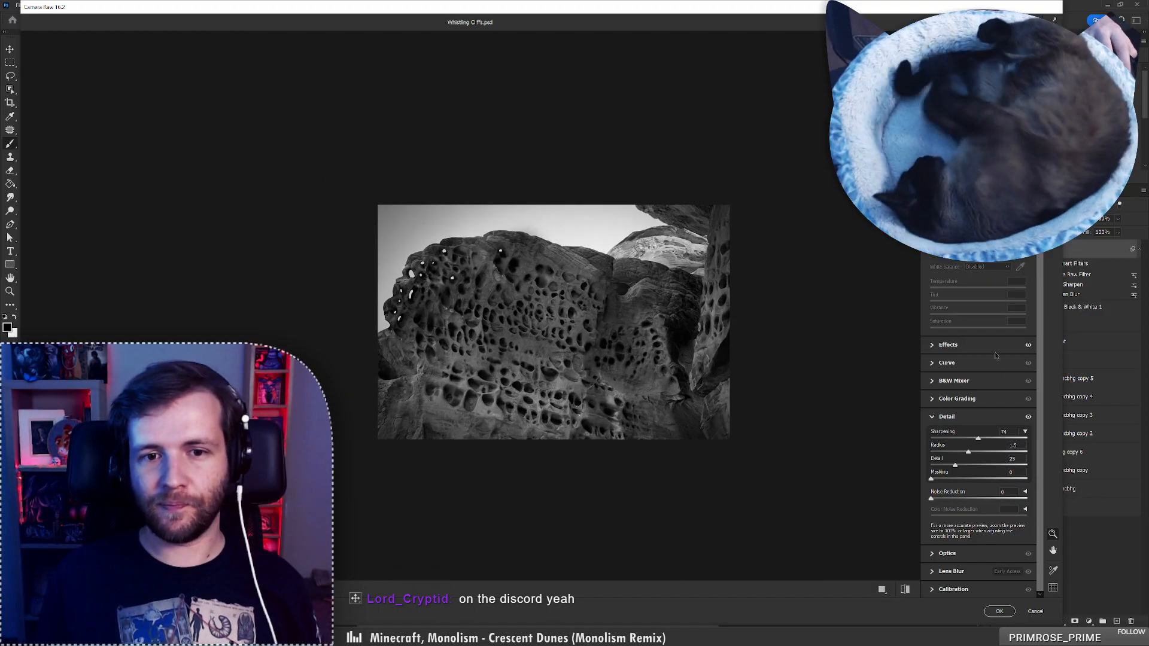
scroll(995, 356, "down", 2)
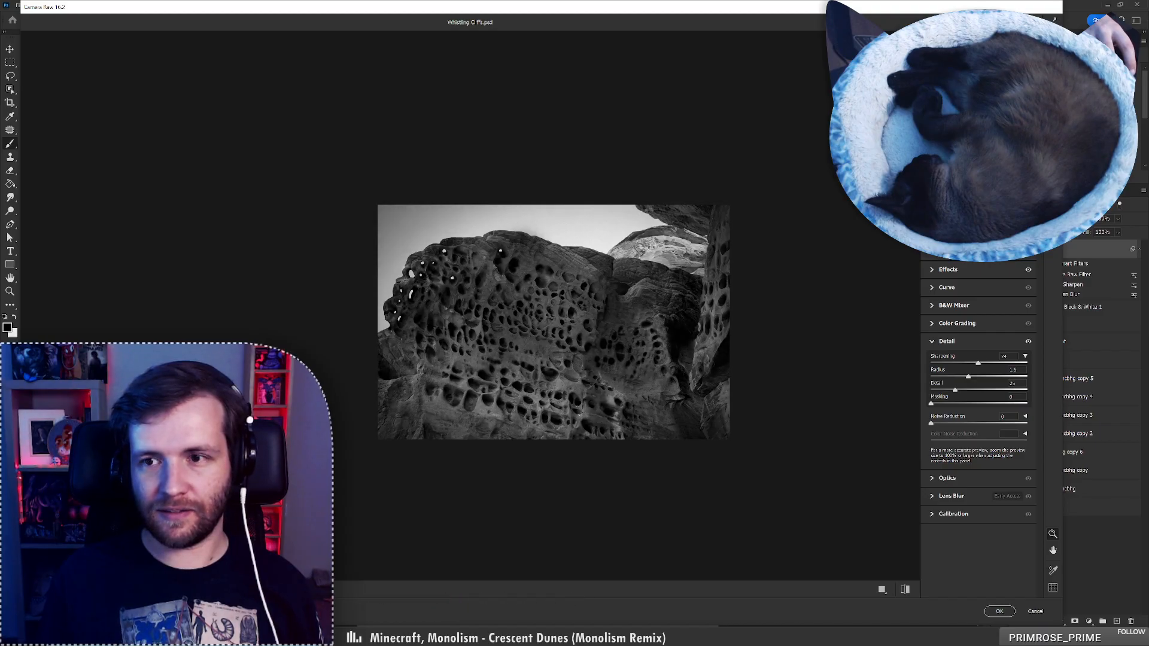
left_click_drag(643, 276, 575, 257)
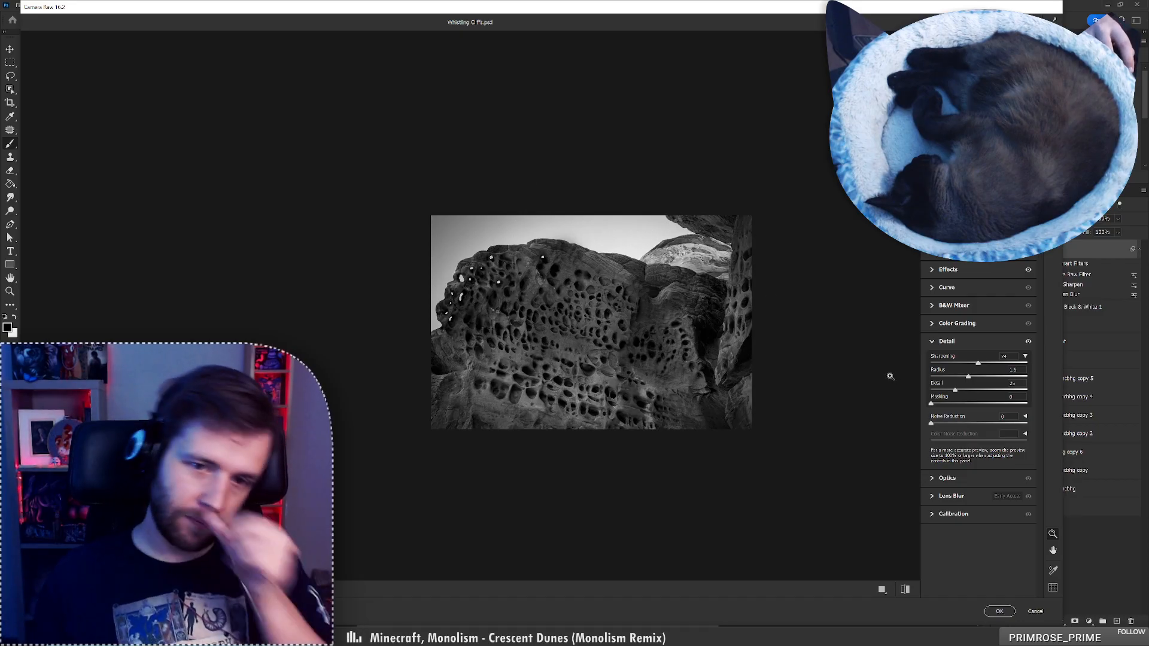
left_click(998, 611)
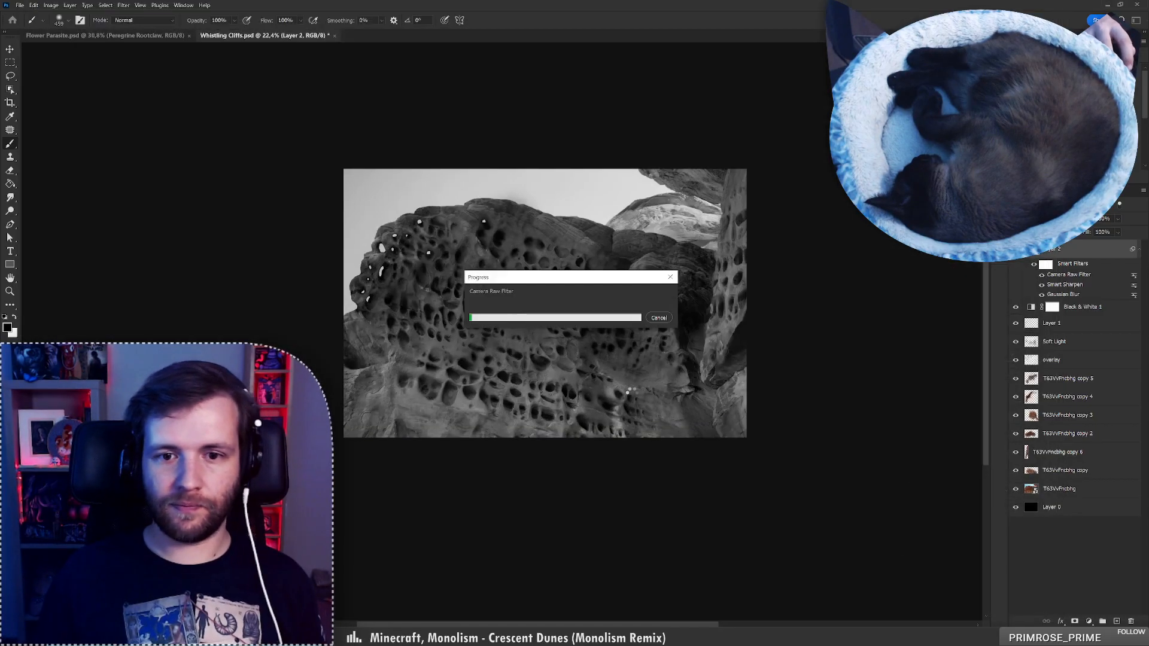
scroll(533, 254, "up", 6)
scroll(540, 248, "down", 6)
scroll(553, 210, "up", 3)
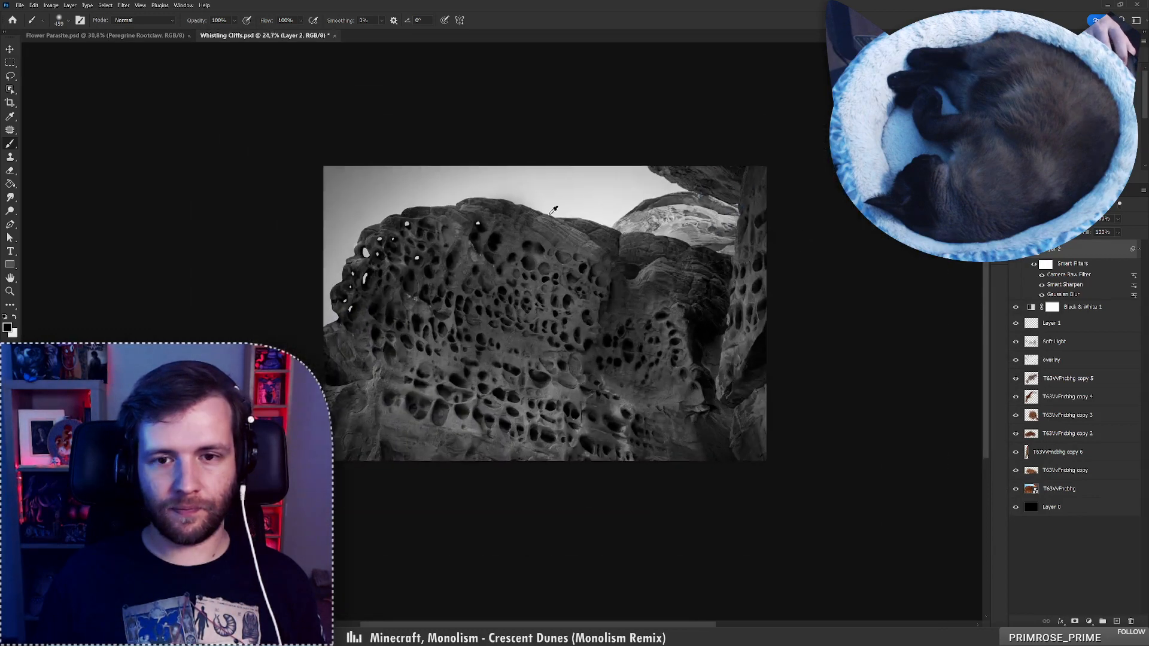
Copy the Dust & Scratches (2) and black-and-white film texture layers from Flower Parasite.psd into Whistling Cliffs.psd
left_click(137, 36)
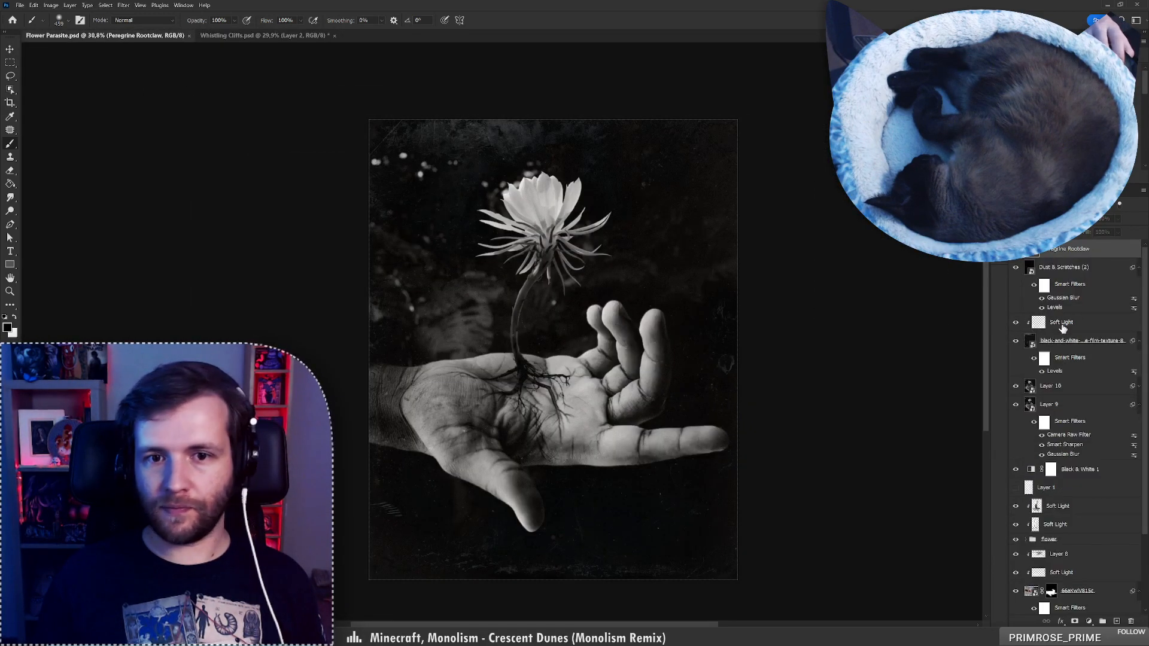
left_click(1080, 270)
left_click(1074, 328, "ctrl")
left_click(1076, 345, "ctrl")
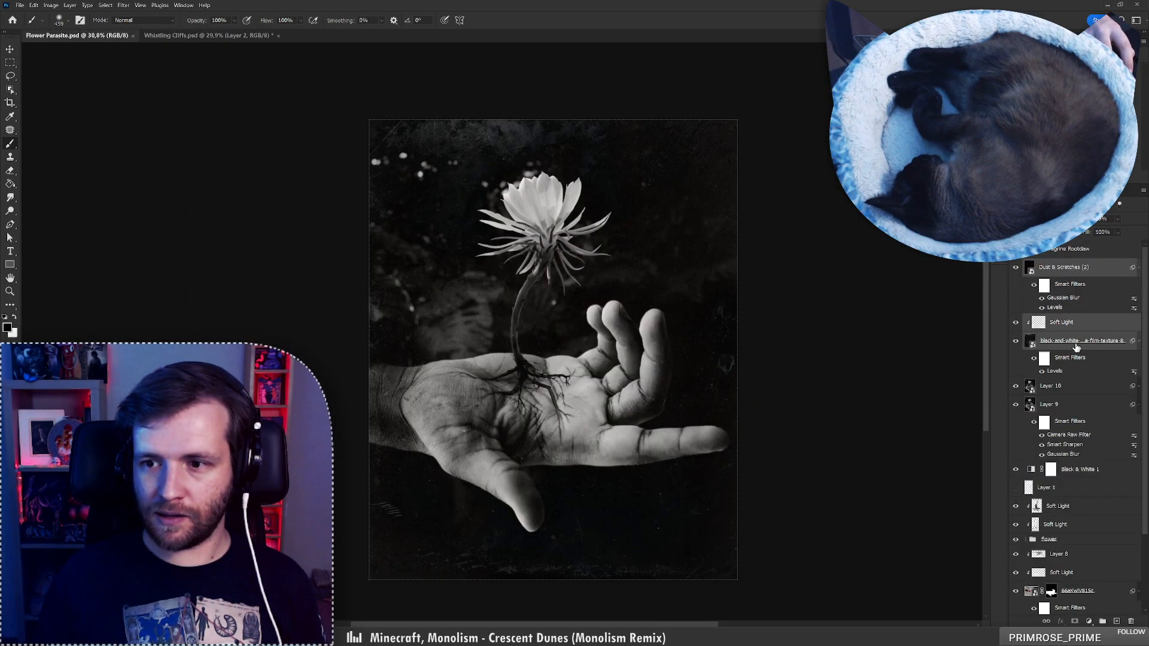
left_click(12, 49)
left_click_drag(414, 179, 564, 255)
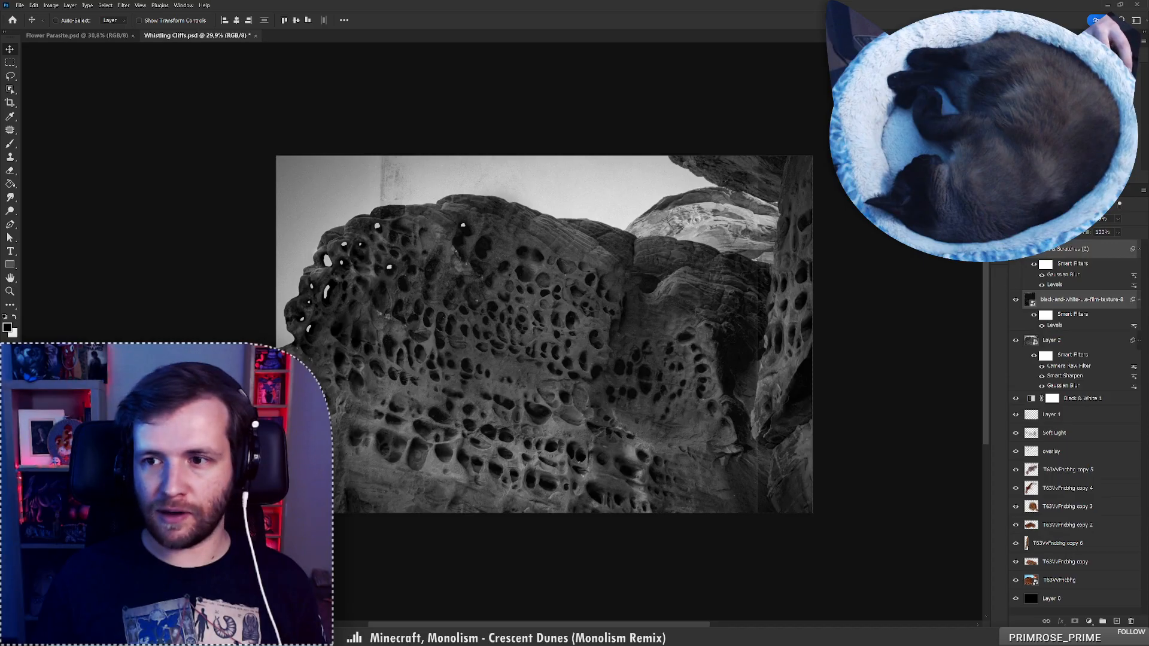
Hide the film texture layer, then rotate Dust & Scratches (2) to -90° and position it to cover the whole image
key("ctrl+t")
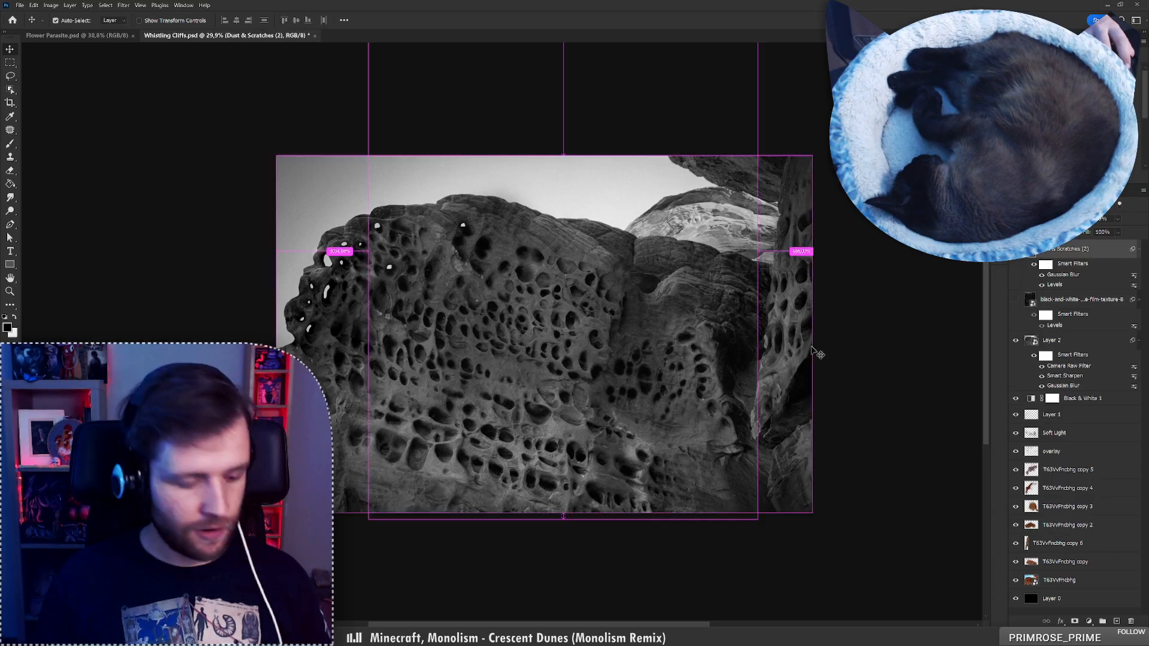
left_click_drag(792, 336, 509, 494)
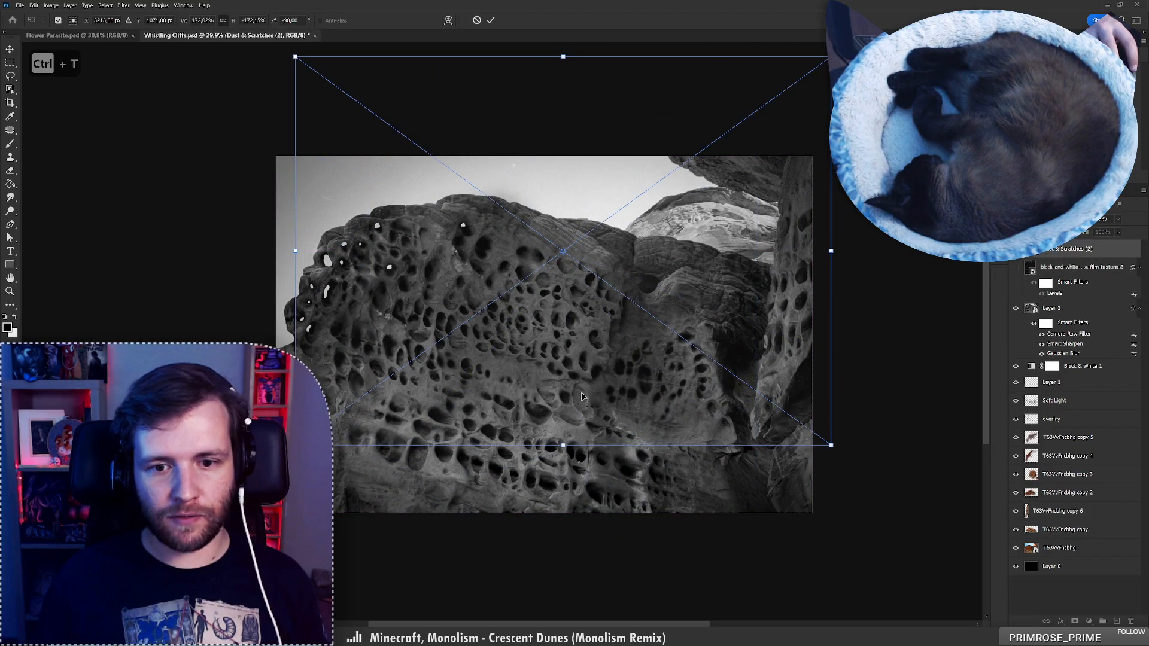
left_click_drag(582, 392, 563, 466)
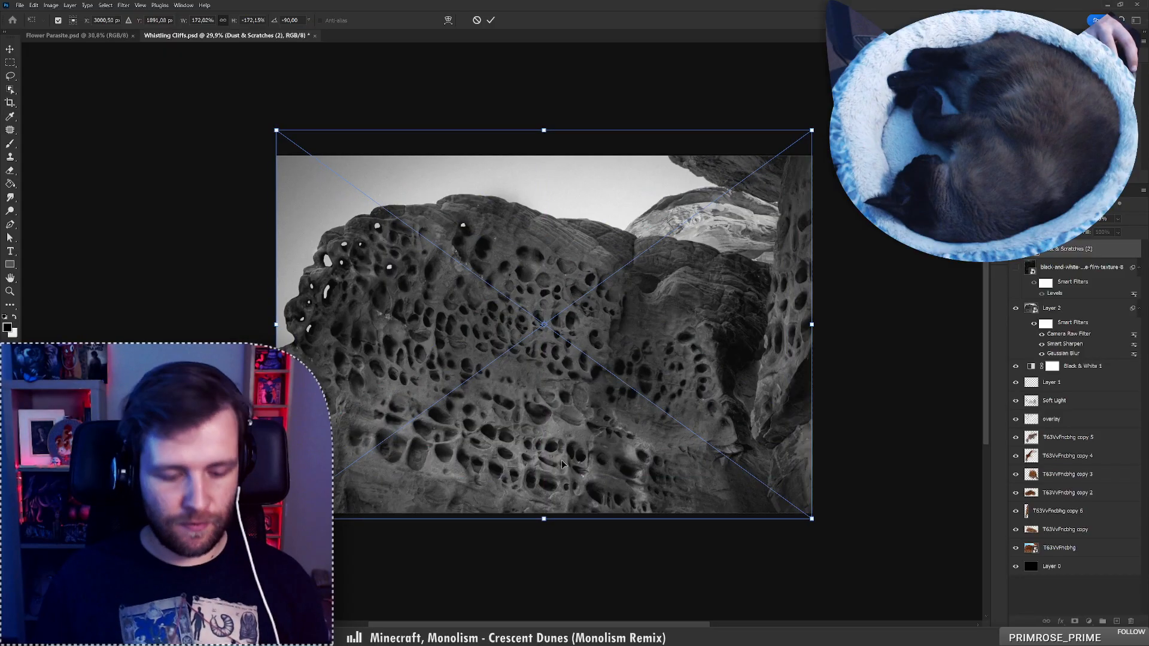
key("Return")
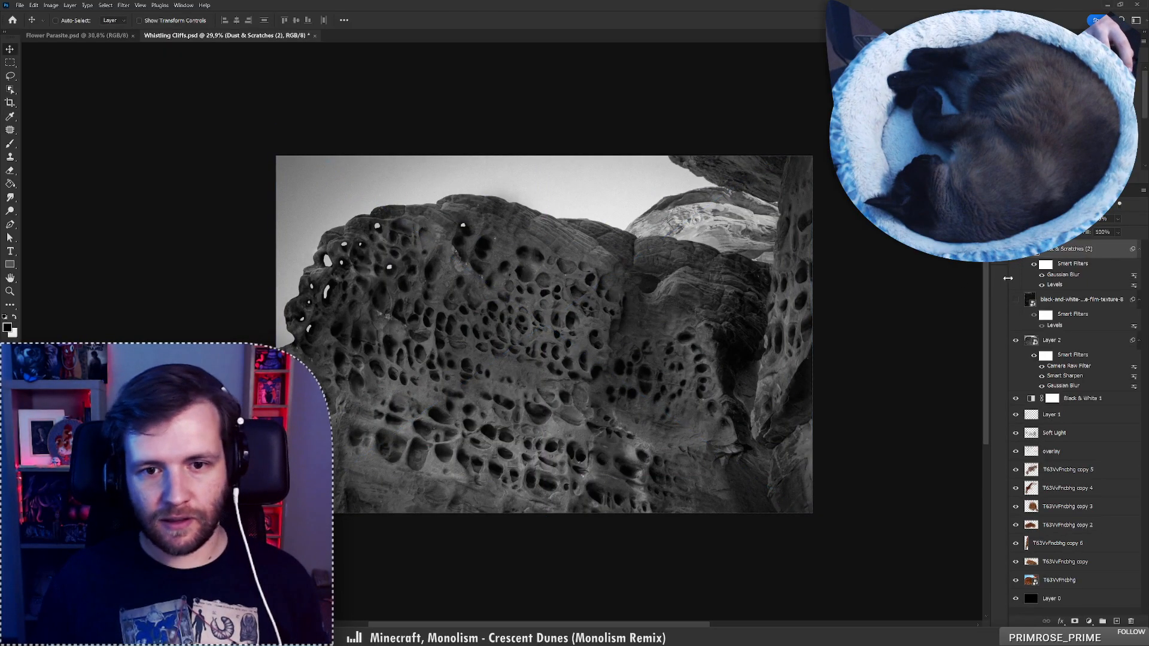
scroll(504, 237, "up", 3)
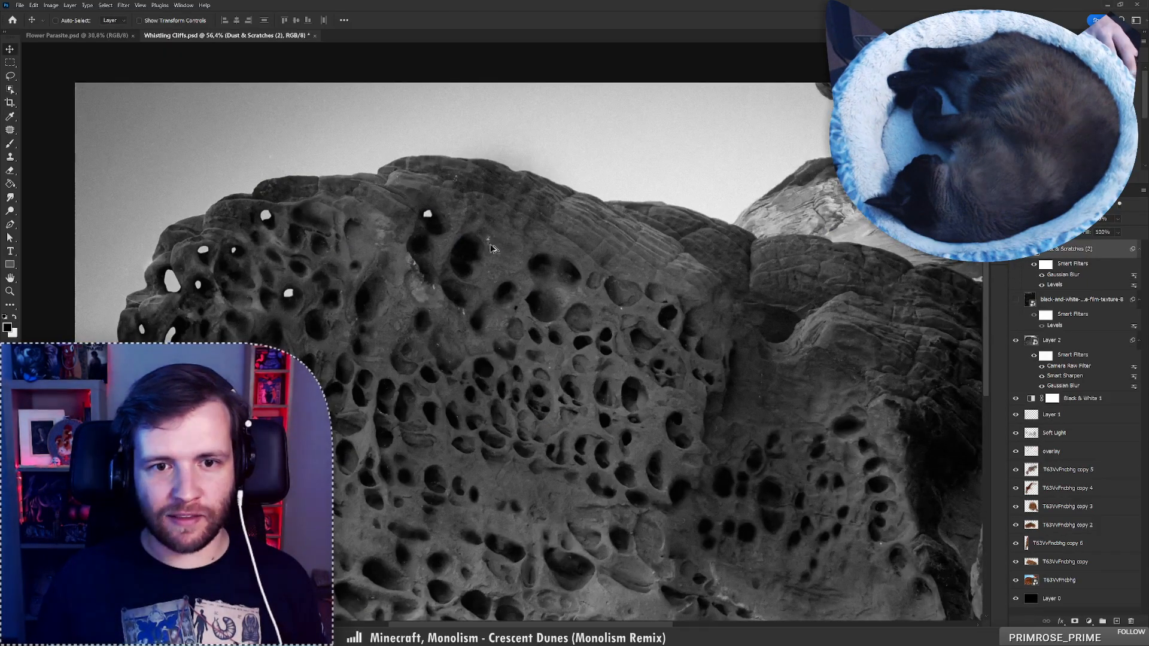
scroll(492, 247, "down", 3)
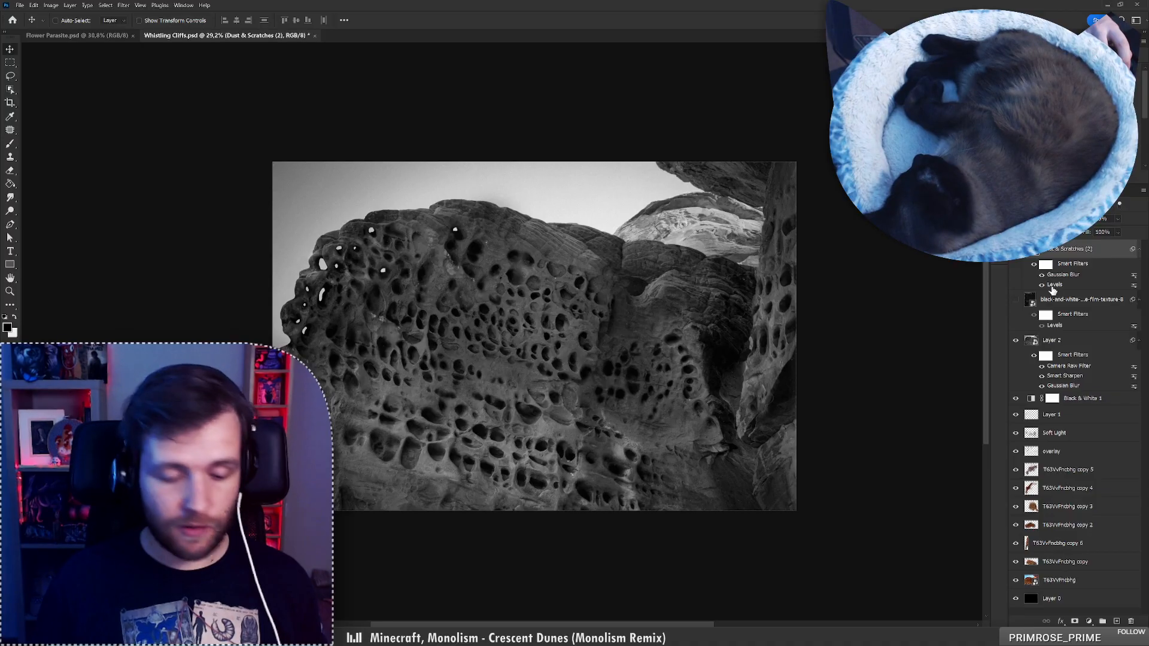
Invert the Dust & Scratches (2) layer and set its blend mode to Multiply
key("ctrl+i")
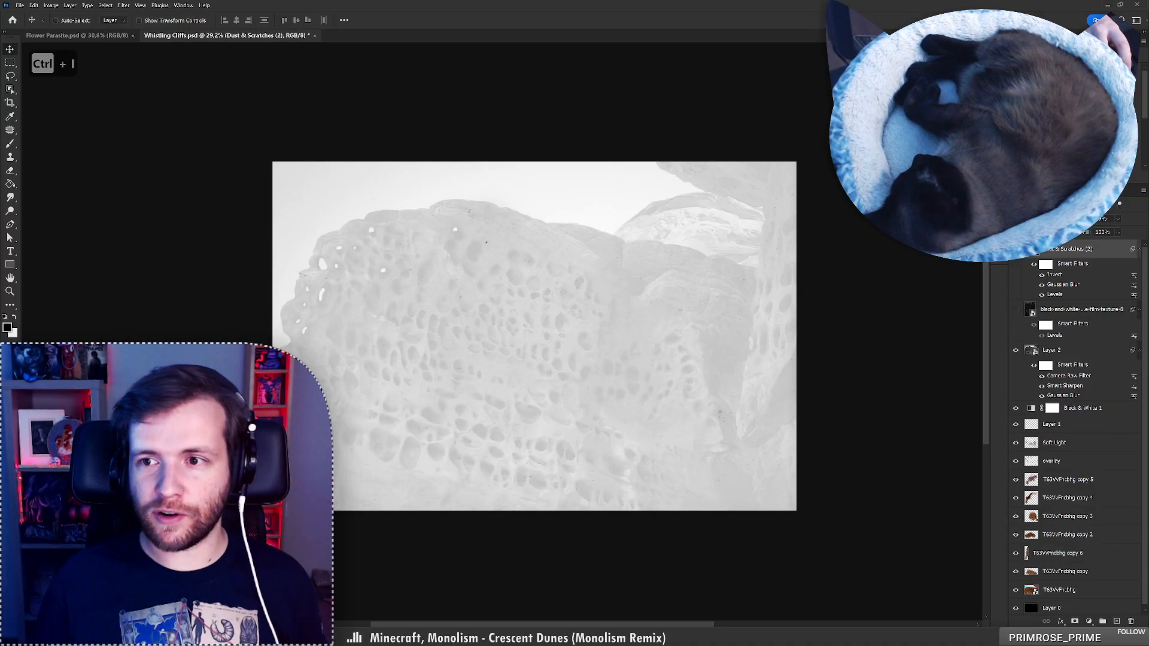
left_click(1040, 219)
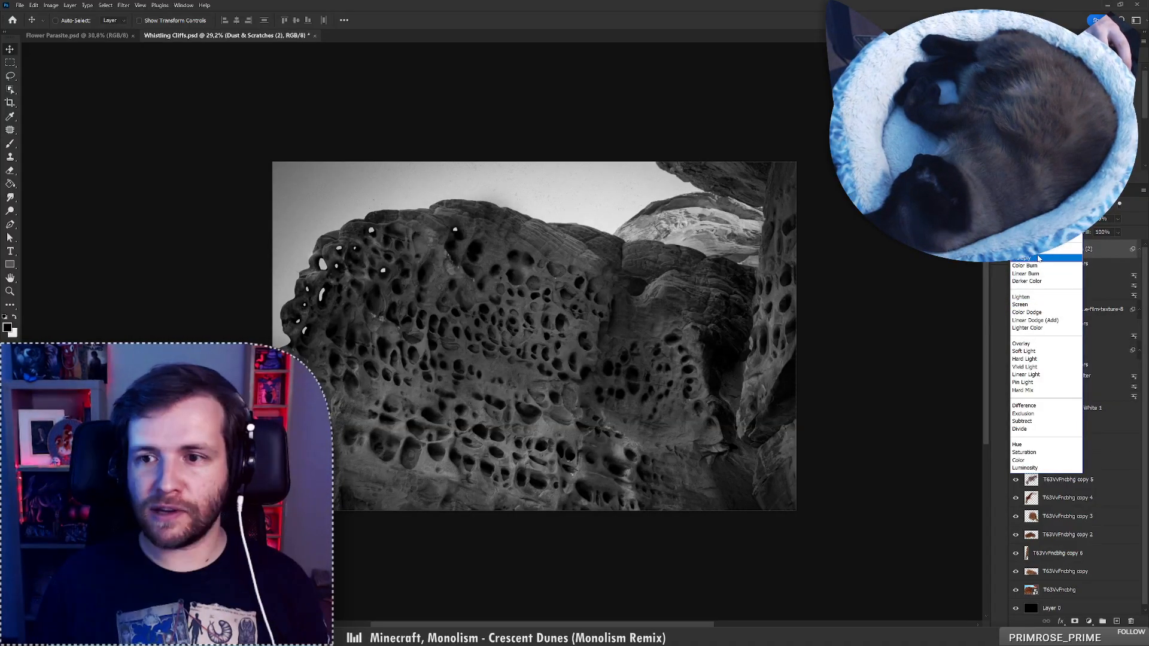
left_click(1039, 258)
scroll(441, 186, "up", 5)
scroll(441, 187, "down", 4)
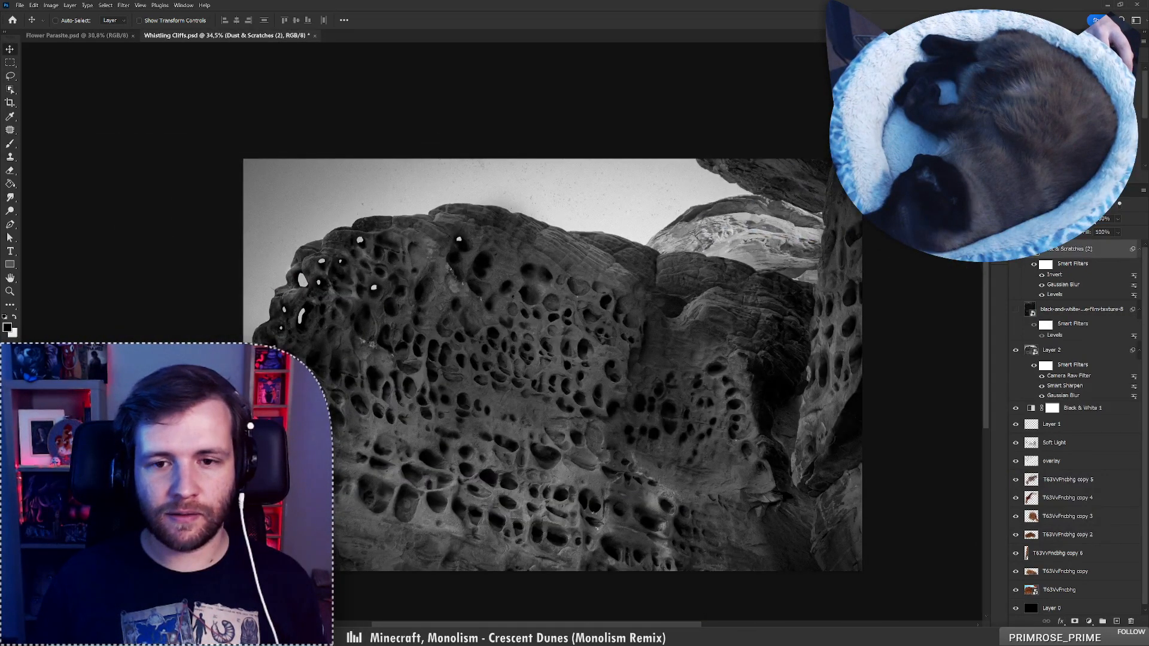
Move the film texture layer above Dust & Scratches (2), then reposition and scale it to about 239% to cover the whole image
left_click(1056, 316)
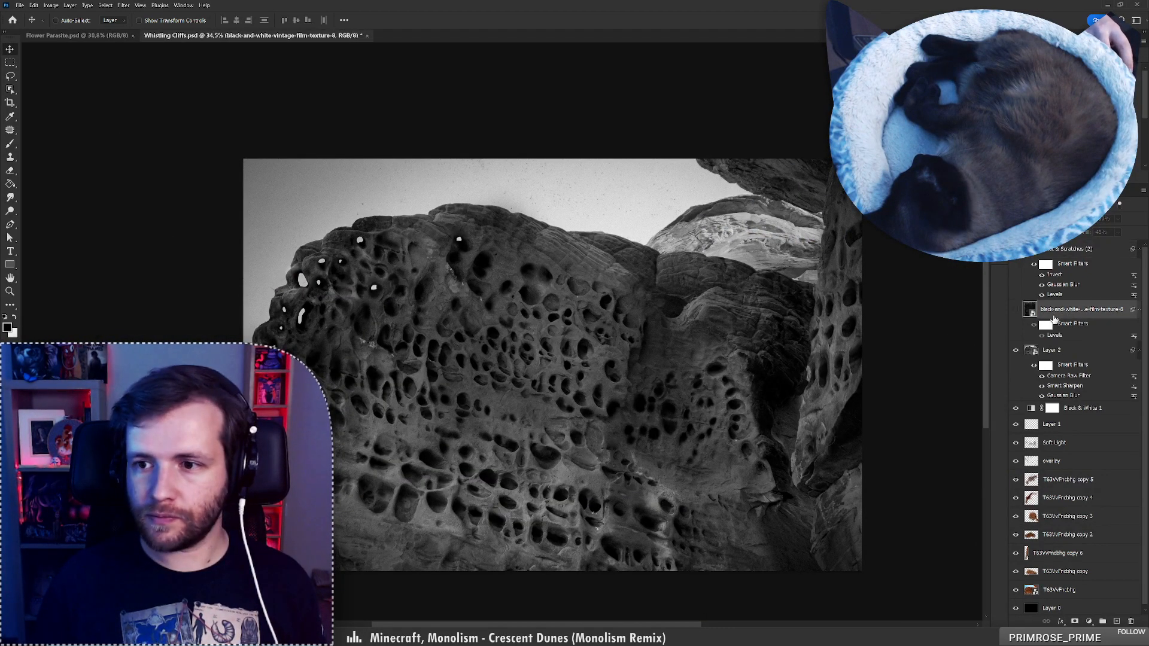
left_click_drag(1055, 319, 1069, 256)
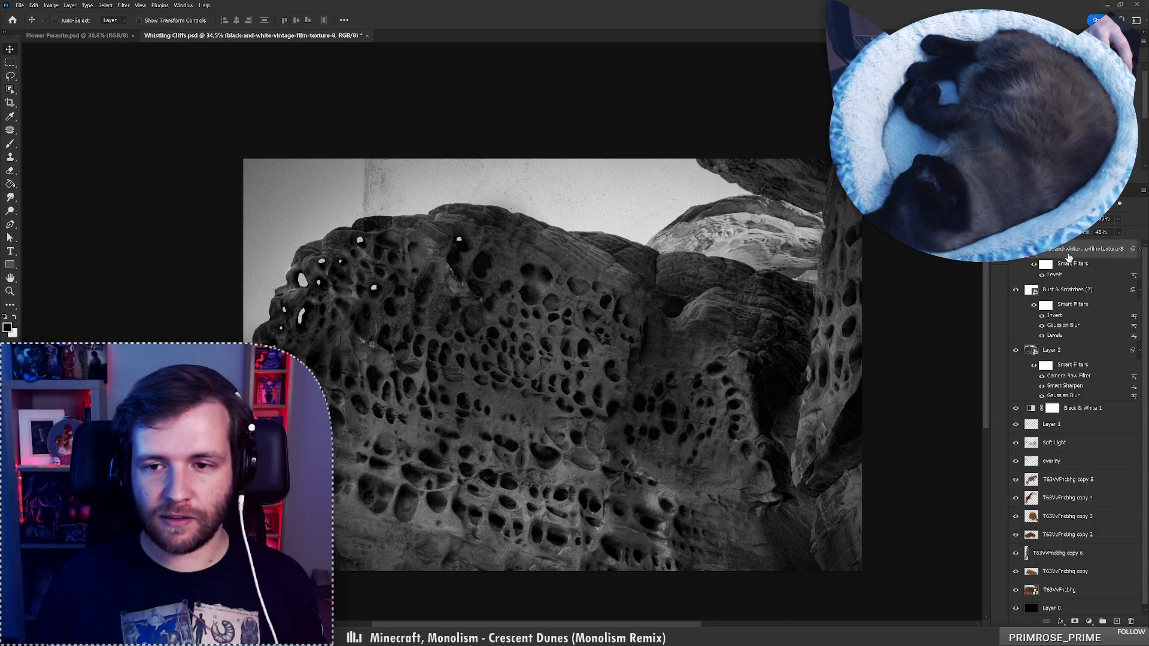
key("ctrl+t")
left_click_drag(784, 317, 492, 527)
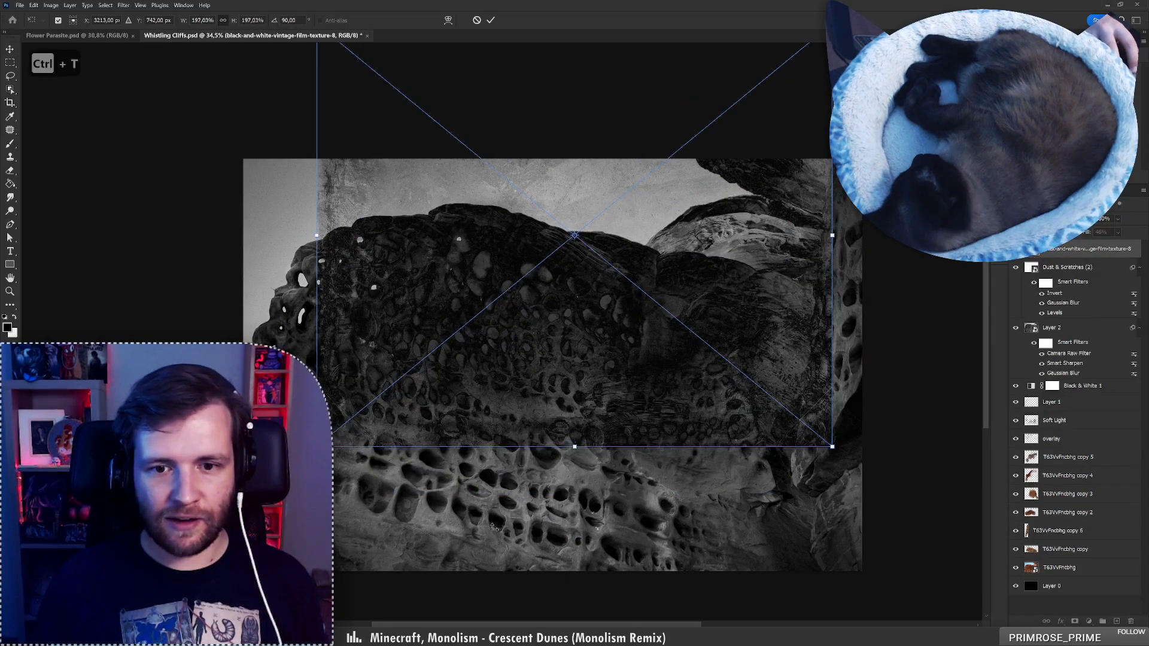
left_click_drag(317, 234, 243, 234)
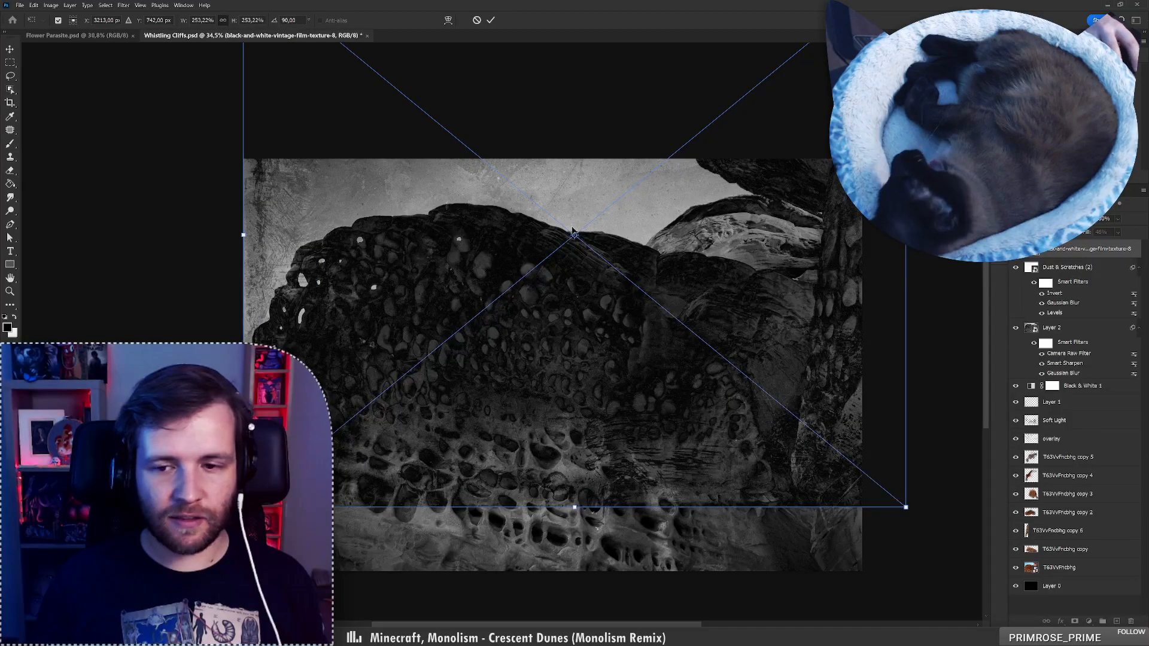
left_click_drag(573, 230, 571, 335)
left_click_drag(906, 338, 870, 339)
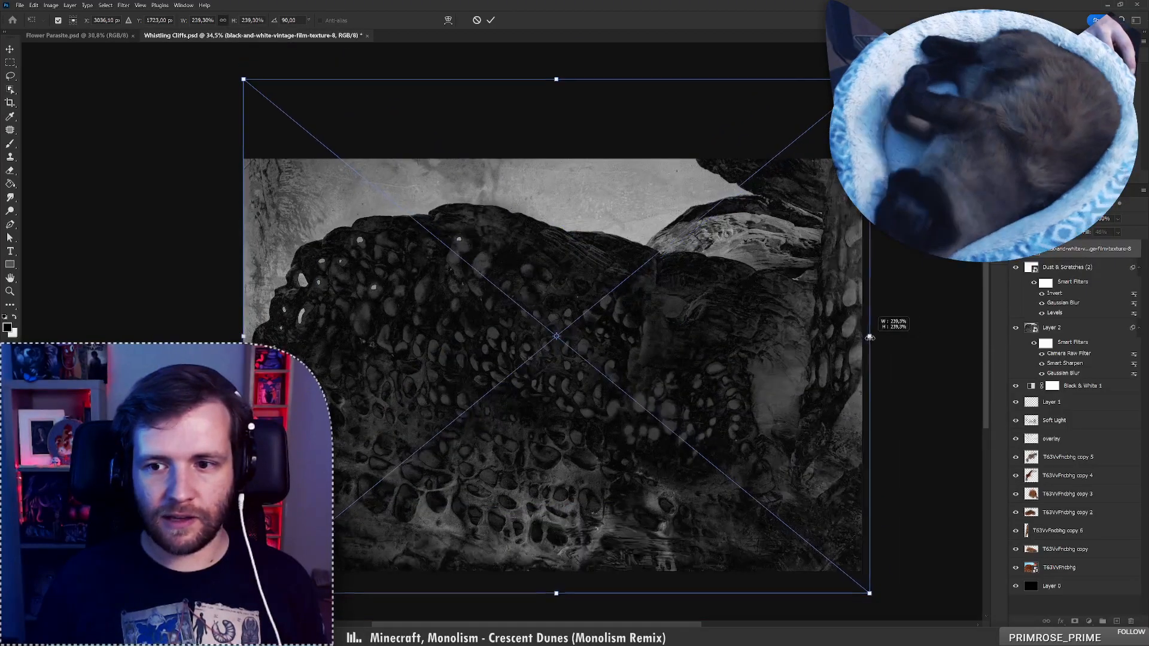
left_click(491, 20)
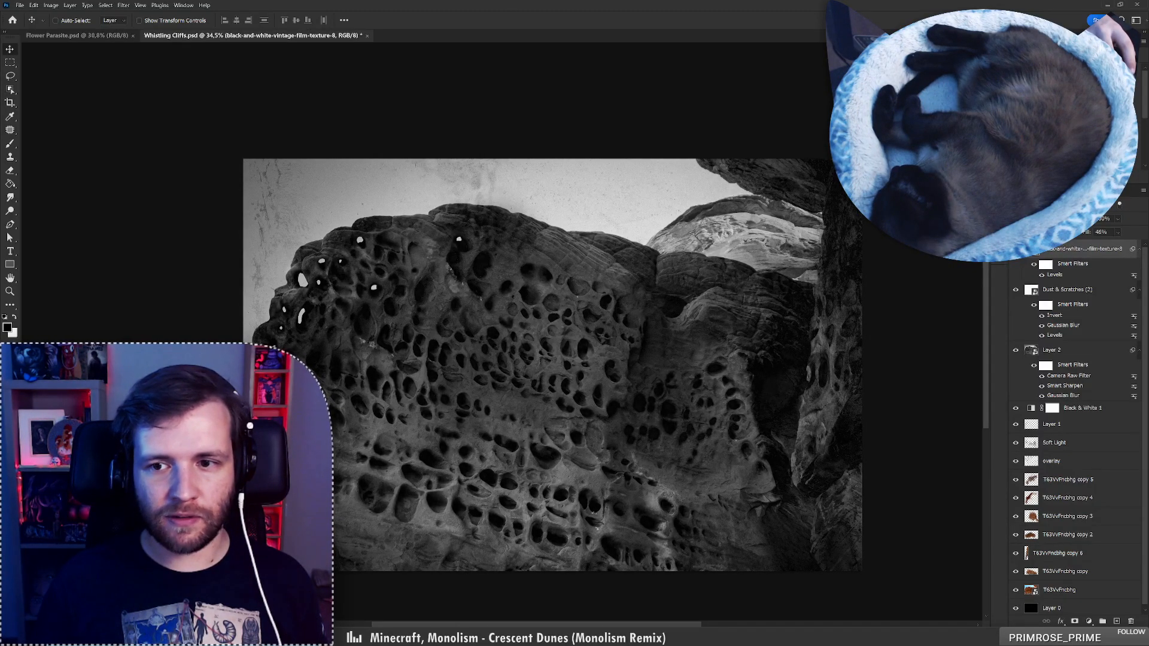
Enlarge the film texture beyond the image's left edge and set the layer's fill to 42%
scroll(790, 386, "down", 3)
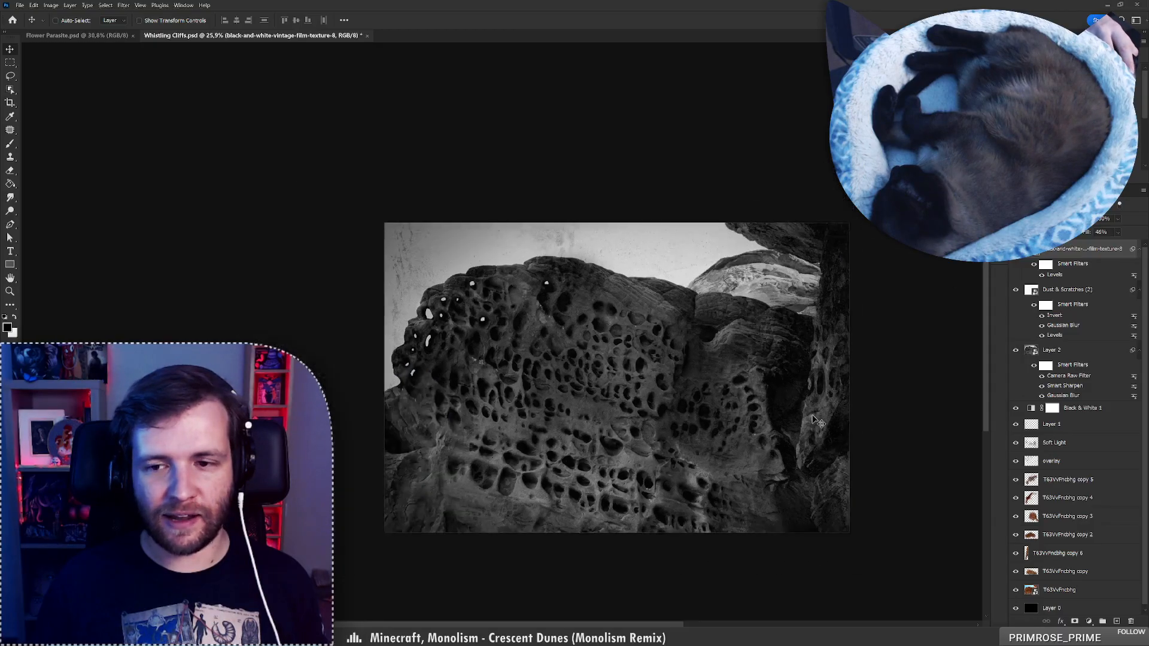
scroll(748, 445, "up", 1)
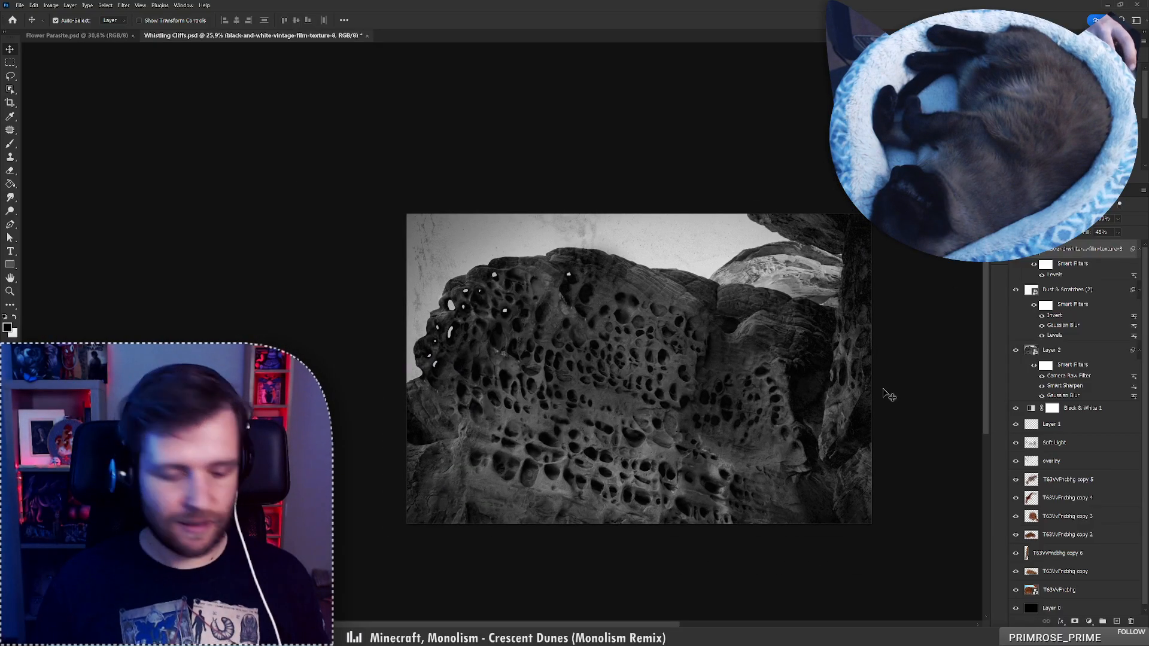
key("ctrl+t")
left_click_drag(409, 347, 358, 346)
key("Return")
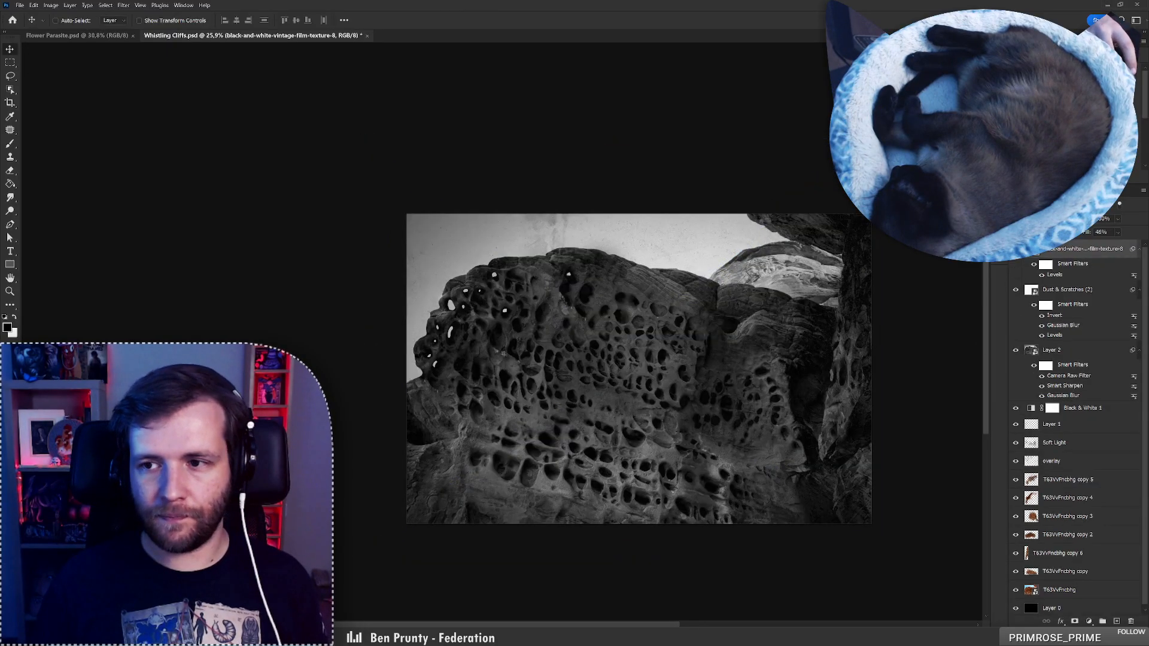
mouse_move(1088, 232)
left_mouse_down()
mouse_move(1100, 236)
mouse_move(1057, 236)
mouse_move(1091, 235)
left_mouse_up()
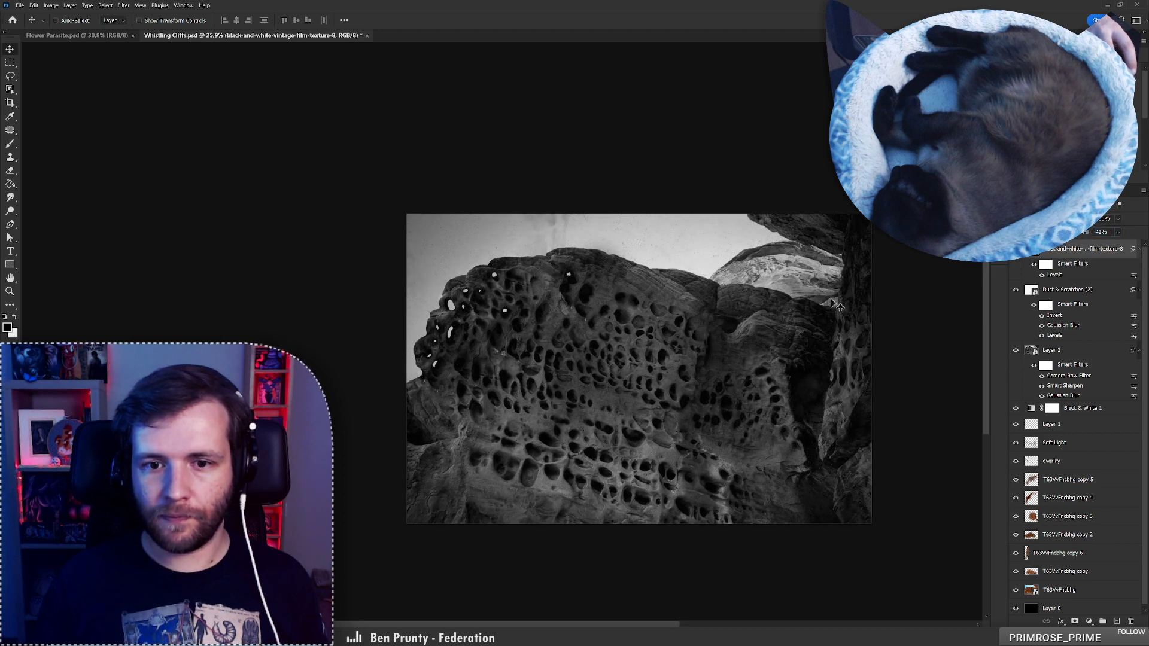
Save a JPEG copy of the composite at maximum quality 12 in progressive format with 3 scans
left_click_drag(785, 434, 711, 426)
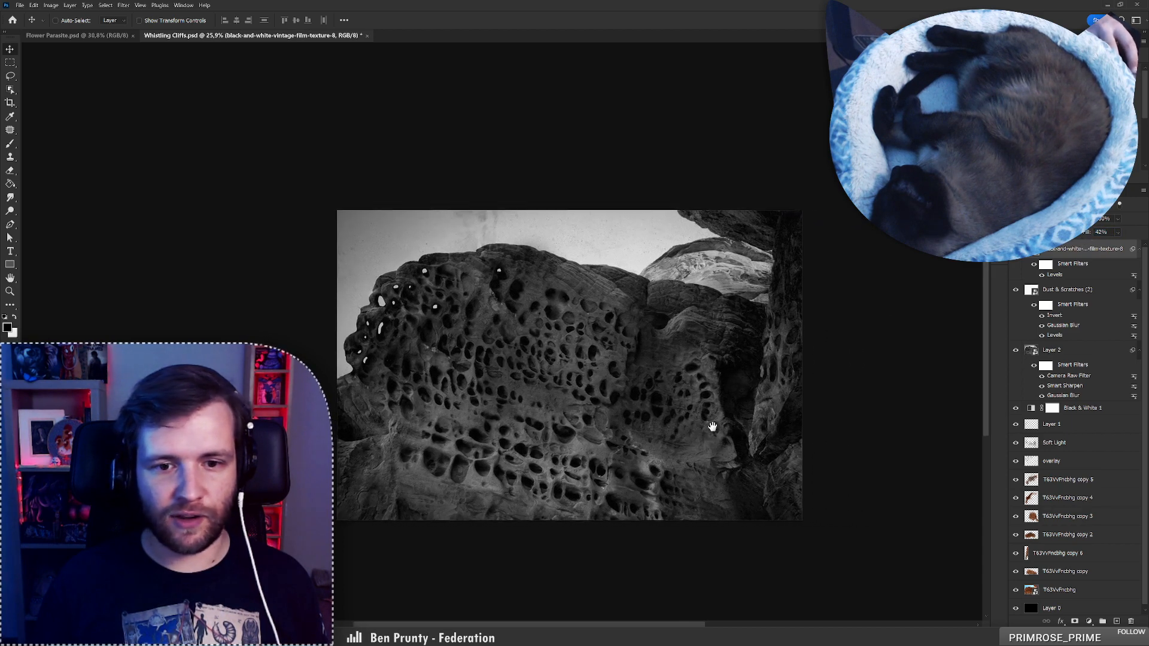
scroll(619, 396, "down", 2)
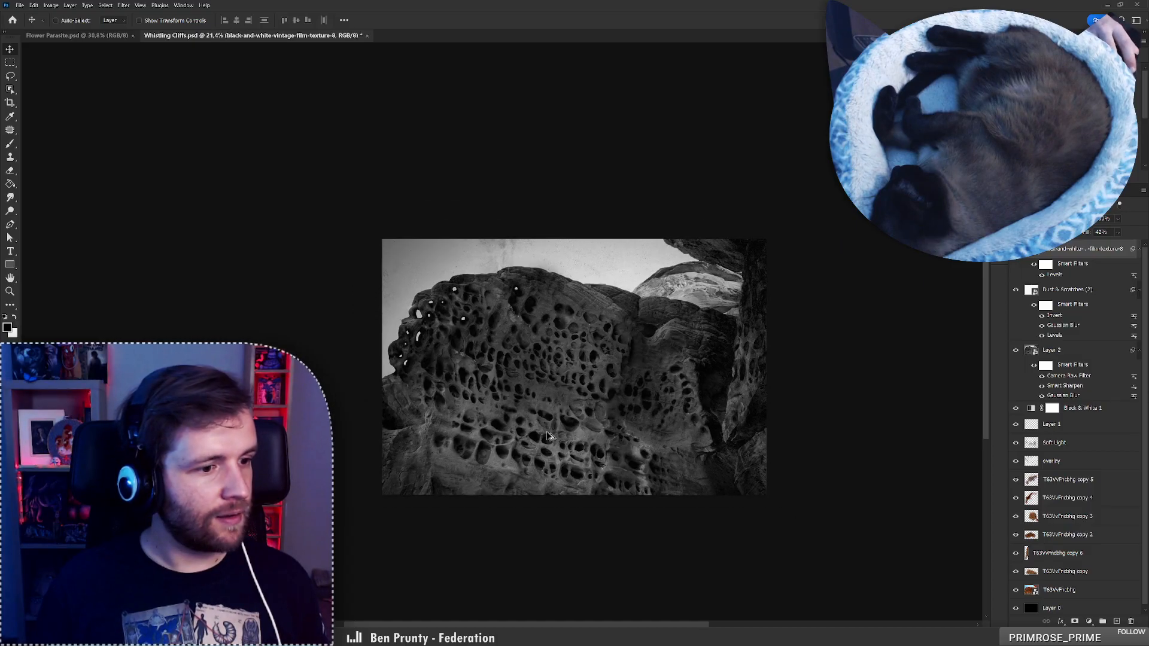
scroll(525, 439, "up", 2)
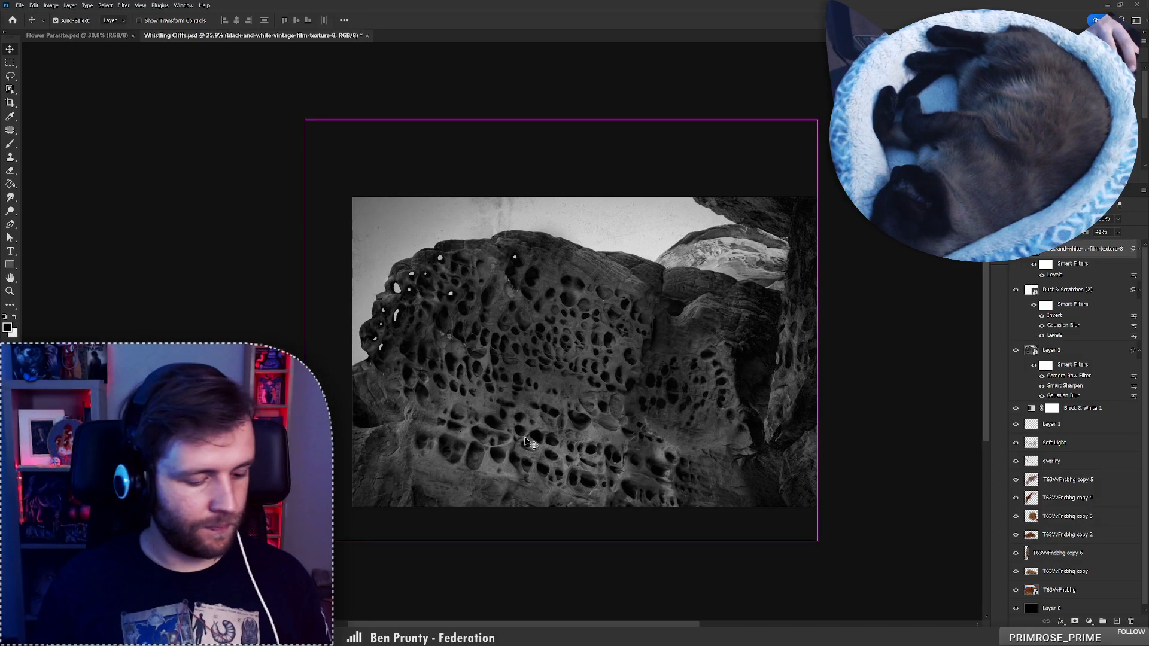
key("ctrl+y")
key("ctrl+y")
key("ctrl+shift+s")
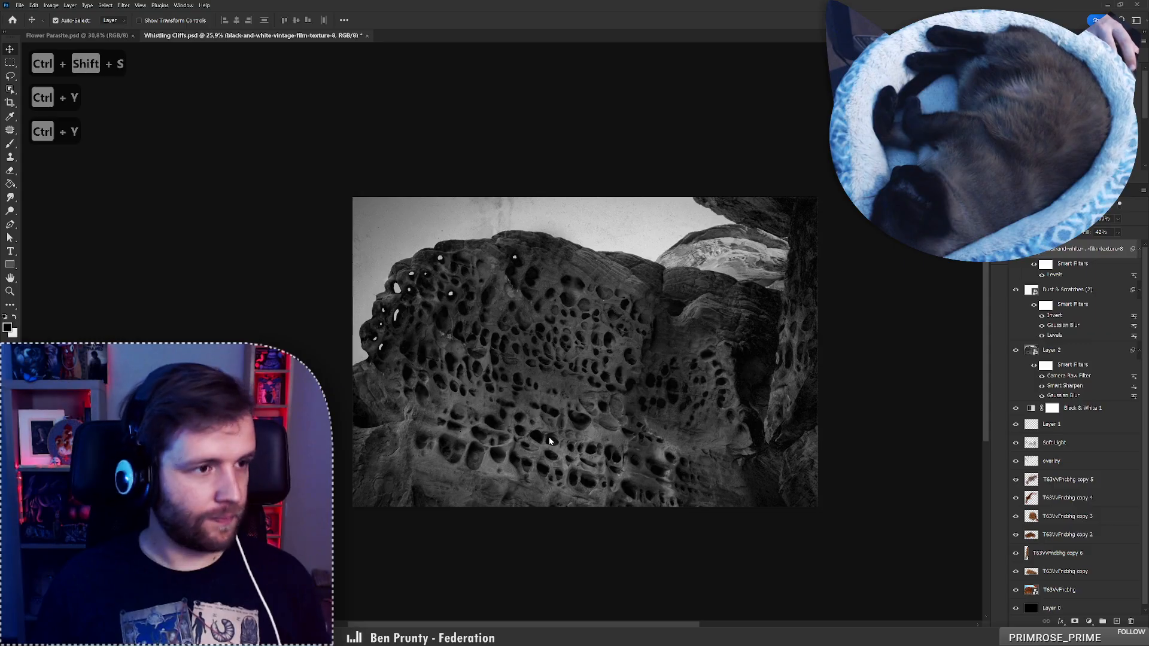
key("Return")
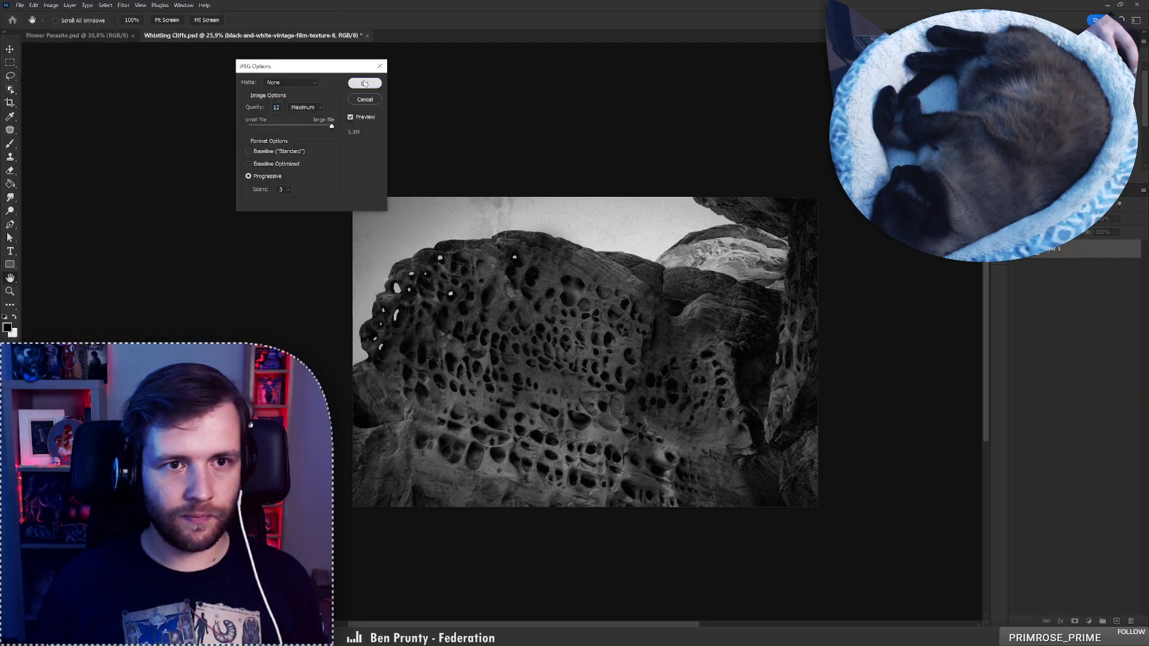
key("Return")
Switch to the image viewer to examine Postcard 2.jpg and Dreadfarer Cover.jpg, closing each before returning to the composite
scroll(691, 400, "up", 2)
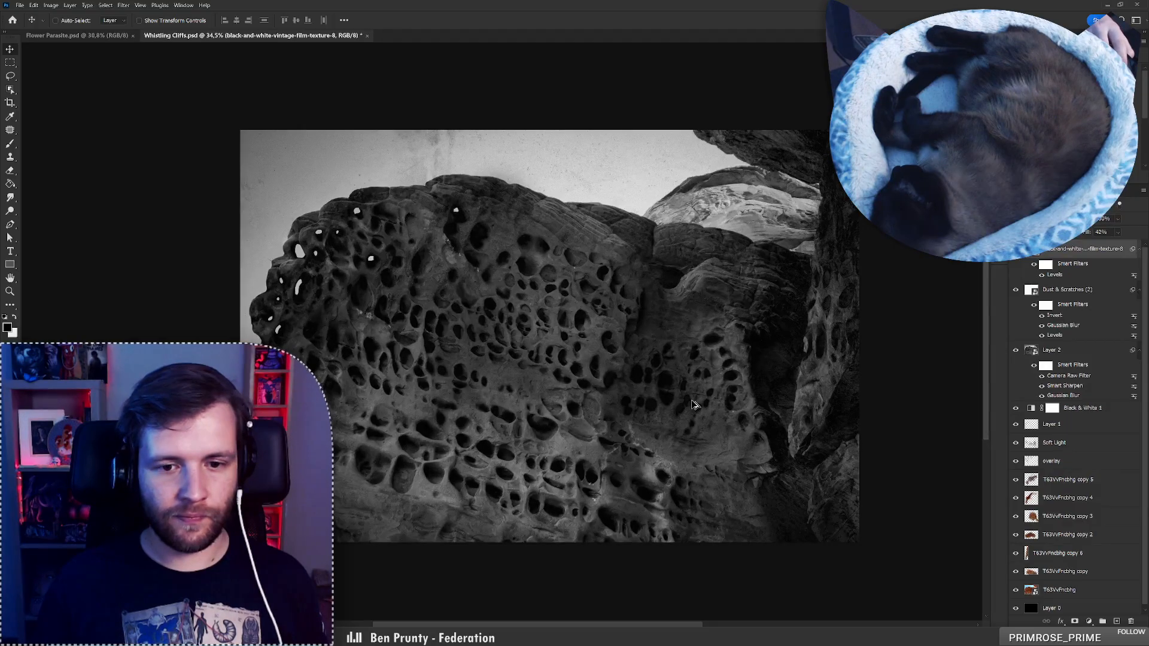
scroll(691, 400, "down", 1)
scroll(692, 400, "up", 1)
left_click_drag(665, 409, 615, 398)
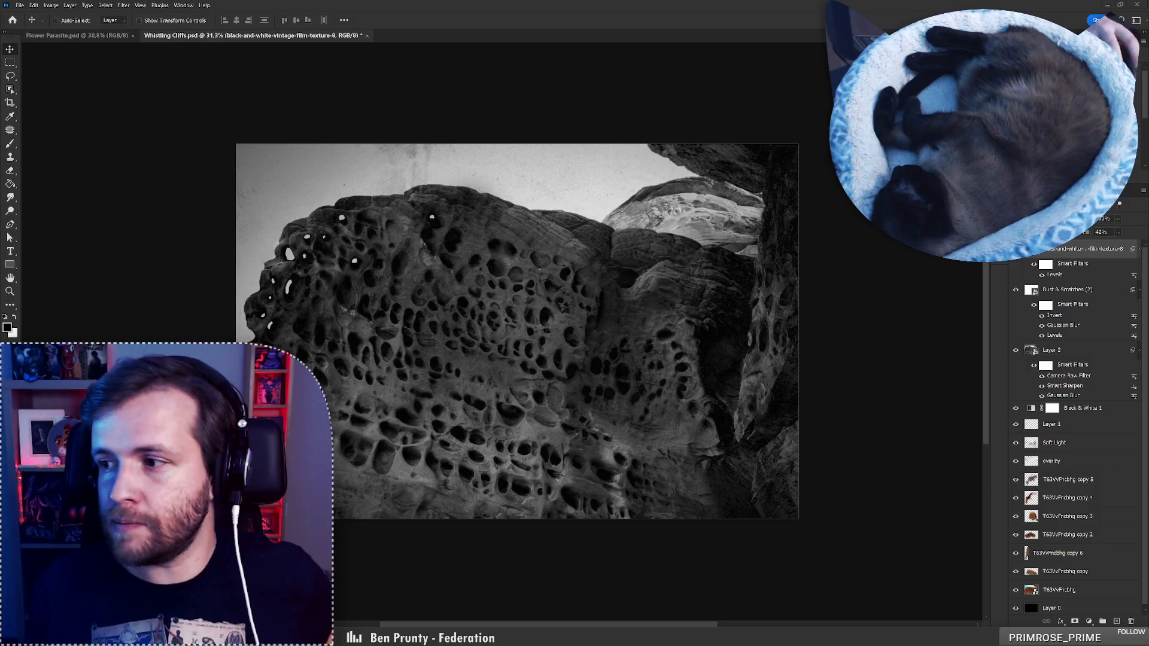
left_click(574, 638)
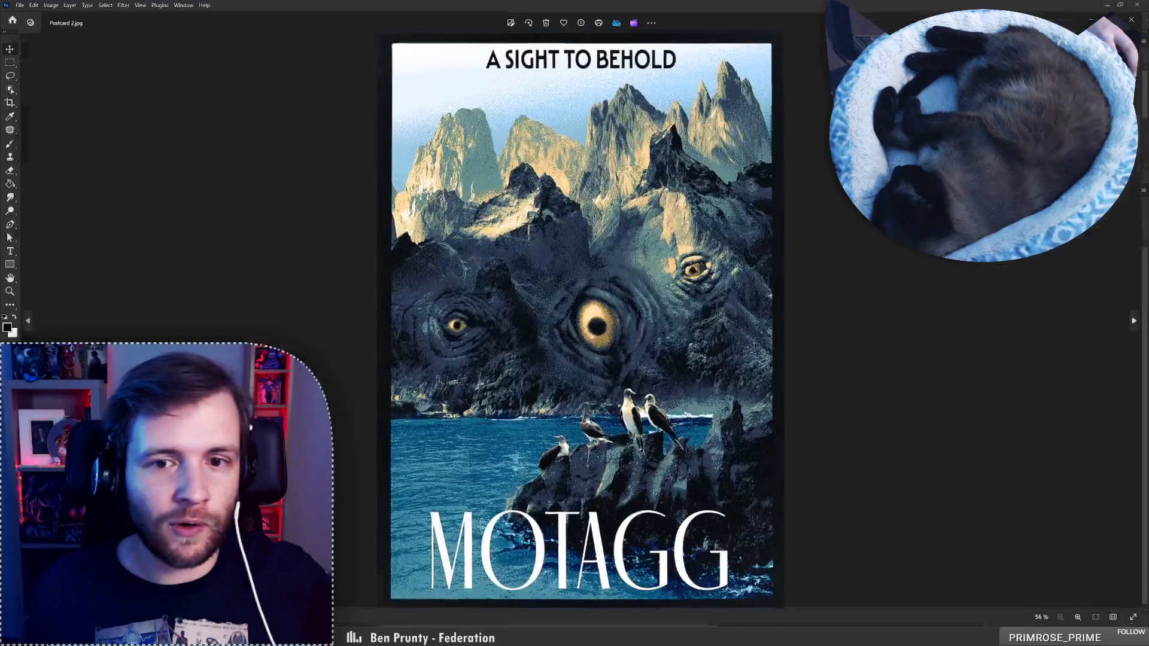
left_click(830, 87)
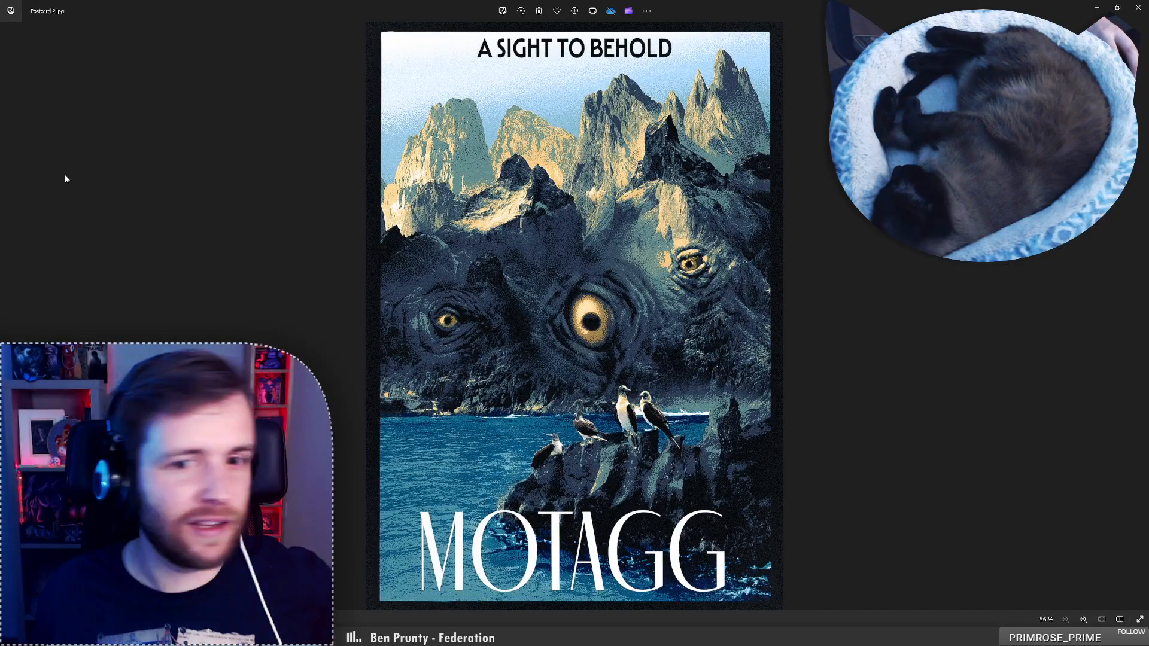
left_click(1140, 8)
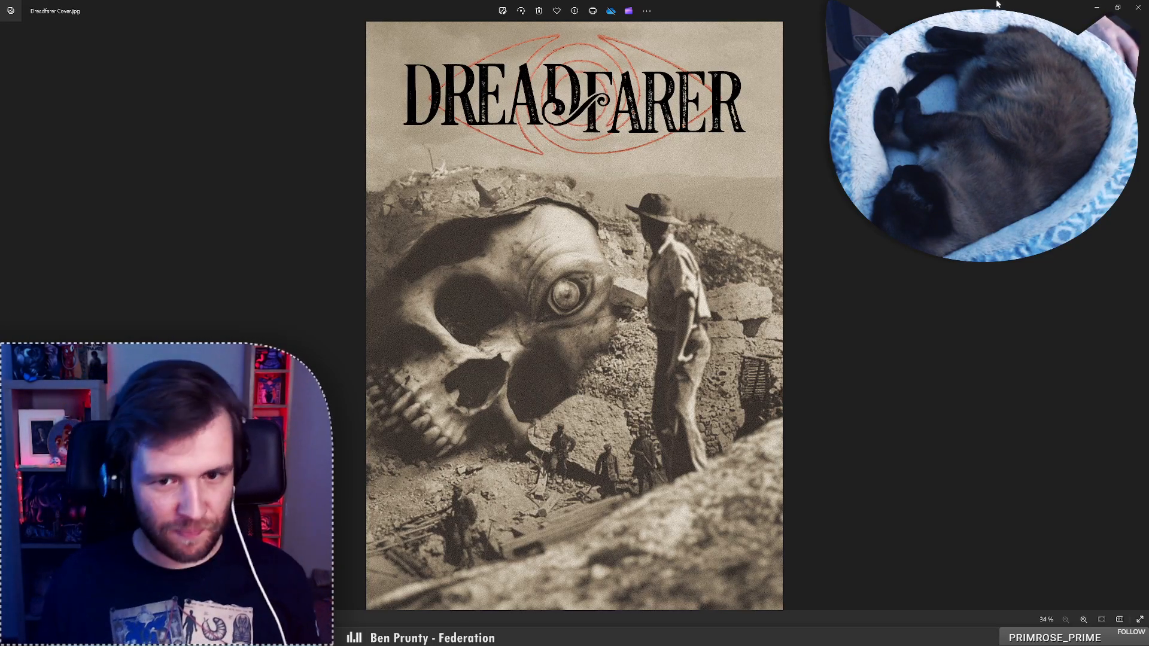
left_click(1138, 7)
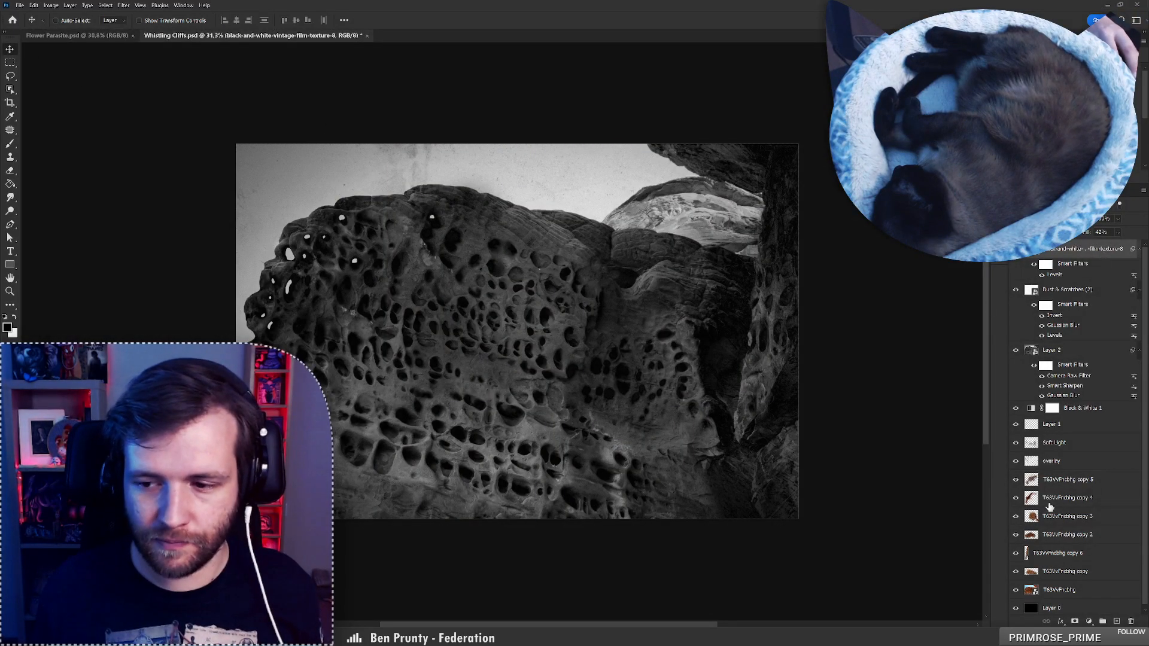
scroll(1050, 509, "down", 1)
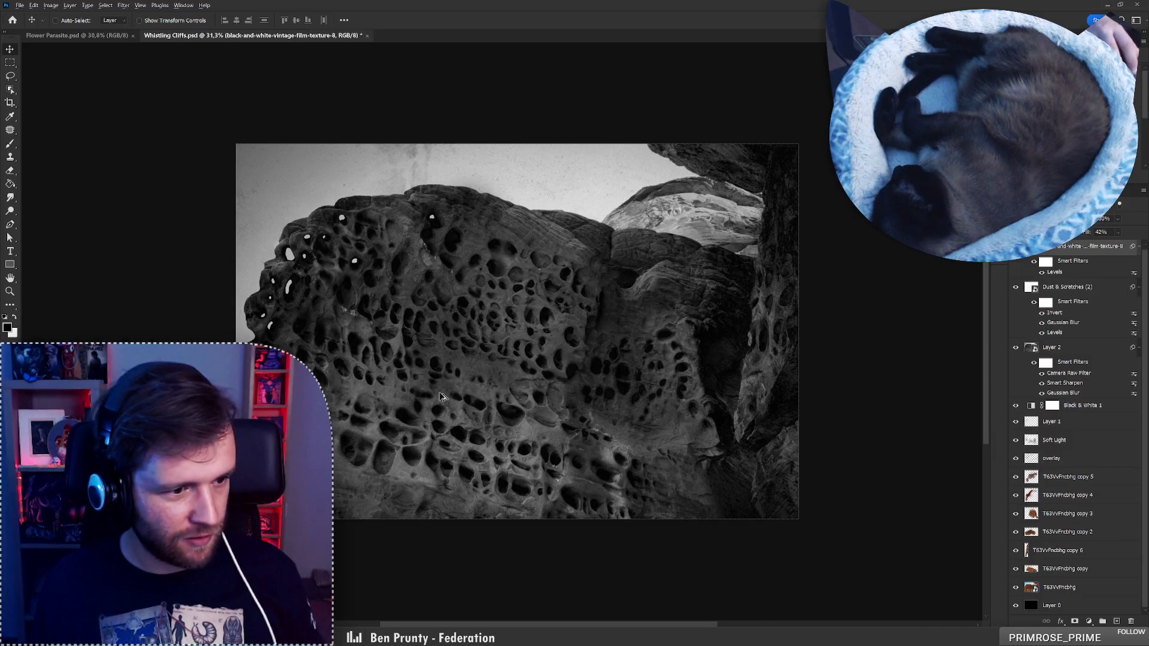
scroll(443, 389, "down", 3)
scroll(353, 362, "up", 2)
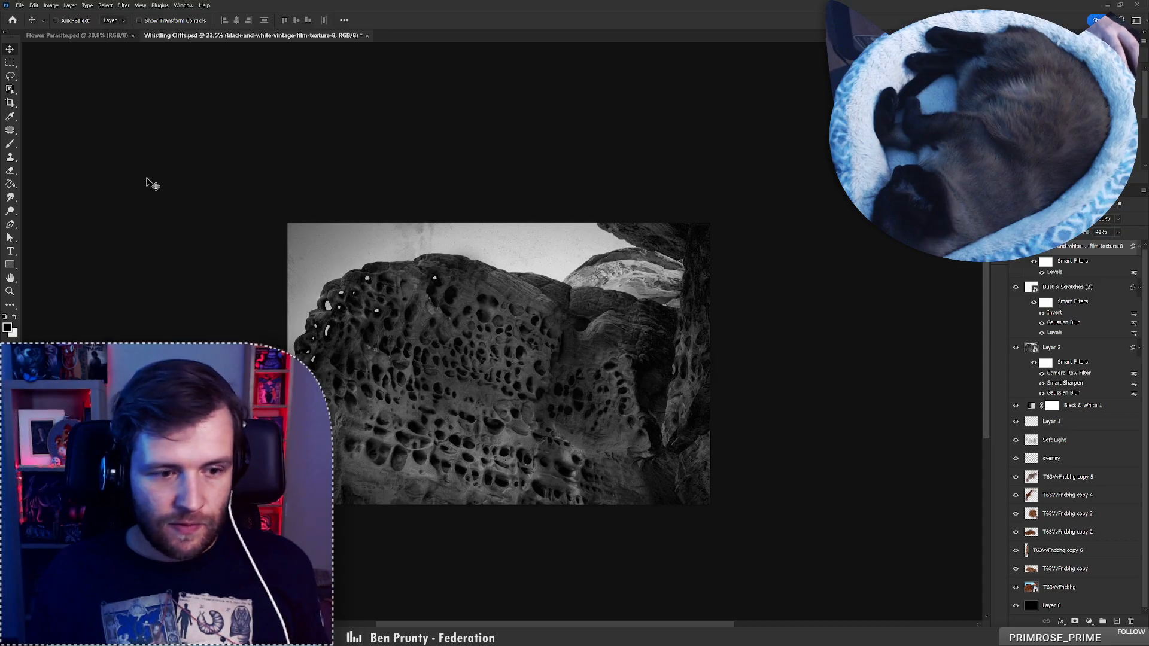
left_click(121, 37)
left_click(168, 38)
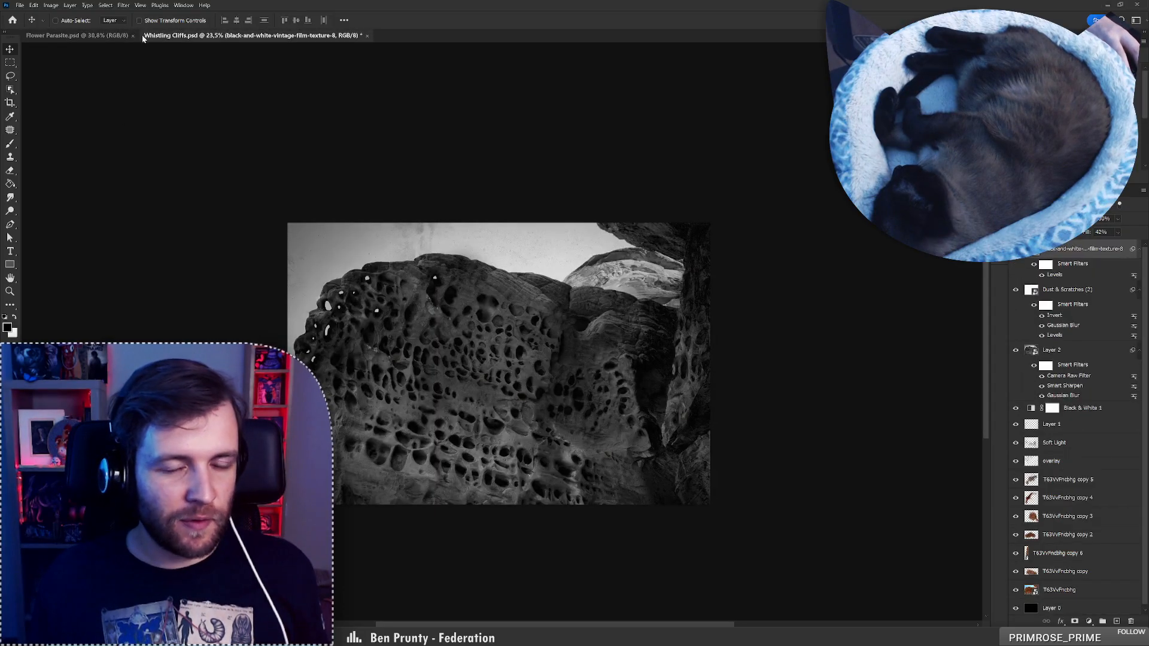
Examine Flower Parasite.psd with its name text layer temporarily shown, then return to Whistling Cliffs.psd and inspect the textured composite
left_click(88, 37)
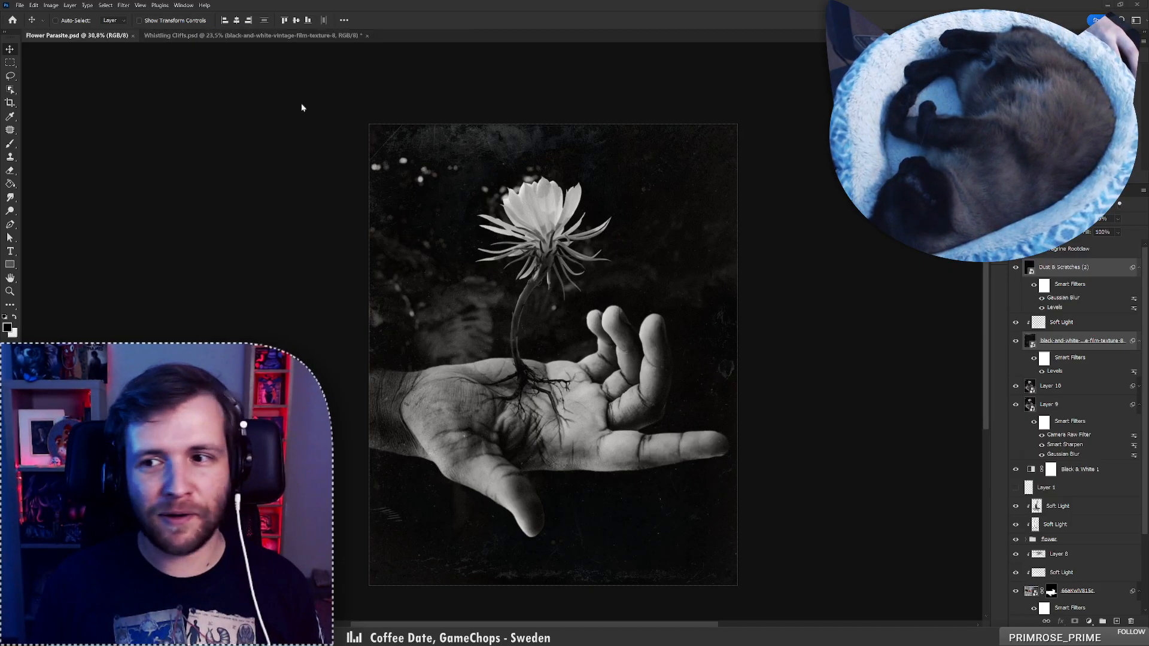
left_click(1015, 249)
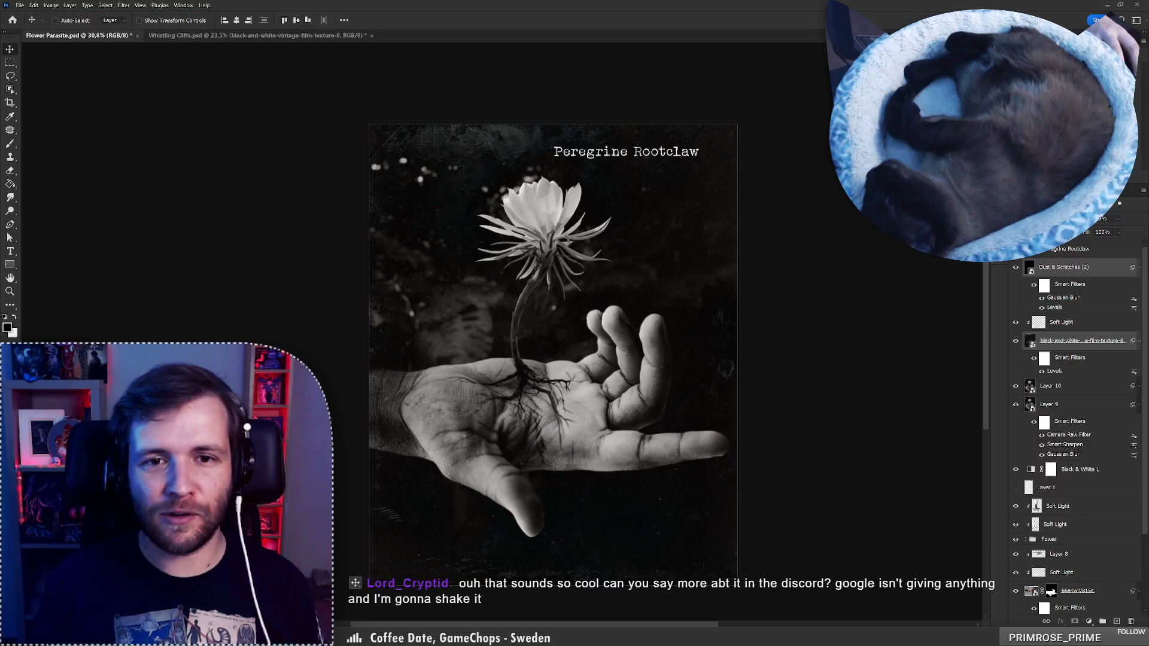
left_click(1016, 249)
left_click(251, 36)
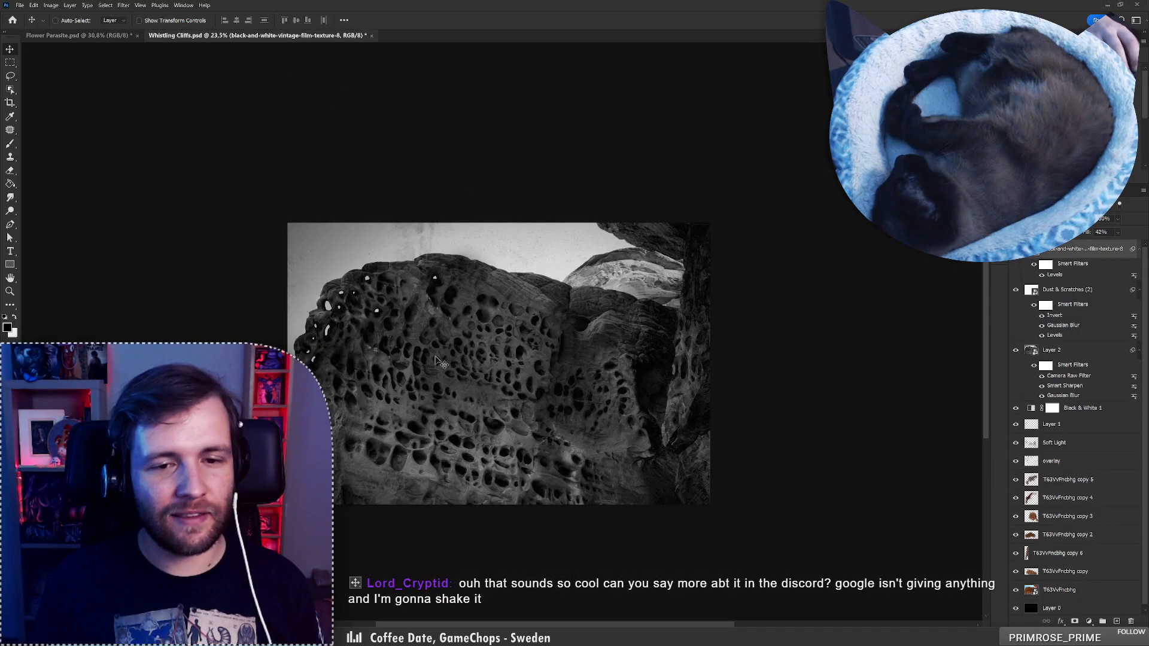
scroll(427, 394, "up", 2)
scroll(422, 377, "down", 3)
scroll(416, 360, "up", 3)
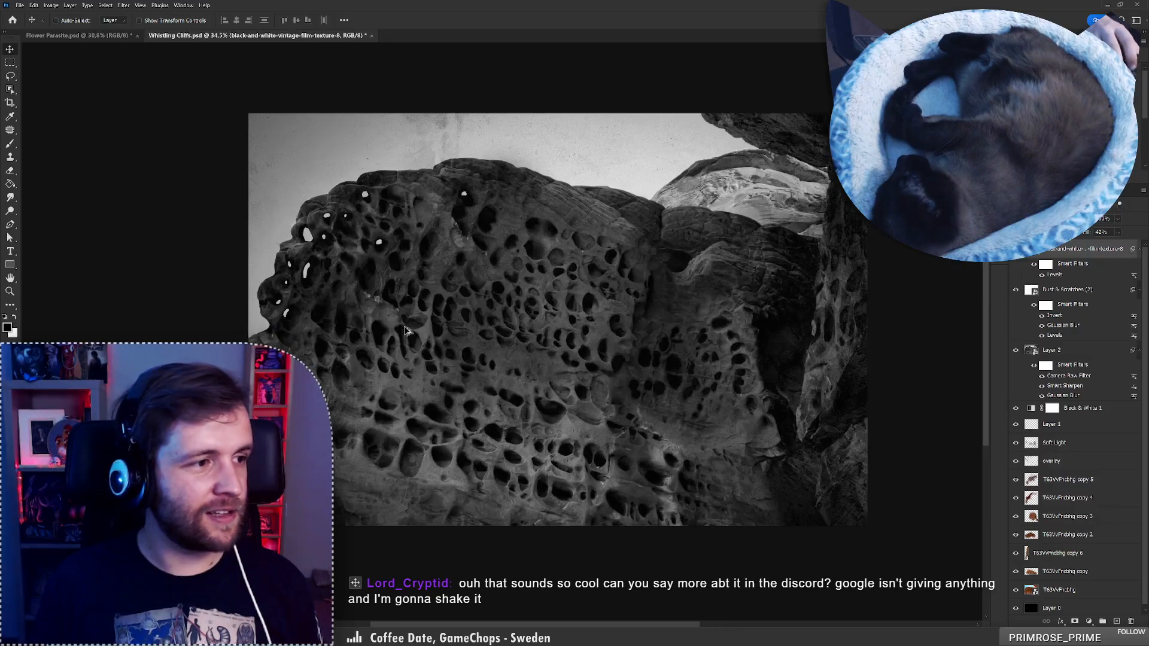